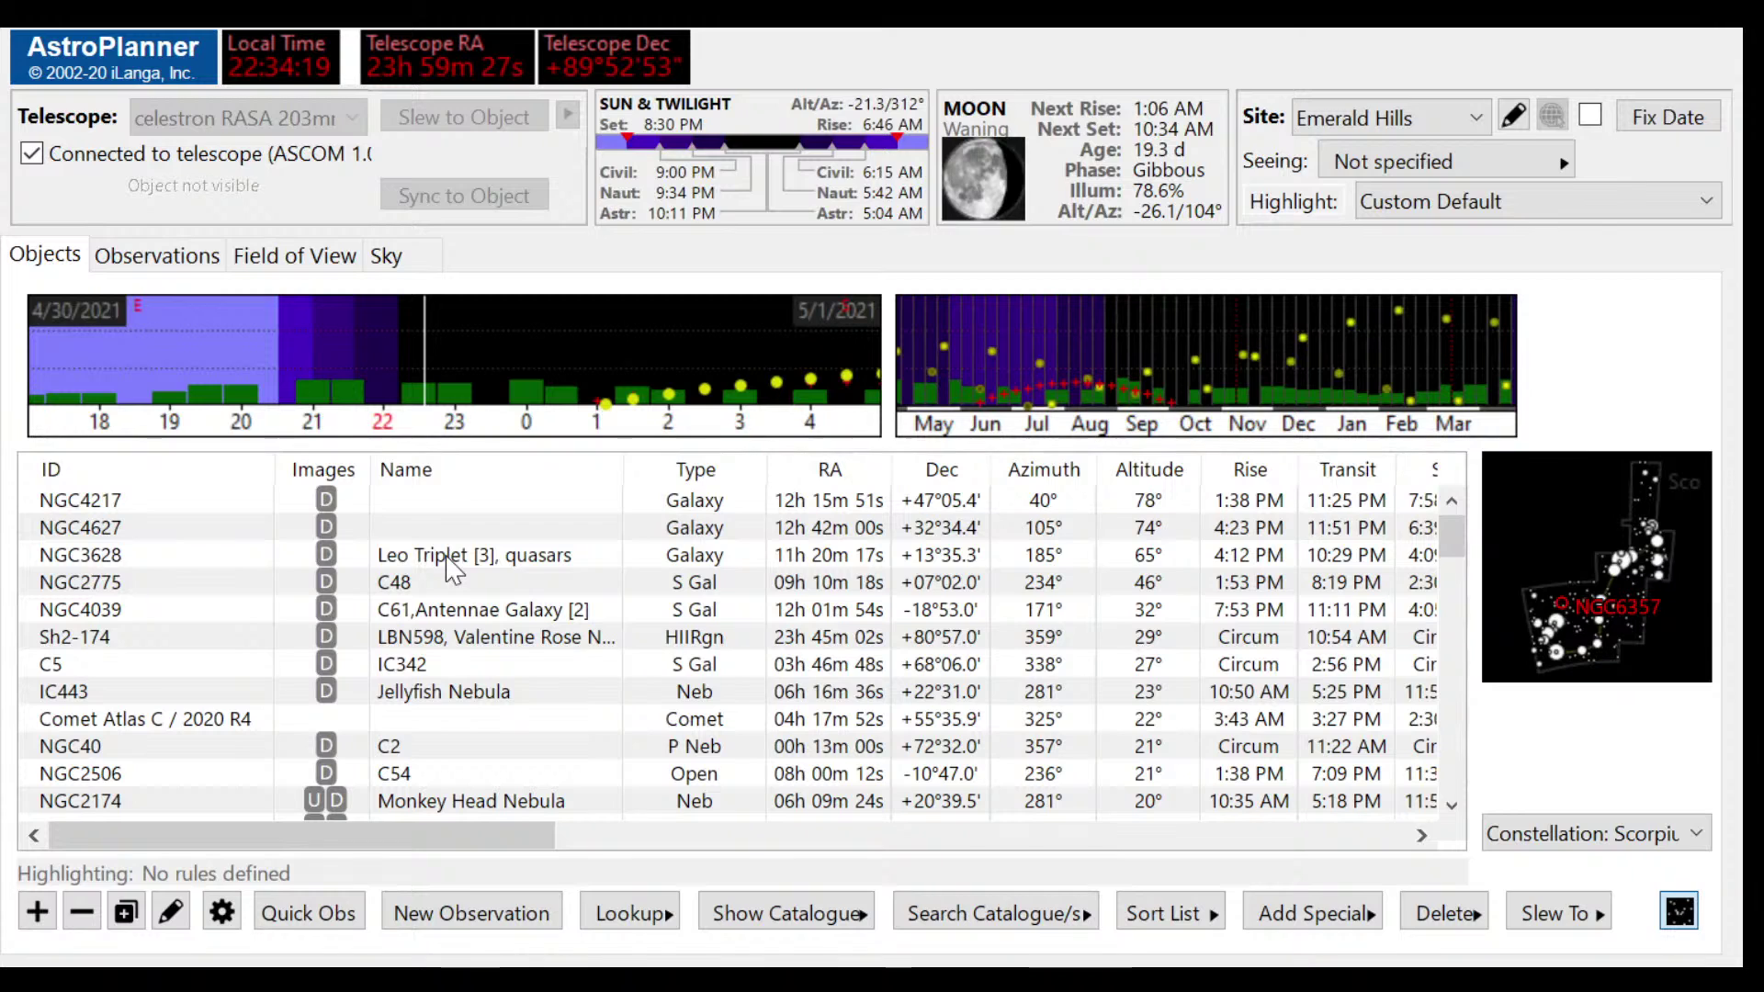
Step: Select the galaxy NGC4217 in the AstroPlanner object list
left_click(157, 505)
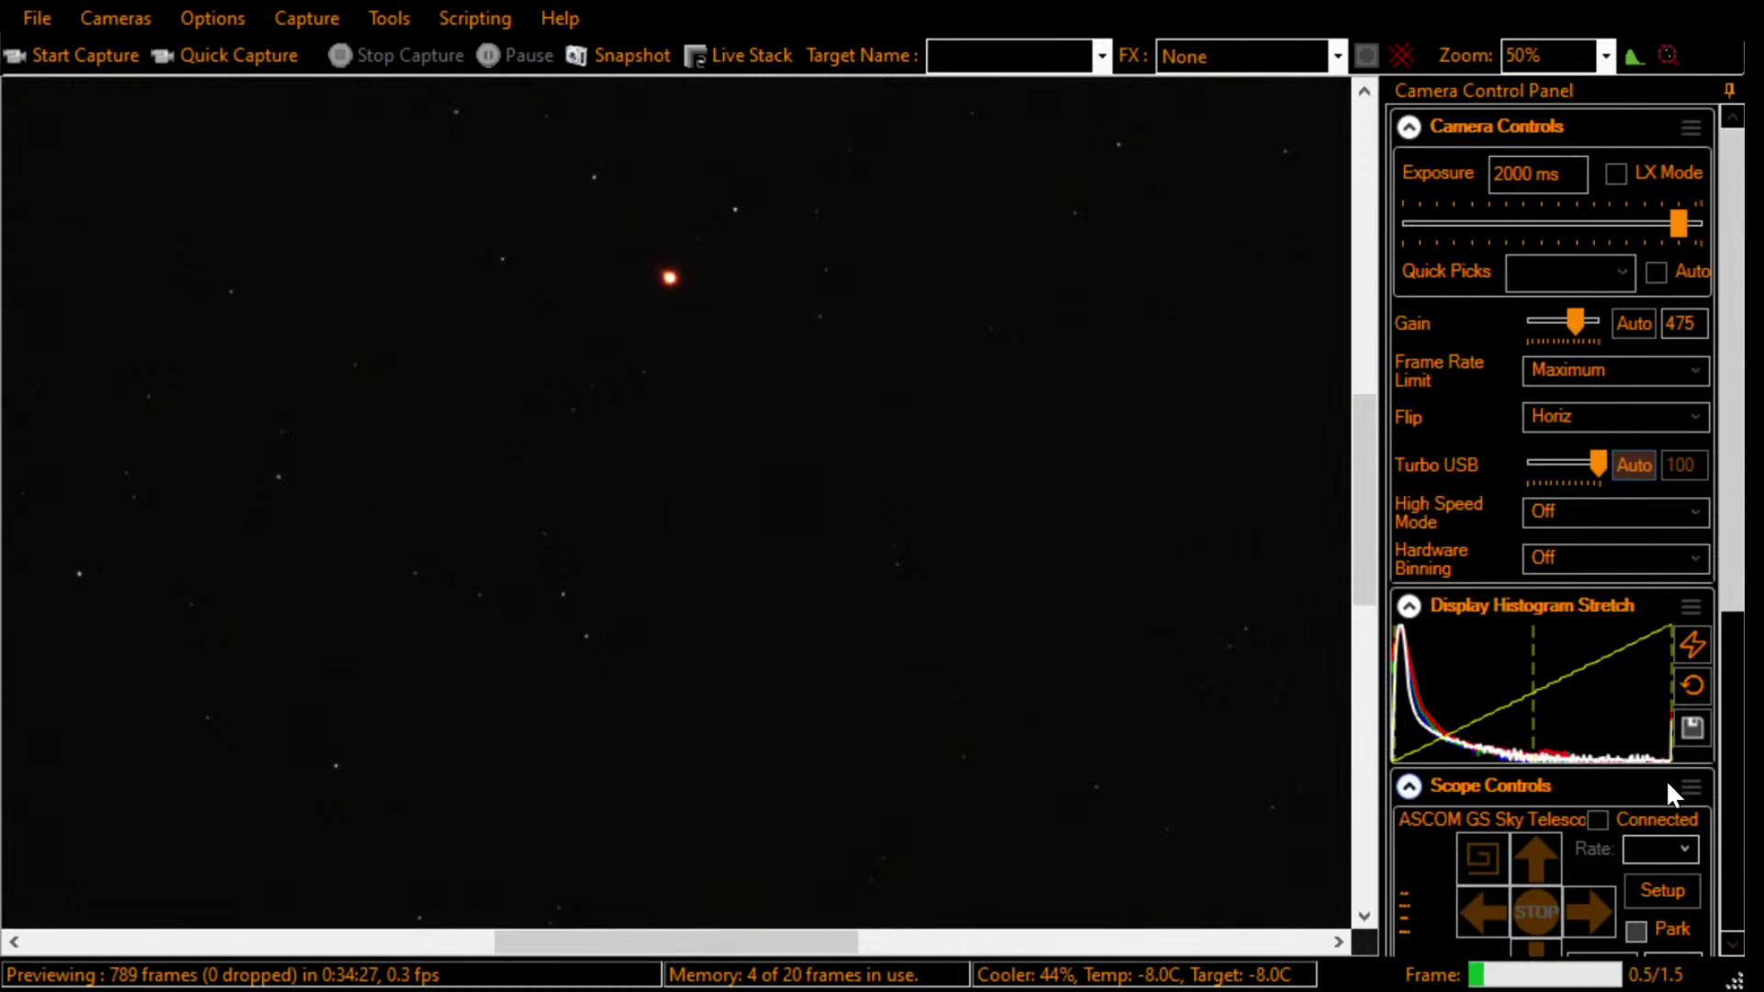
Step: Switch to SharpCap, connect the ASCOM telescope mount, and plate-solve to sync it and re-center on the target
scroll(1729, 742, "down", 5)
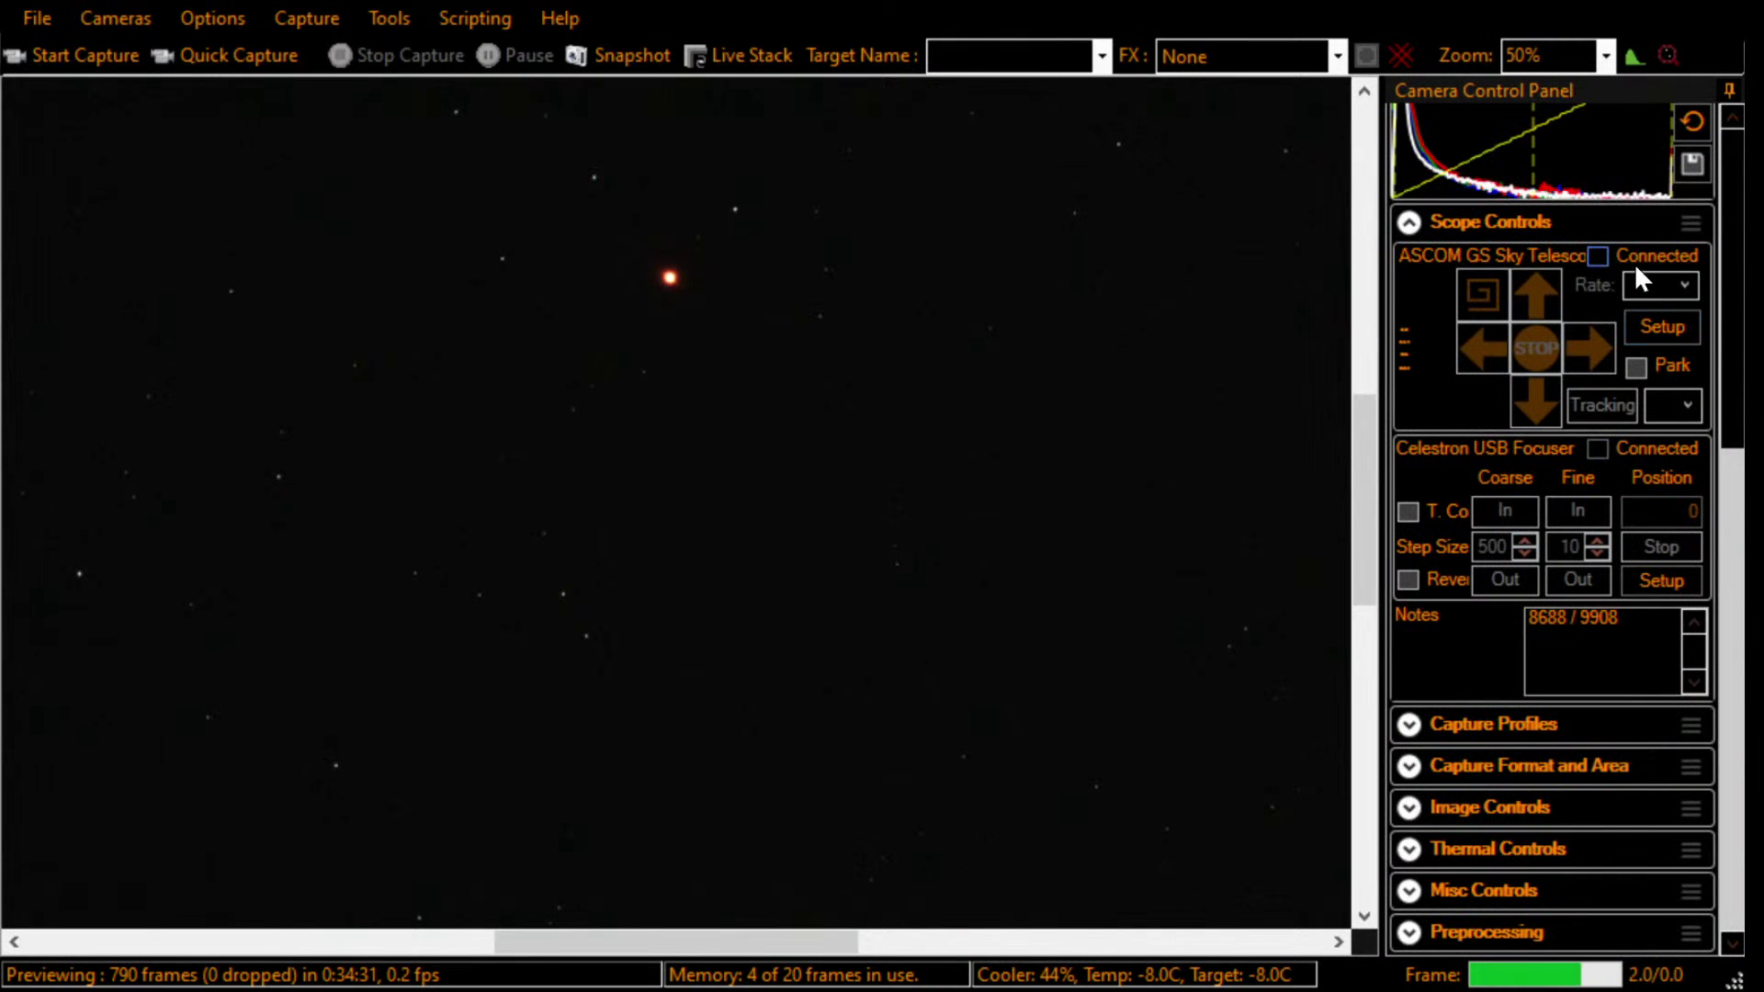
left_click(1601, 254)
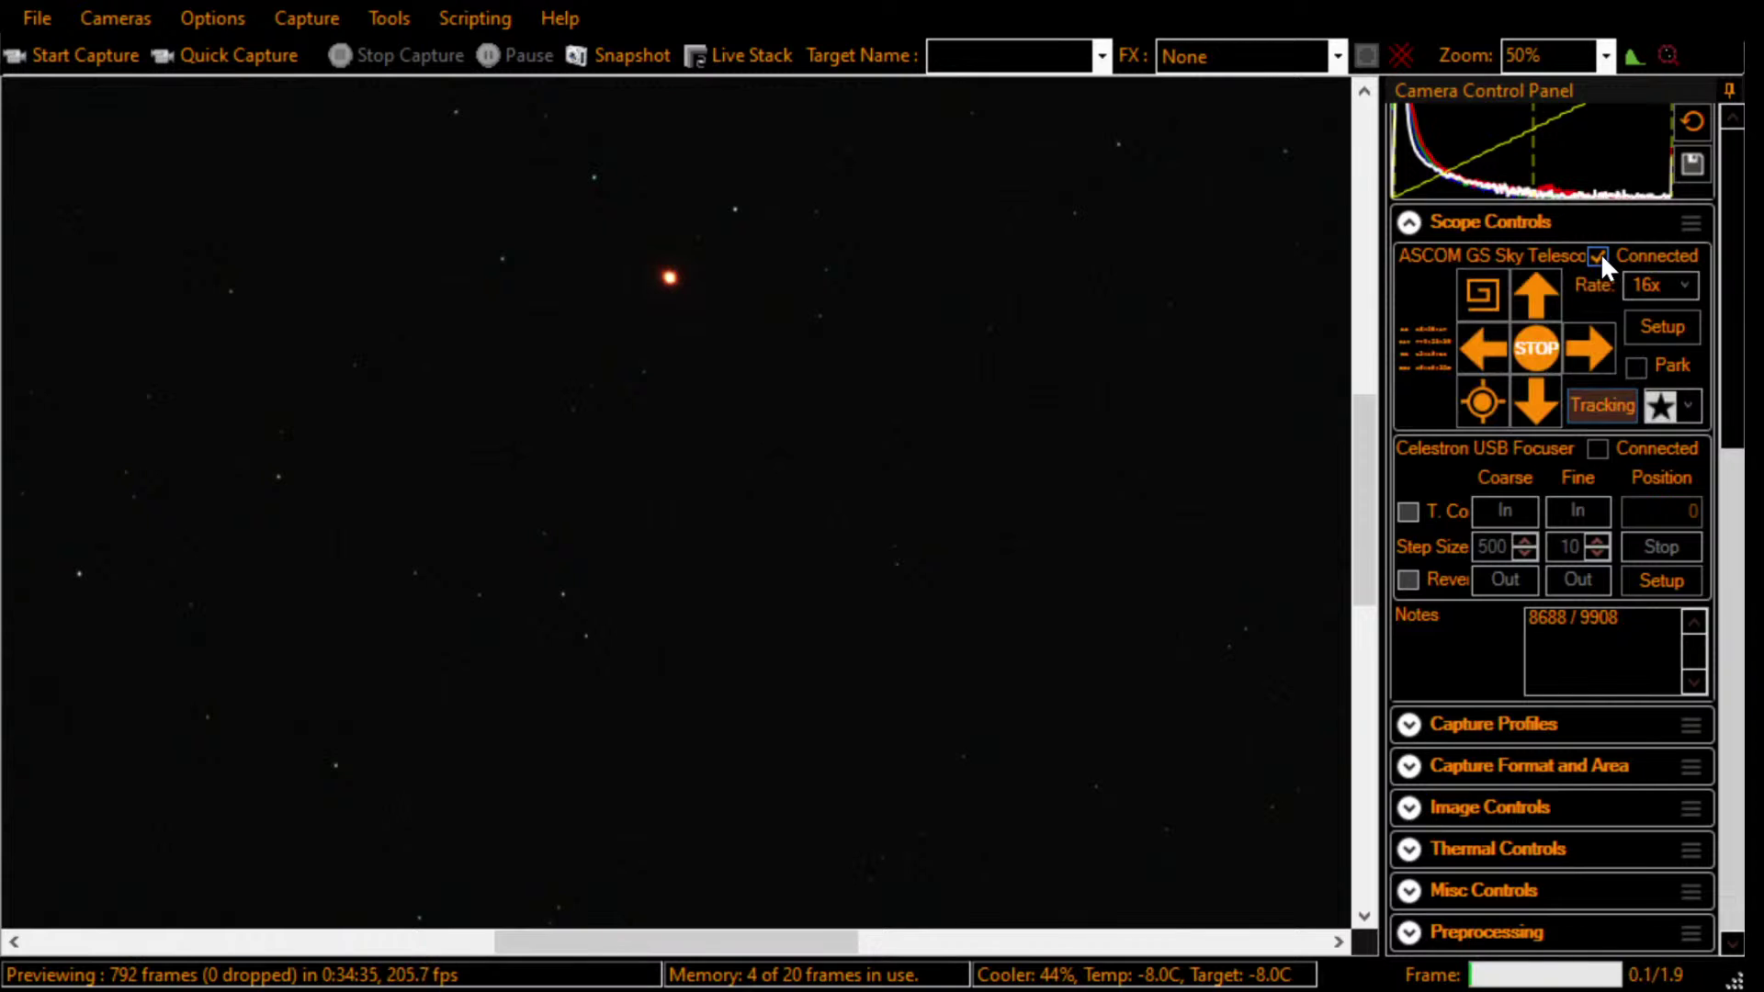
left_click(1485, 401)
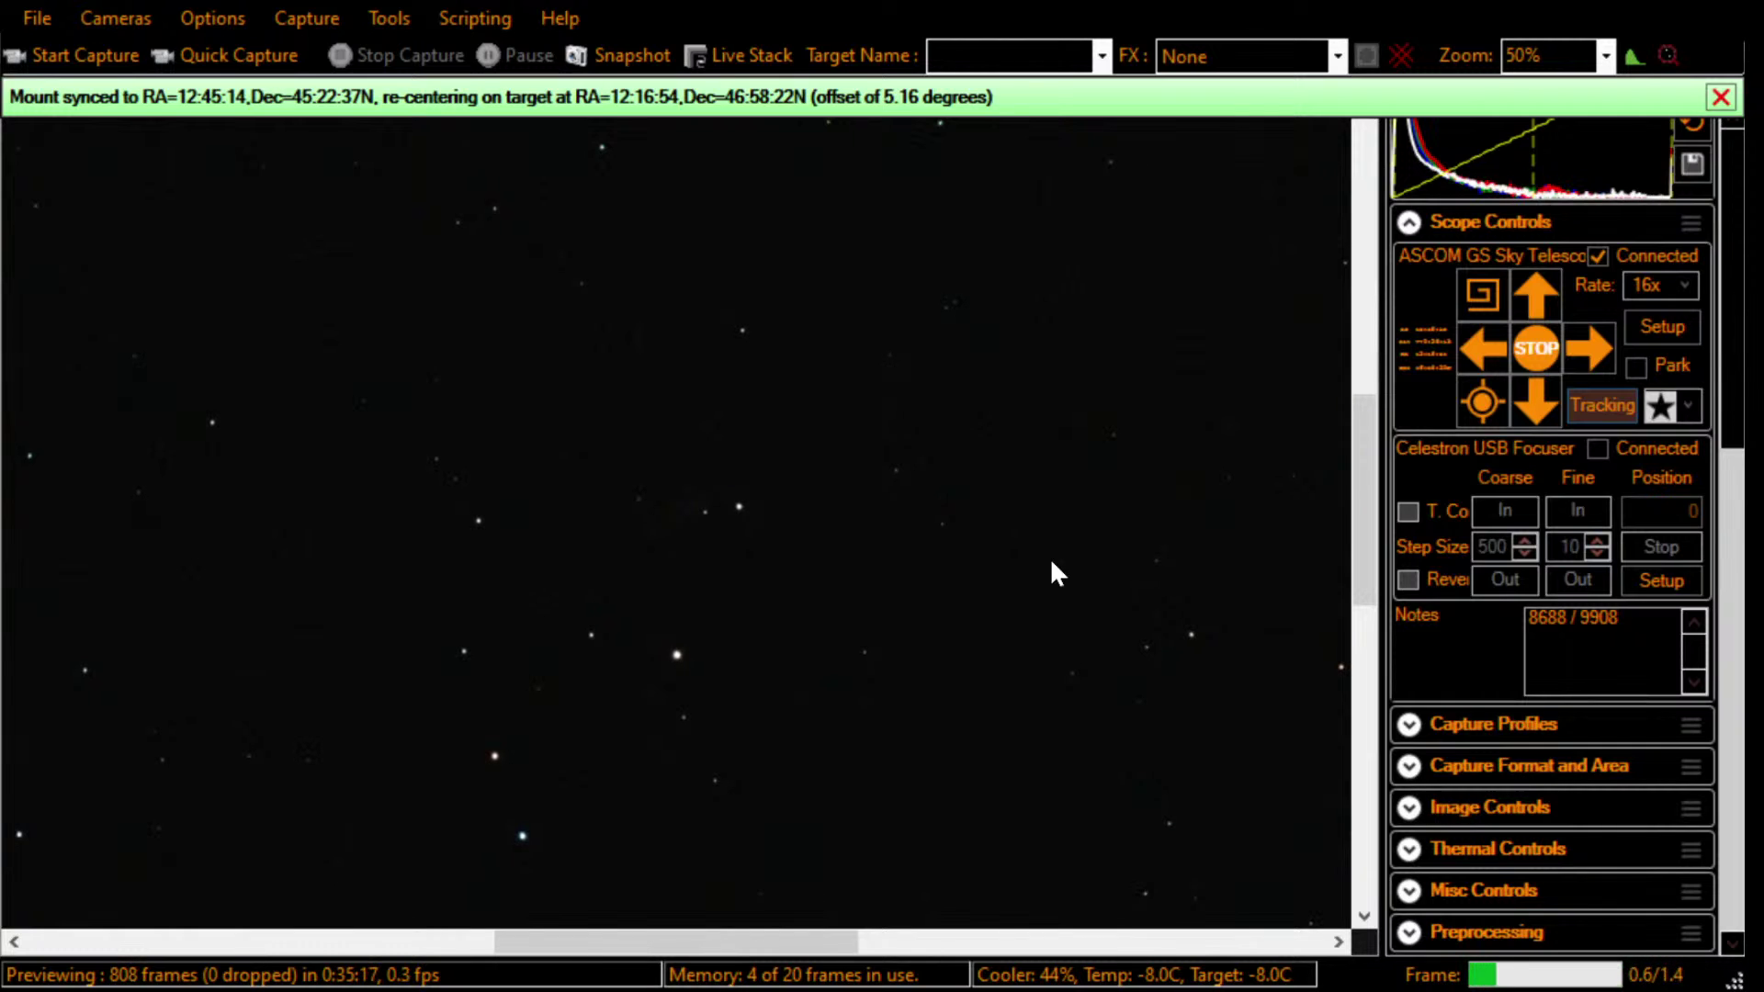
key("alt")
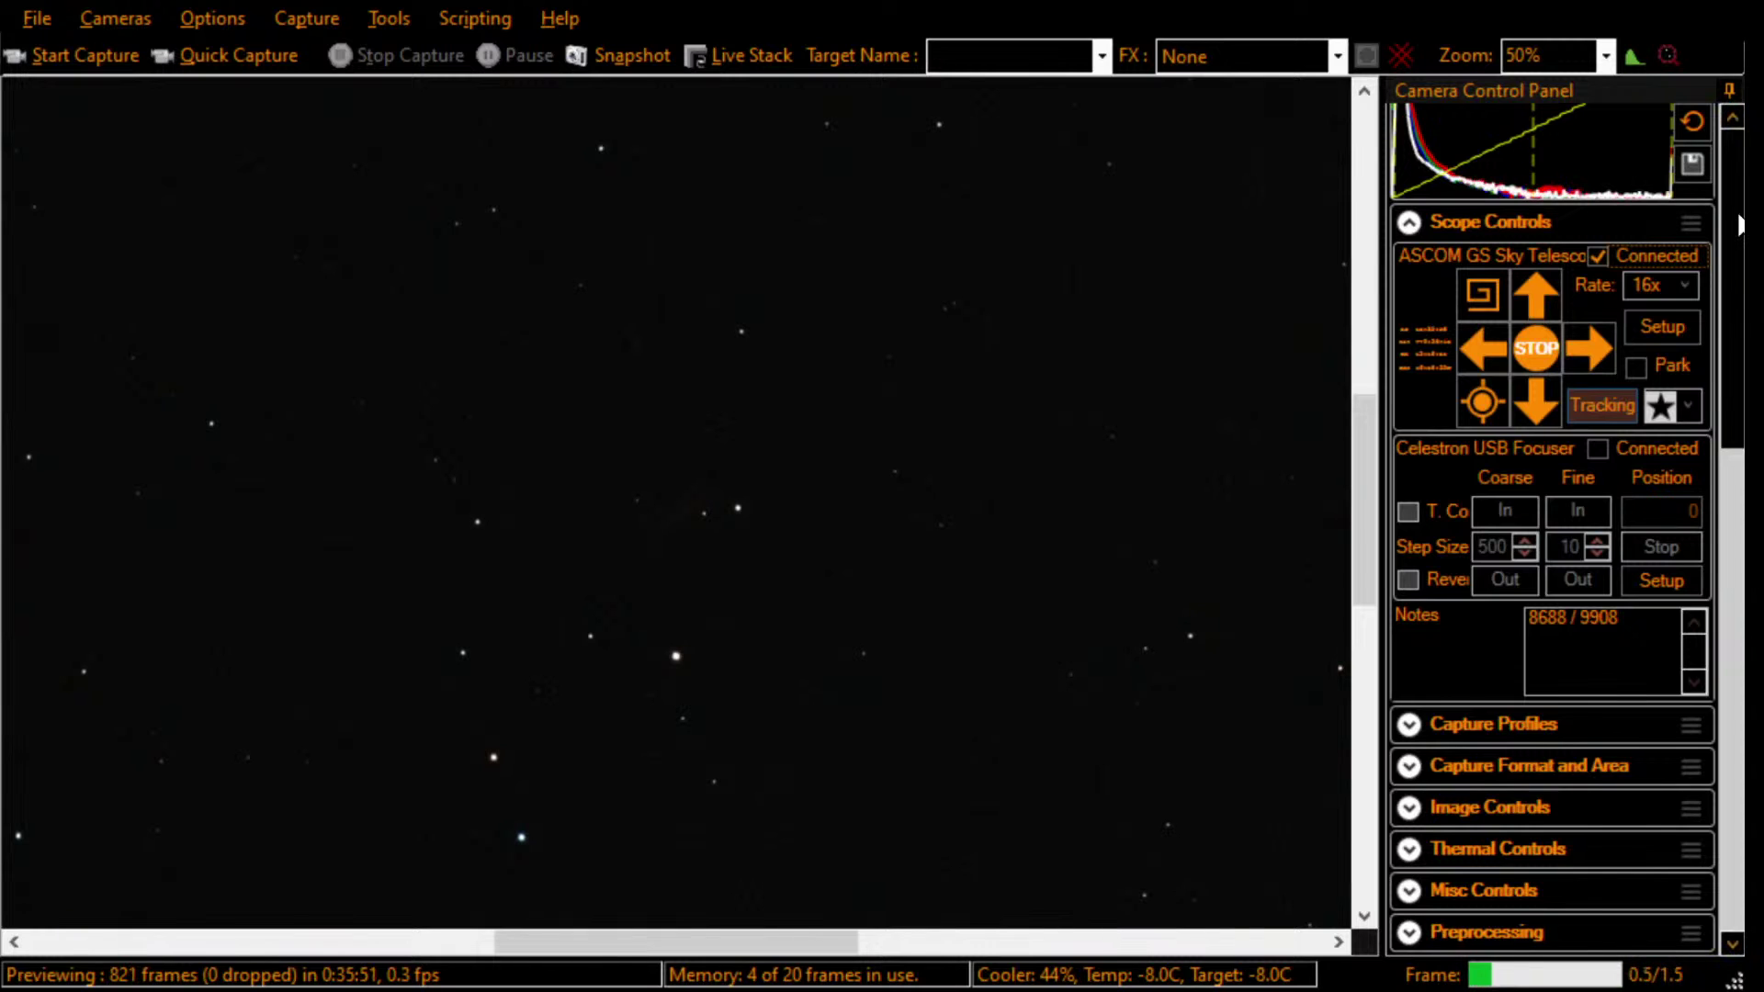
Step: Set the camera exposure to 20 s and the gain to 100, with the display histogram stretch reset
scroll(1740, 226, "up", 5)
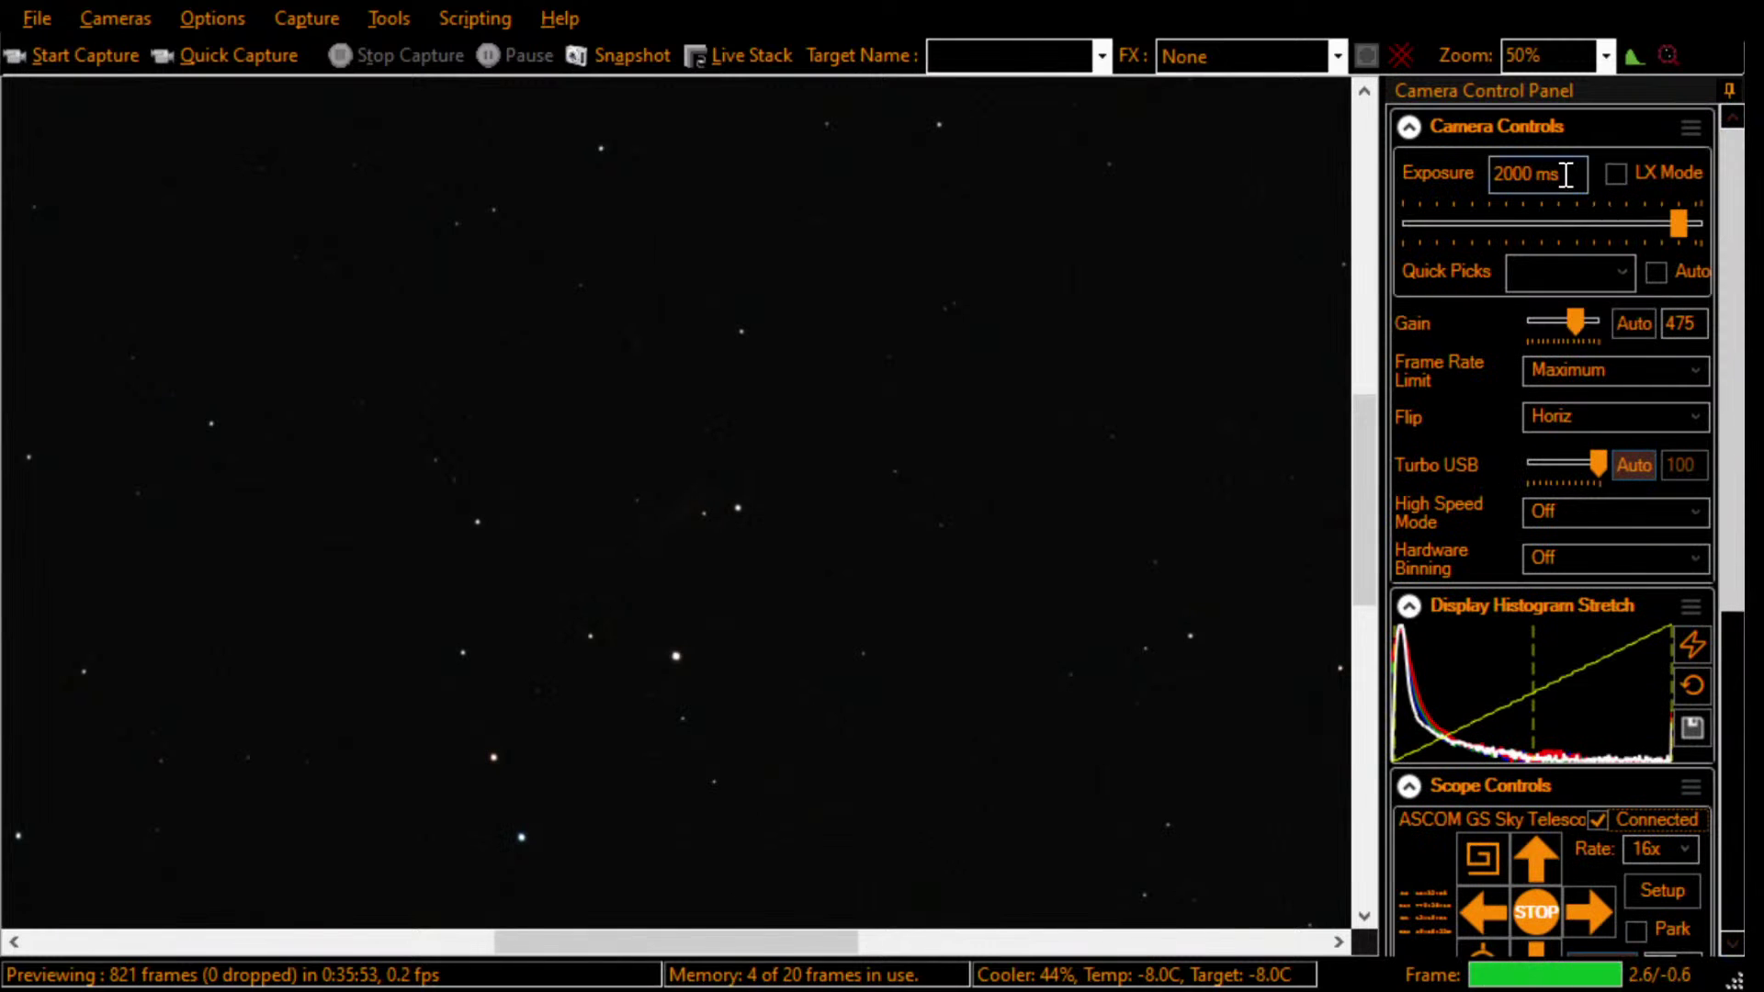
left_click_drag(1566, 174, 1383, 169)
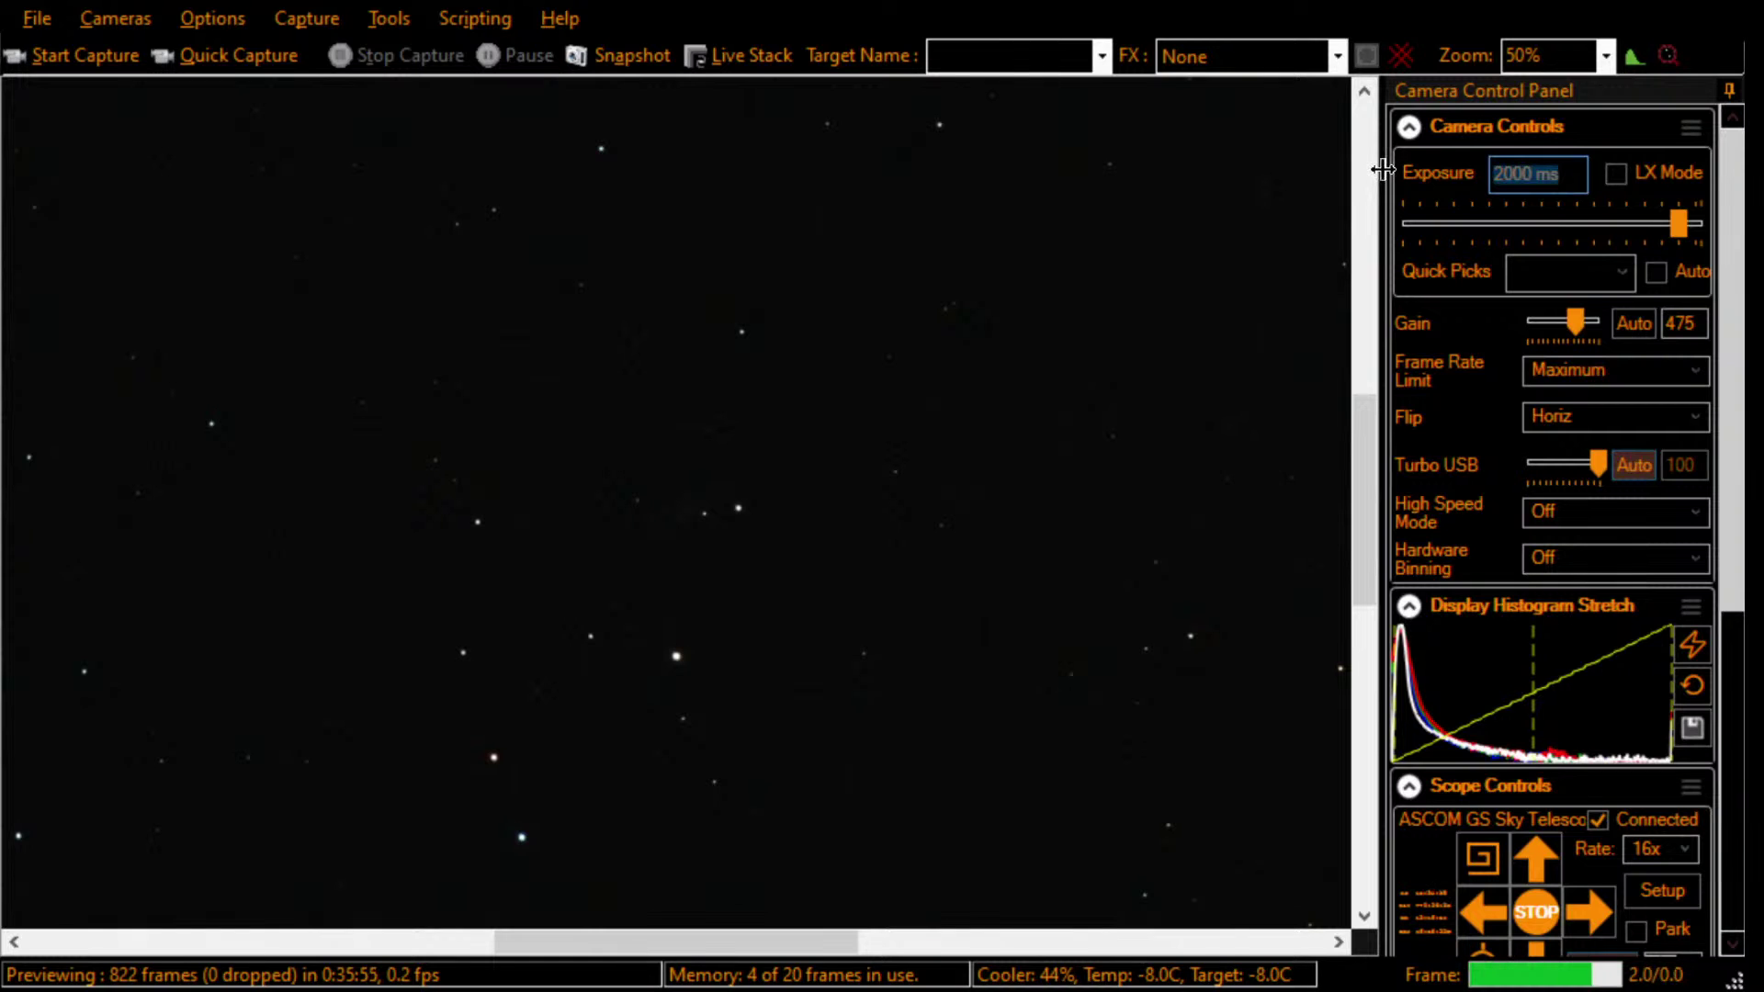
type("20.0 ")
type("s")
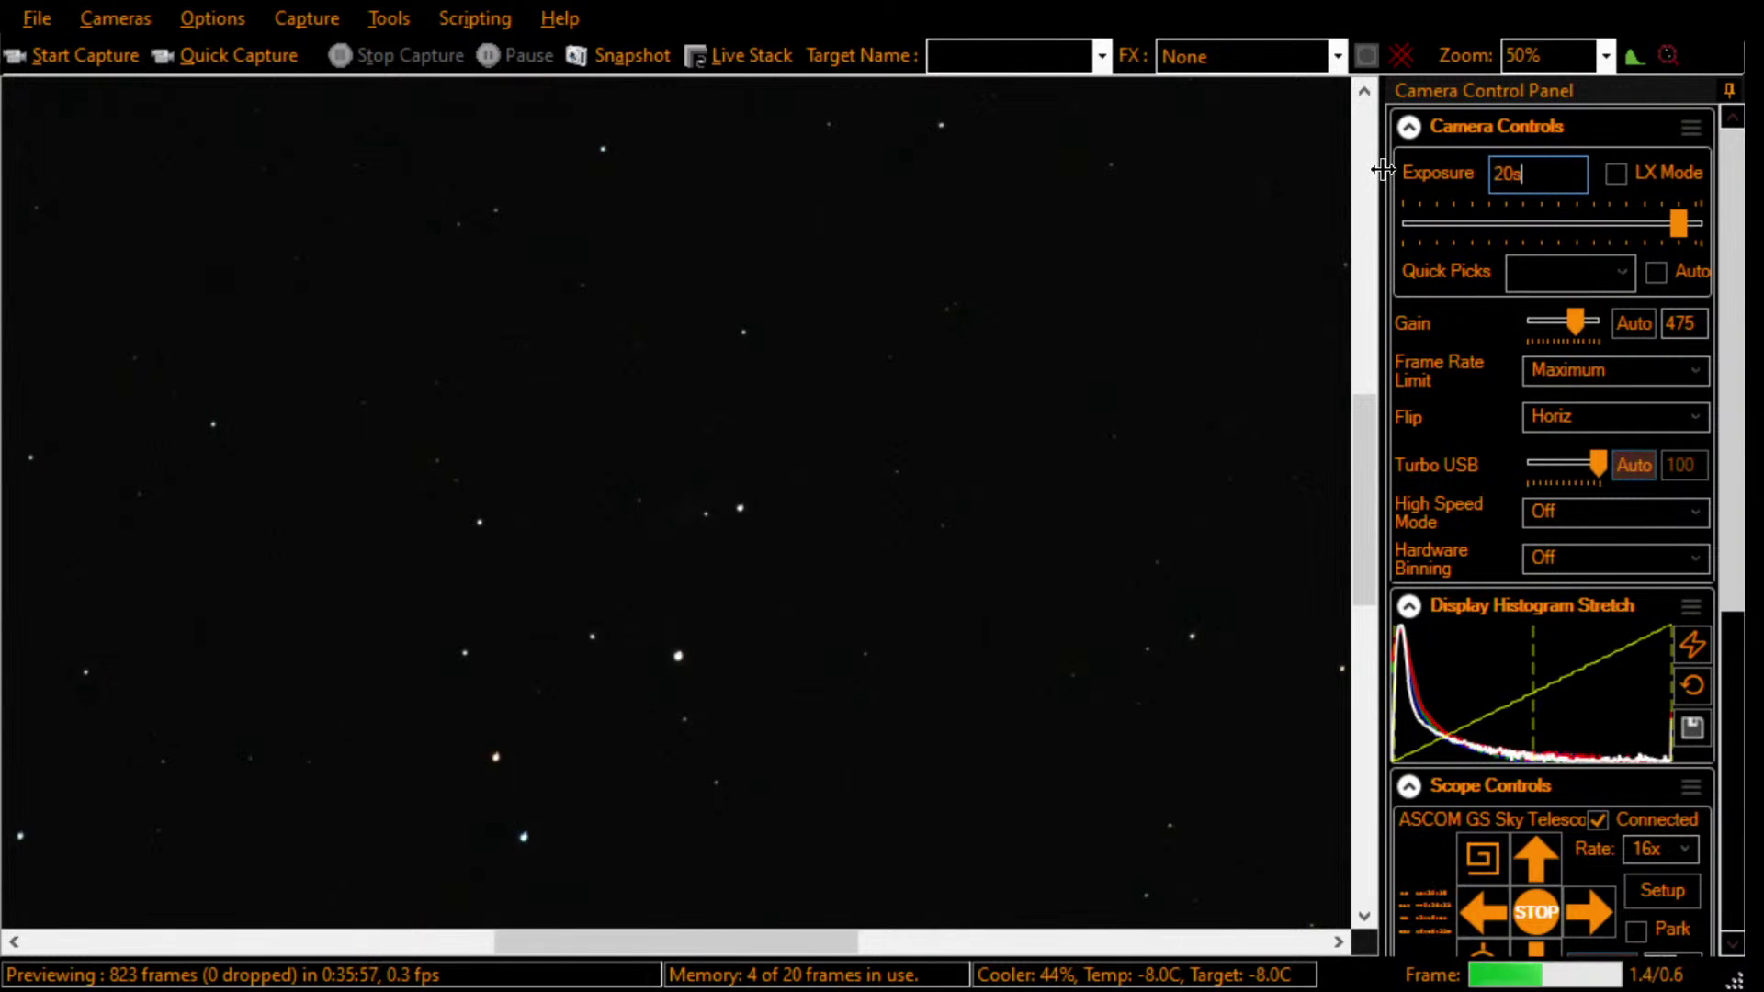
key("Return")
left_click(1683, 323)
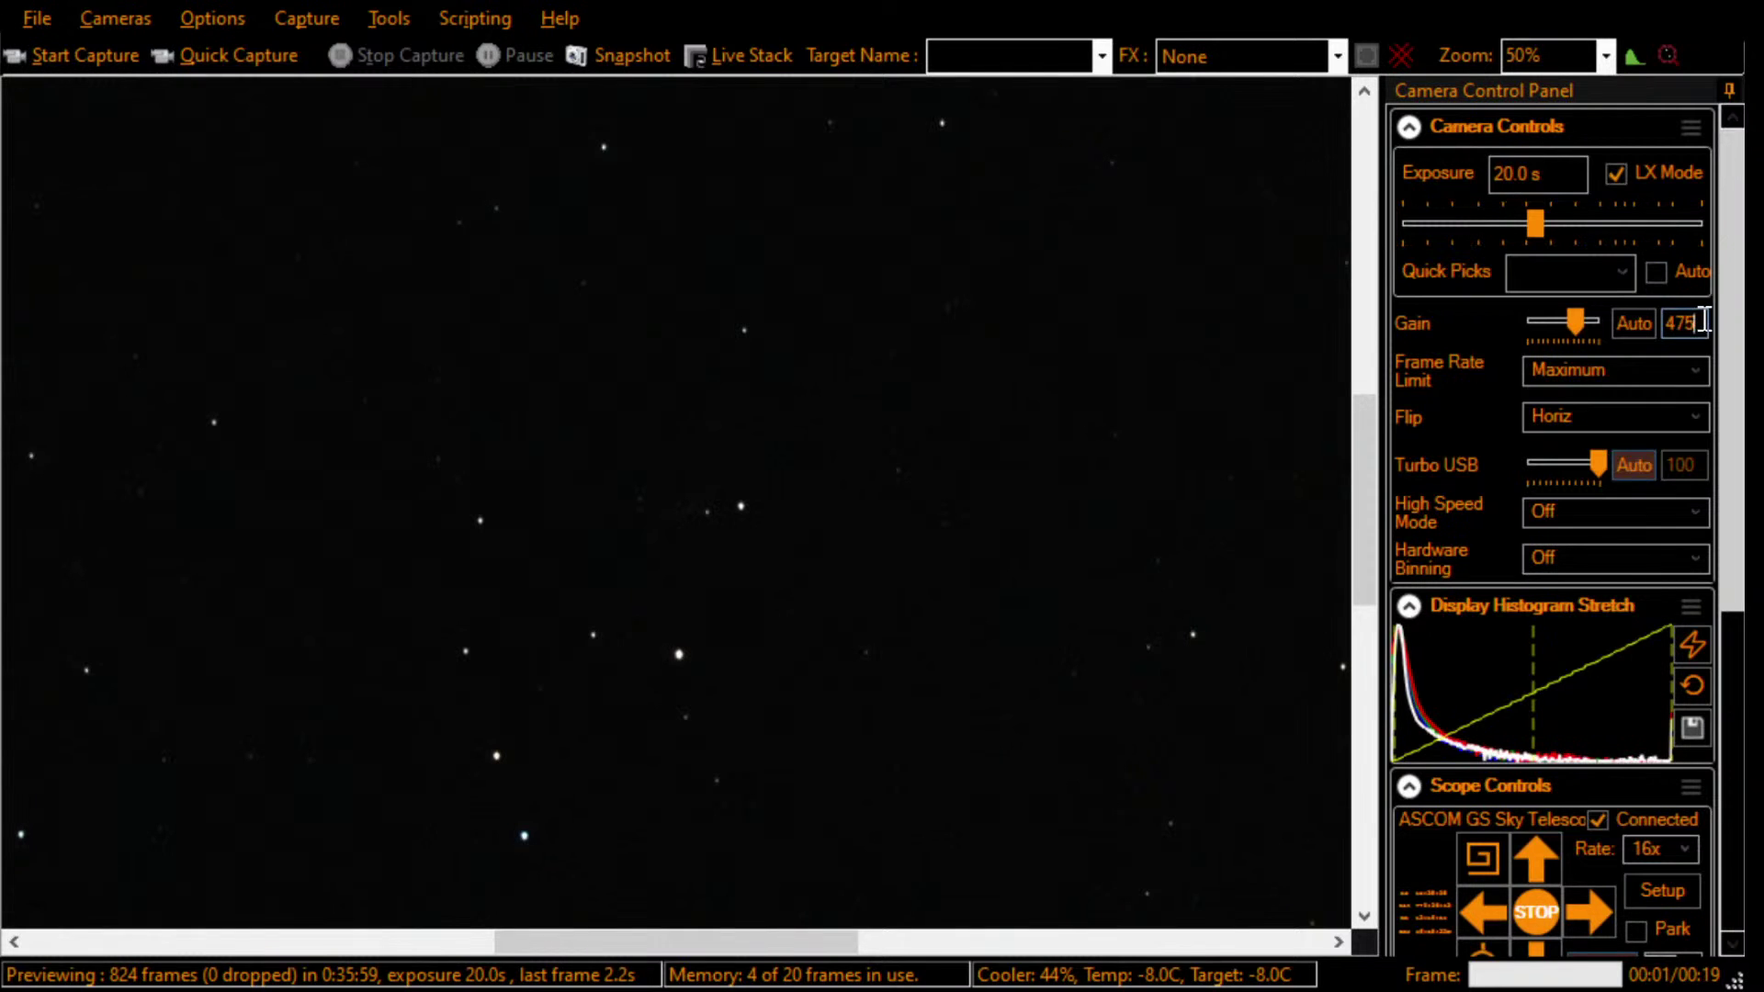
type("100")
key("Return")
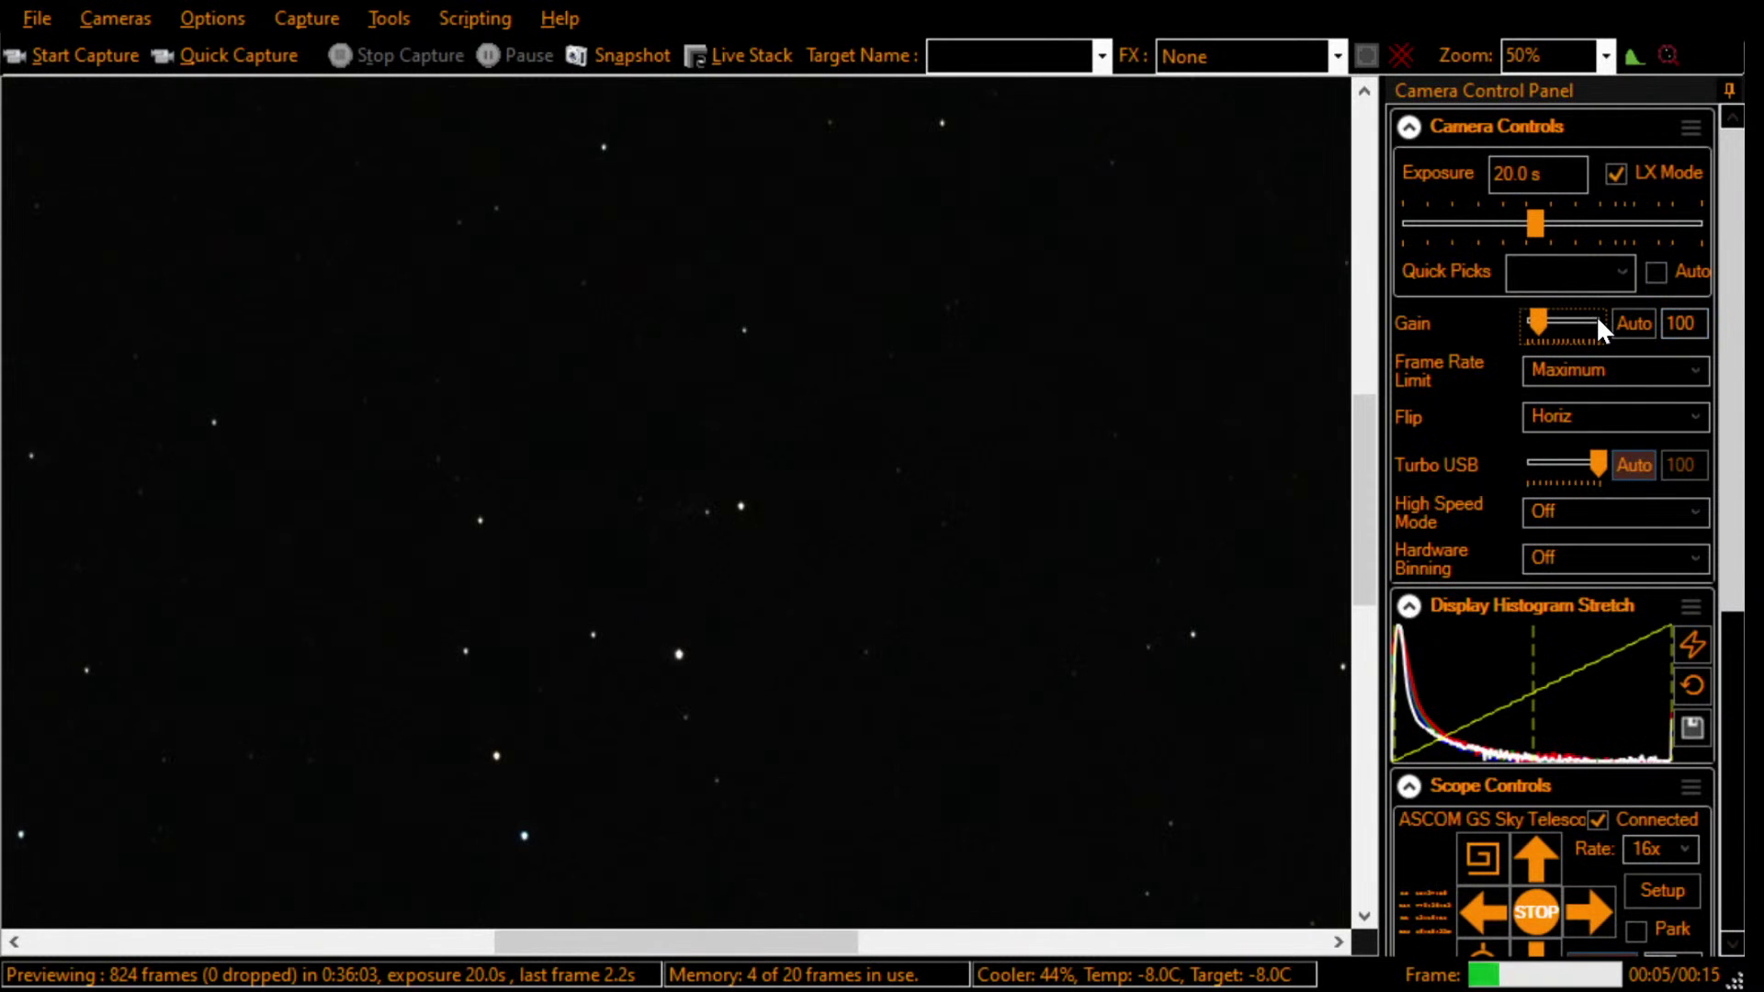
left_click(1698, 679)
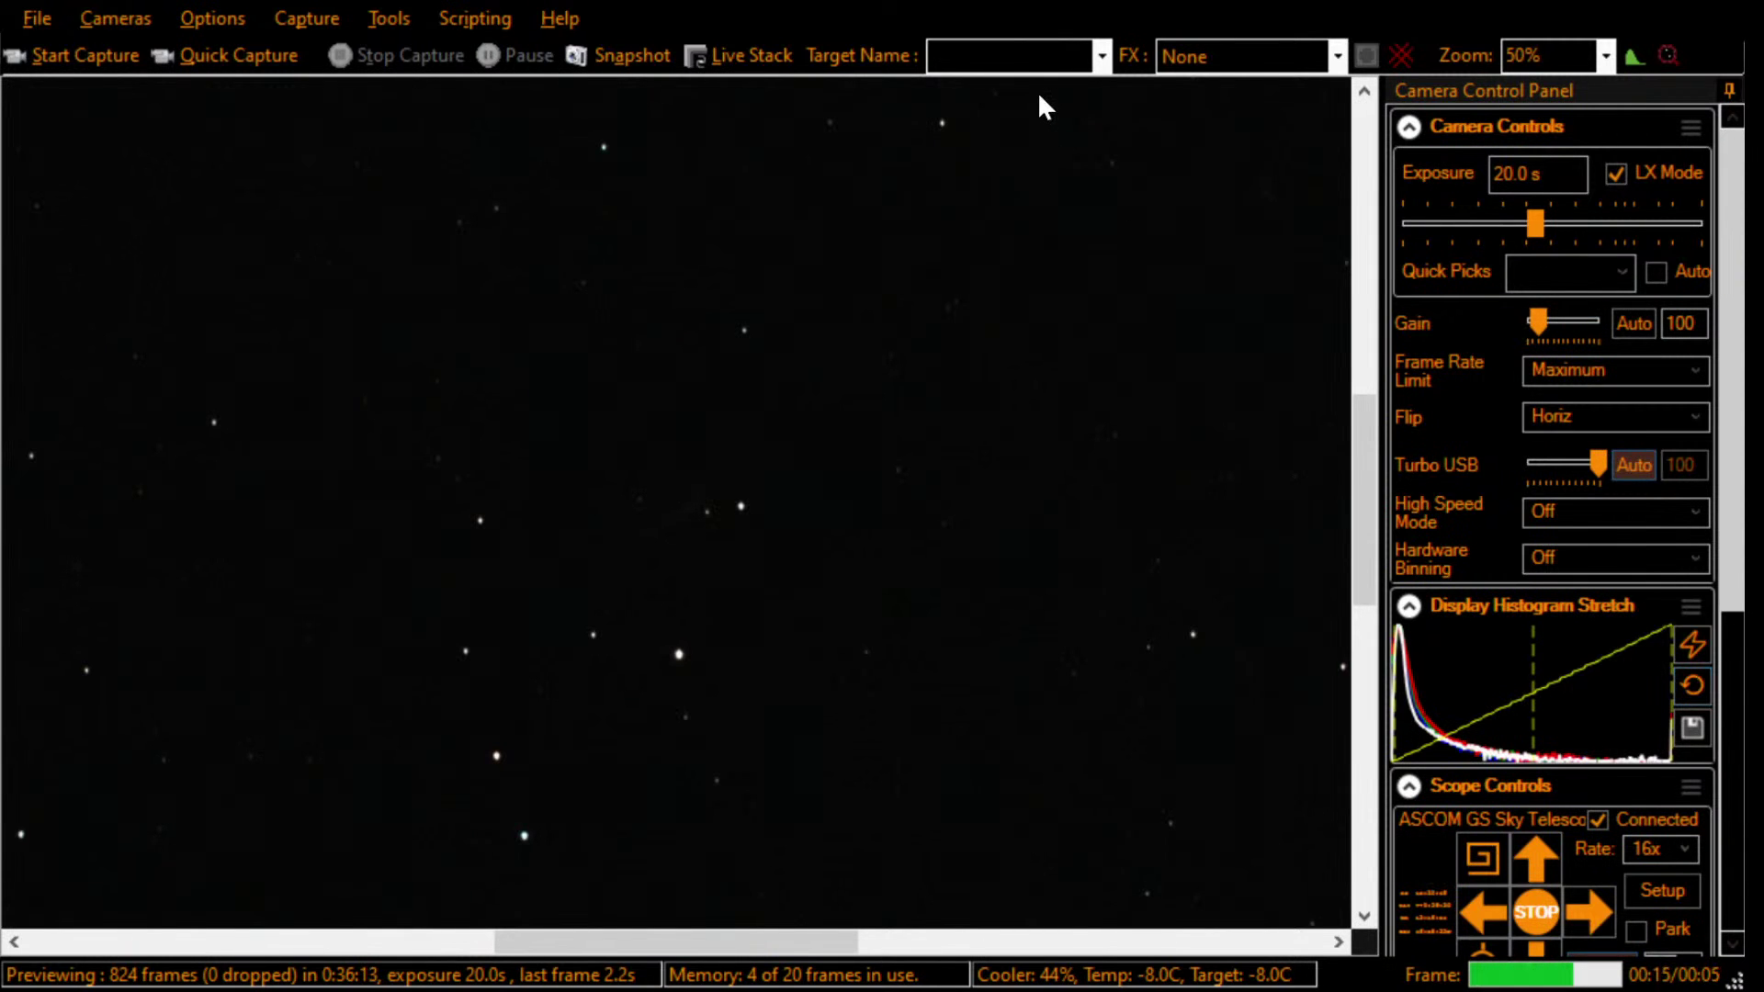
Step: Enter ngc4217 as the capture target name
left_click(1011, 59)
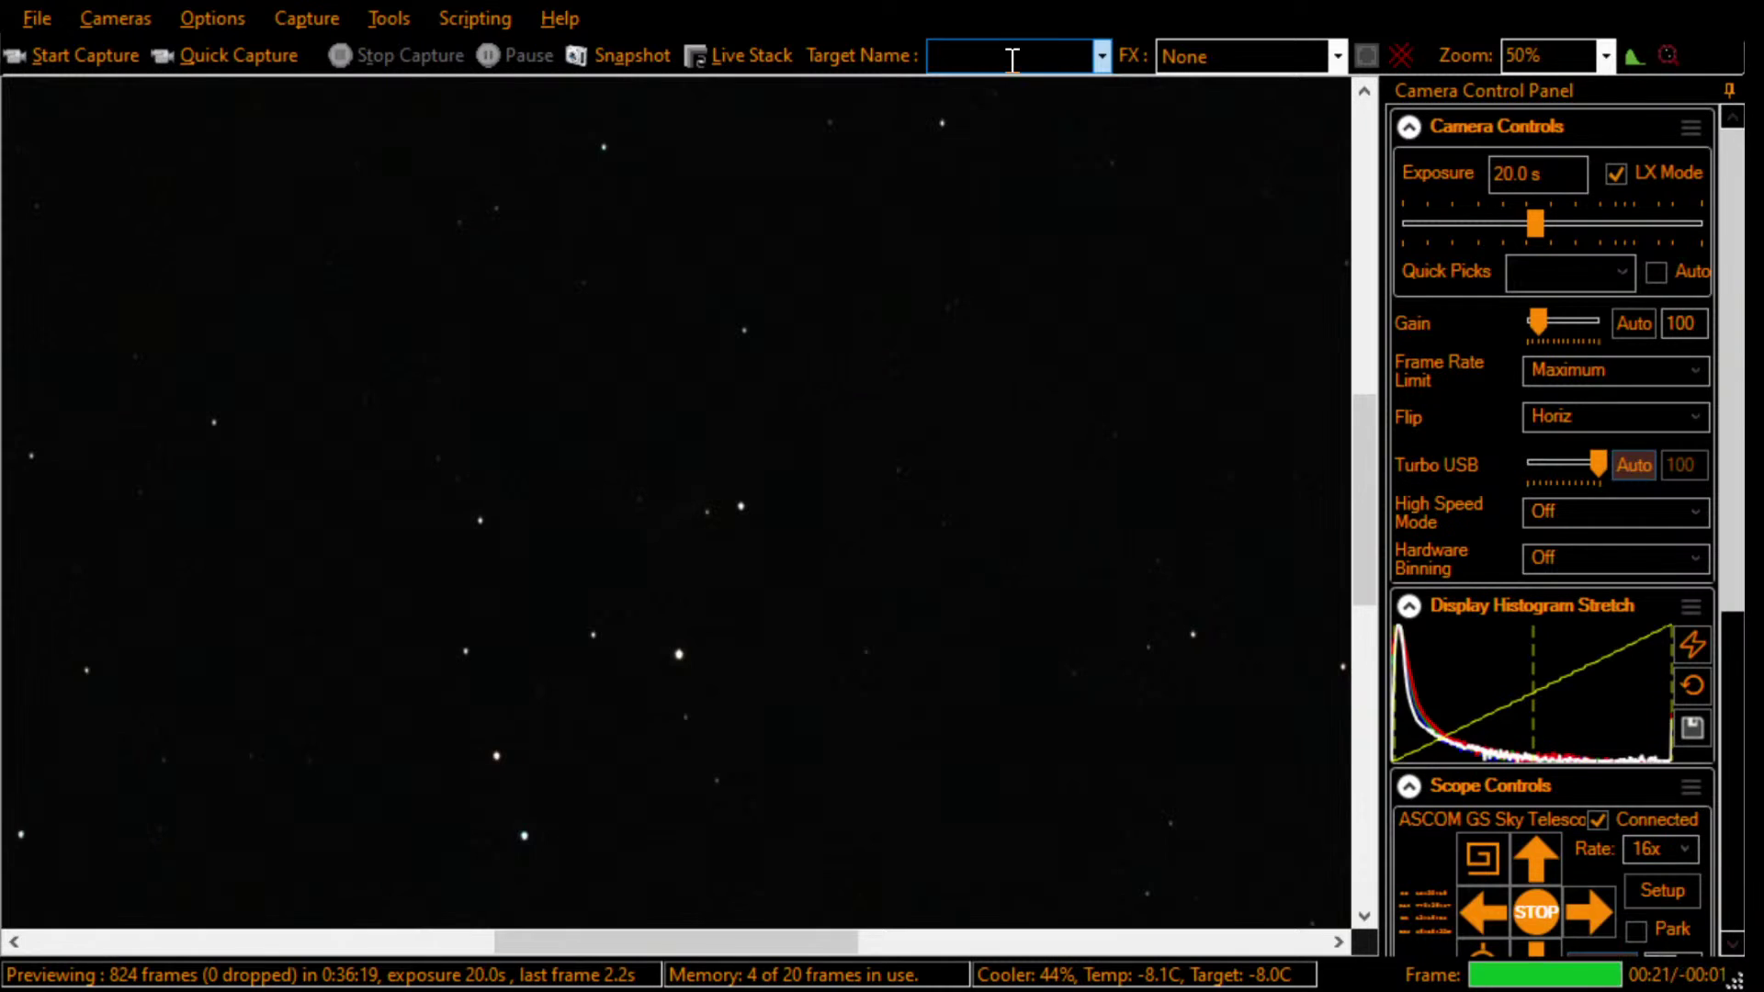
type("ng")
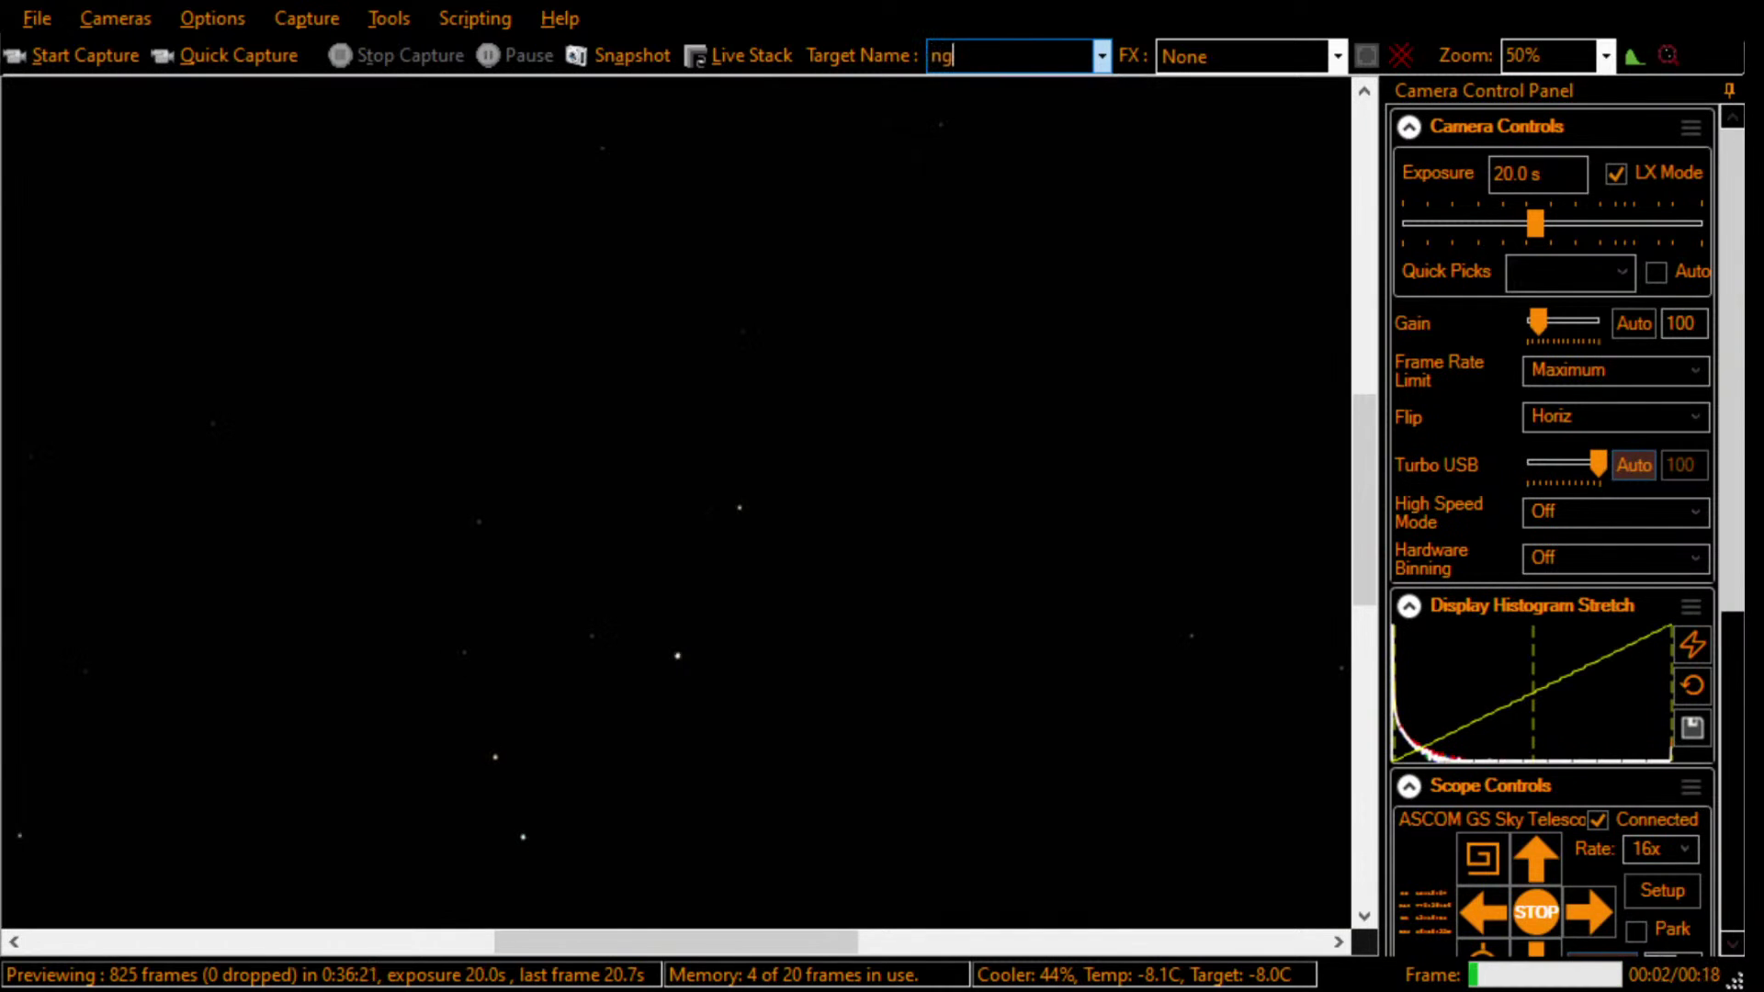
type("c4217")
key("Tab")
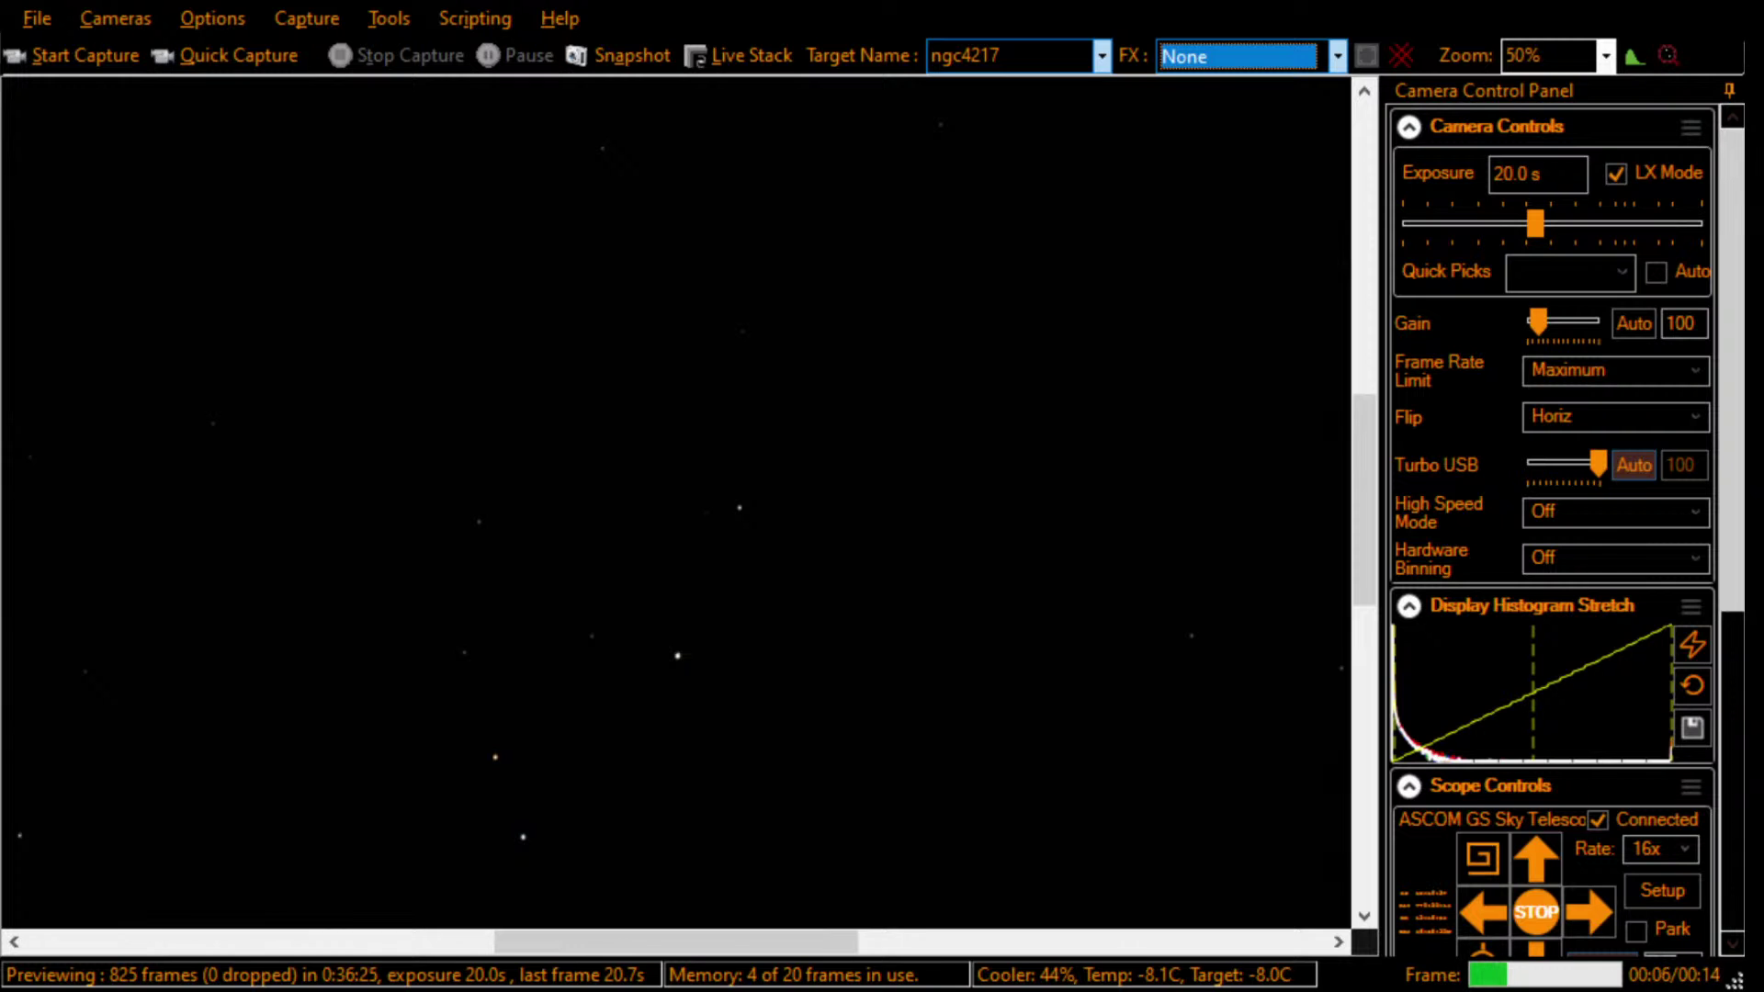
left_click(1016, 184)
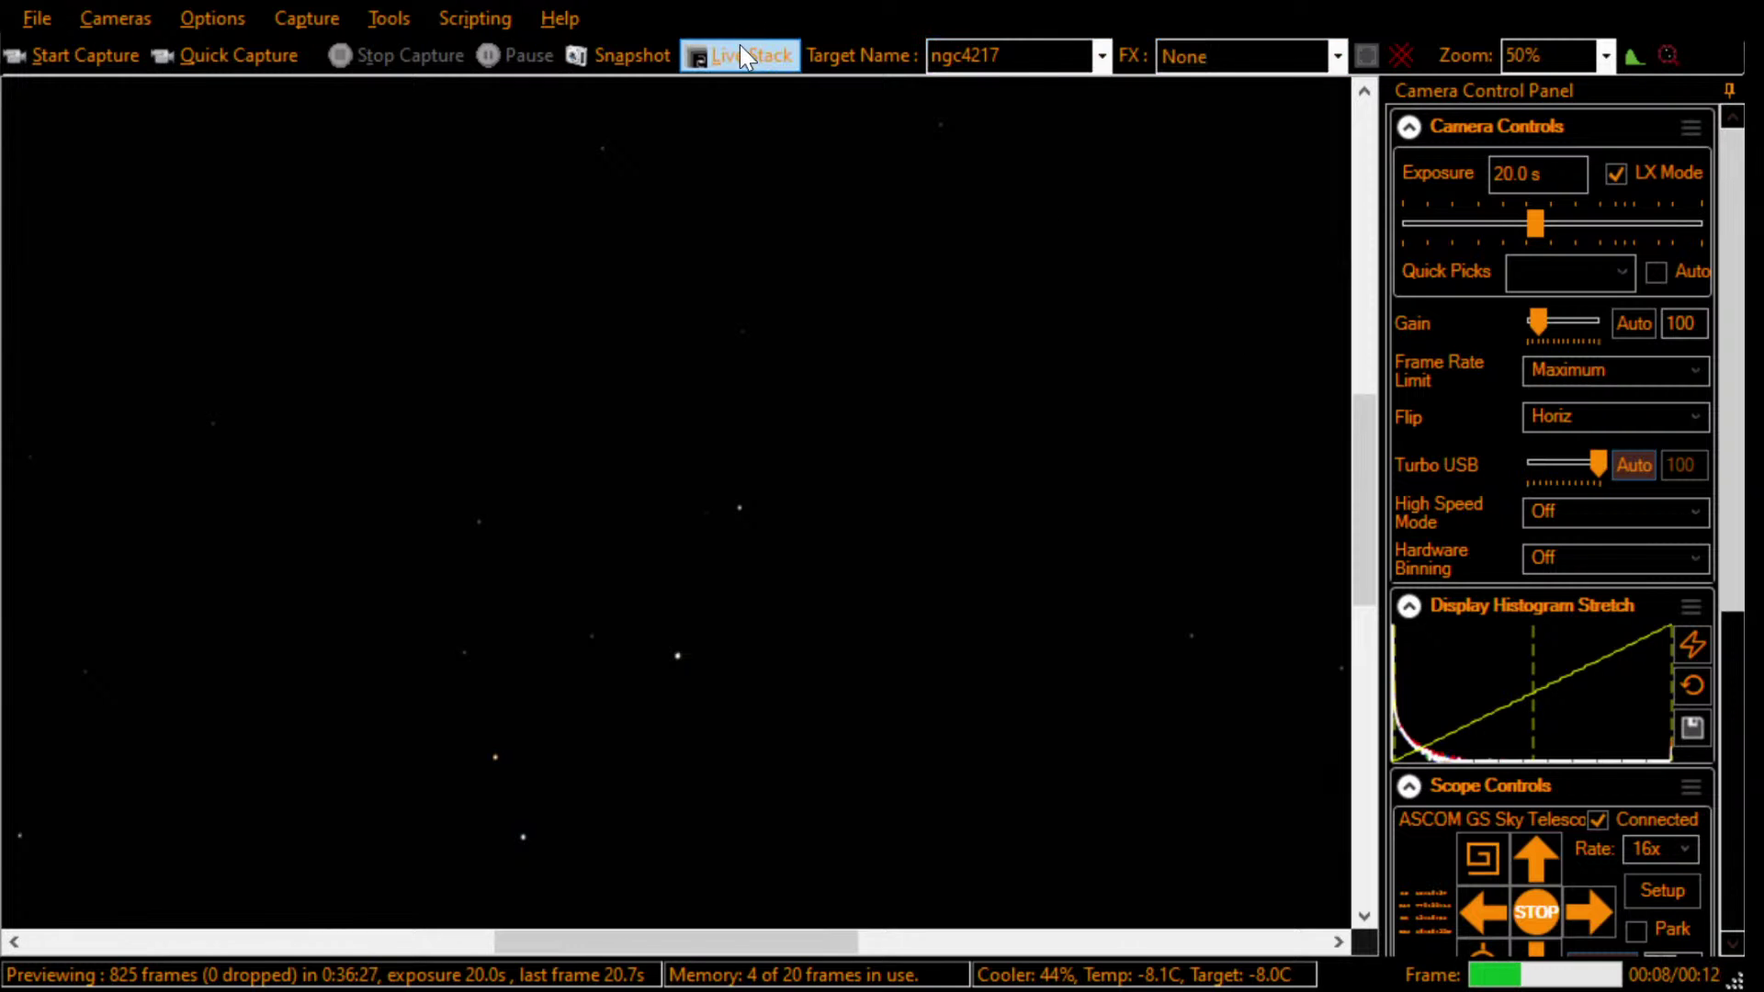
Step: Start a fresh live stack of the target and fit the image view with Auto zoom
left_click(740, 42)
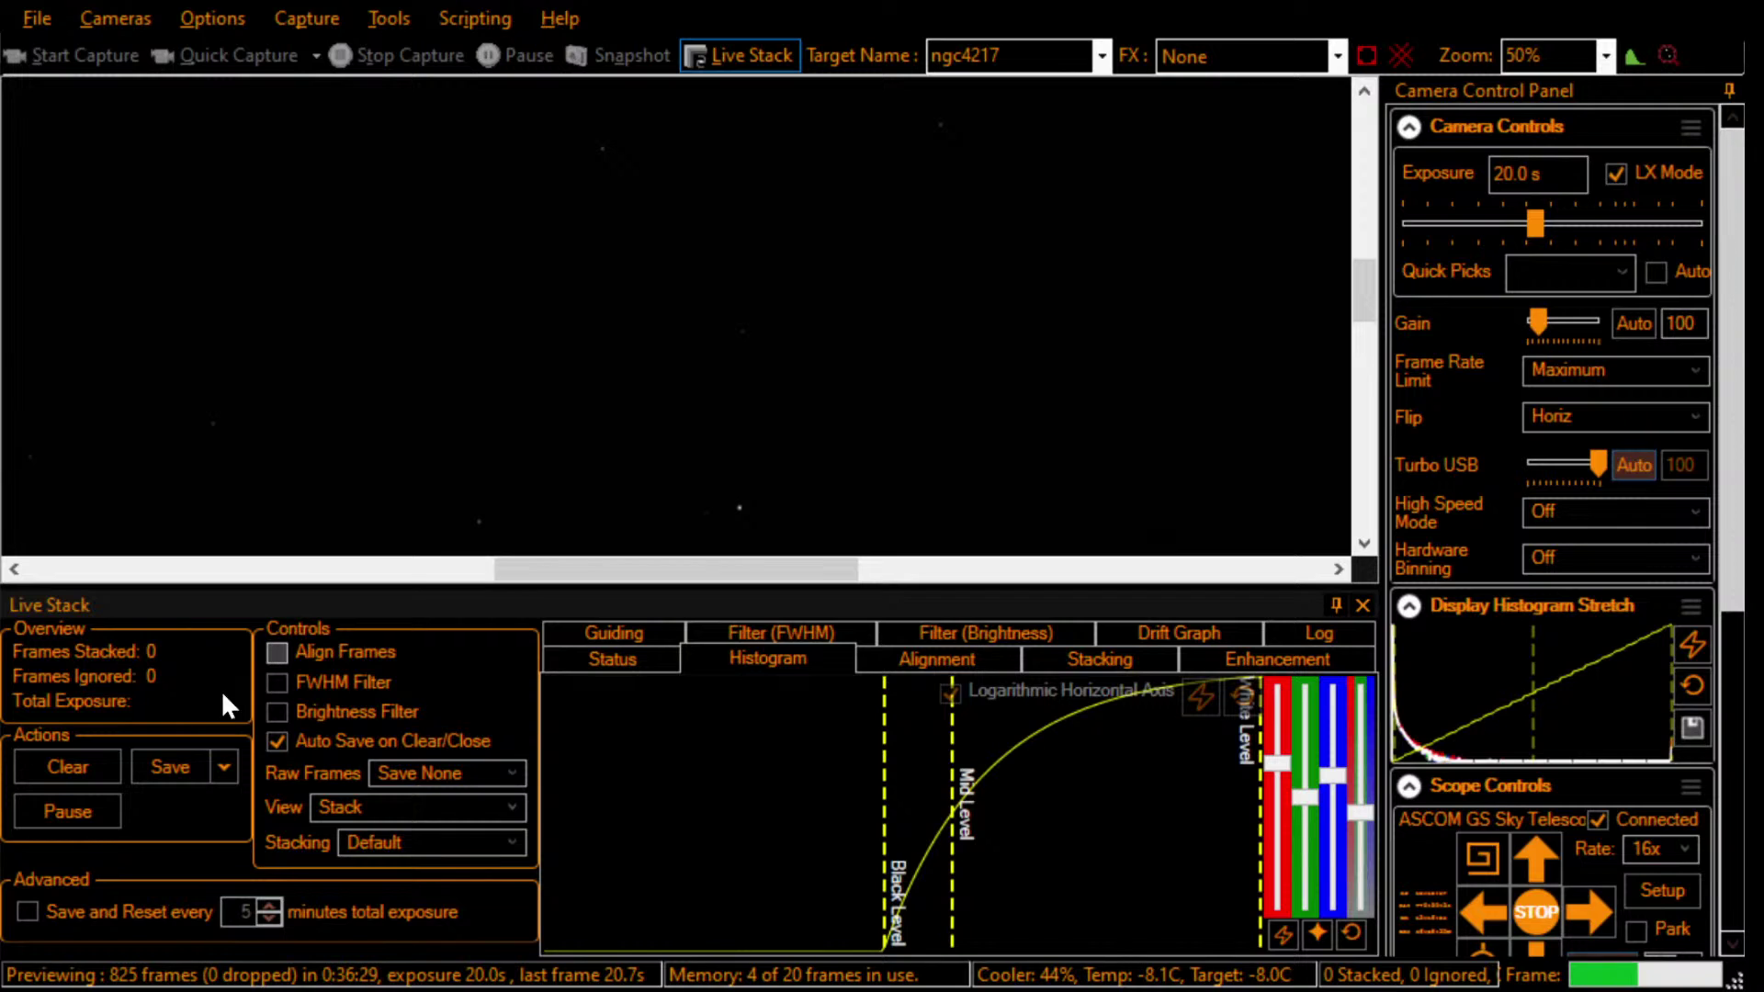
left_click(59, 765)
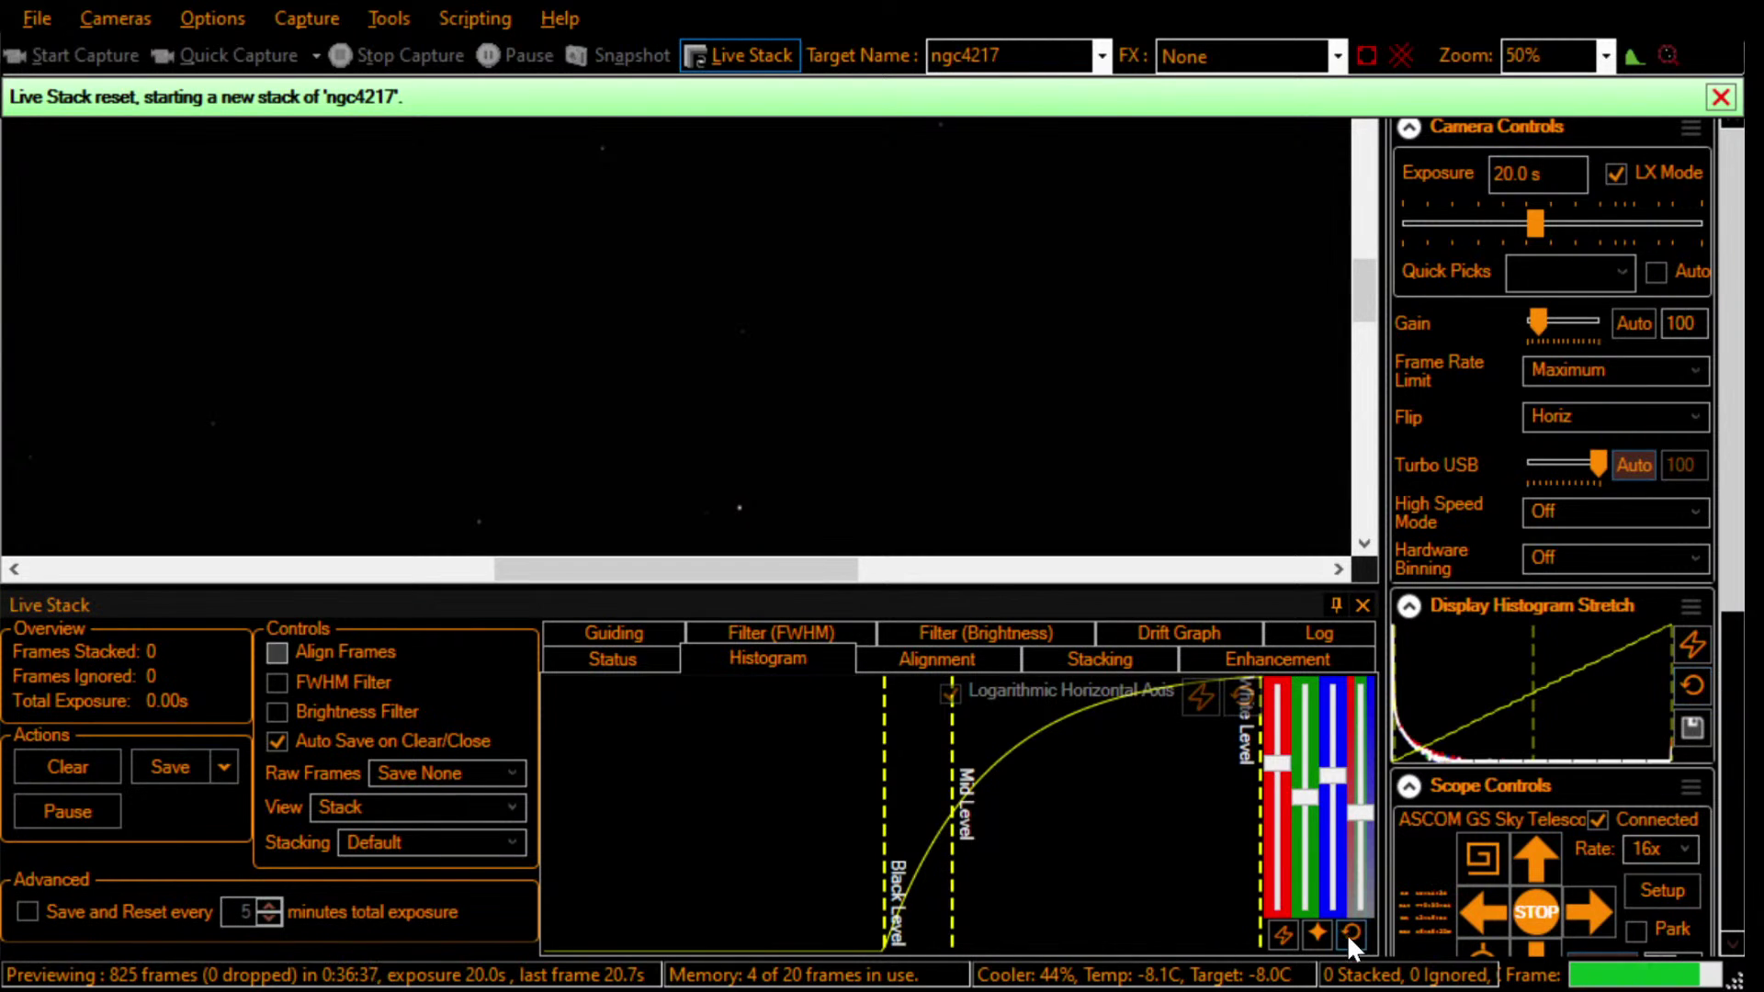
left_click(1603, 57)
left_click(1603, 93)
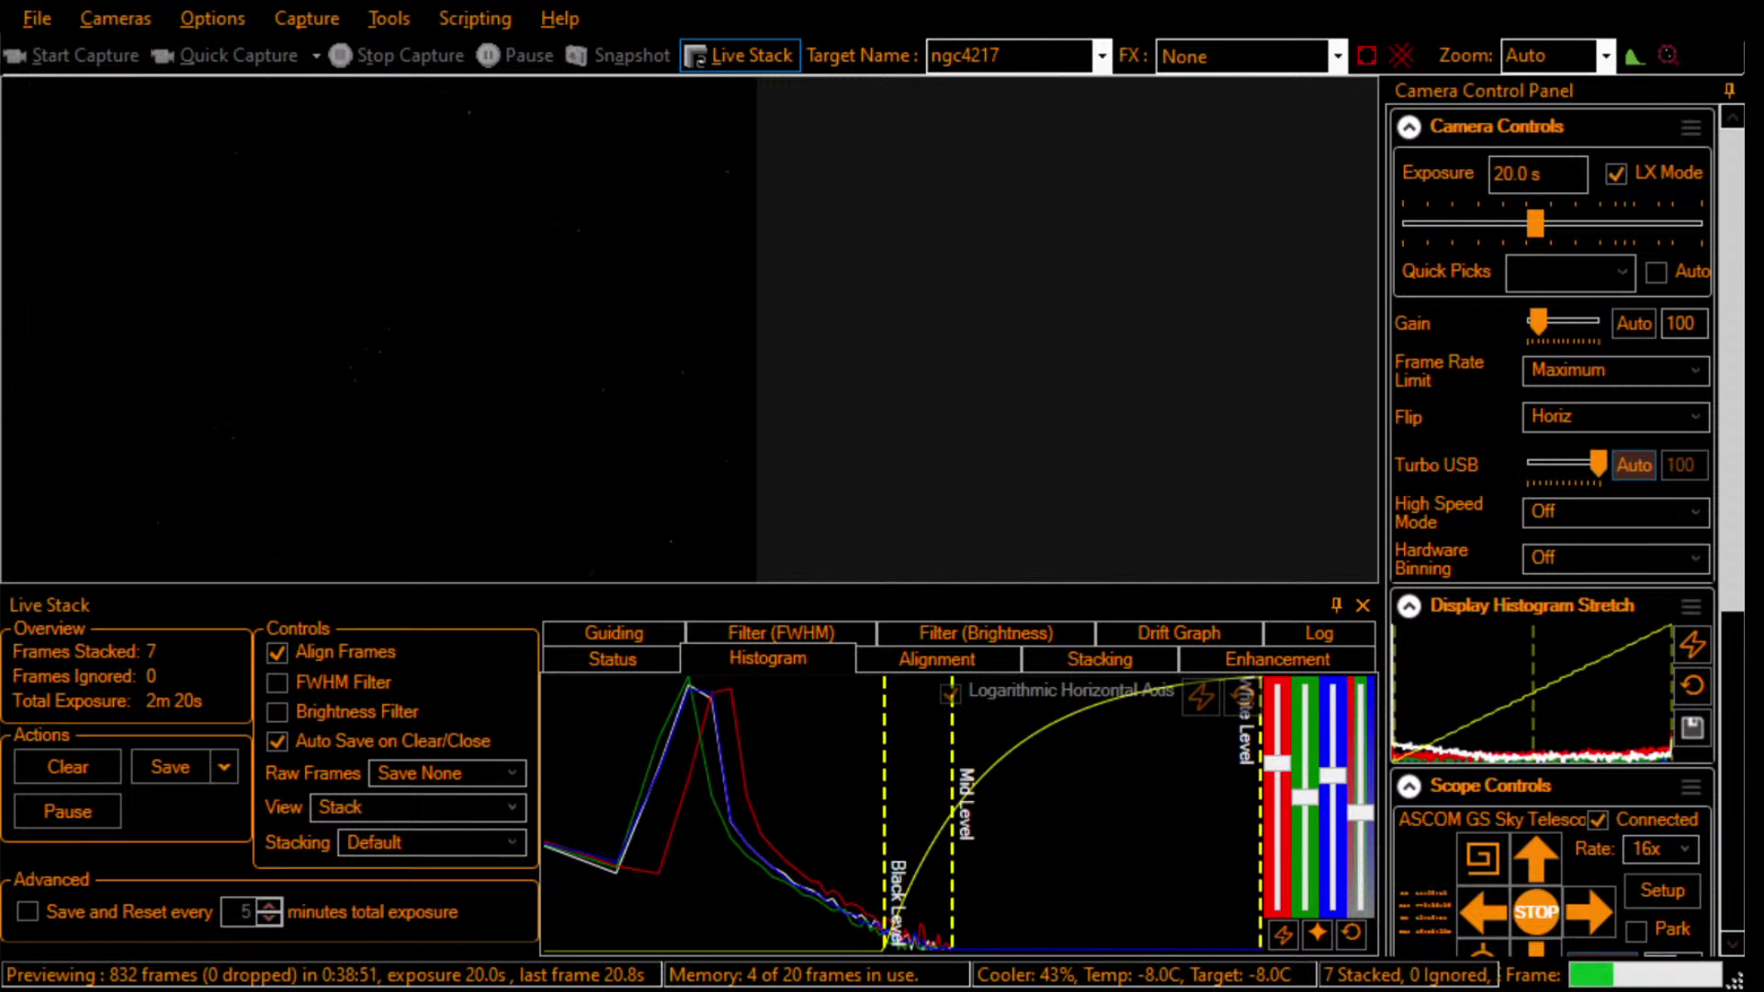
Step: Auto-stretch the live stack histogram, and reset and automatically balance its color channels
left_click(1198, 697)
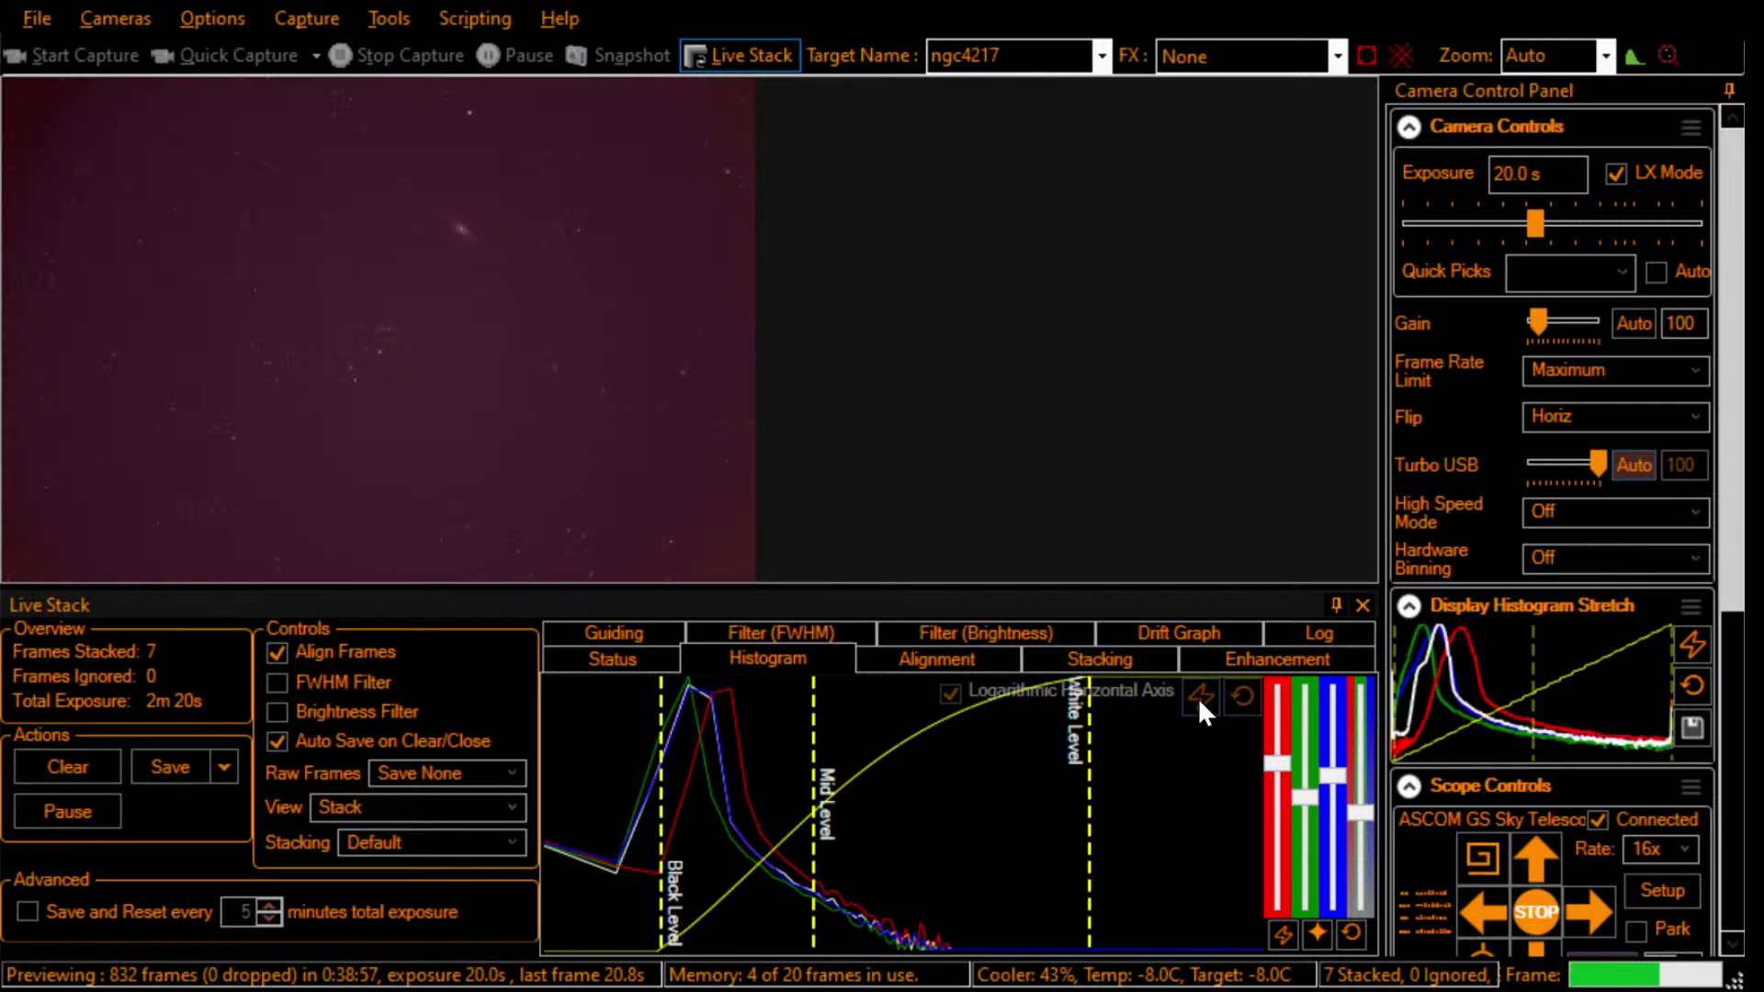
left_click(1351, 934)
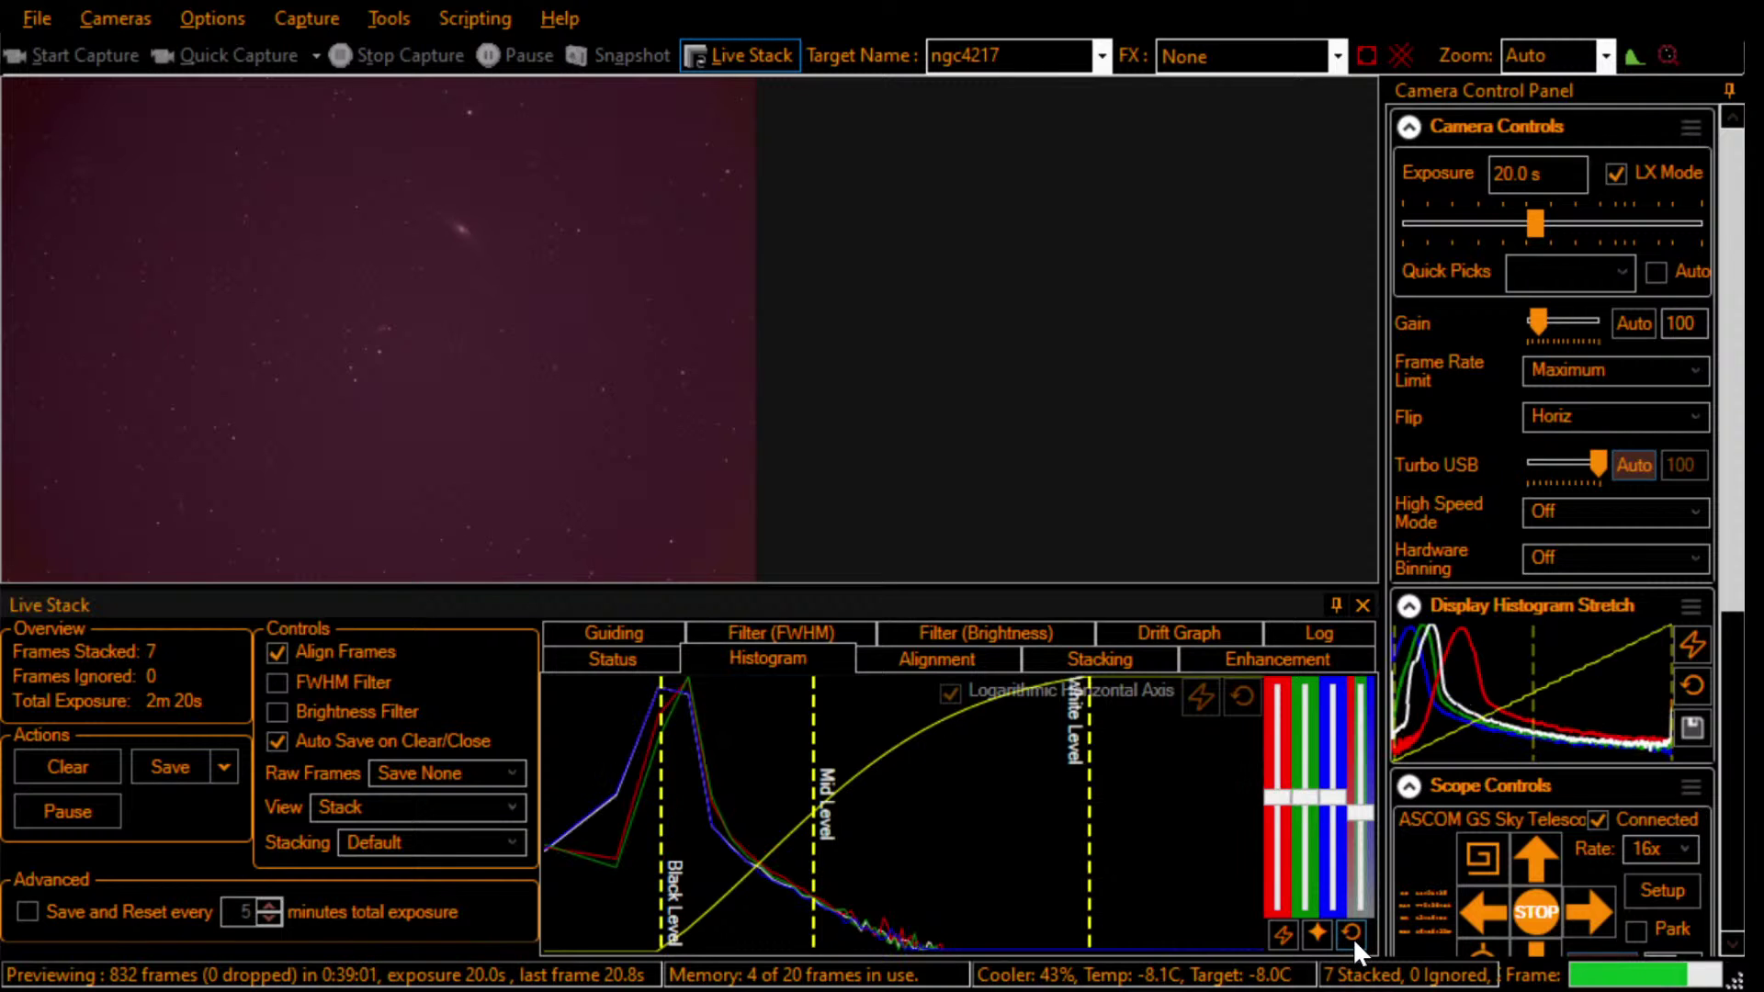
left_click(1281, 935)
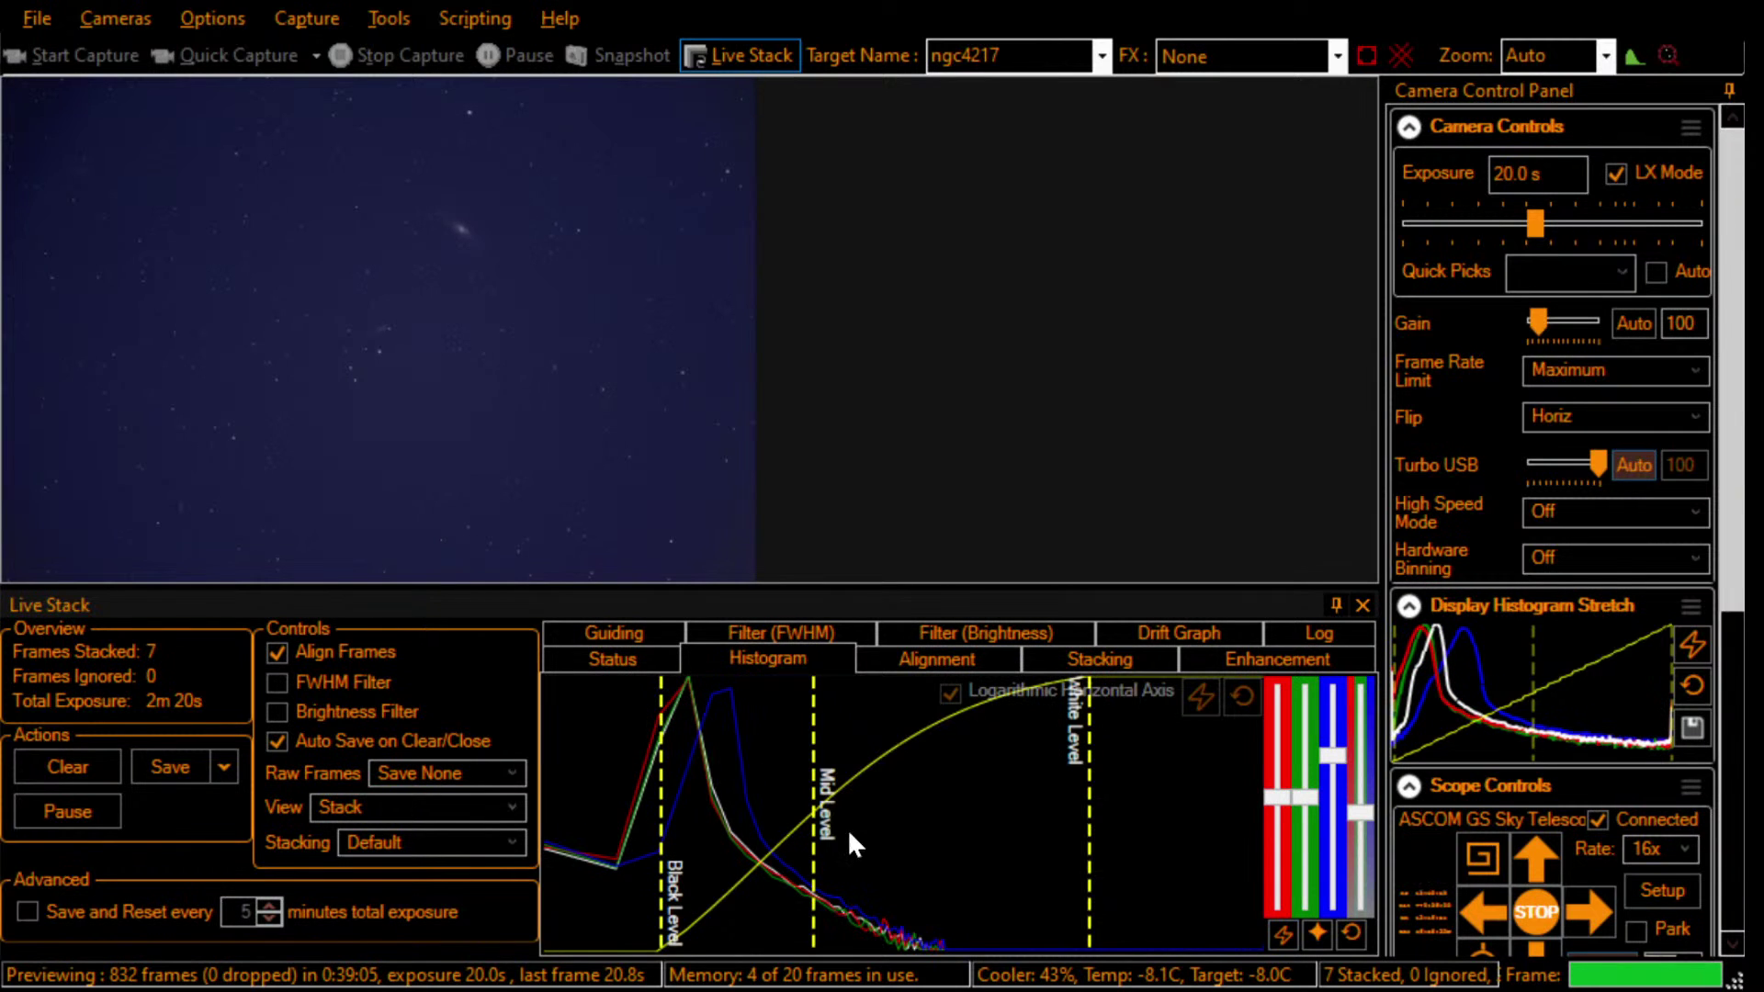
left_click(1285, 935)
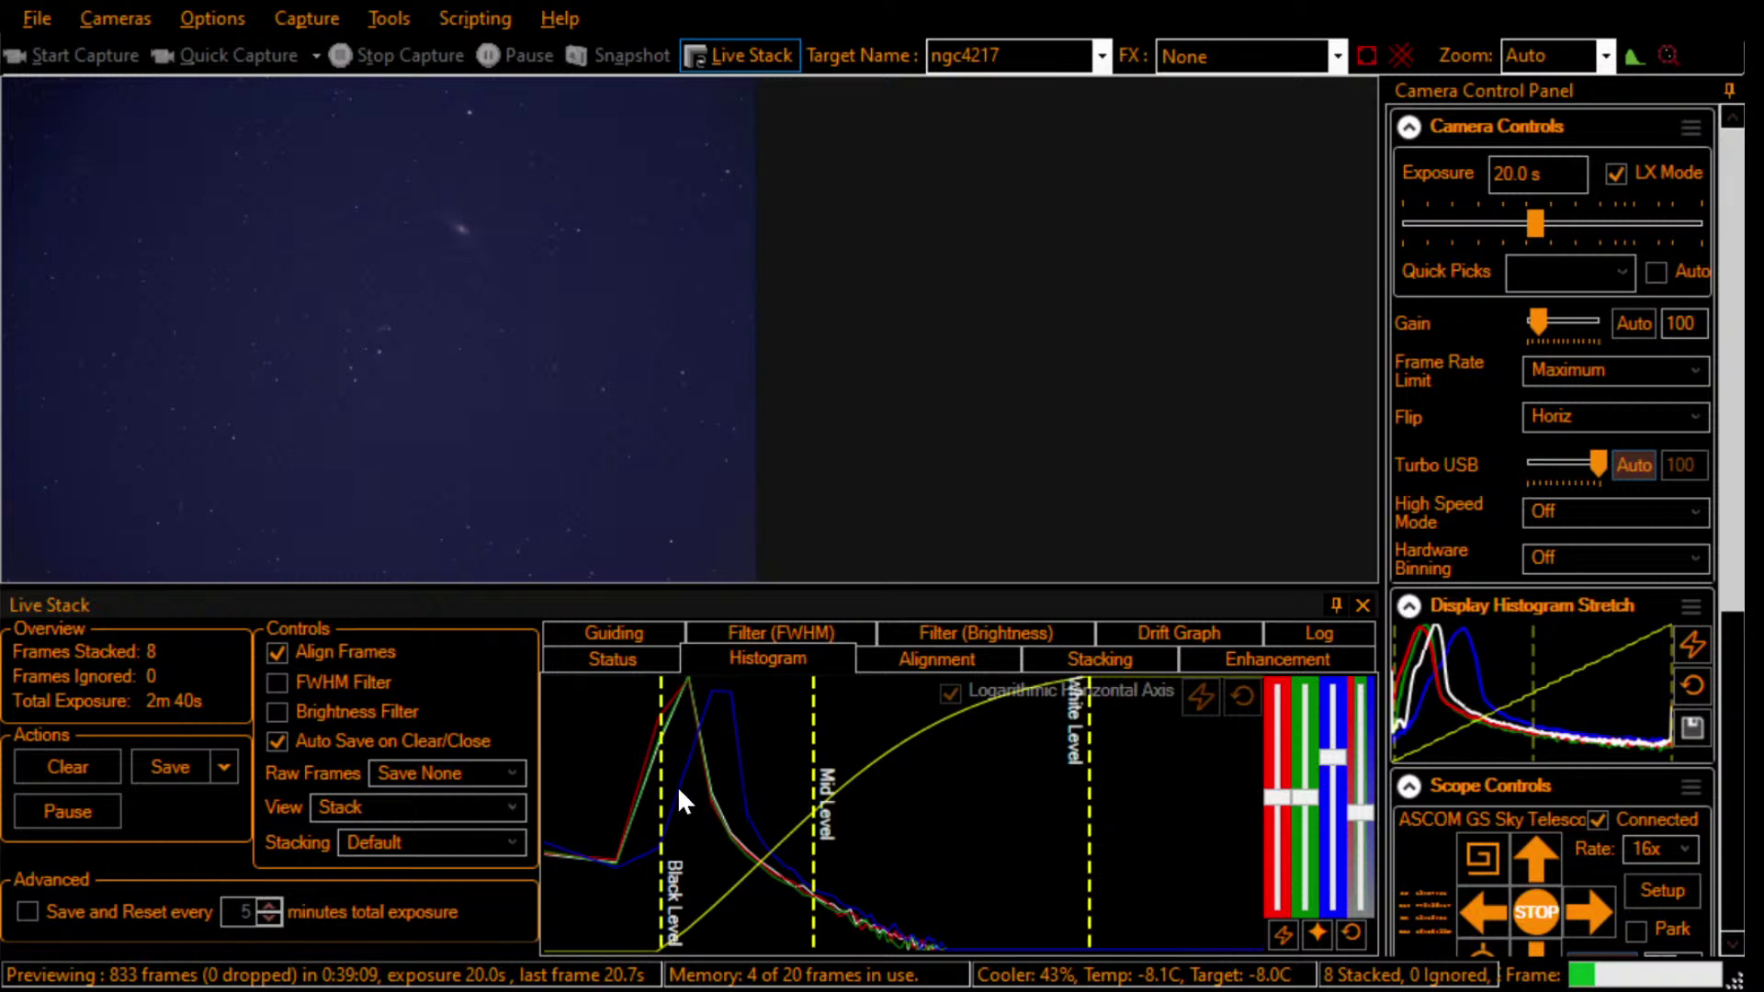
Step: Fine-tune the live stack by raising the black level to the histogram peak, leveling blue with red and green, and slightly lowering the mid level
left_click_drag(662, 788, 692, 790)
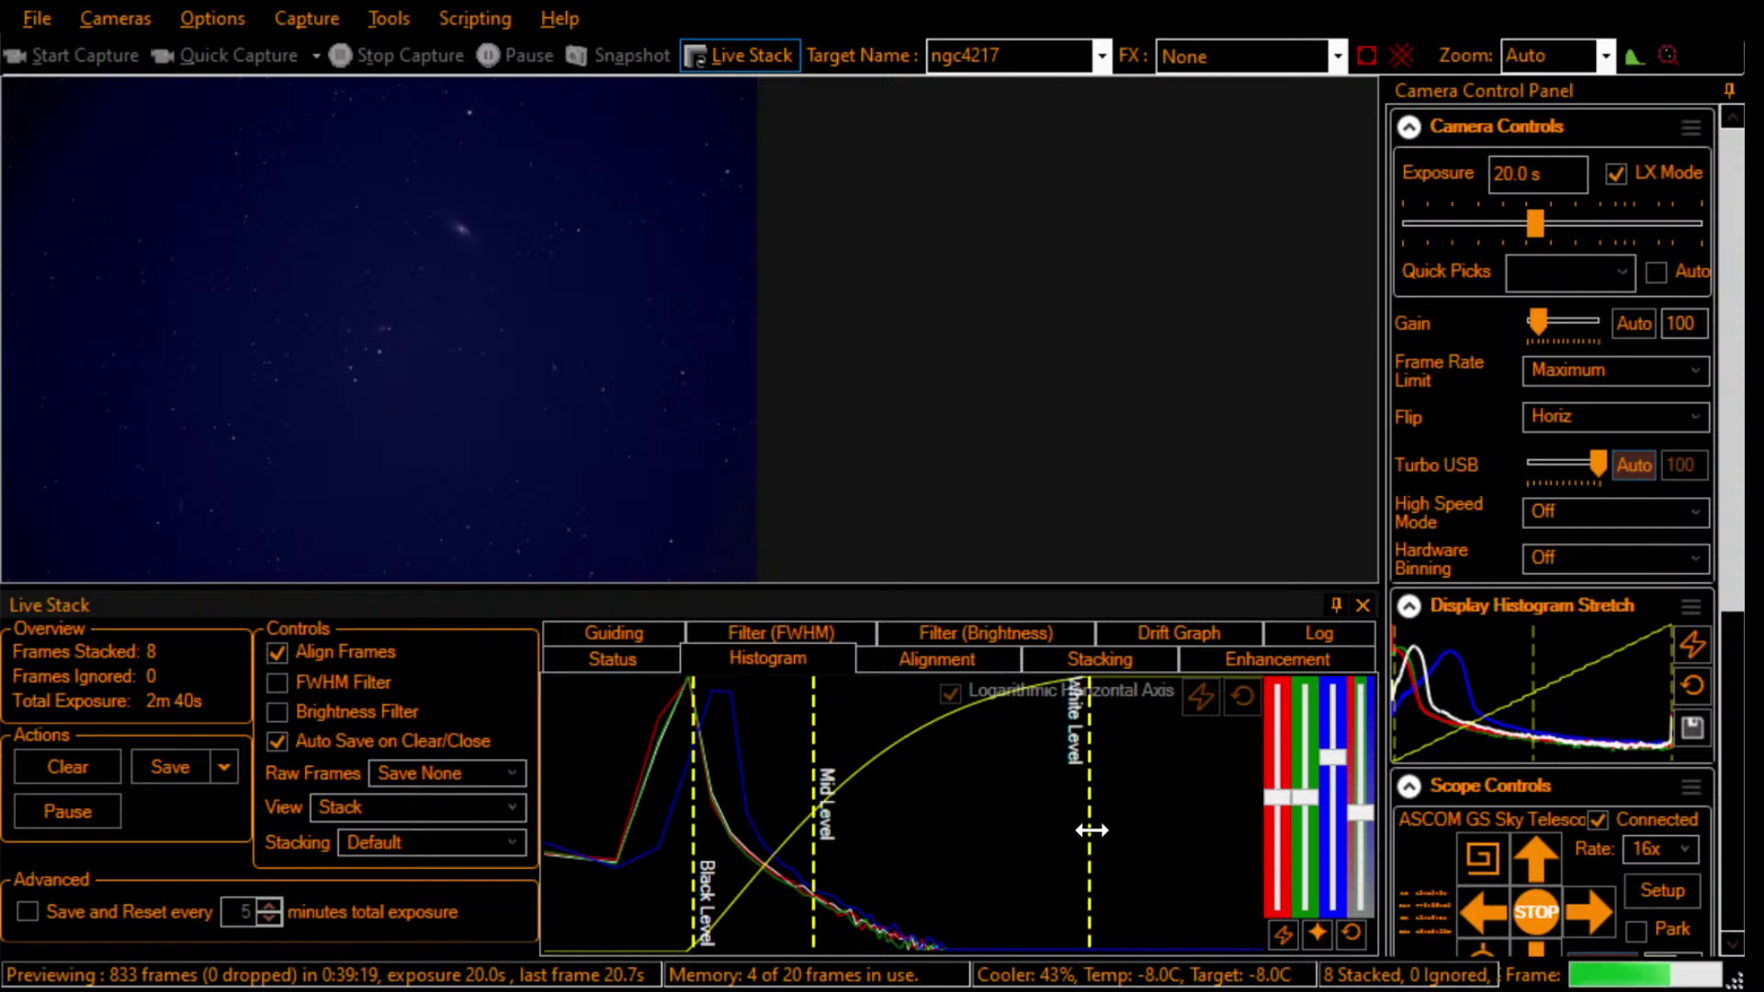
left_click_drag(1334, 761, 1337, 814)
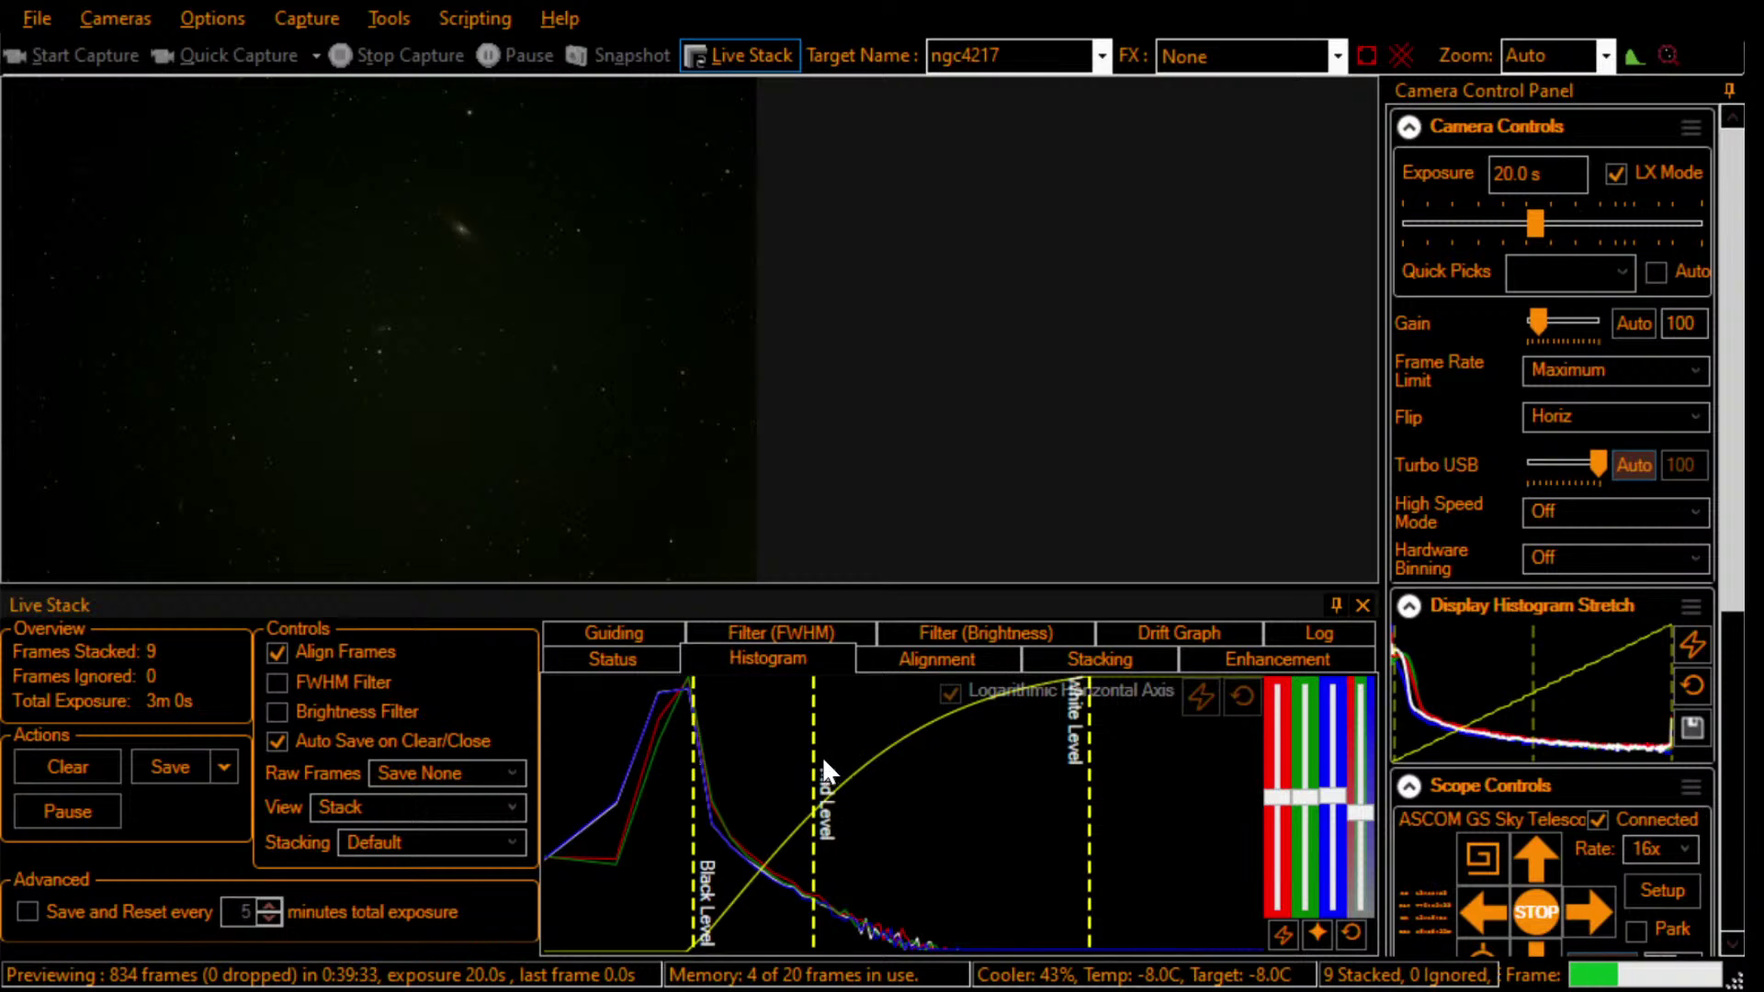
left_click_drag(813, 758, 807, 758)
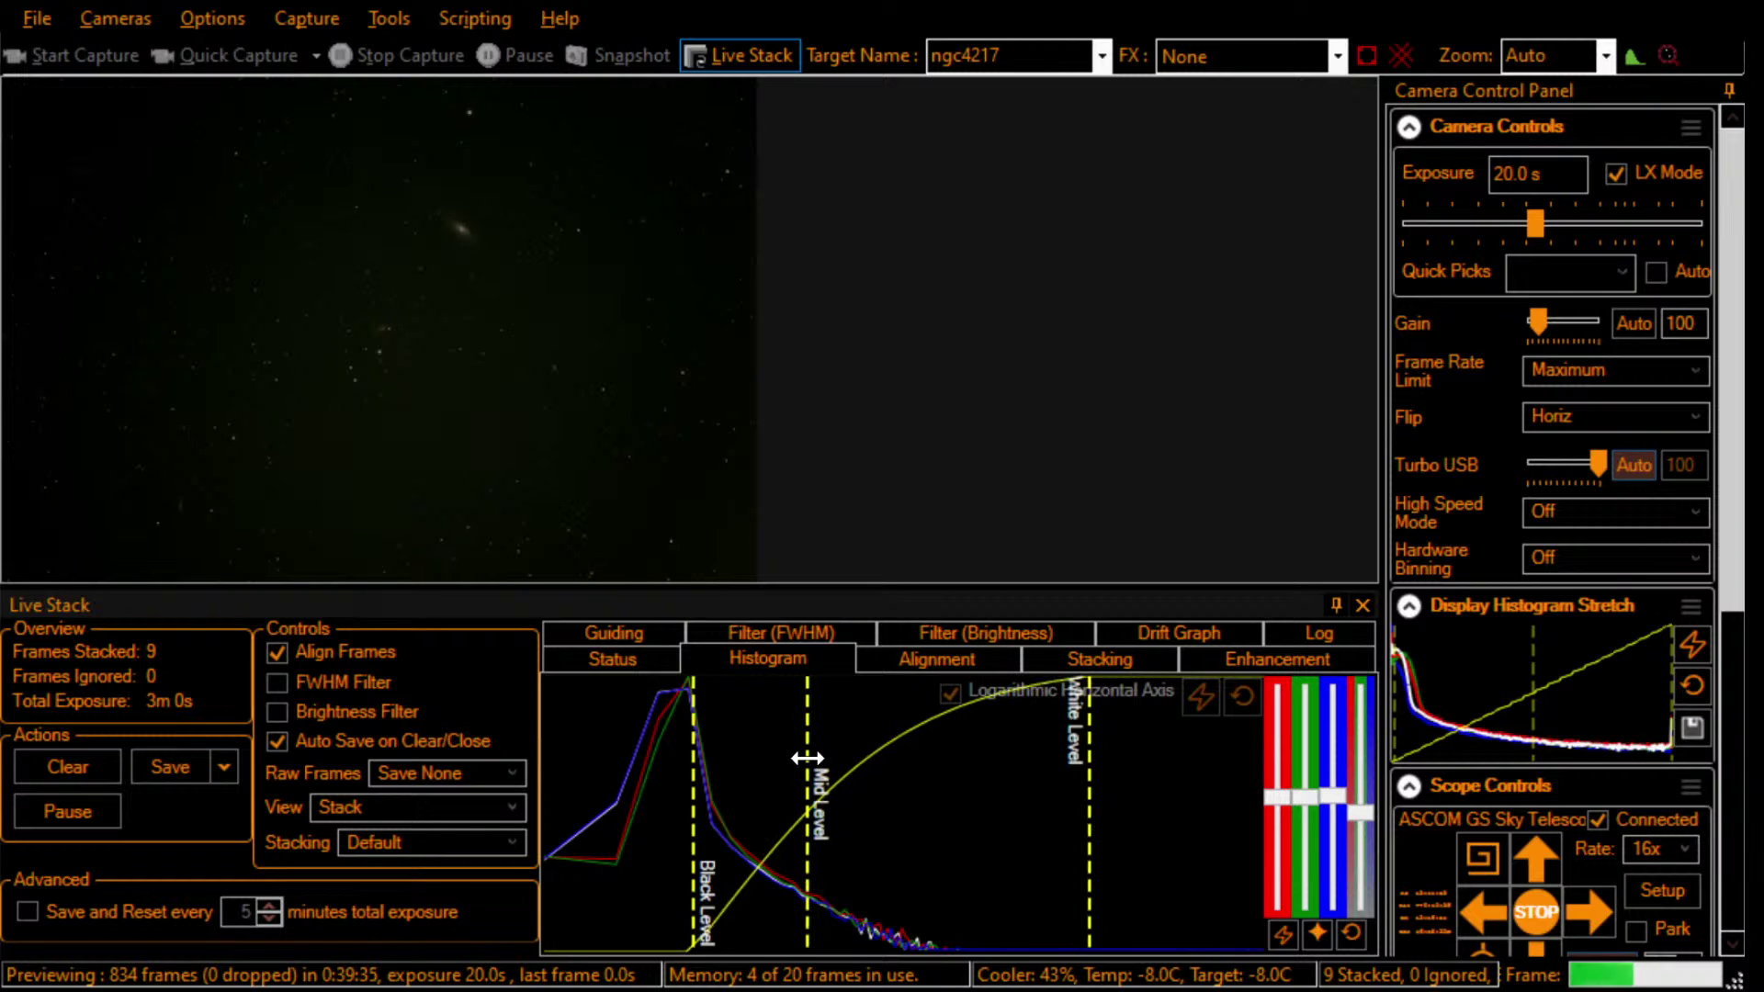
Step: Examine the bright spiral galaxy in the stacked image, centering it at 33% zoom and enlarging it to 50%
left_click(1605, 57)
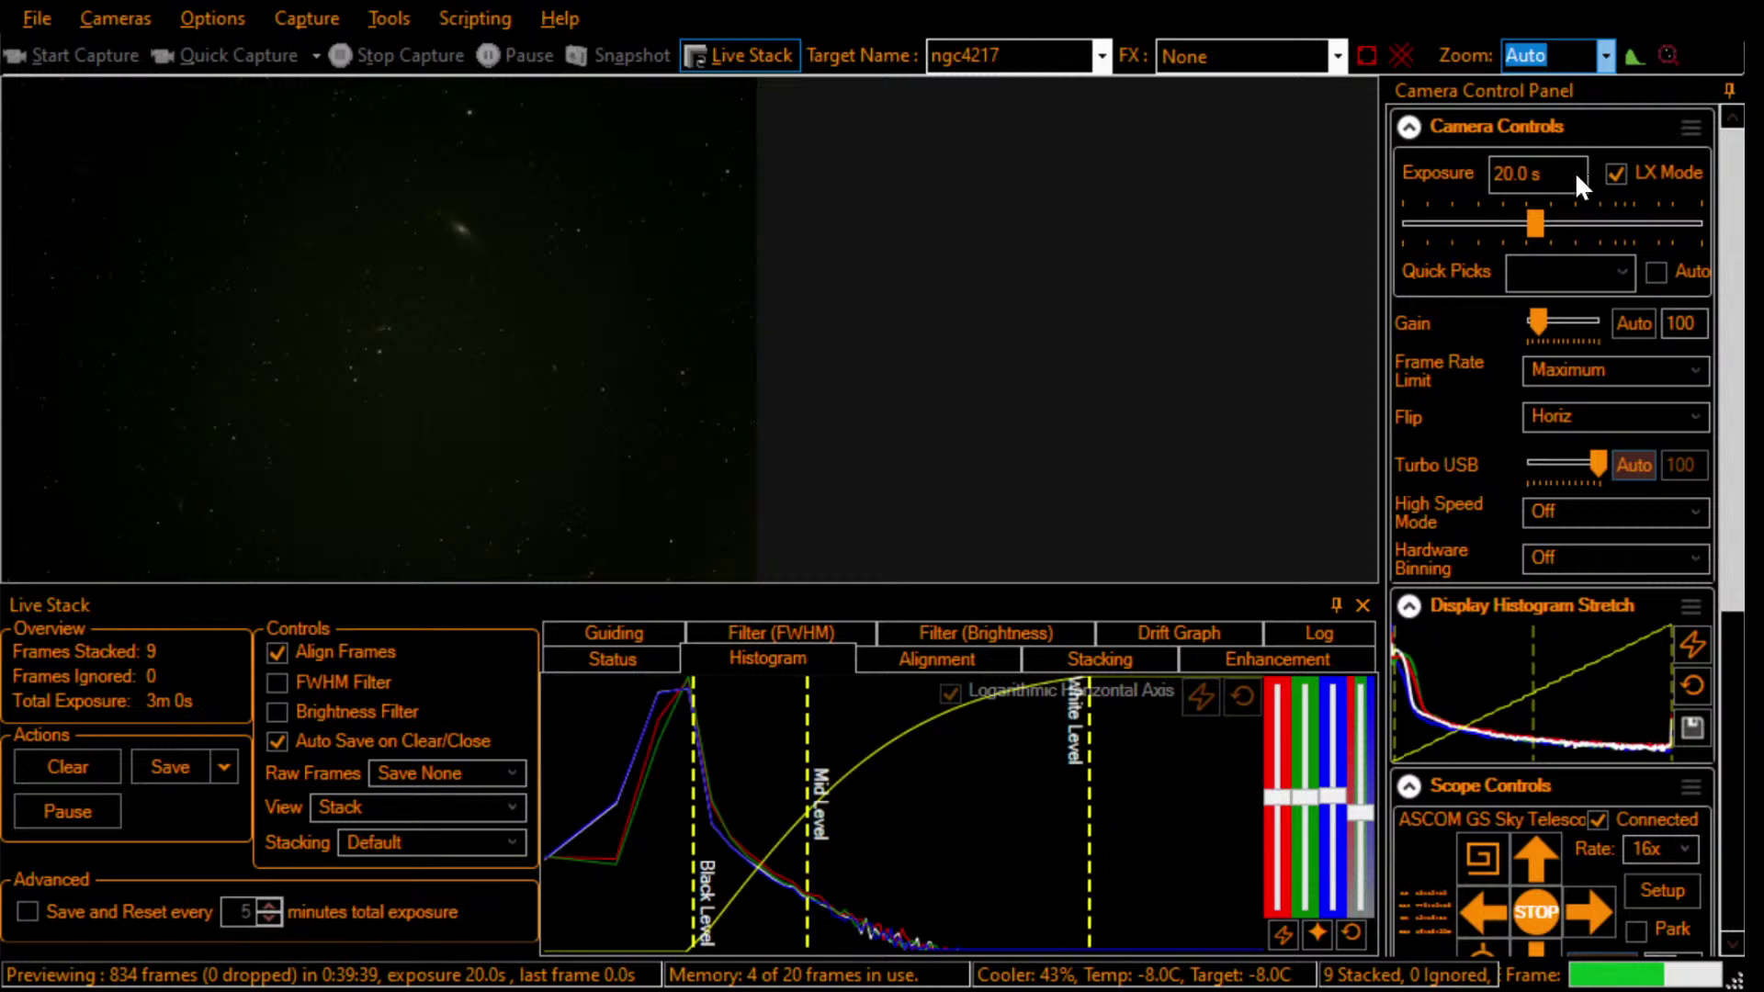
key("Down")
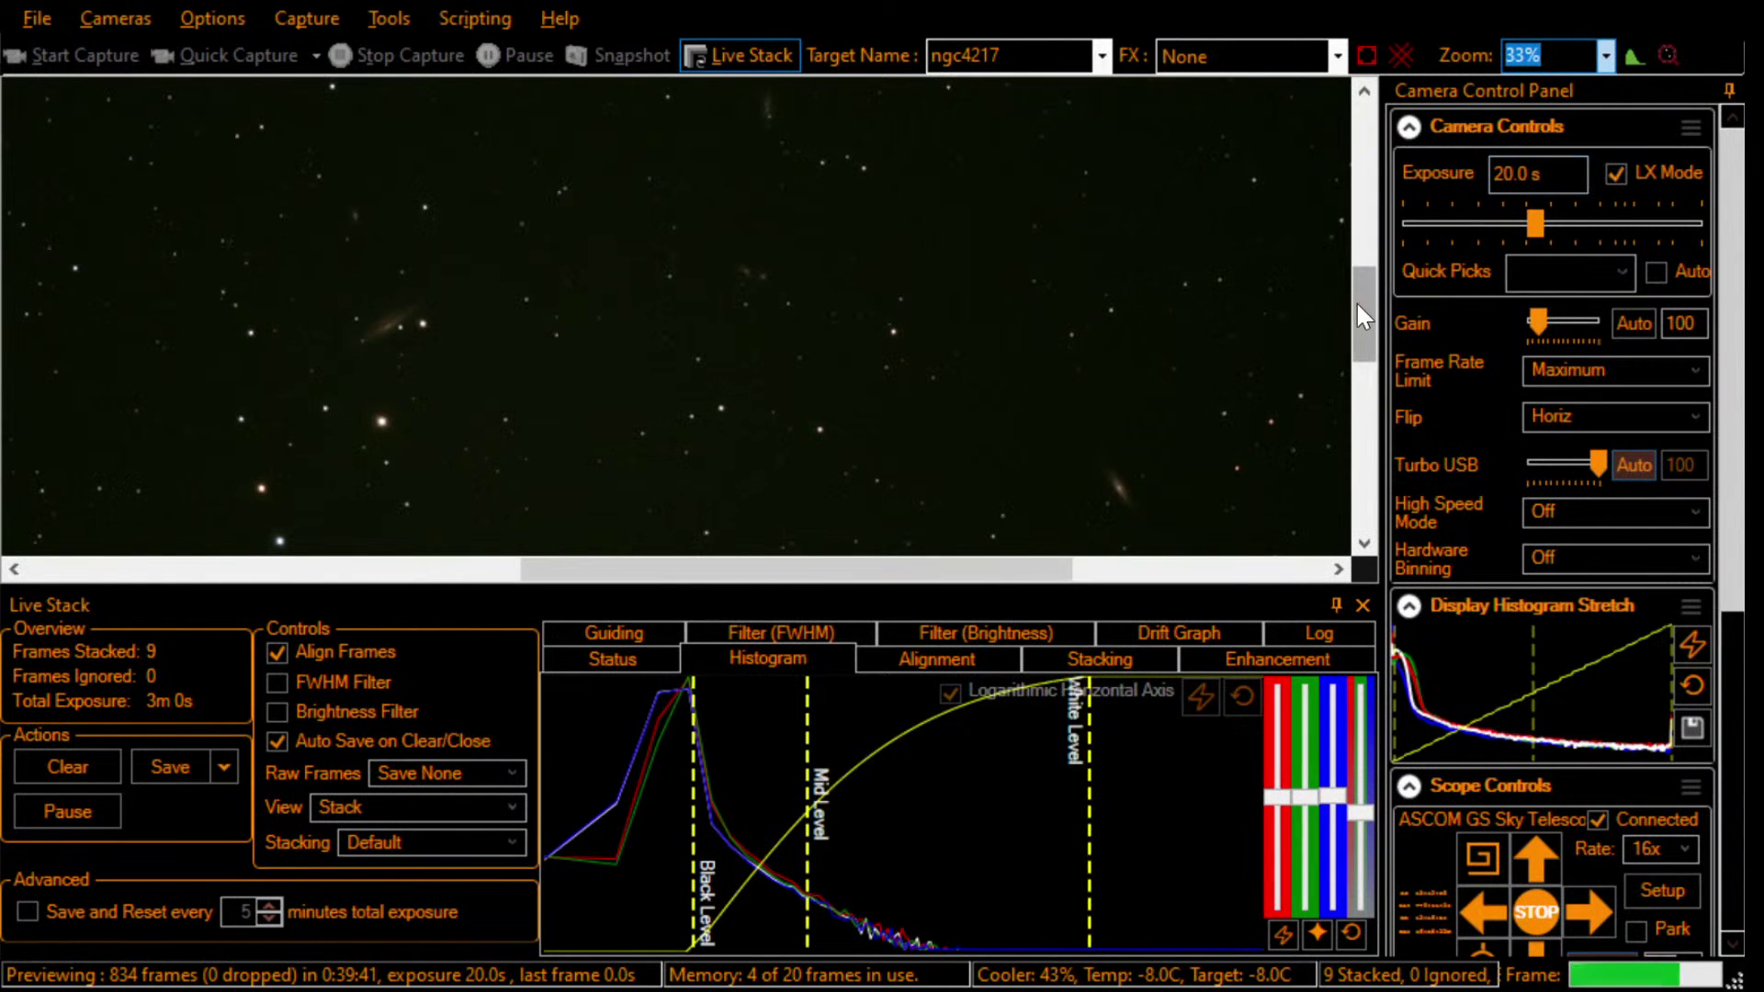
left_click_drag(1358, 305, 1392, 210)
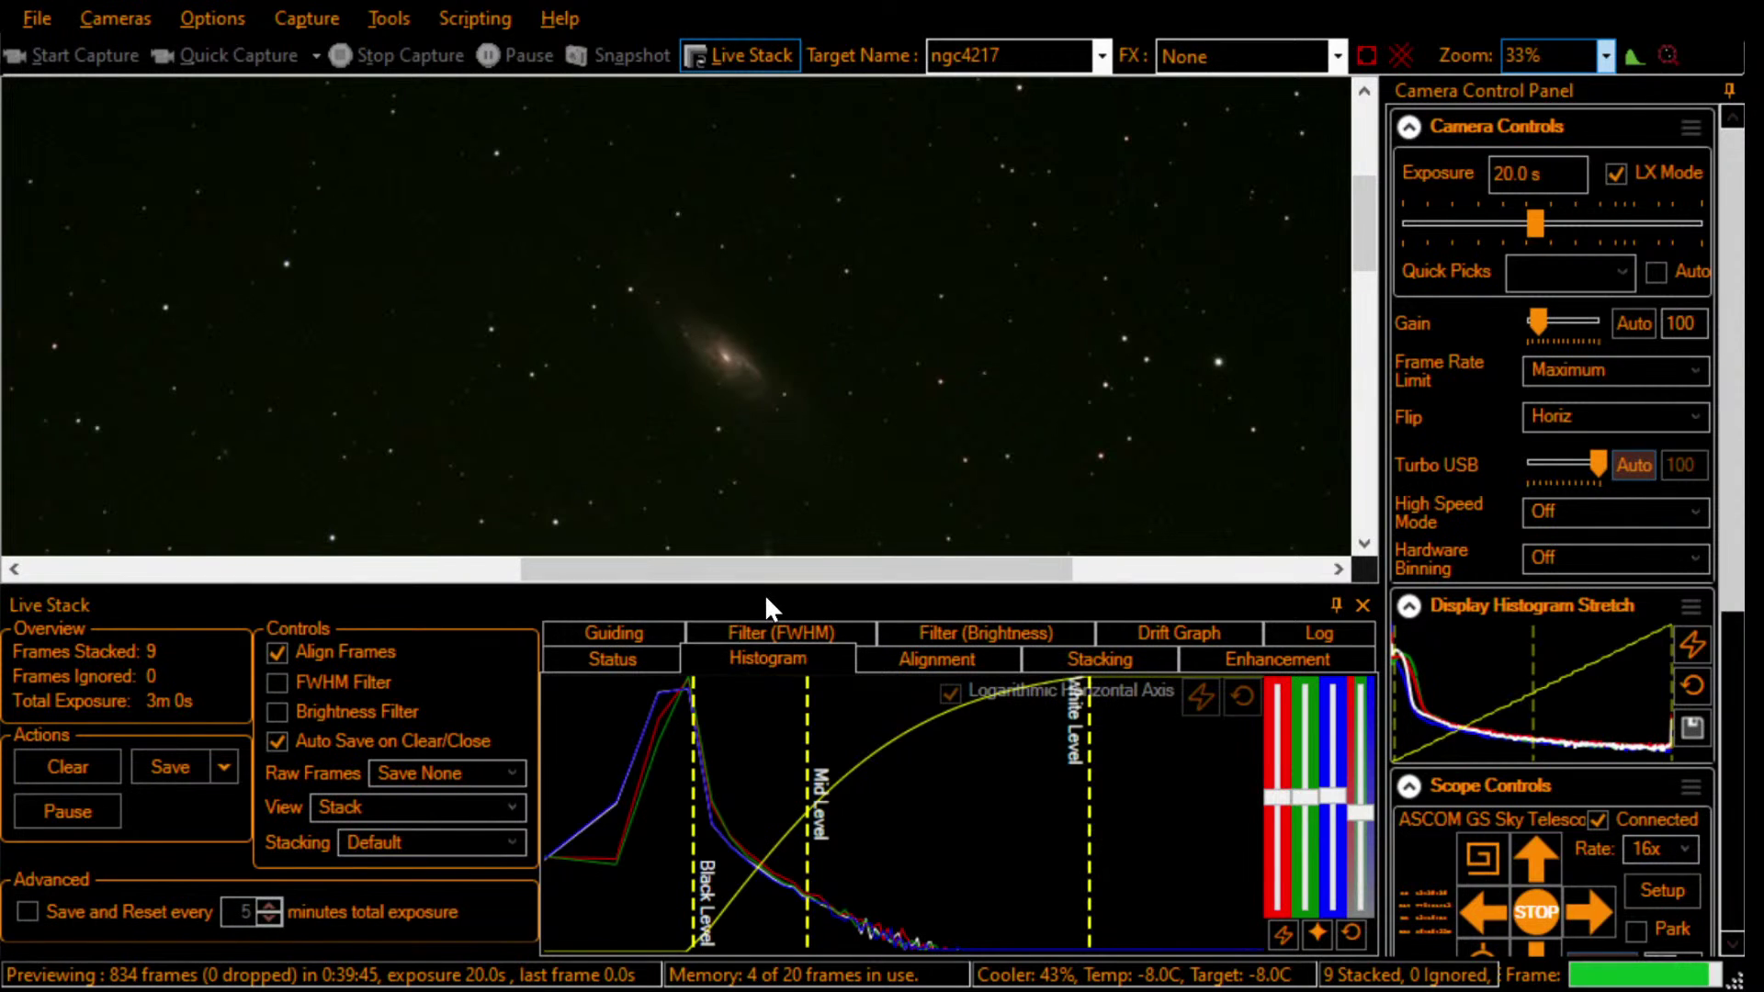
left_click_drag(749, 570, 755, 566)
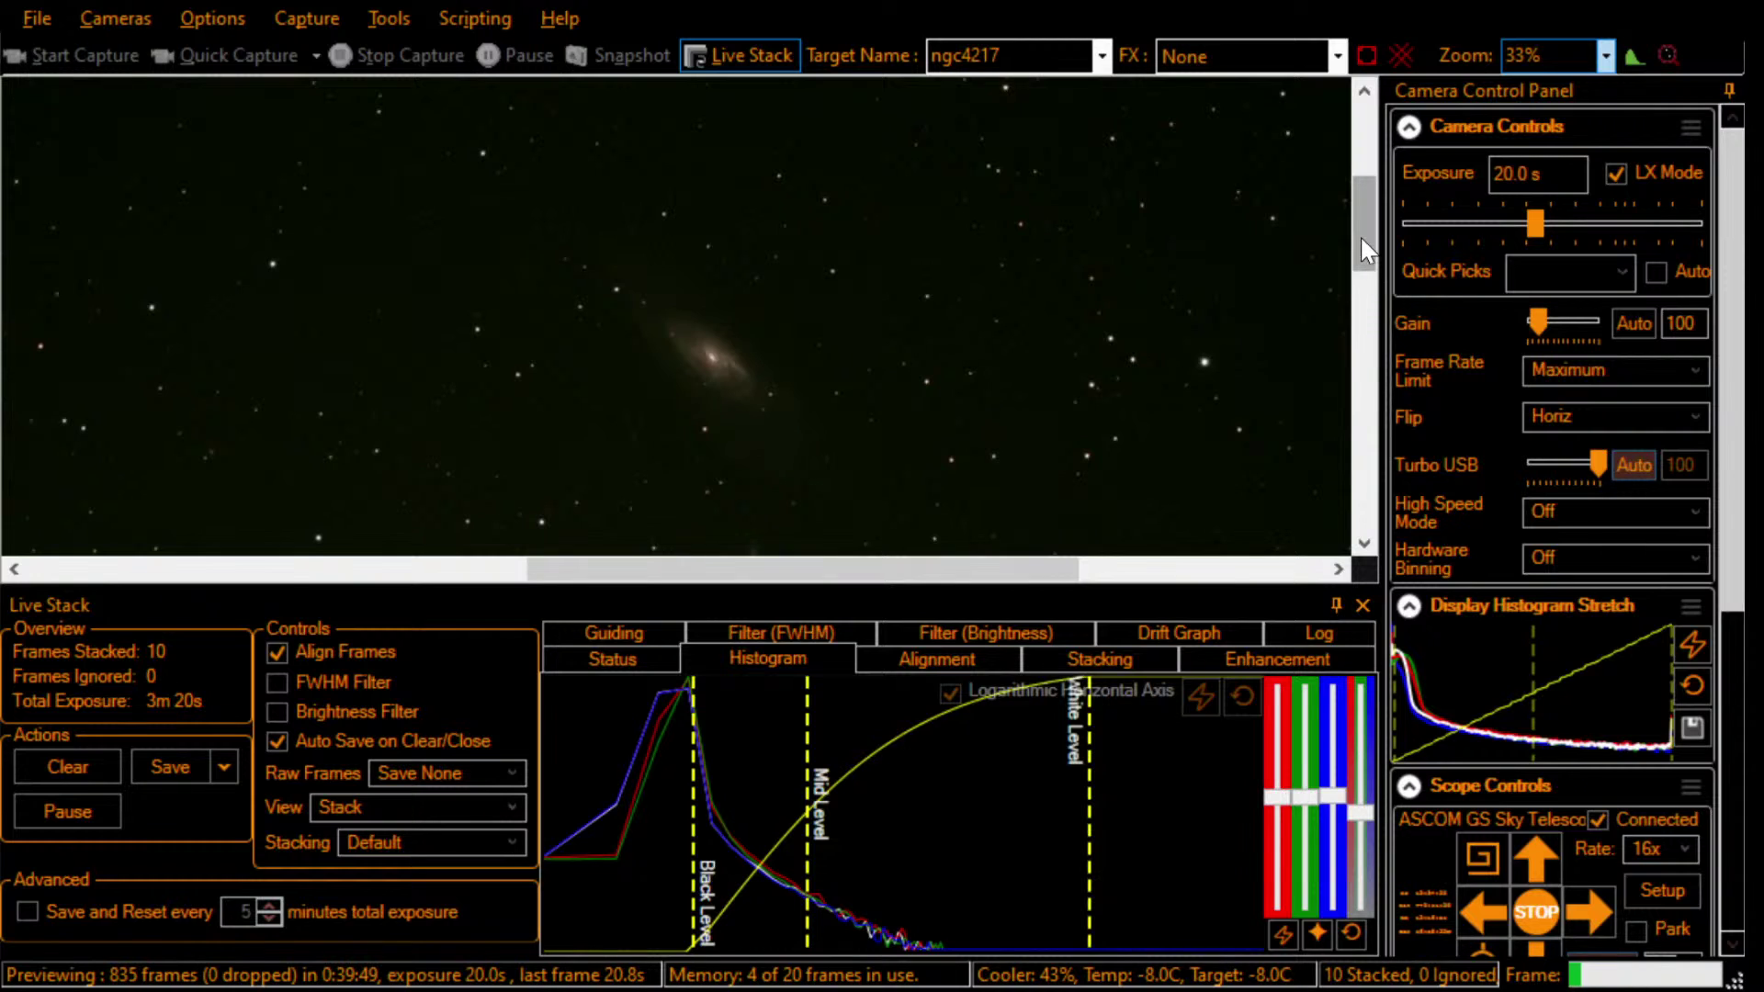
left_click_drag(1368, 250, 1368, 259)
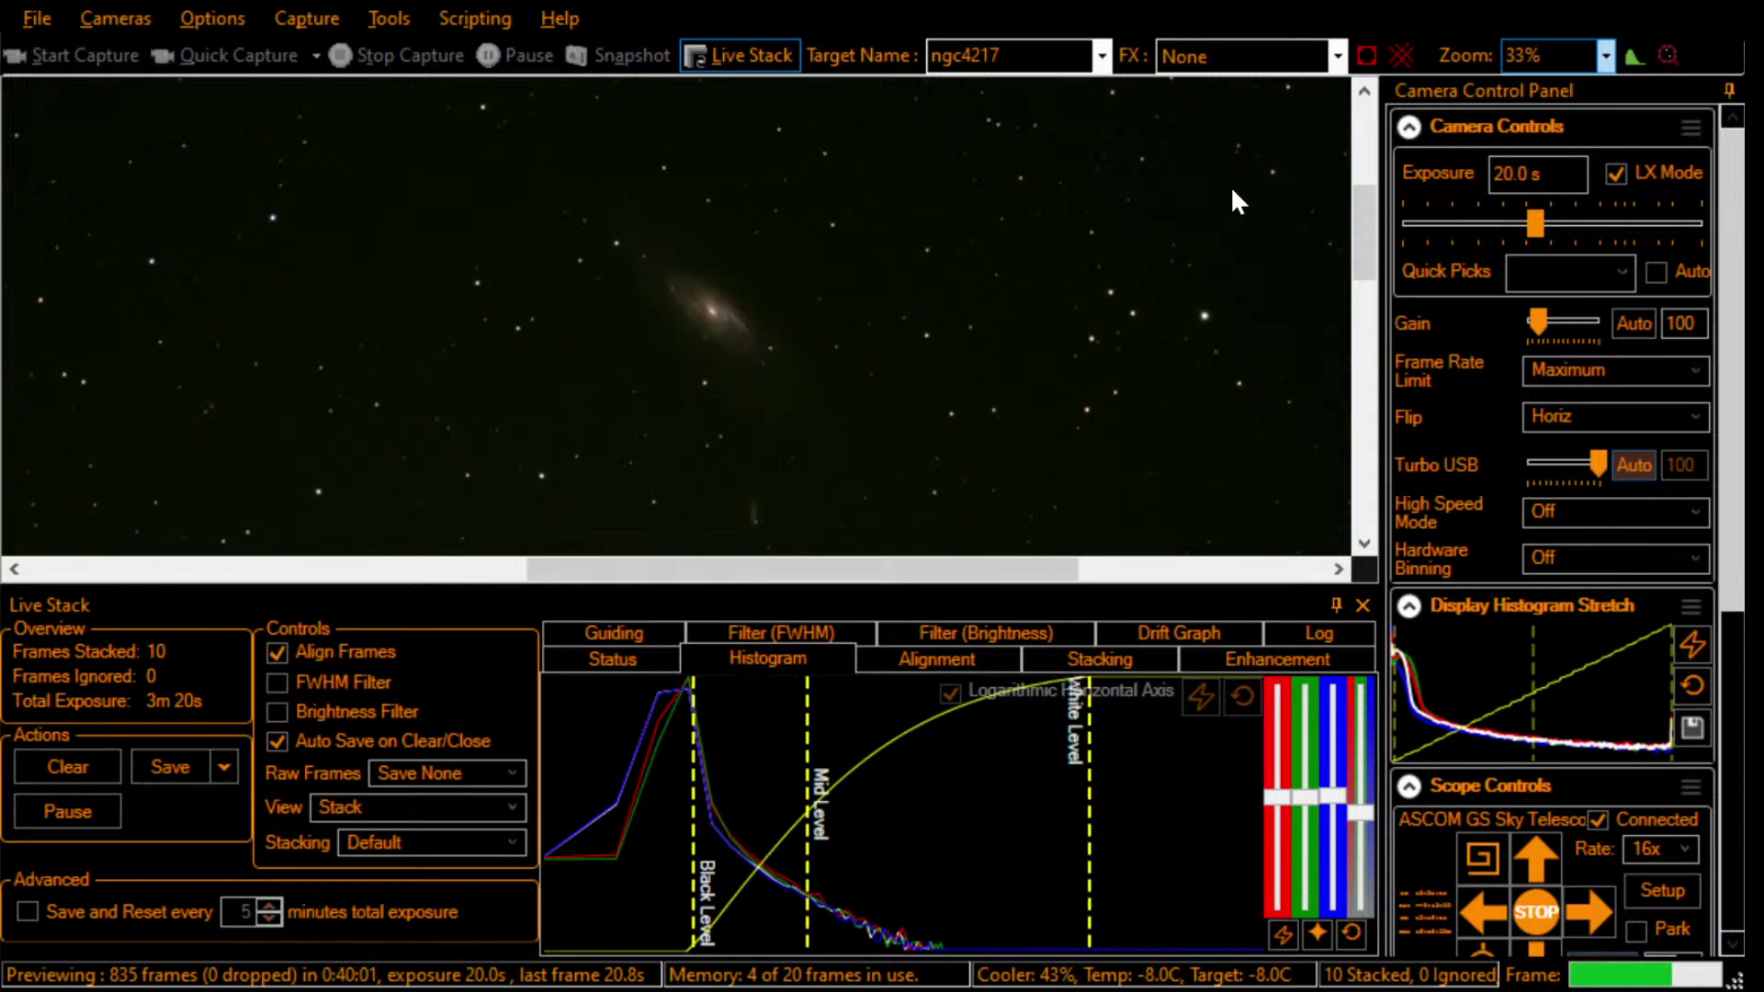
left_click(1608, 51)
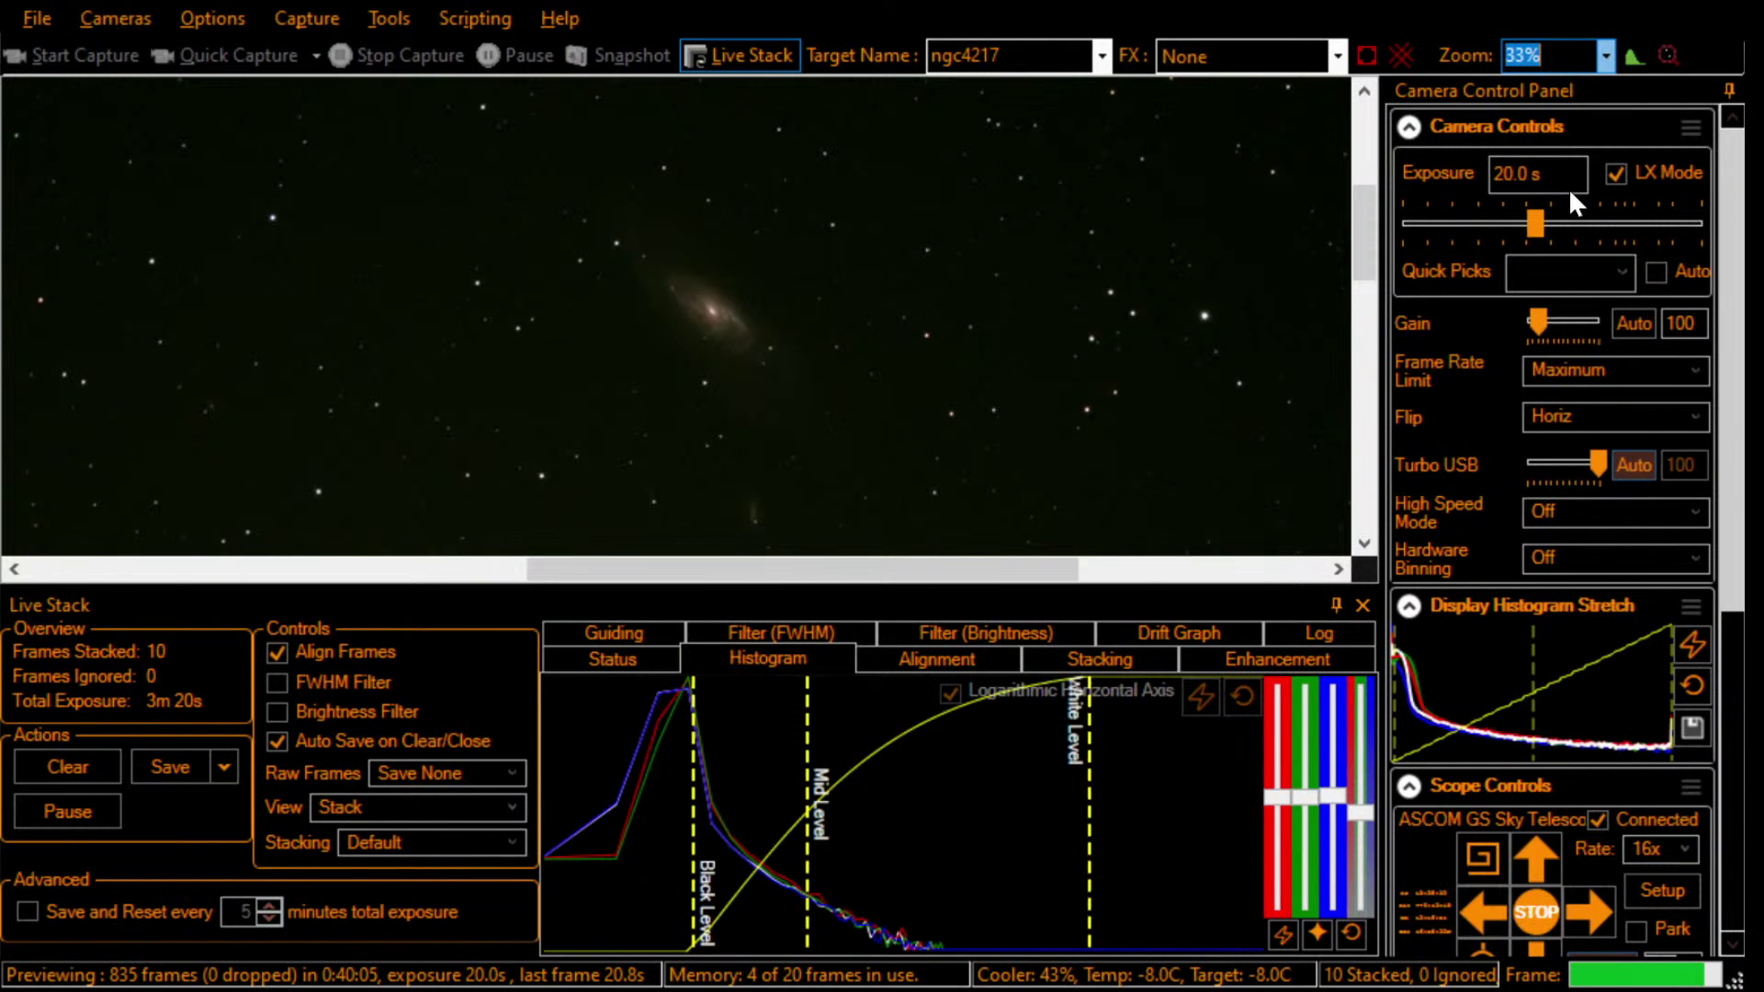
key("Down")
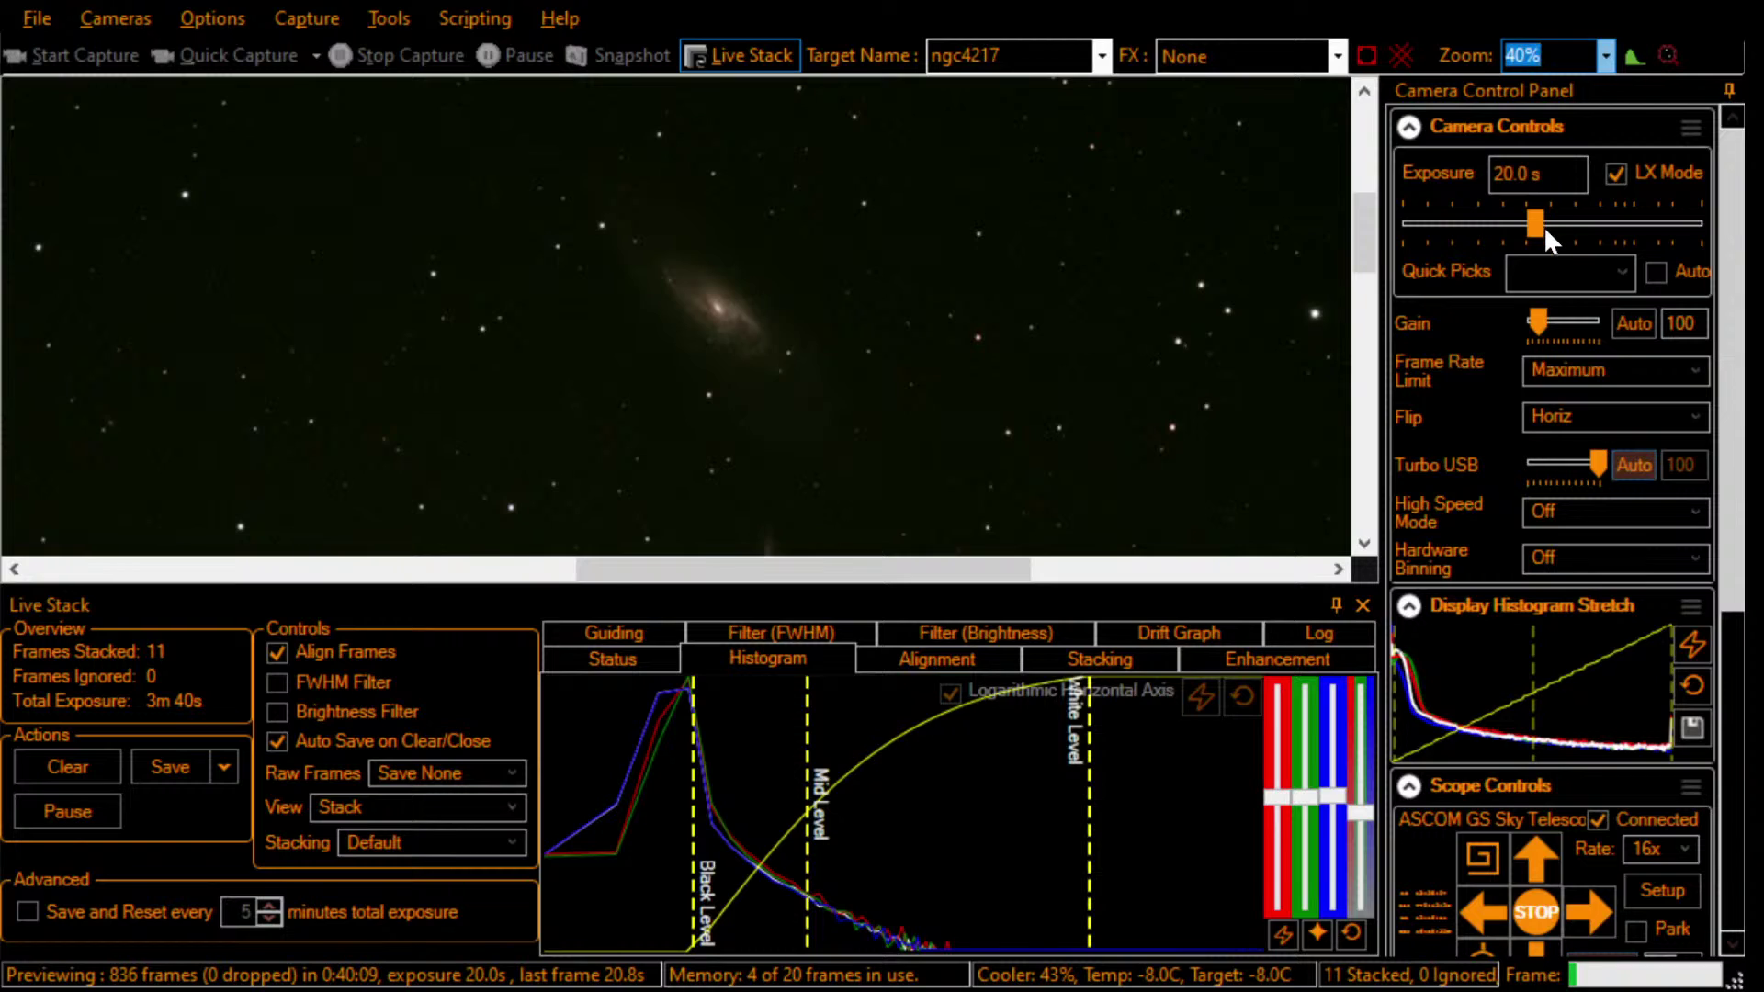
key("Down")
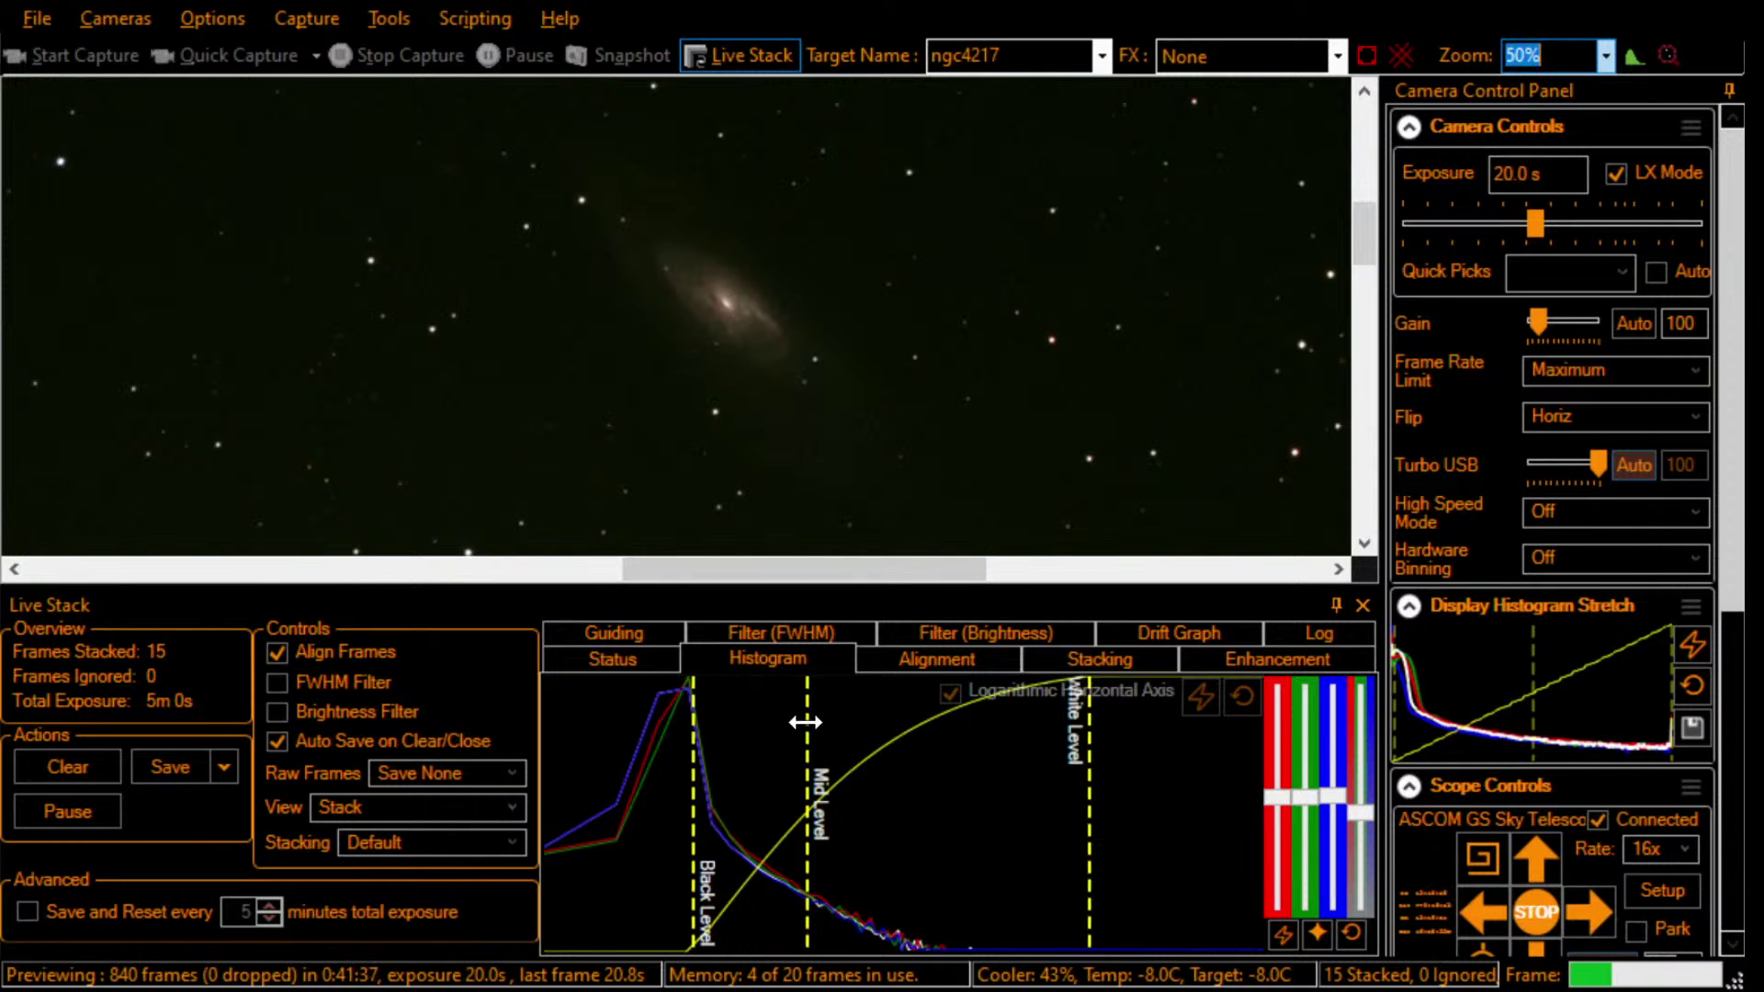
Step: Lower the live stack histogram's mid level slightly further to brighten the galaxy's faint detail
left_click_drag(805, 723, 803, 722)
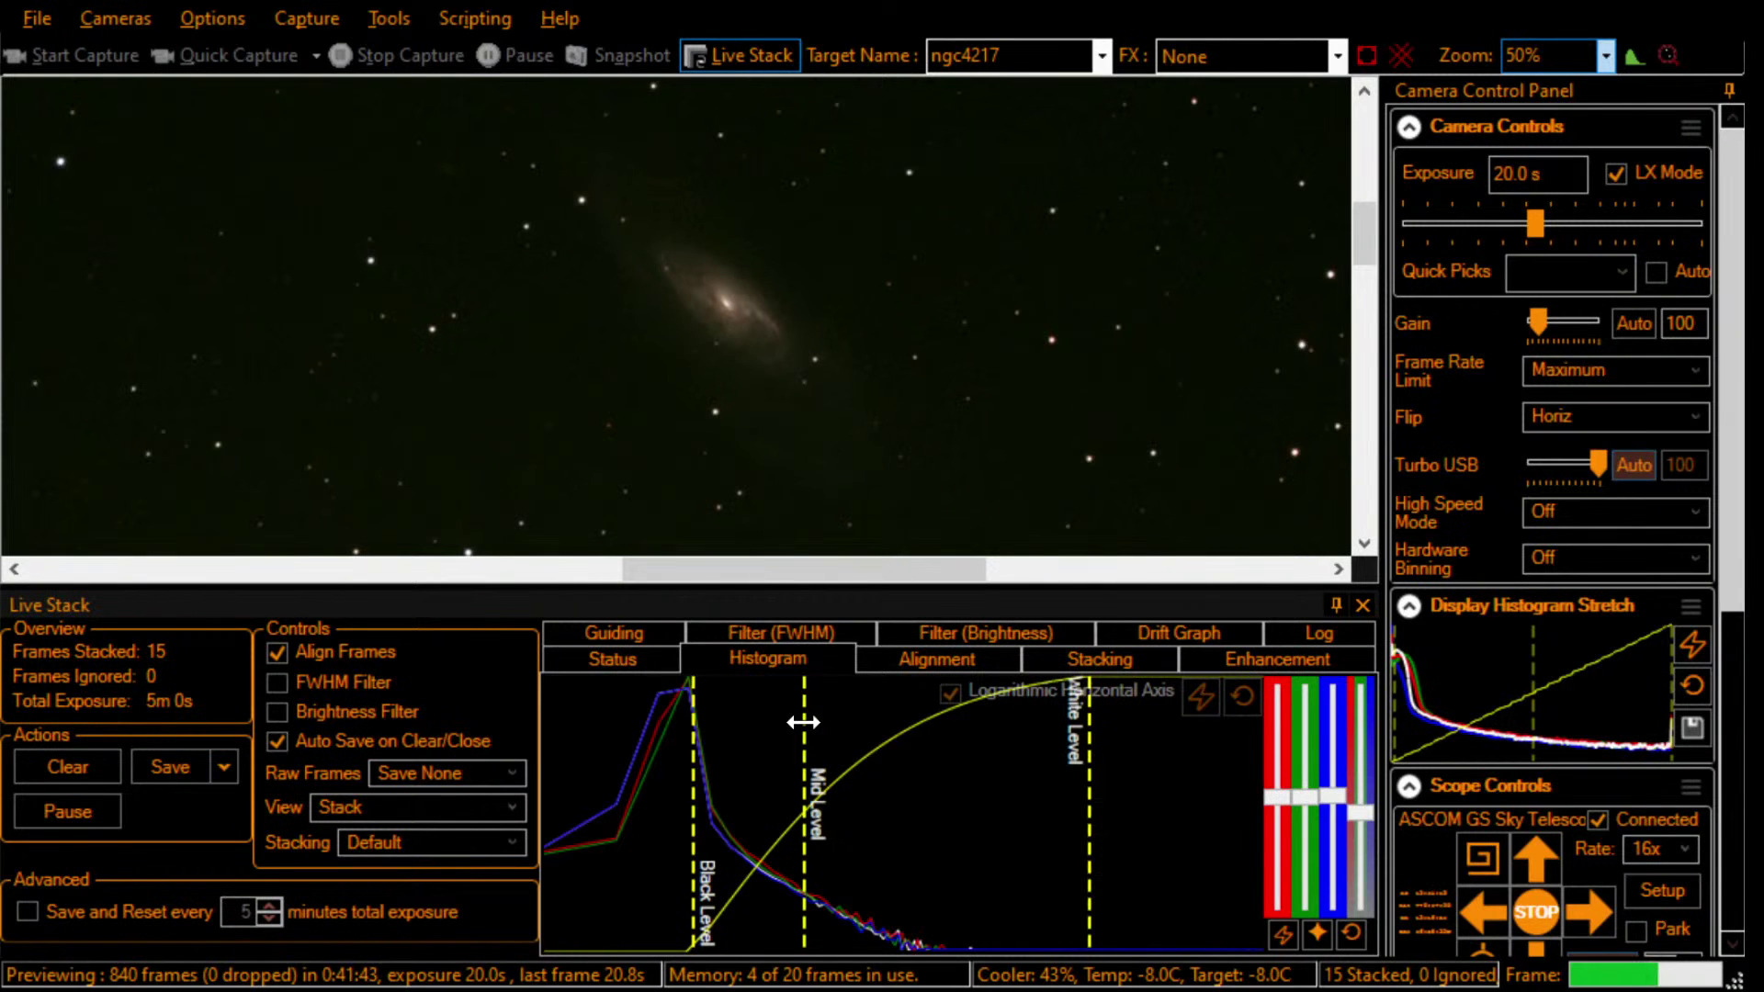
left_click_drag(803, 722, 798, 723)
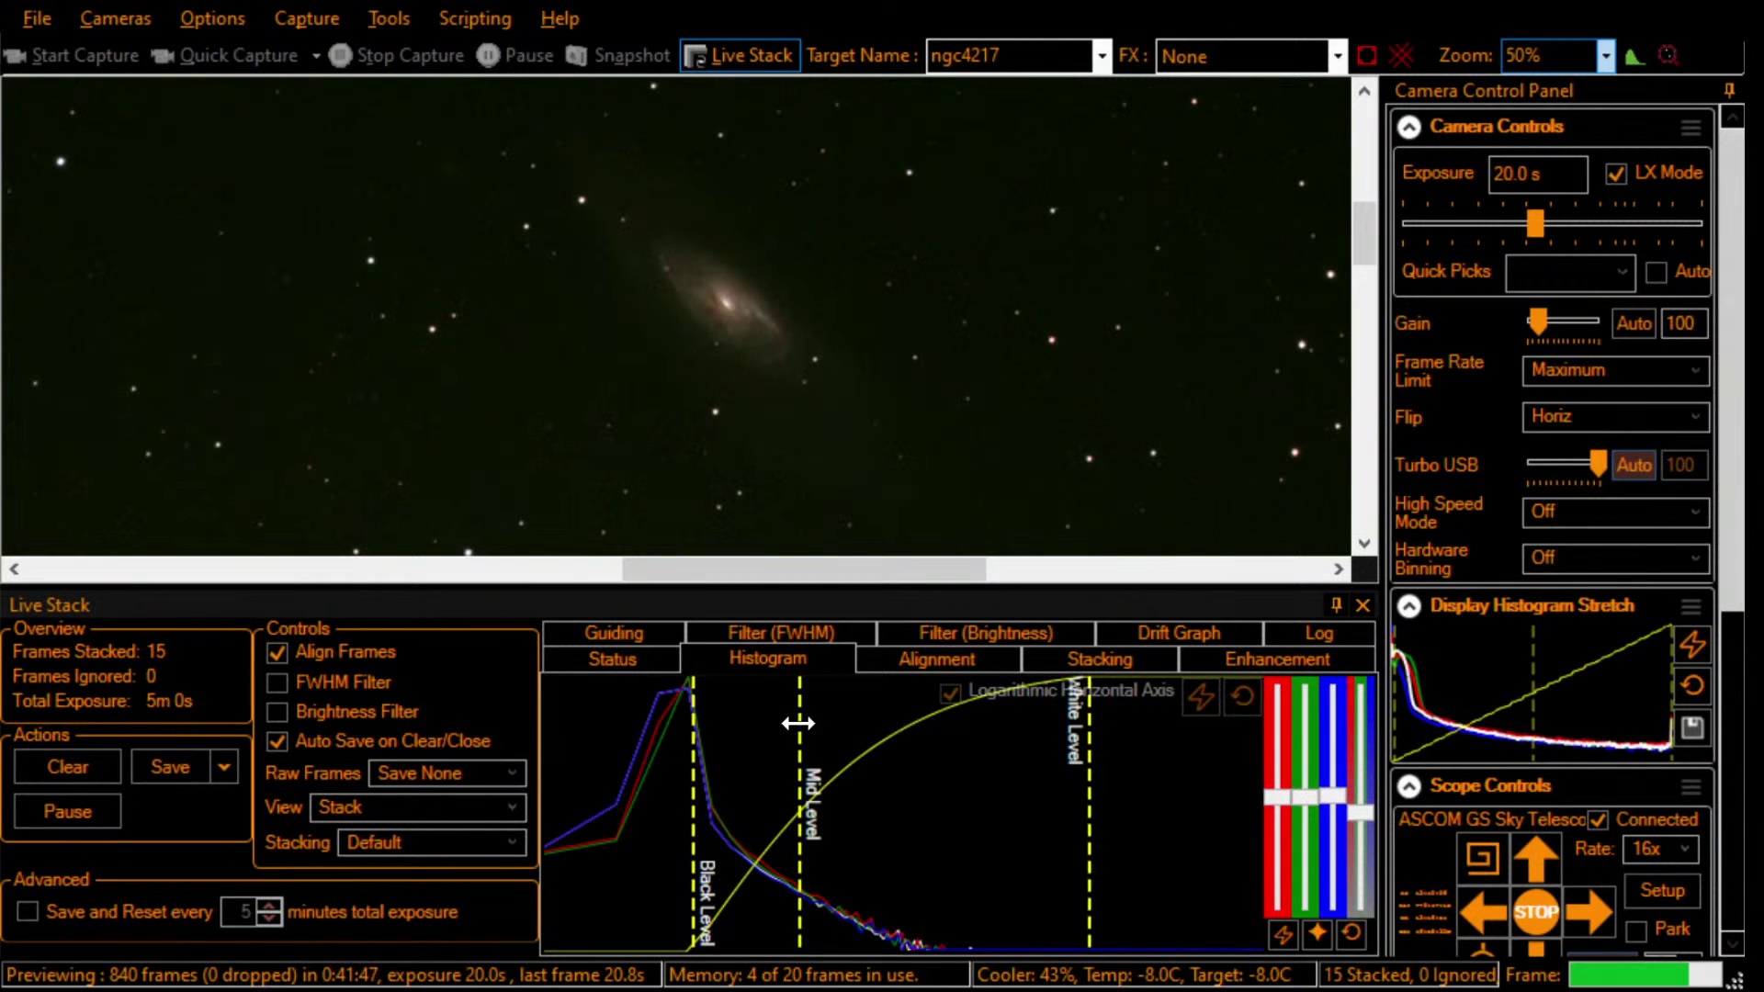
Step: Nudge the live stack histogram's mid level slightly lower and enlarge the stacked image to 66%
left_click_drag(798, 723, 792, 723)
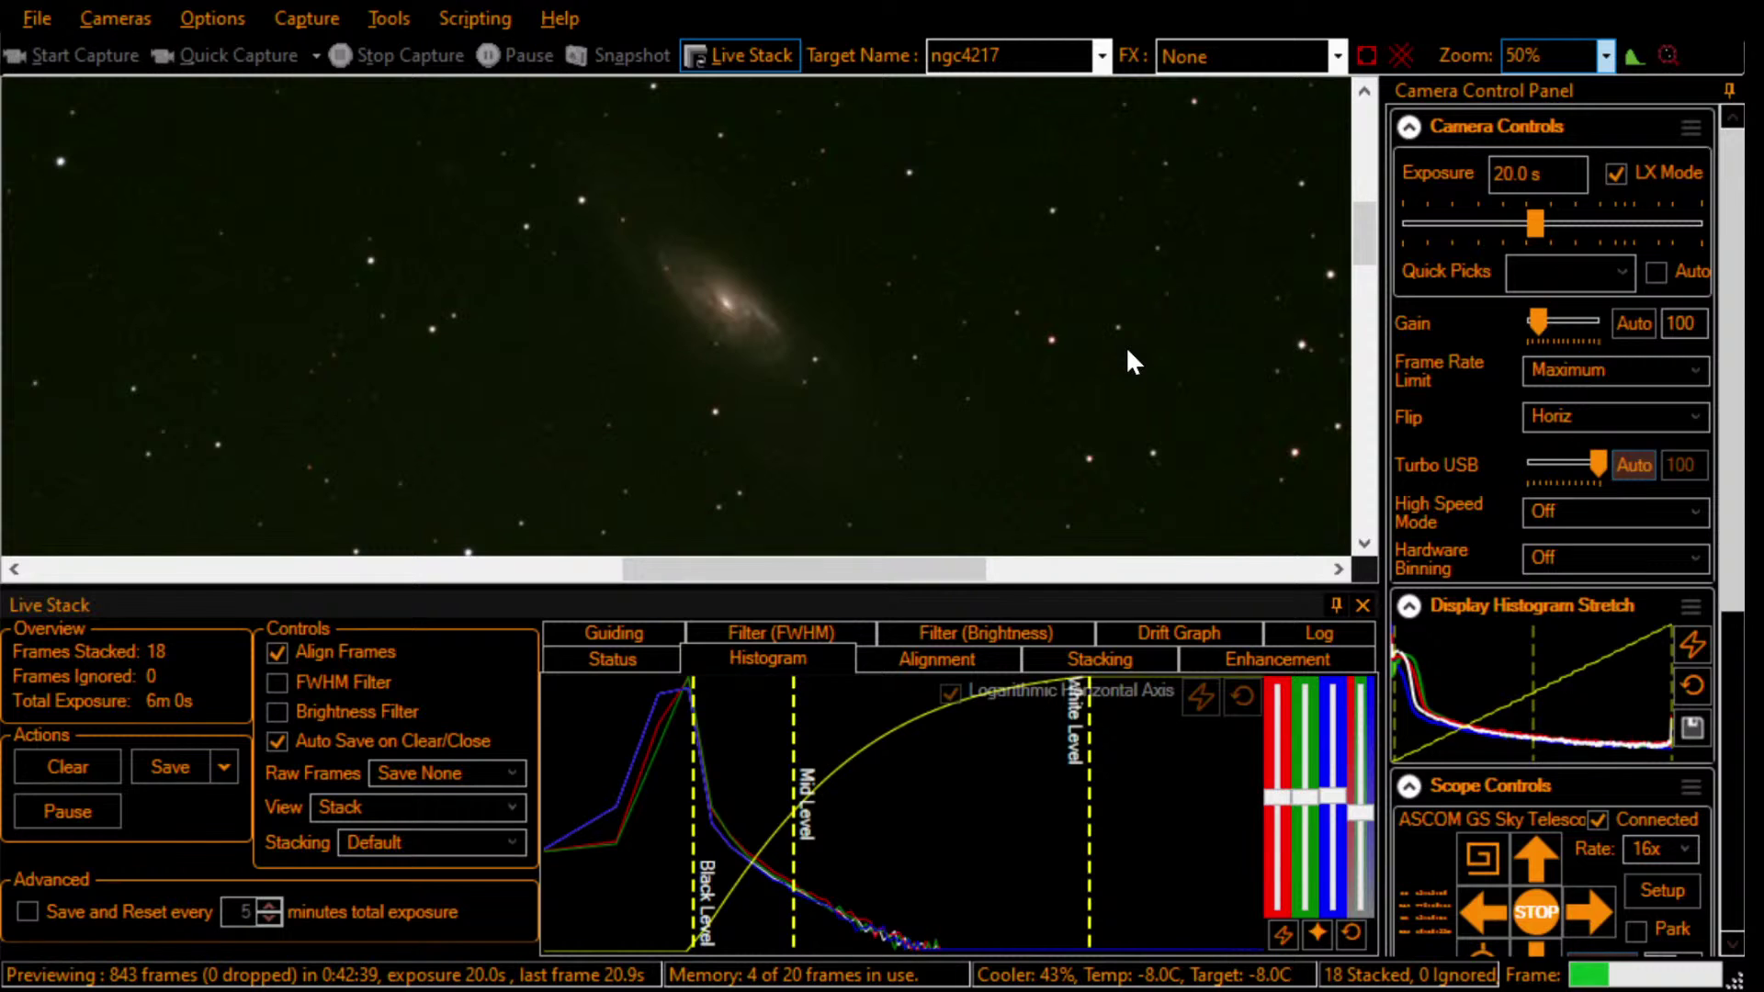
left_click(1603, 59)
key("Down")
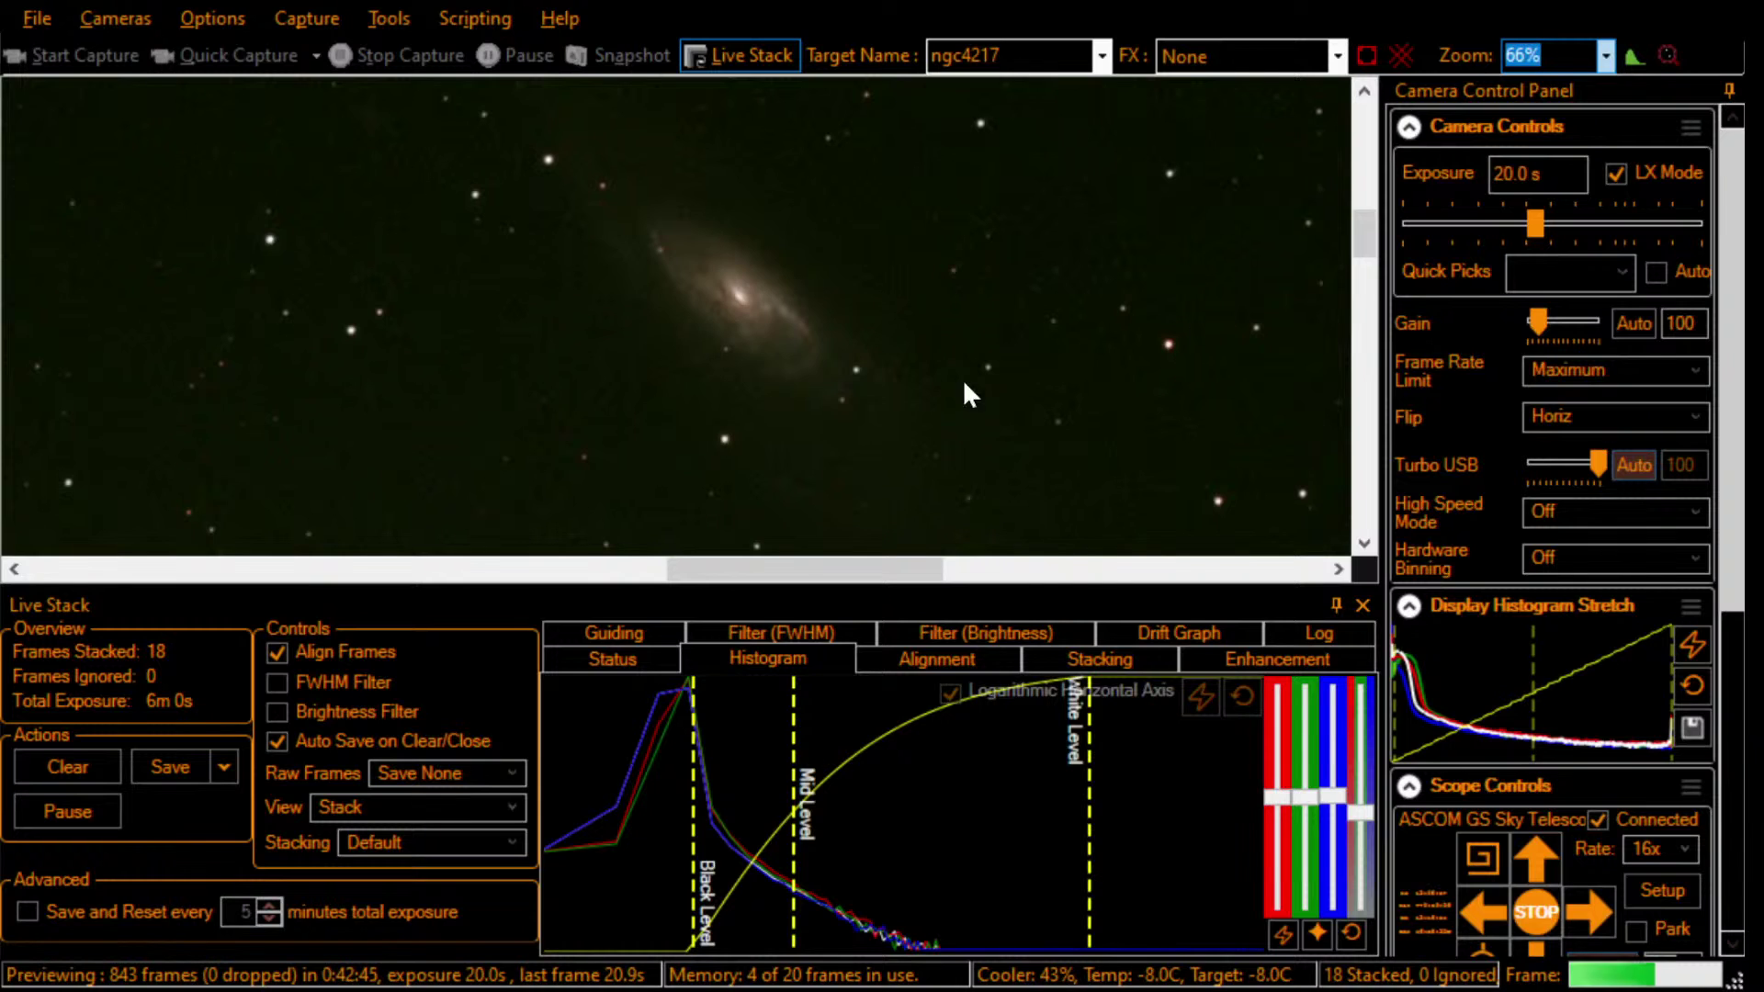
Step: Auto-hide the Live Stack and Camera Control panels to widen the image area, and enlarge the bright spiral galaxy to 75%
left_click(1336, 606)
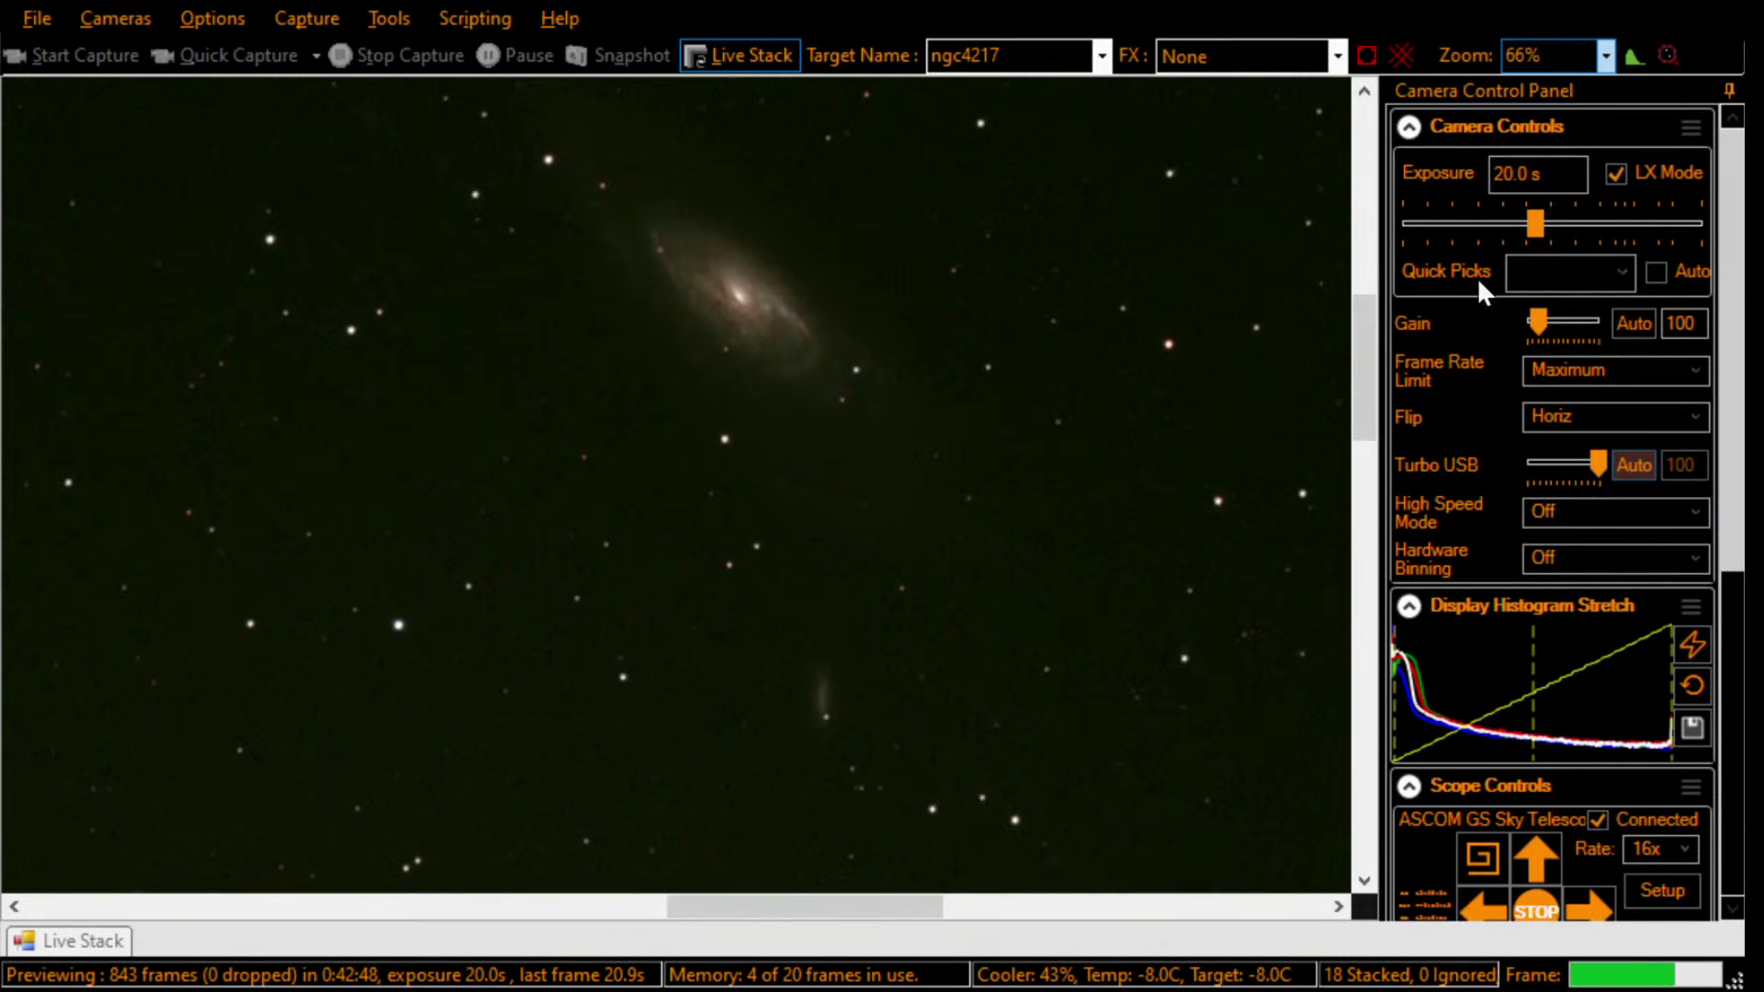
left_click(1729, 89)
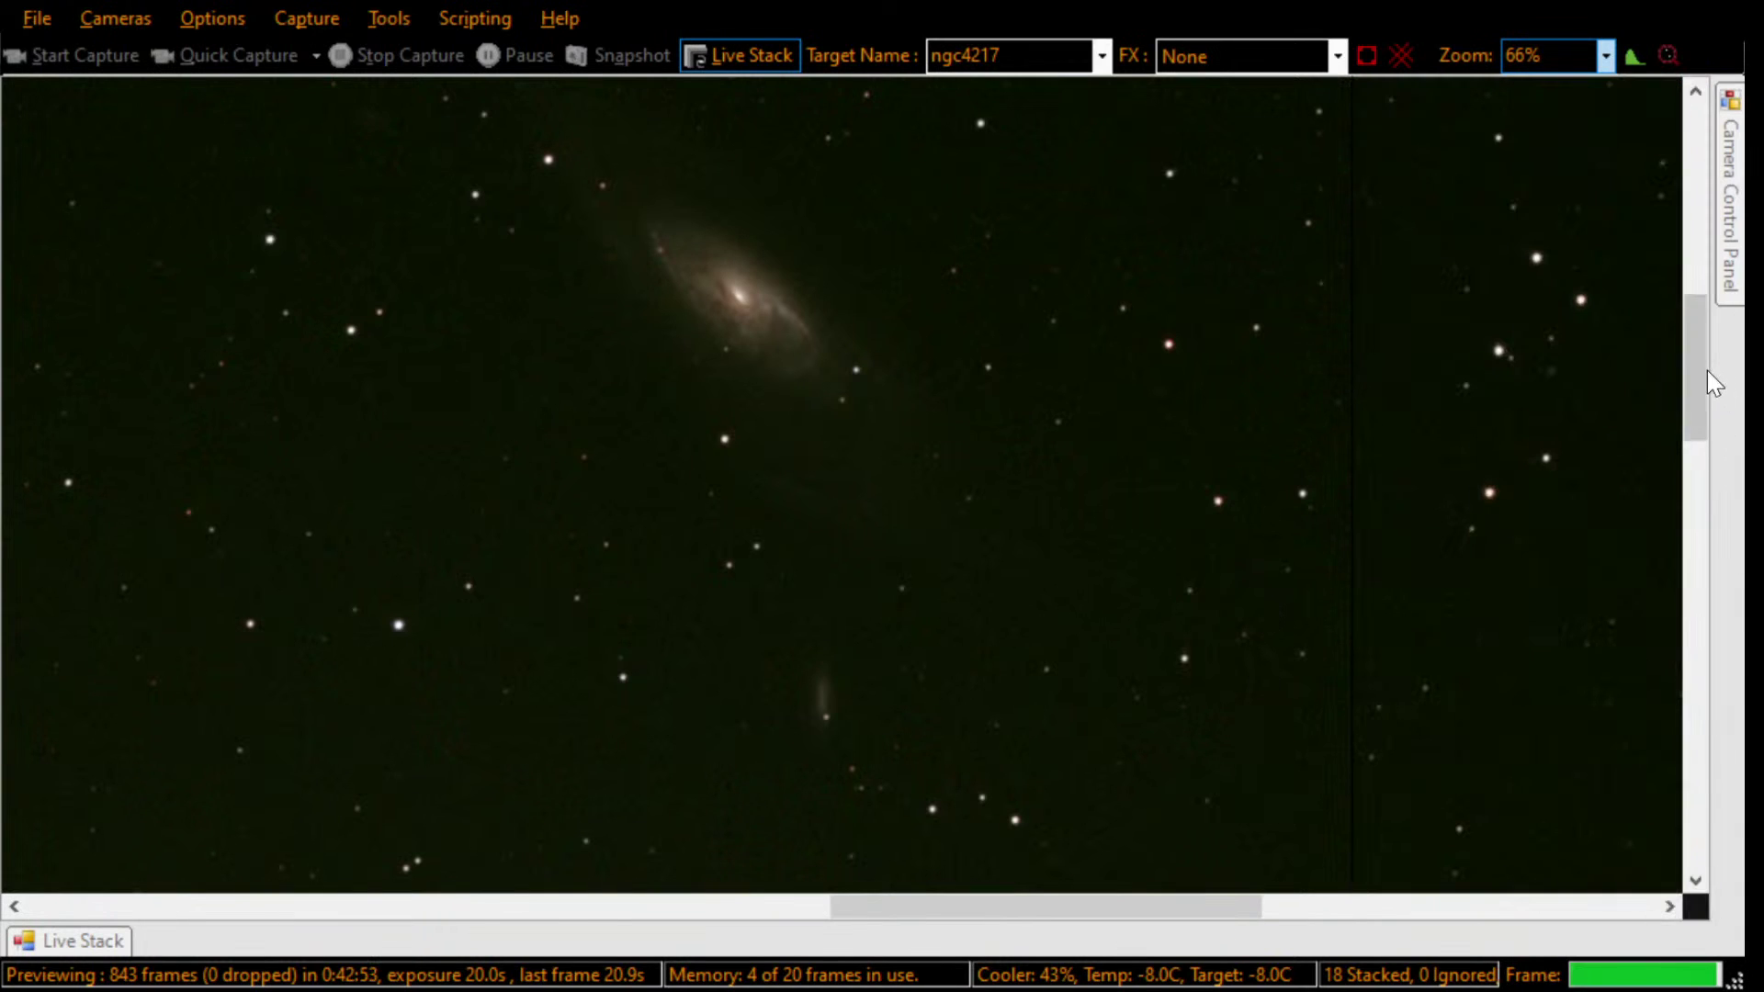
left_click_drag(1707, 372, 1705, 347)
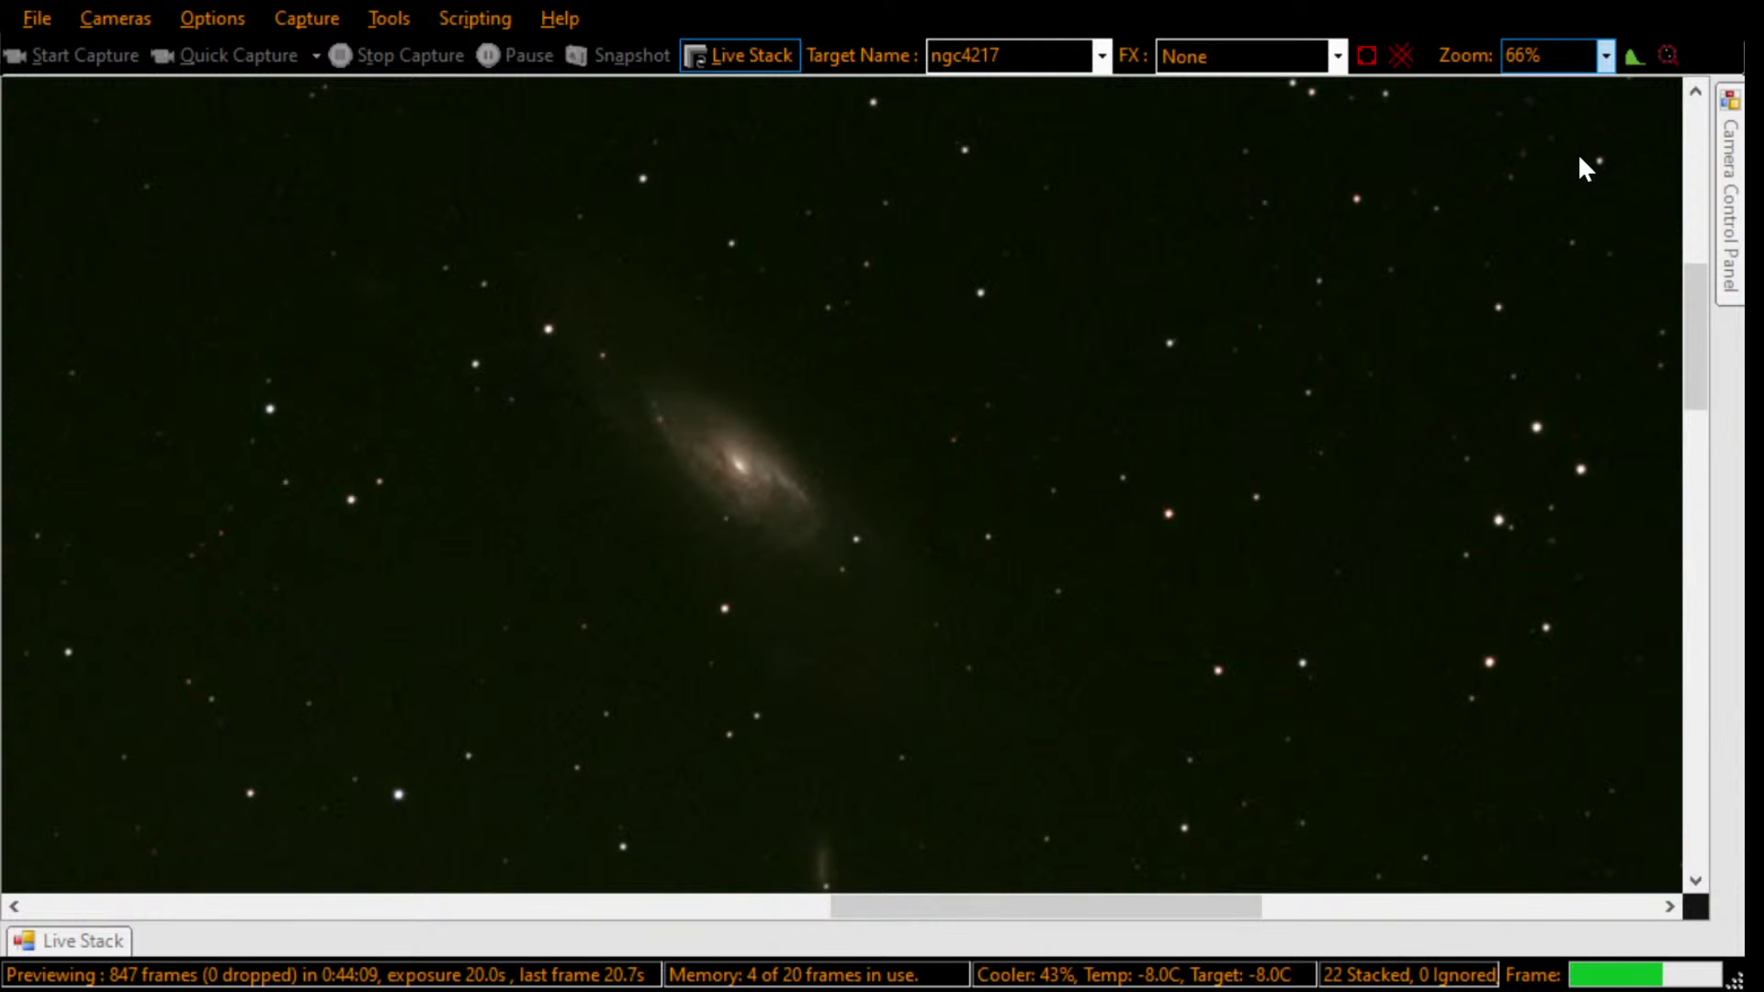
left_click(1602, 43)
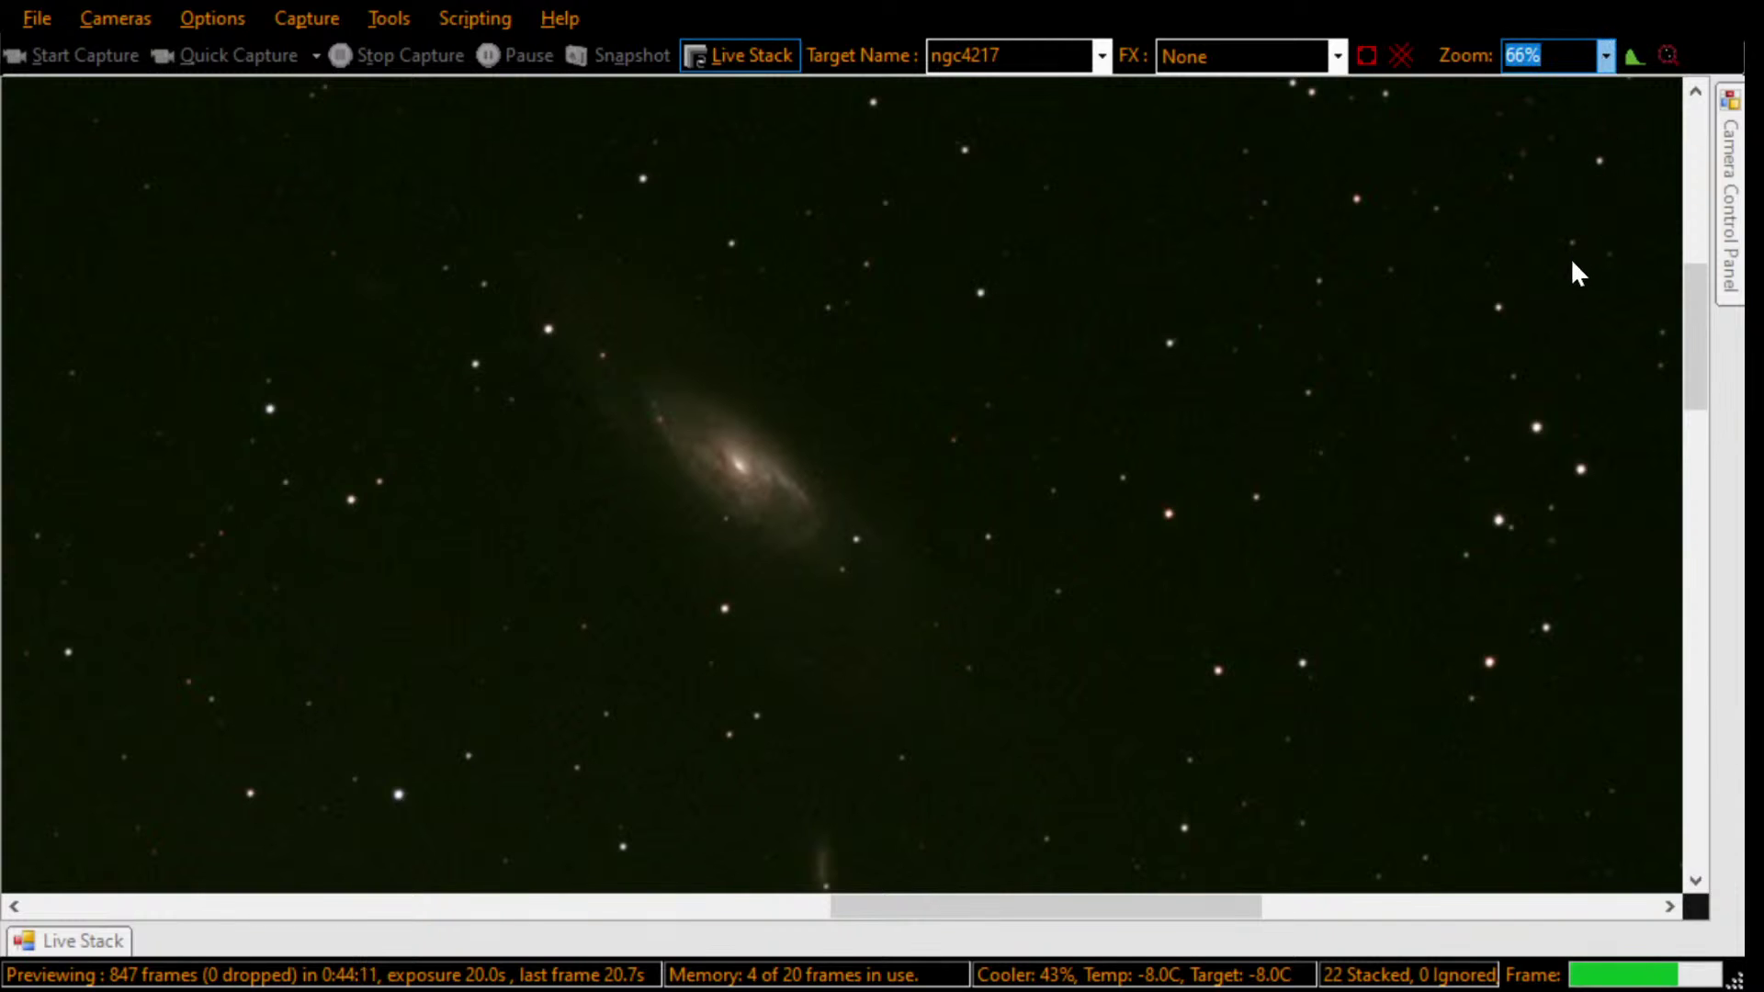
key("Down")
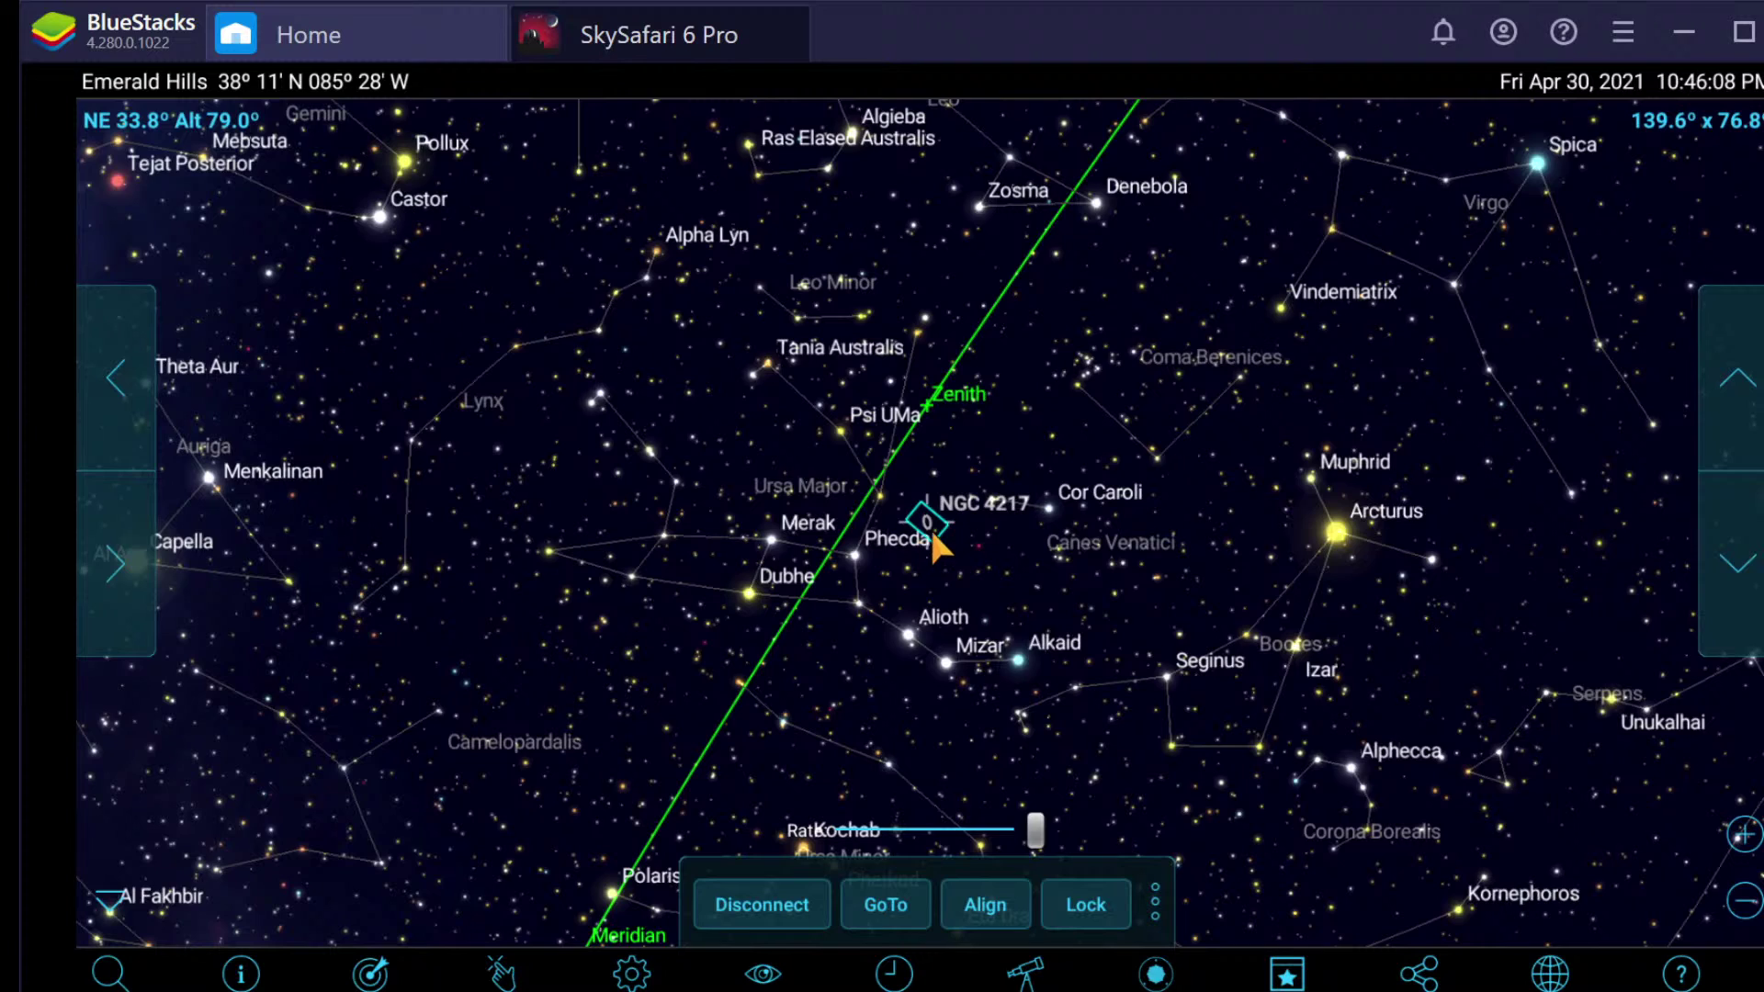
Step: Switch to SkySafari 6 Pro and examine NGC 4217 closely on the star chart, enlarging it until its outline fills the view
left_click(1744, 834)
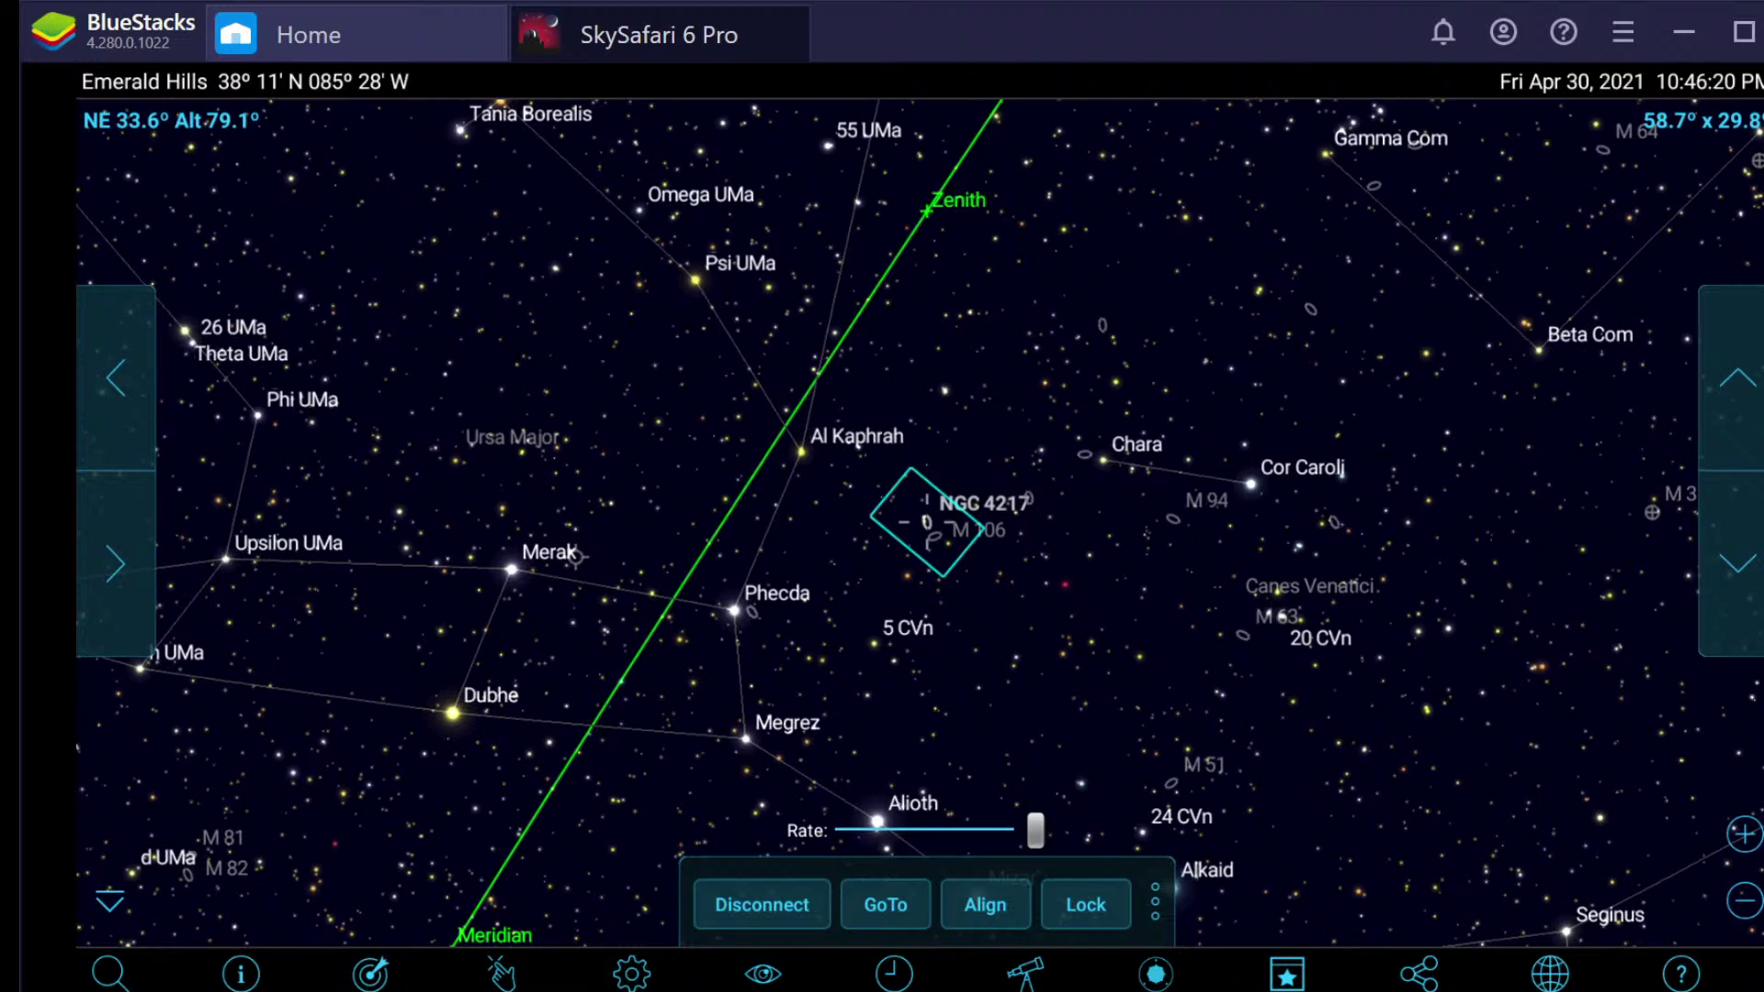
left_click(1744, 834)
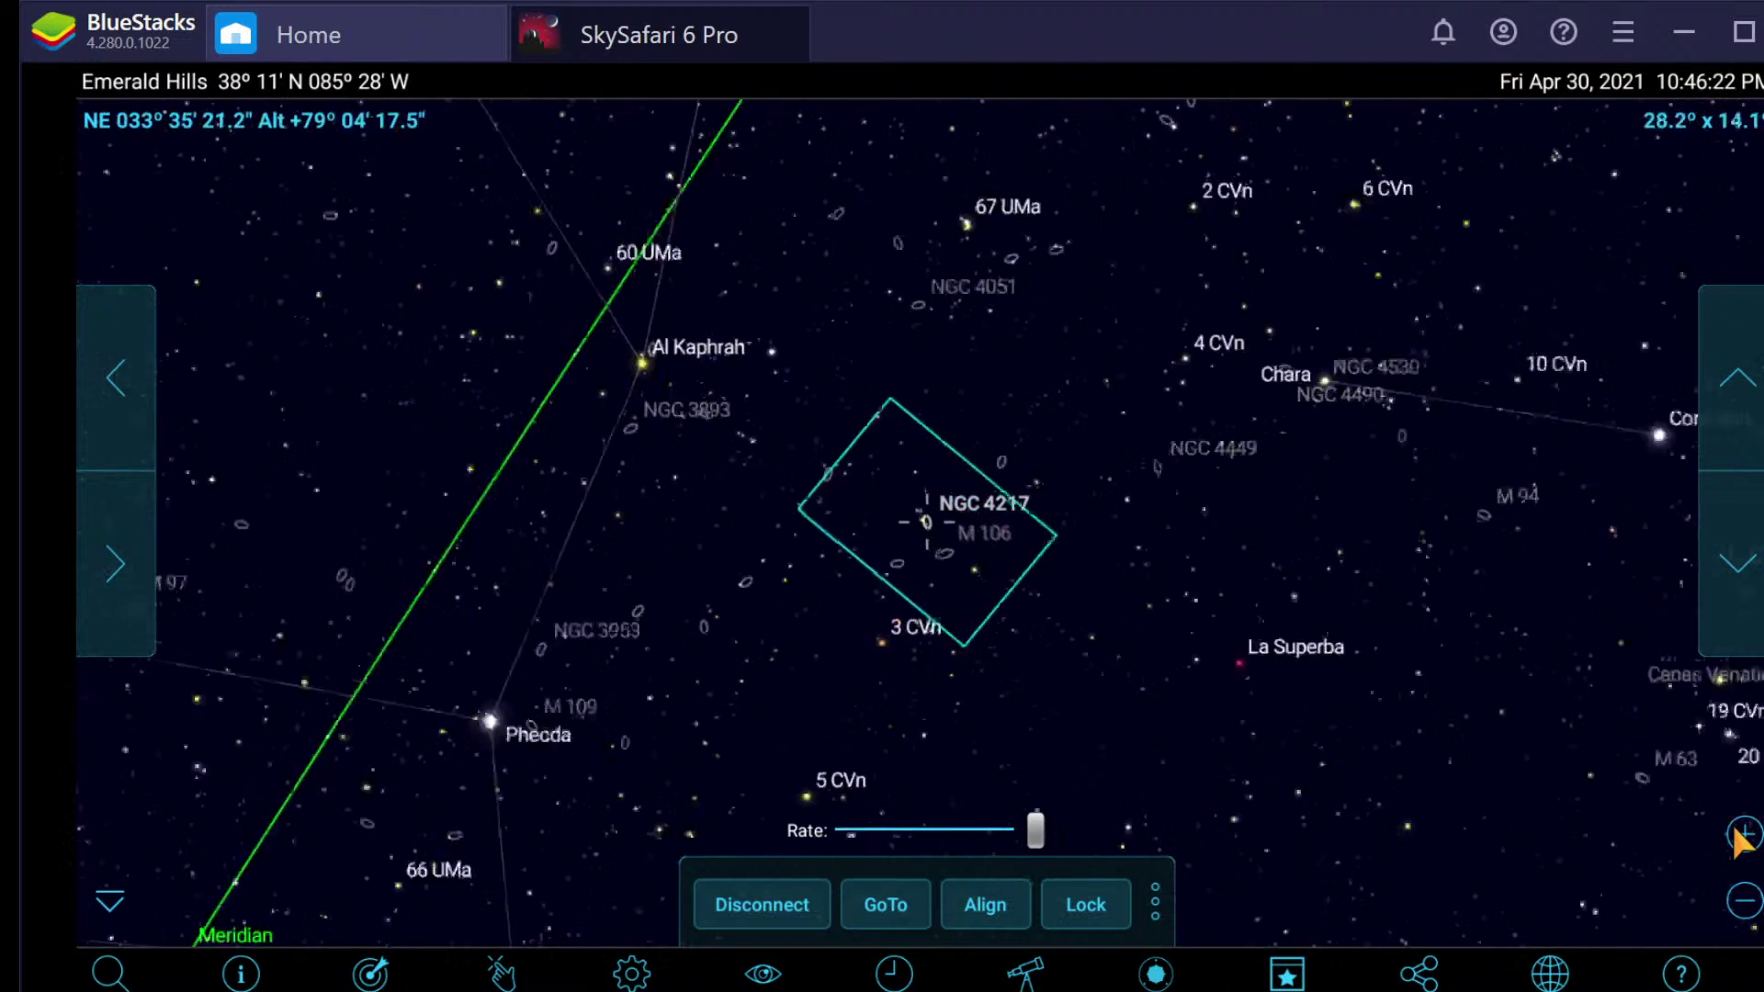
left_click(1744, 834)
left_click(1744, 834)
left_click(1744, 834)
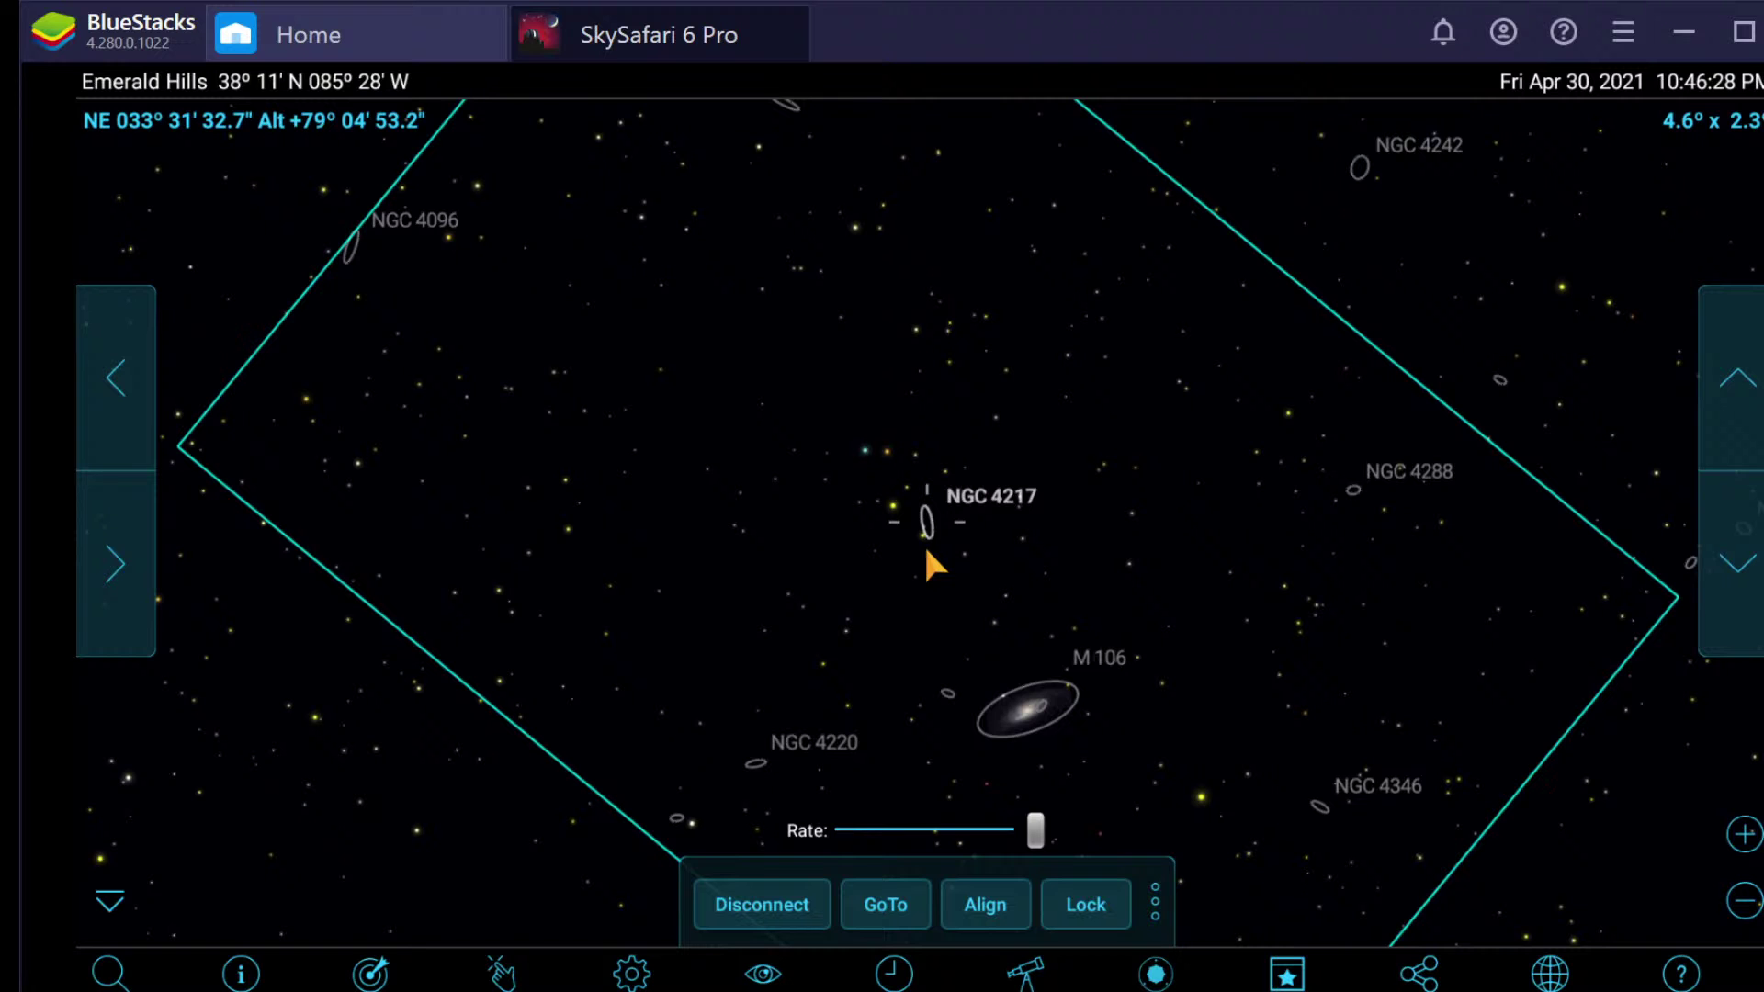
left_click(1744, 835)
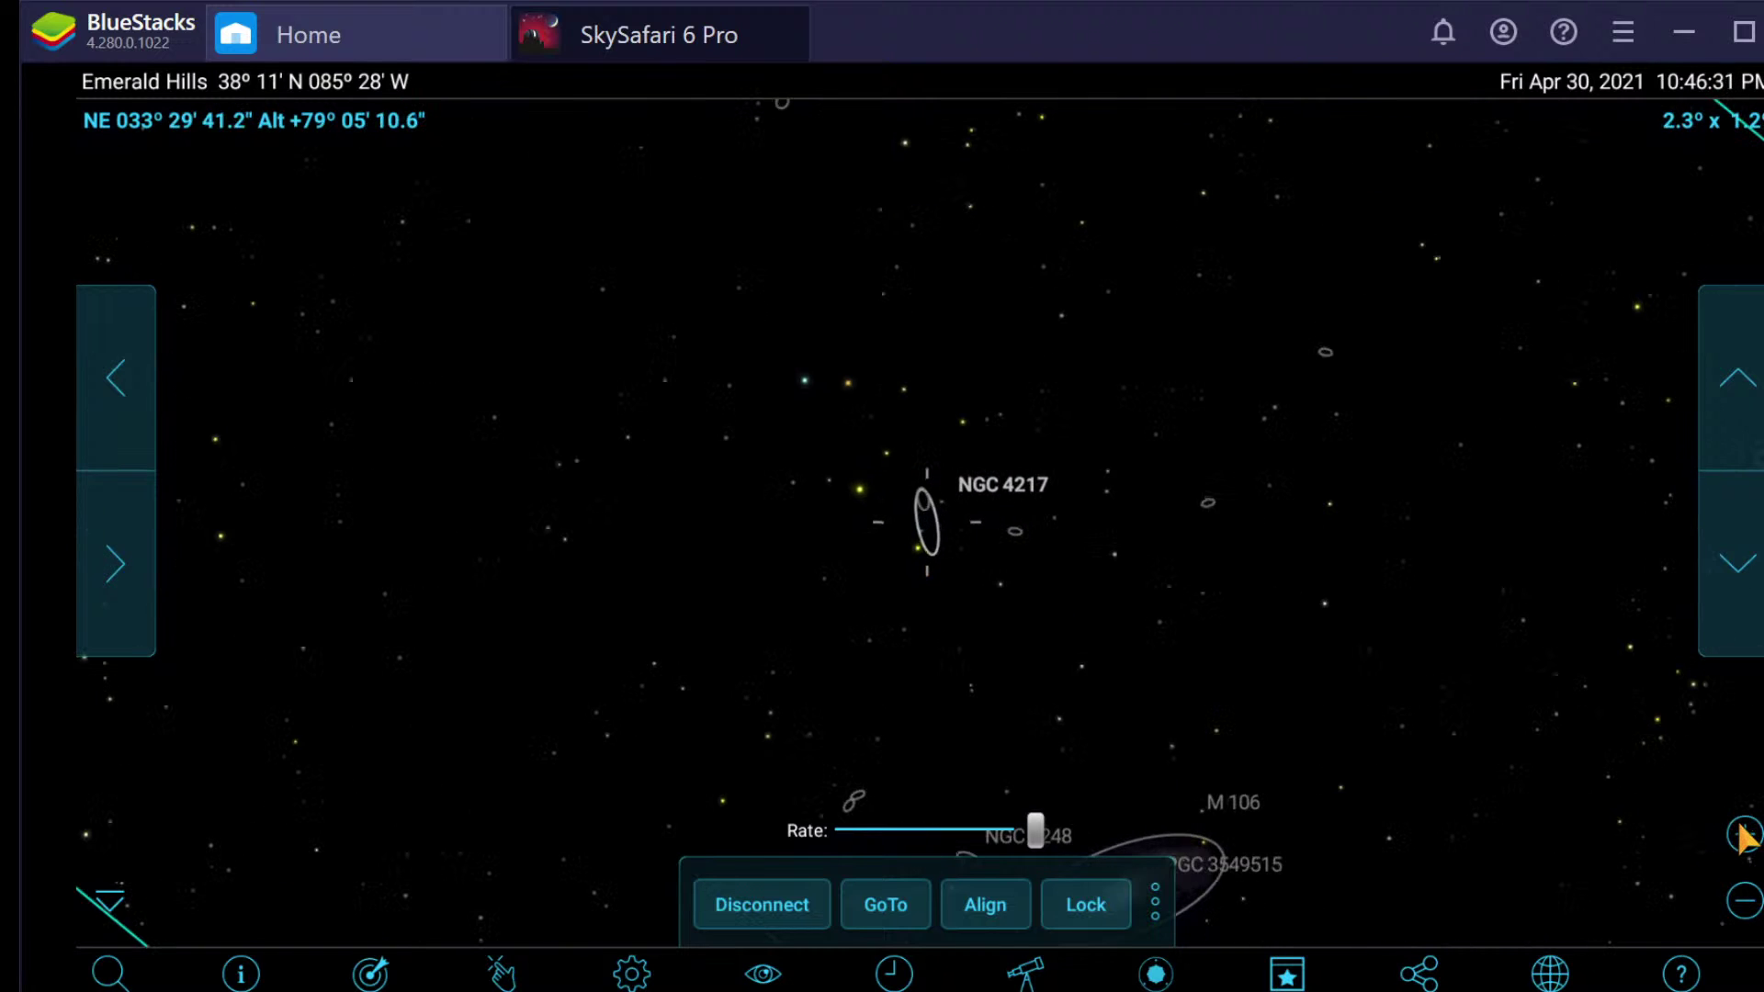
left_click(1744, 834)
left_click(1744, 834)
left_click(1743, 835)
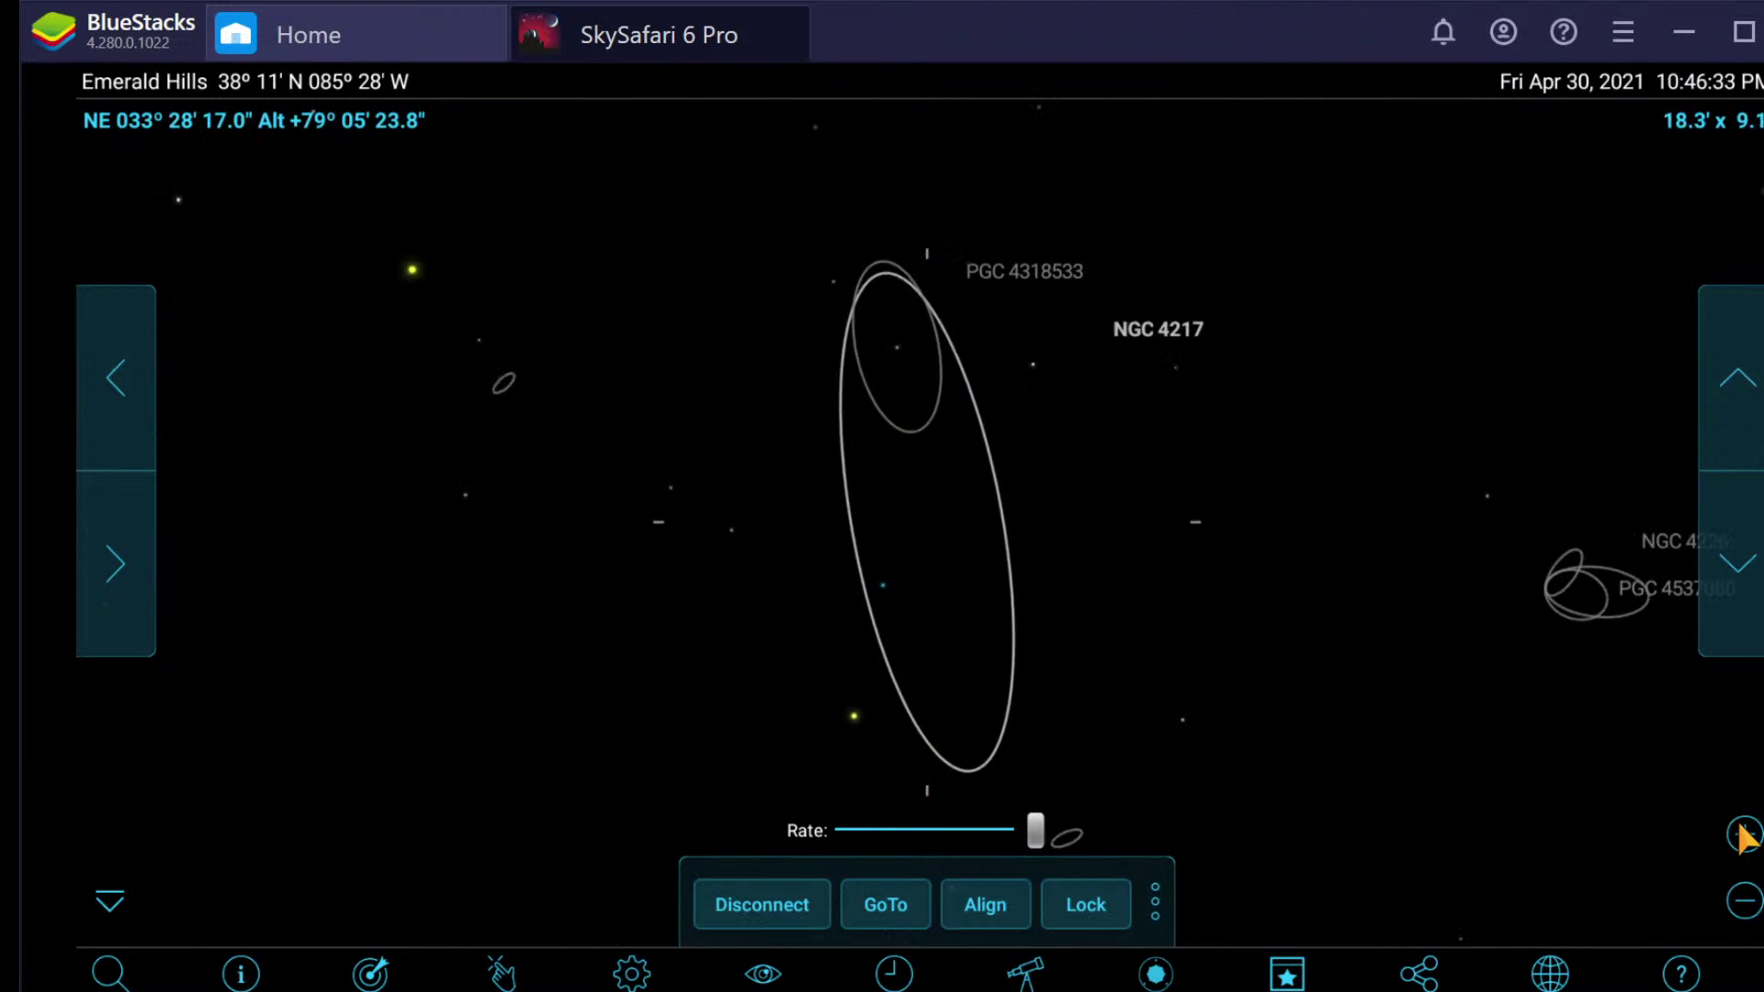
left_click(1744, 834)
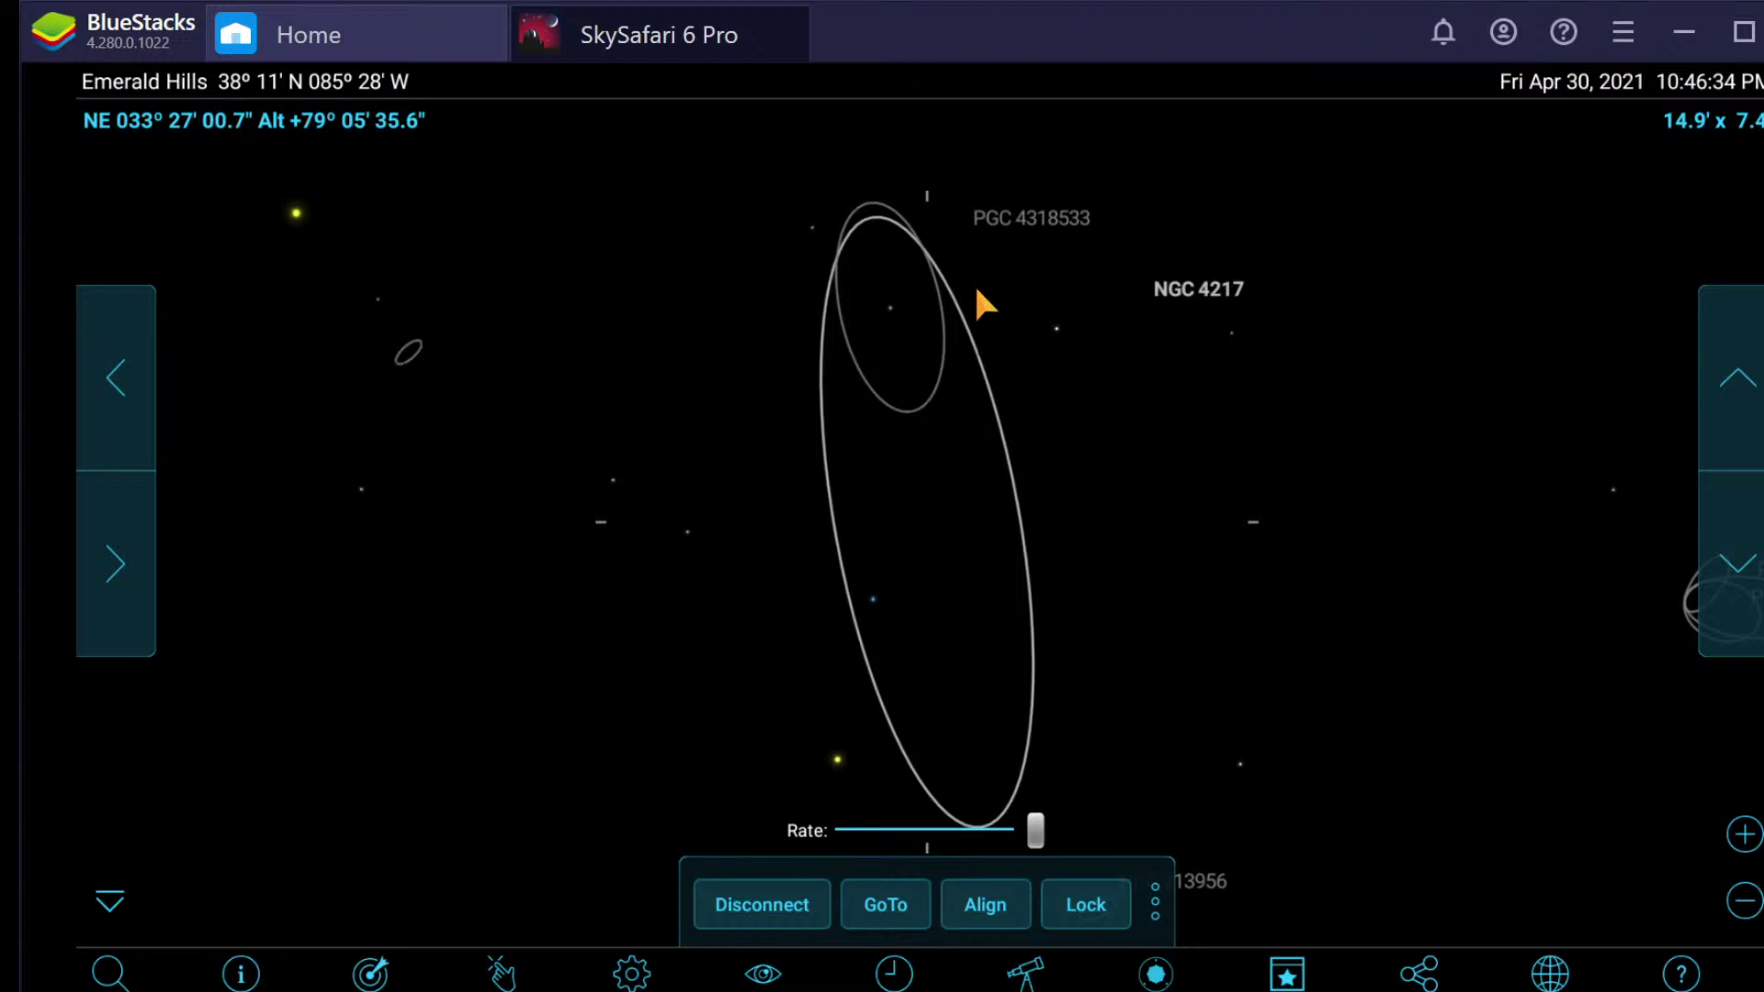
Step: Compare the small galaxy overlapping NGC 4217 with NGC 4217 itself by selecting each, and widen the chart to include NGC 4226
left_click(897, 366)
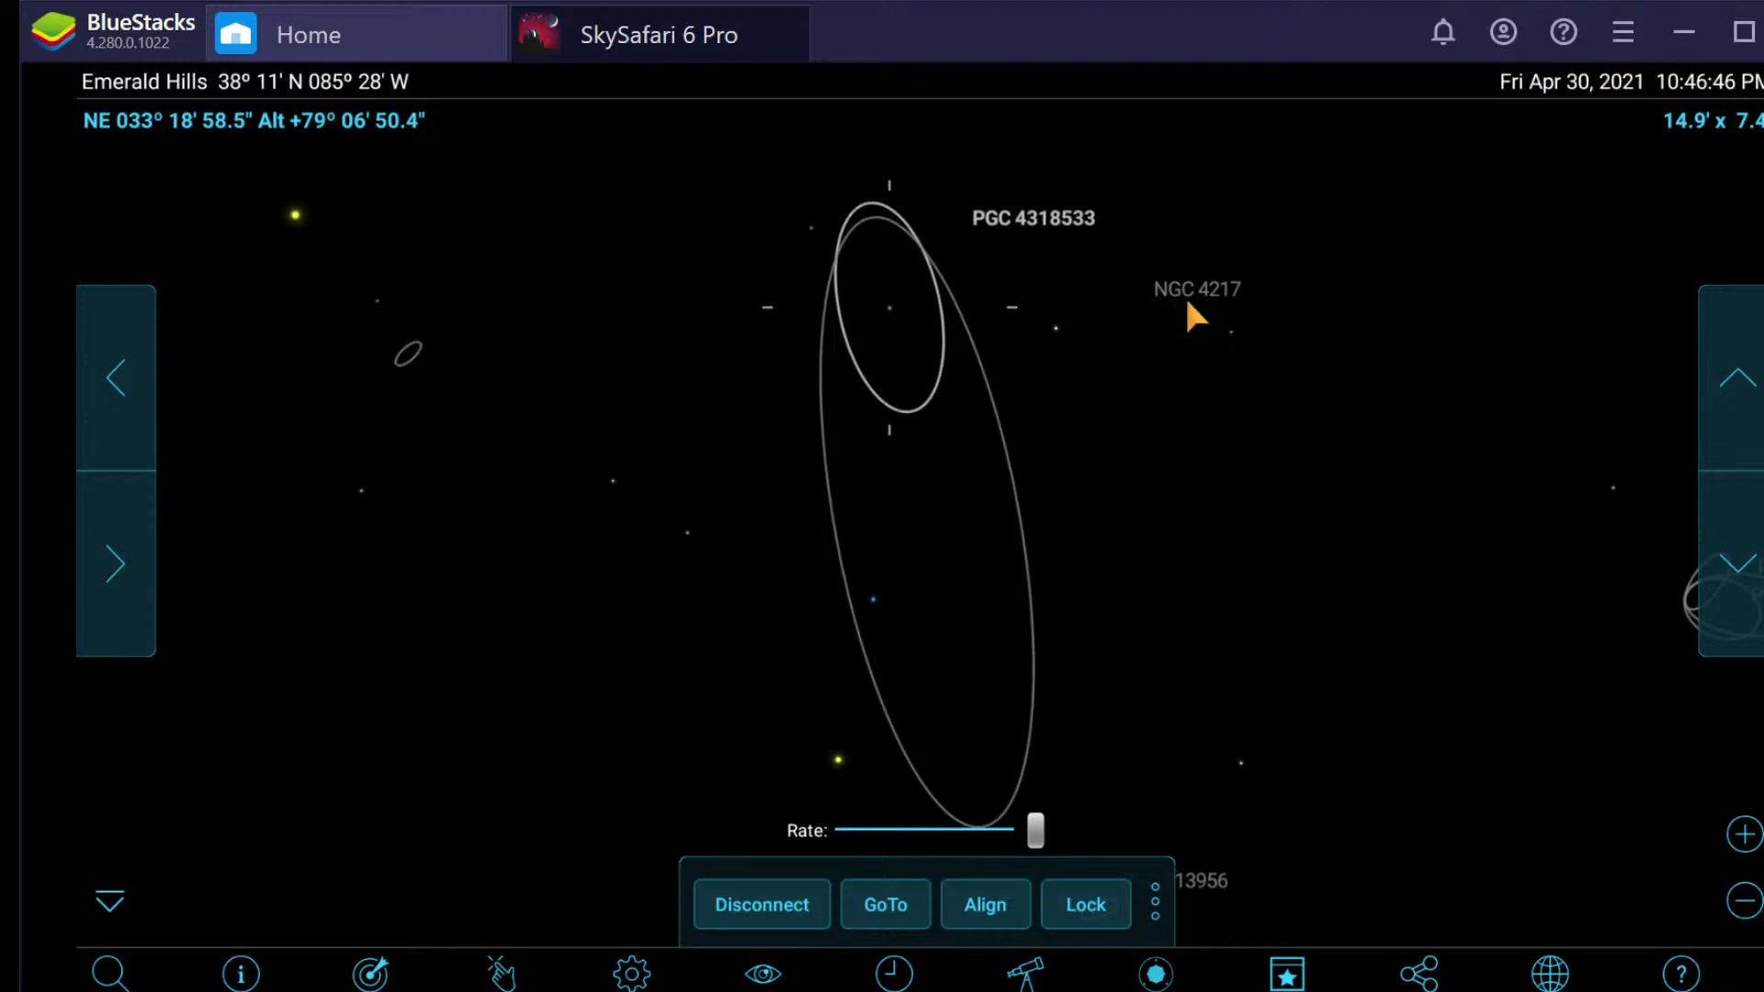
left_click(971, 551)
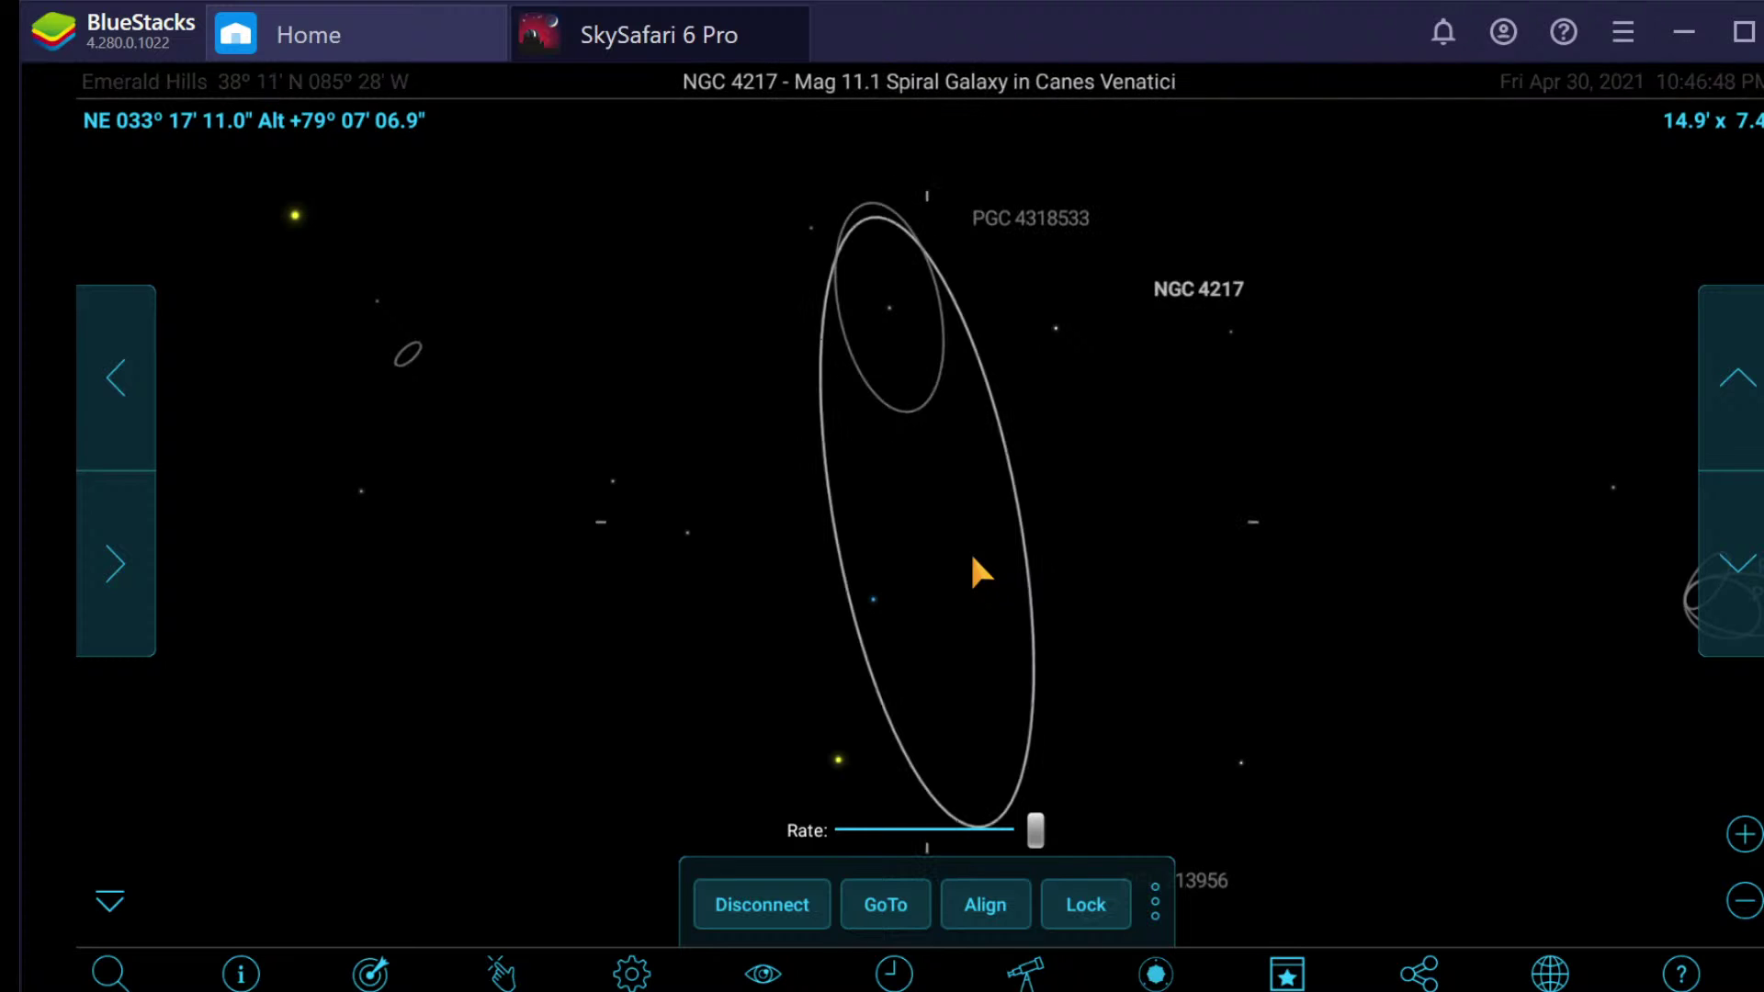
left_click(1743, 902)
left_click(1744, 902)
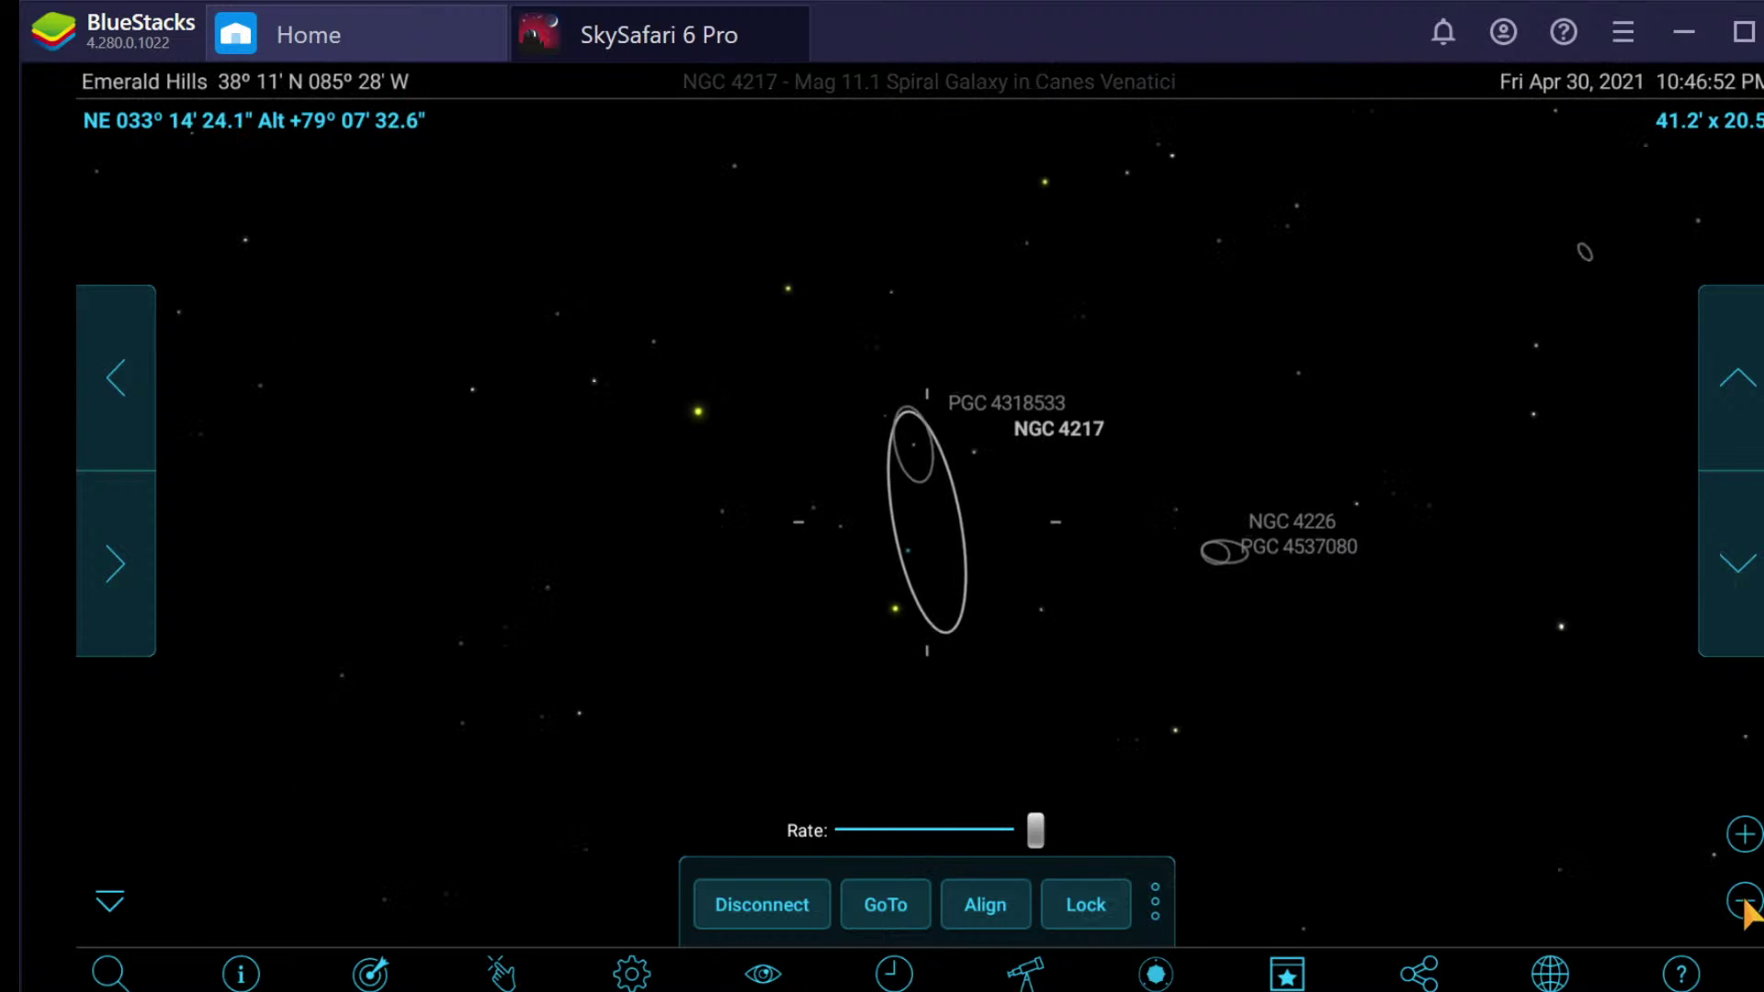
left_click(1743, 902)
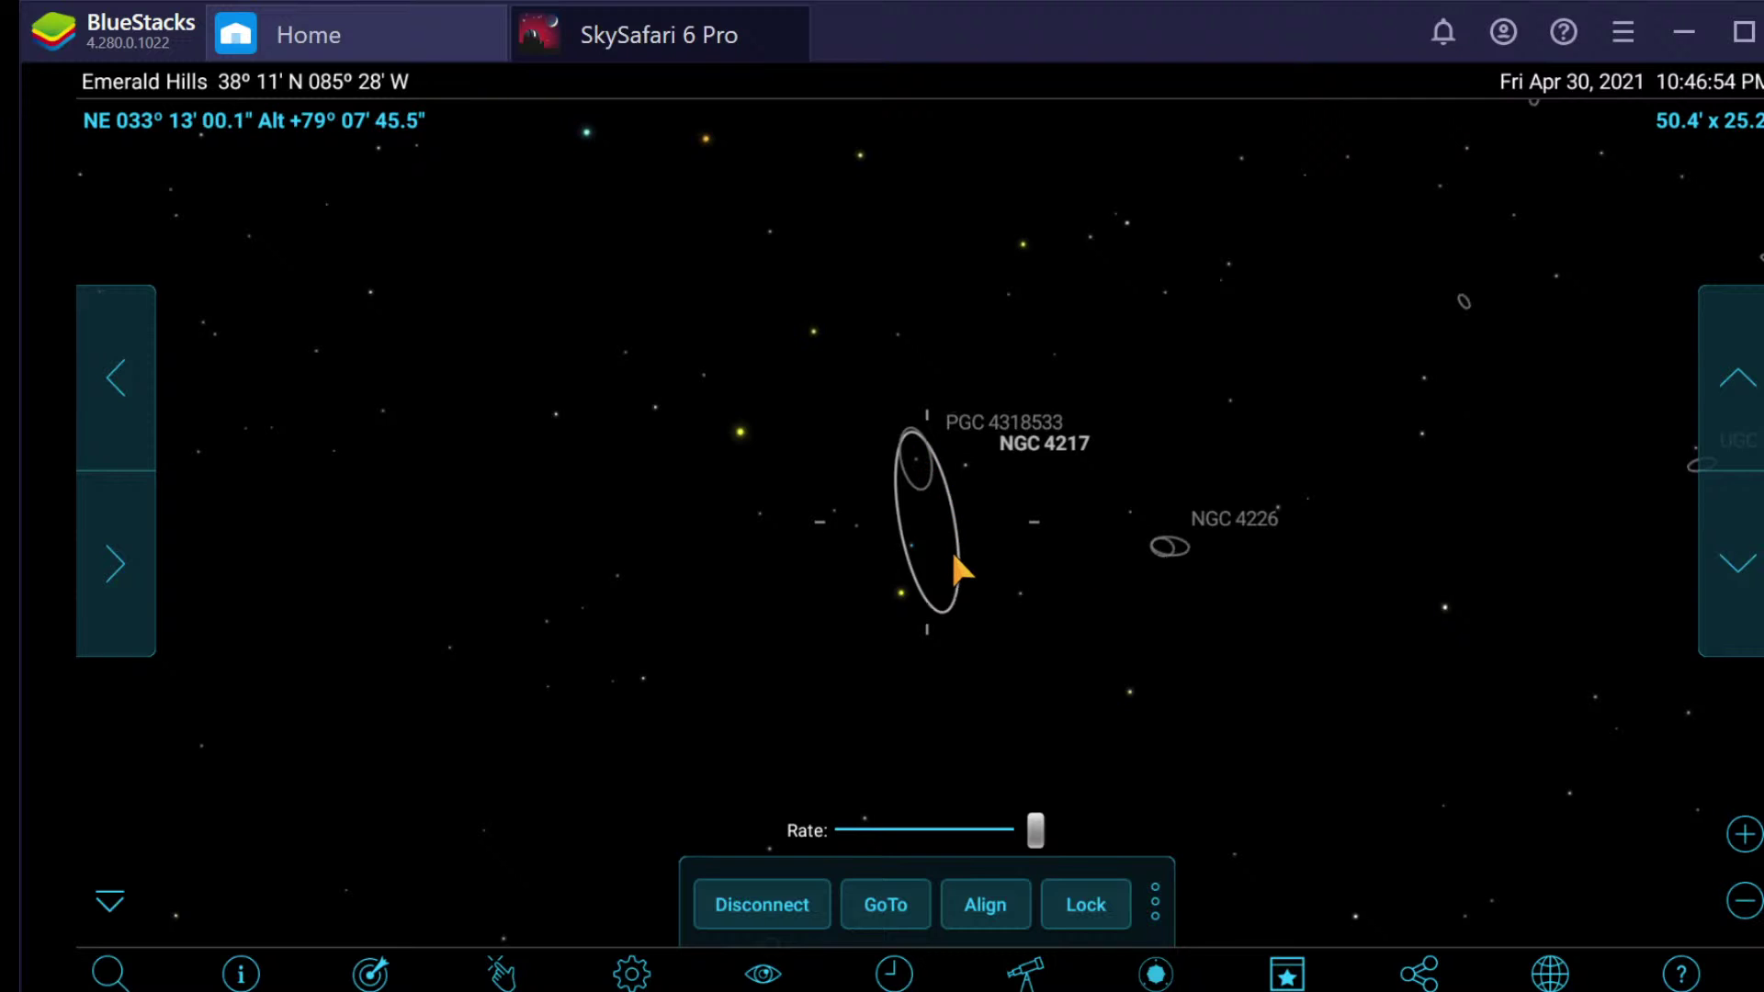
Step: Read the object information for PGC 4318533, the small galaxy overlapping NGC 4217
left_click(916, 462)
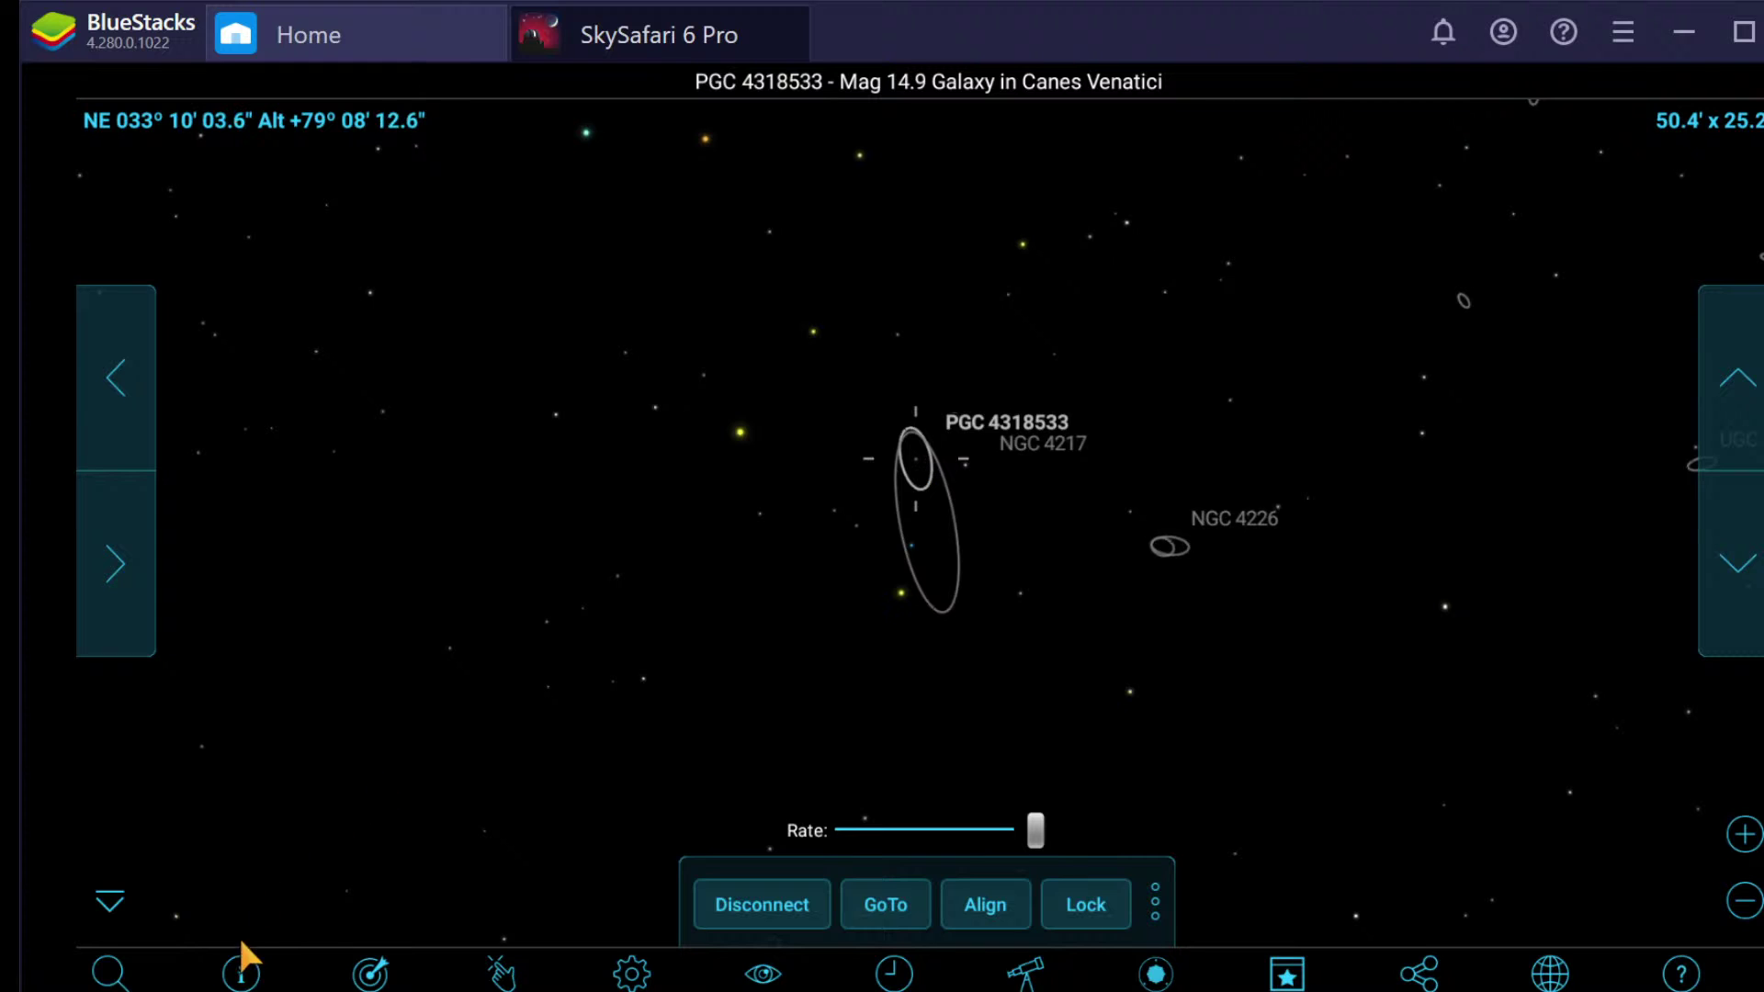
left_click(240, 974)
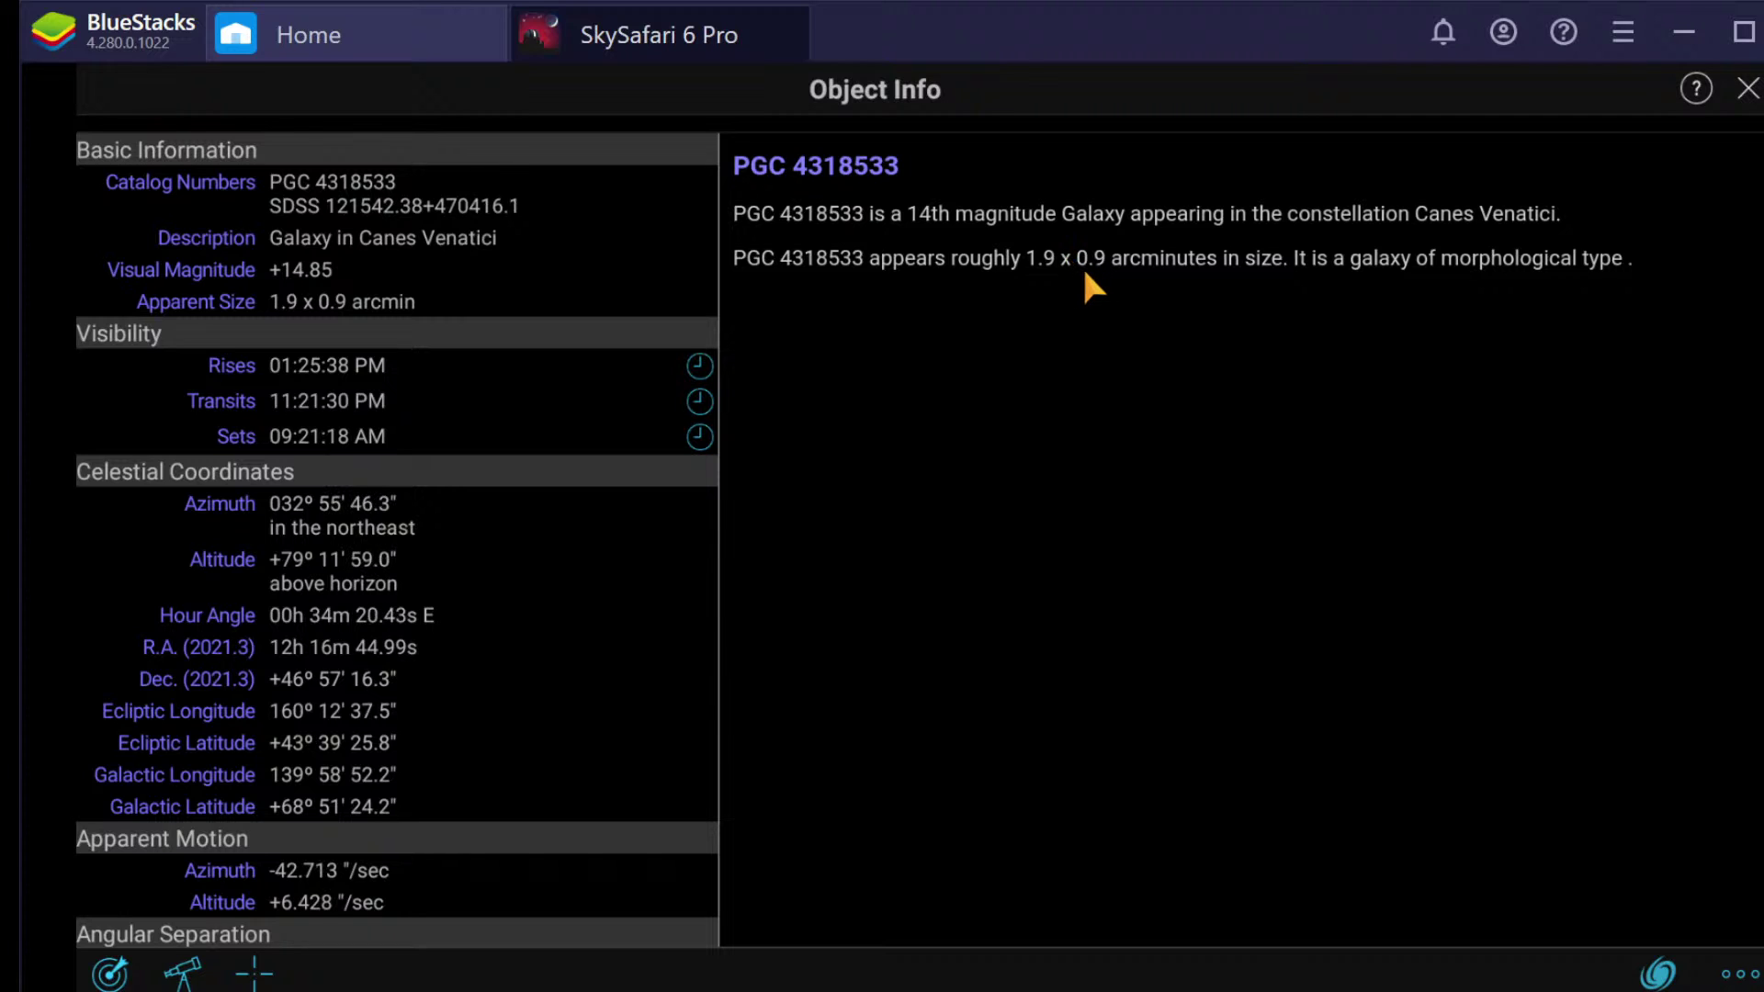
key("Escape")
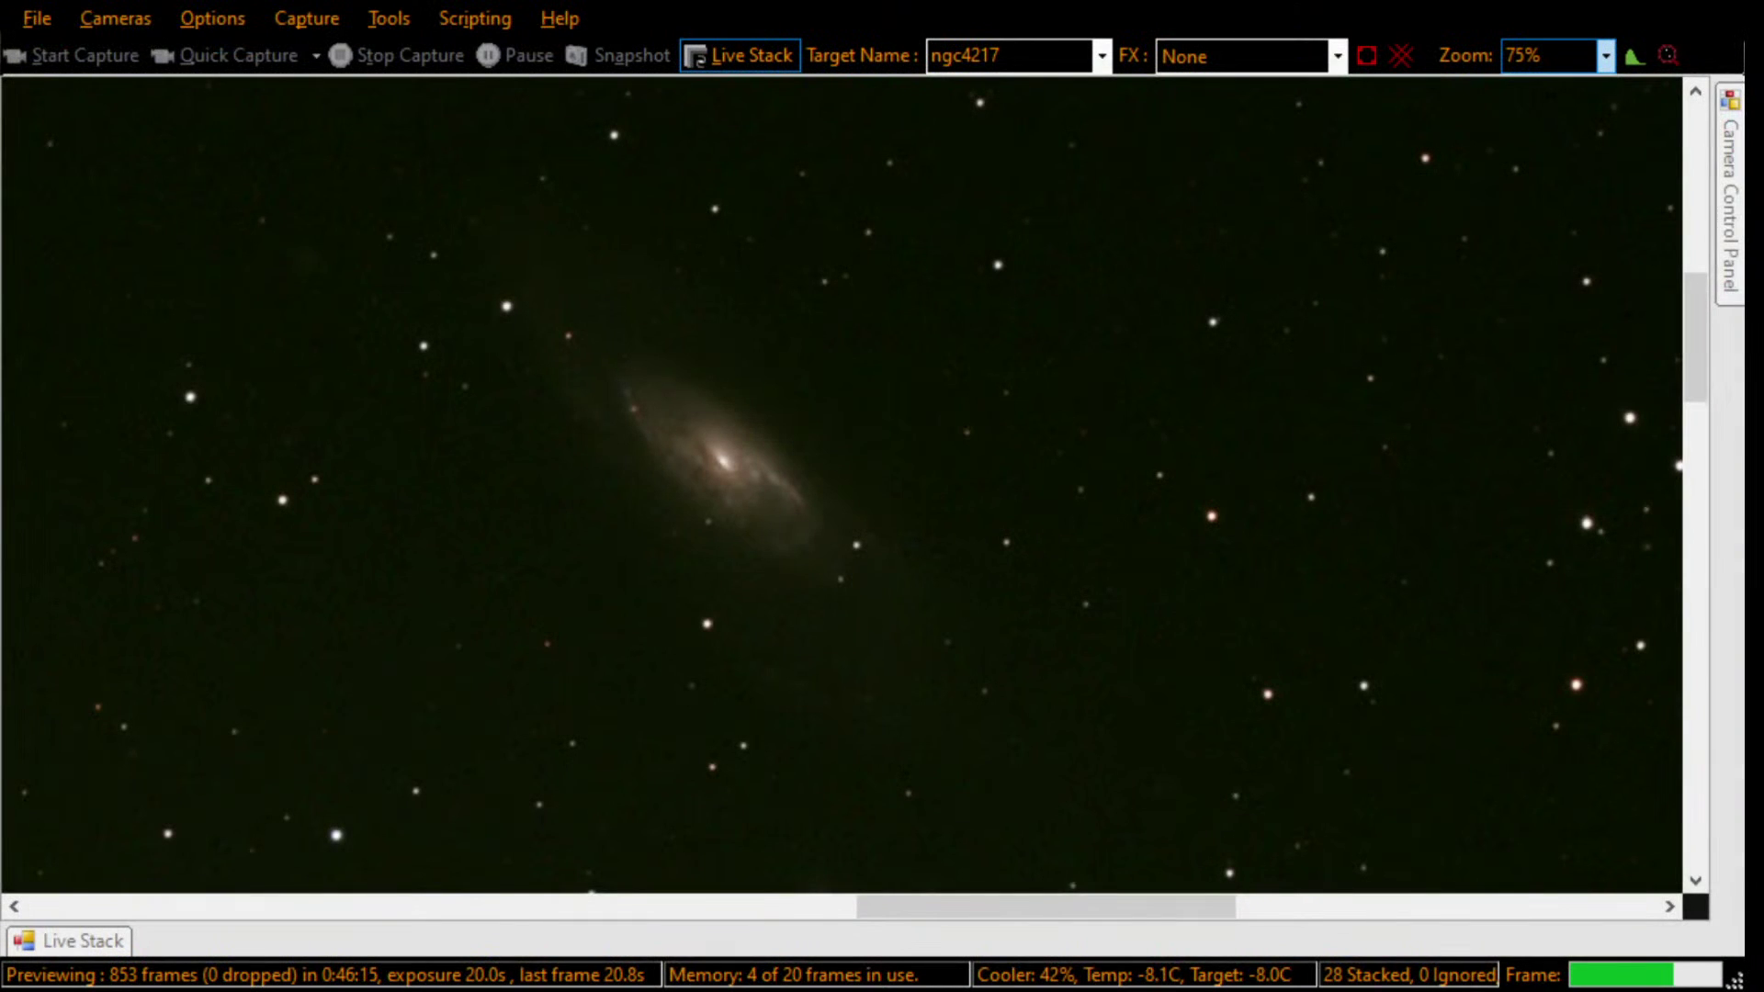
Step: Switch back to SharpCap, reduce the stacked image to 40%, and pan to inspect the smaller galaxies below the bright spiral
left_click(933, 511)
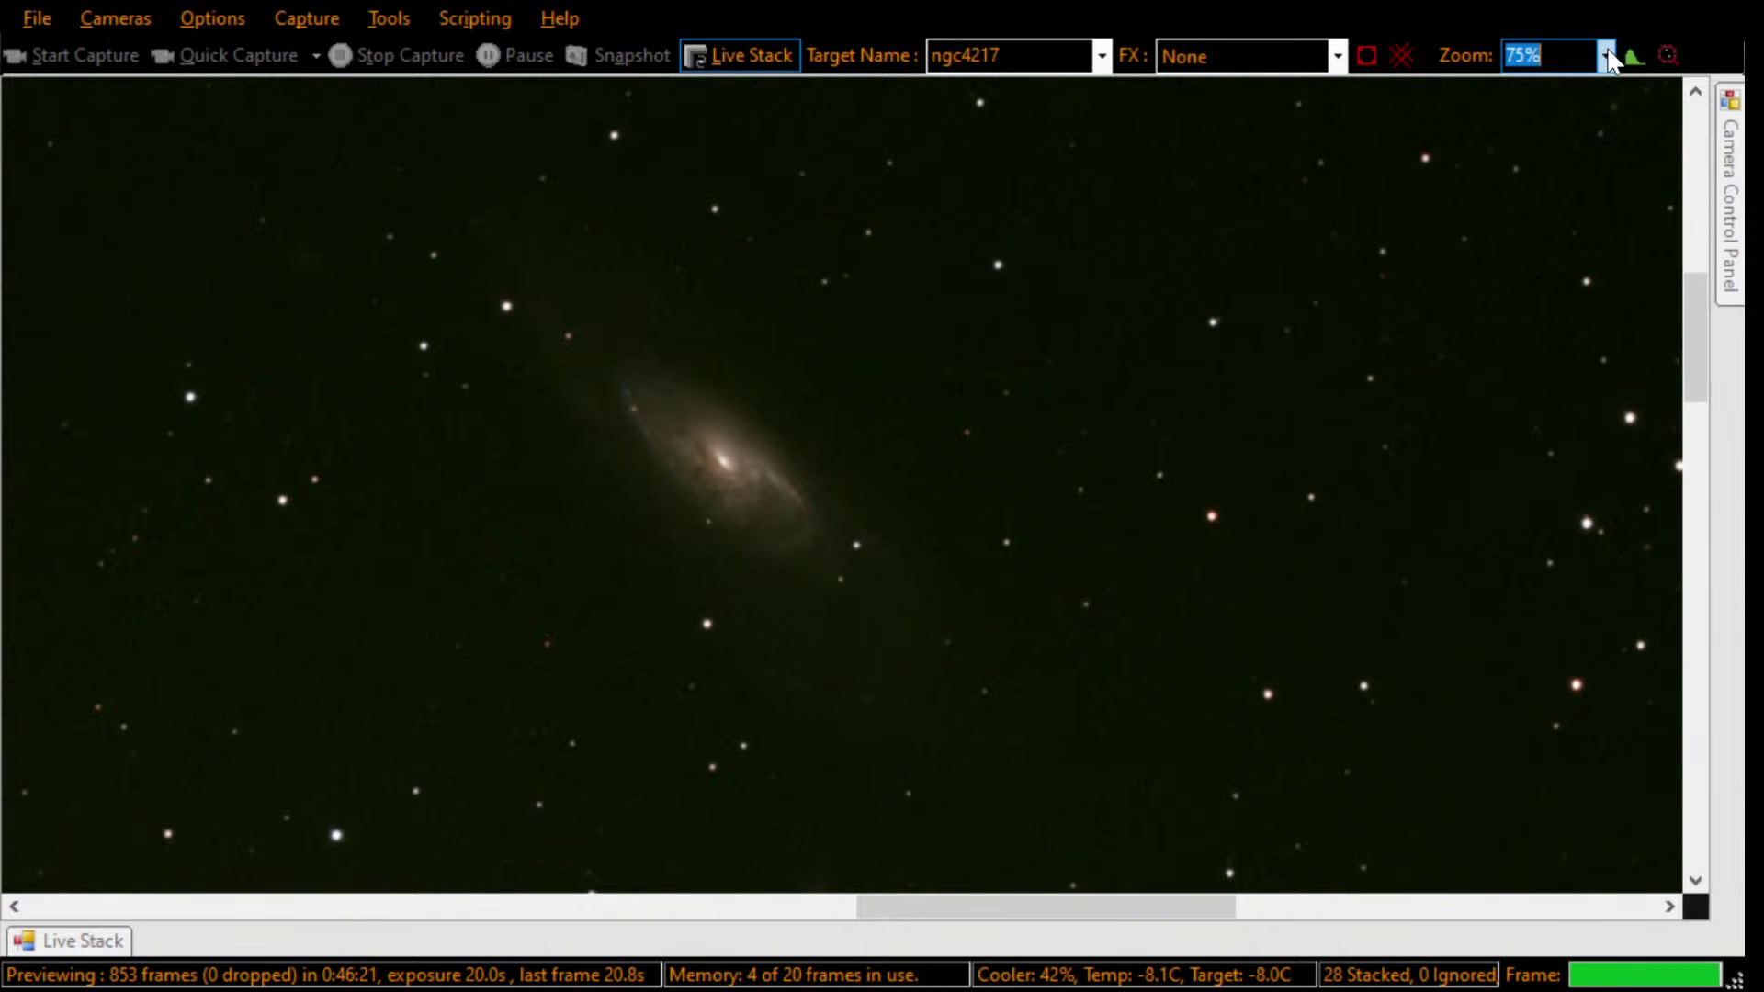
scroll(1562, 241, "down", 1)
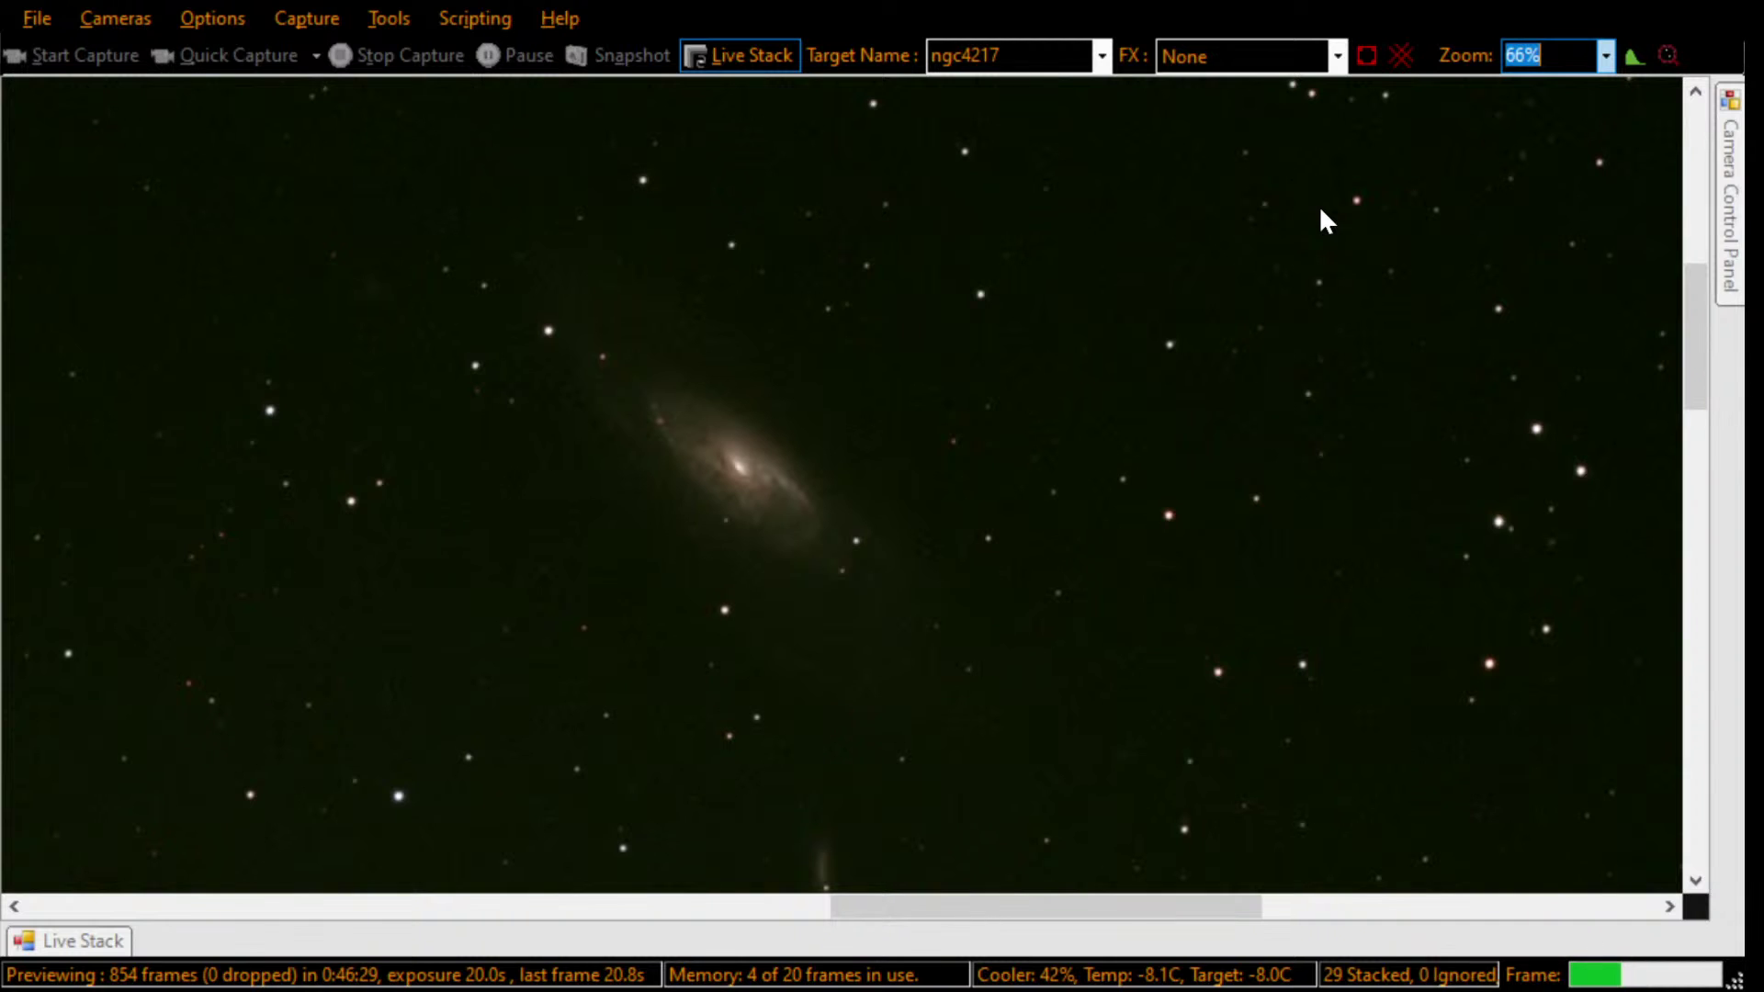
left_click(1603, 53)
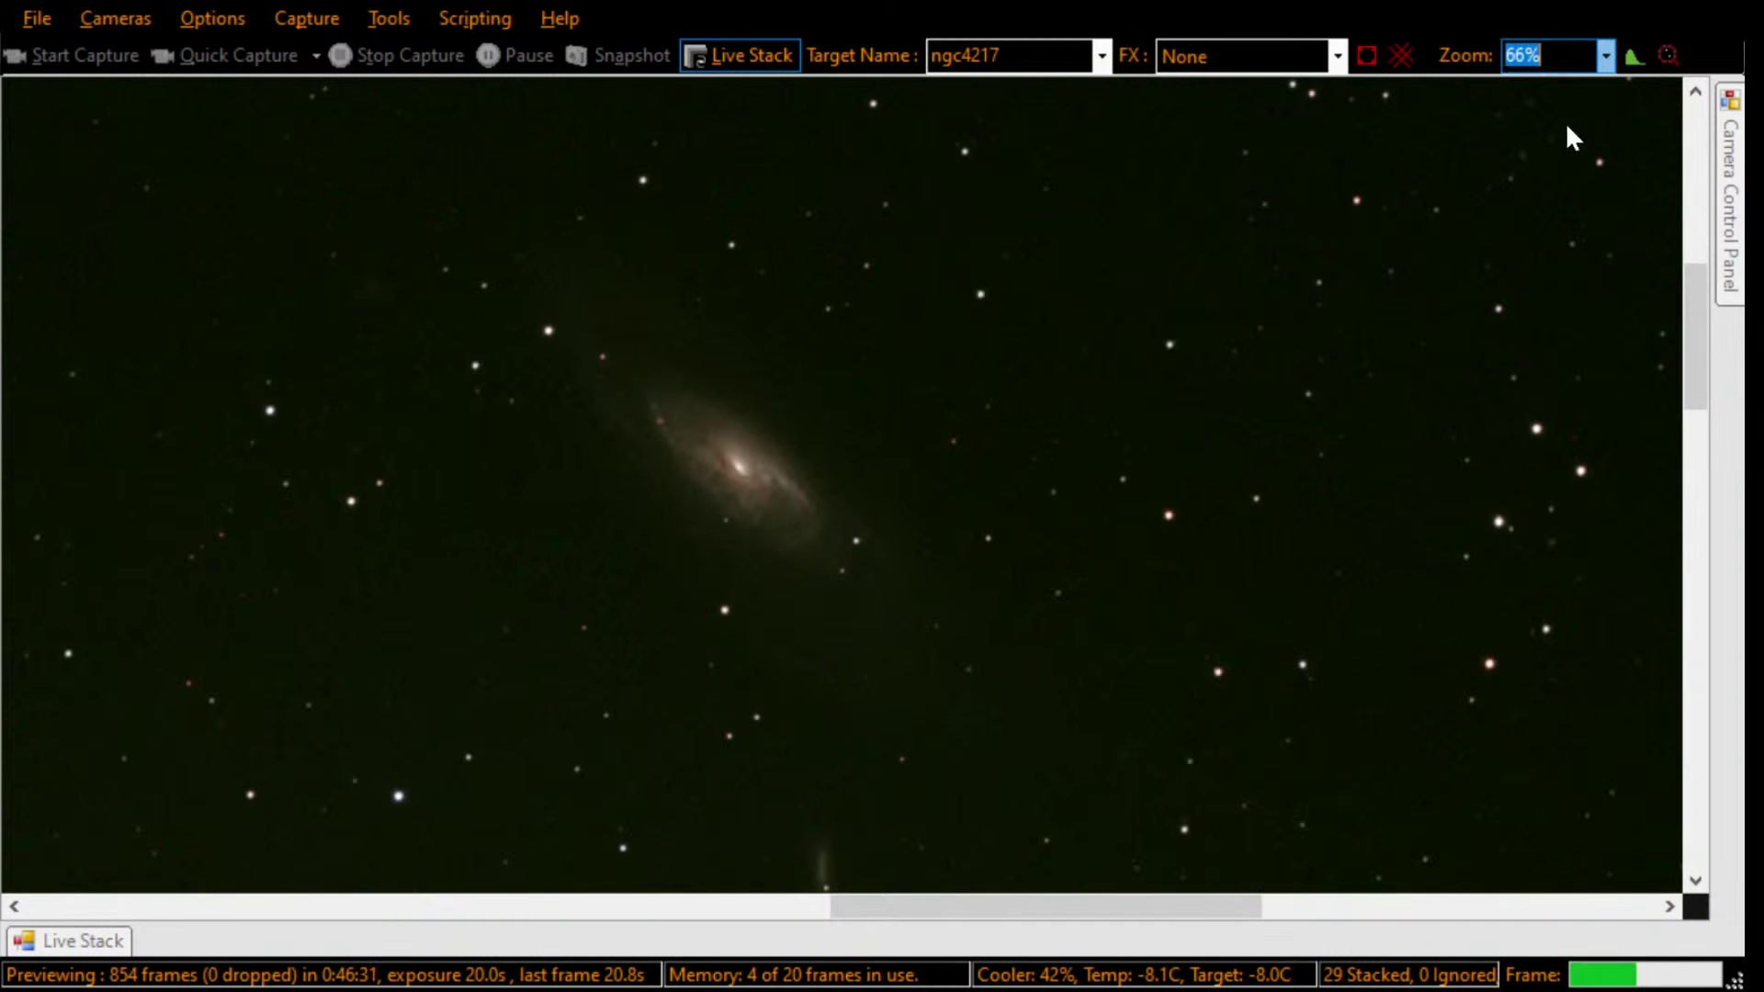
left_click(1549, 207)
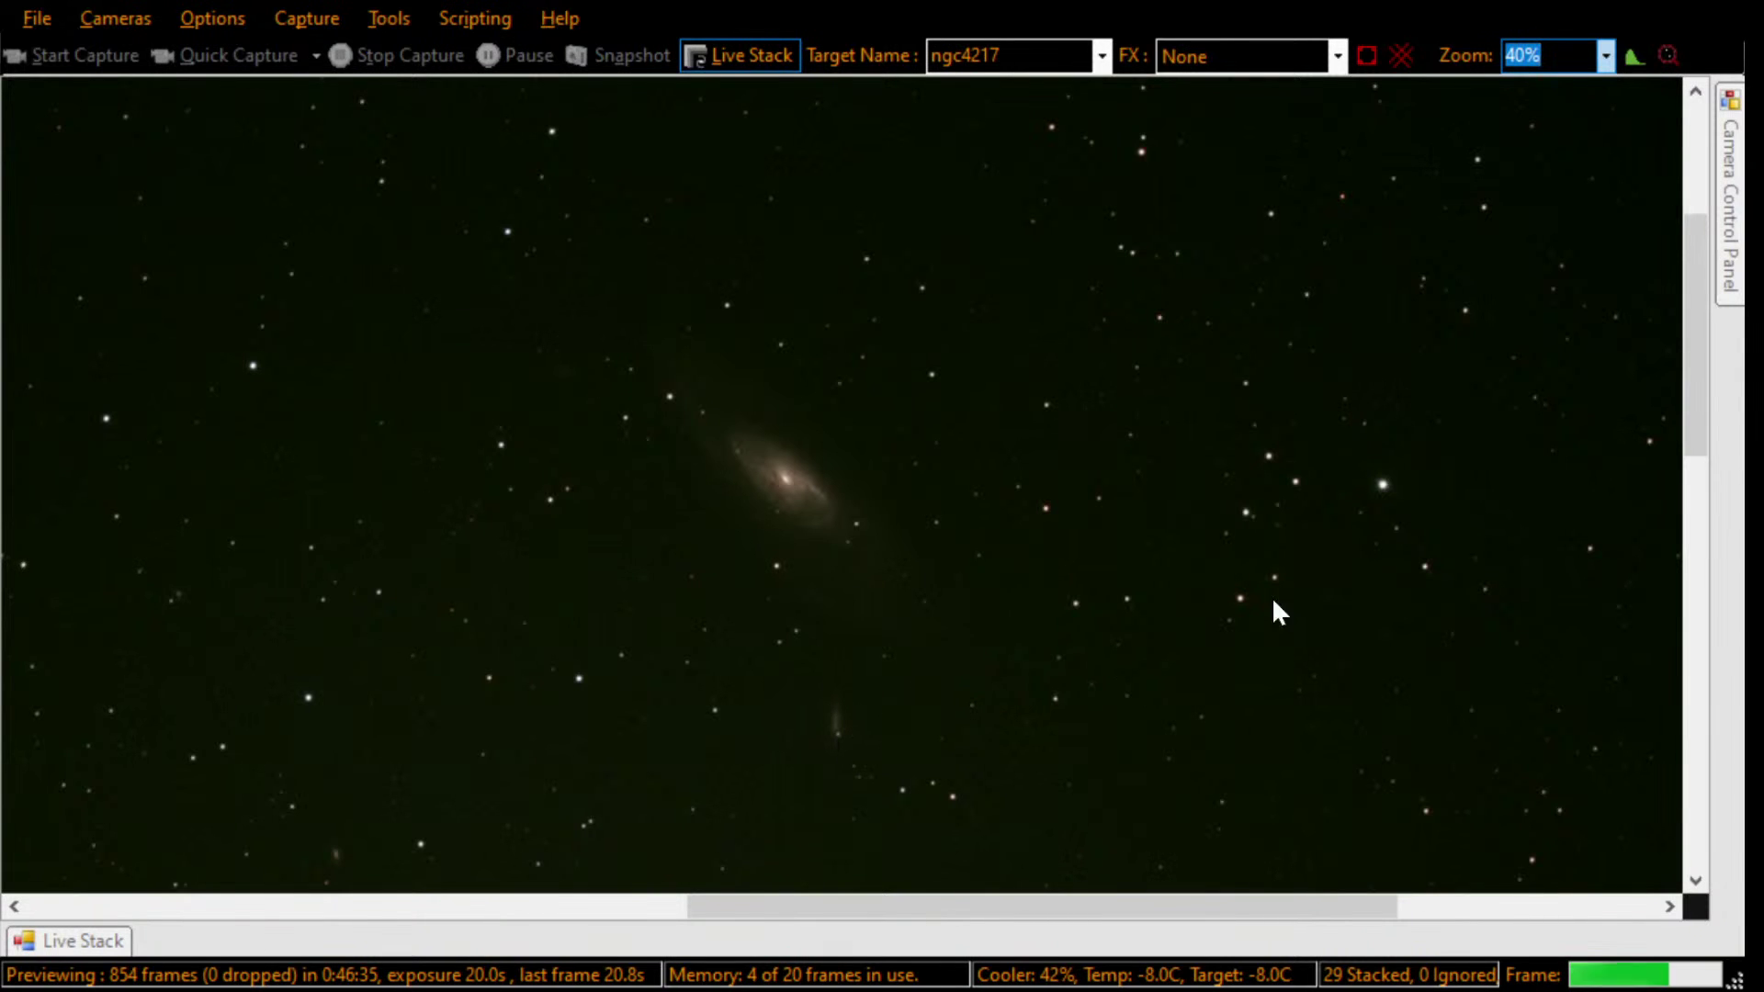
left_click(1698, 382)
left_click_drag(1697, 378, 1694, 441)
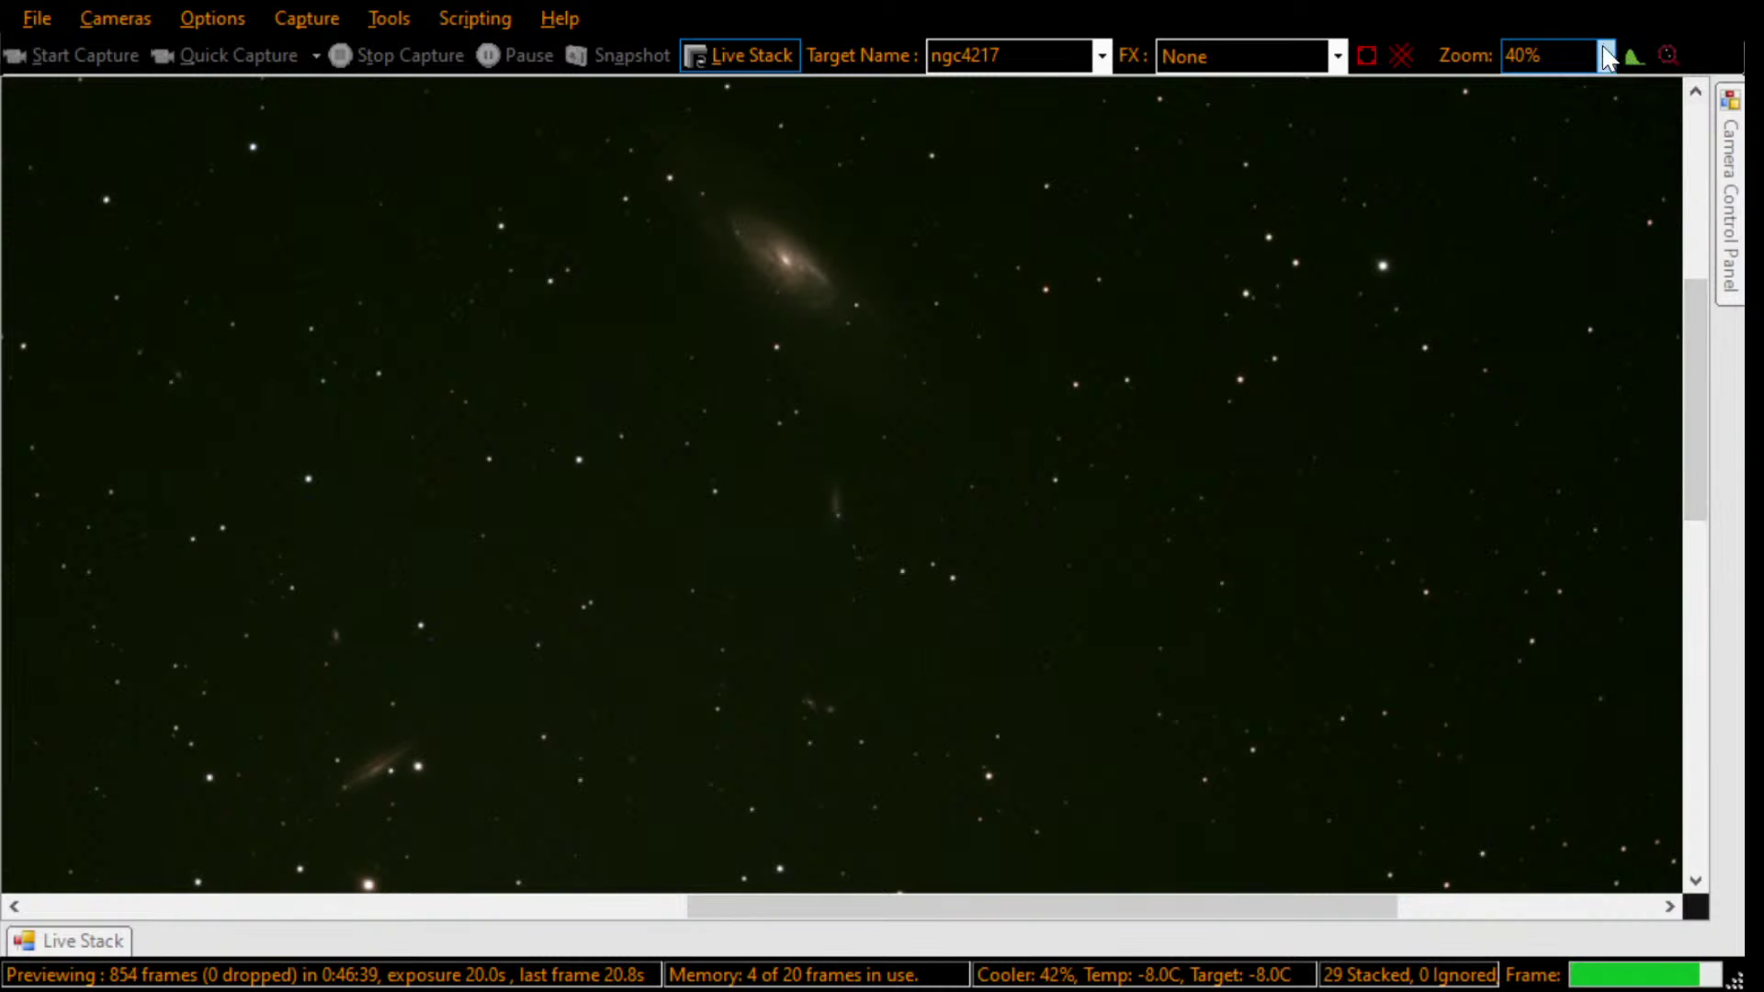
Step: Examine the faint edge-on galaxy below the bright spiral at 75% and 100% zoom, and return to 33% for the whole field
left_click(1670, 55)
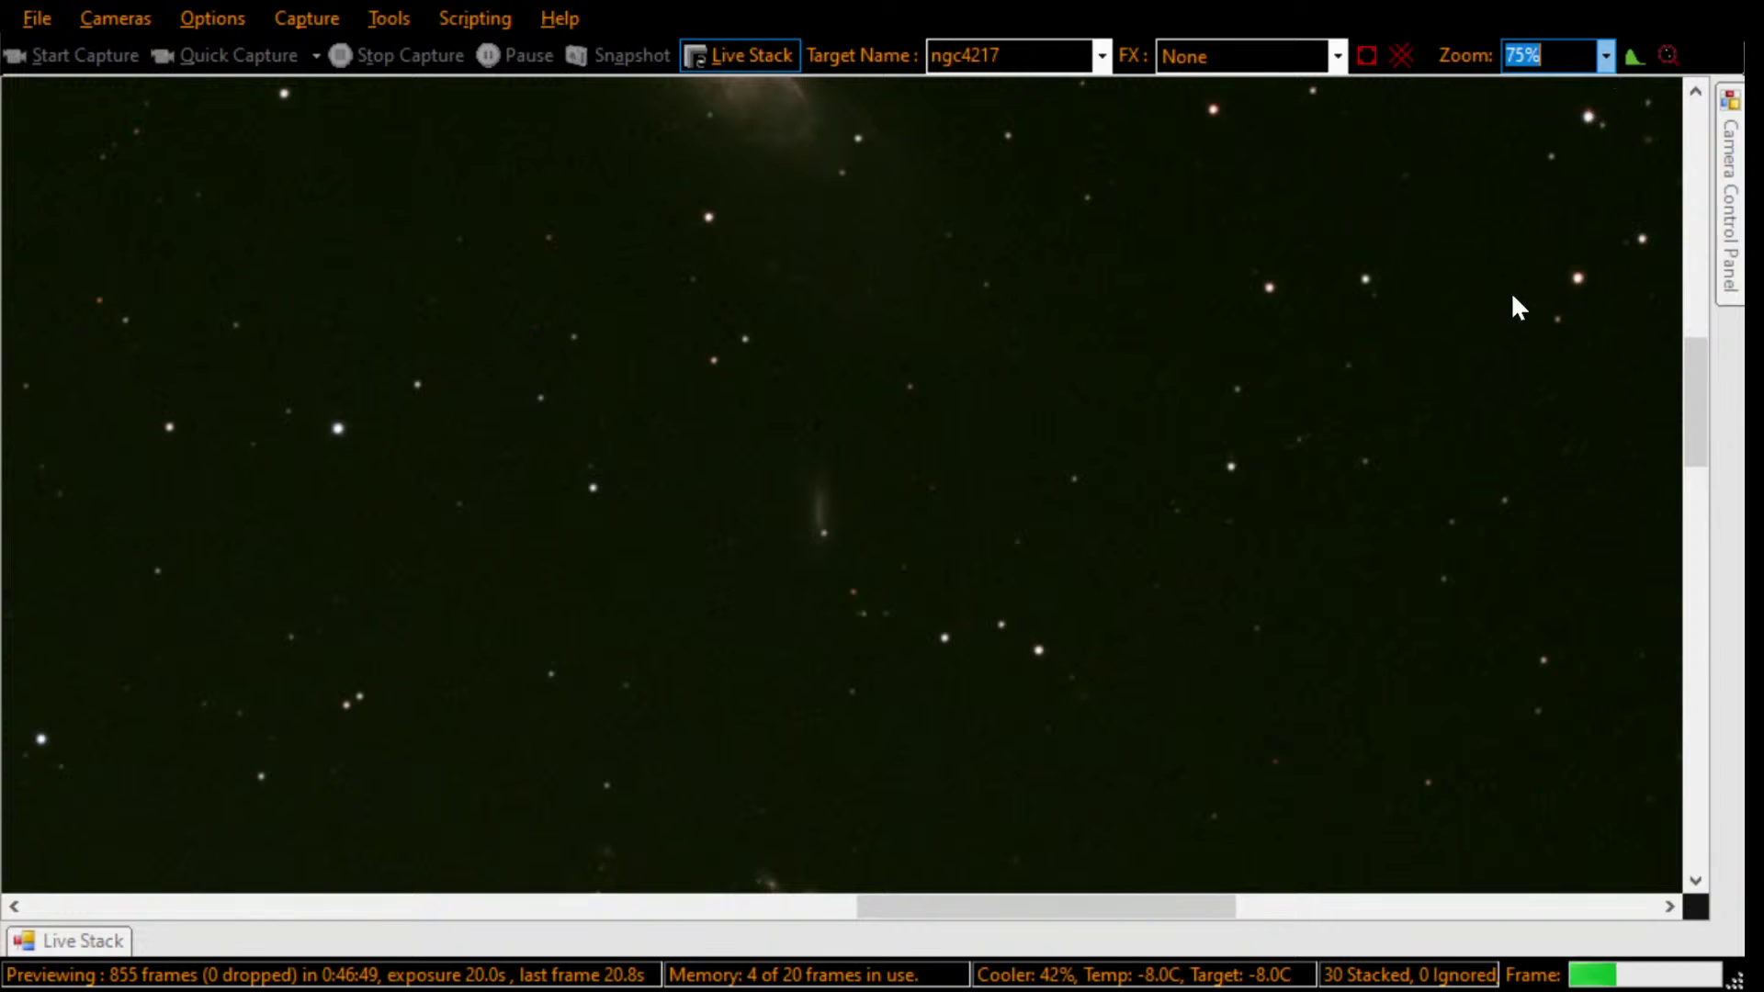
key("Down")
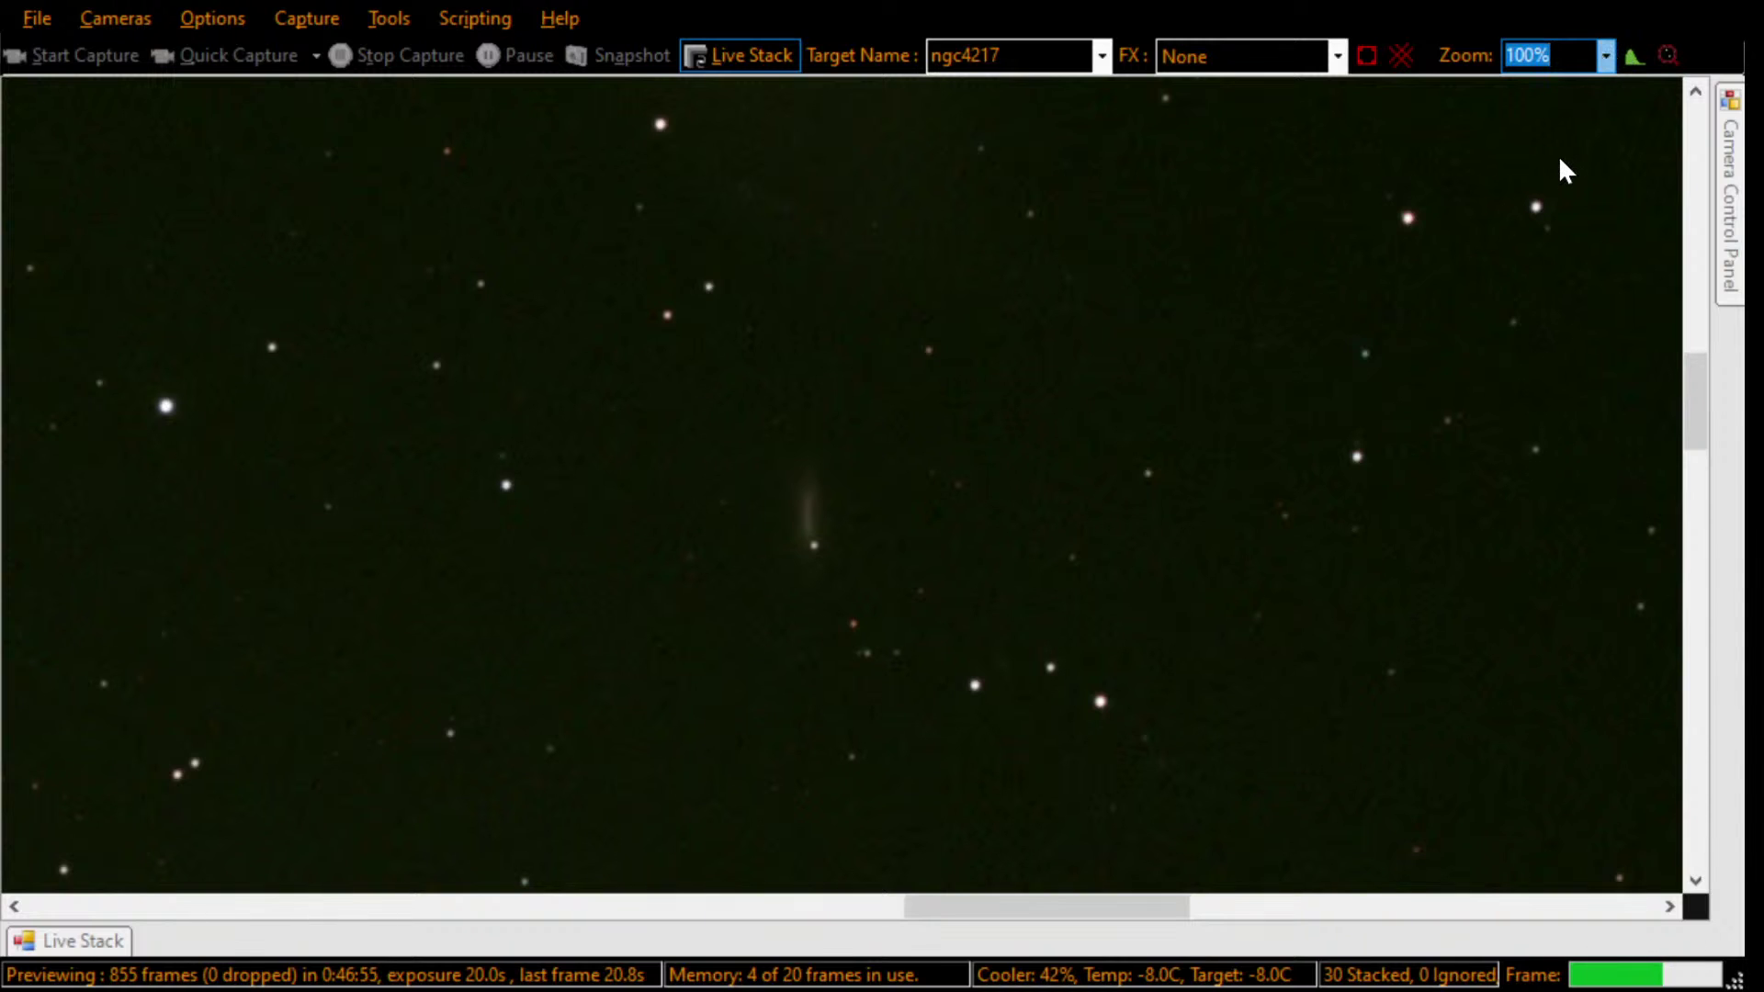
key("Up")
key("Up")
key("Up")
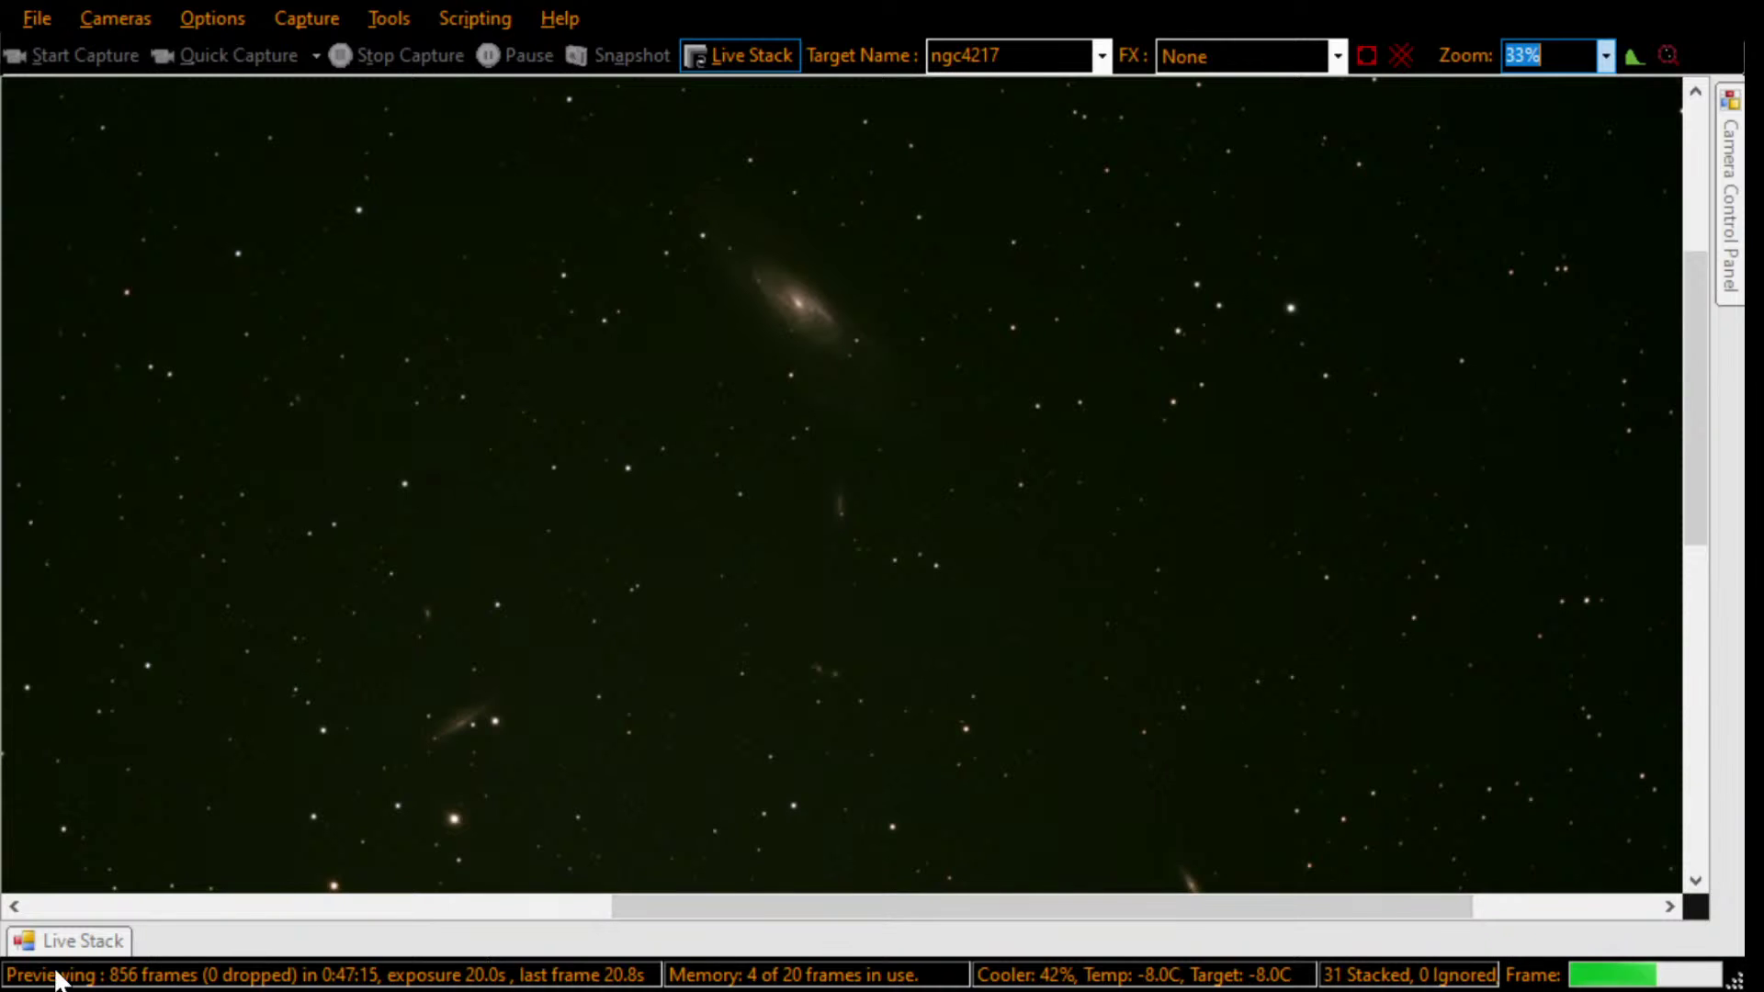
Step: Pin the Live Stack panel open again and lower the histogram's mid level further to brighten the faint galaxies
mouse_move(65, 950)
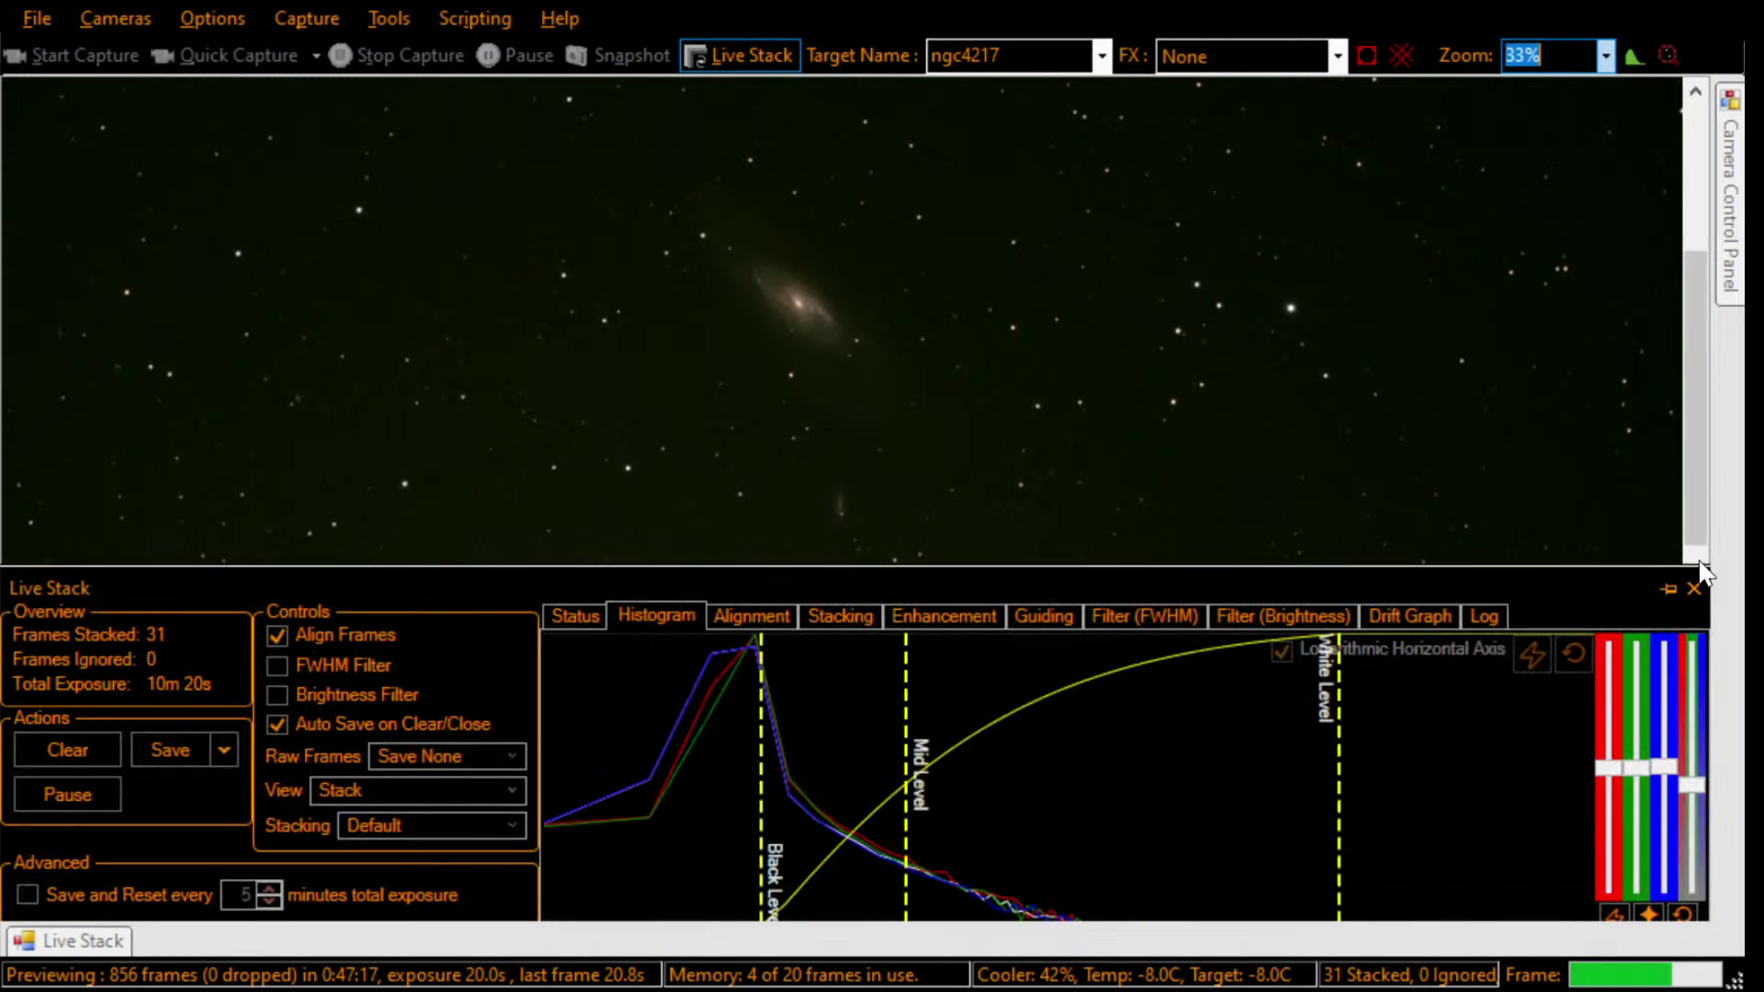
left_click(1666, 593)
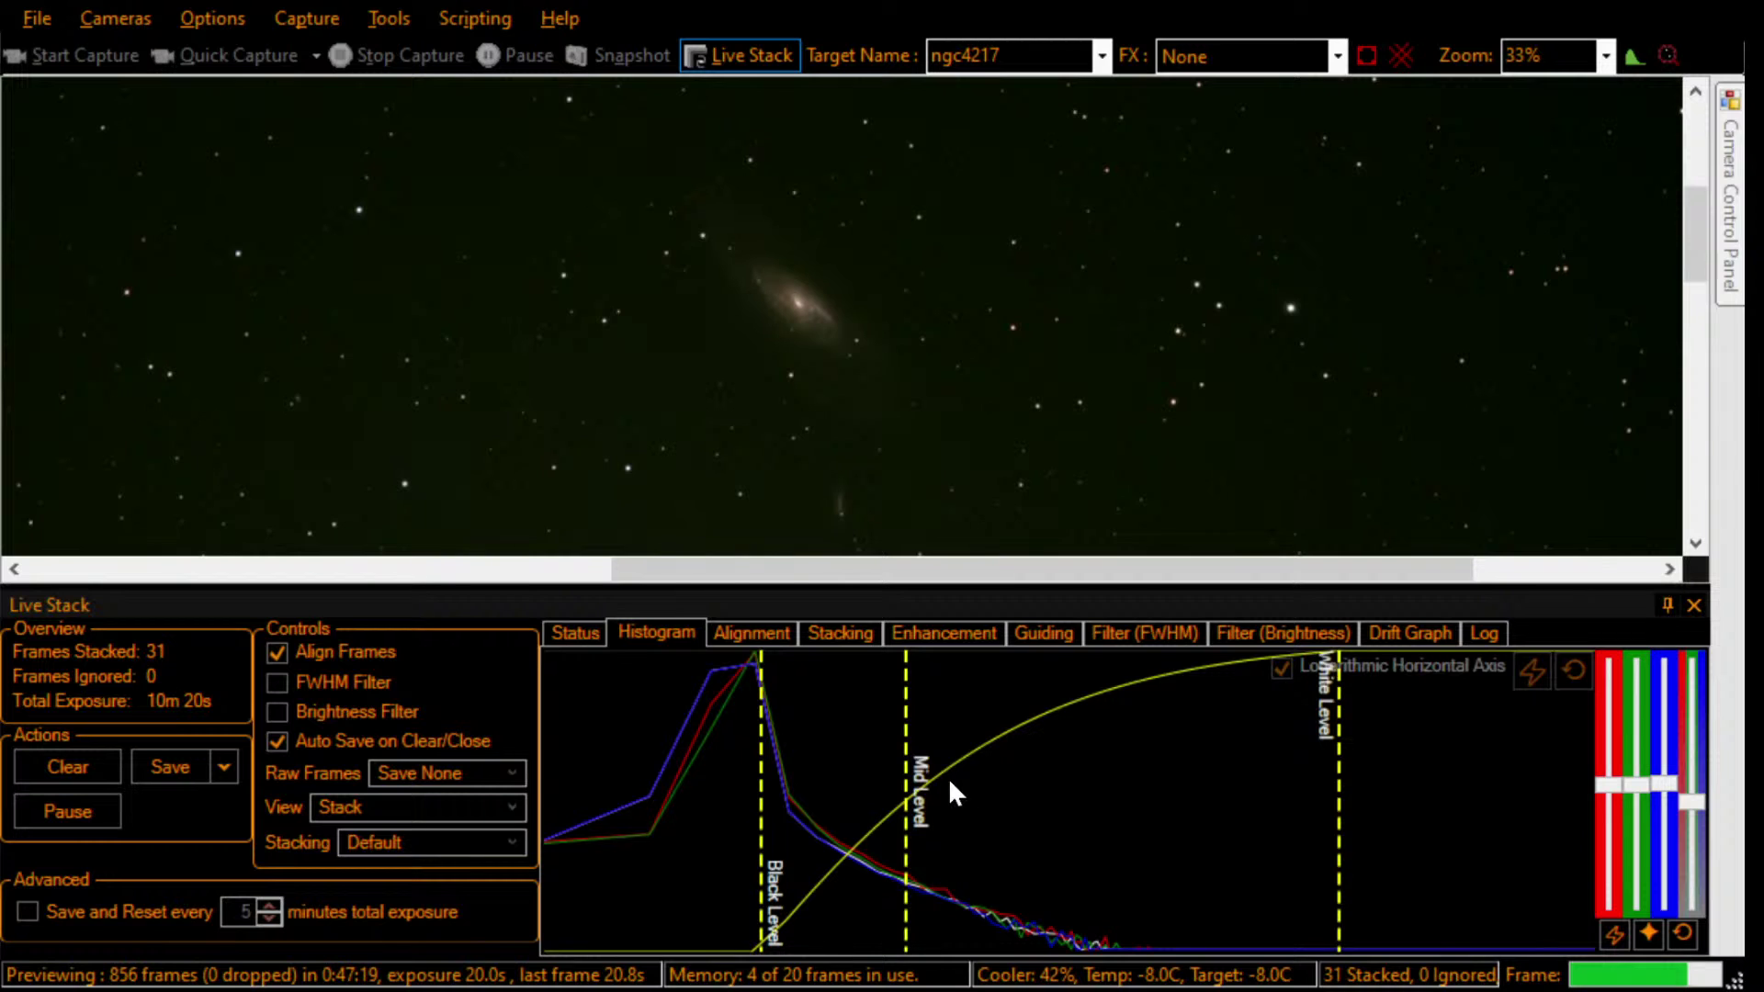
left_click_drag(907, 755, 884, 755)
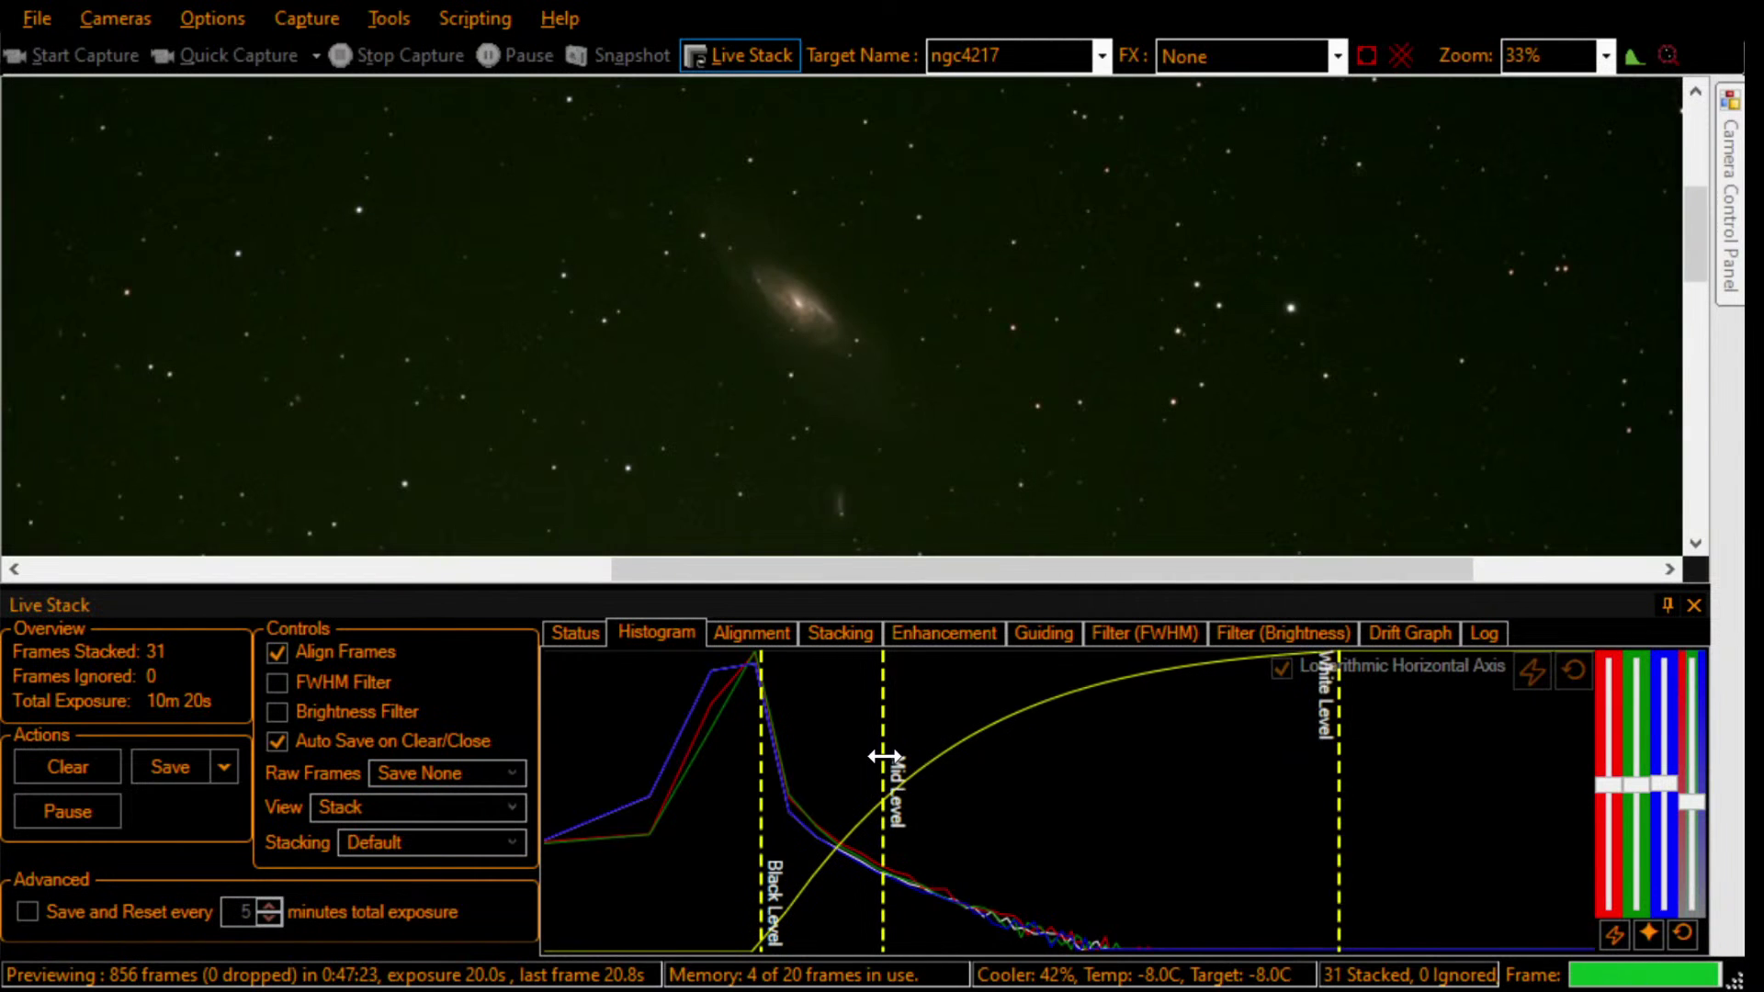
left_click_drag(884, 755, 860, 755)
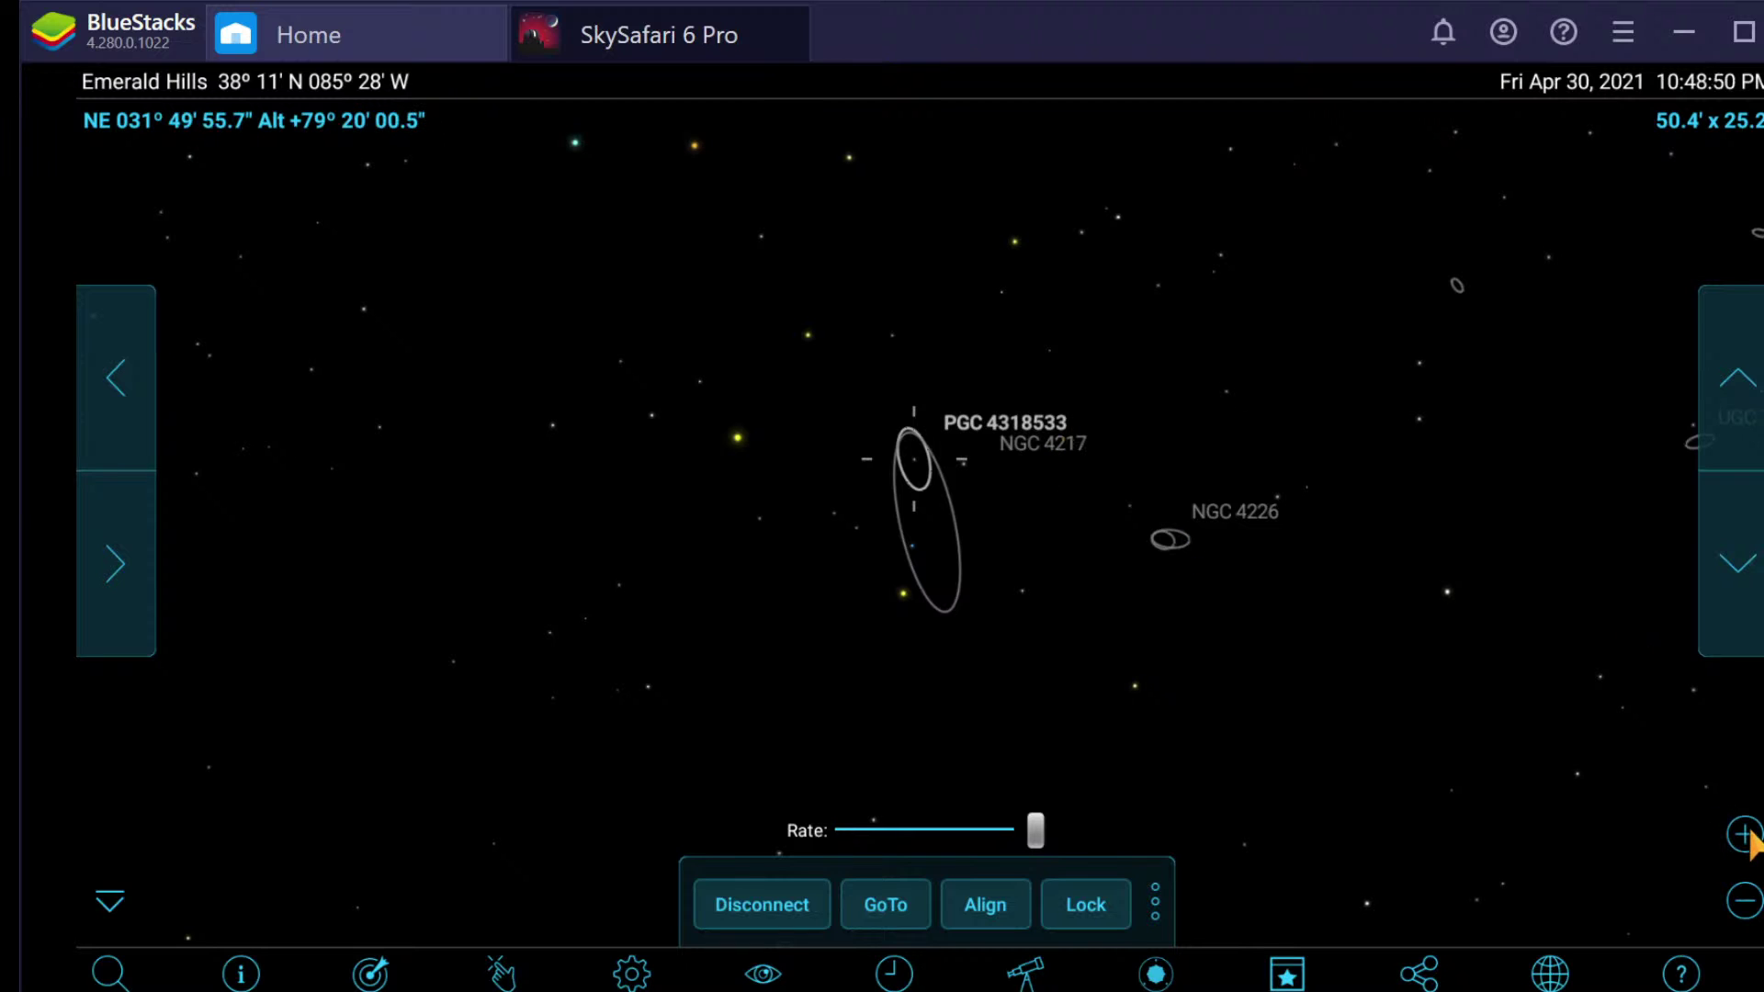
Step: Switch to SkySafari 6 Pro, widen the chart to about 1.1°, and identify NGC 4217 and neighbouring NGC 4226 by selecting them
left_click(1744, 901)
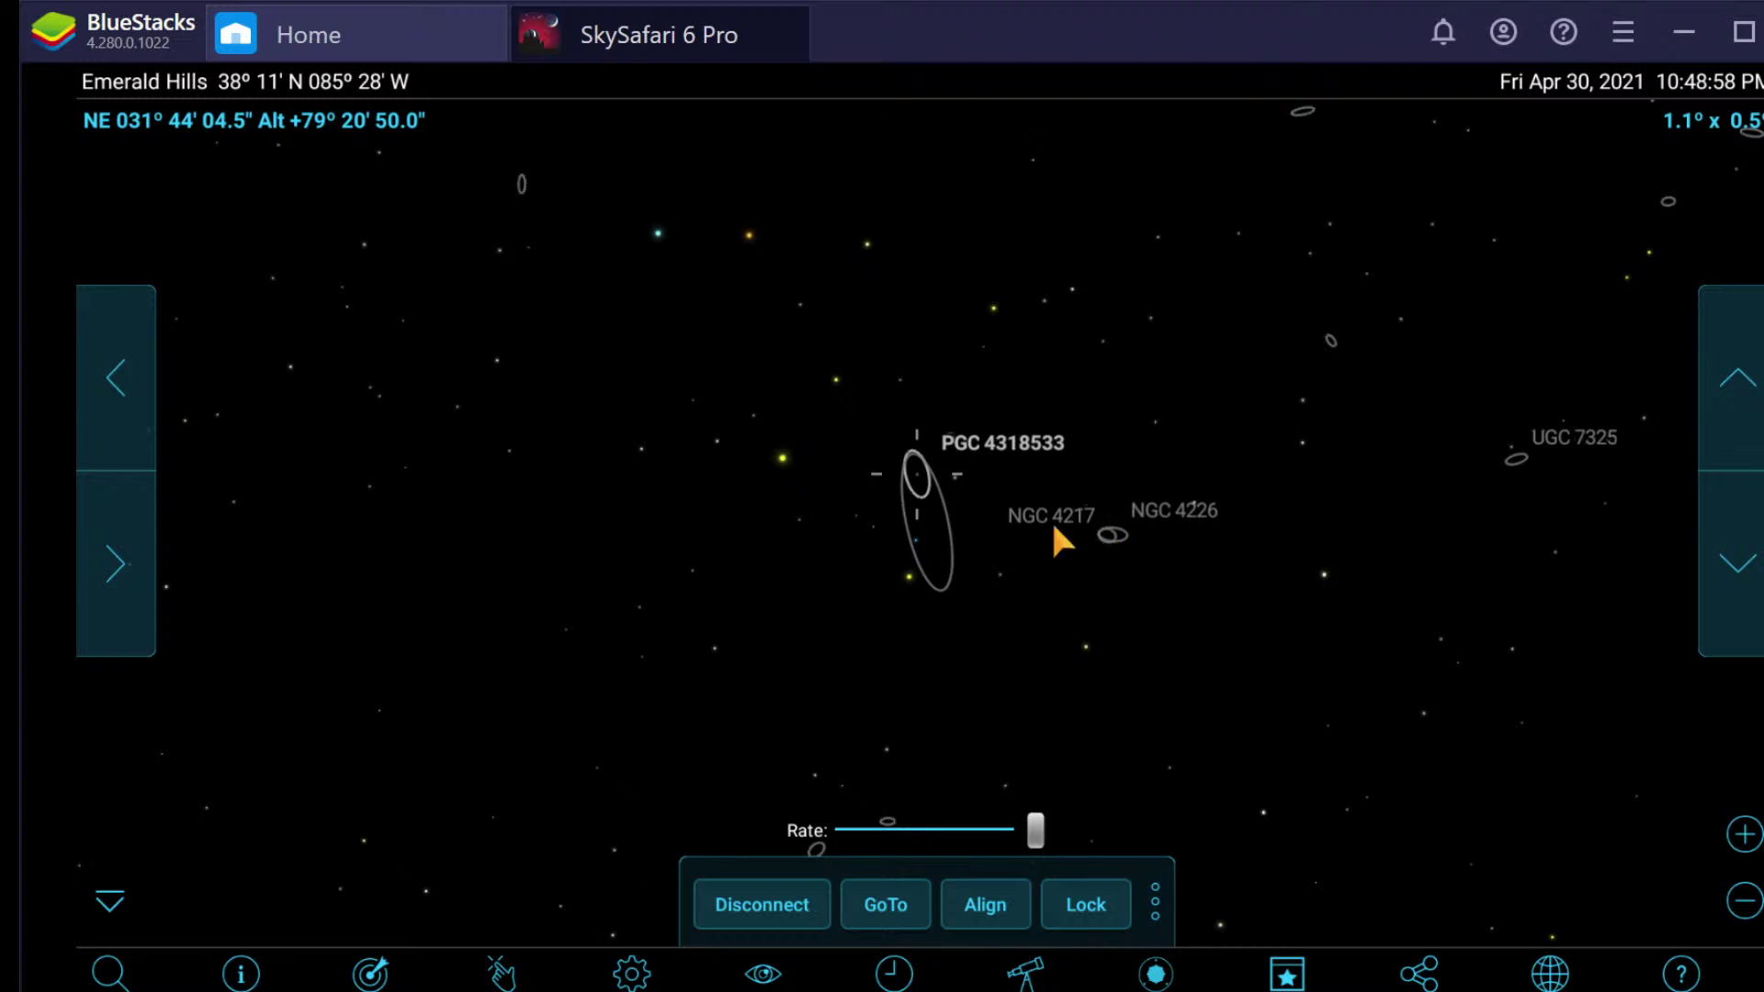
left_click(930, 514)
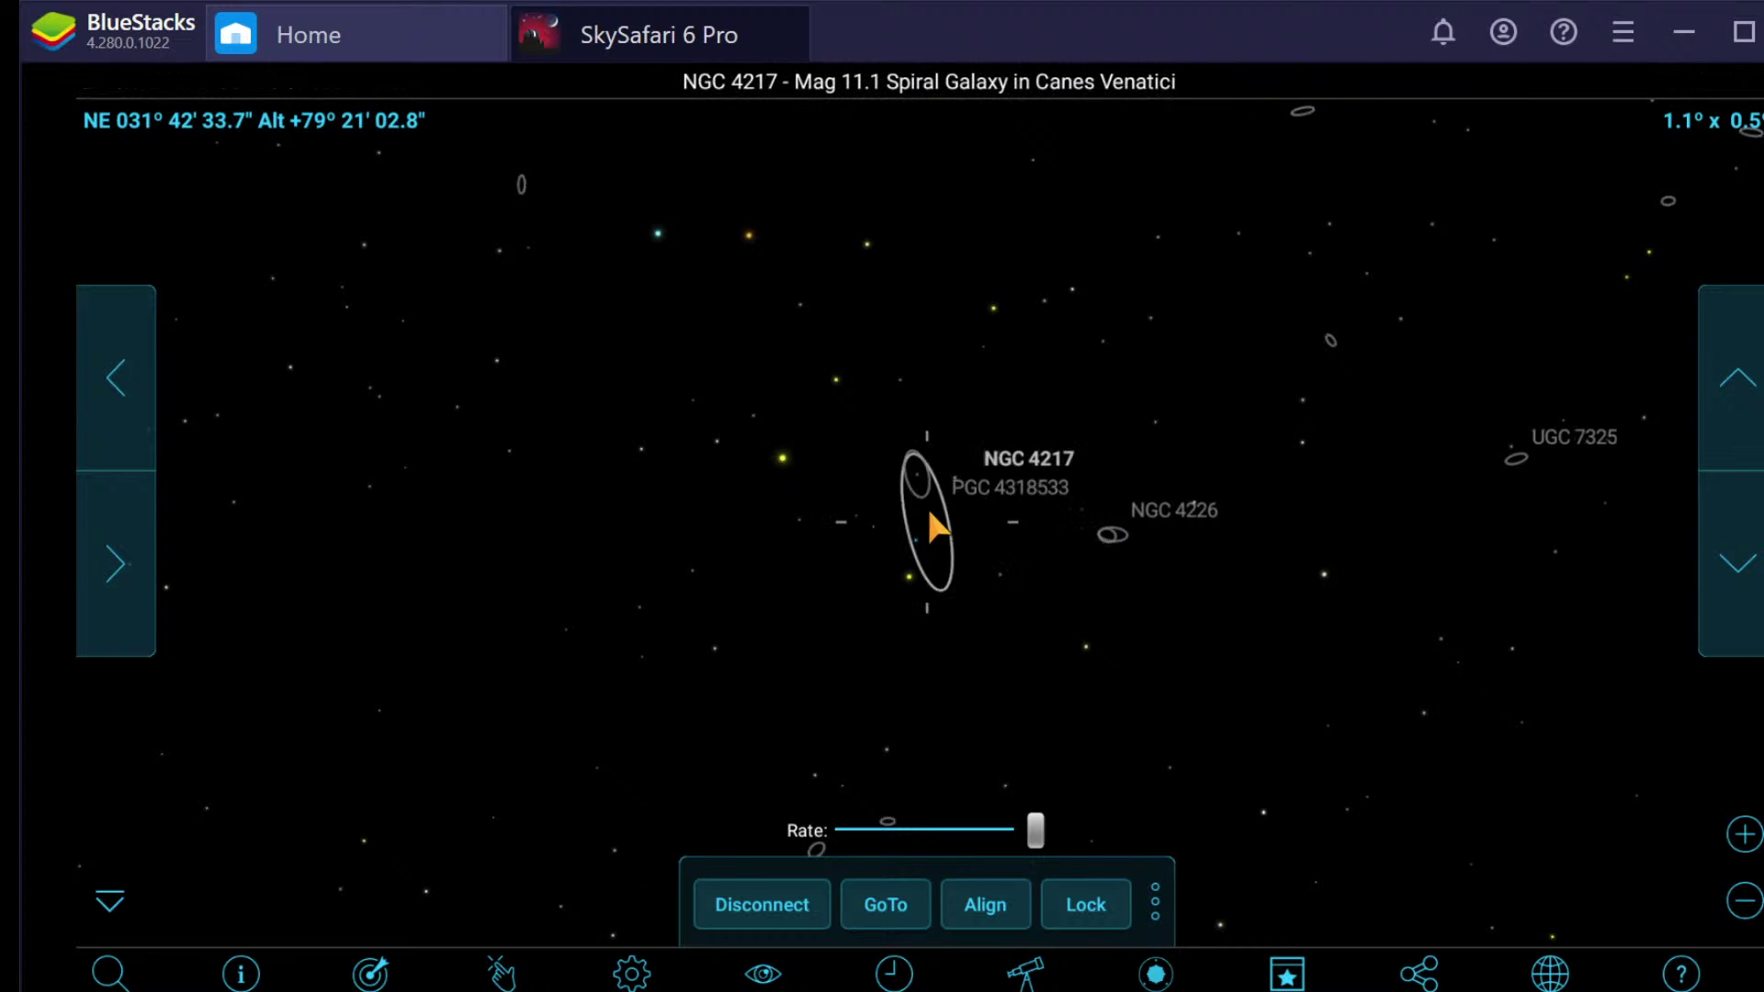
left_click(1110, 537)
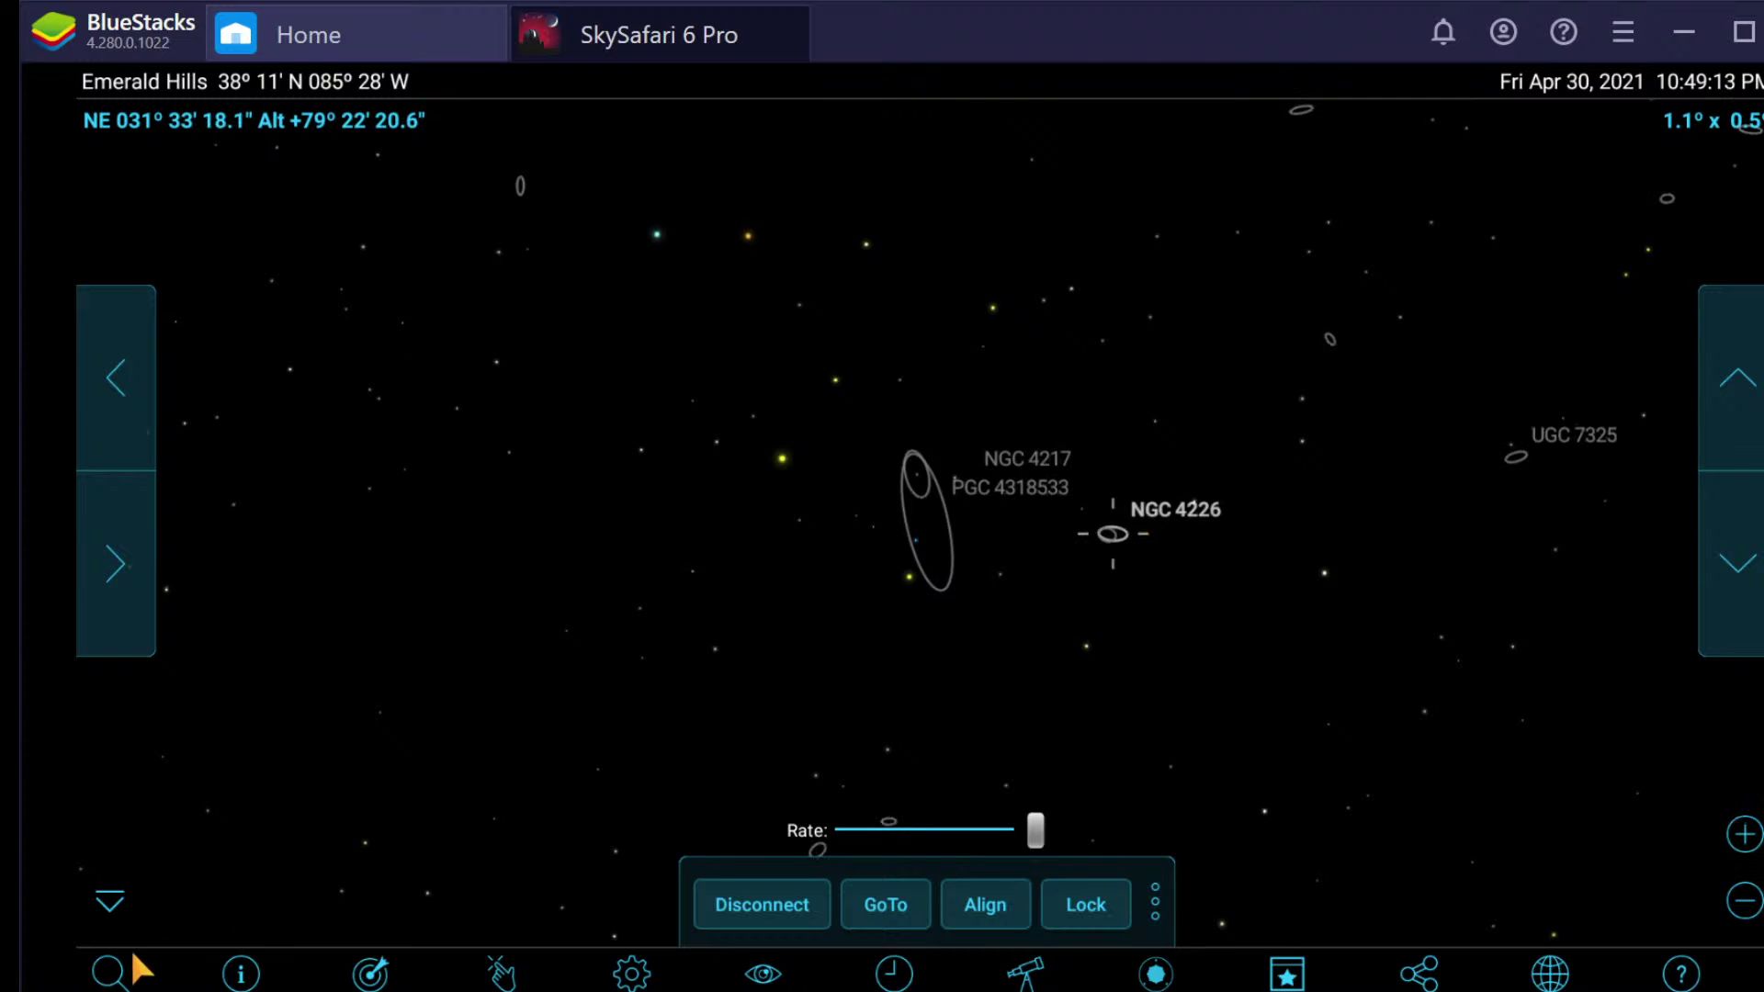
Step: Centre the star chart on NGC 4226 and enlarge it to a field about 6.2' wide to examine the overlapping galaxies
left_click(370, 974)
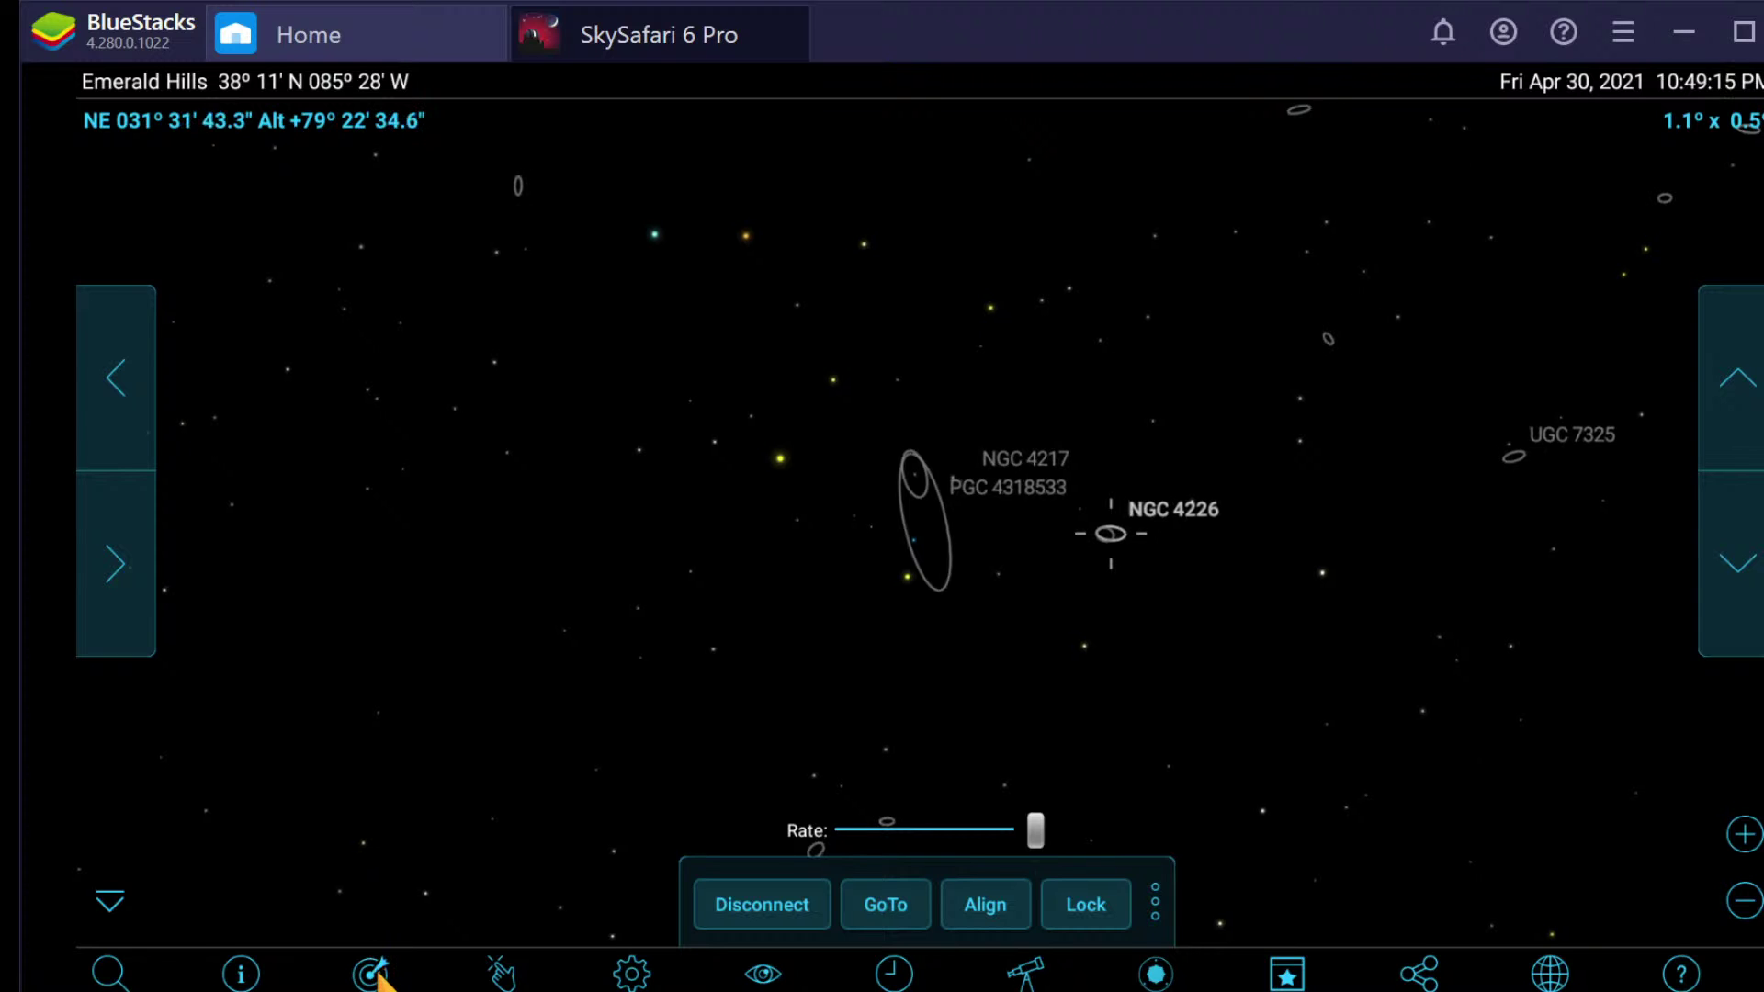
left_click(1742, 836)
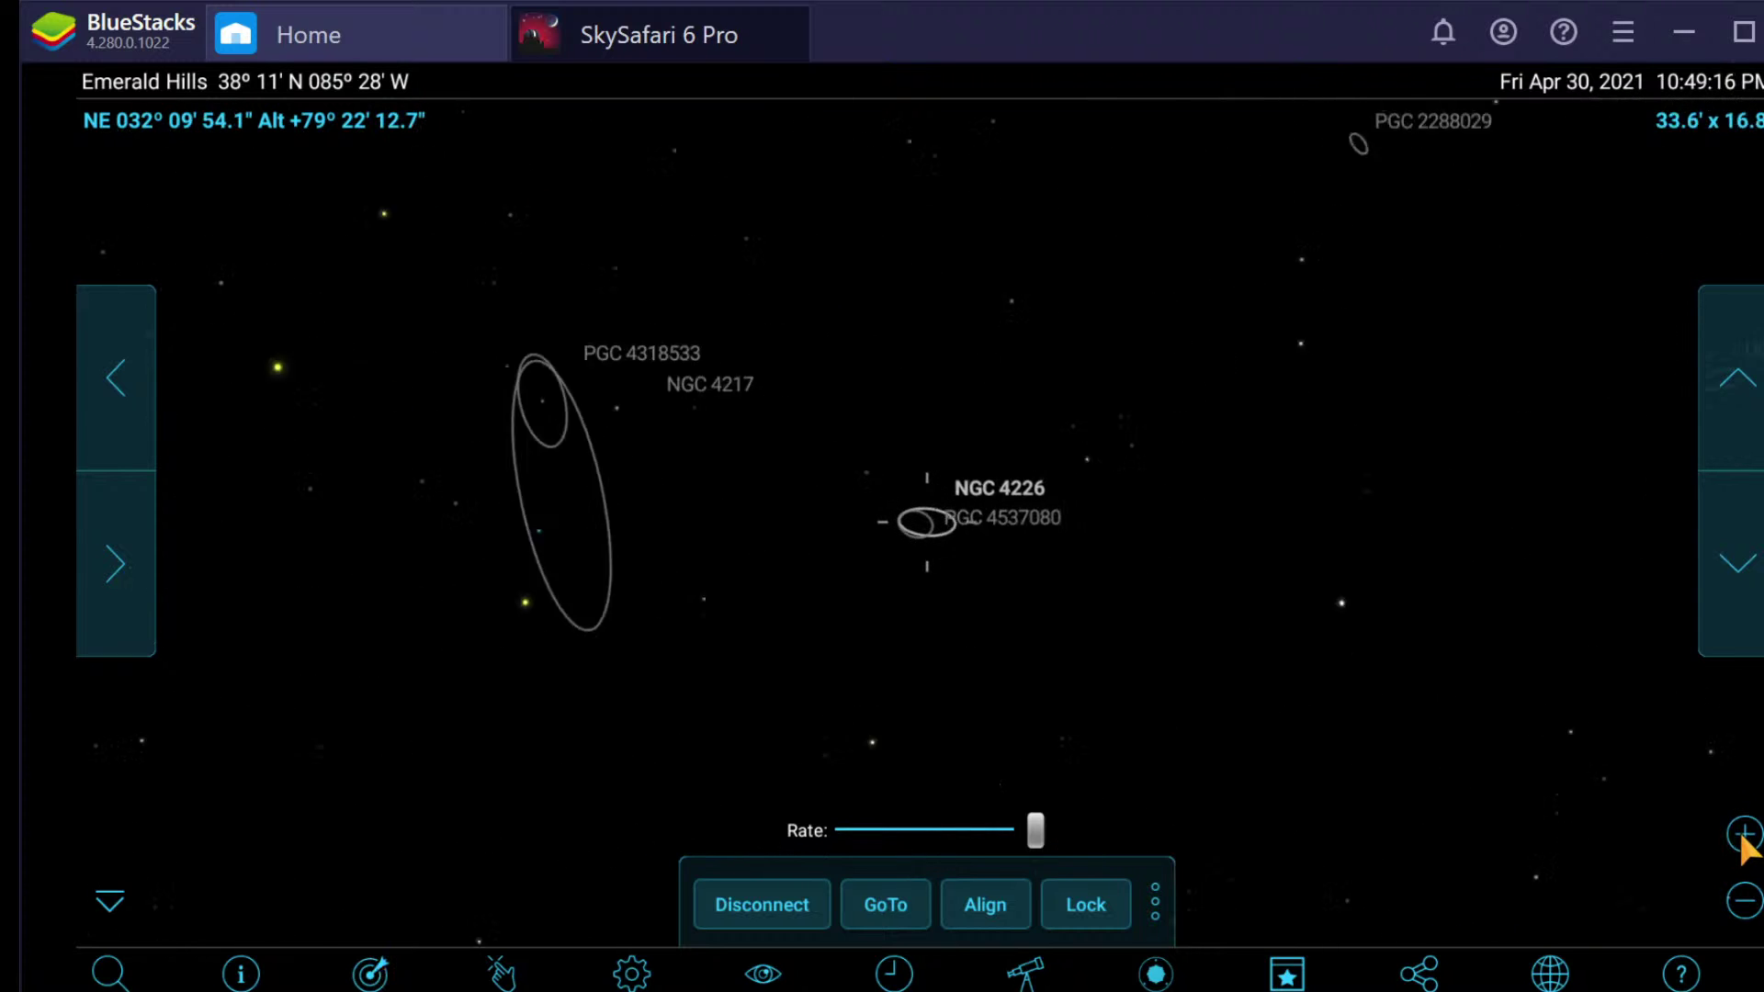
left_click(1742, 837)
left_click(1742, 836)
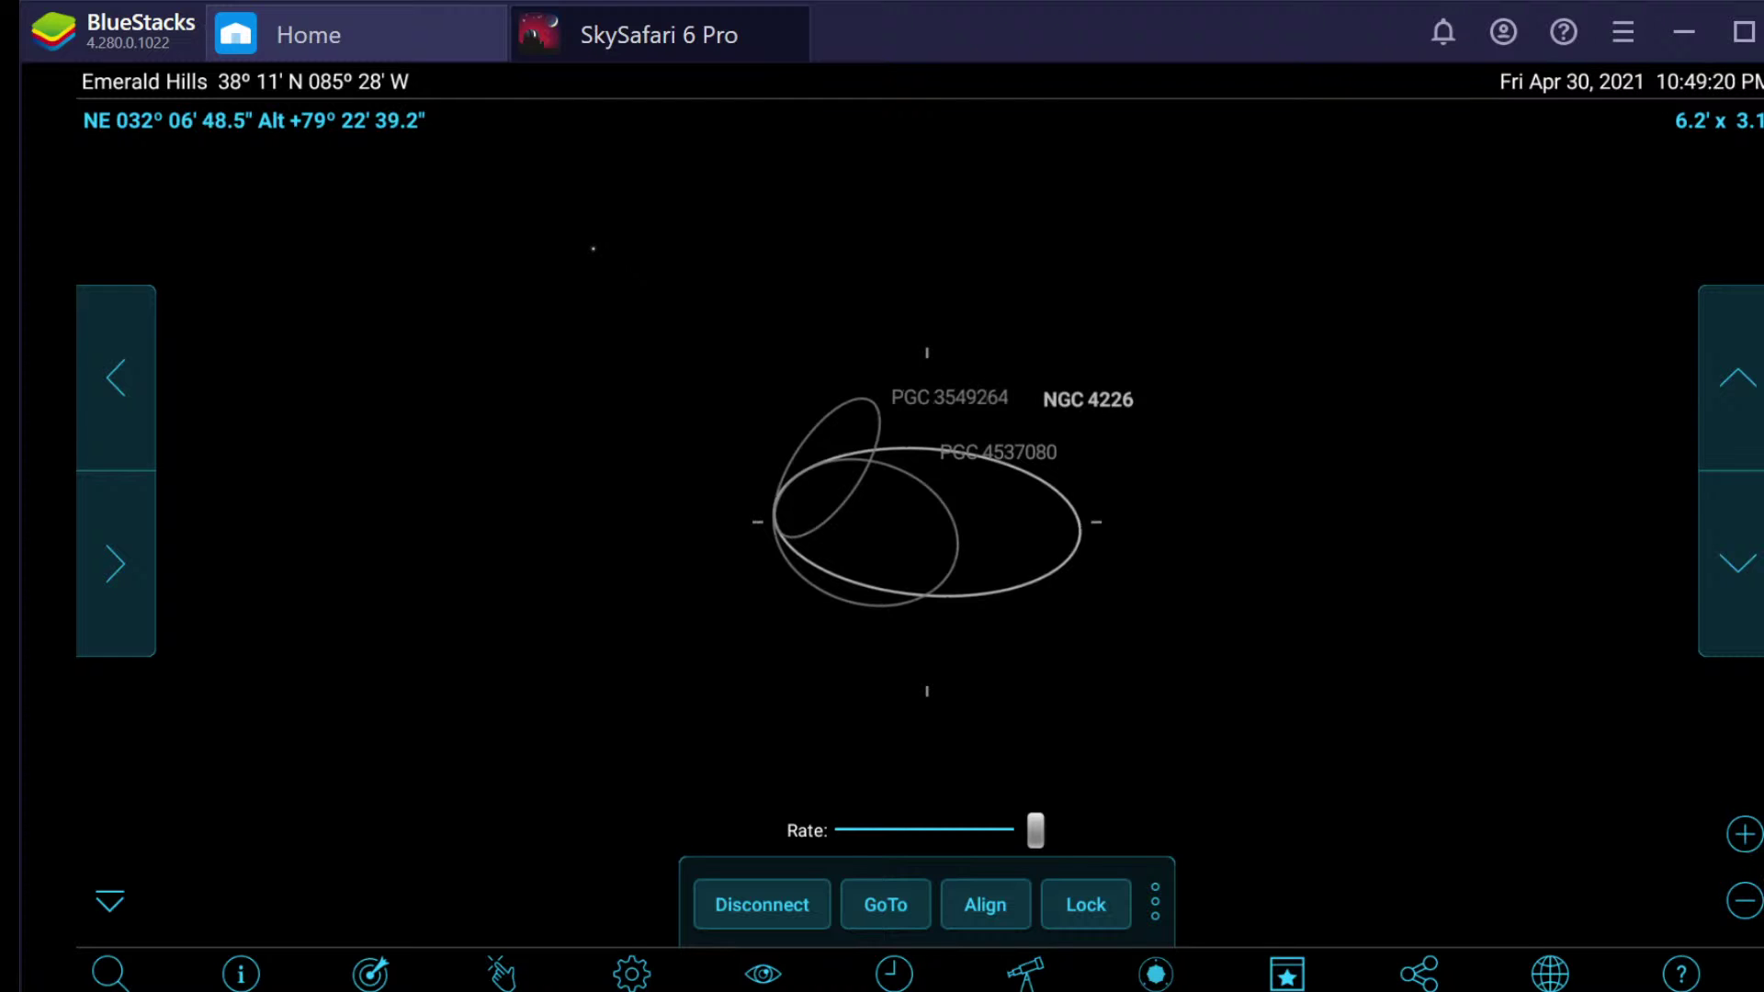
Step: Widen the chart to about 7.3° to see the surroundings up to M 106, and select NGC 4217
left_click(1744, 900)
left_click(1744, 900)
left_click(1744, 901)
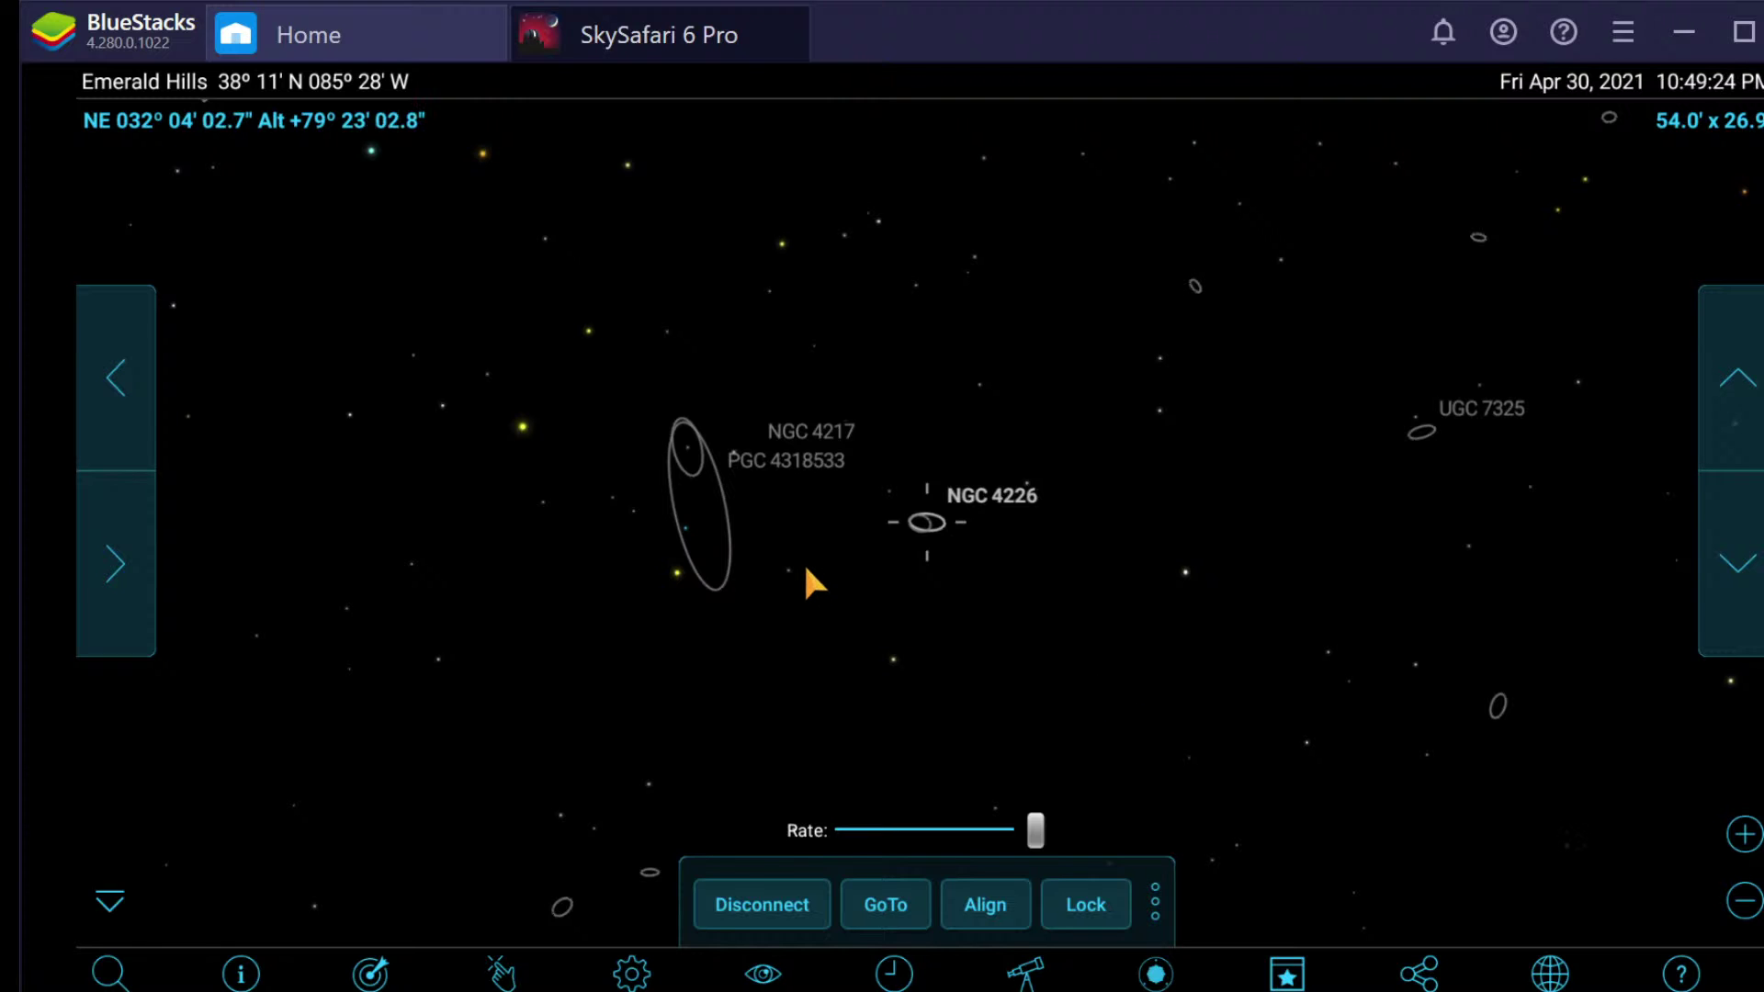
left_click(1744, 900)
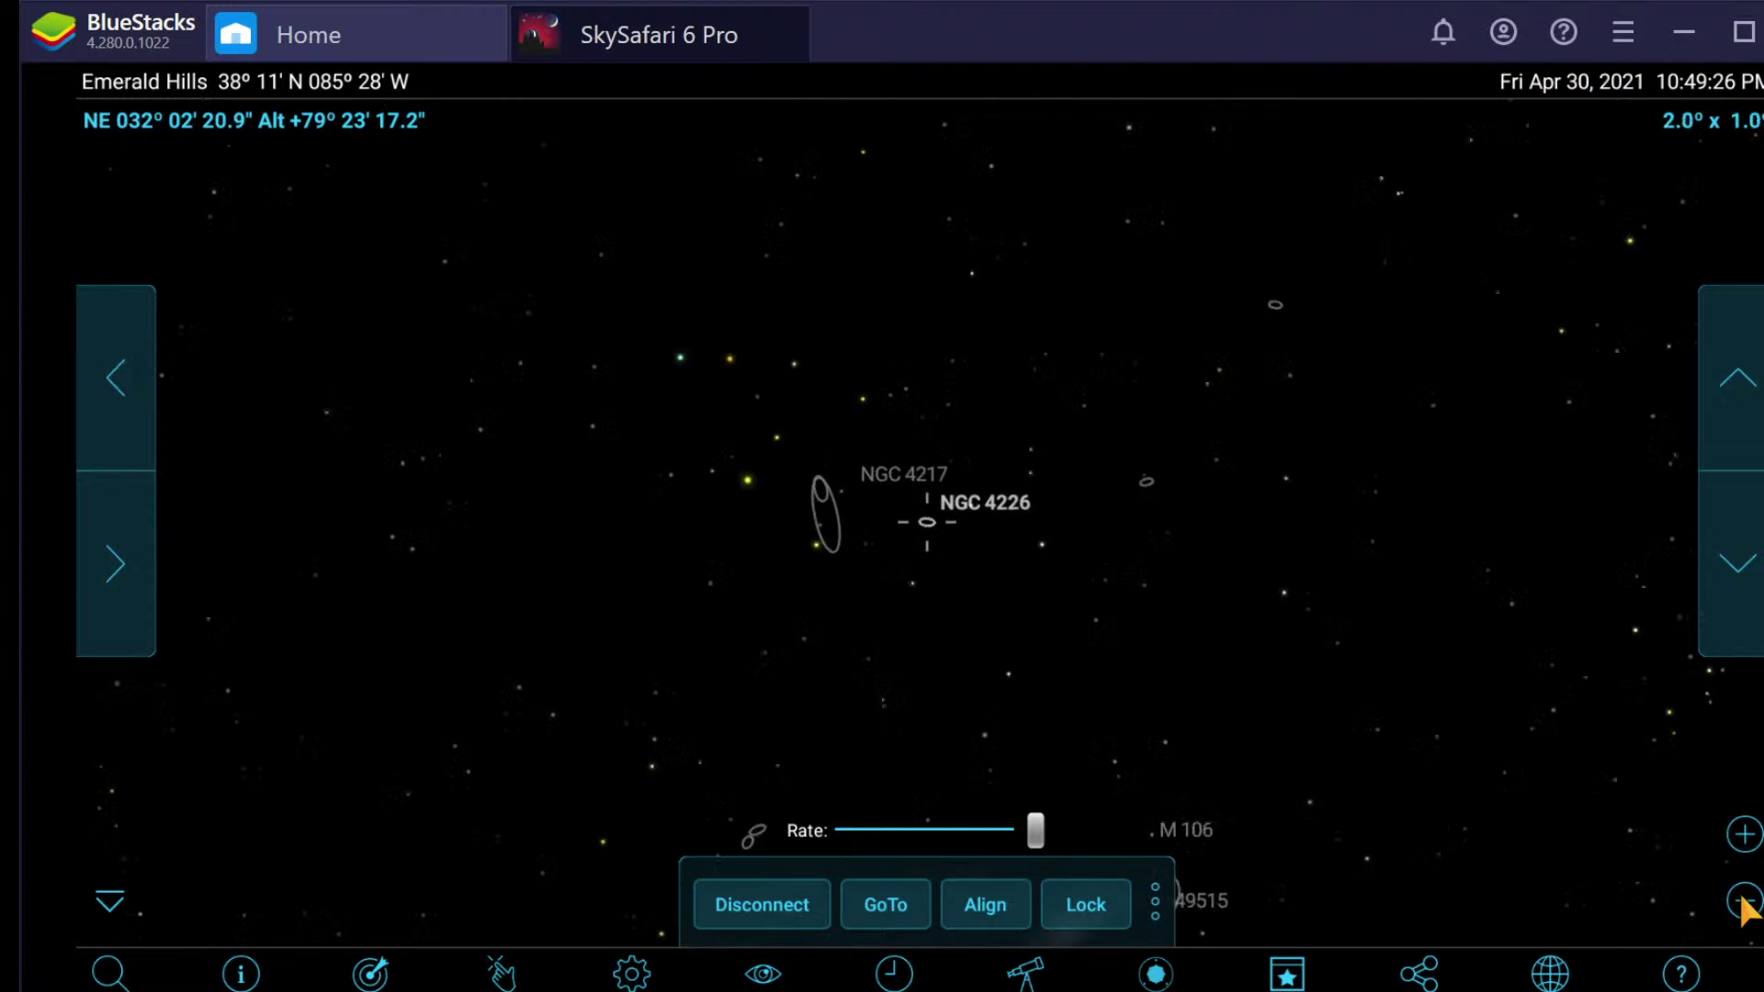
left_click(1744, 900)
left_click(1744, 900)
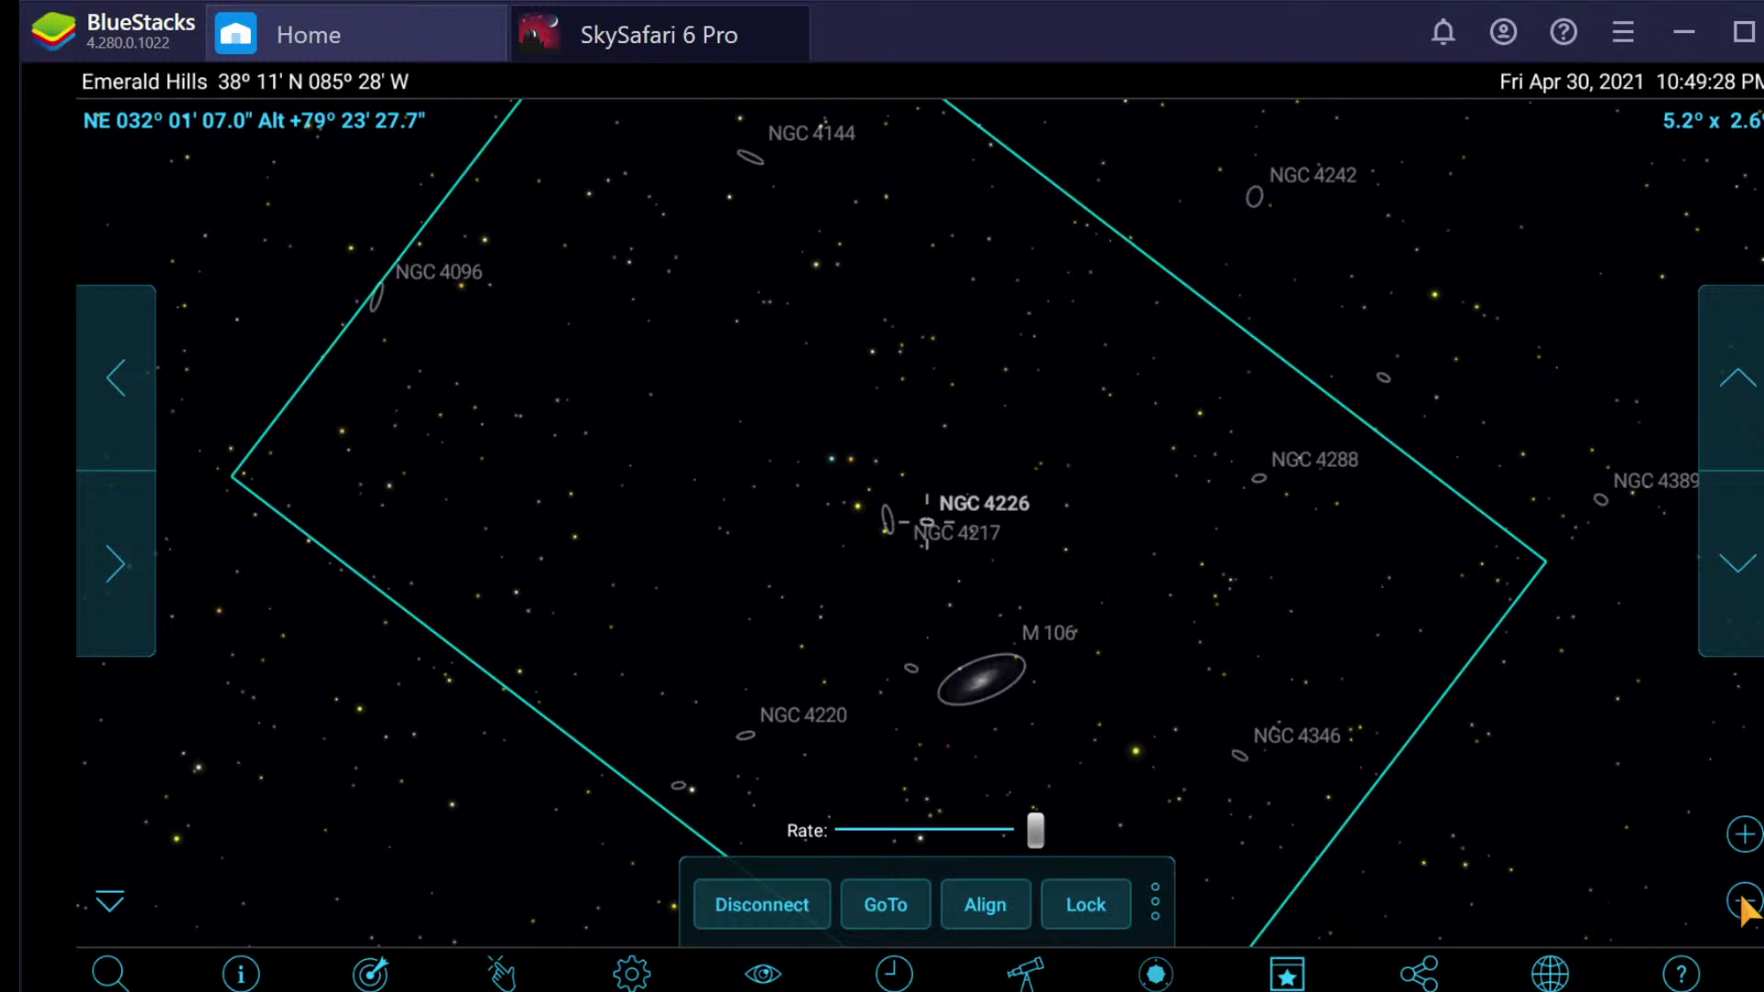
left_click(1744, 900)
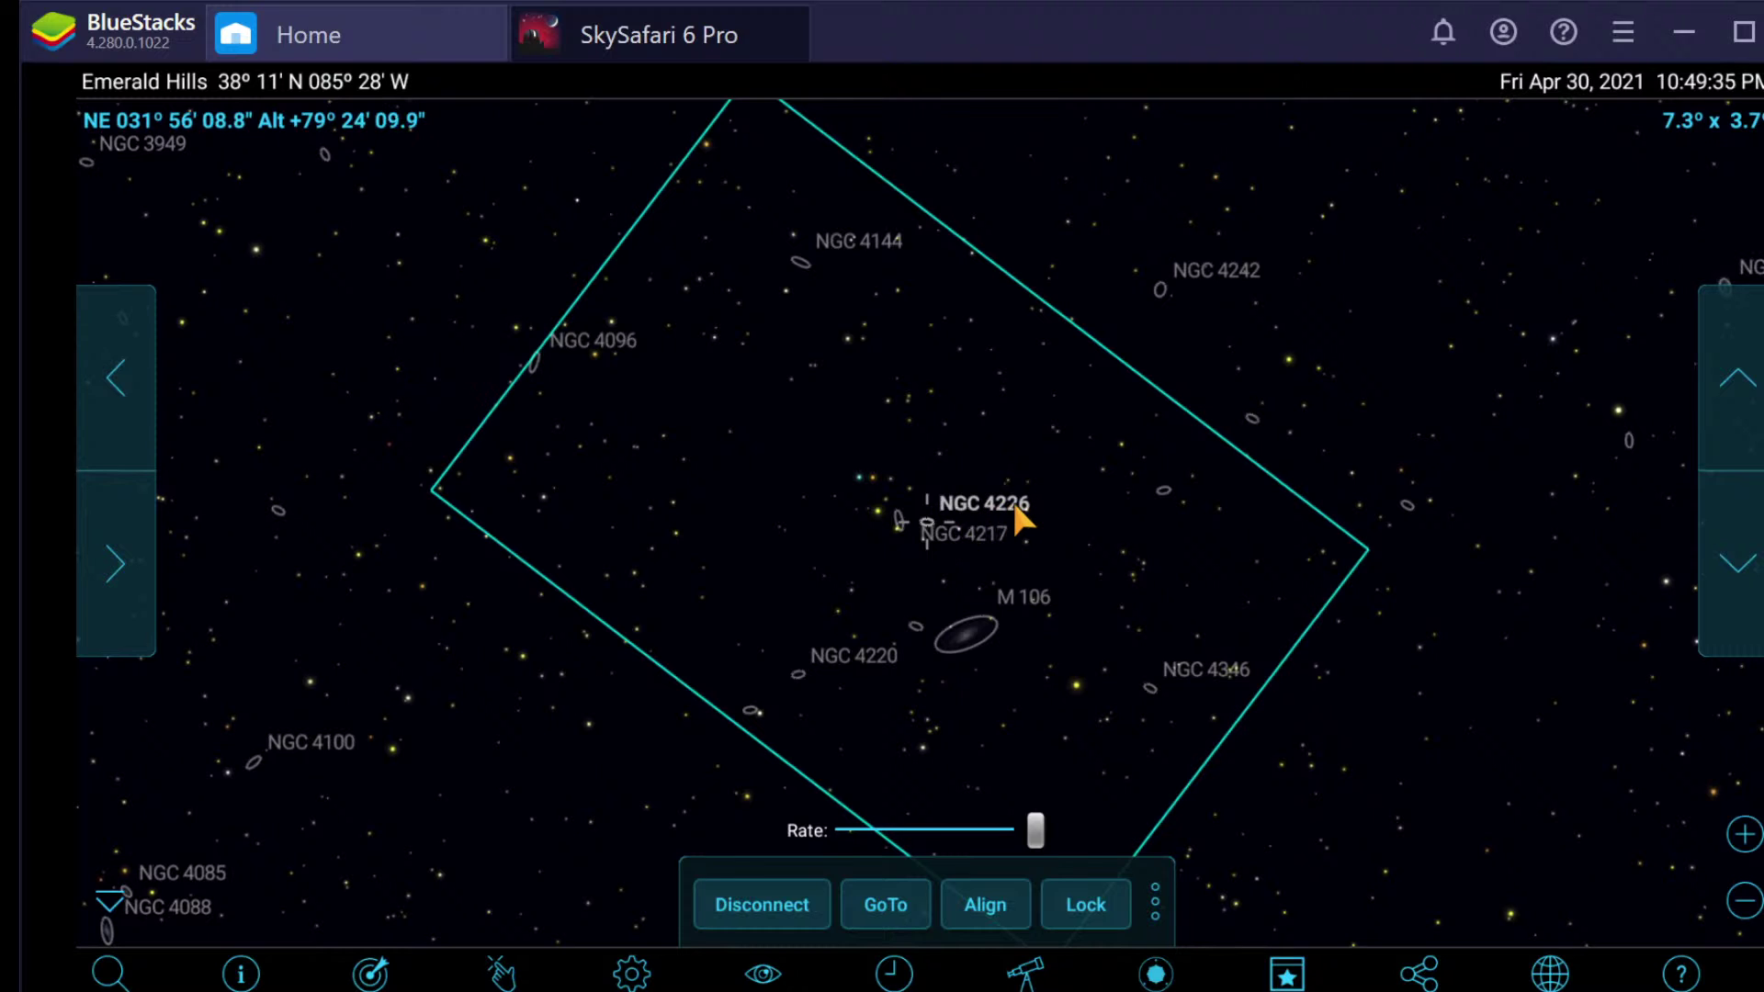
left_click(965, 530)
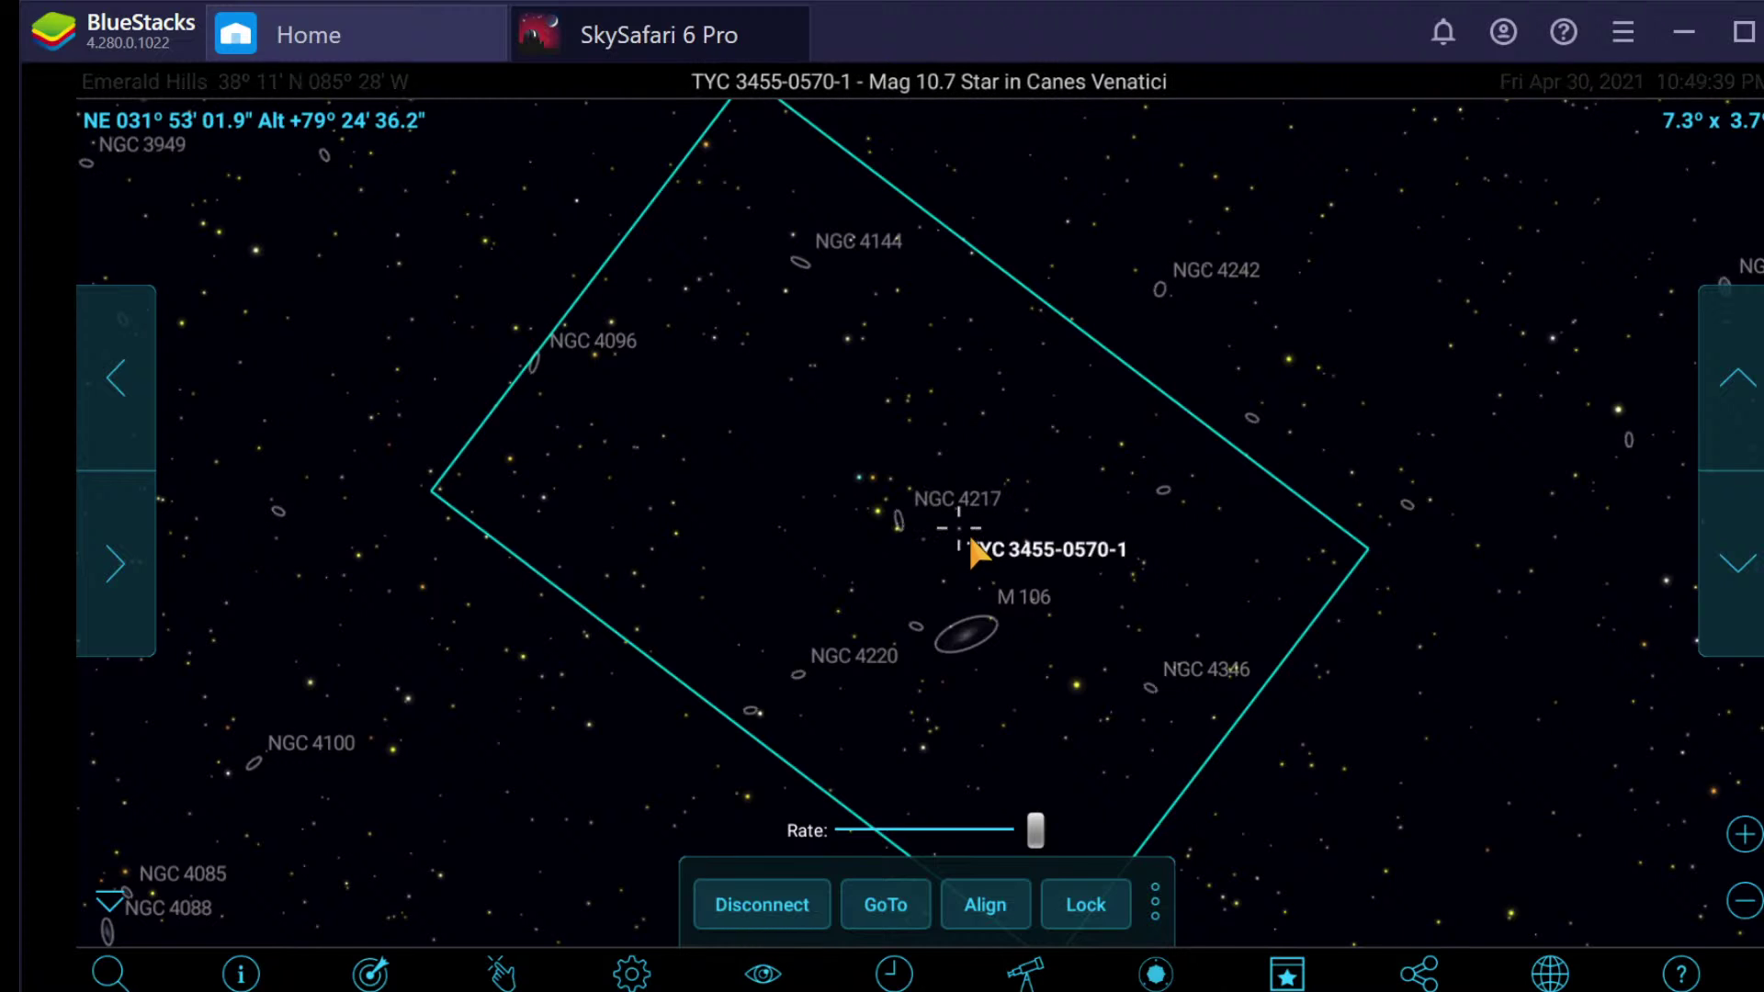
left_click(898, 519)
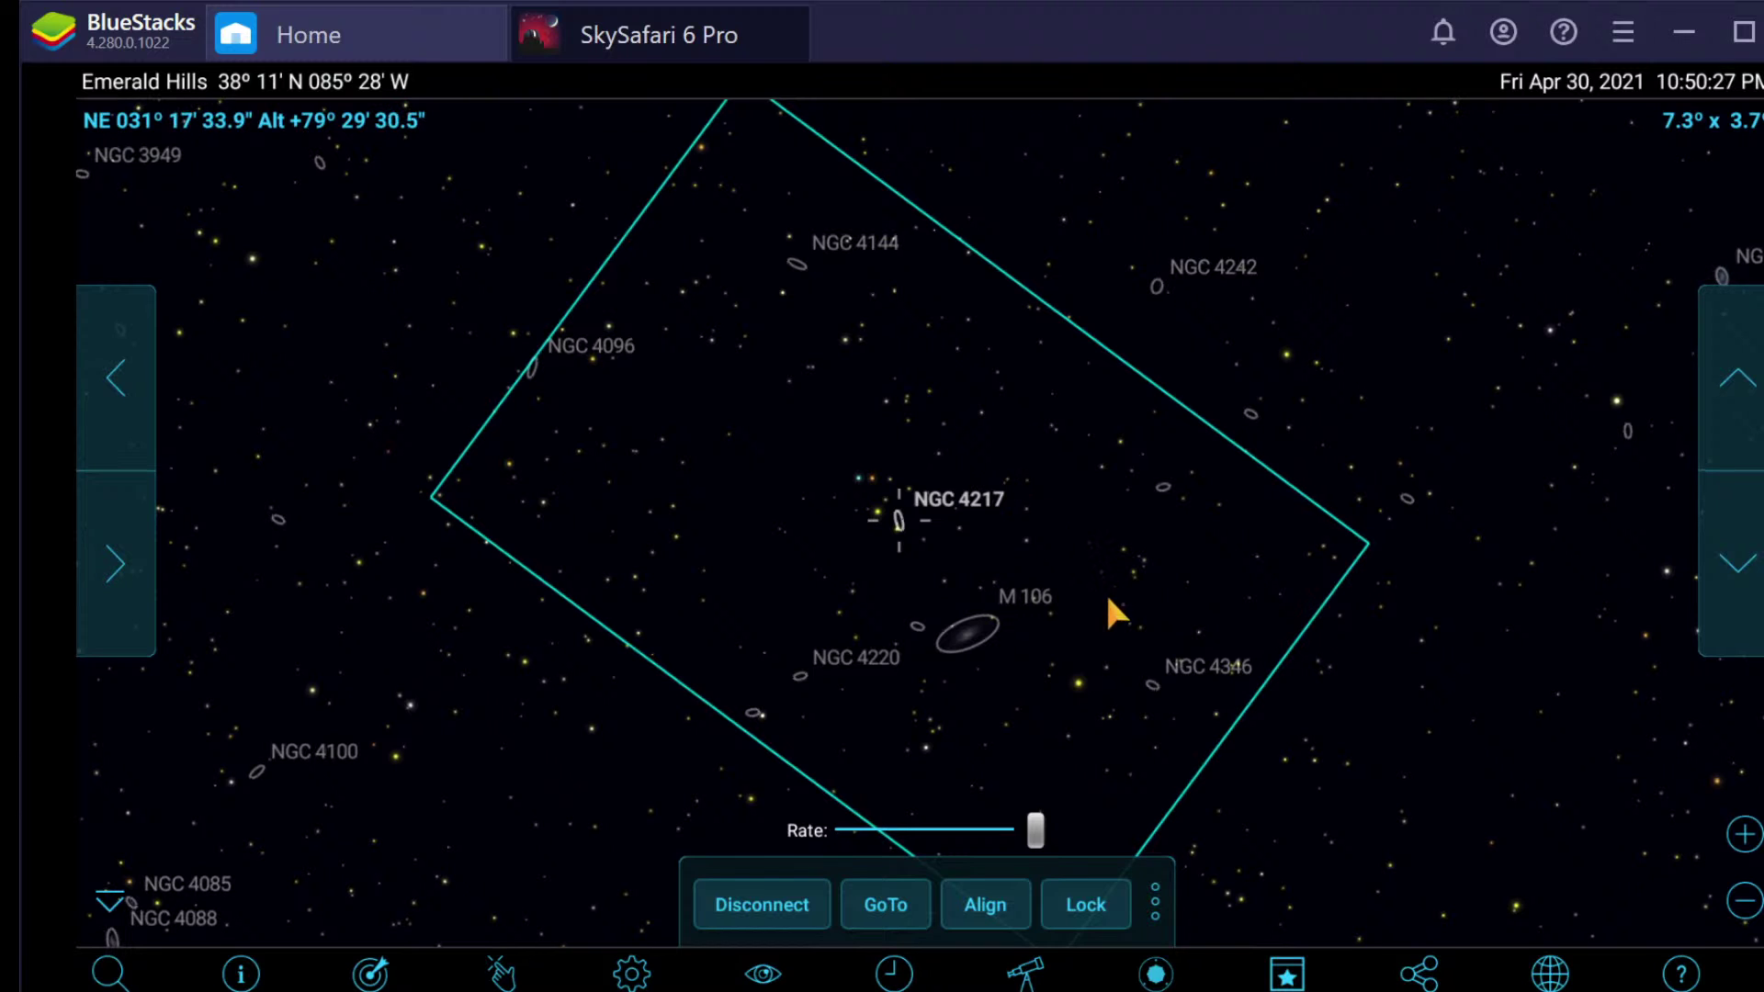
Step: Select Messier 106, centre the chart on it, and enlarge the field to about 25.6' wide to examine the galaxy
left_click(963, 632)
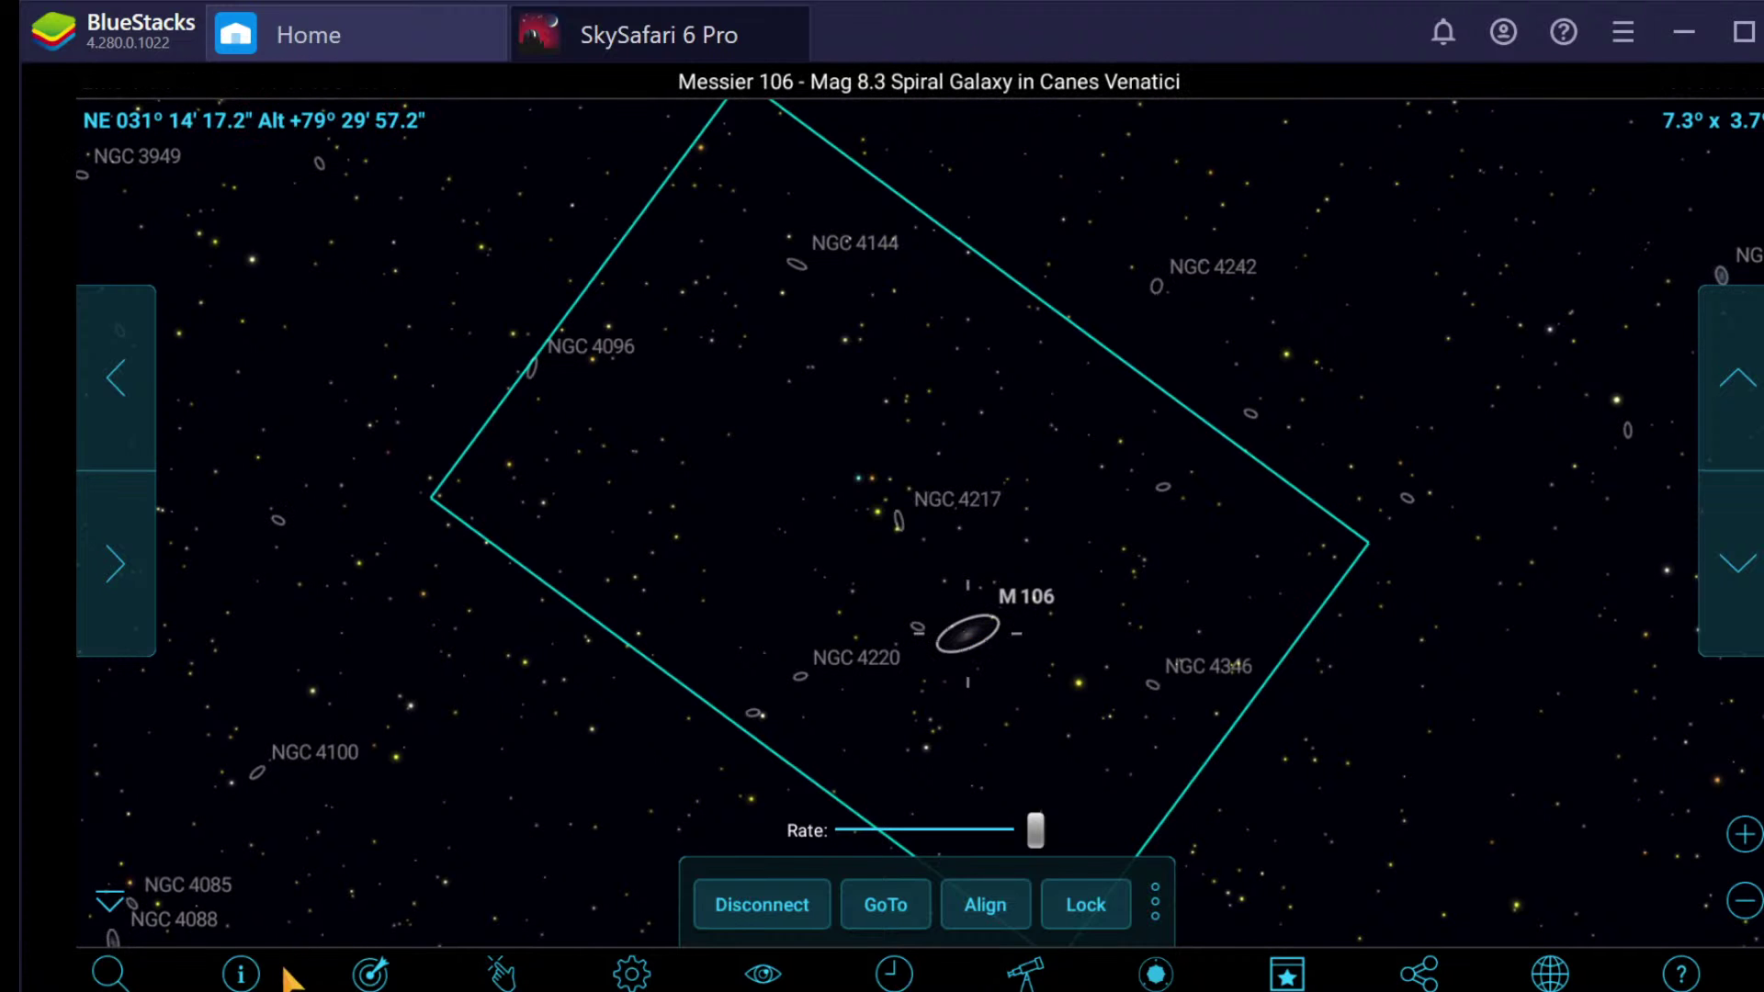
left_click(370, 972)
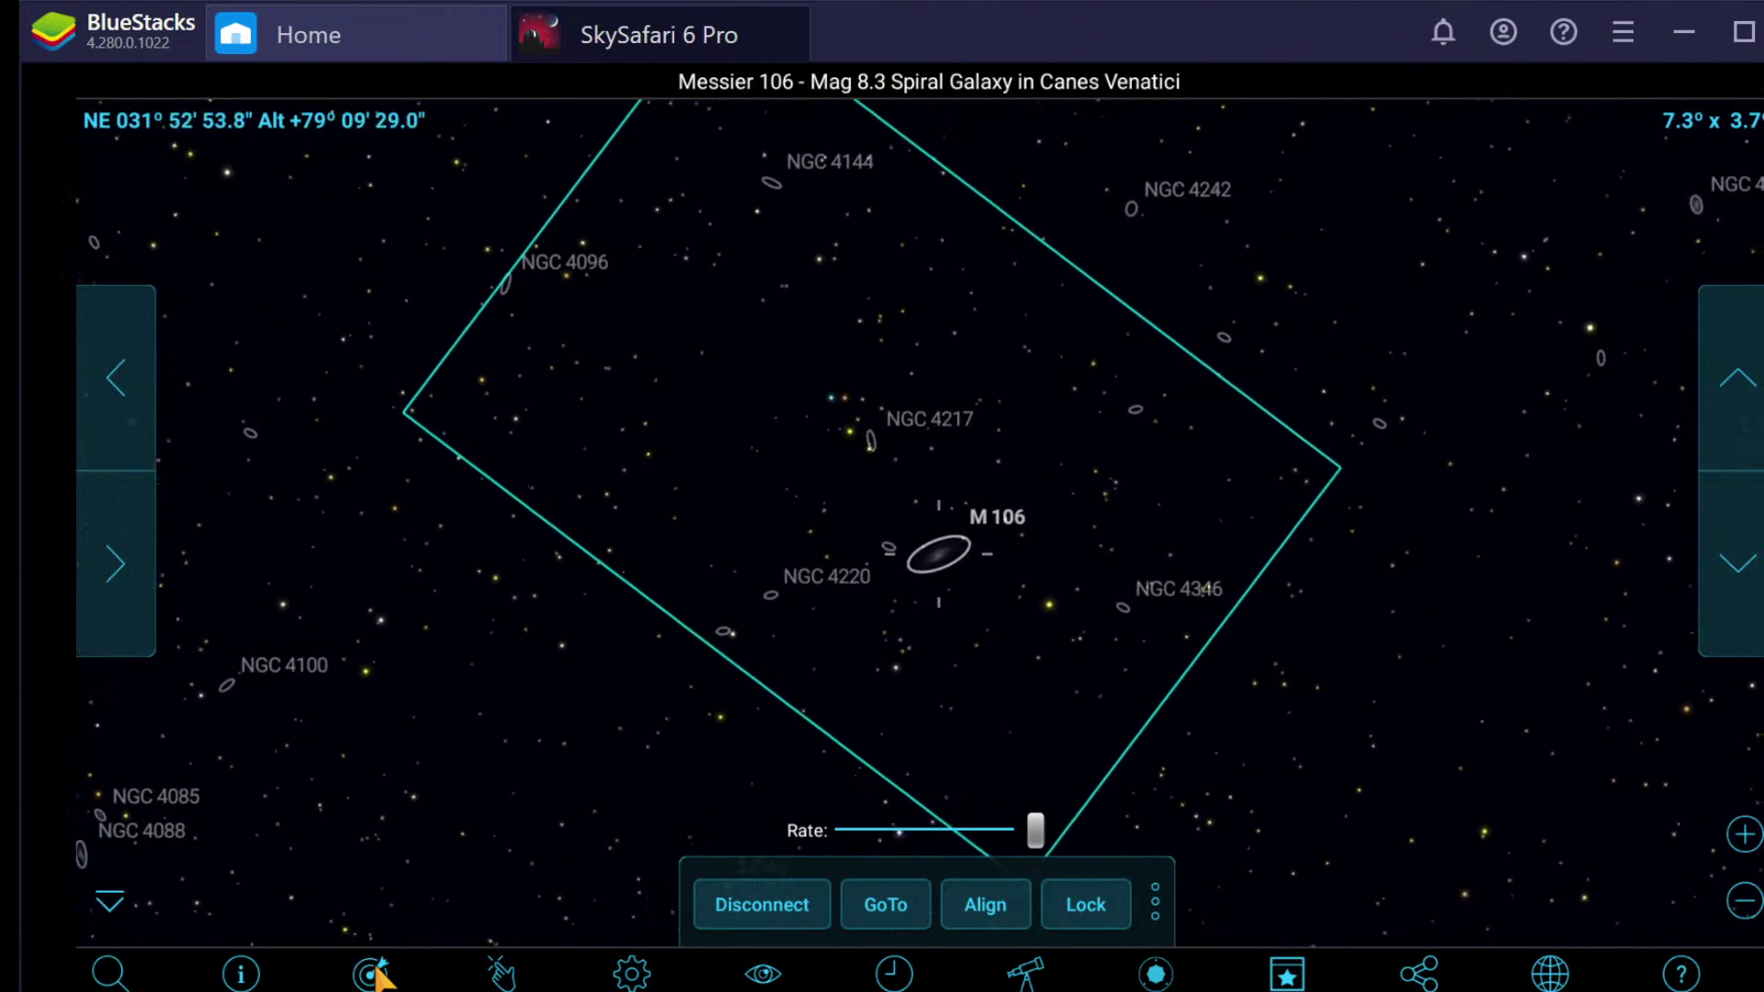
left_click(1744, 834)
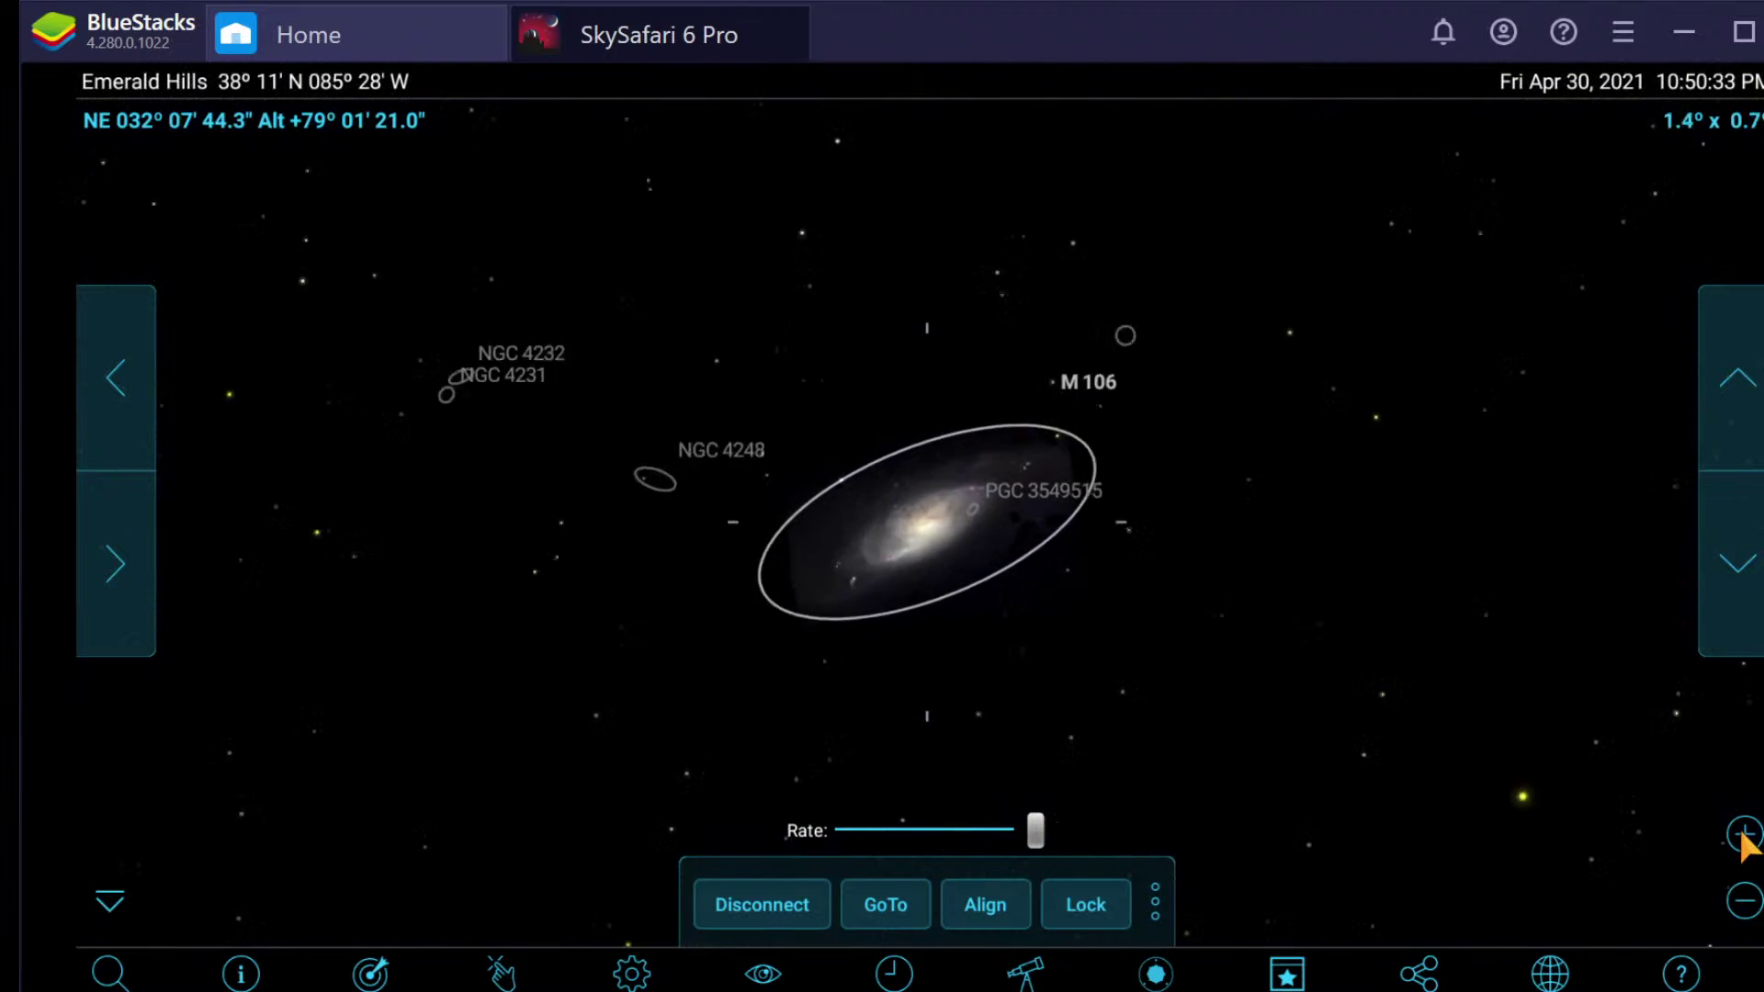
left_click(1744, 834)
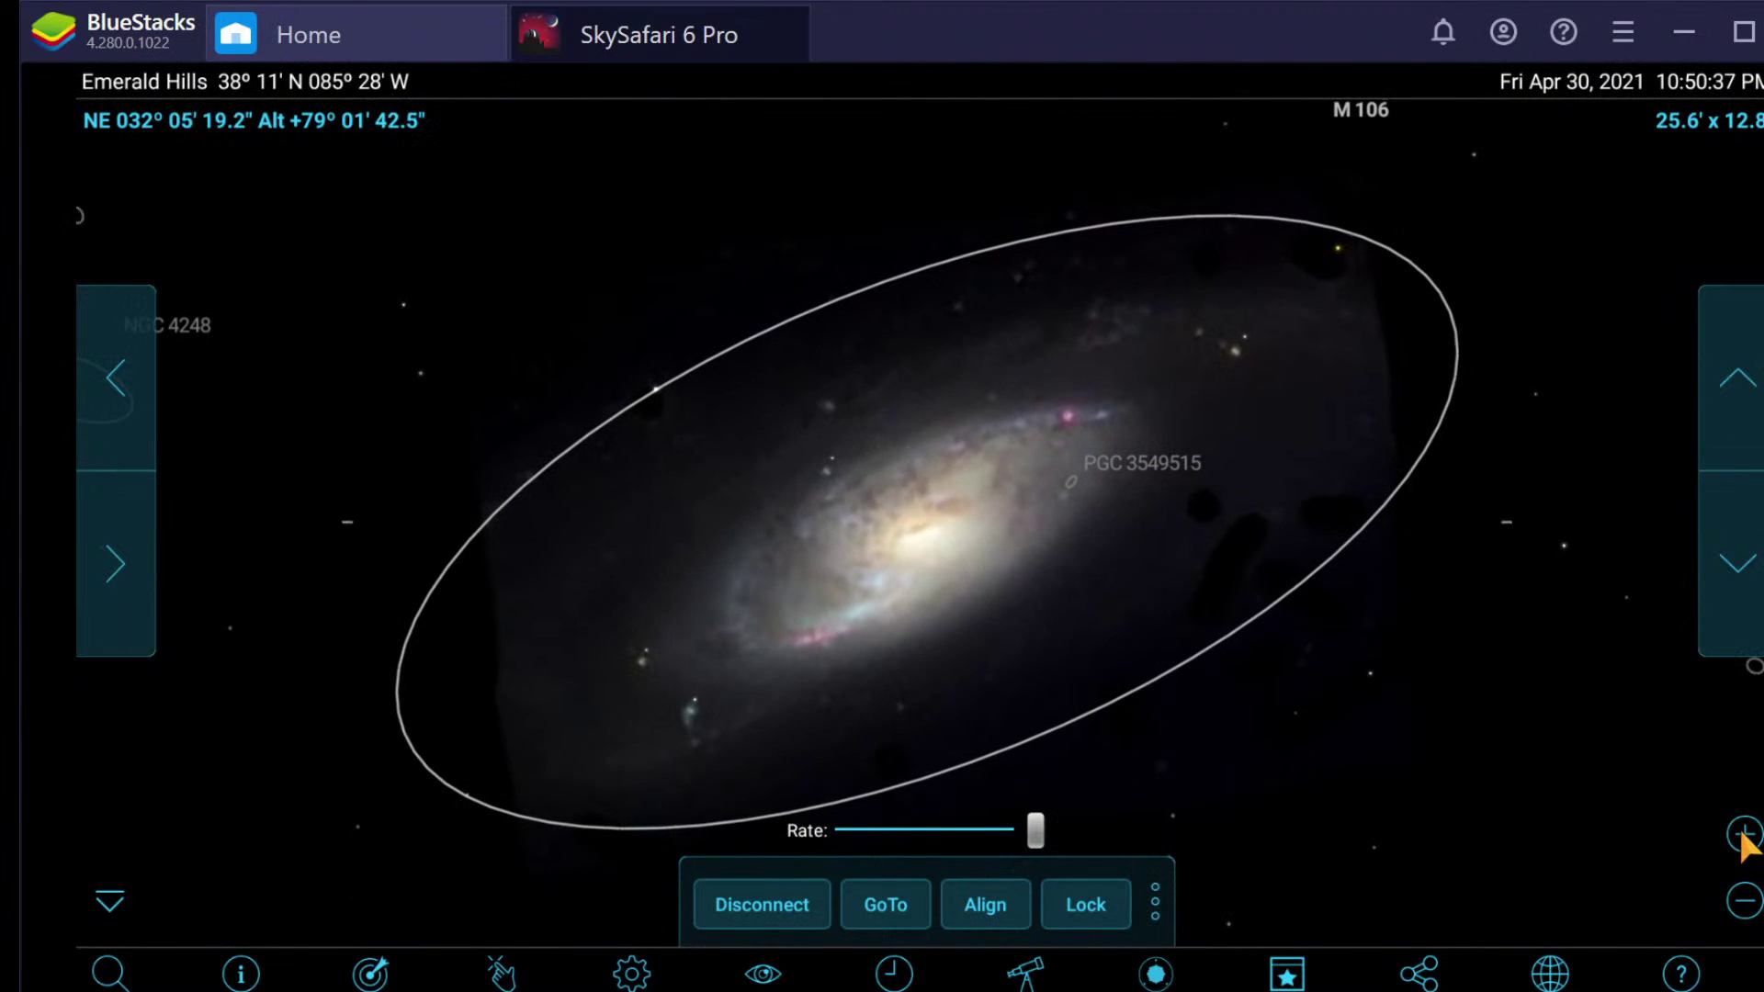
Step: Widen the chart to about 3.3° and centre it on NGC 4217
left_click(1744, 901)
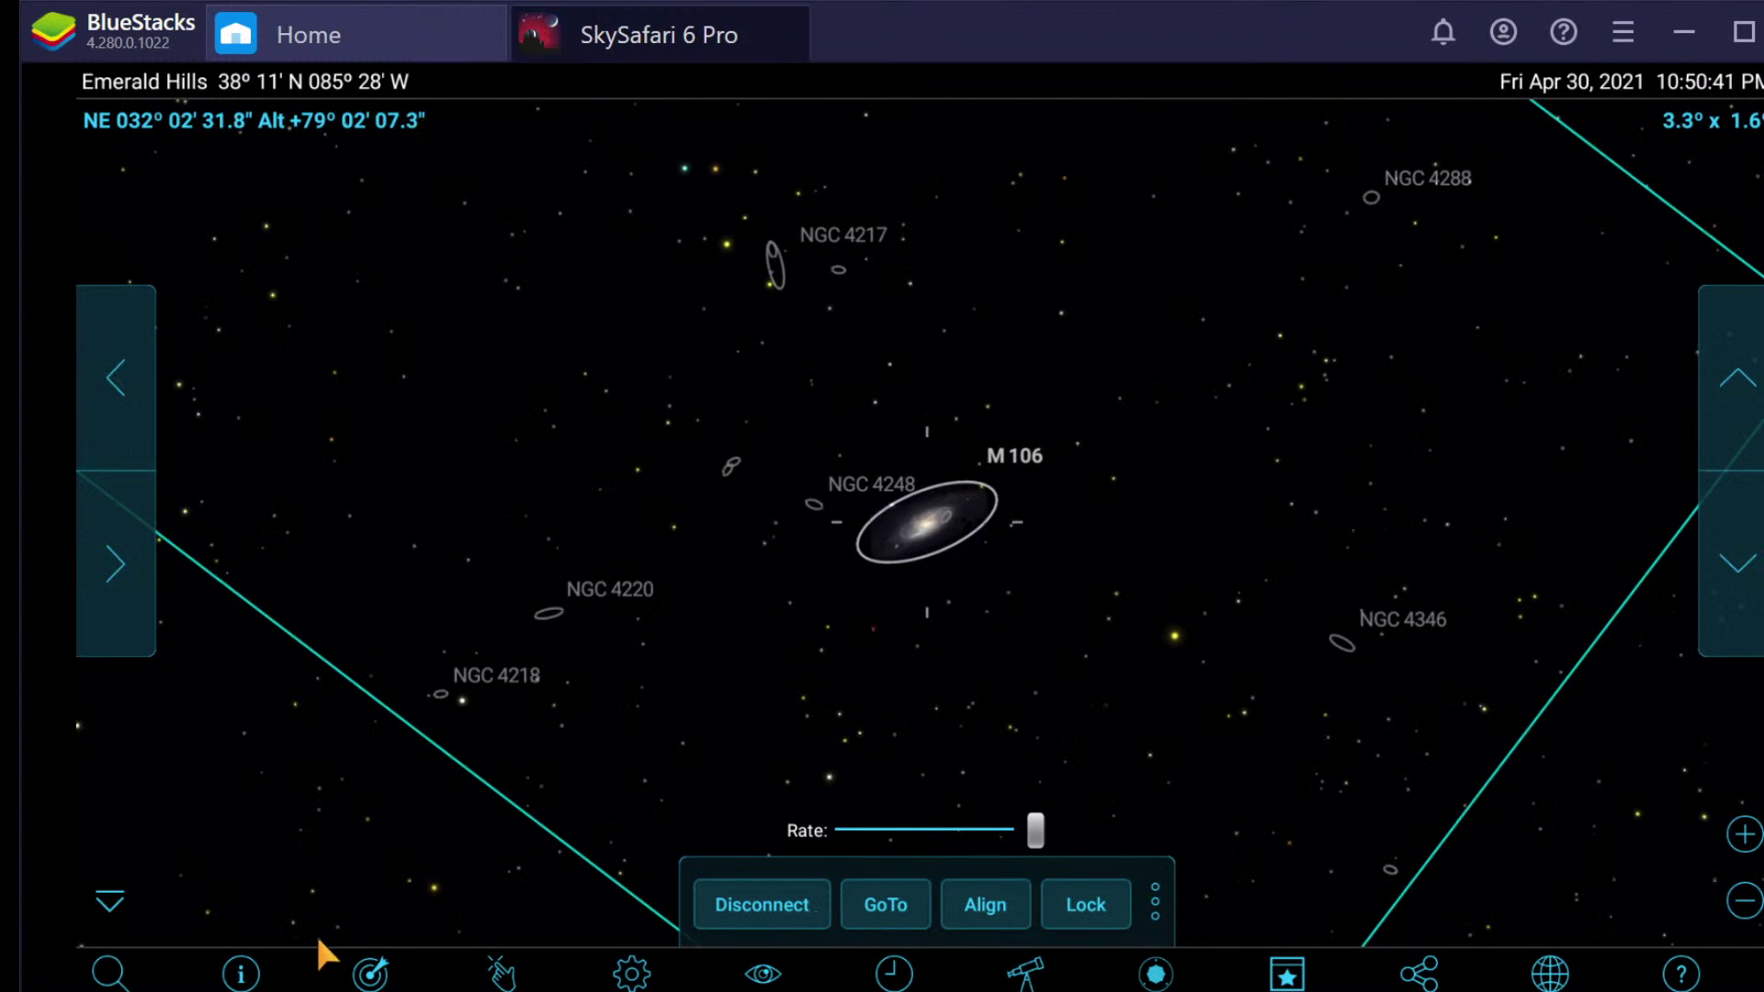
left_click(777, 263)
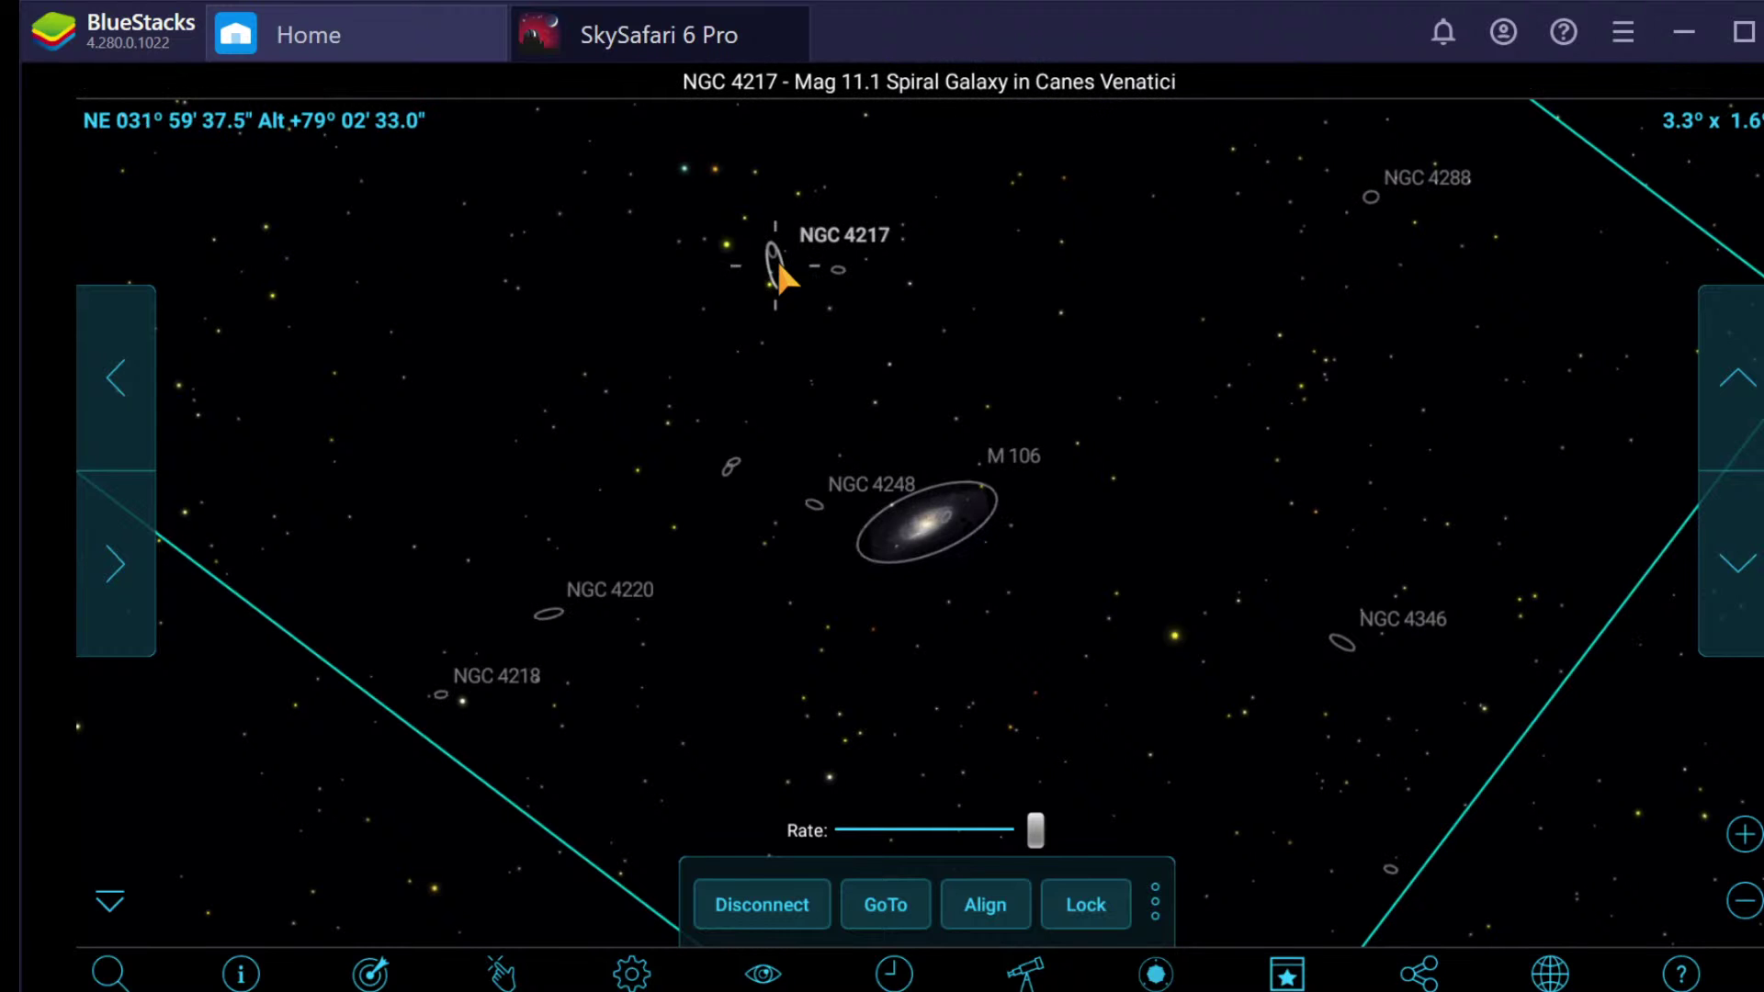
left_click(368, 972)
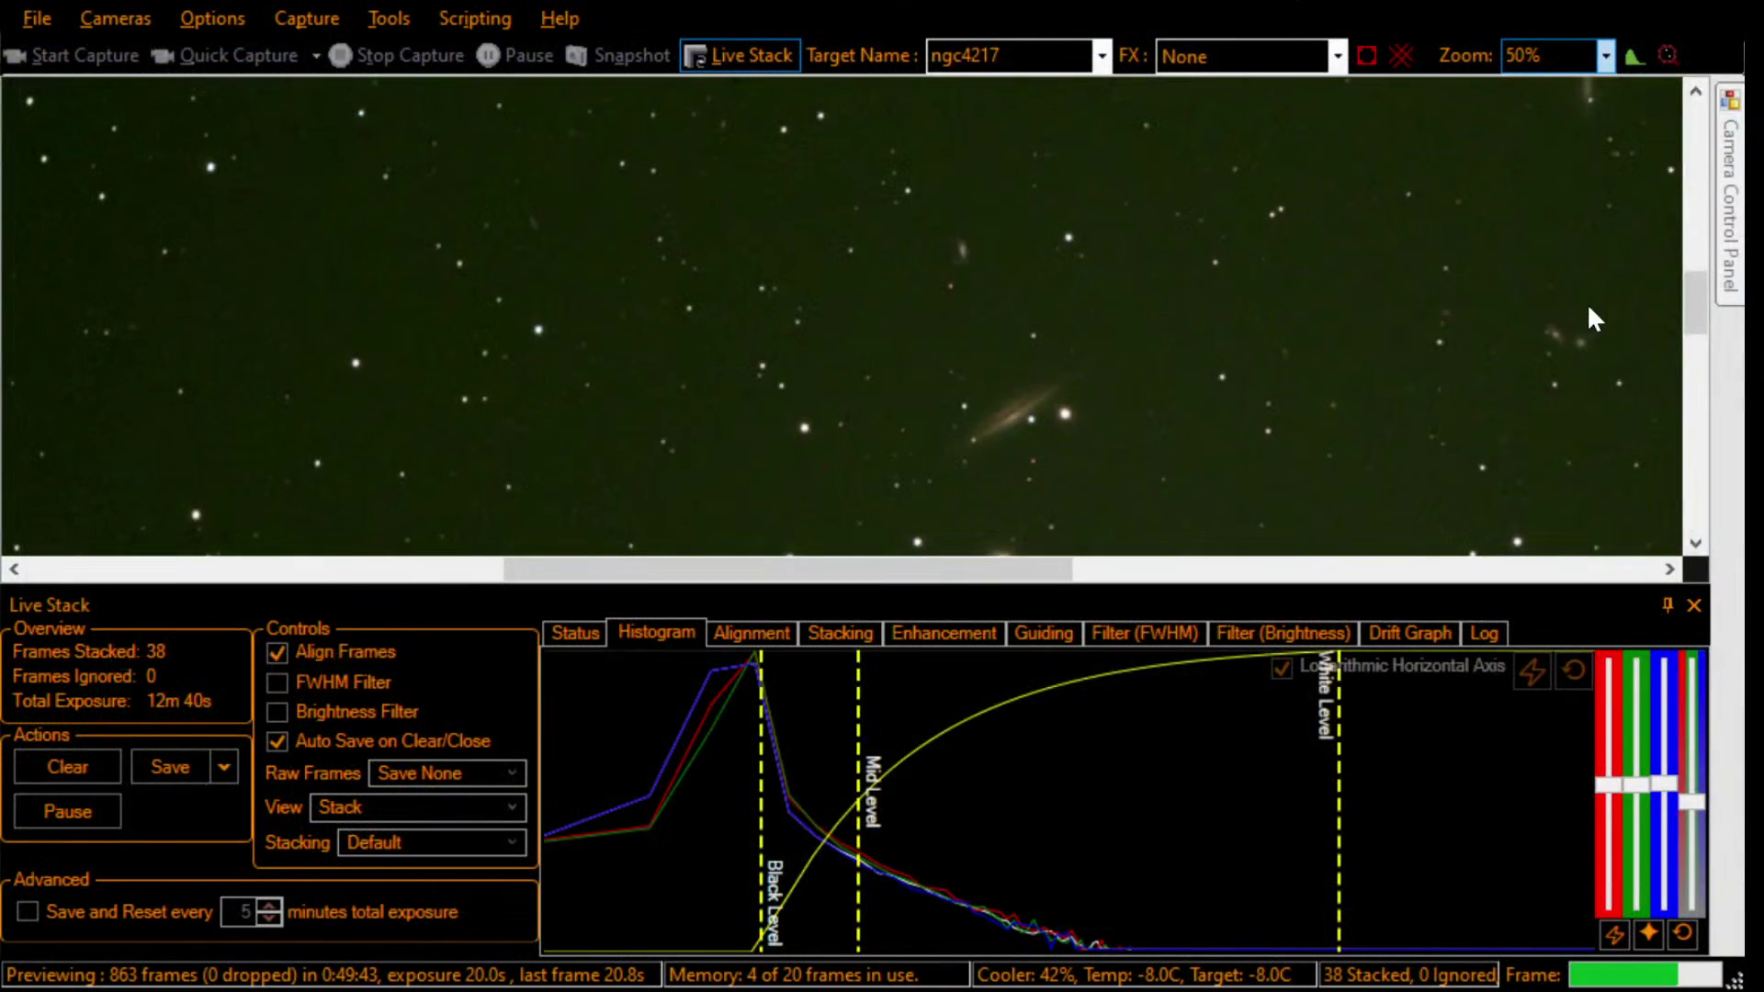
Step: Switch to SharpCap, fit the whole stacked image with Auto zoom, and raise the histogram's mid level slightly to darken the background
left_click(1604, 57)
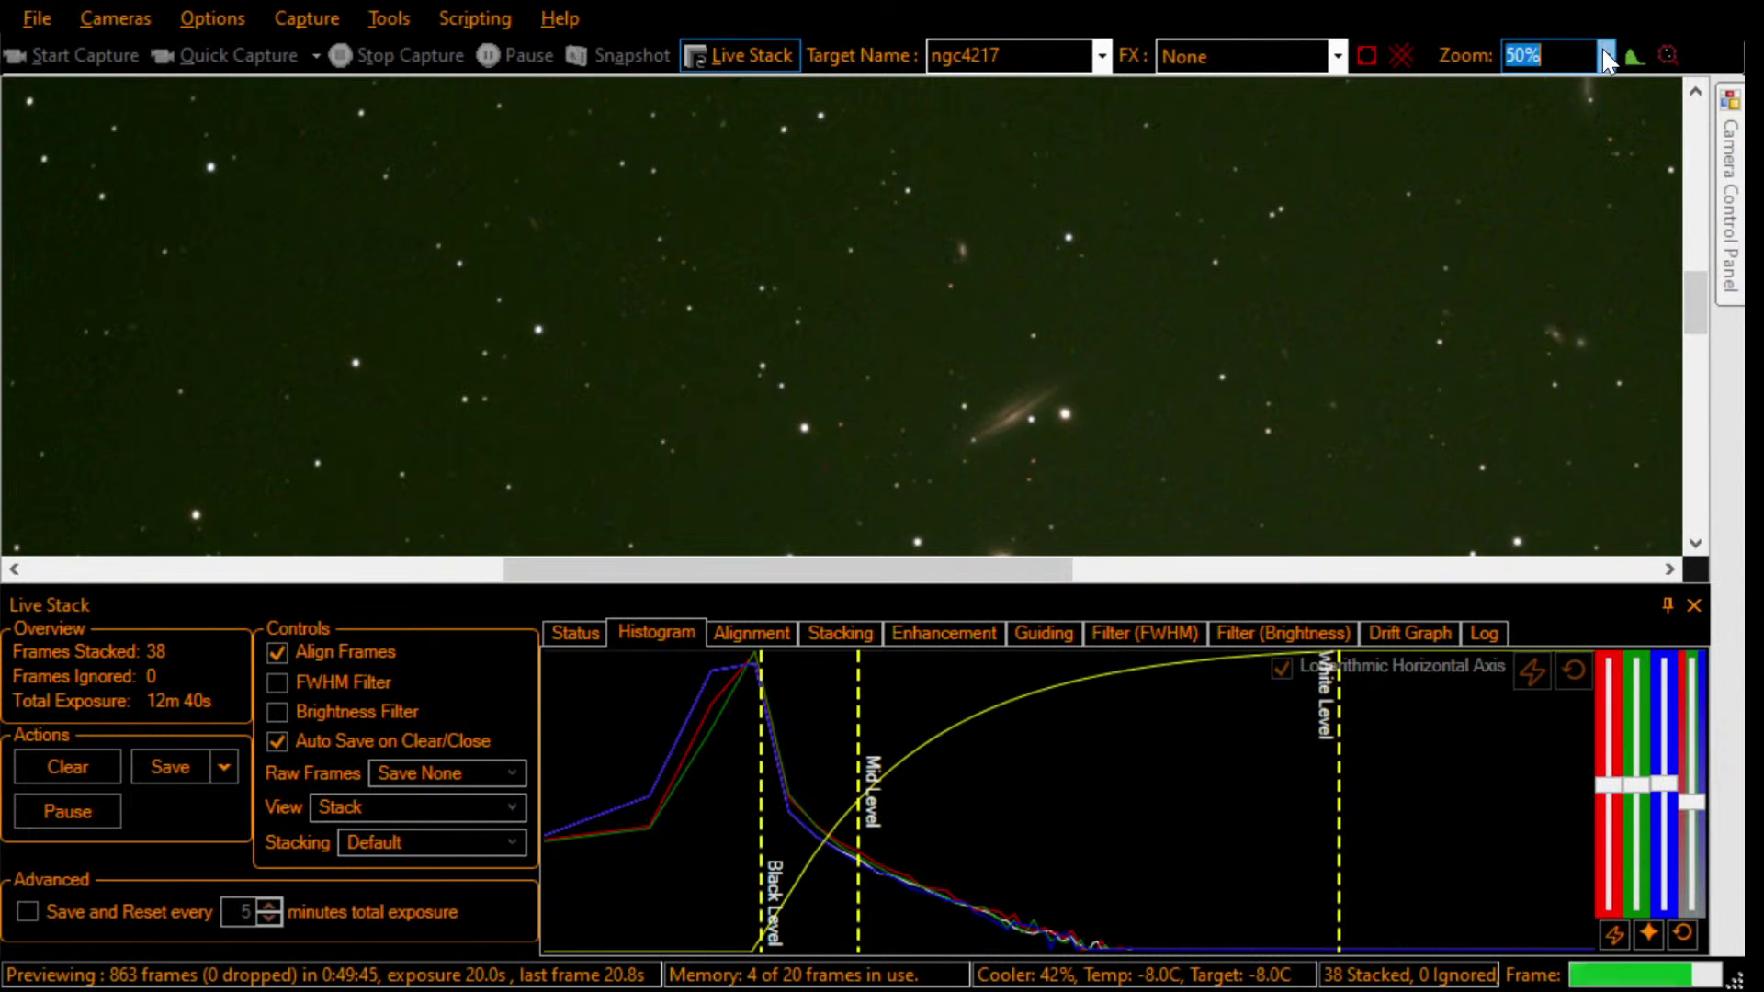
left_click(1580, 87)
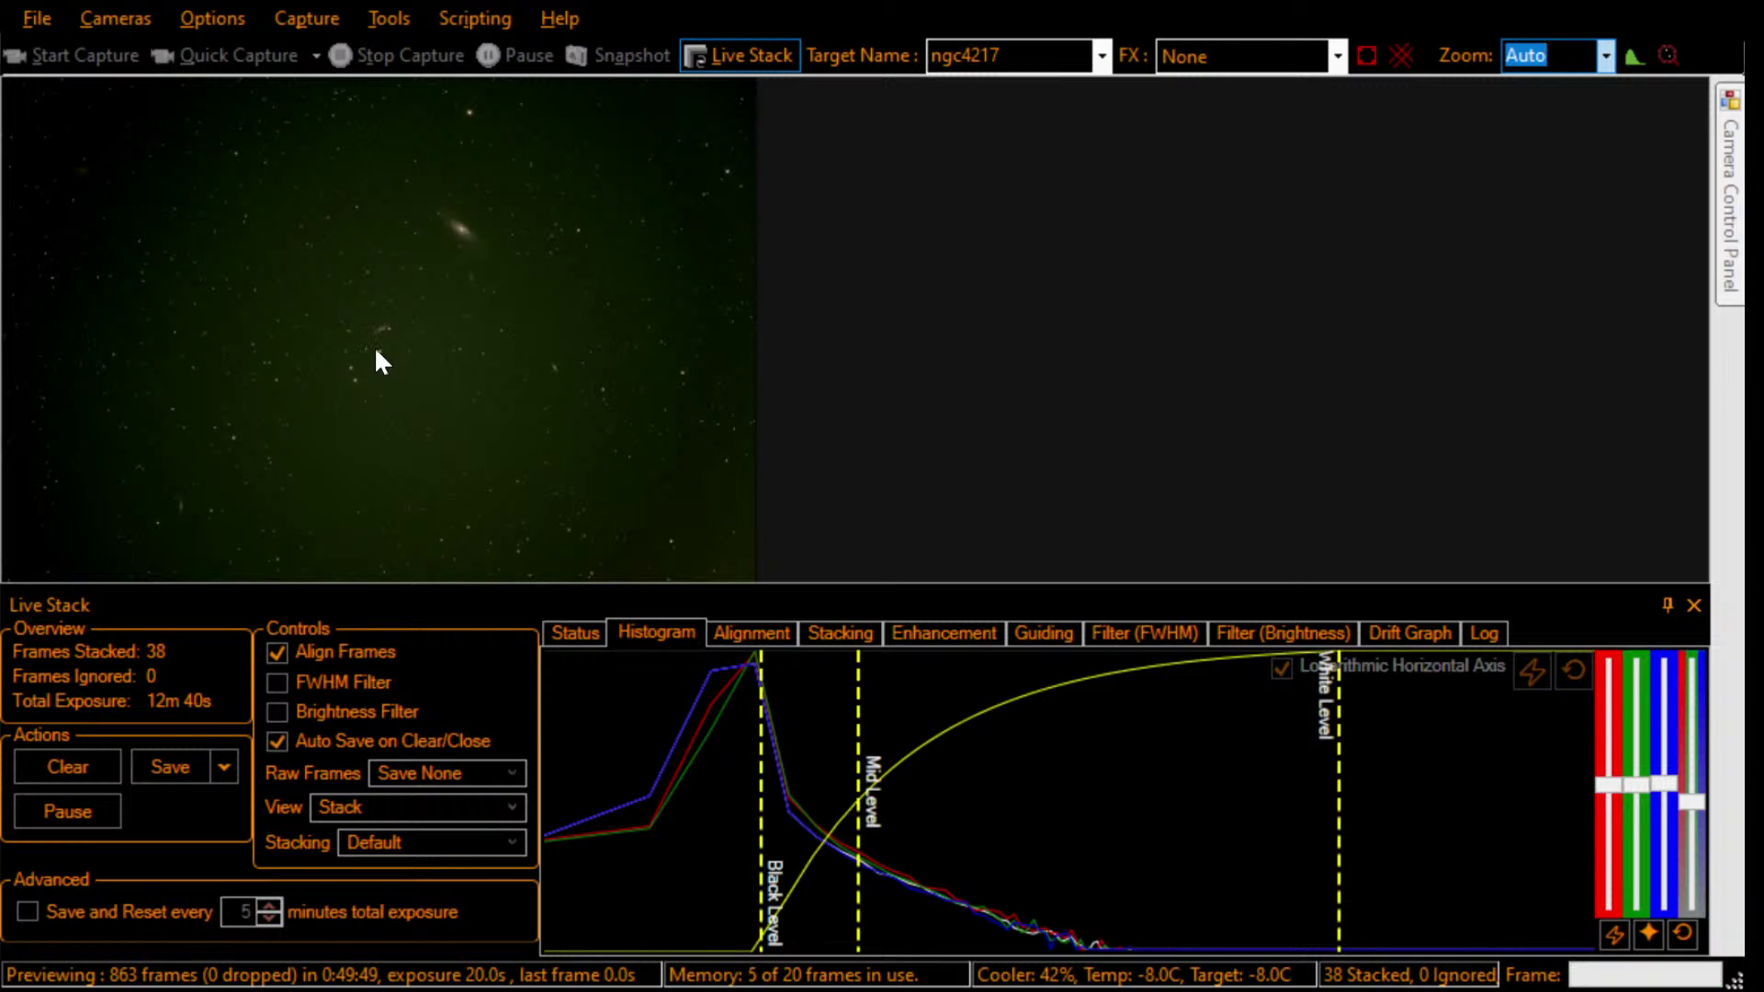
left_click(856, 698)
left_click_drag(857, 698, 889, 707)
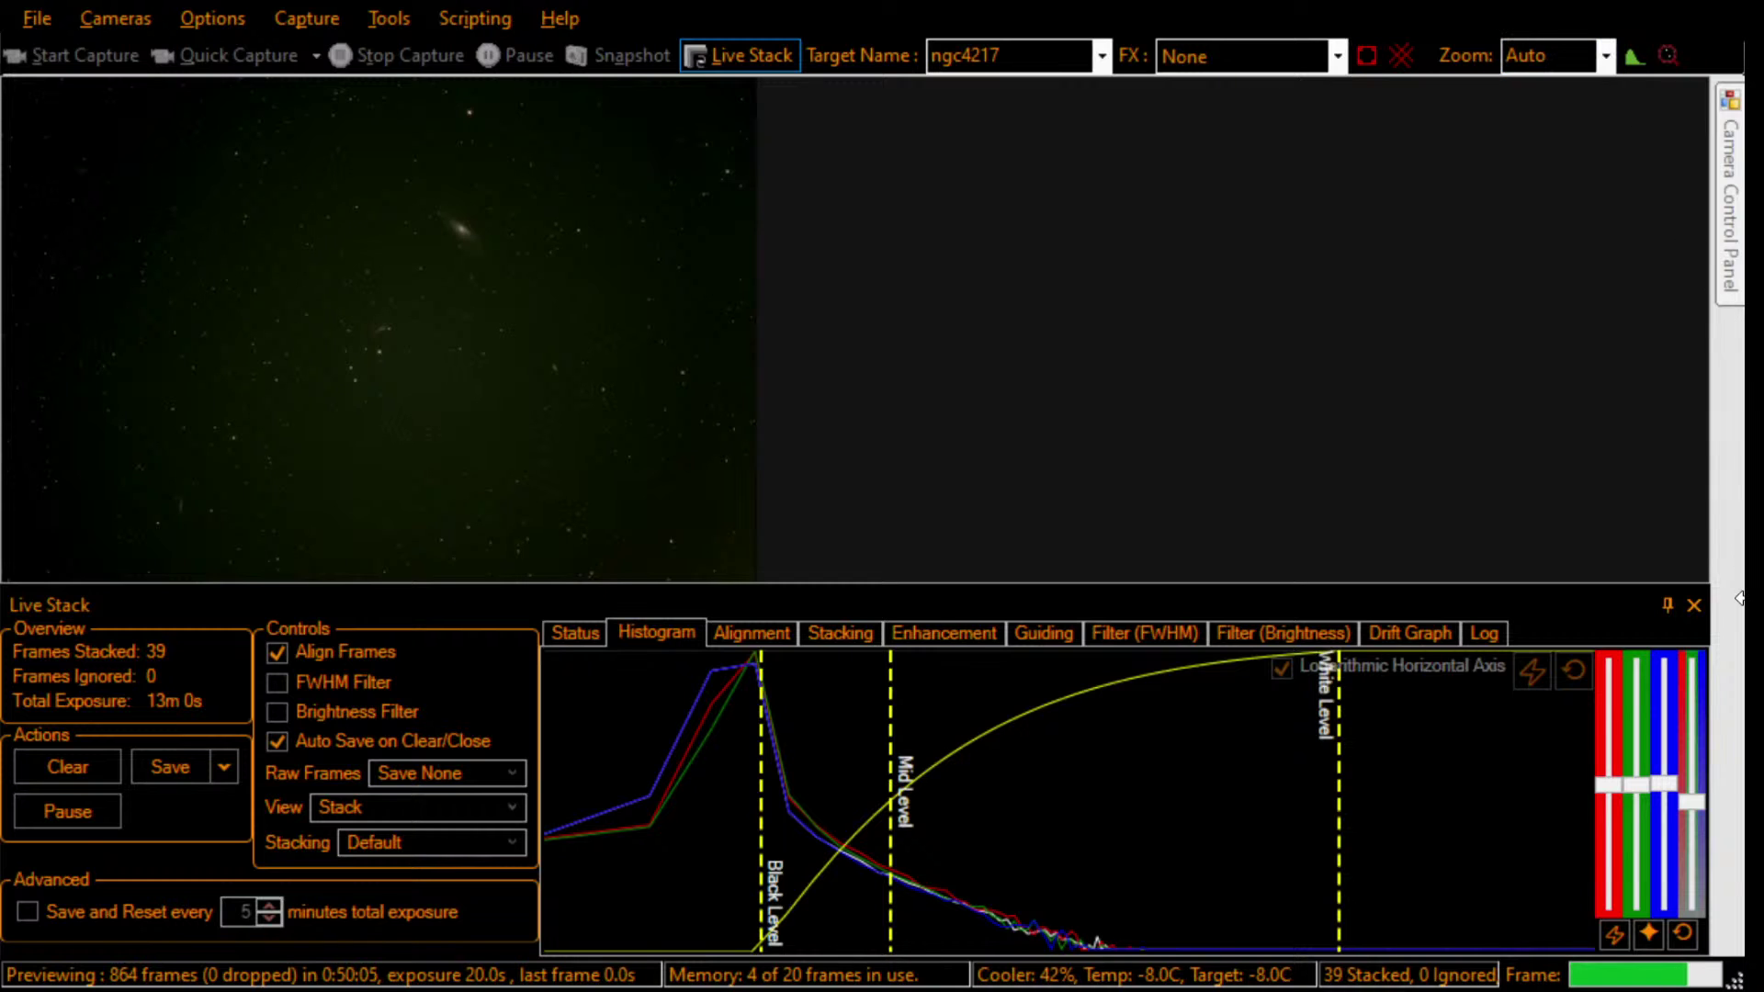
Step: Enlarge the stacked image to 40% and then 75%, keeping the edge-on galaxy NGC 4217 near the middle of the view
left_click(1602, 54)
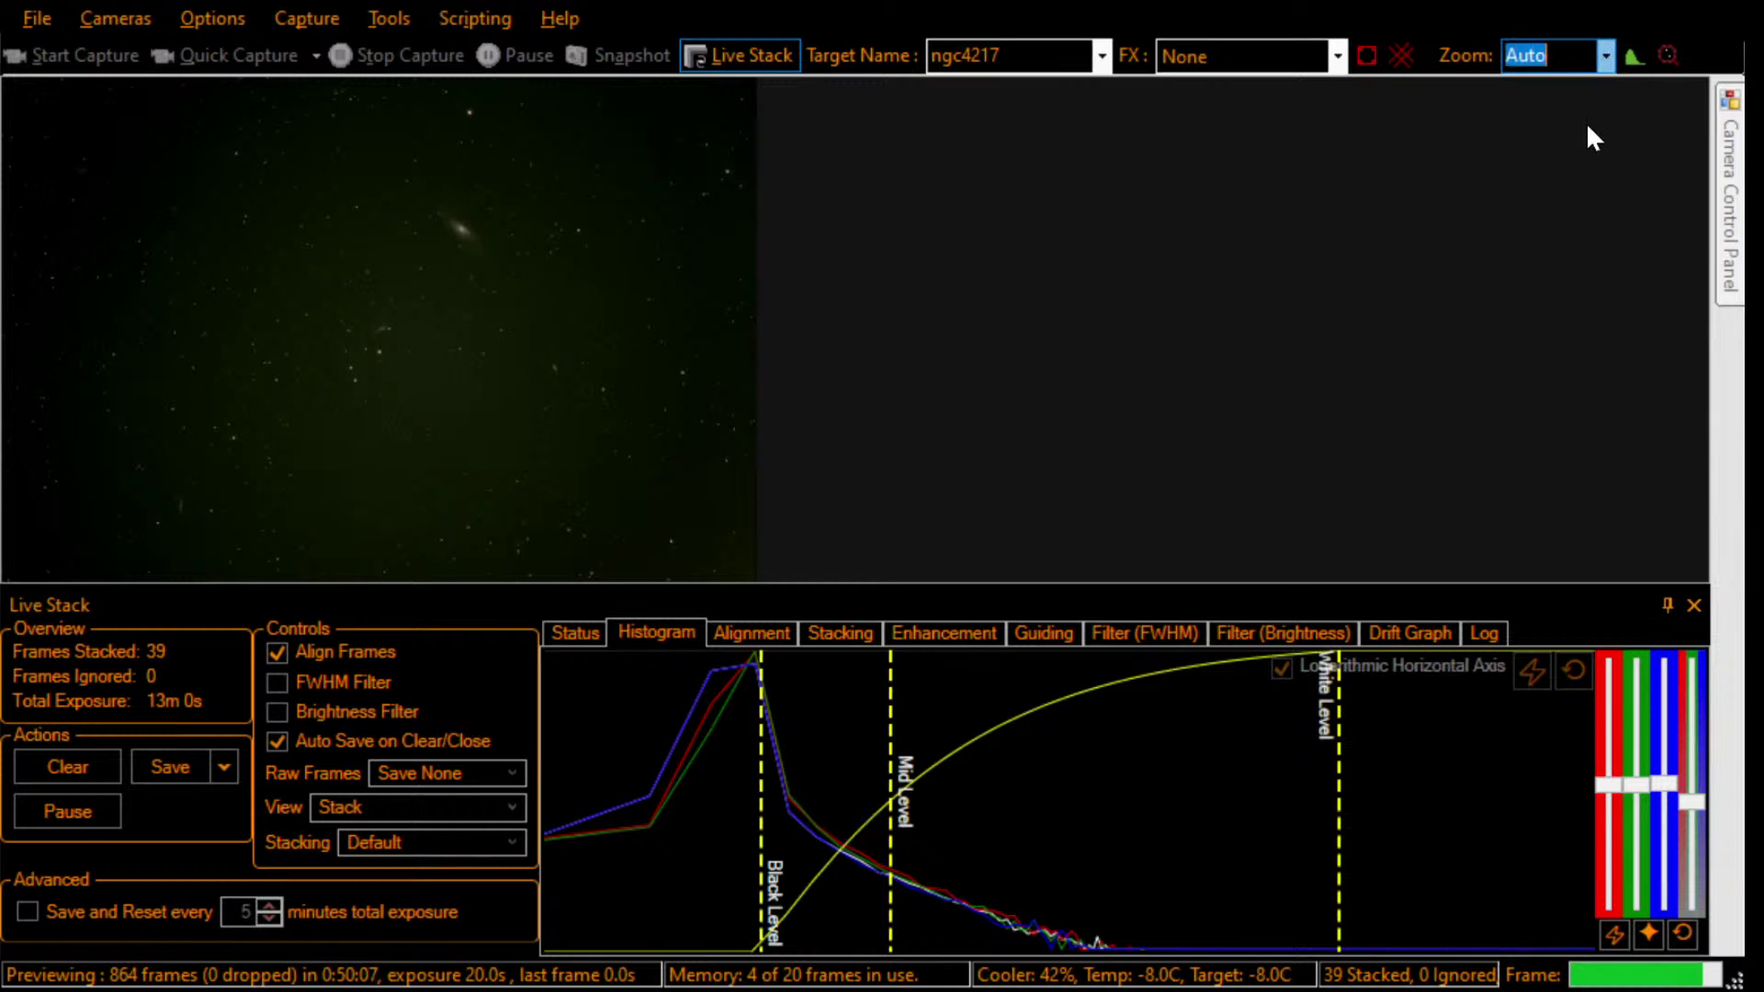
left_click(1563, 191)
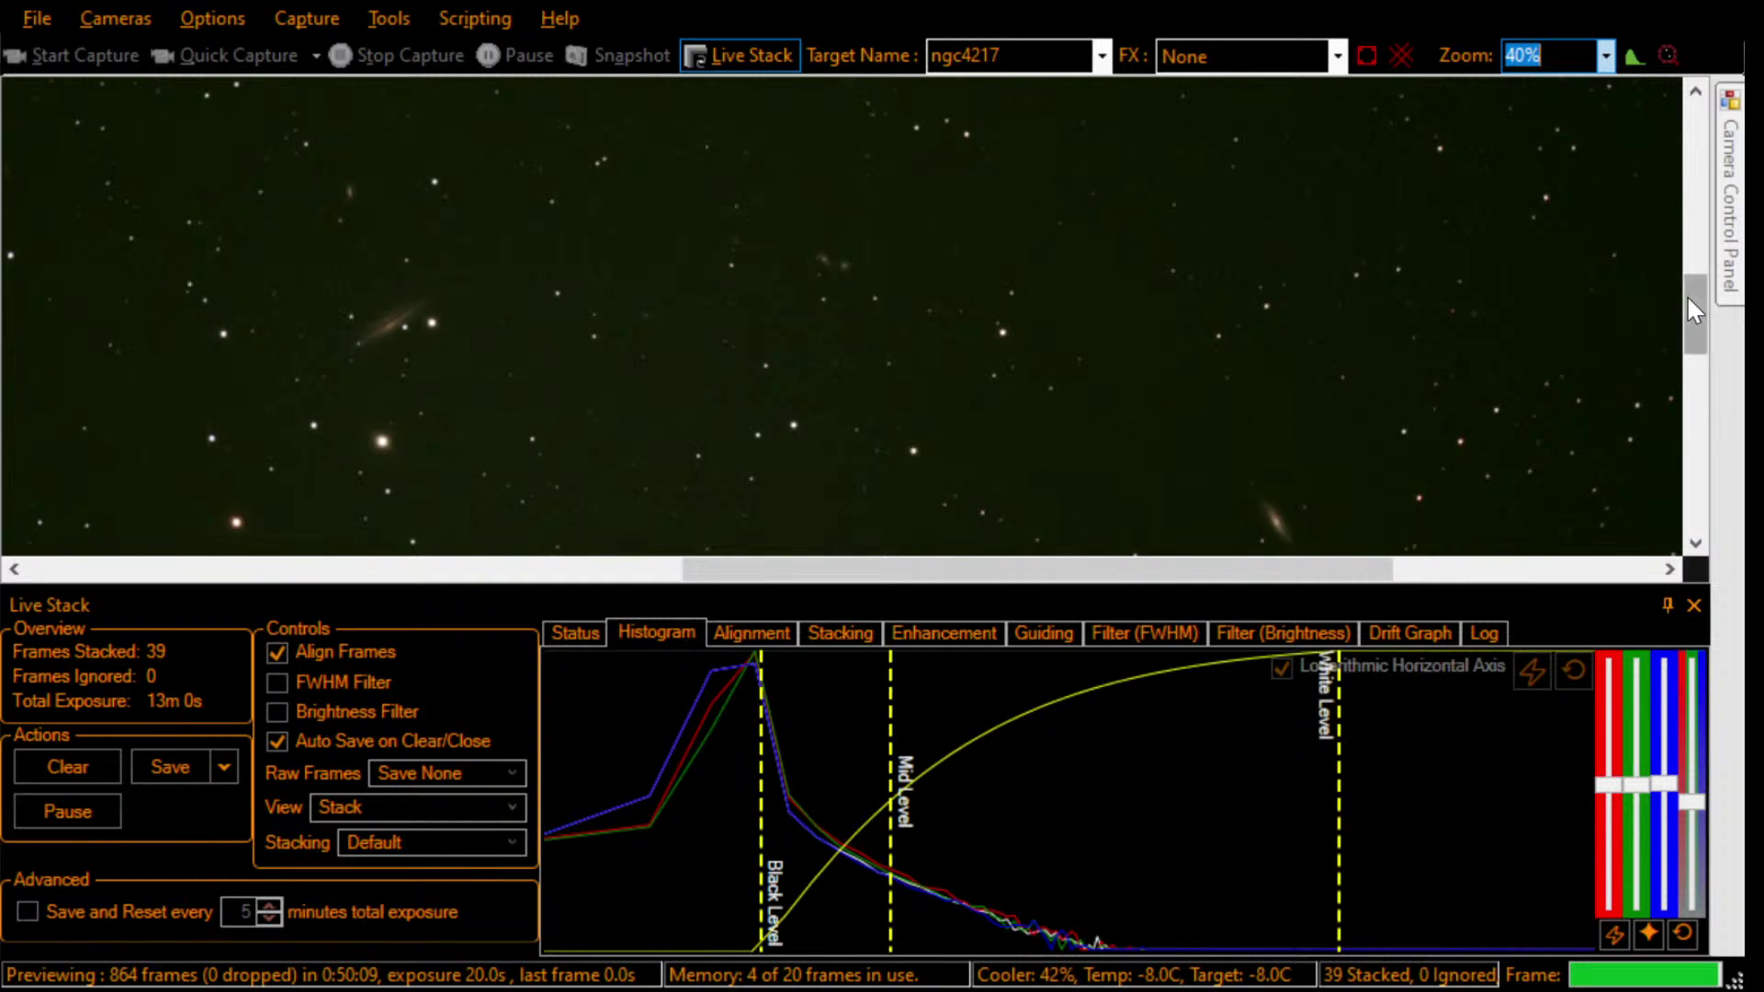
left_click_drag(1687, 297, 1699, 296)
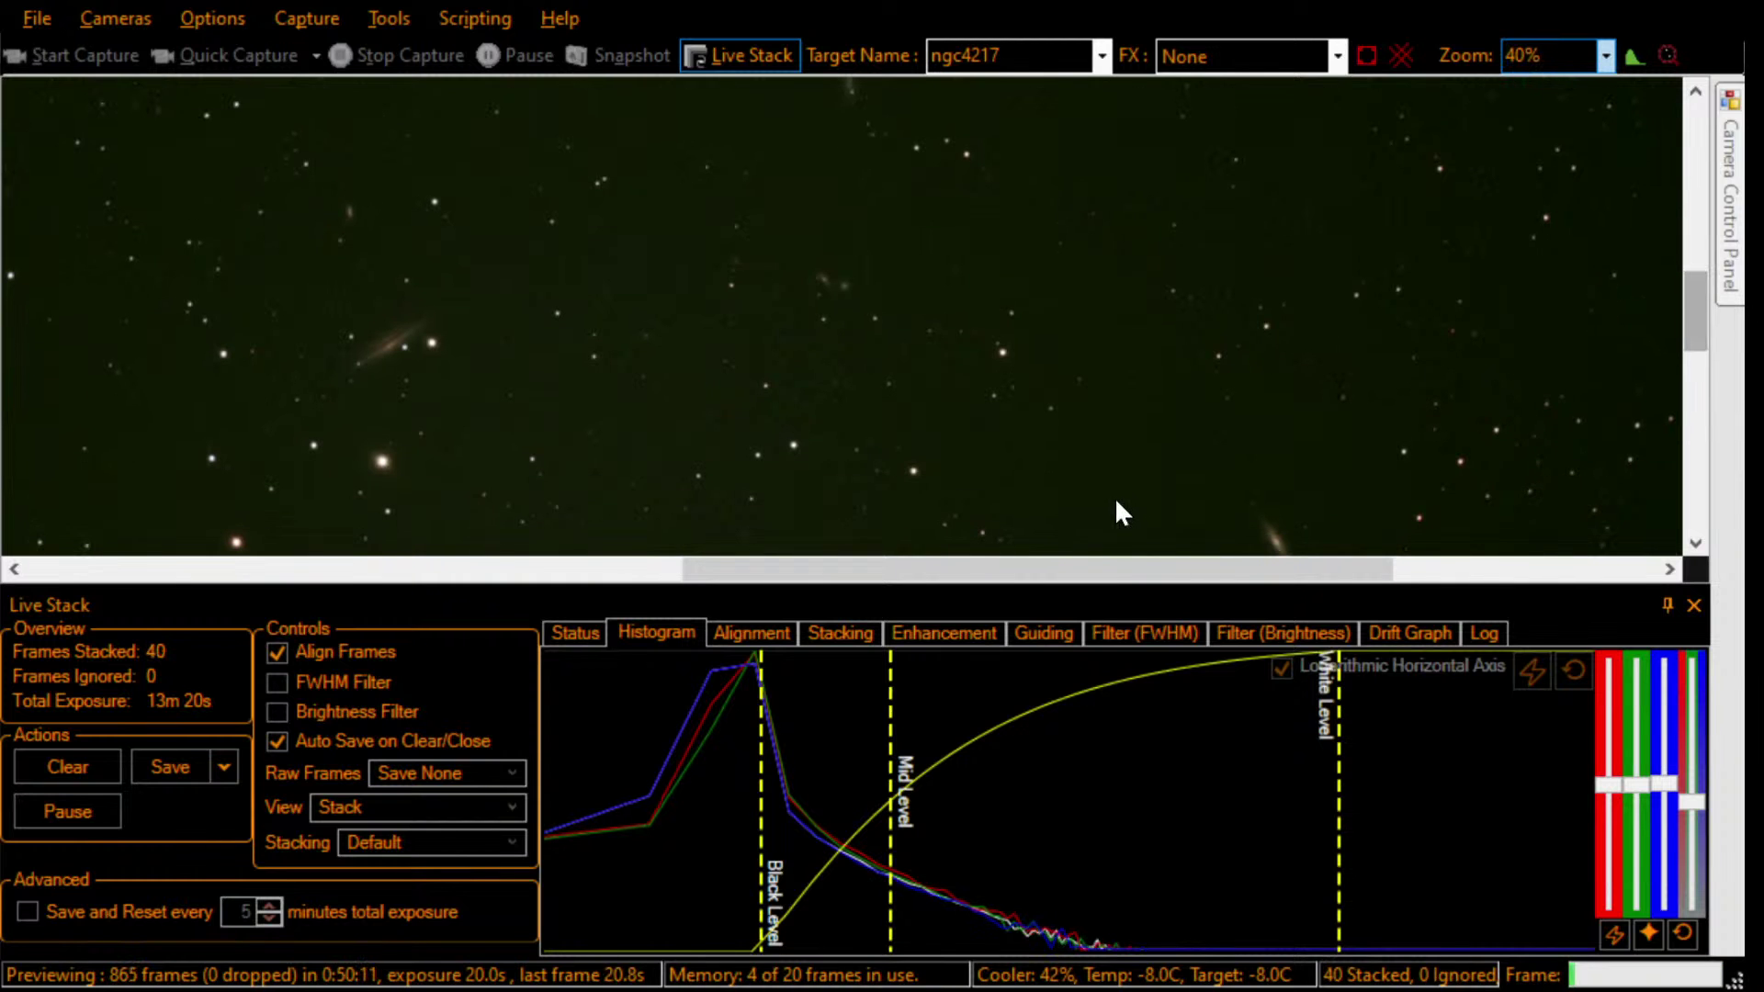
left_click_drag(1035, 570, 868, 577)
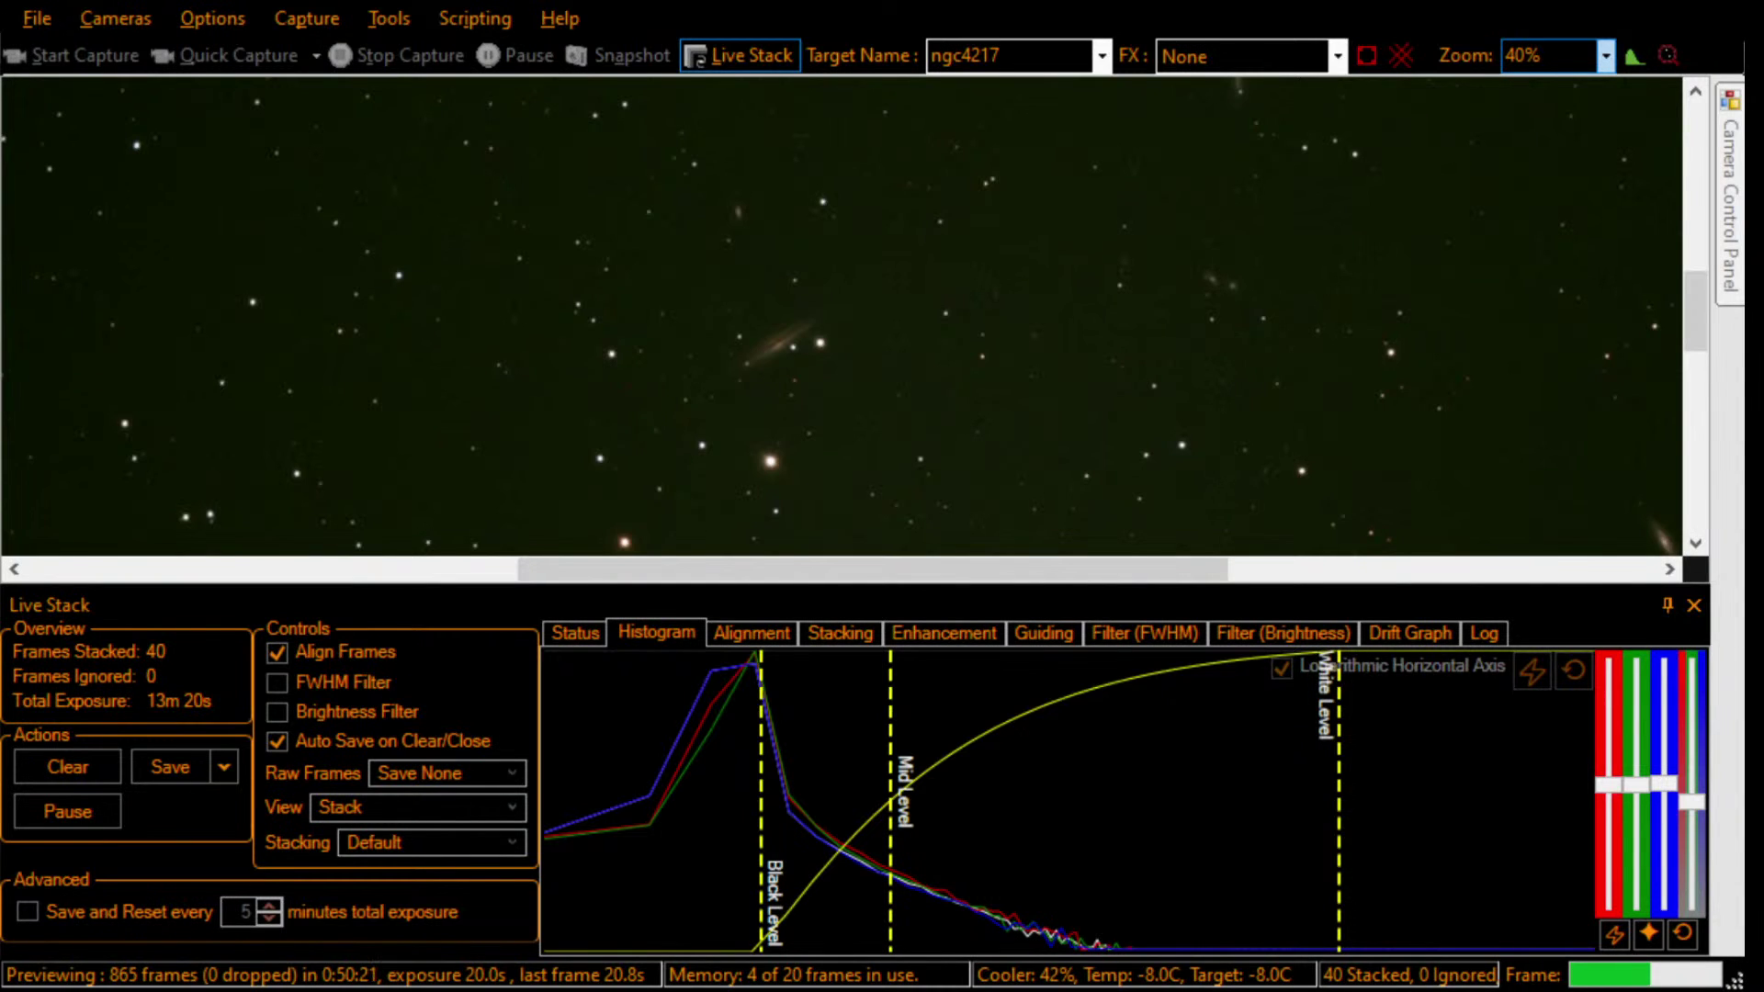
left_click(1599, 57)
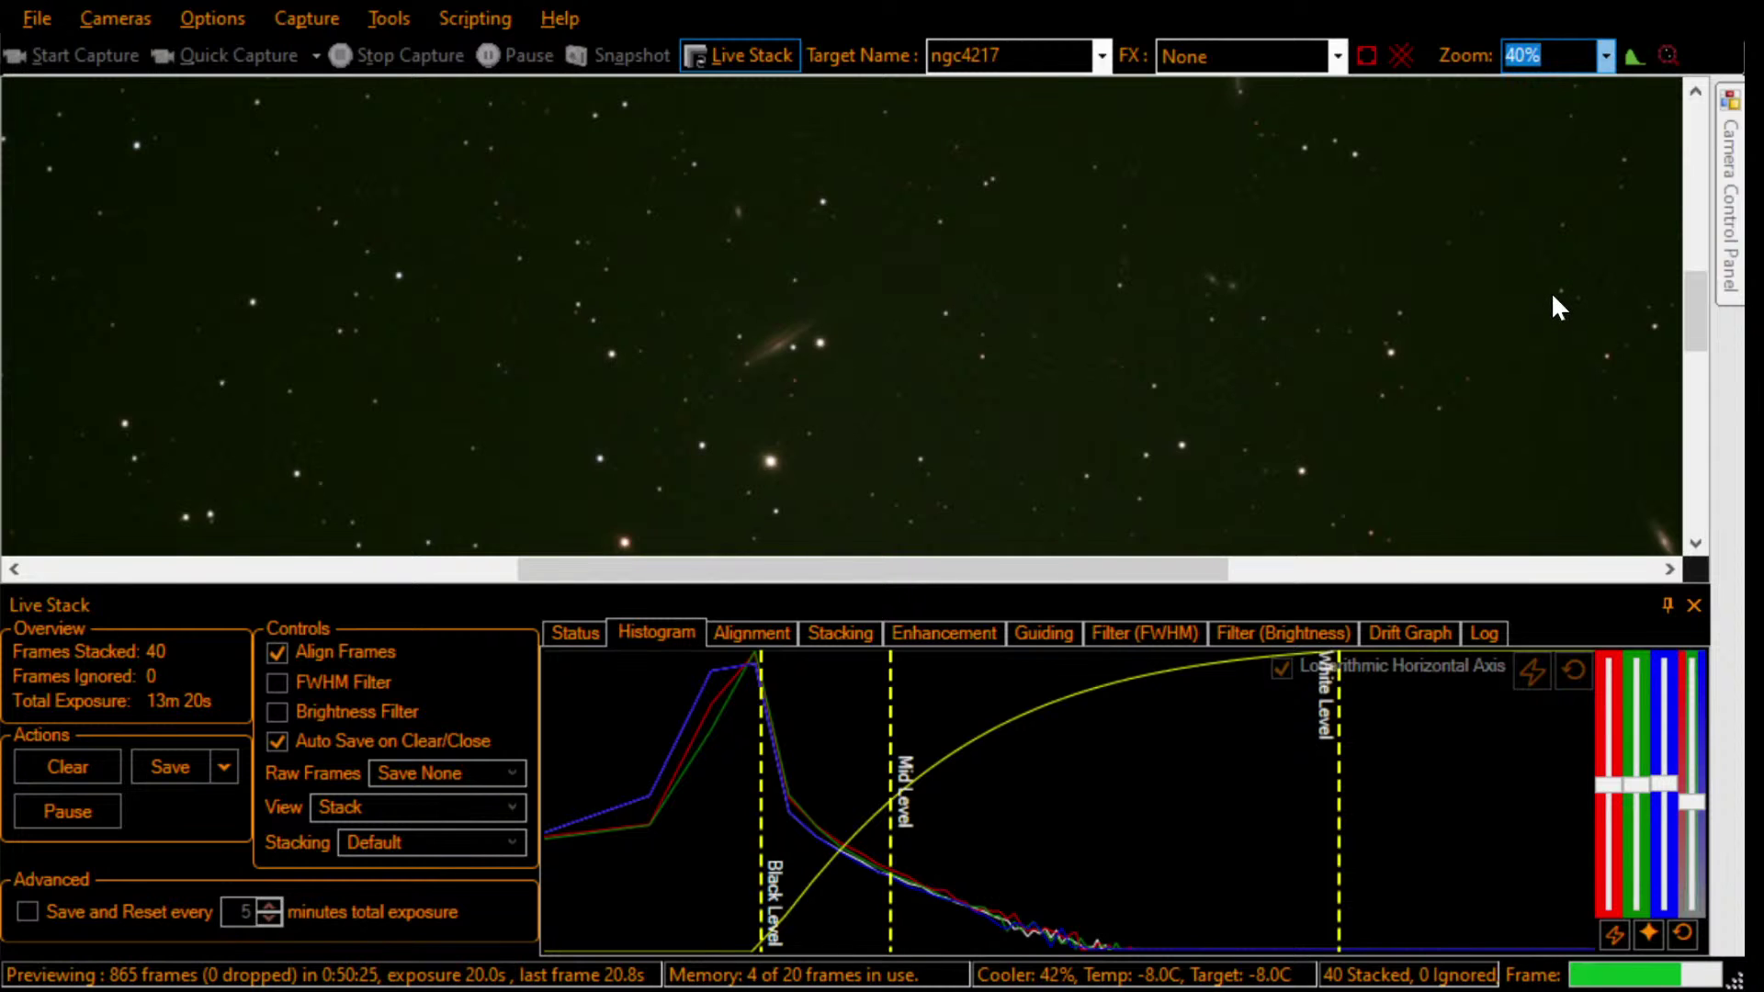
key("Down")
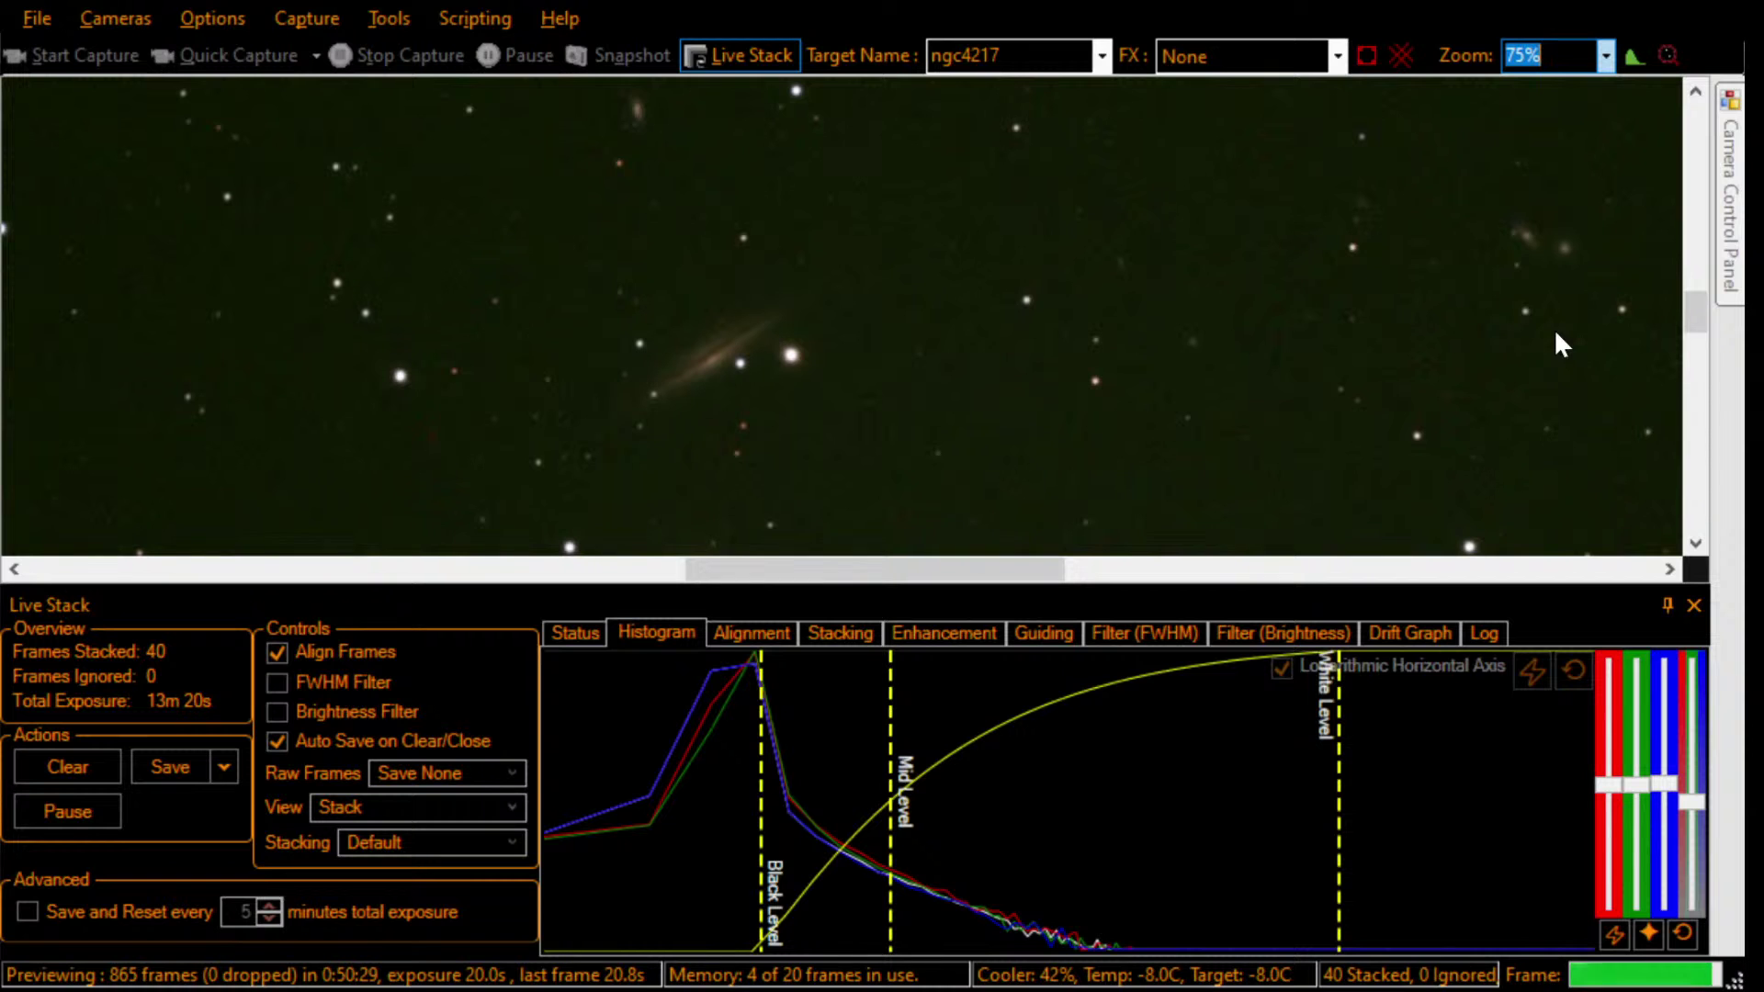
mouse_move(826, 577)
left_mouse_down()
mouse_move(785, 567)
mouse_move(801, 574)
left_mouse_up()
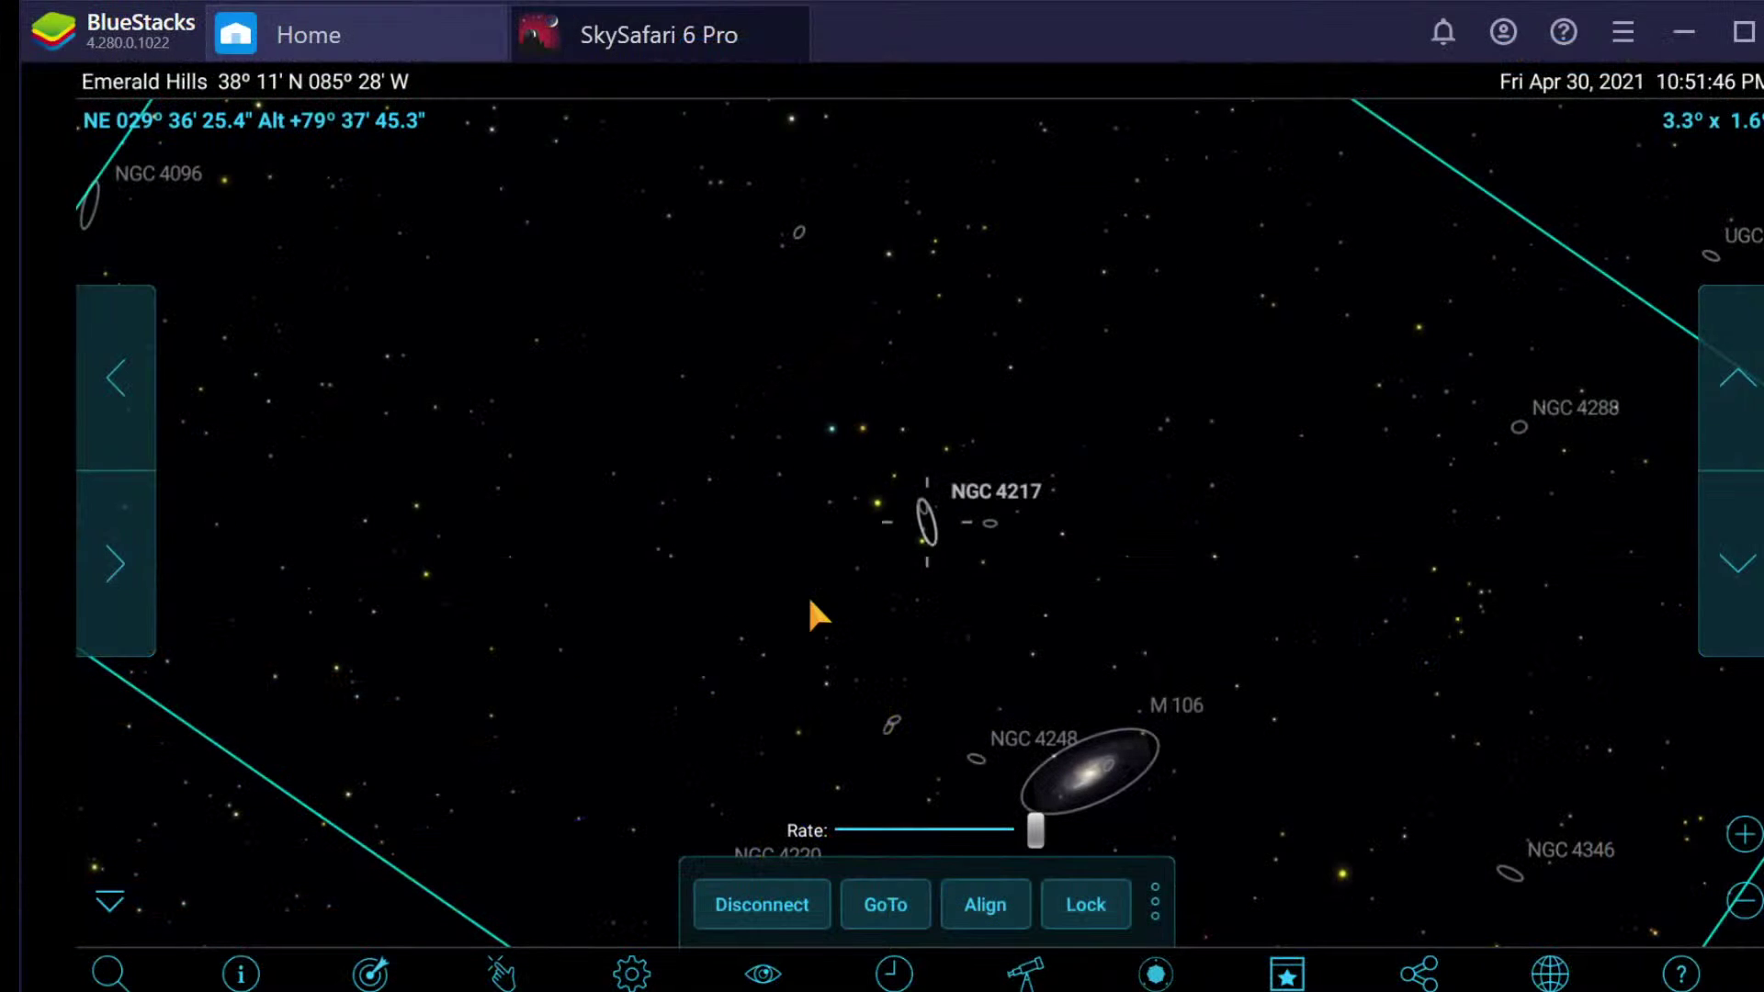
Step: Switch to SkySafari 6 Pro, select PGC 4318533 beside NGC 4217, narrow the chart to about 24', and open the object information
left_click(935, 531)
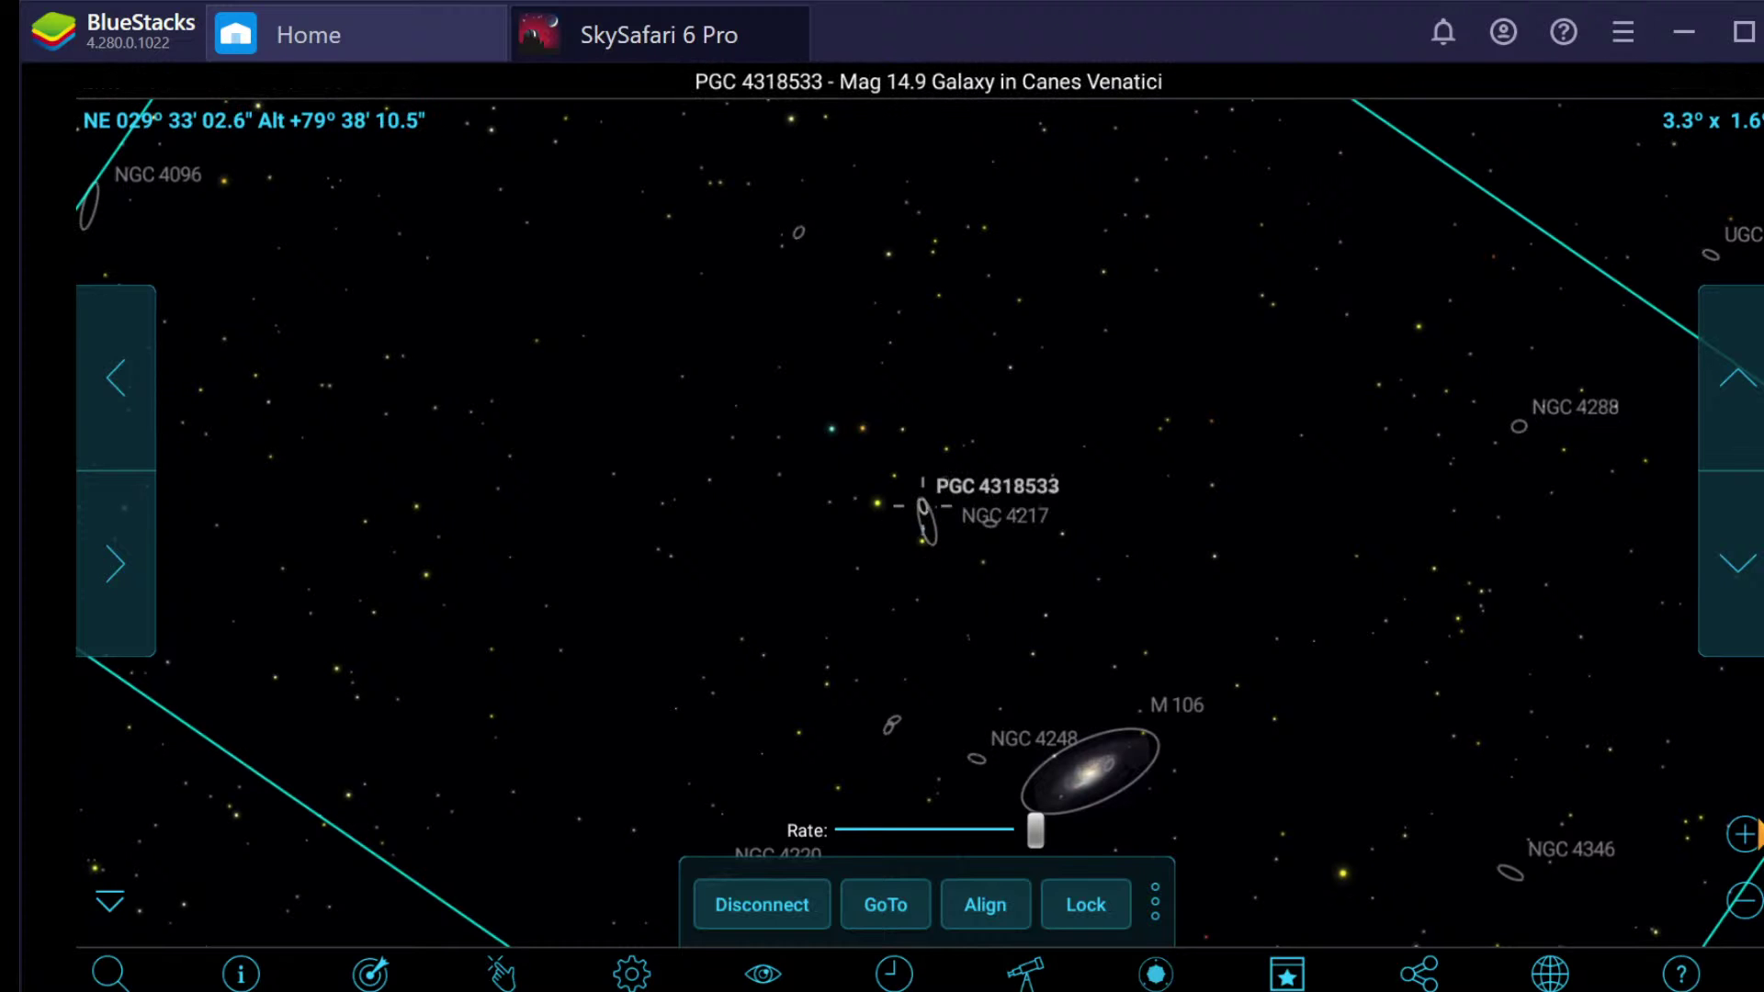
left_click(1739, 832)
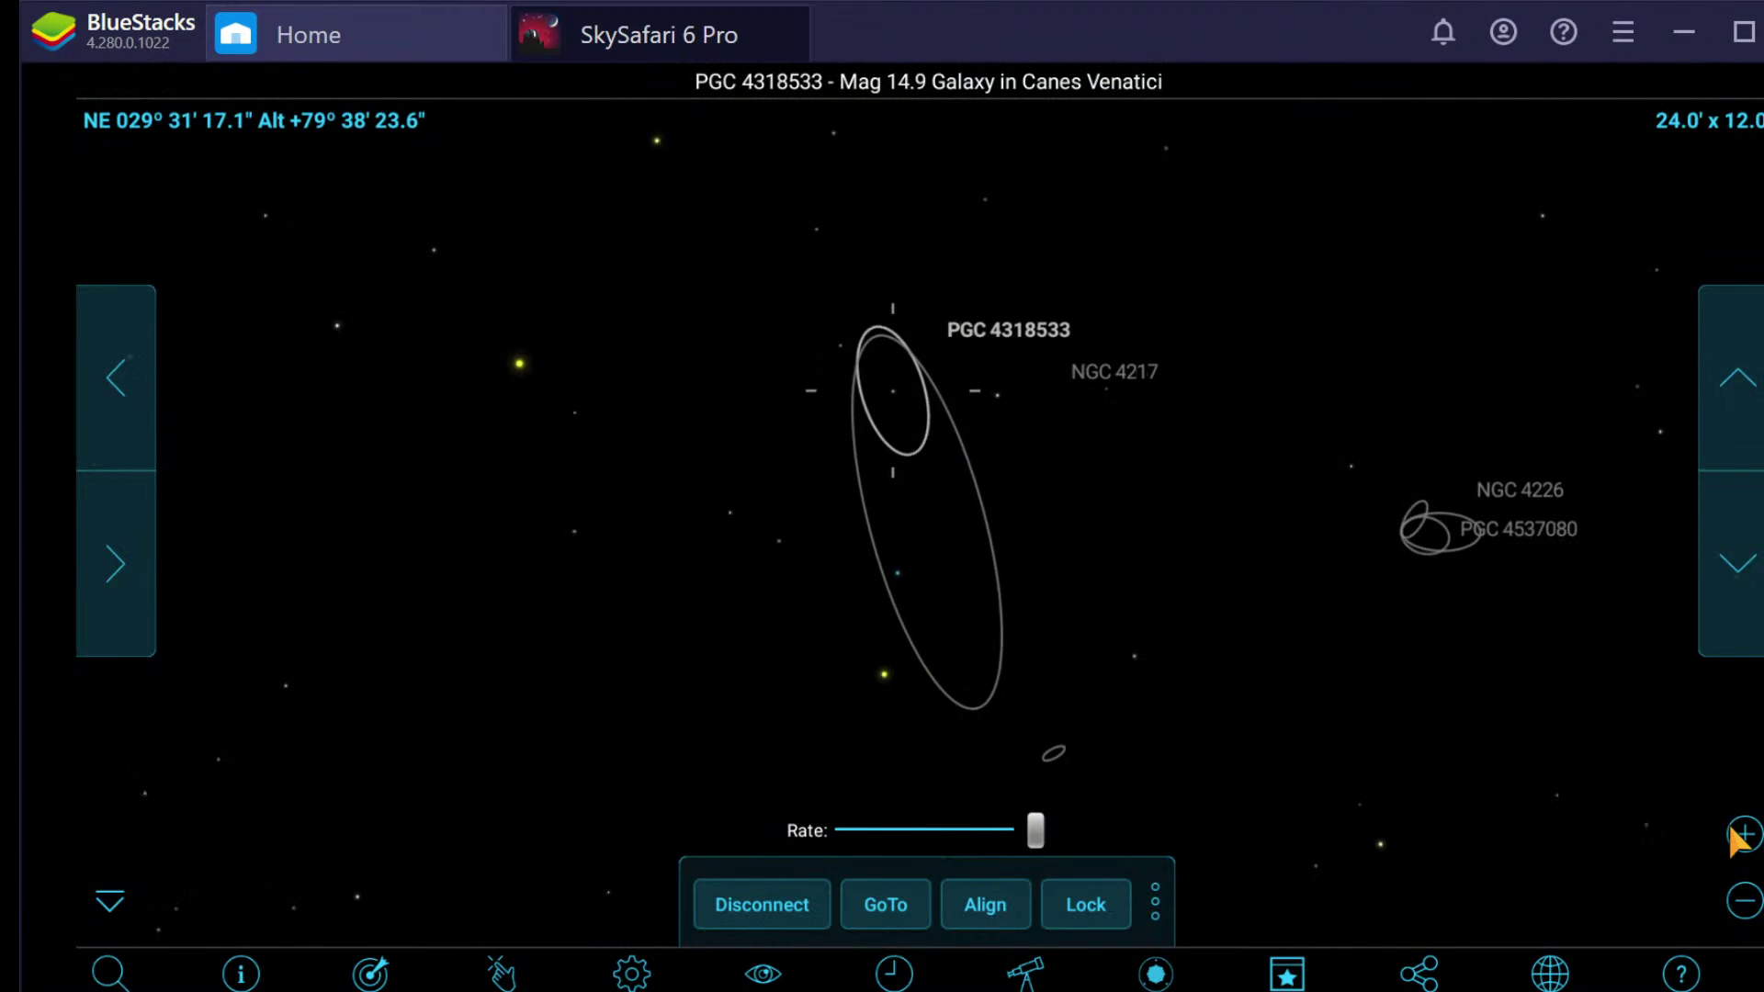
left_click(243, 972)
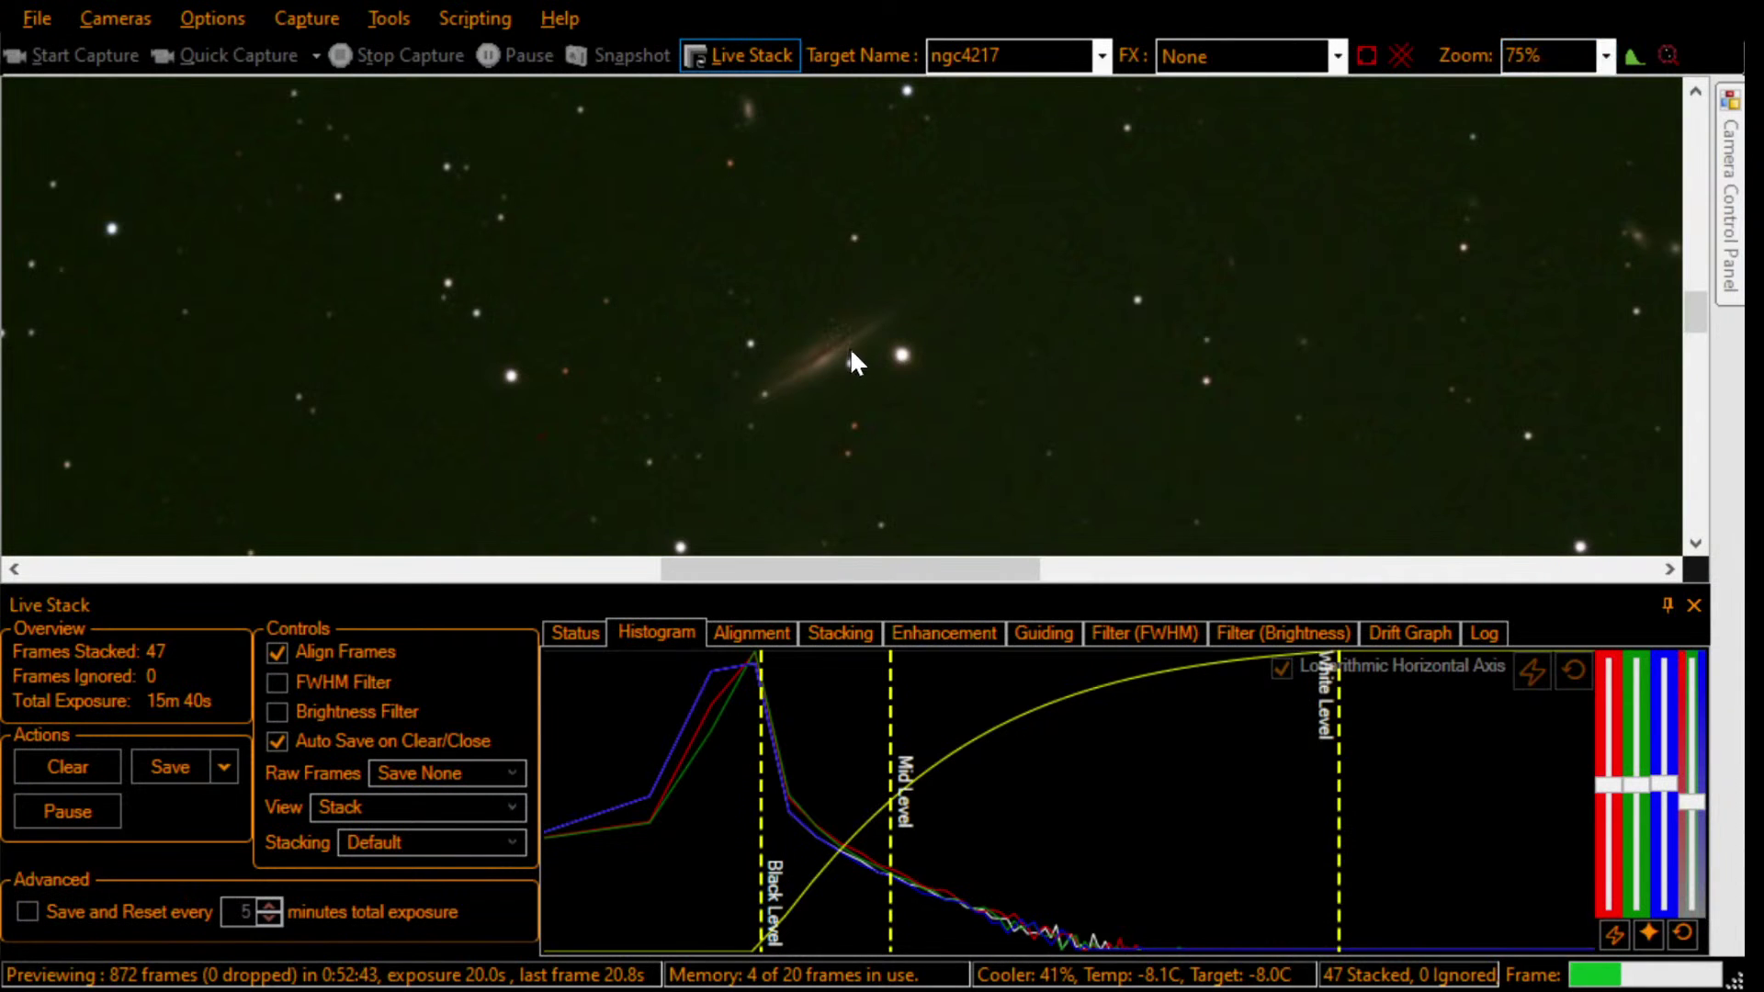
Step: Switch back to SharpCap, examine the edge-on galaxy at 100% zoom, and return to 75%
left_click(1562, 55)
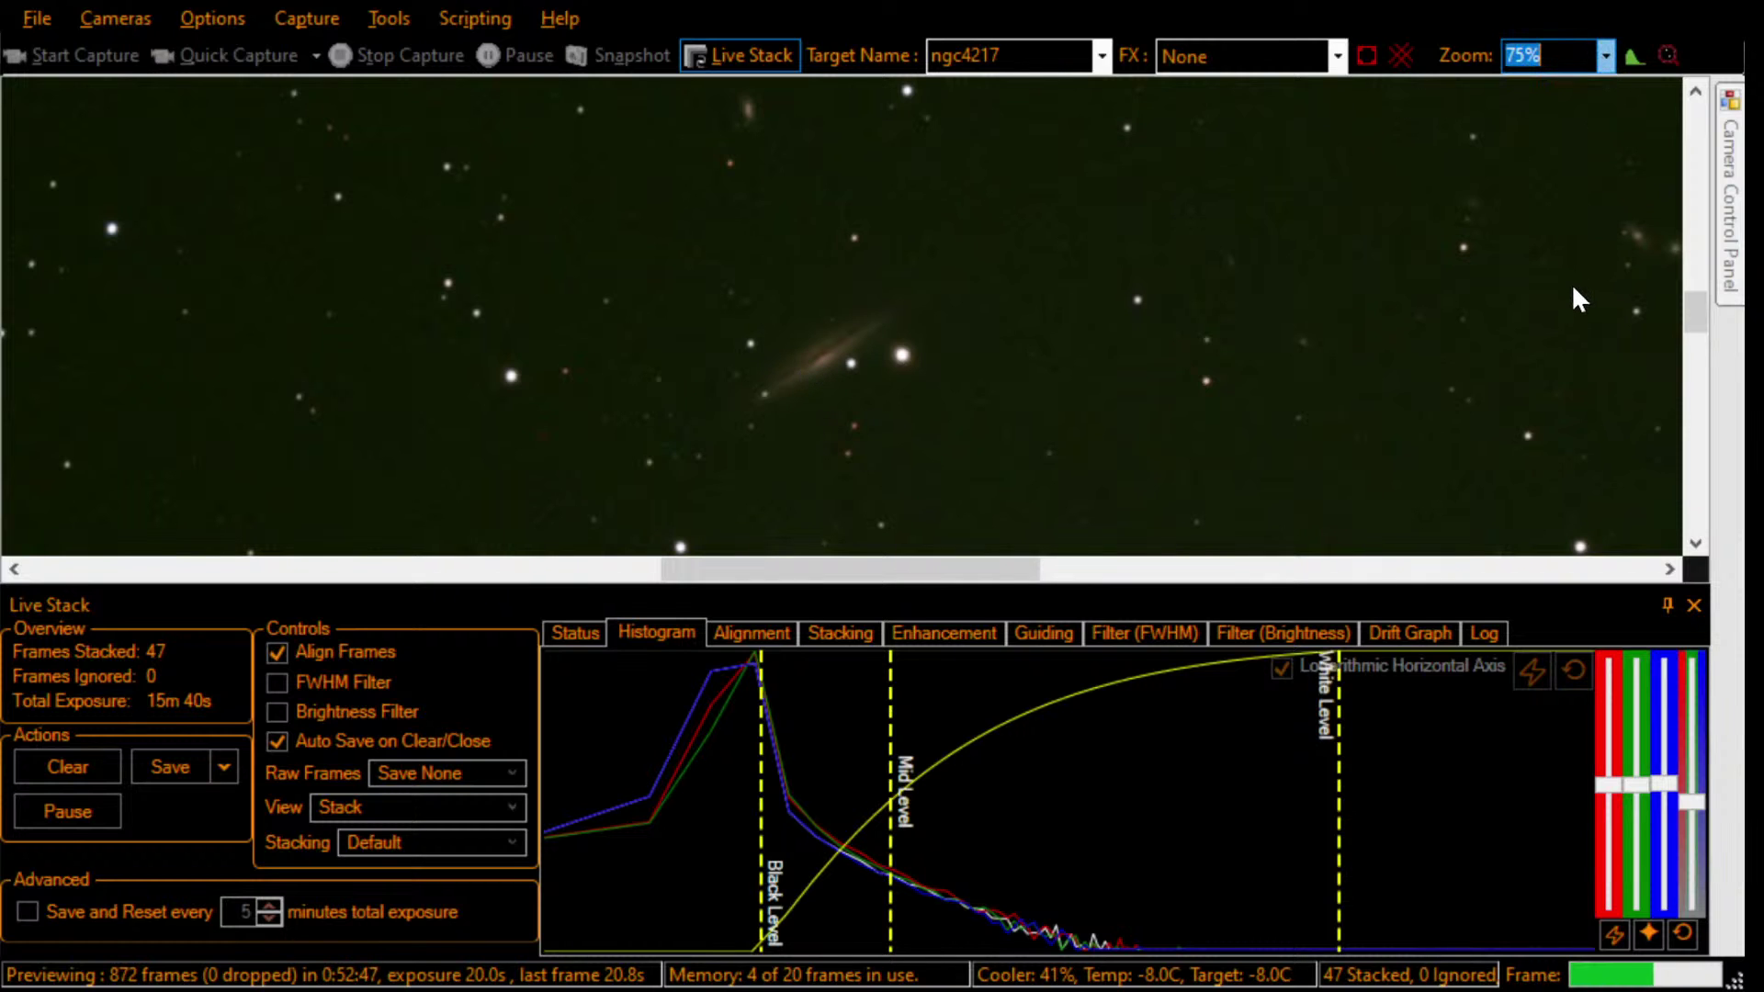
key("Down")
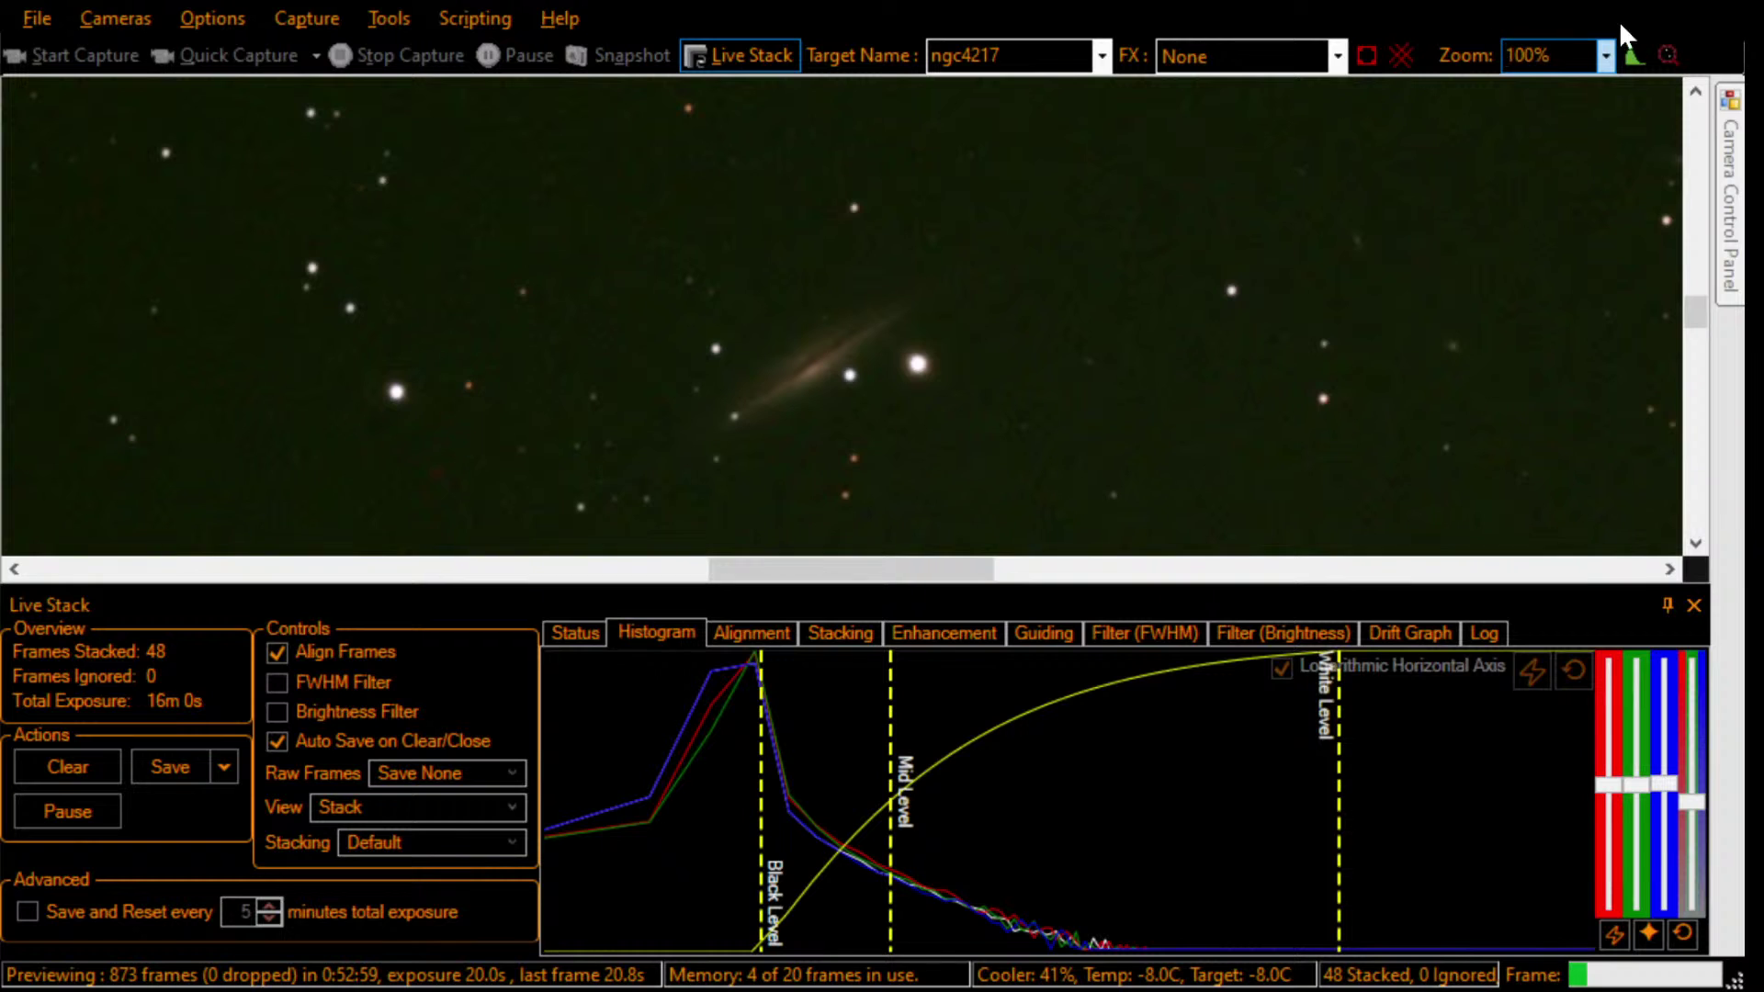
left_click(1613, 57)
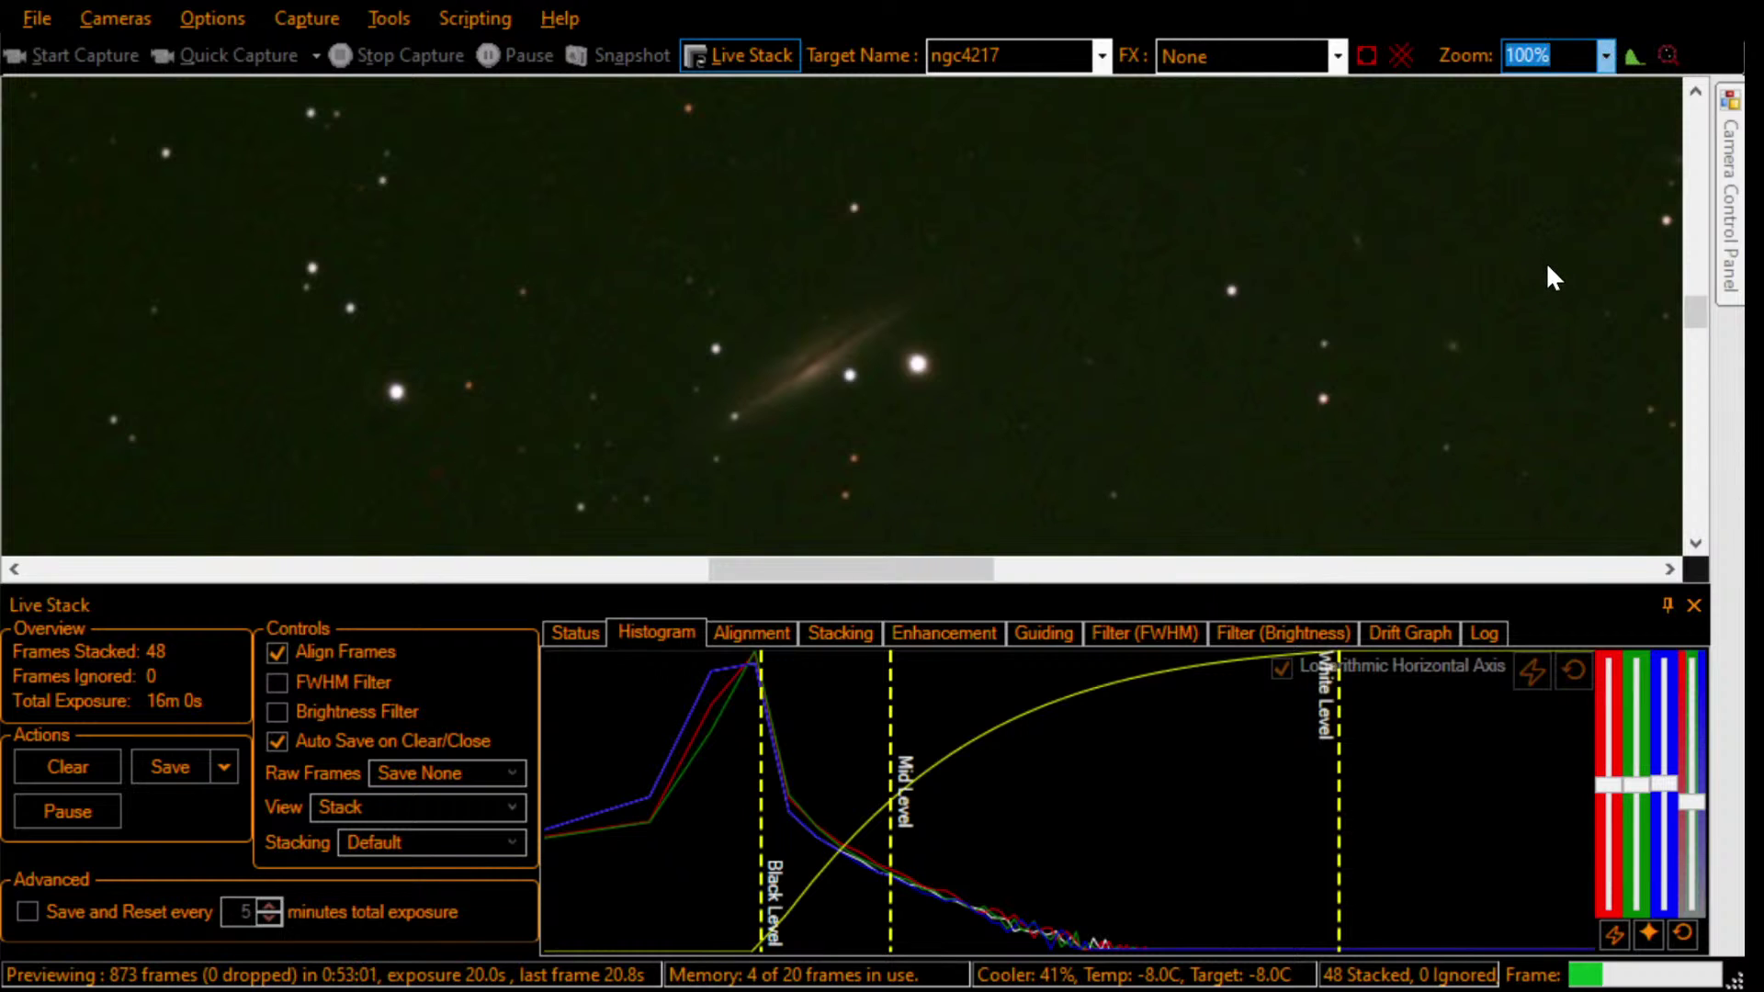
scroll(1548, 268, "down", 1)
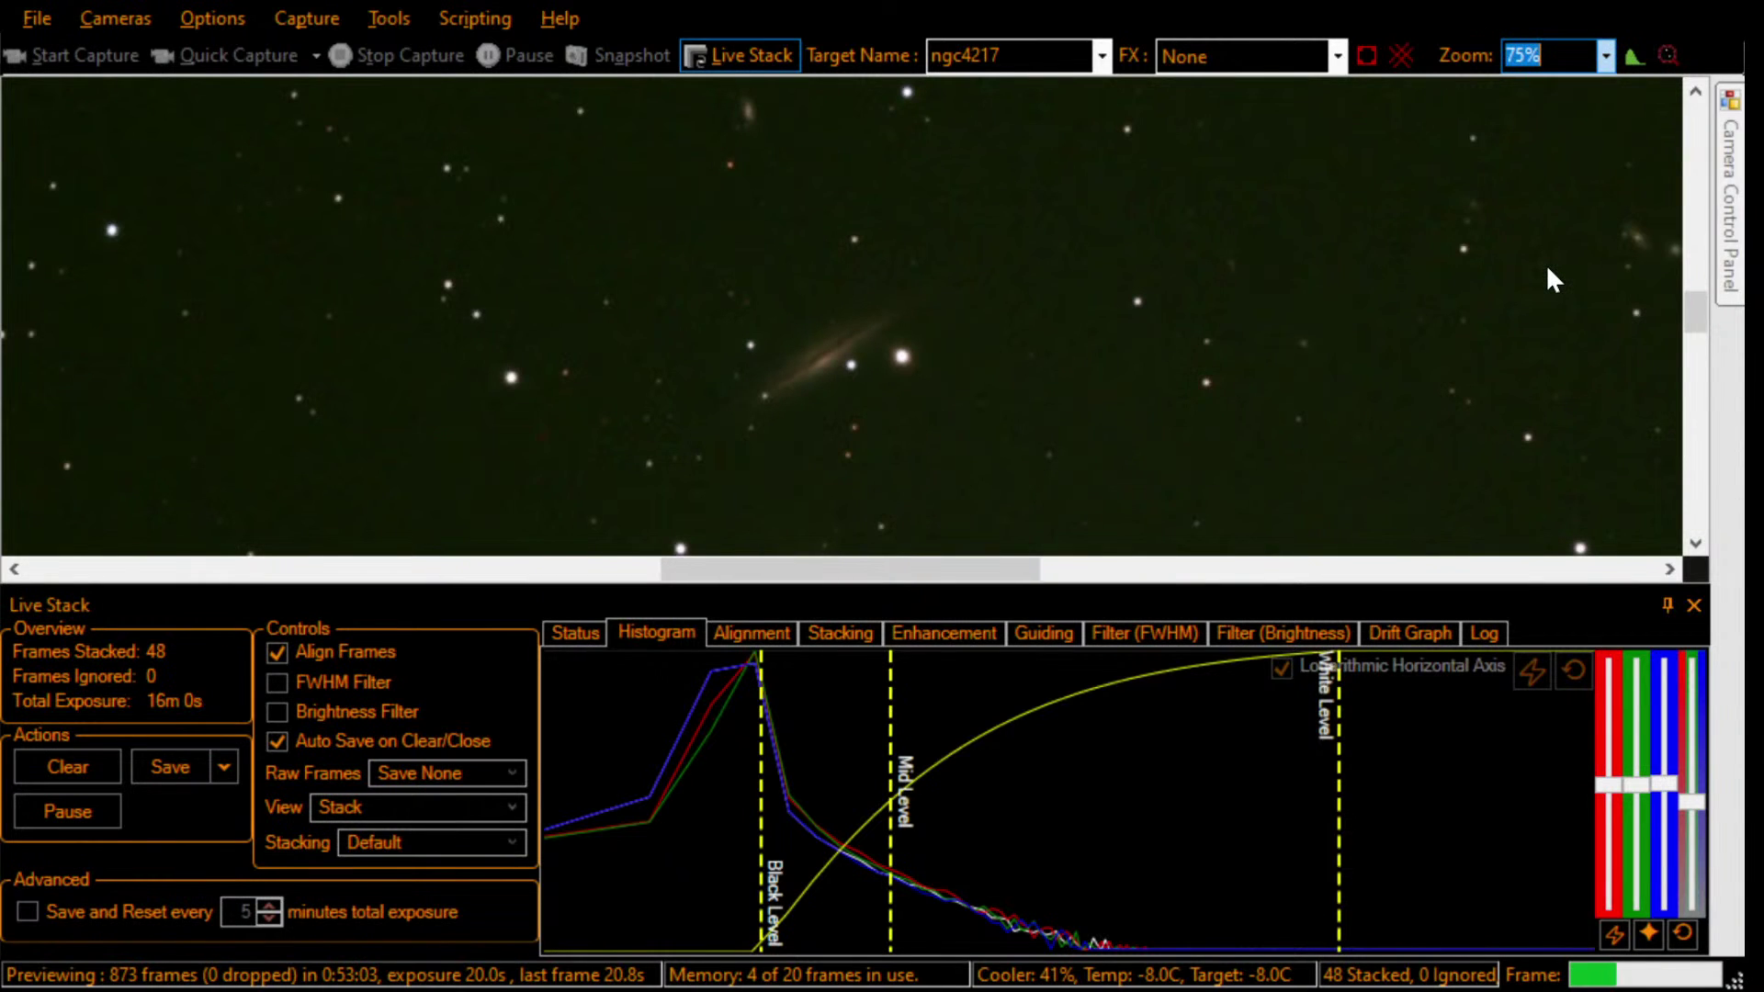
Step: Unpin the Live Stack panel so it collapses and leaves more room for the stacked image
left_click(1696, 299)
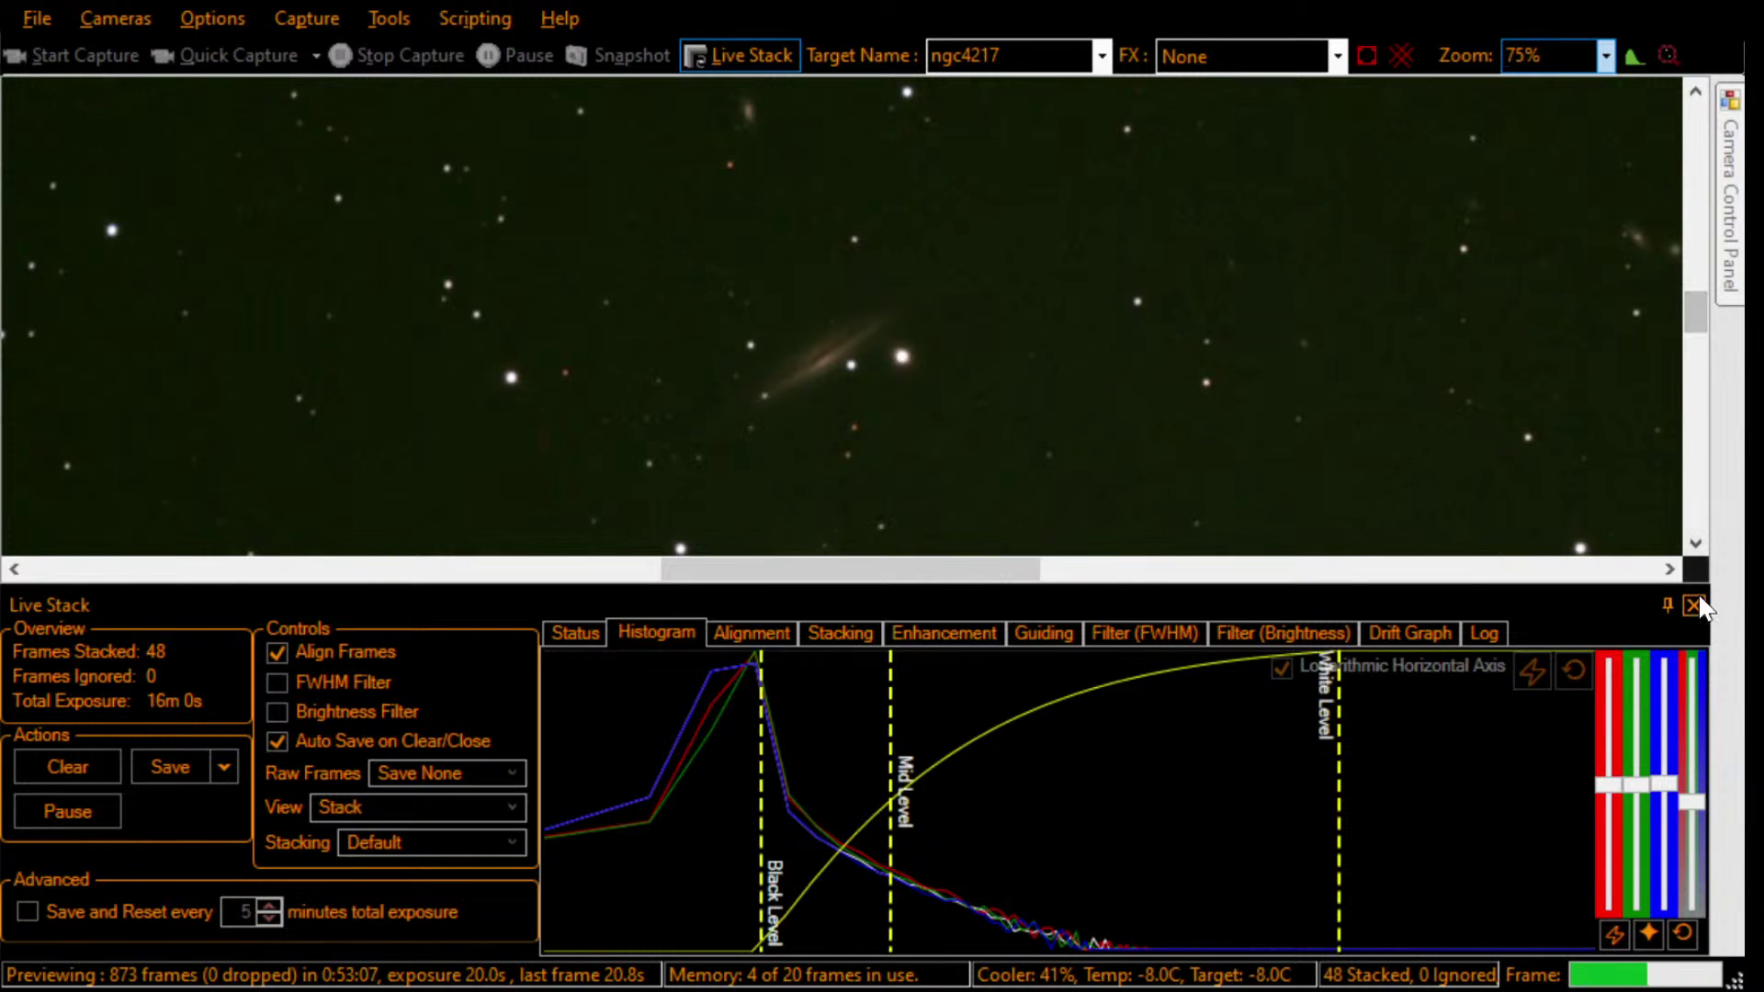
left_click(1668, 606)
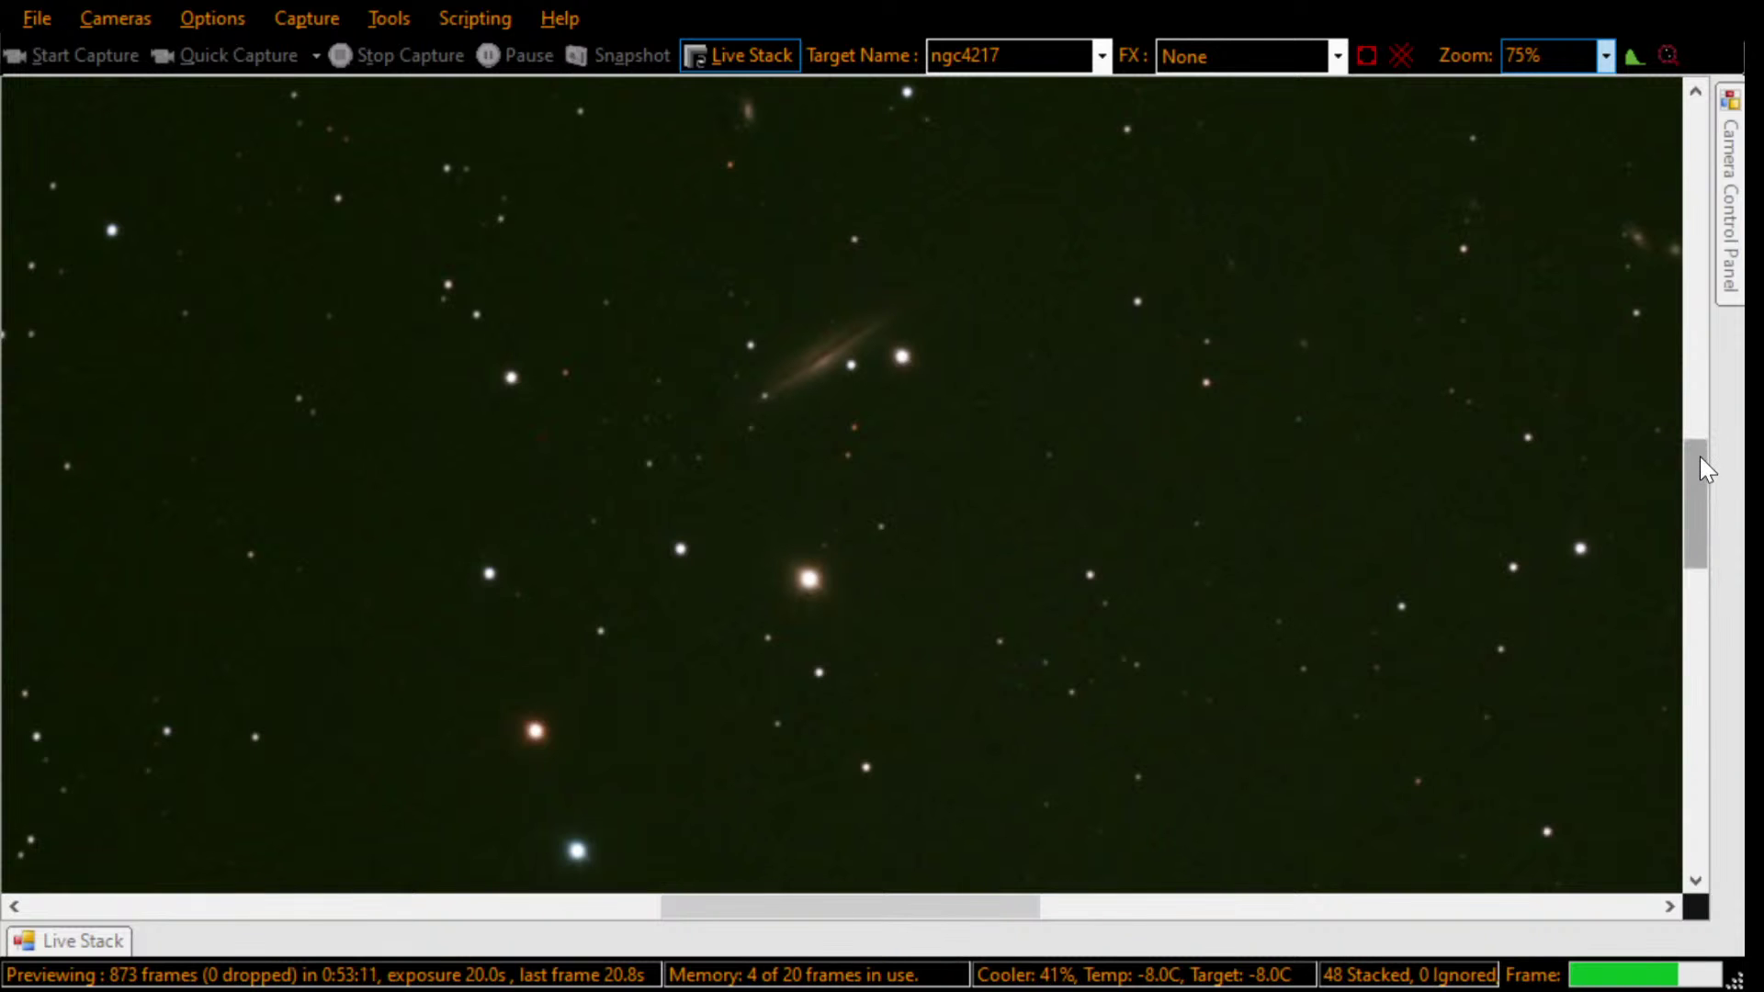
Step: Pin the Live Stack panel open again and save the stacked image of NGC 4217
mouse_move(1700, 456)
left_mouse_down()
mouse_move(1700, 423)
mouse_move(1700, 444)
left_mouse_up()
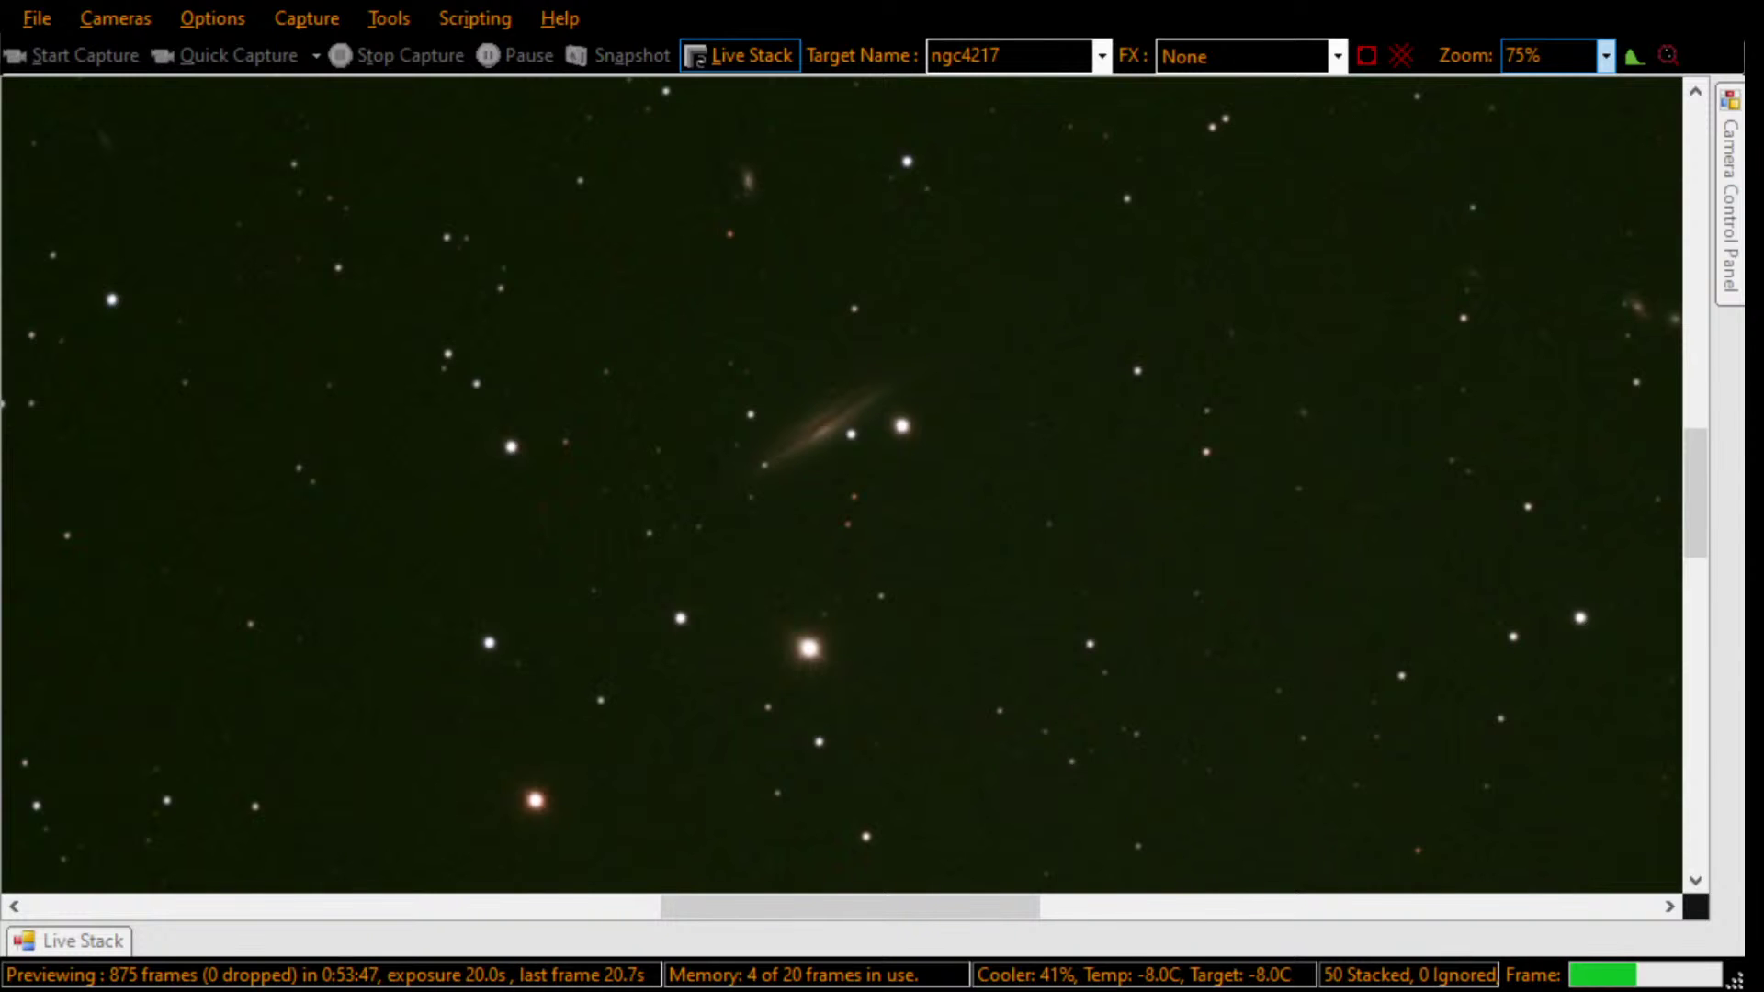
left_click(73, 941)
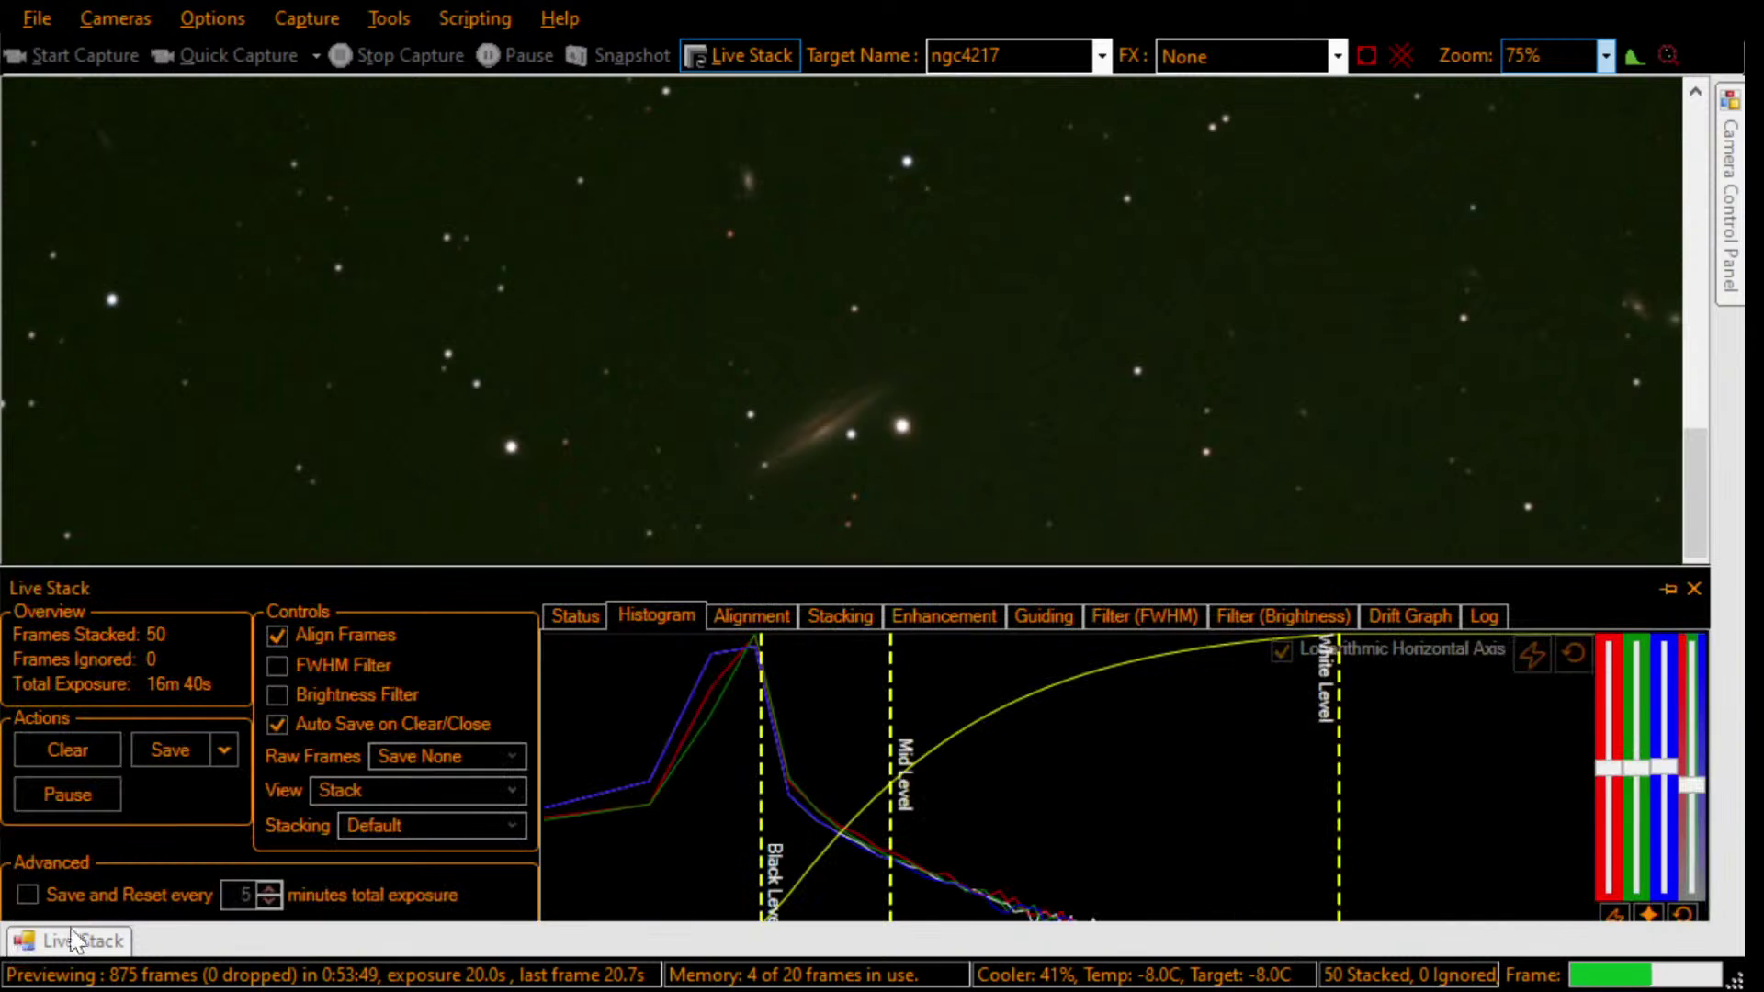
left_click(1668, 590)
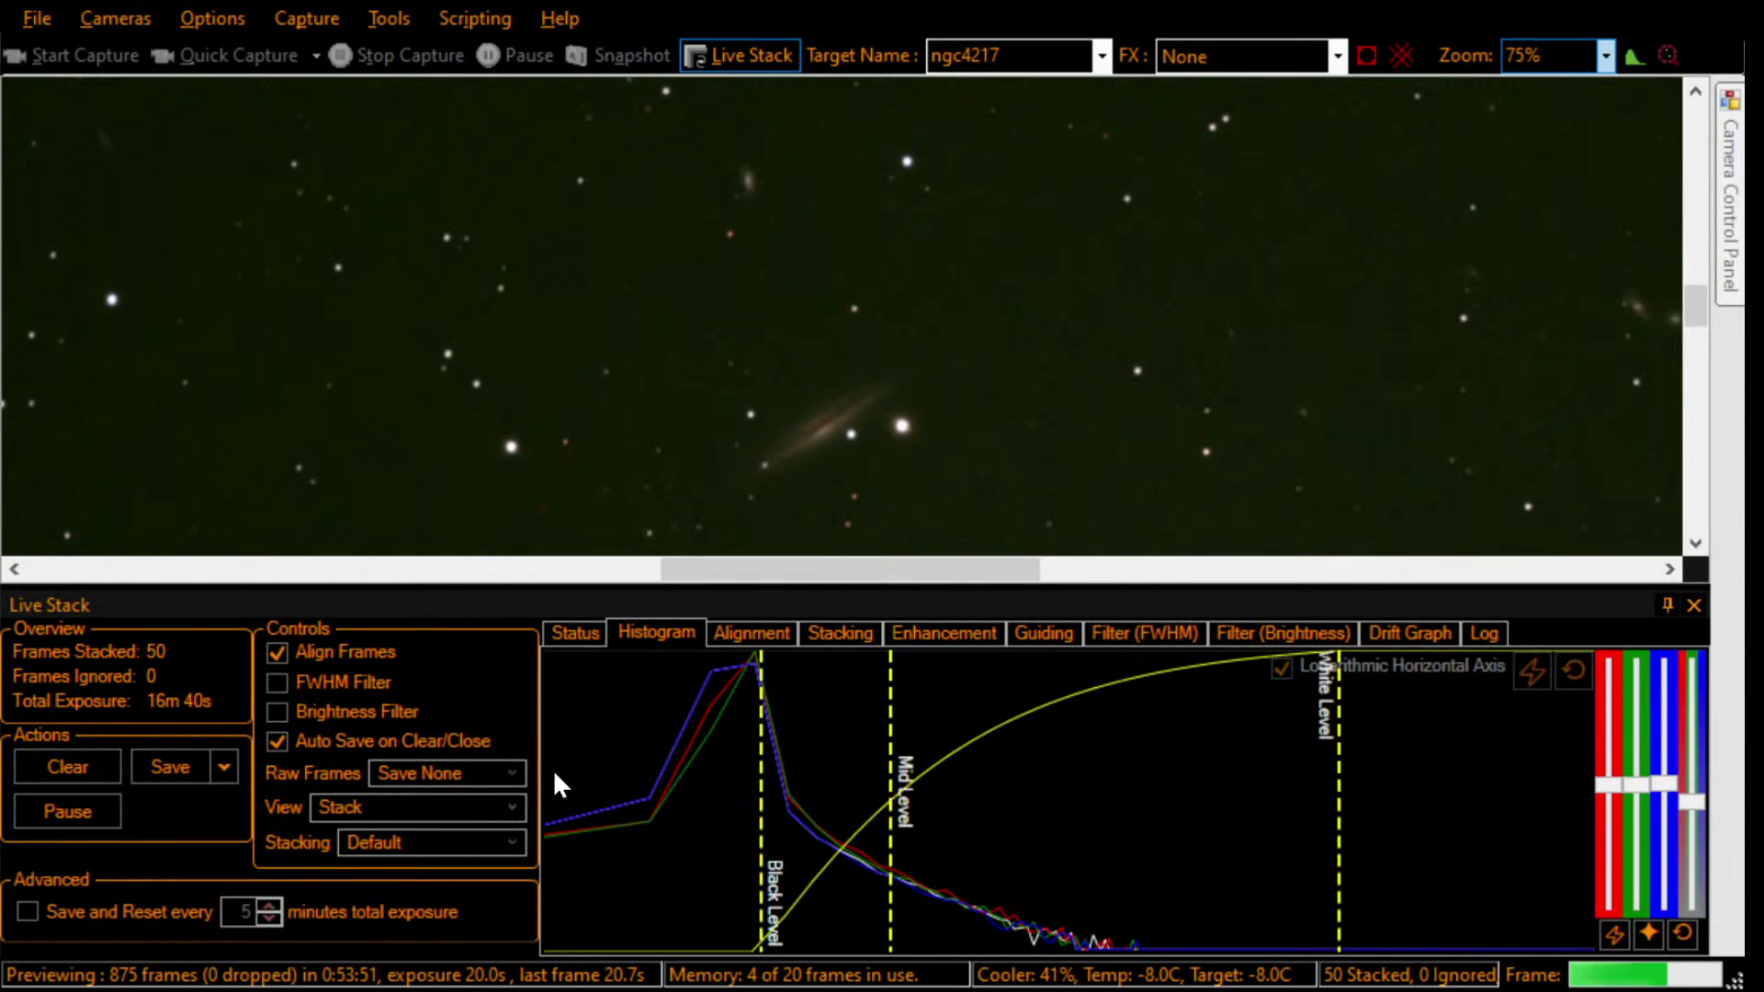
left_click(225, 766)
left_click(193, 884)
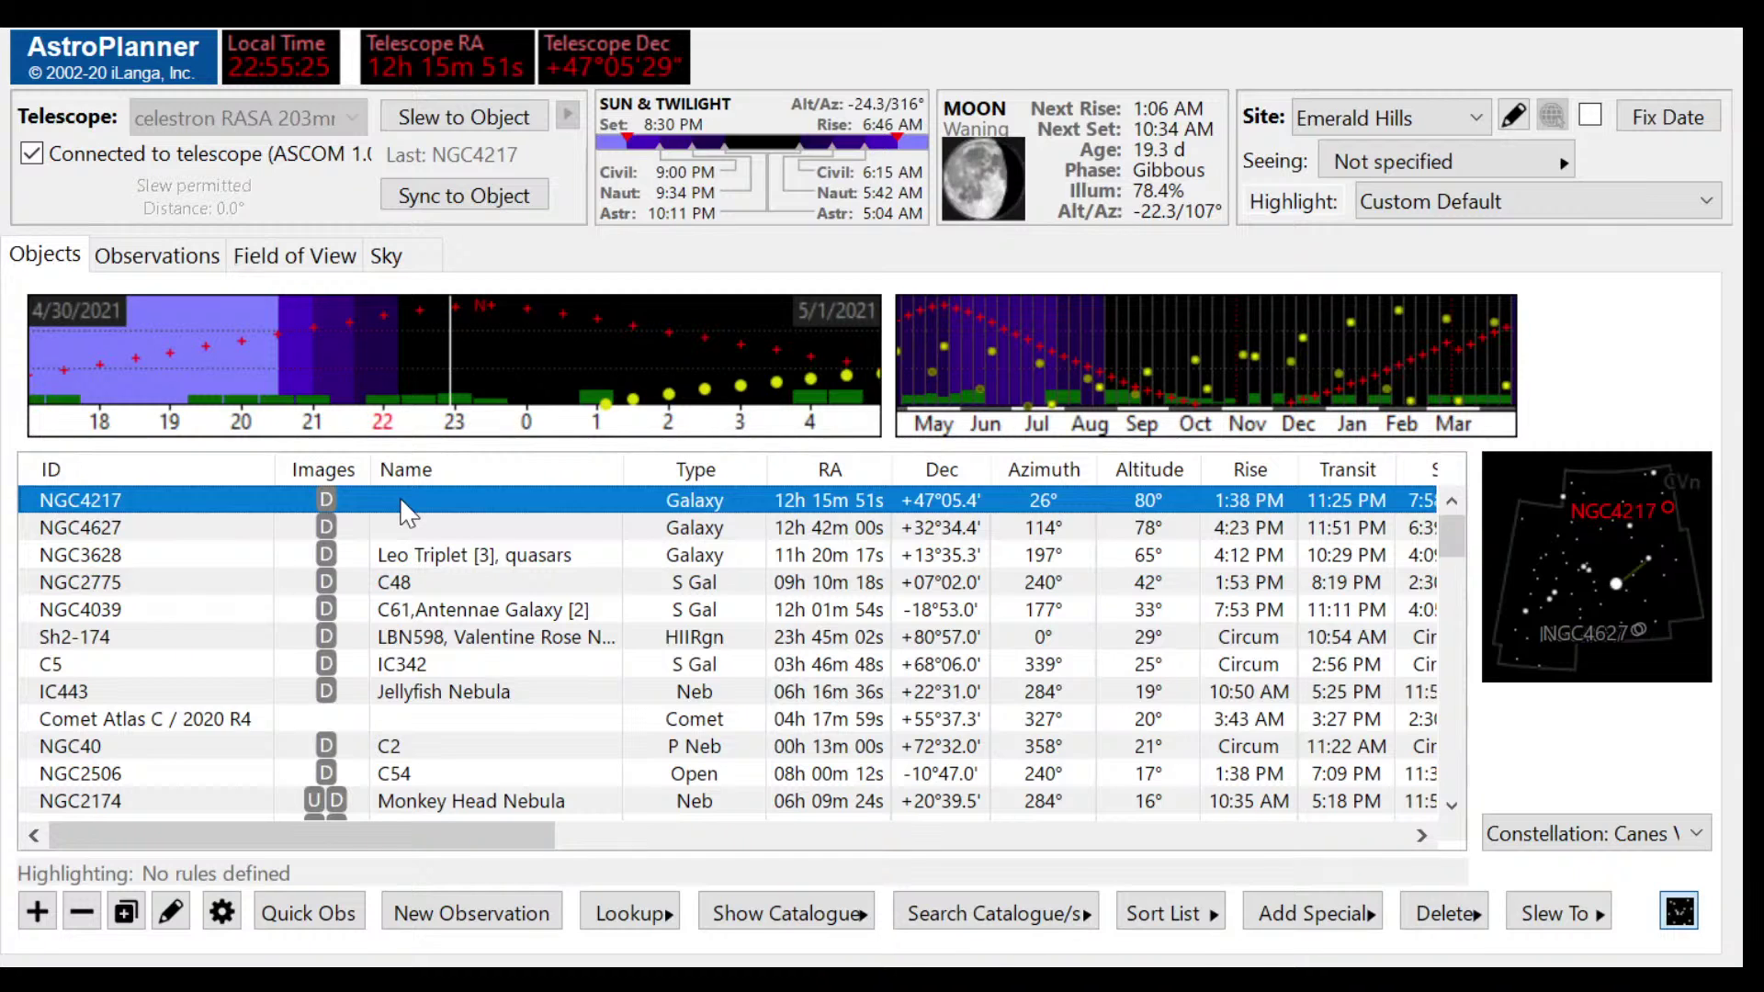
Step: Switch to AstroPlanner and log an NGC4217 observation noting "we at first just gravitated to M106, but finally realized NGC4217 was edge on right in the center."
key("ctrl+shift+o")
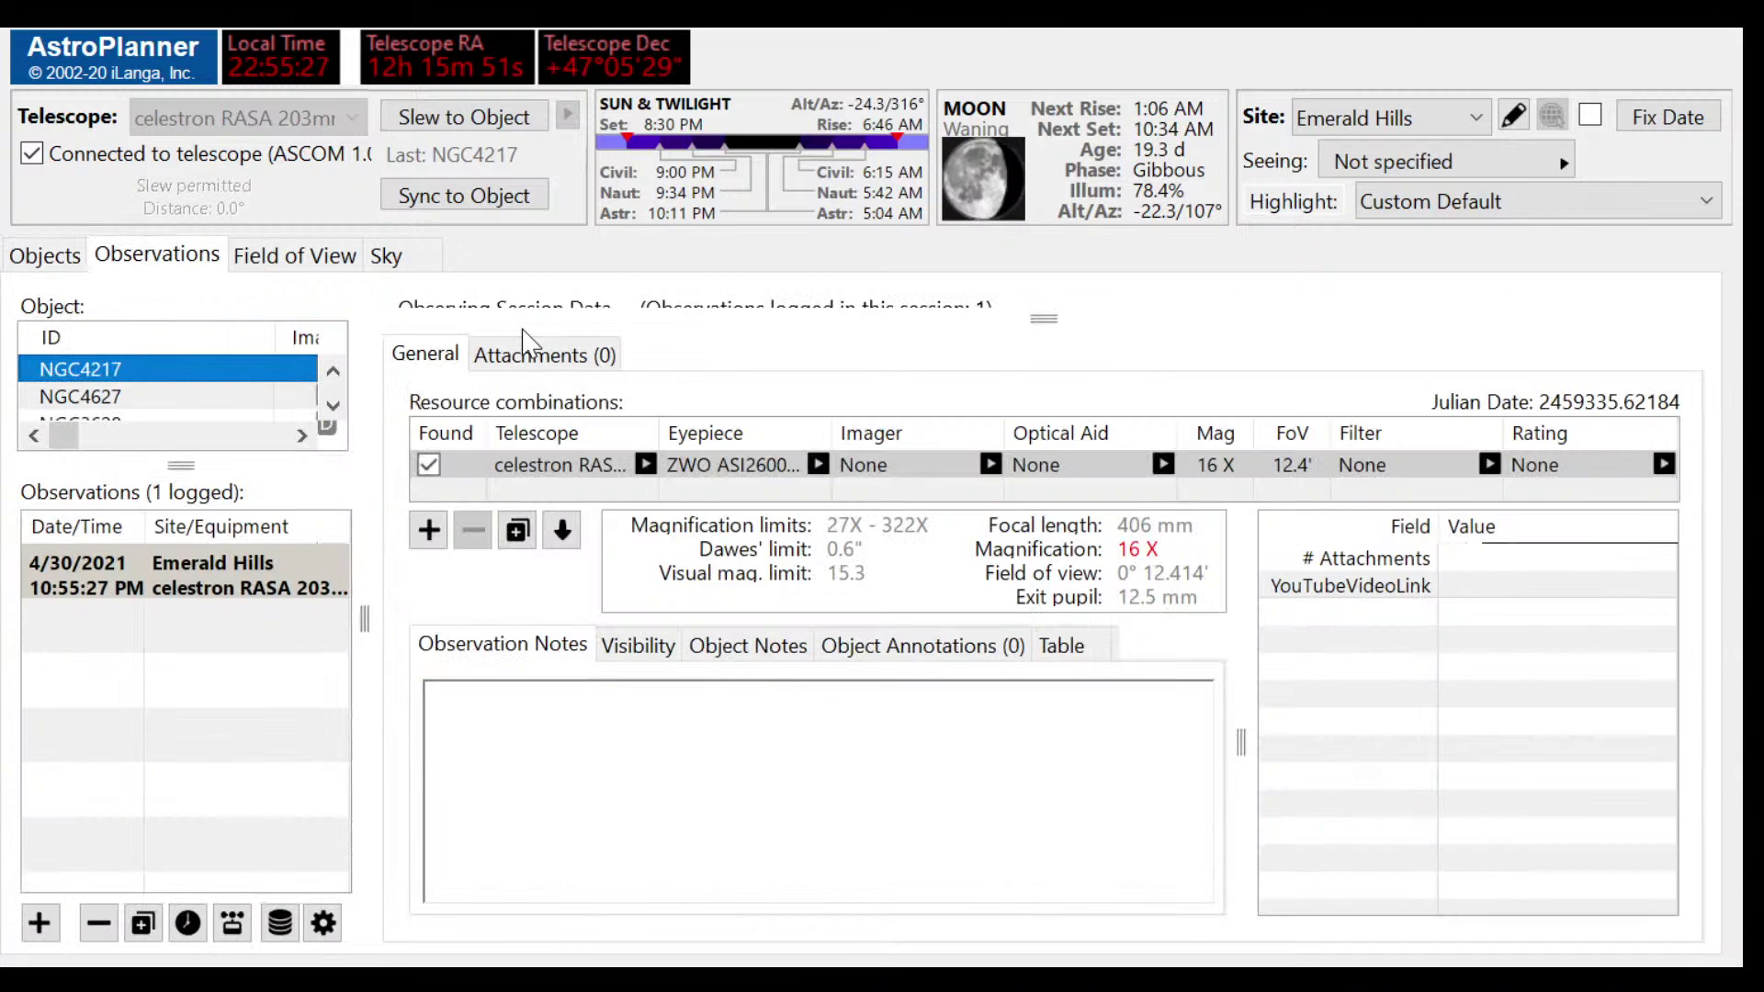
left_click(611, 759)
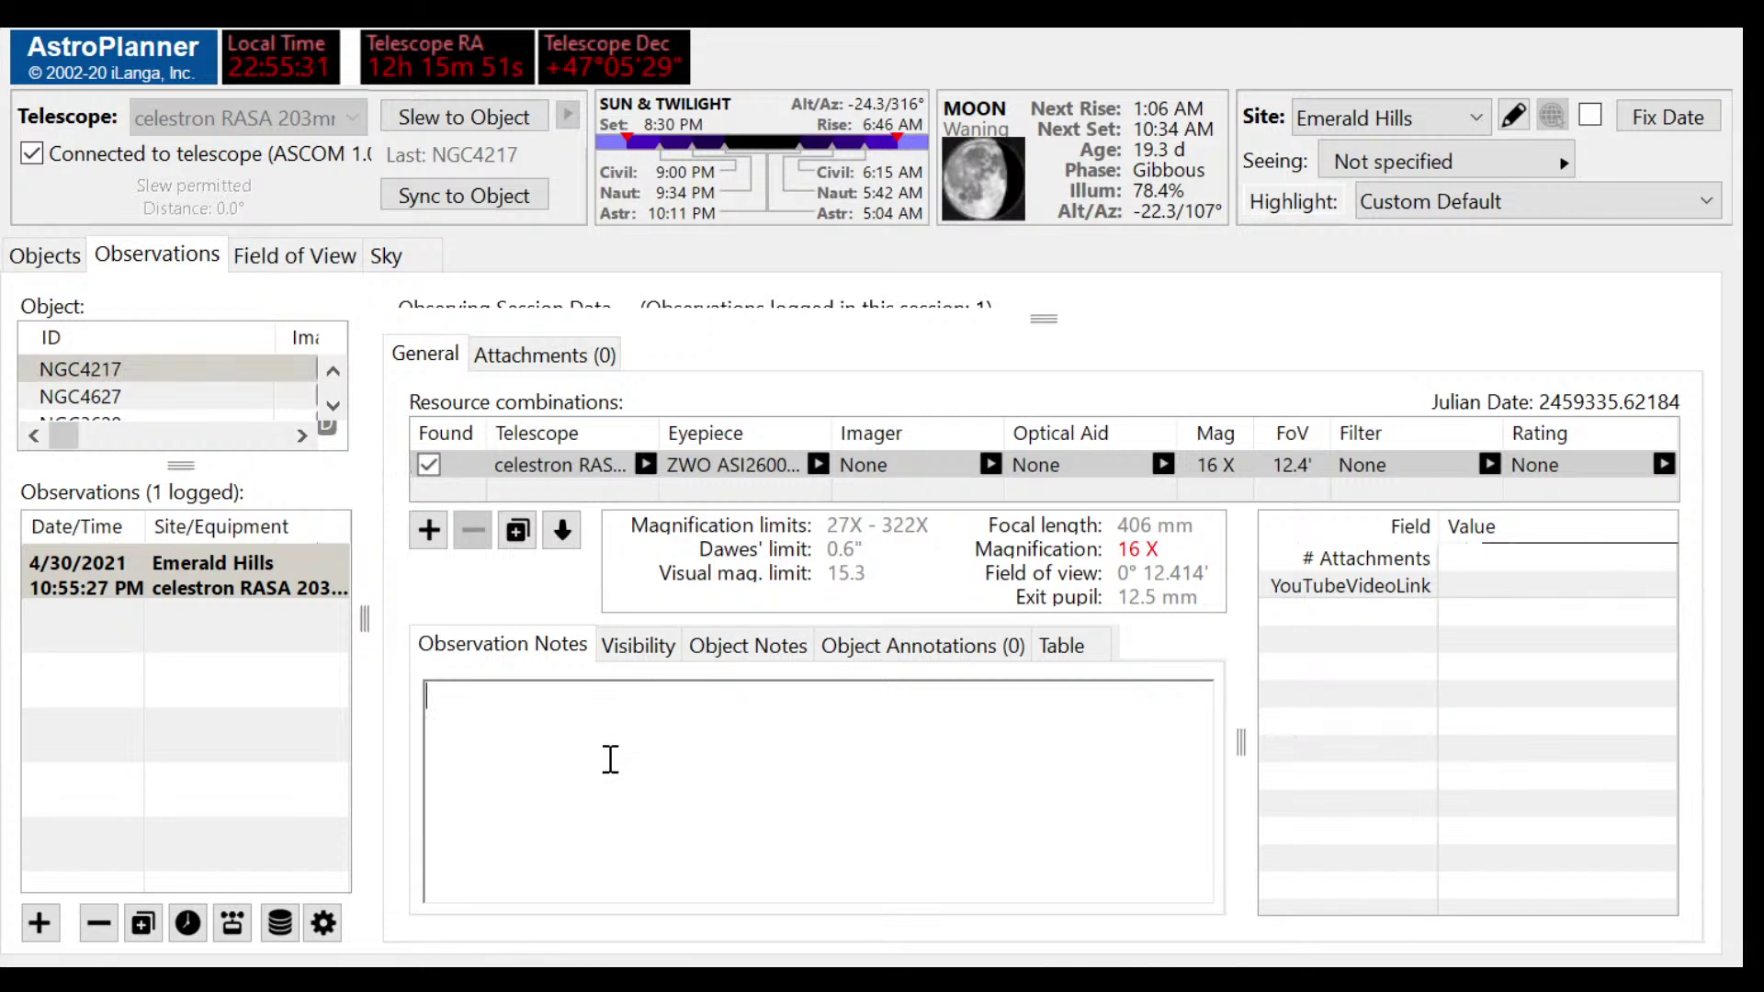
type("we at first just gravitated")
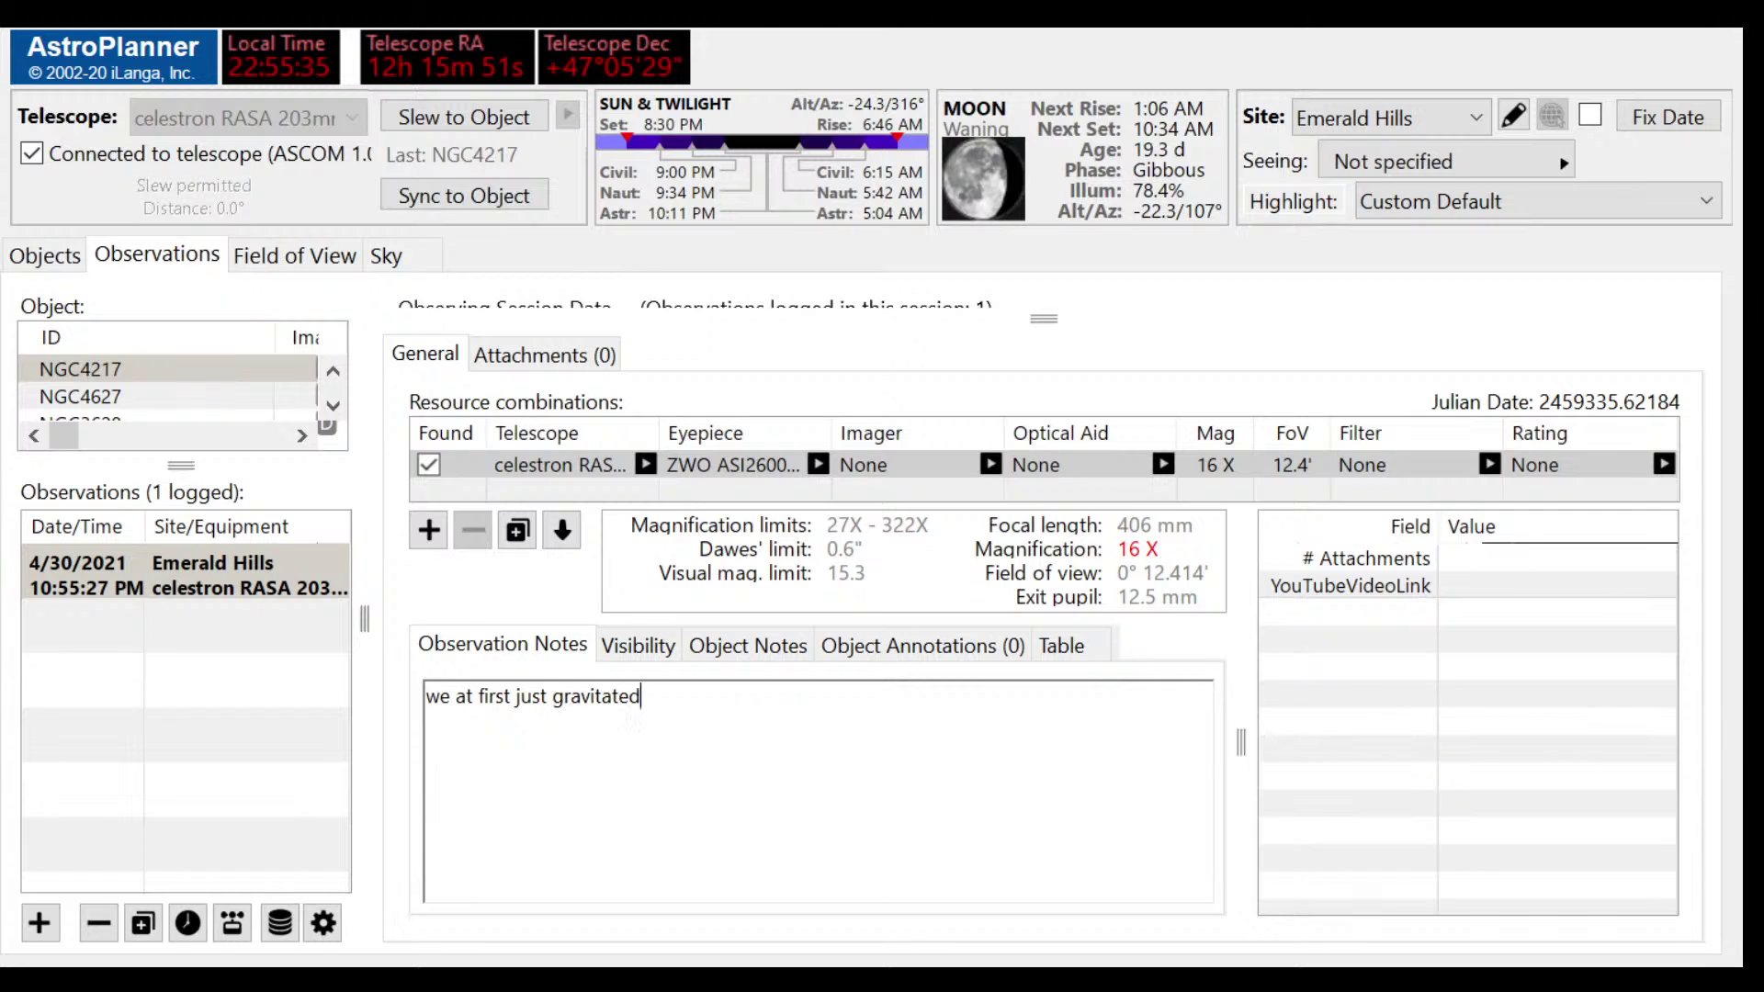
type(" to M106, but finally rea")
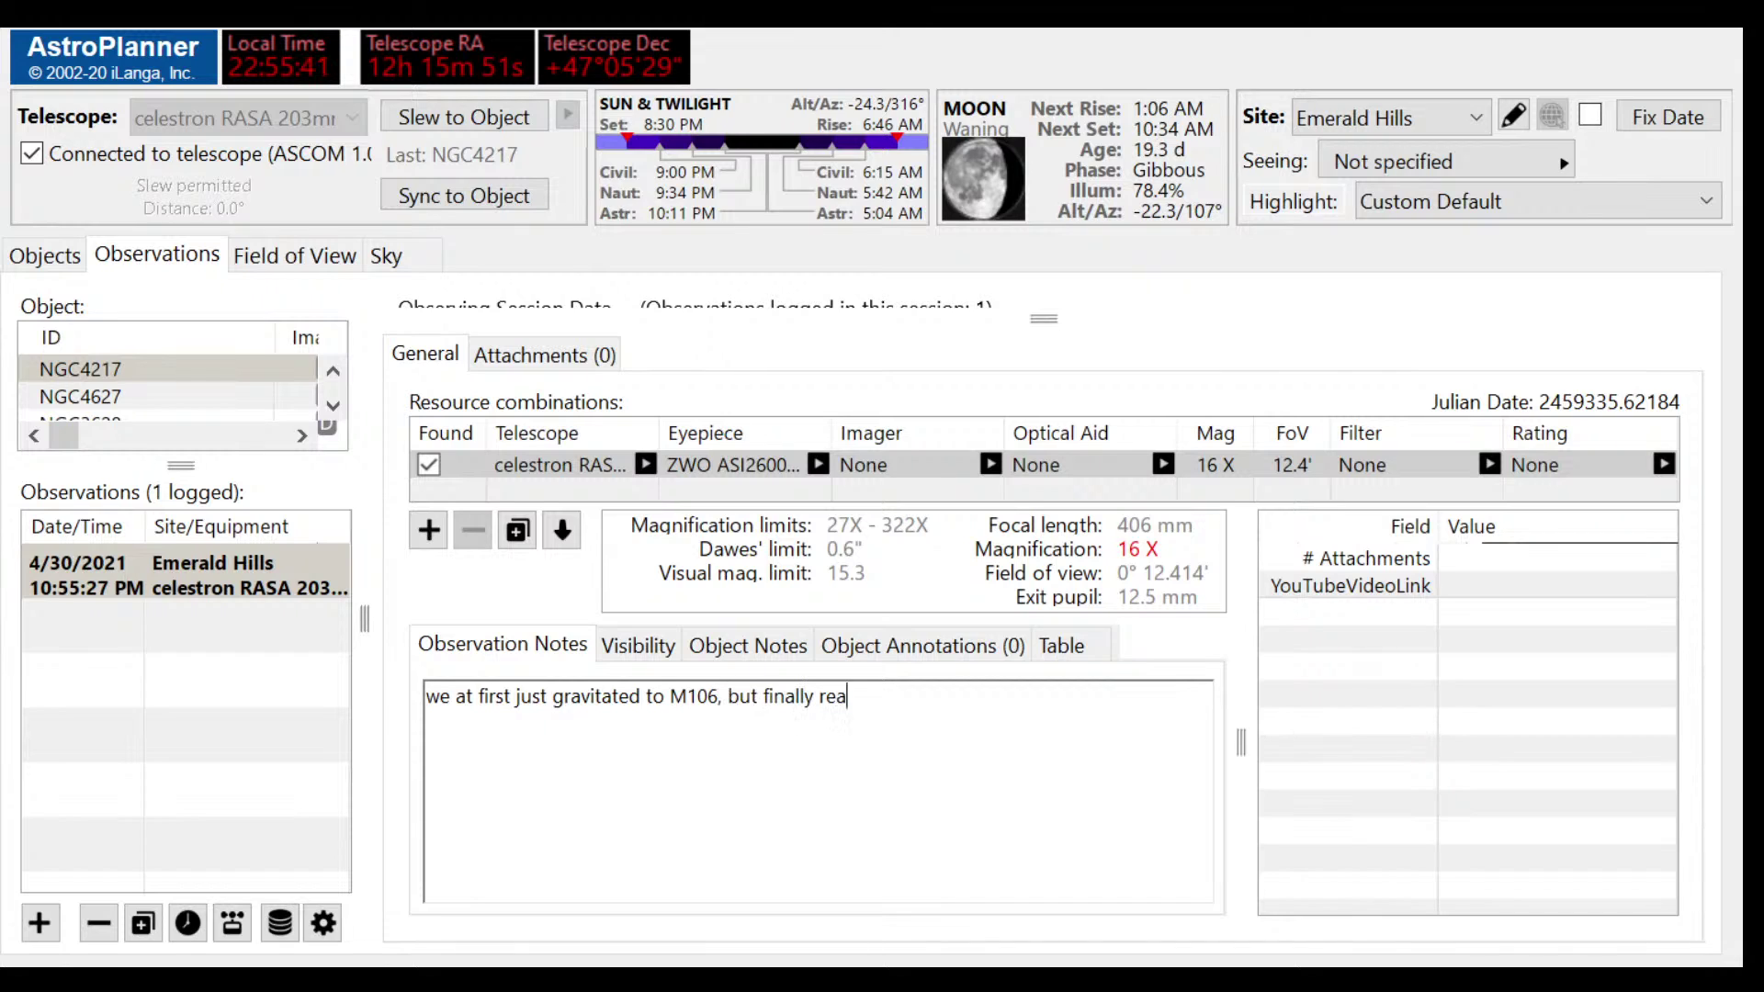
type("lized NGC4217")
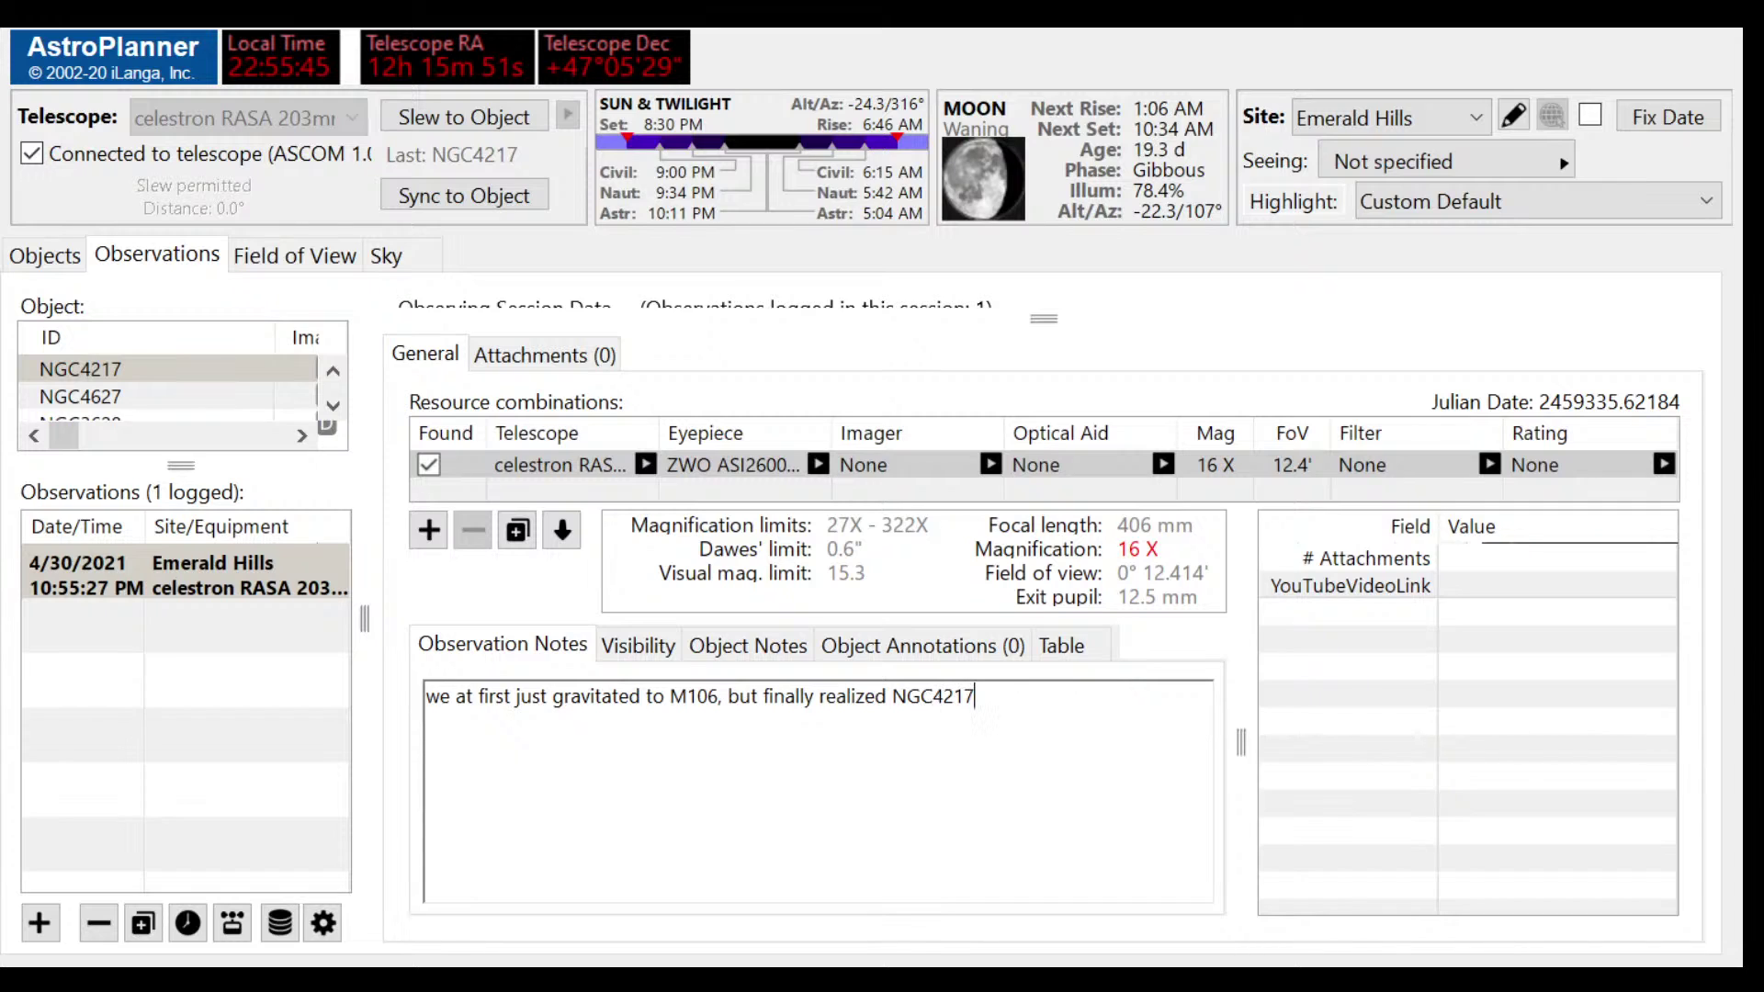
type(" was edge on right in the ")
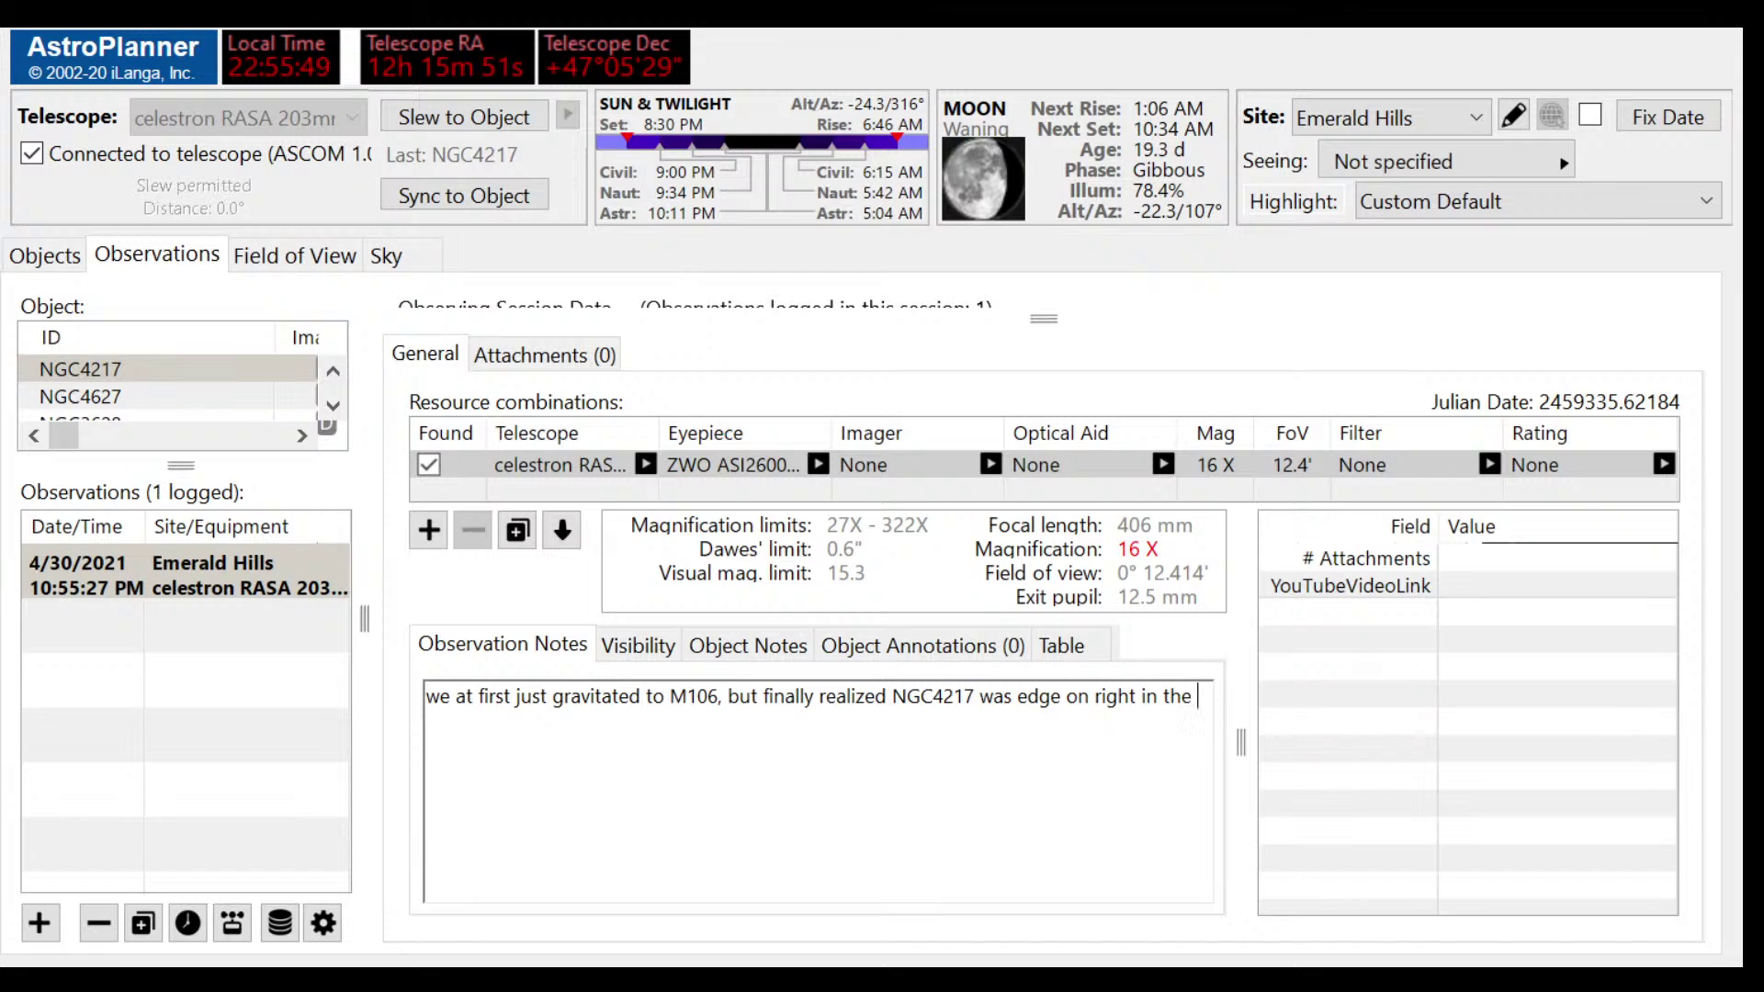
type("e")
type("enter.")
Step: Attach ngc4217.jpg to the NGC4217 observation and select it in the attachment list
left_click(529, 371)
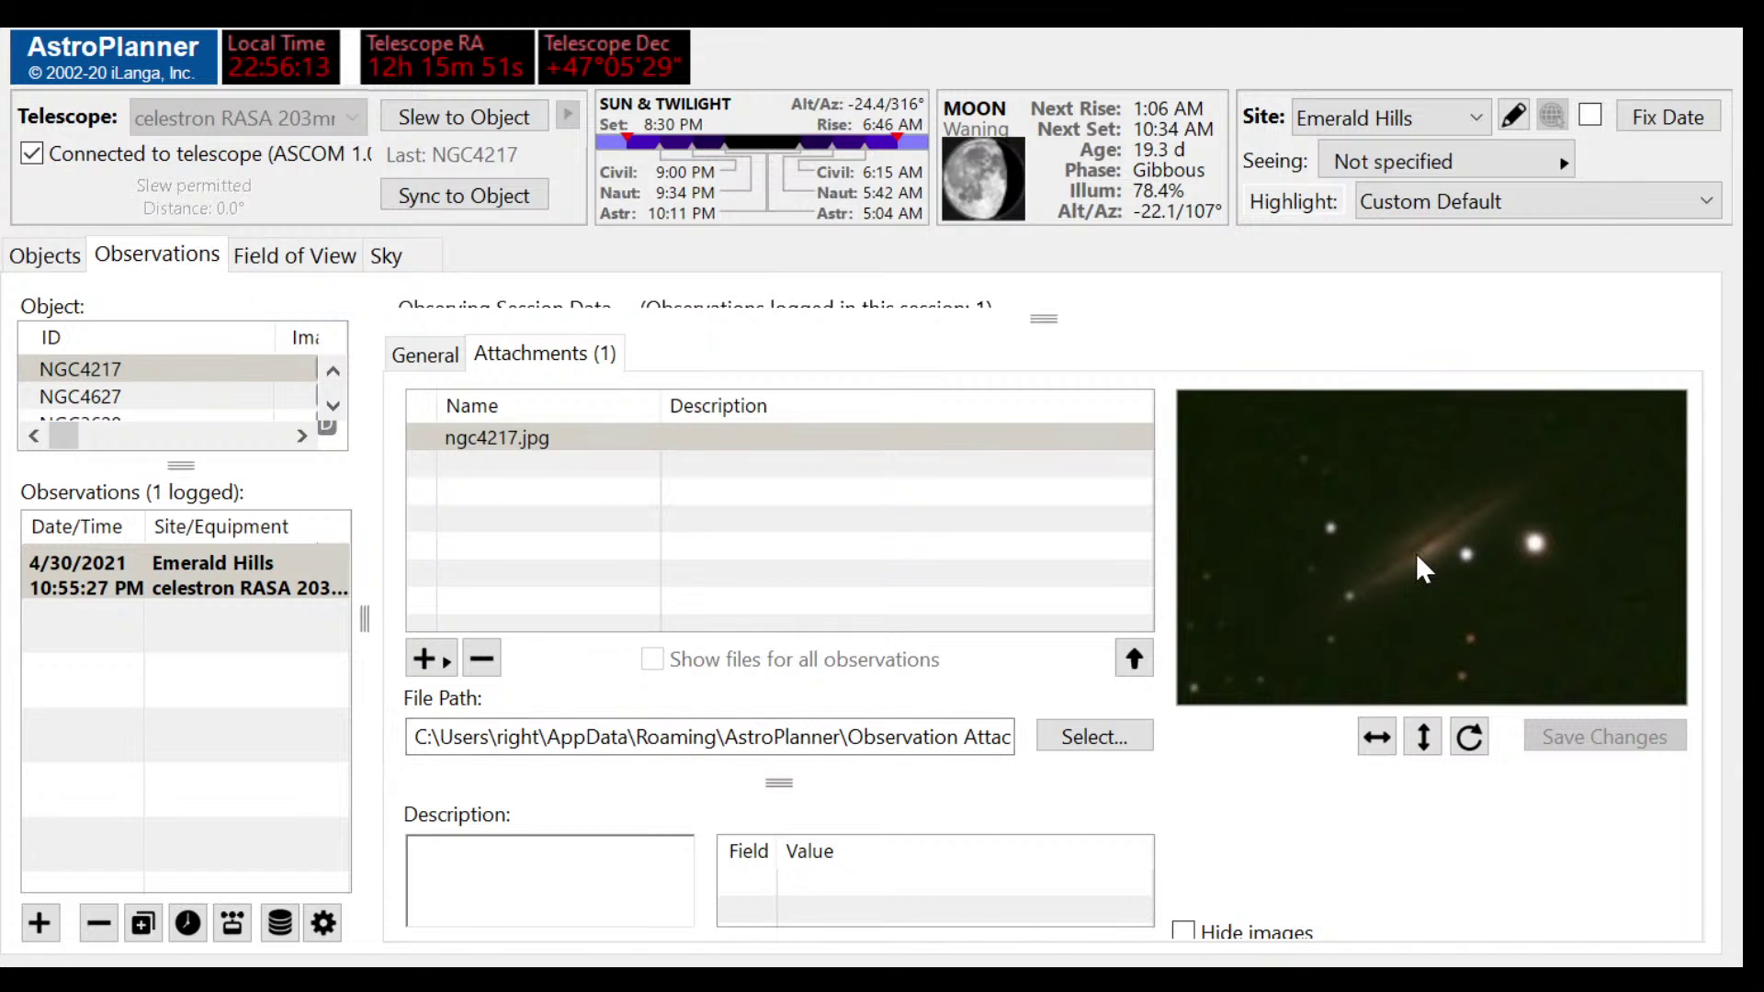
left_click(46, 260)
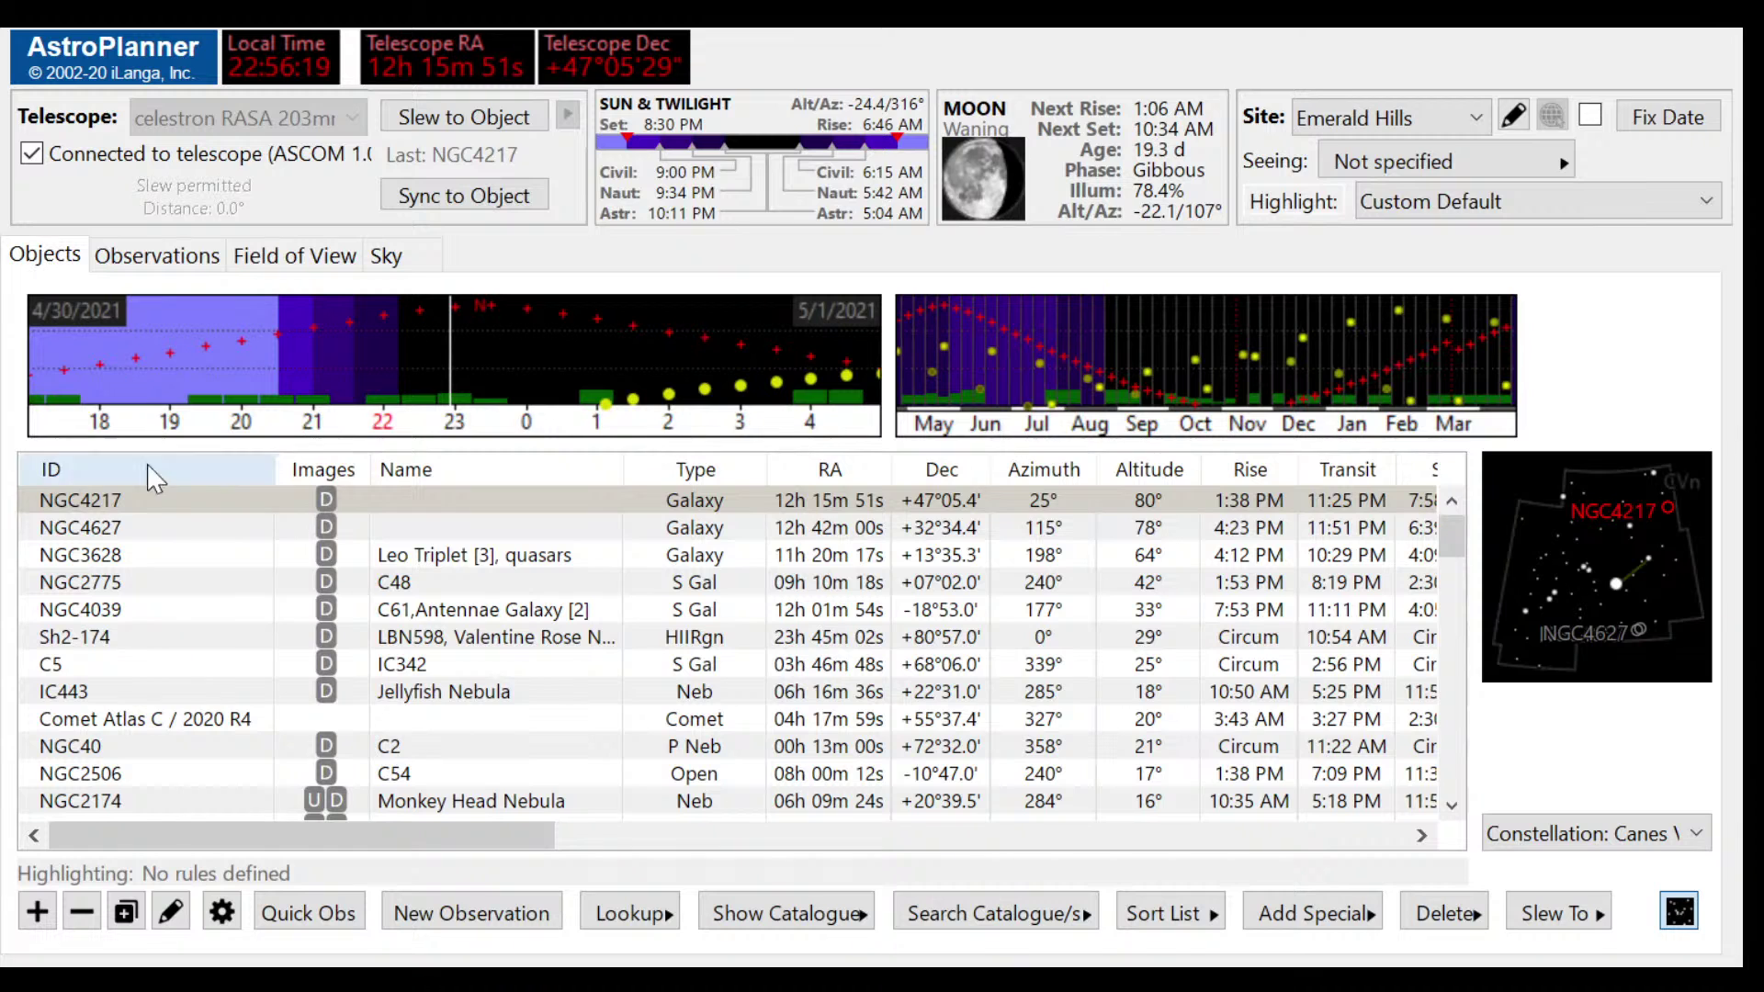
left_click(140, 266)
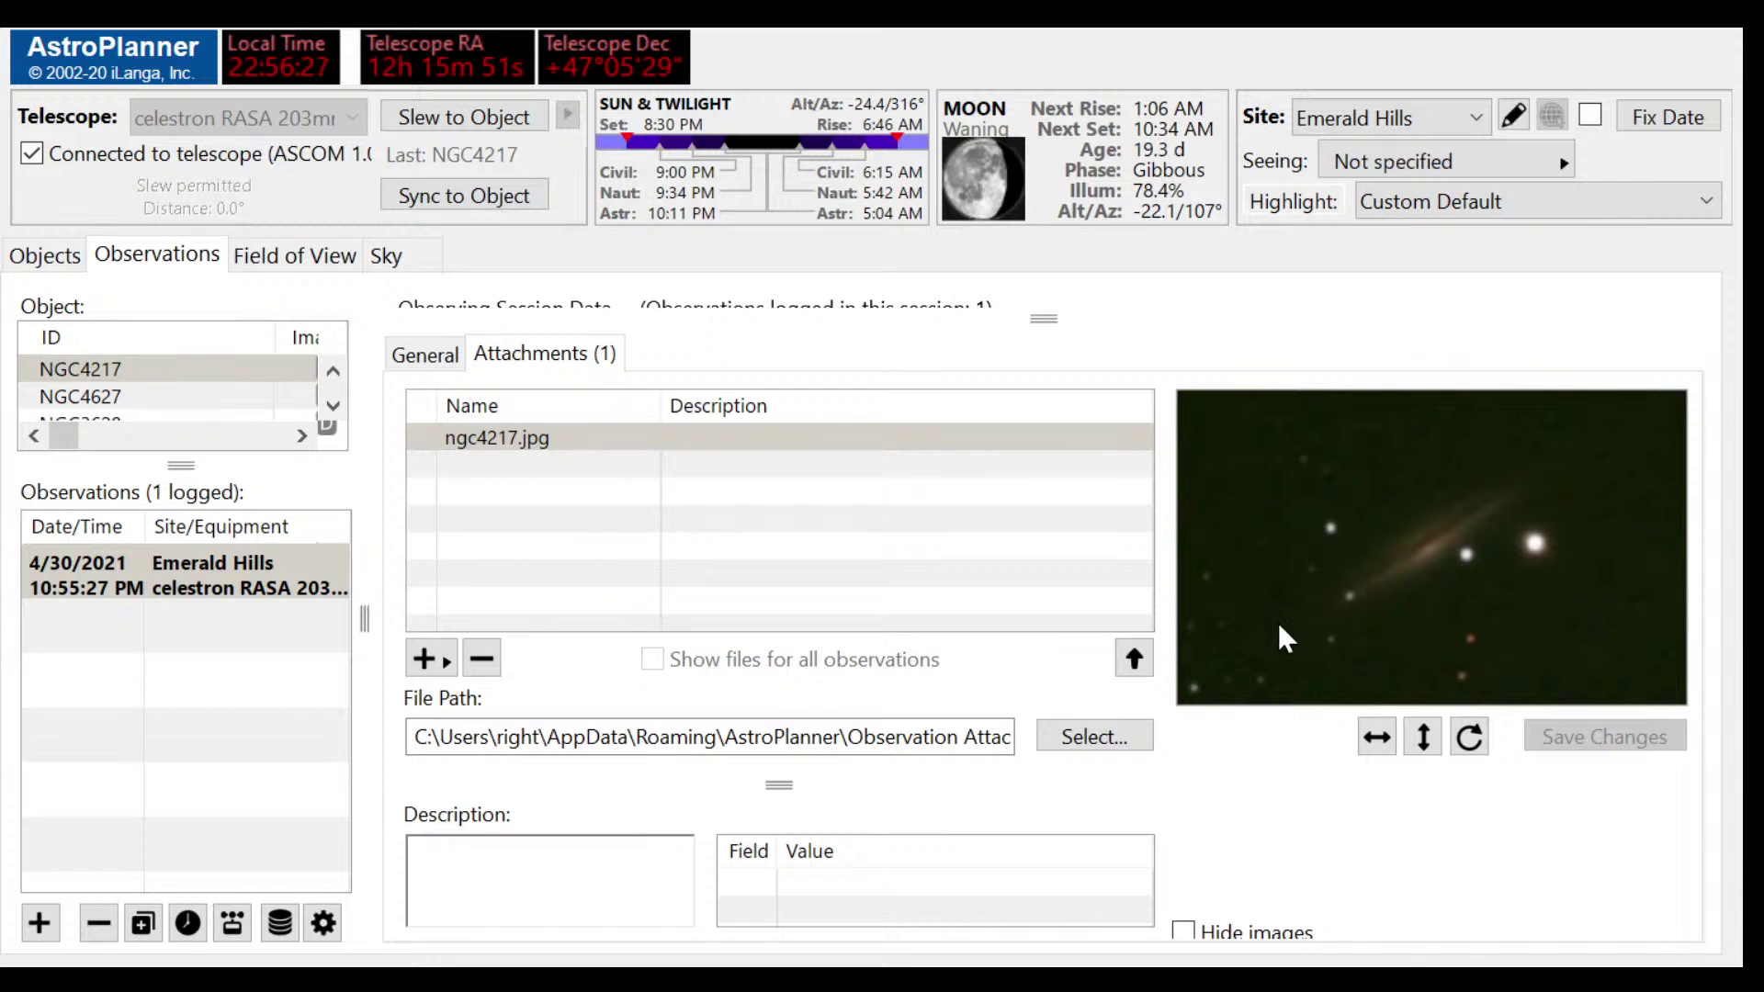
left_click(588, 448)
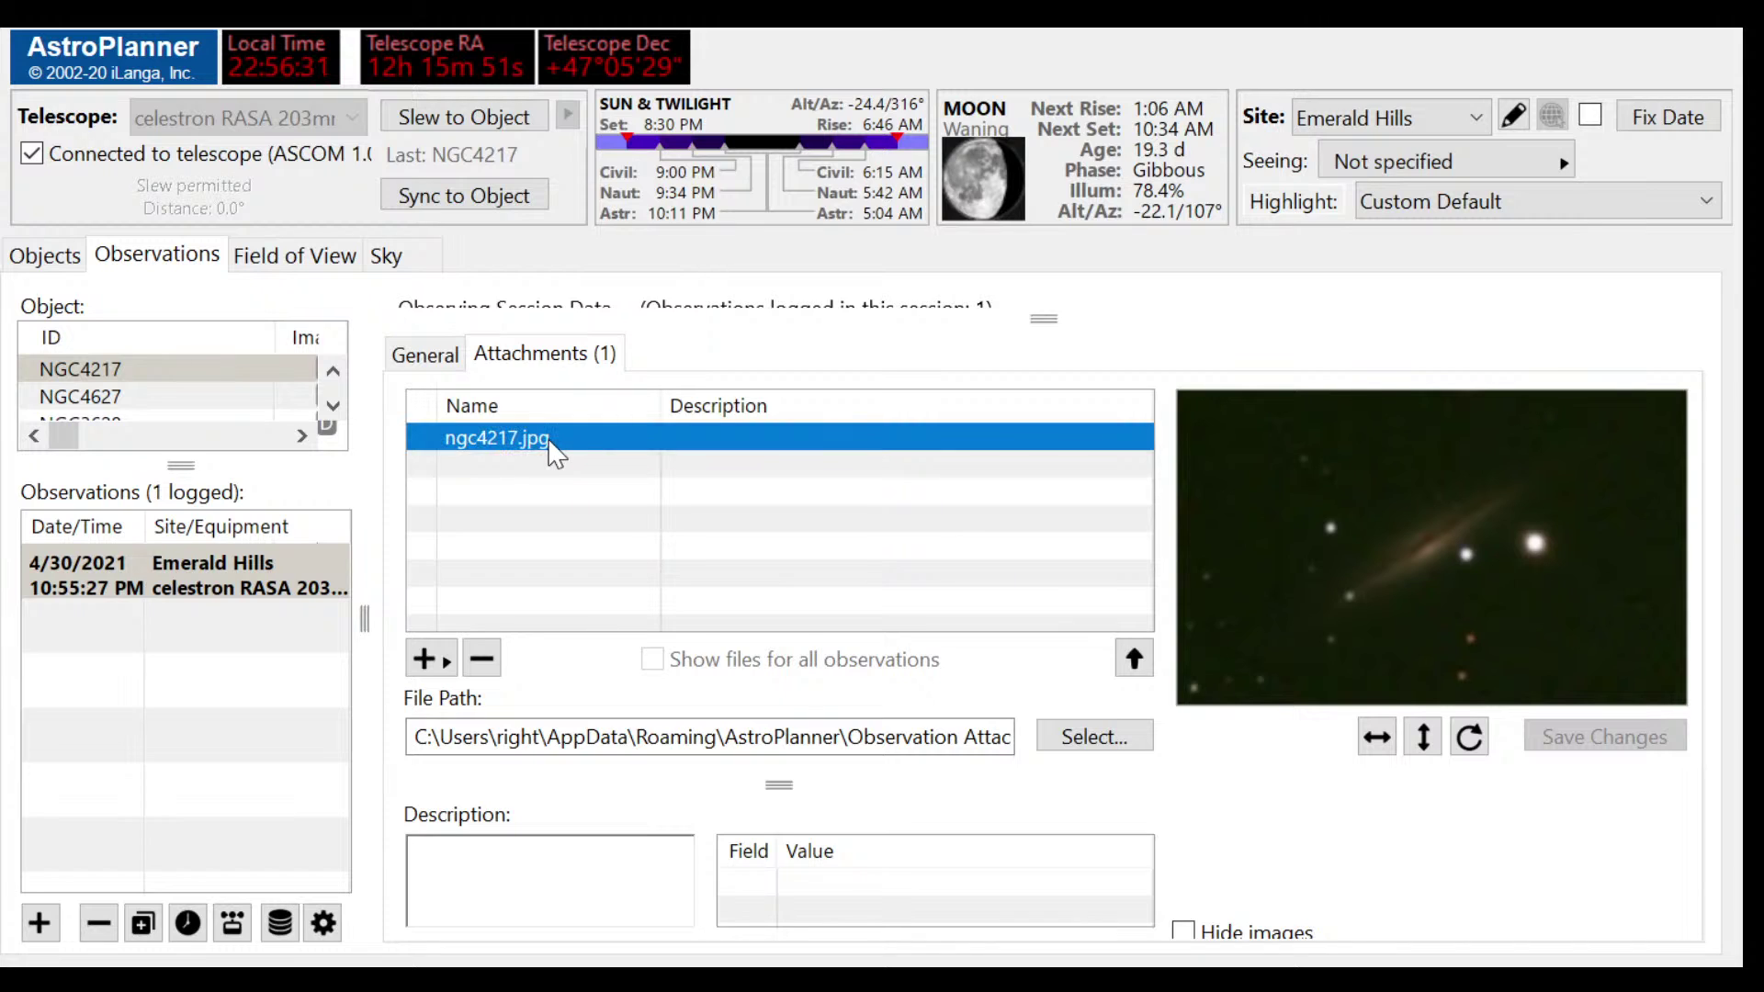
left_click(445, 667)
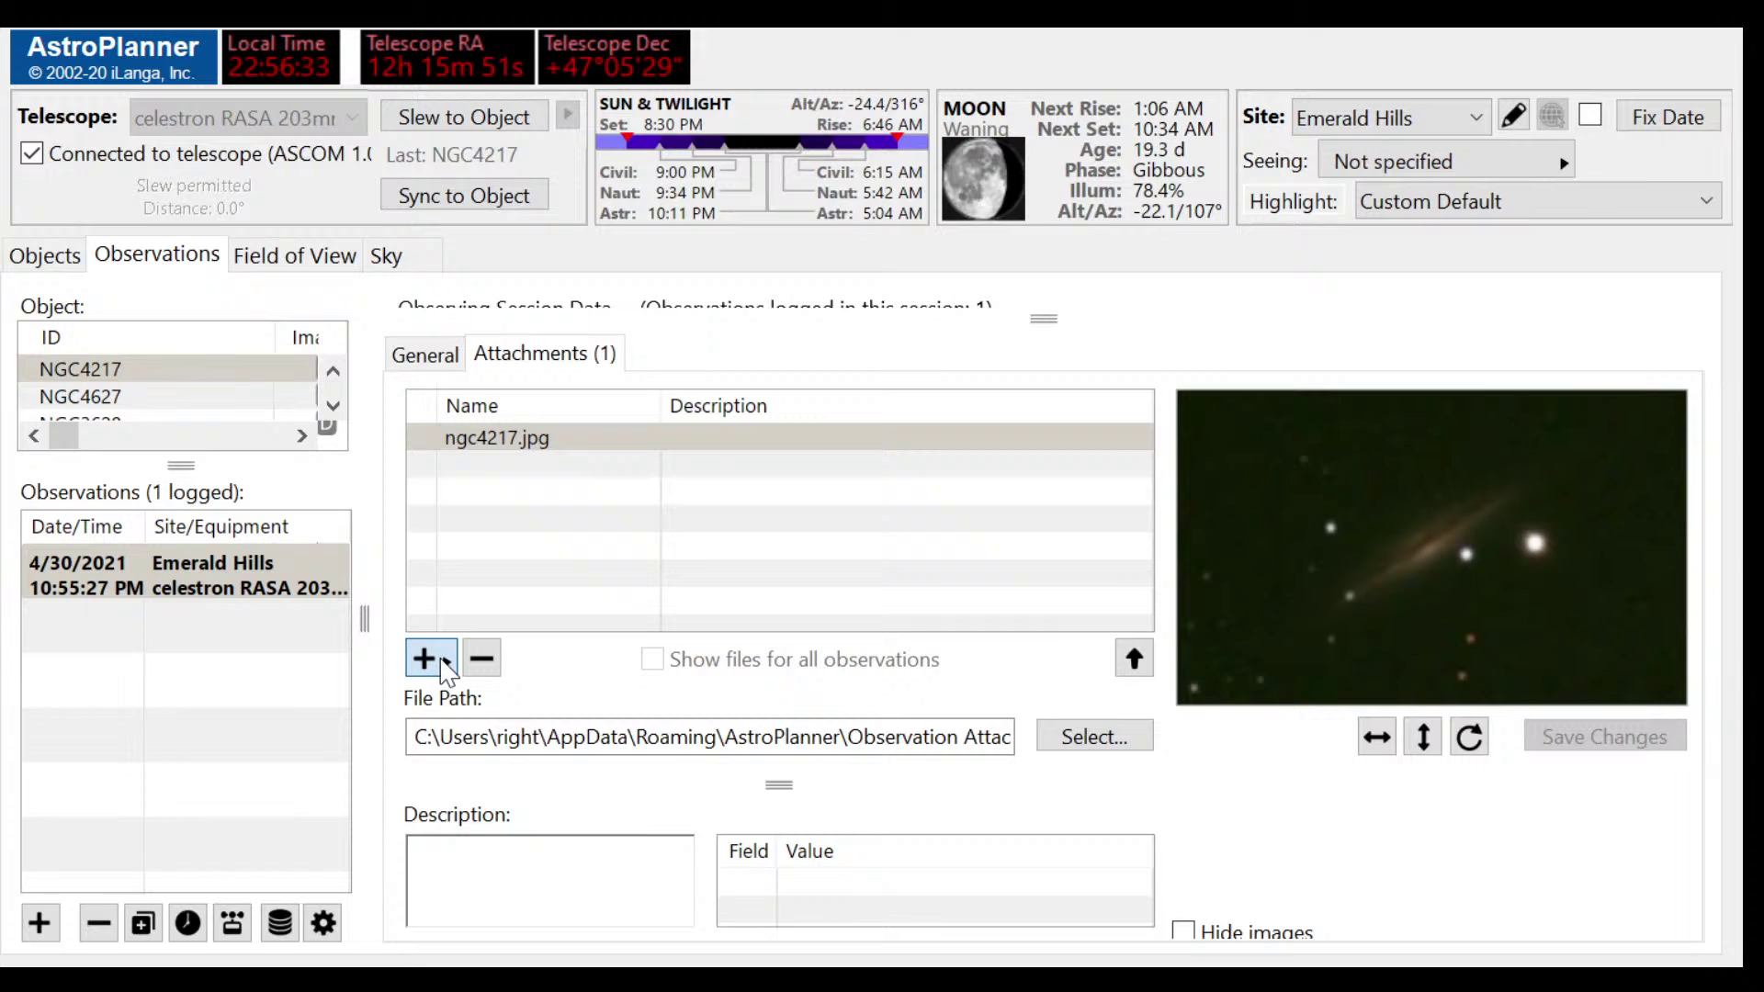
left_click(533, 438)
left_click(482, 658)
left_click(576, 445)
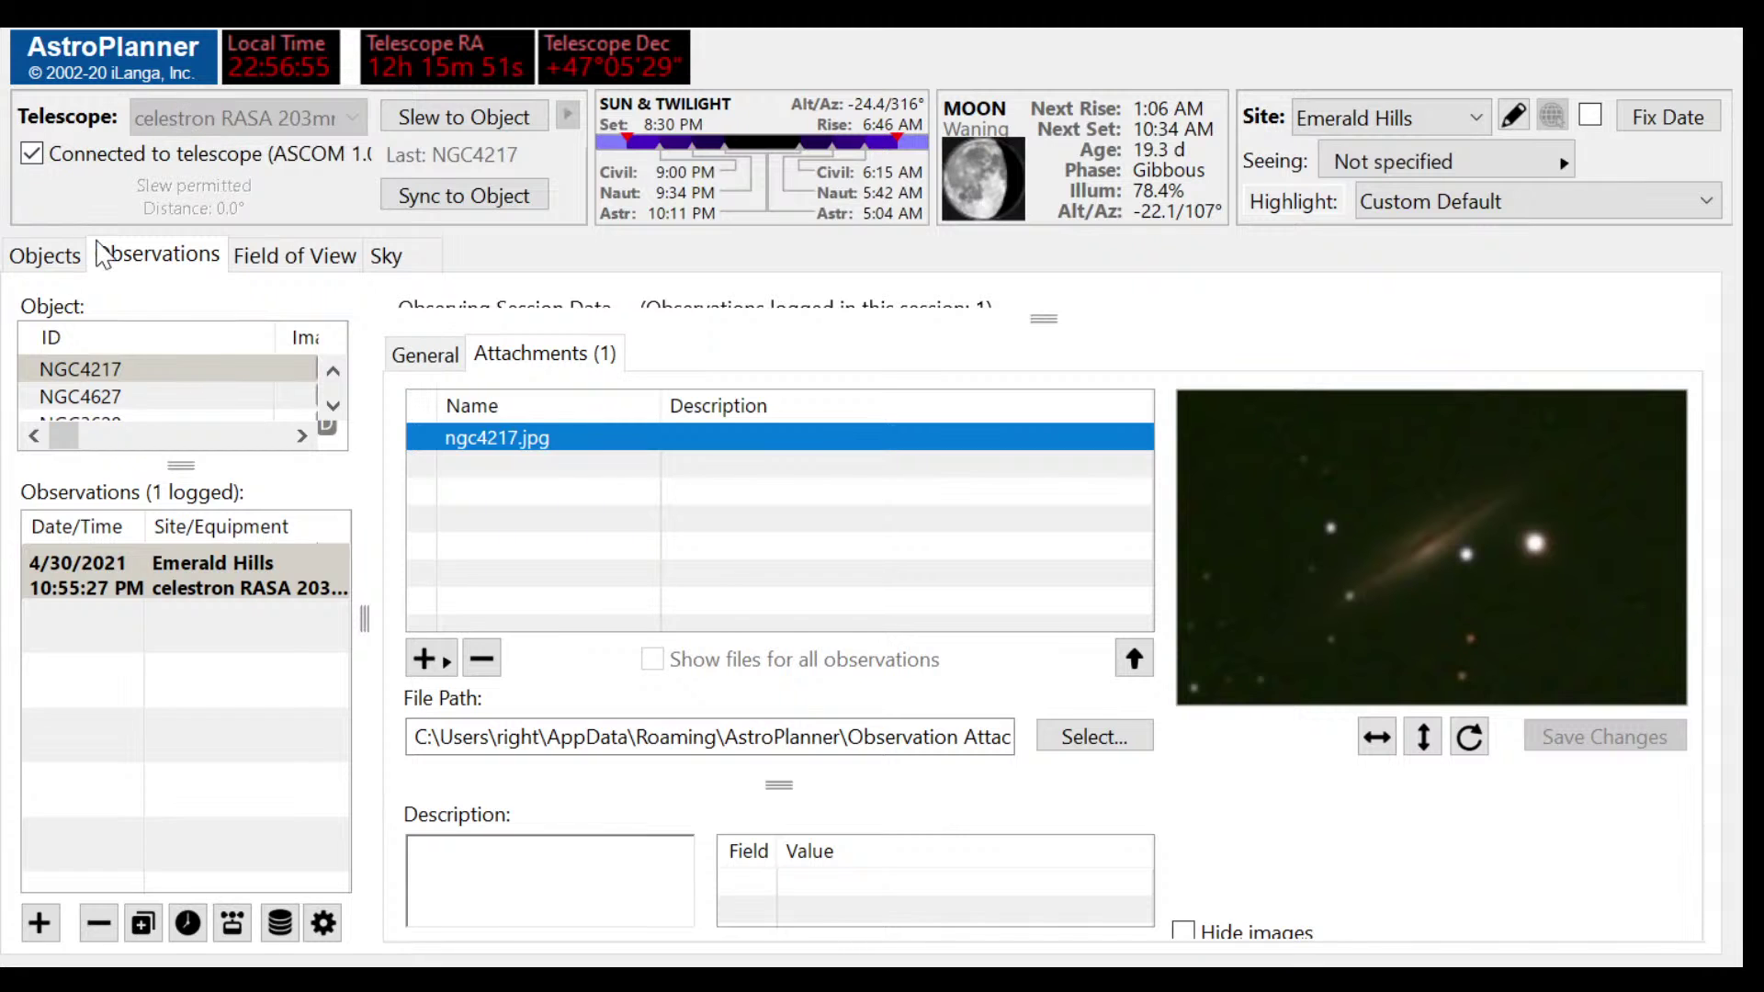
Step: Show the 7' x 7' 2nd Gen All Sky survey image of NGC4217 in the object preview for comparison
left_click(46, 256)
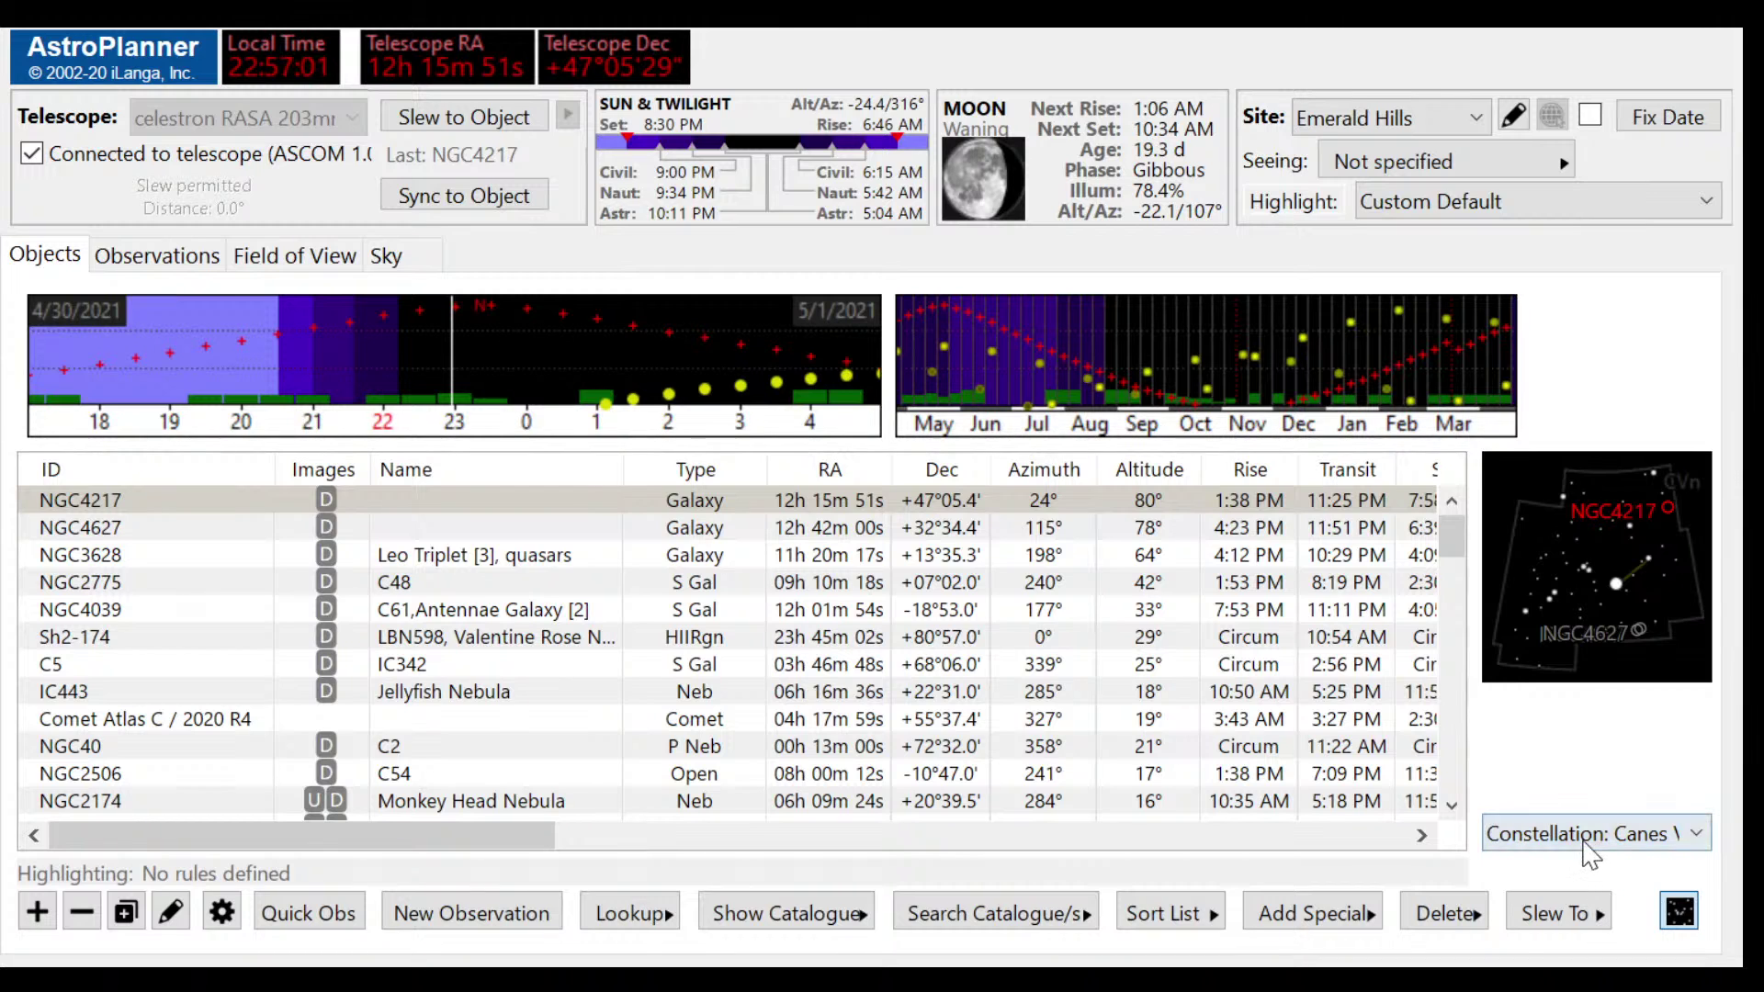
key("Down")
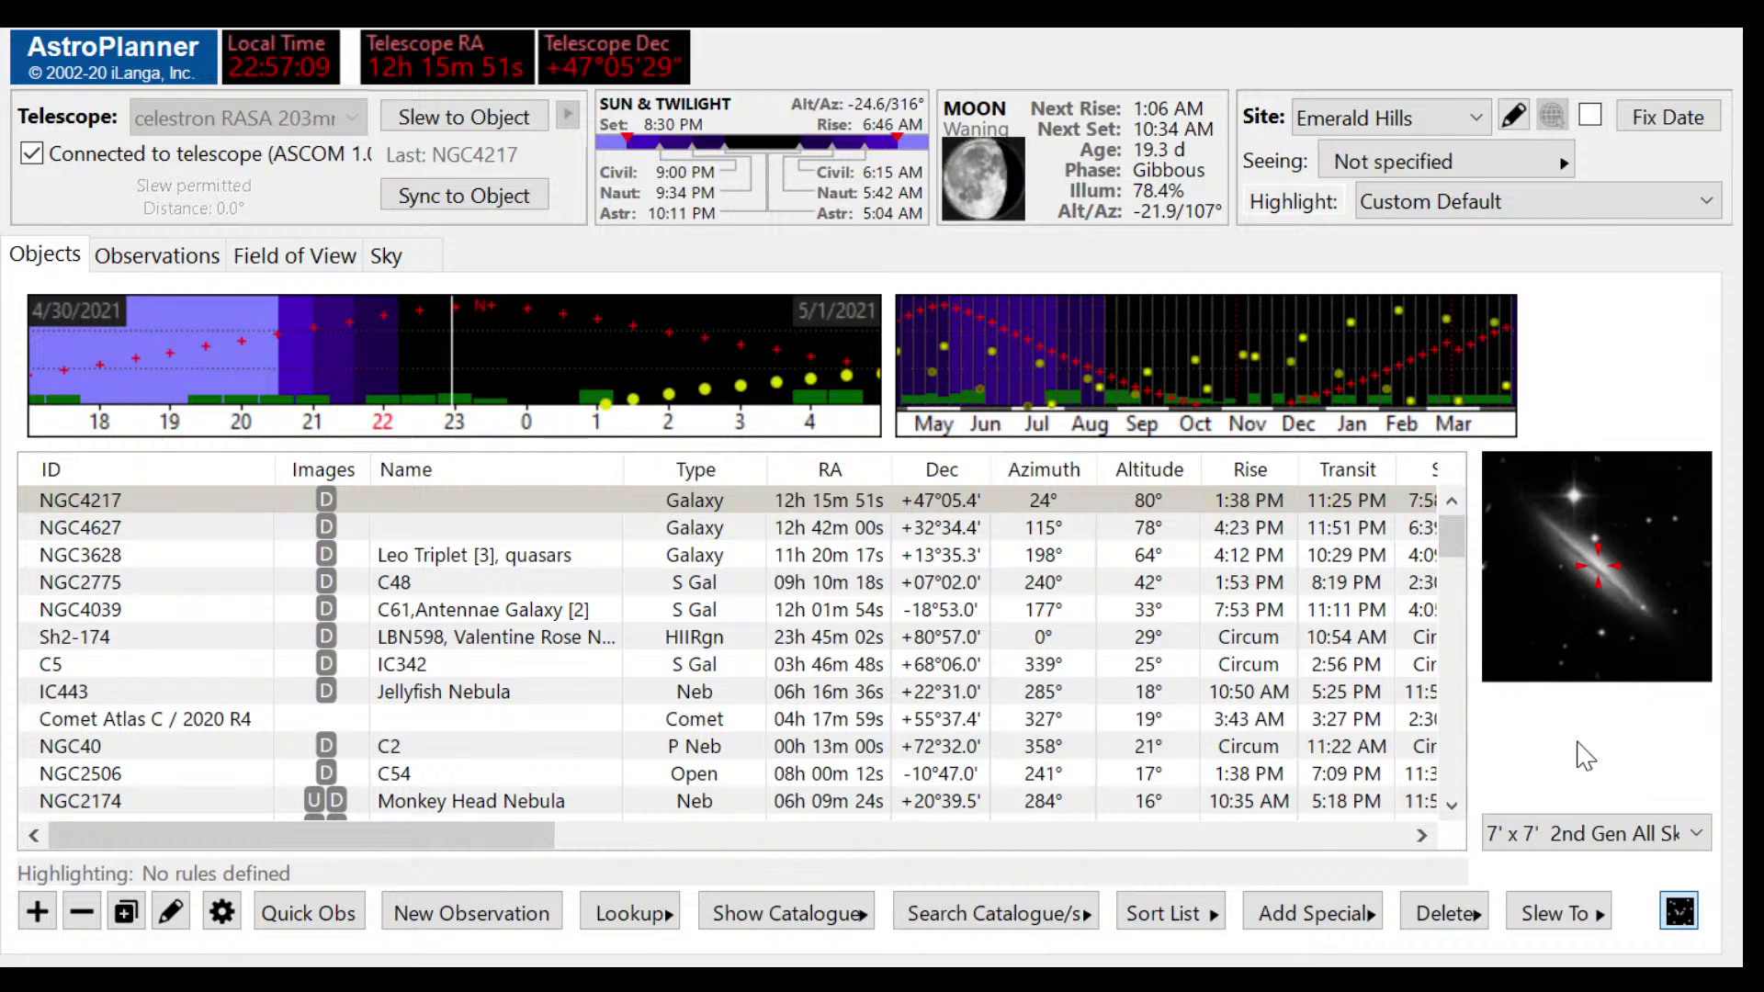
mouse_move(1575, 593)
Step: Remove ngc4217.jpg from the NGC4217 observation's attachments and attach the image file again
left_click(160, 258)
left_click(501, 439)
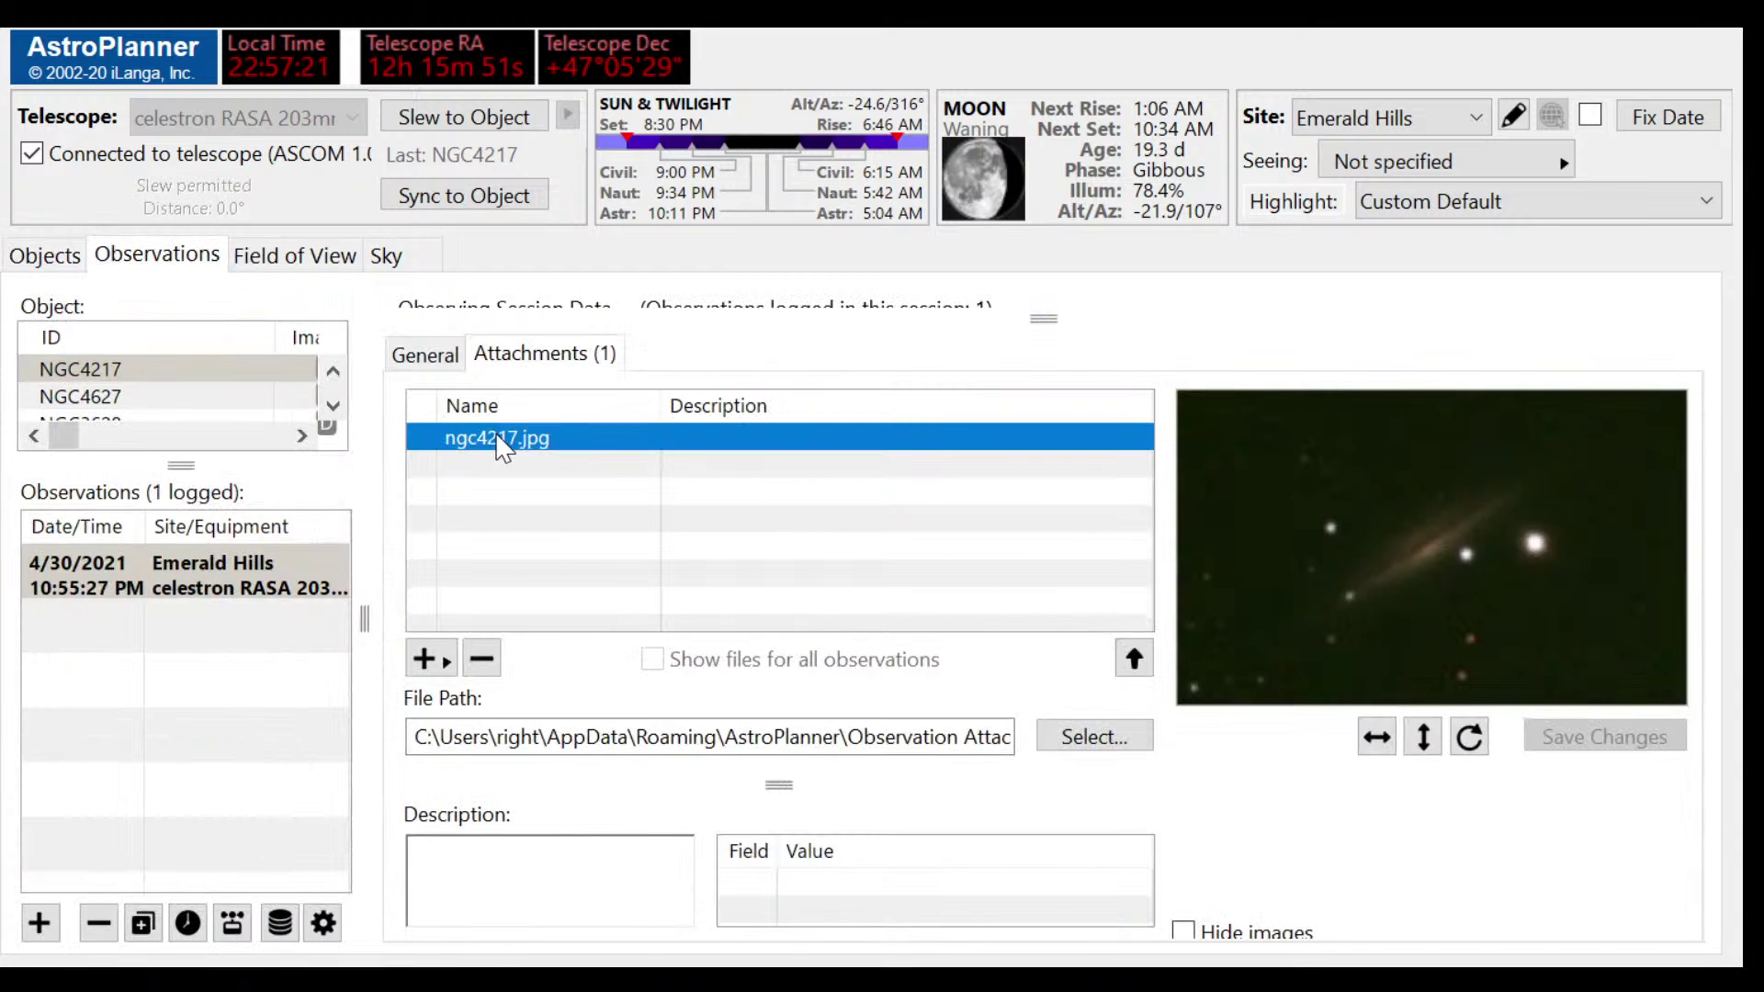
left_click(481, 659)
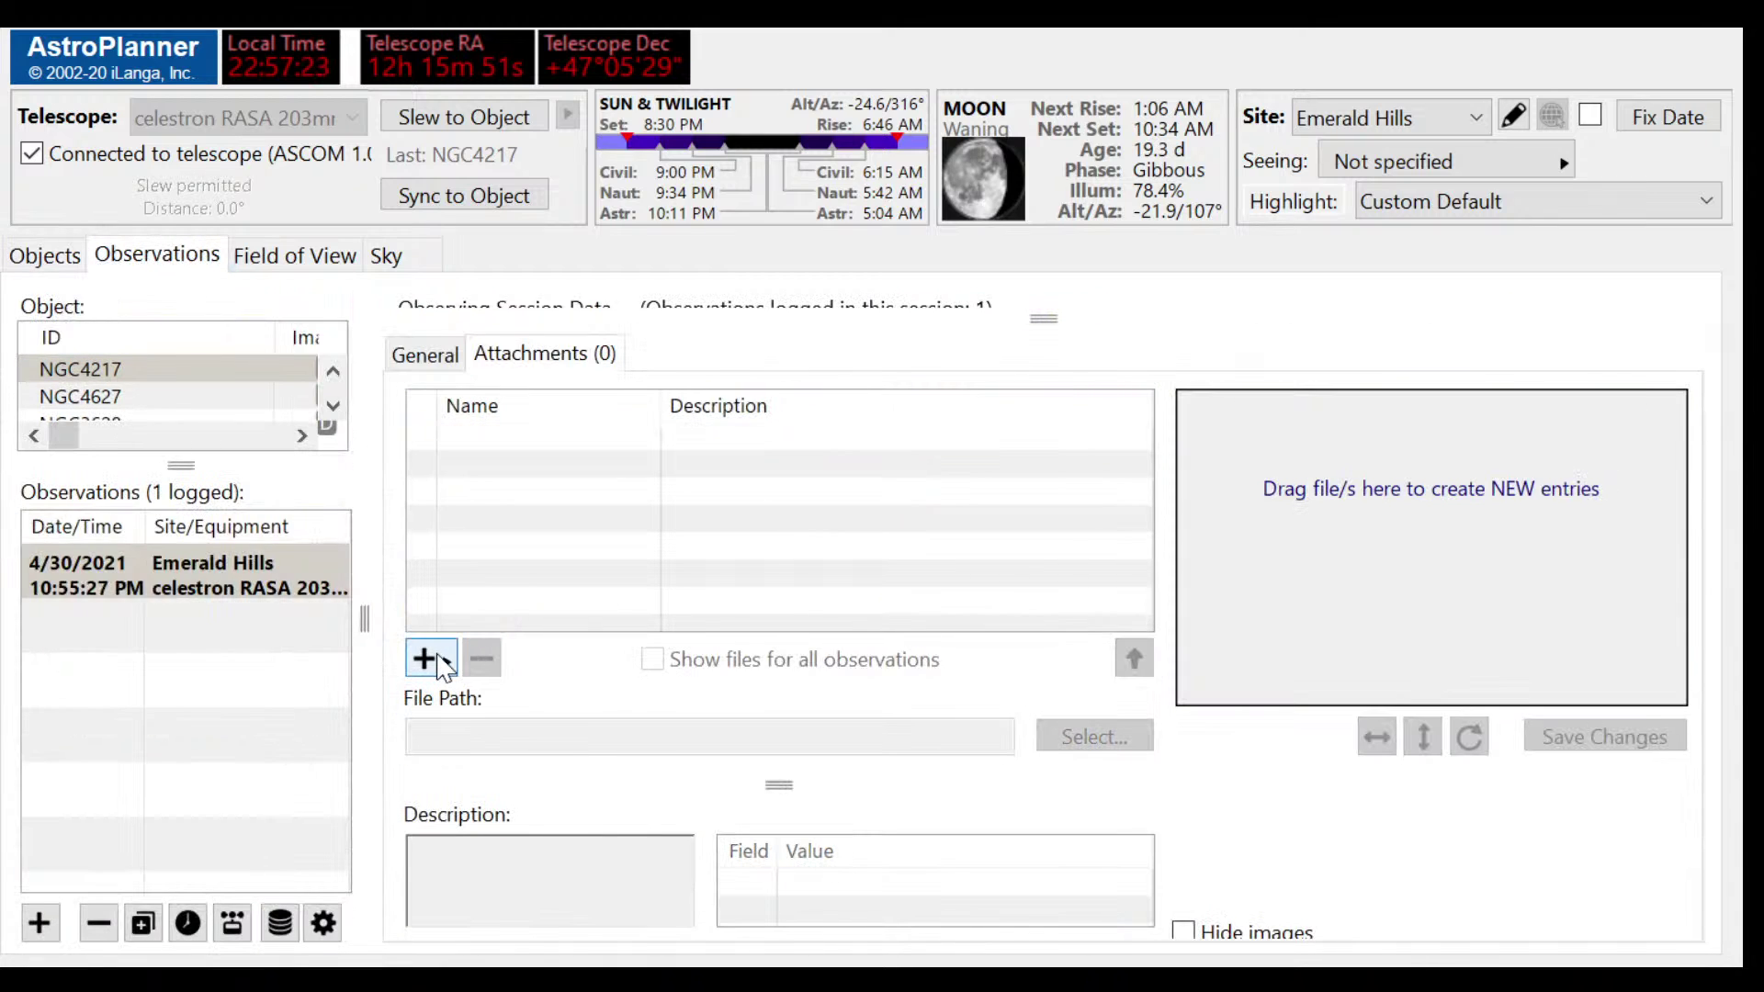
left_click(428, 659)
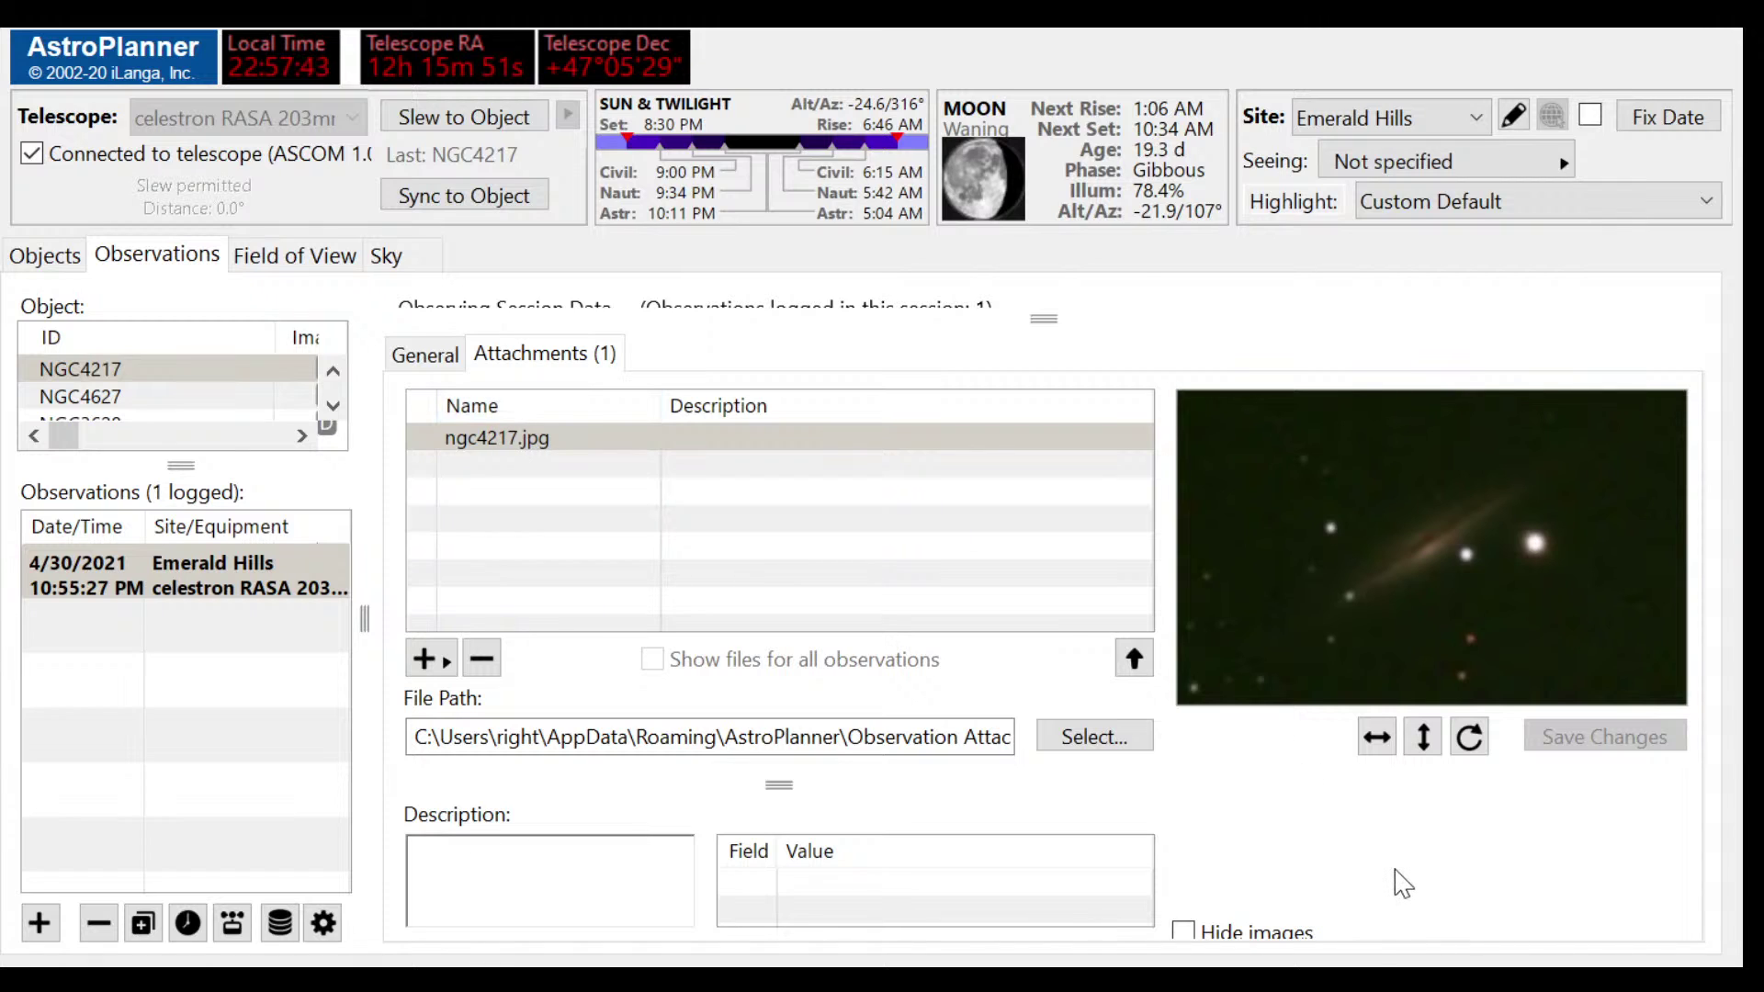
Step: Add the captured picture to the NGC4217 object entry as a user image named "edge-on"
left_click(35, 258)
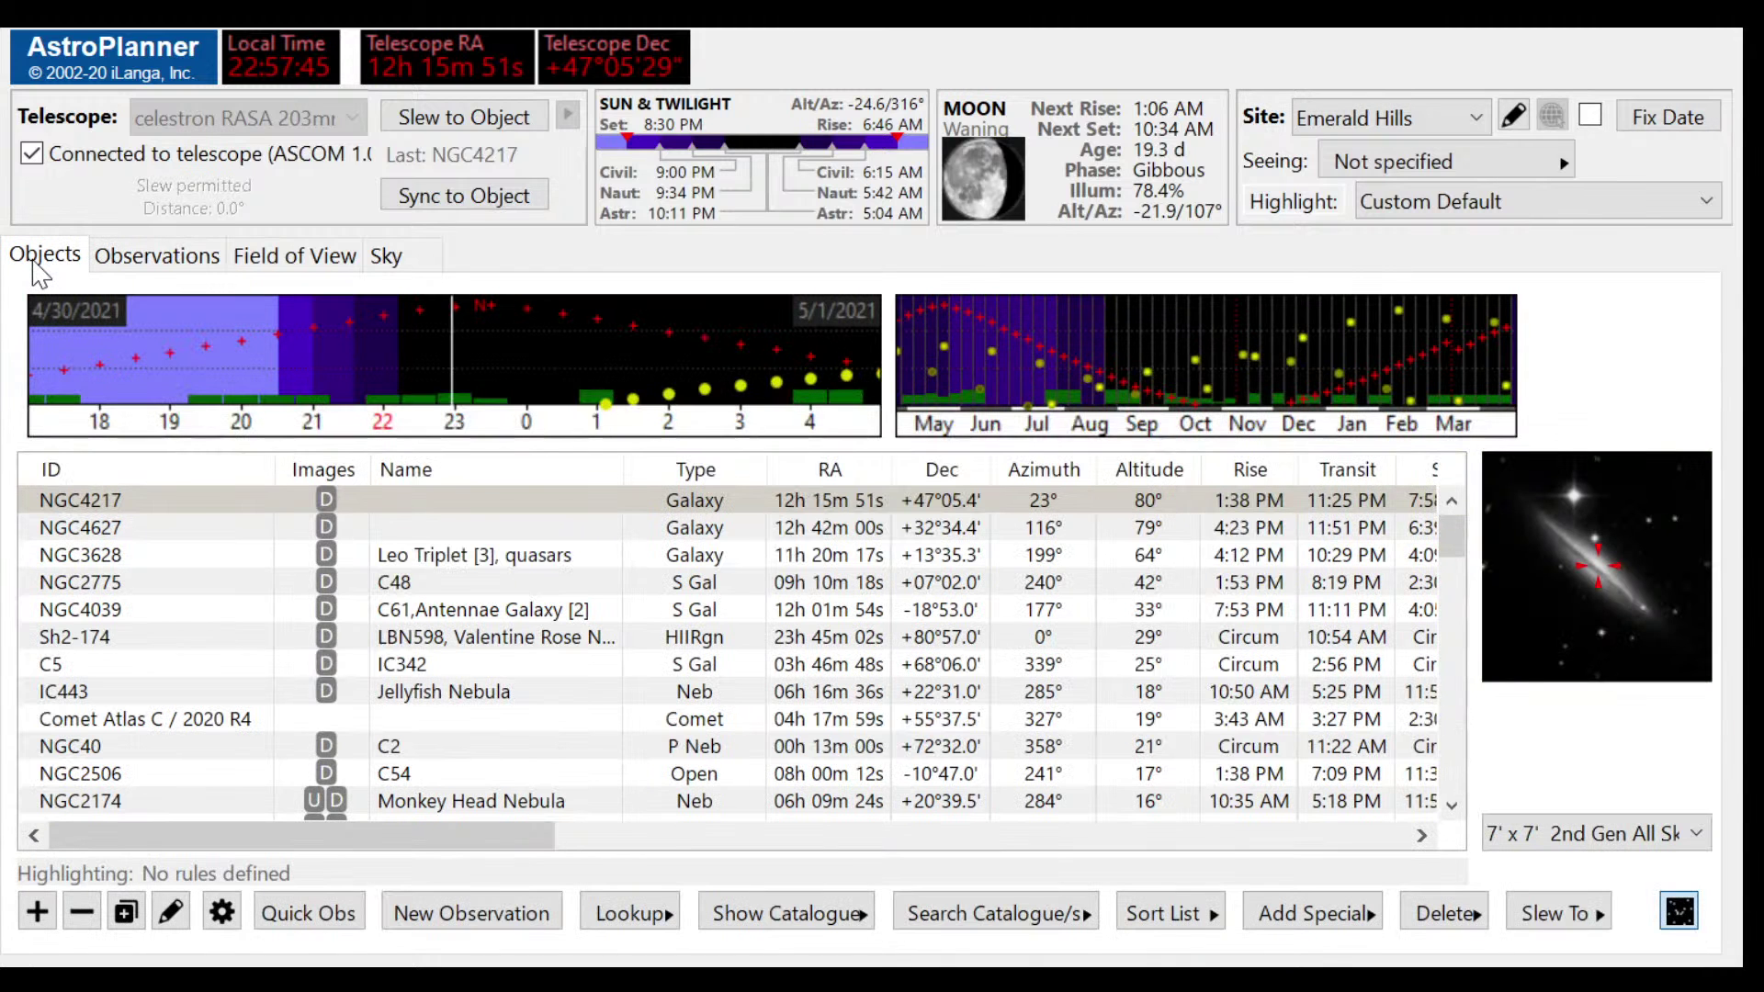
left_click(165, 501)
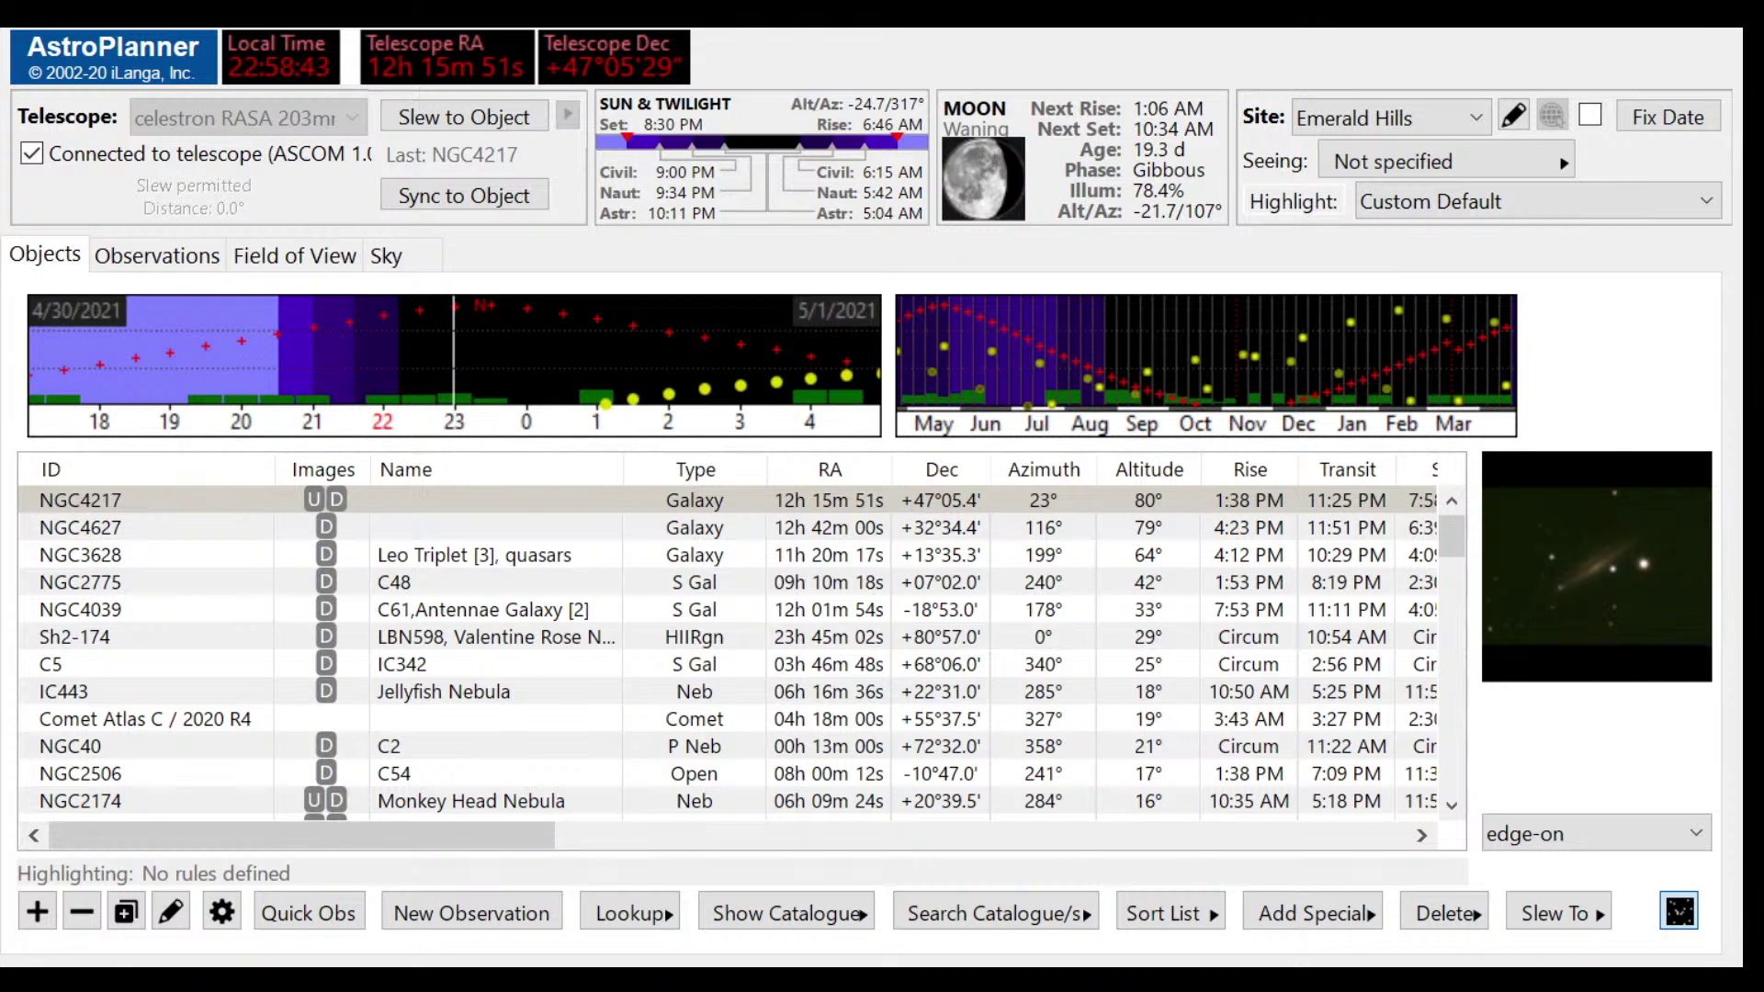
Step: Re-sort the object list by altitude, highest first, and pick NGC4627 as the next target
left_click(827, 41)
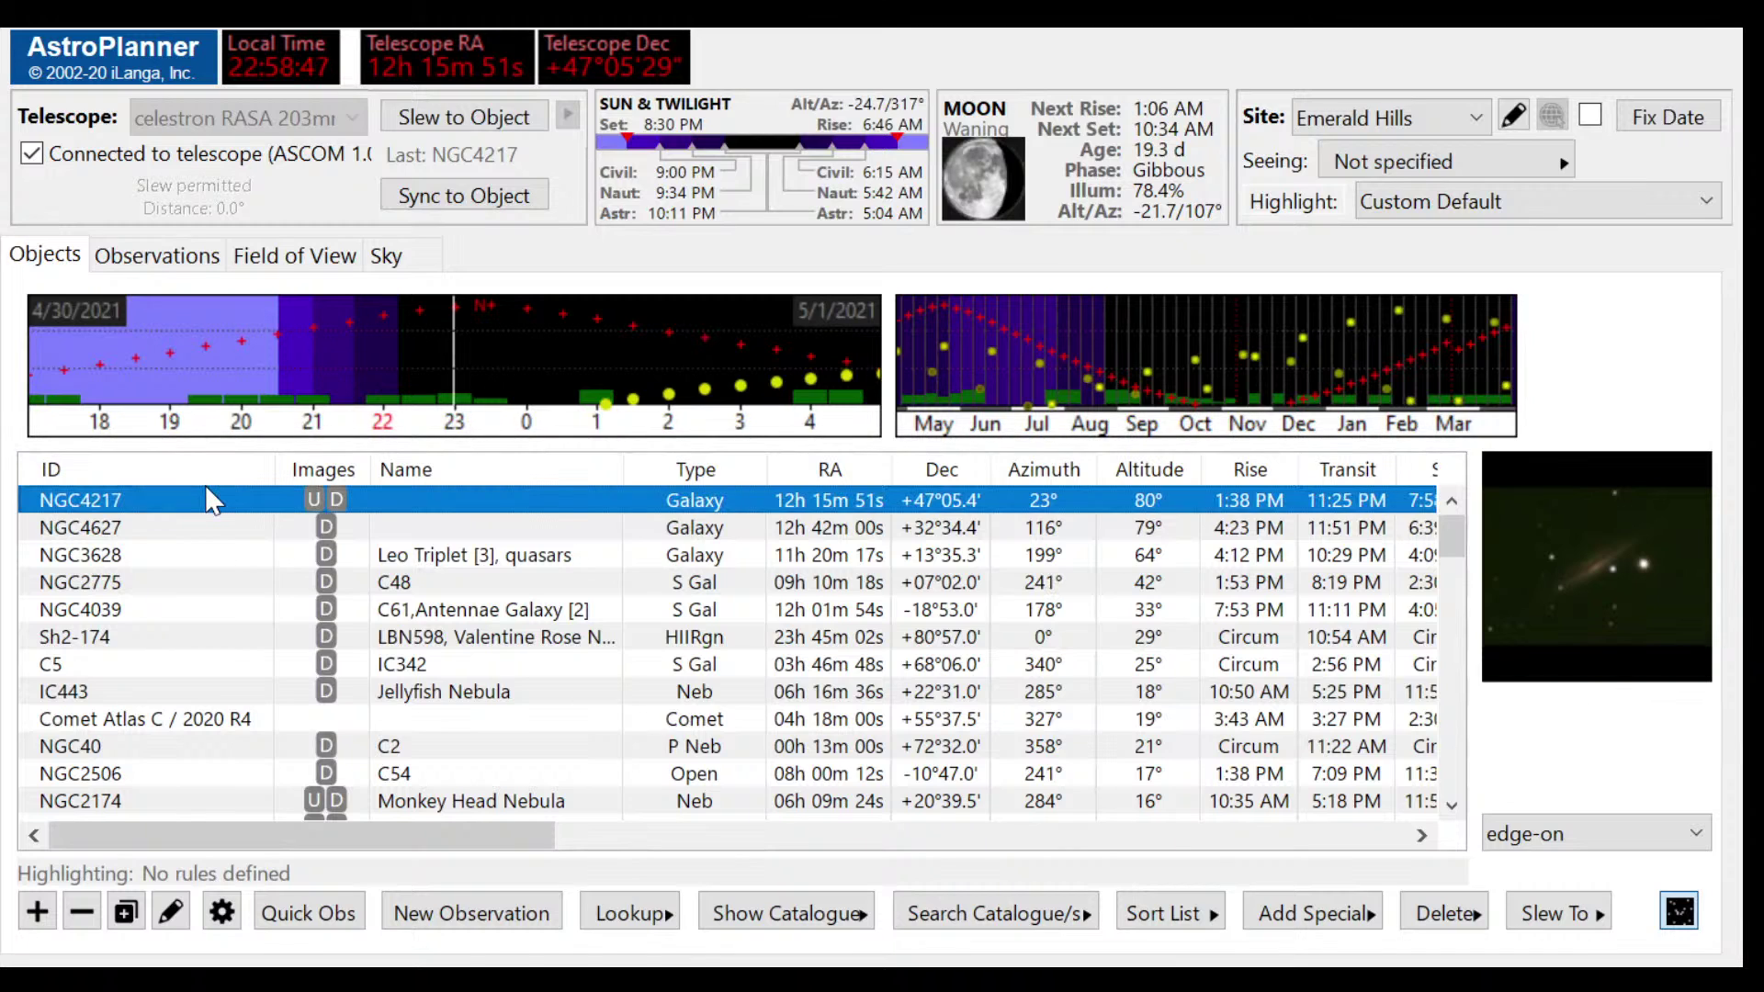
left_click(1195, 914)
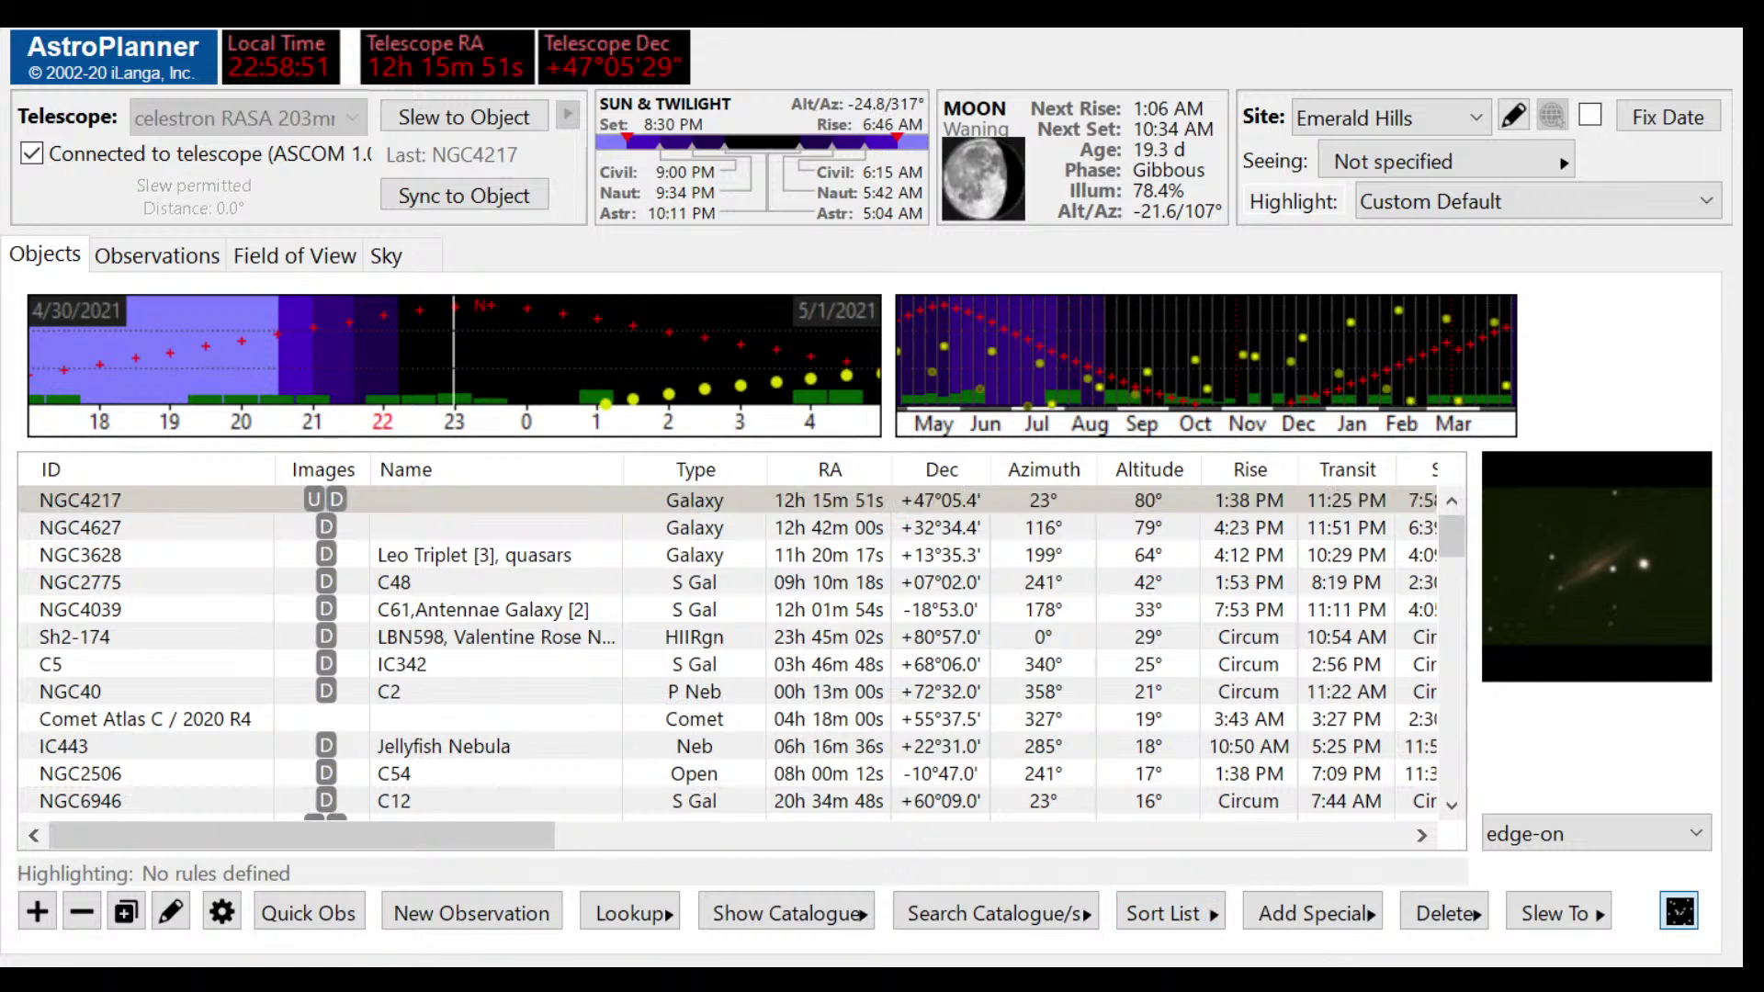
left_click(174, 530)
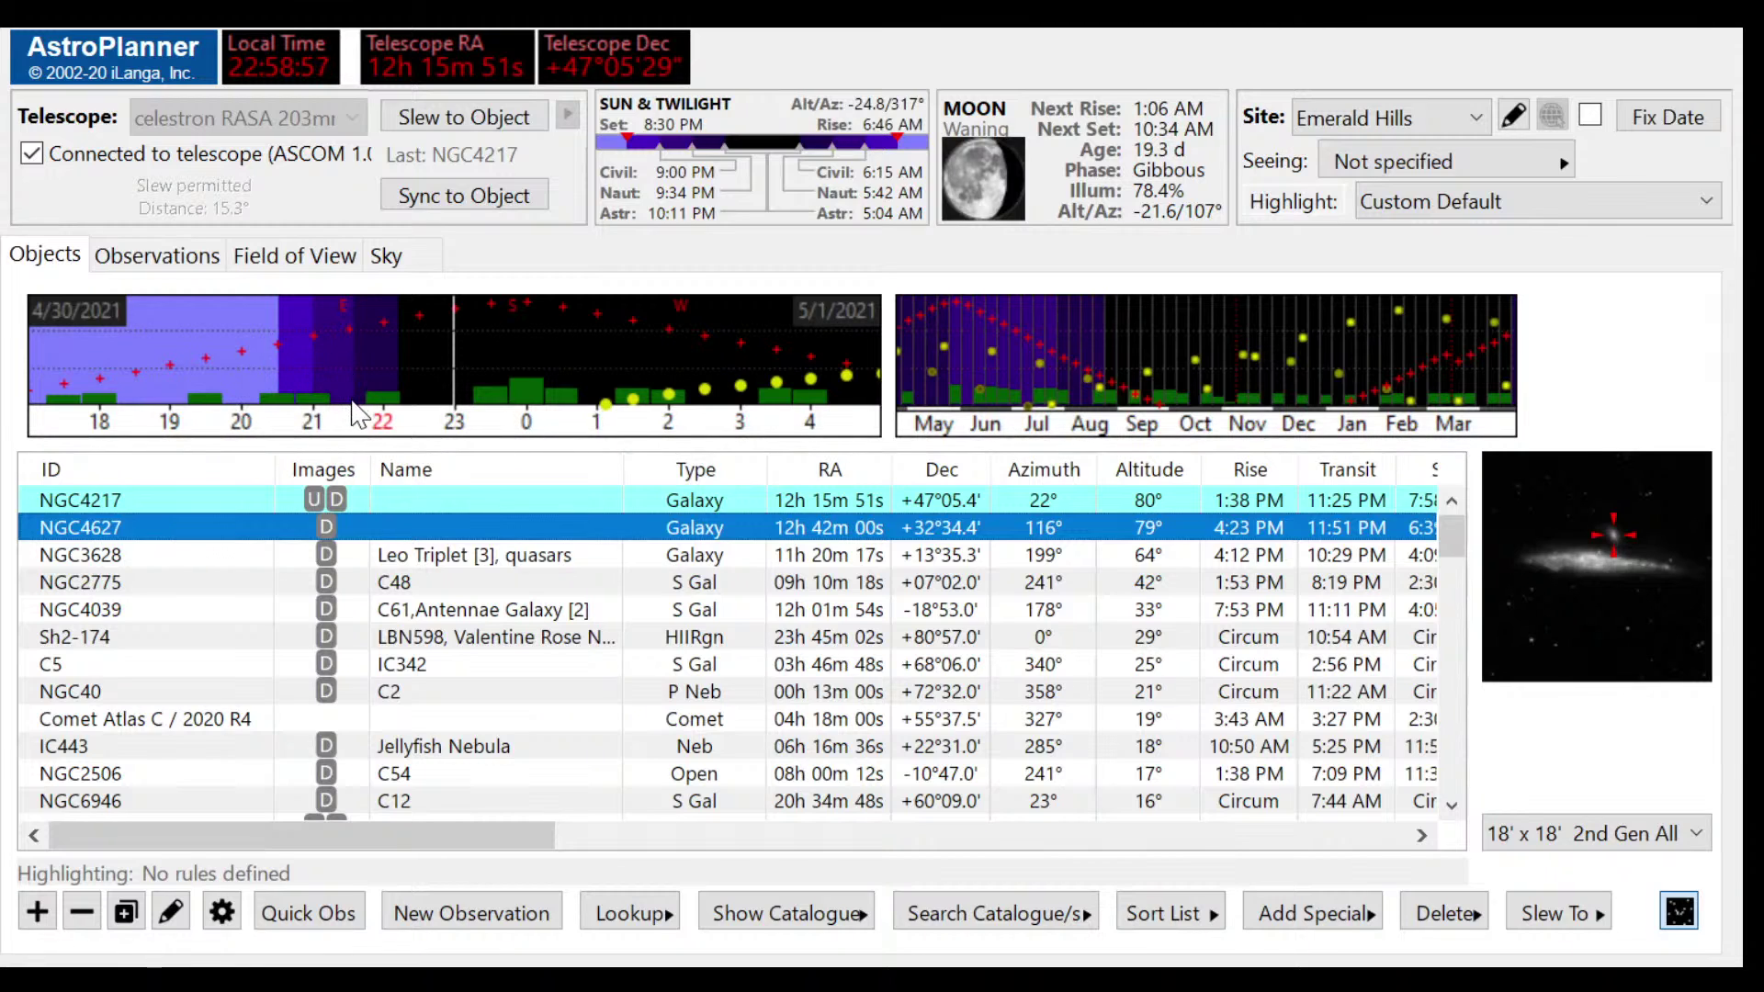
key("ctrl+g")
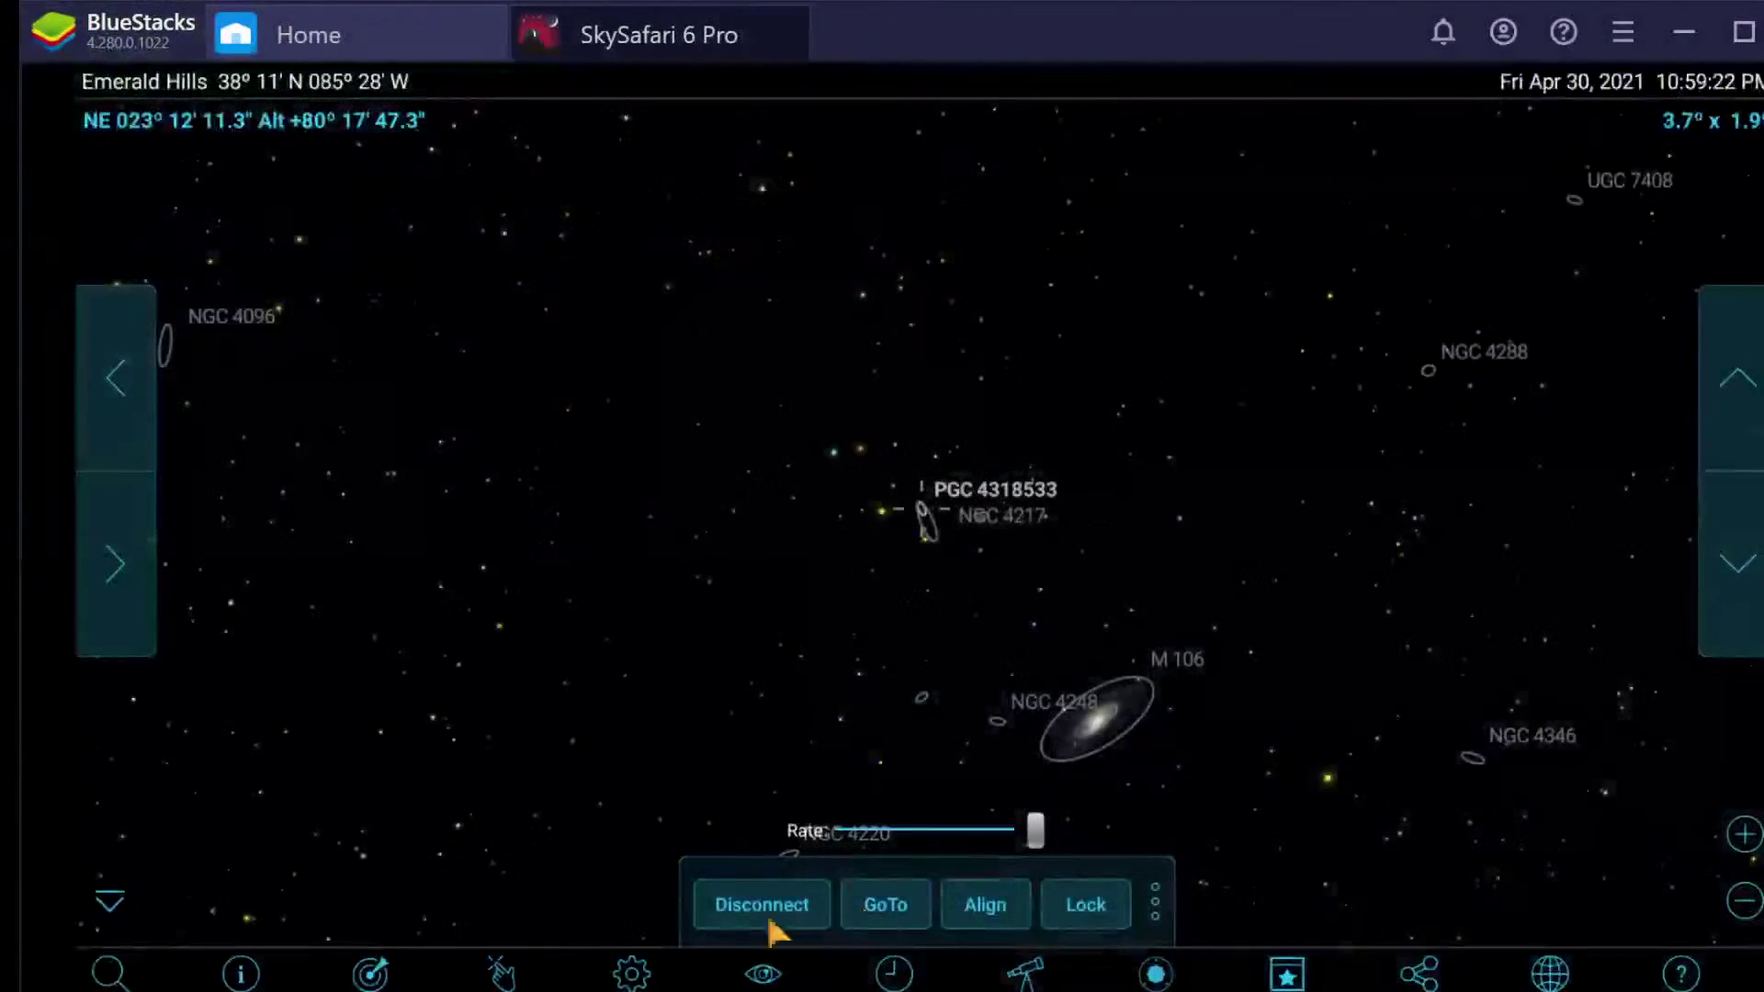
Step: Switch to SkySafari 6 Pro, look up ngc4627 and its object information, and center the chart on the galaxy
left_click(119, 977)
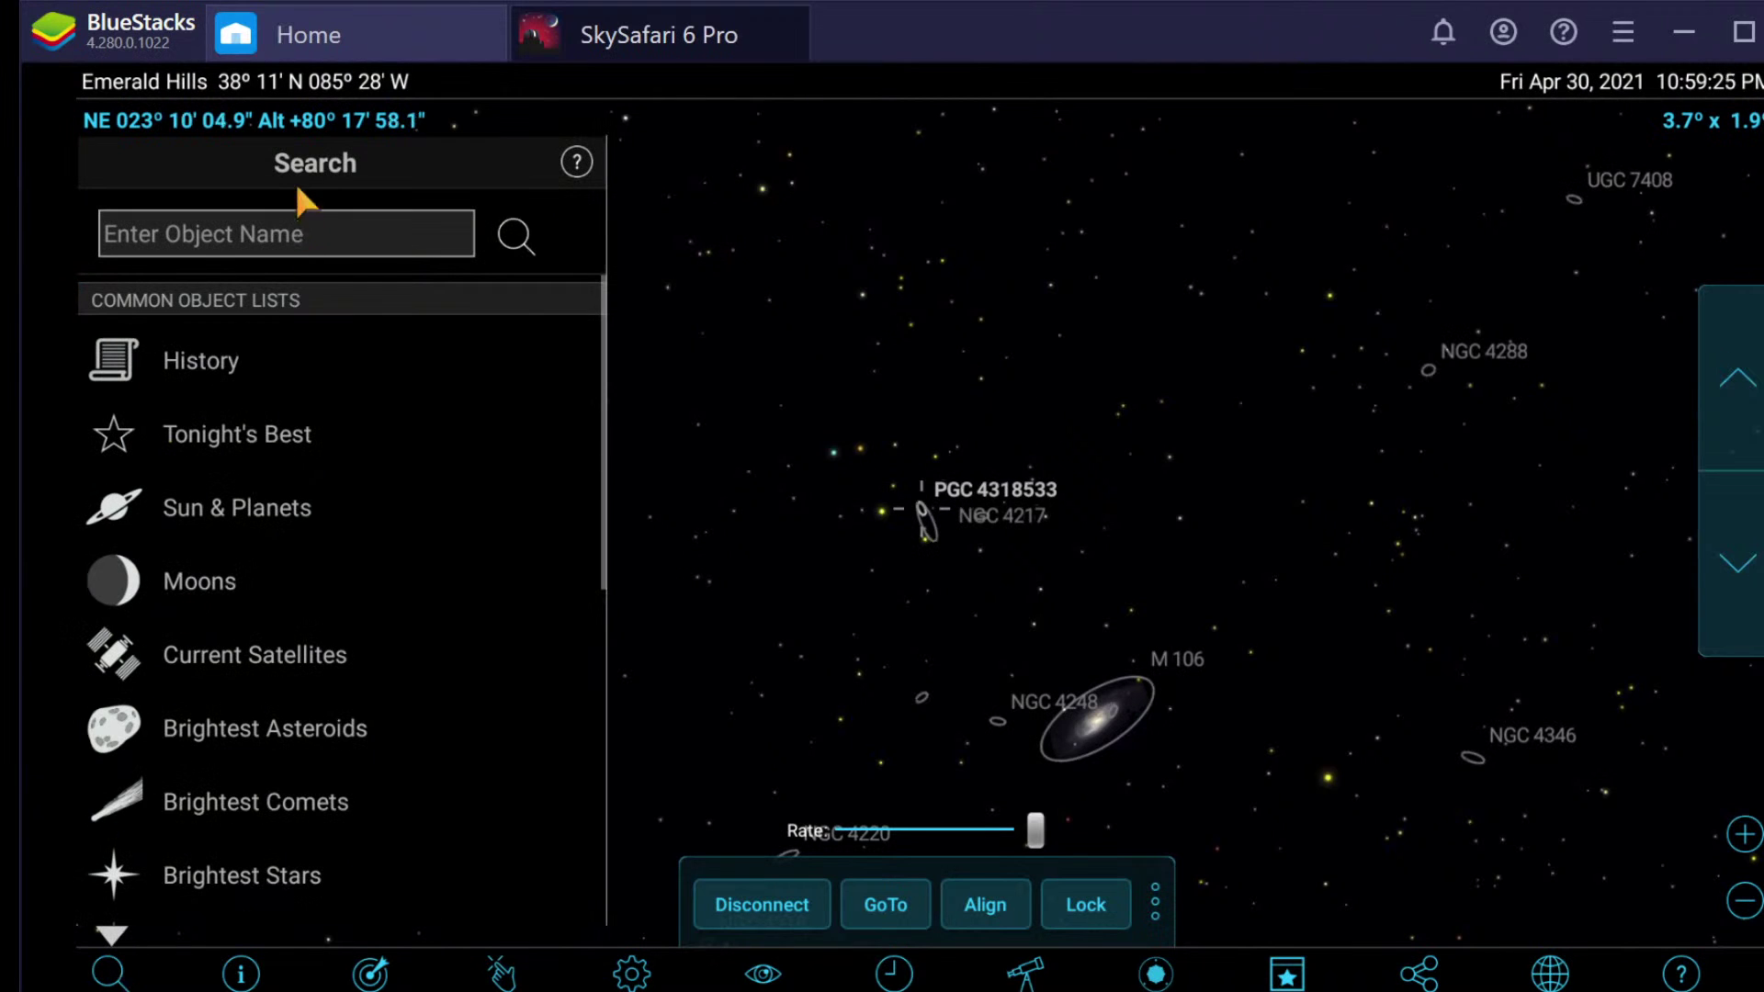
left_click(290, 235)
type("ng")
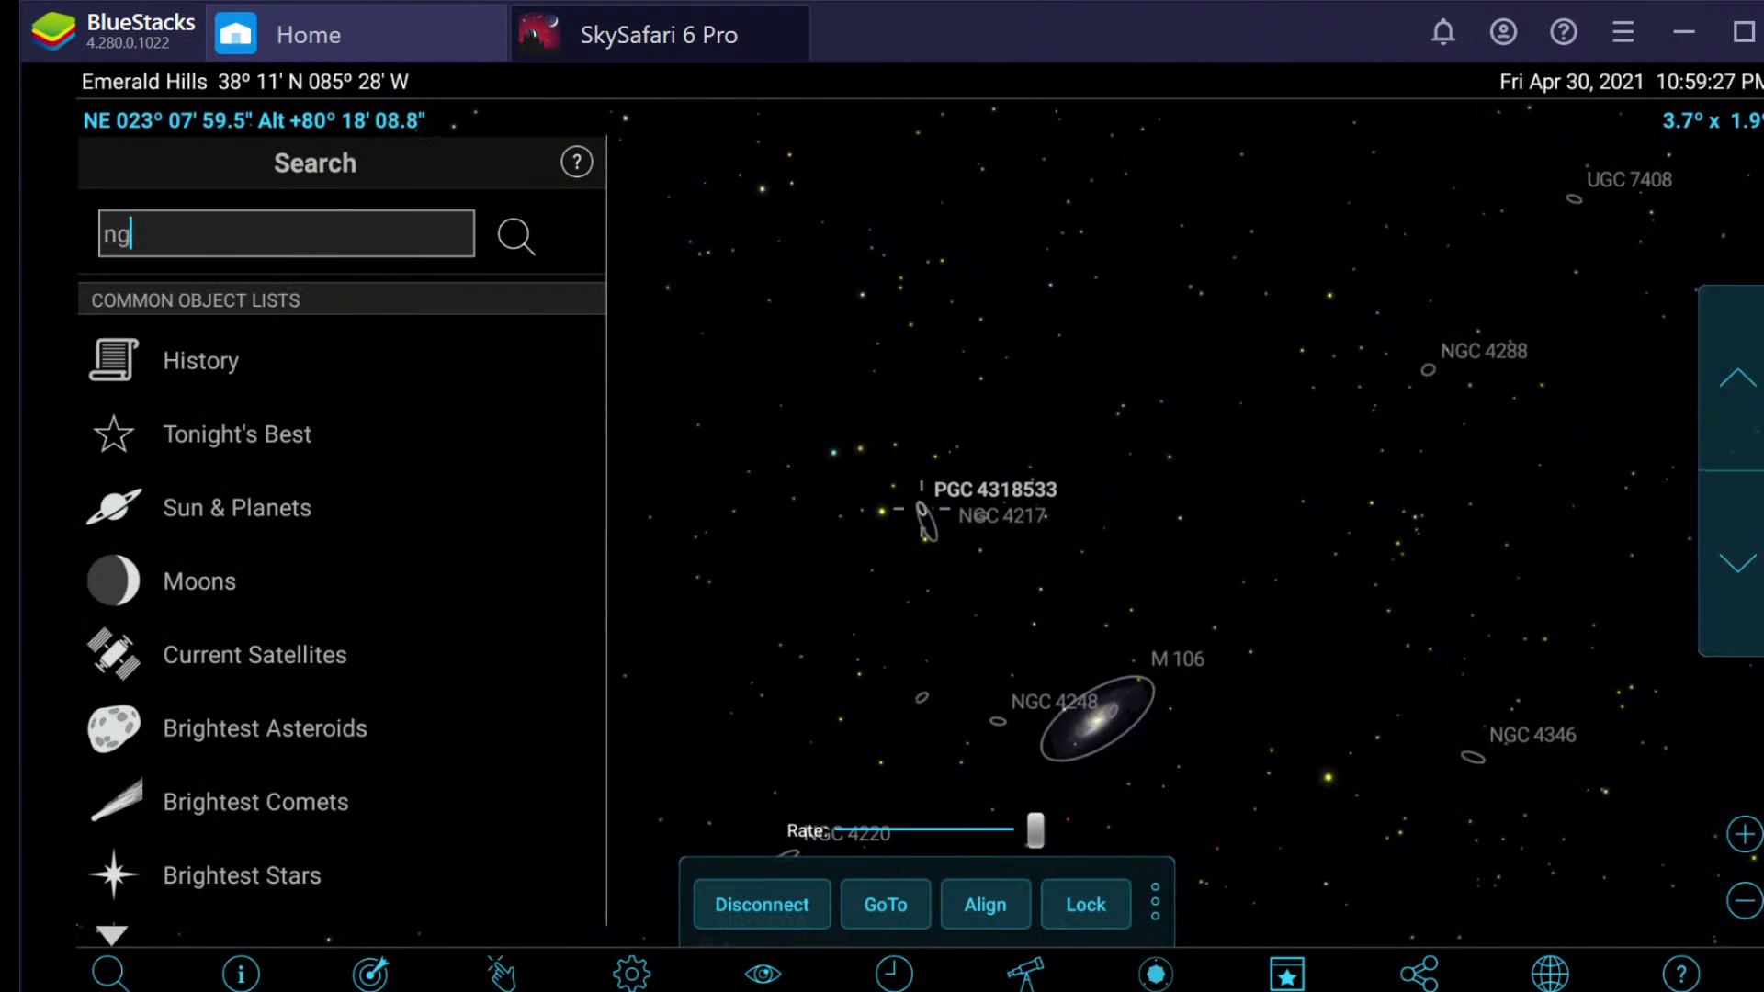
type("c42")
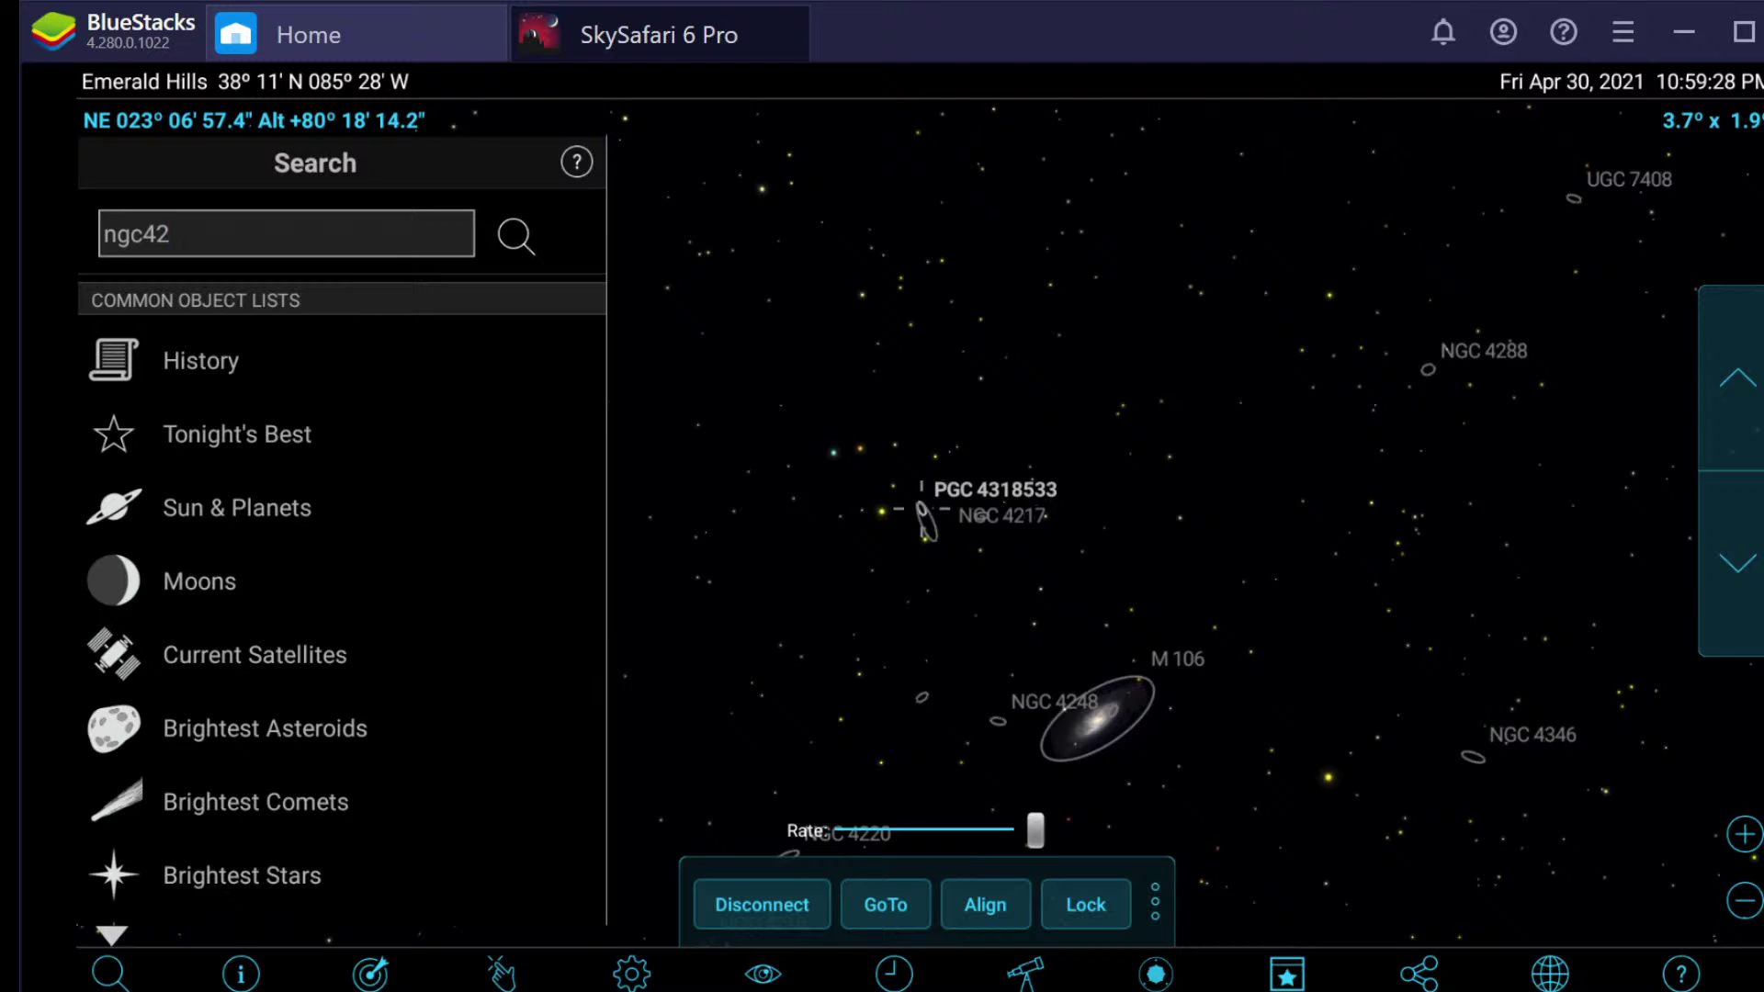
key("BackSpace")
type("627")
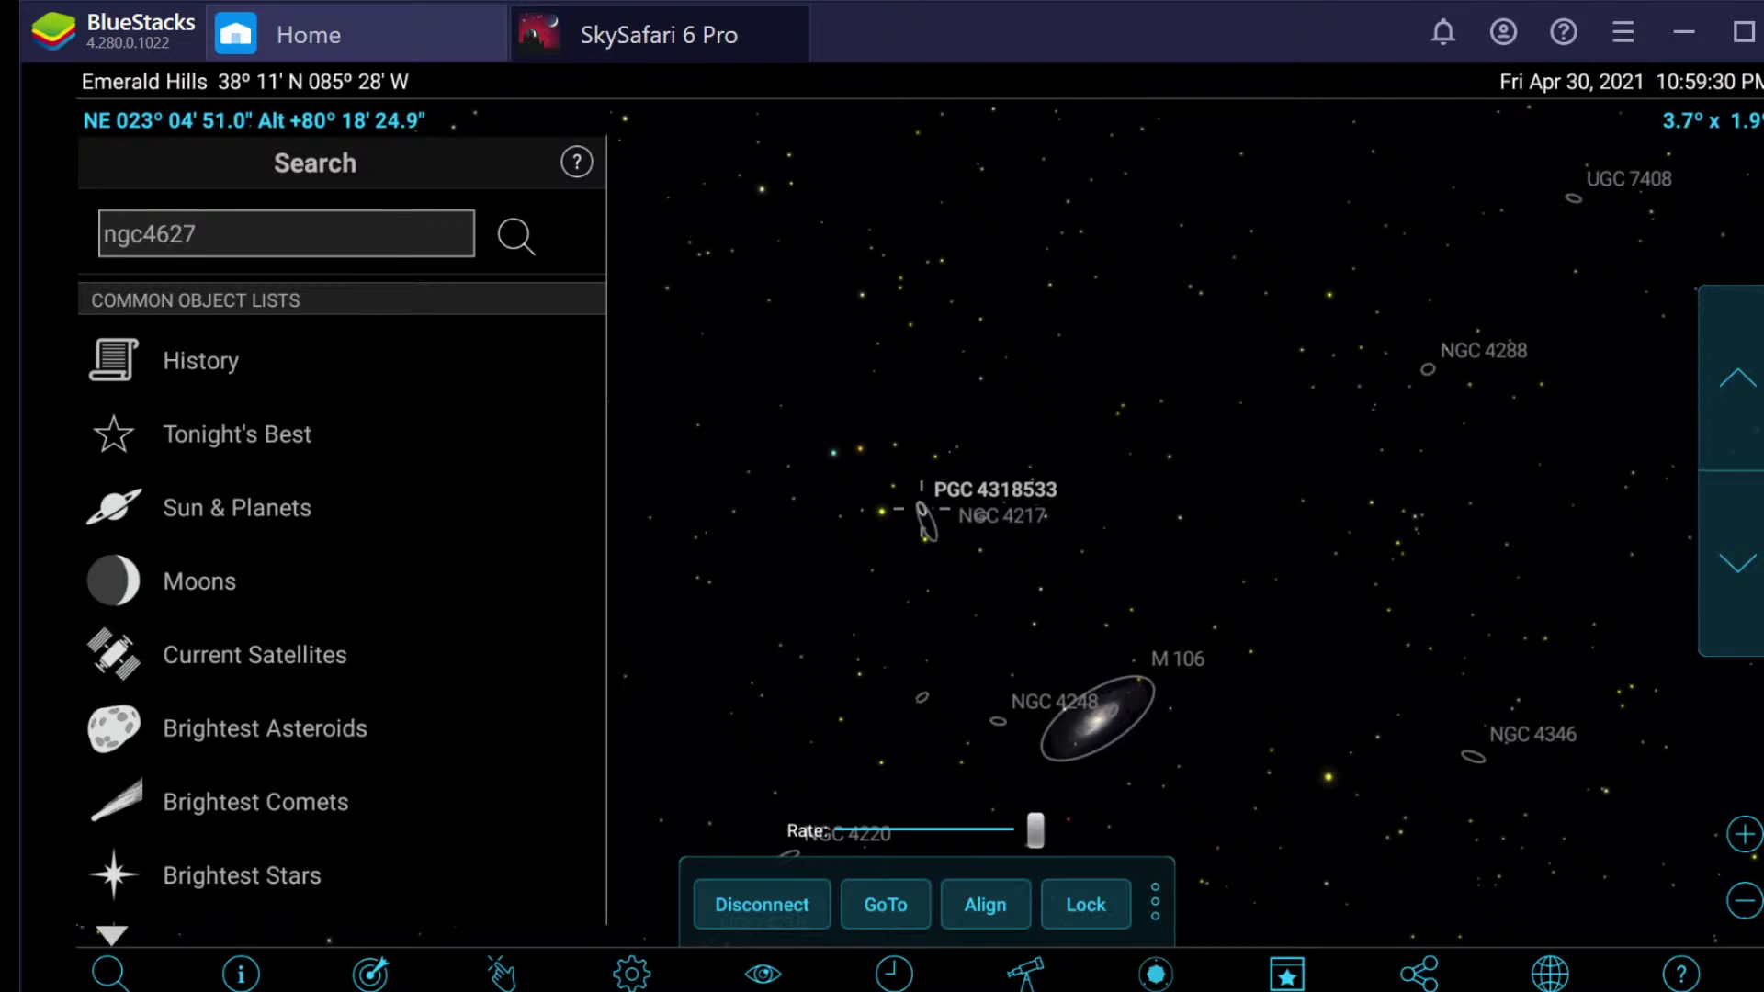
key("Return")
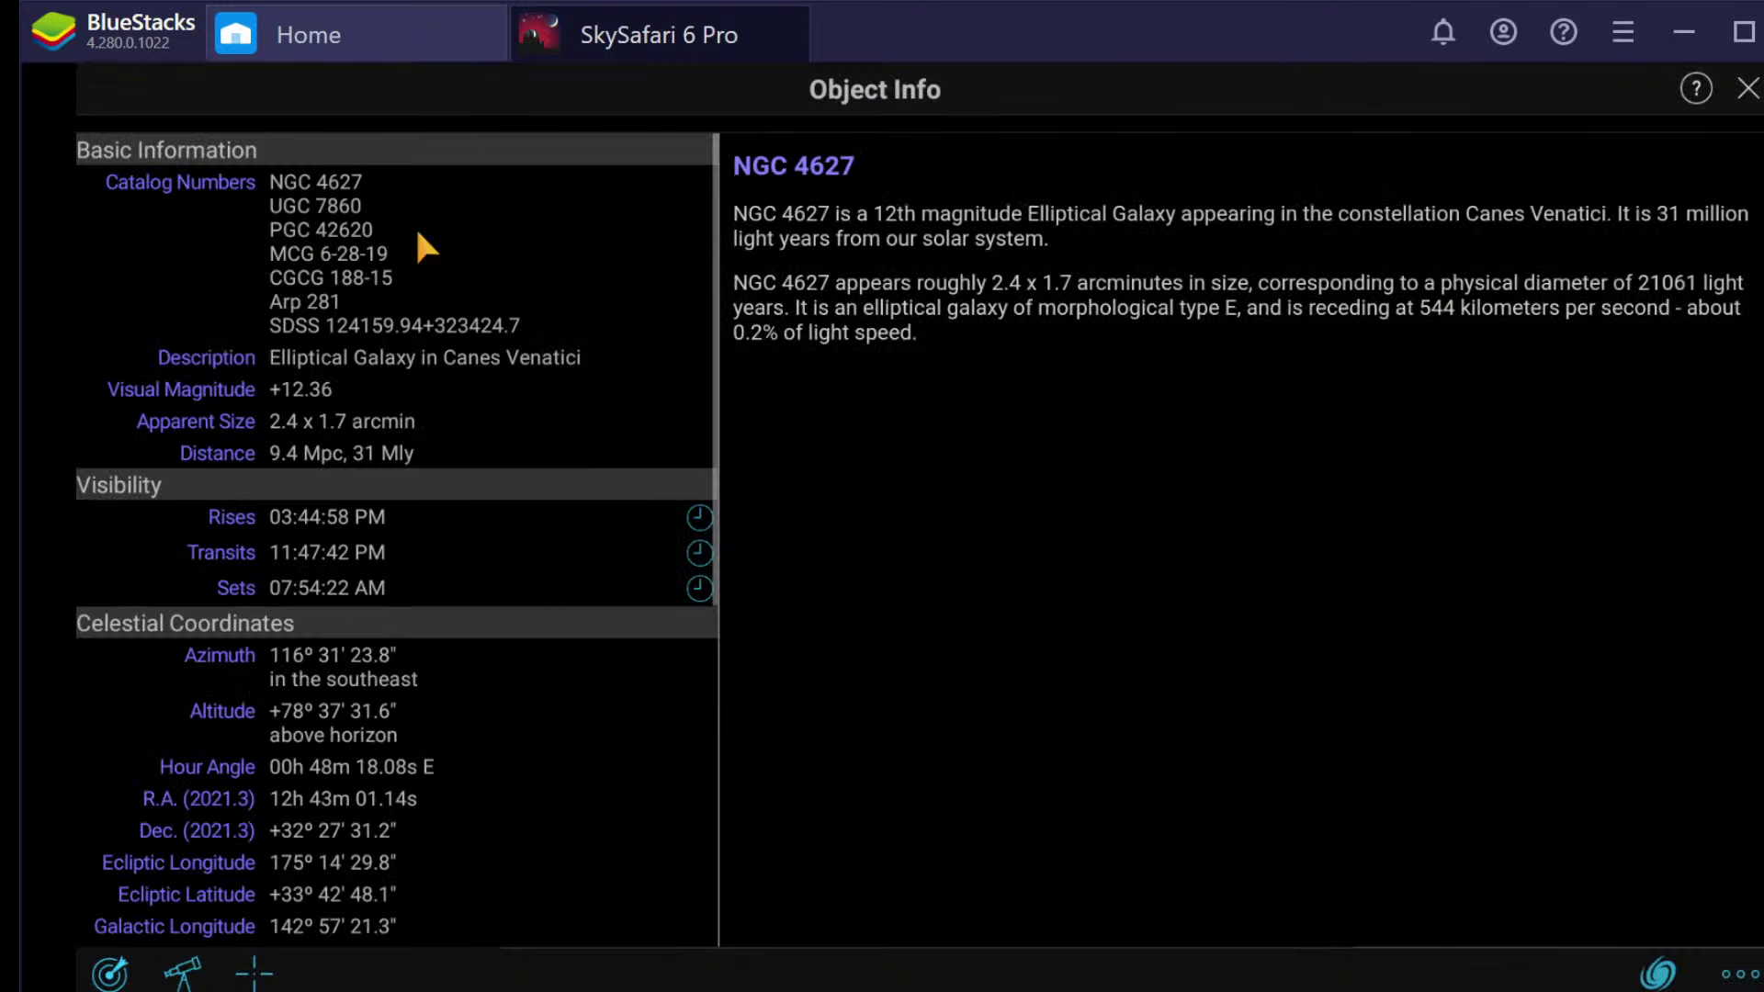
left_click(1748, 89)
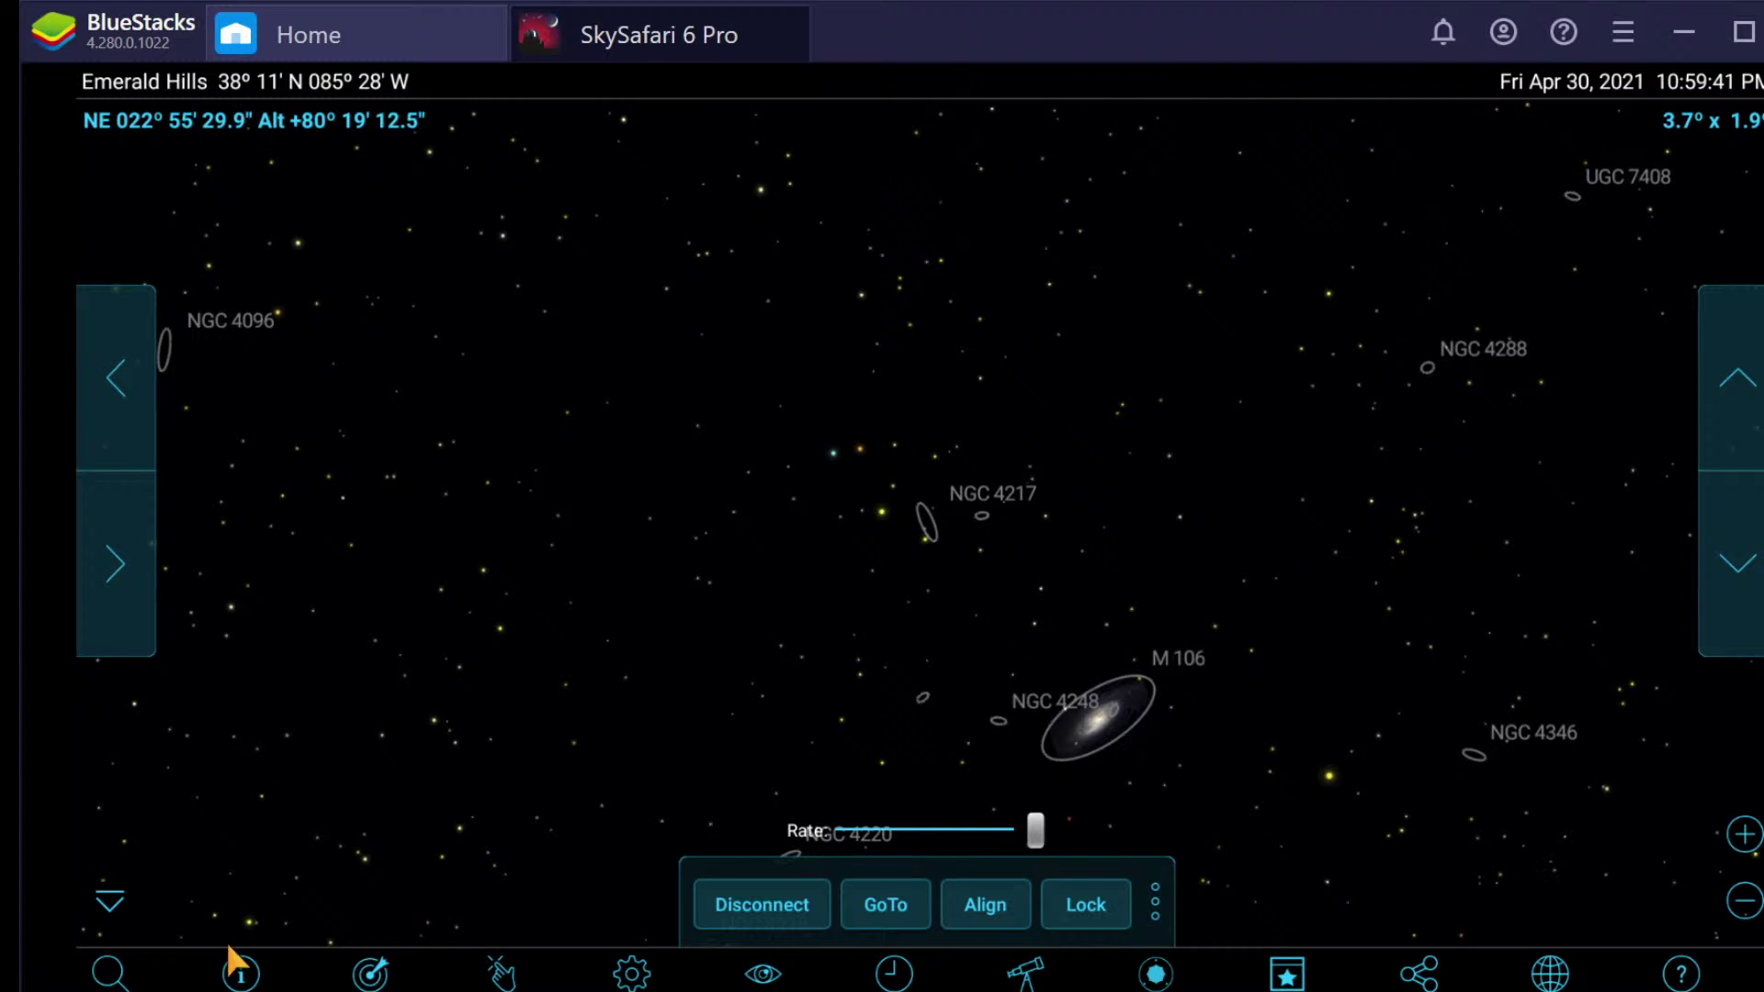
left_click(369, 976)
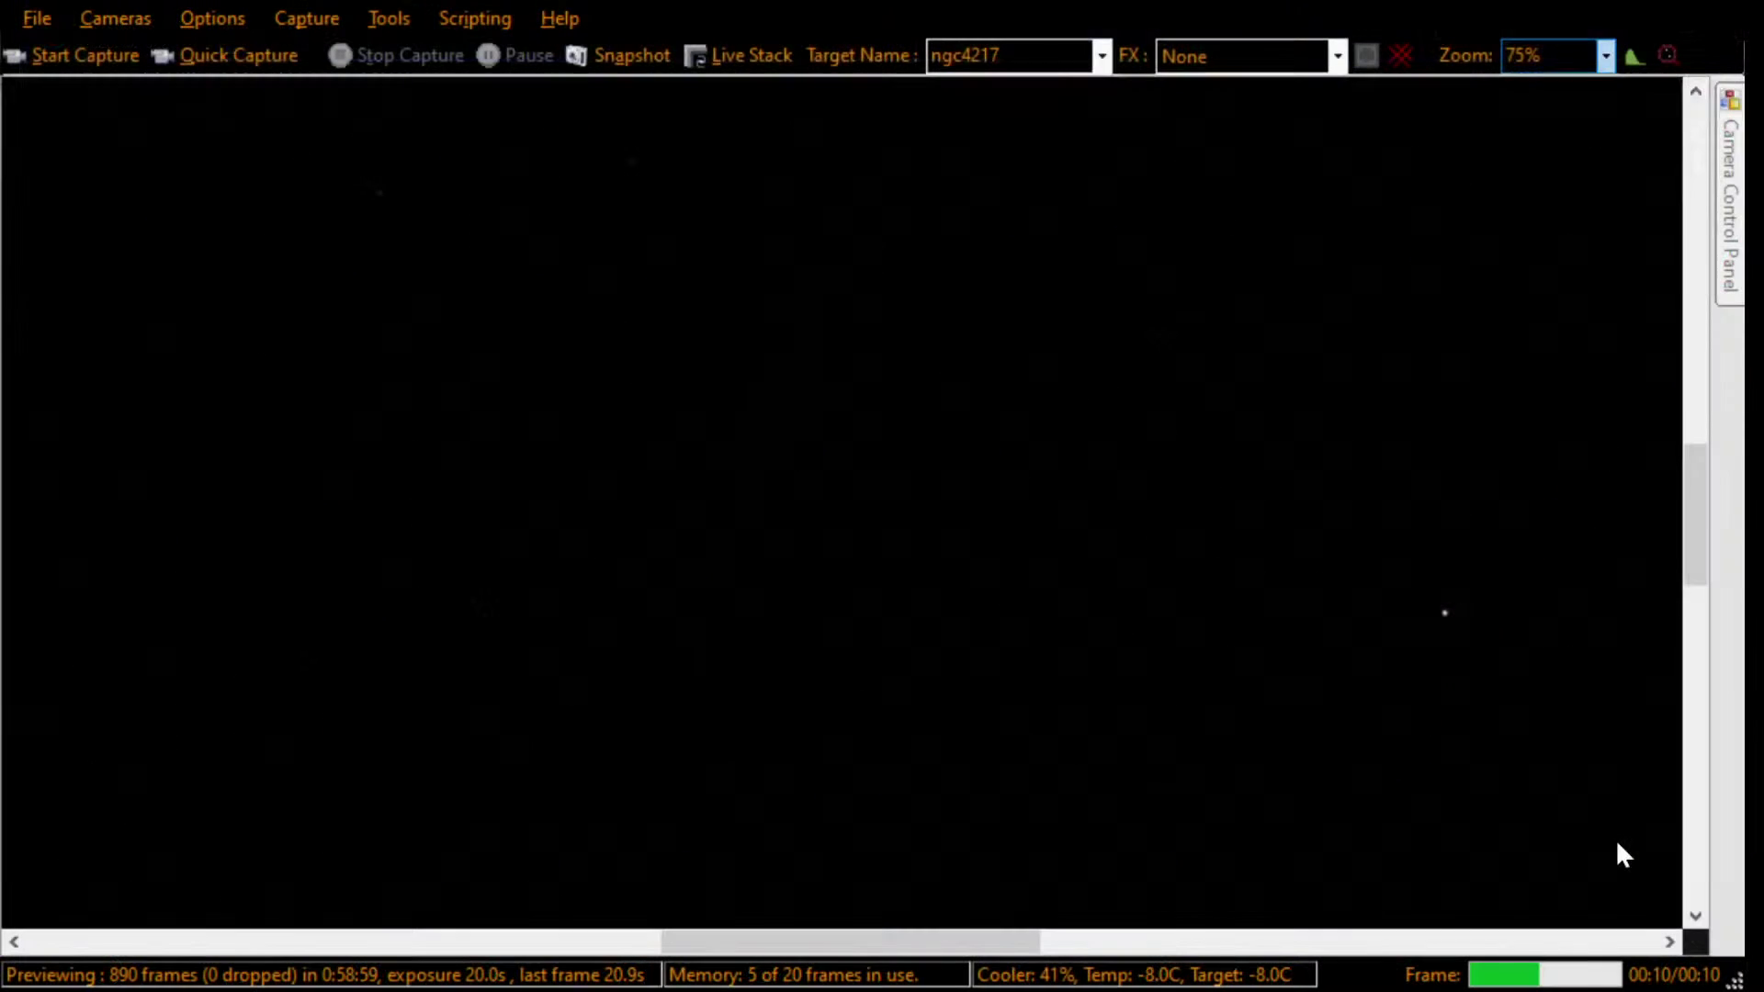
Step: Change the capture target name to ngc4627 for the new galaxy
double_click(1075, 58)
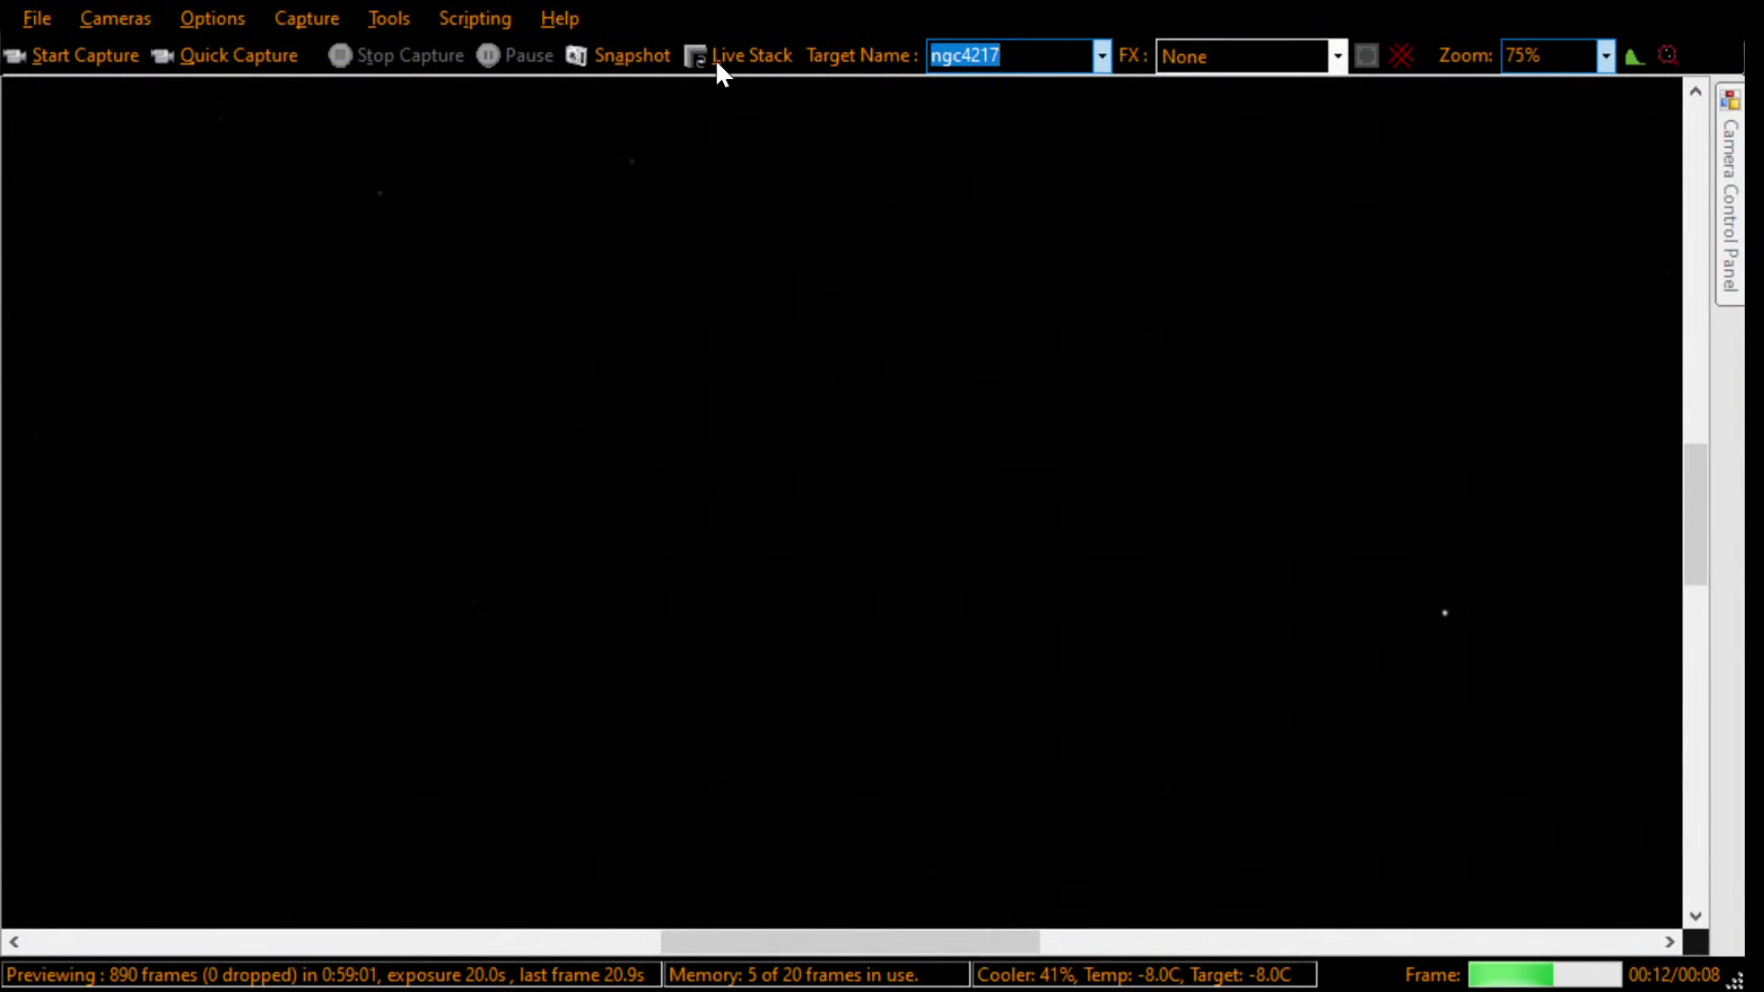
type("ngc4627")
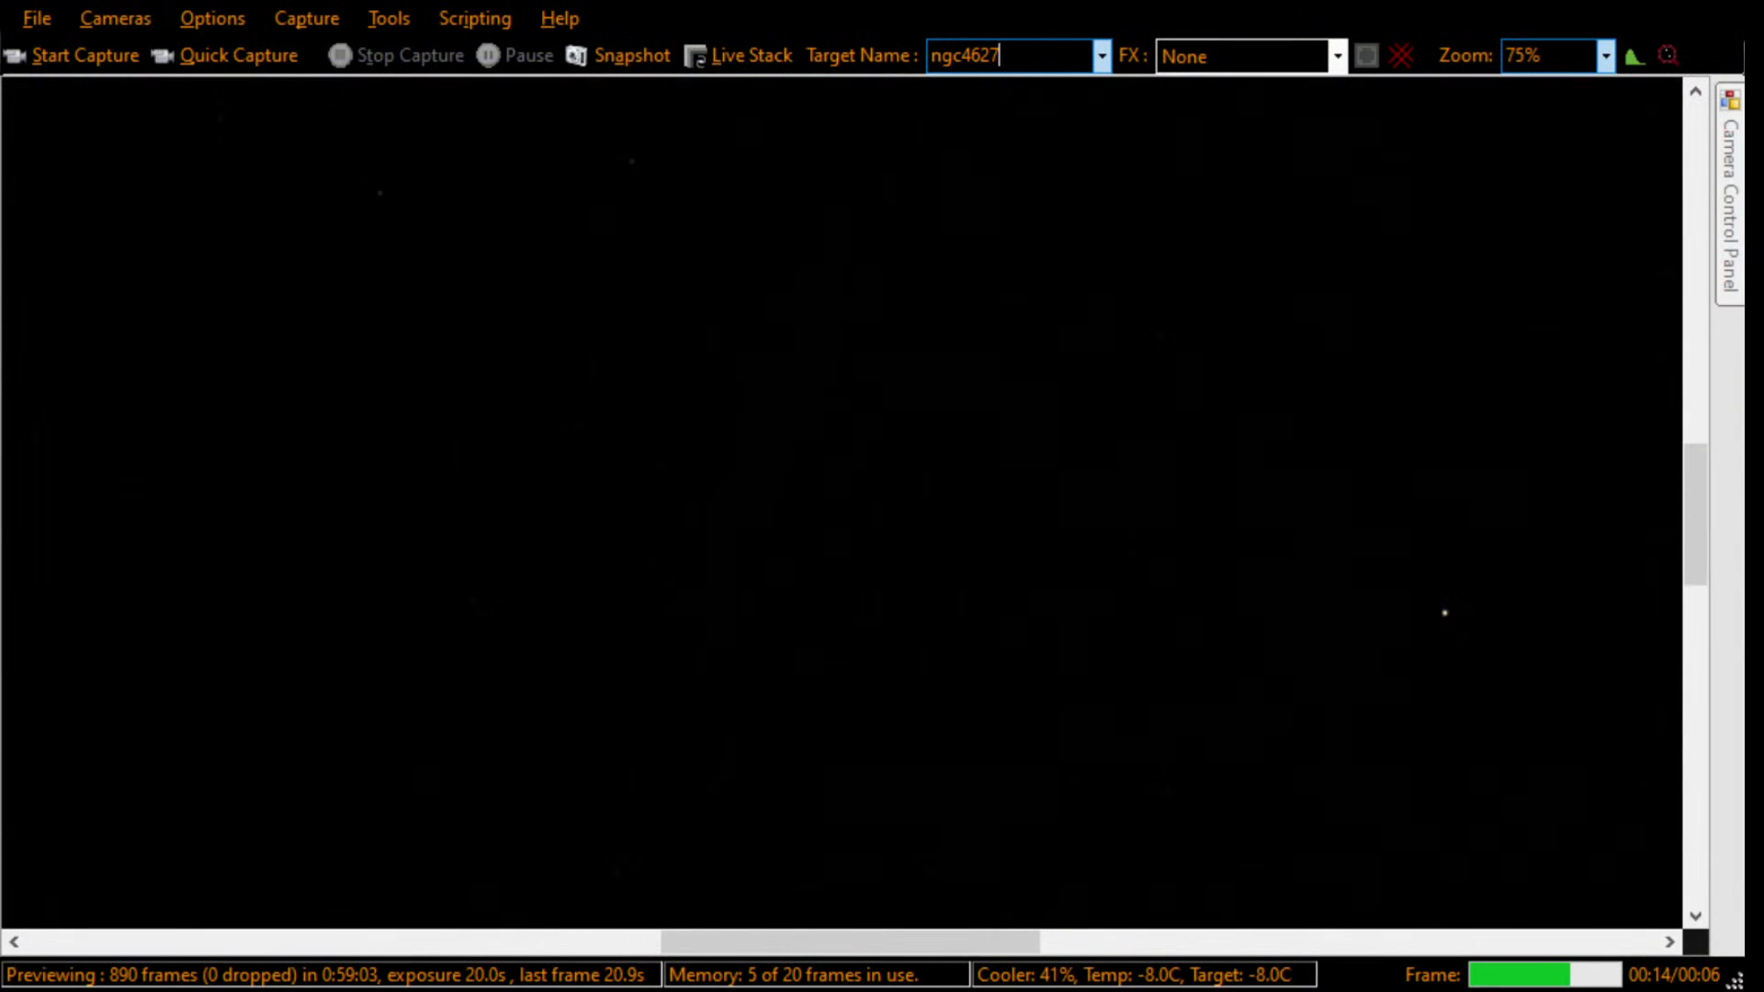
key("Tab")
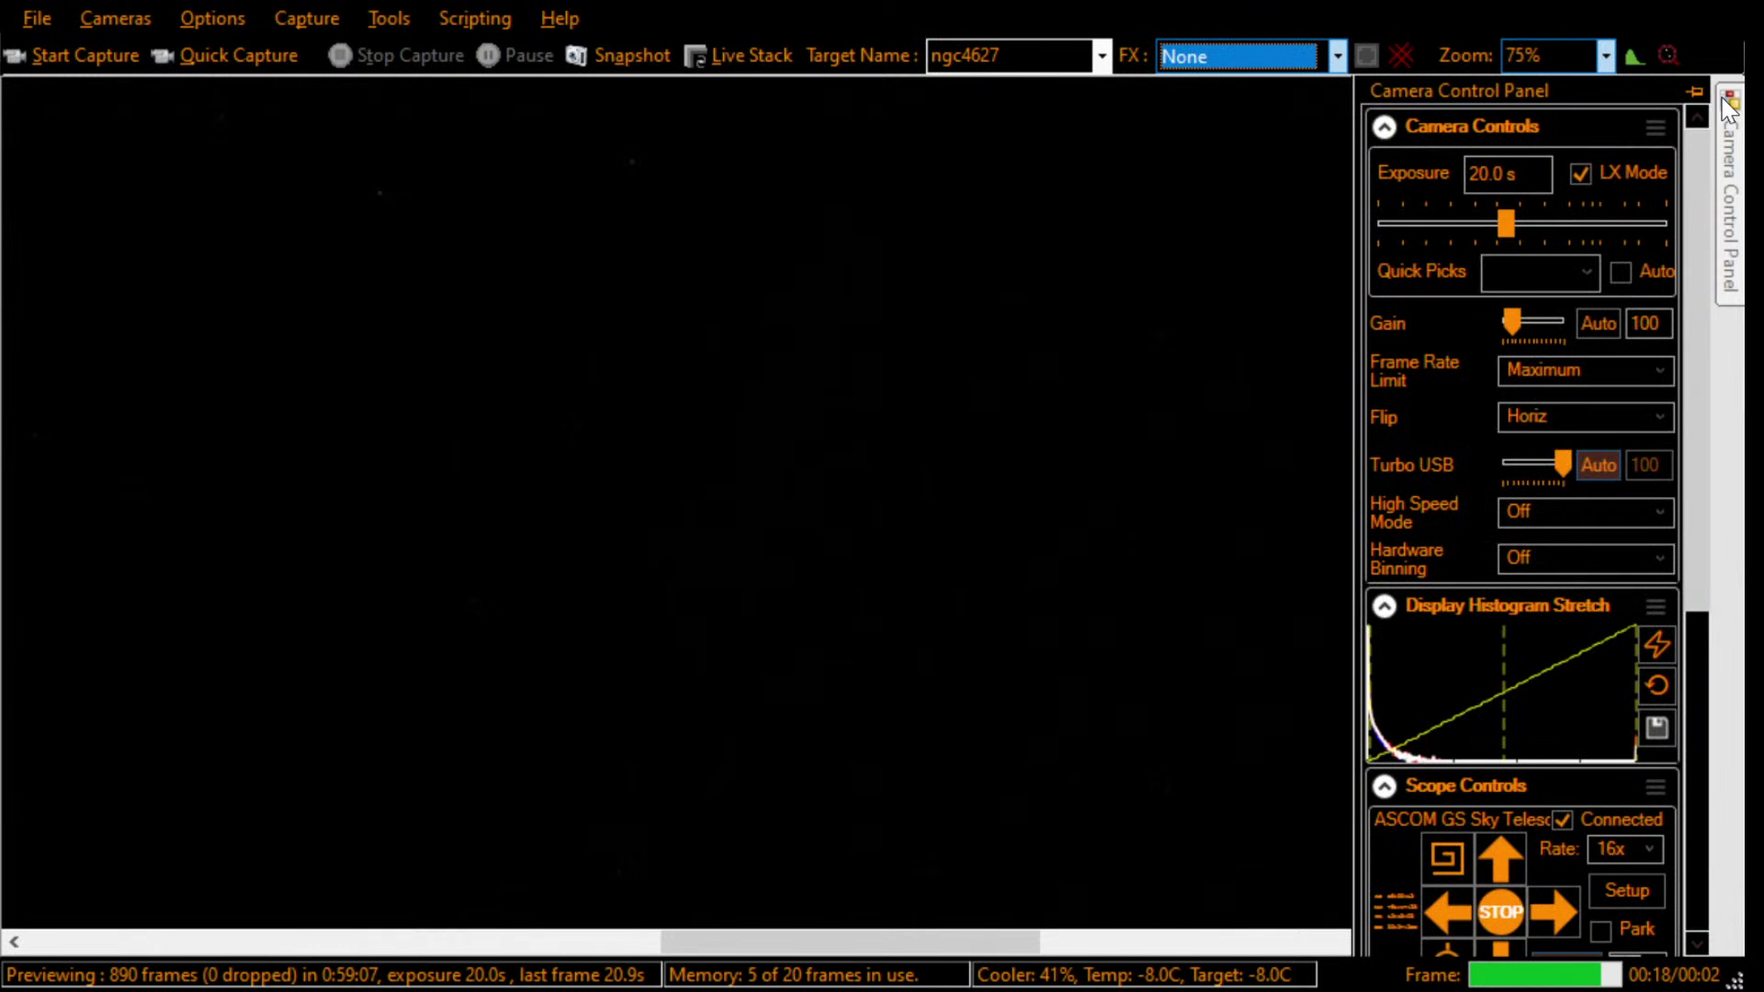
Step: Keep the camera control panel permanently open and plate solve the current frame from the scope controls
left_click(1695, 91)
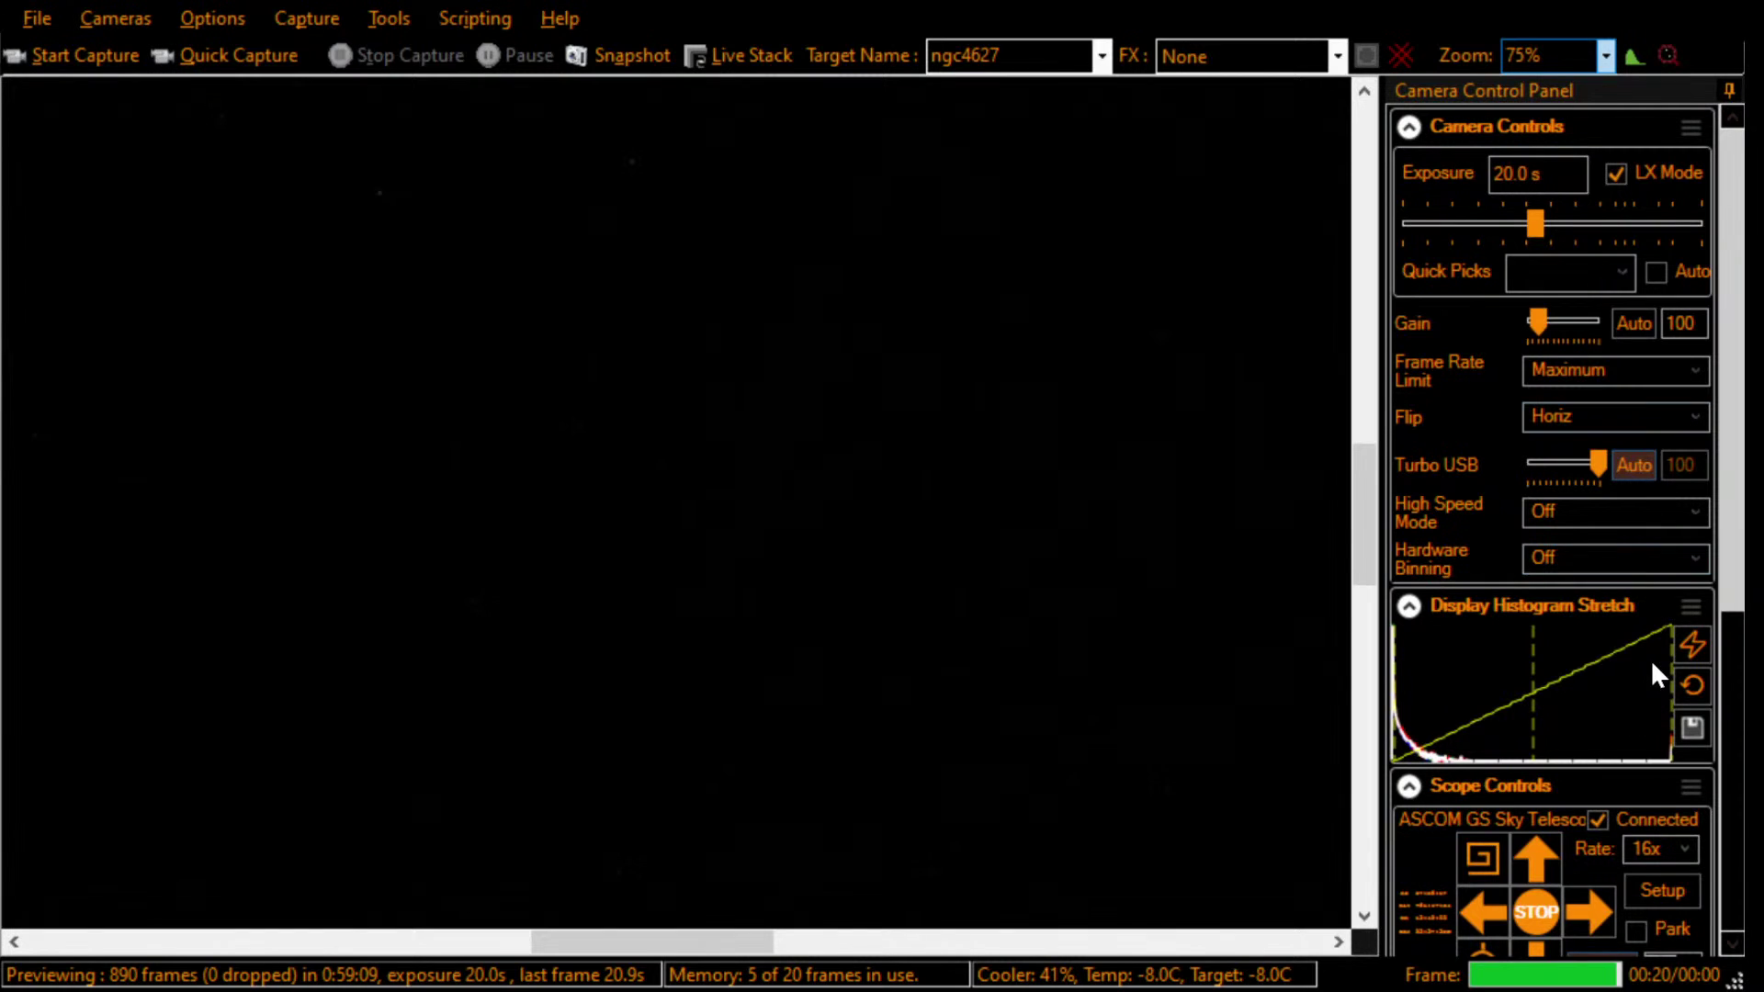
left_click(1725, 658)
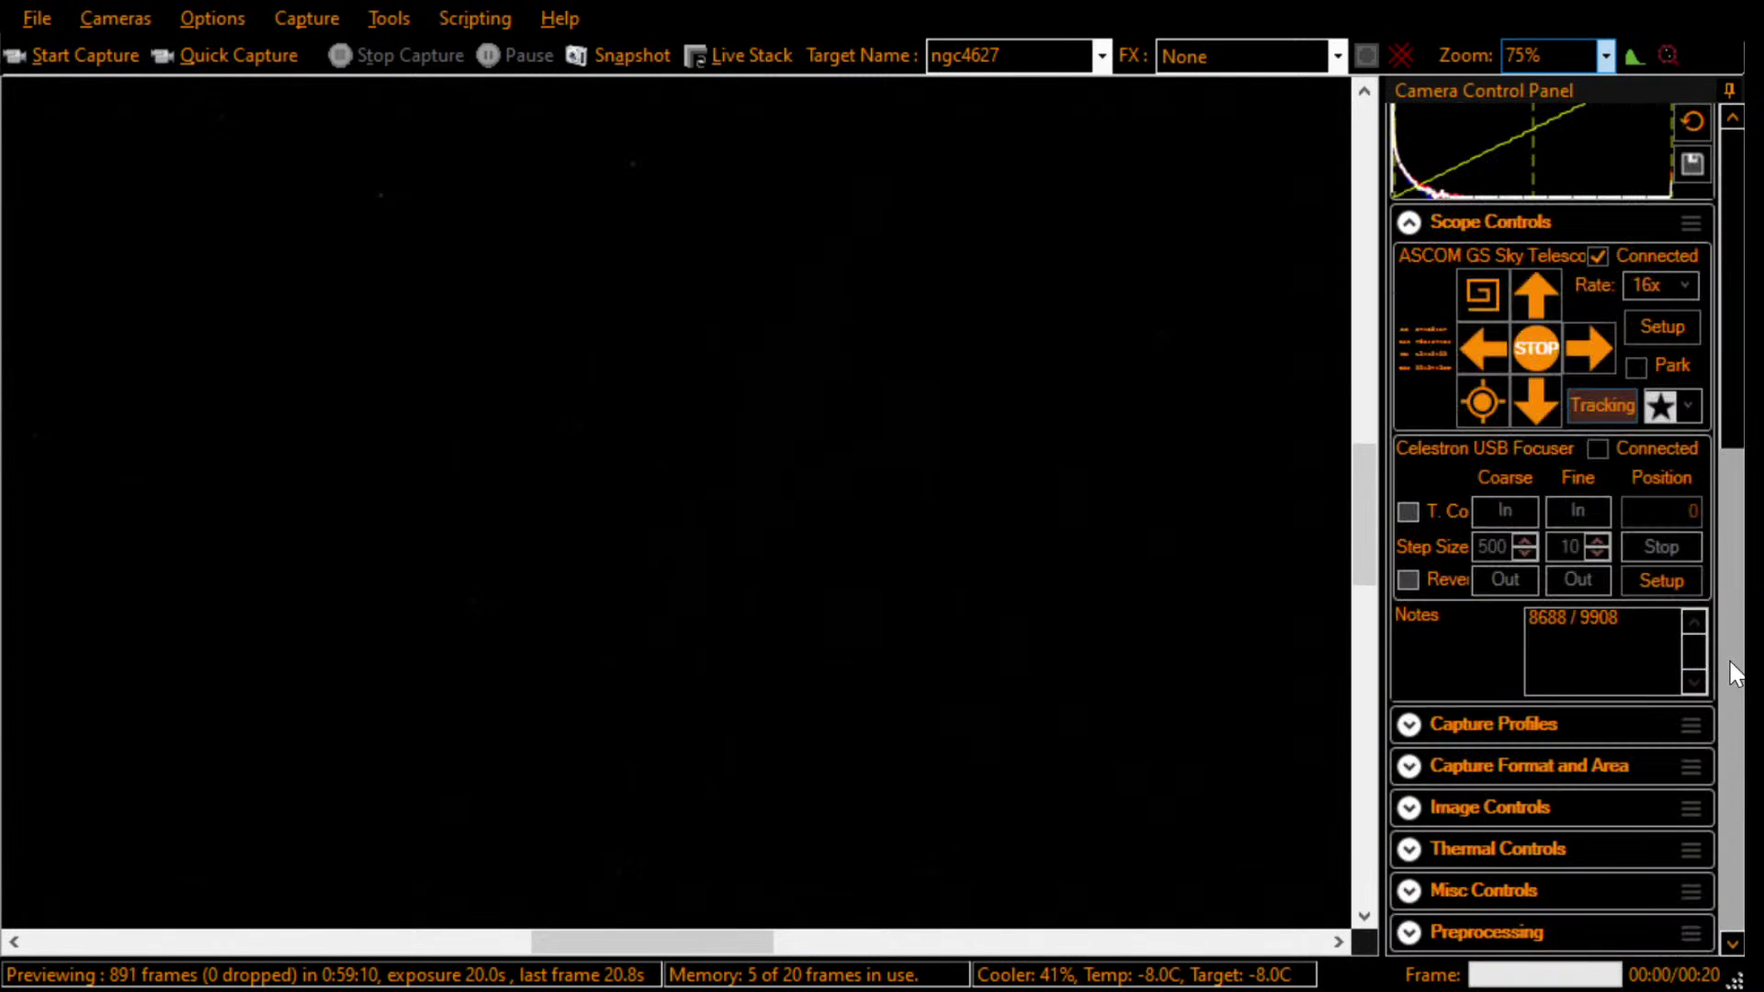
left_click(1466, 410)
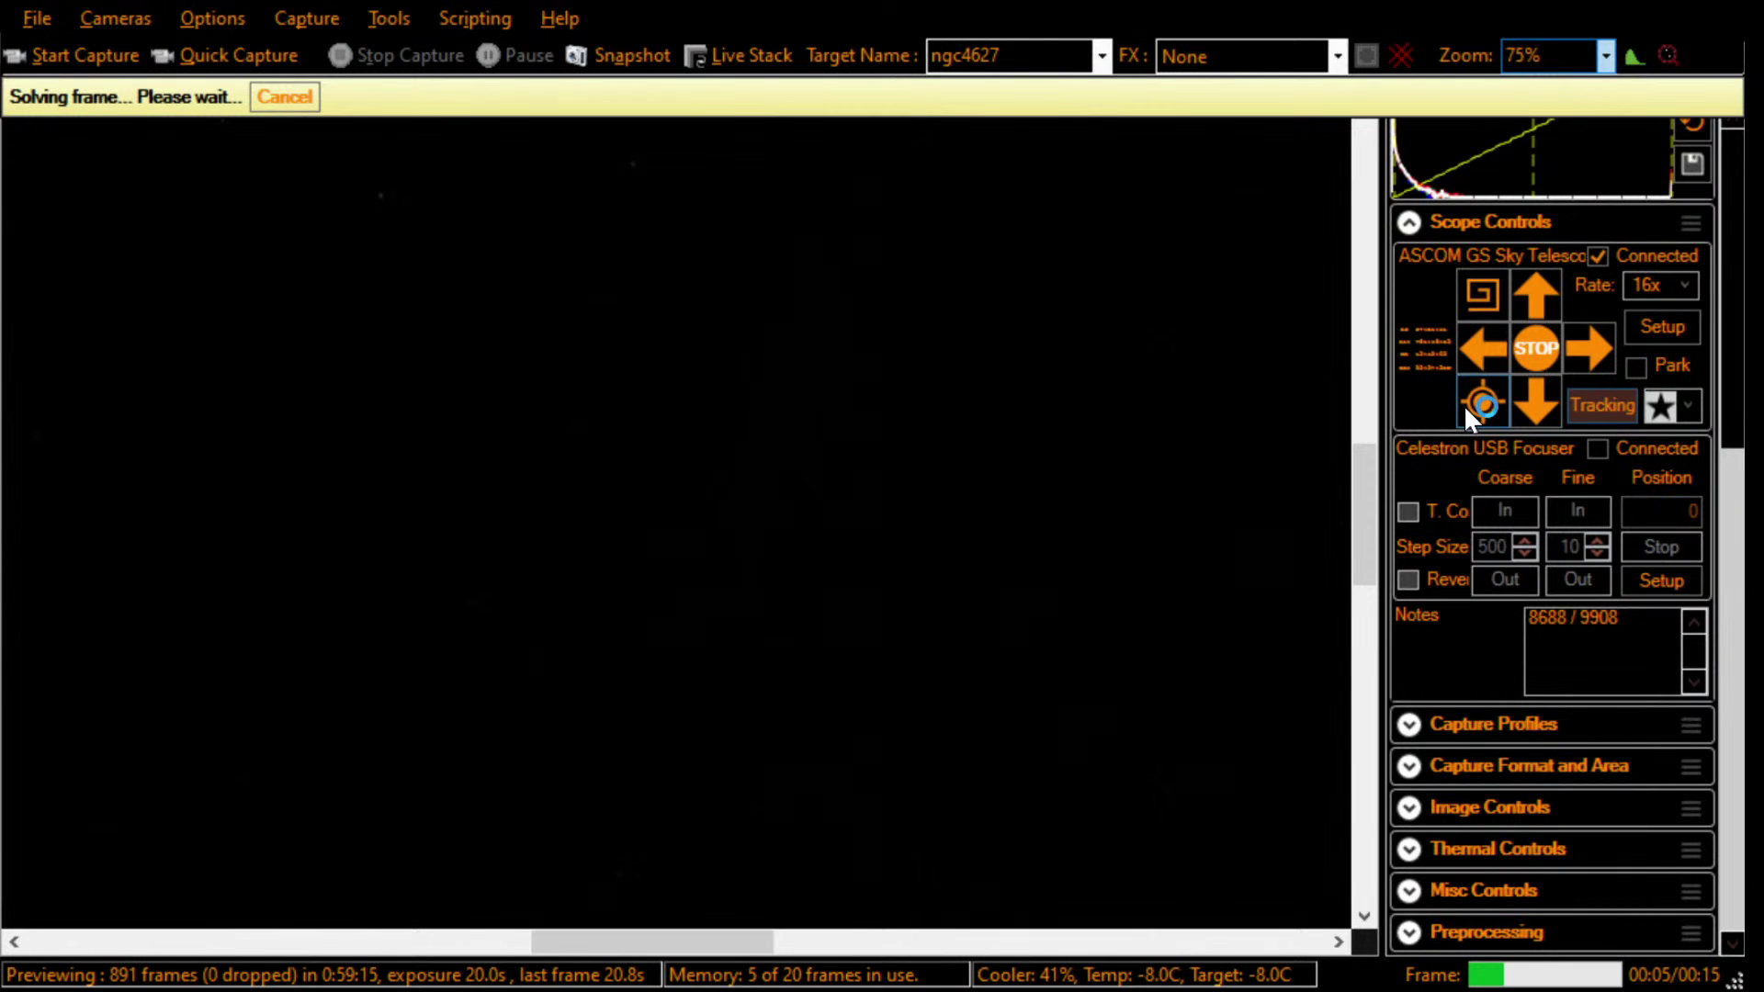
Step: Set the image zoom to Auto, open live stacking, and clear the previous stack to start the ngc4627 one
left_click(1584, 55)
left_click(1575, 85)
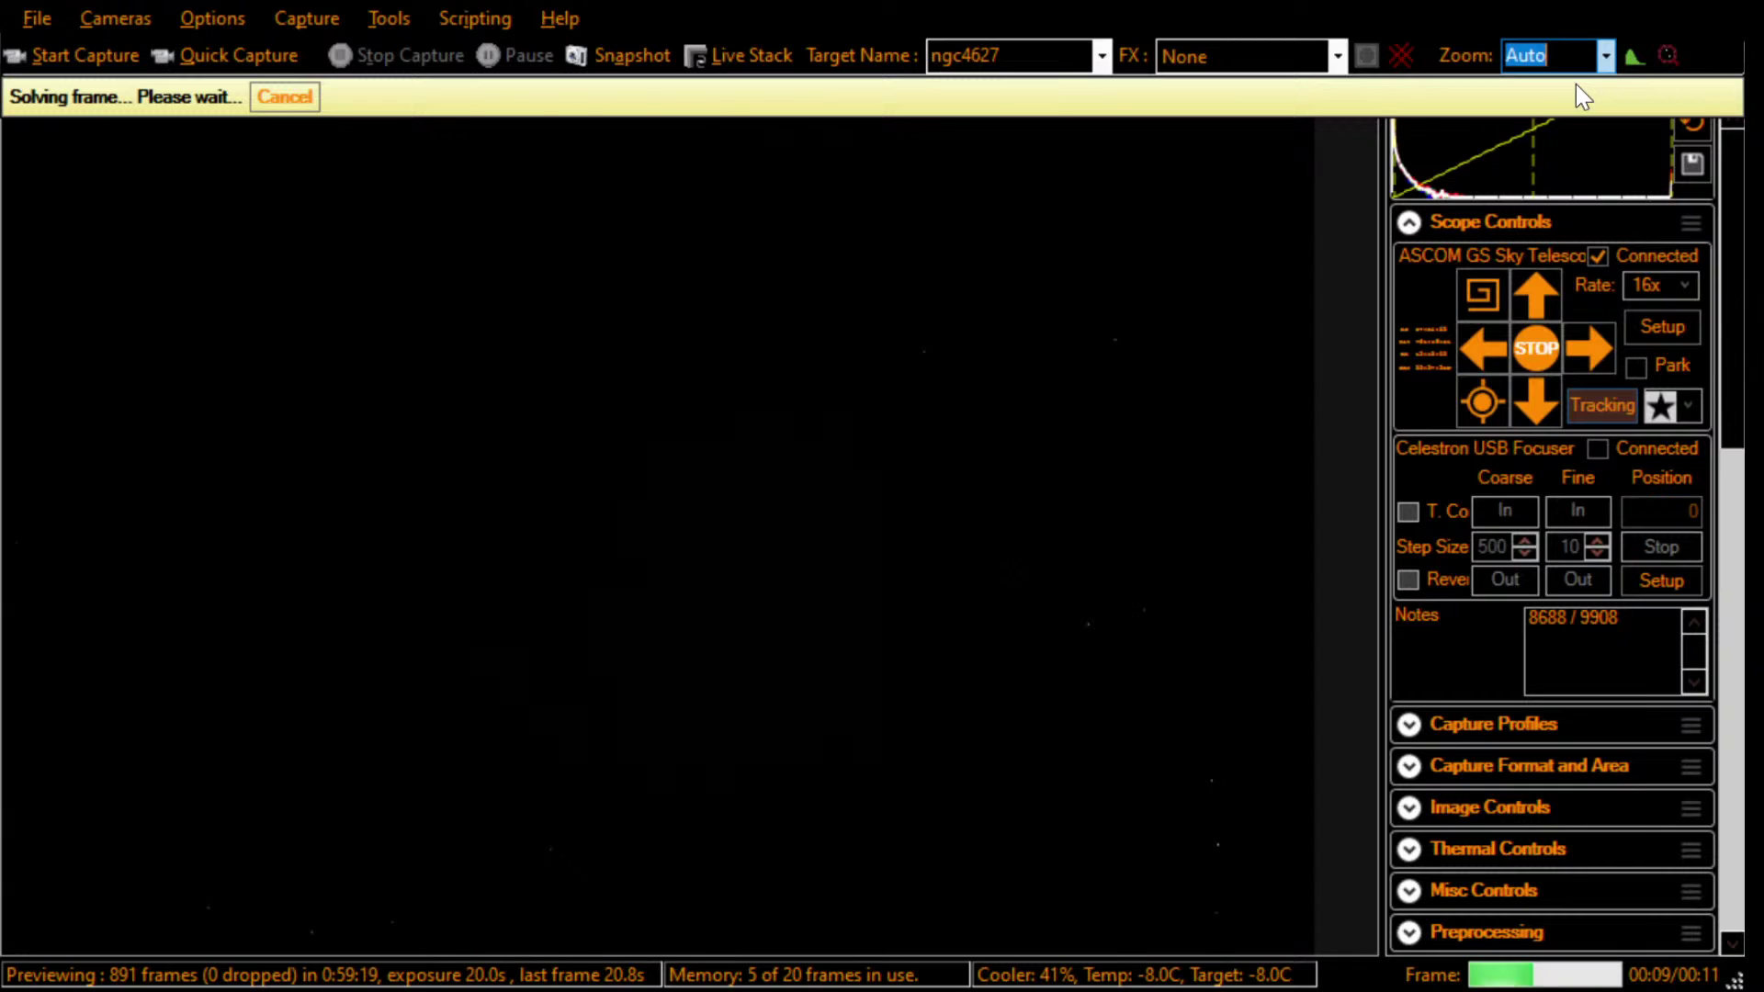
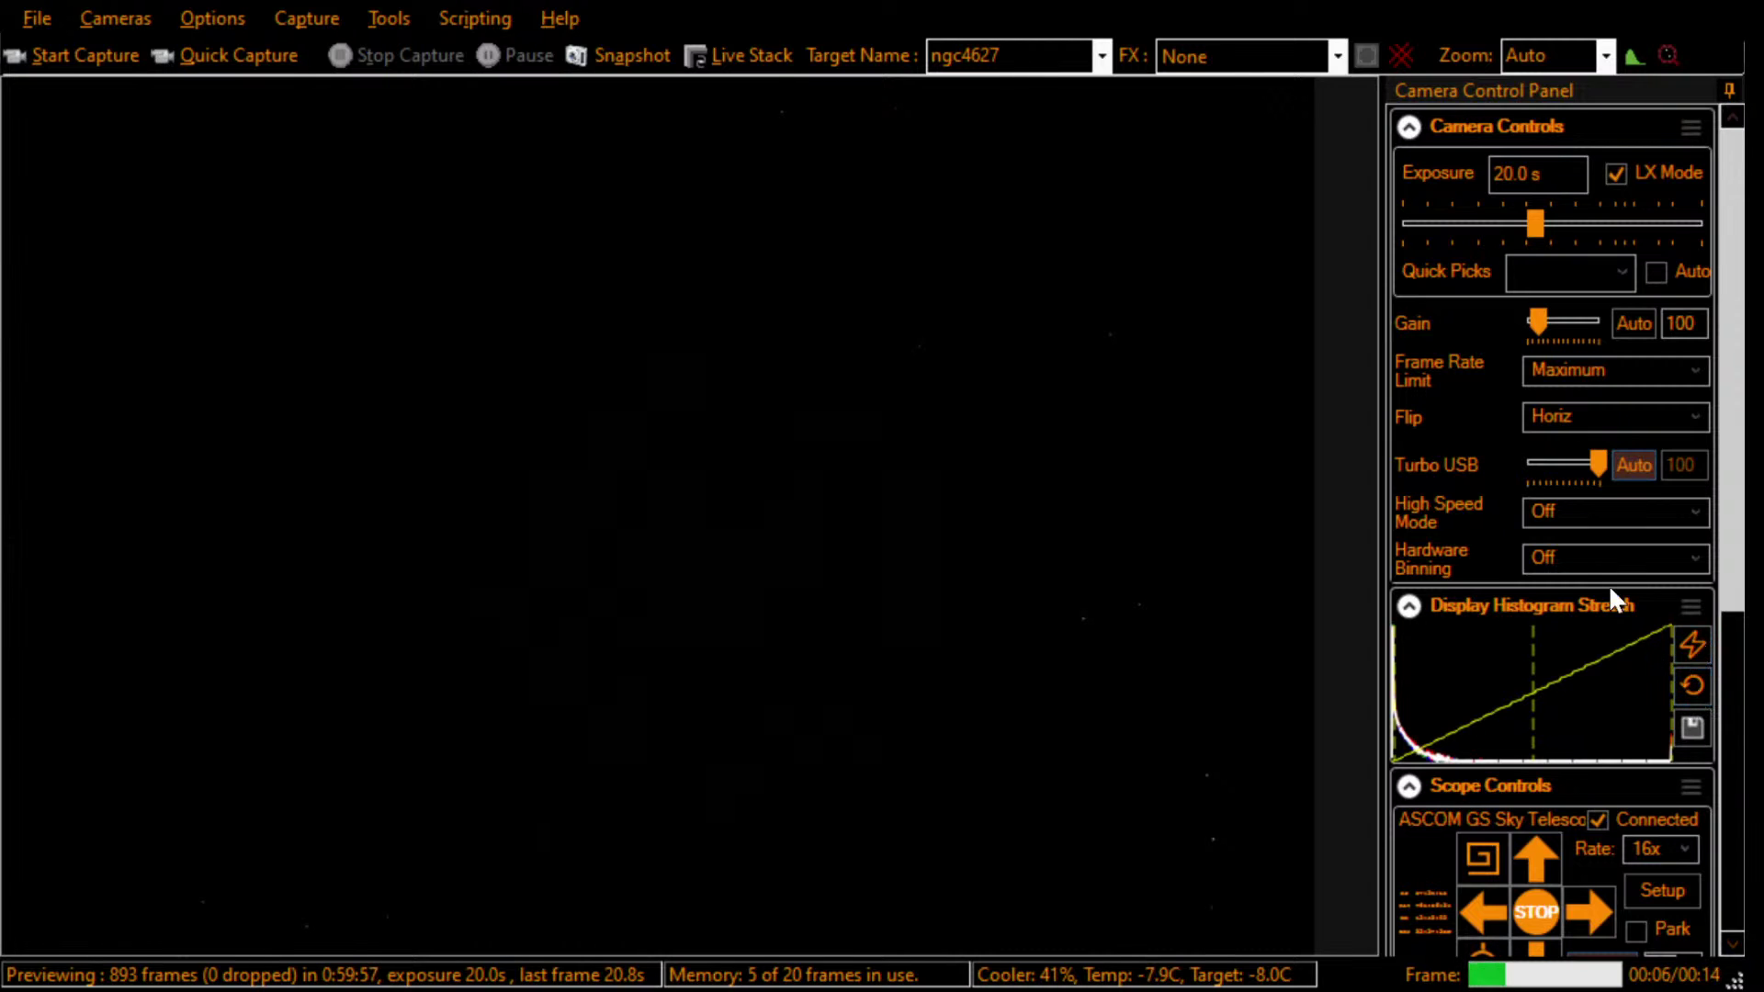
left_click(731, 58)
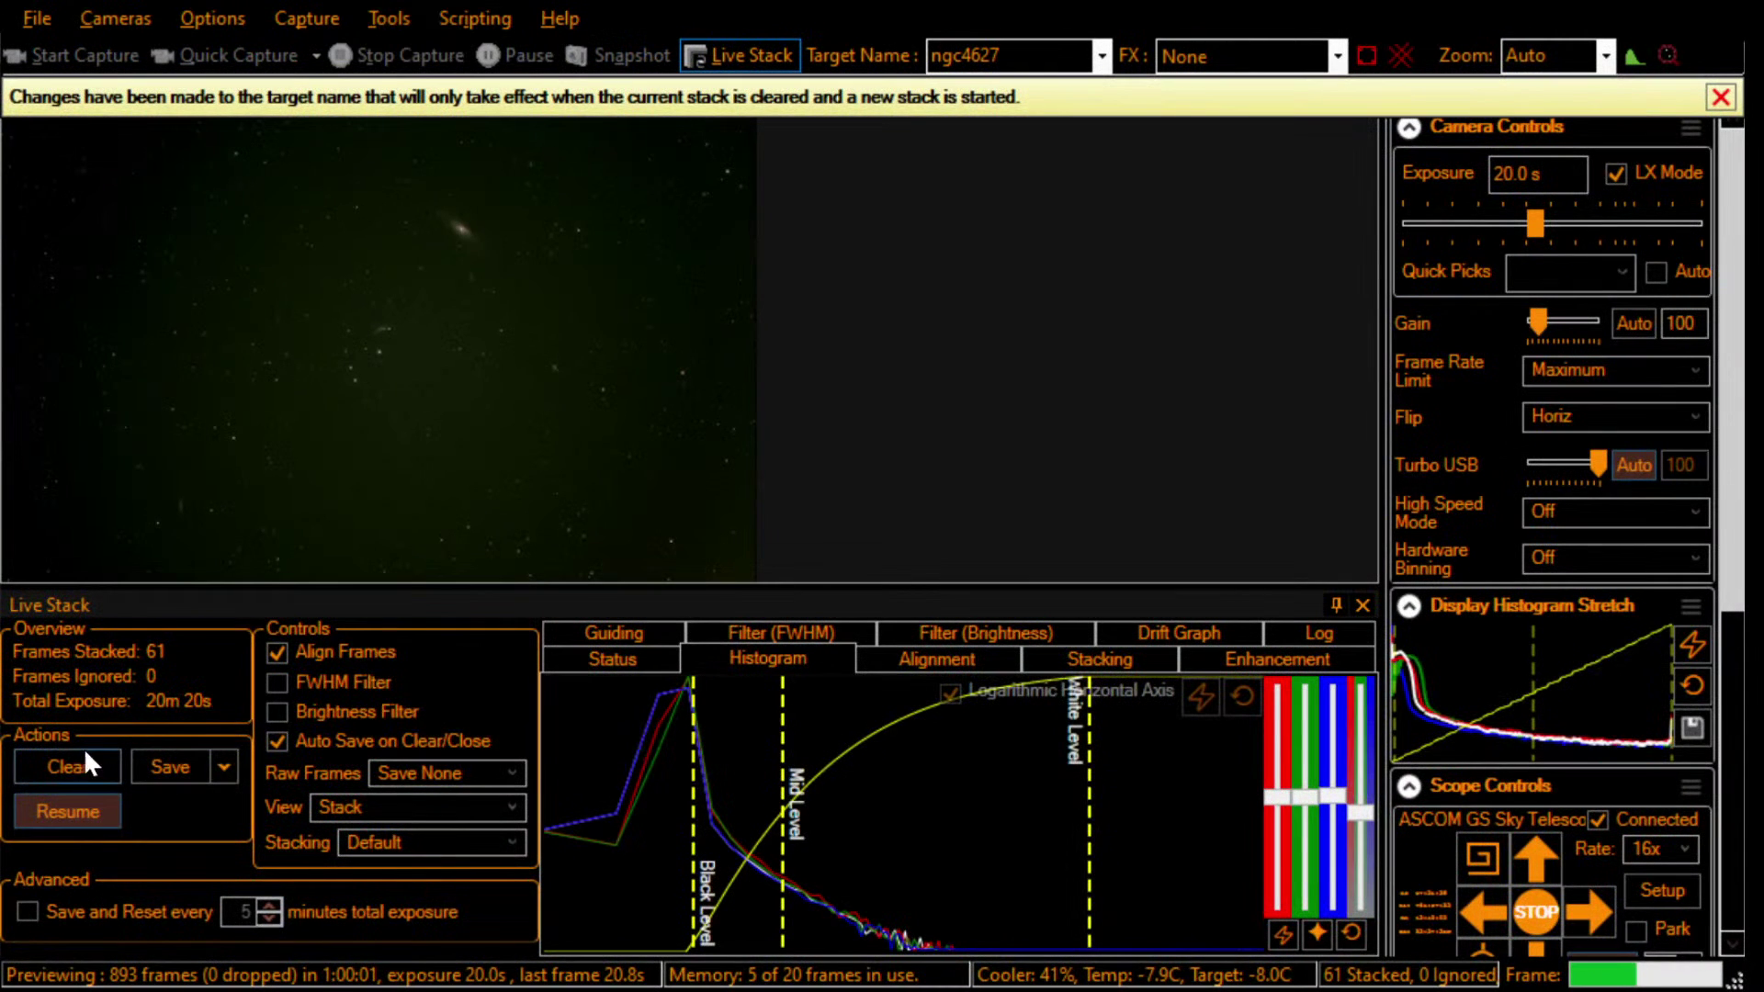
left_click(74, 764)
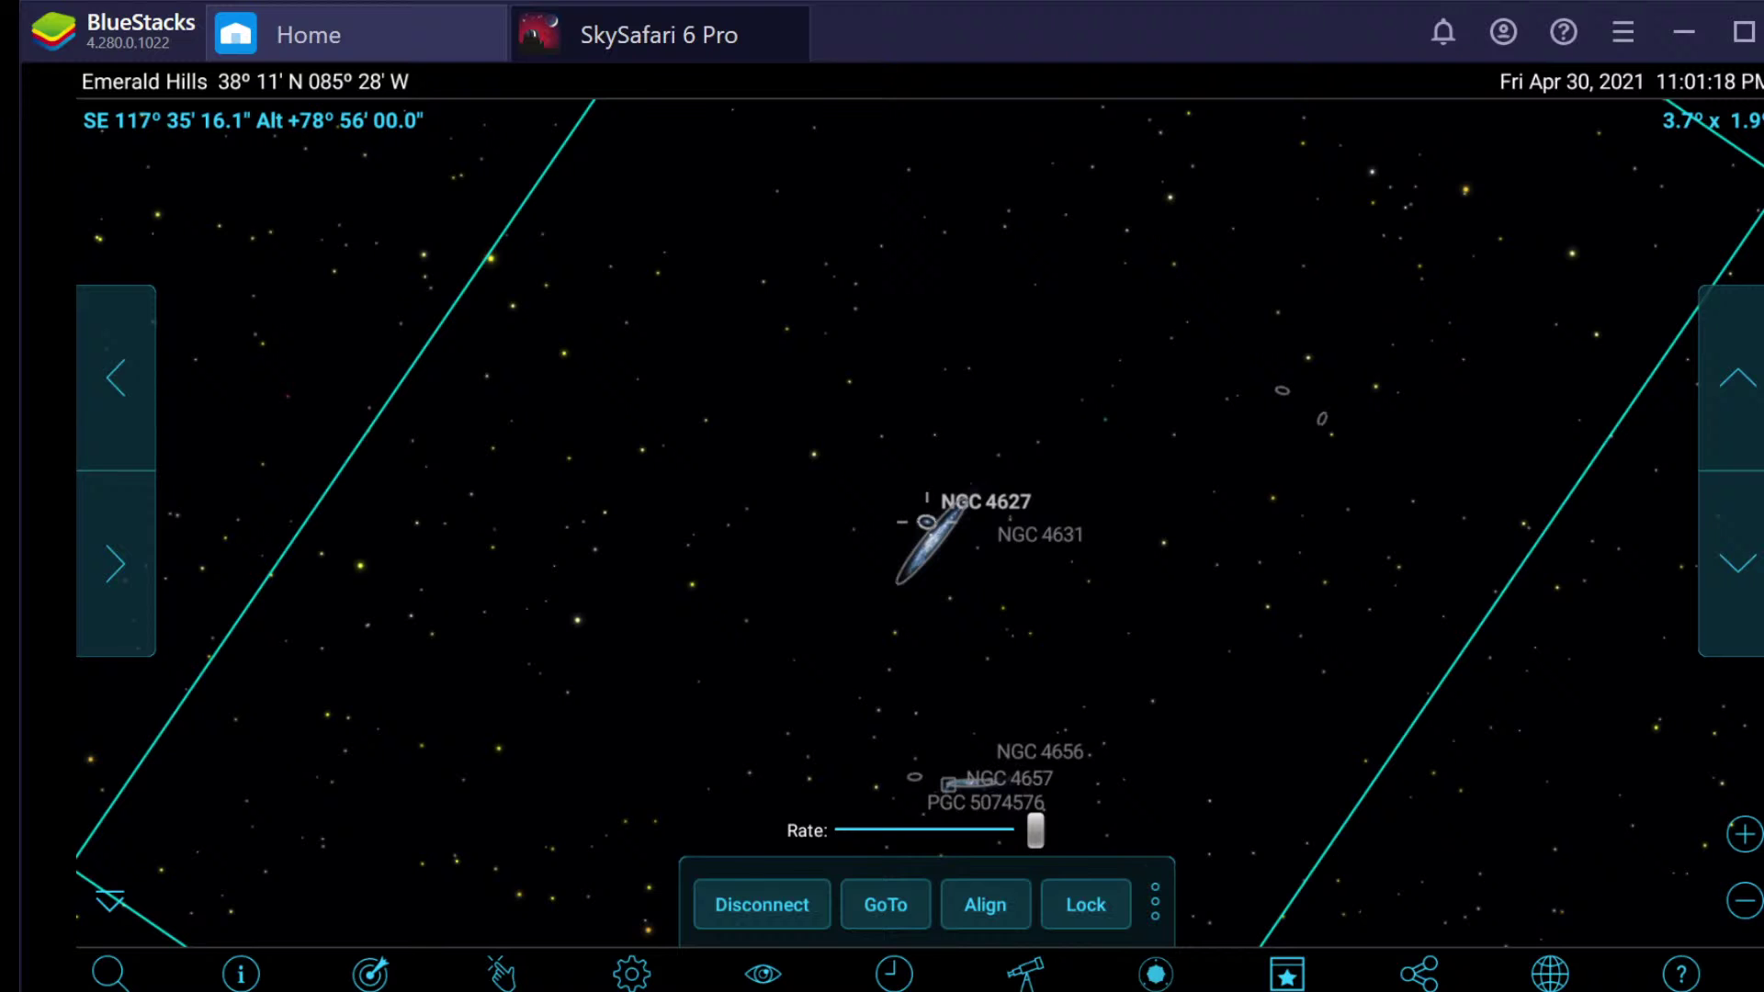
Step: In SkySafari 6 Pro, select NGC 4631 beside NGC 4627 and open its object information
left_click(1749, 835)
left_click(1749, 834)
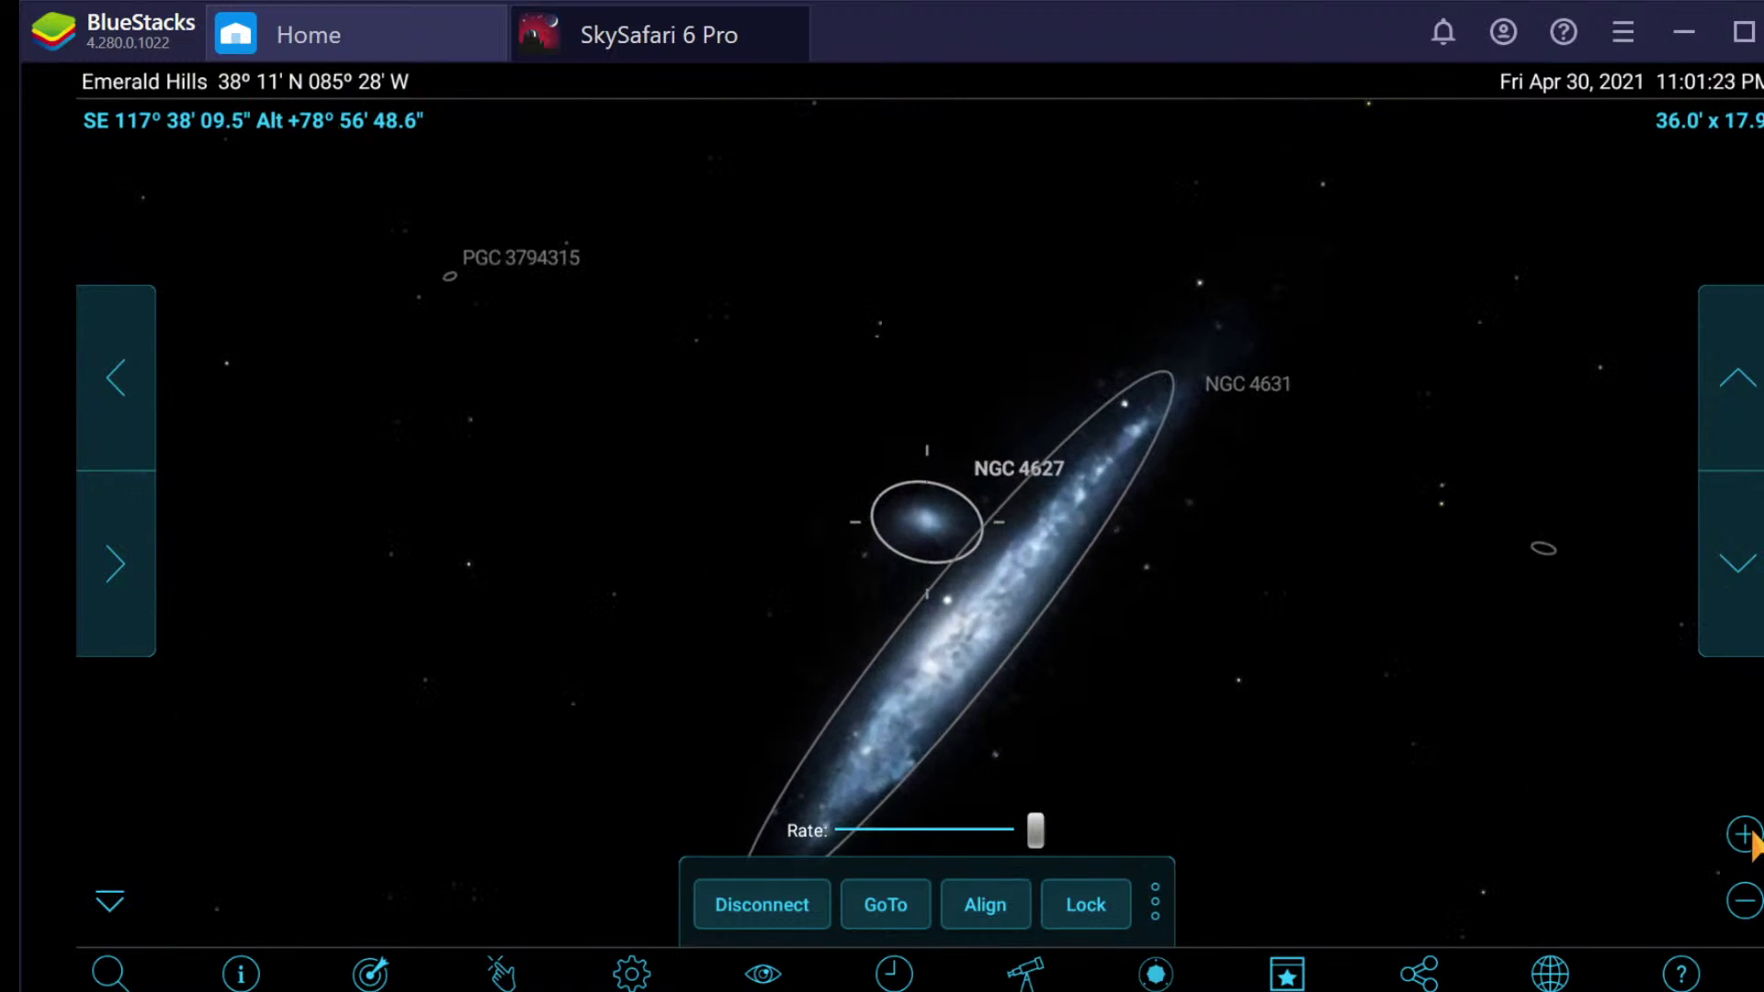
left_click(1084, 593)
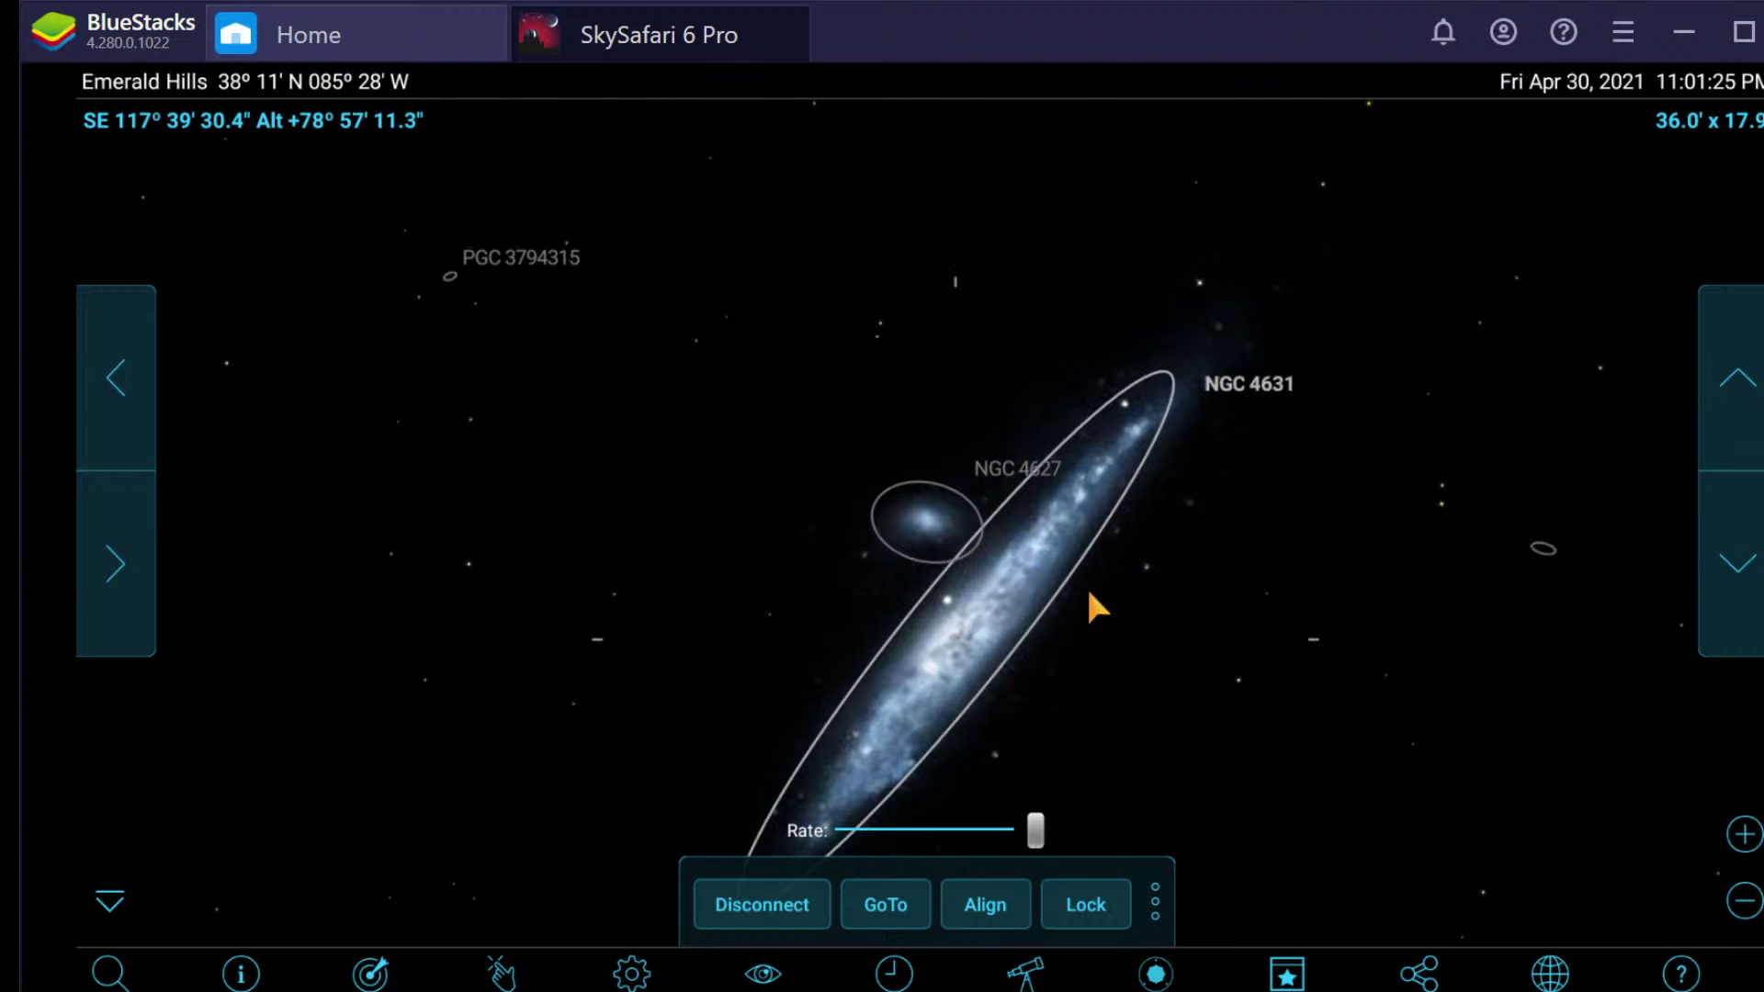
left_click(240, 974)
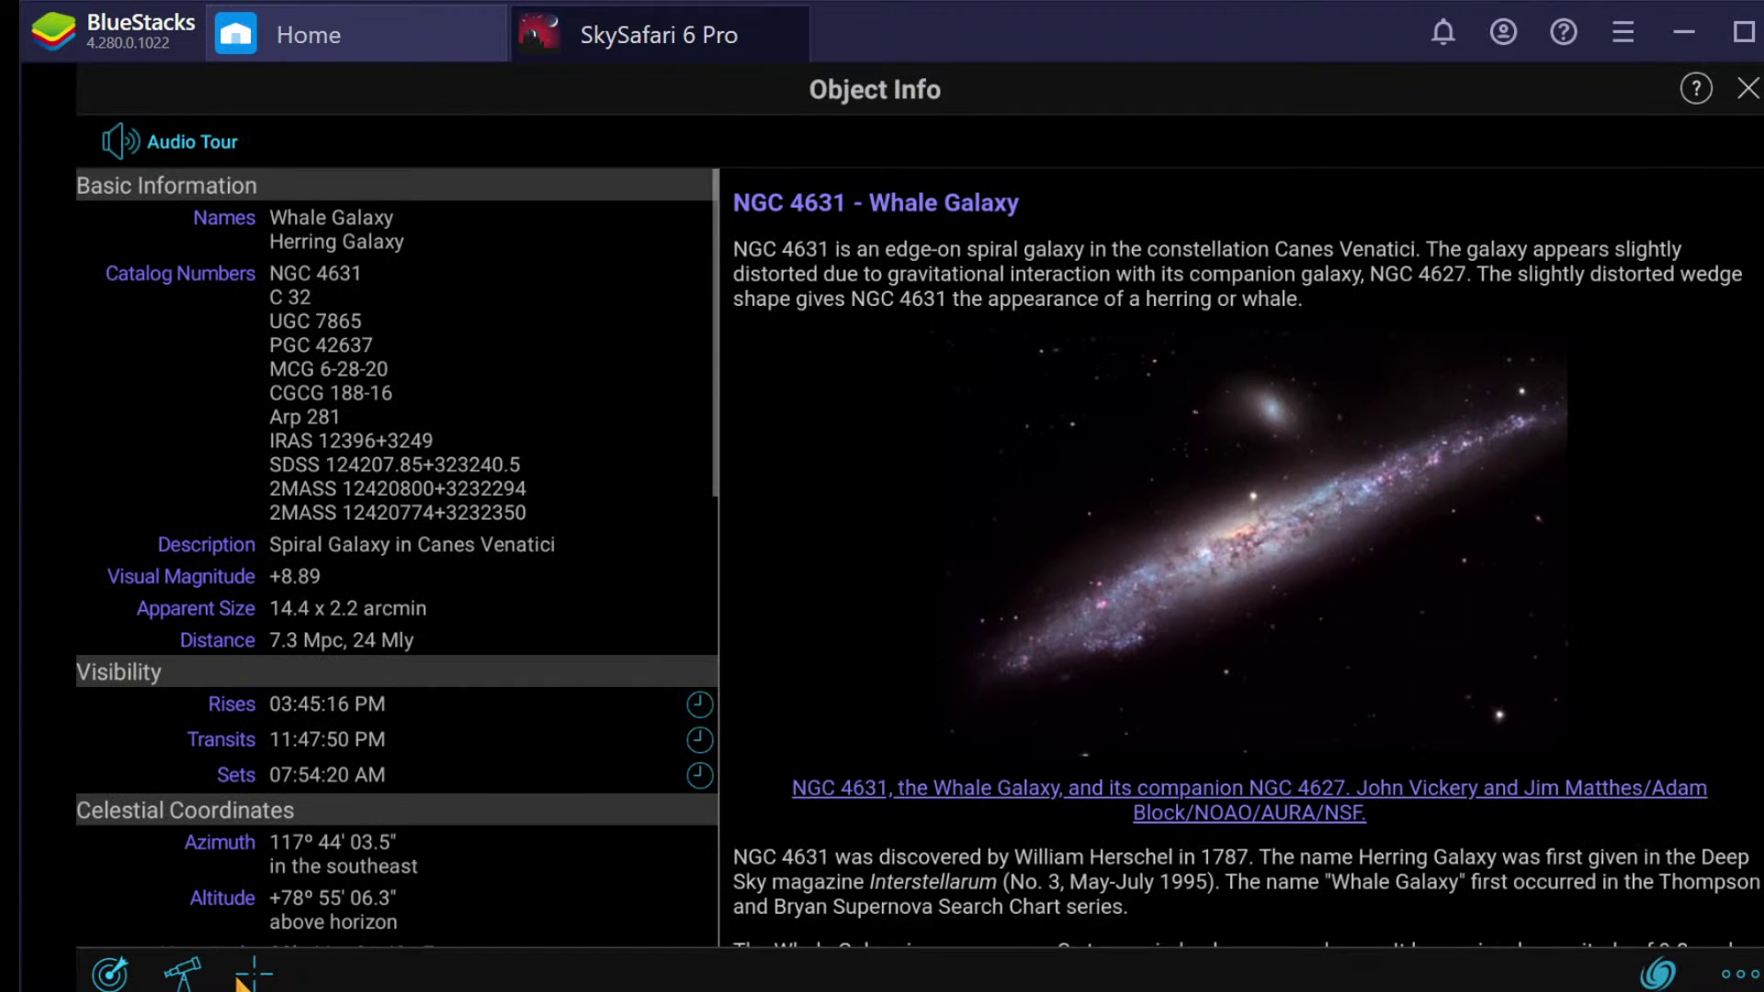
Step: Listen to the audio tour for NGC 4631, pausing and resuming it, and reopen the object information to replay it
left_click(125, 140)
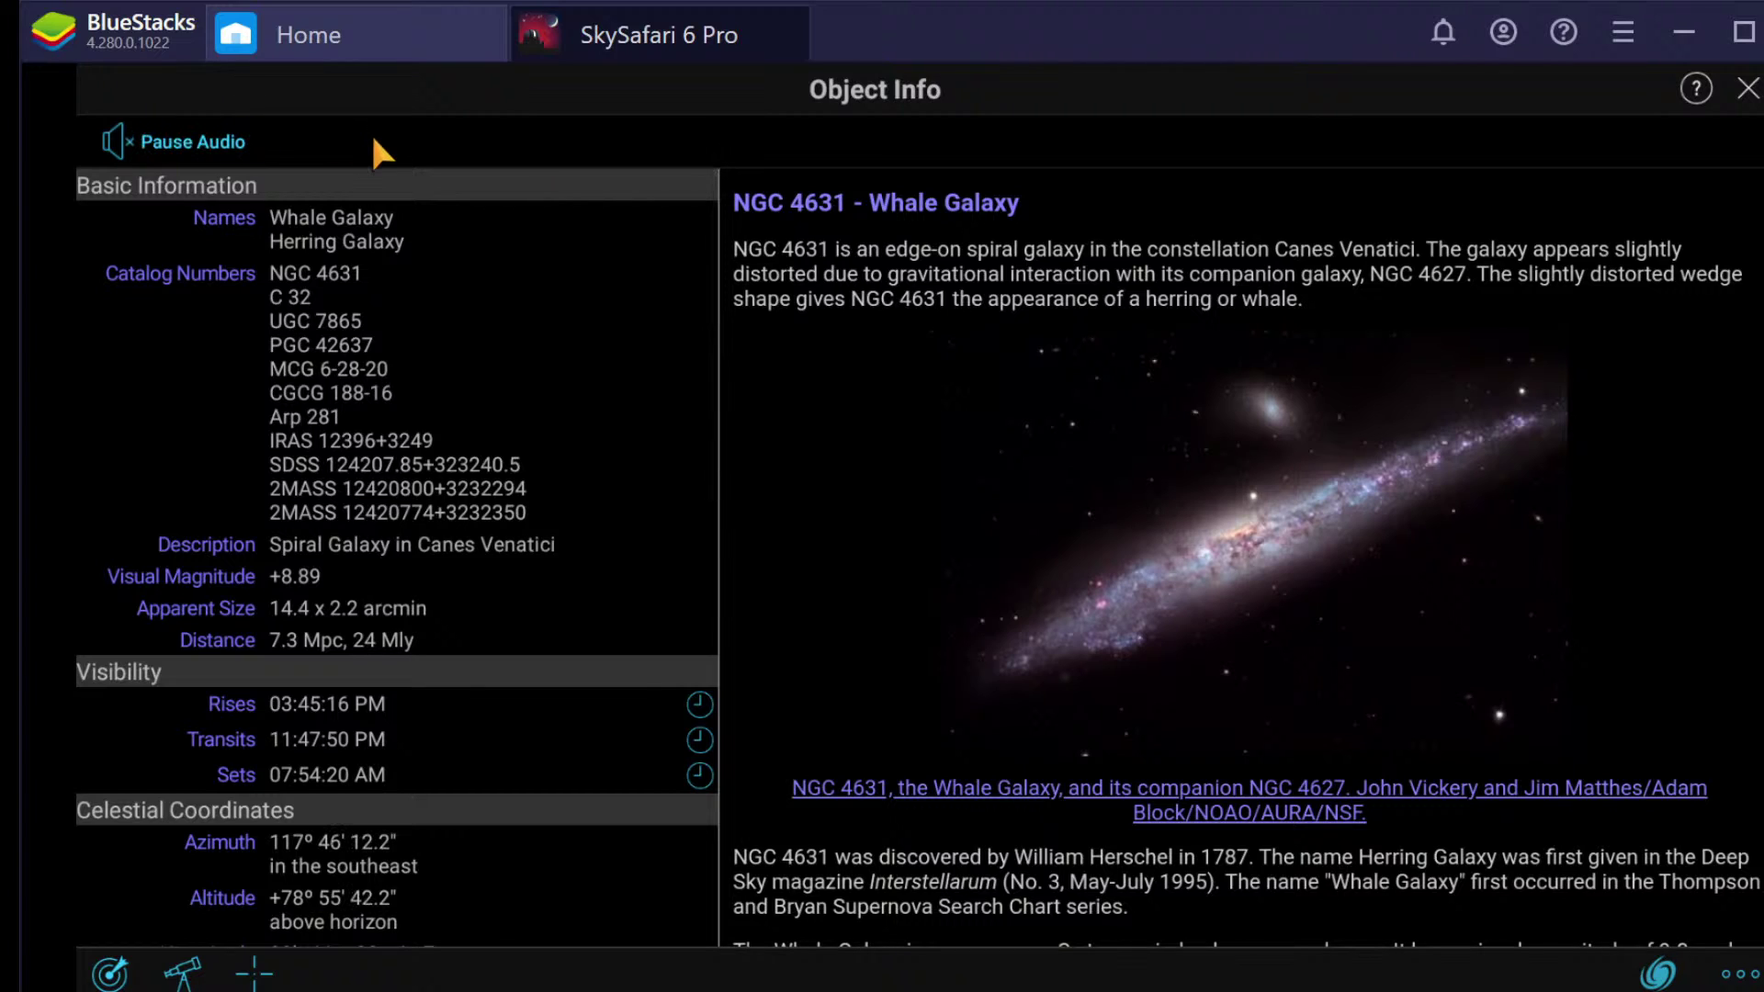
left_click(107, 135)
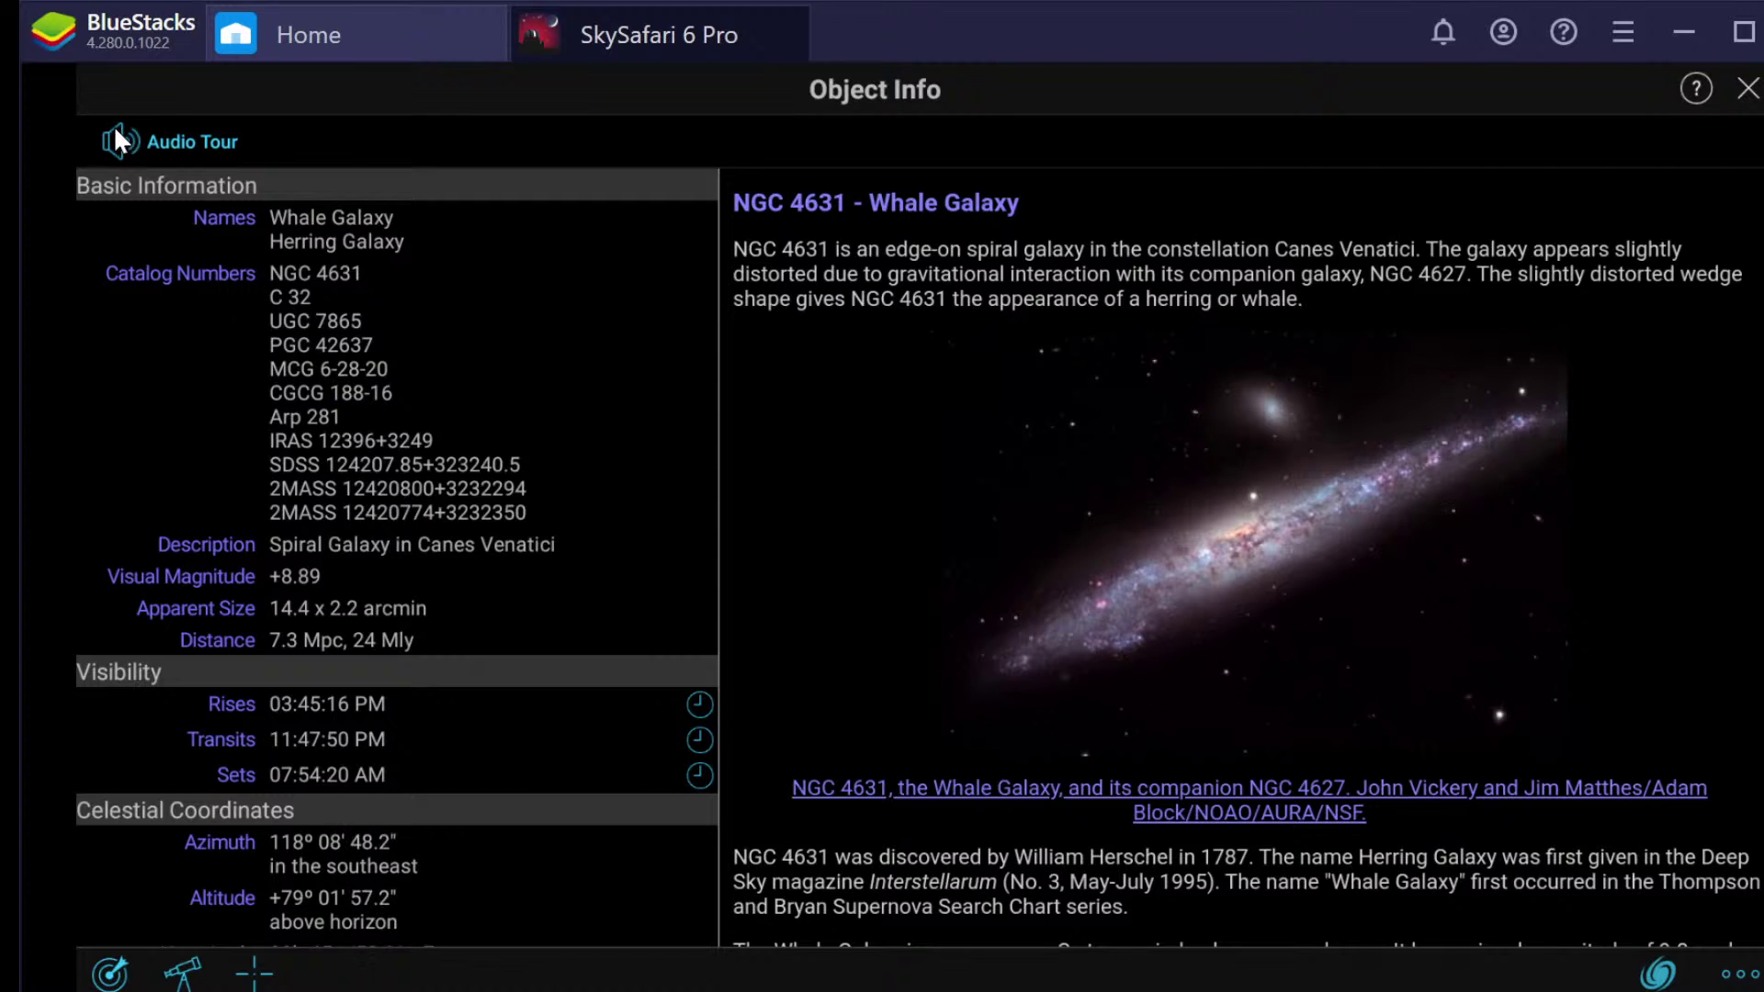
left_click(224, 145)
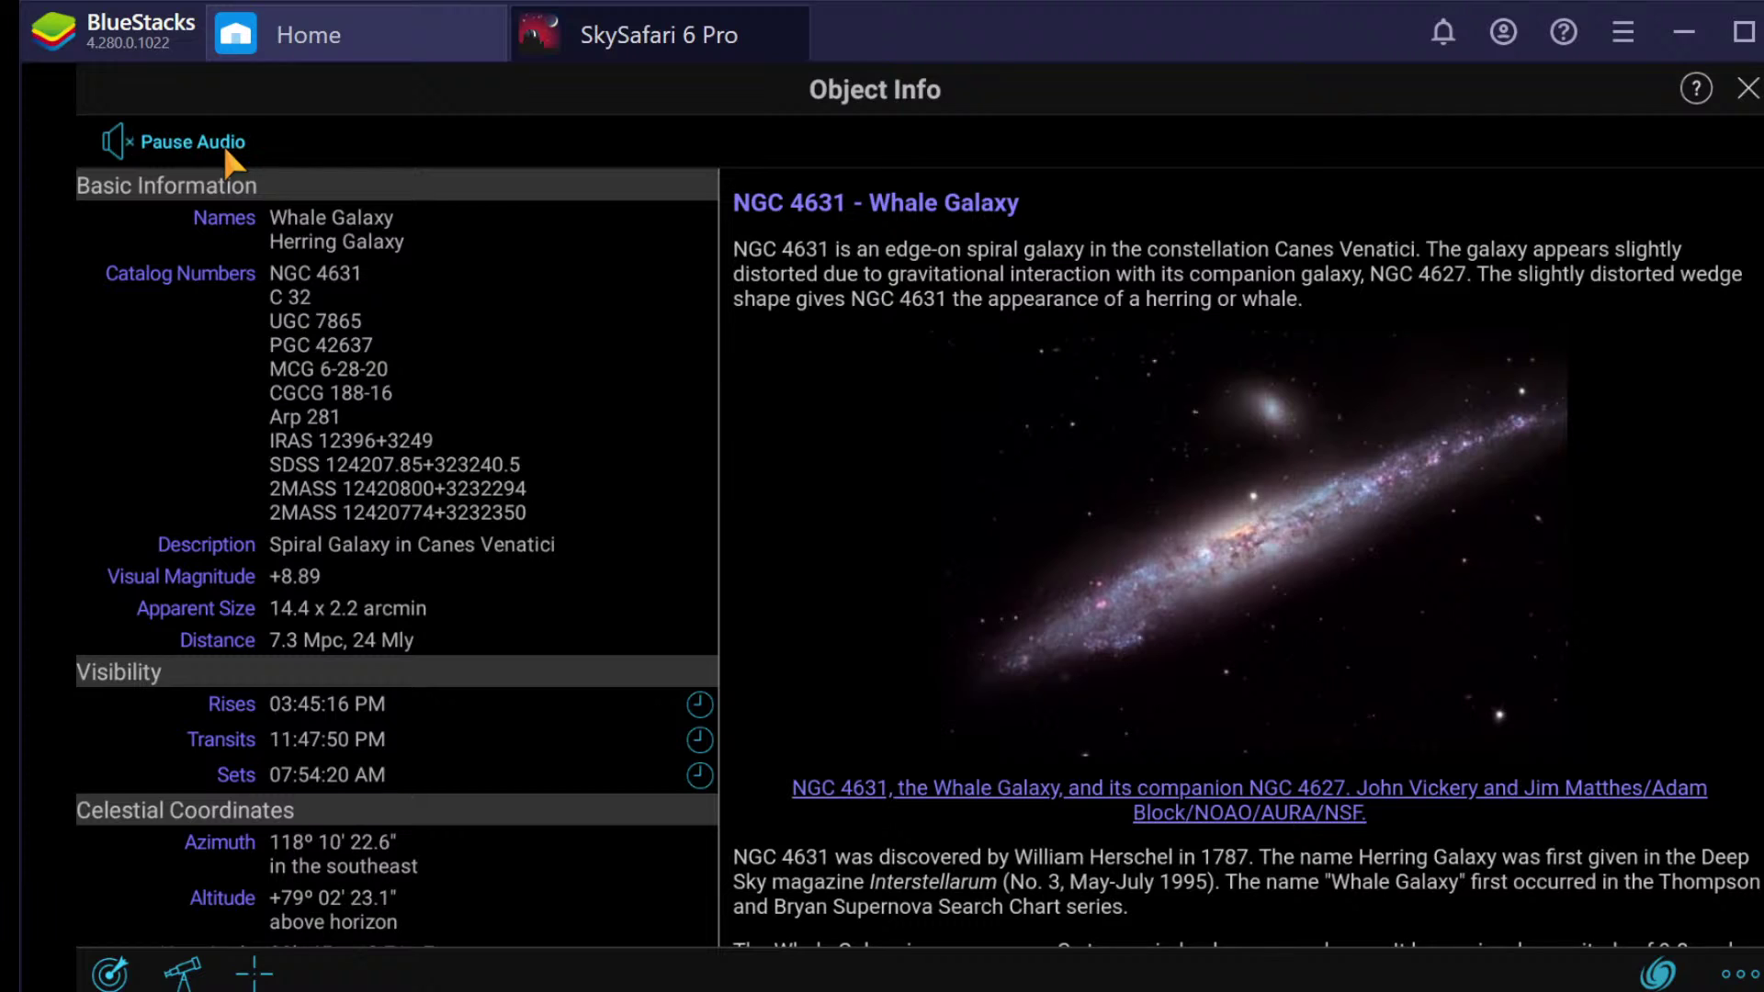
left_click(112, 135)
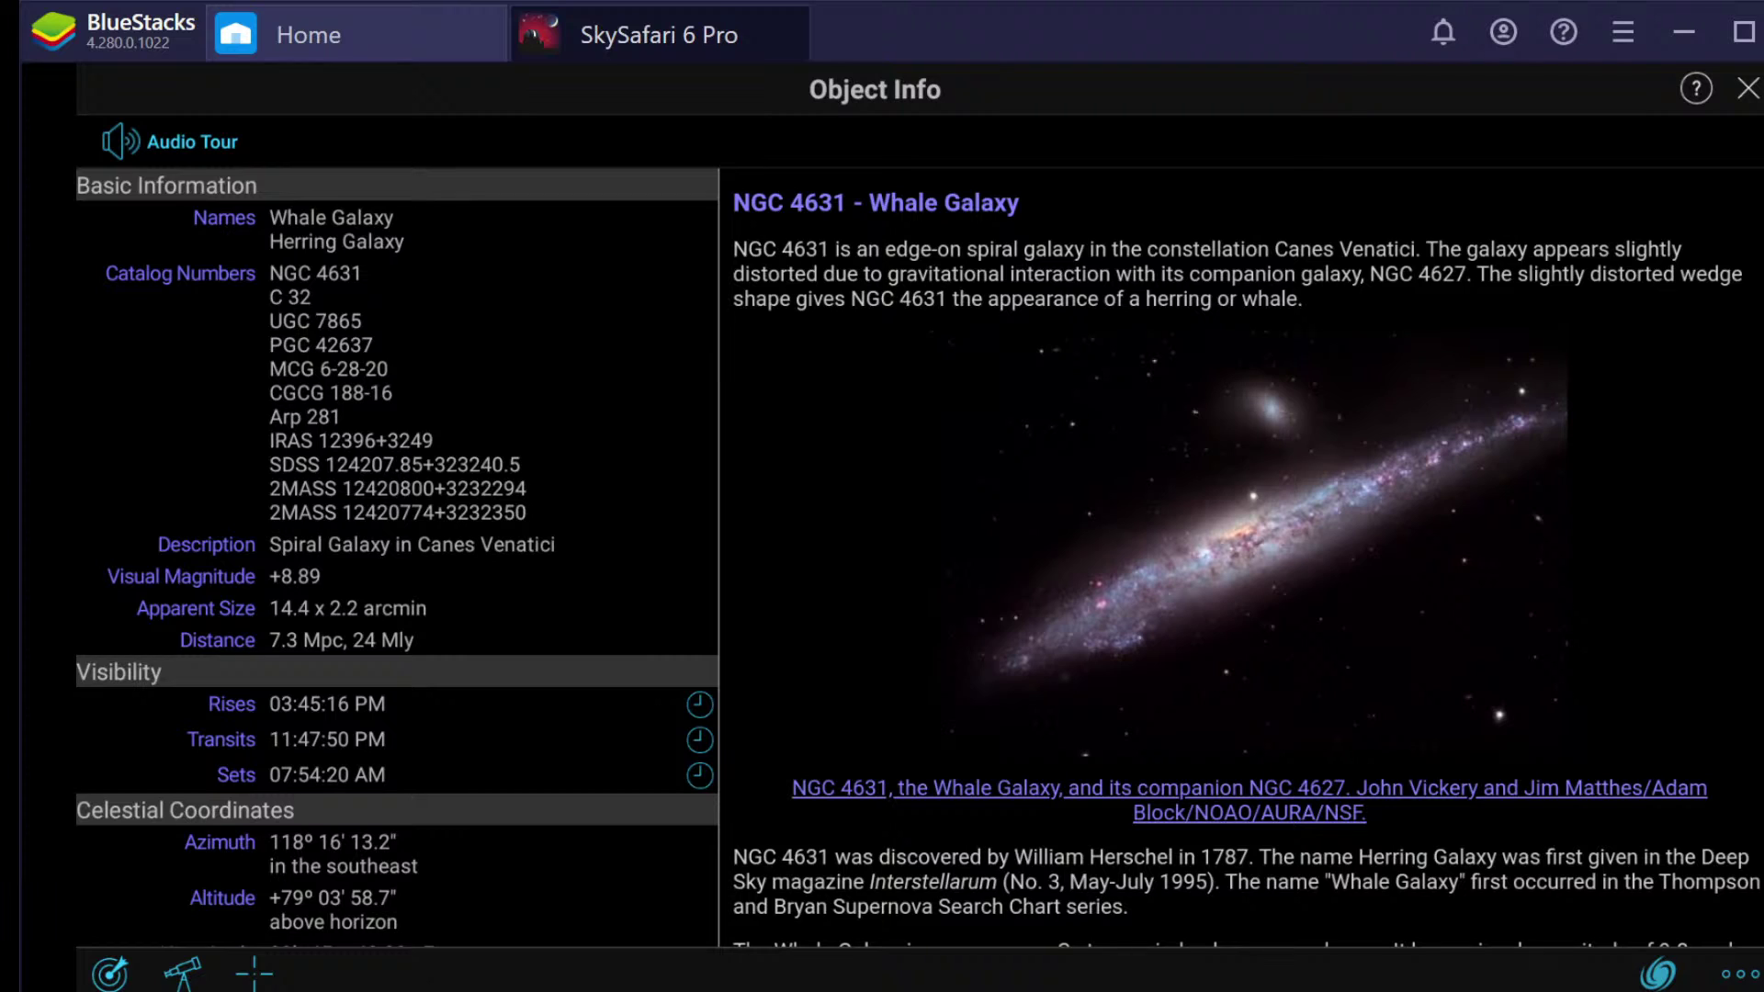
left_click(146, 143)
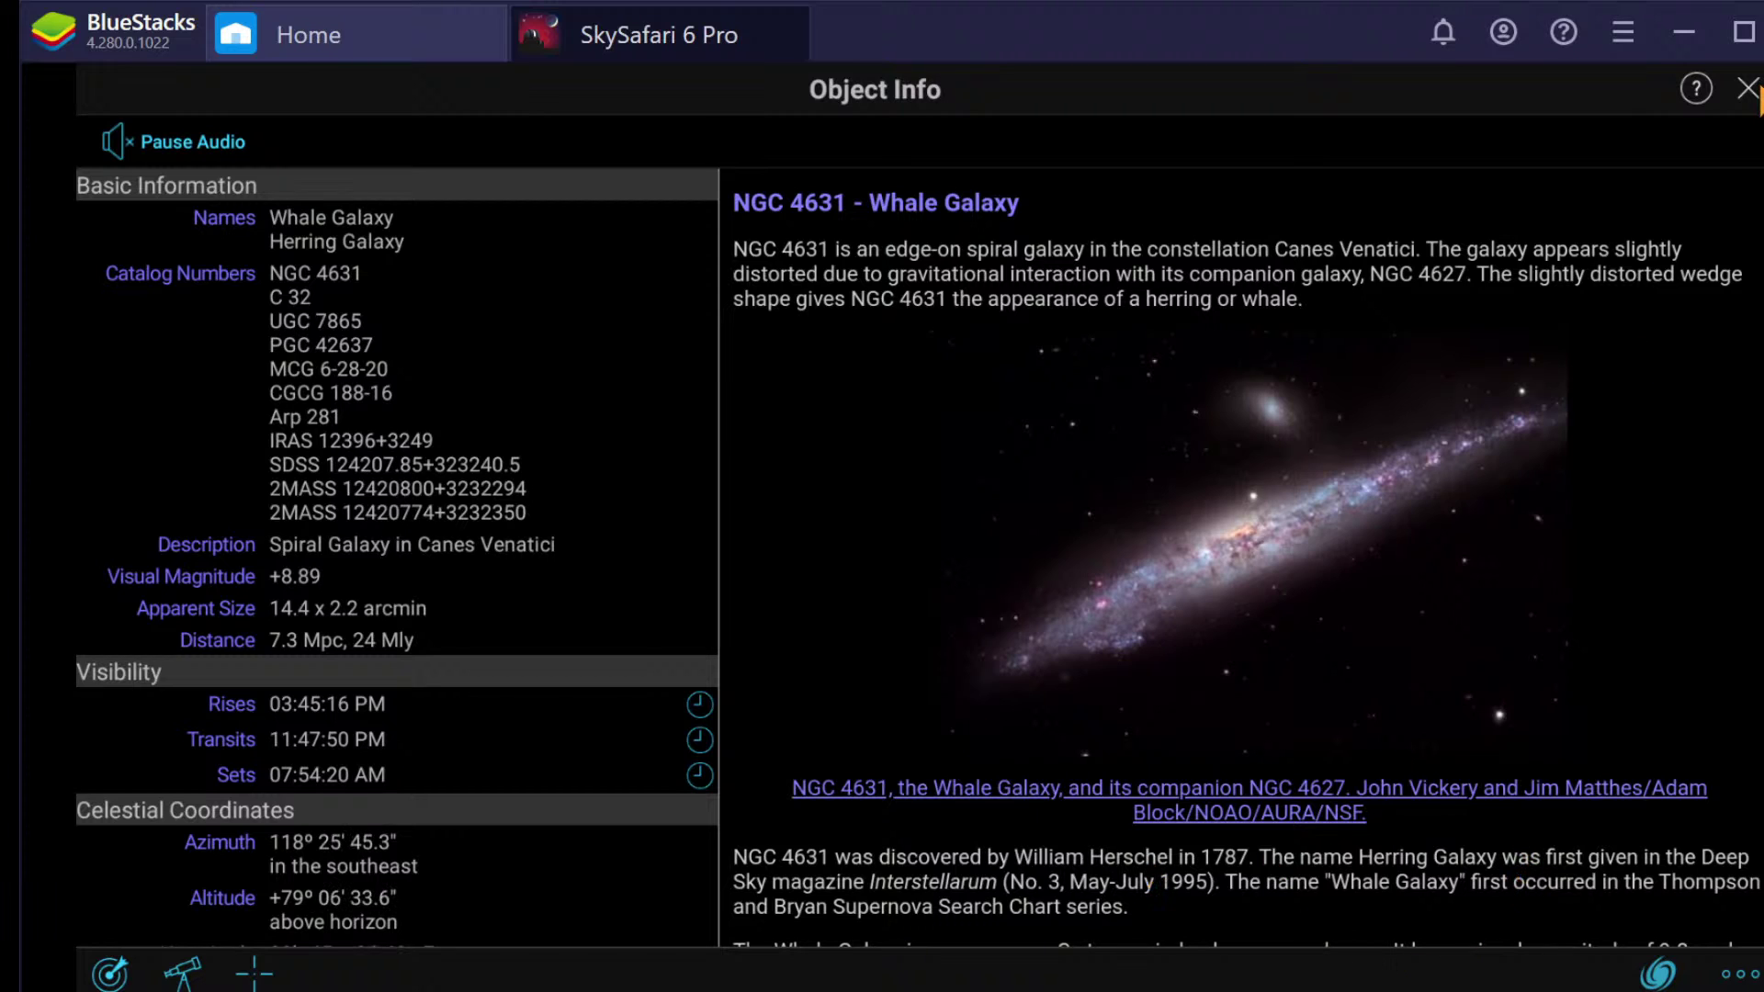
left_click(1753, 91)
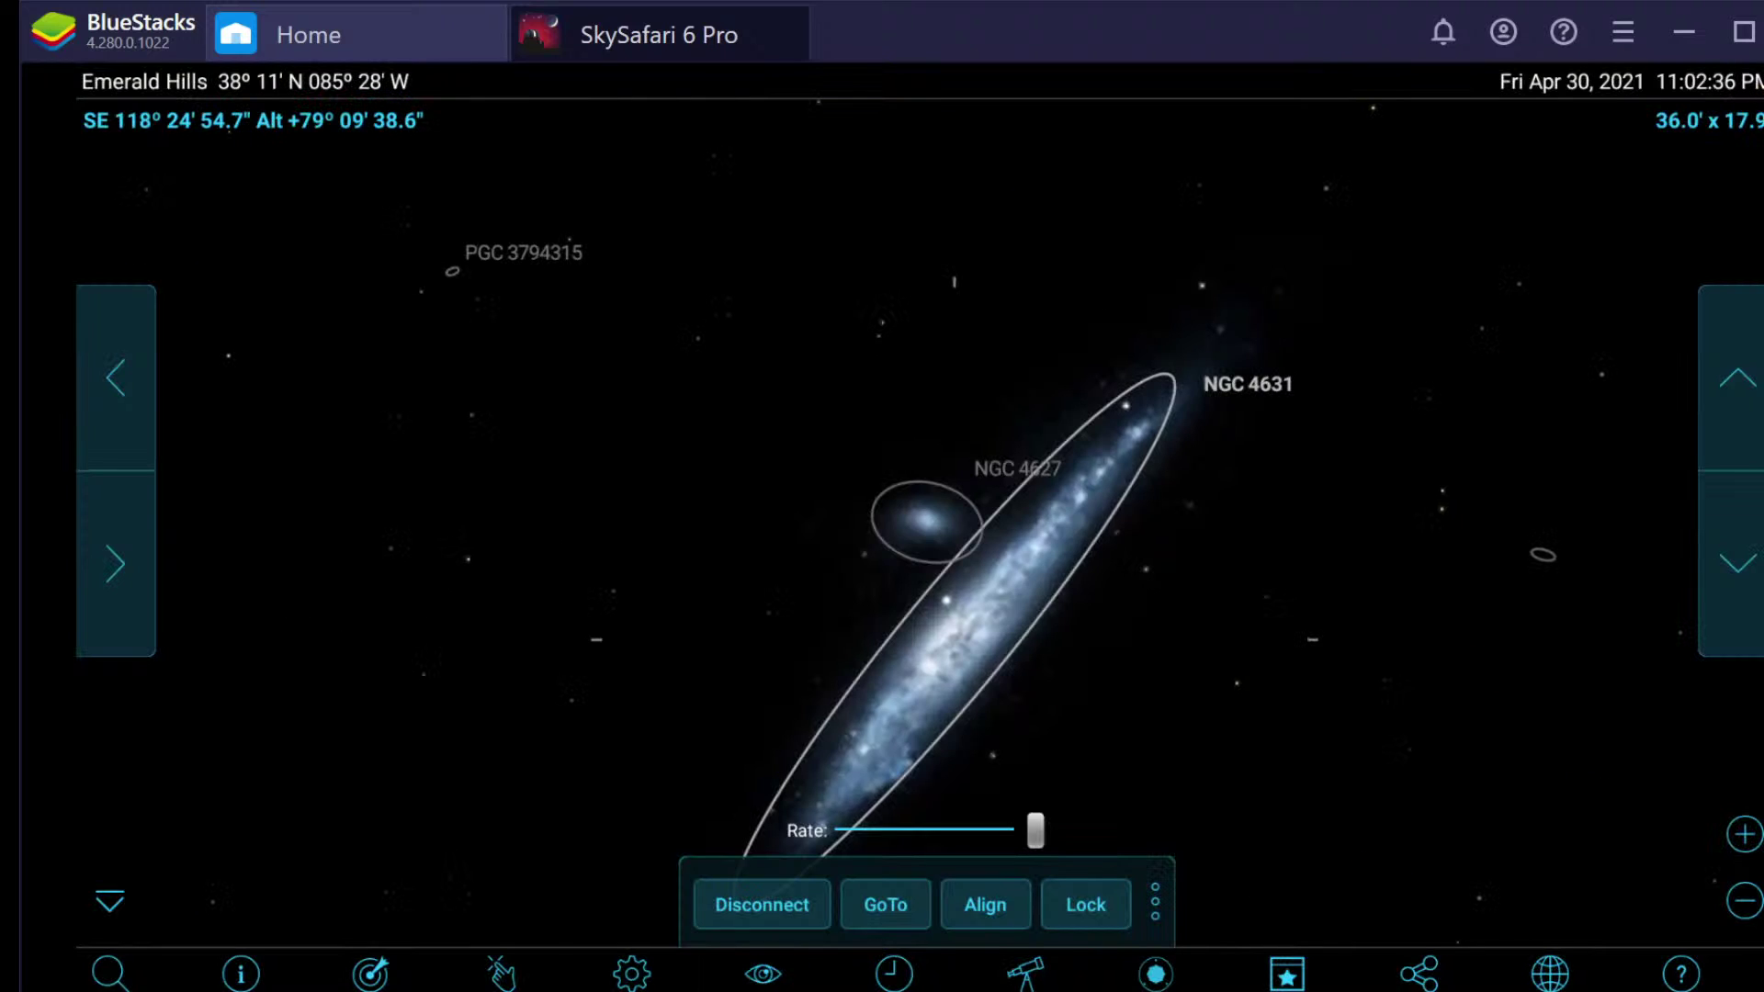
left_click(241, 974)
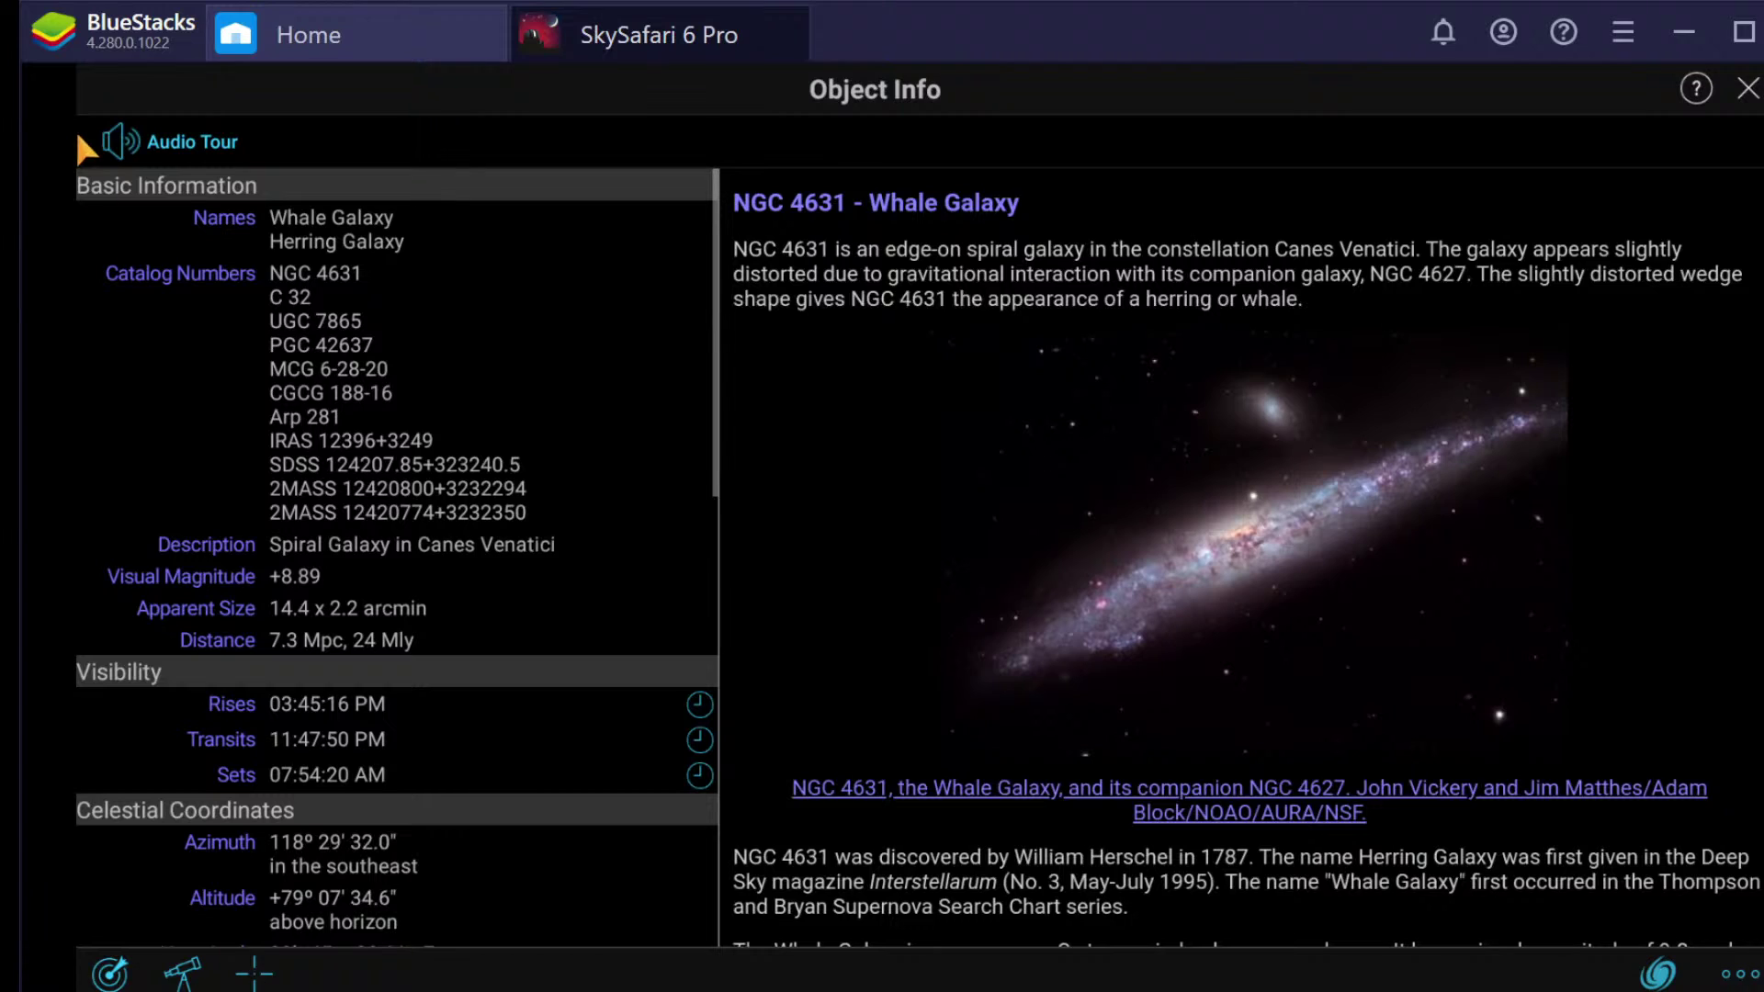
left_click(118, 146)
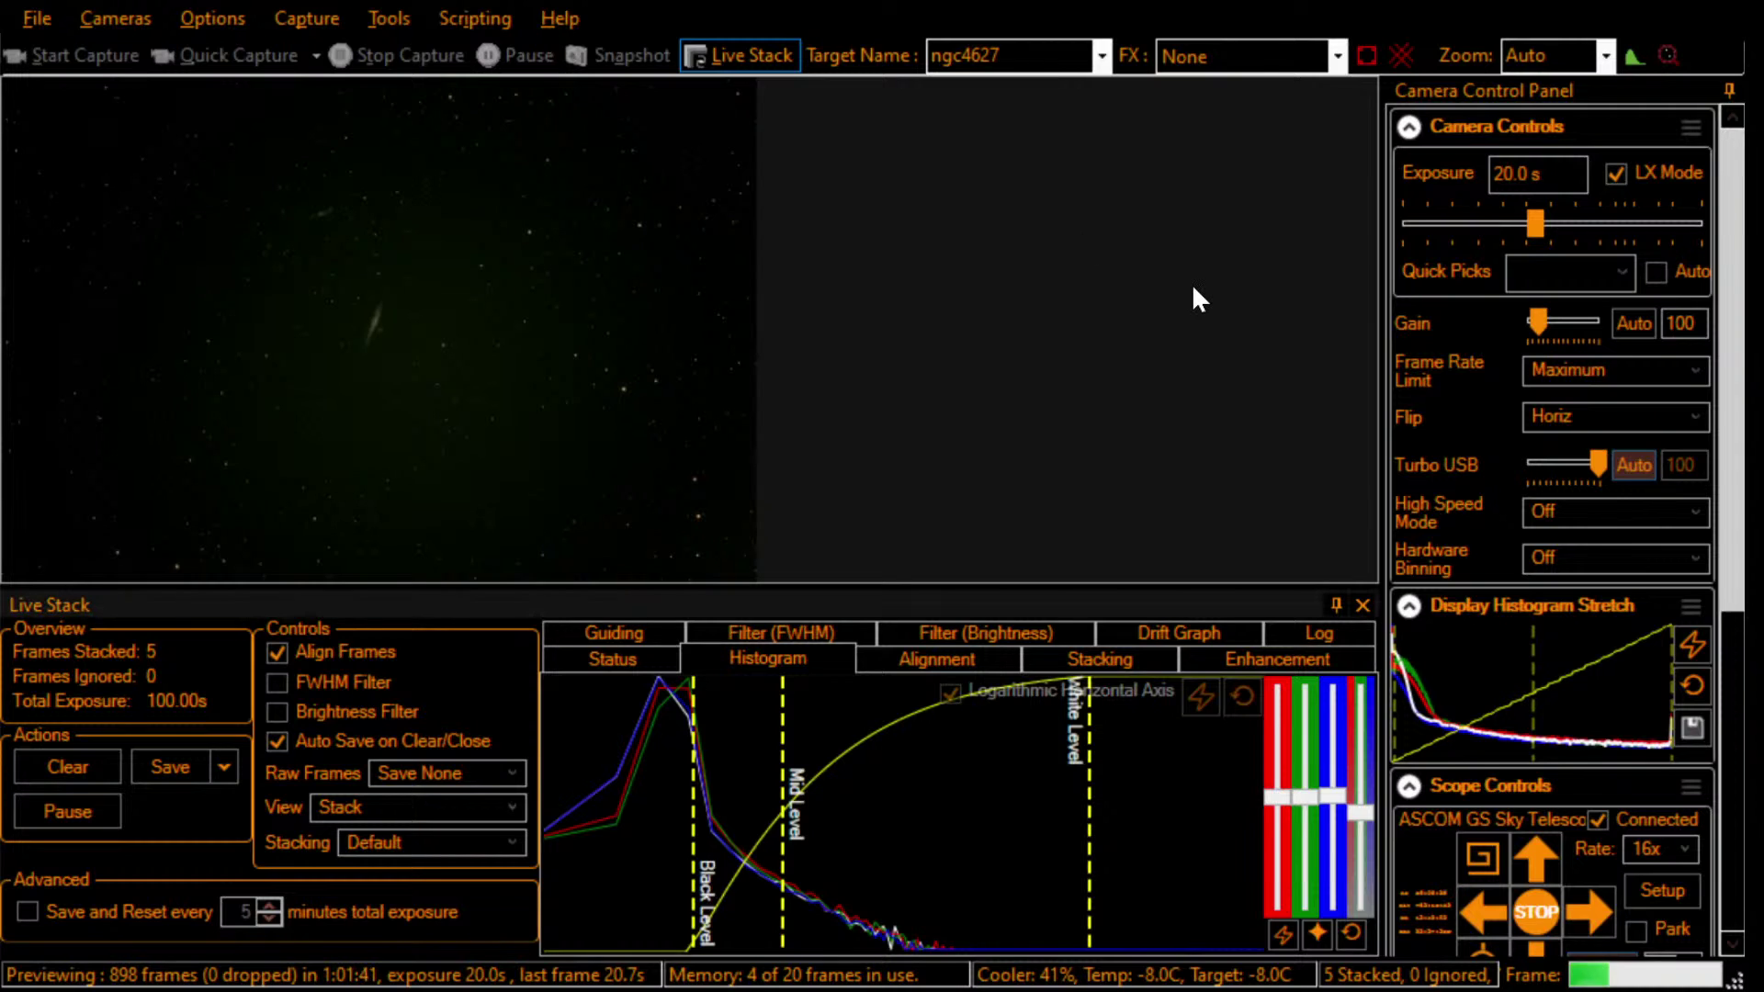
Step: Back in SharpCap, examine NGC 4631 and its companion in the live stack at magnifications up to 50%
left_click(1604, 57)
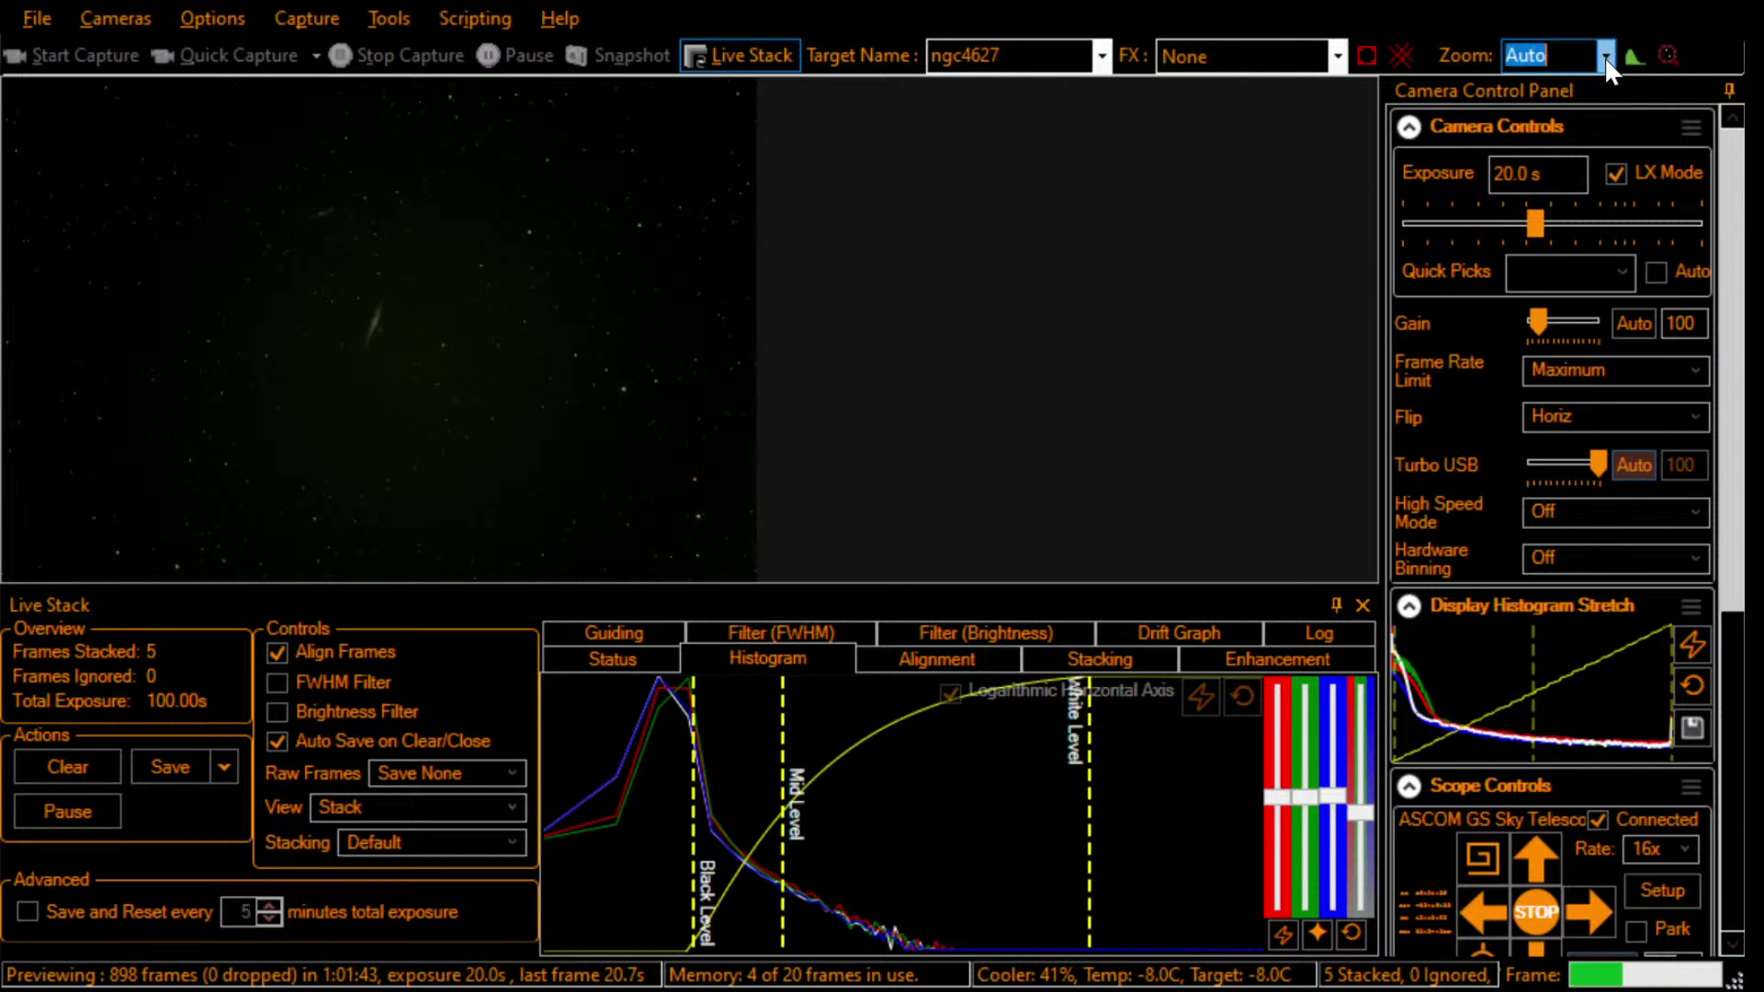
key("Down")
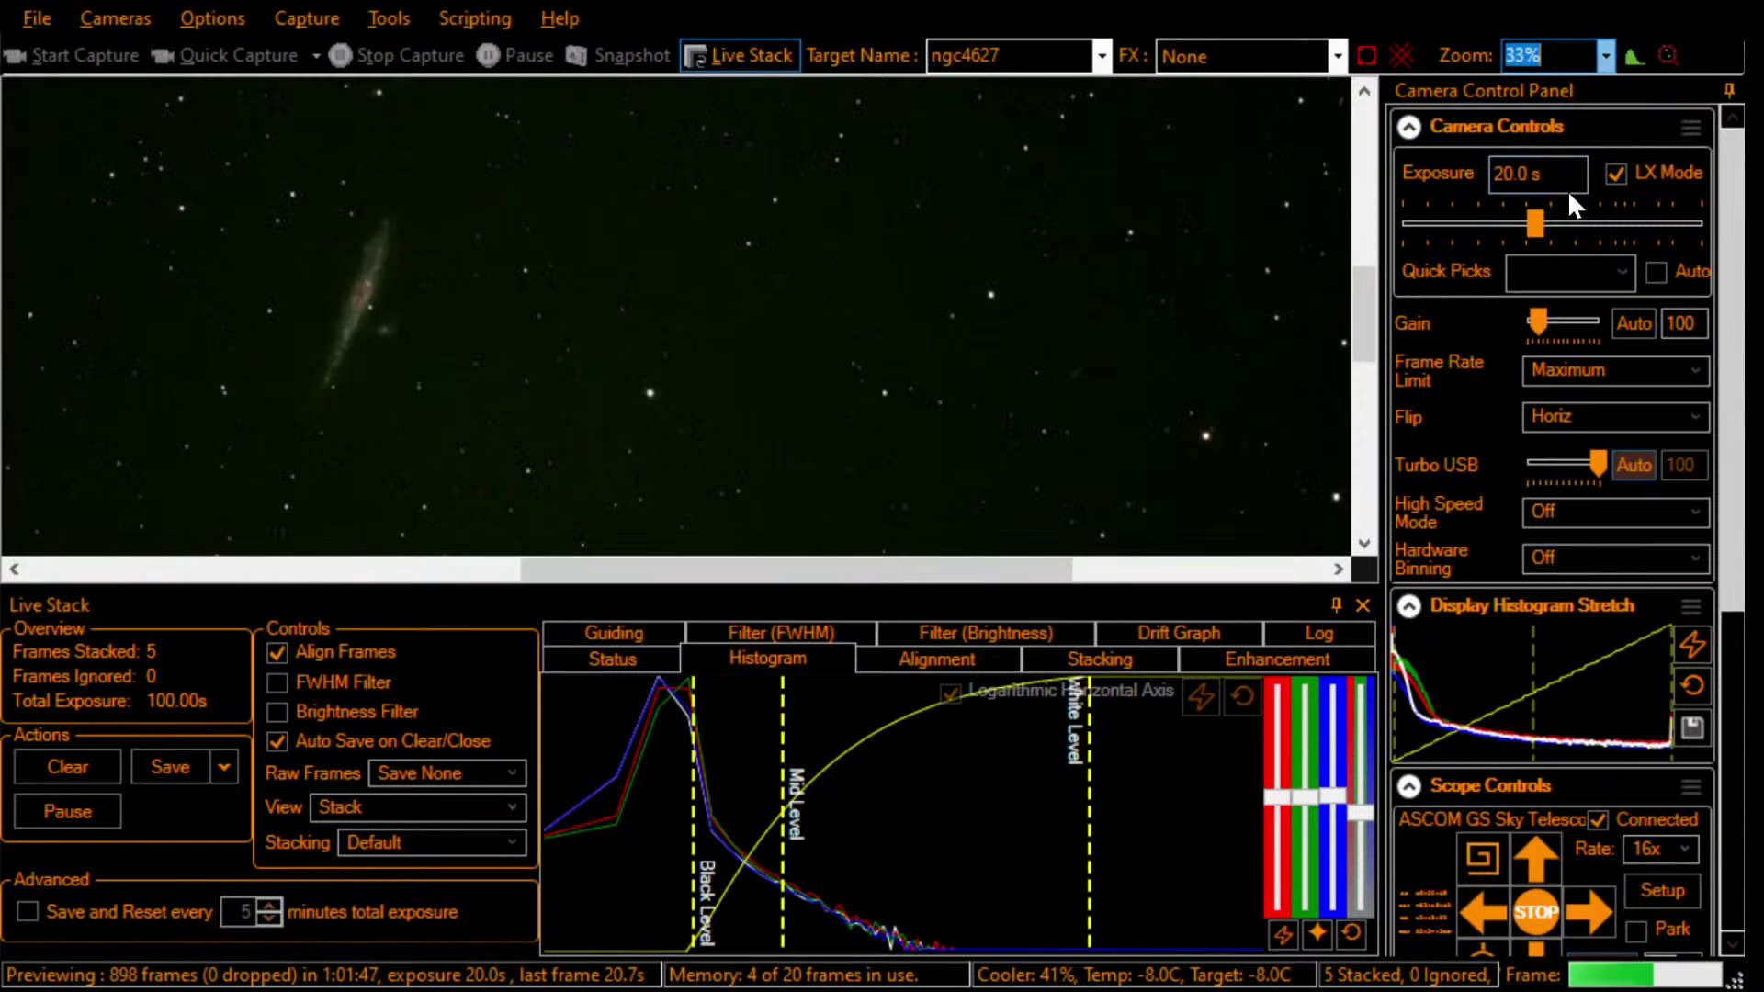
key("Down")
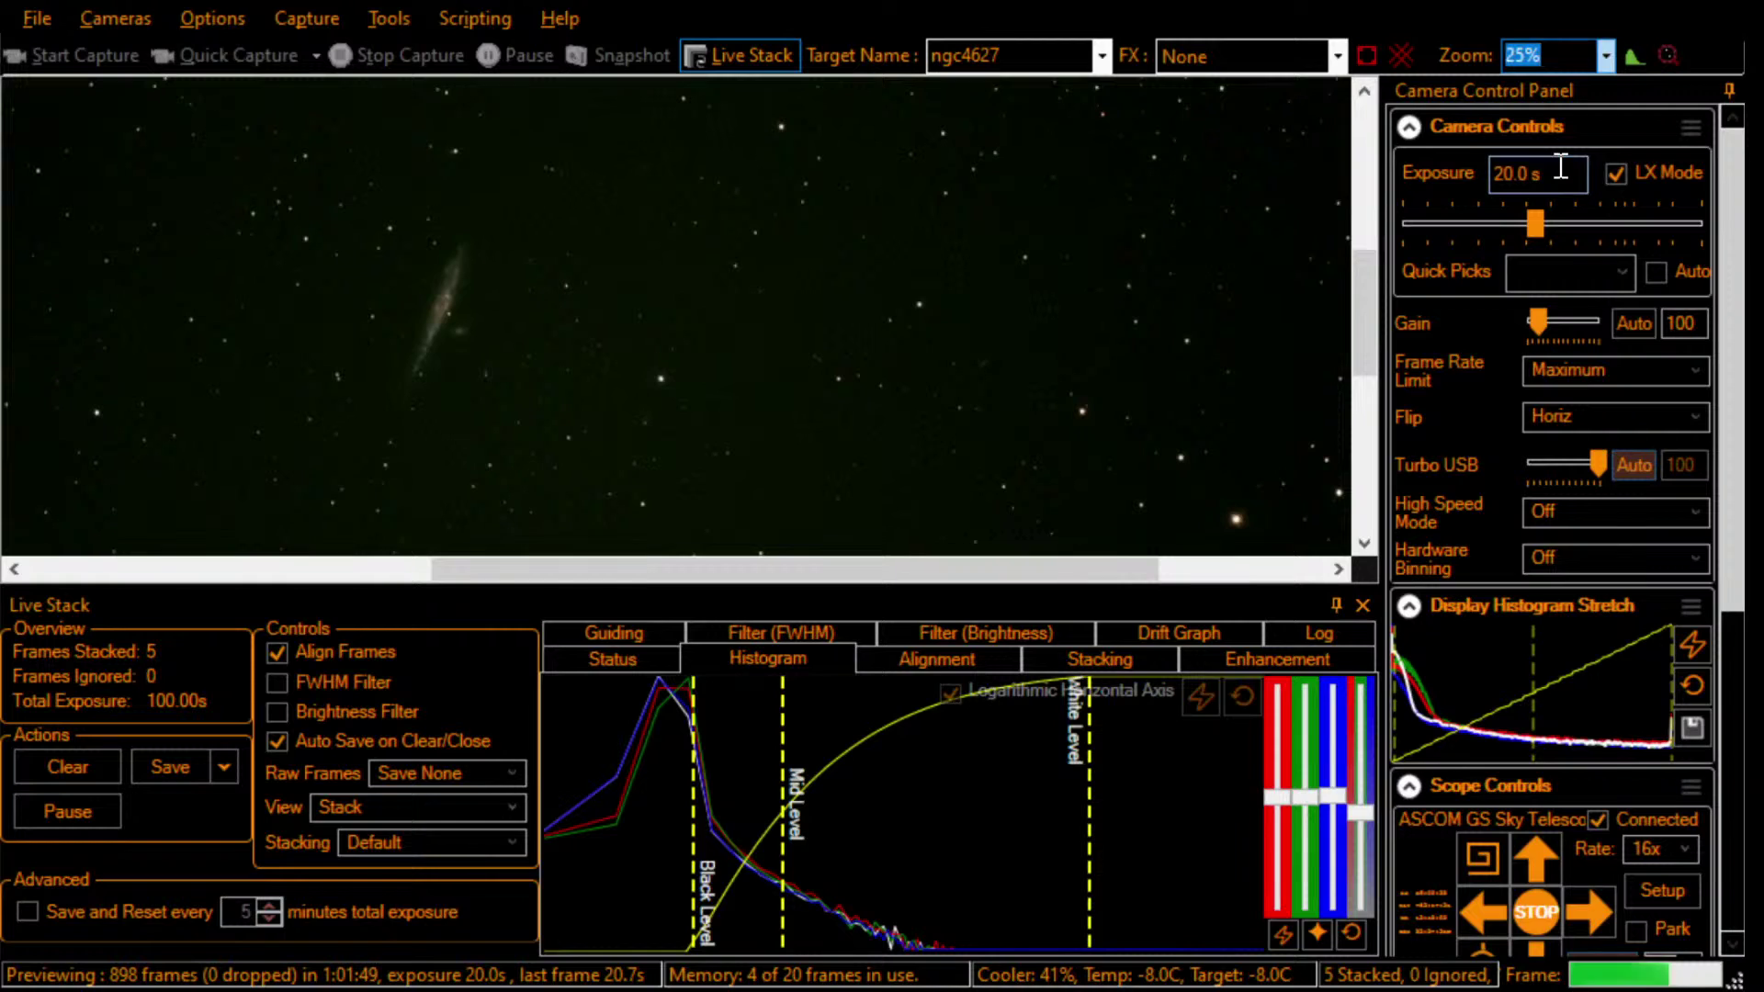
left_click(1606, 57)
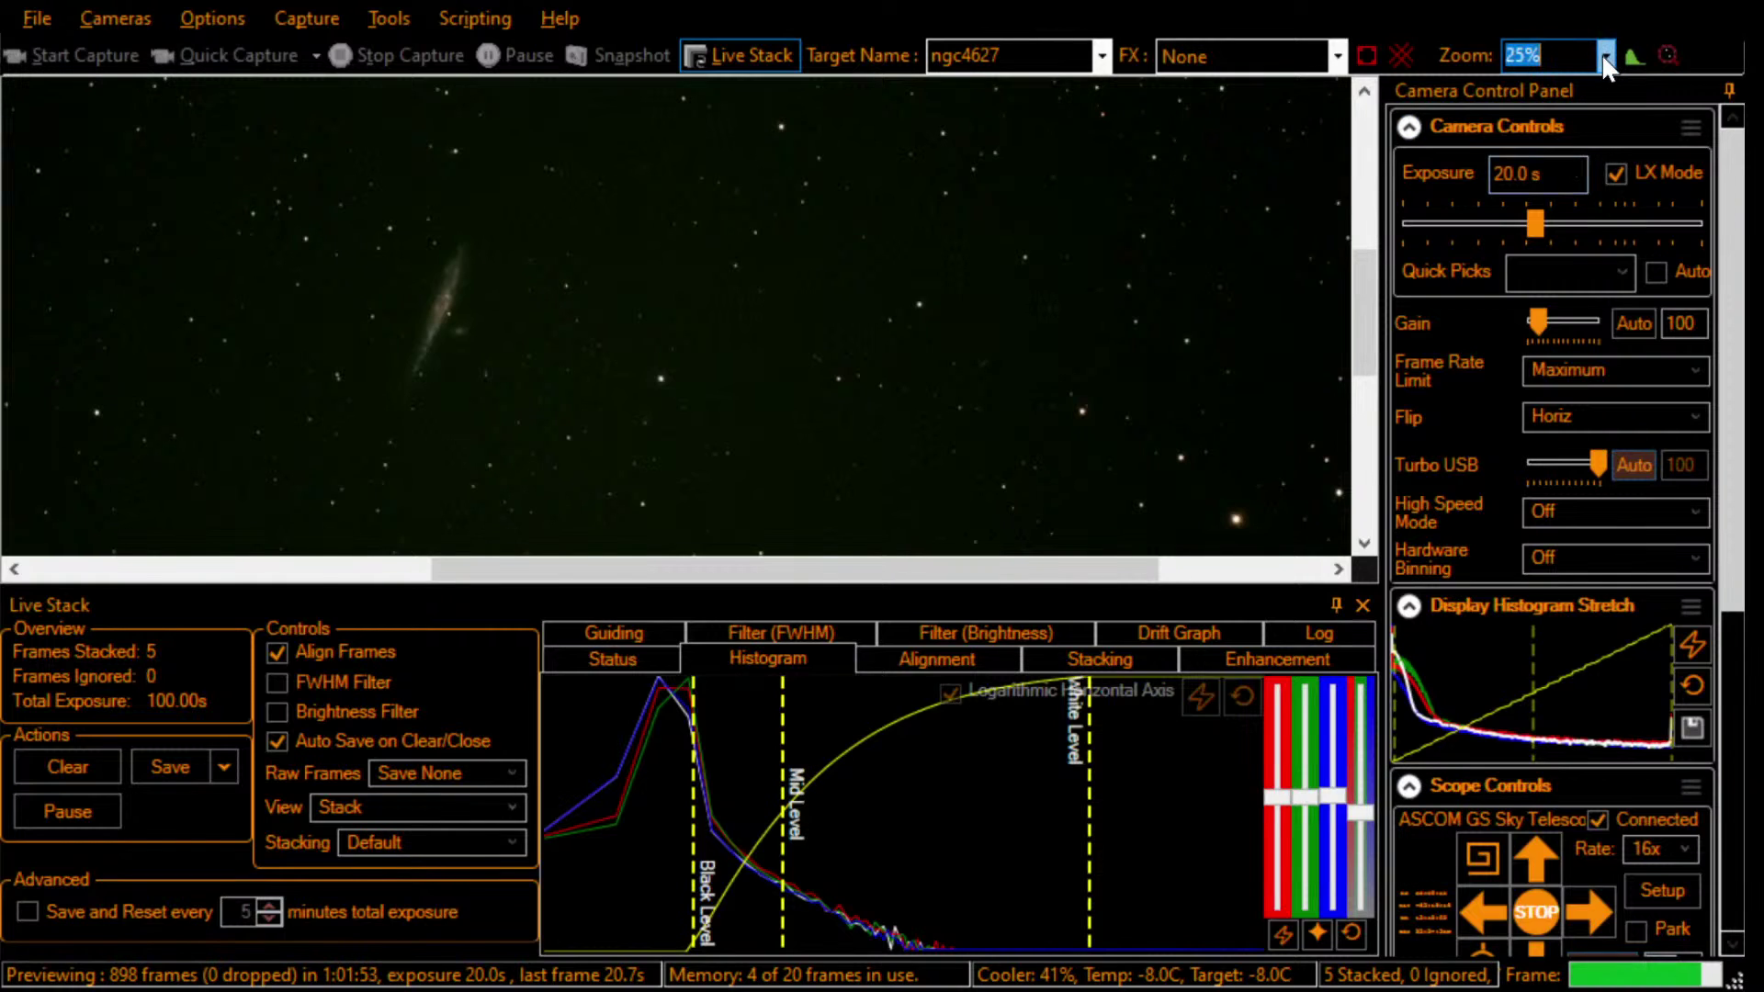
left_click(1586, 75)
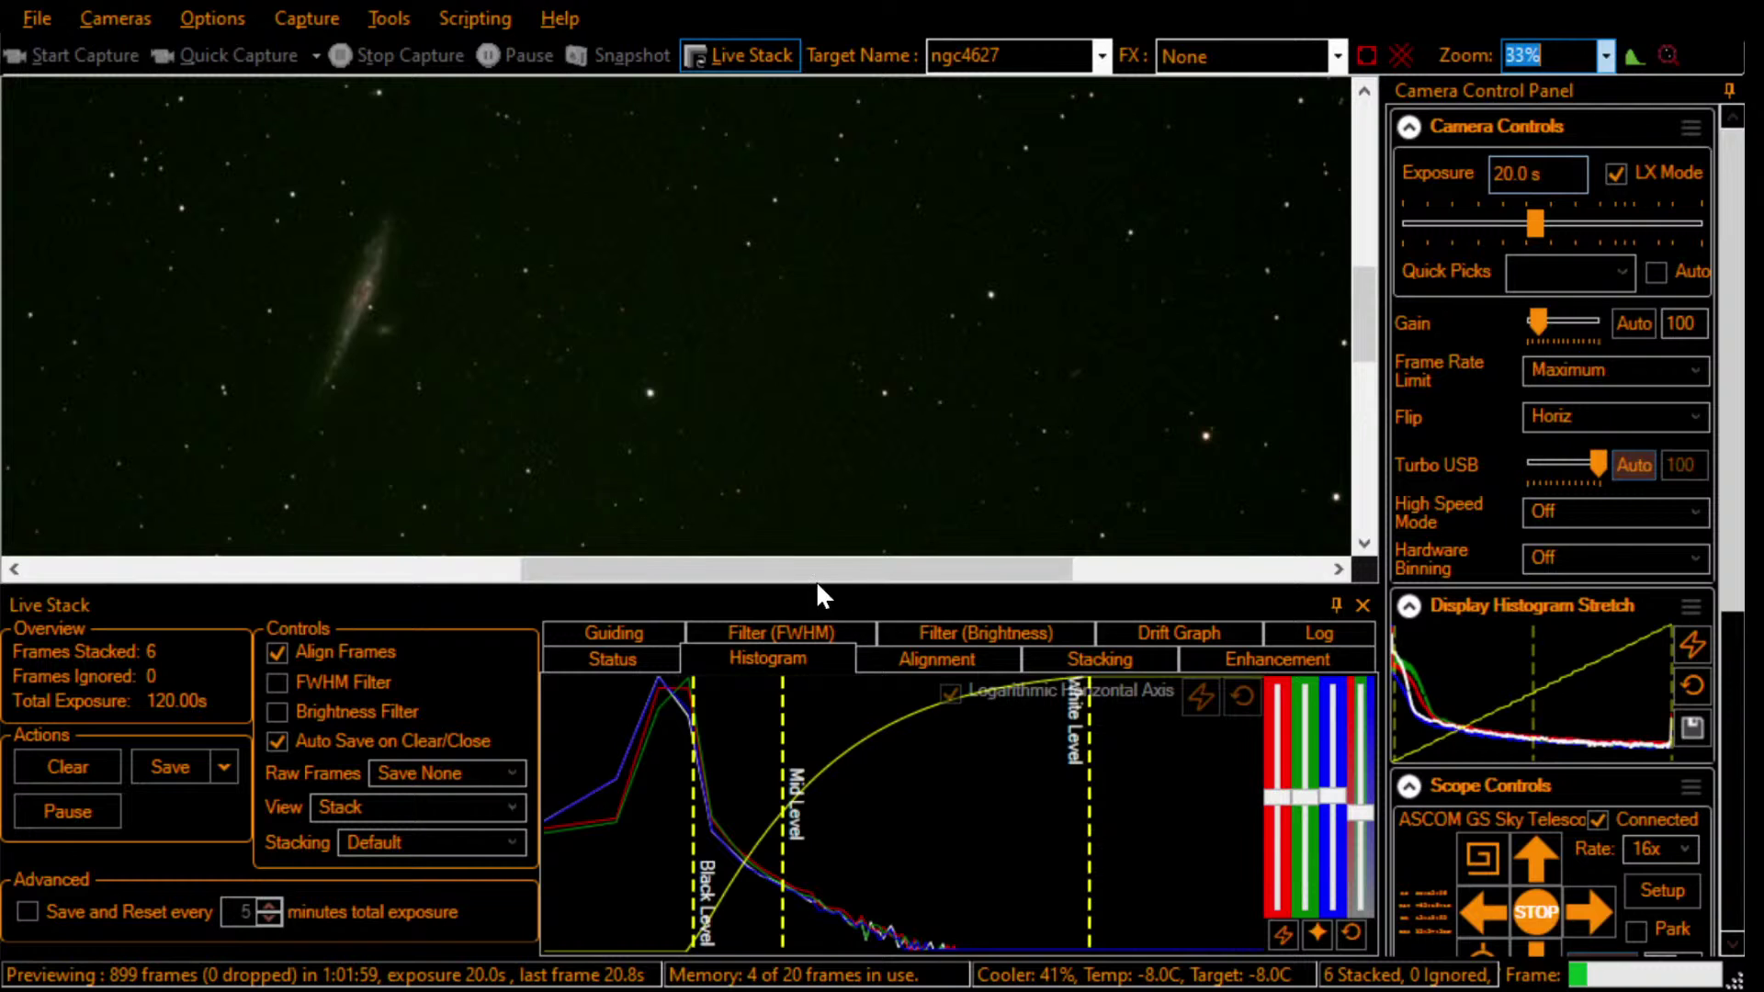
left_click_drag(816, 577, 681, 567)
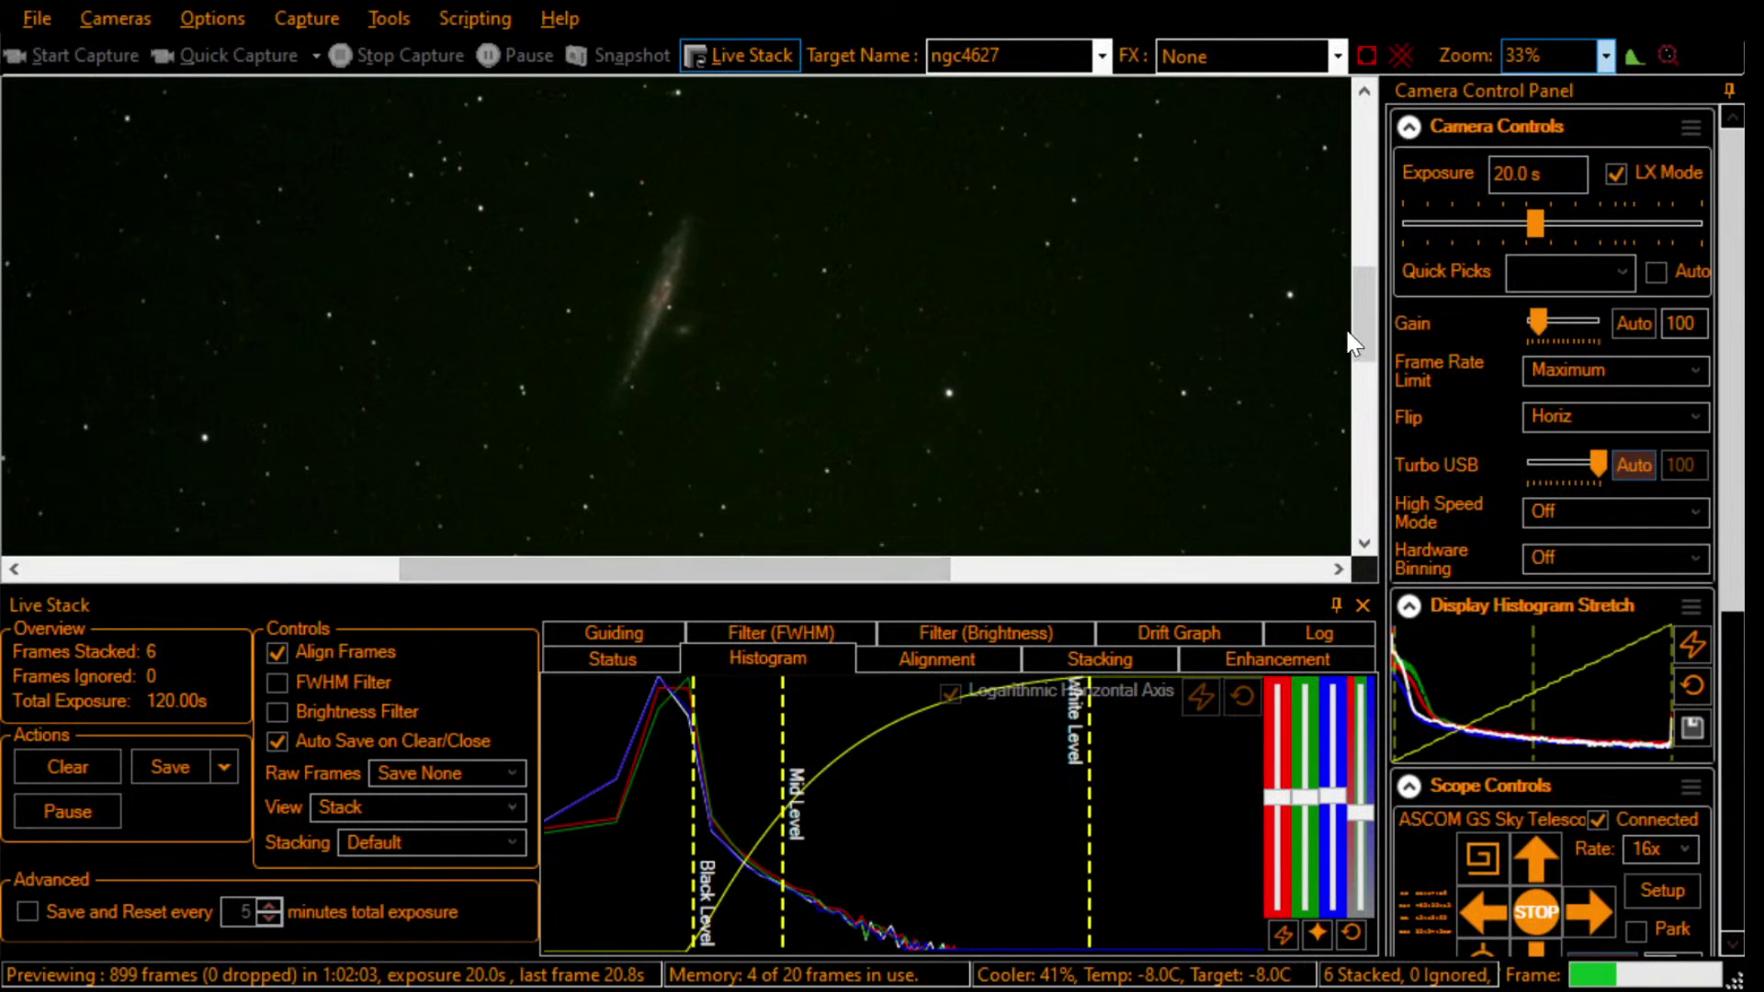
left_click_drag(1357, 328, 1357, 324)
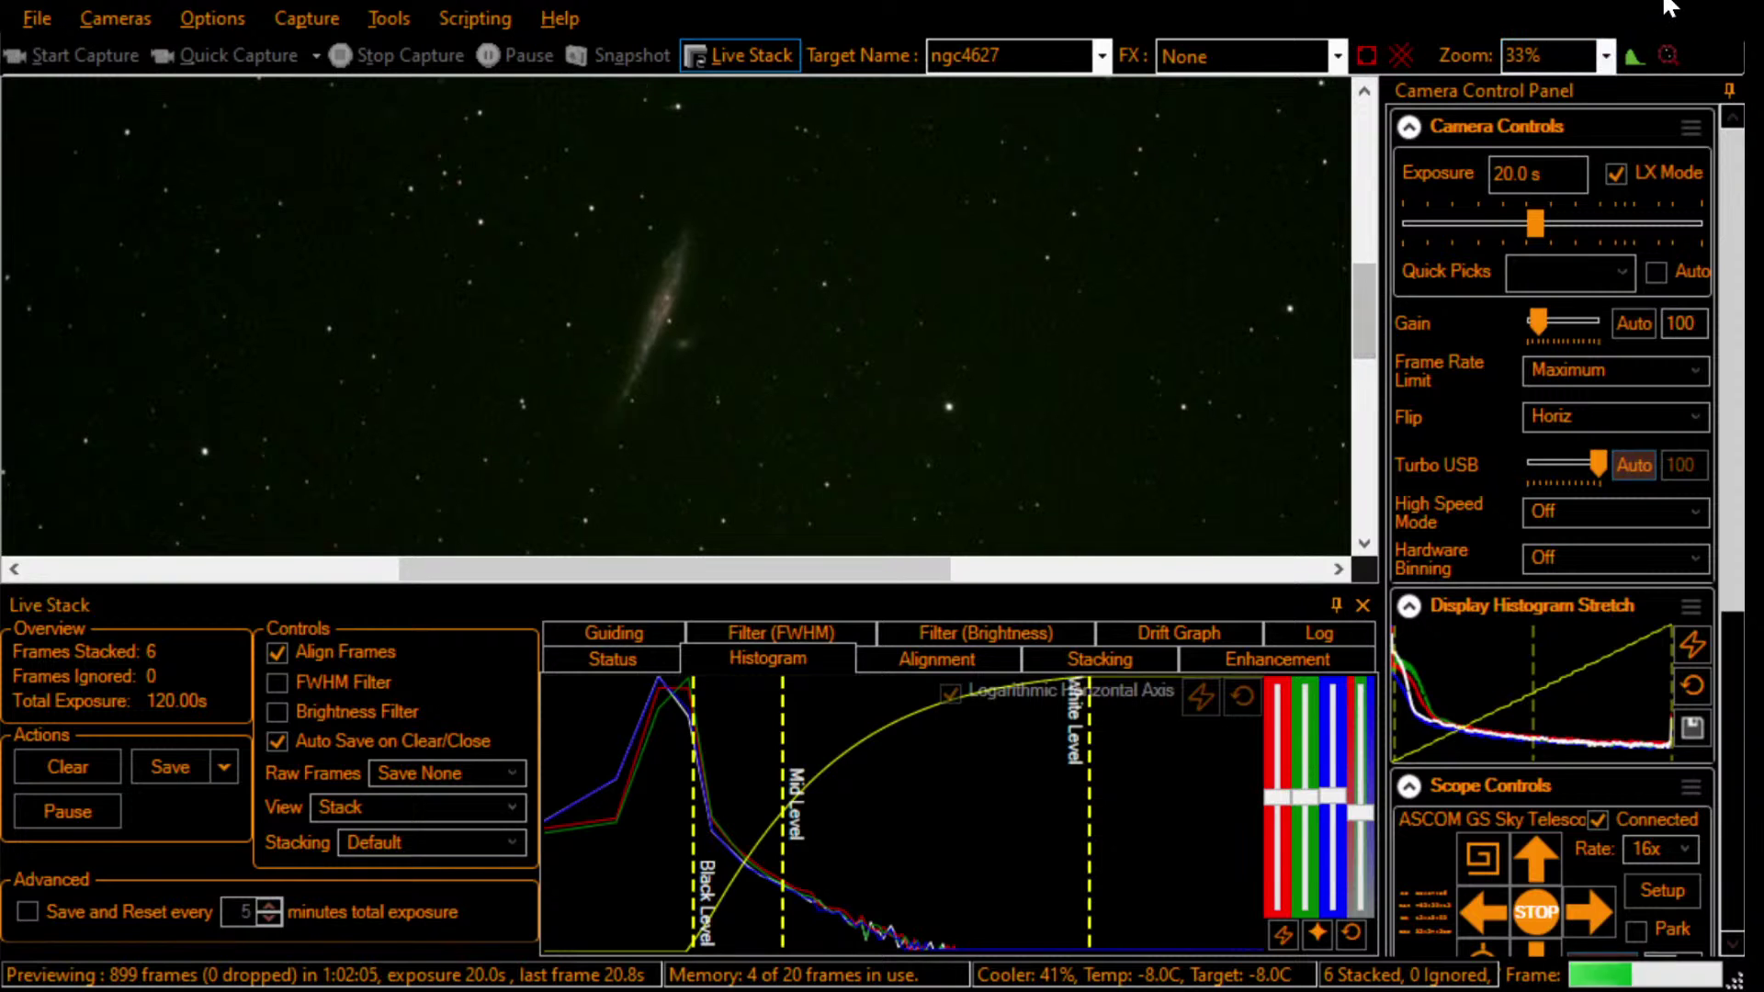
left_click(1608, 57)
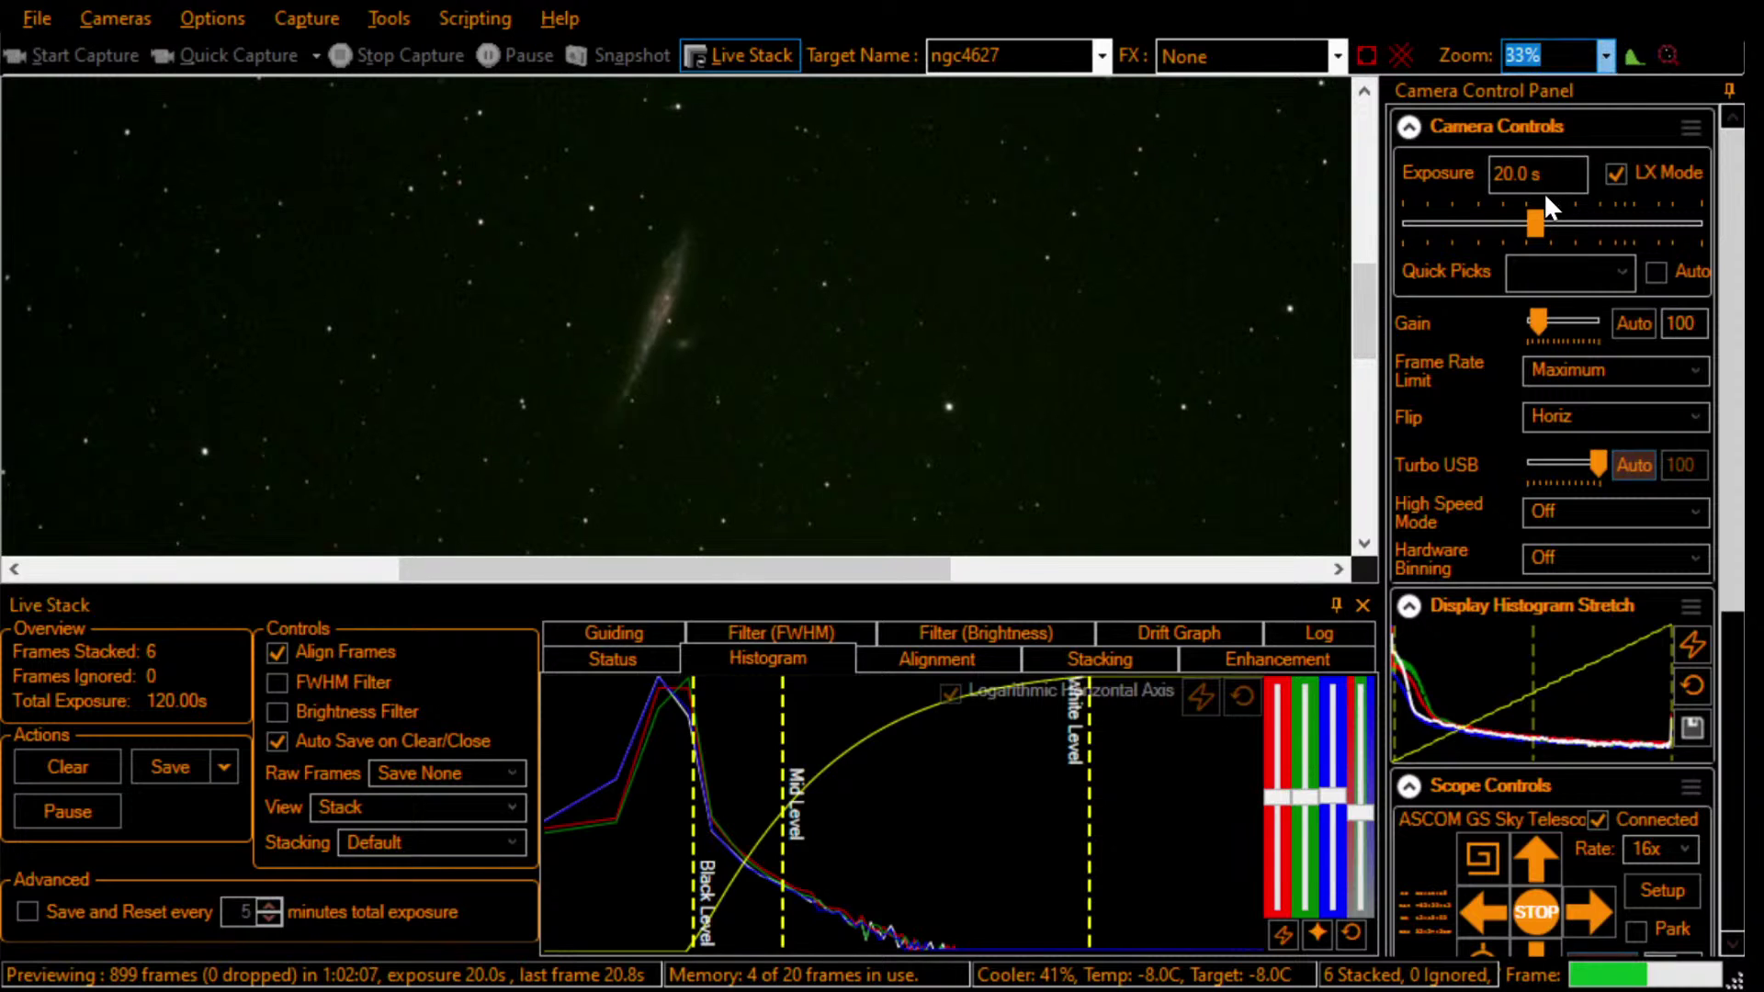
key("Down")
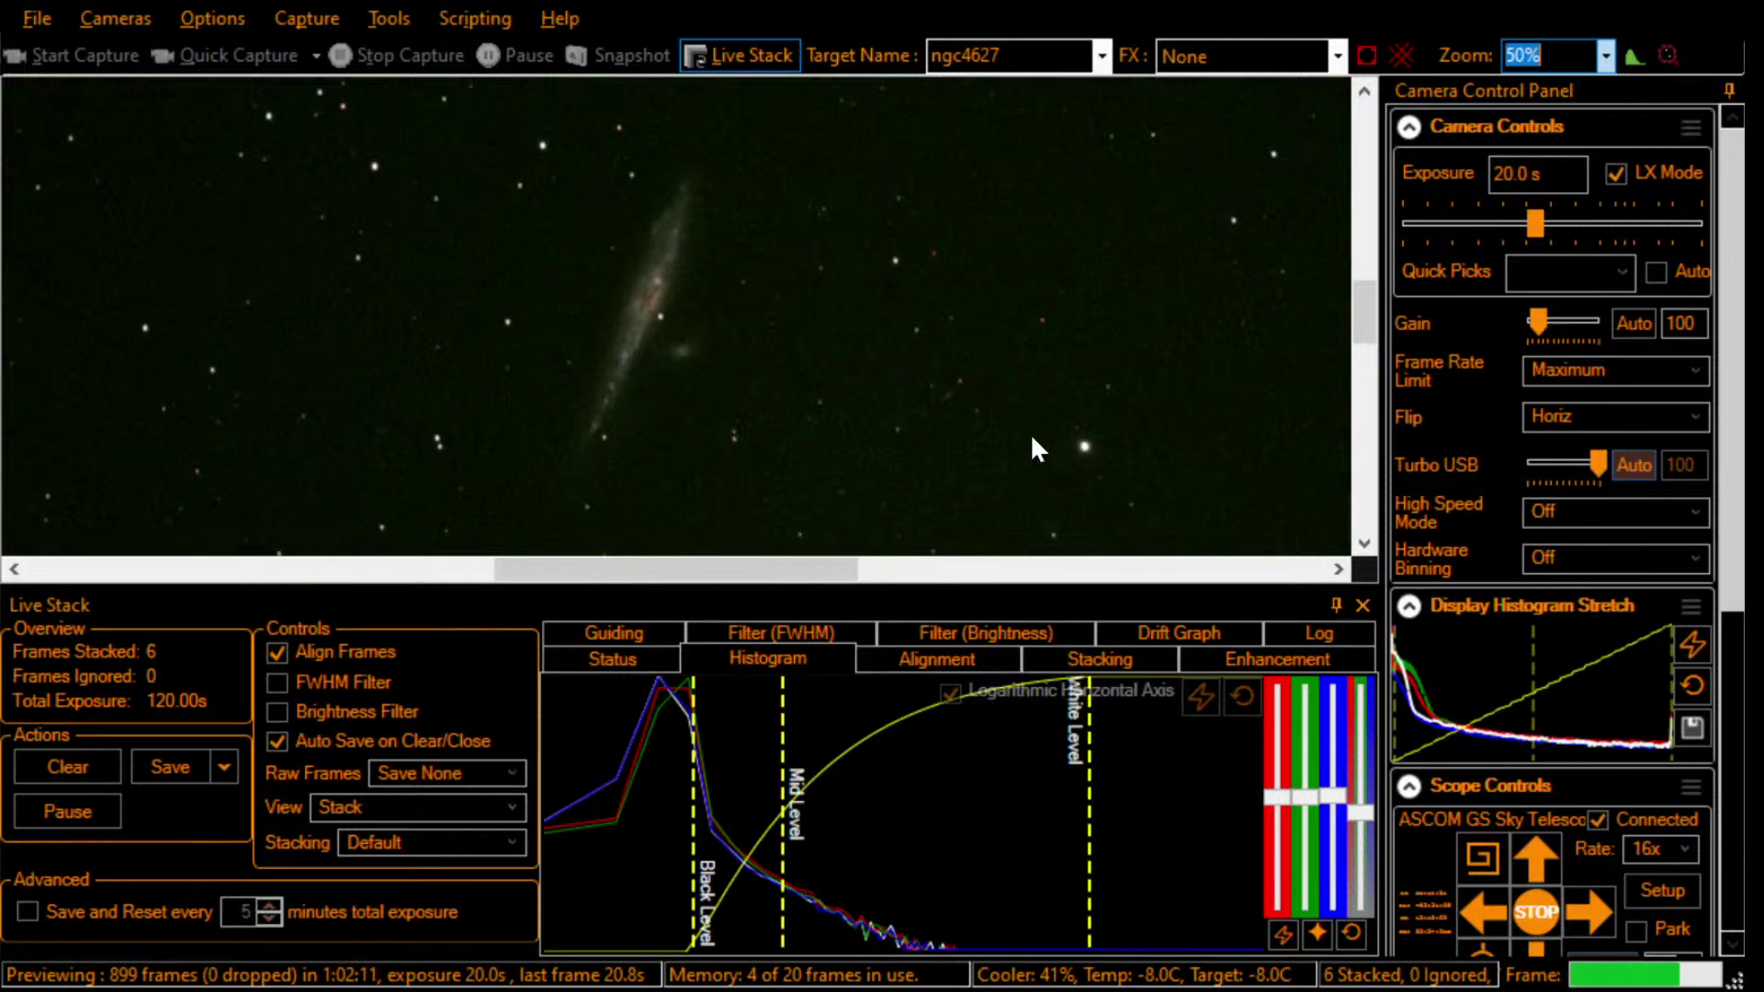
Step: Collapse the Live Stack and camera control areas, then examine NGC 4631 and its companion at 75% and 100% zoom
left_click(1337, 602)
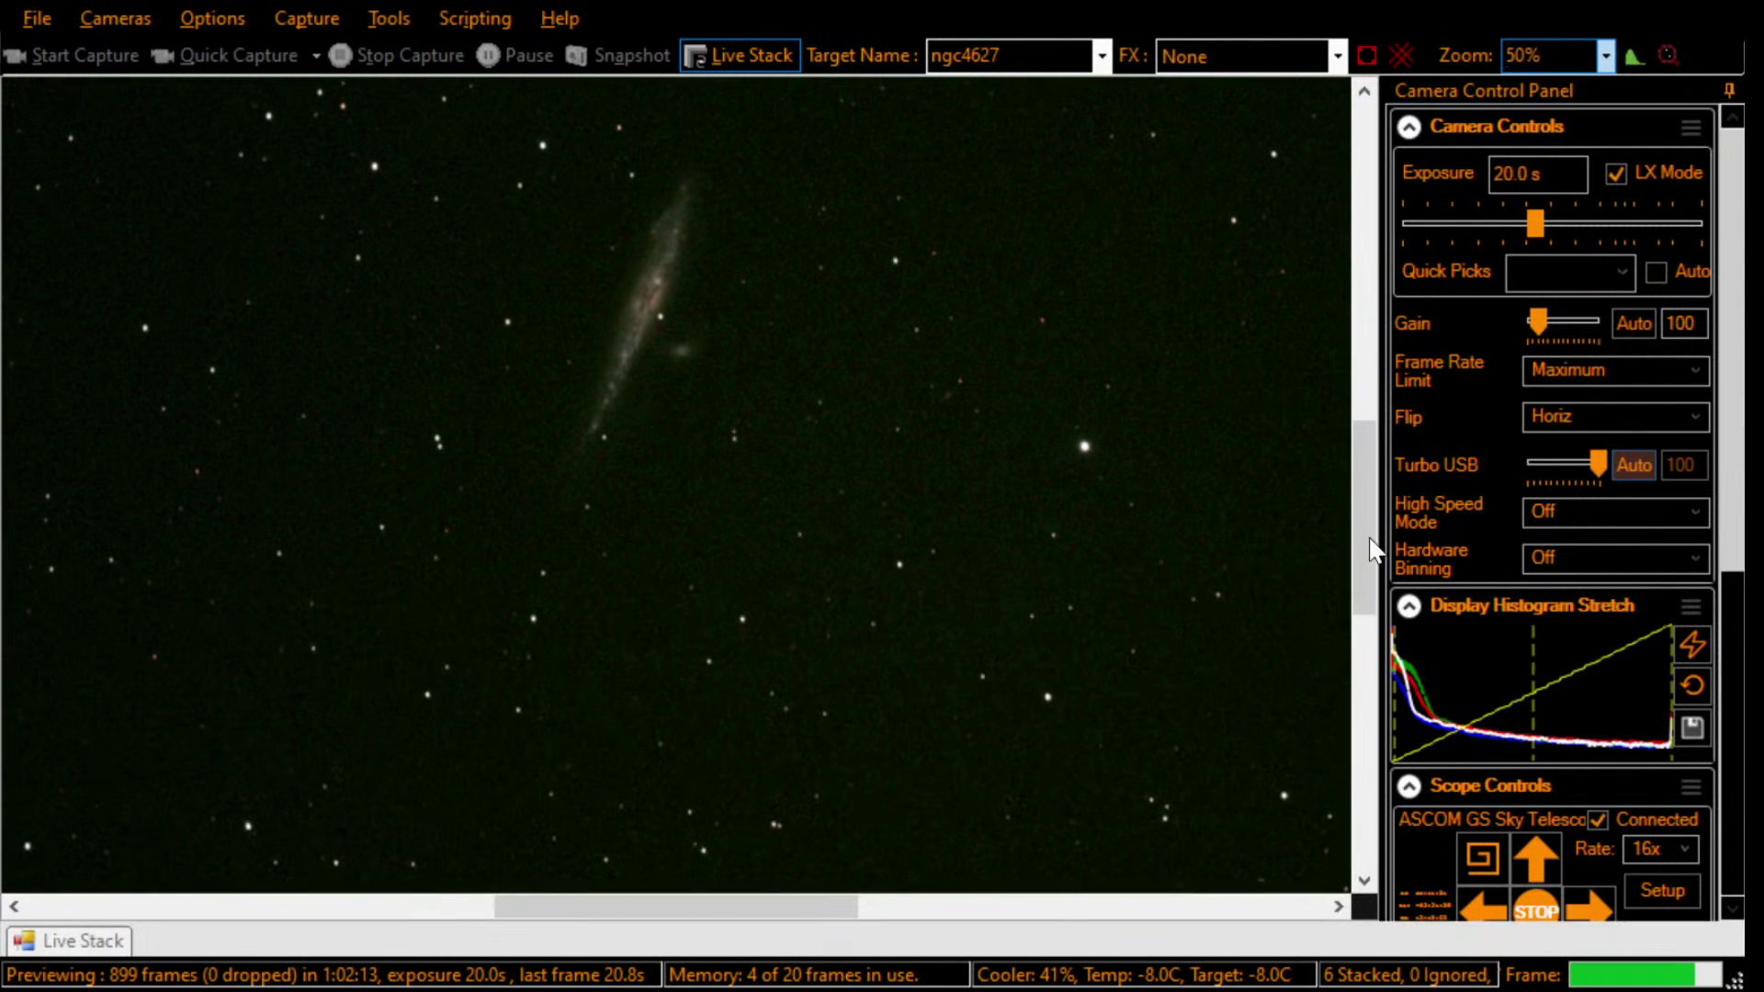
left_click(1729, 89)
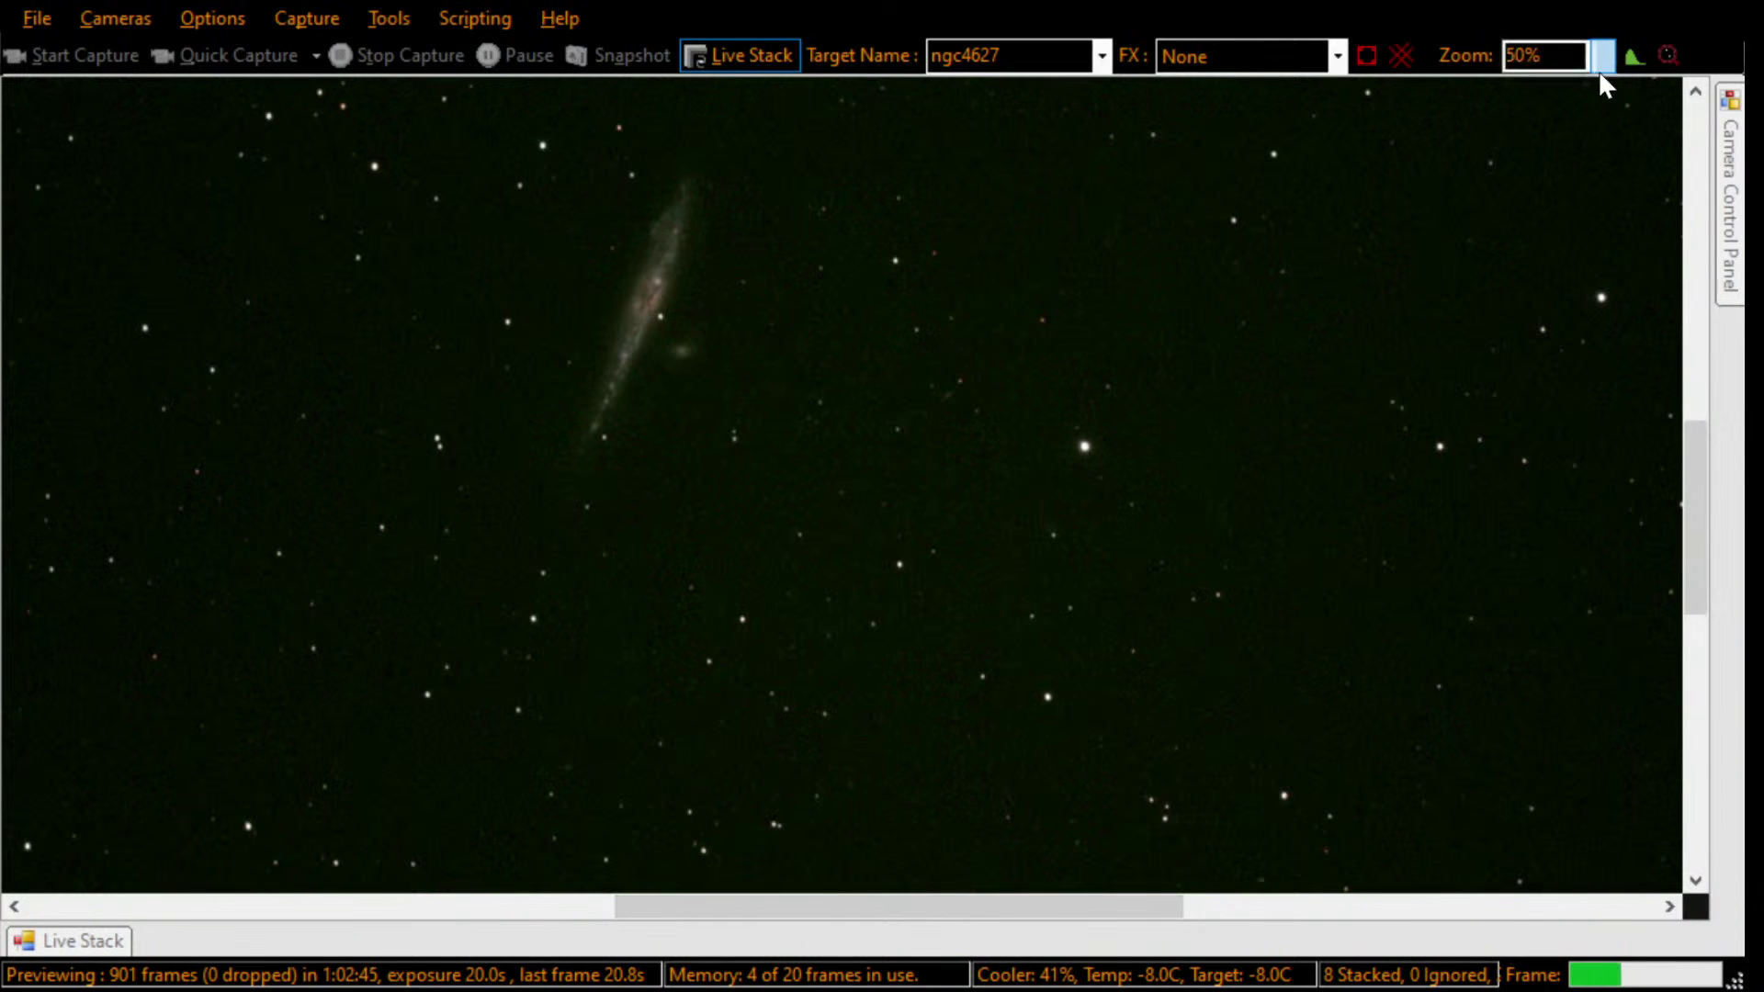
scroll(1606, 63, "down", 1)
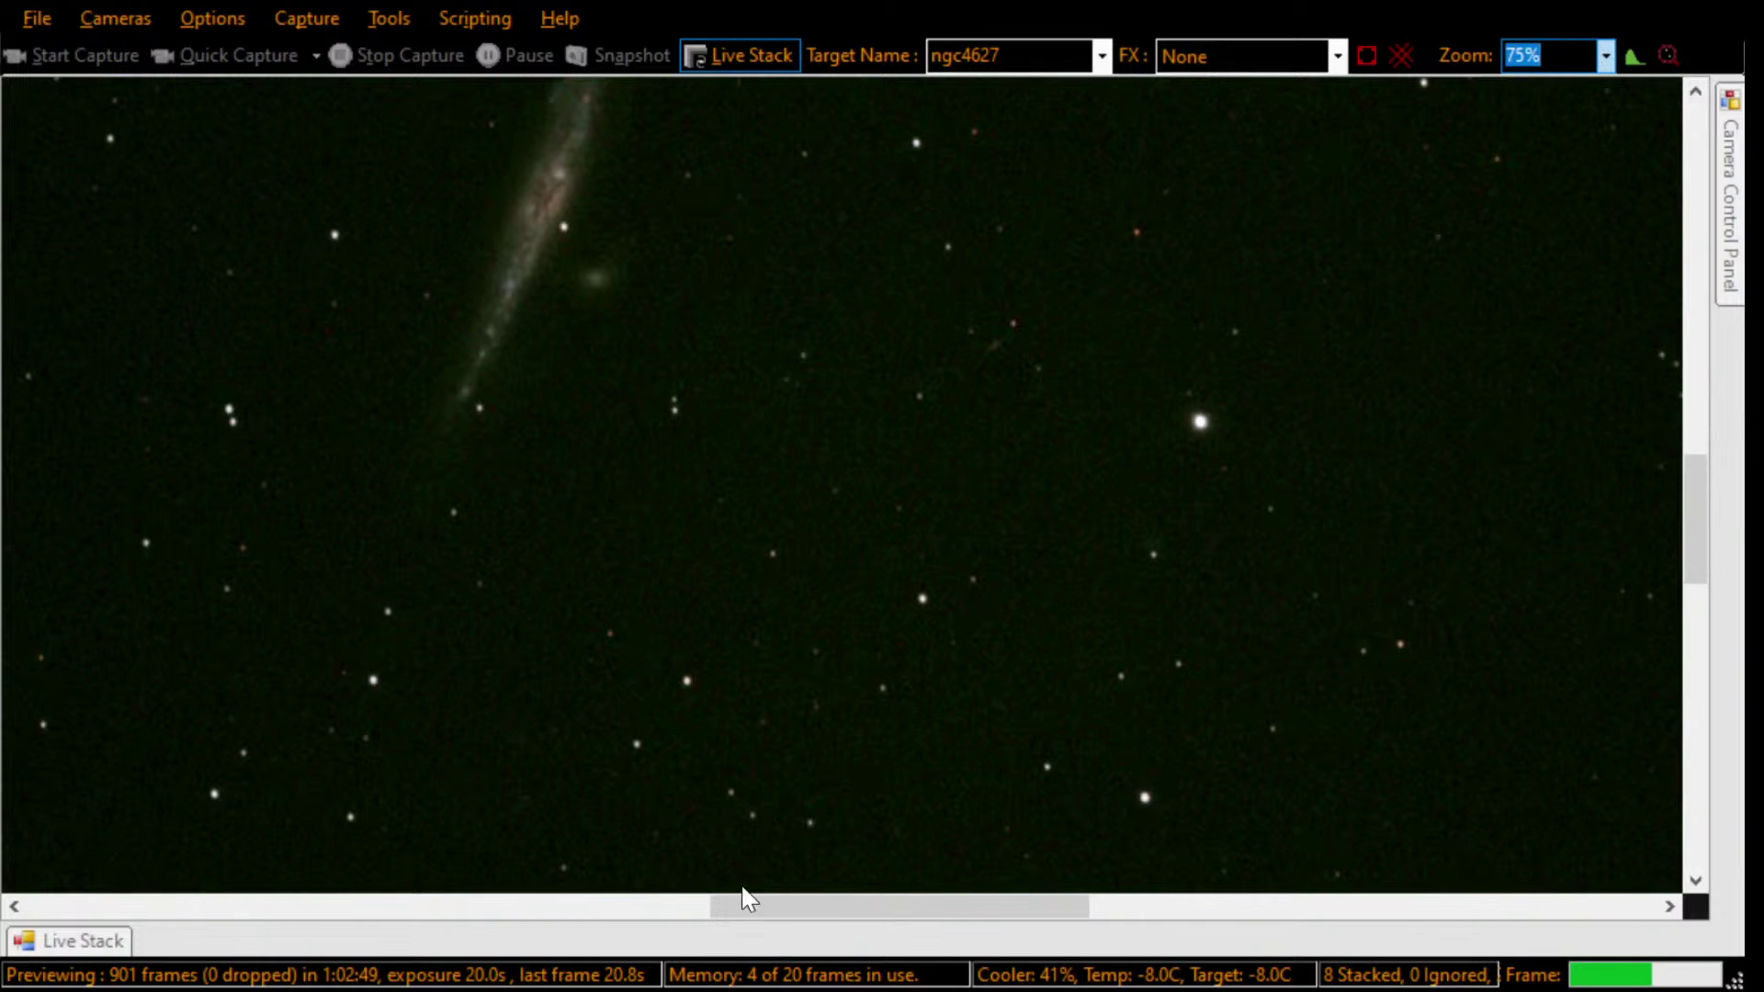
left_click_drag(1687, 473, 1689, 432)
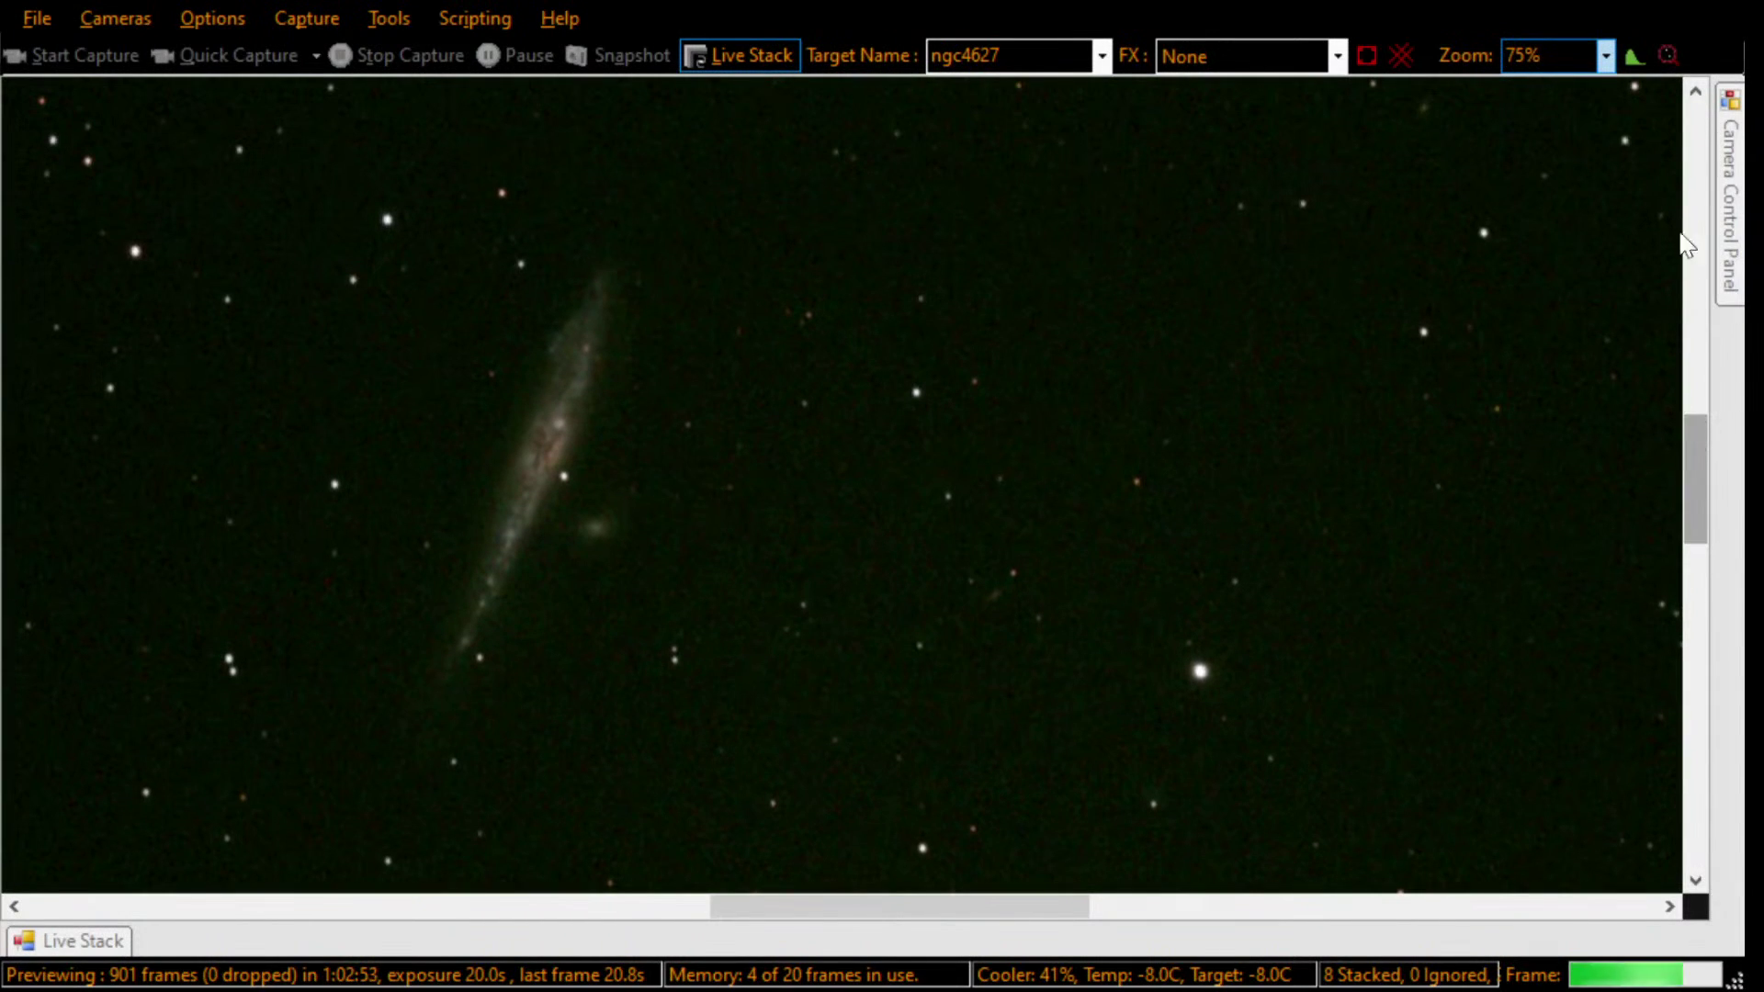
left_click(1606, 58)
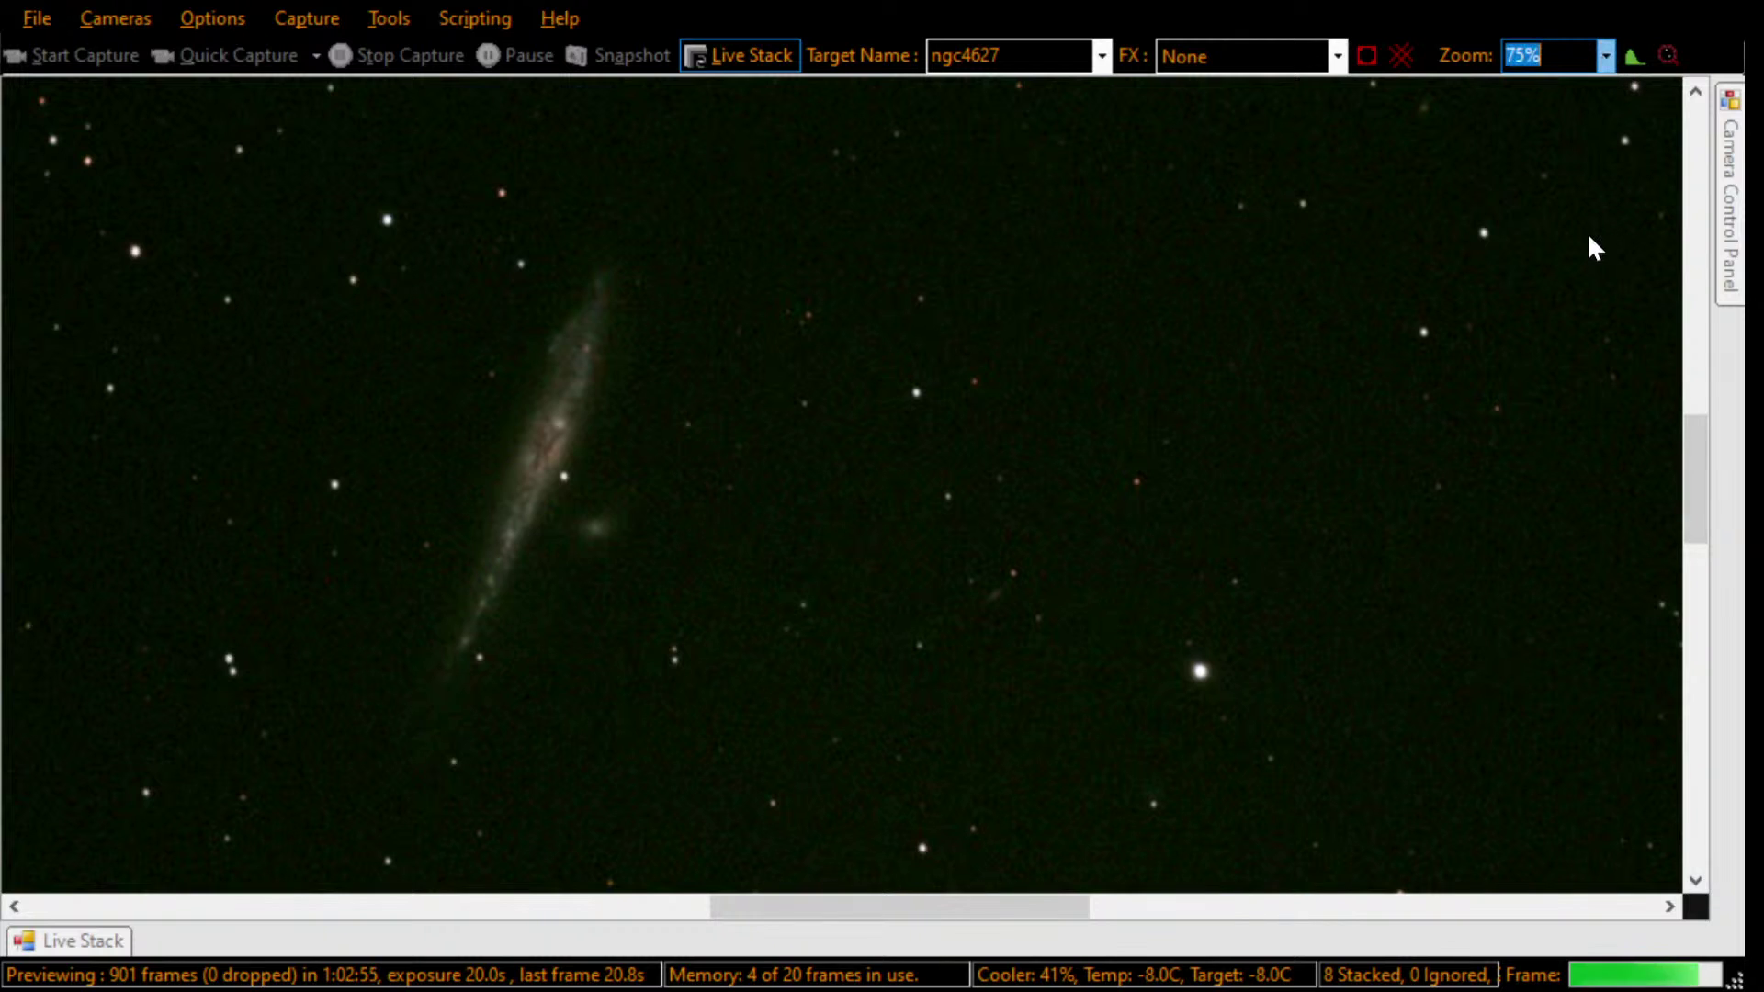
key("Down")
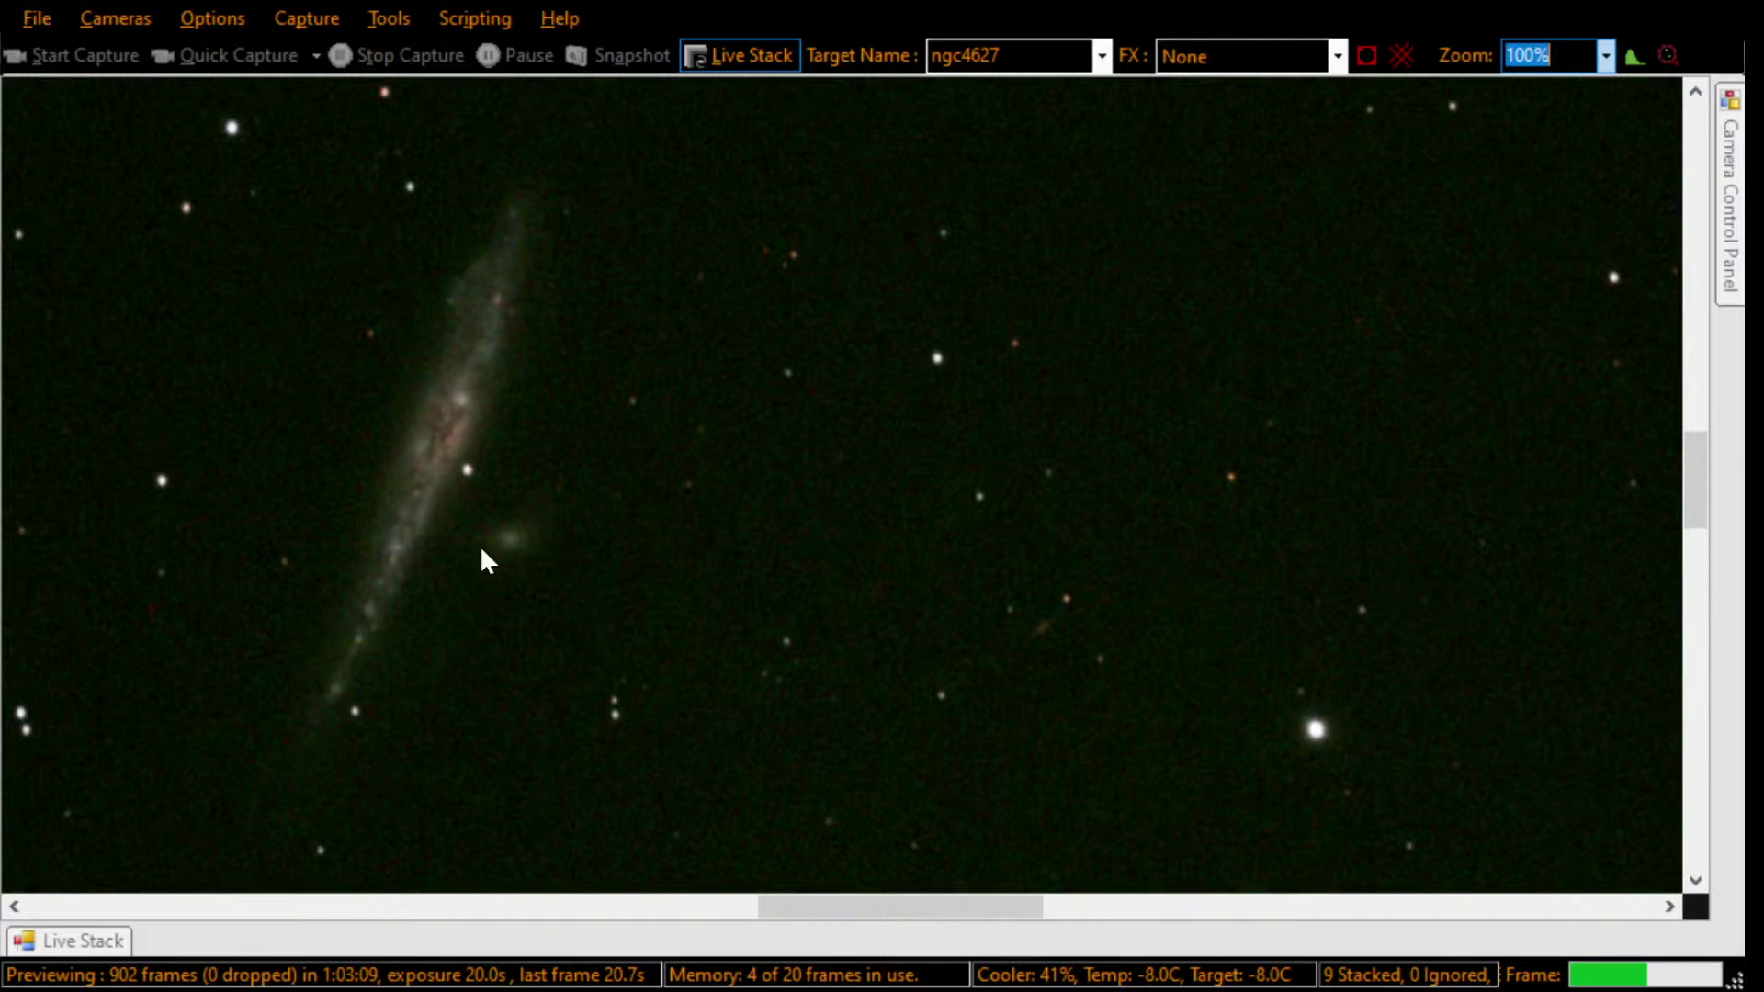
left_click(555, 565)
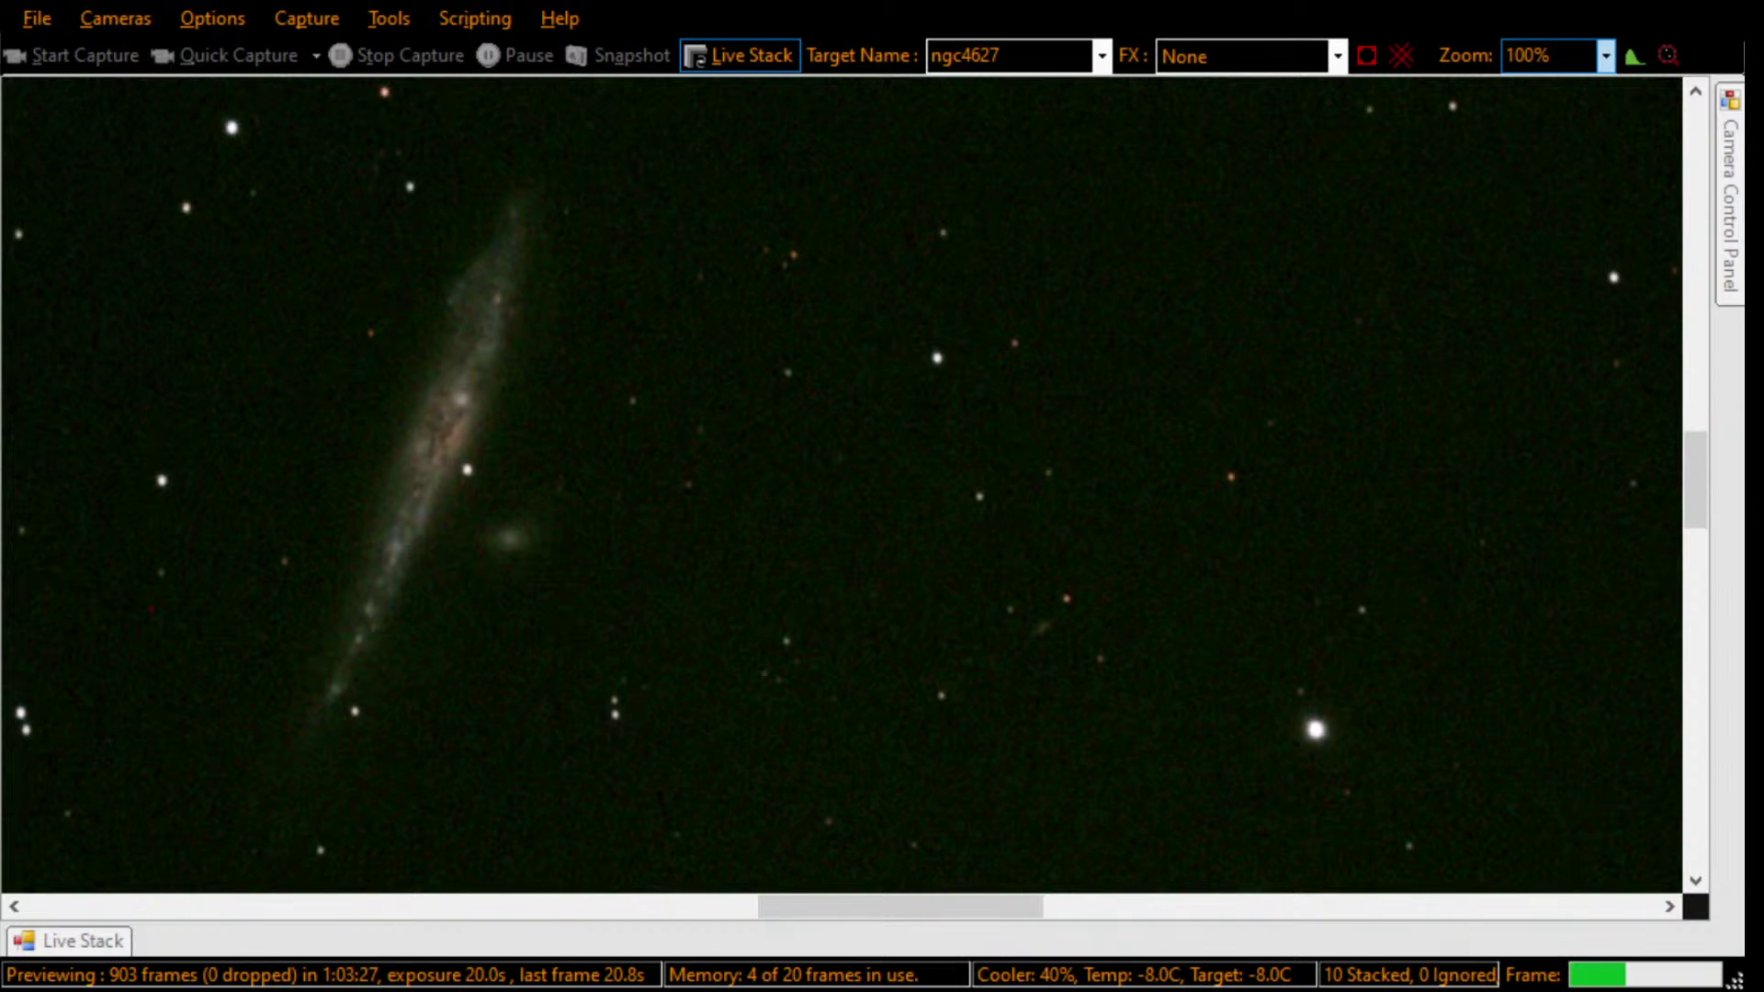
left_click(1459, 252)
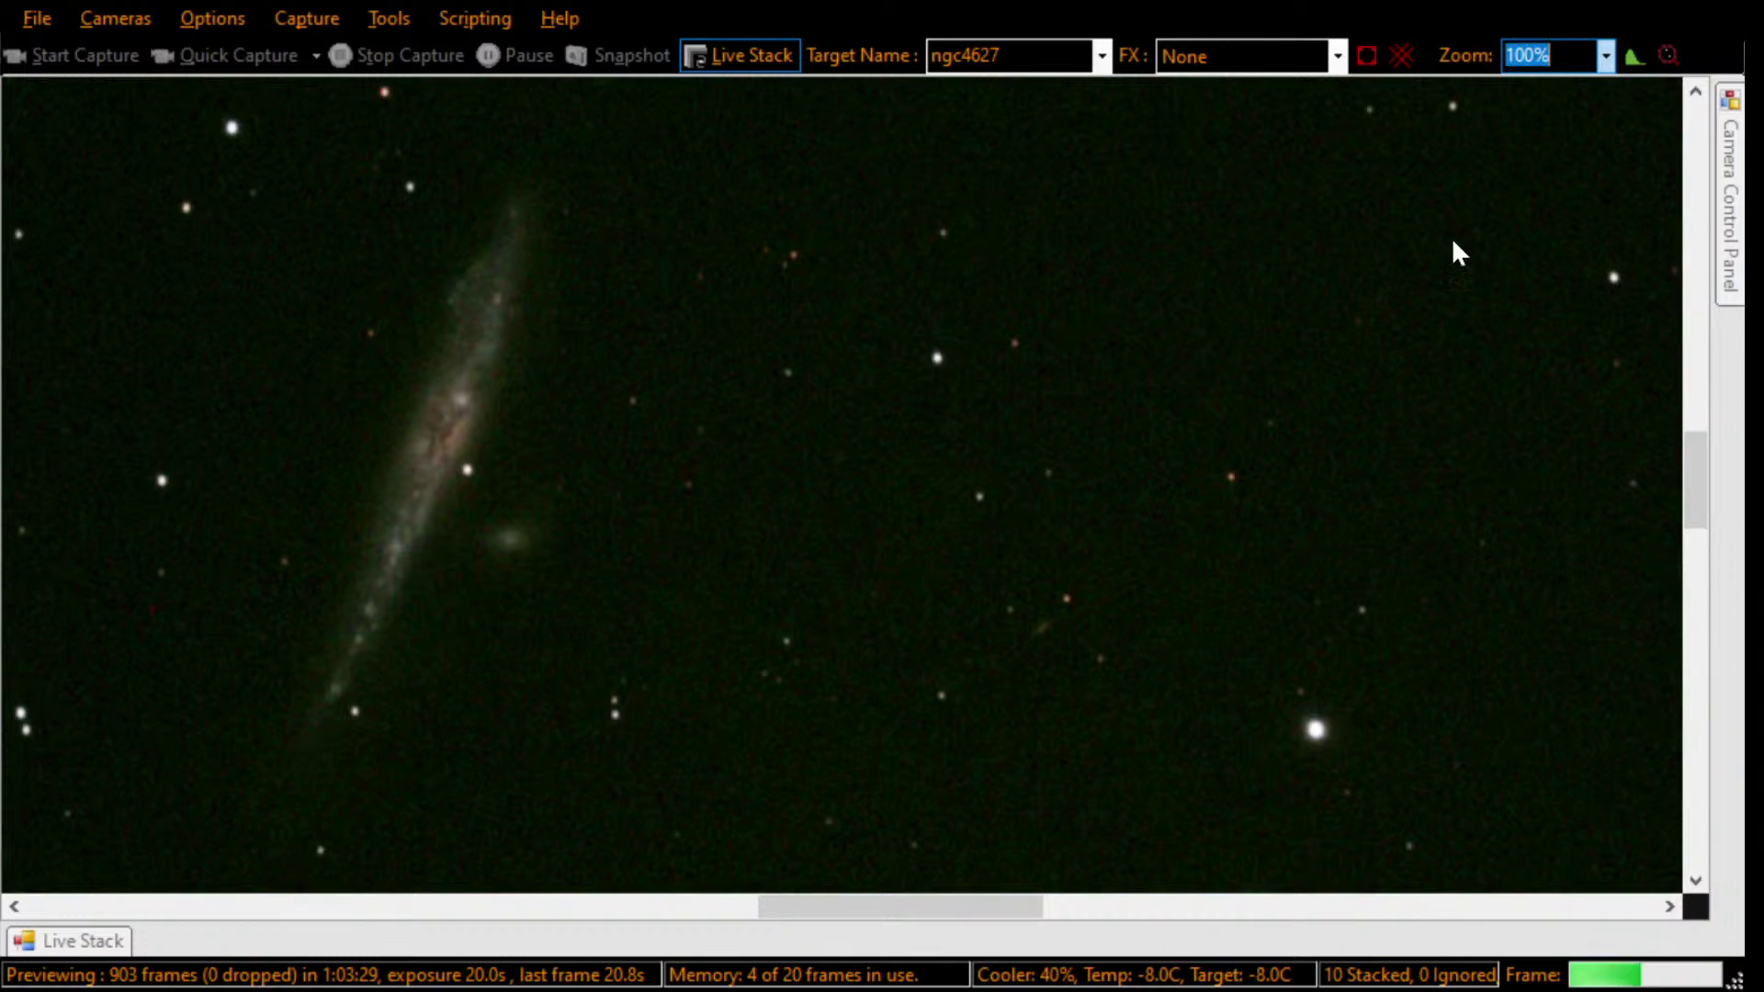
left_click(953, 719)
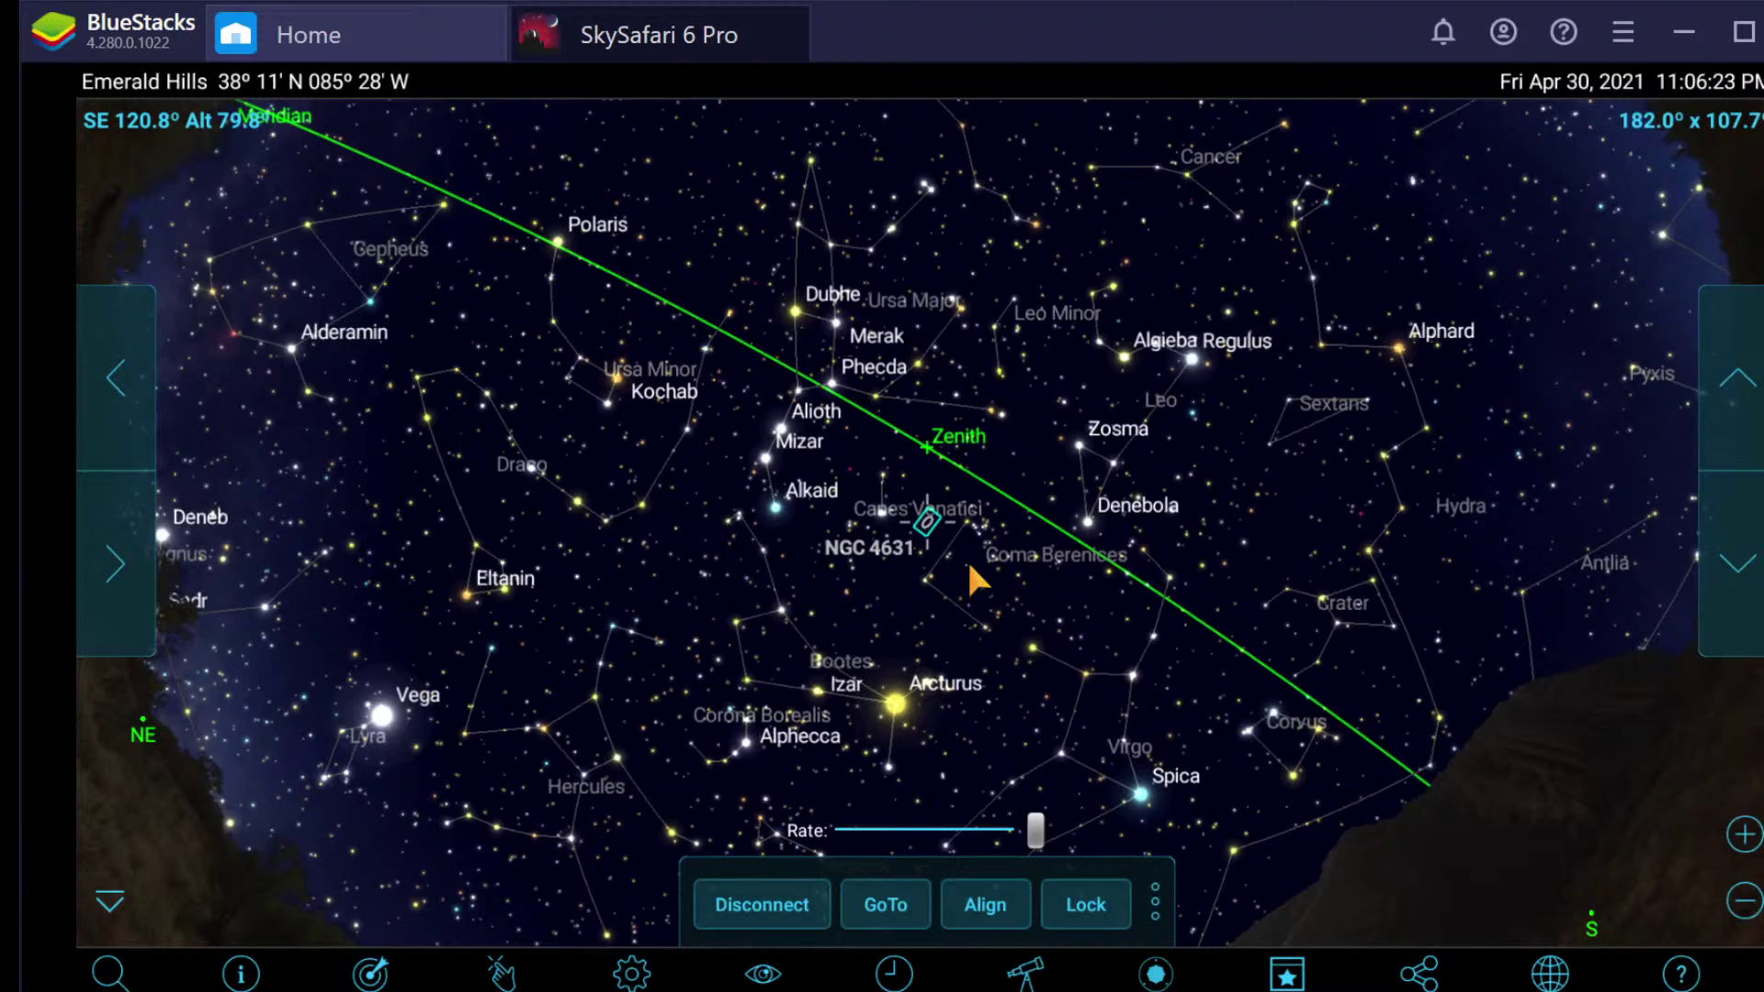
Step: Switch to SkySafari 6 Pro and survey where NGC 4631 lies among the surrounding constellations, from Canes Venatici down past Arcturus
scroll(1282, 322, "up", 5)
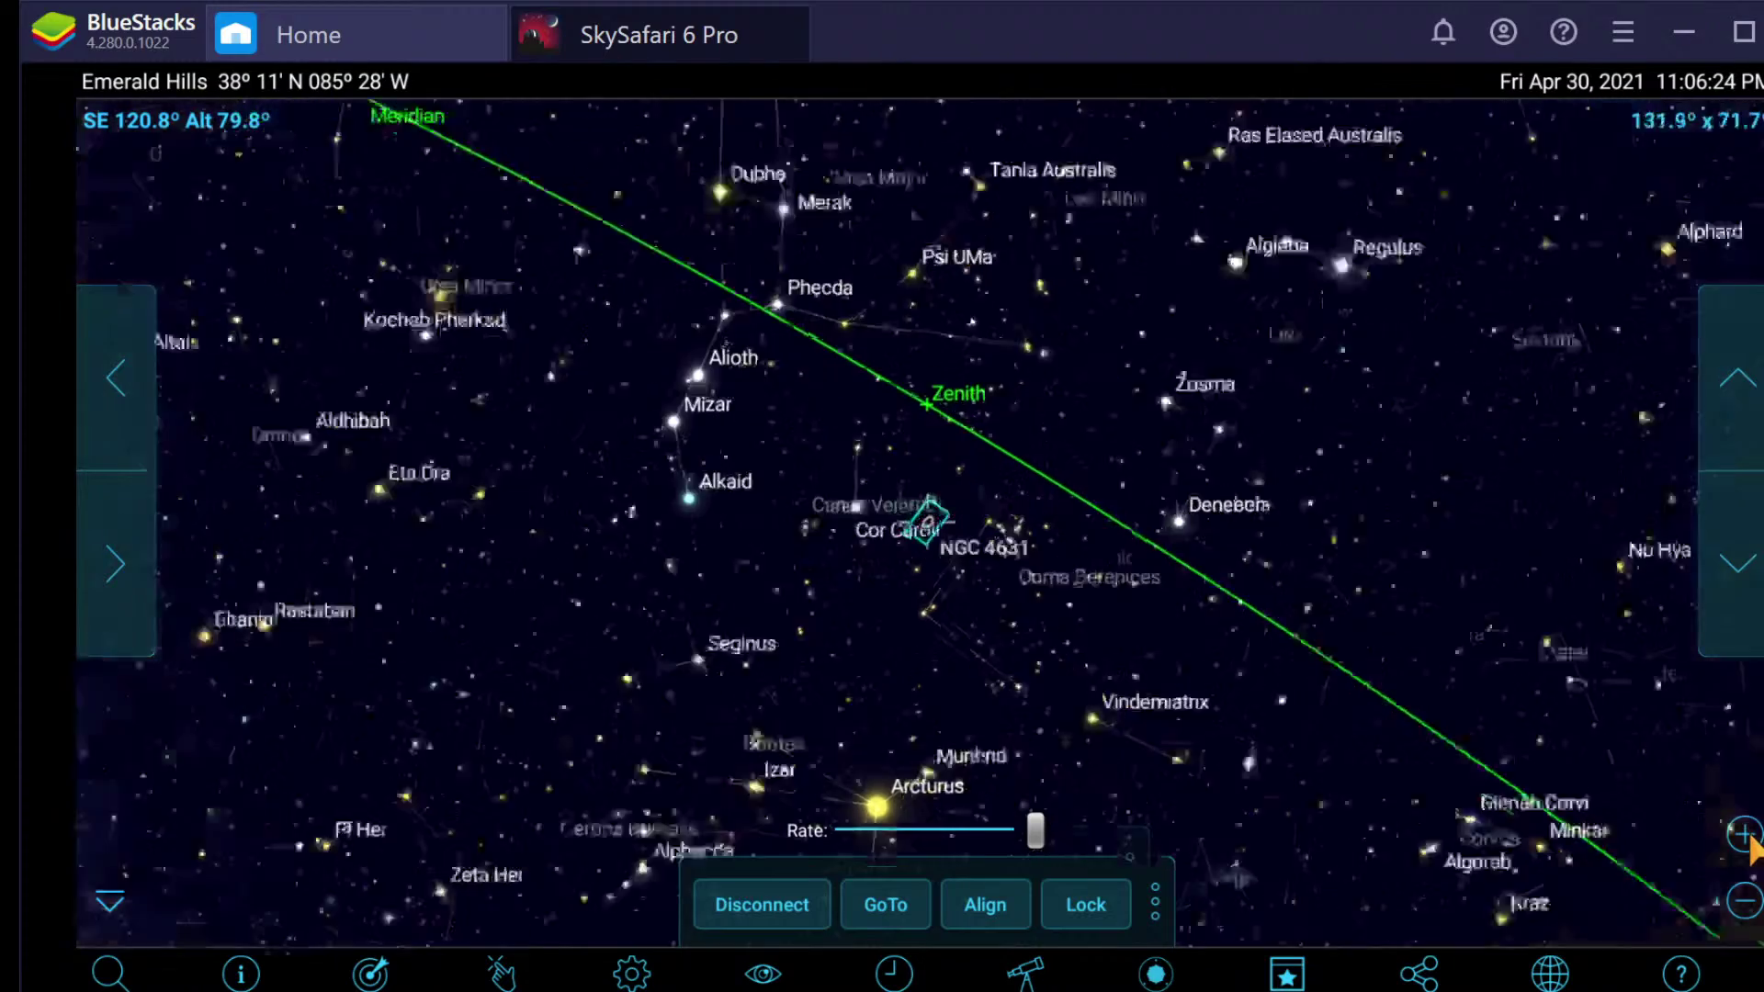
left_click_drag(1282, 322, 1232, 535)
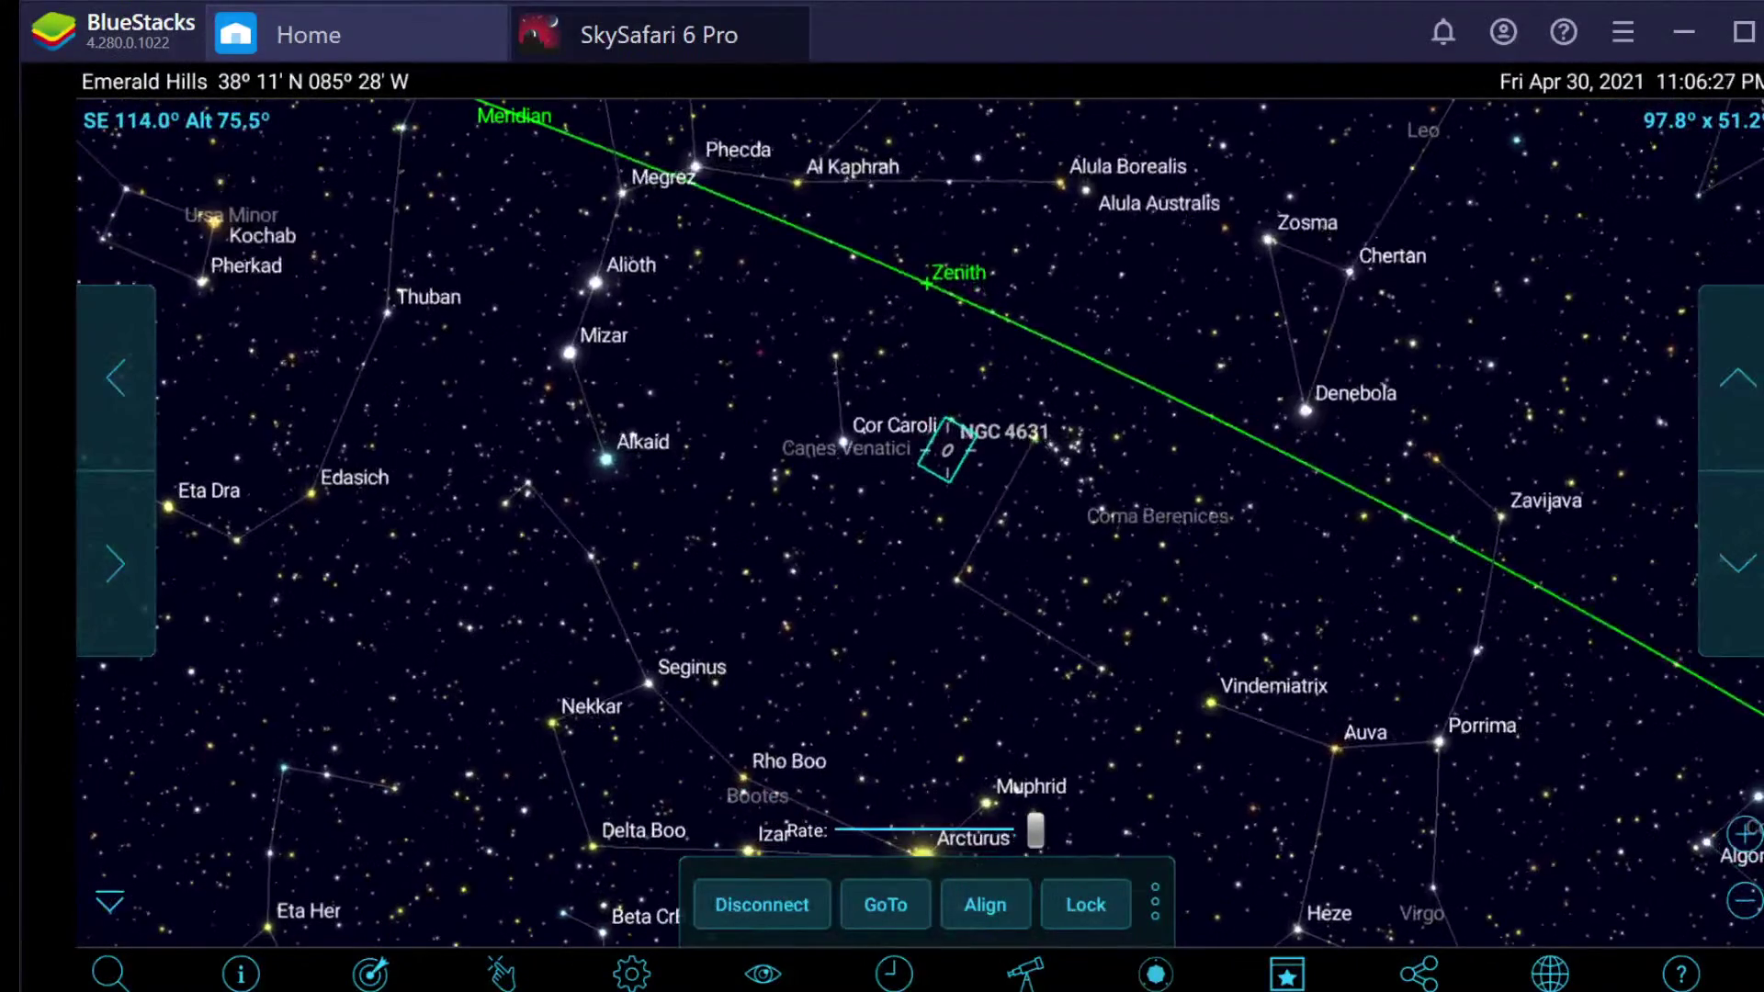
left_click_drag(896, 712, 932, 193)
left_click_drag(813, 547, 733, 137)
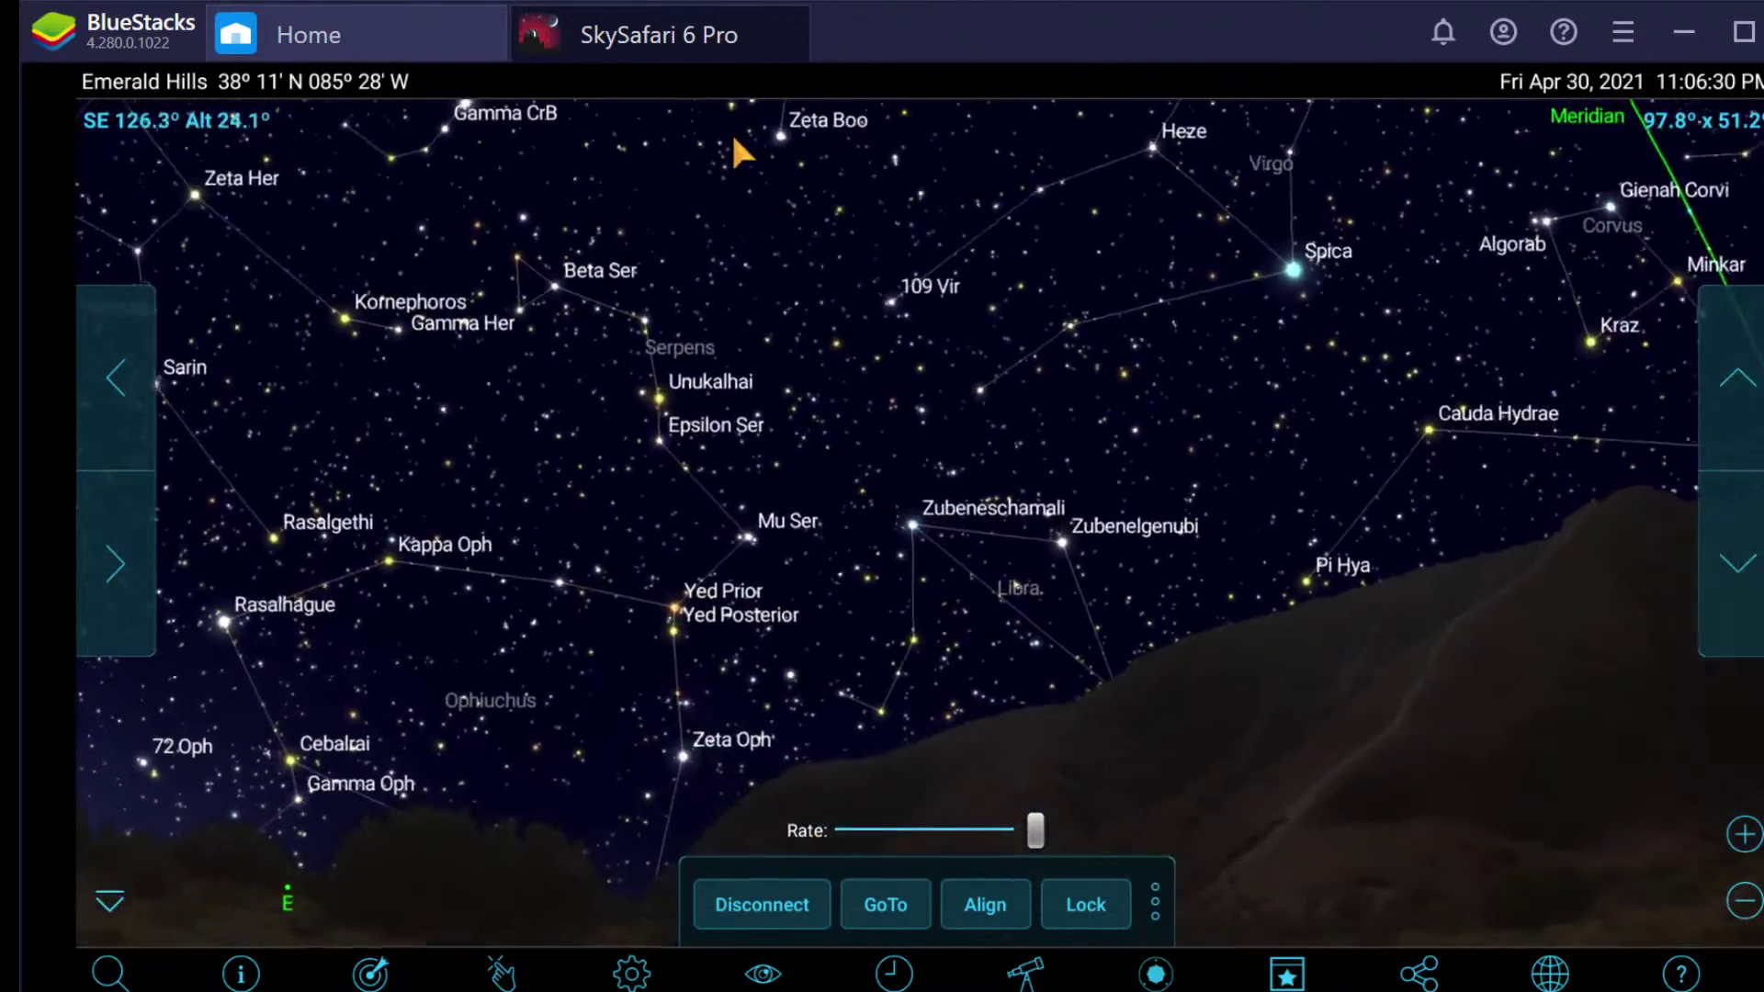
left_click_drag(489, 441, 799, 807)
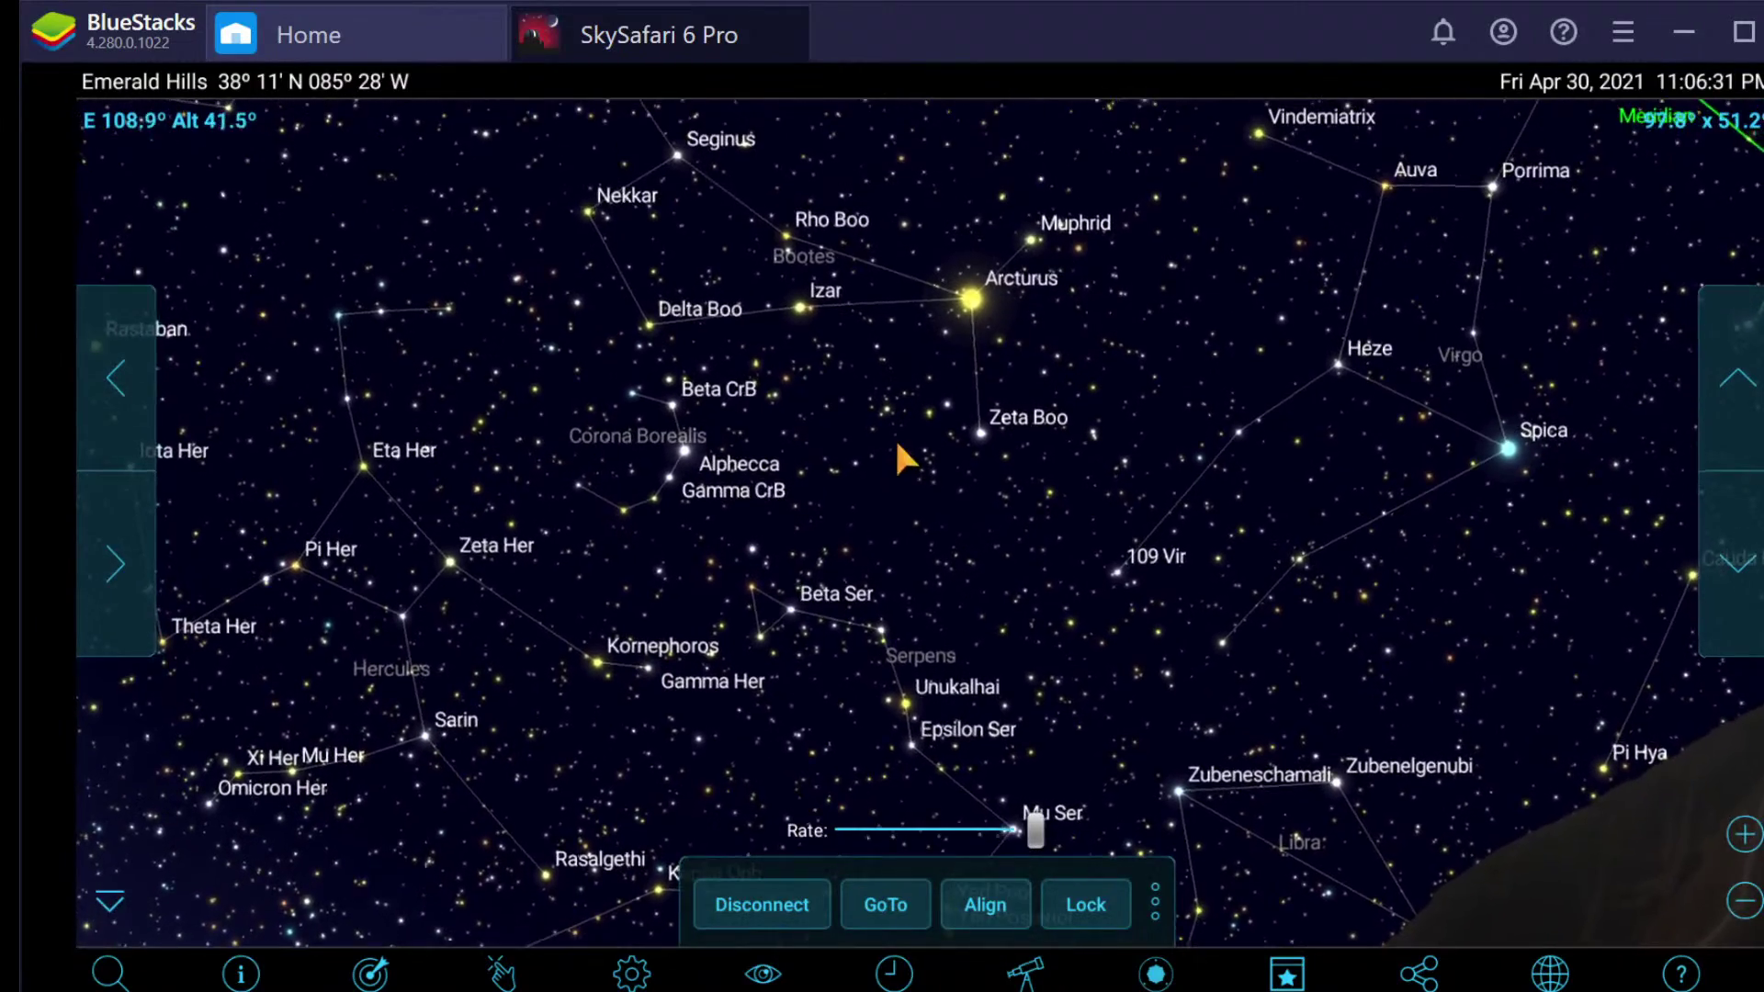
left_click_drag(895, 437, 859, 646)
left_click_drag(918, 401, 909, 668)
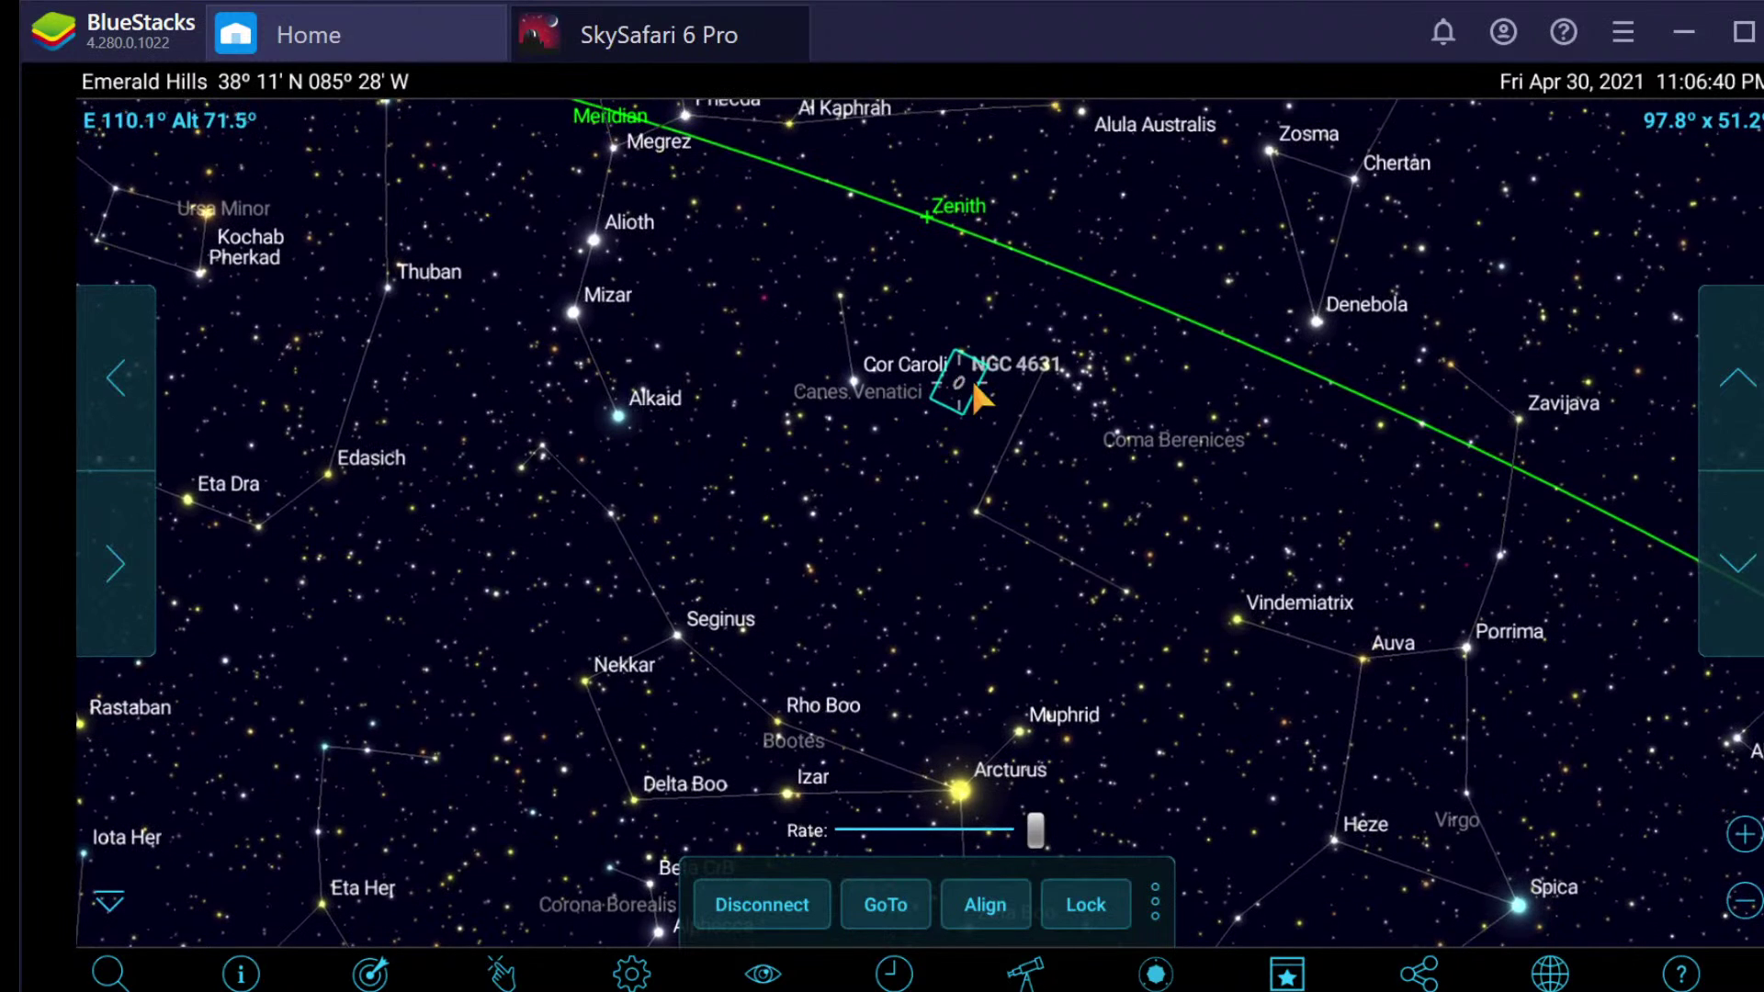
left_click_drag(931, 470, 909, 405)
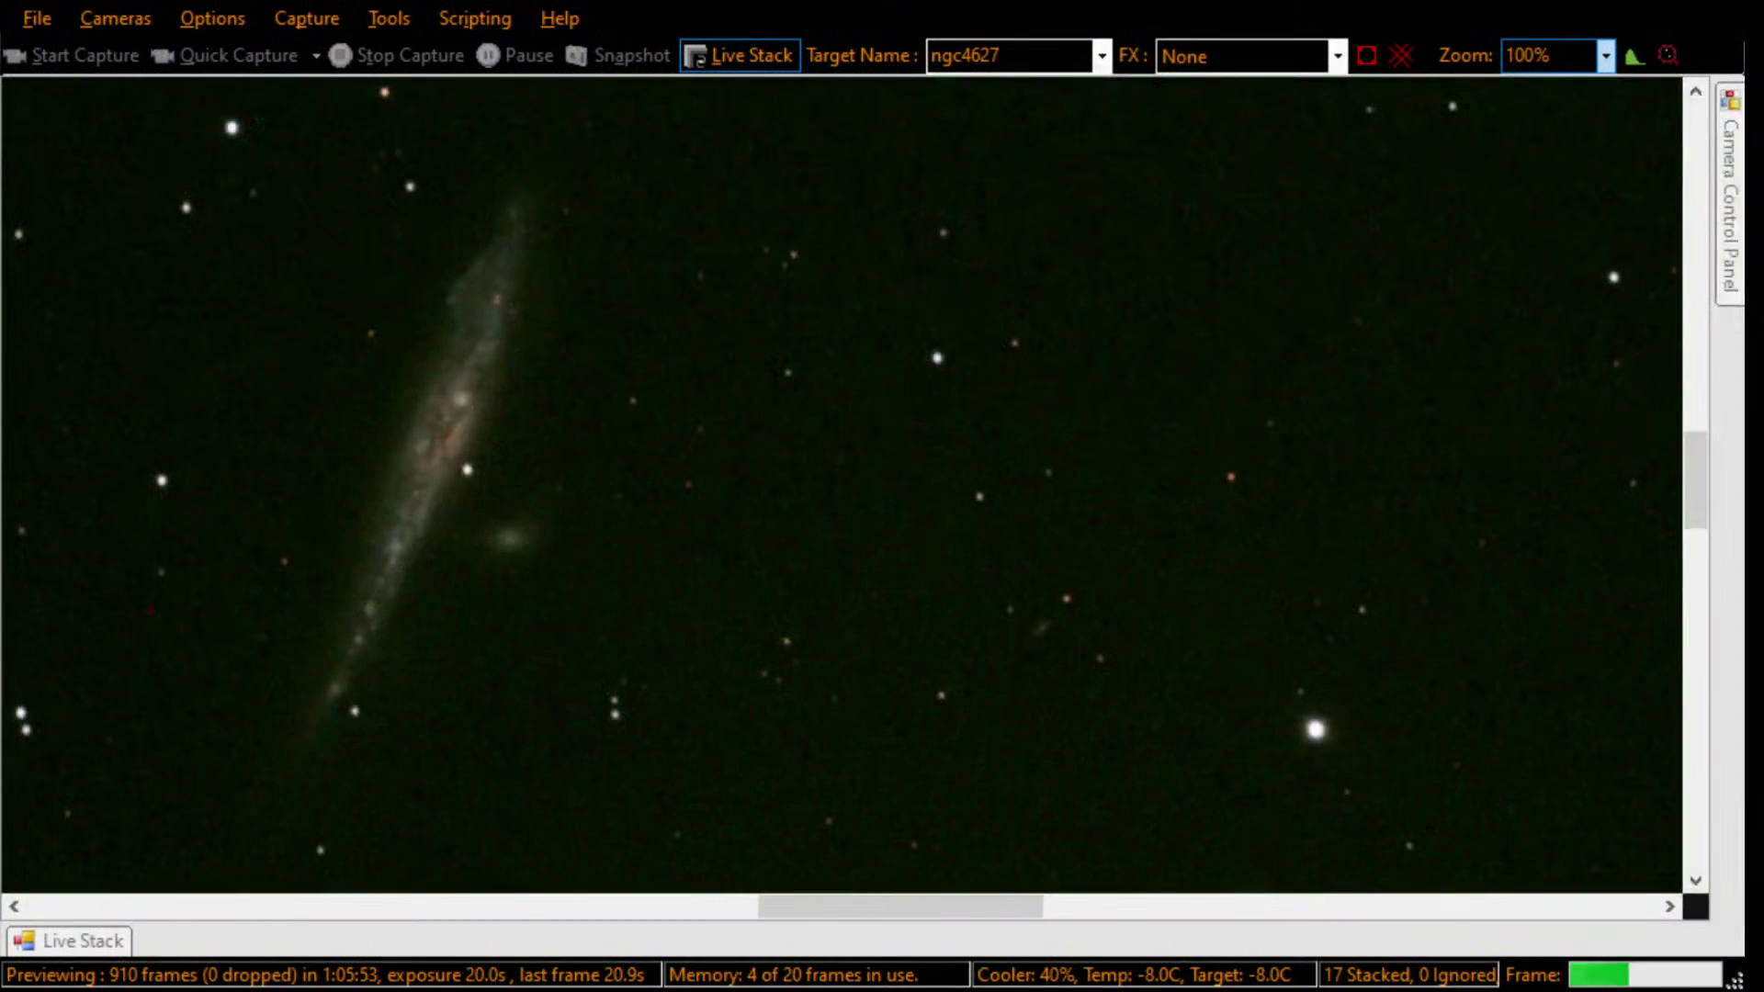
Step: Back in SharpCap, examine the star field on both sides of NGC 4631 in the stacked image at 100% zoom
left_click(1156, 489)
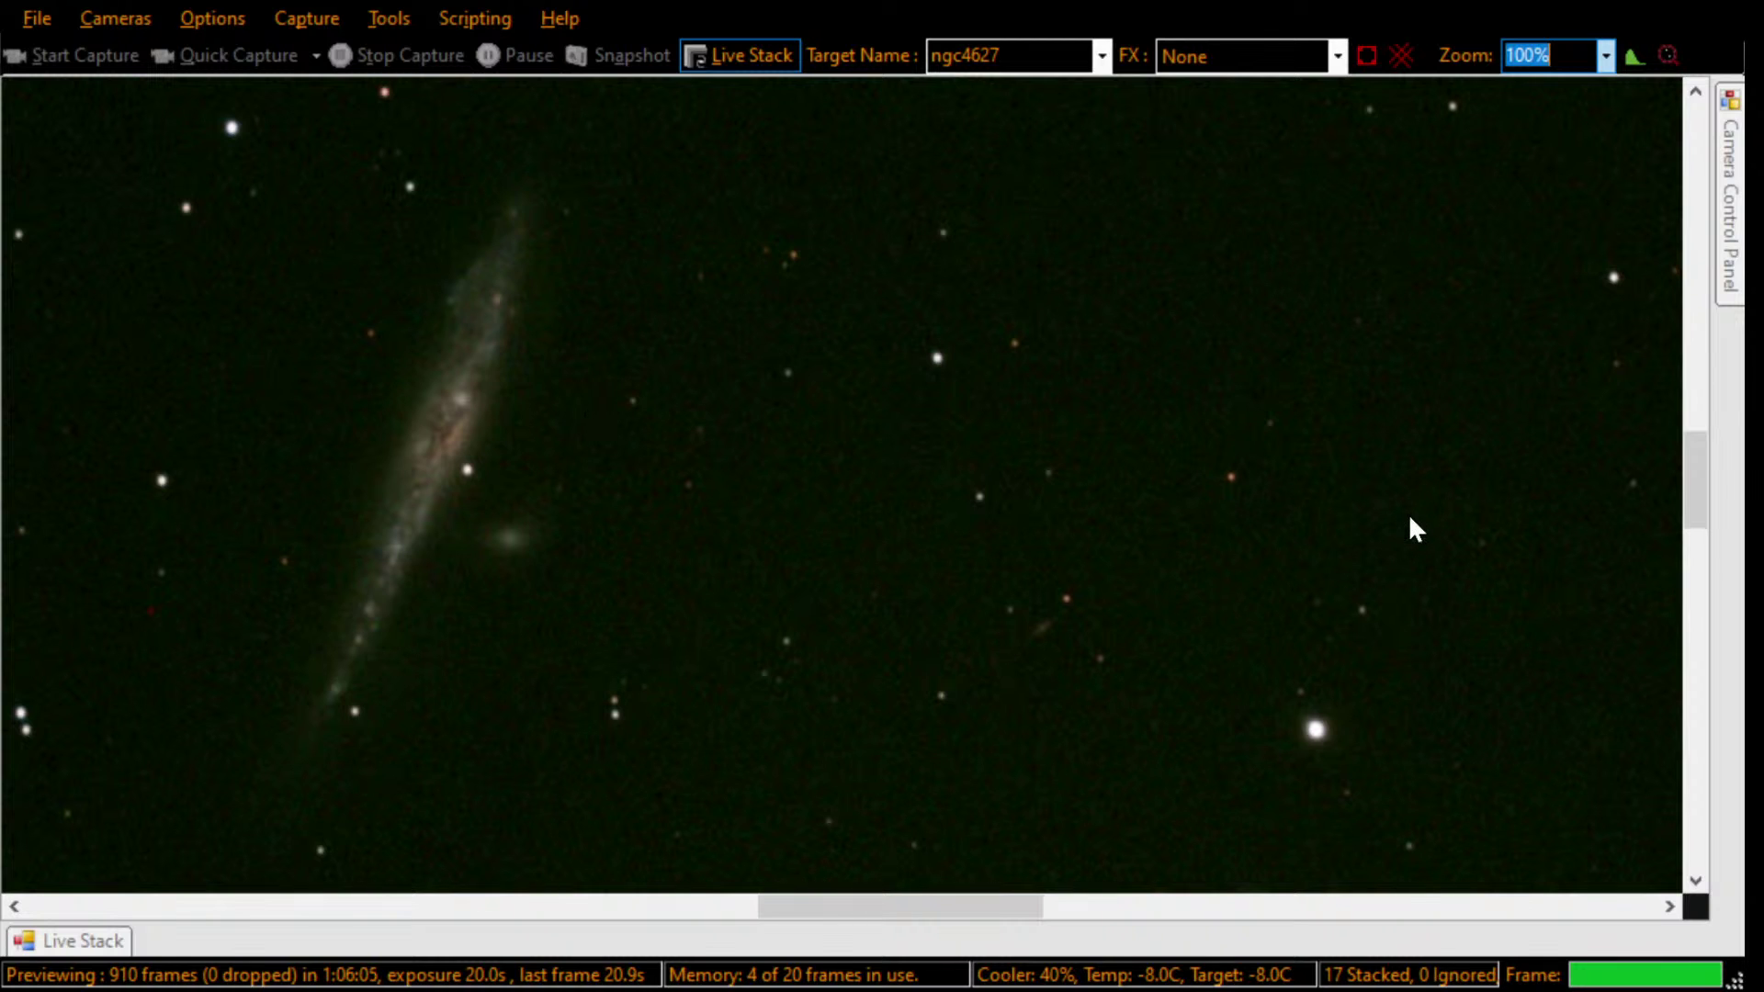
left_click_drag(1018, 902, 1065, 915)
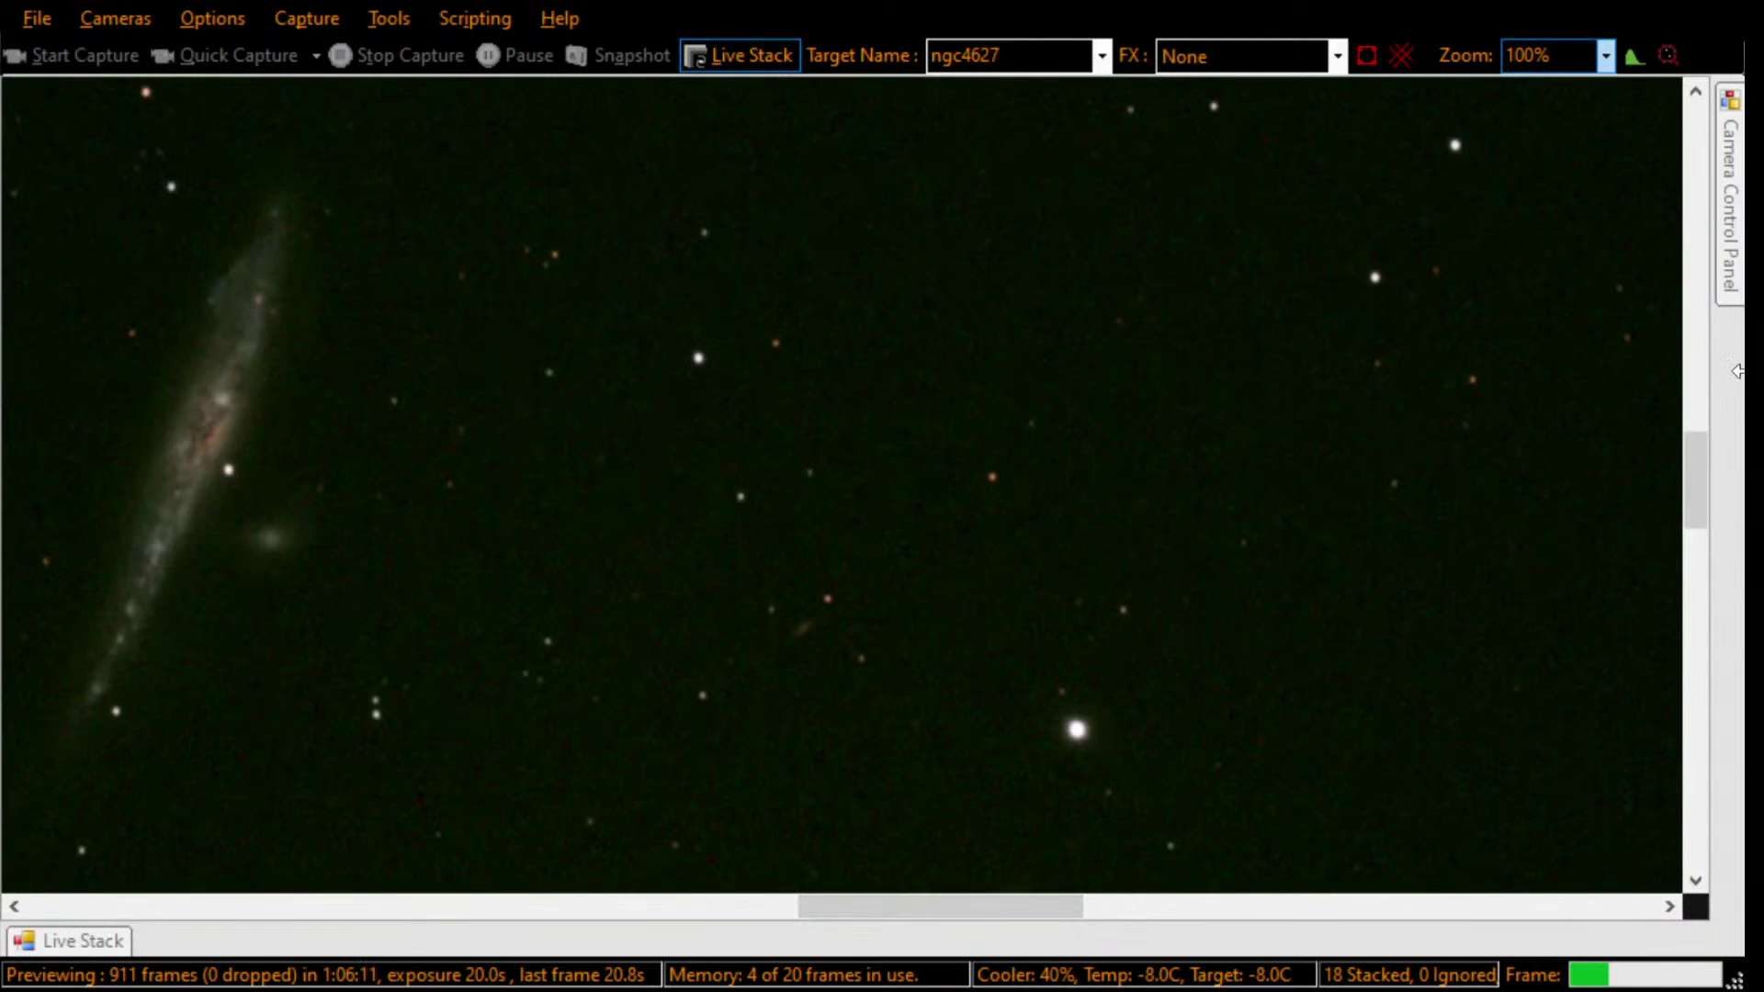
left_click_drag(1690, 461, 1691, 493)
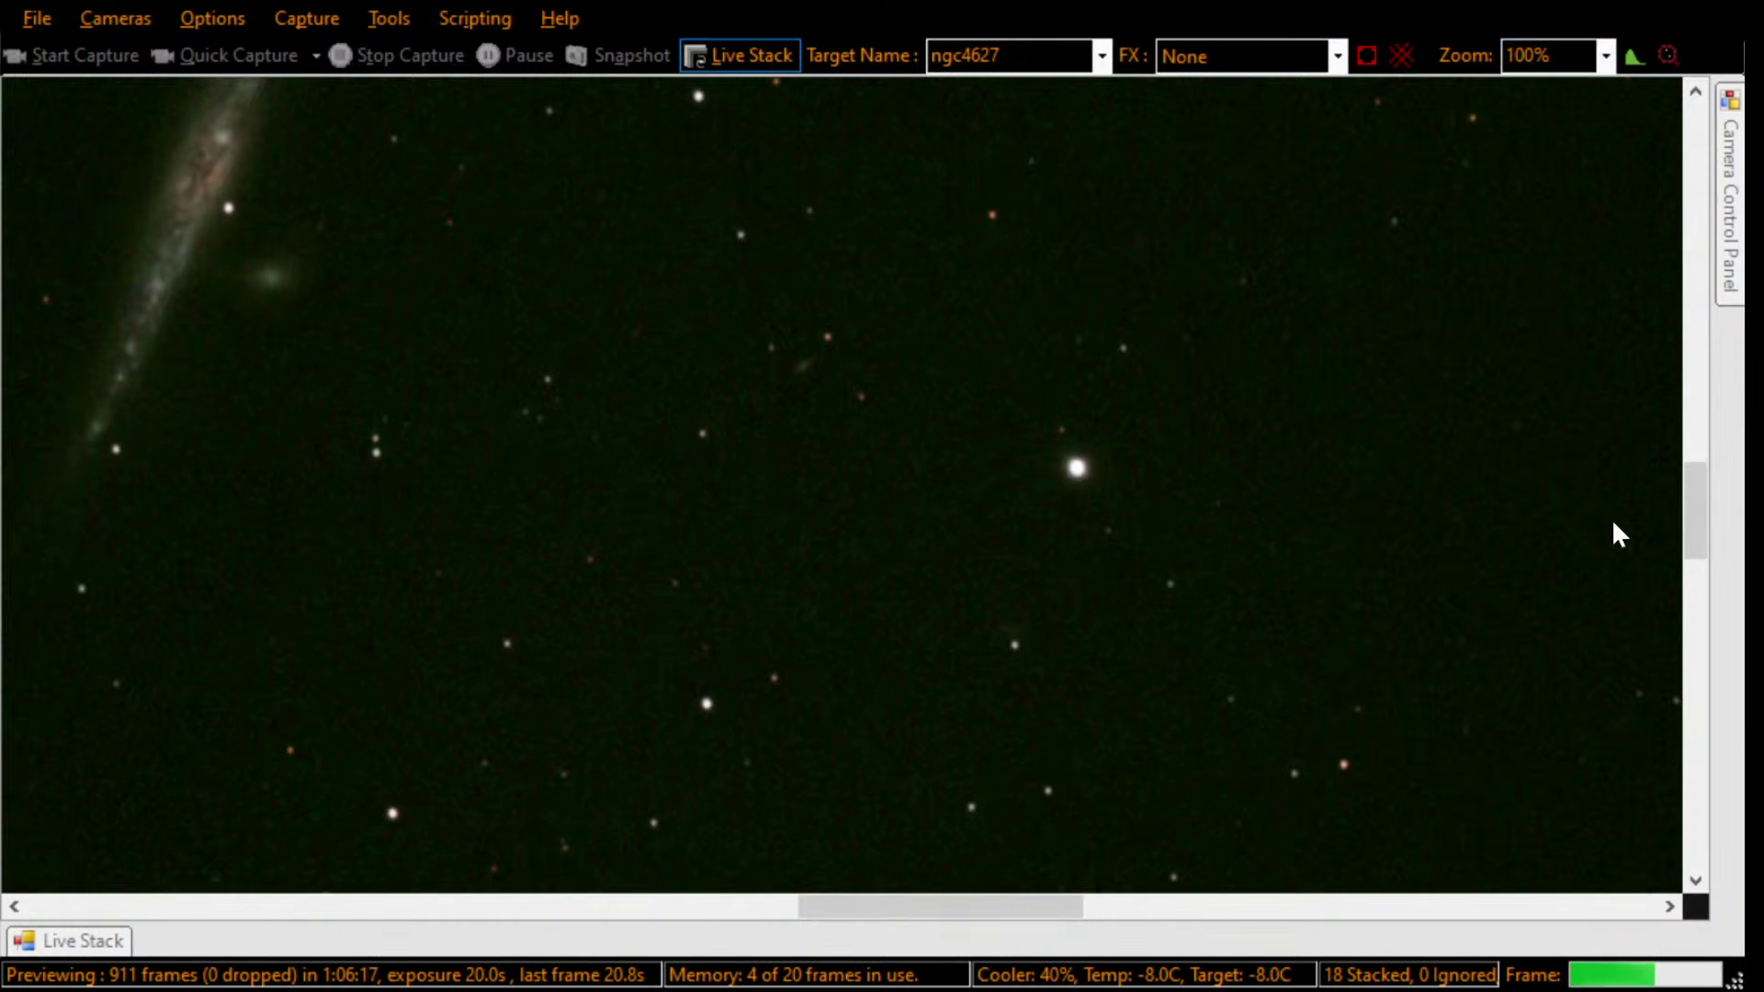
left_click_drag(1693, 505, 1695, 480)
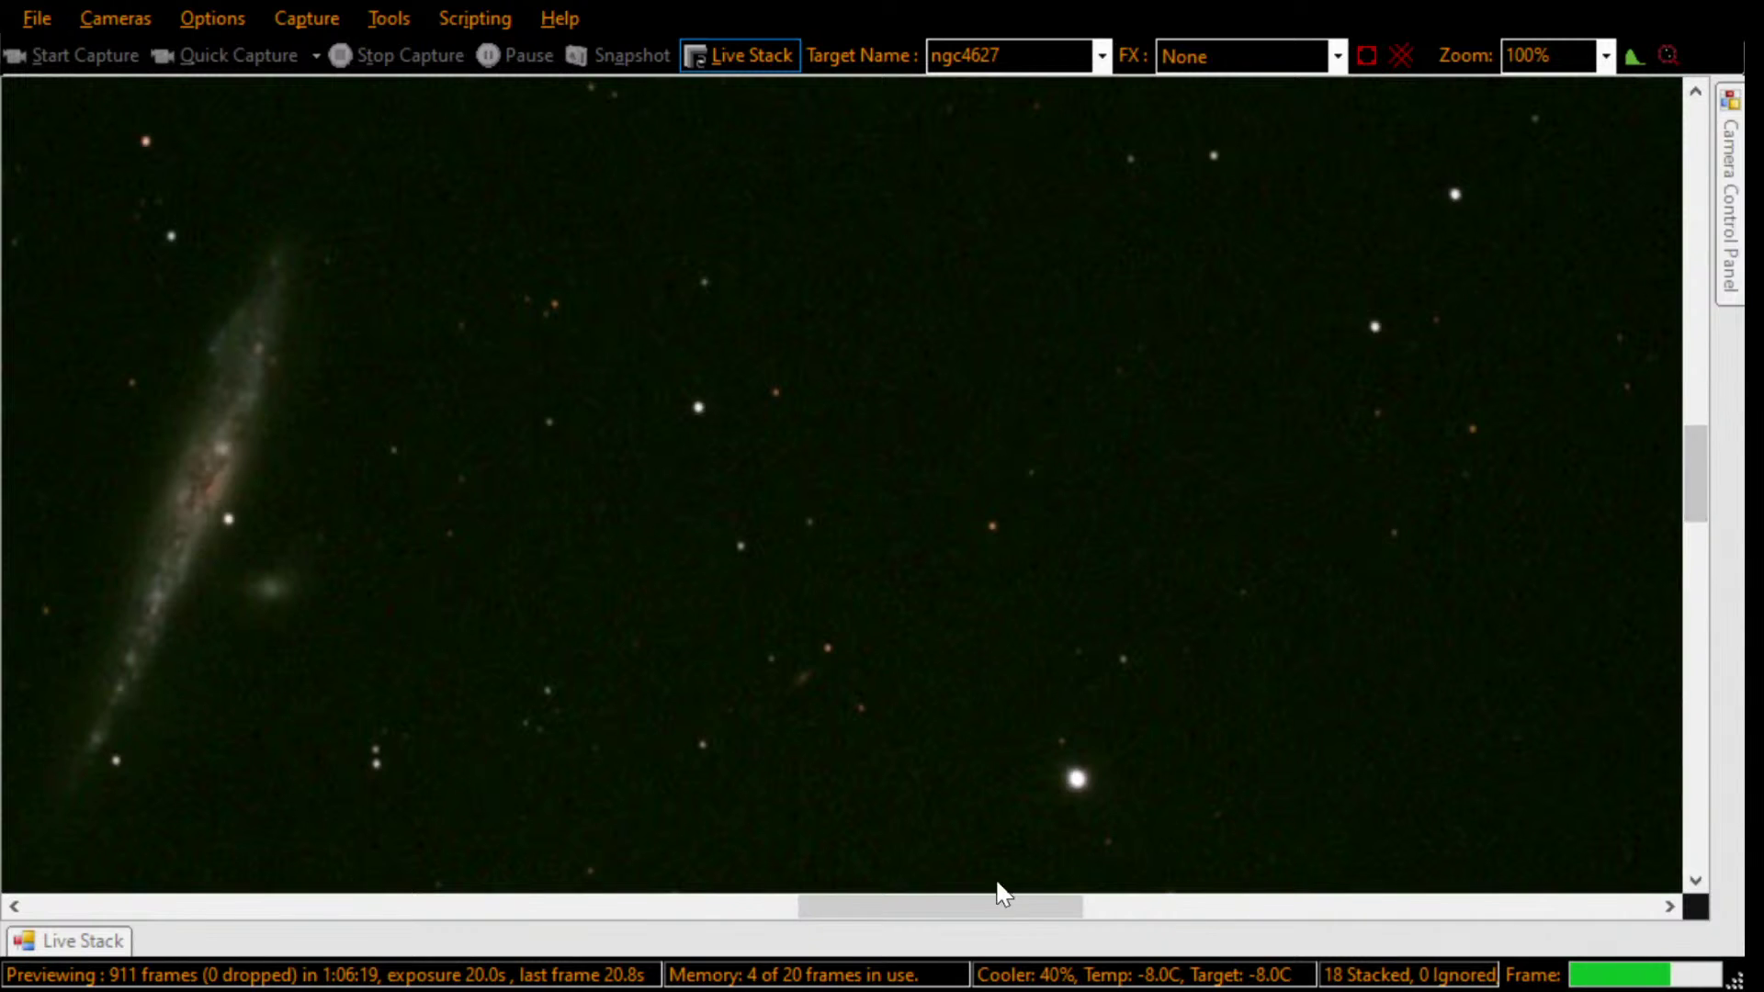
left_click_drag(988, 908, 843, 913)
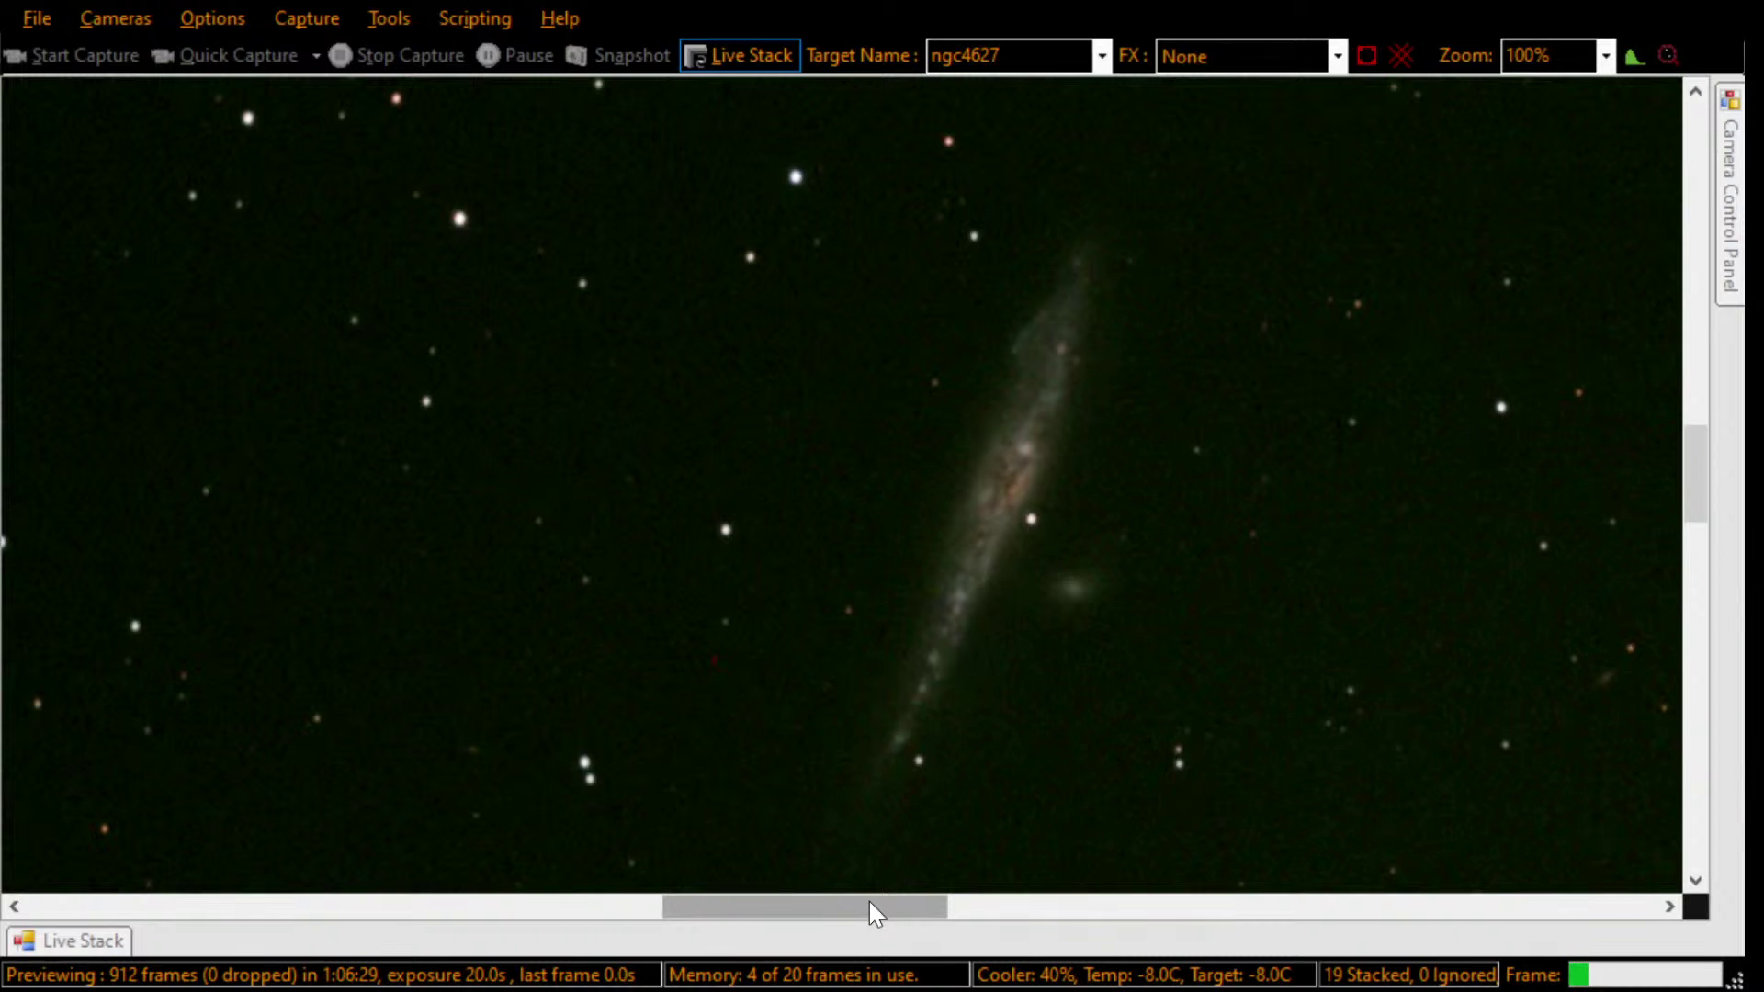
left_click_drag(869, 902, 885, 913)
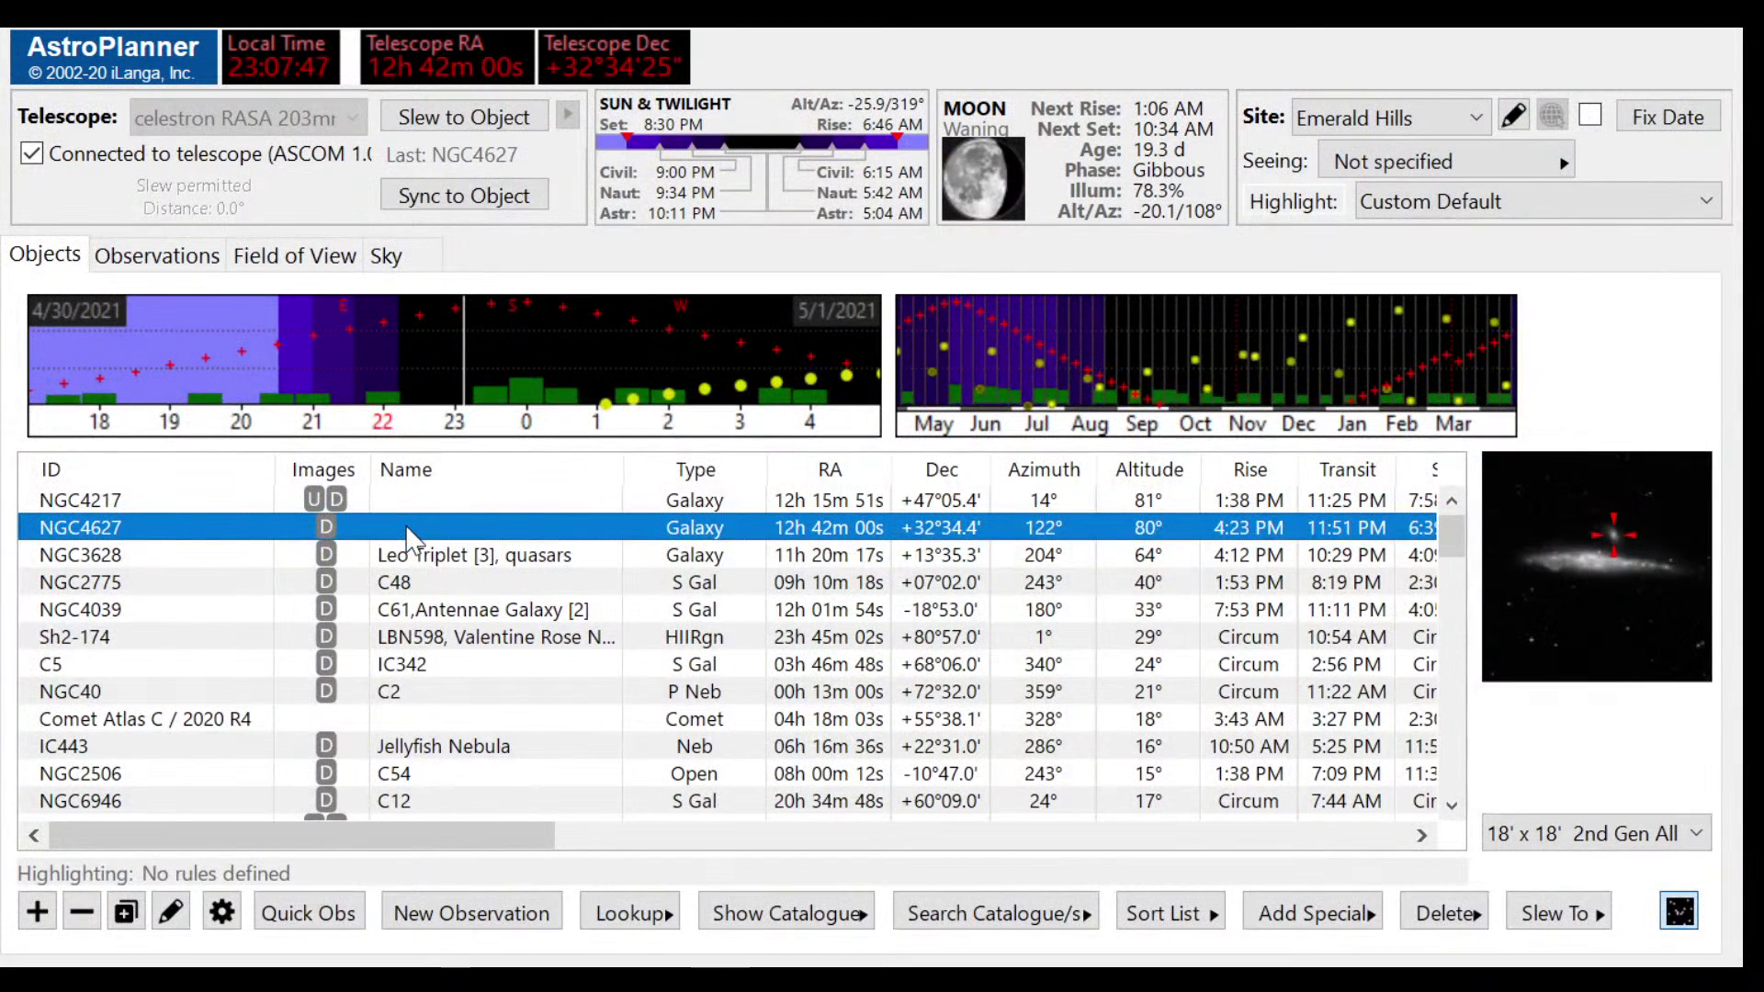
Step: Switch to AstroPlanner and name the NGC4627 entry "Whale Galaxy, Herring Galaxy, Hockey Stick Galaxy", then close its details
left_click(169, 914)
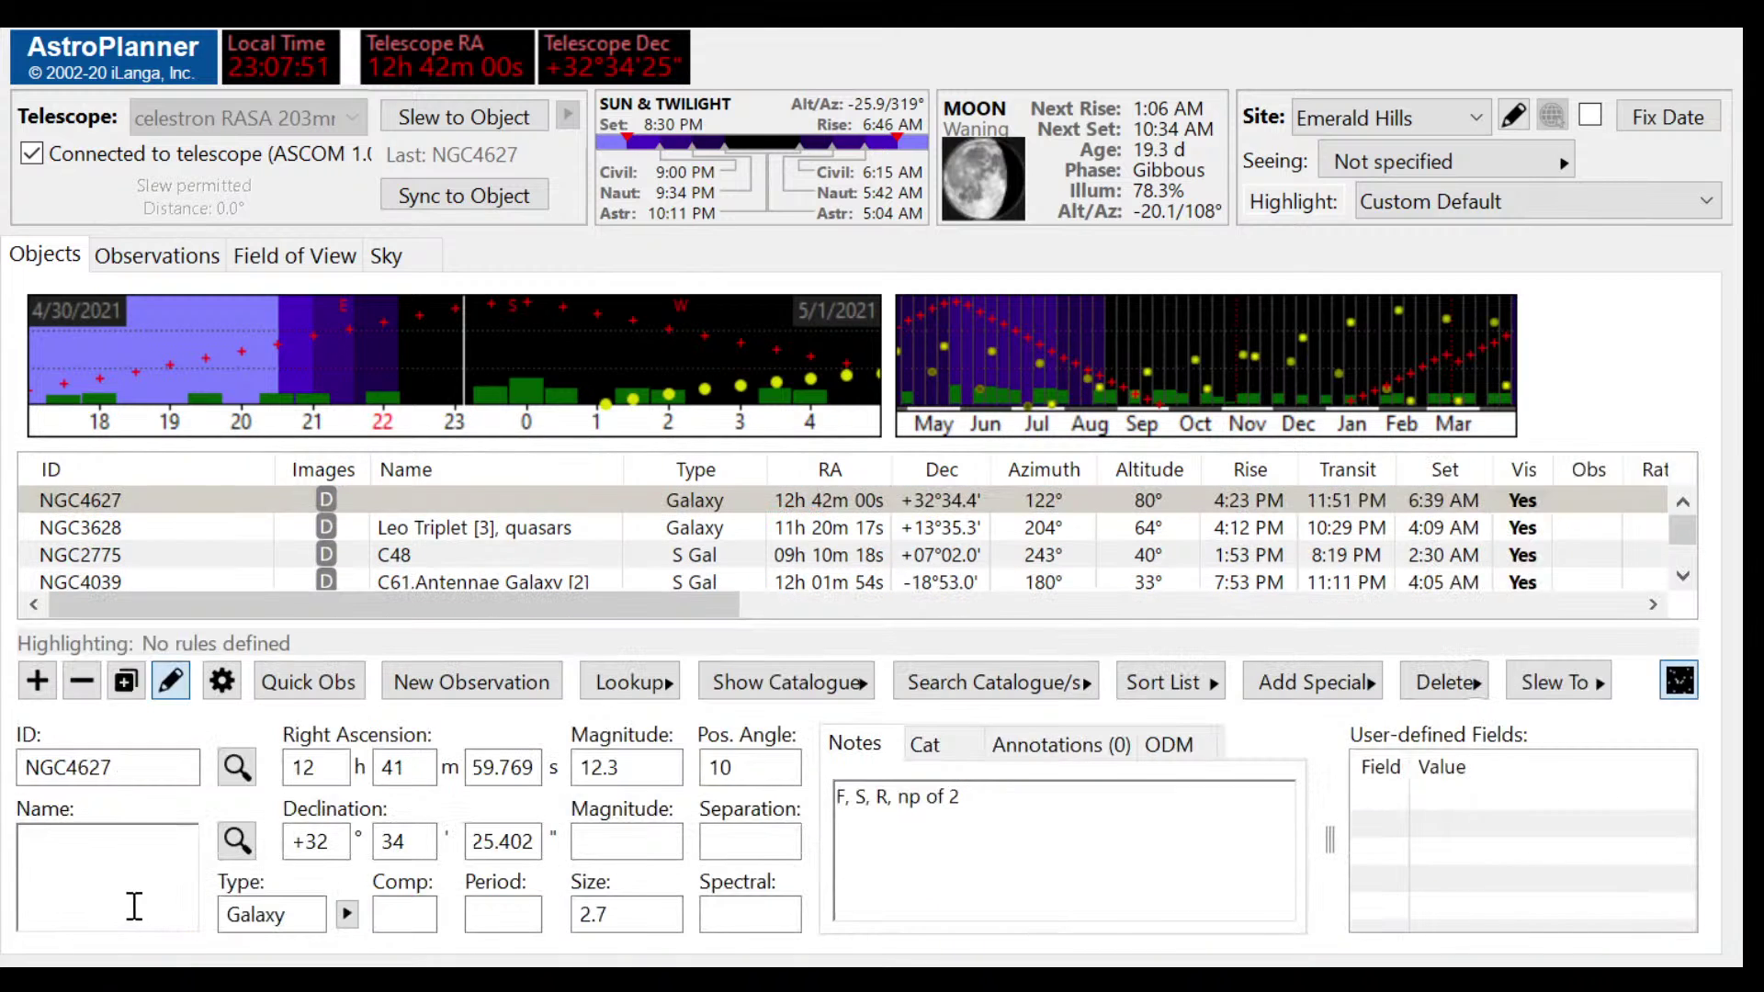
type("Whale Galaxy")
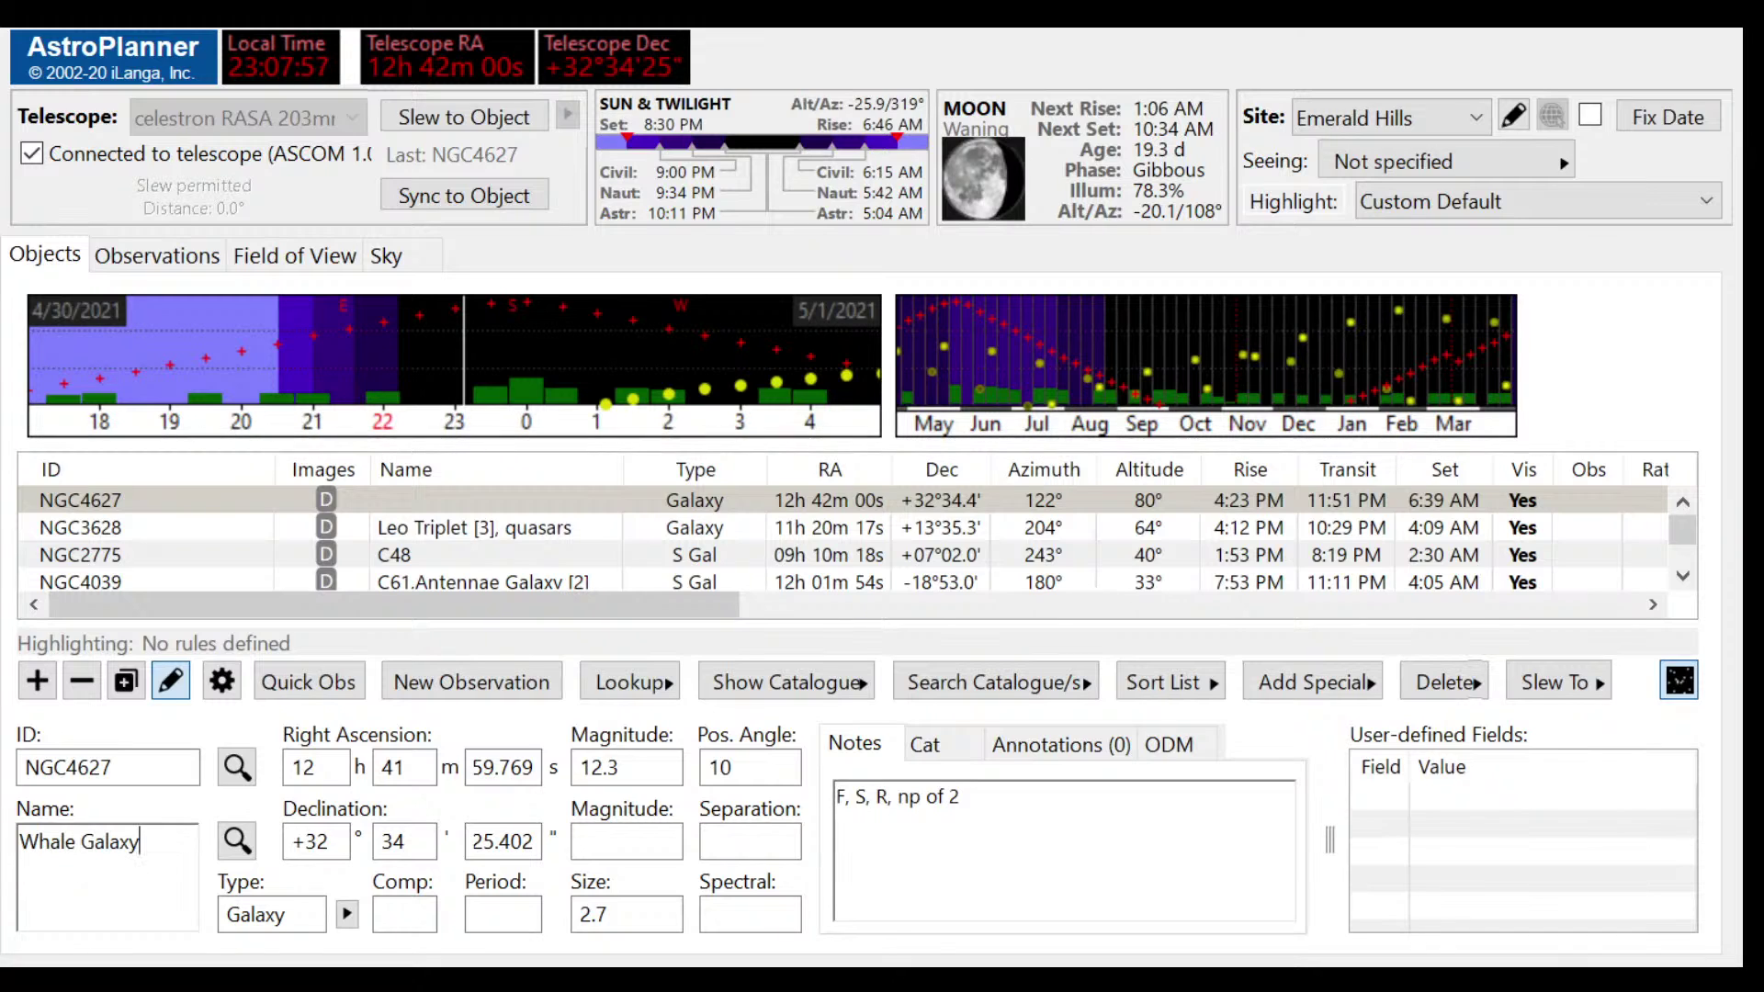
type(",")
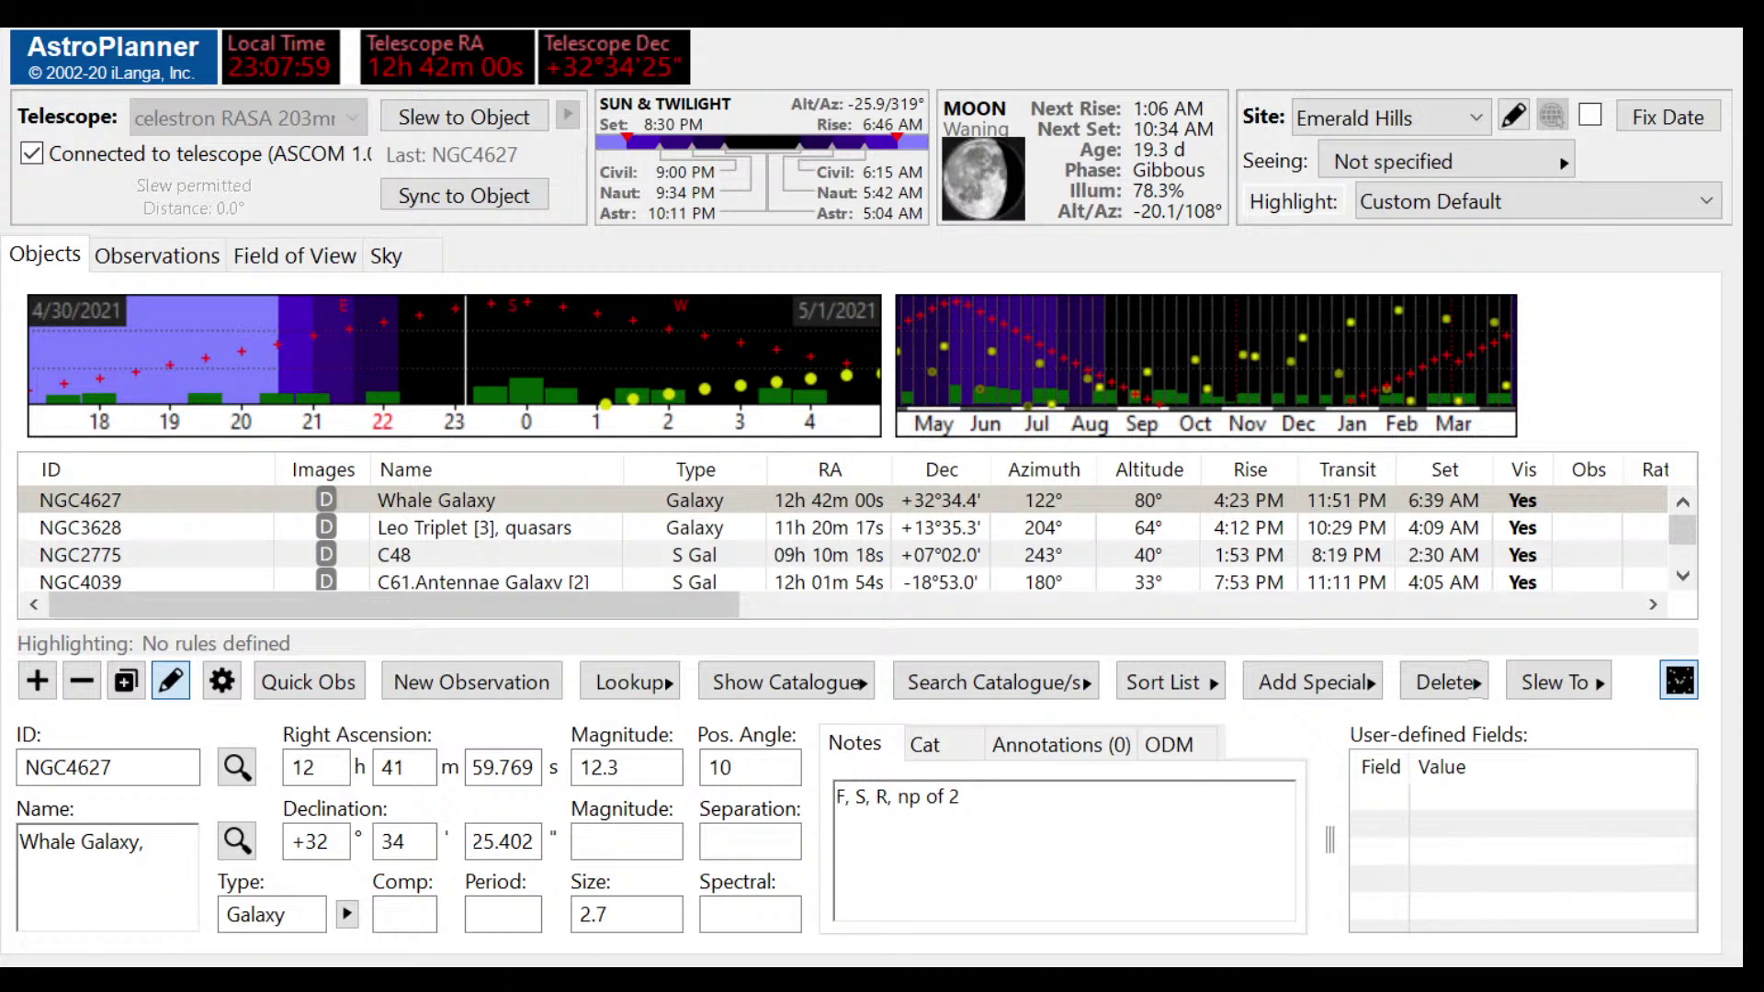
type(" Herring Gal")
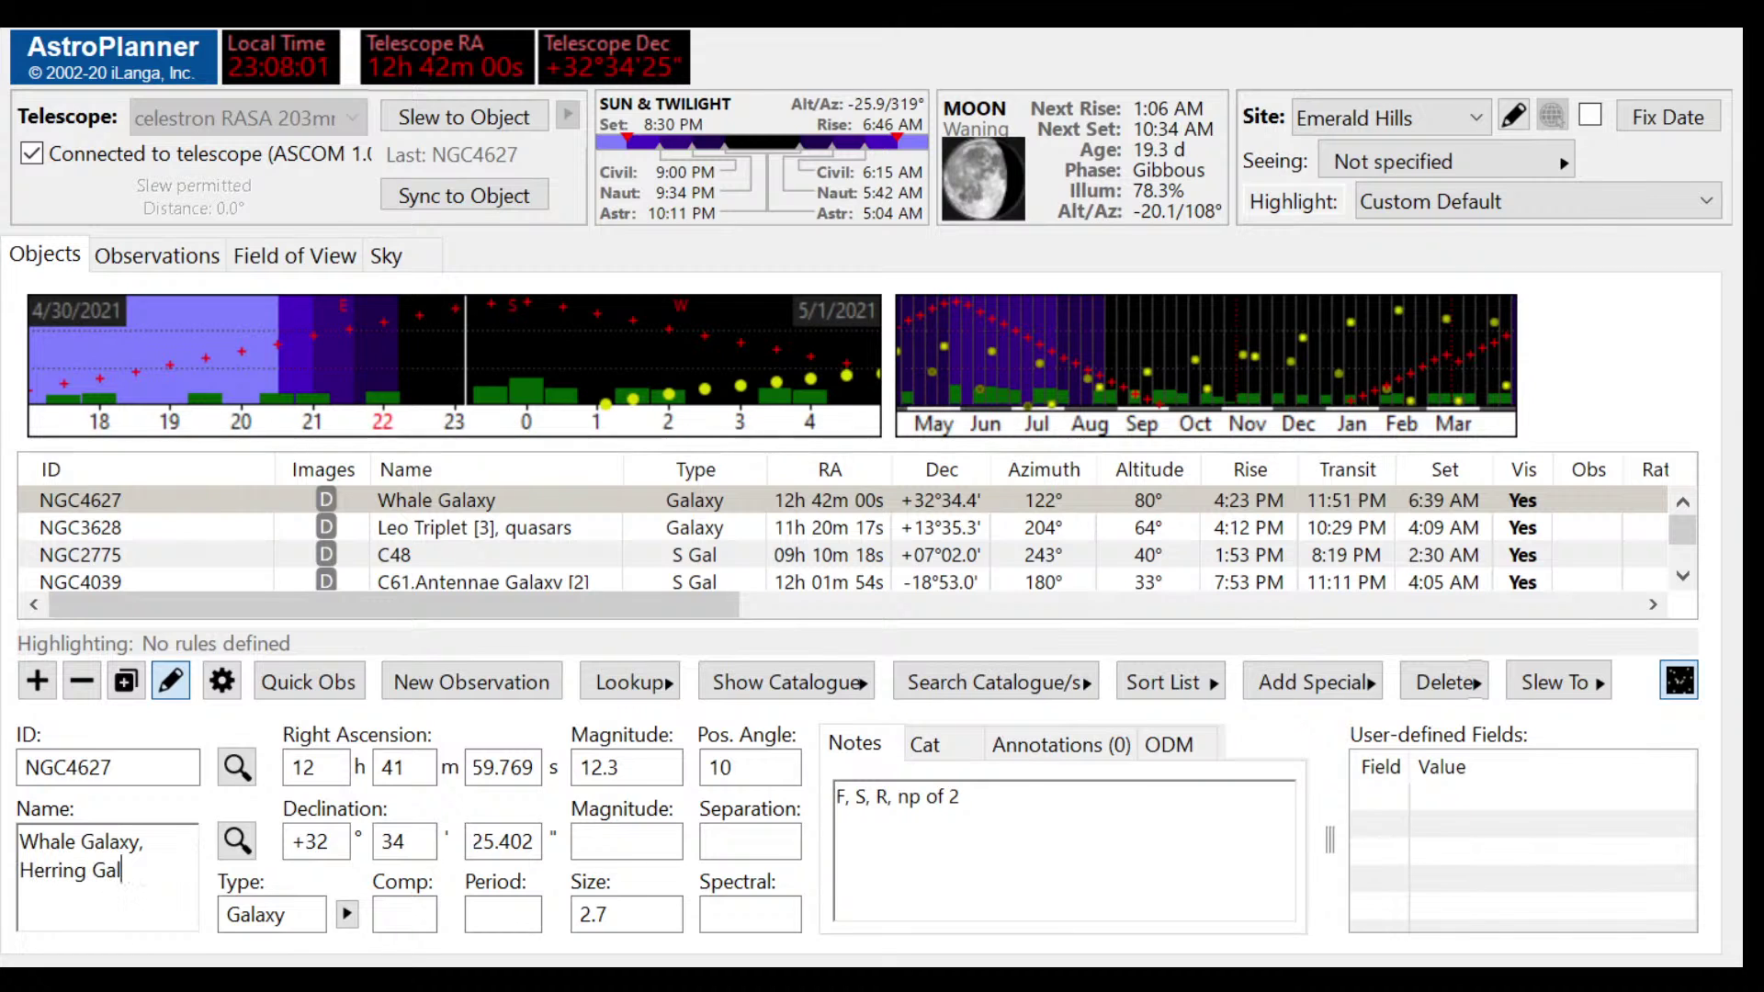
type("axy, Hockey")
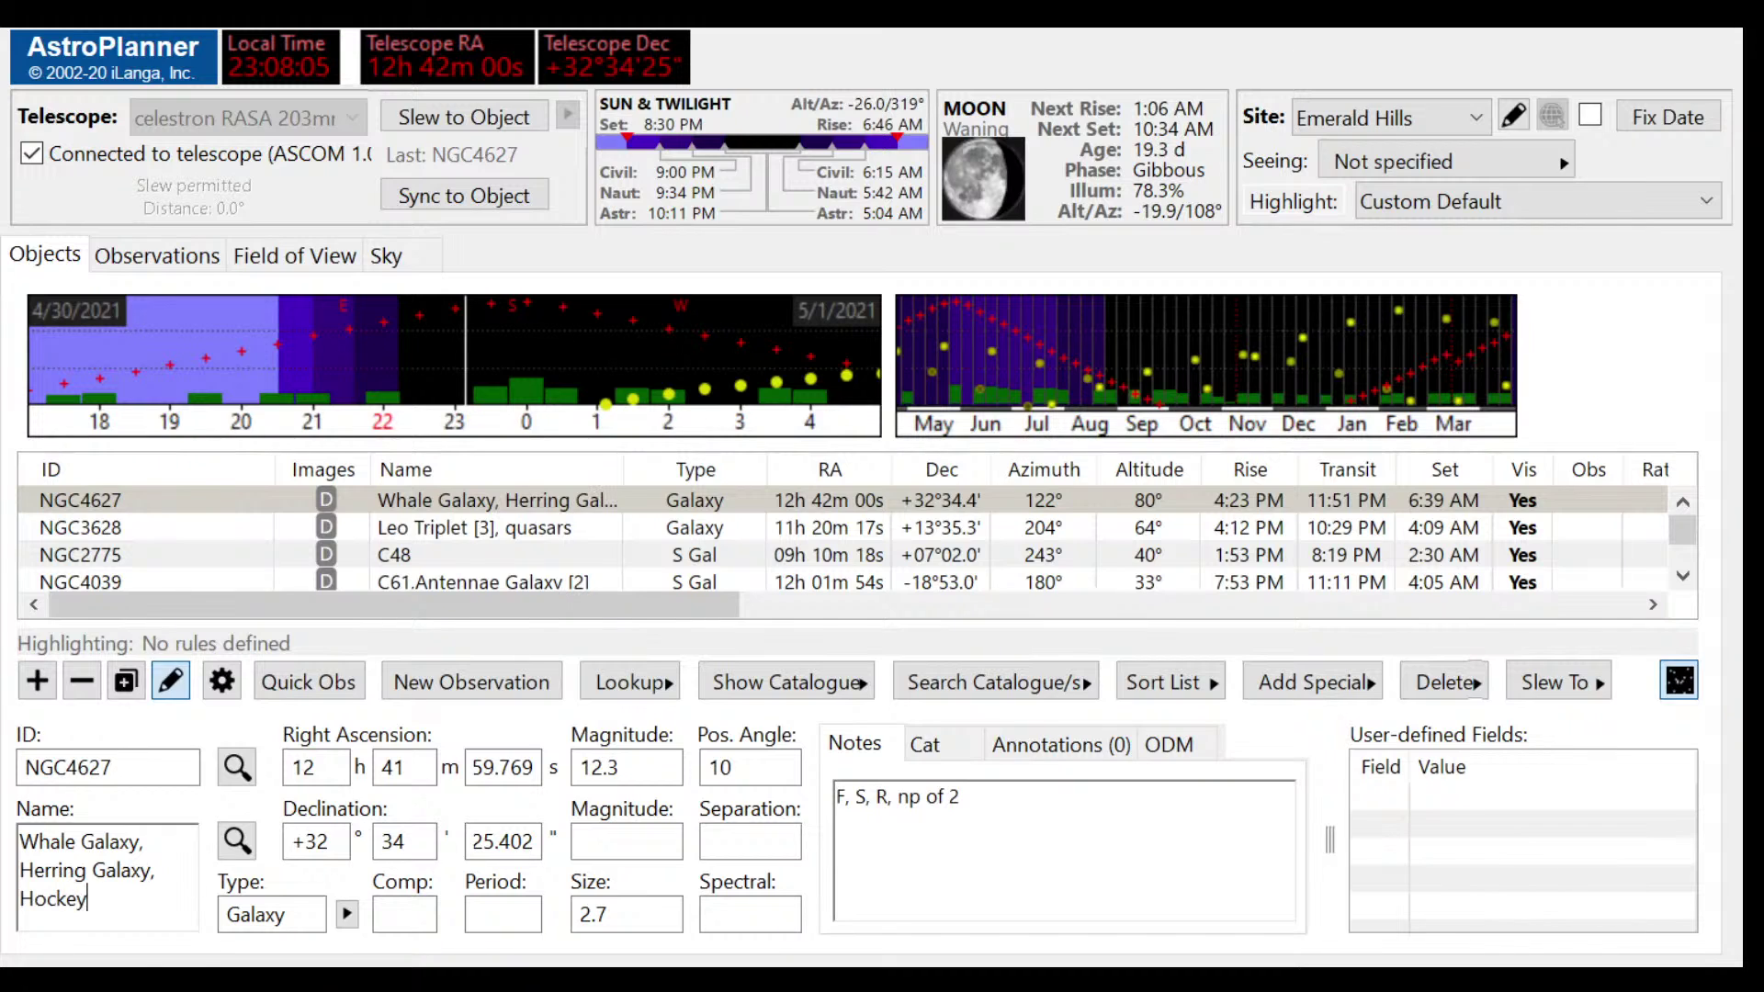
type(" T")
key("BackSpace")
type("Stick Galaxy")
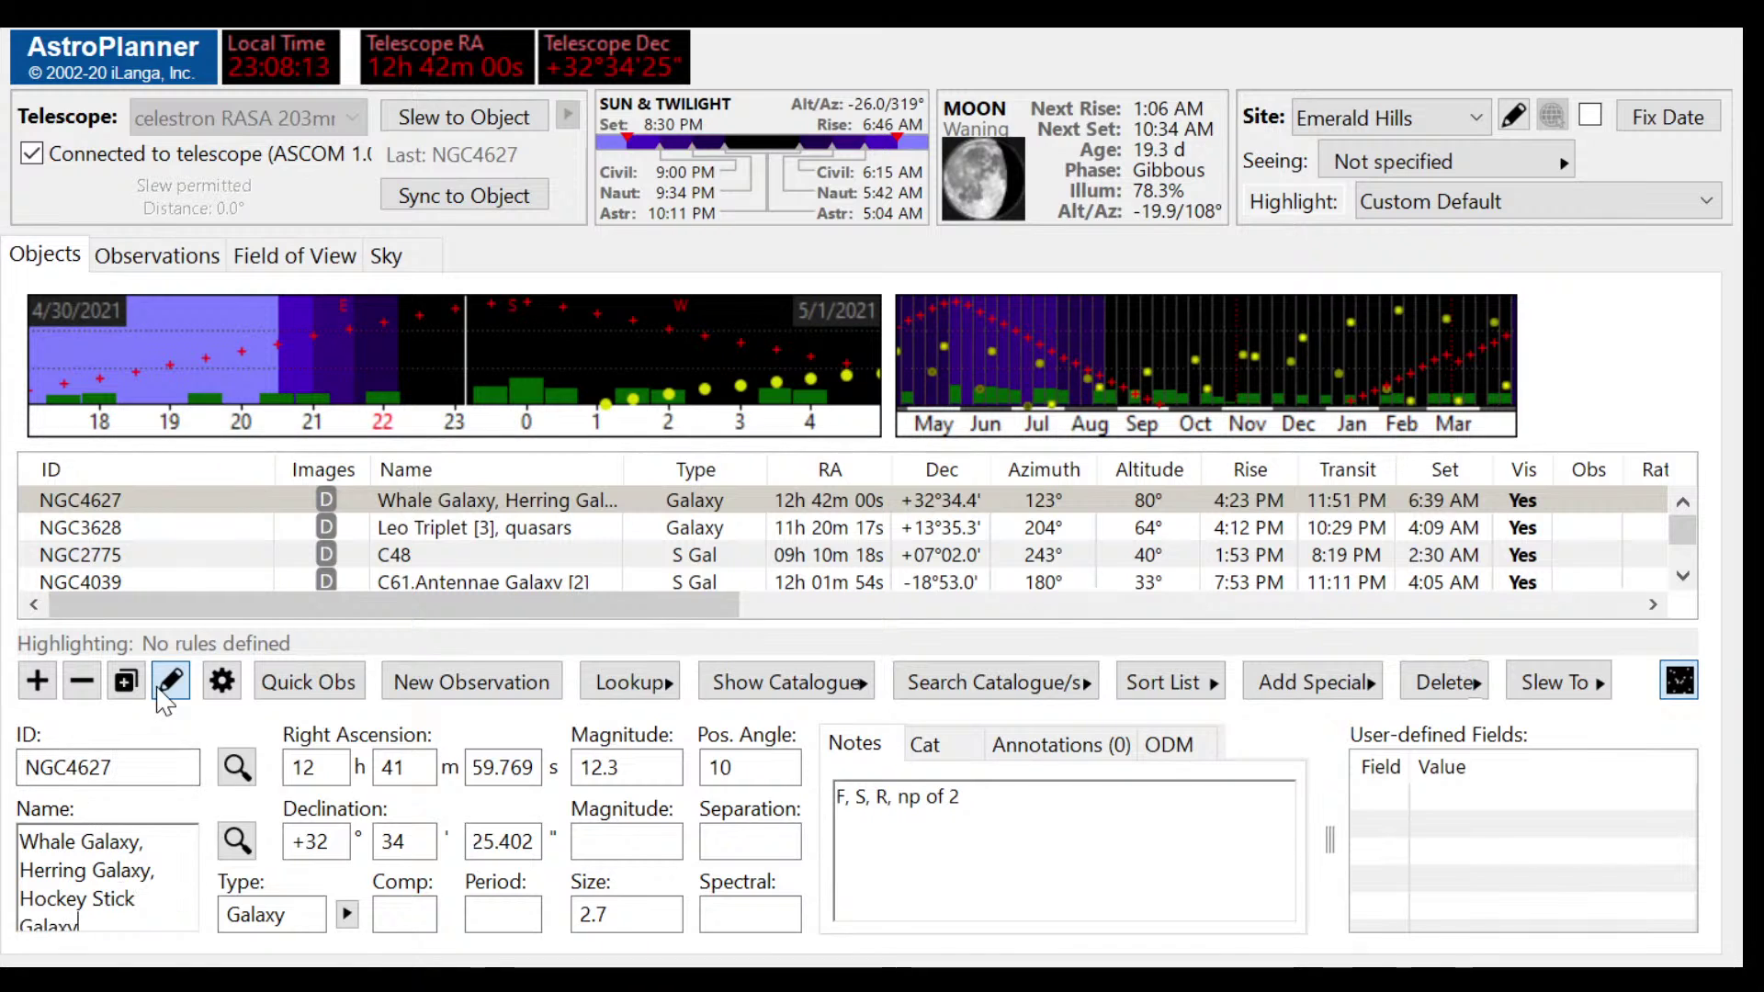
key("ctrl+d")
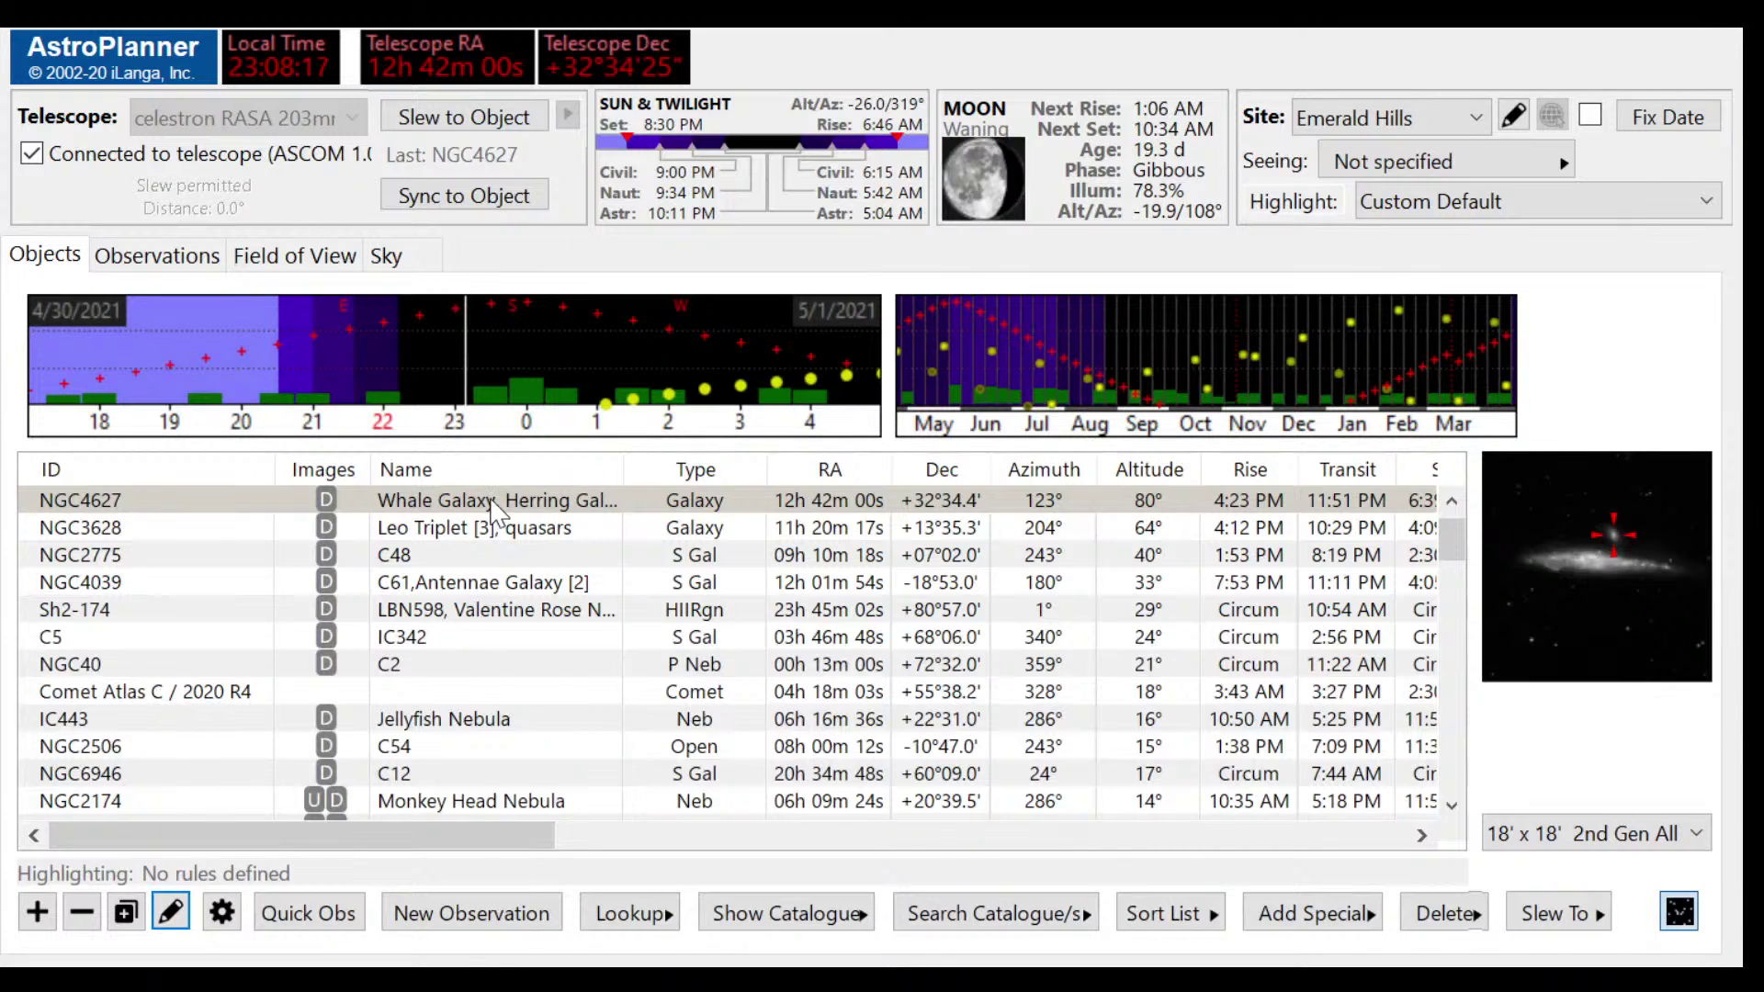
Step: Create a new observation for NGC4627, check its attachment description area, and return to the object list
left_click(168, 508)
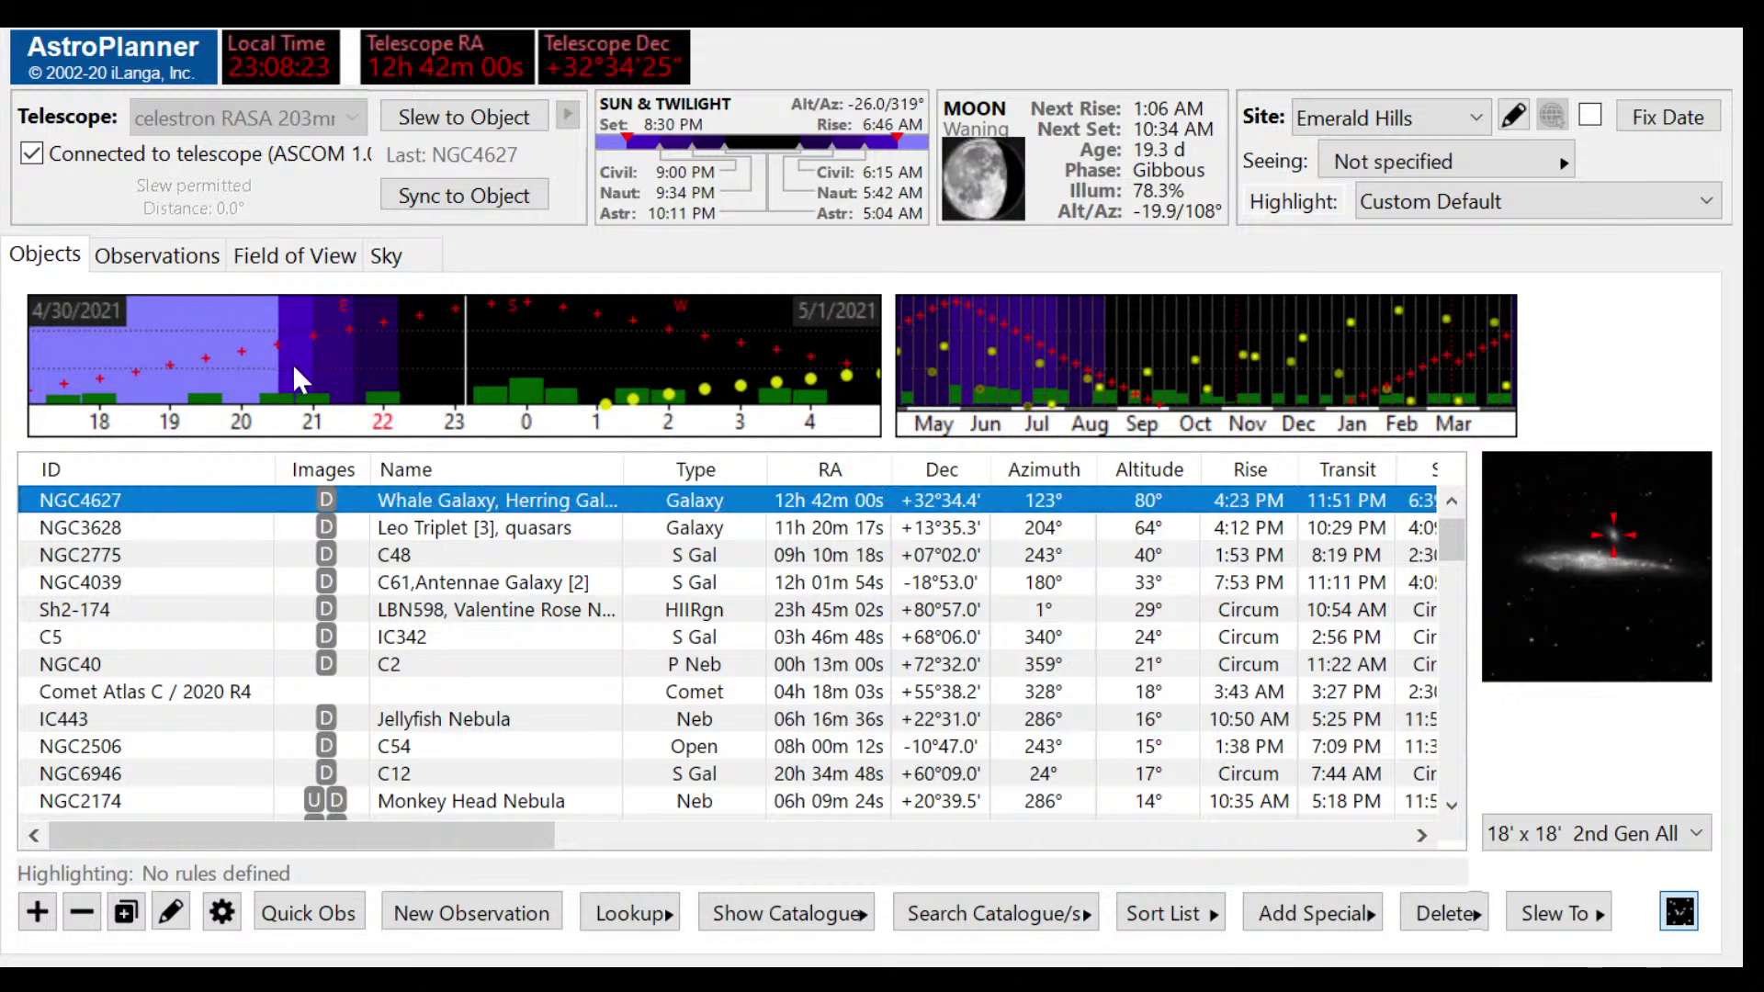
key("ctrl+shift+n")
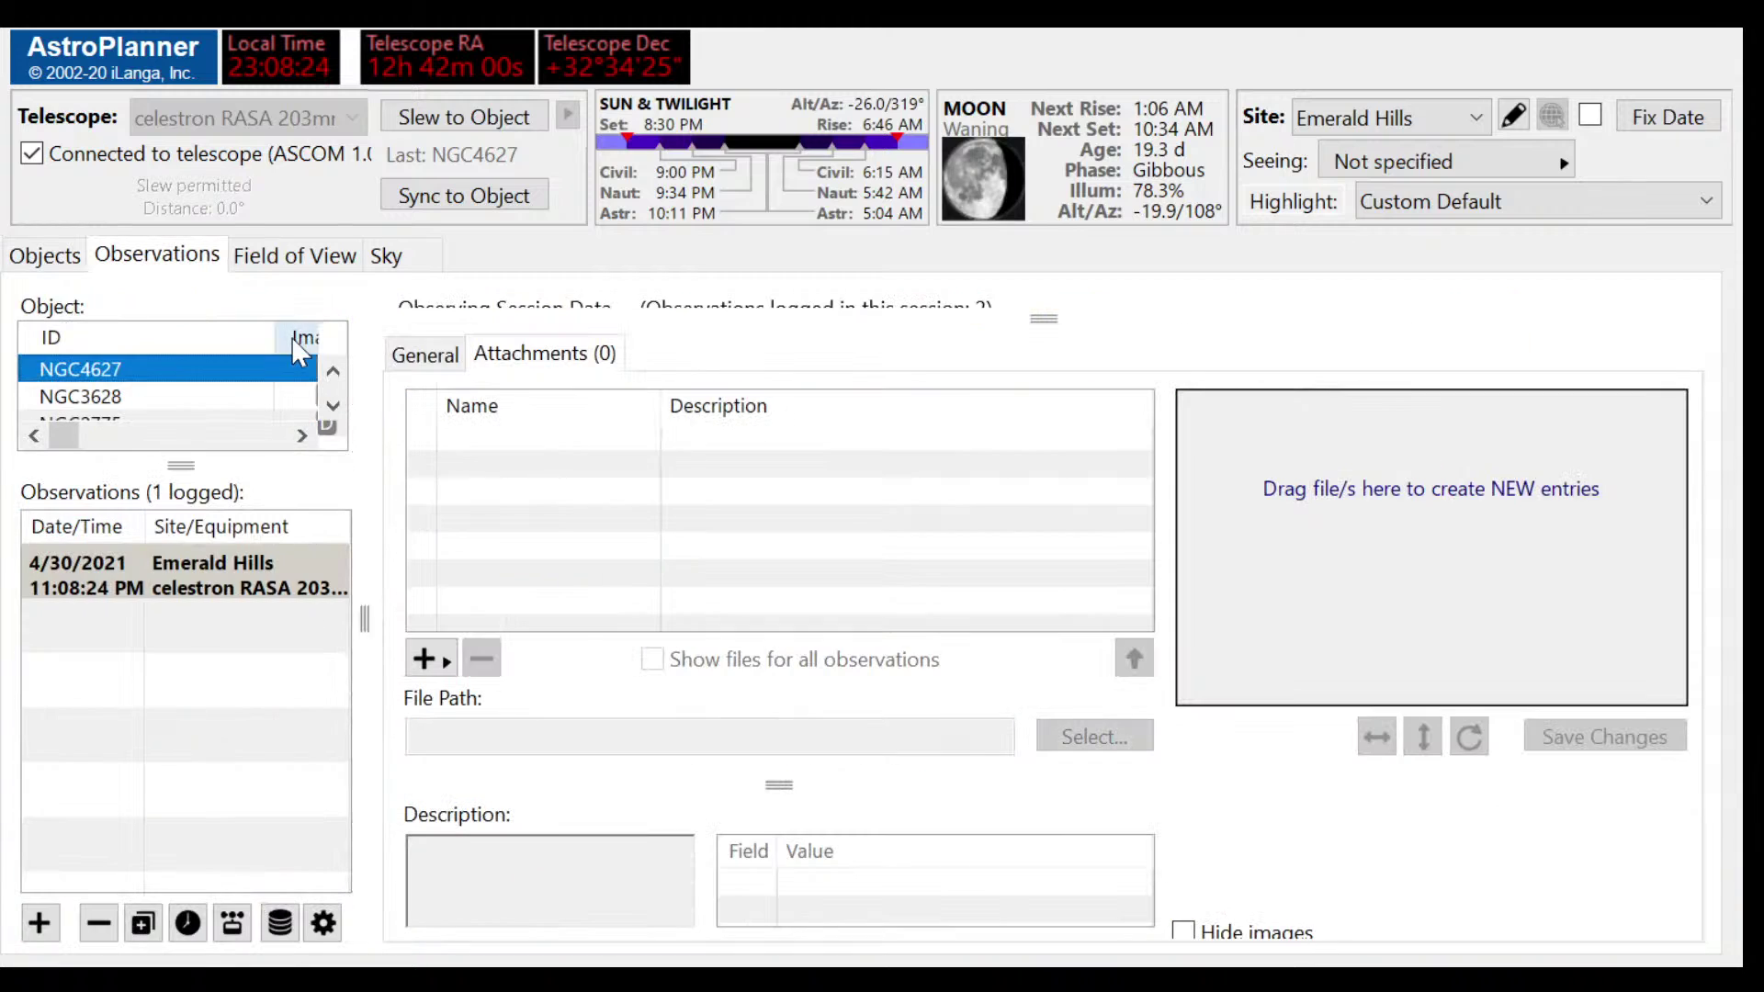
left_click(537, 883)
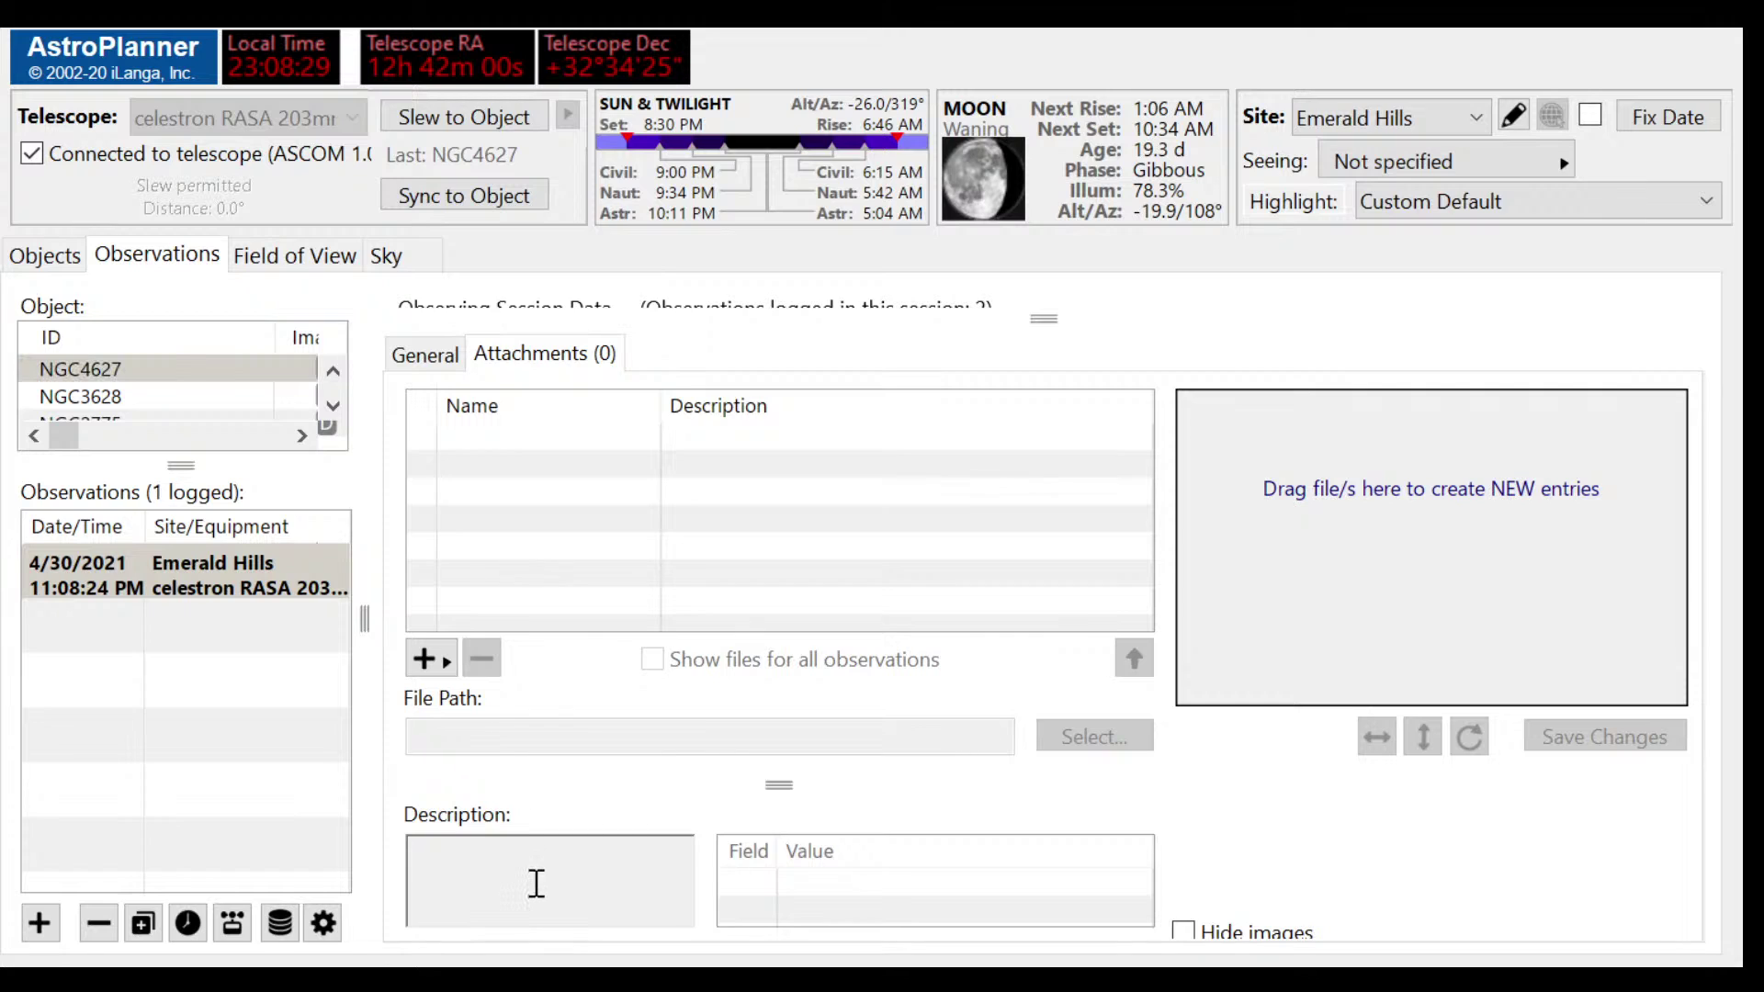
left_click(162, 371)
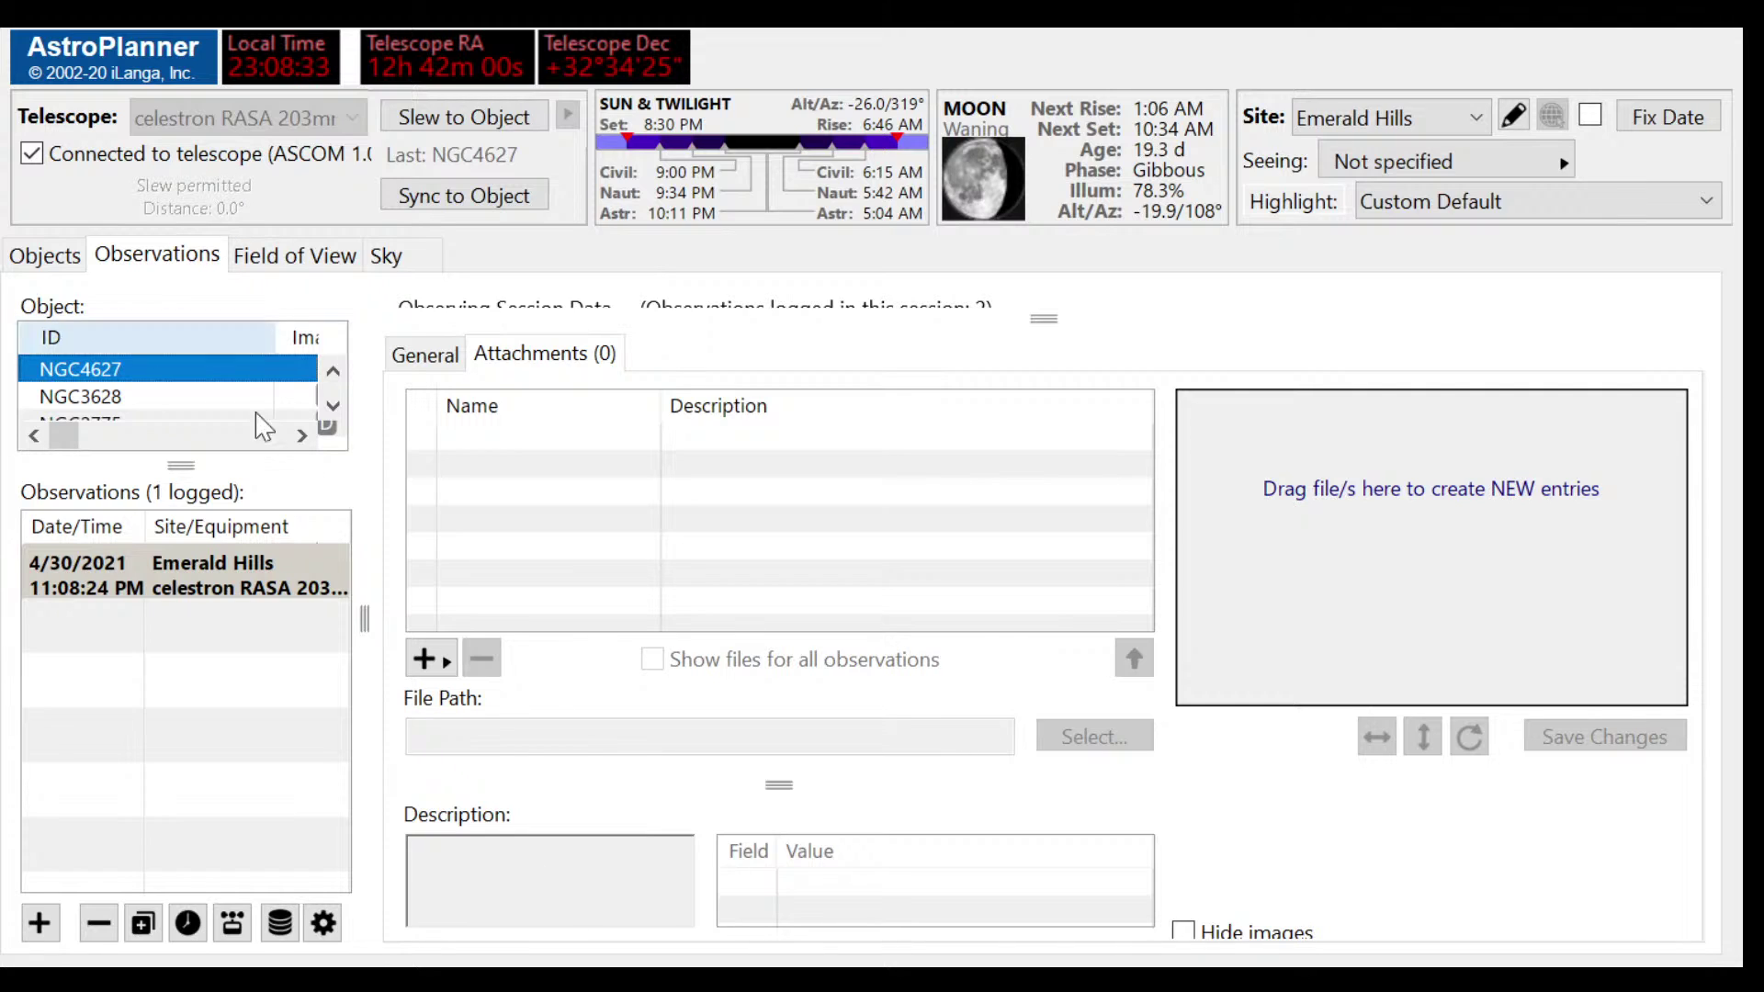
left_click(524, 882)
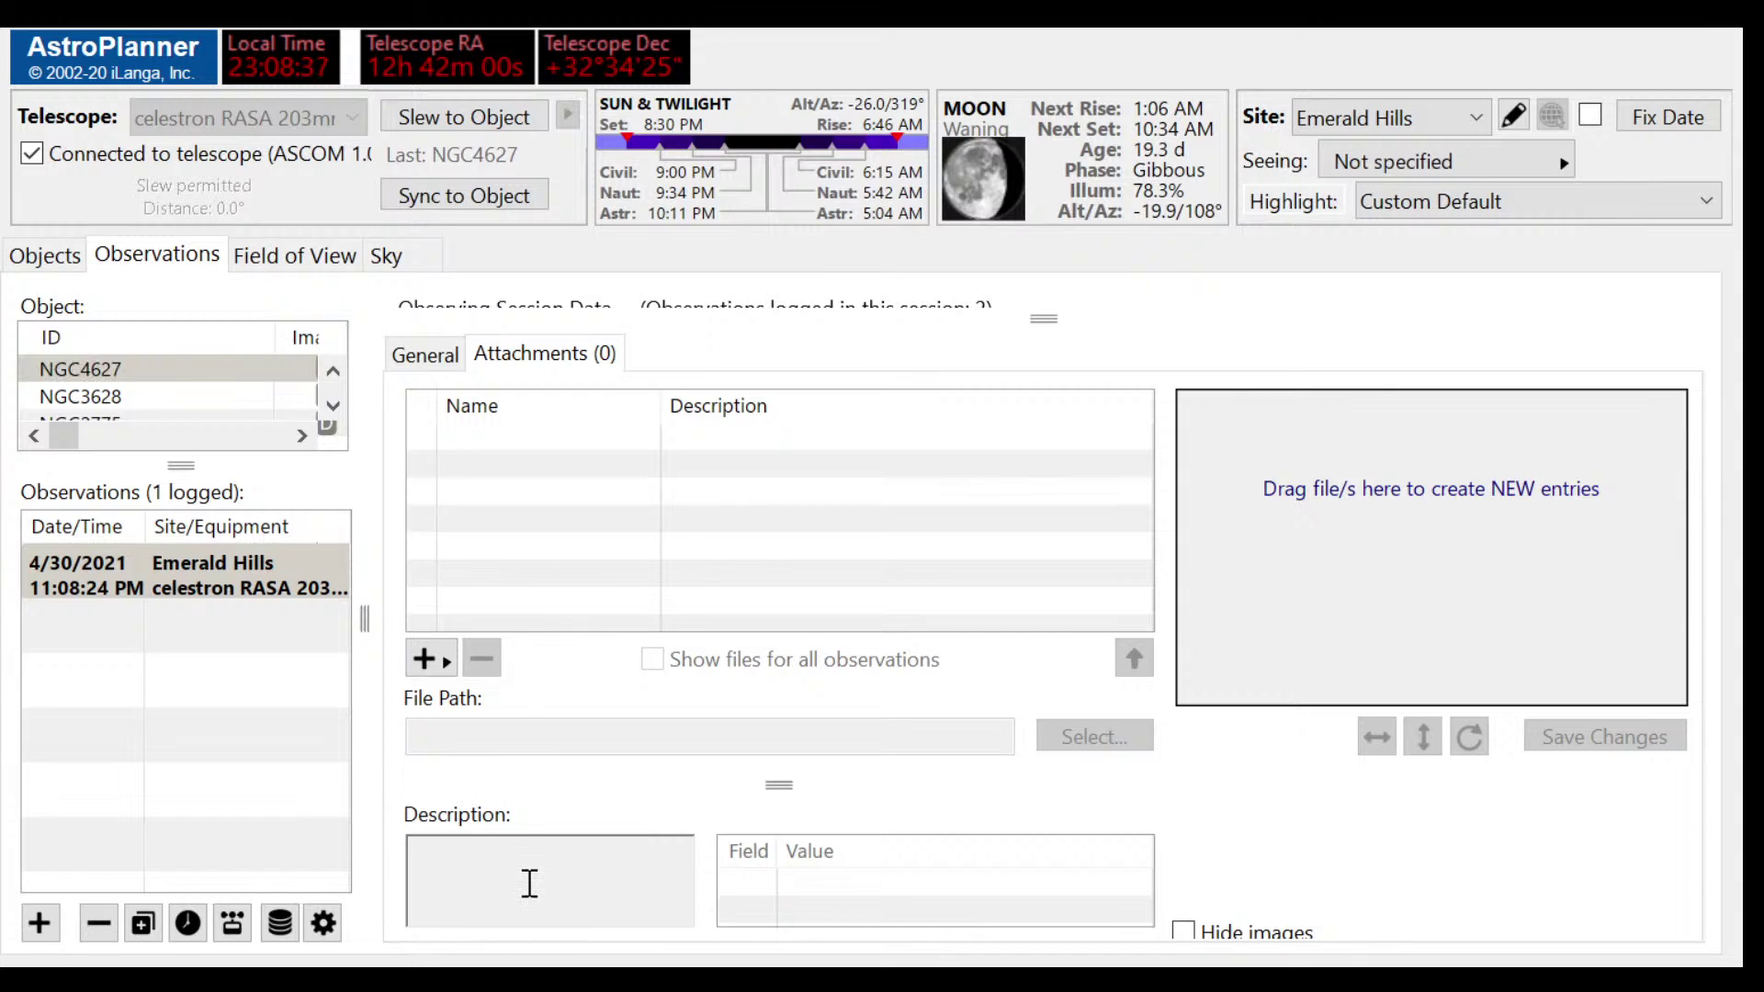
left_click(139, 376)
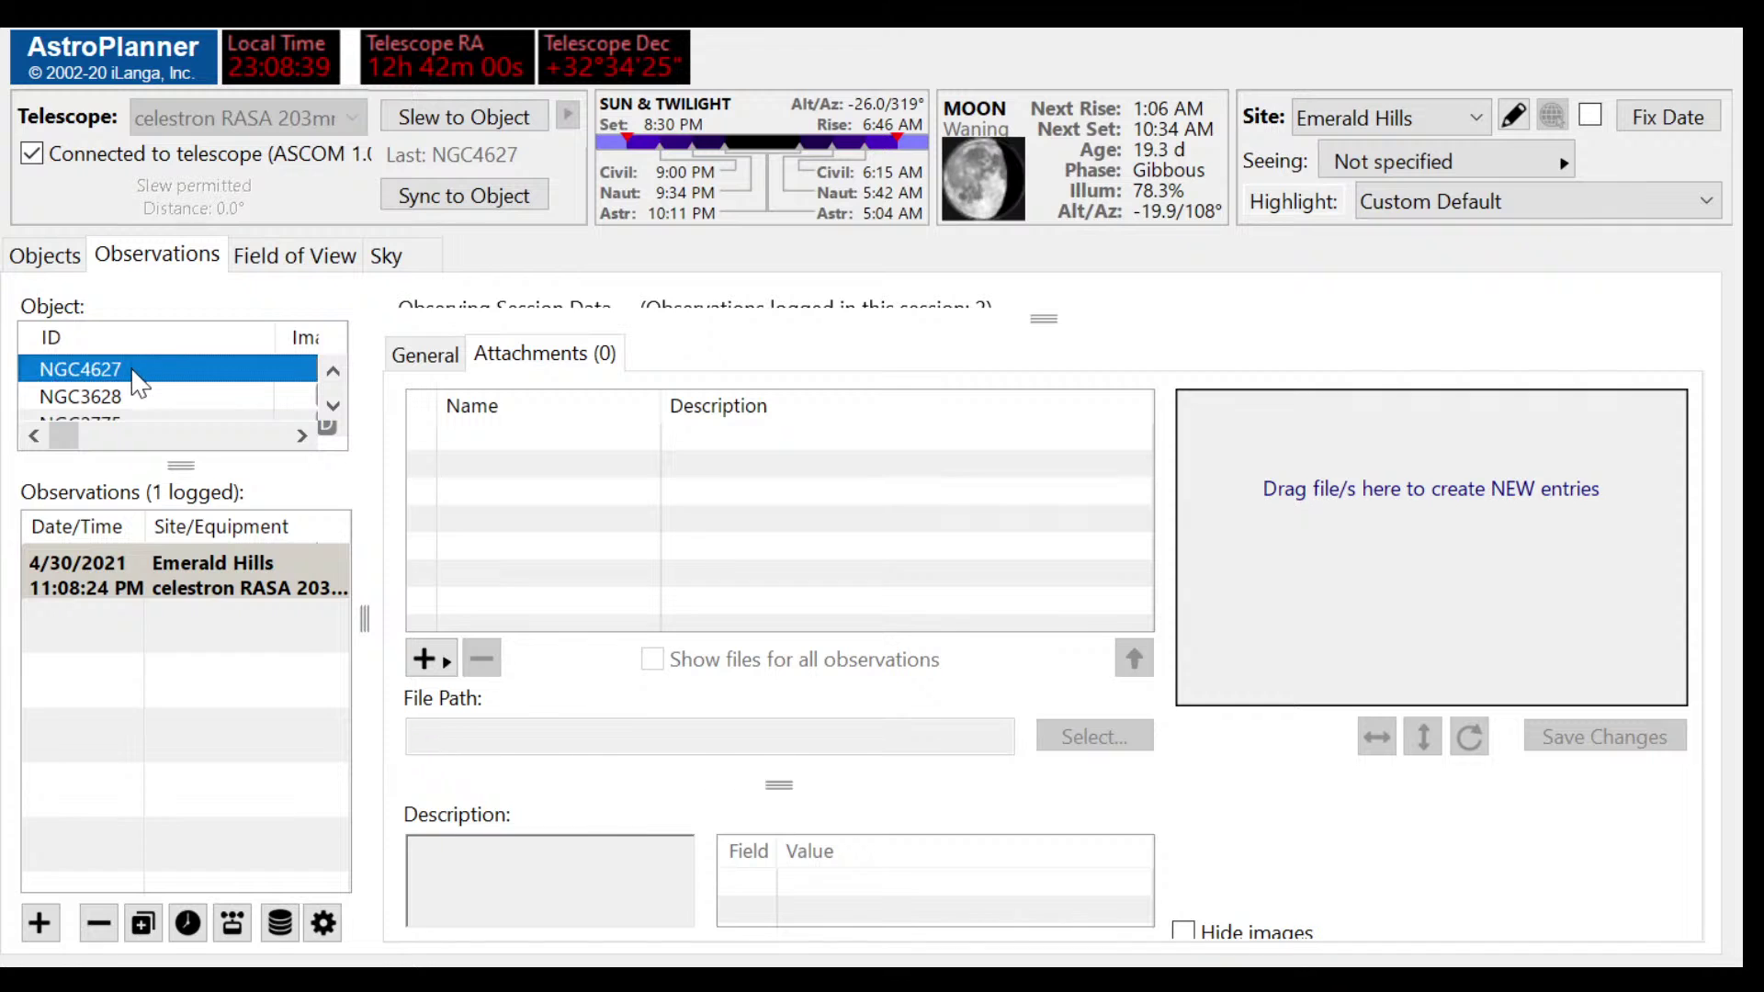
left_click(64, 258)
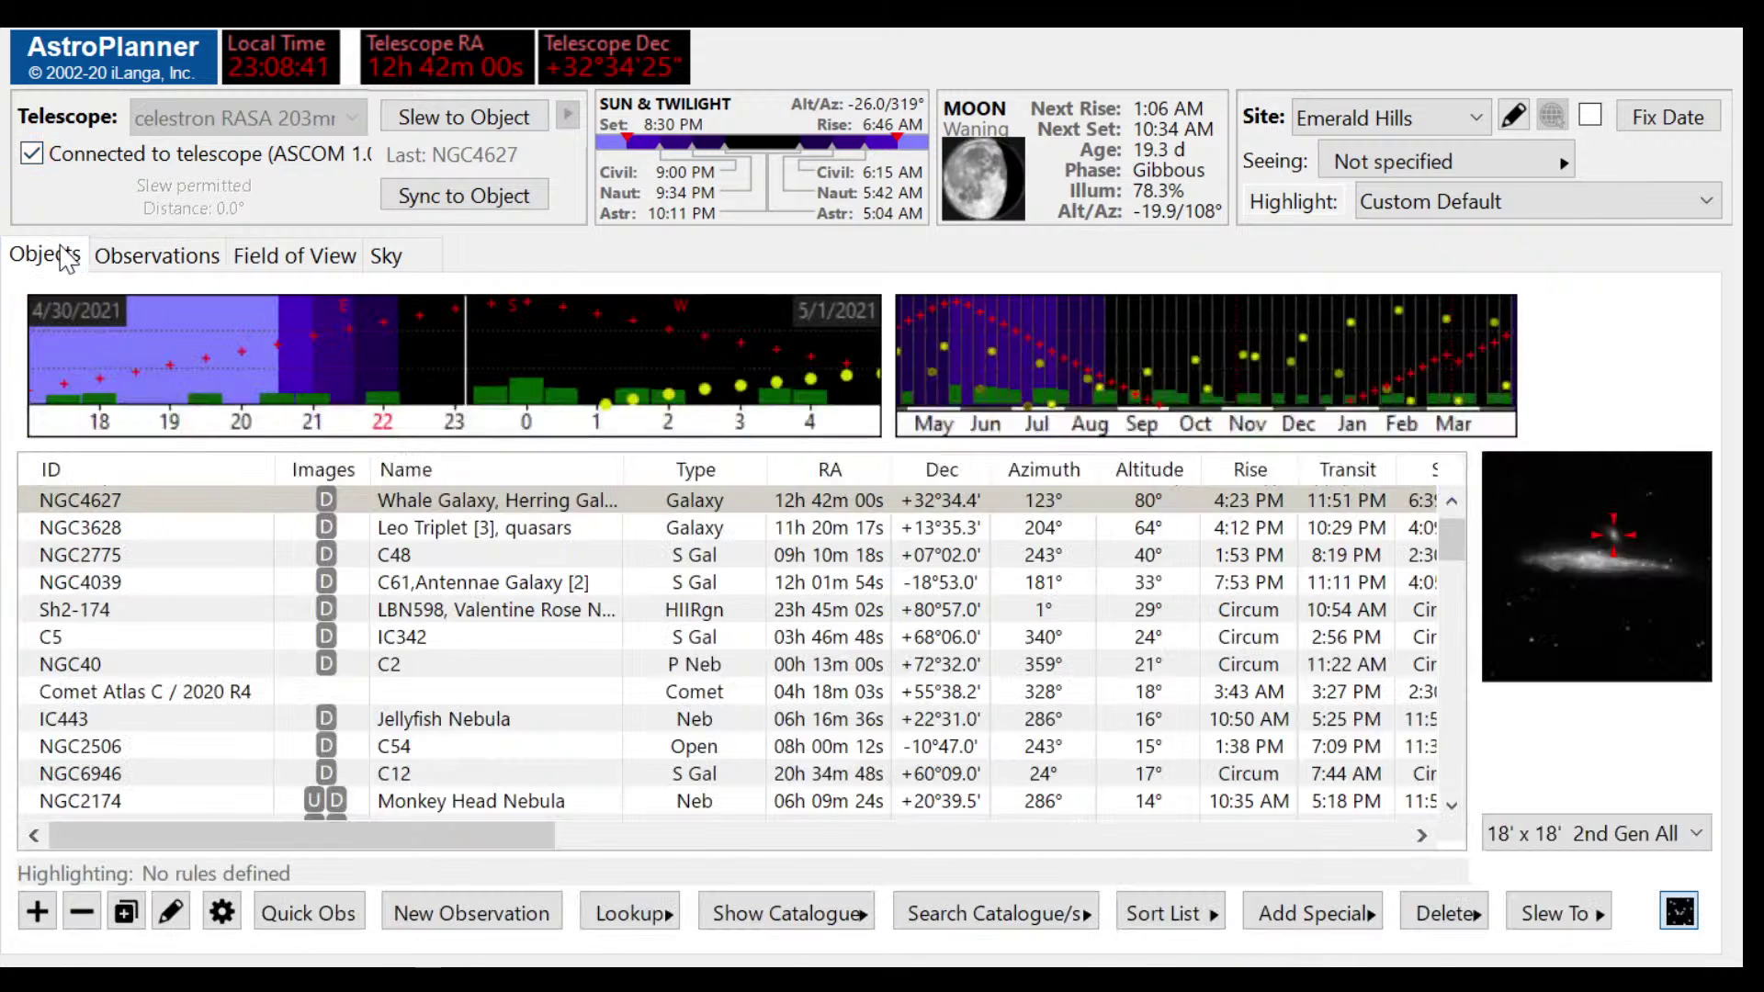
Step: Reopen the observations of NGC4627 and log another new observation for it
left_click(144, 504)
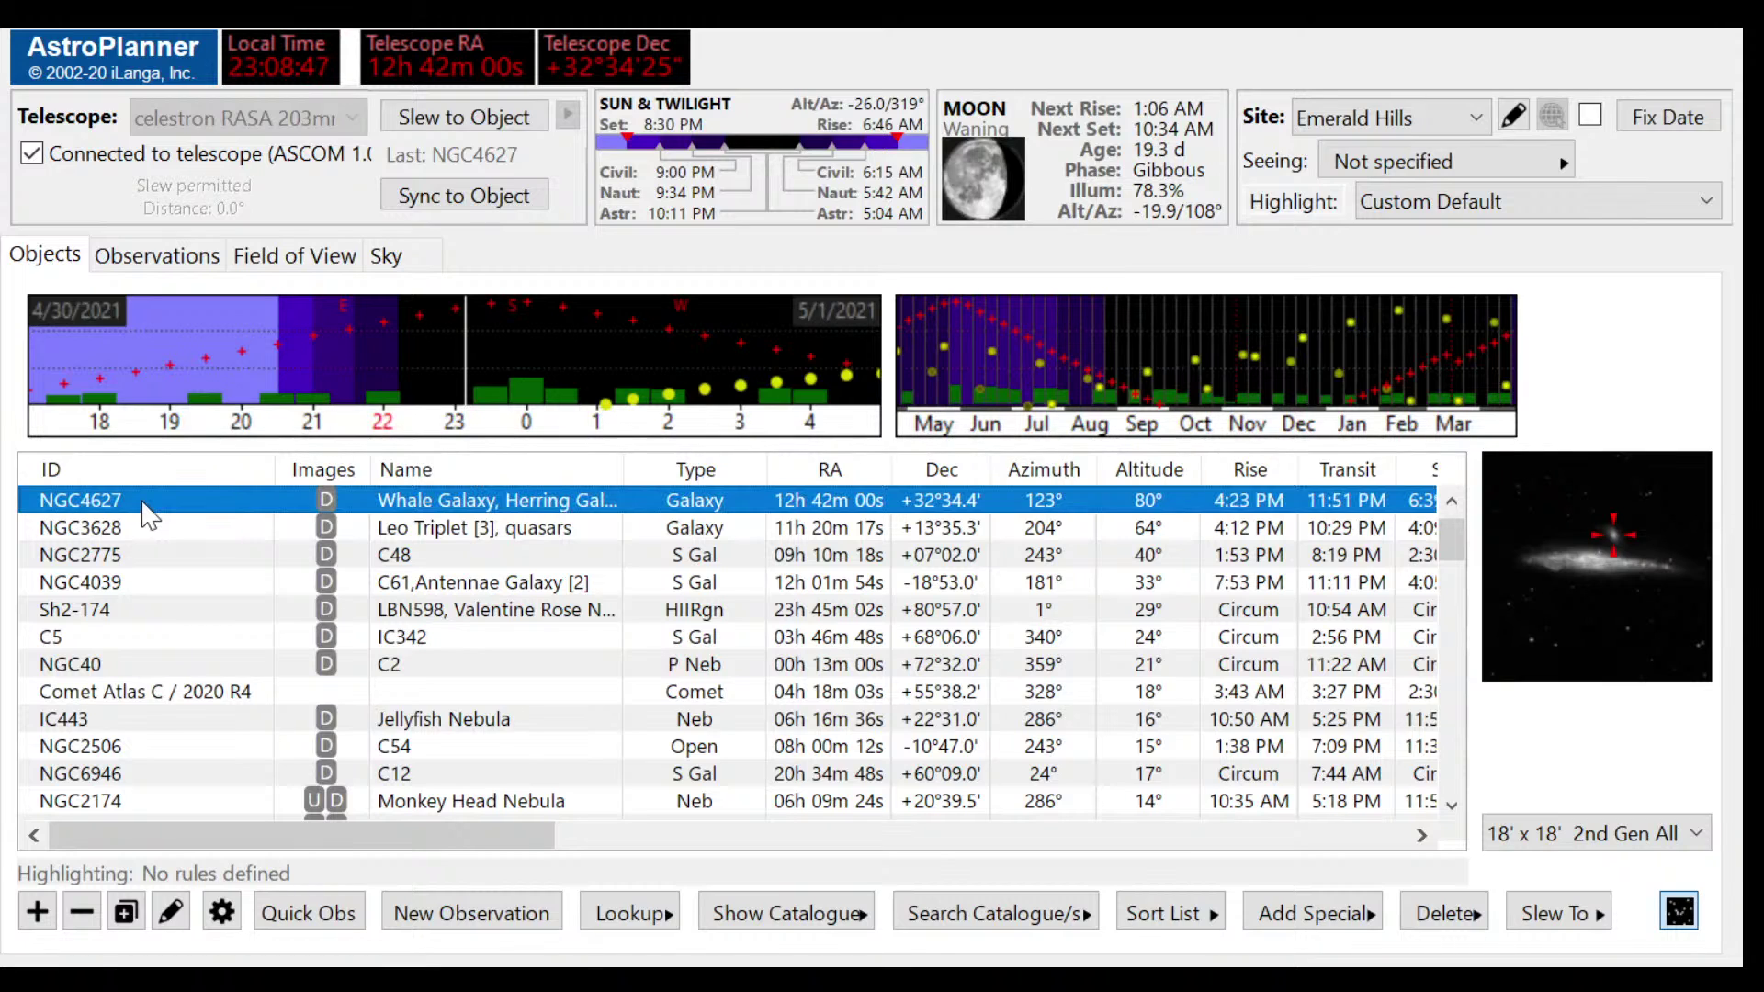
left_click(157, 256)
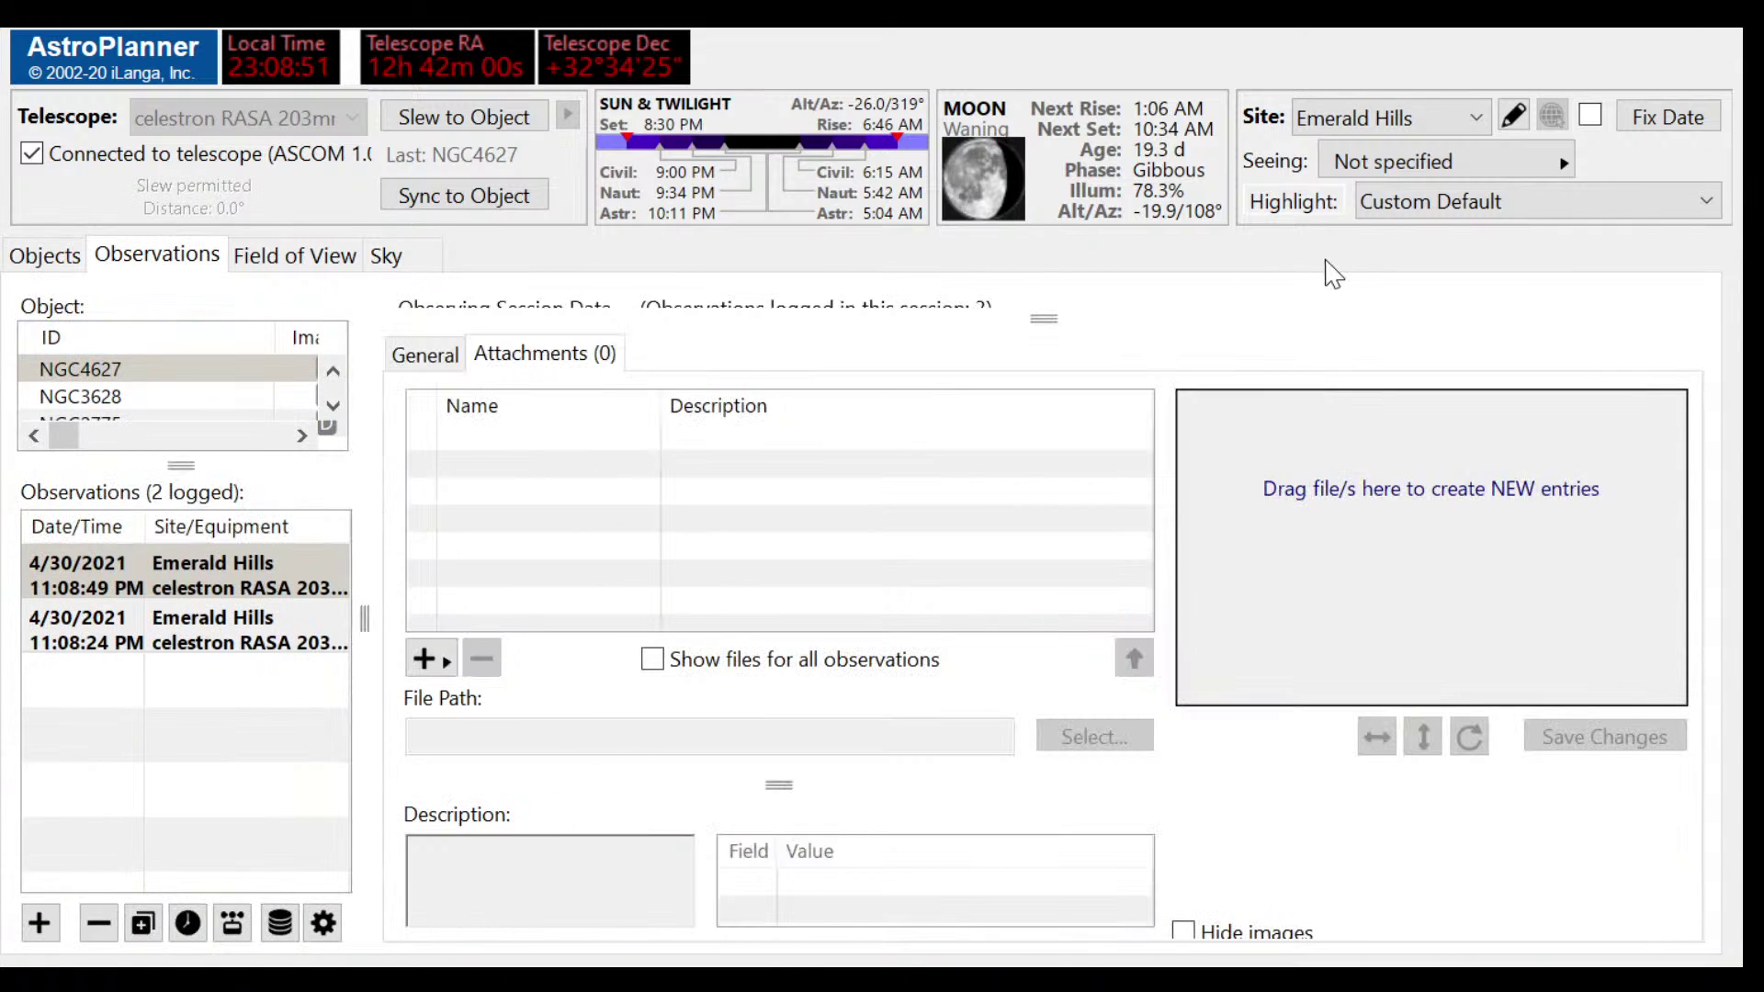
left_click(602, 884)
left_click(210, 381)
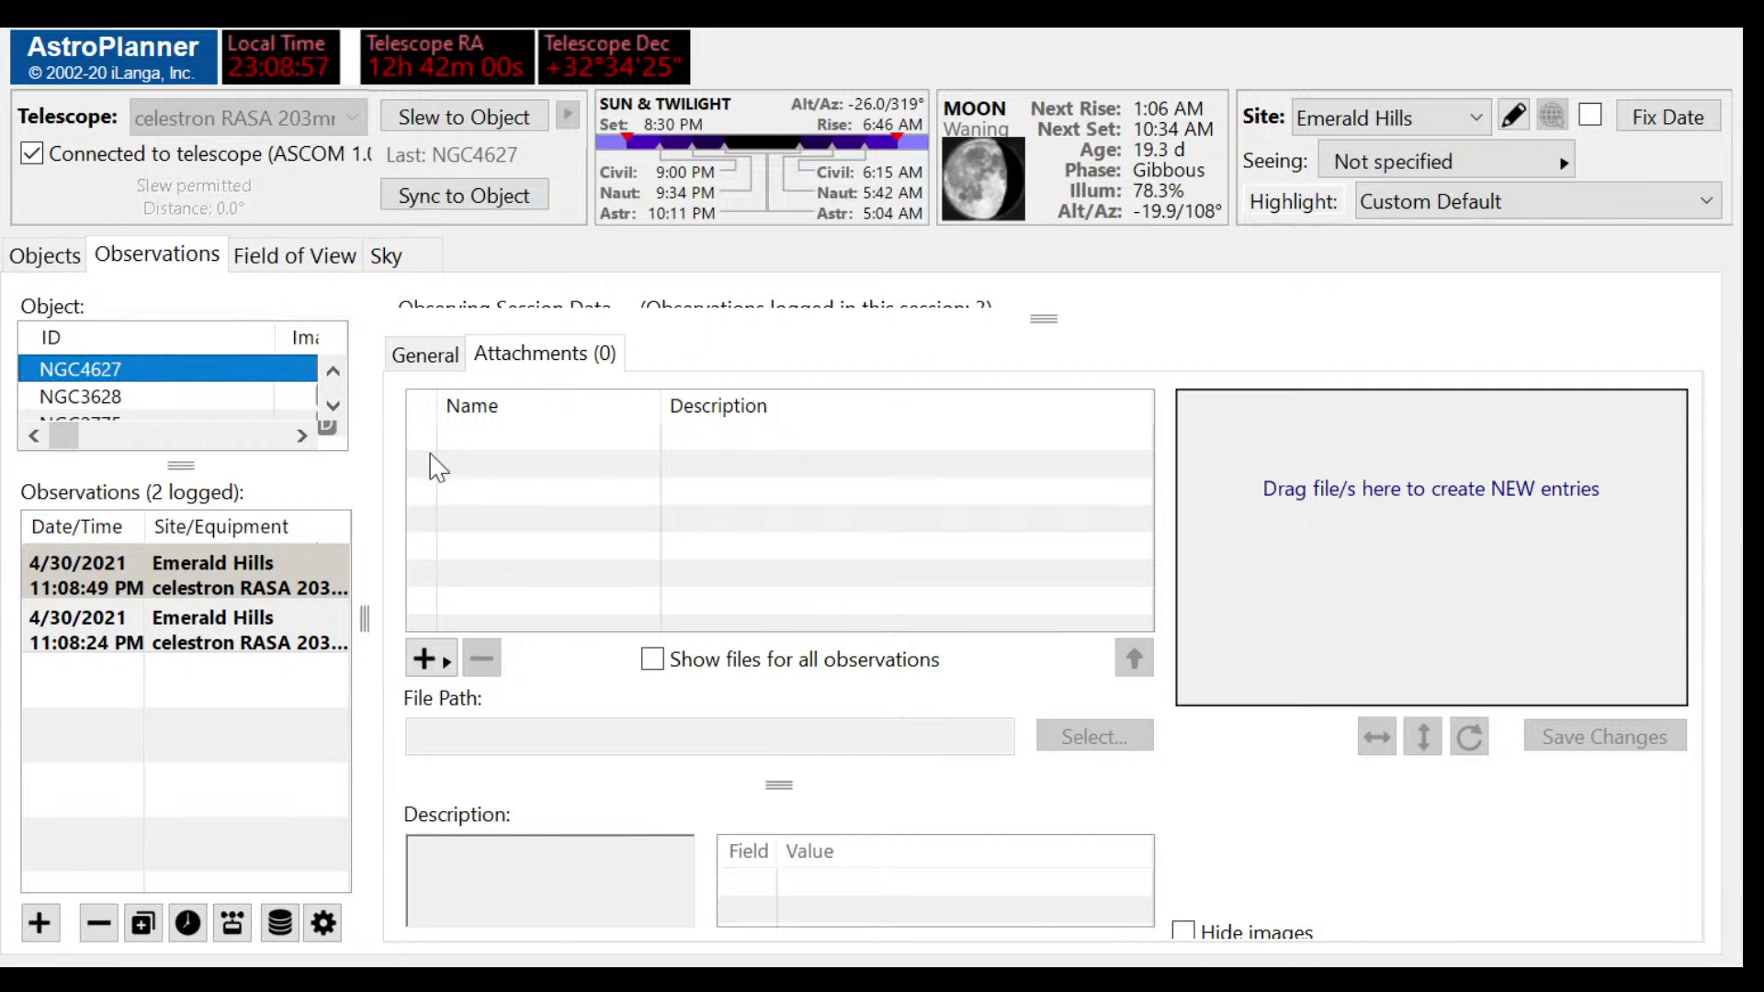
left_click(660, 927)
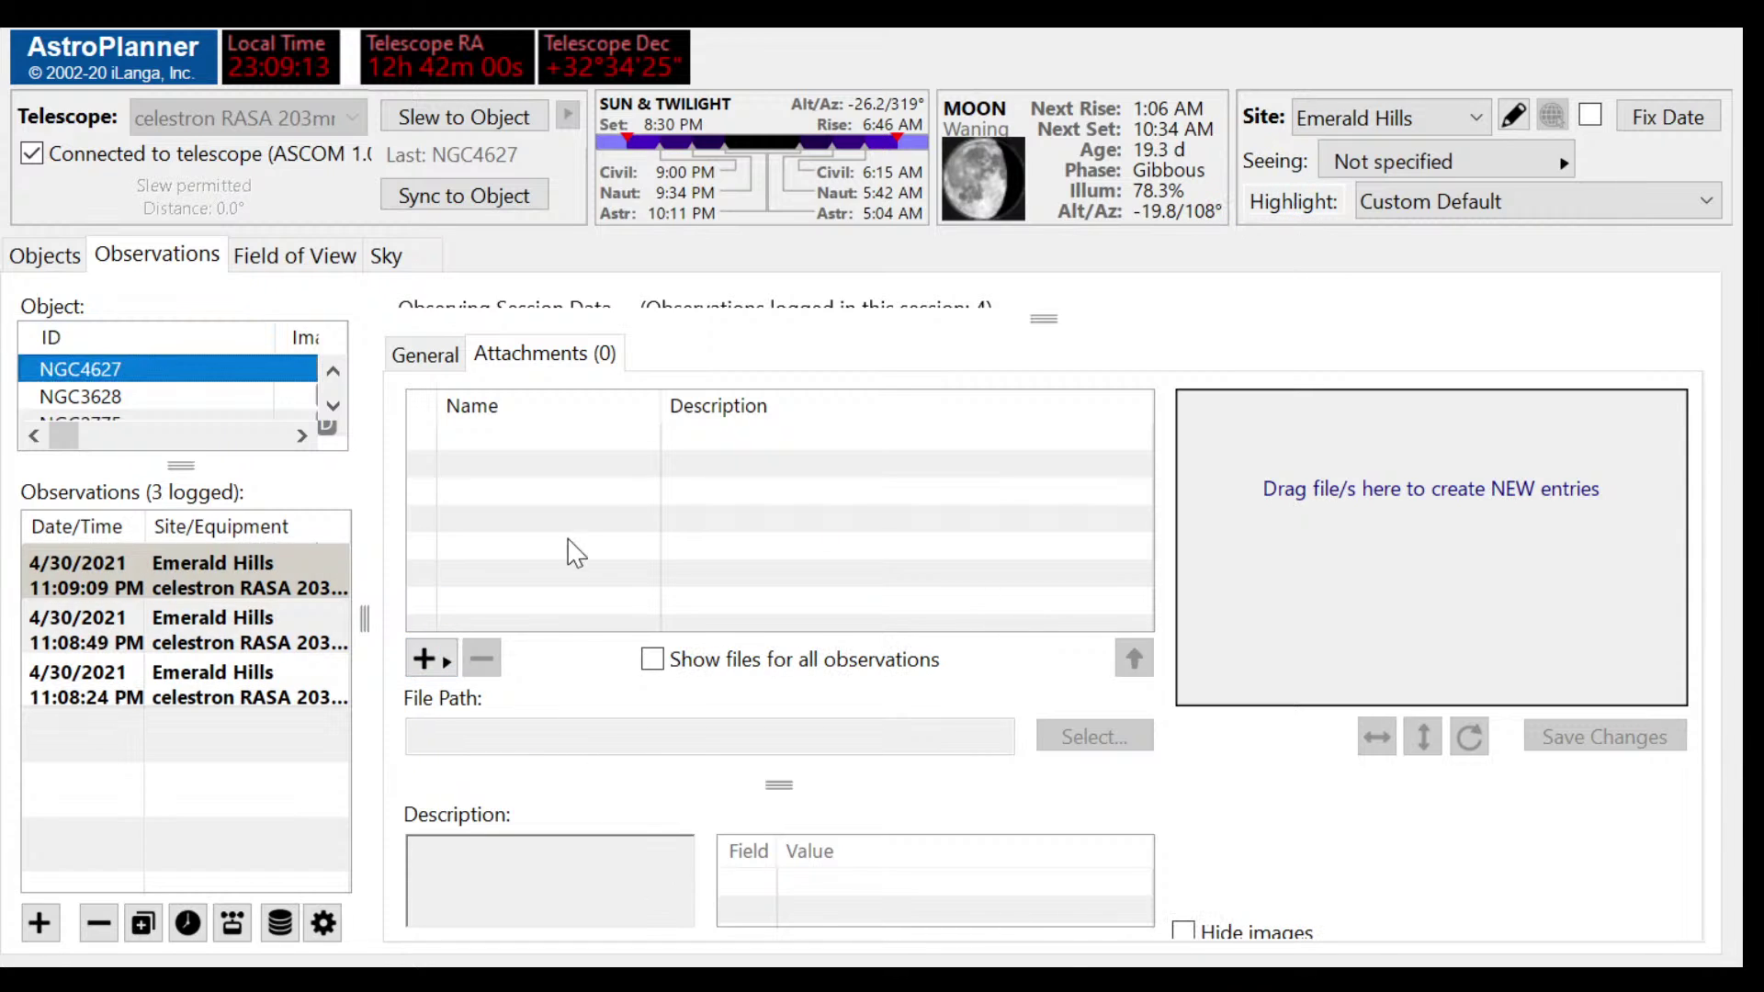
Step: Start the observation notes: "We LOVED this. It honestly did look like a herring -- and a whale - but the hocky stick is a stretch. We could see the"
left_click(420, 368)
left_click(590, 800)
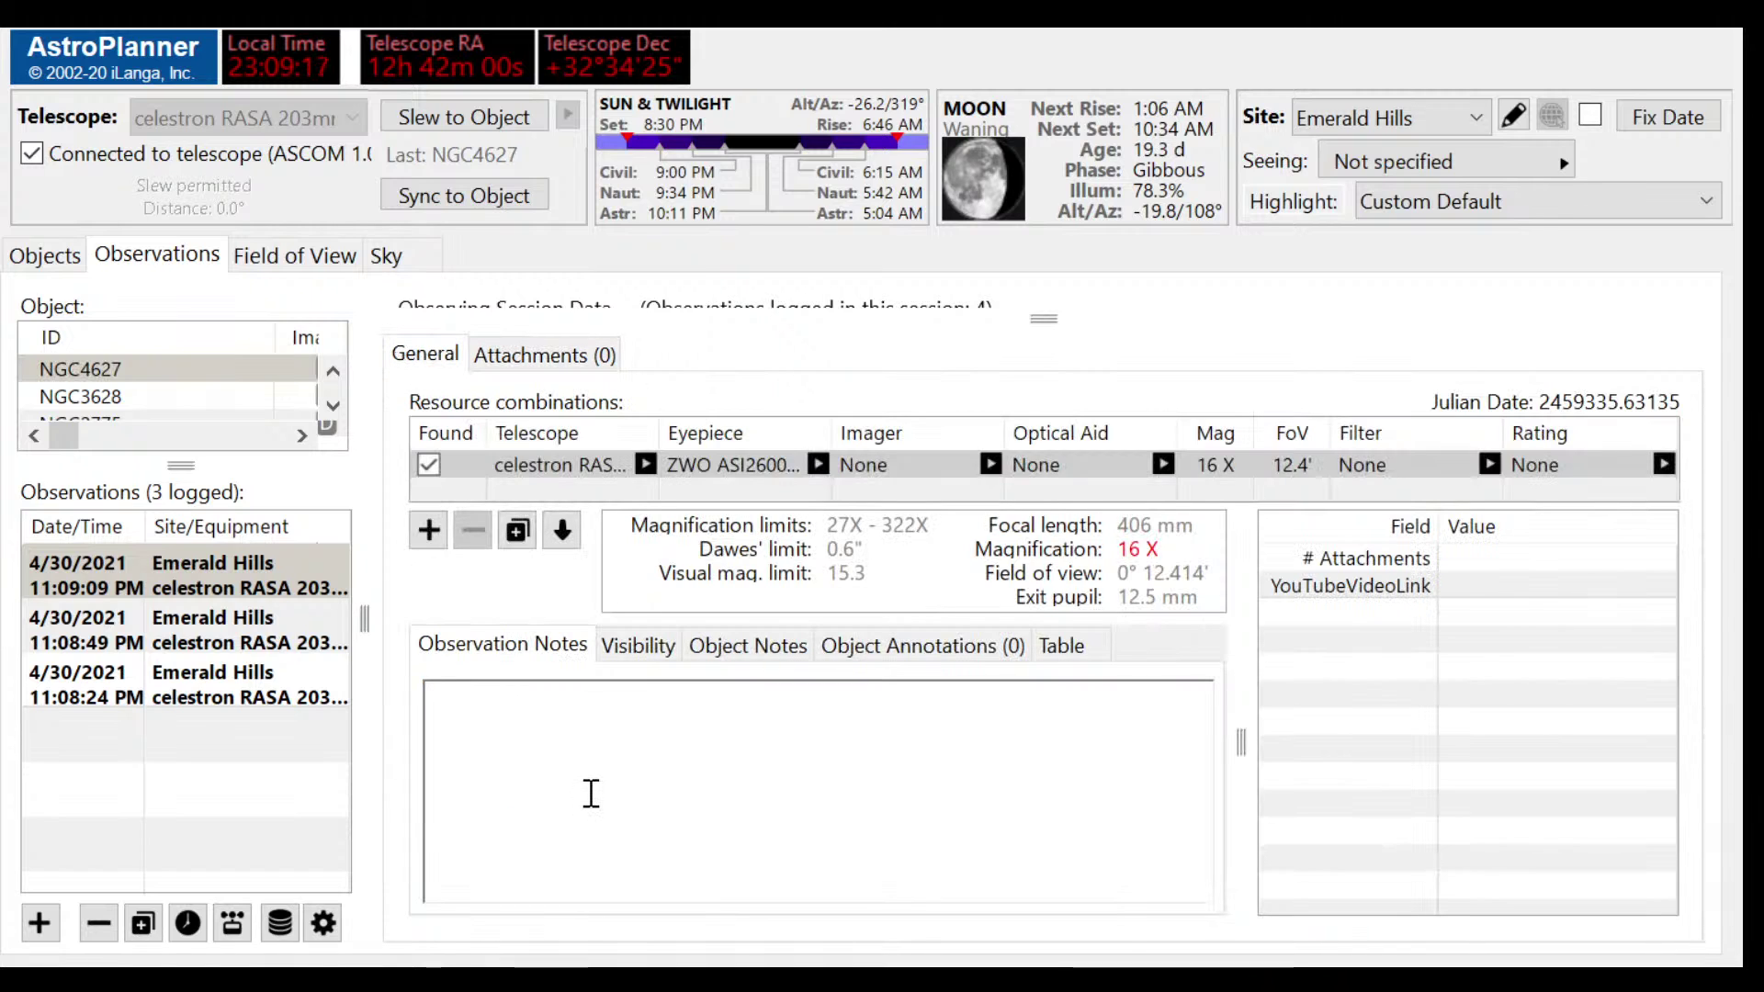
type("We LOVED ")
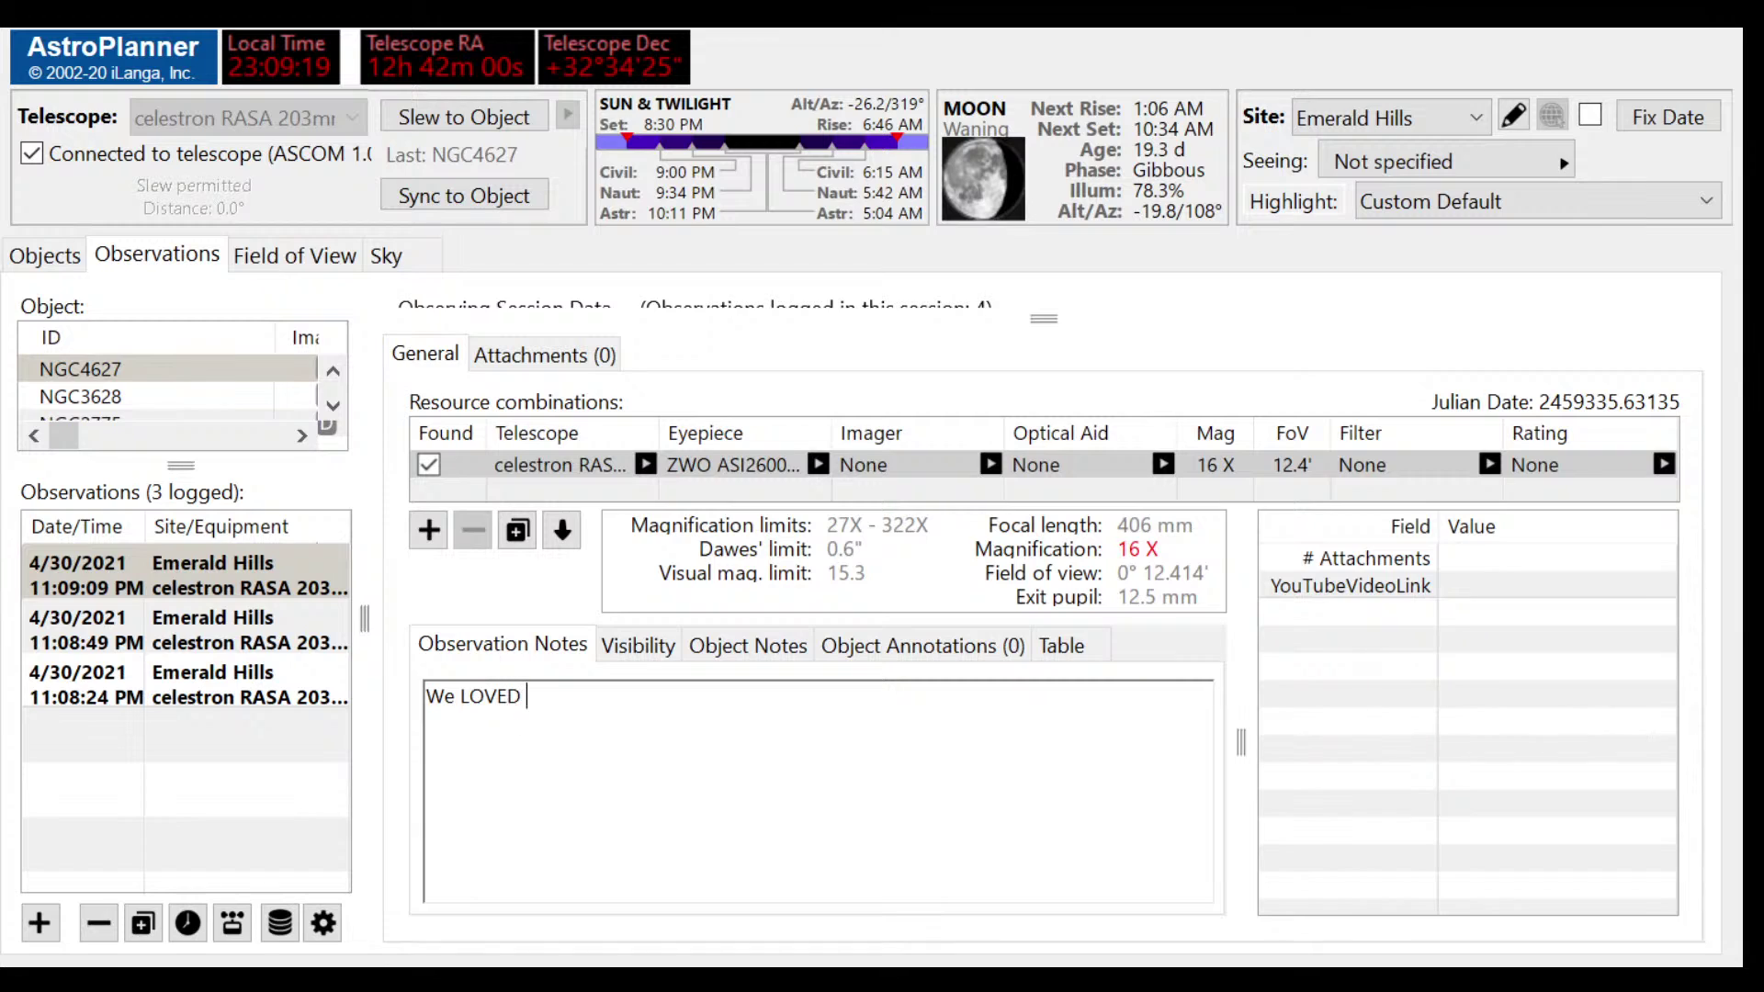
type("this. It honestly ")
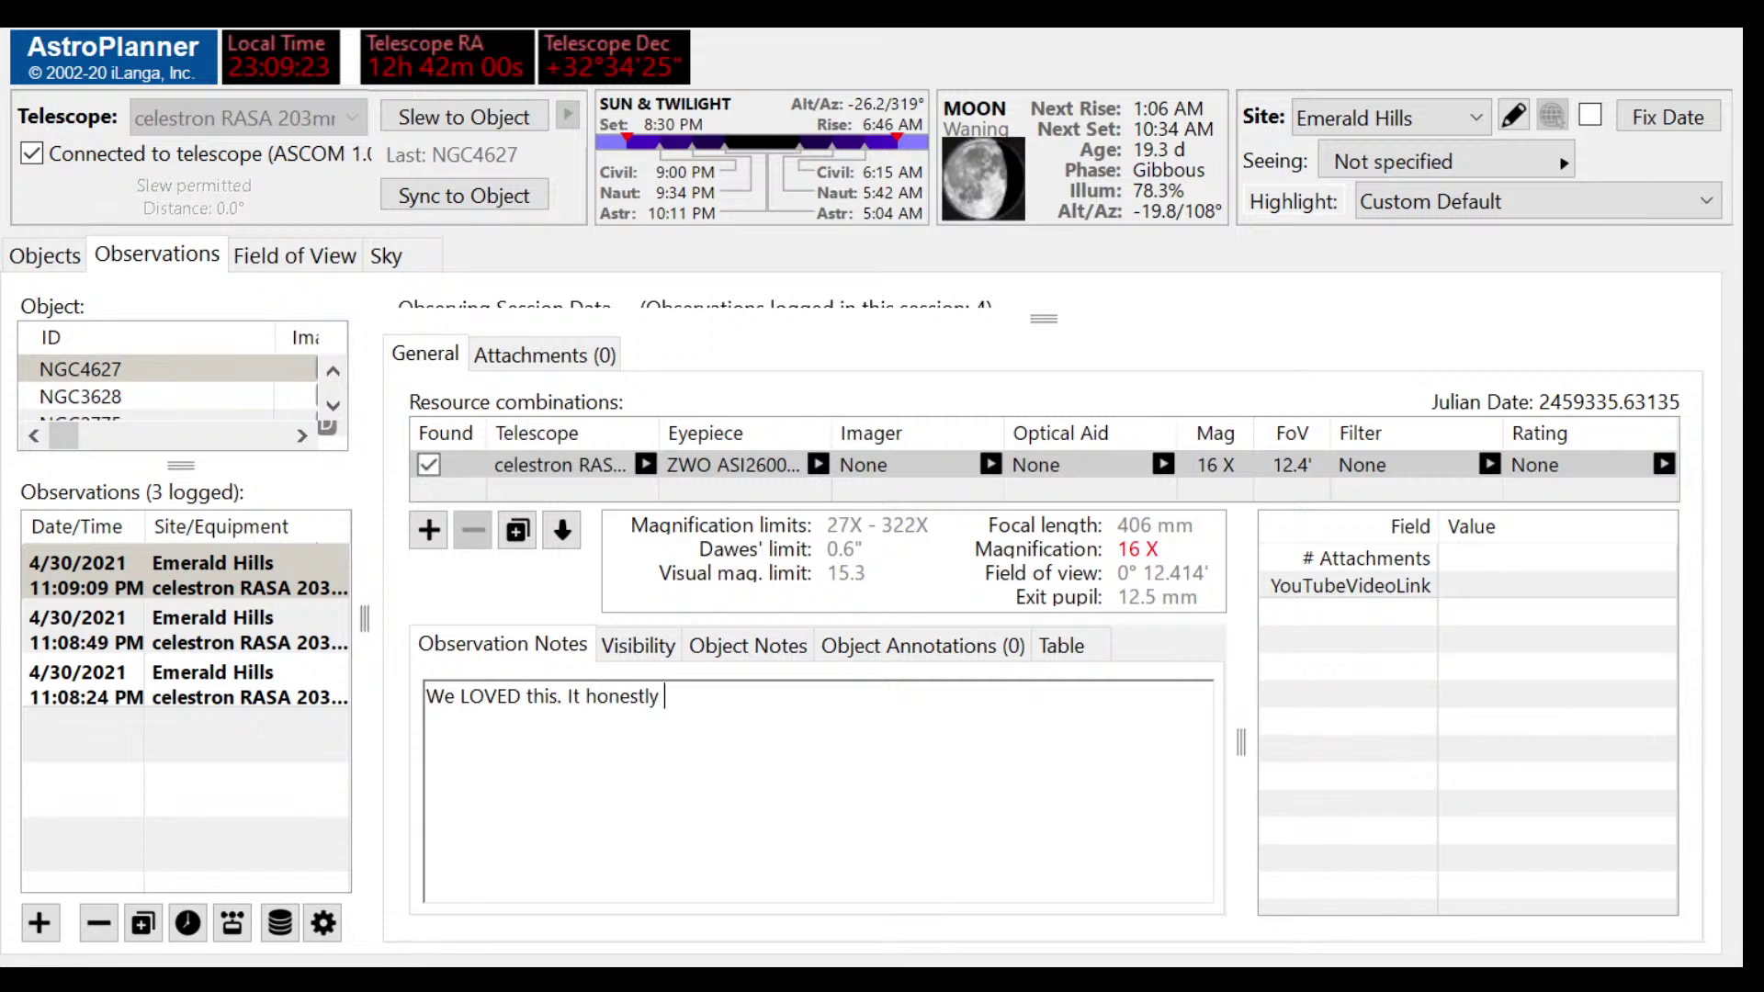
type("did look like a herring")
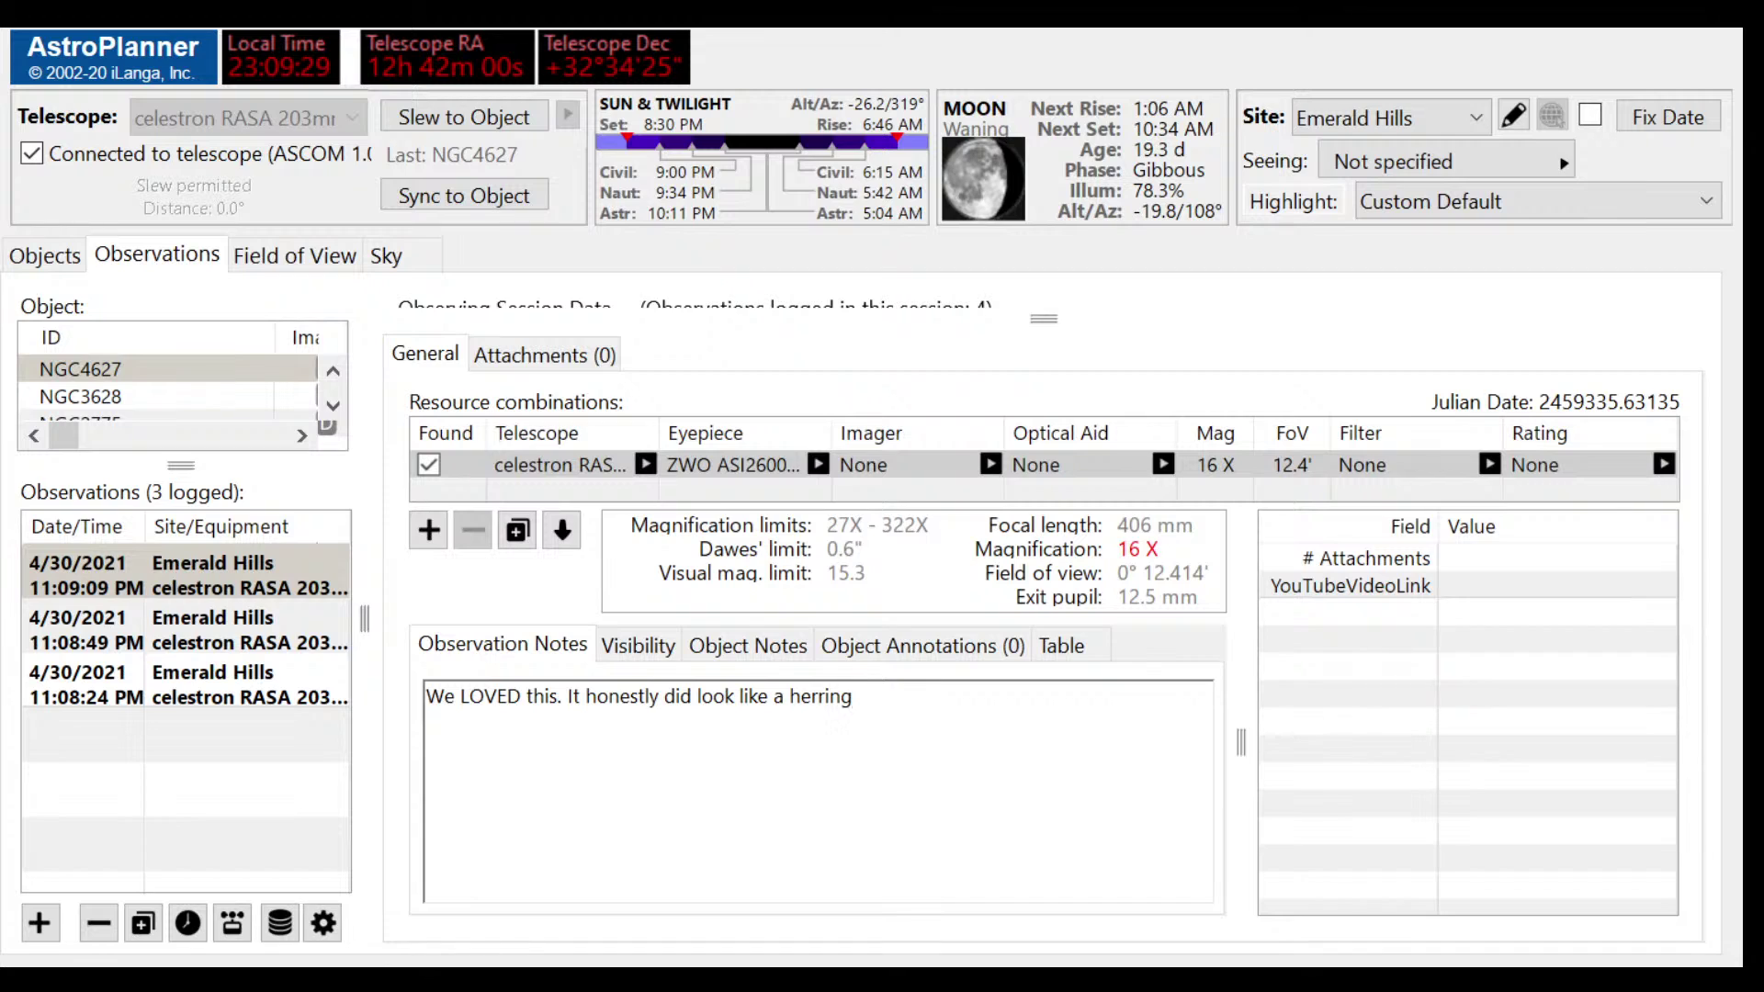
type(" -- and a whale - but the hock")
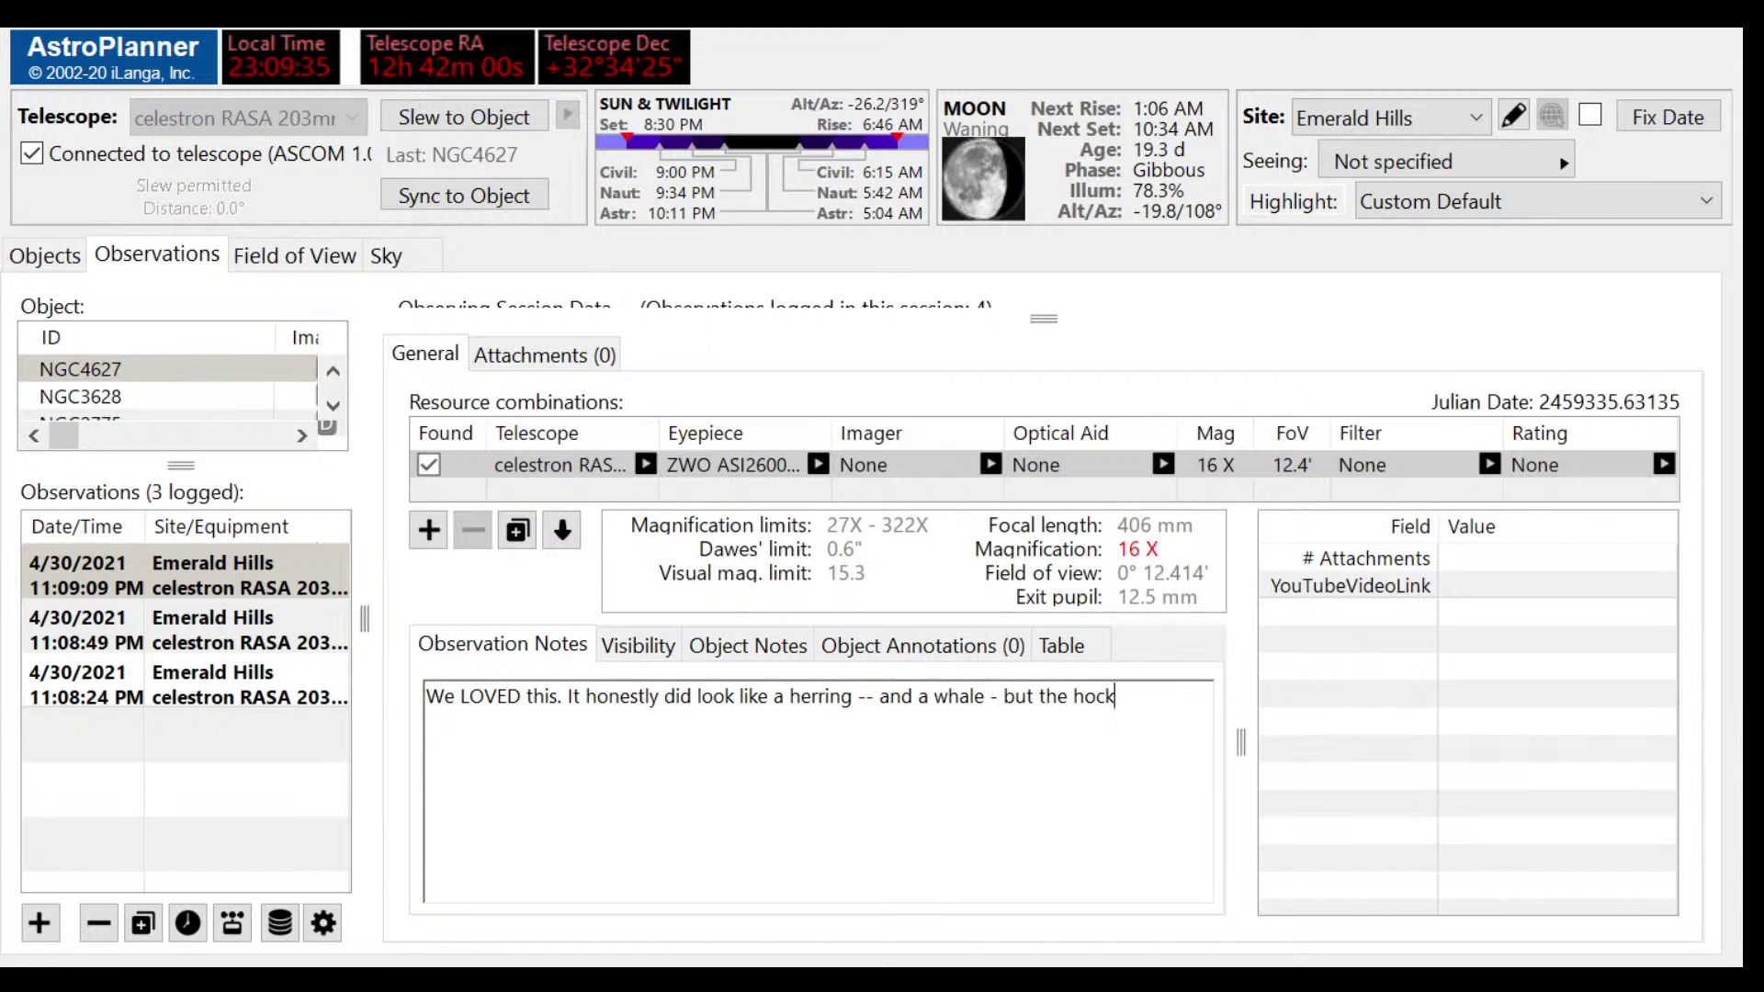
type("y stick is a stretch. We could see the ")
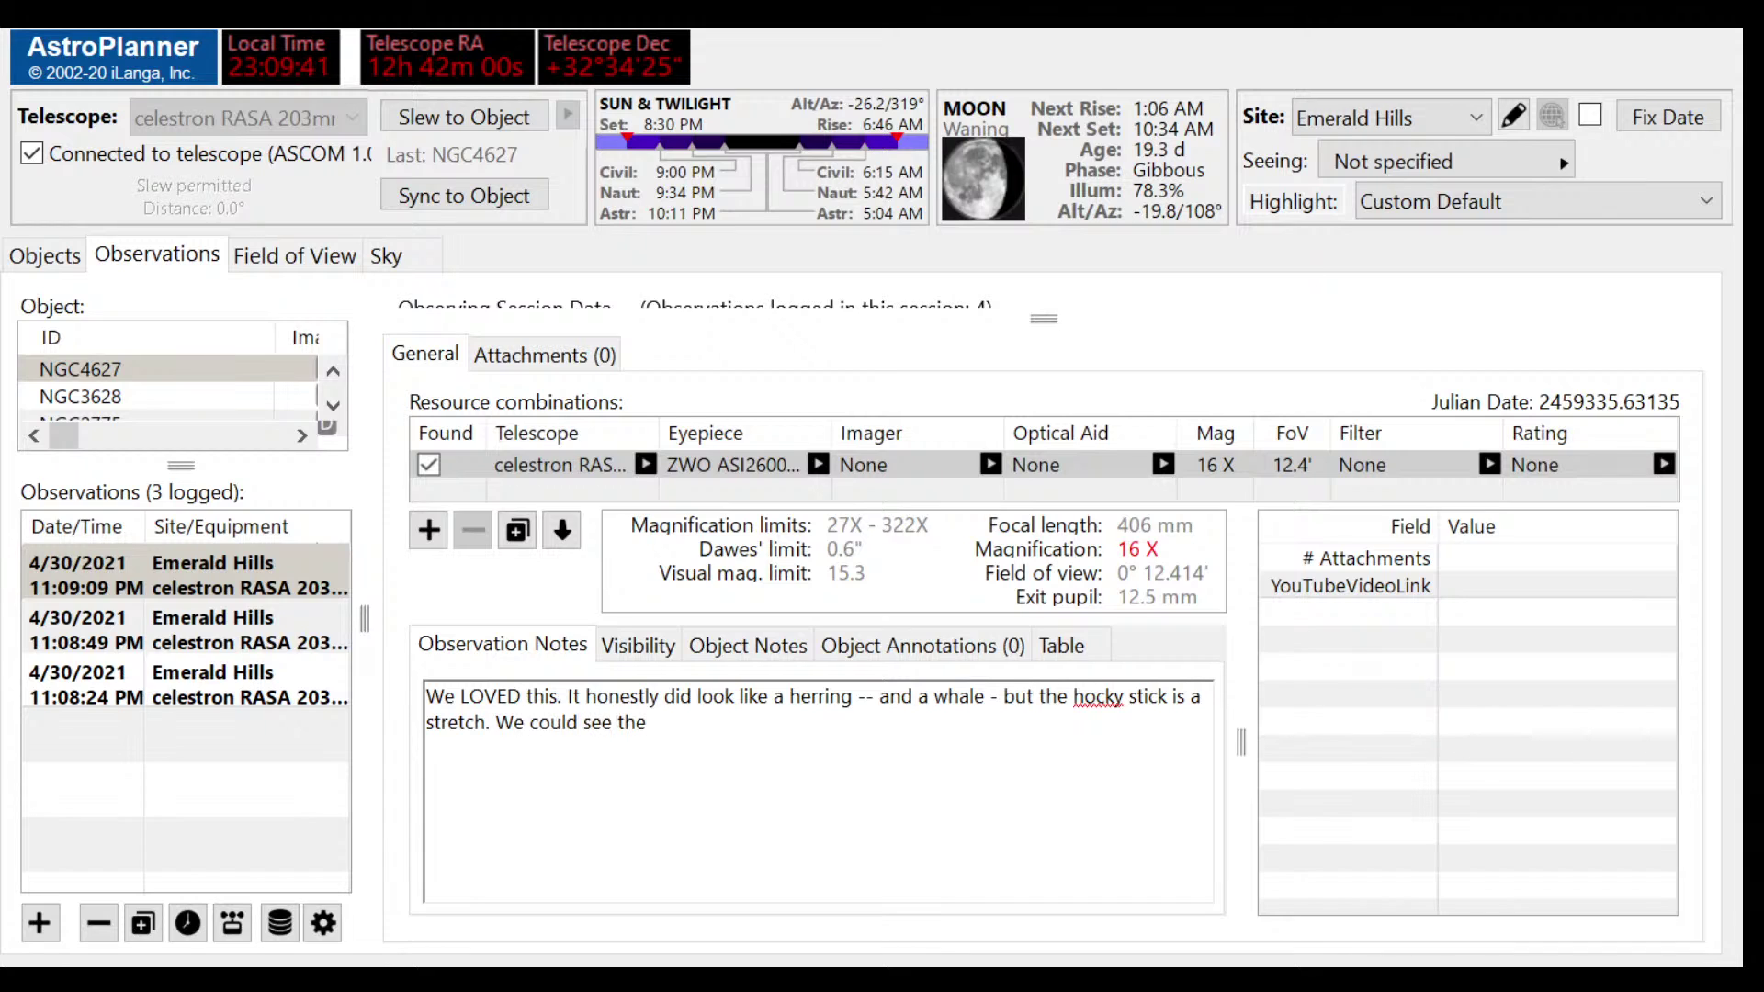
Step: Continue the notes with "dust lanes, the star forming regions, and the mottling effect." and a new line "and the companion galaxy"
type("dust lanes, the star ")
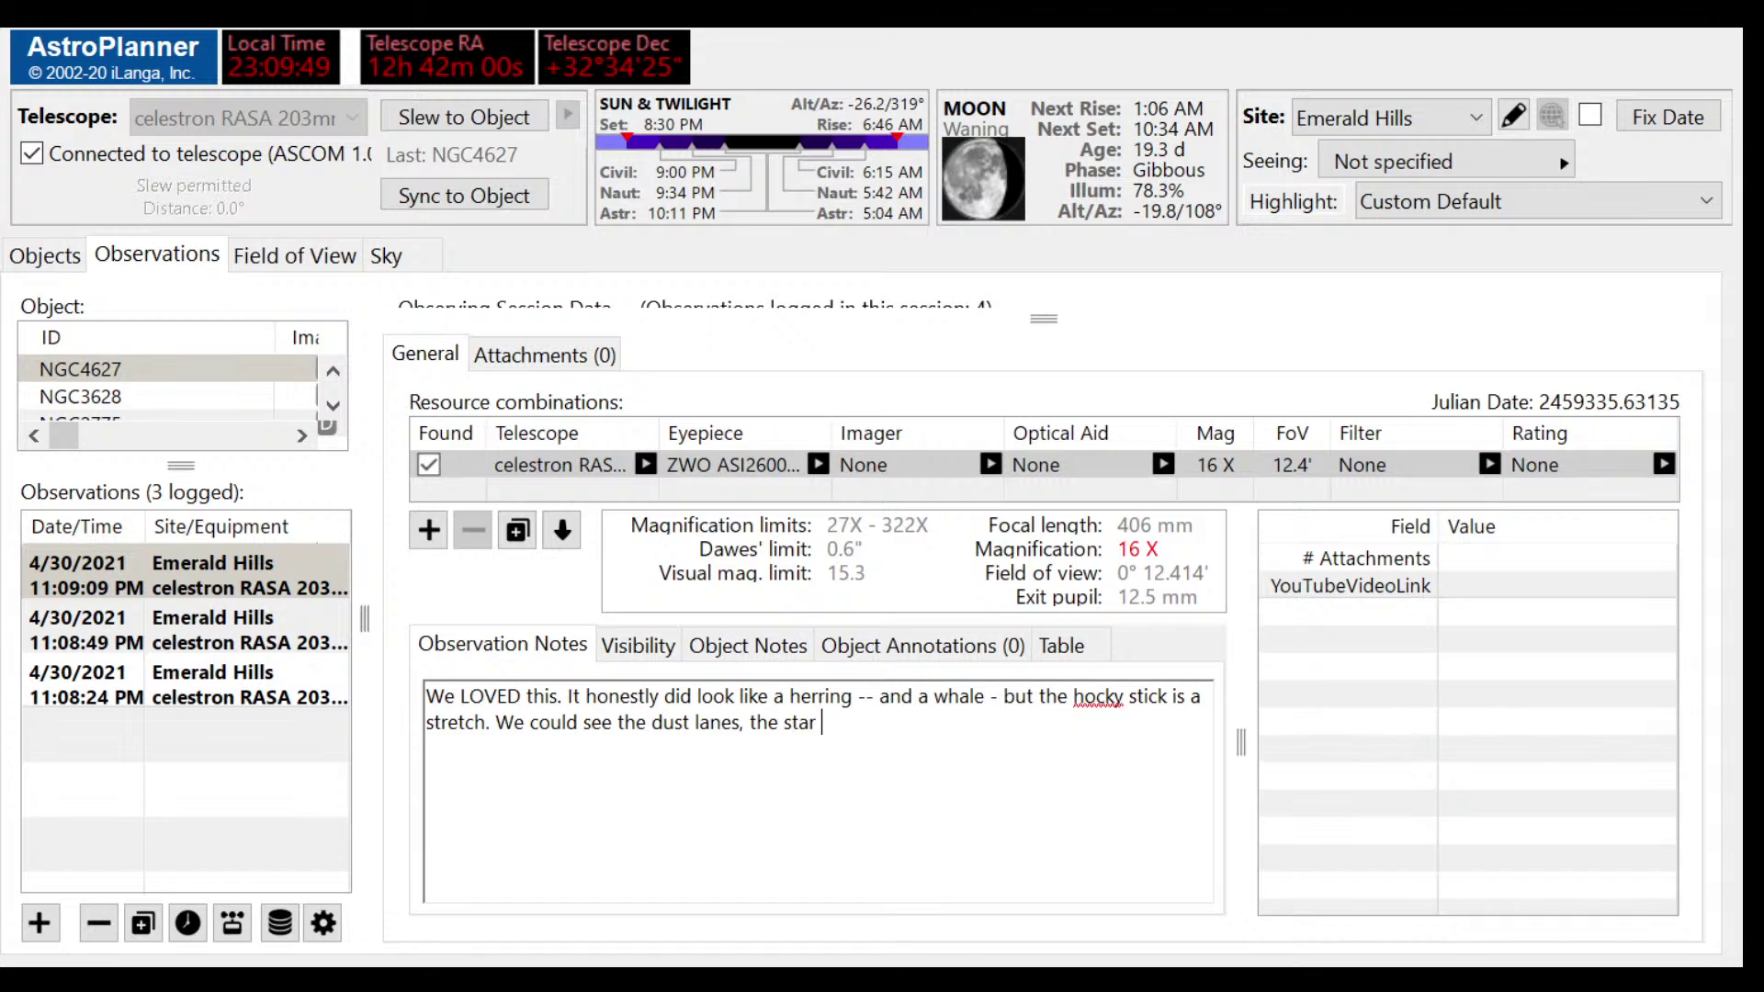
type("forming regions")
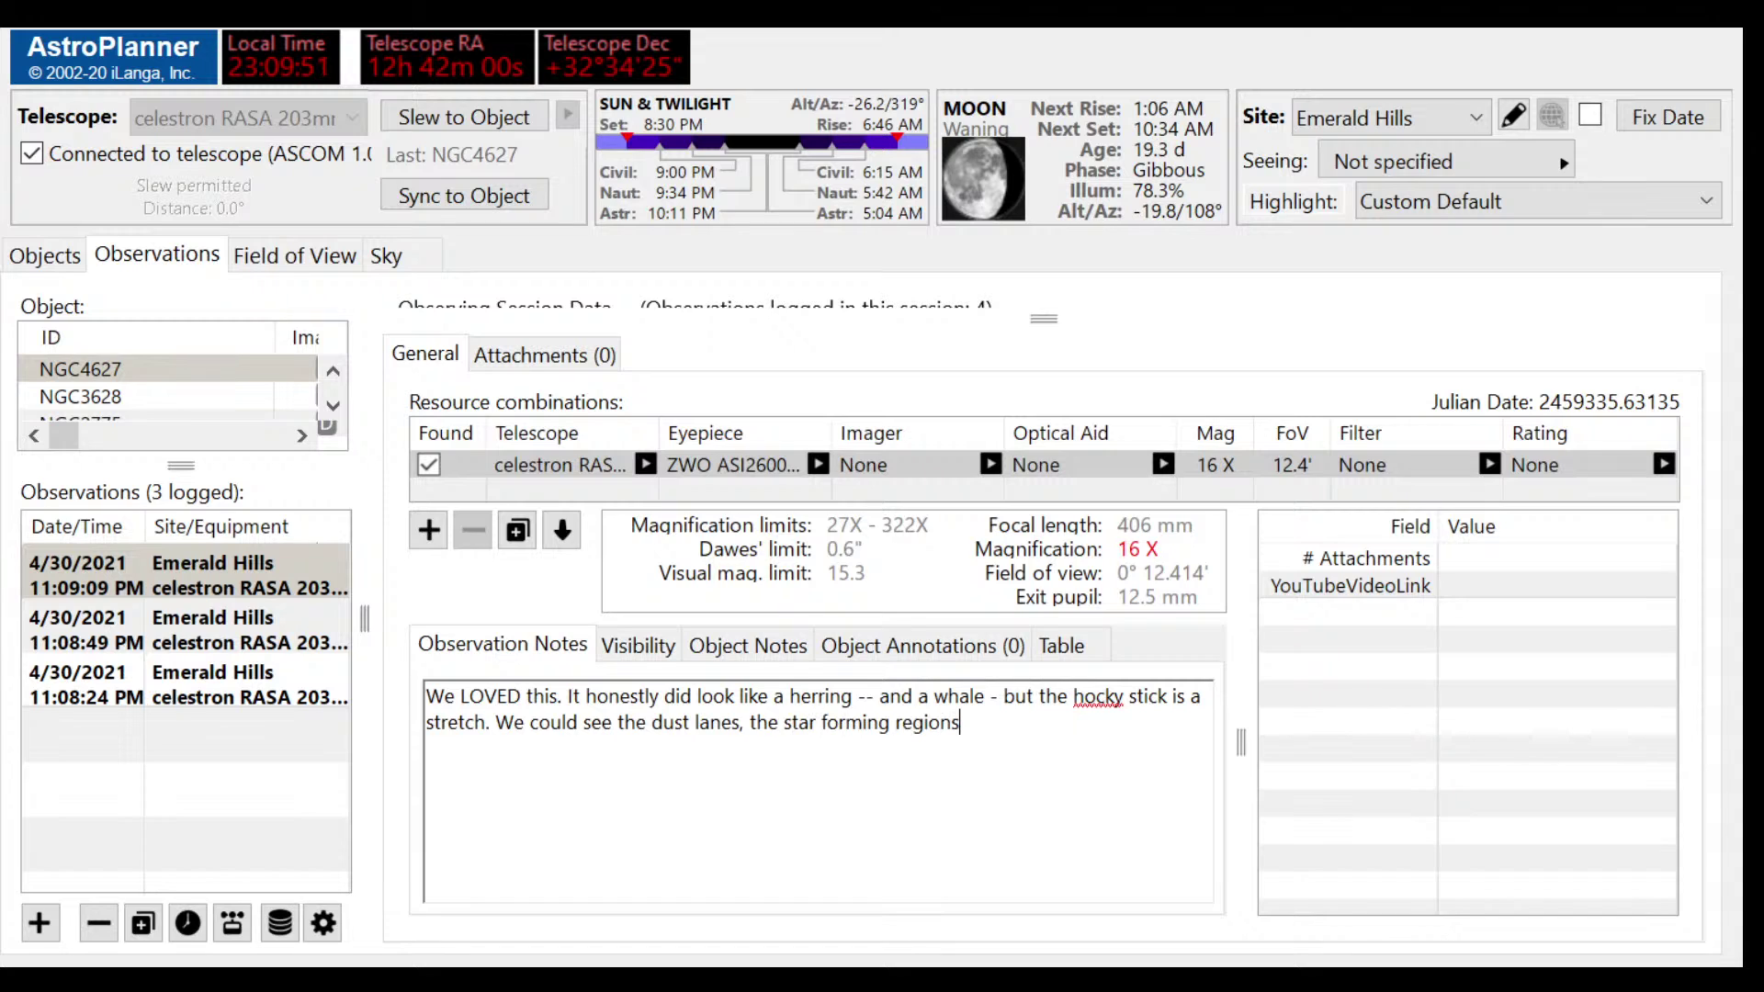
type(", and the mottling effect")
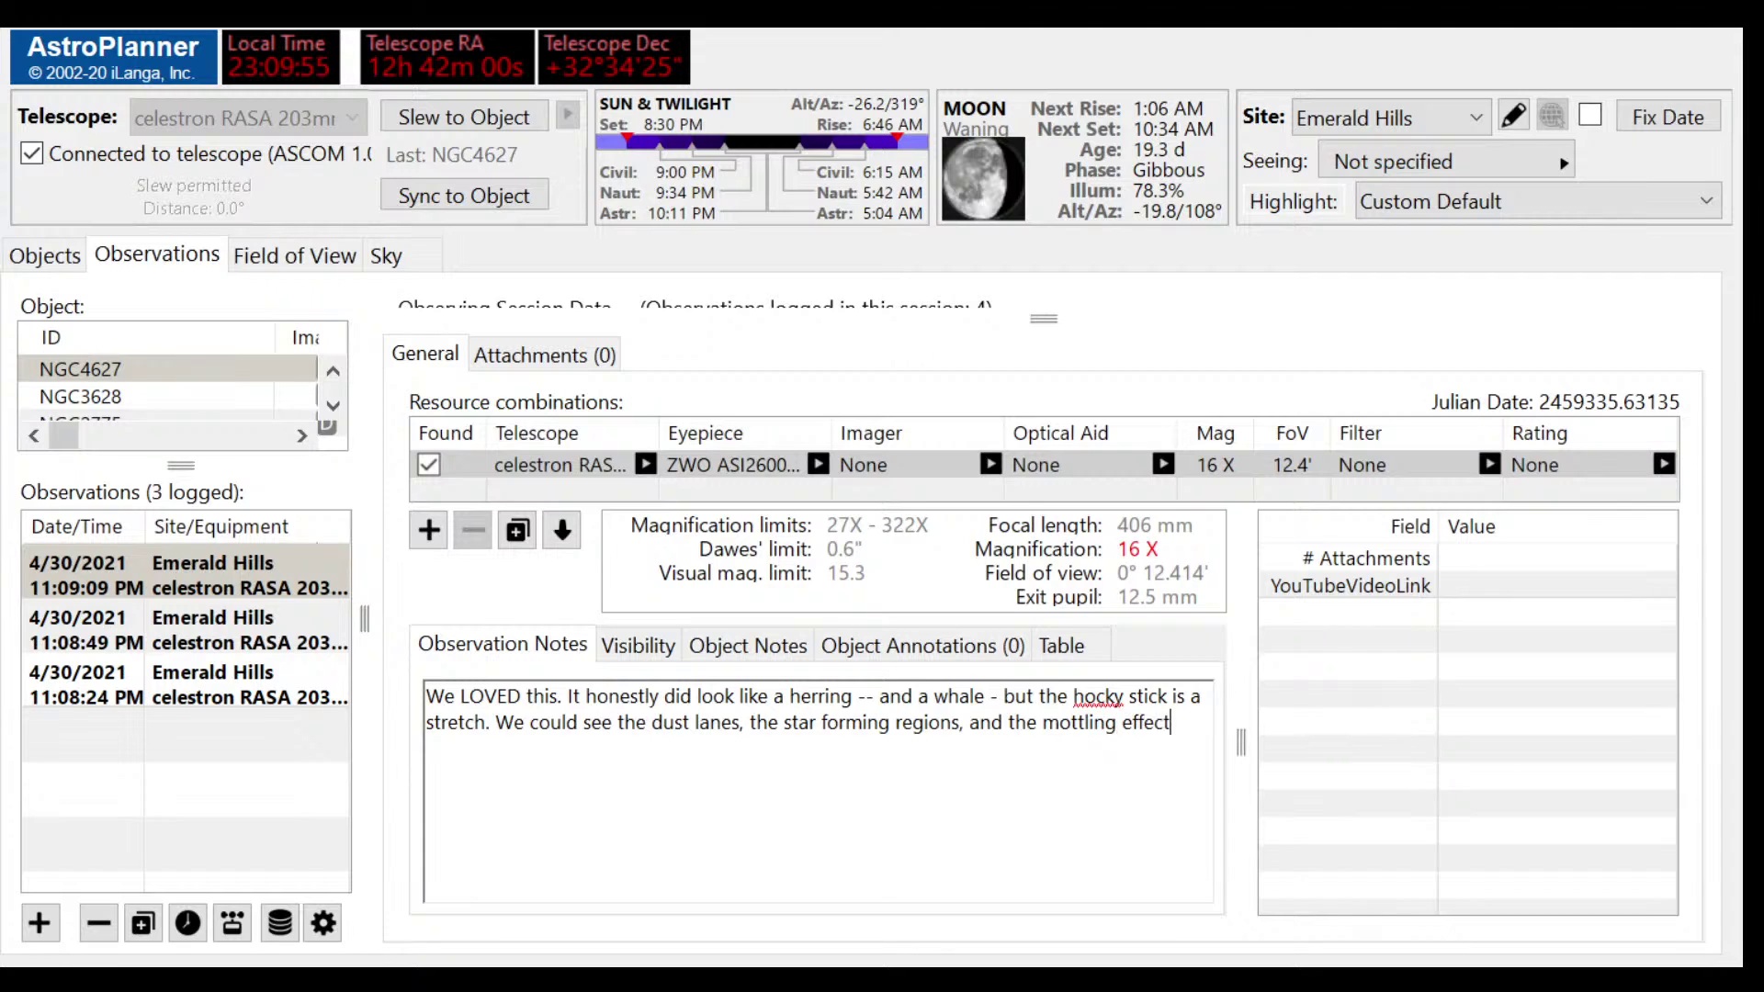
type(".")
key("Return")
type("and the companion")
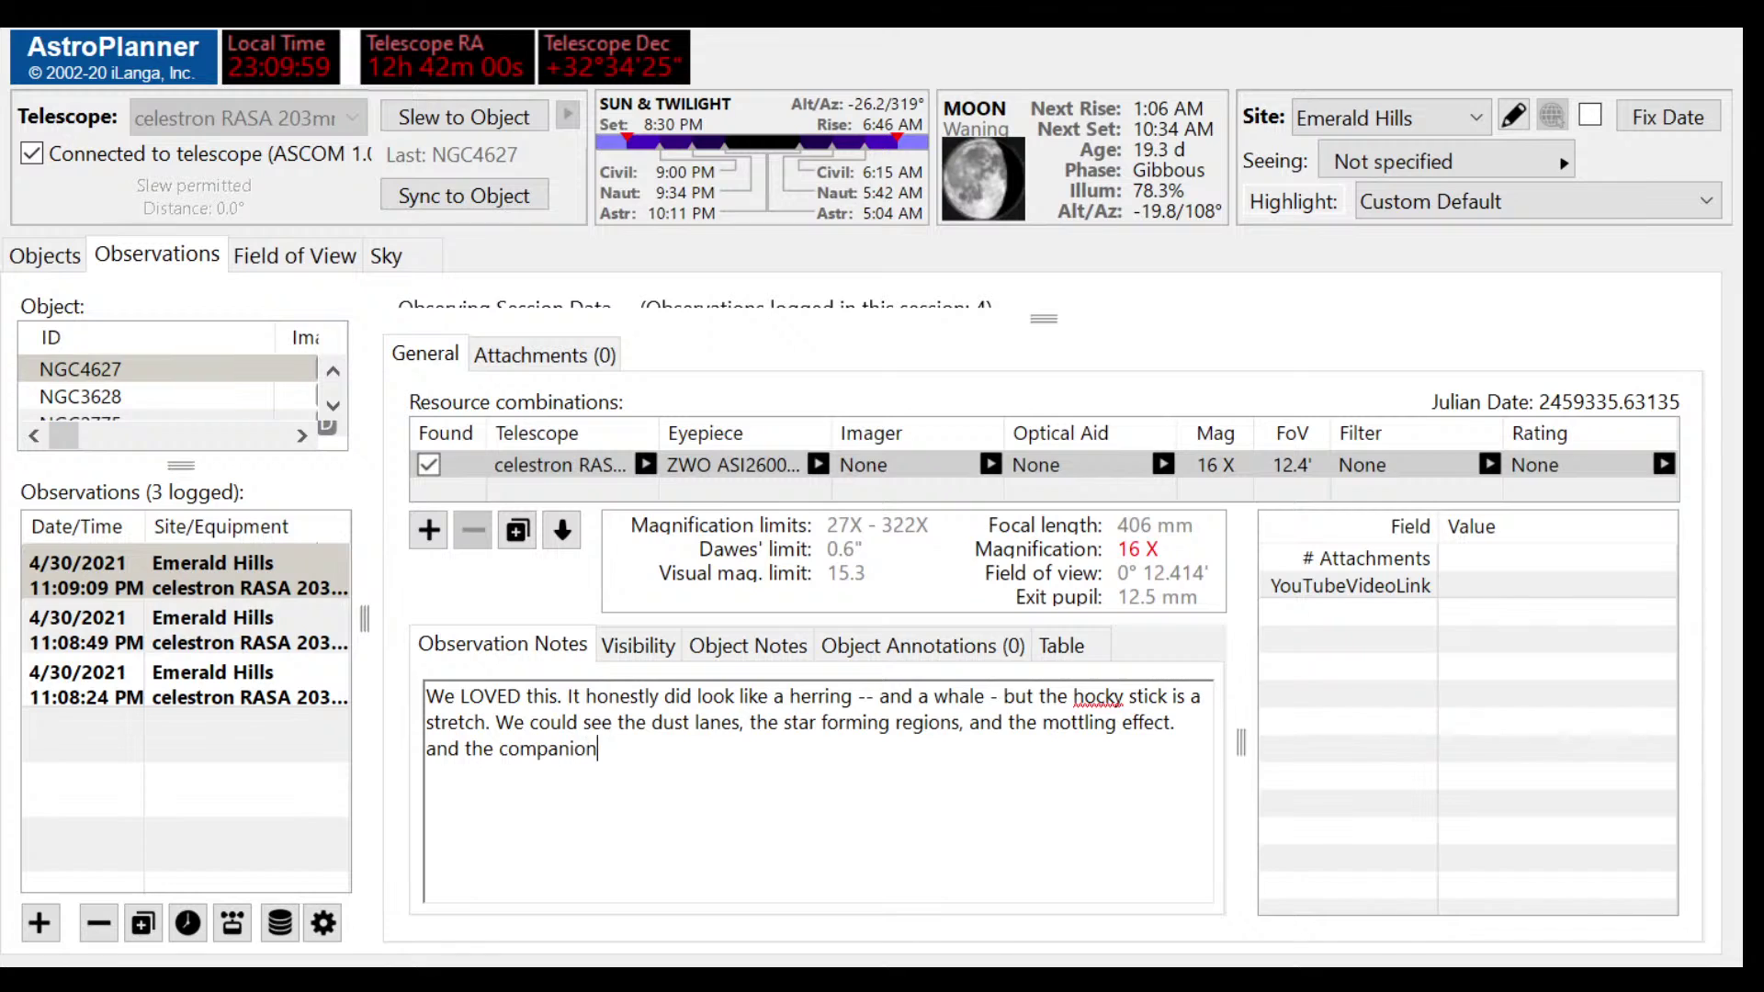
type(" galaxy")
left_click(119, 369)
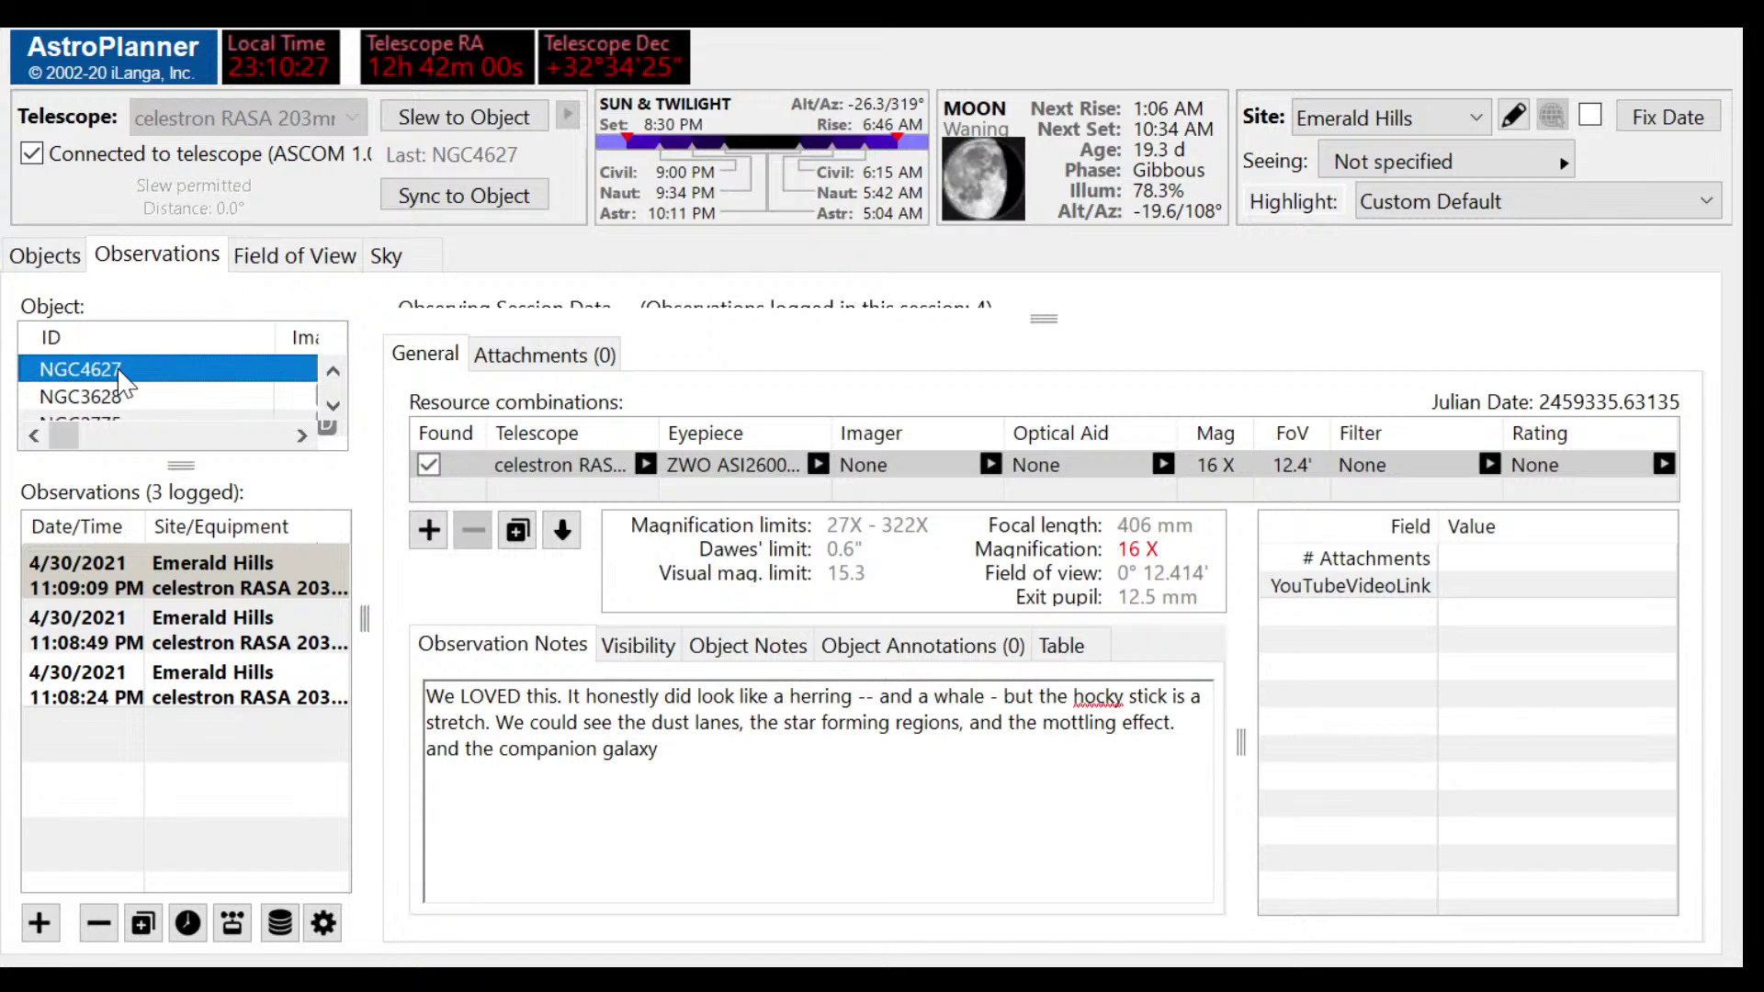
Step: Replace the name of the NGC4627 object entry with "the hockey puck for the hockey stick" and return to its observations
left_click(51, 255)
left_click(132, 501)
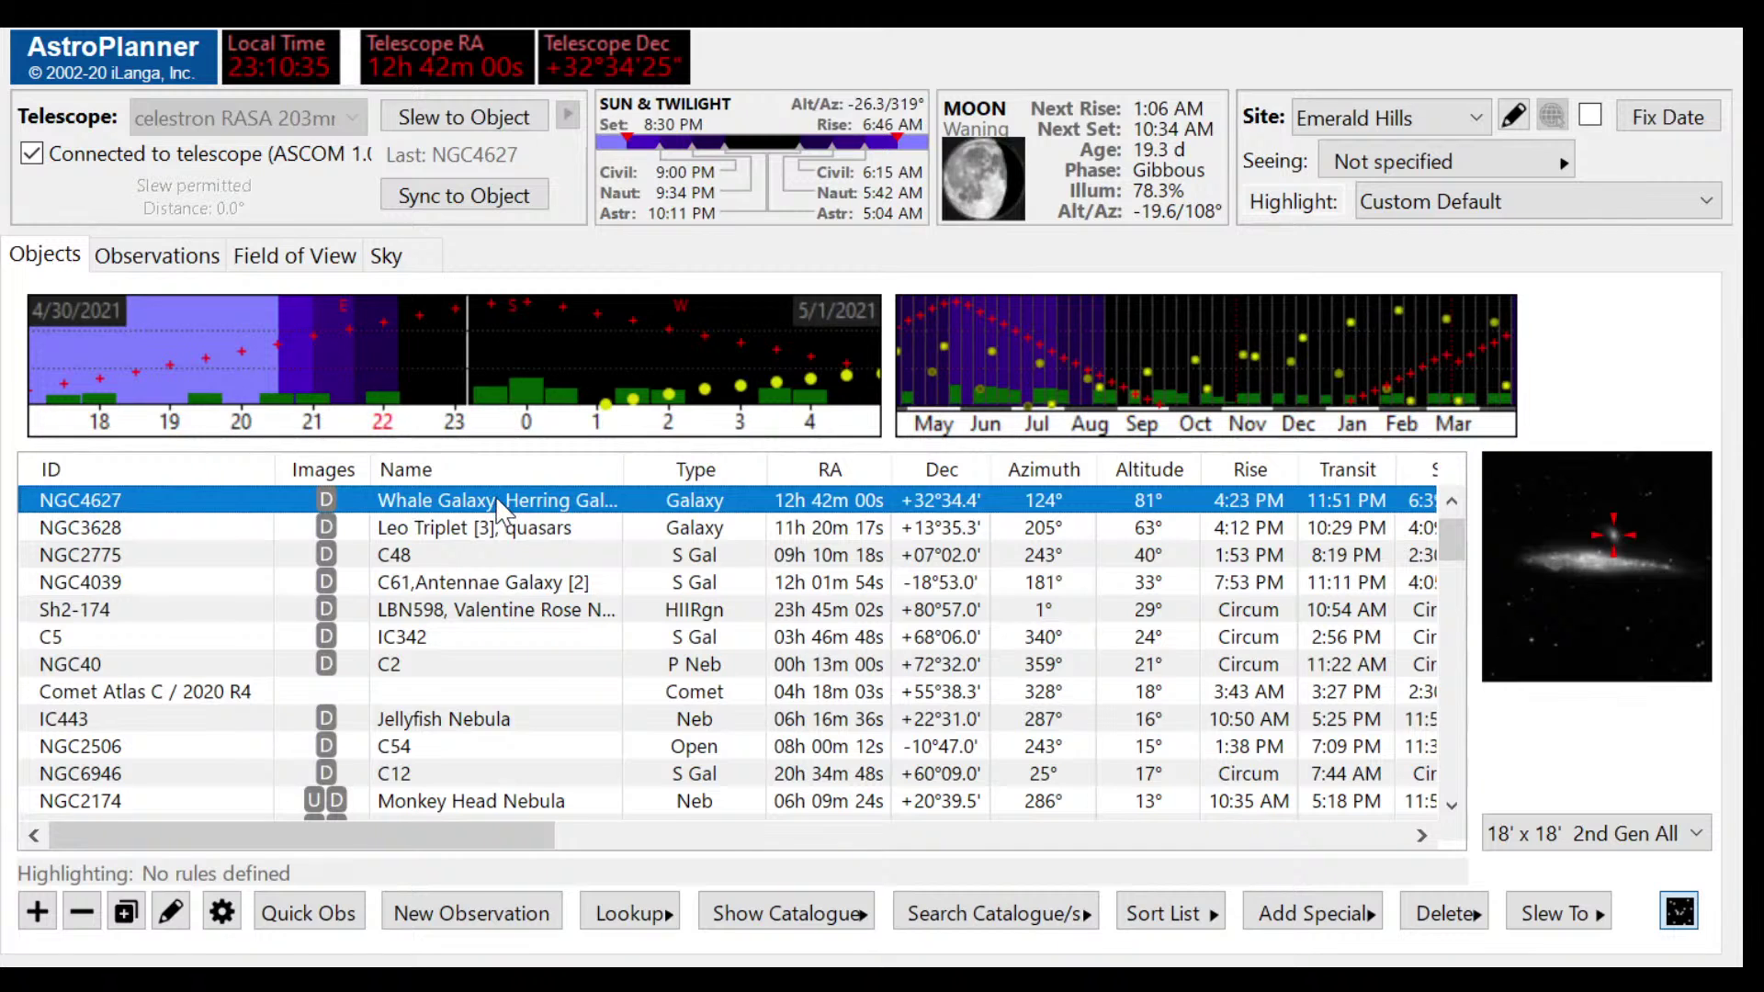
left_click(170, 913)
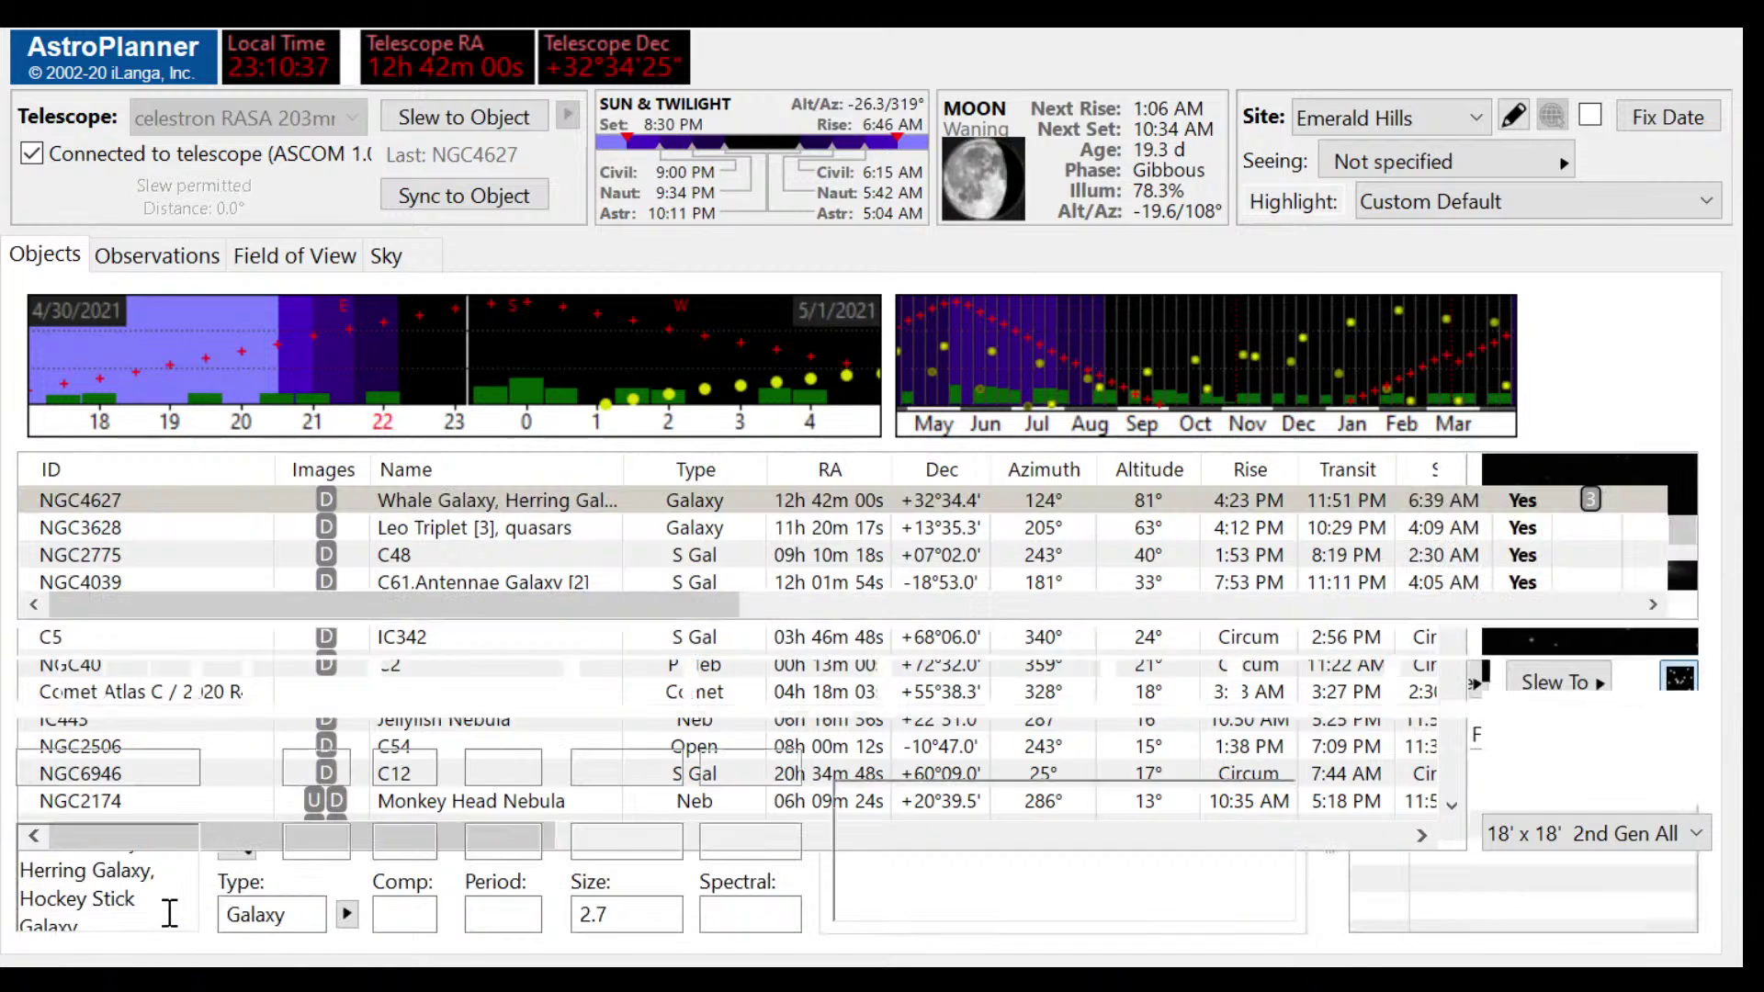
left_click_drag(107, 917, 7, 810)
key("Delete")
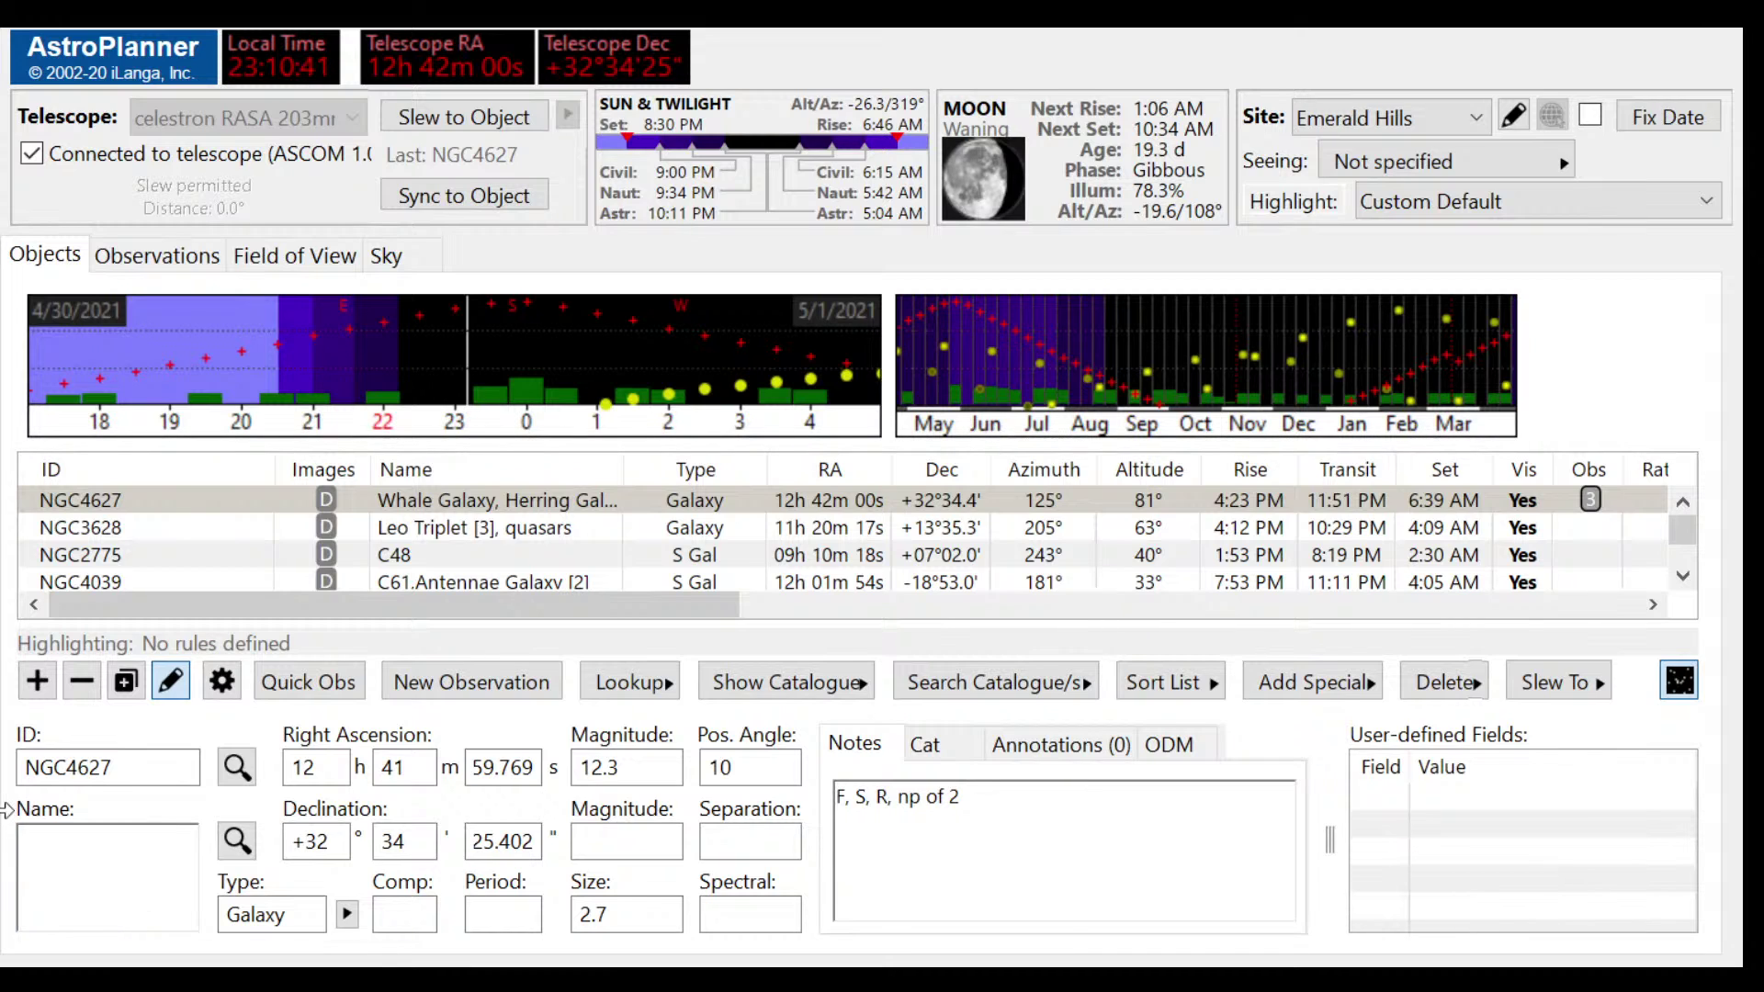
type("the hockey puck ")
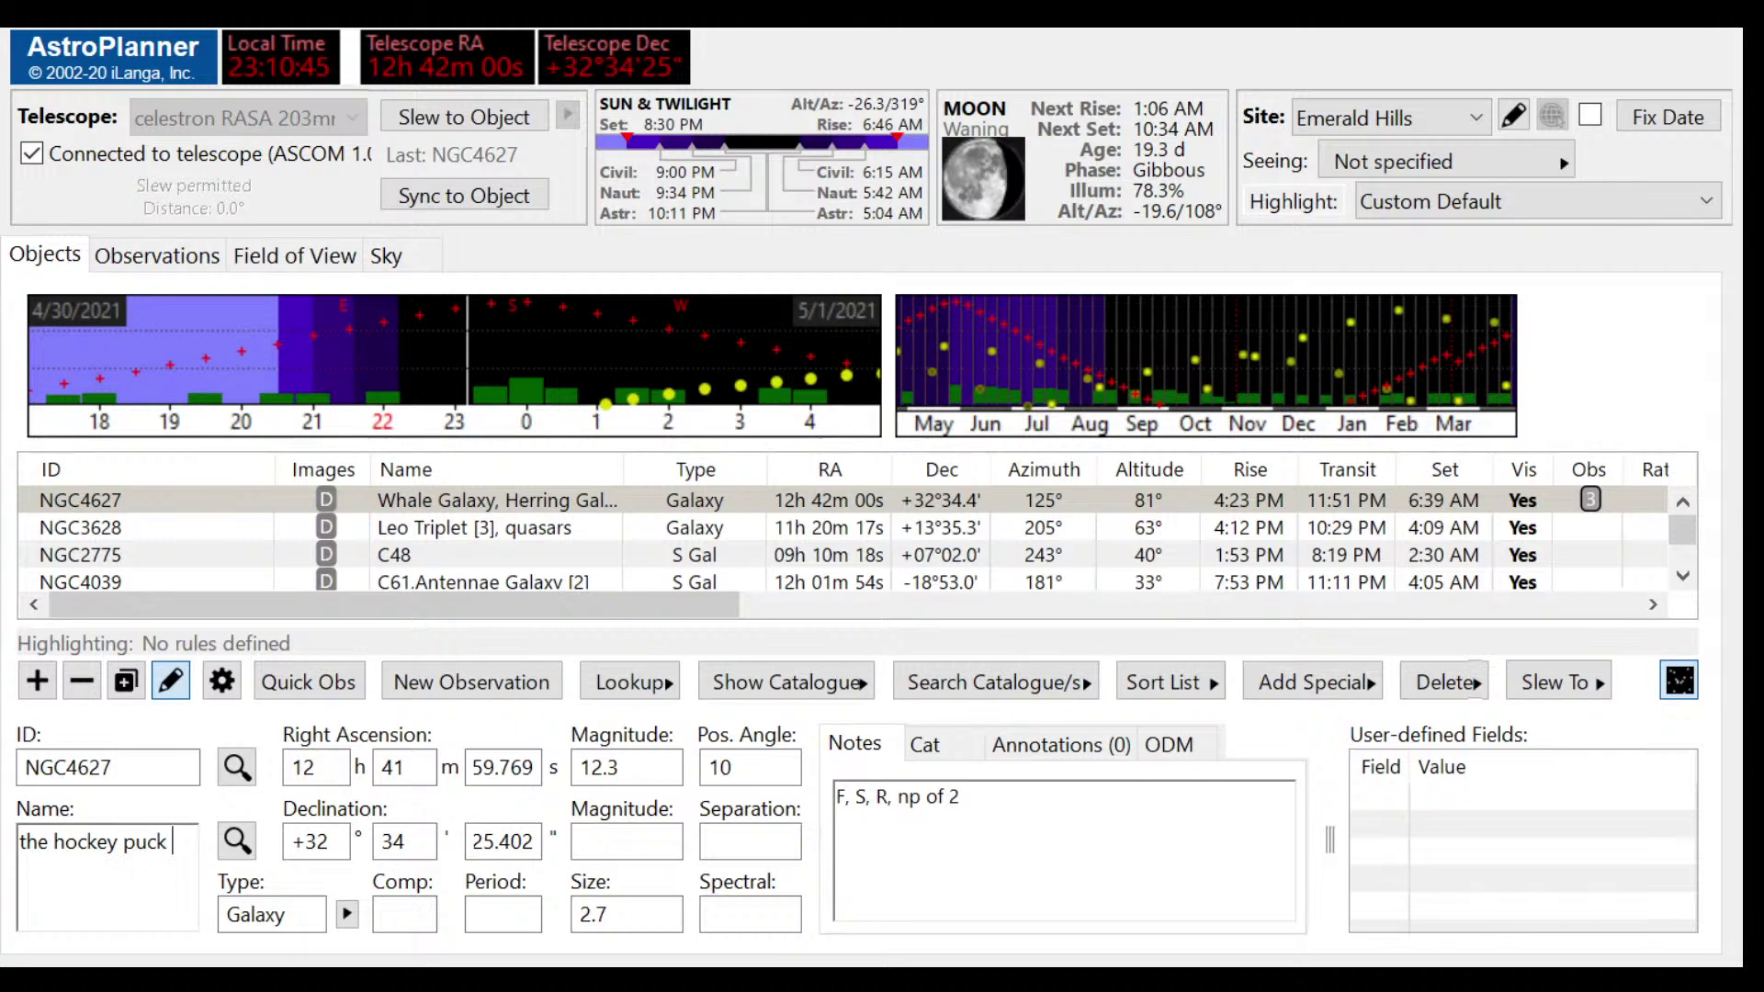
type("for the hock")
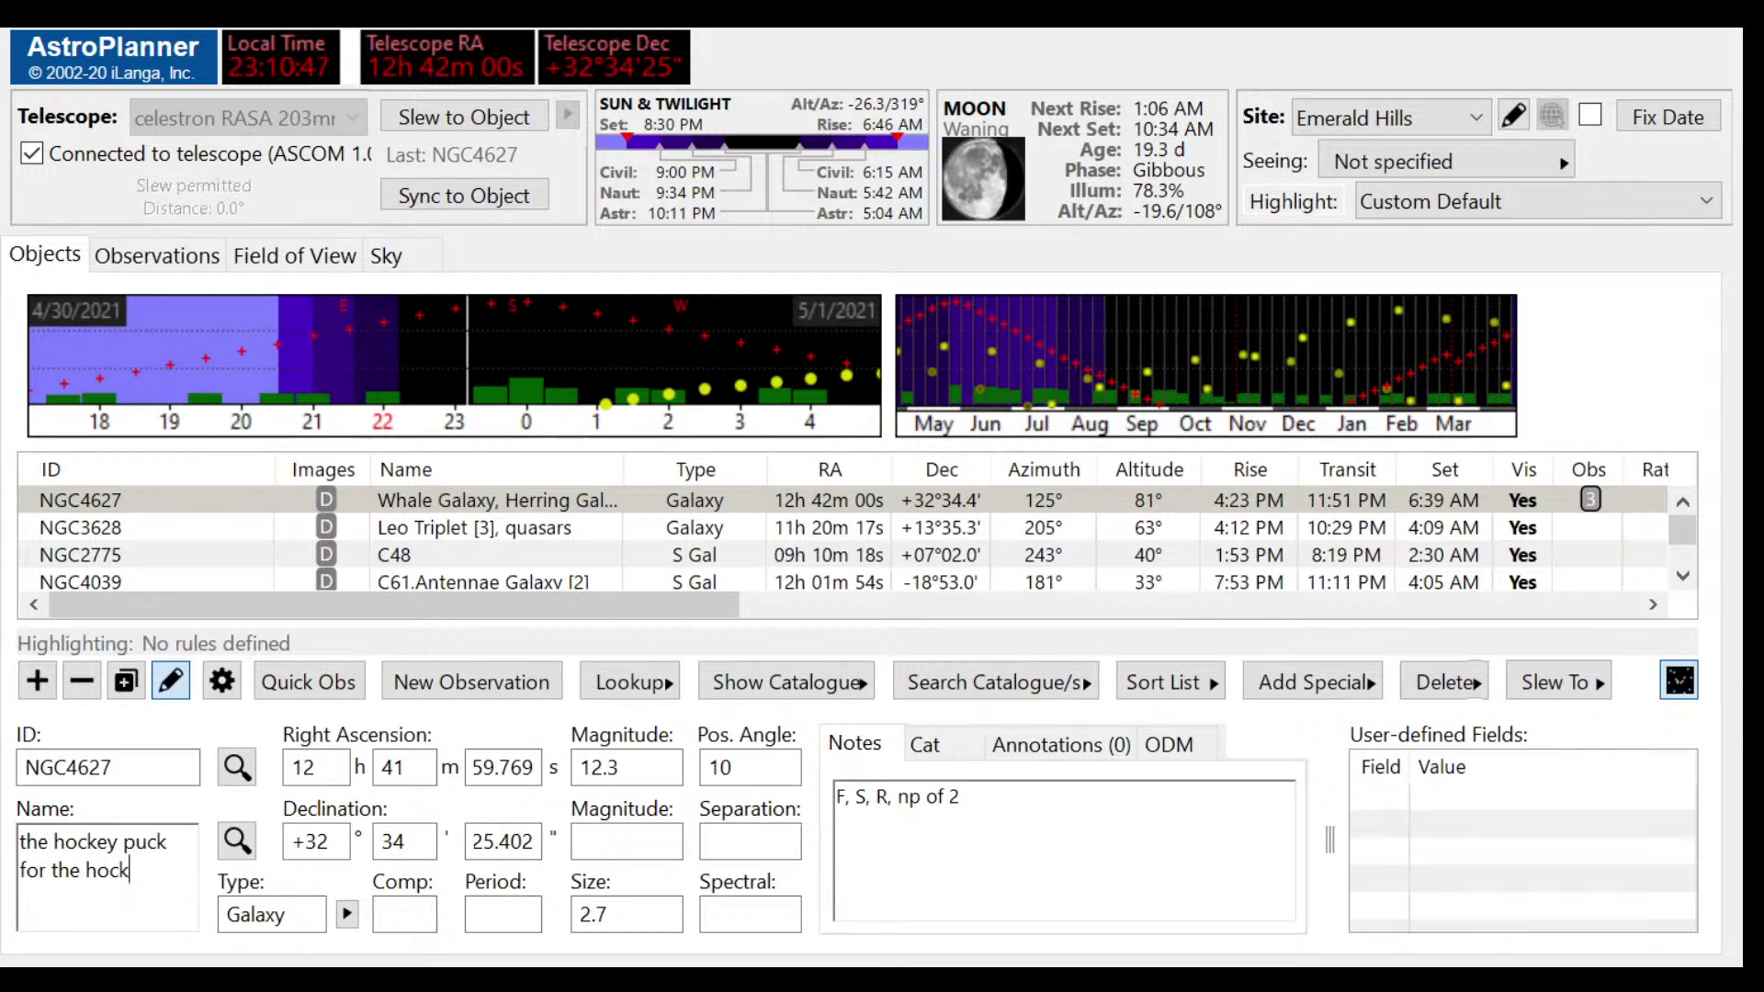
type("ey stick")
left_click(214, 508)
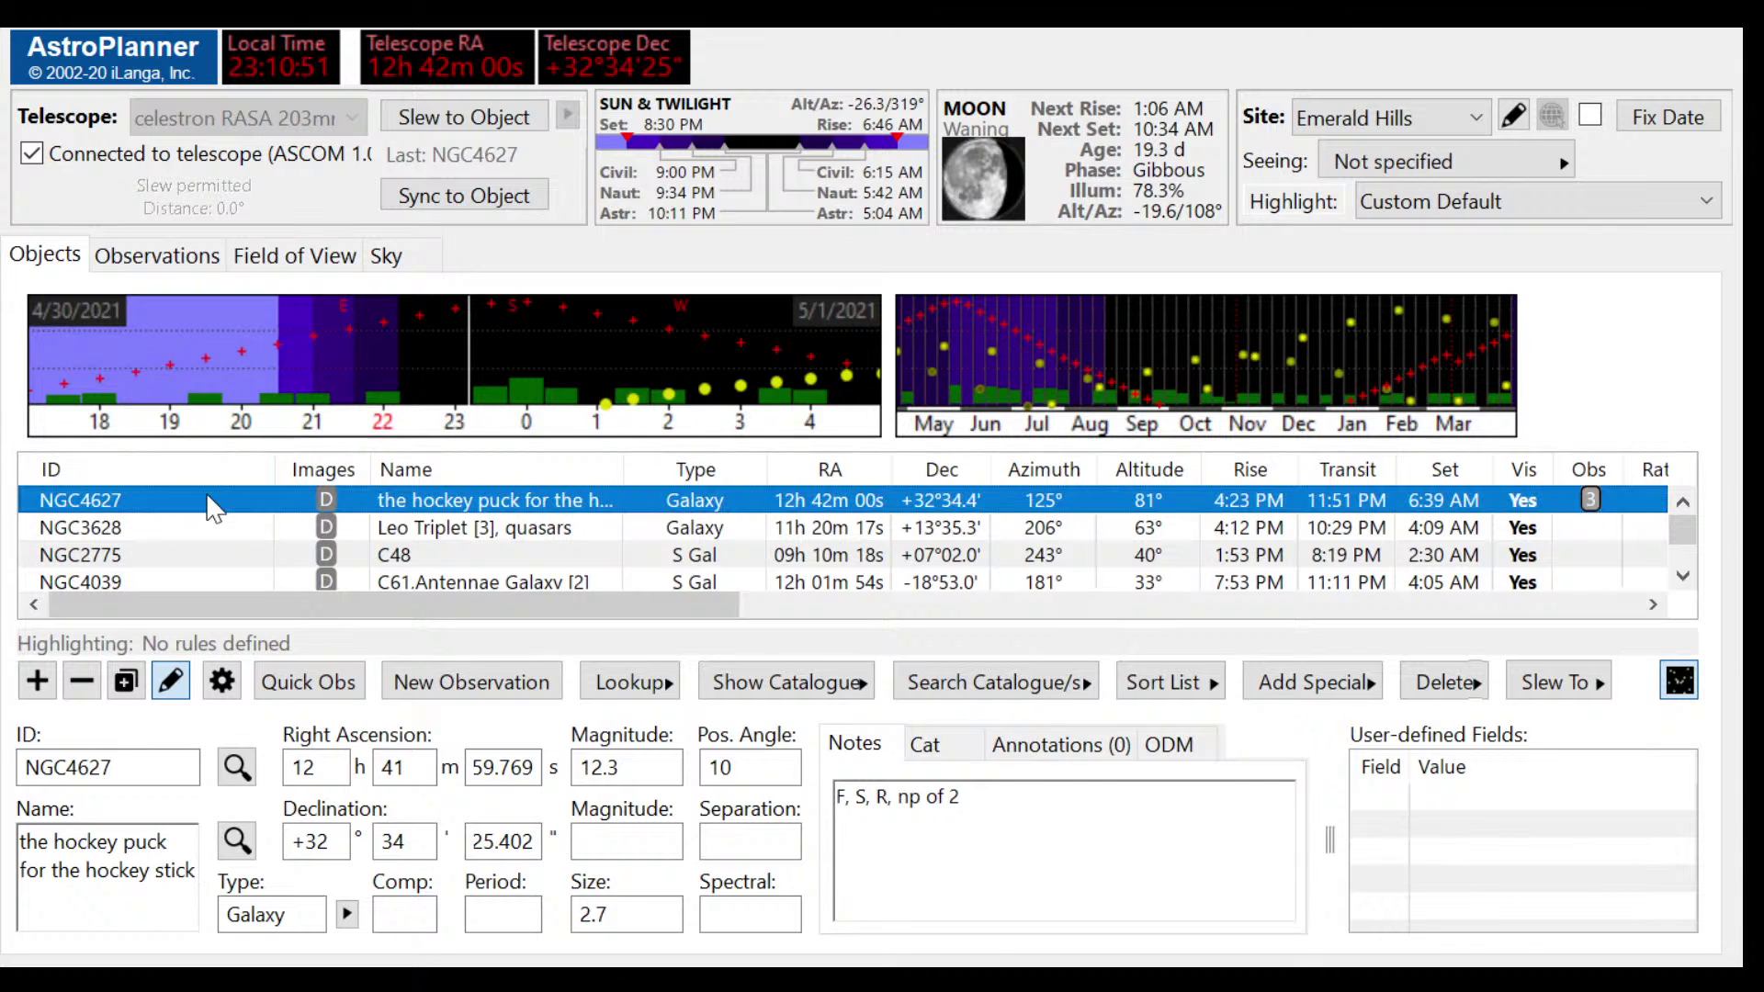
left_click(124, 261)
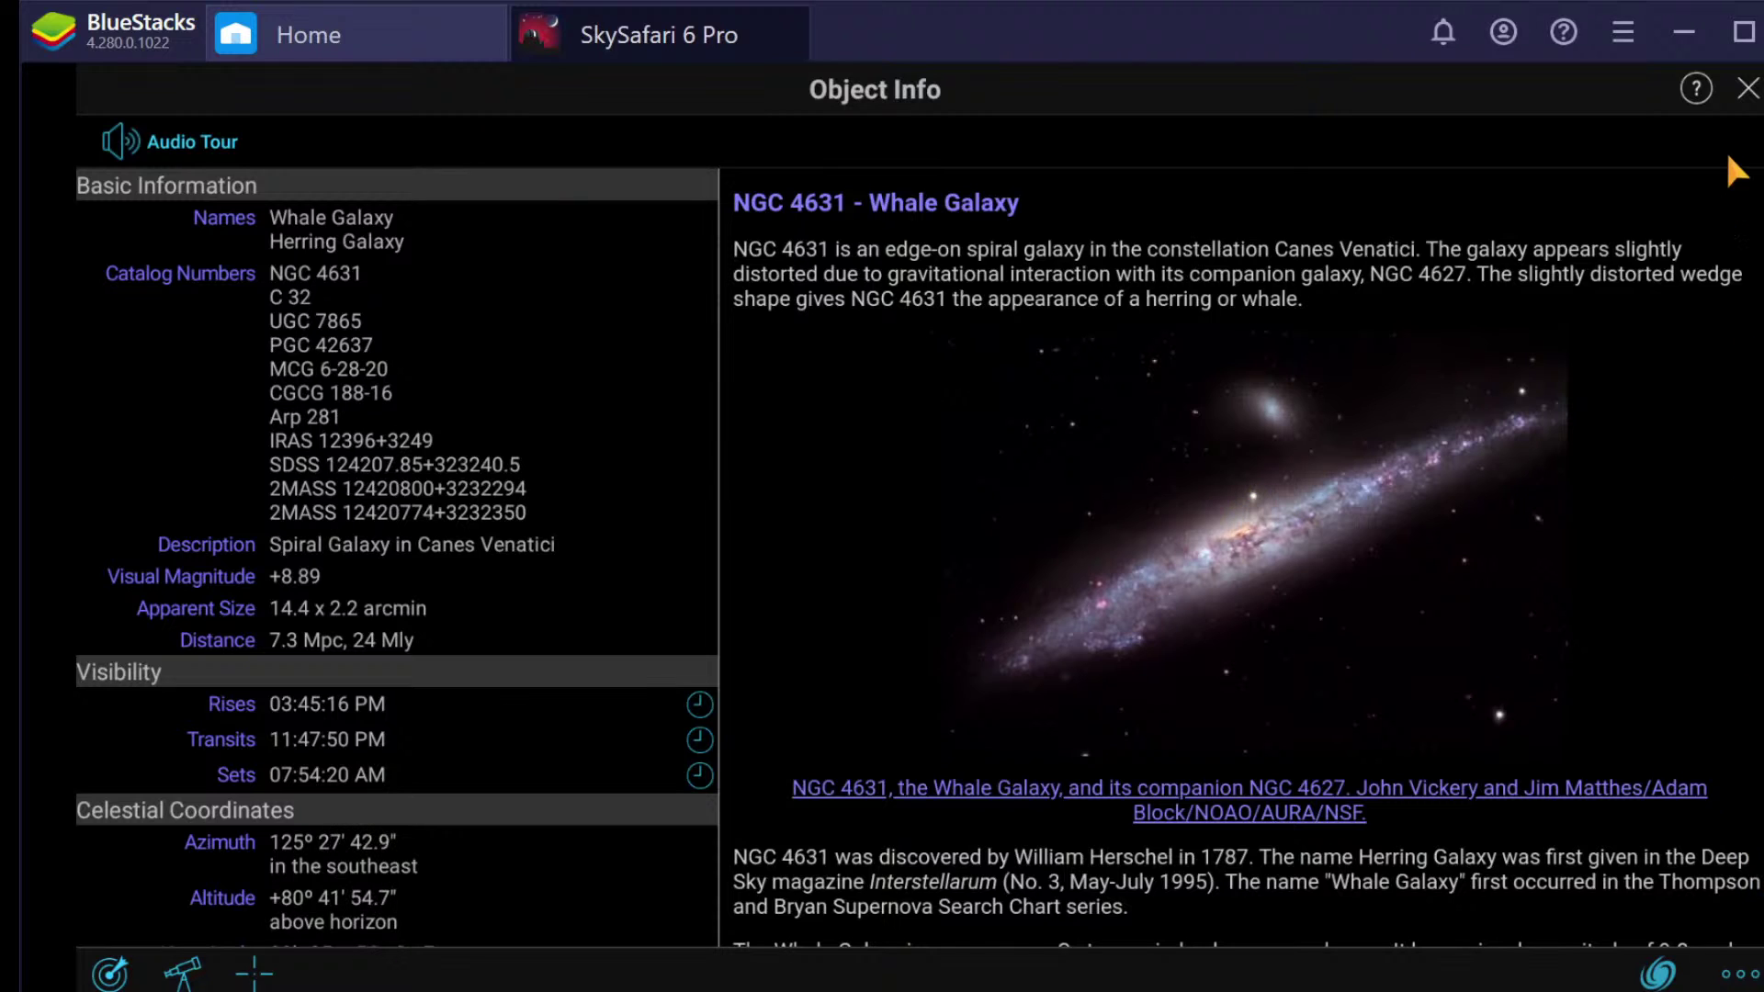
Step: In SkySafari 6 Pro, close the NGC 4631 information, center the chart on that galaxy and magnify it to see its companion
left_click(1748, 88)
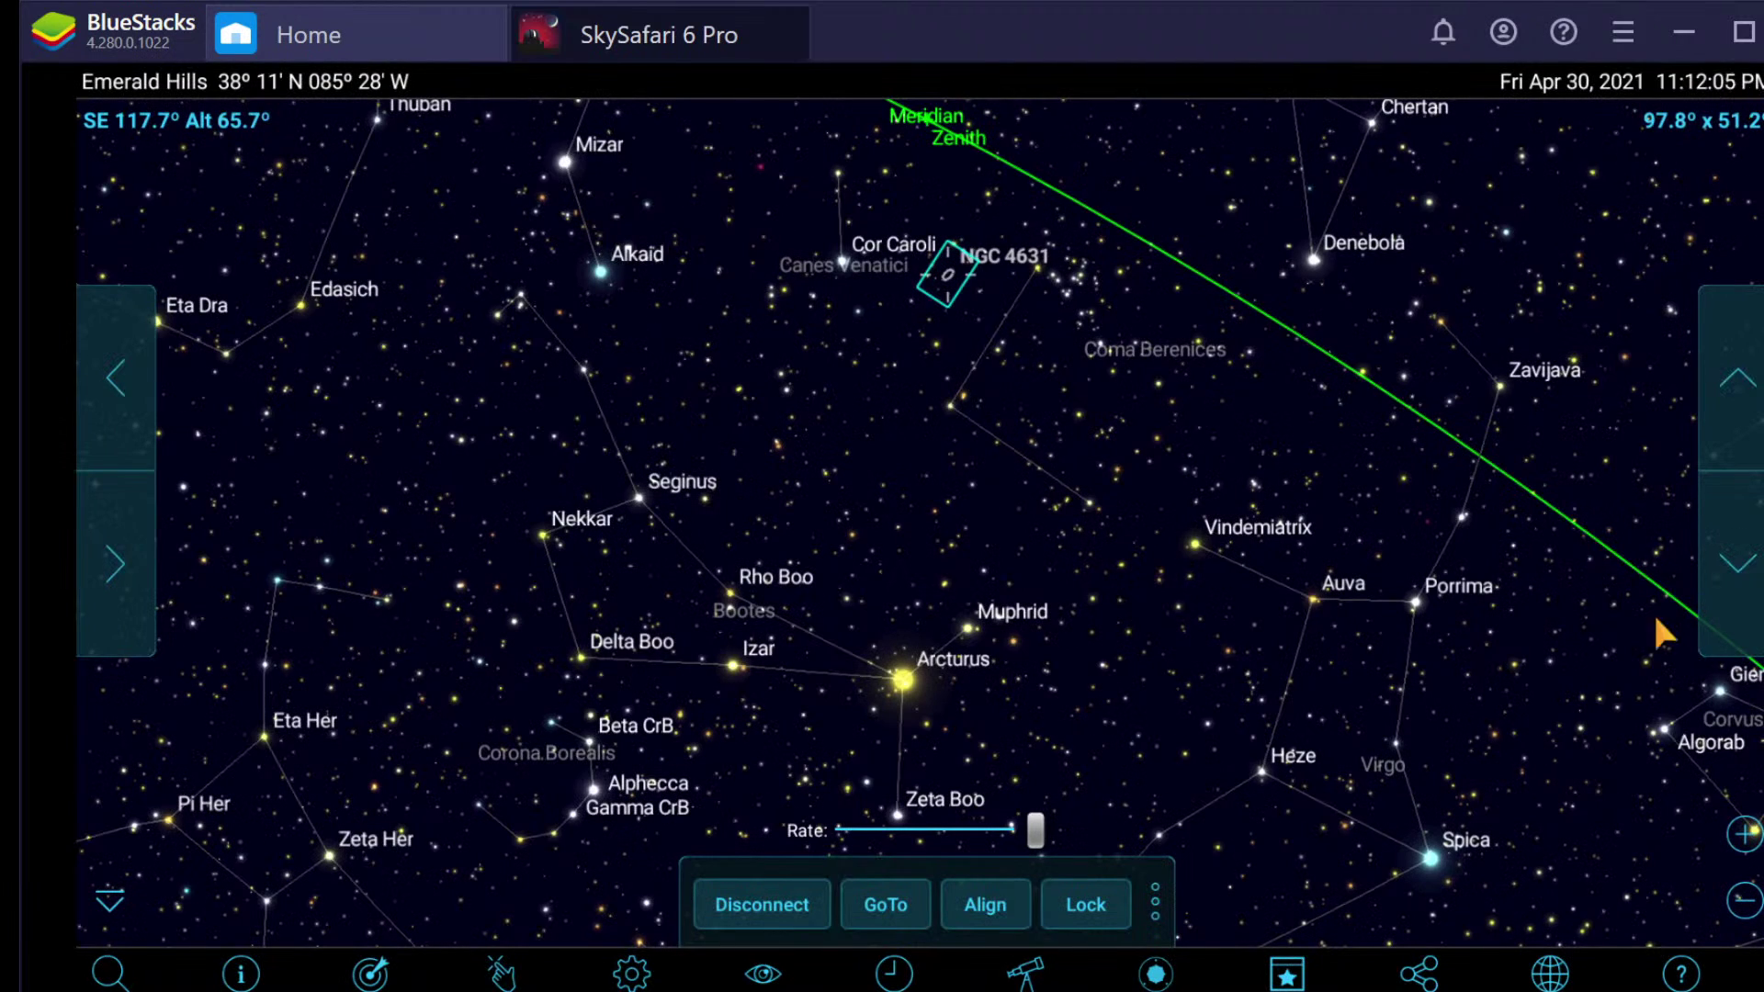
left_click(371, 972)
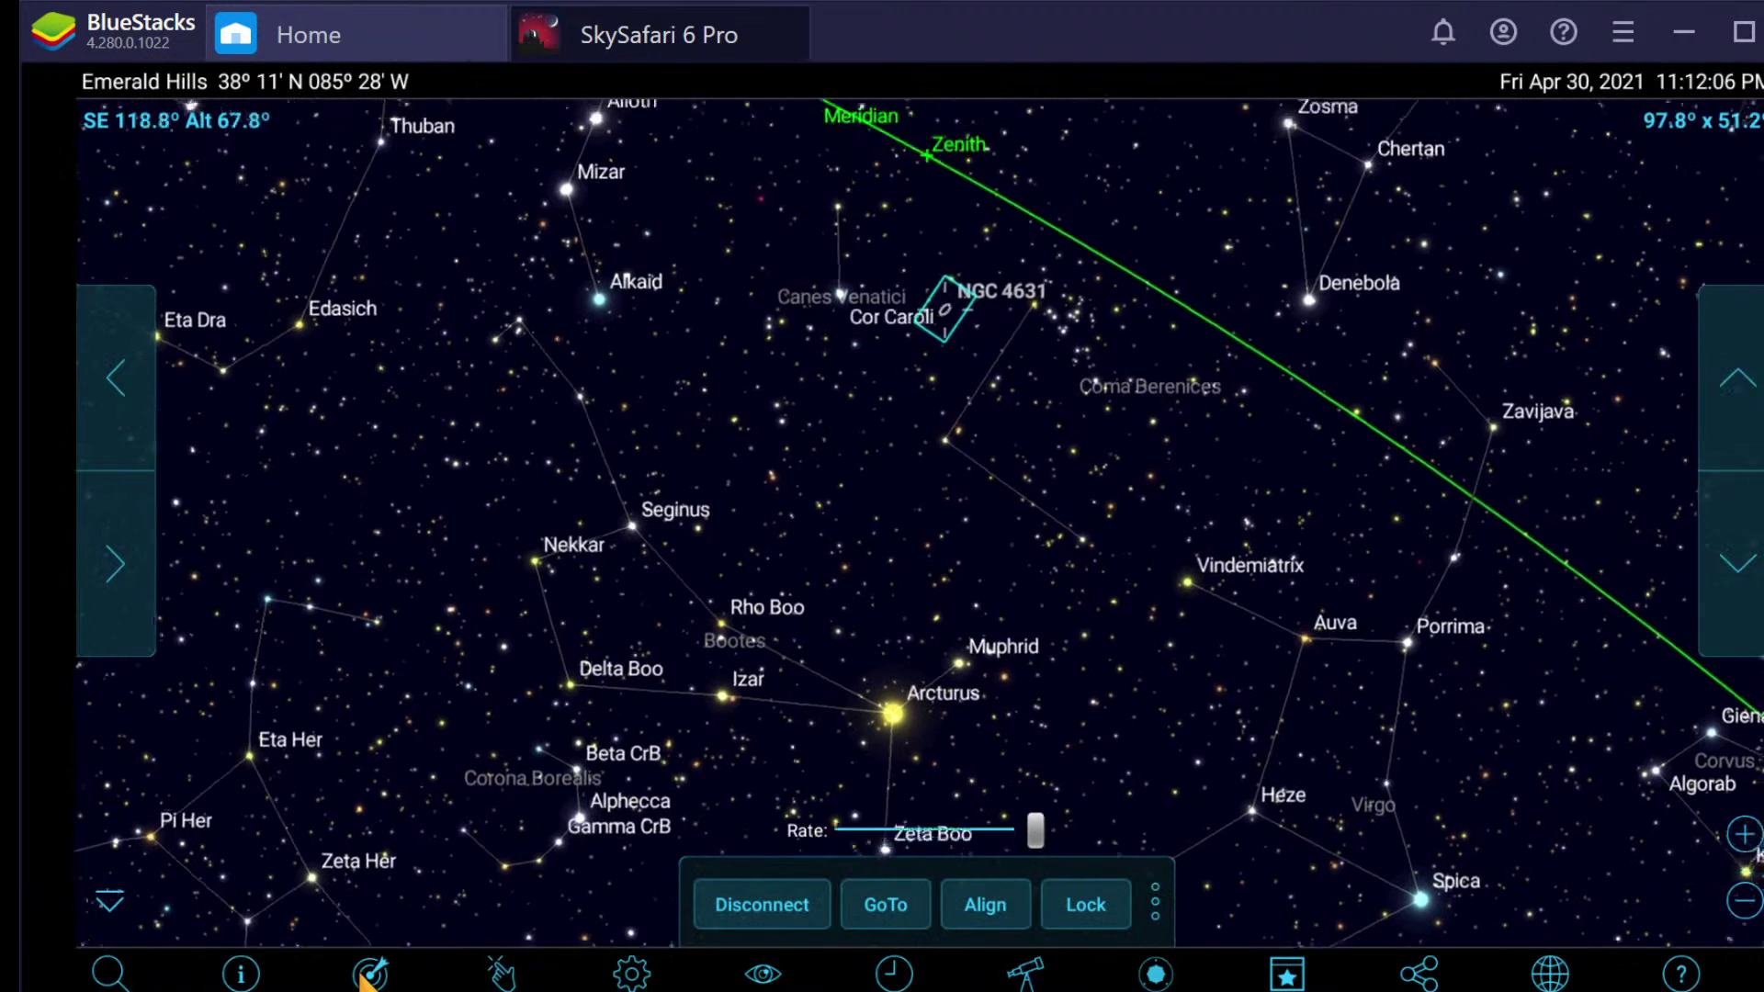
left_click(1743, 835)
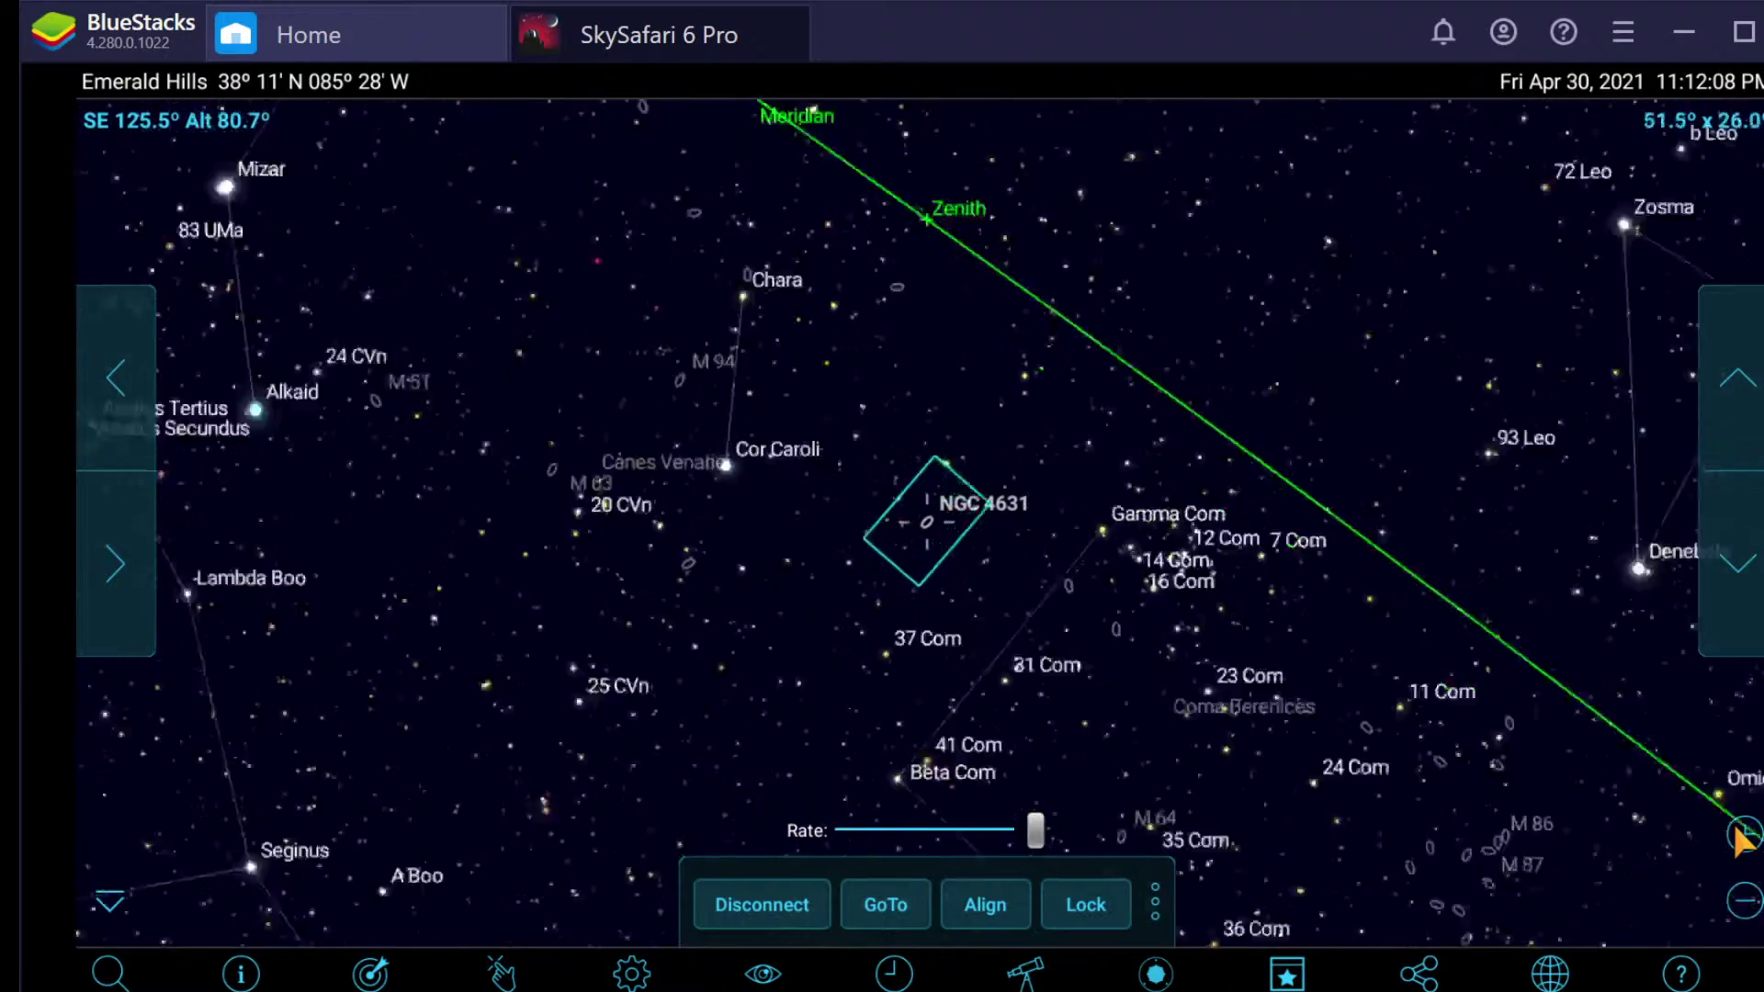
left_click_drag(1743, 835, 1742, 834)
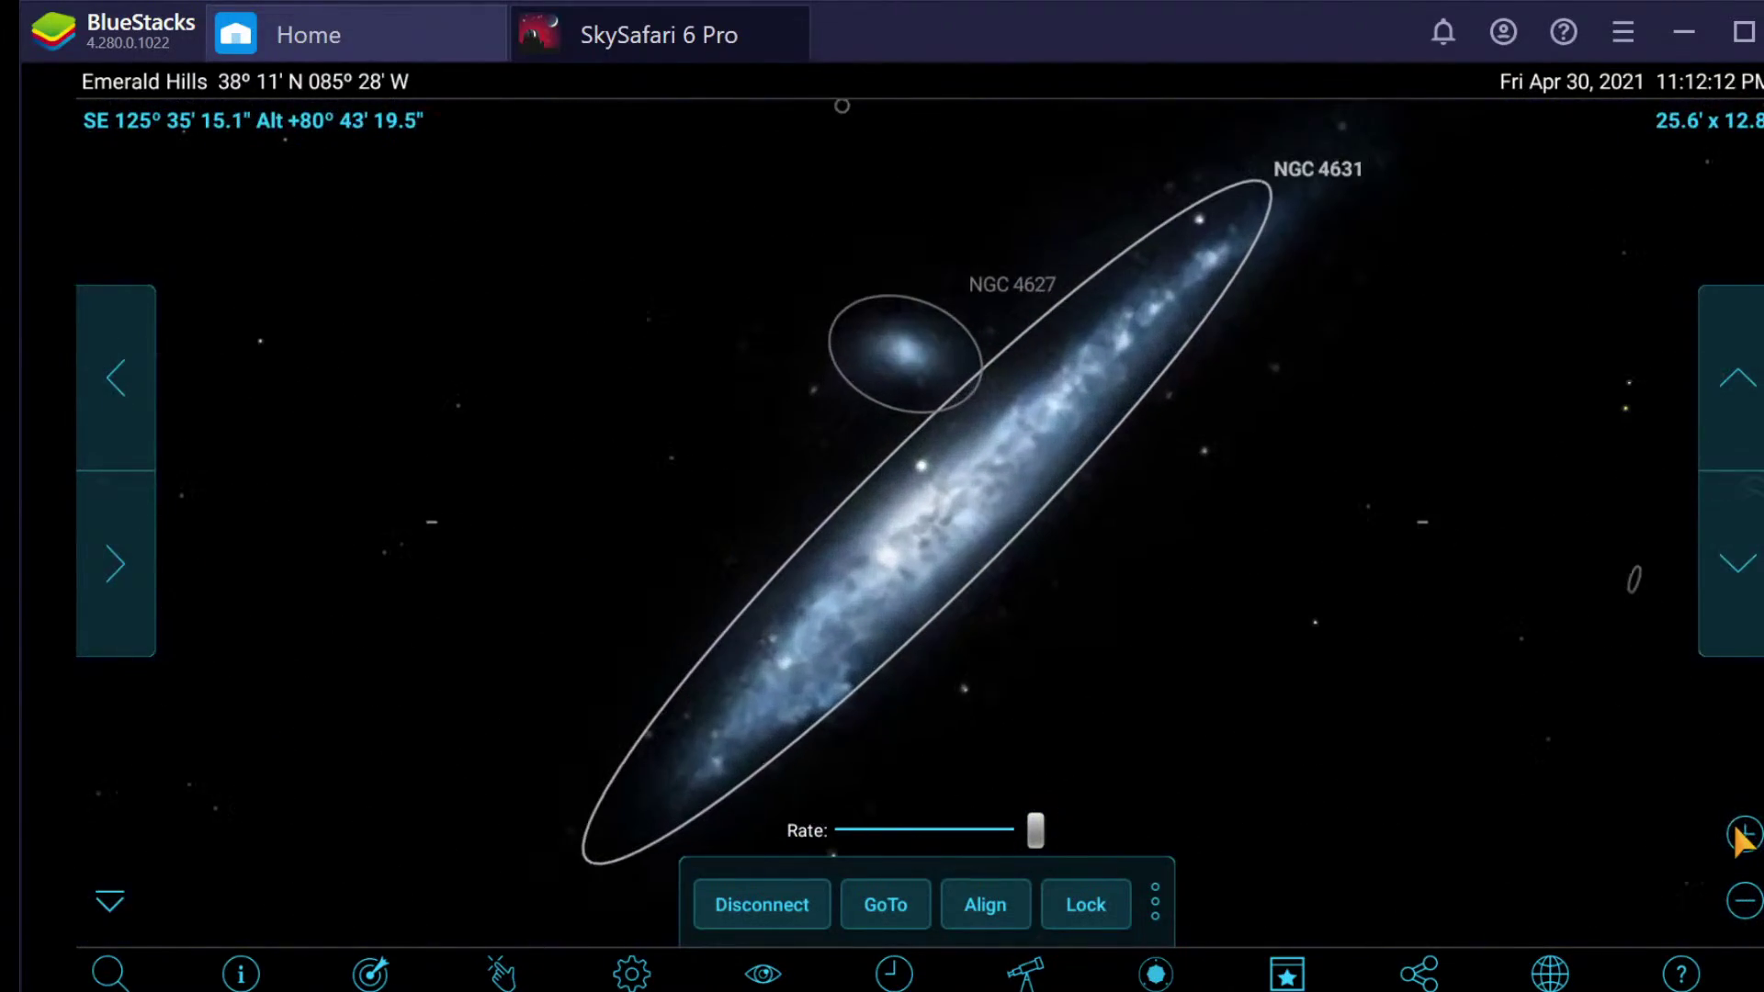
Step: Select the bright star at the edge of NGC 4631 facing NGC 4627 and read through its object information
left_click(919, 465)
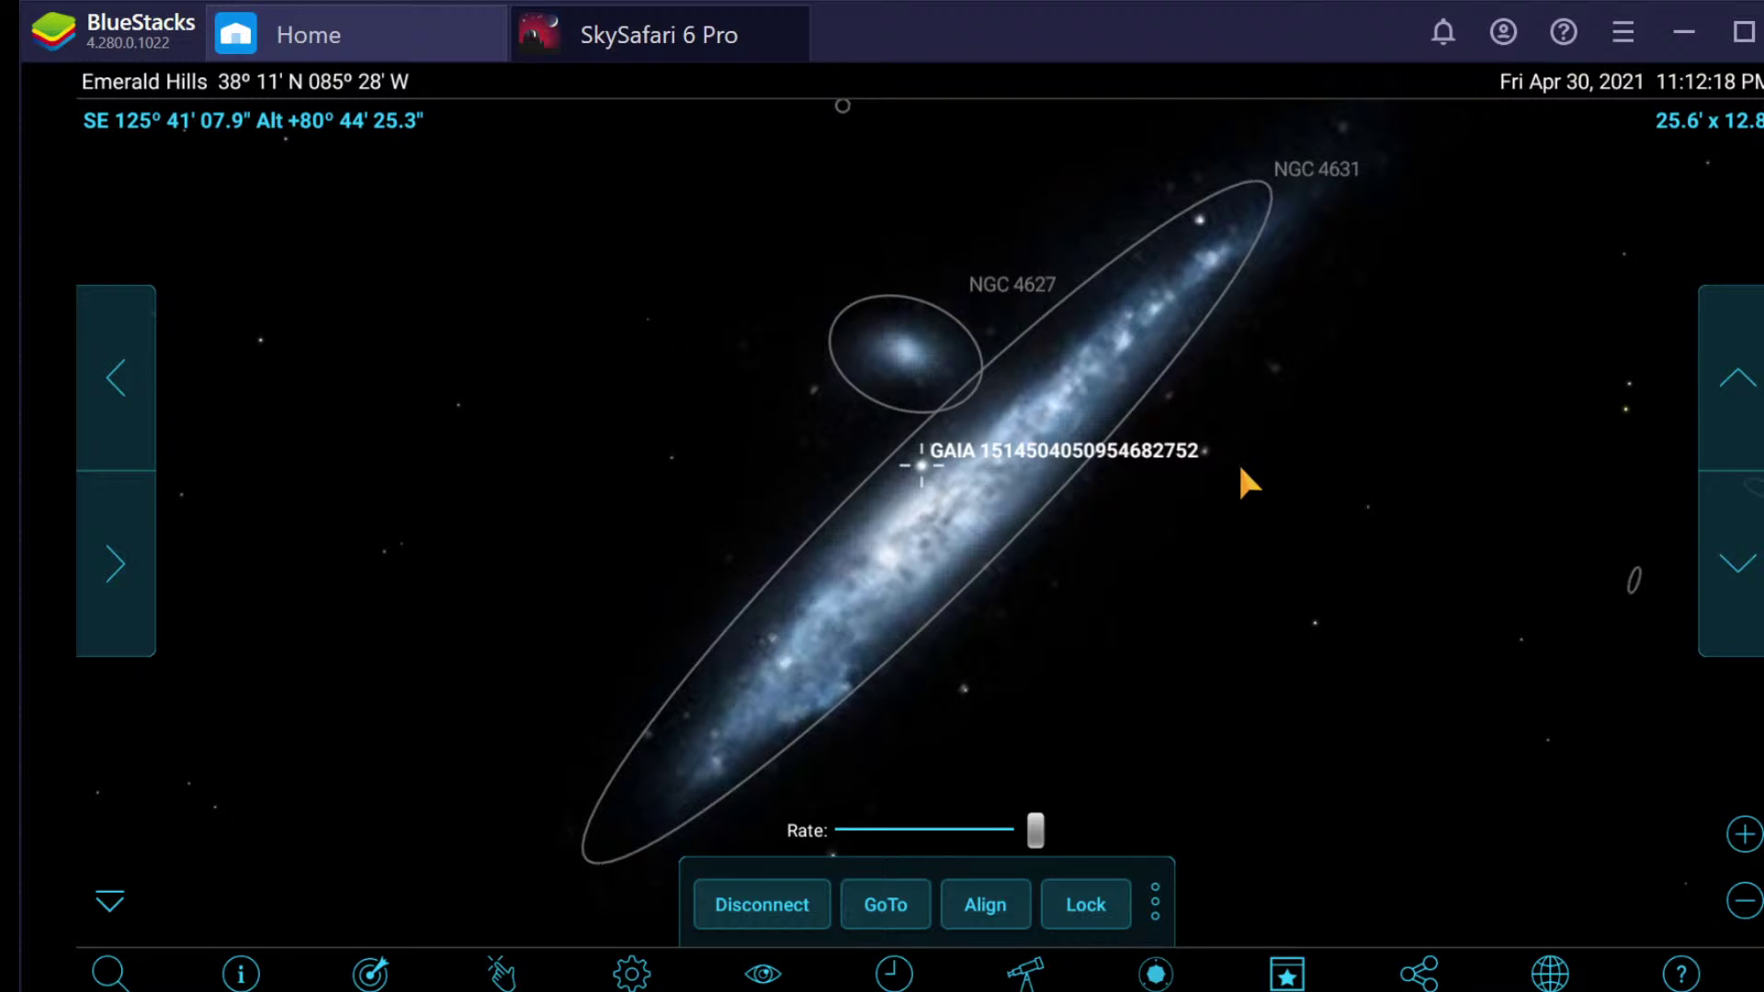
left_click(244, 973)
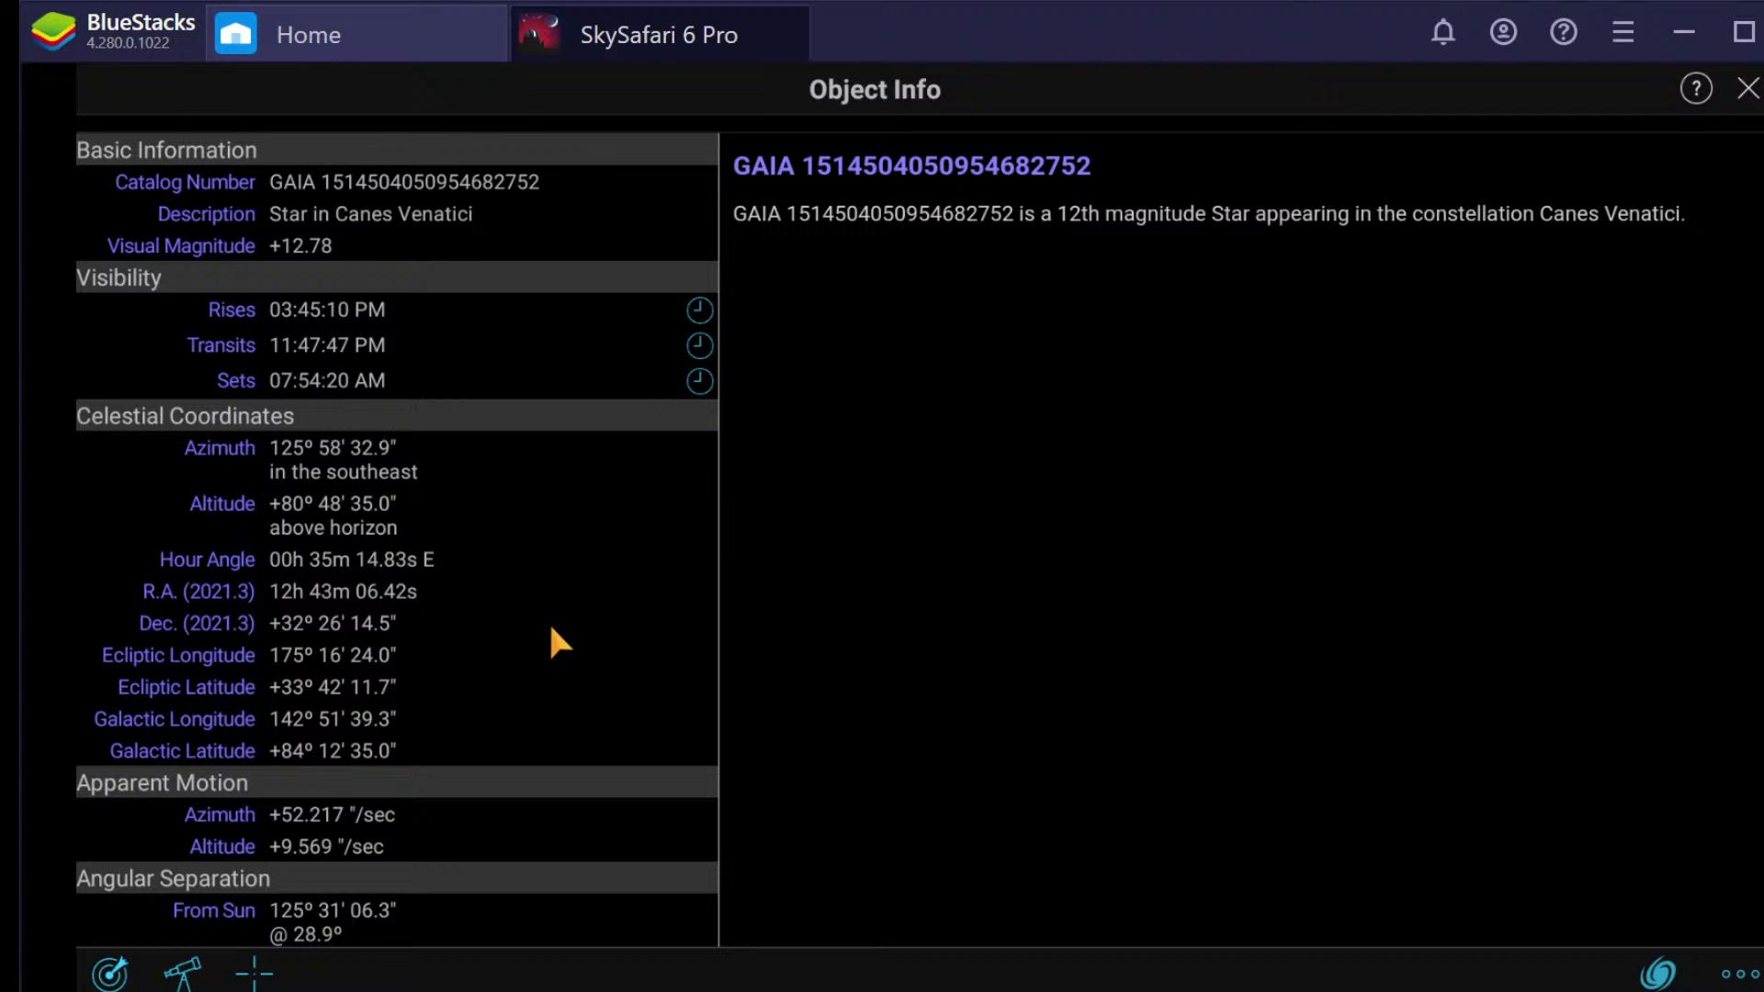
left_click_drag(547, 621, 500, 520)
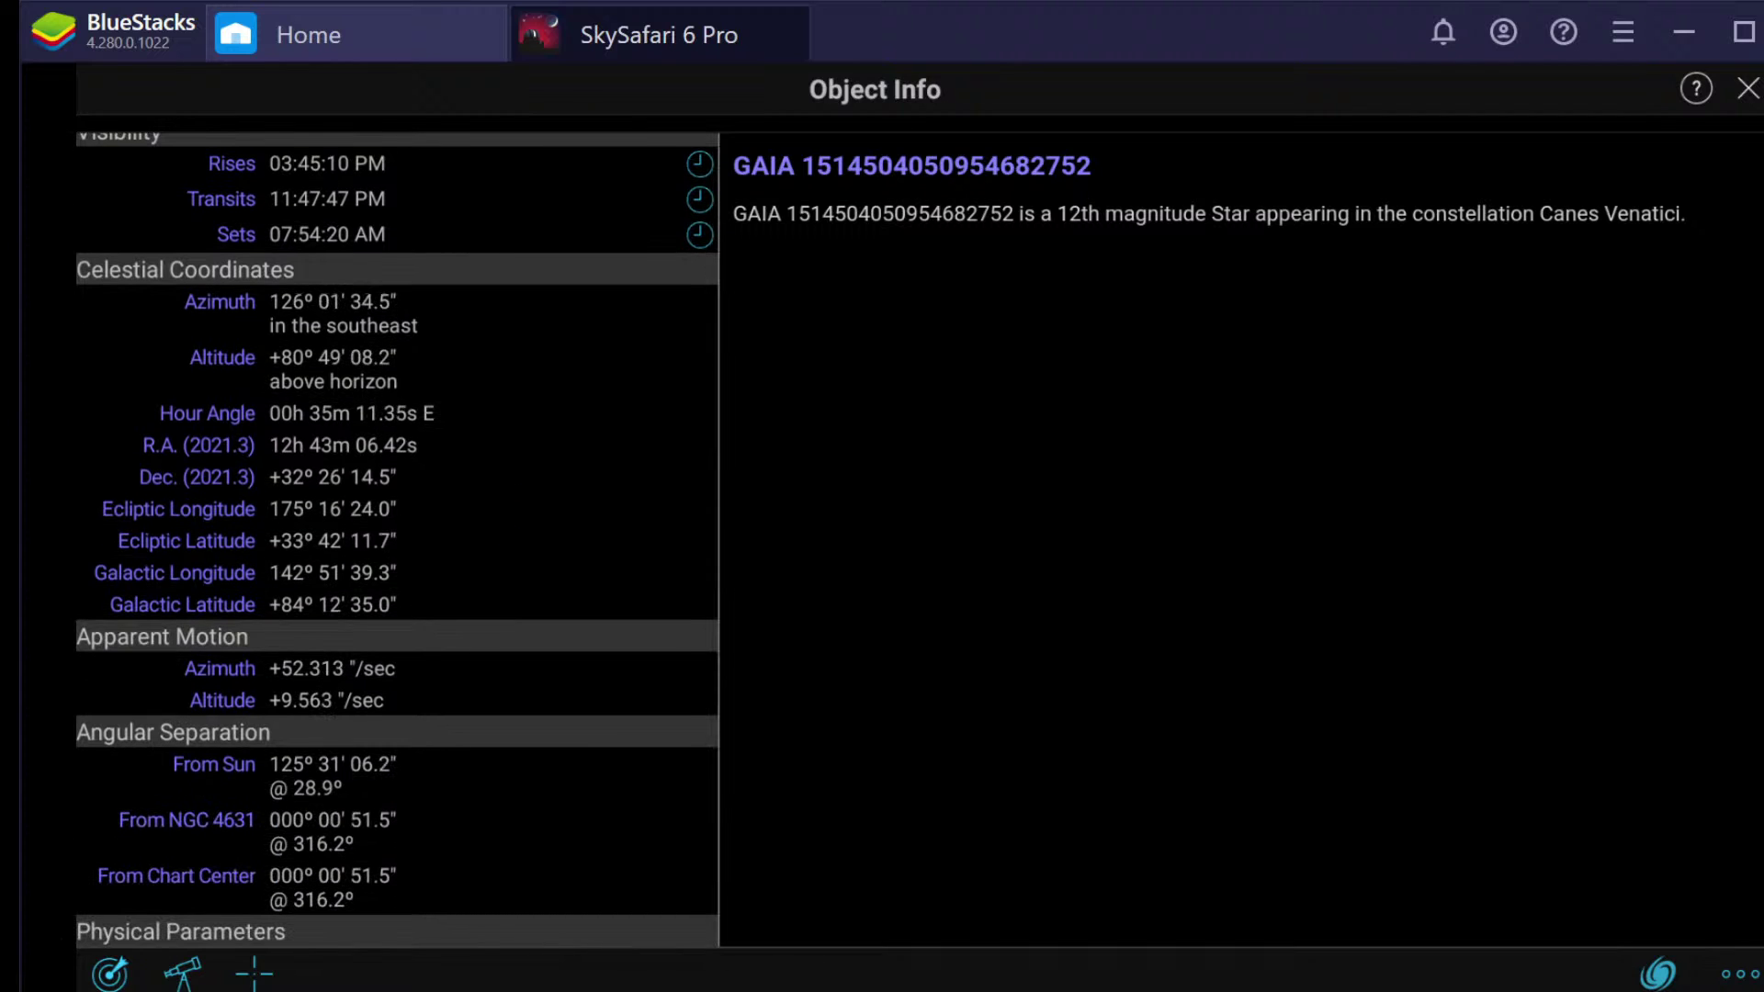
left_click_drag(500, 520, 517, 658)
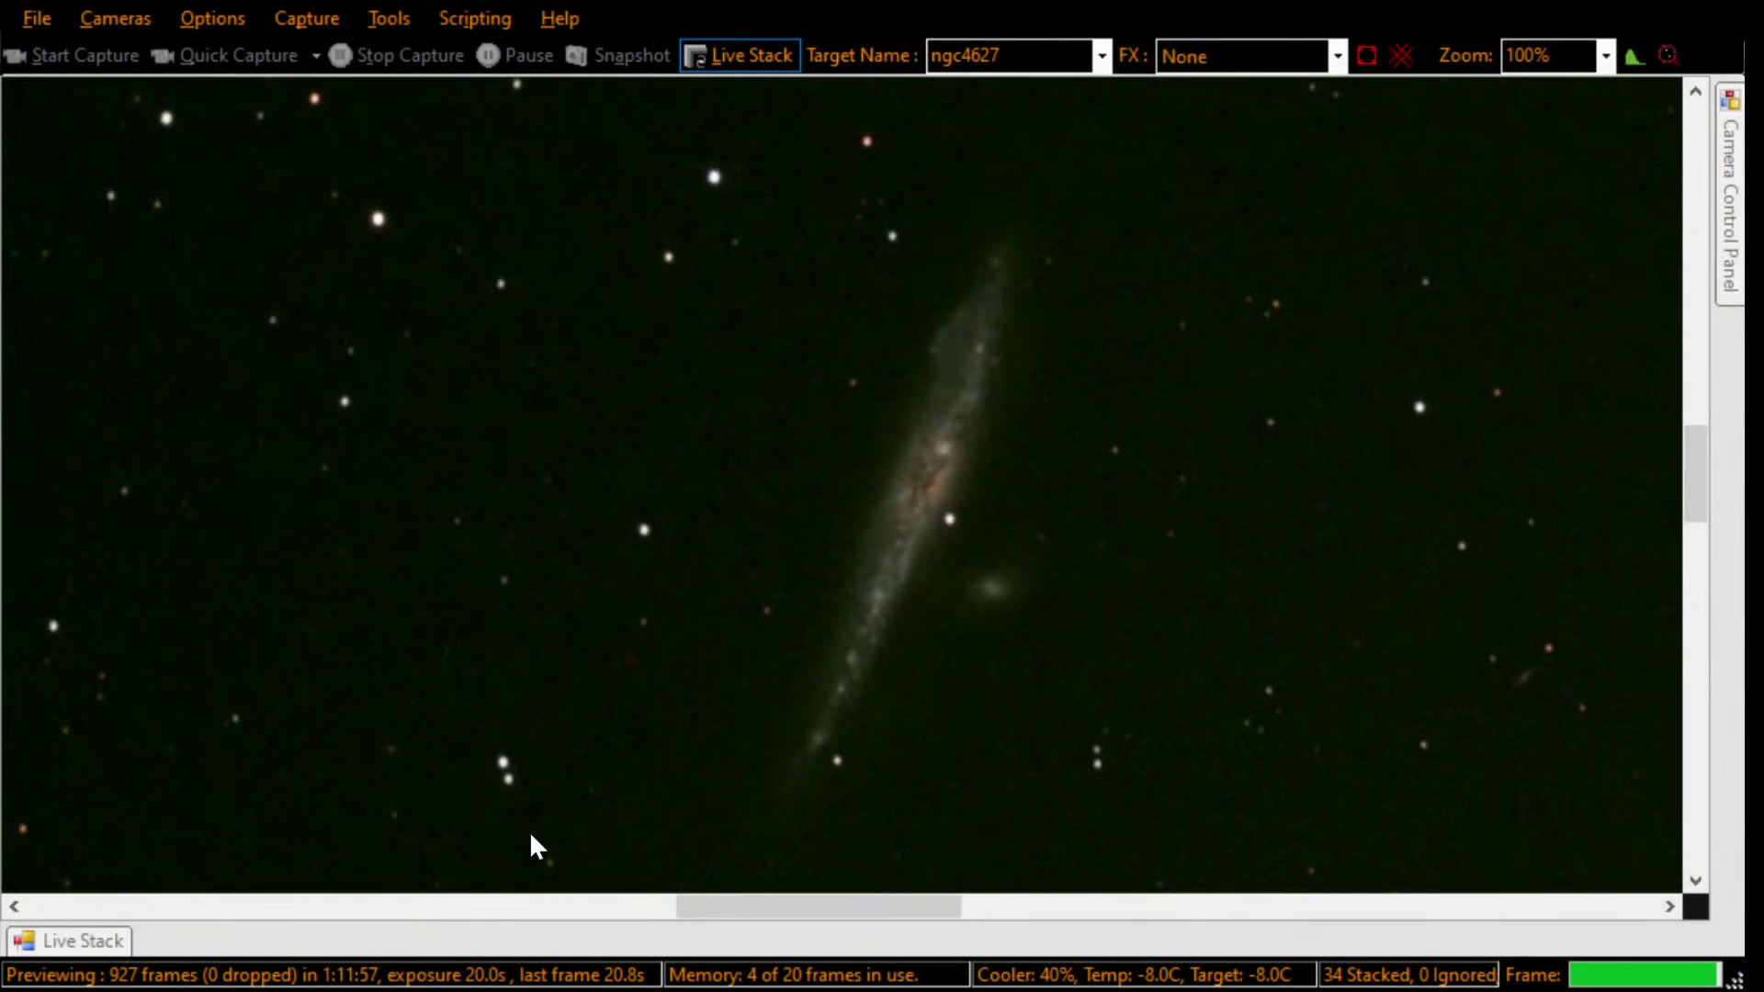
Step: Back in SharpCap, save the NGC4627 live stack as a PNG with the display stretch and collapse the stacking controls
left_click(103, 942)
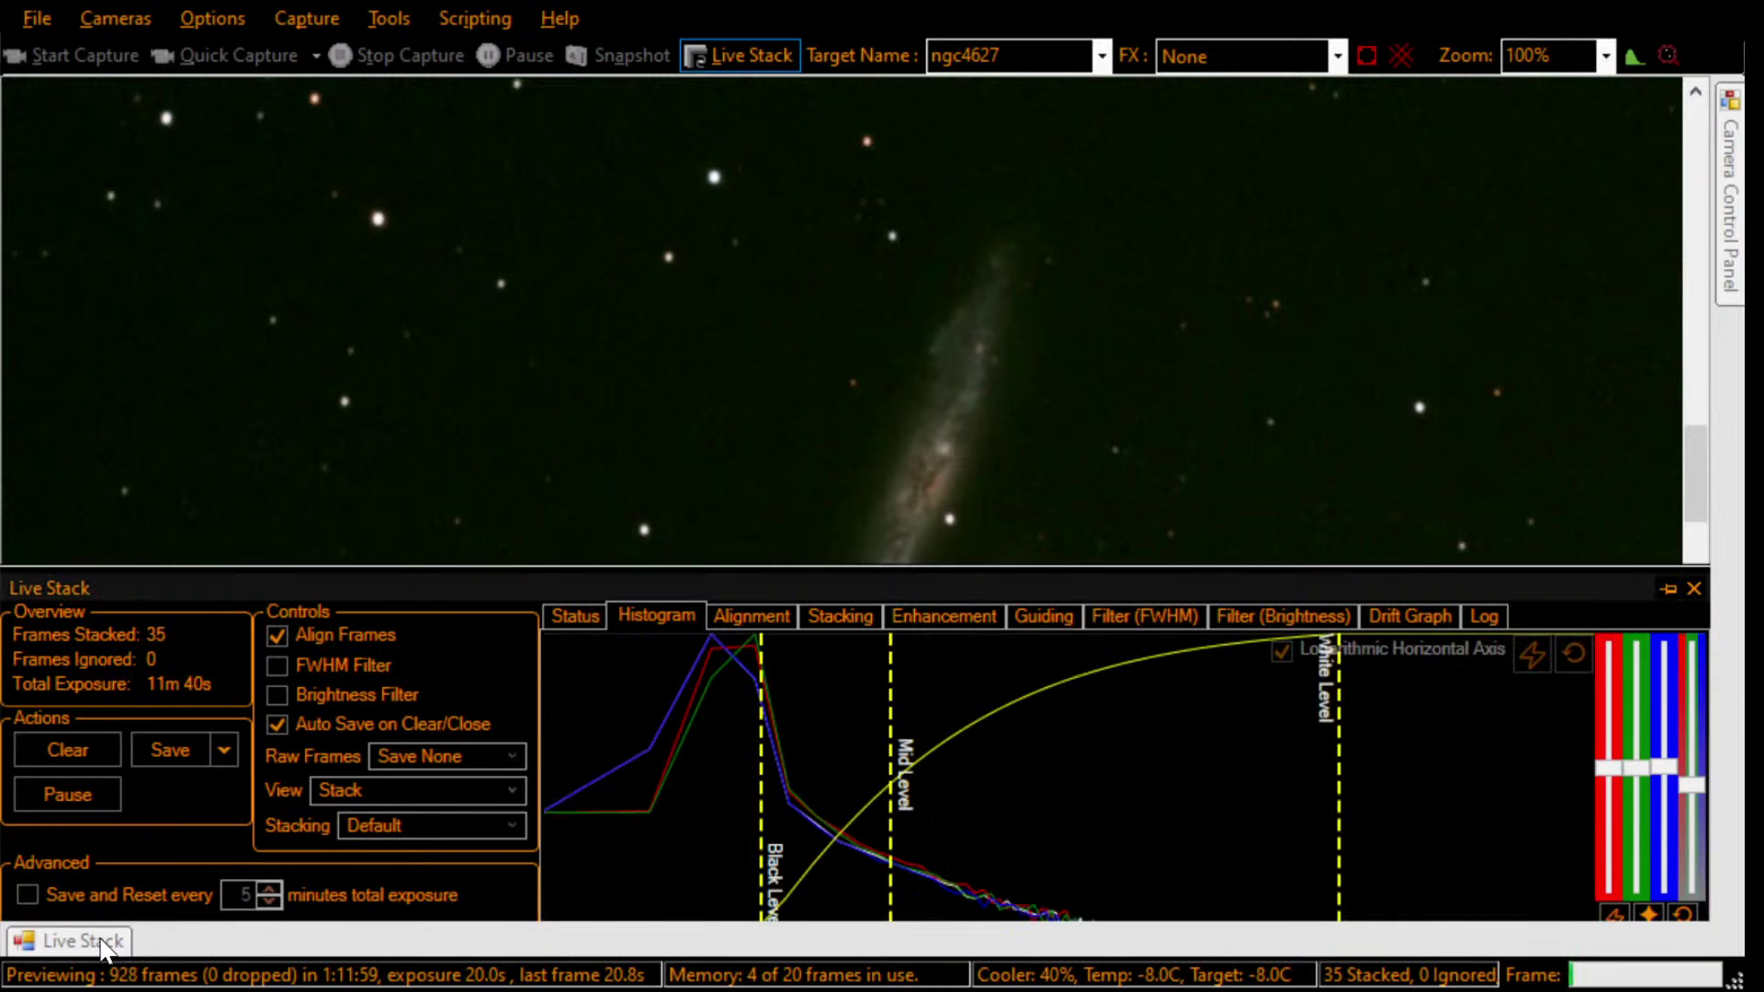
left_click(234, 752)
left_click(201, 875)
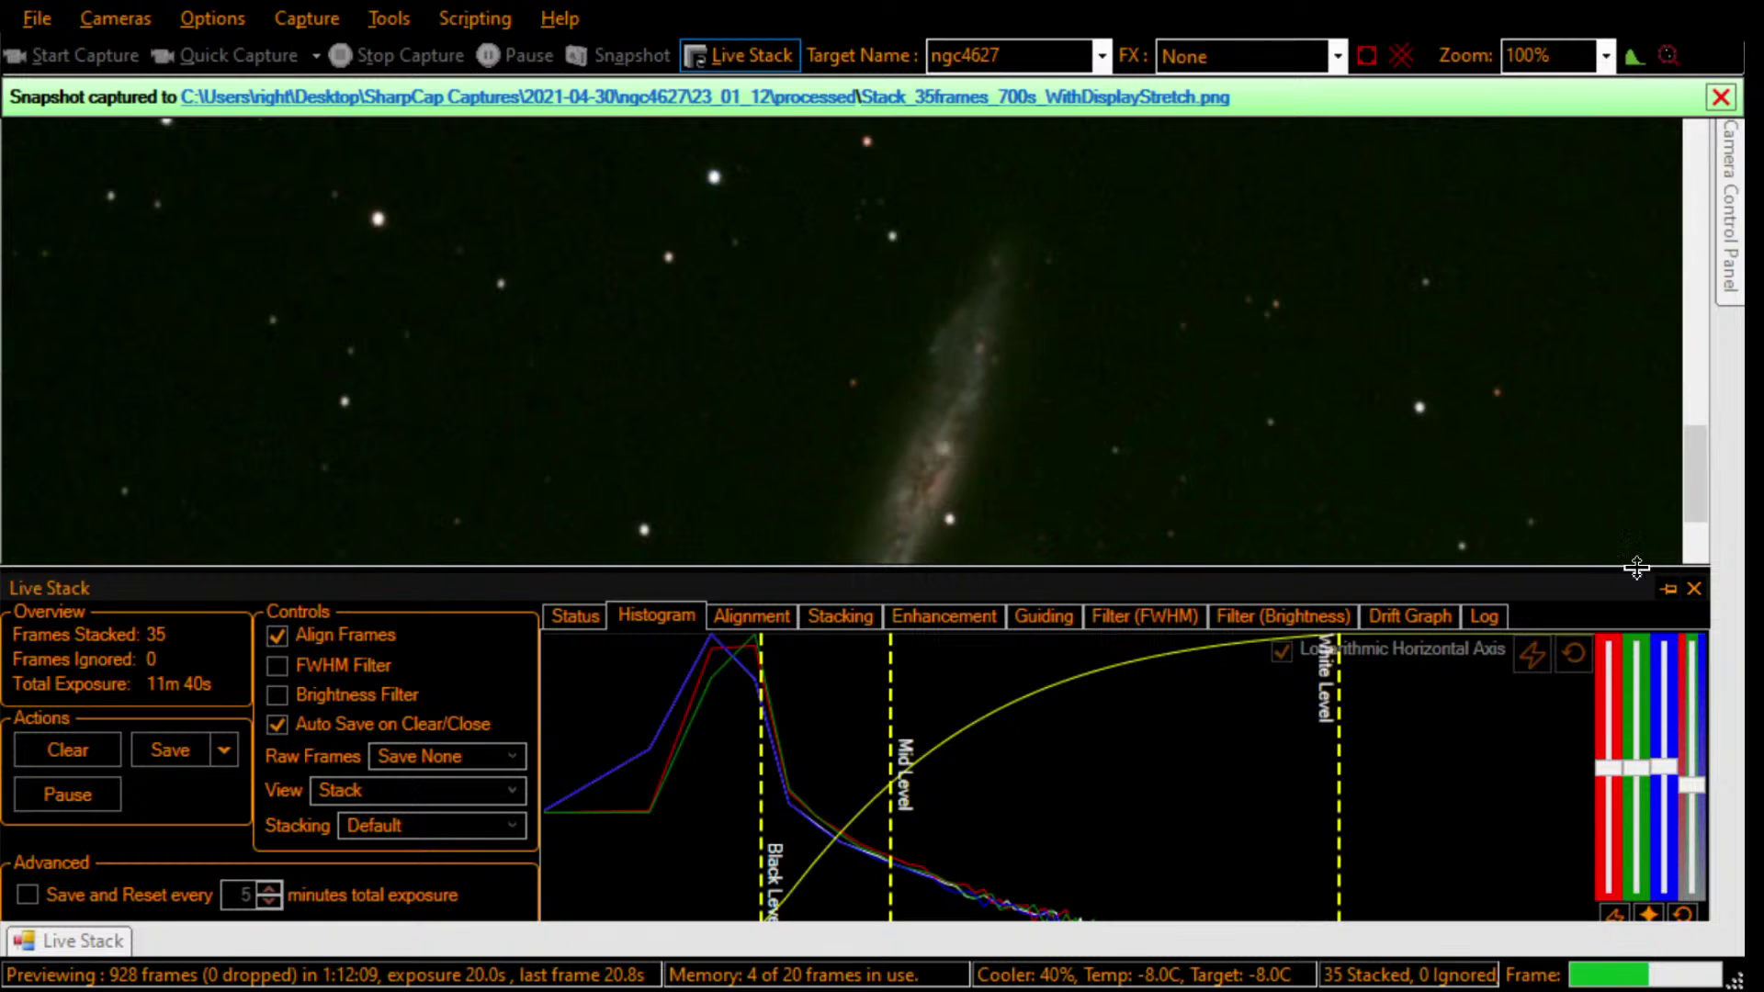
left_click(1669, 588)
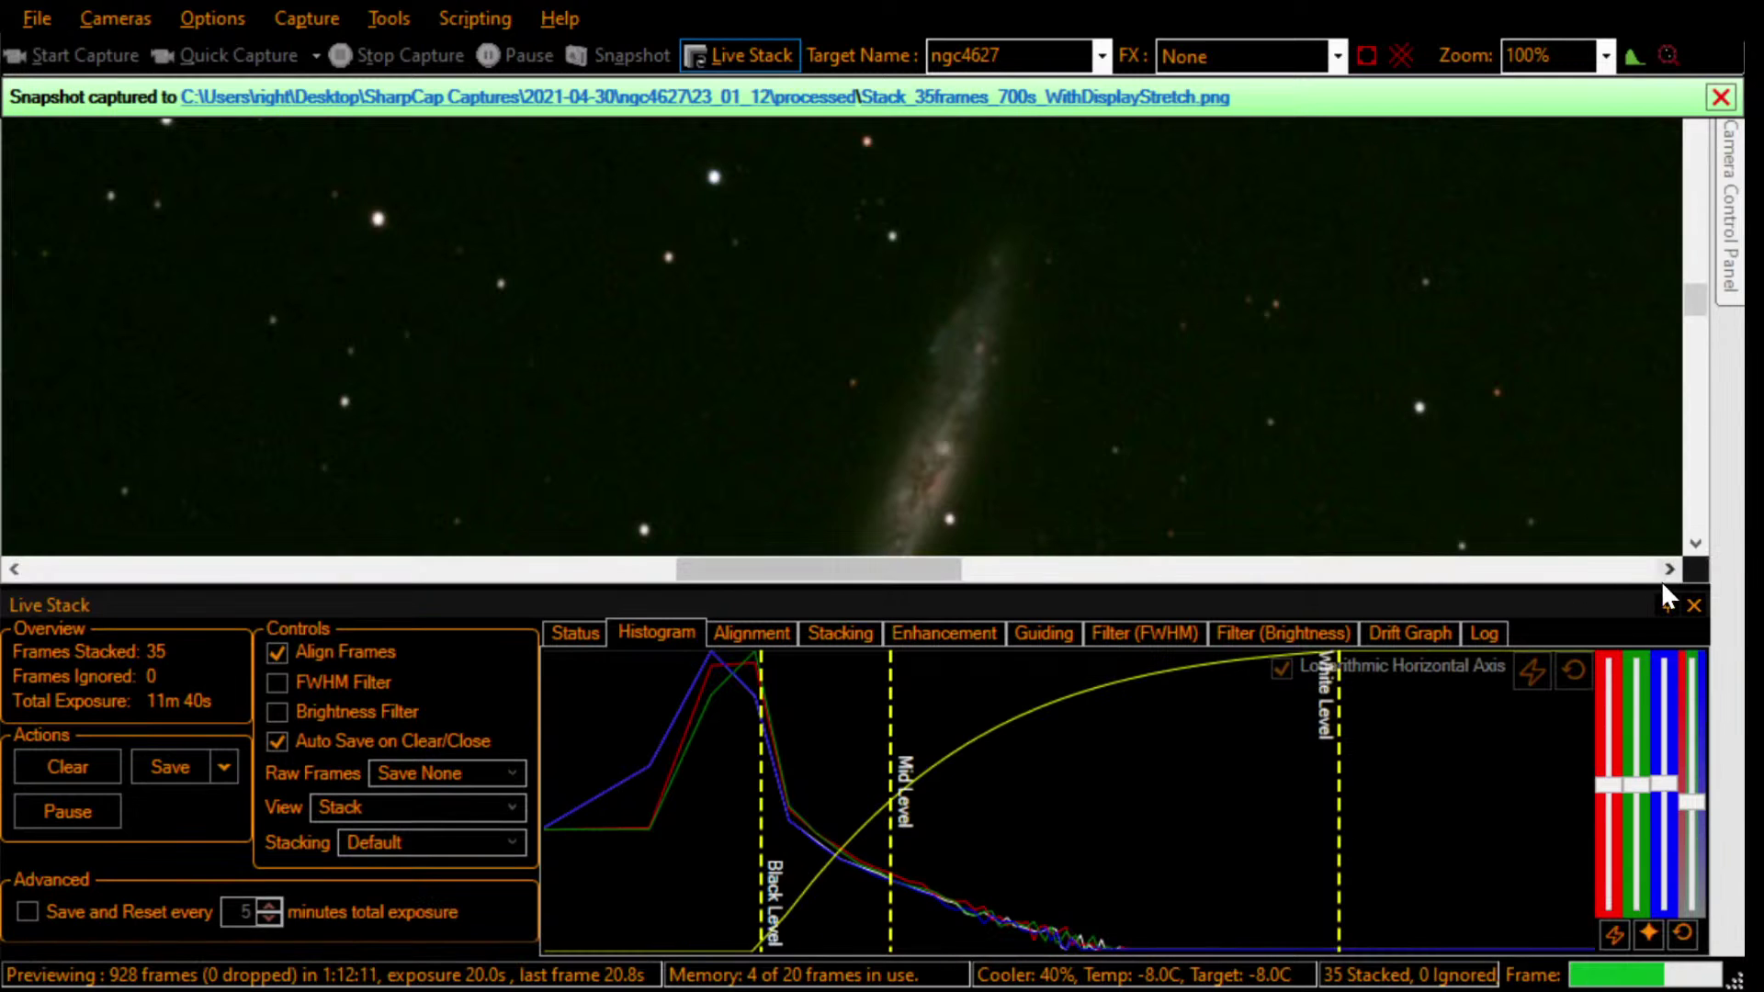
left_click(1678, 605)
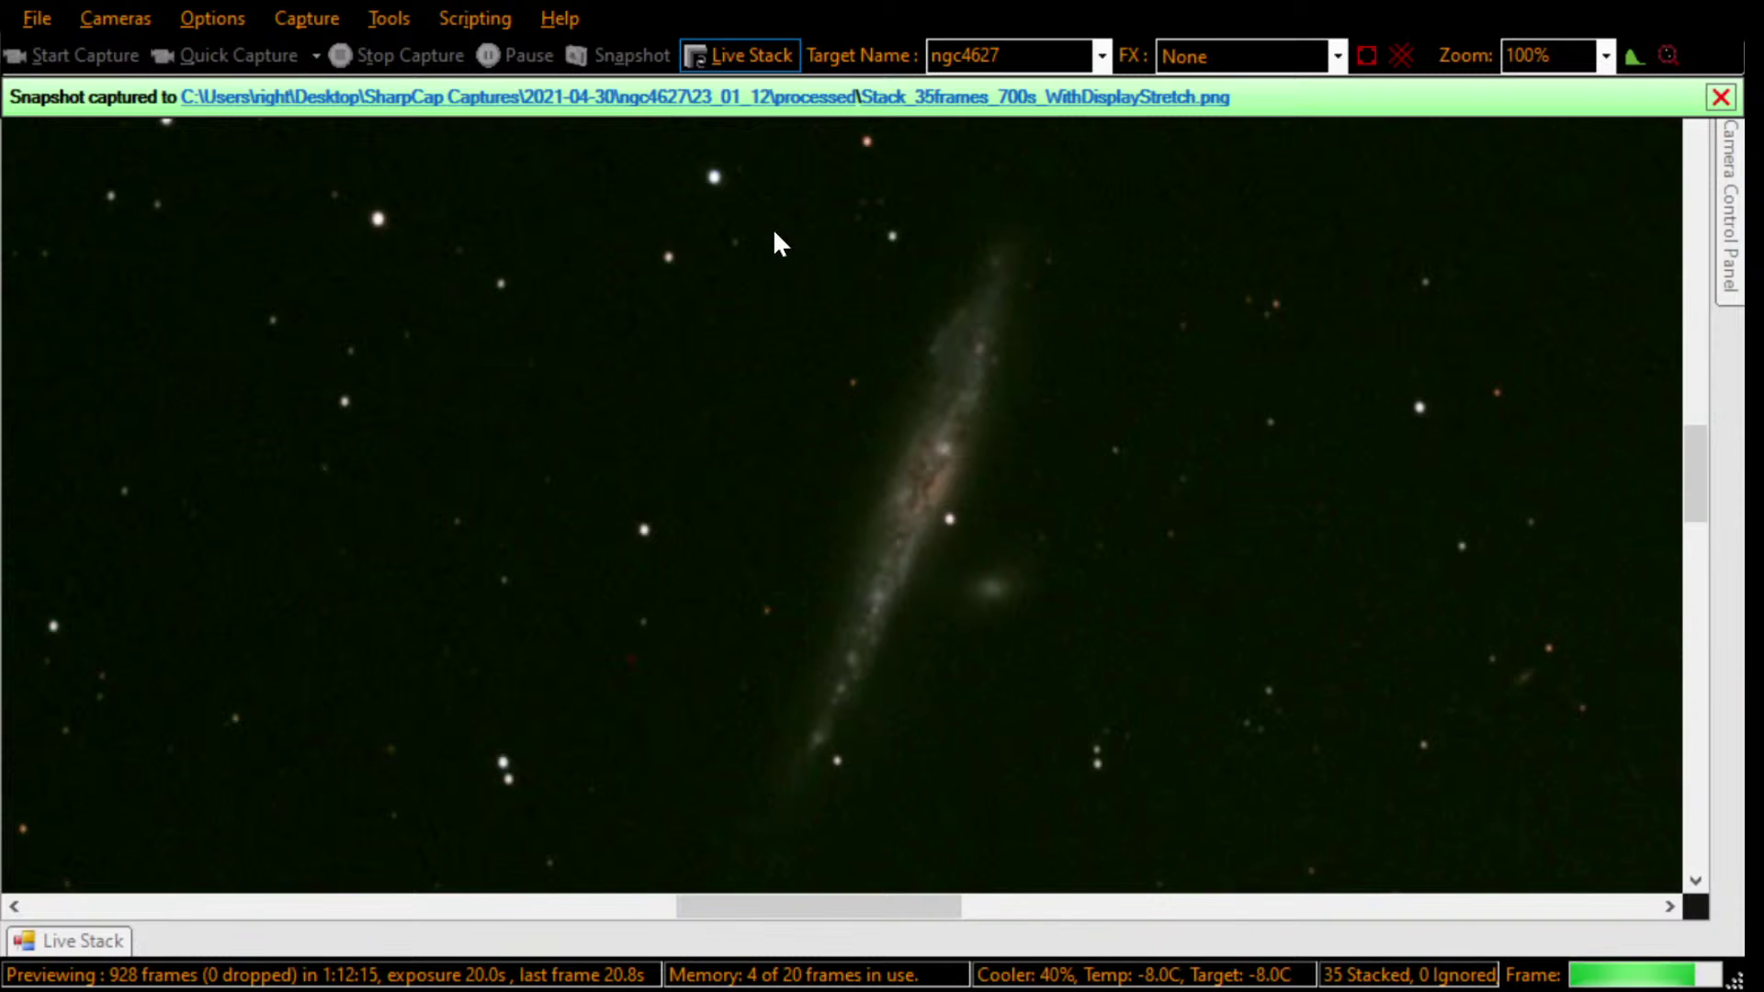
left_click_drag(847, 910, 863, 912)
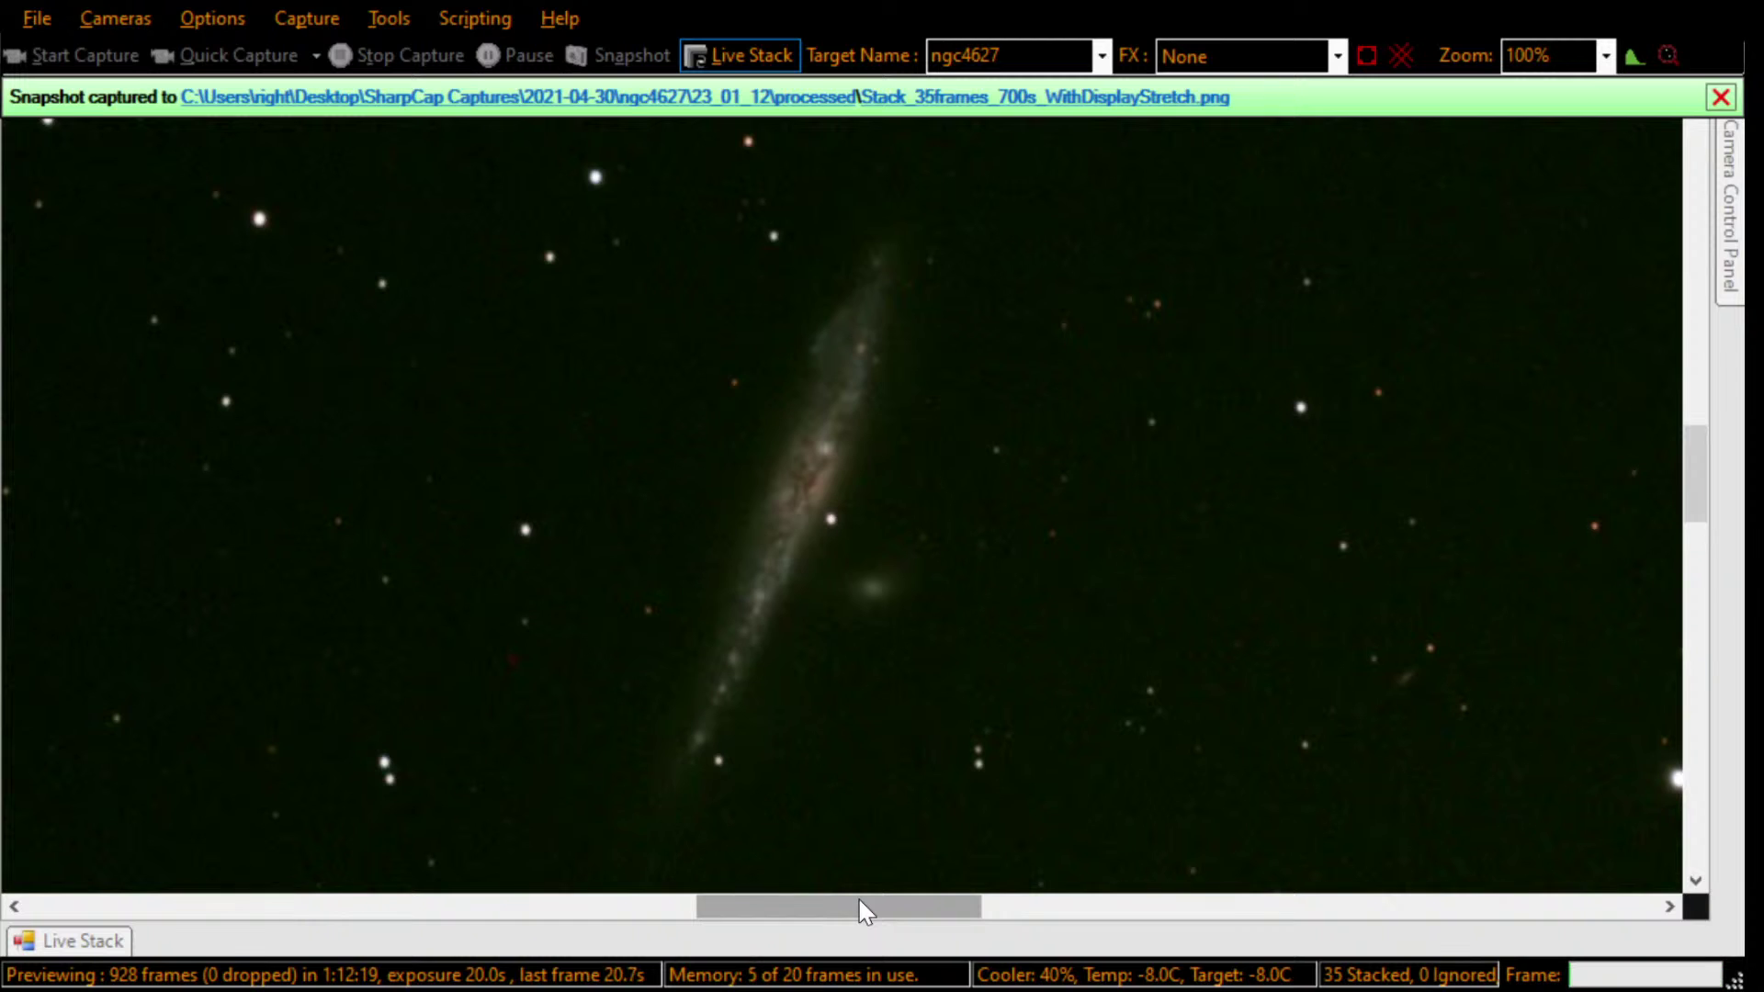
Step: Reduce the preview zoom to 75% to frame NGC4627 and its neighbouring galaxy
left_click(1606, 56)
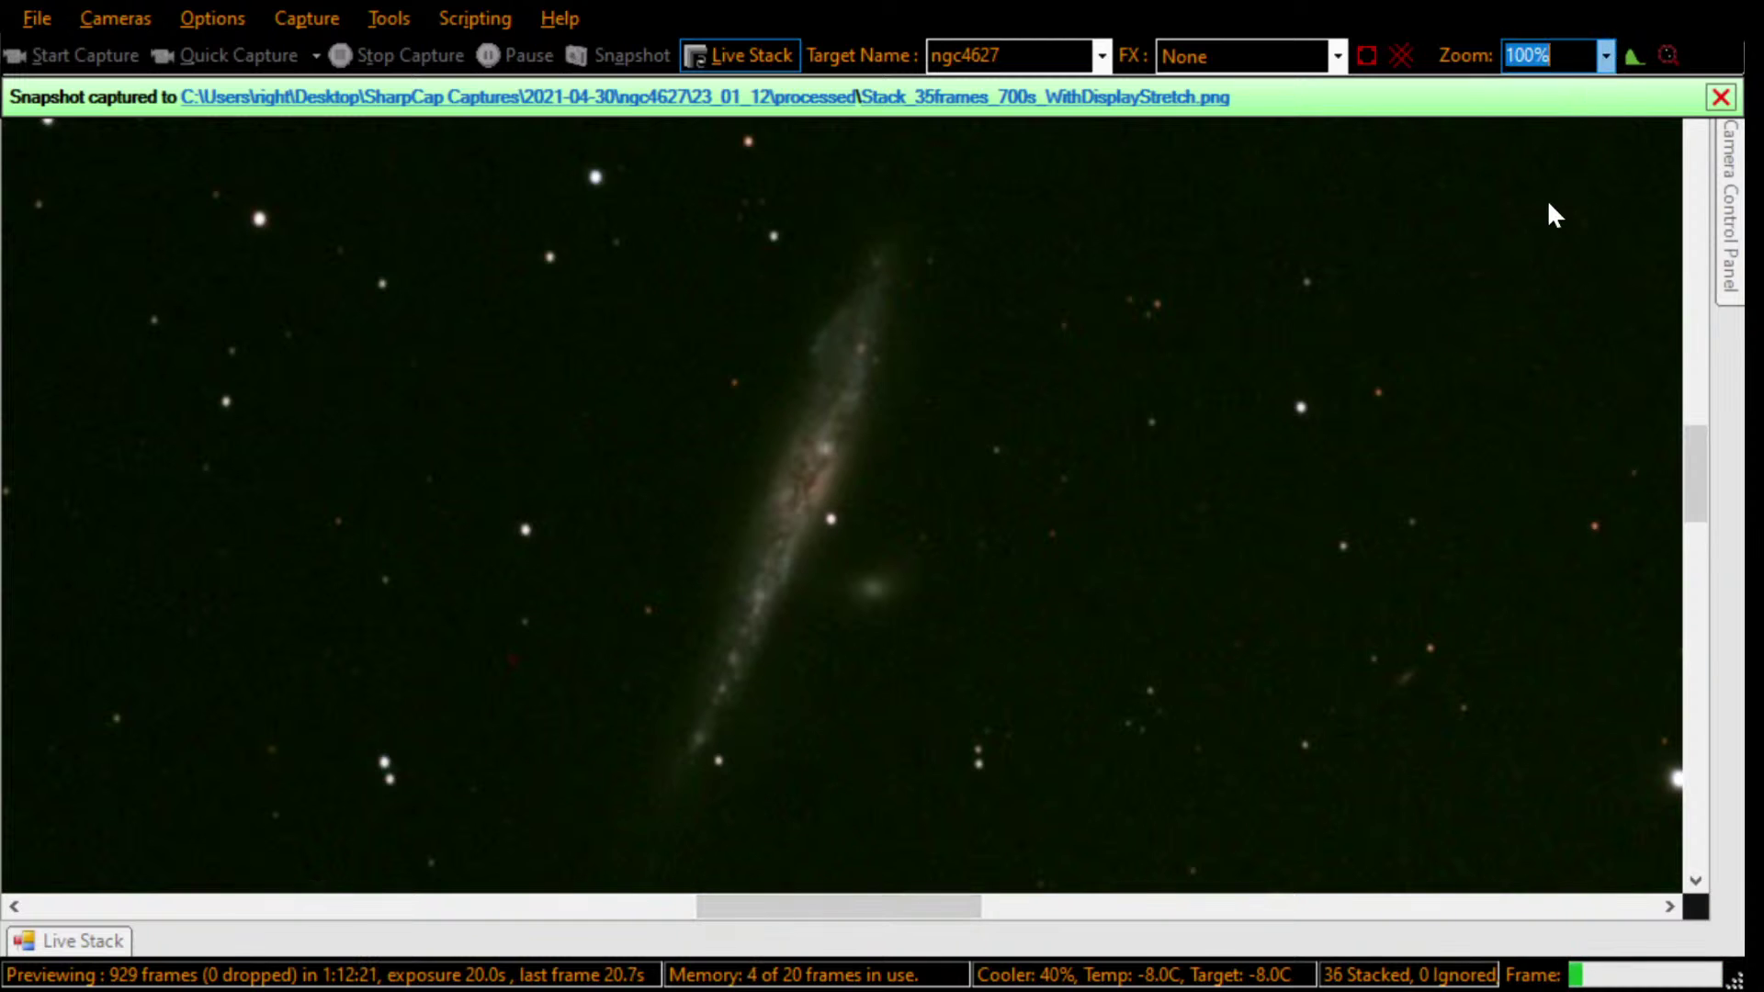
scroll(1542, 261, "down", 1)
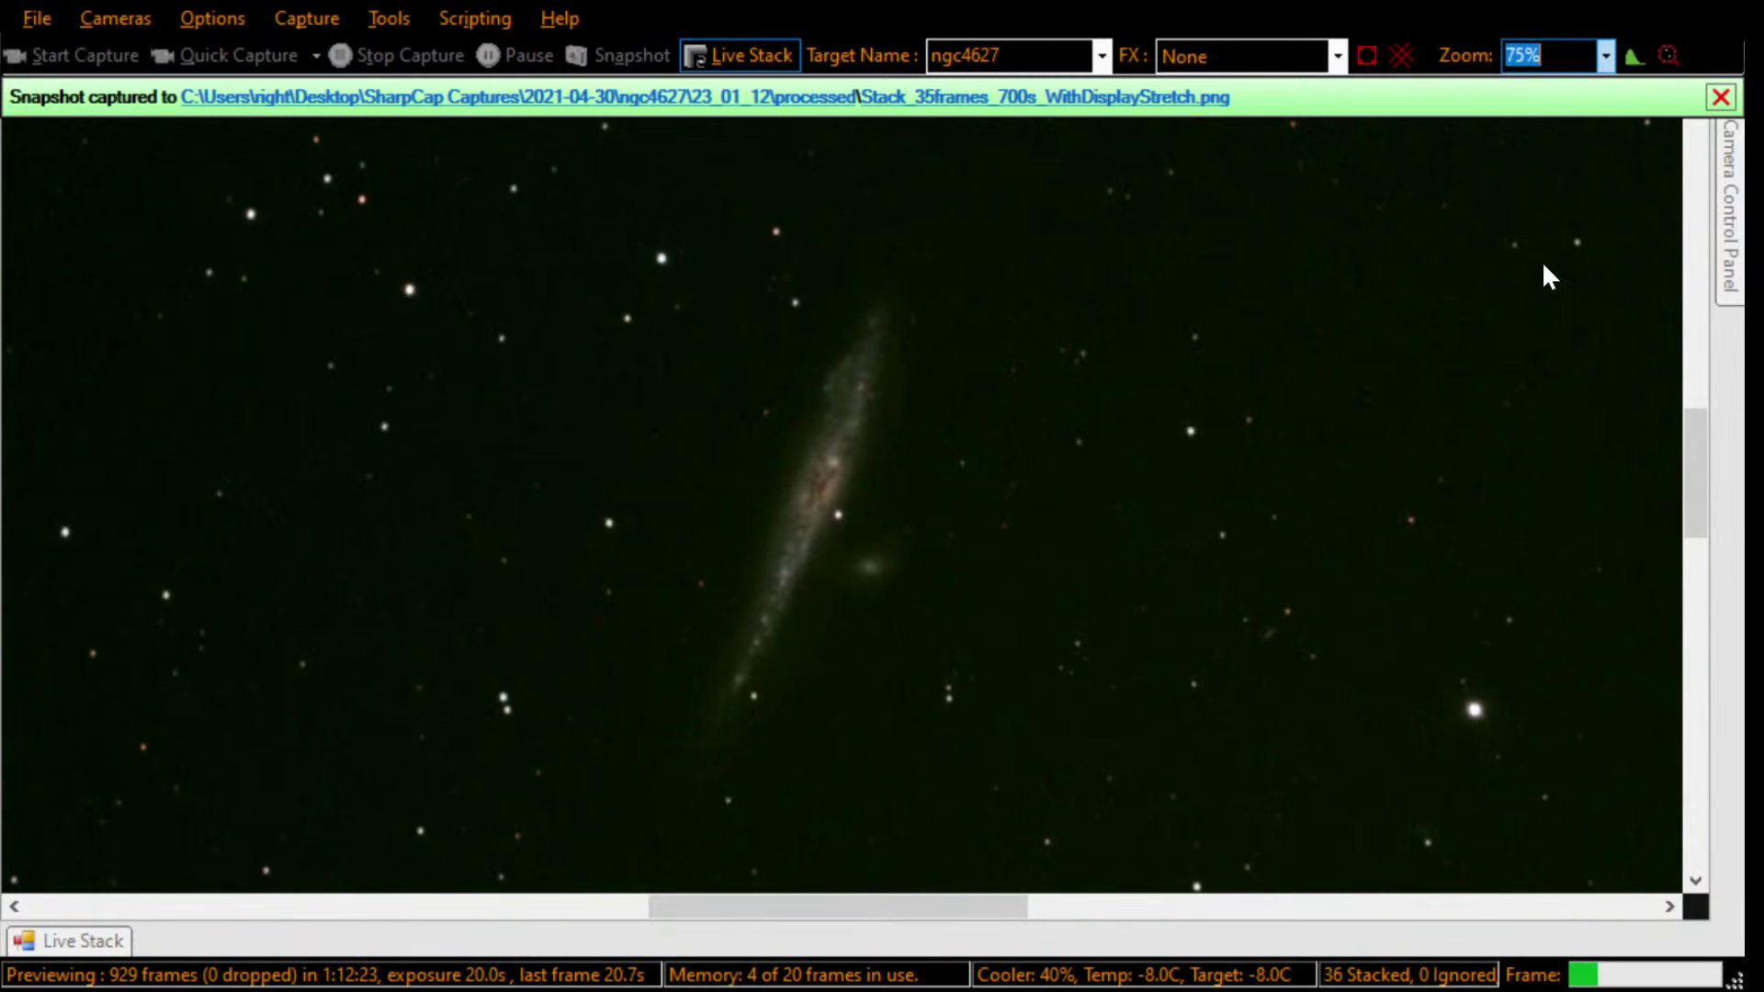
left_click(1542, 261)
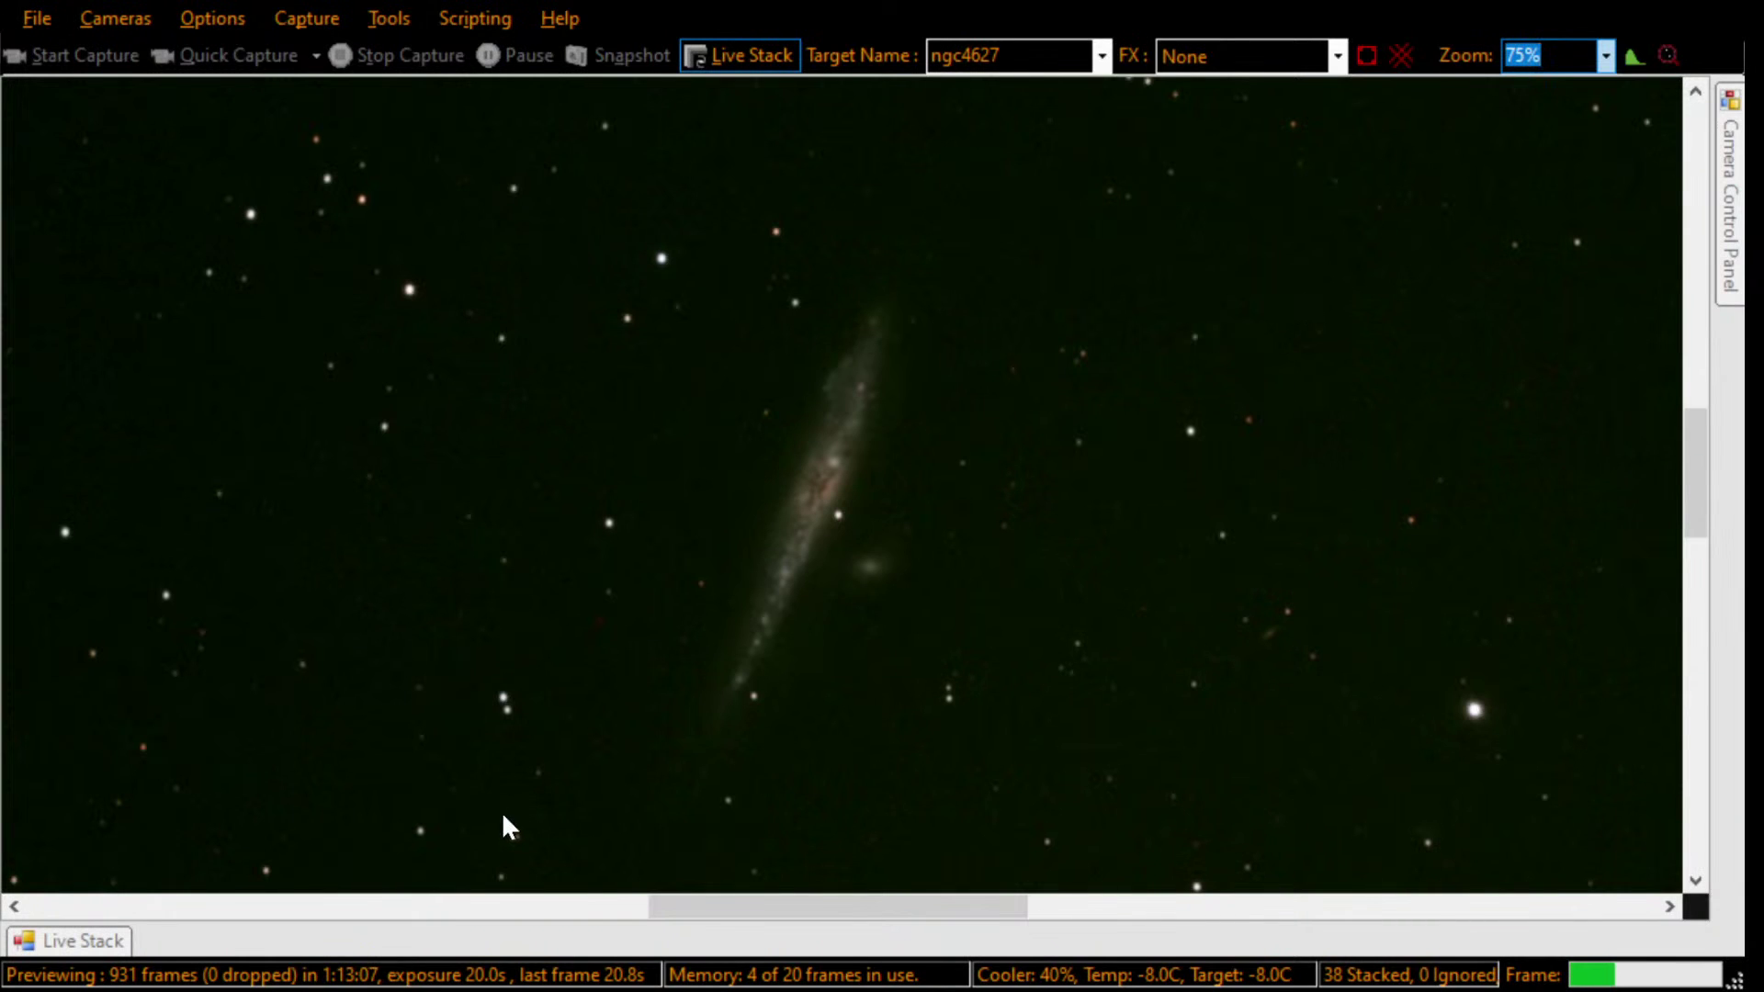
Step: Pin the live stacking controls open and turn off live stacking of ngc4627
left_click(79, 942)
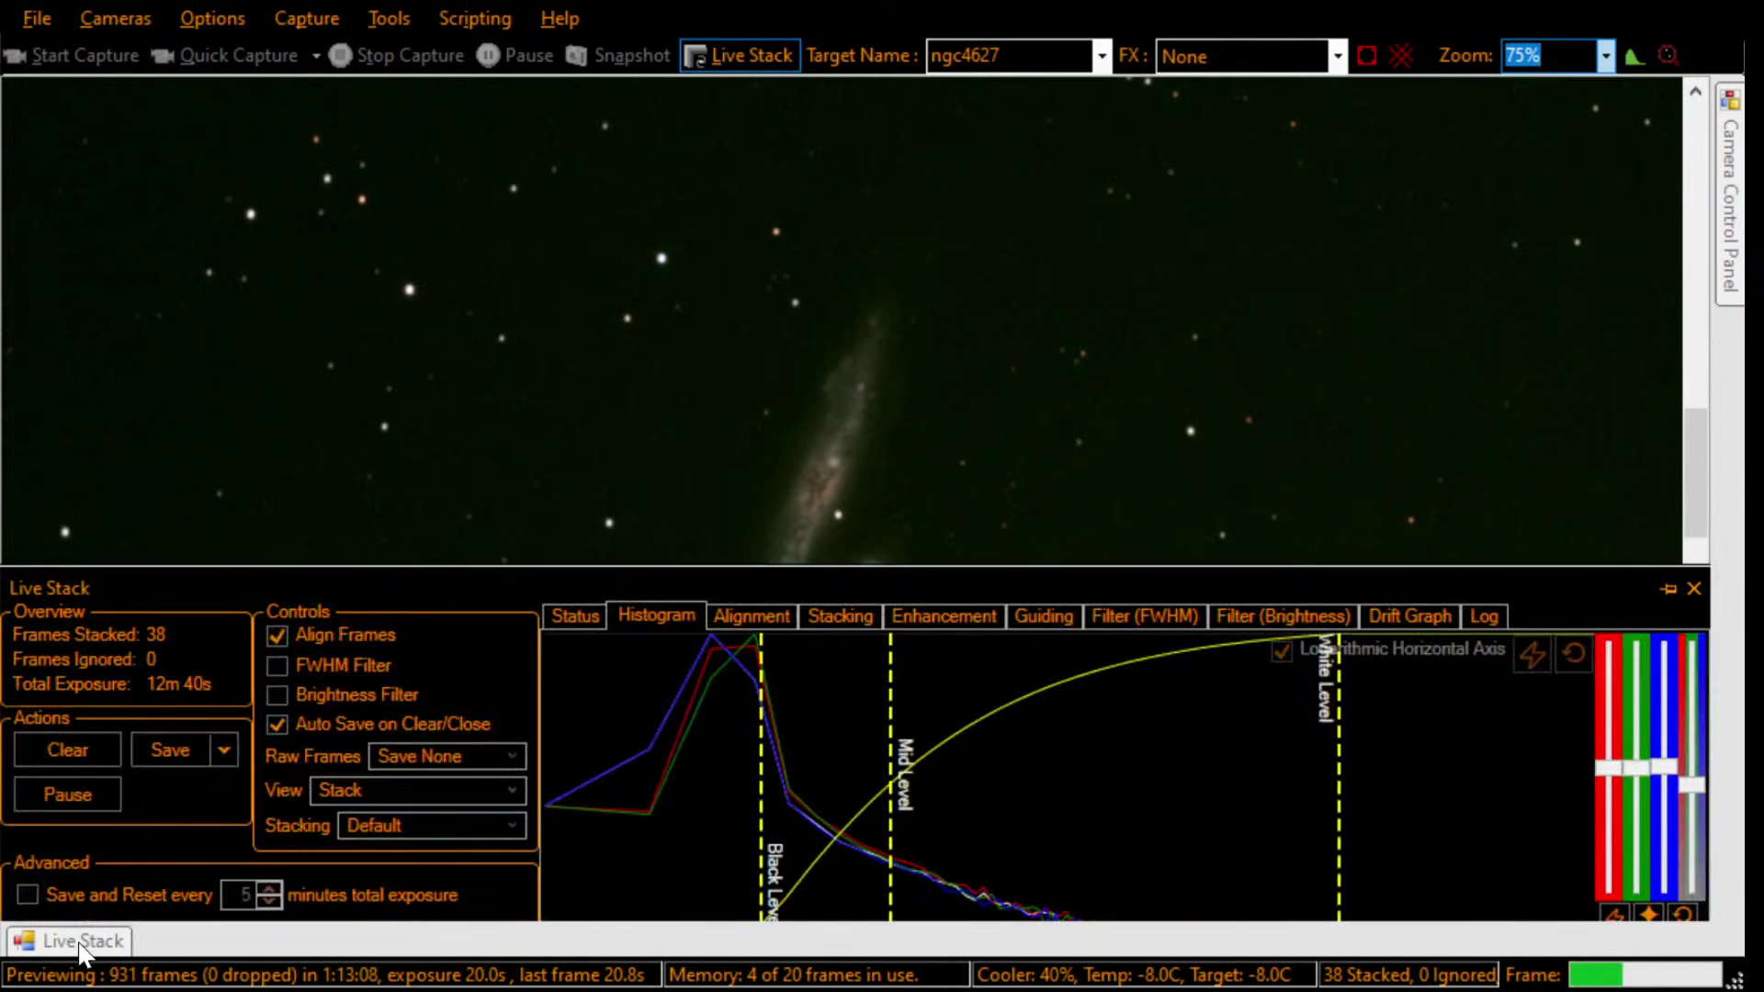
left_click(1667, 587)
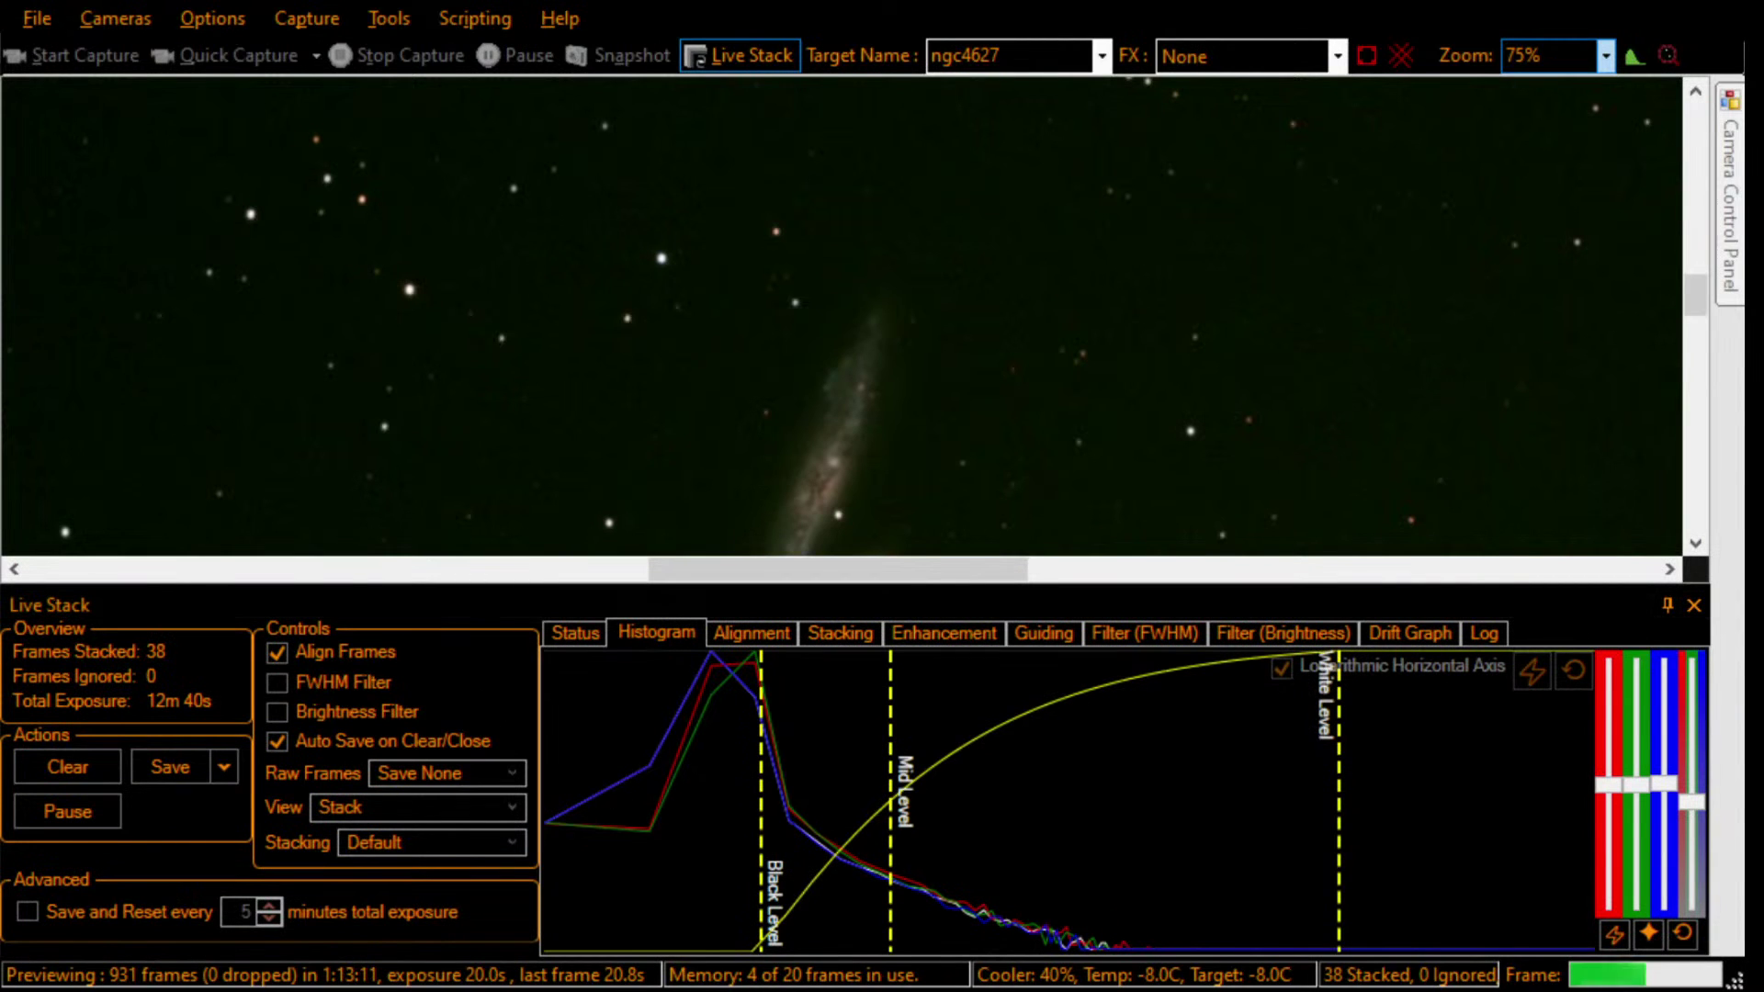
left_click(745, 59)
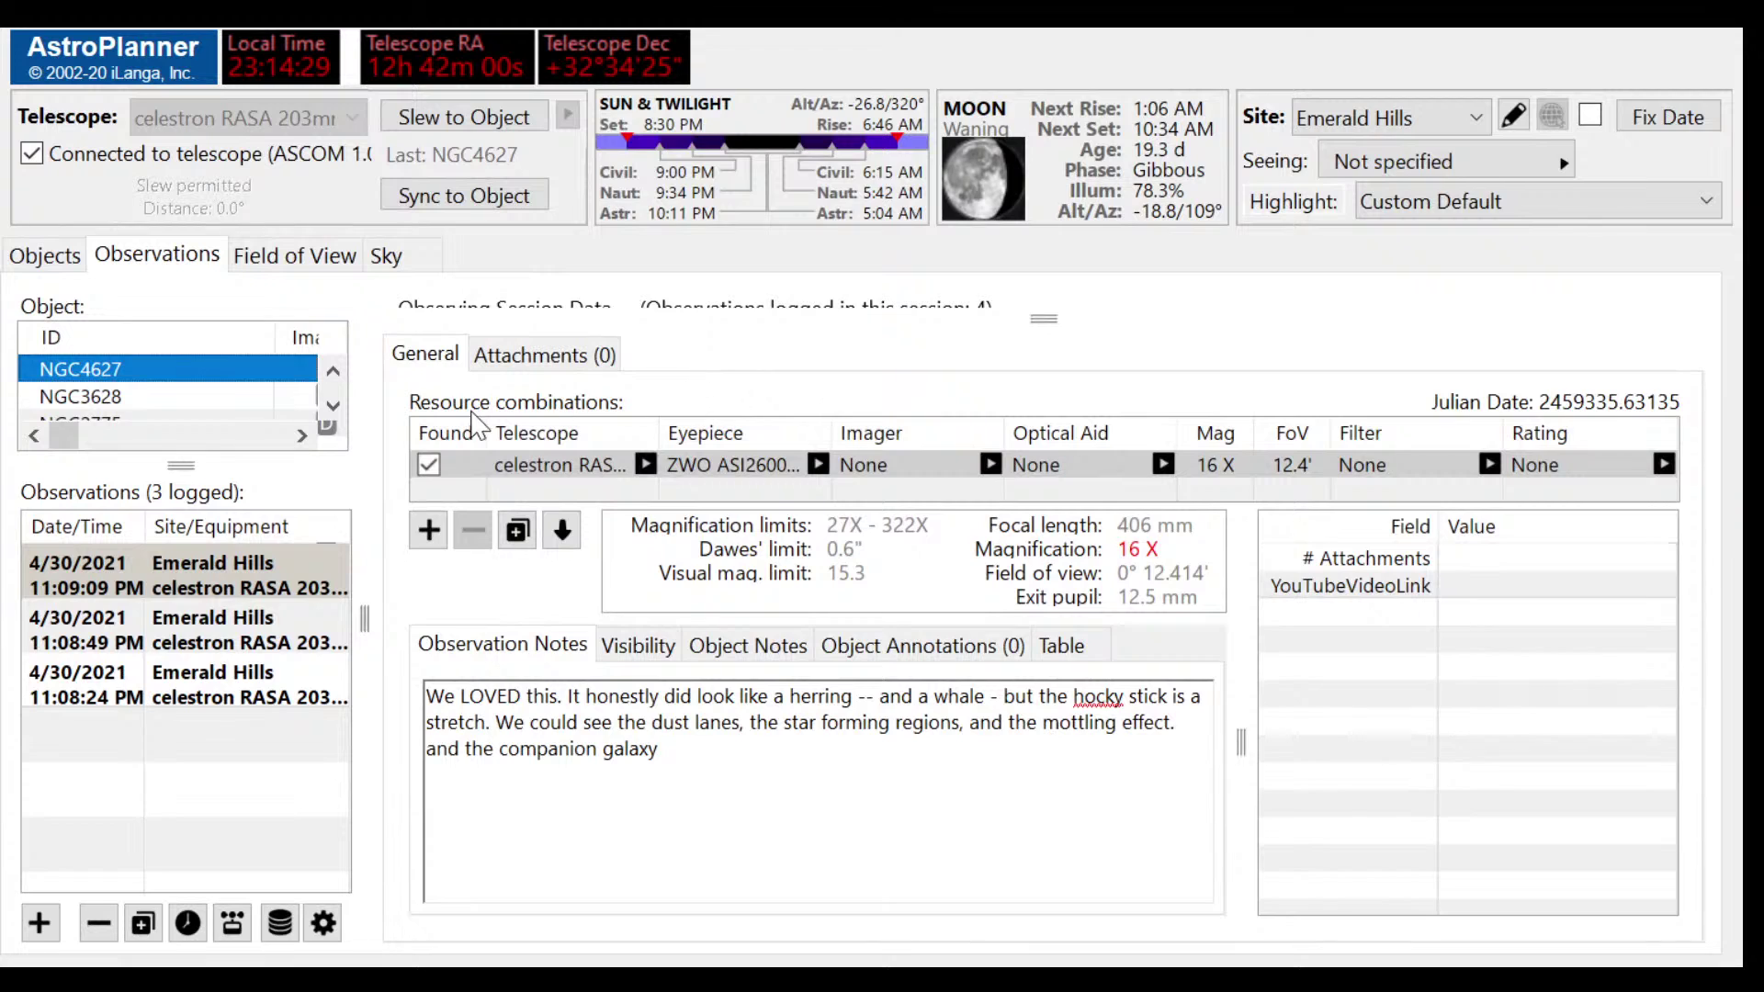
Step: In AstroPlanner, attach the image ngc4627.jpg to the NGC4627 observation and return to that object in the object list
left_click(520, 360)
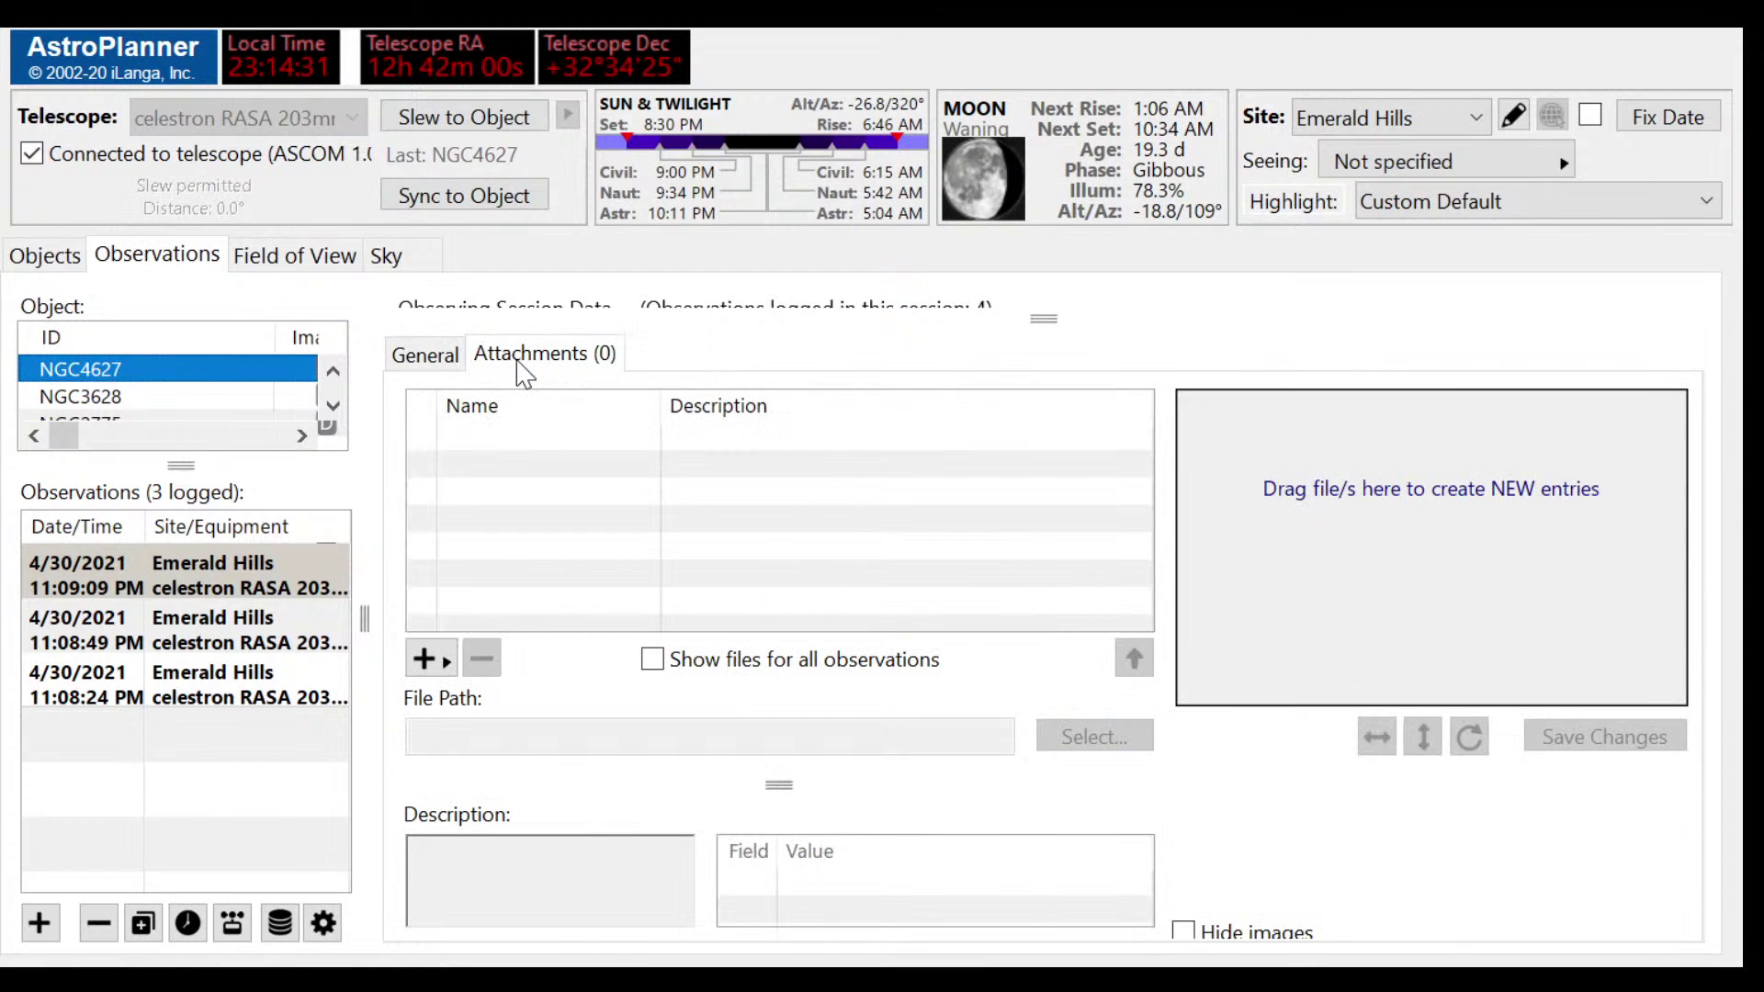
left_click(427, 658)
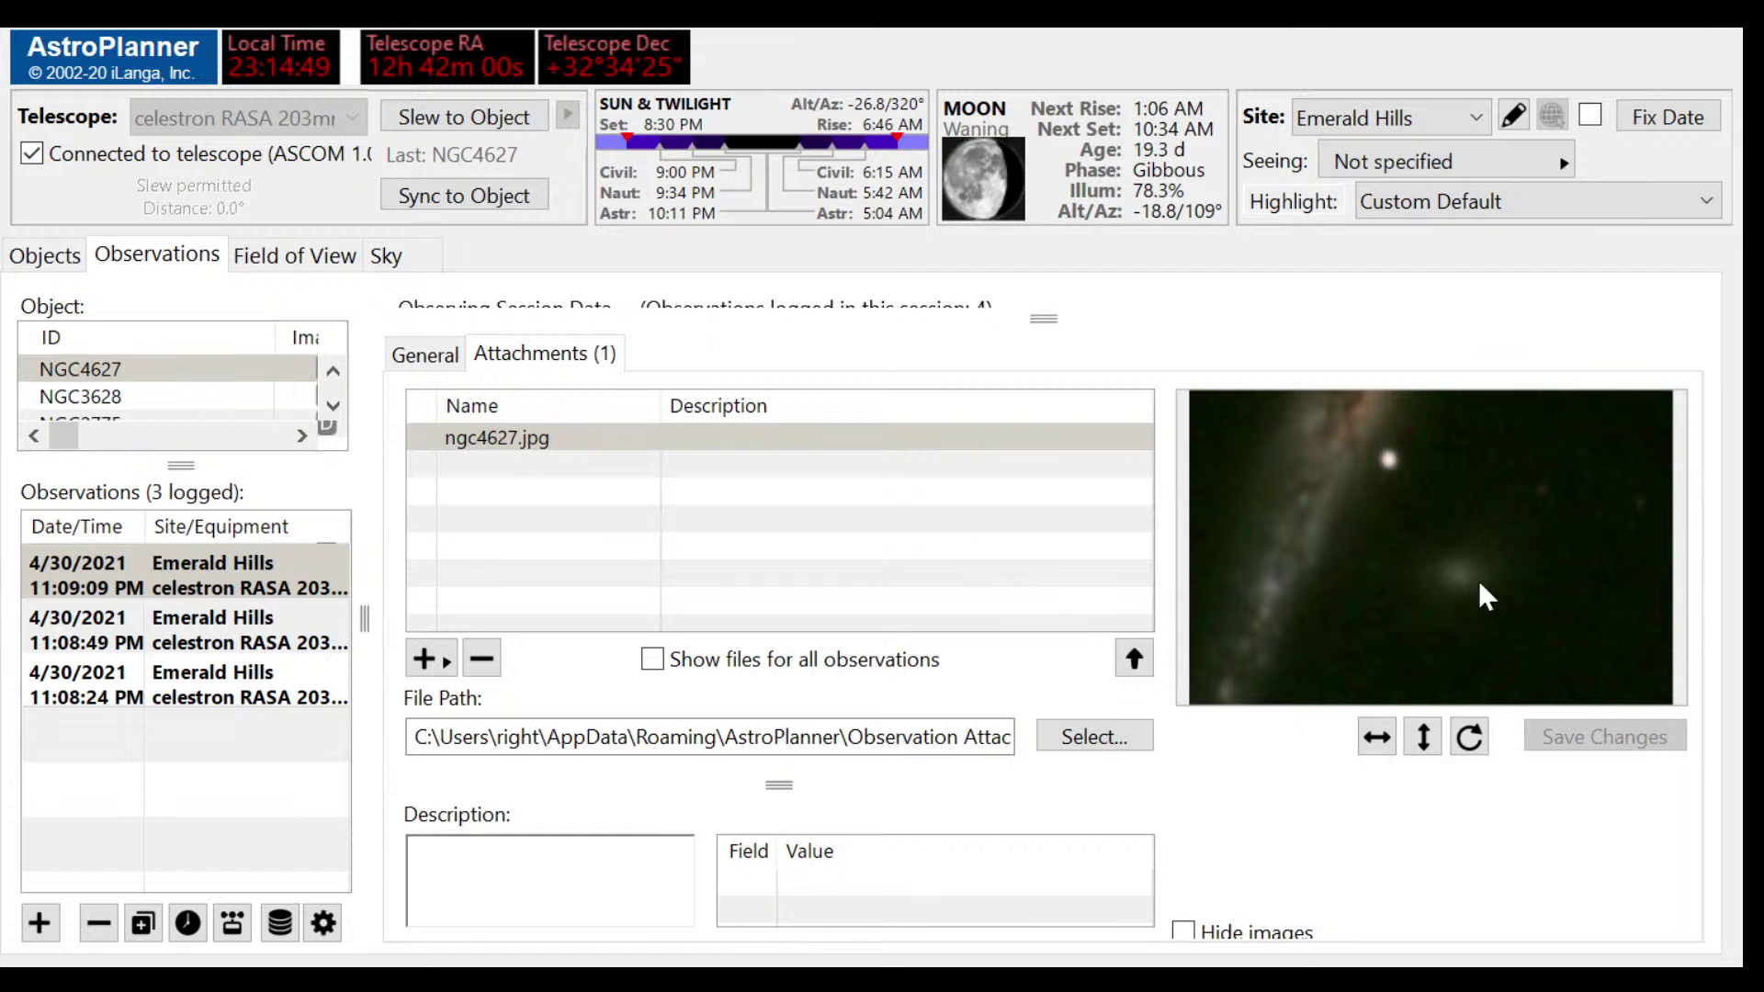
left_click(43, 255)
left_click(156, 499)
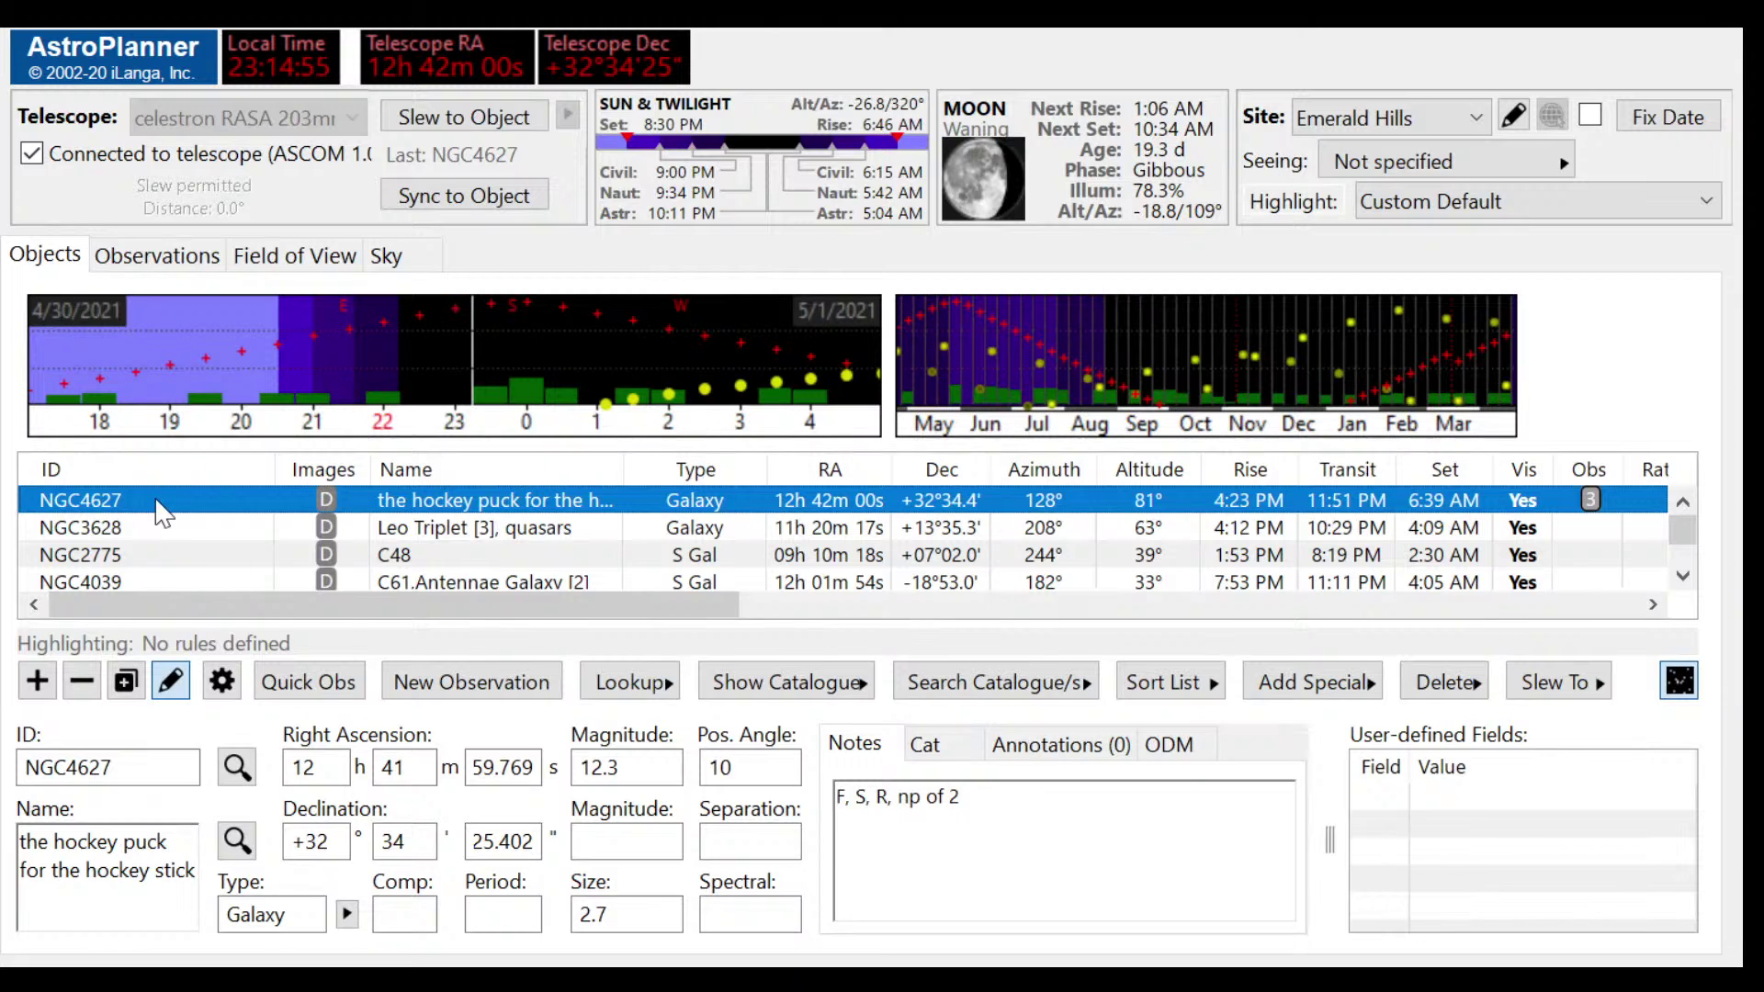
Step: Add a user image to the NGC4627 object entry and widen the planner view, reselecting NGC4627
left_click(342, 692)
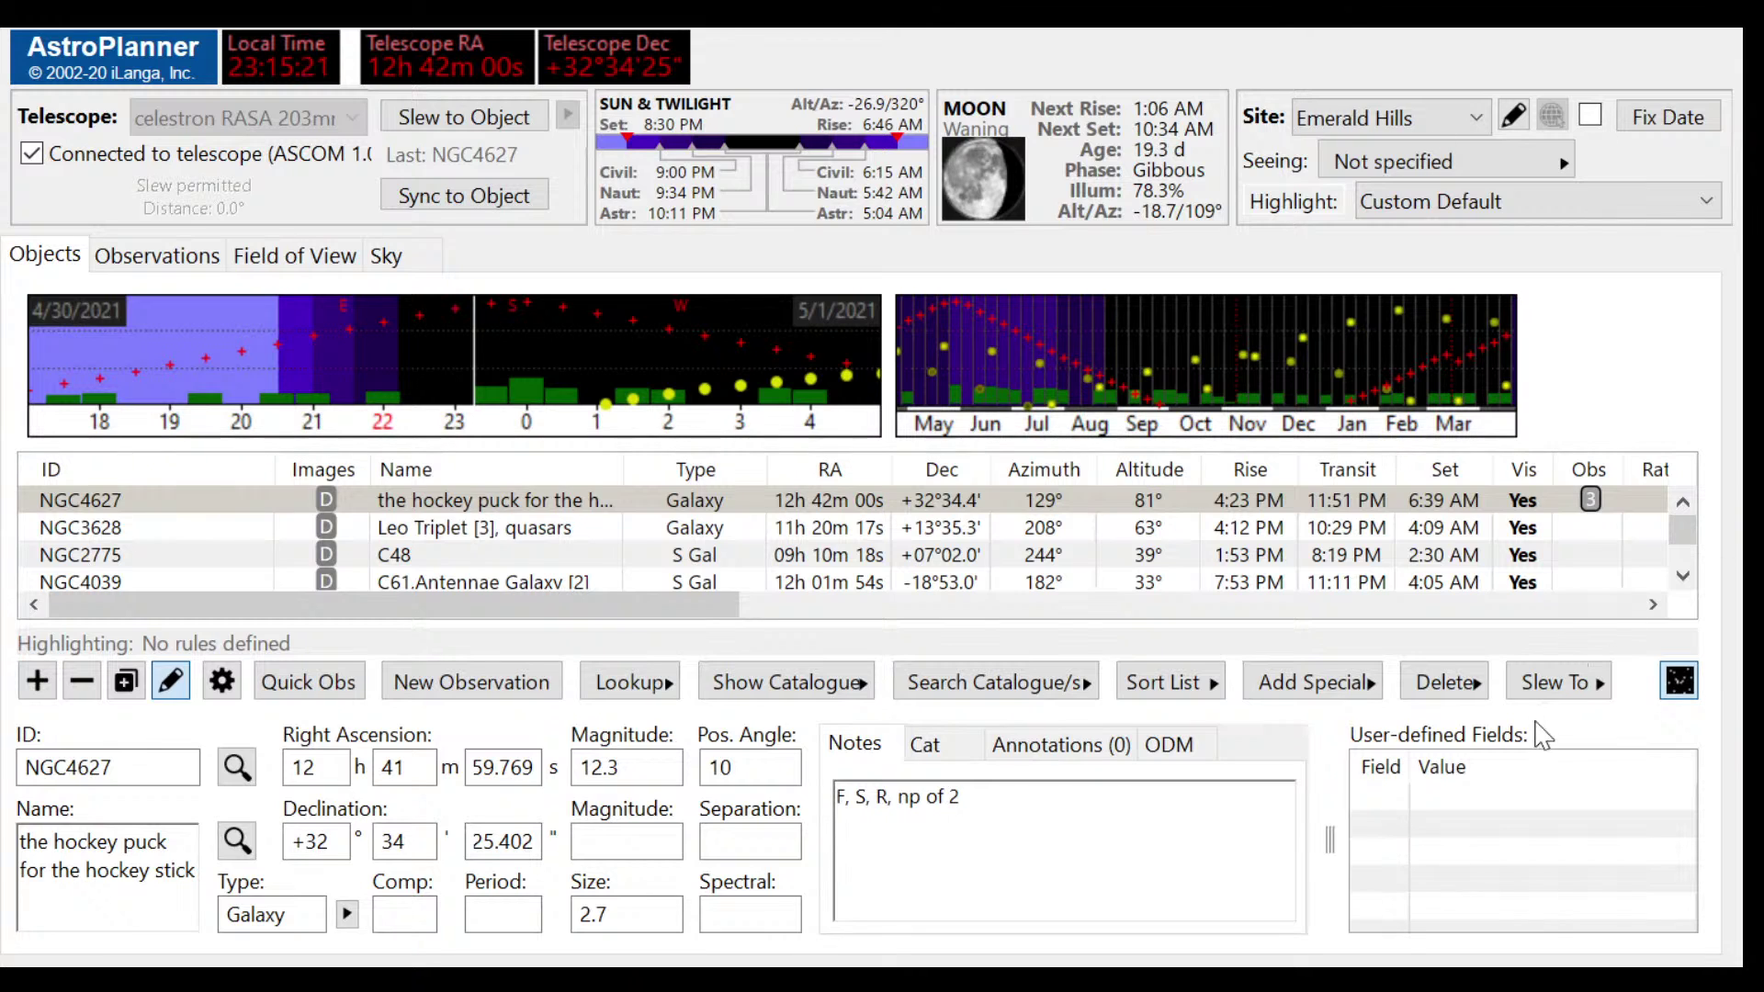
left_click(1529, 775)
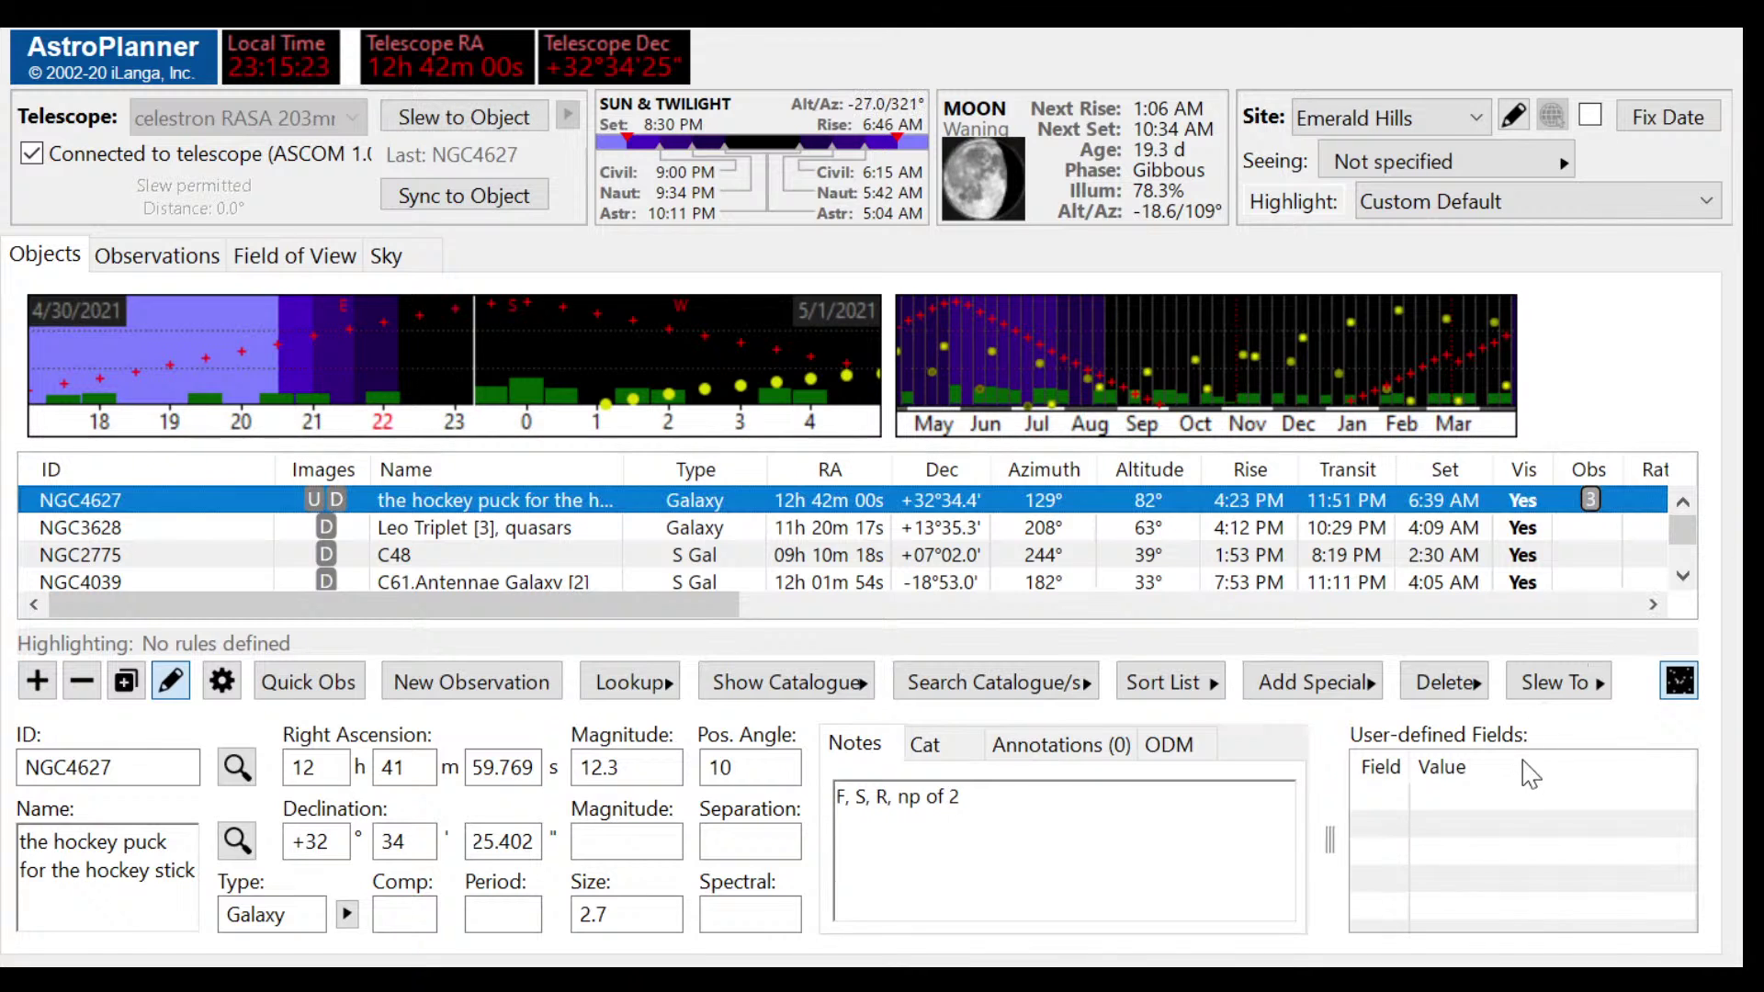
left_click(1680, 681)
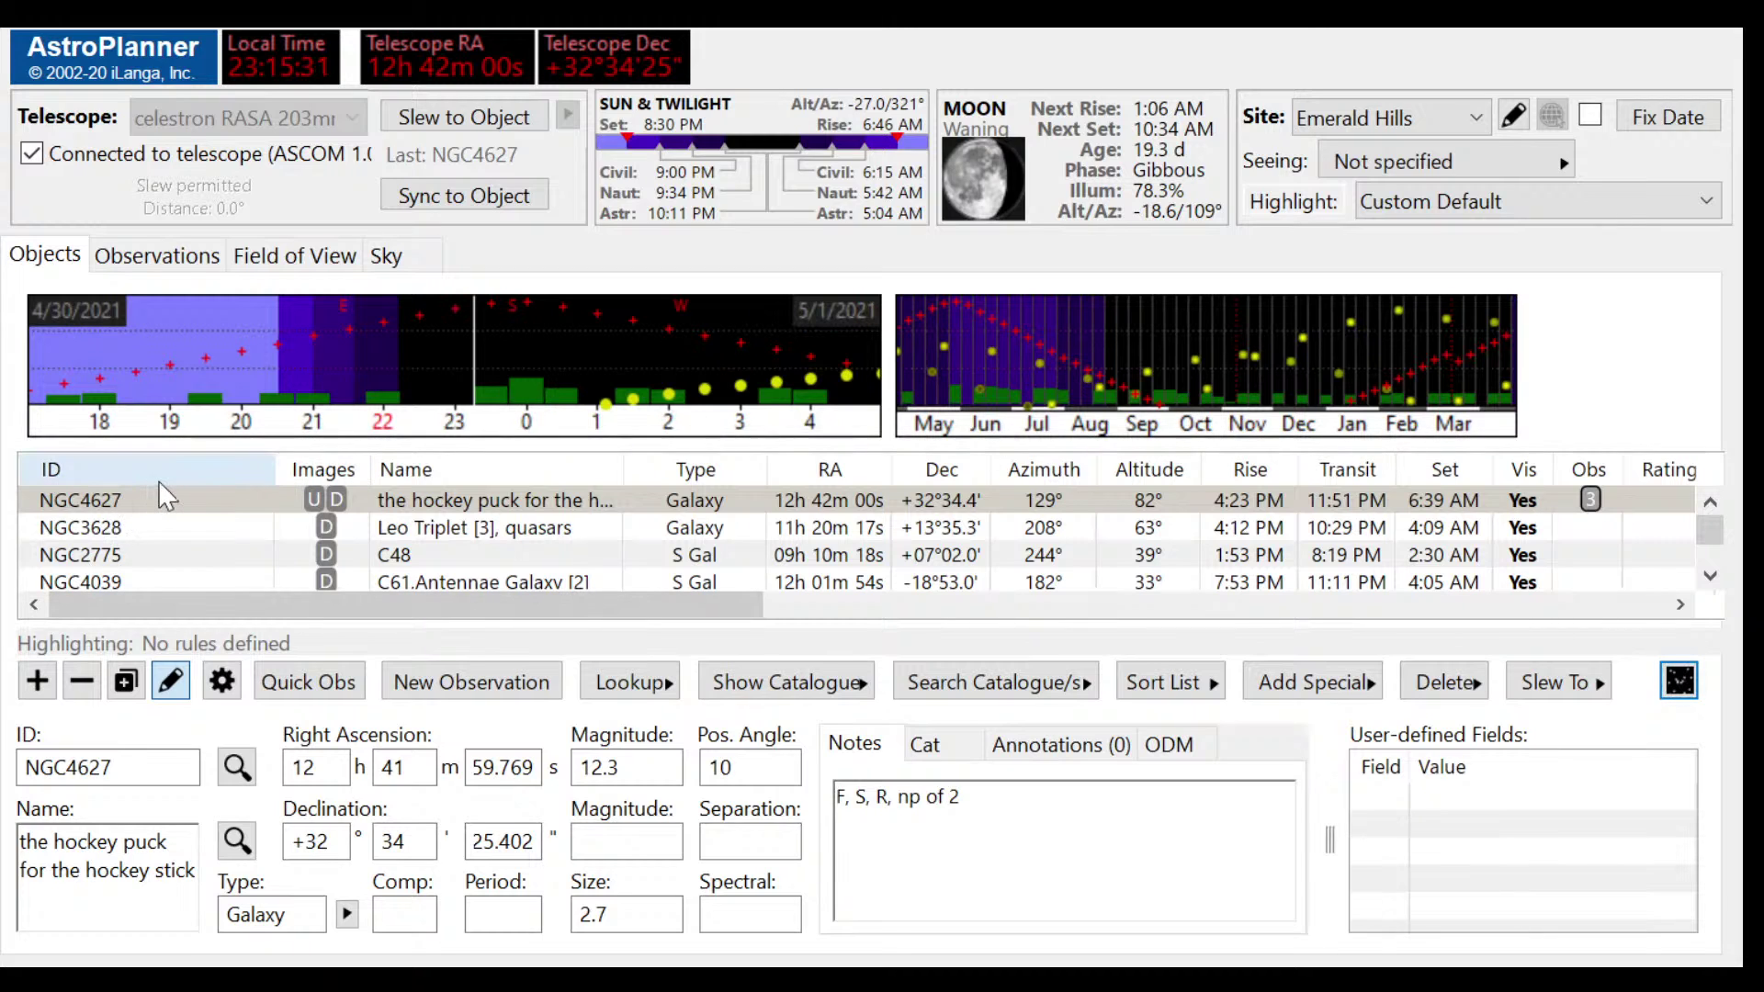
left_click(147, 510)
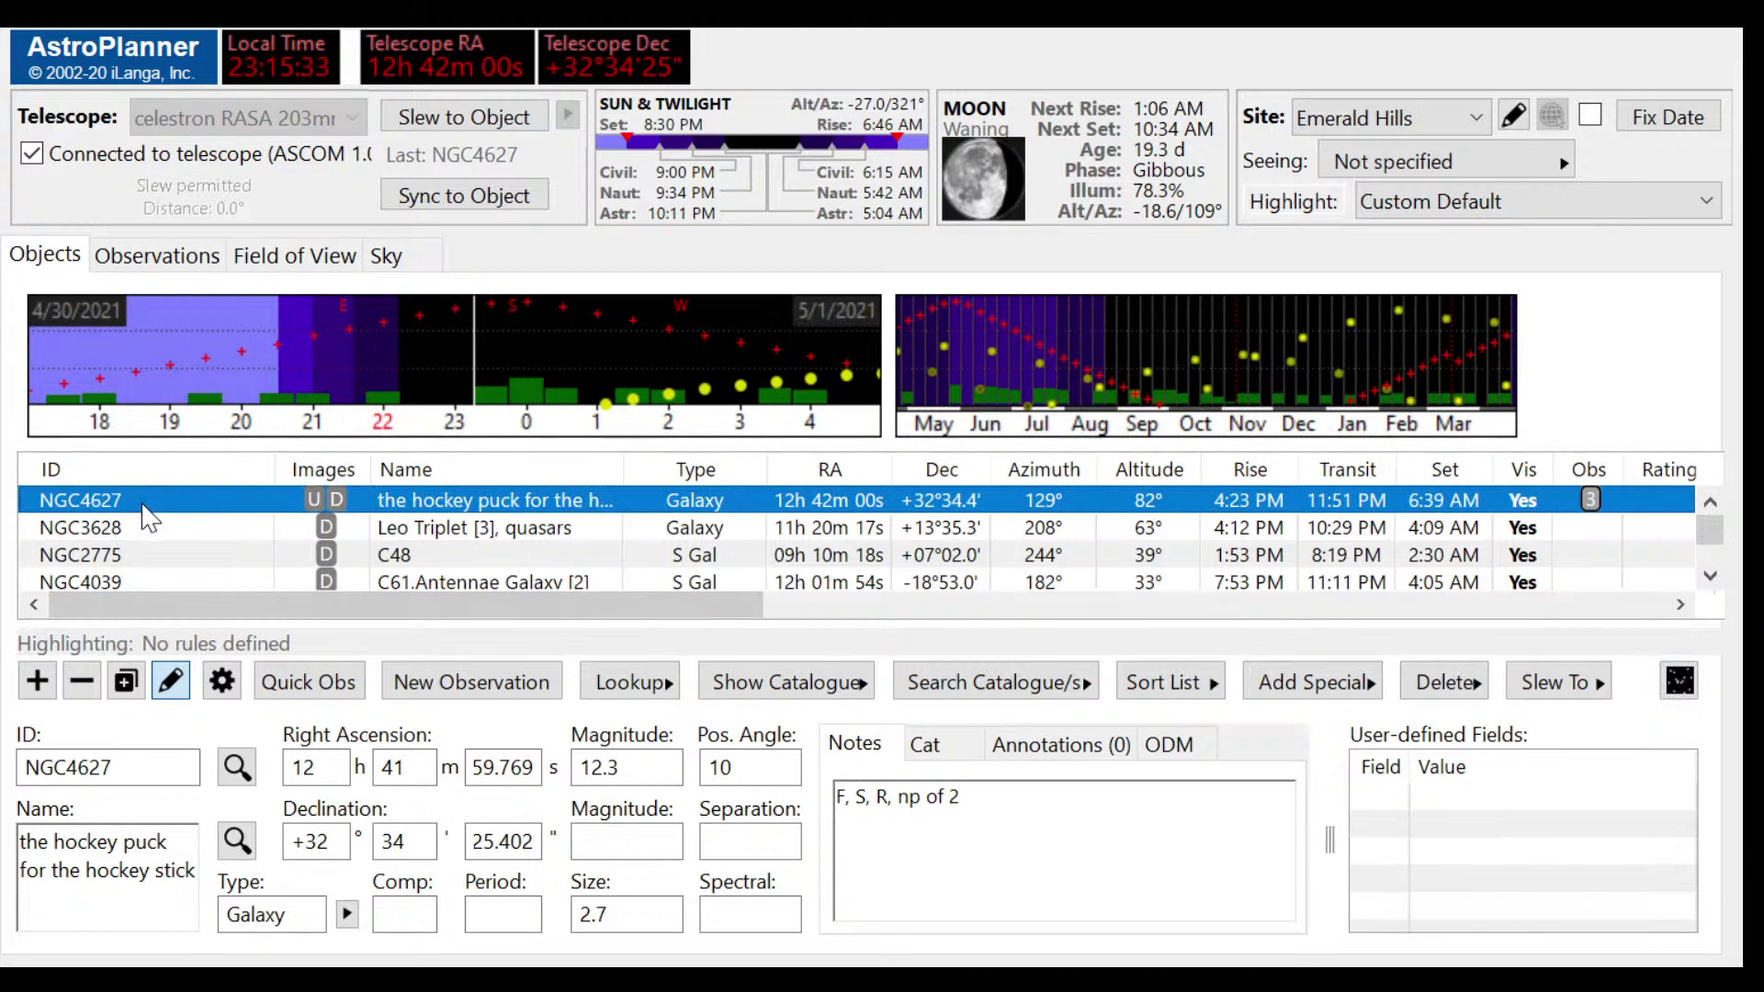
left_click_drag(1738, 652, 1763, 652)
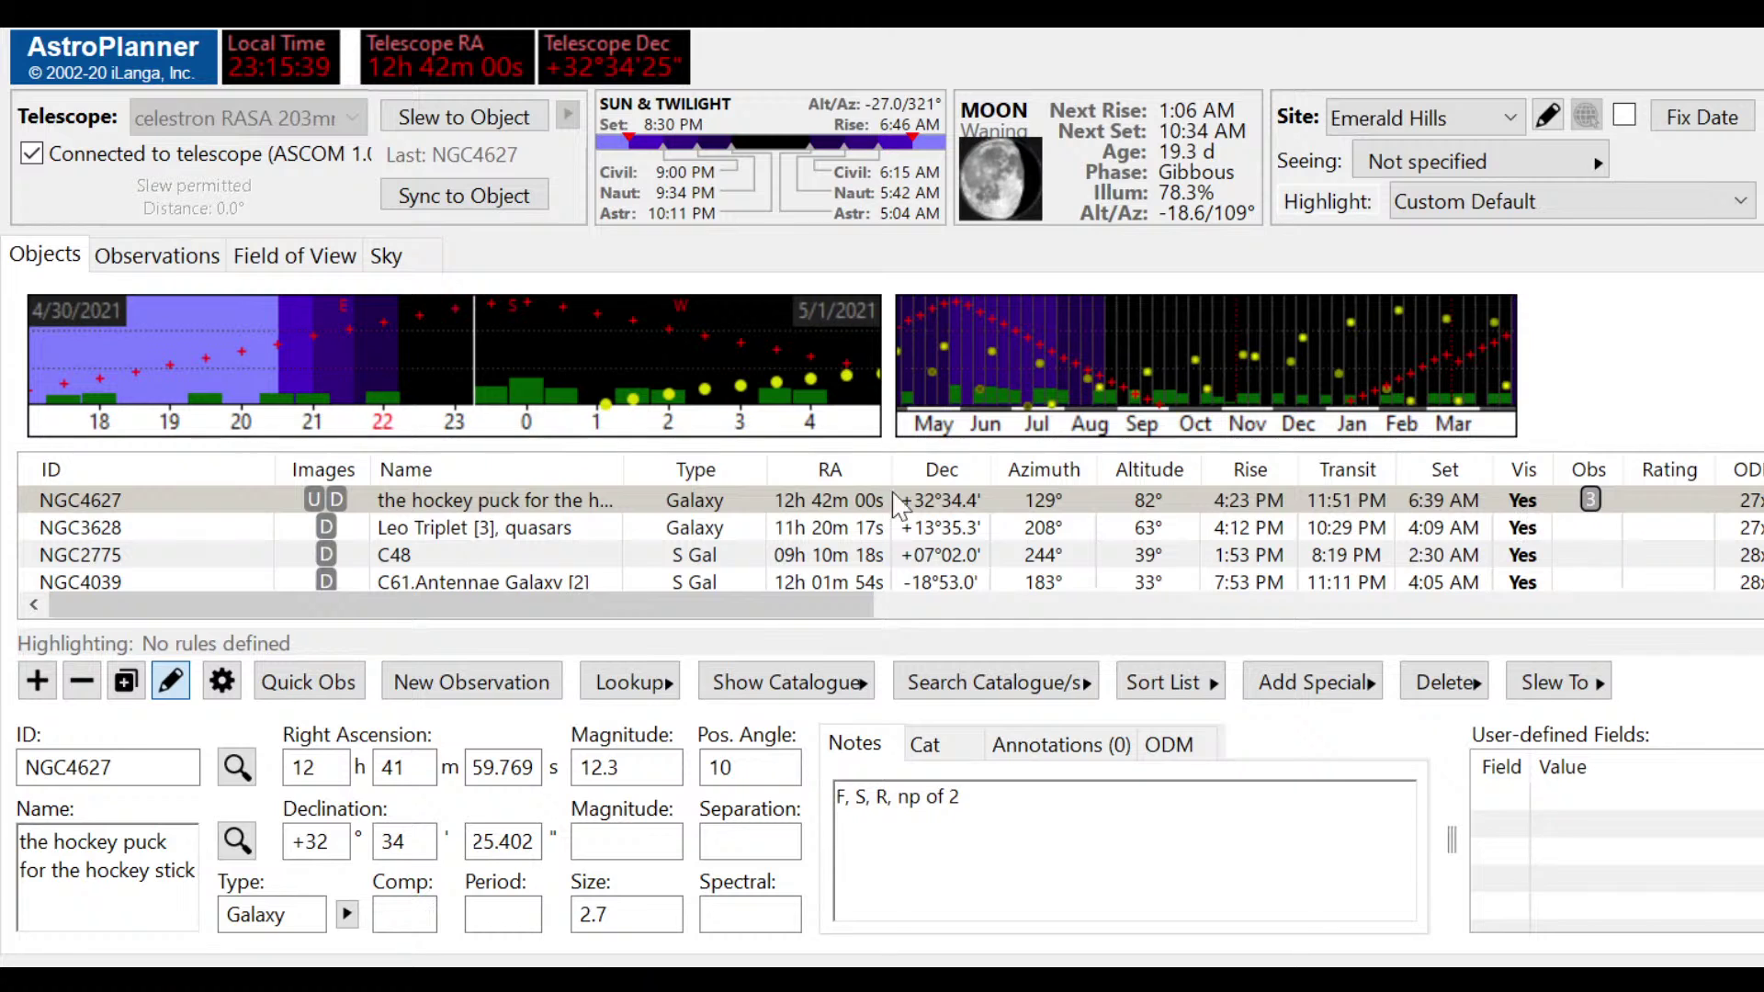
left_click(133, 533)
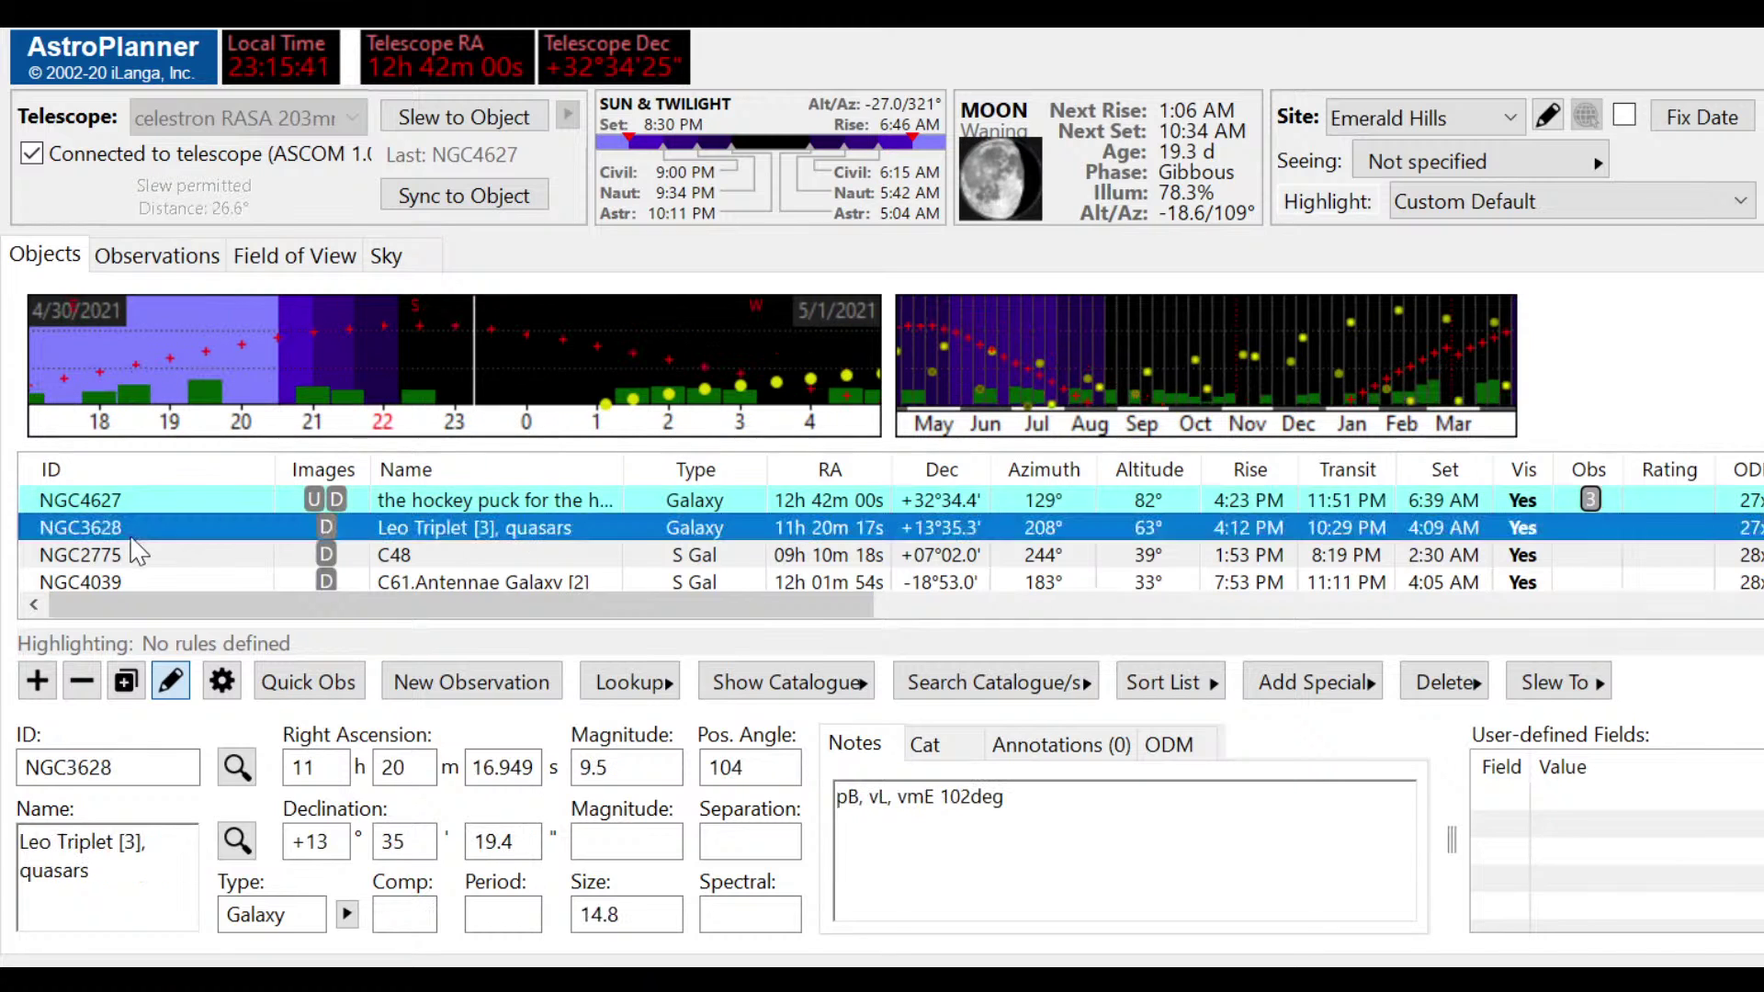
left_click(121, 500)
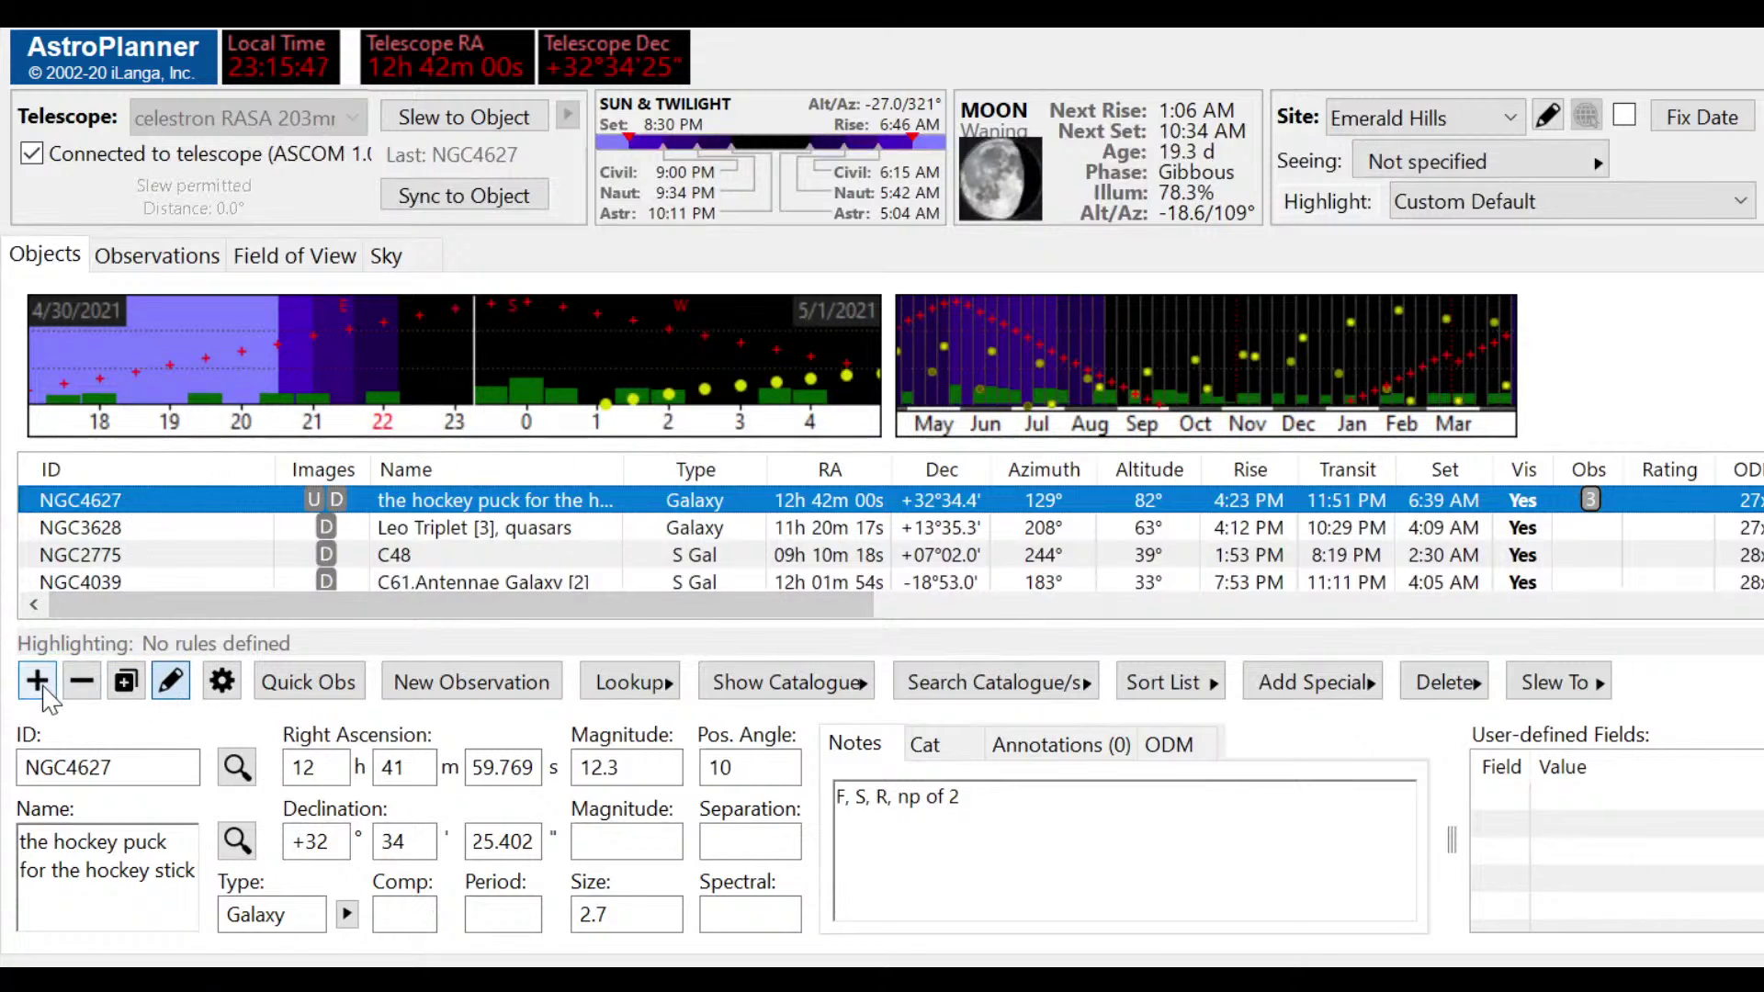
Step: Collapse the object editing details and display the image stored for NGC4631
left_click(167, 688)
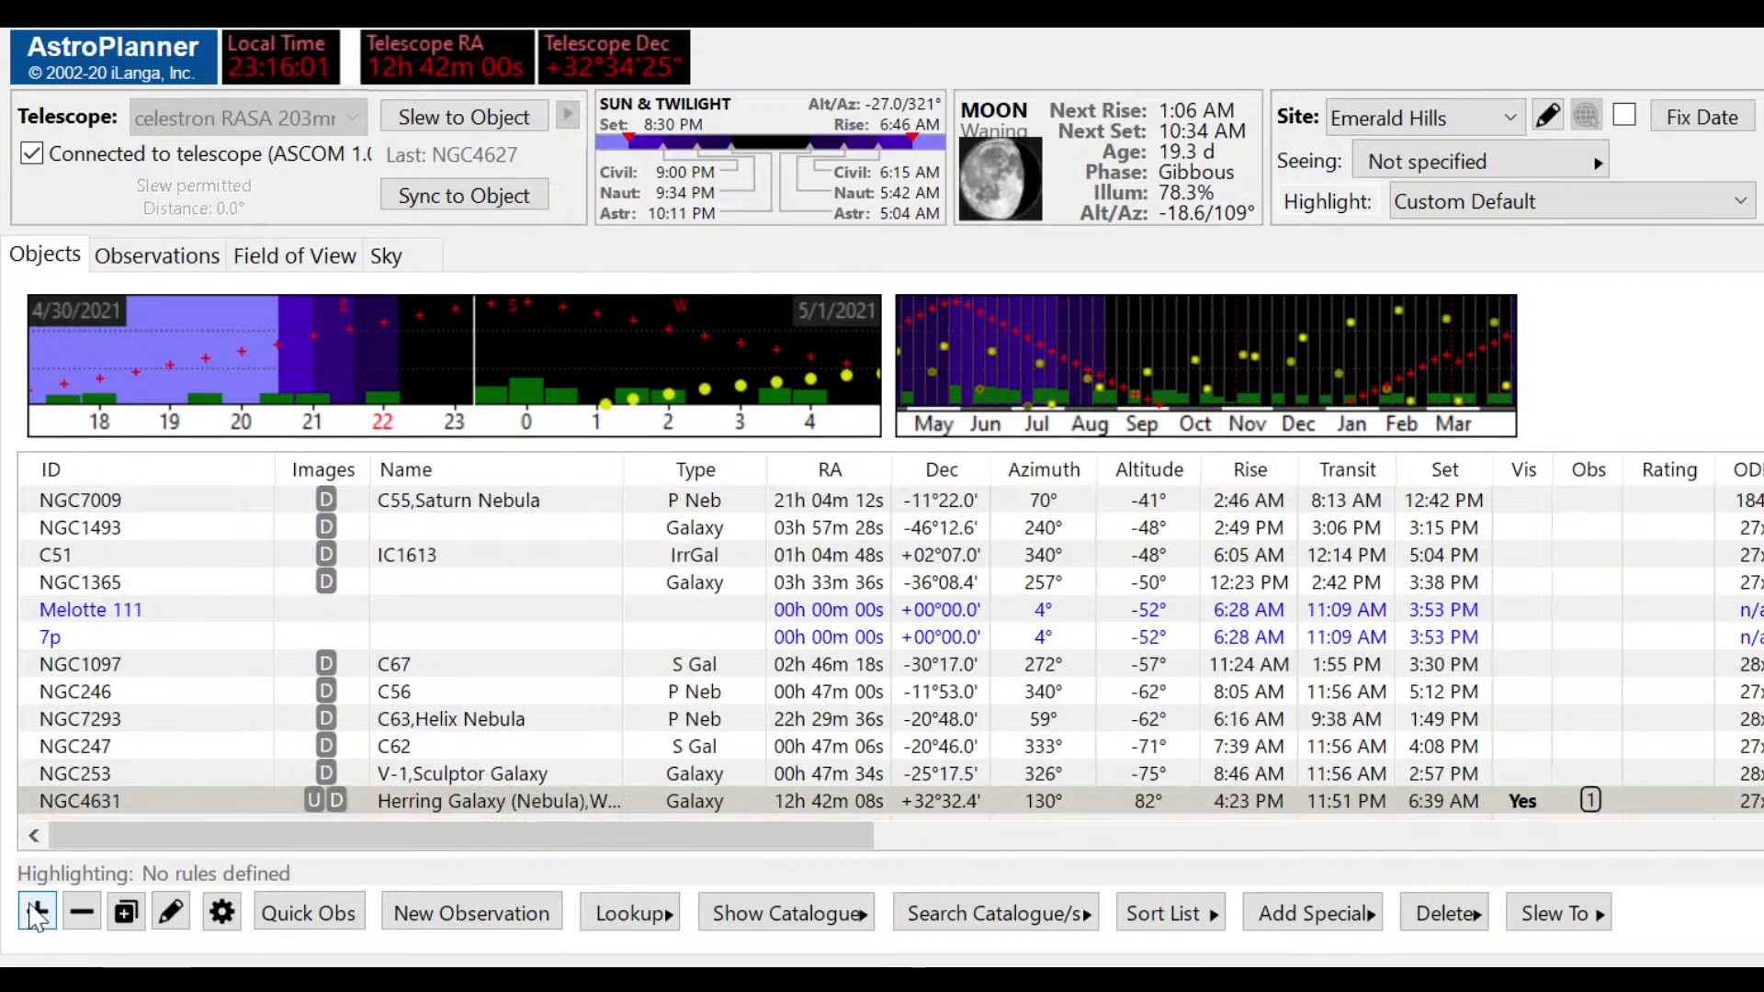
left_click(184, 801)
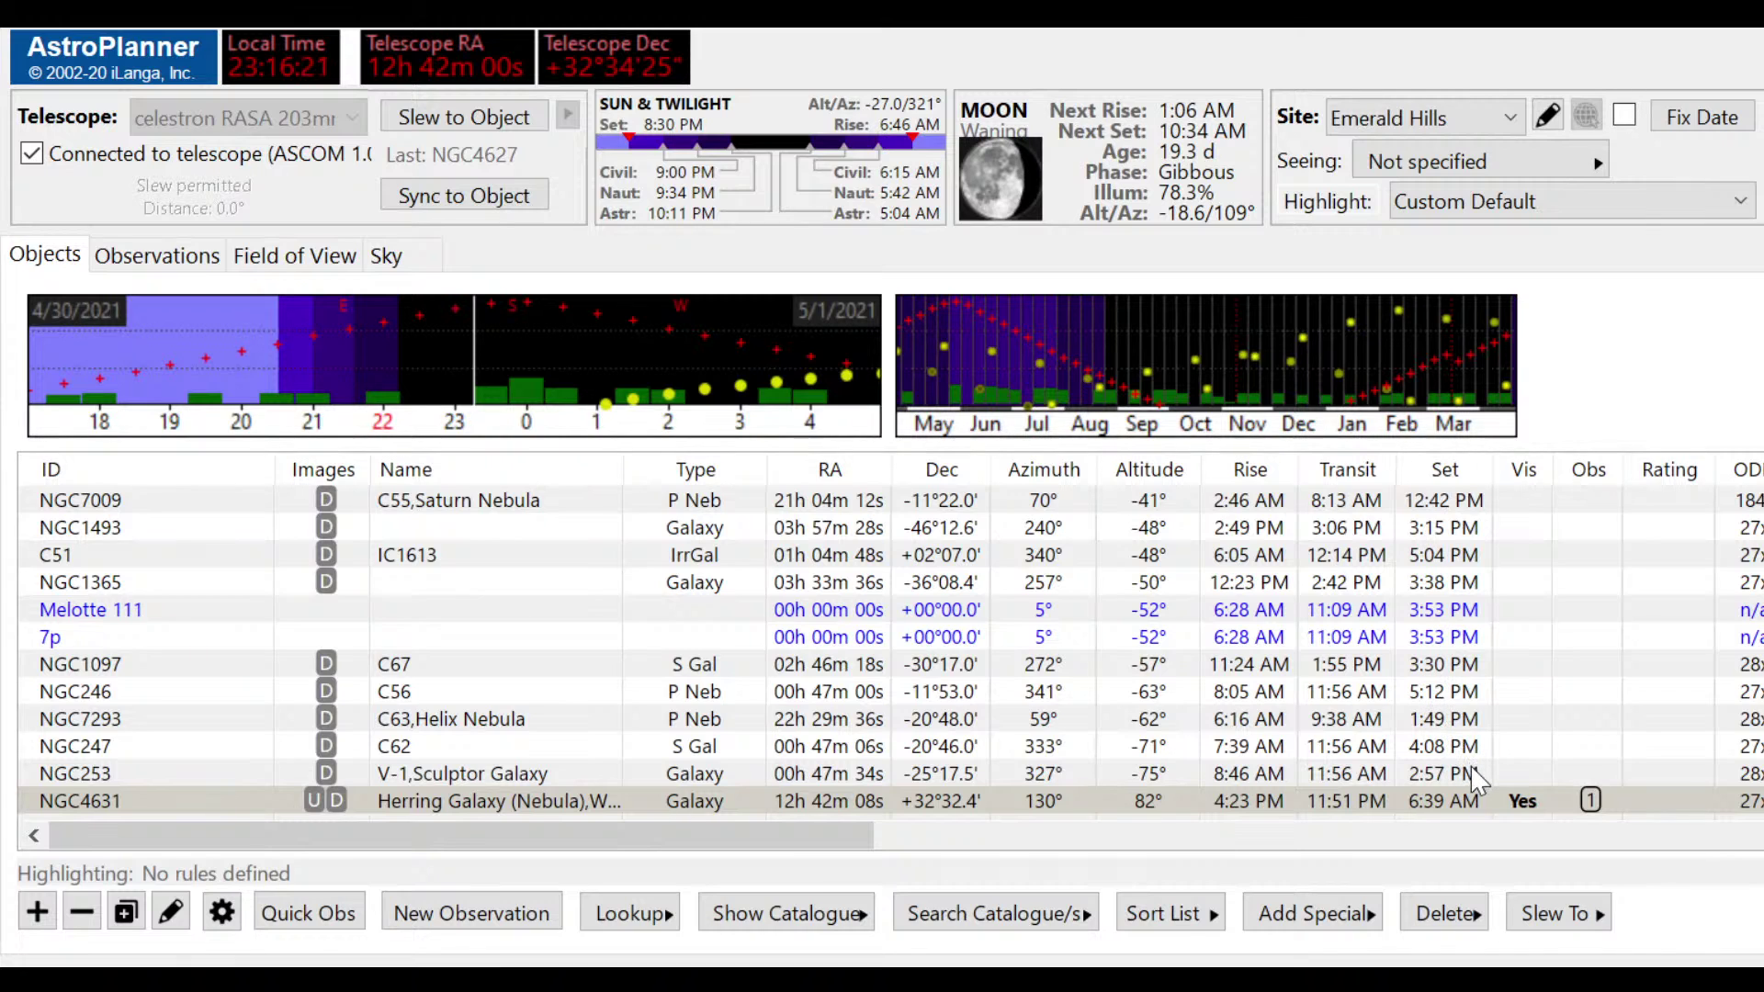
left_click(1479, 800)
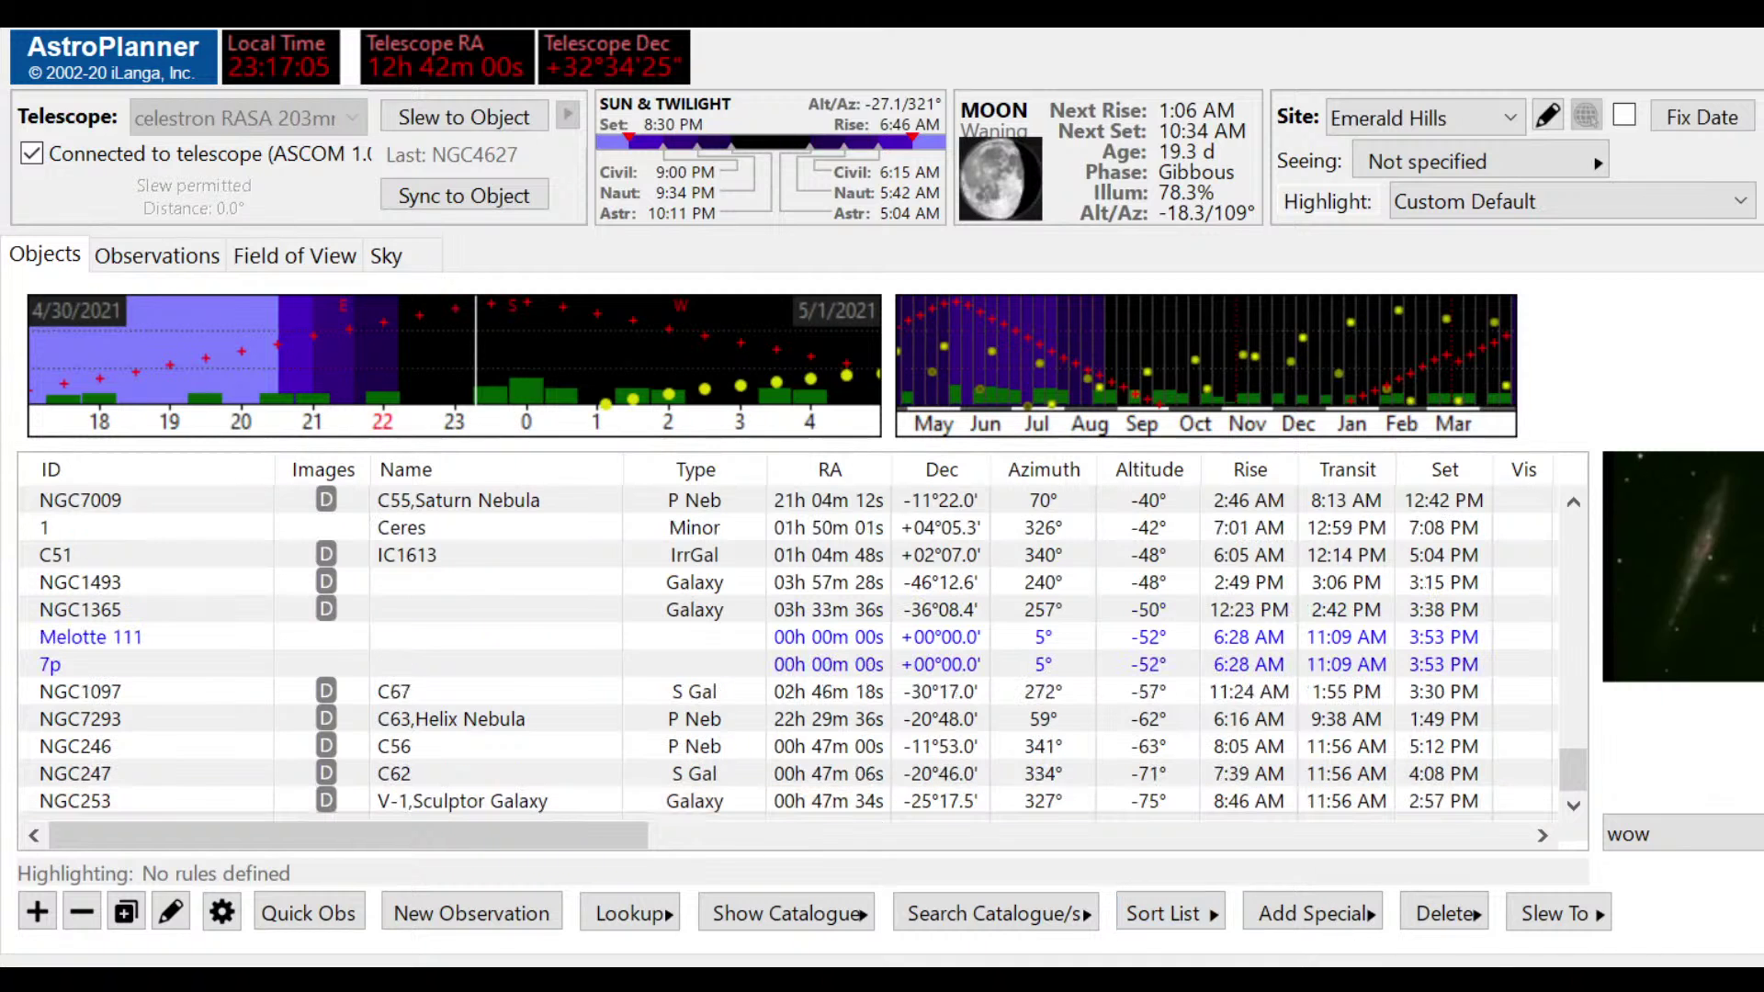
Step: Choose NGC4217 from the start of the object list and set the target name in SharpCap to ngc4217
left_click_drag(1573, 772, 1565, 537)
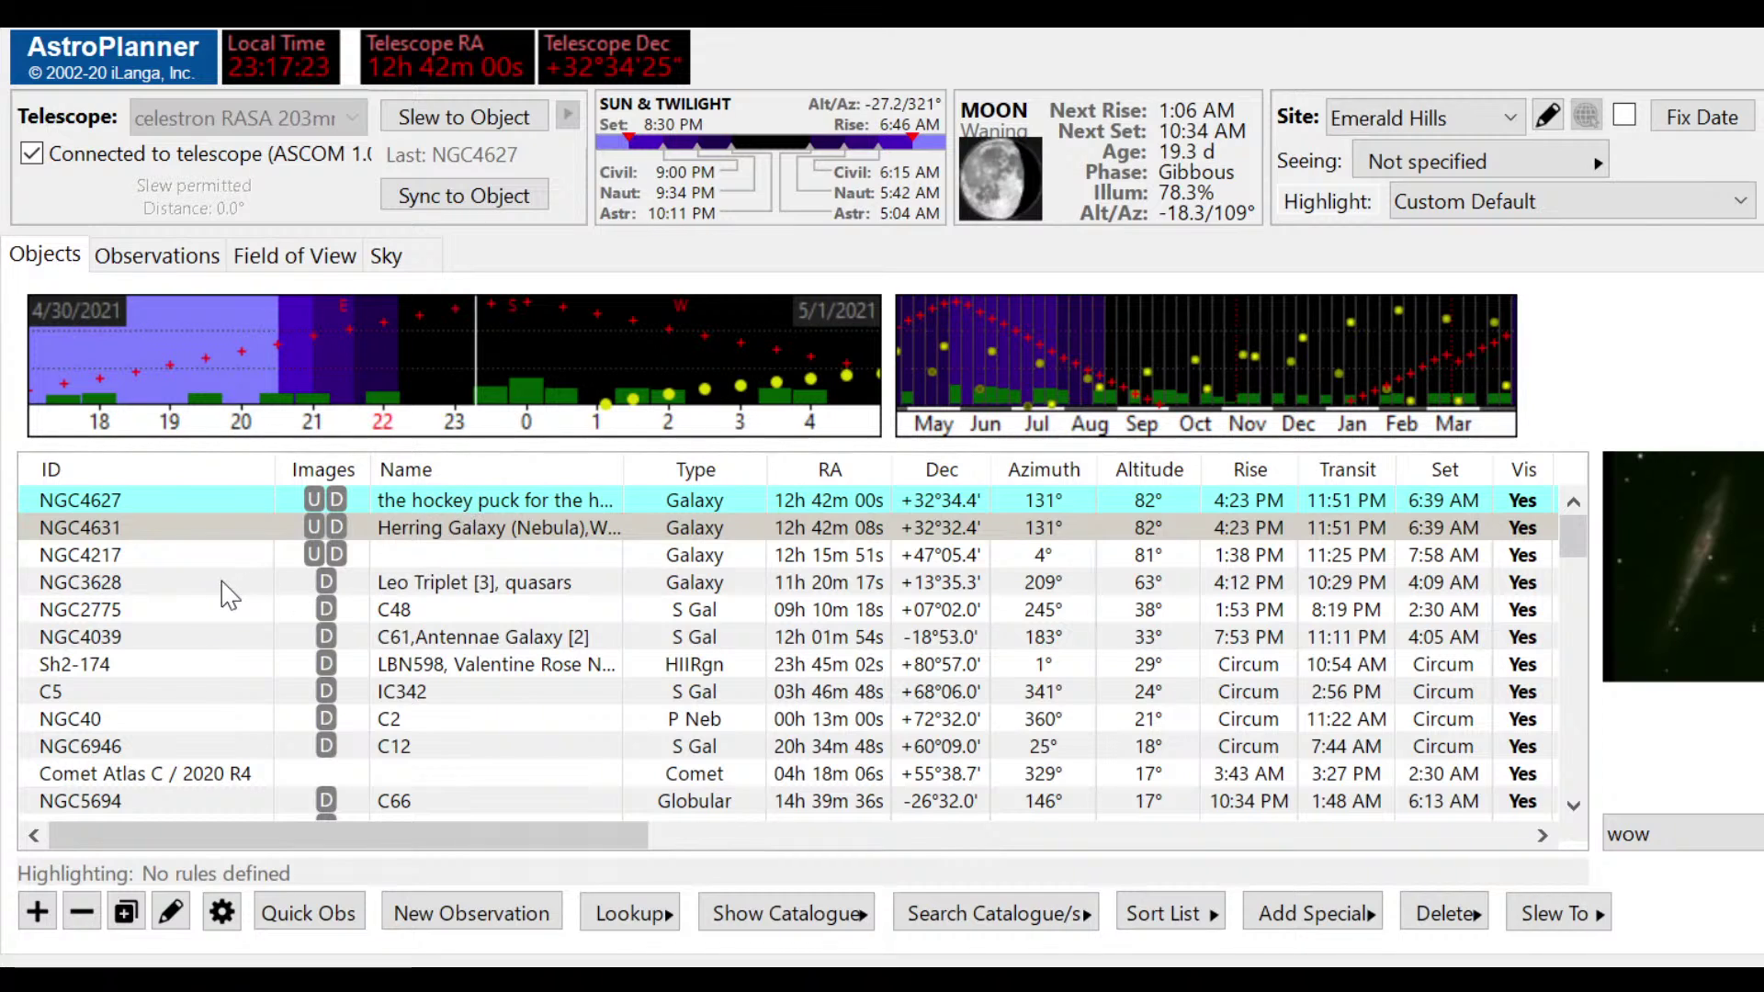
left_click(165, 562)
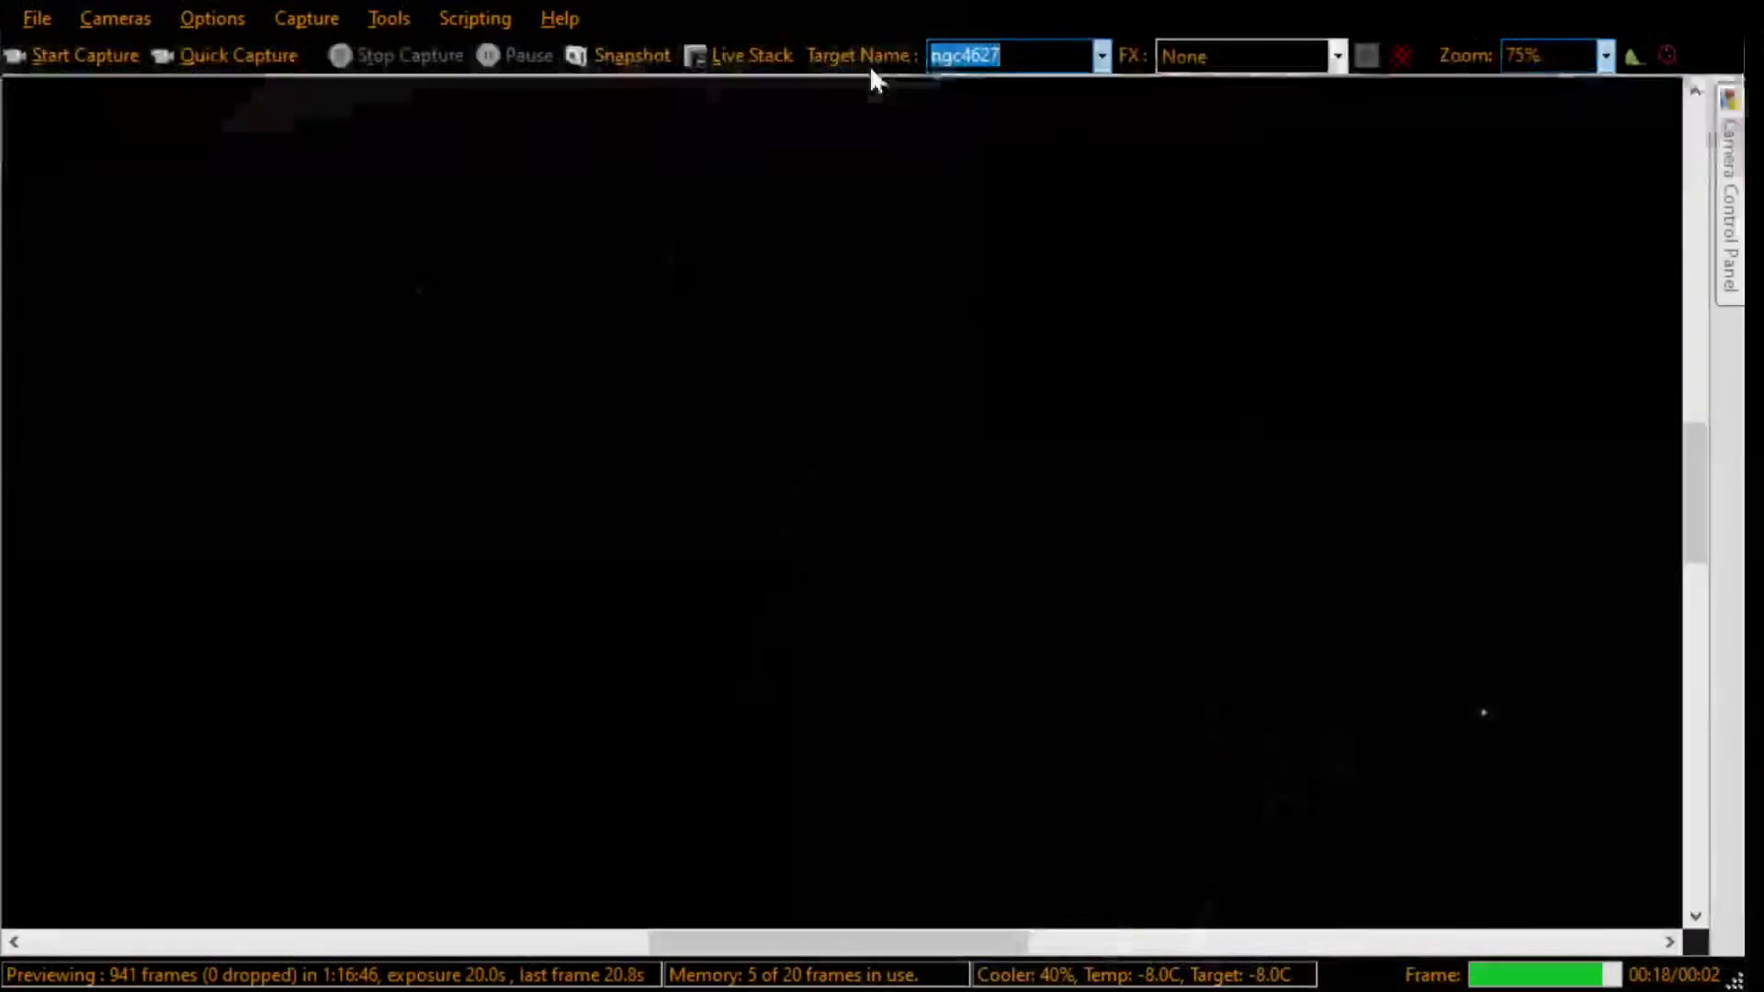
type("n")
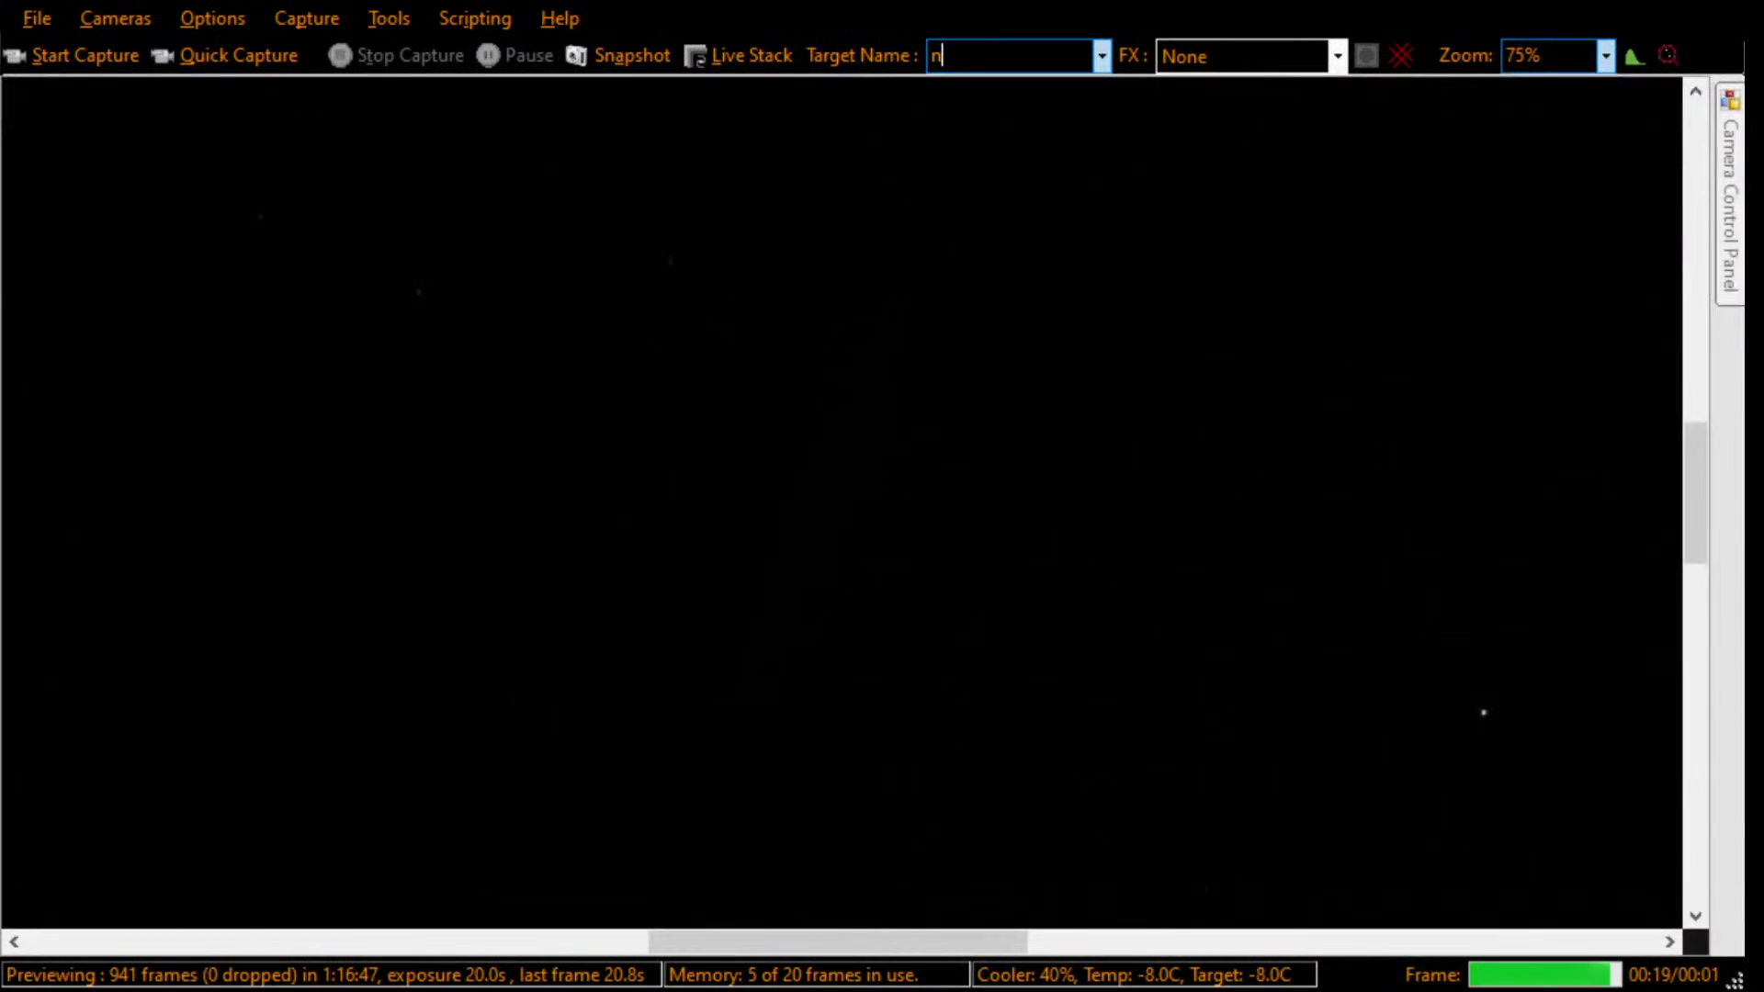
type("gc4217")
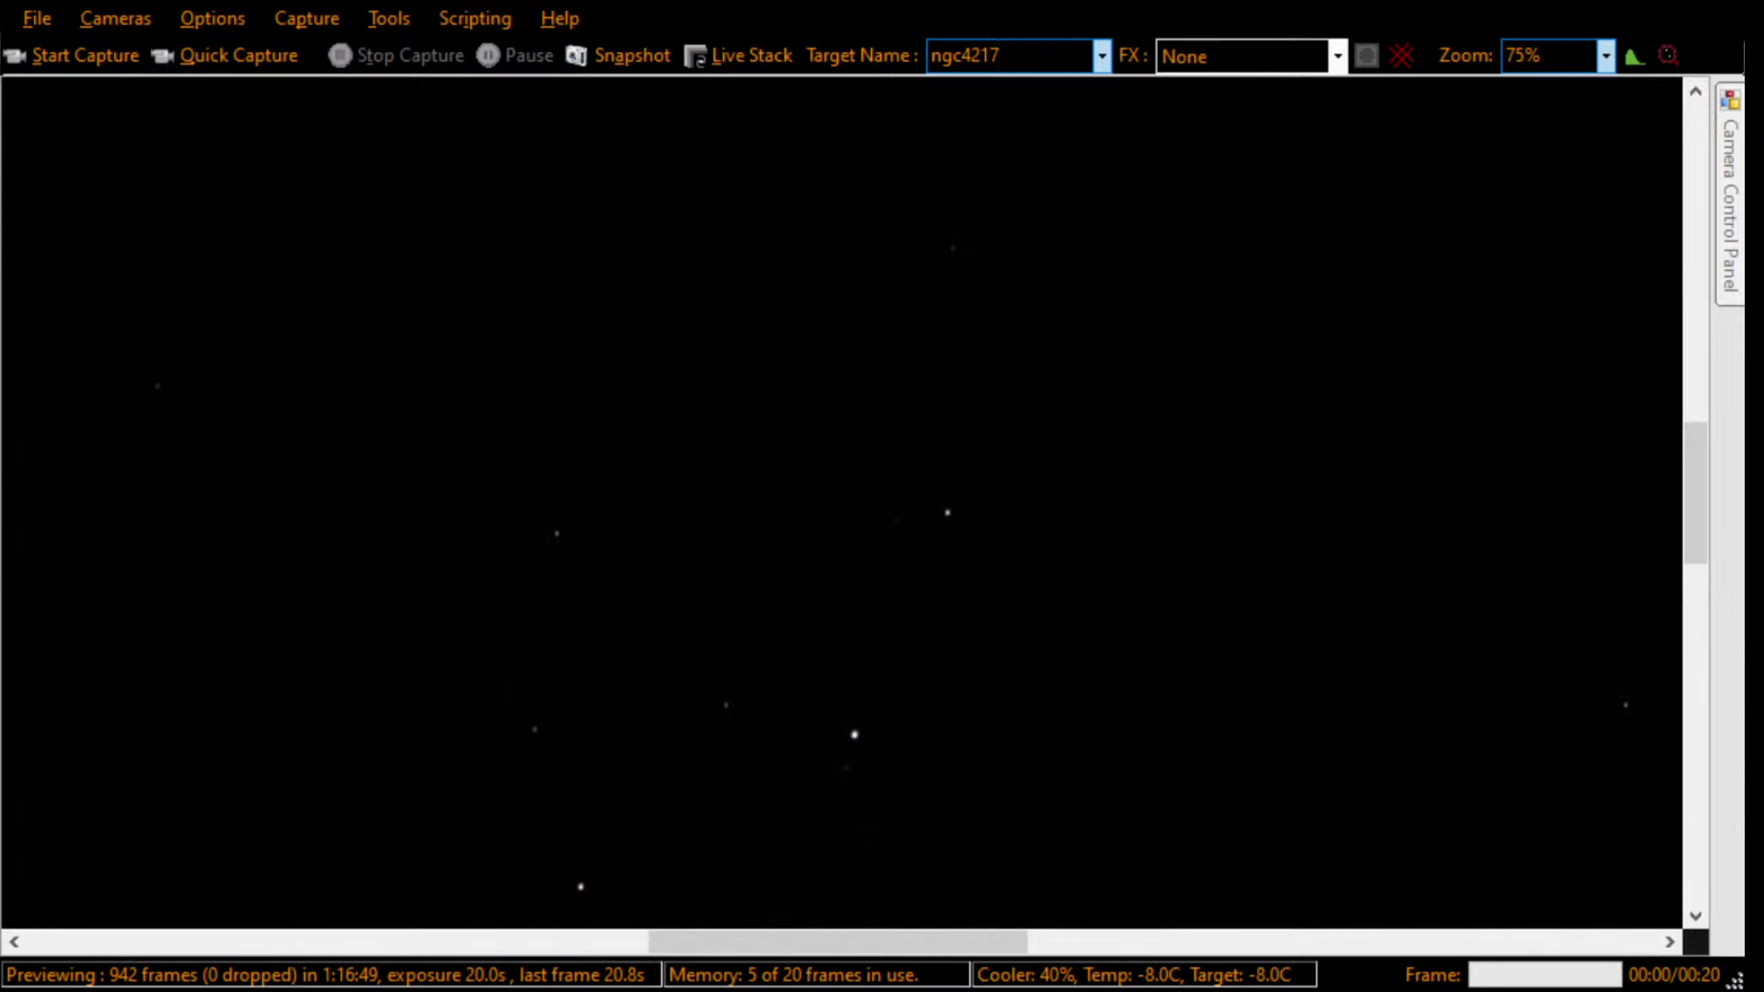
key("Return")
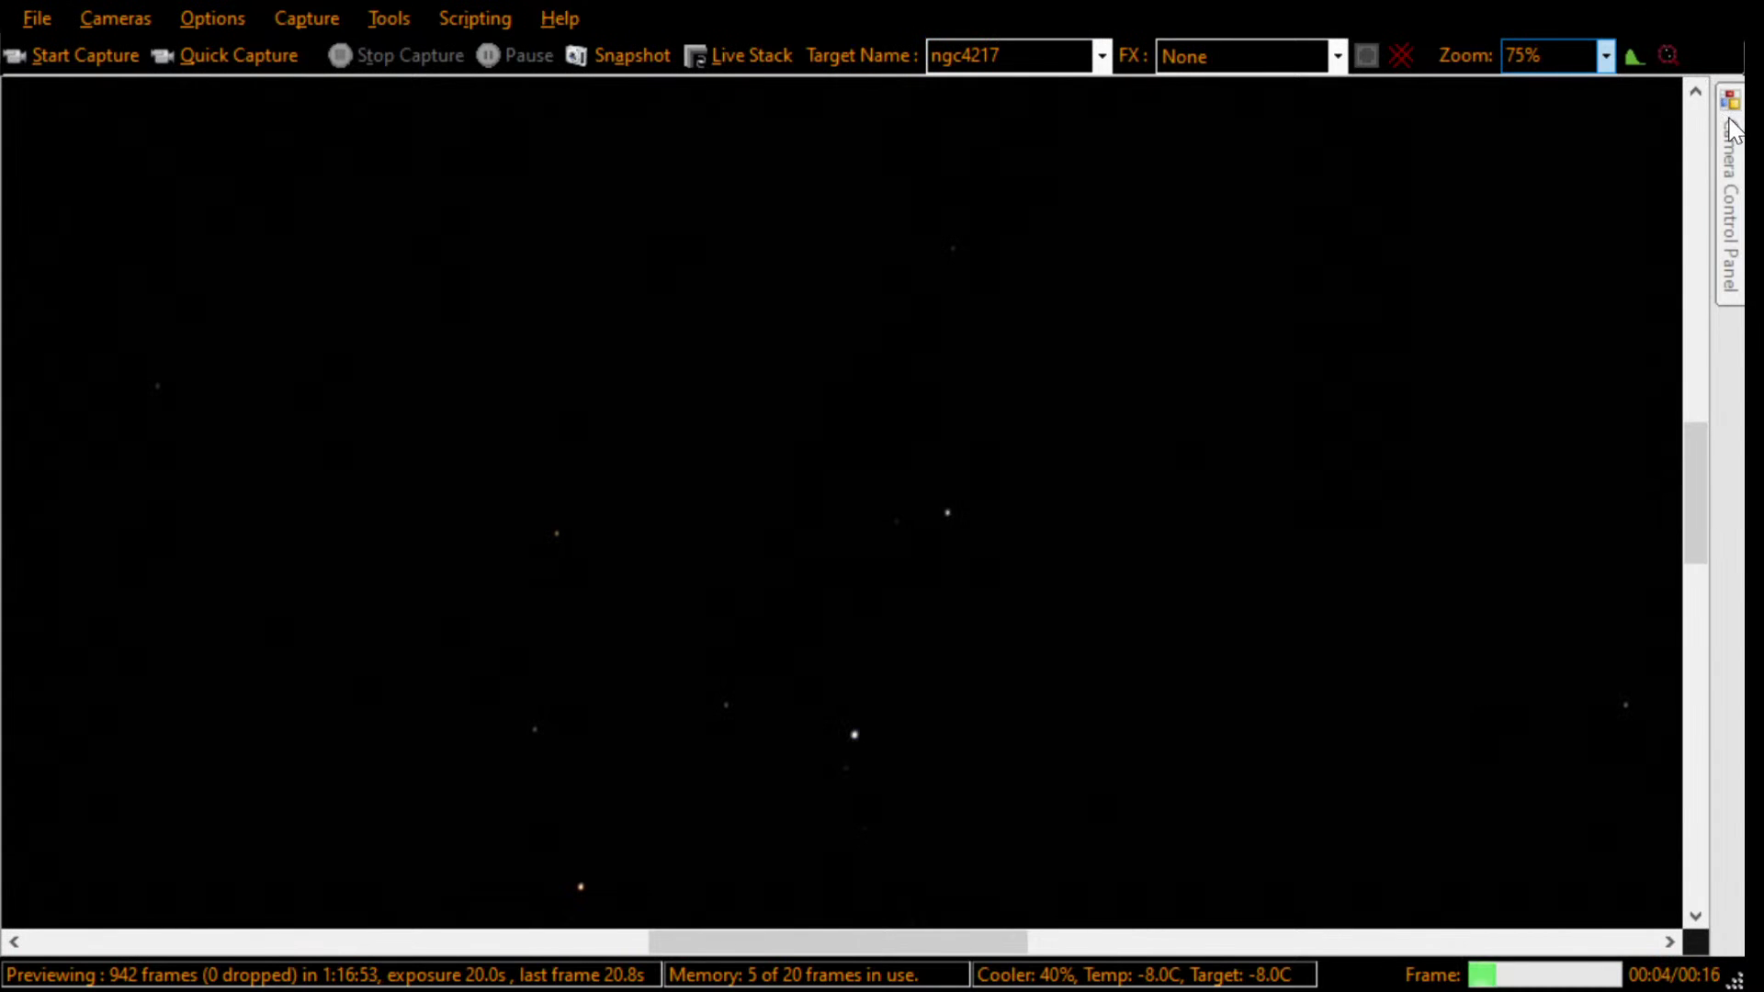
Step: Bring up the camera controls and plate-solve to re-center the telescope on NGC4217
mouse_move(1733, 128)
left_click(1695, 90)
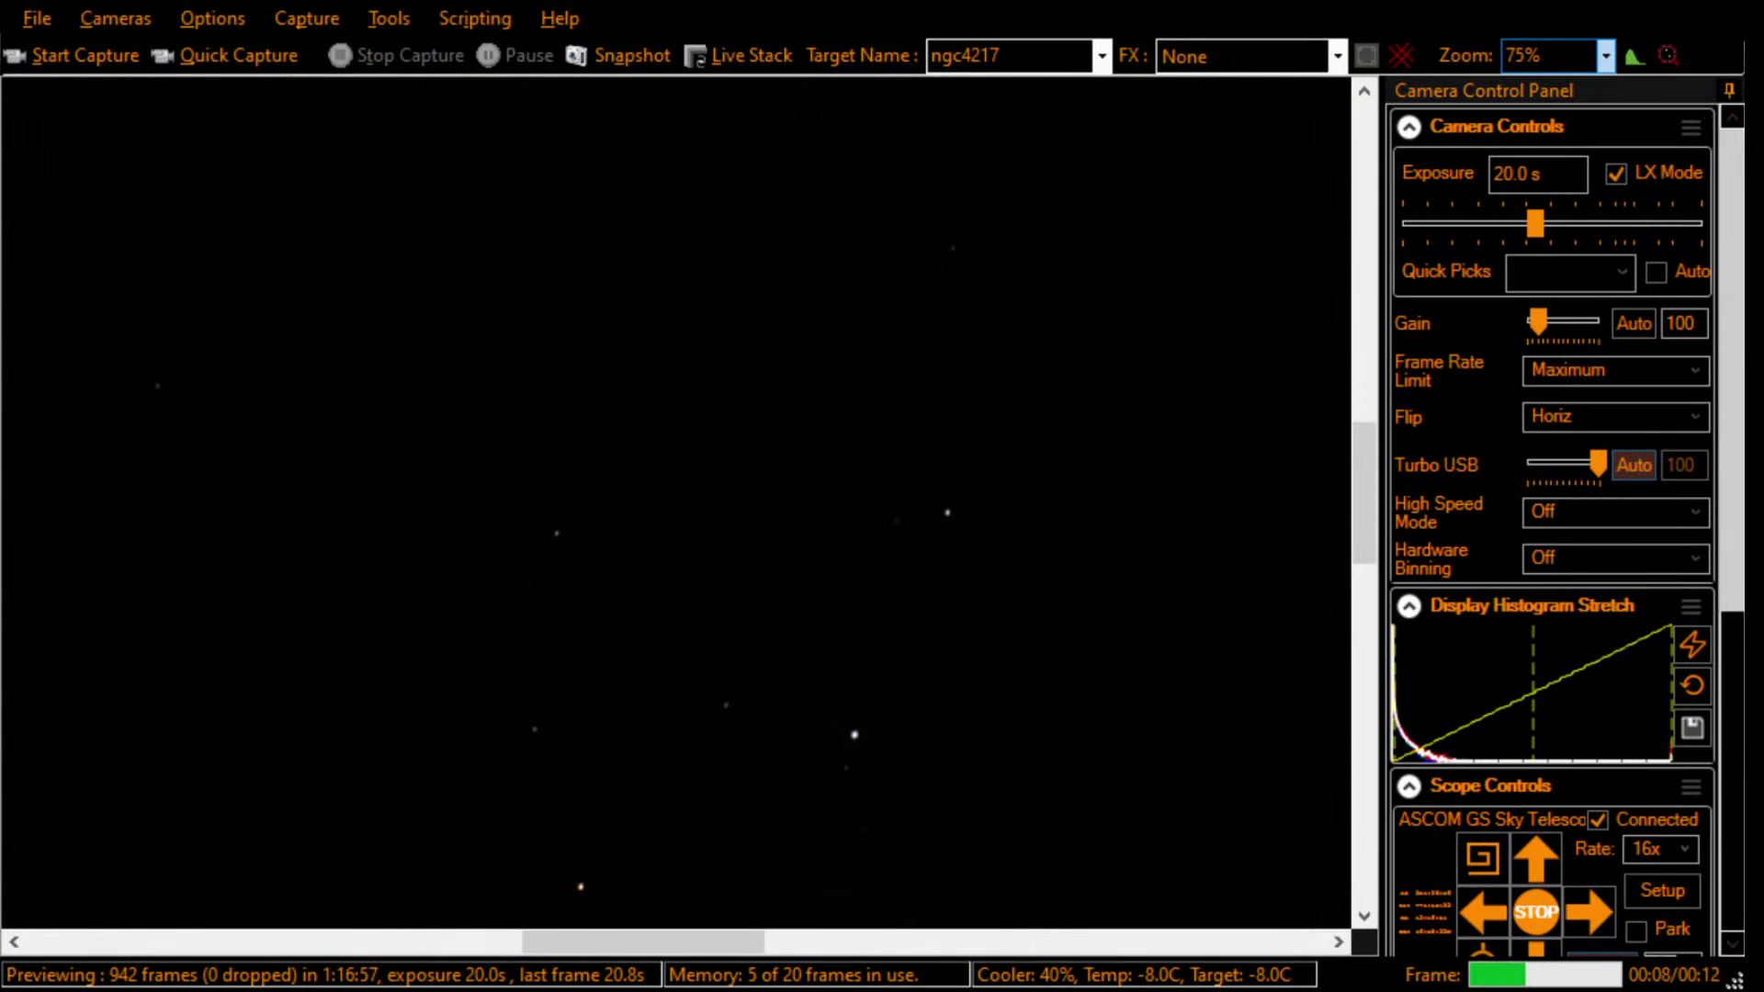
left_click(1482, 947)
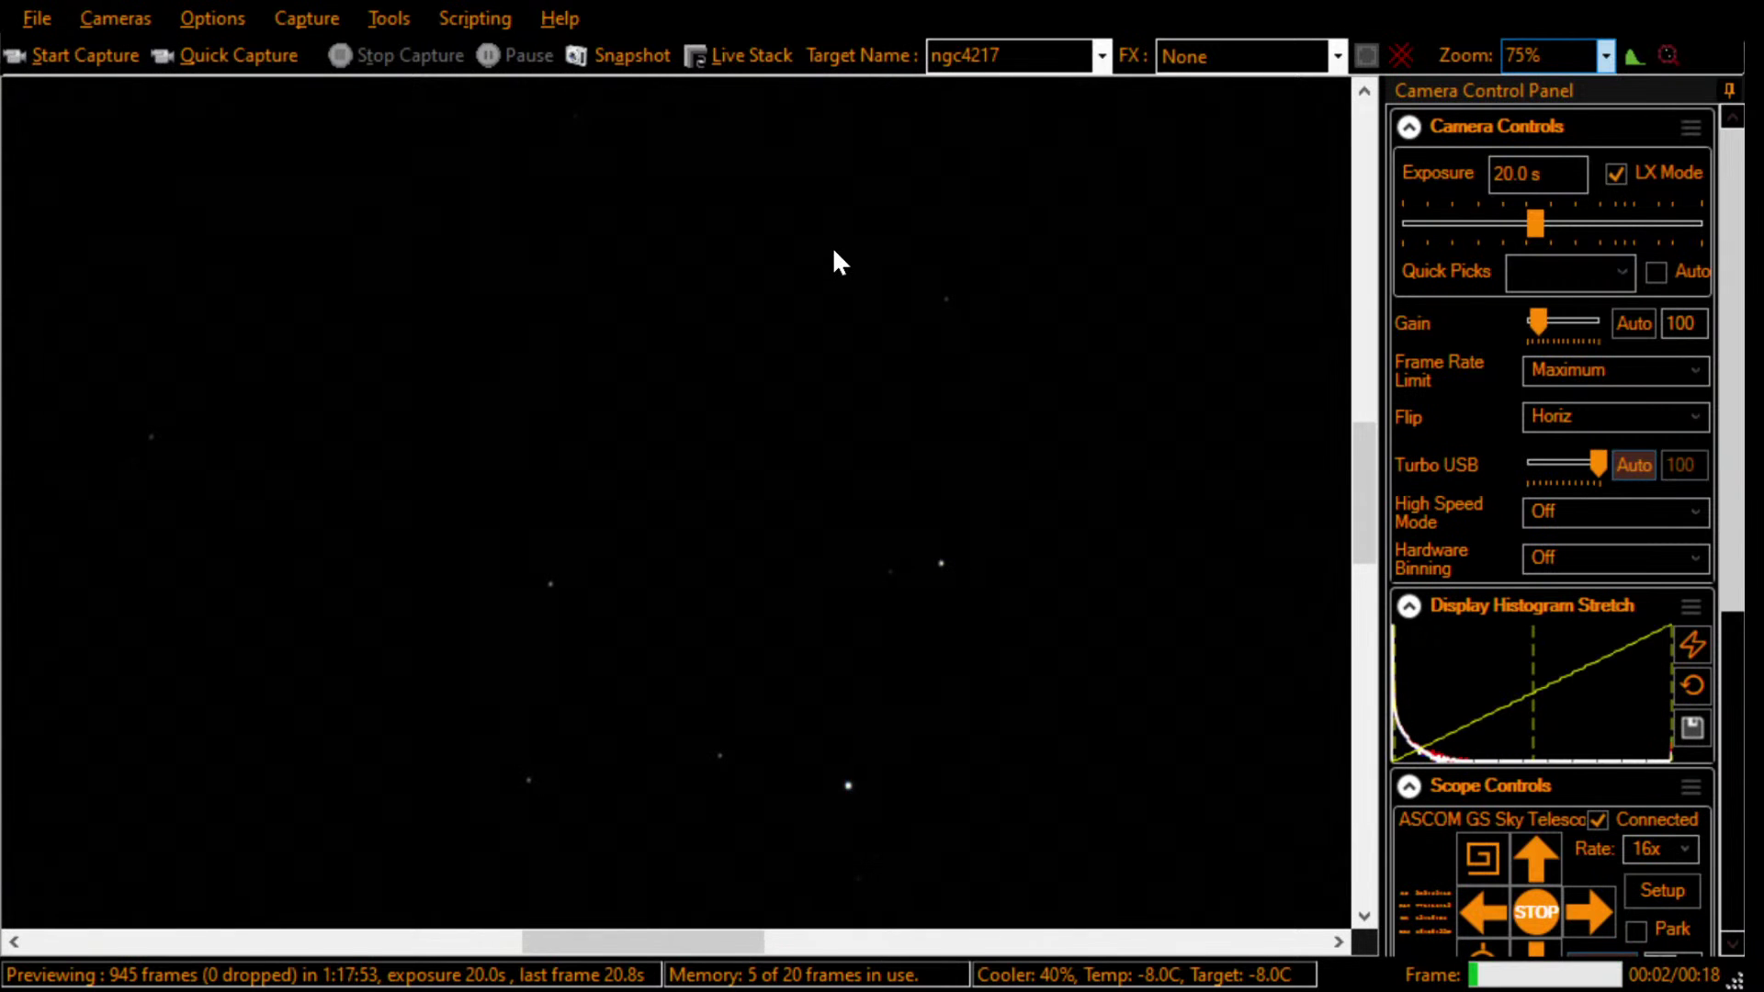
Step: Start a fresh live stack for ngc4217 with the old frames cleared and set the preview zoom to Auto
left_click(713, 52)
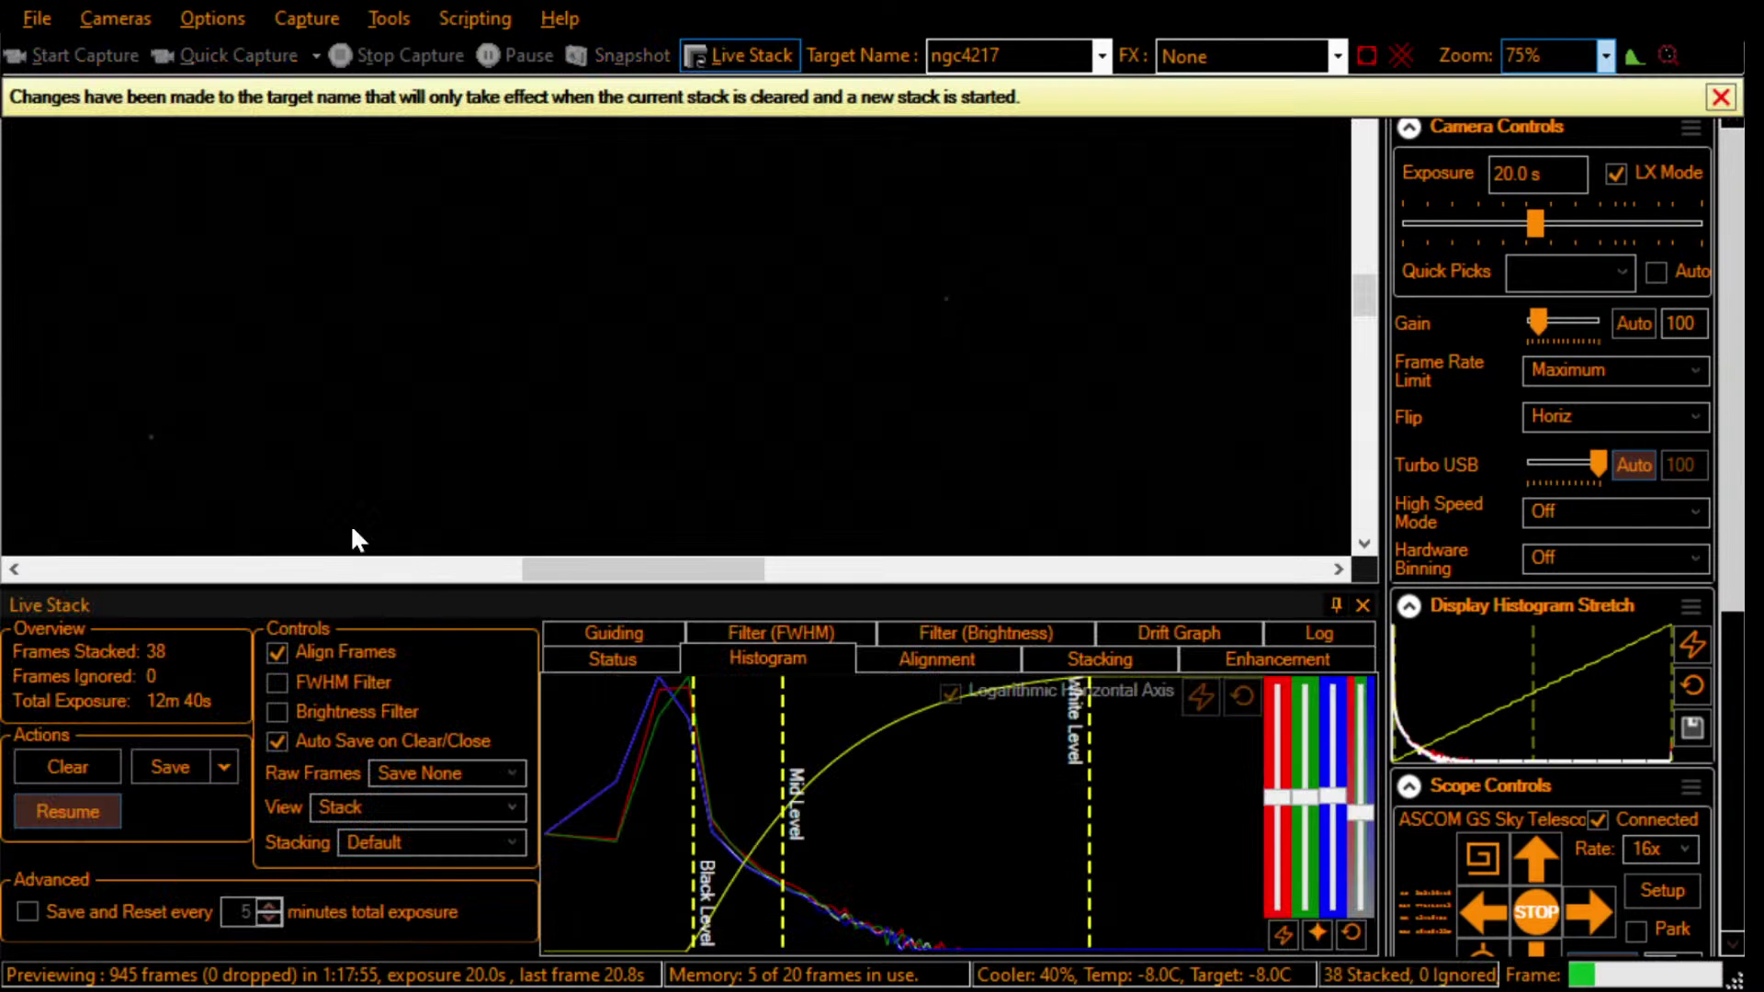
left_click(79, 759)
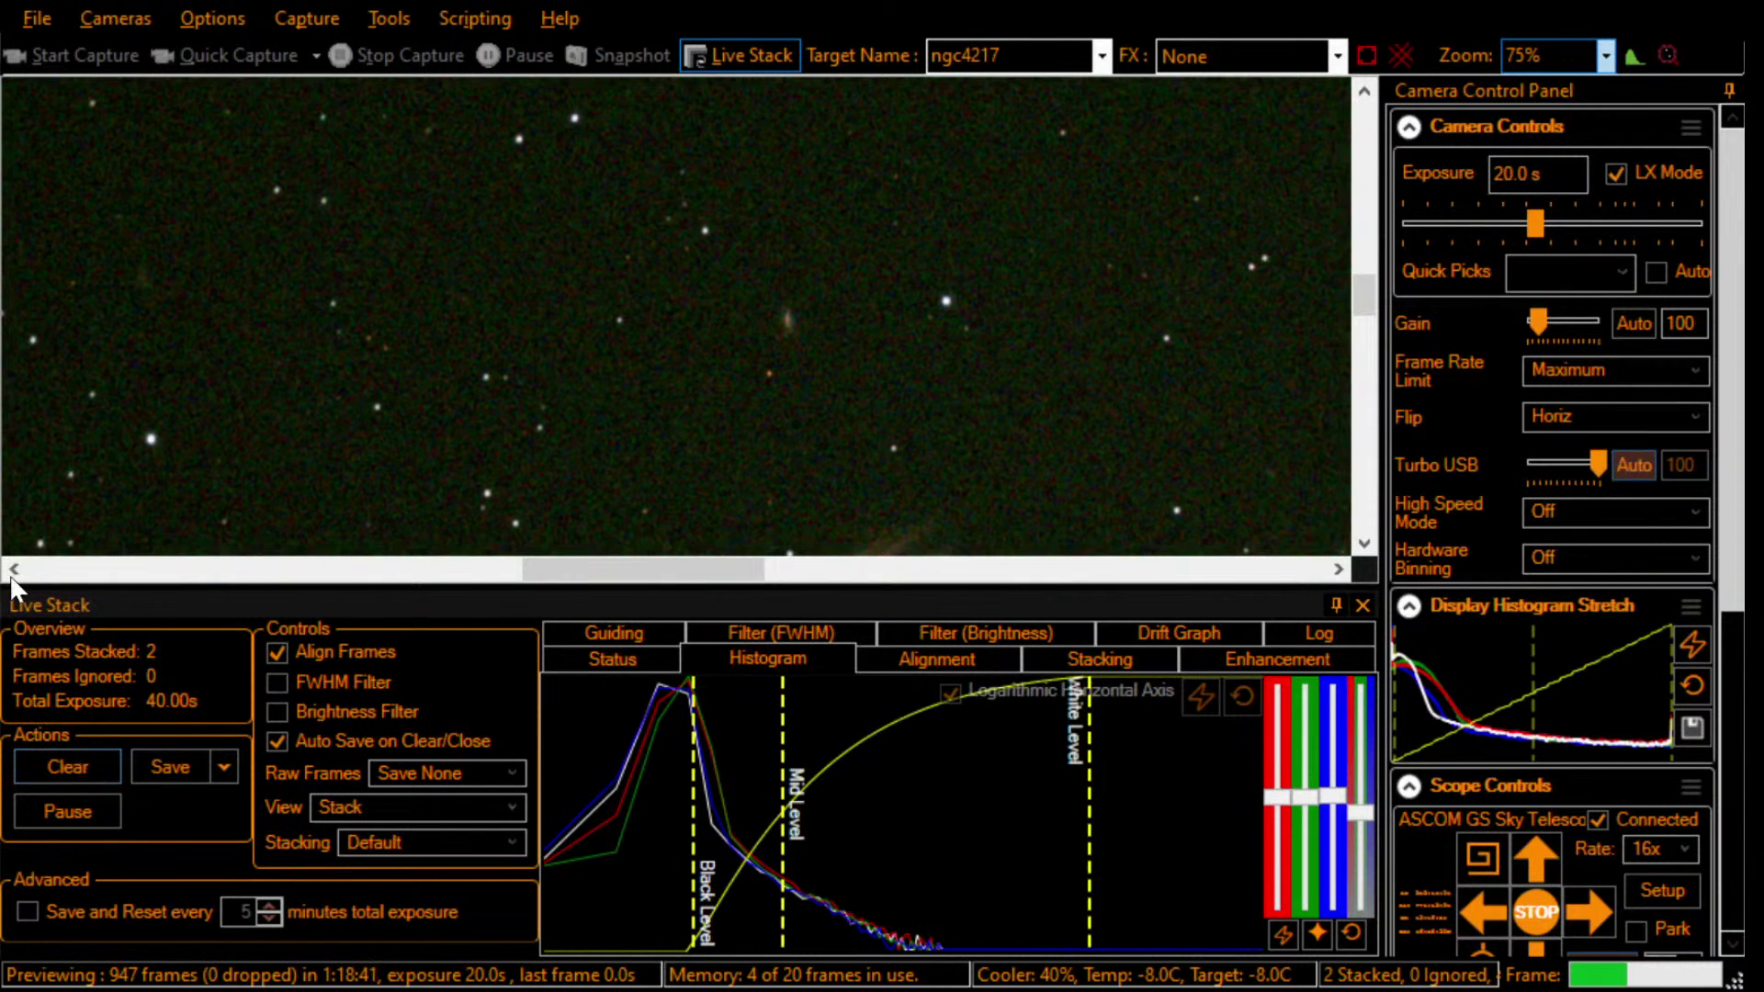
left_click(1605, 56)
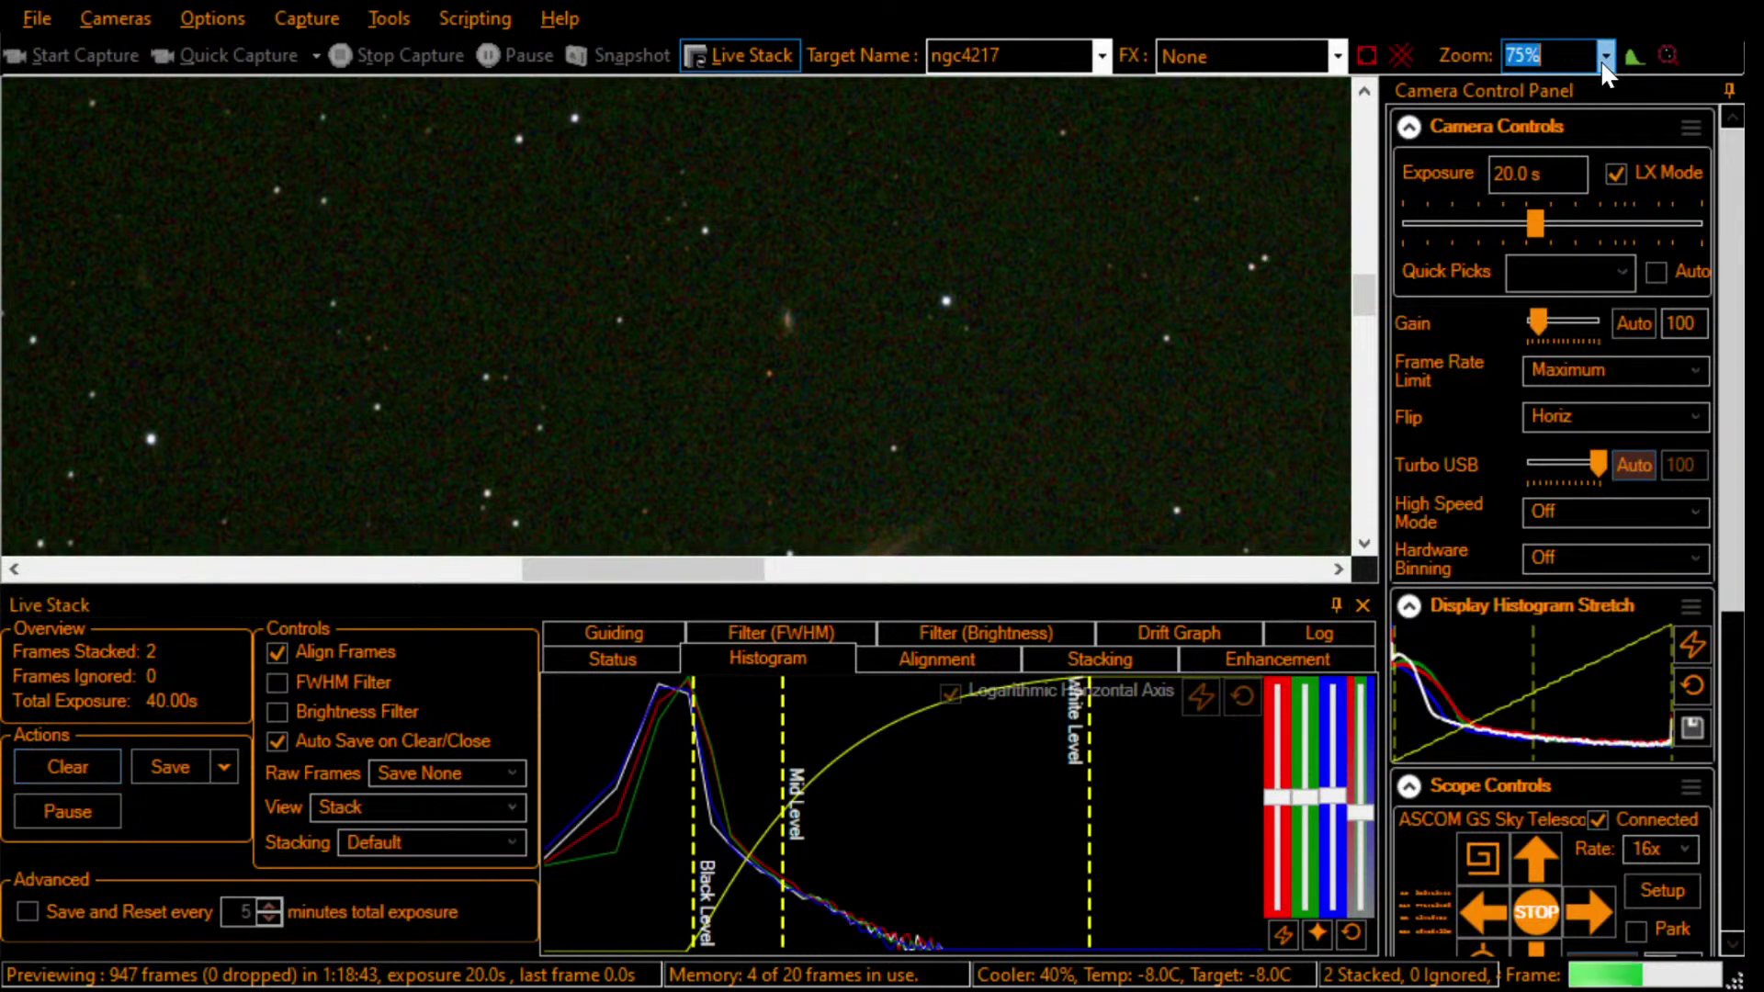
left_click(1590, 75)
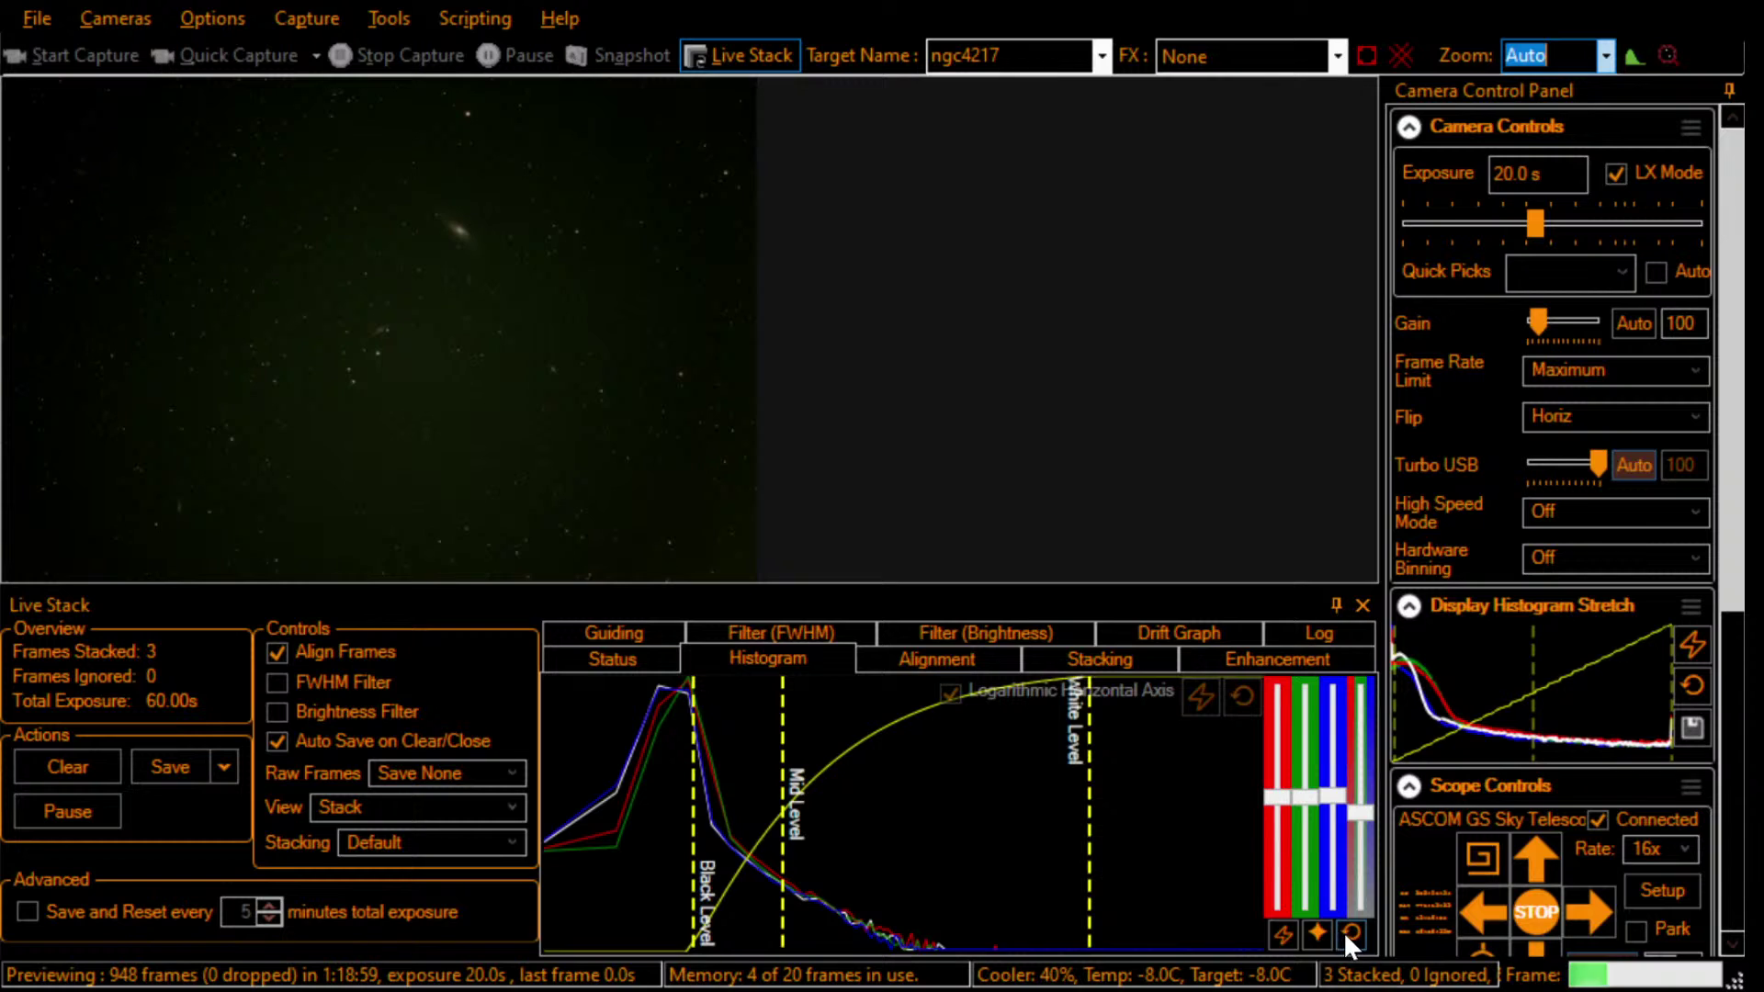
Step: Auto-adjust the live stack histogram, lower the blue level to match red and green, and raise the black level
left_click(1199, 698)
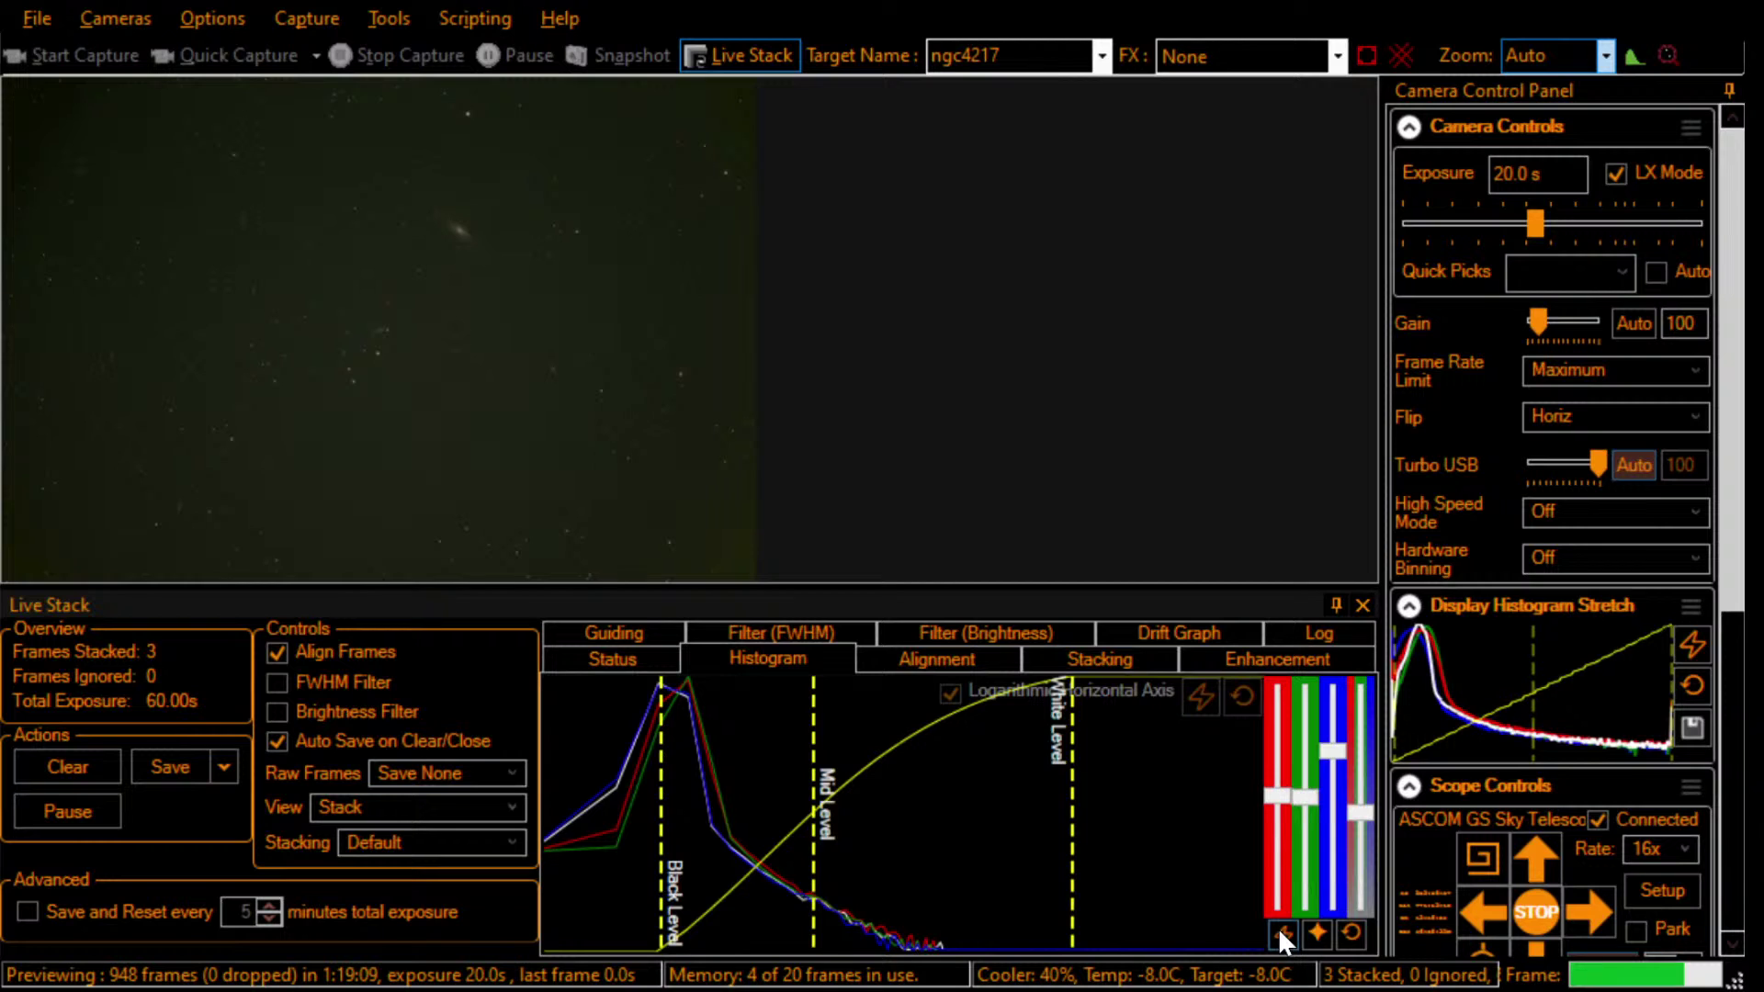
mouse_move(1332, 797)
left_mouse_down()
mouse_move(1337, 751)
mouse_move(1334, 796)
left_mouse_up()
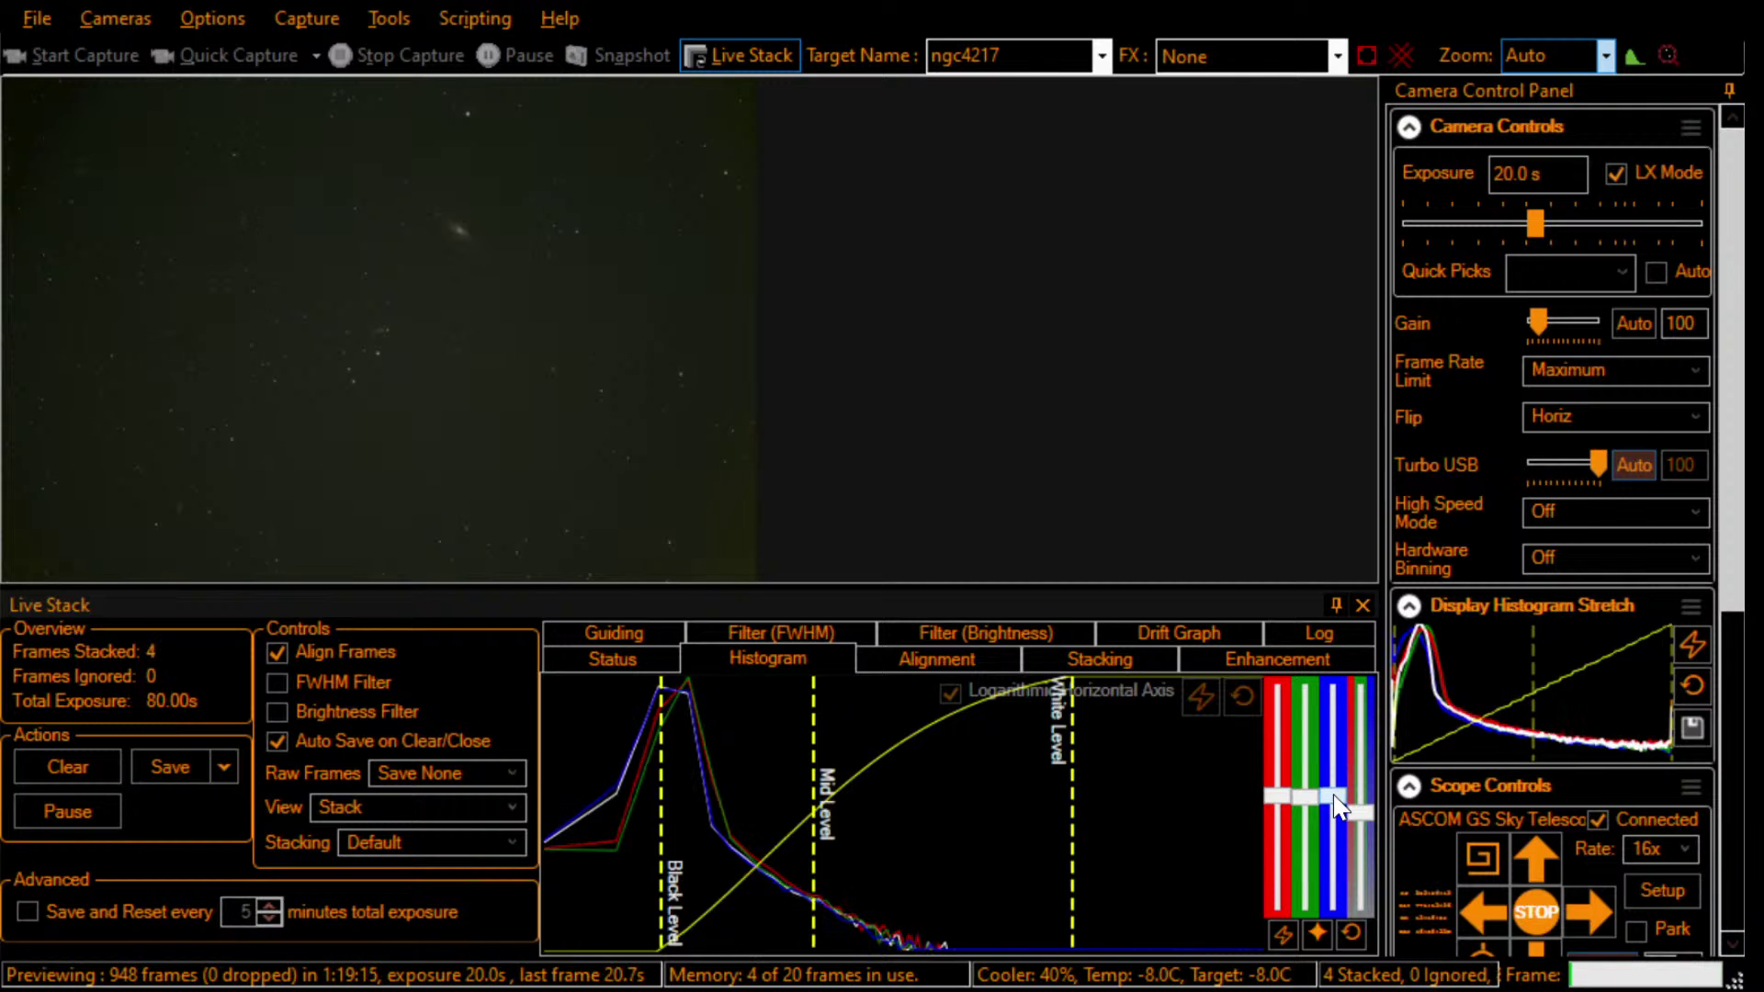
left_click_drag(662, 807, 690, 808)
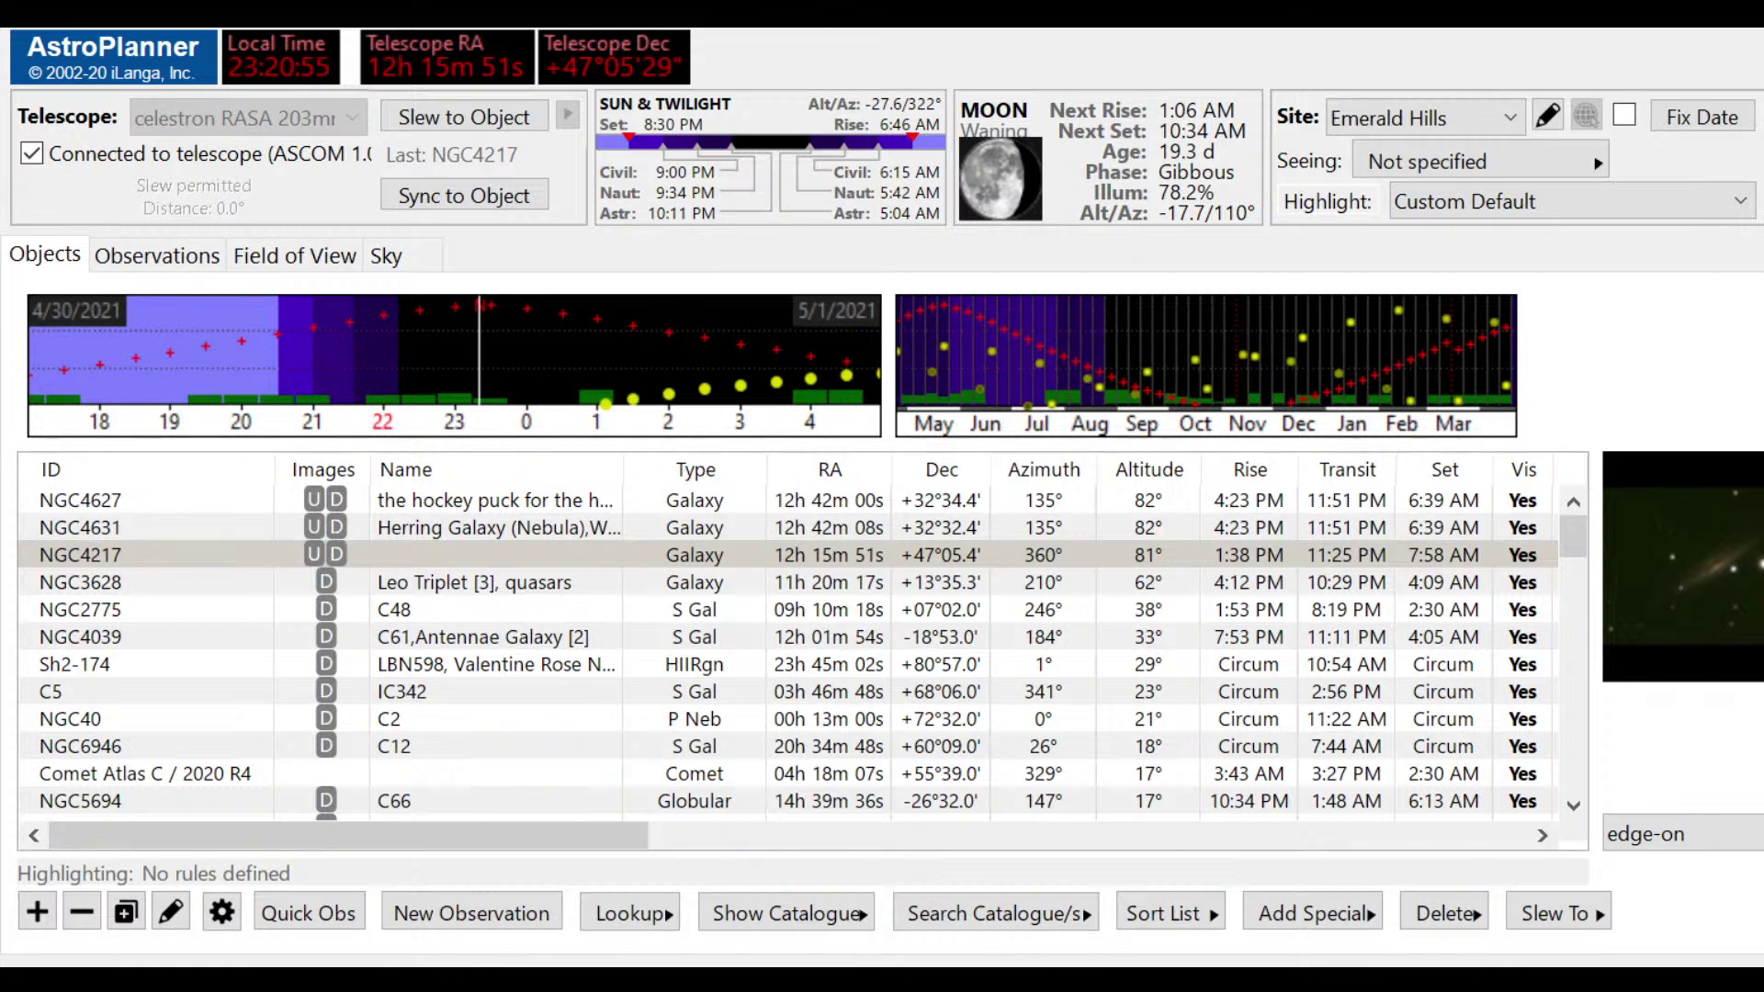
Step: Switch to AstroPlanner and select NGC3628, the Leo Triplet galaxy, as the next target
left_click(139, 553)
left_click(178, 585)
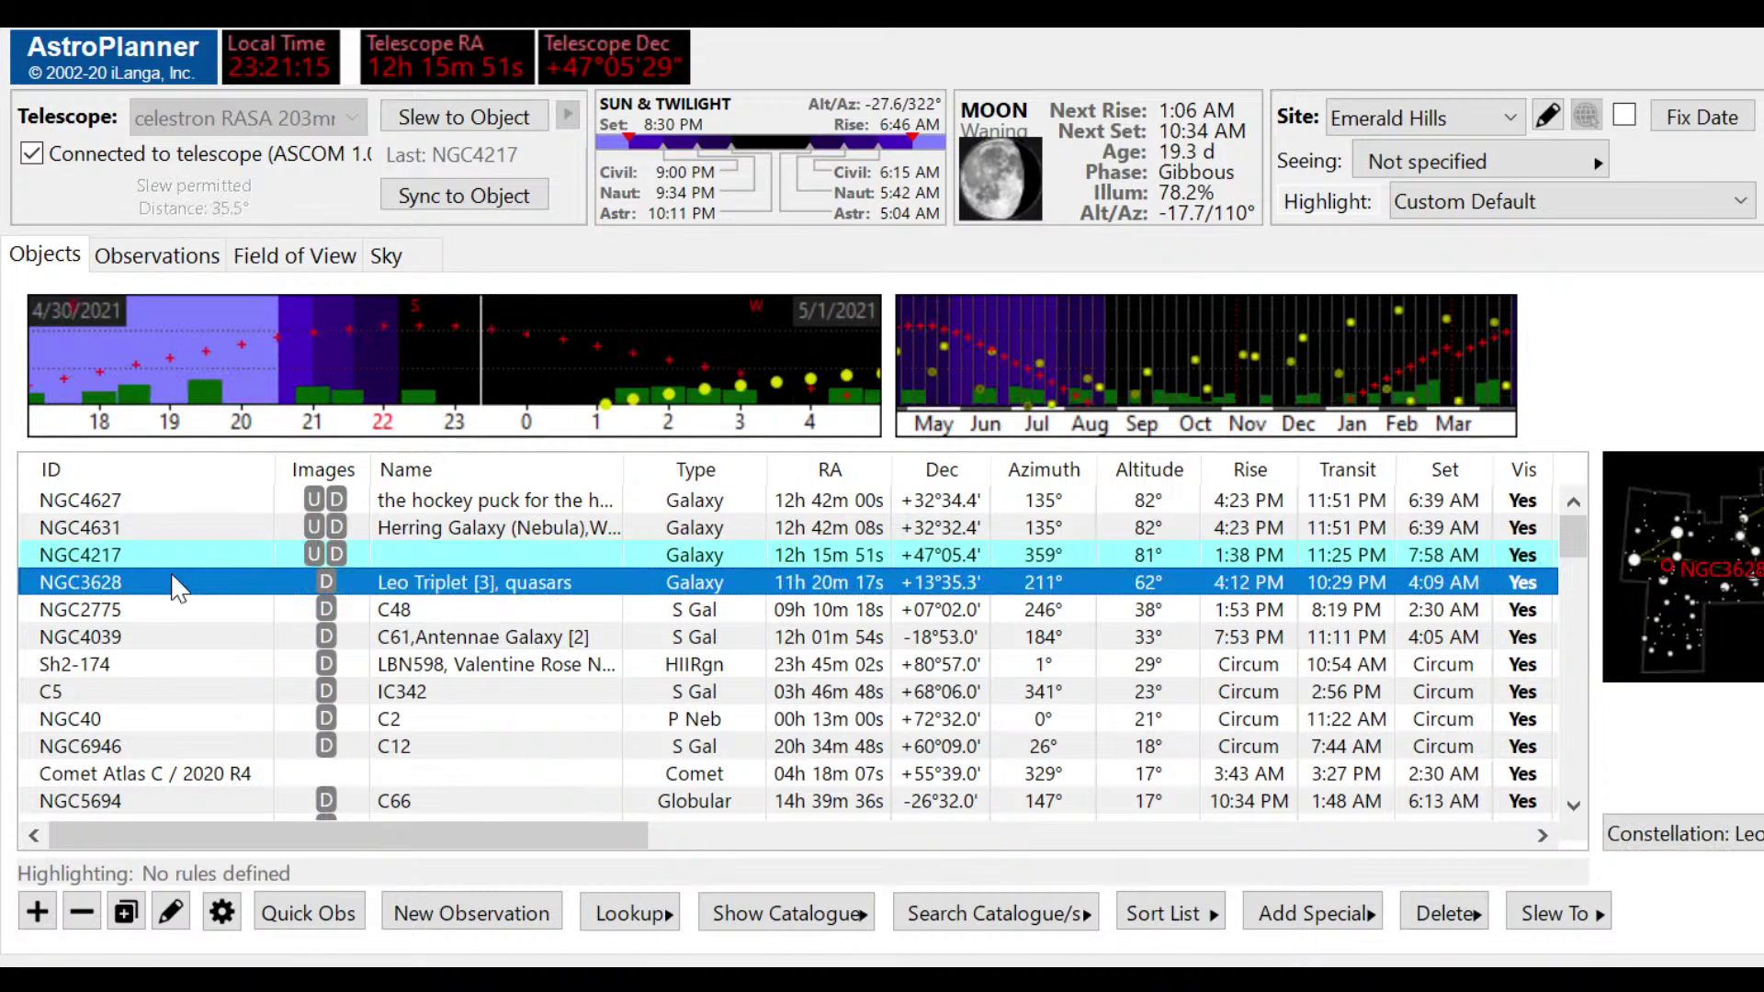
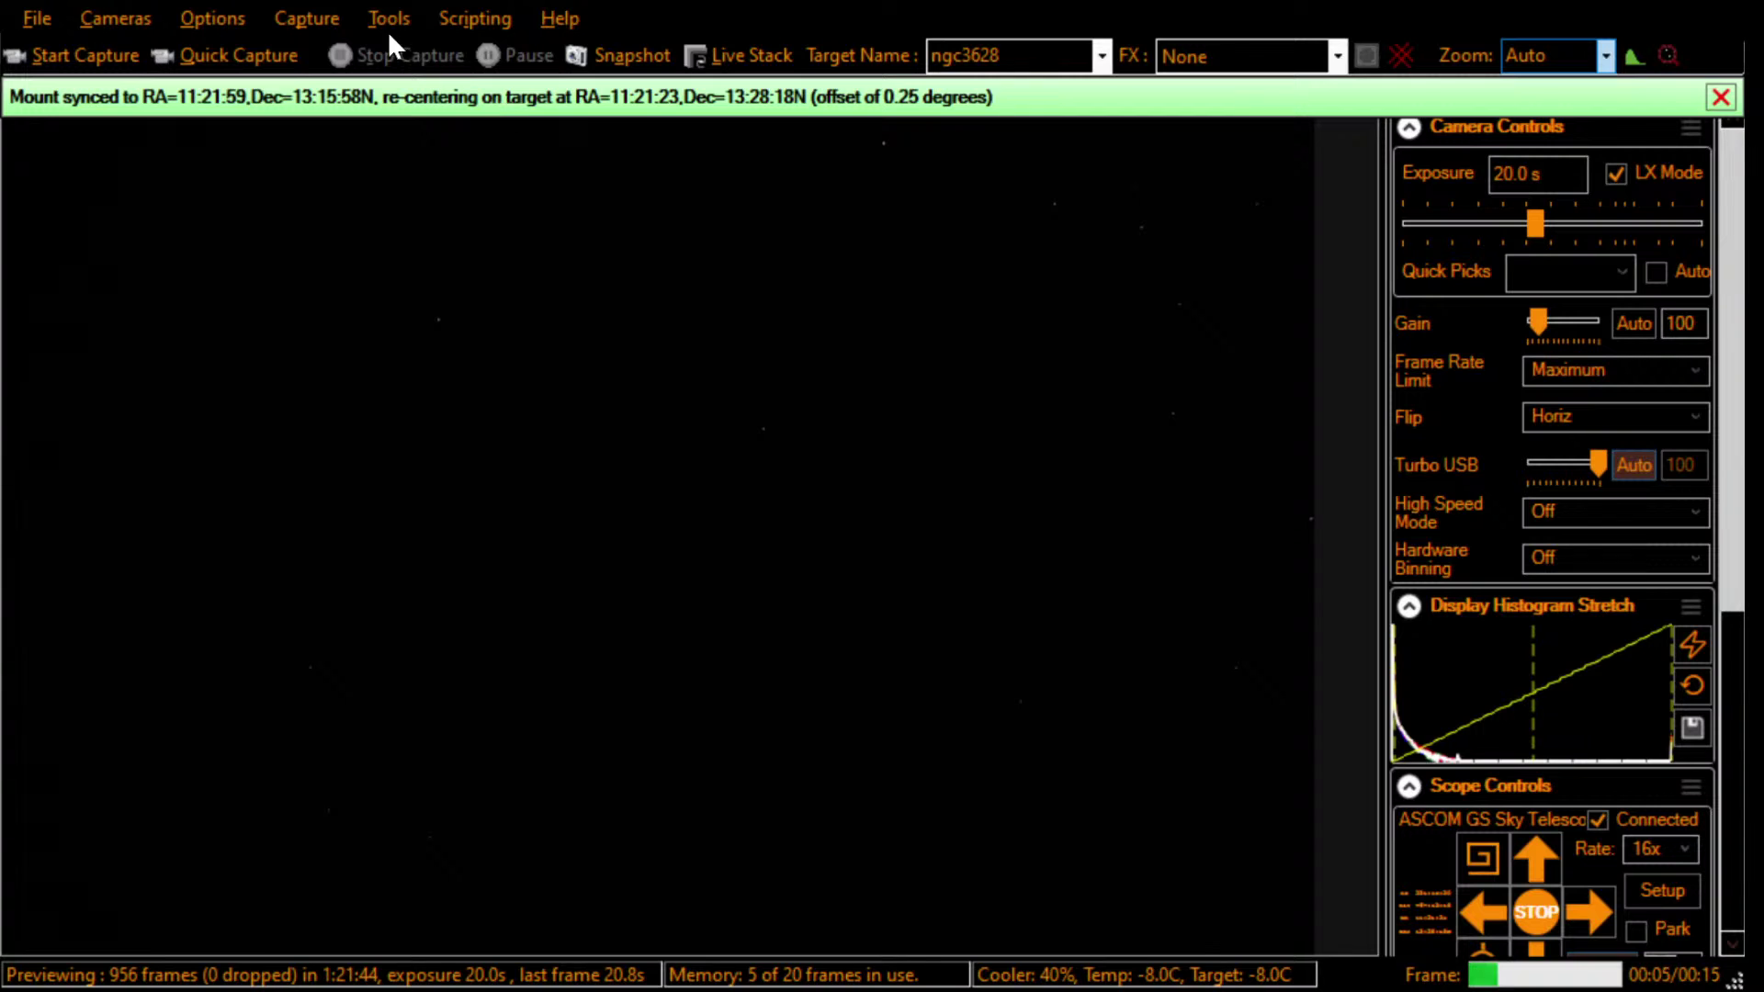
Step: Open live stacking for ngc3628 and clear the old frames to start a fresh stack
left_click(714, 59)
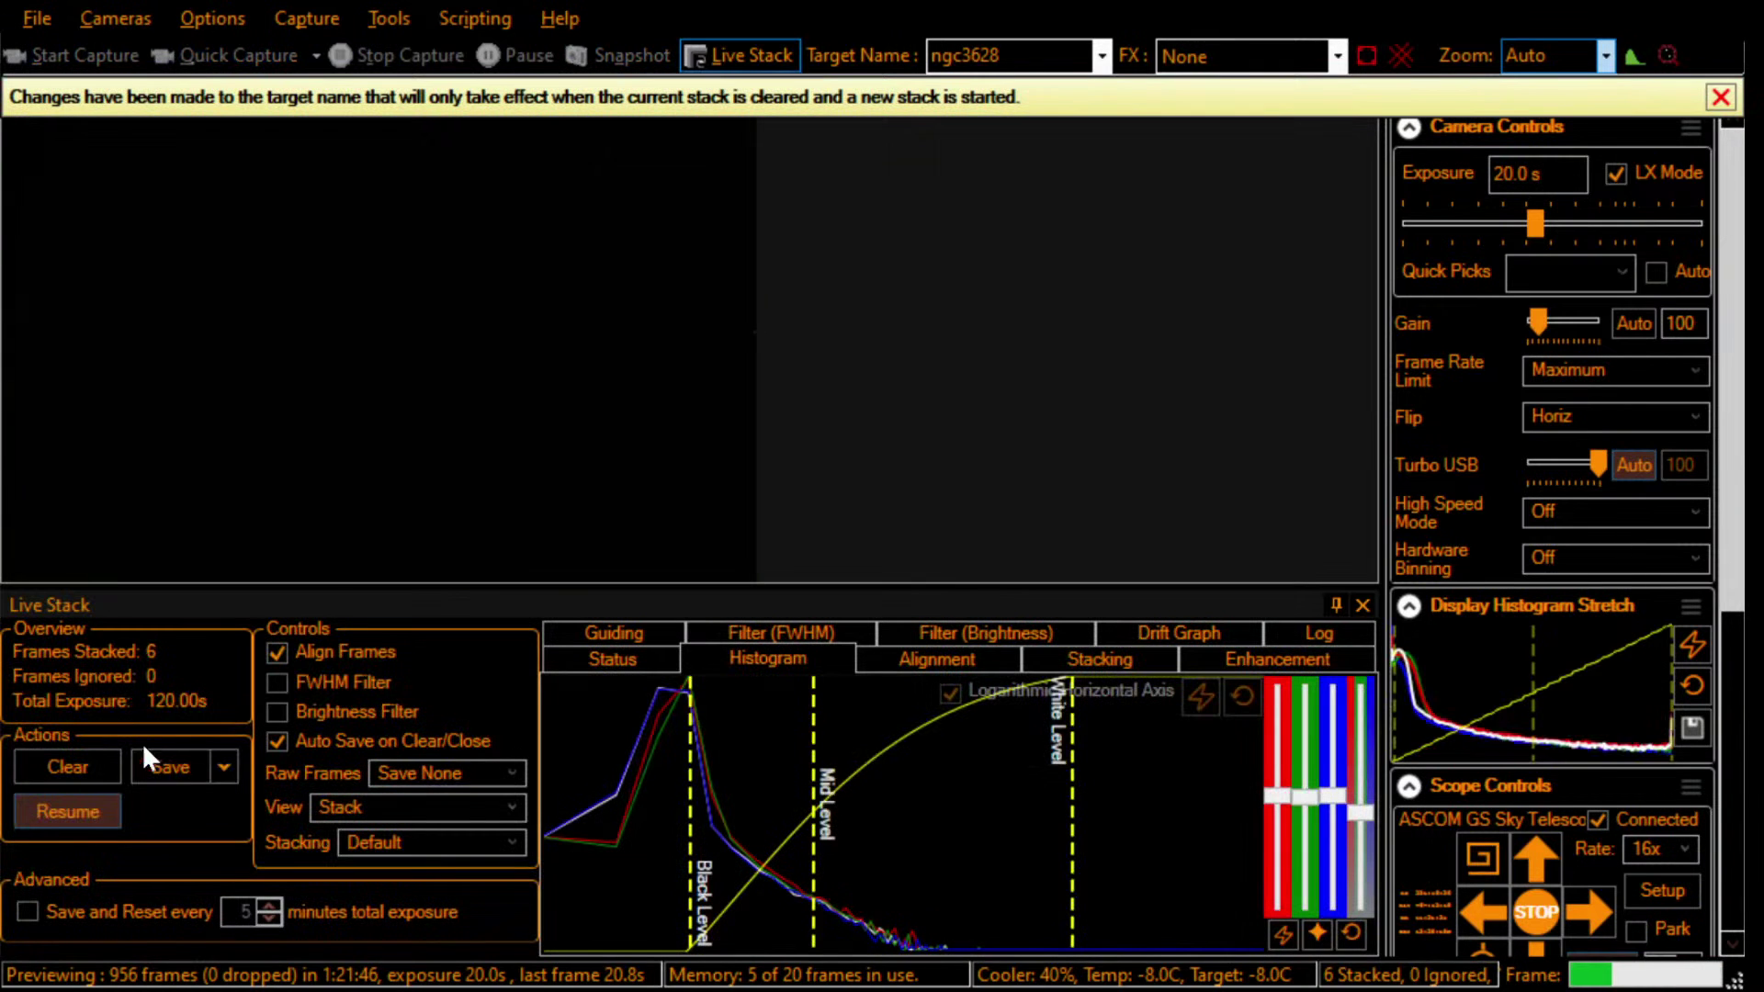
left_click(79, 761)
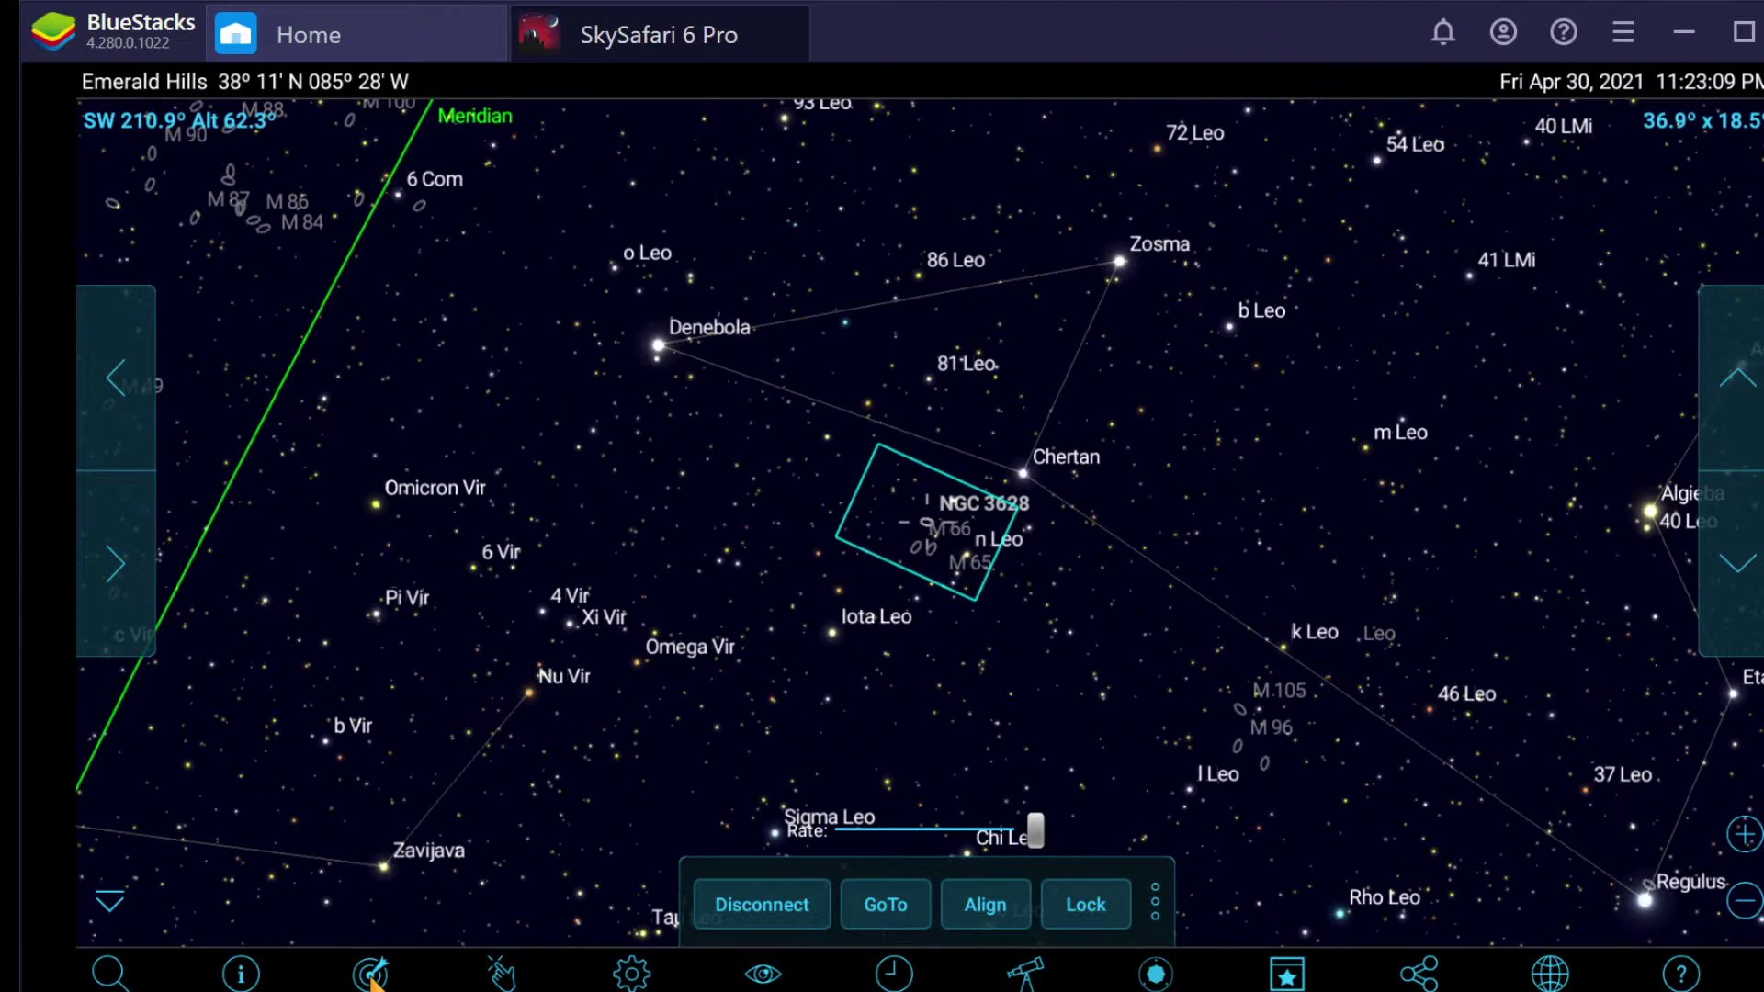
Step: Switch to SkySafari, hide the telescope controls, and examine NGC 3628 up close in the star chart
left_click(1746, 836)
left_click(1745, 836)
left_click(1745, 836)
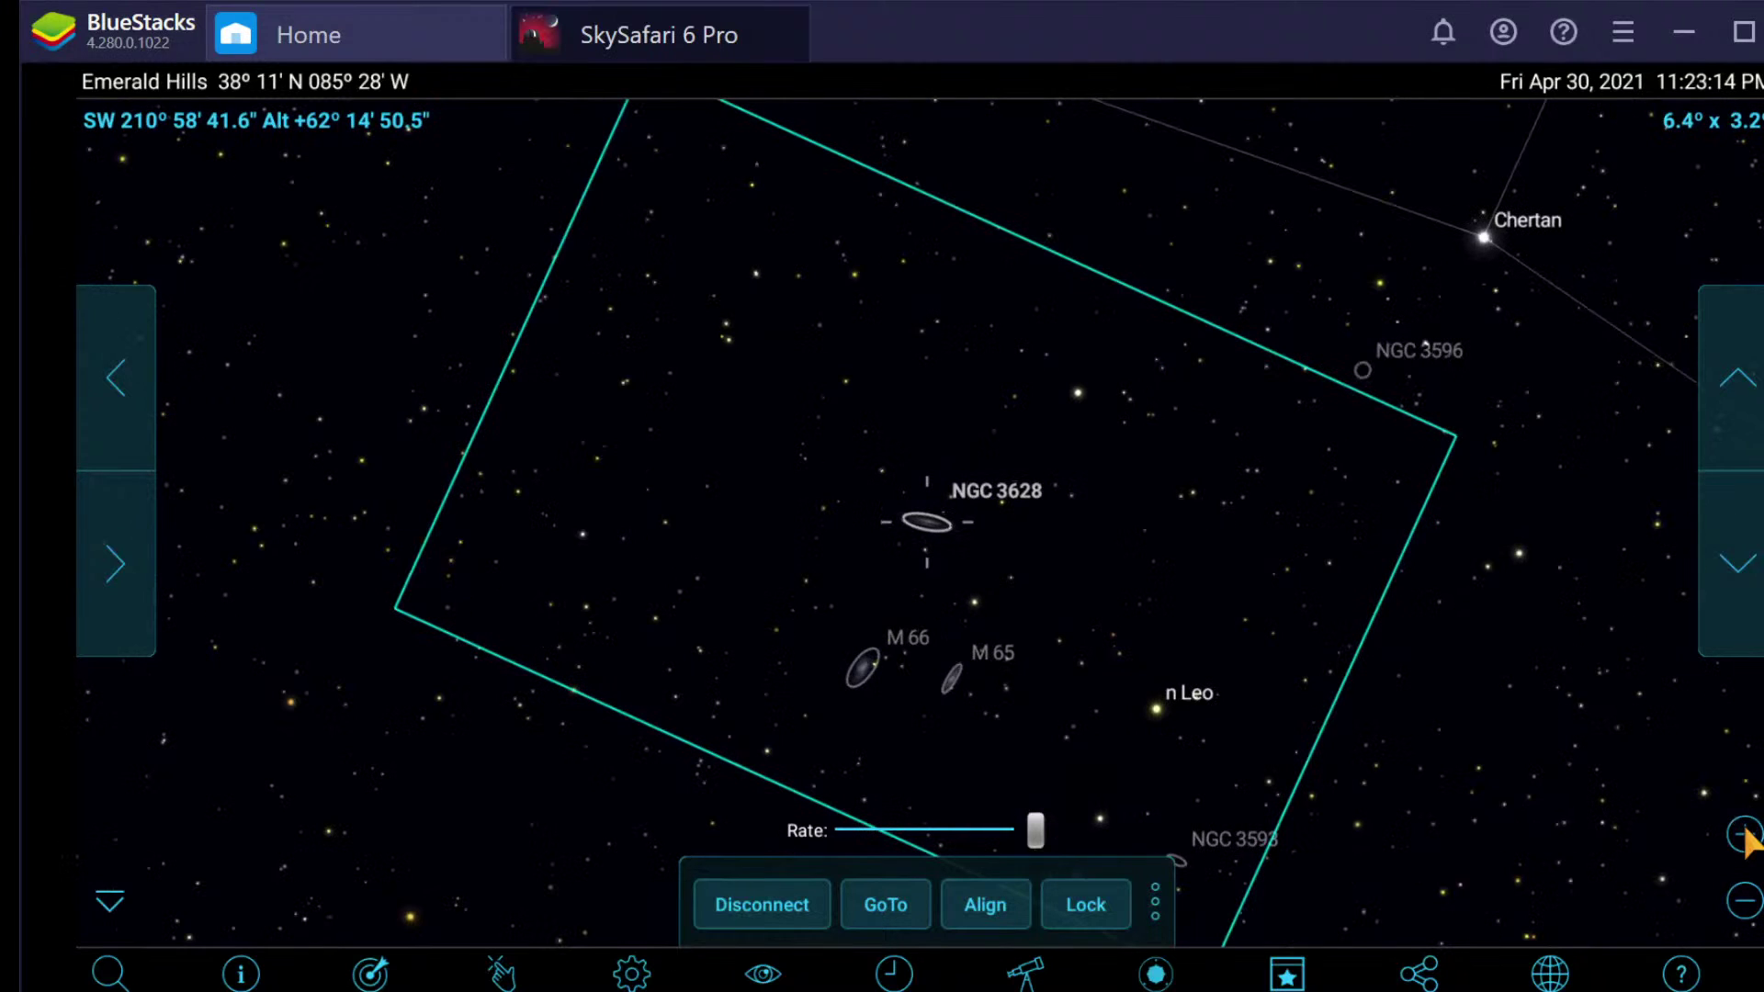
left_click(1746, 836)
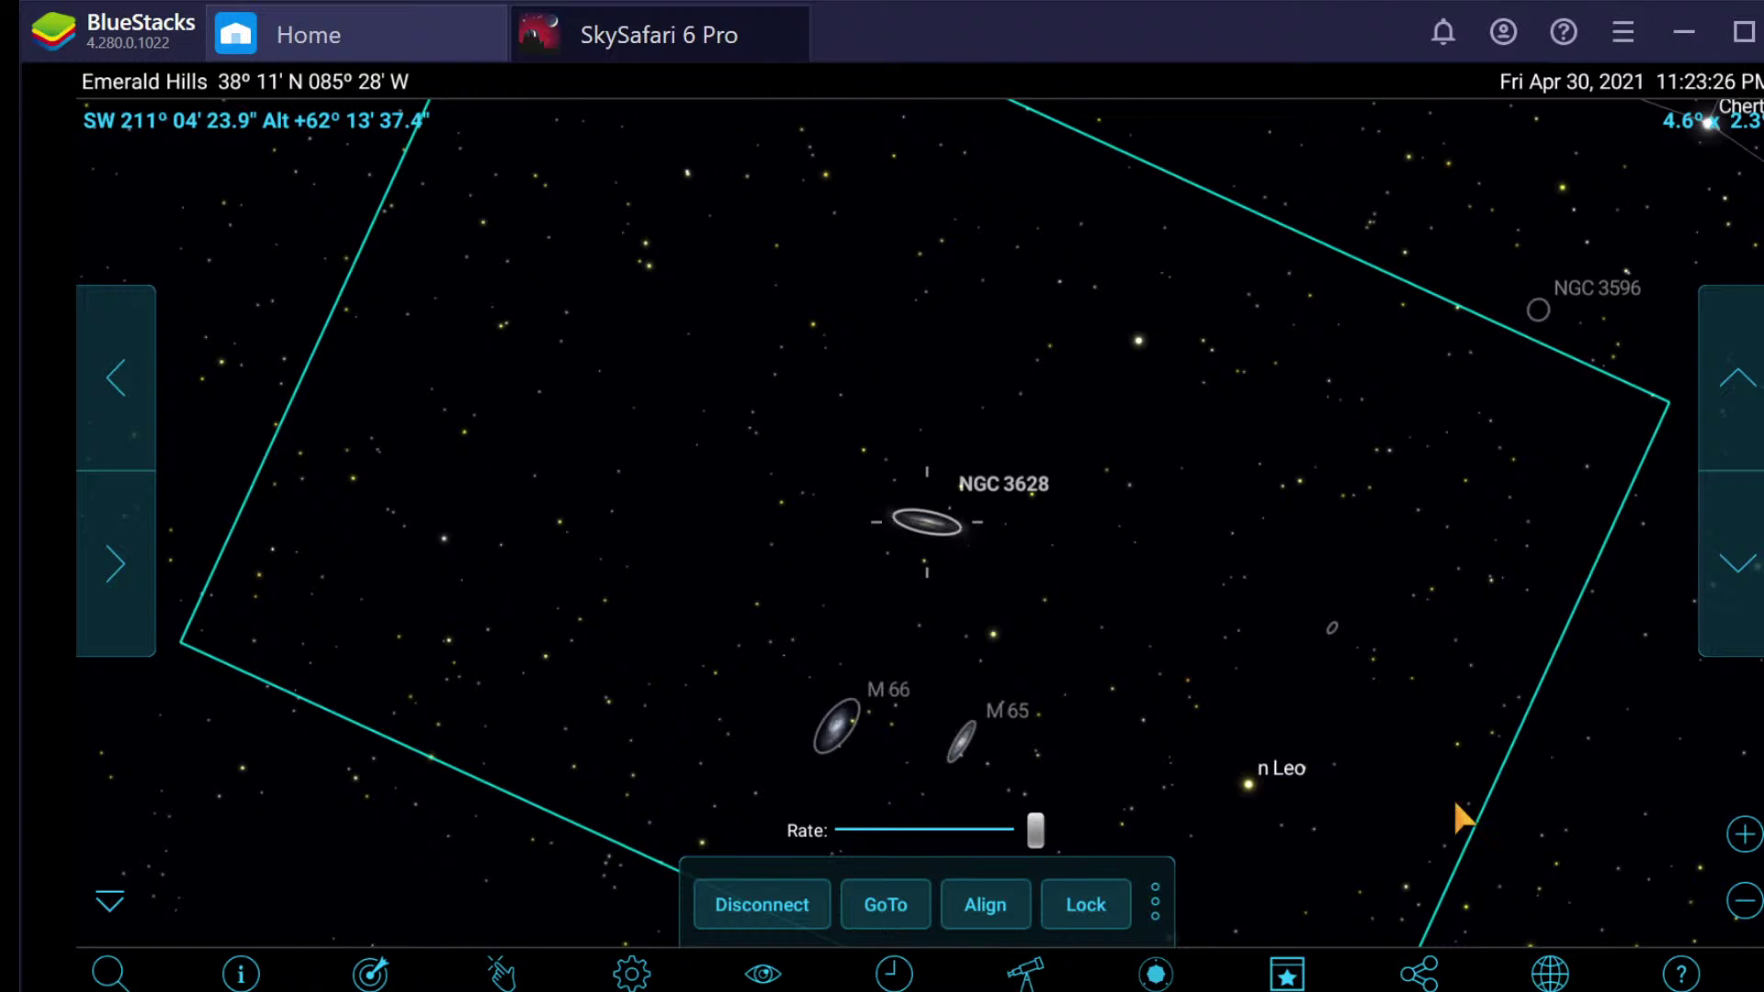
left_click(1743, 835)
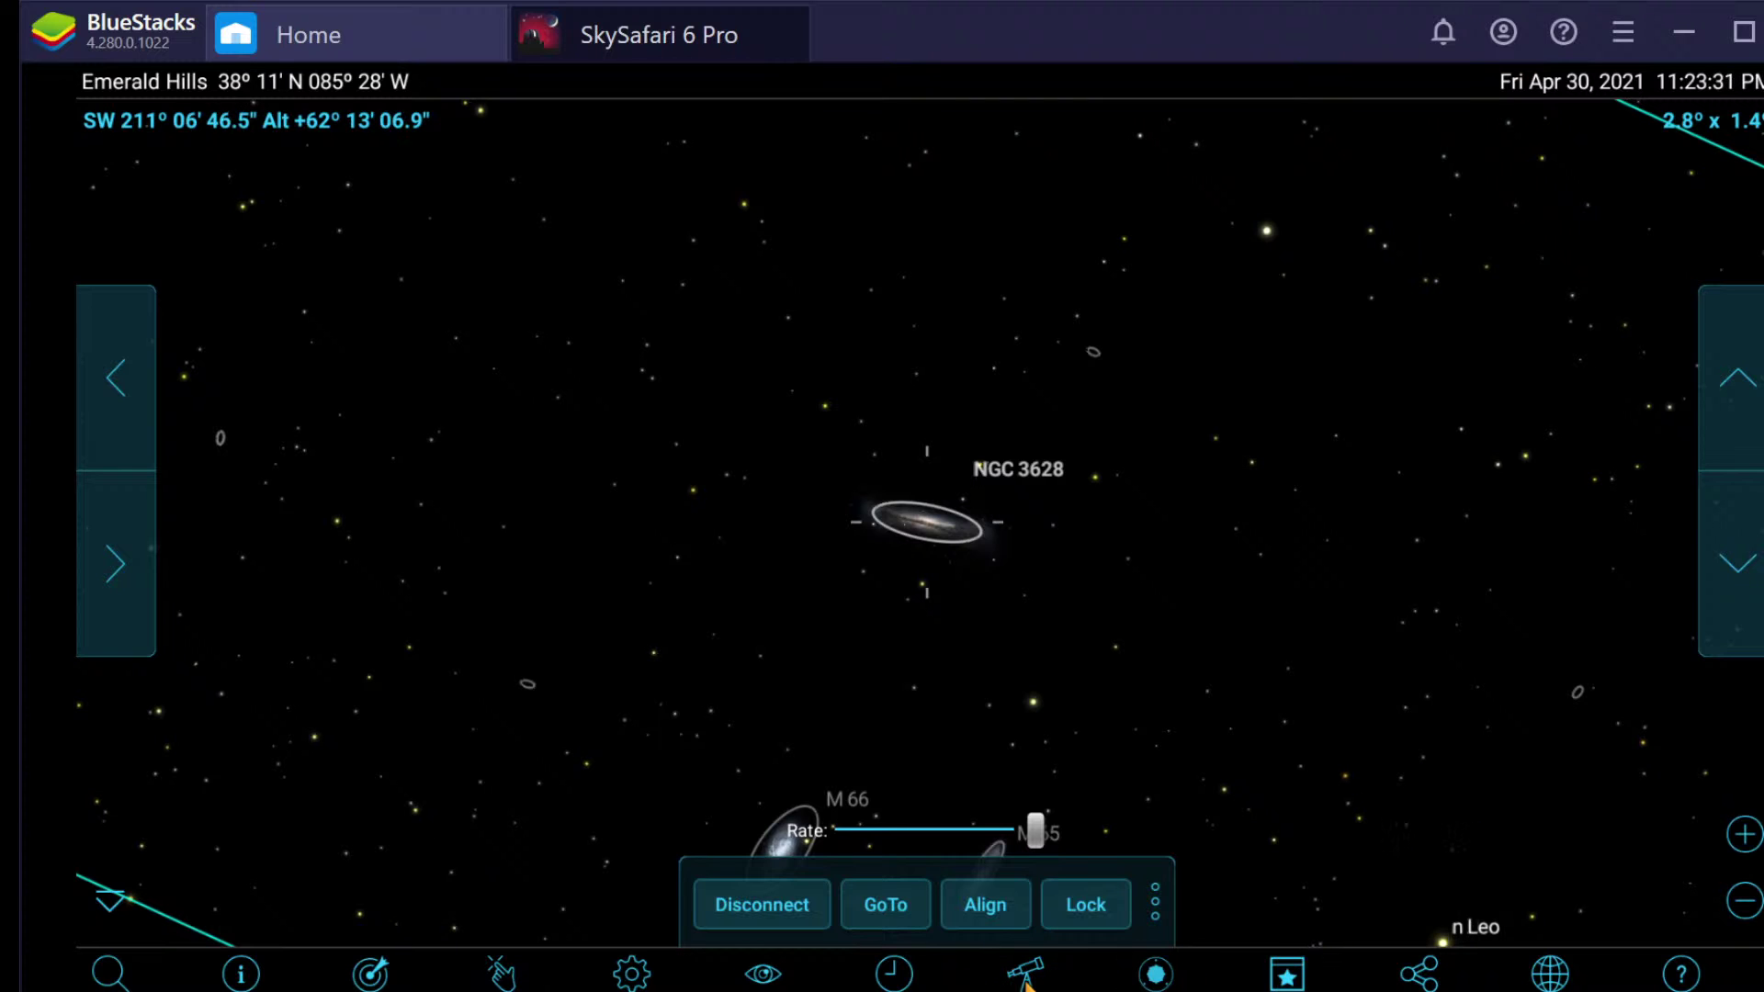
left_click(1024, 979)
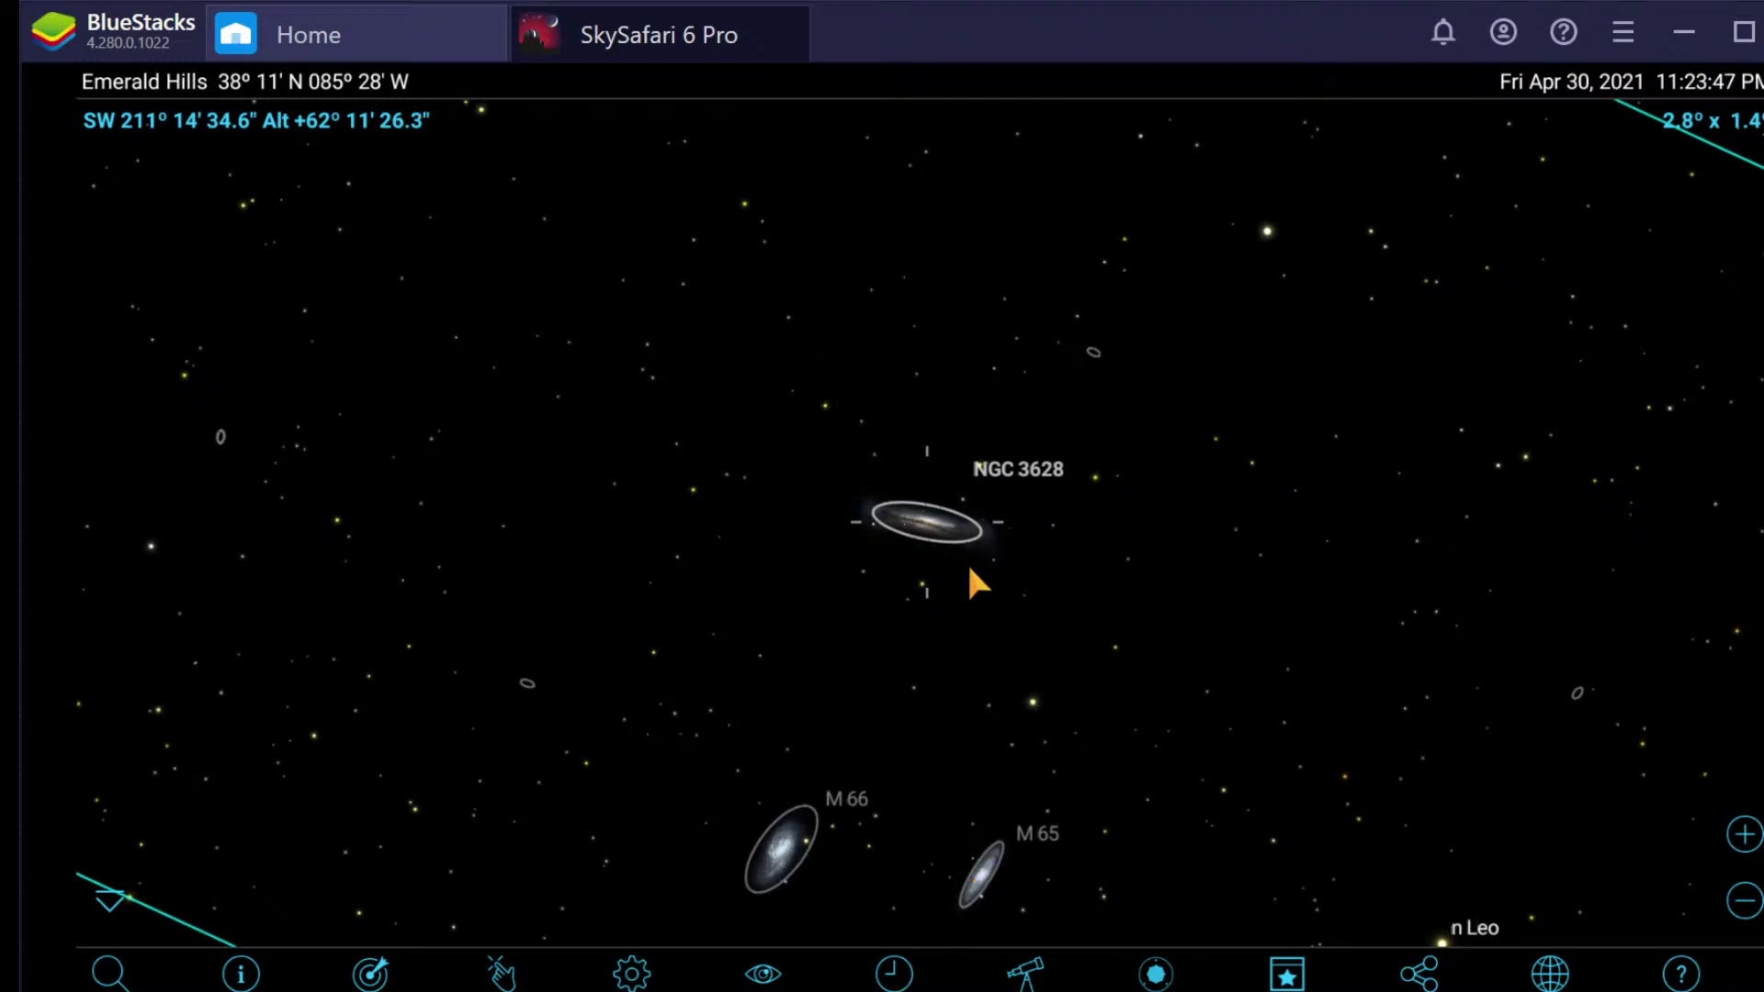
left_click(1744, 834)
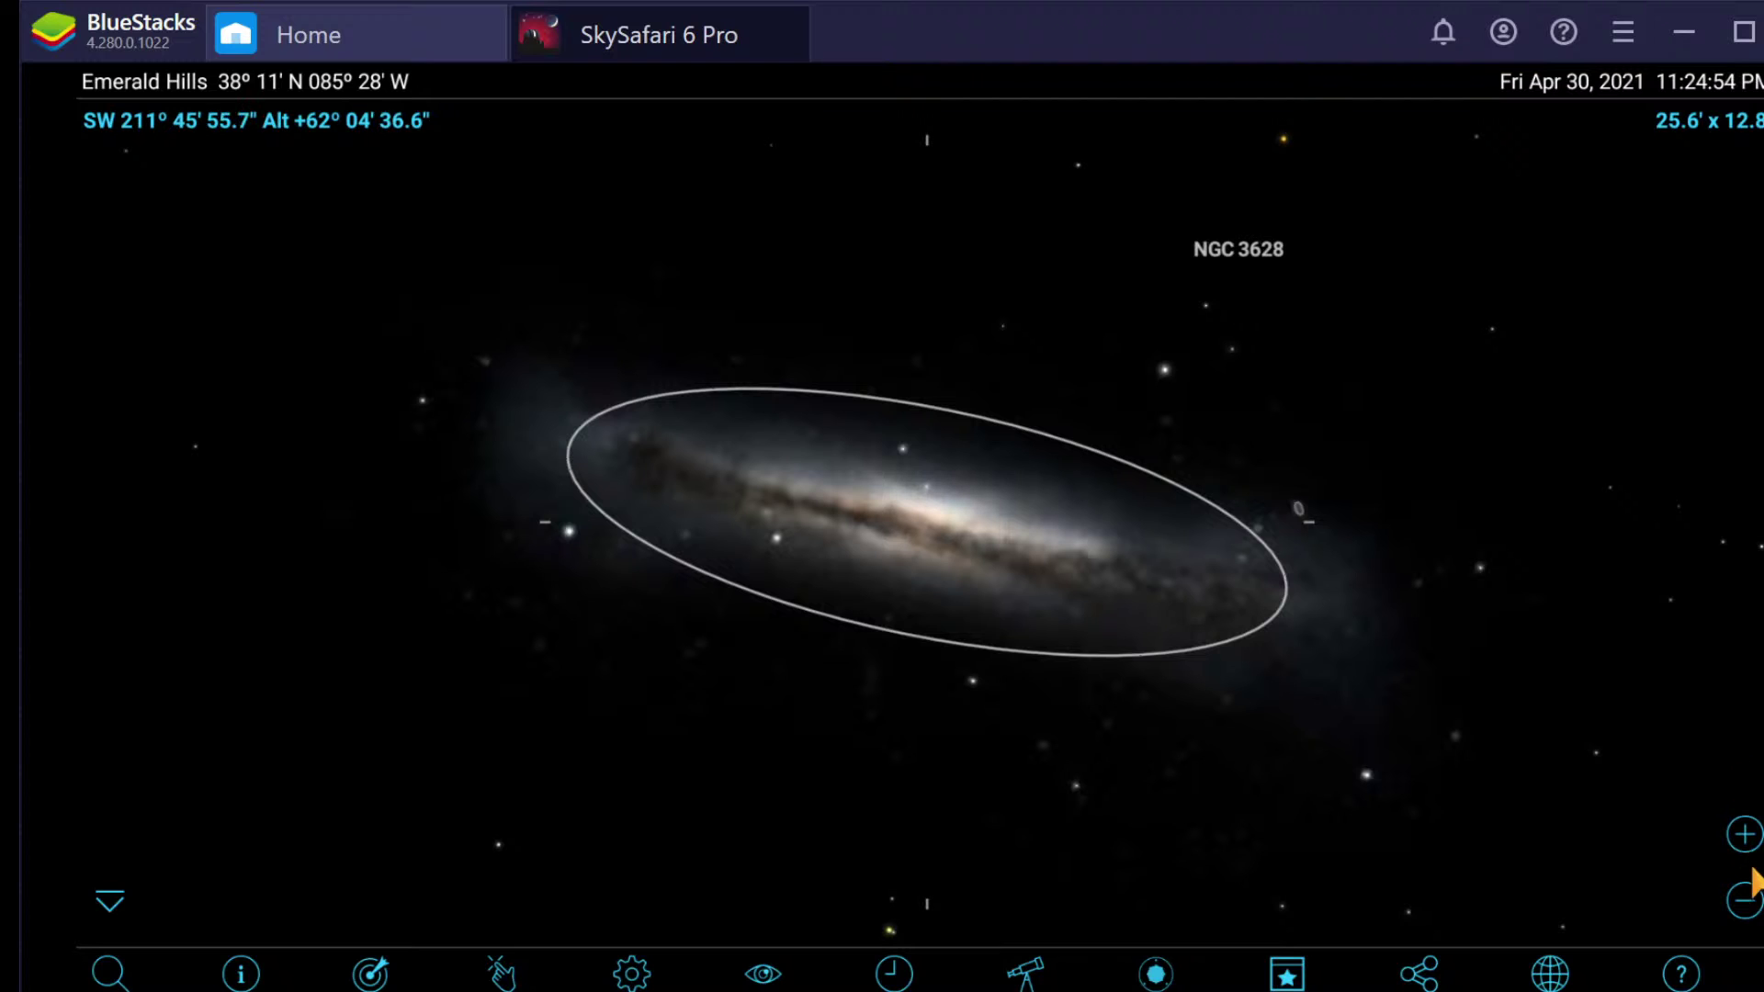
Step: Examine the Leo Triplet's layout around NGC 3628 in the chart, and compare it with the live stack in SharpCap
left_click(1751, 903)
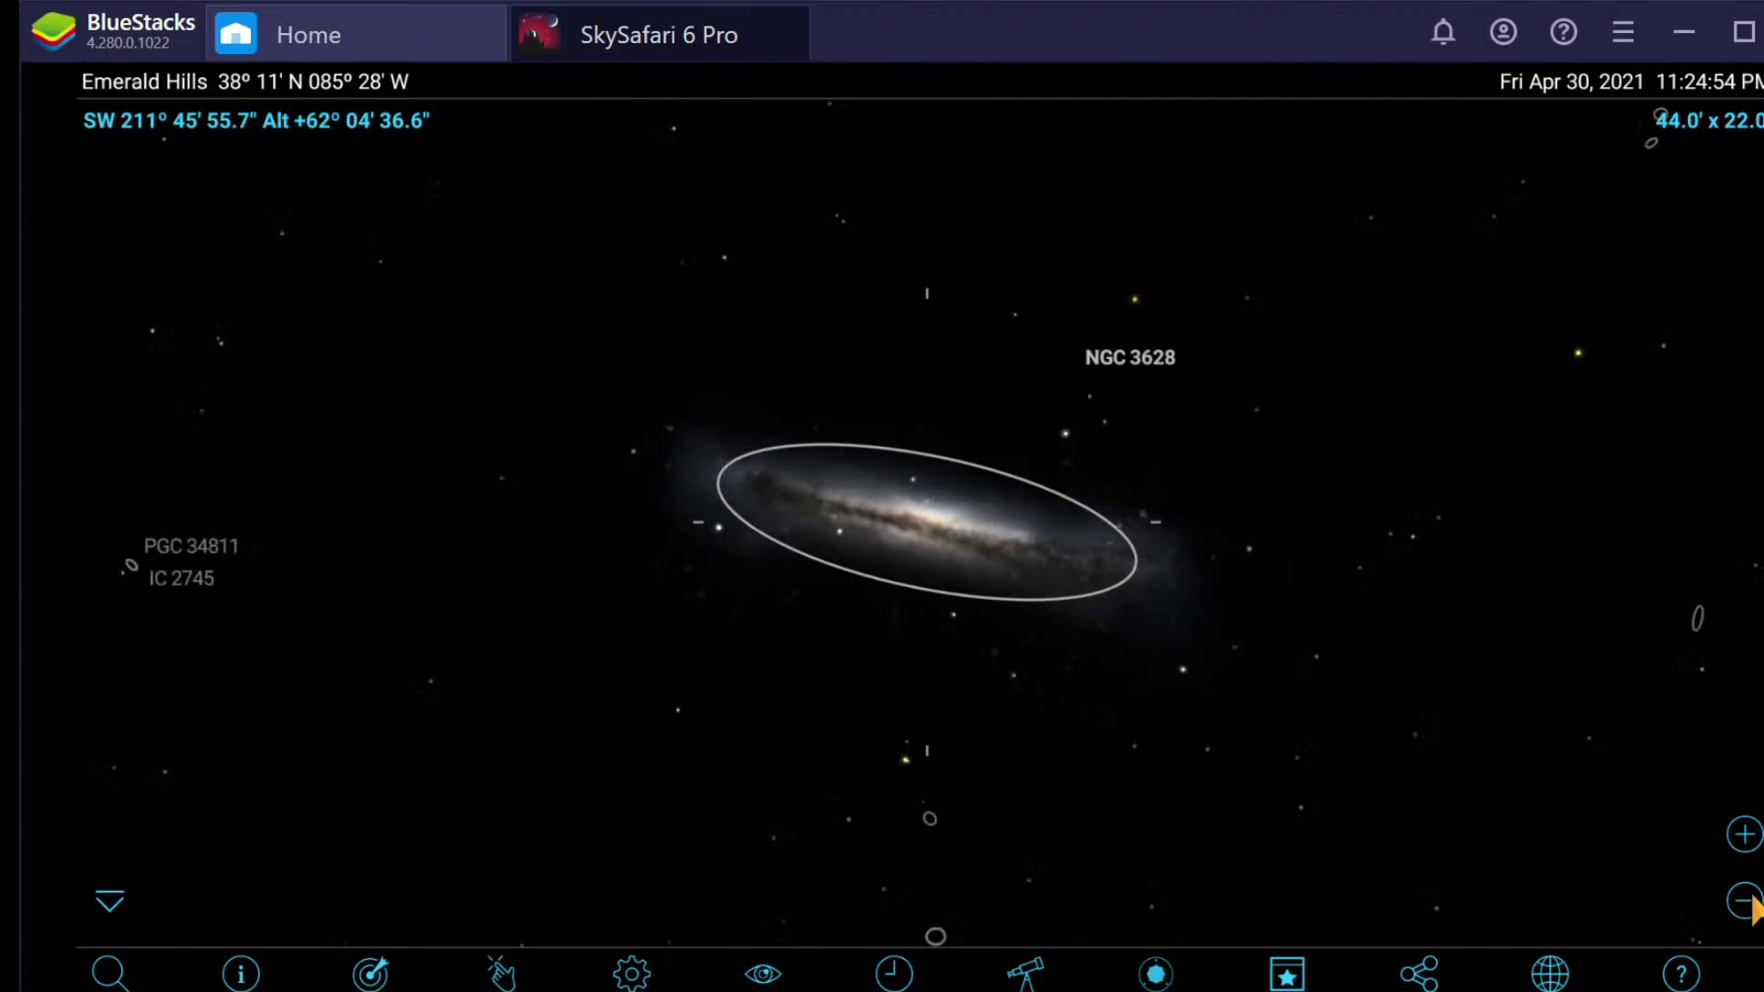
left_click(1751, 902)
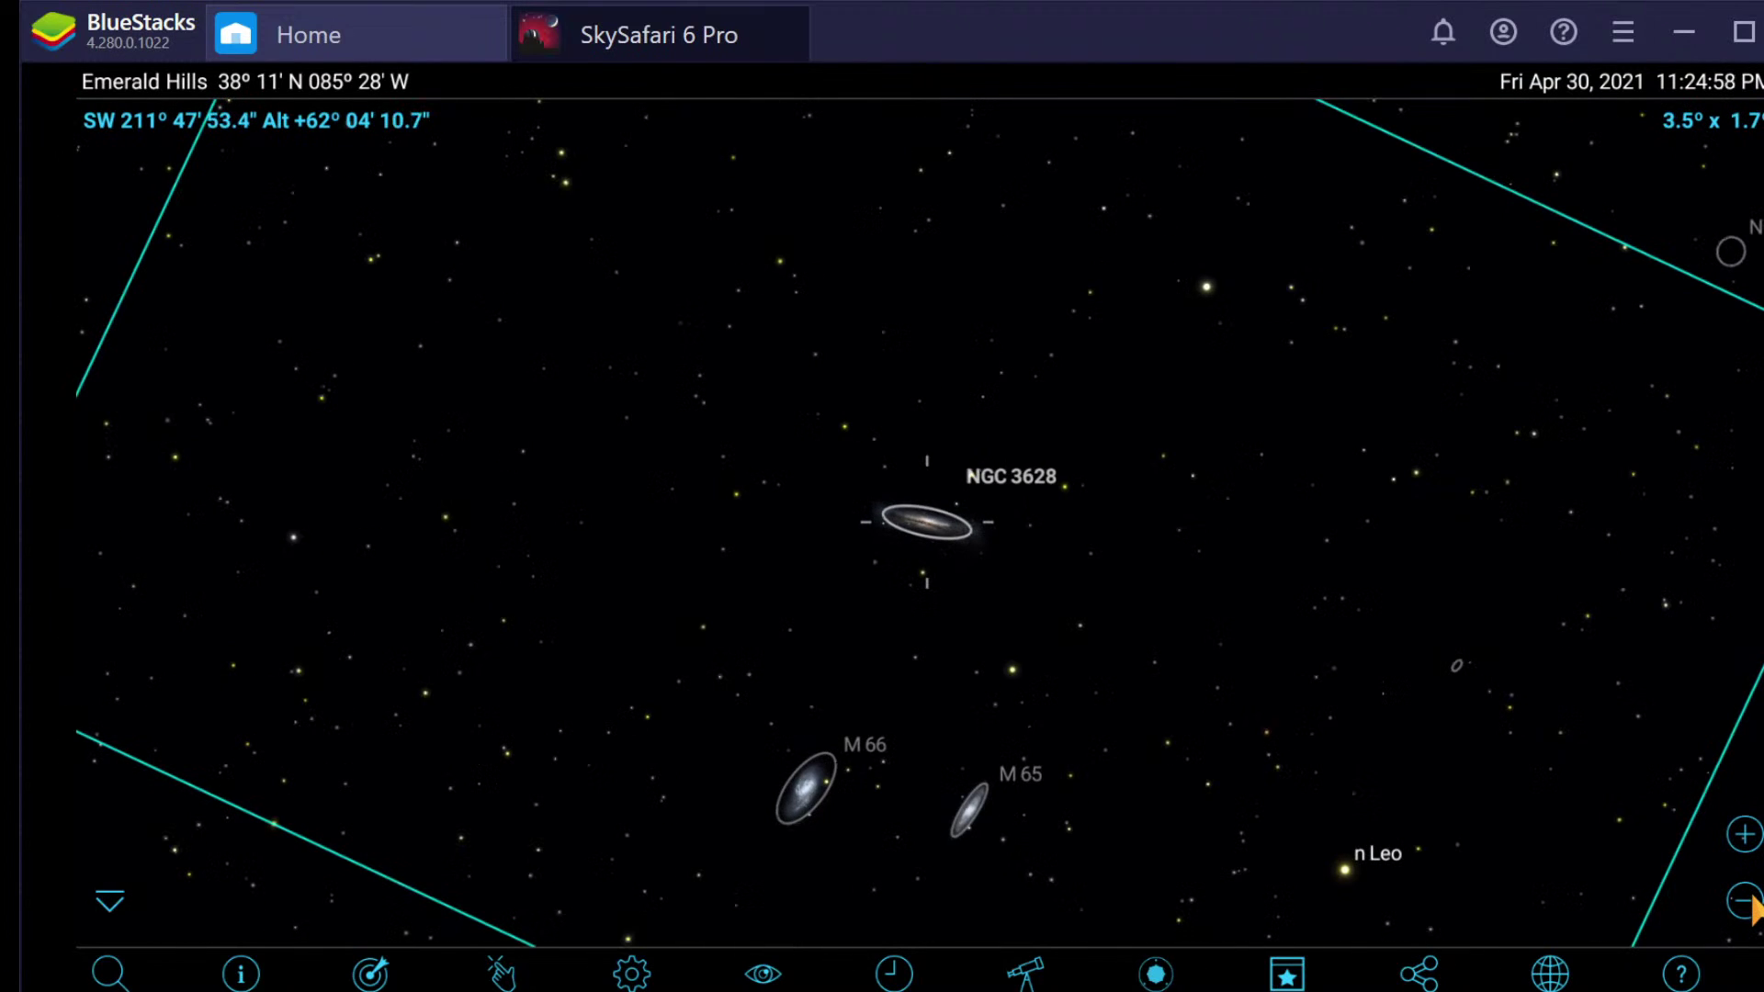
left_click(1751, 902)
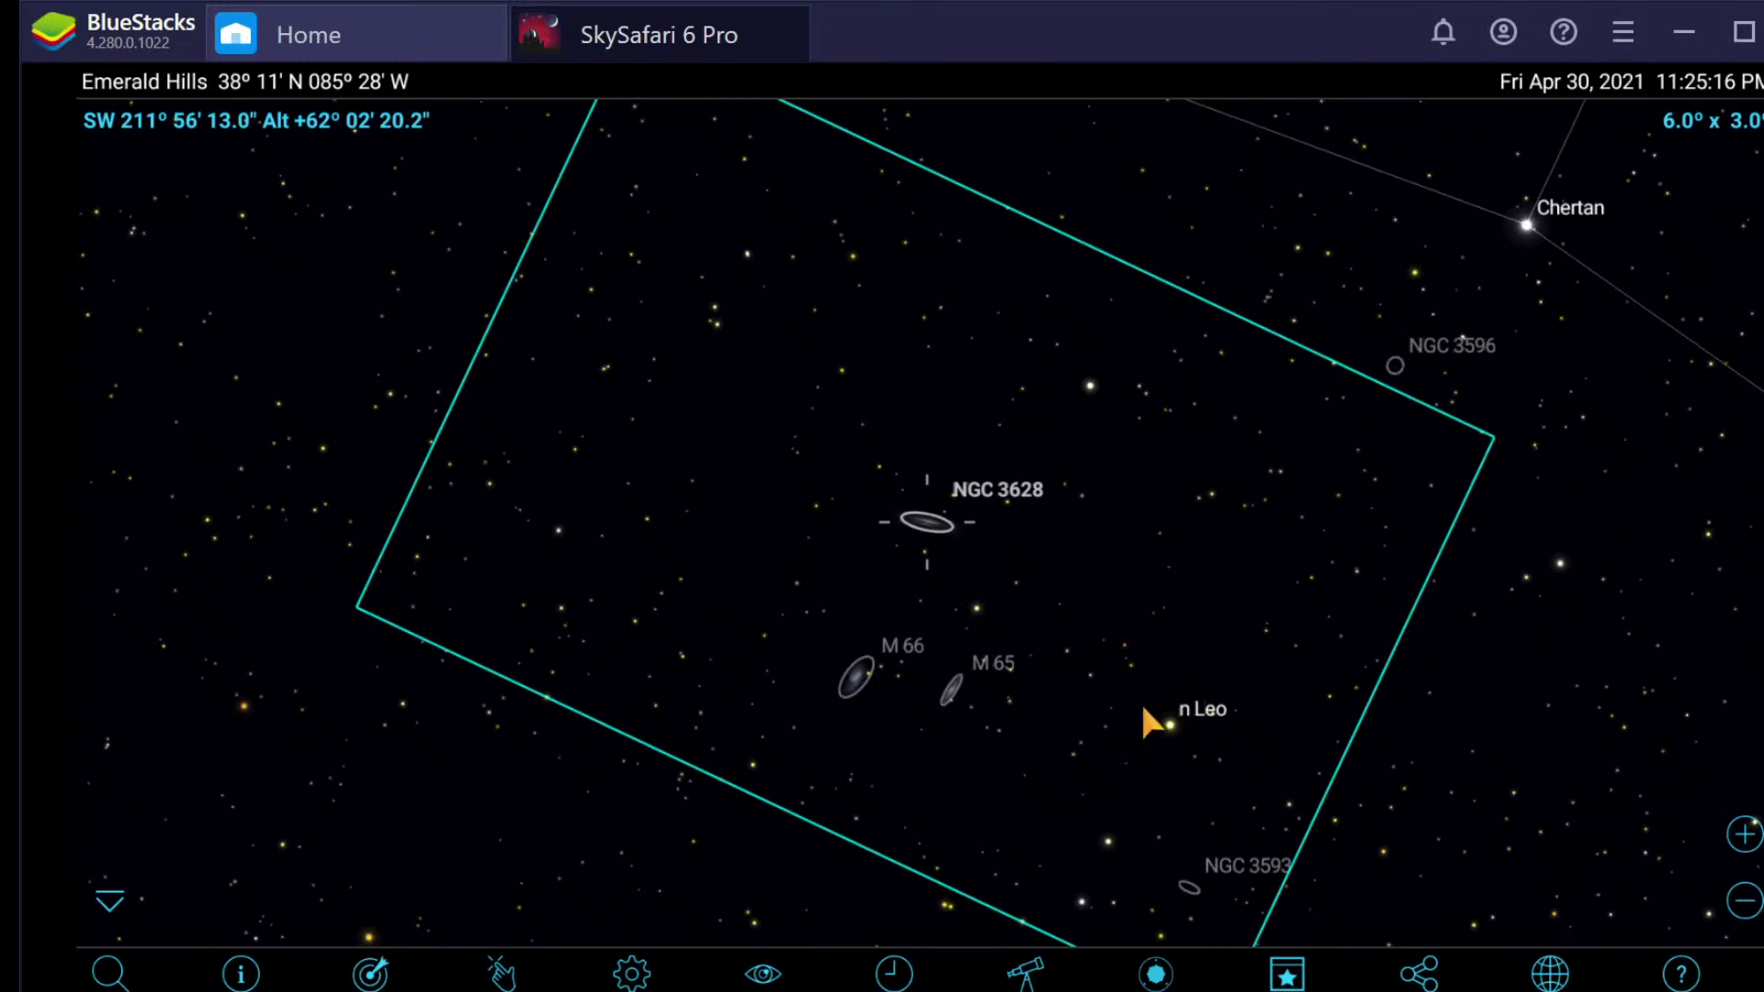
left_click(1743, 835)
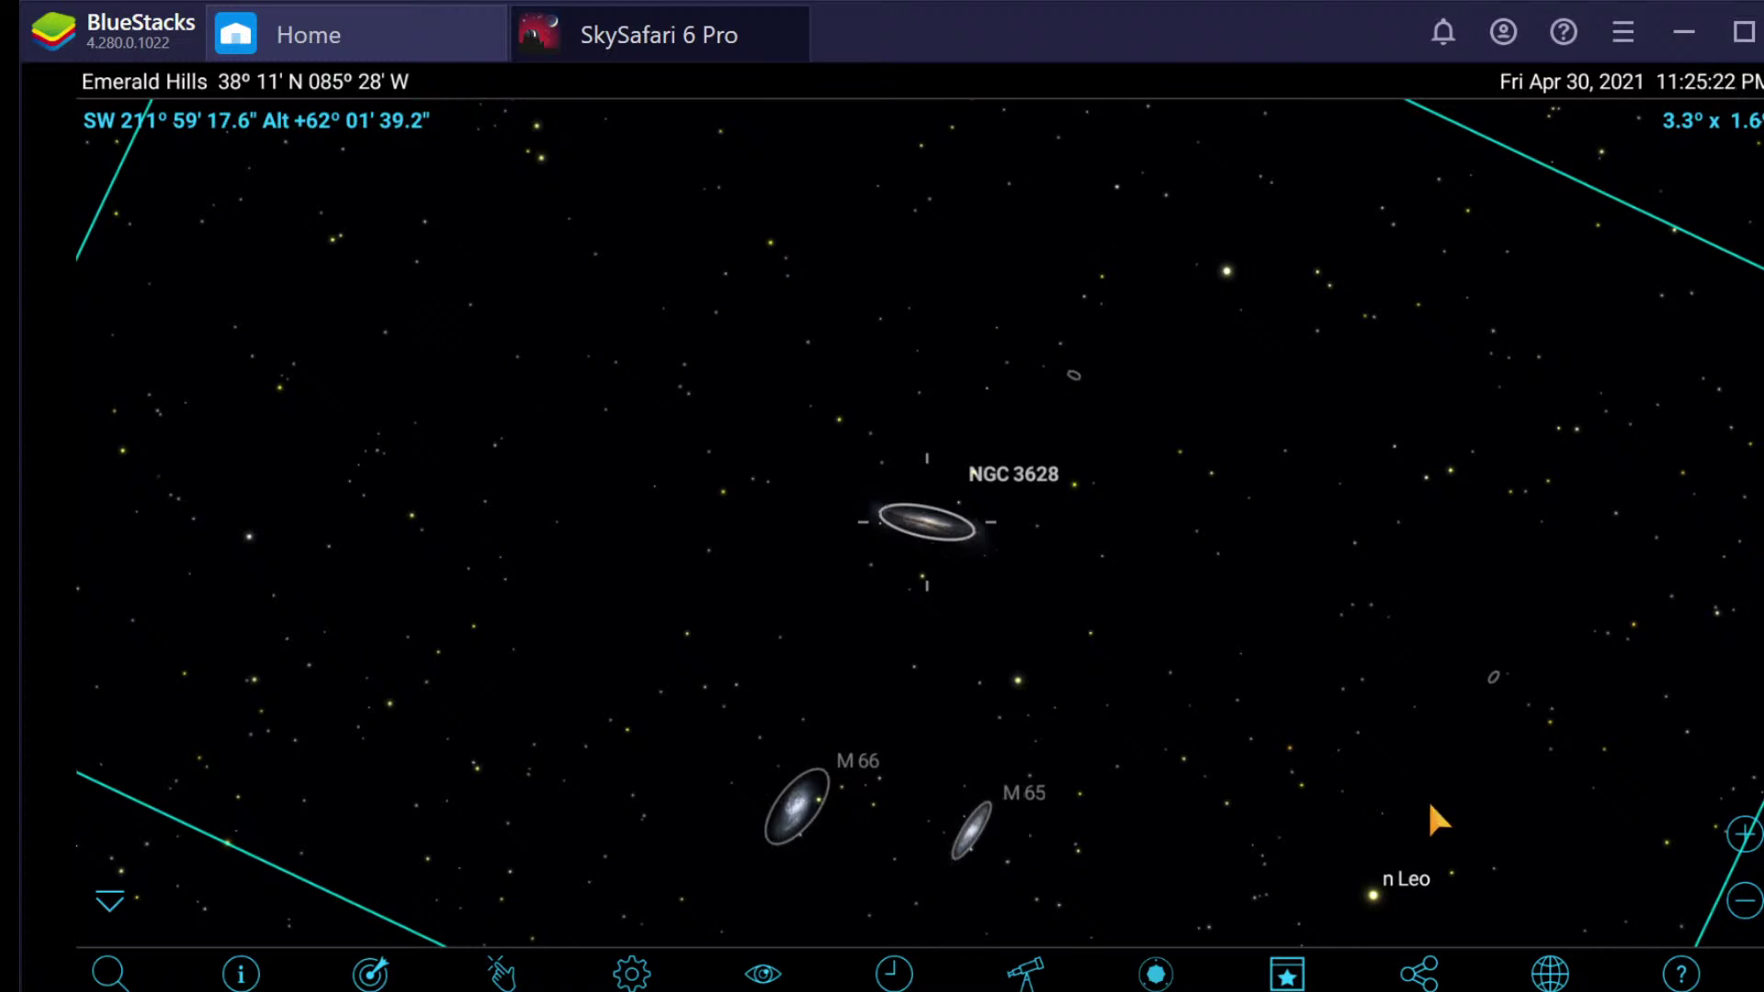
left_click(1745, 834)
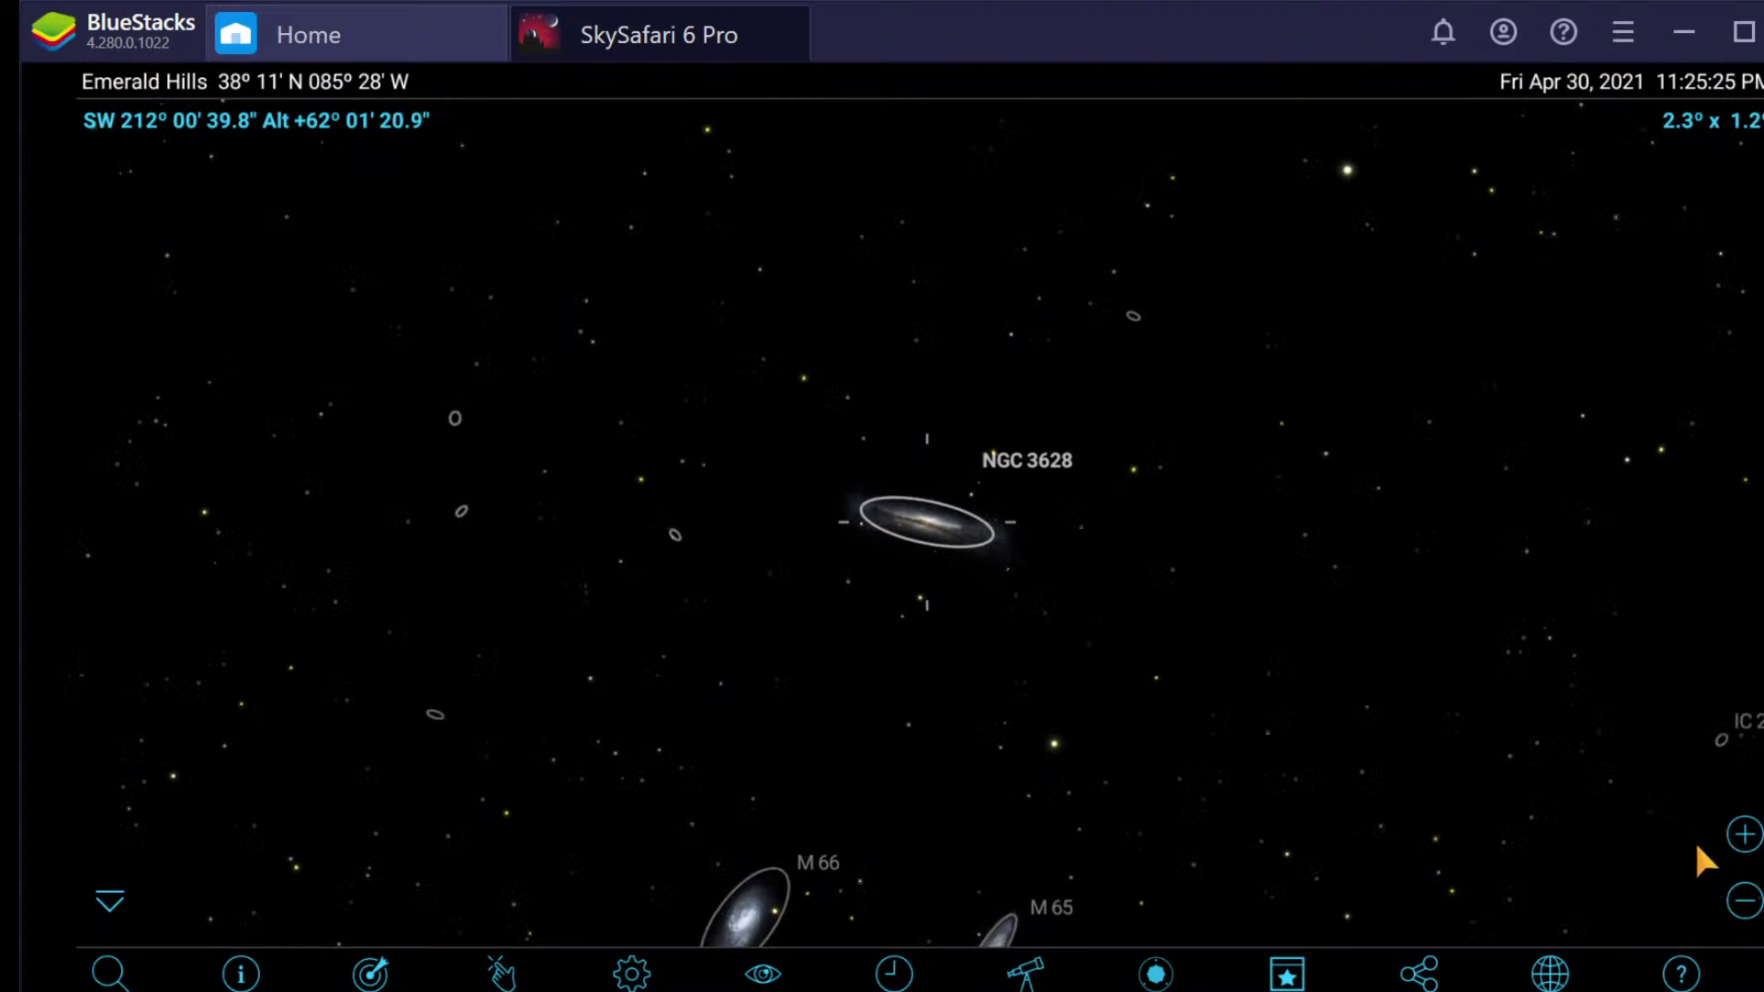
left_click(1745, 902)
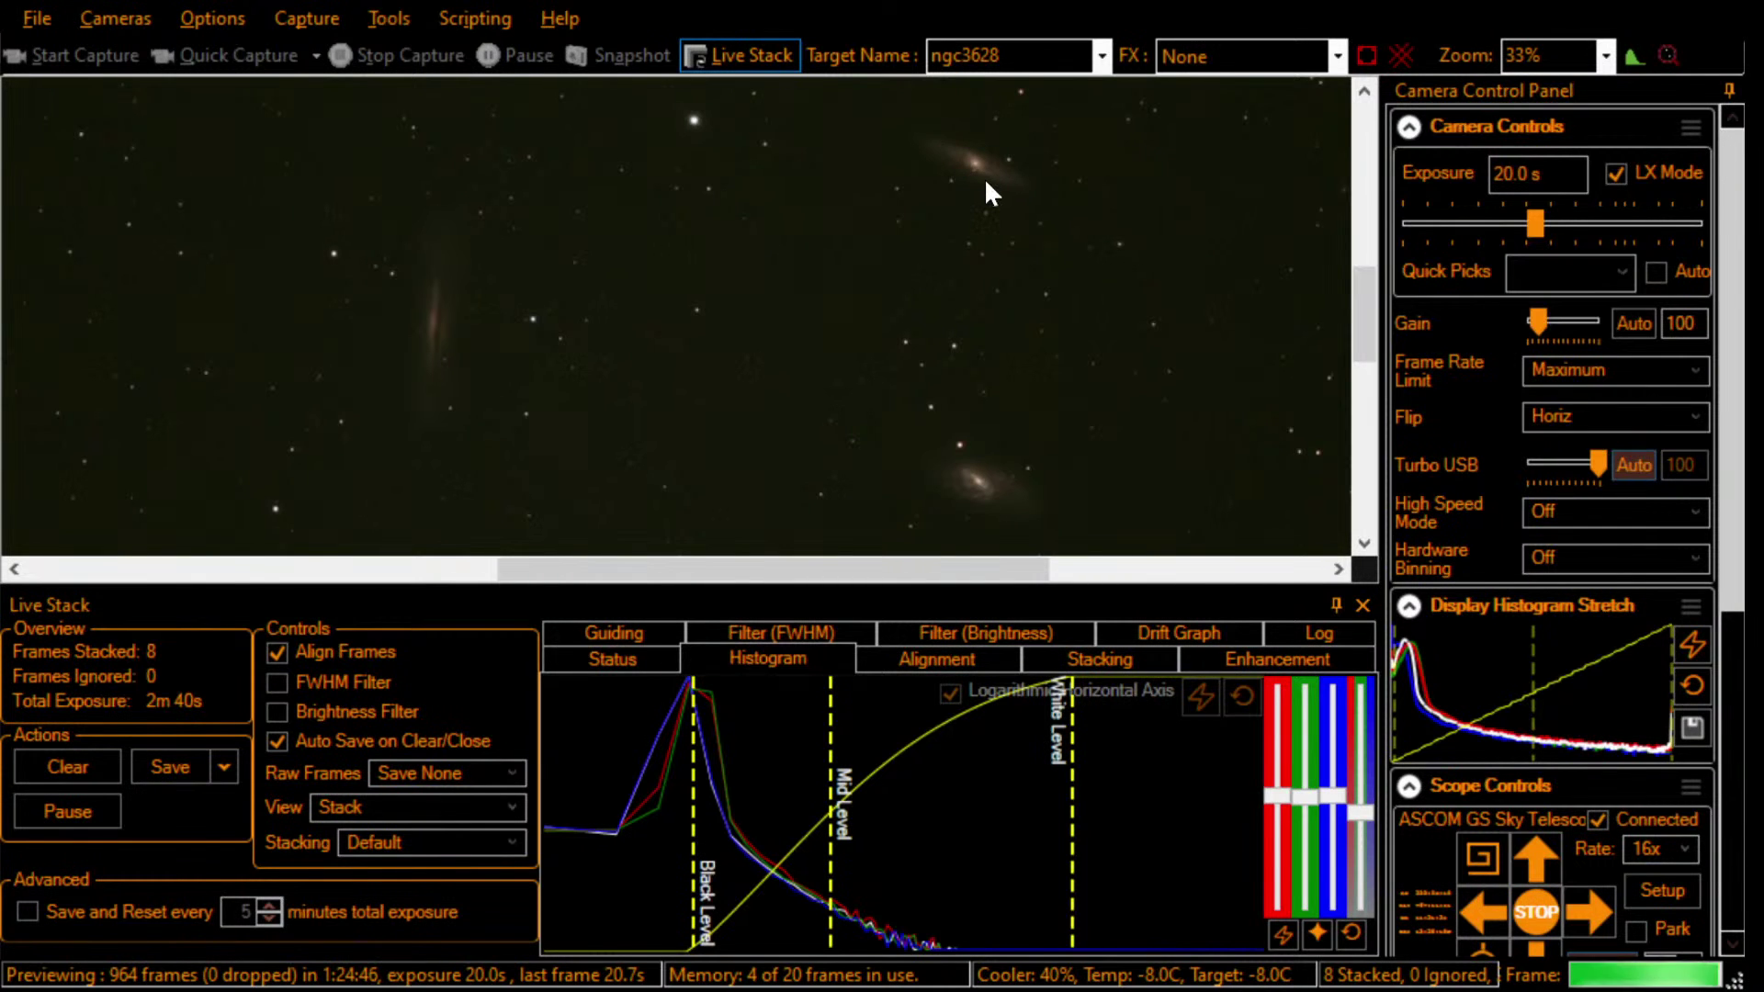
left_click_drag(619, 570, 513, 572)
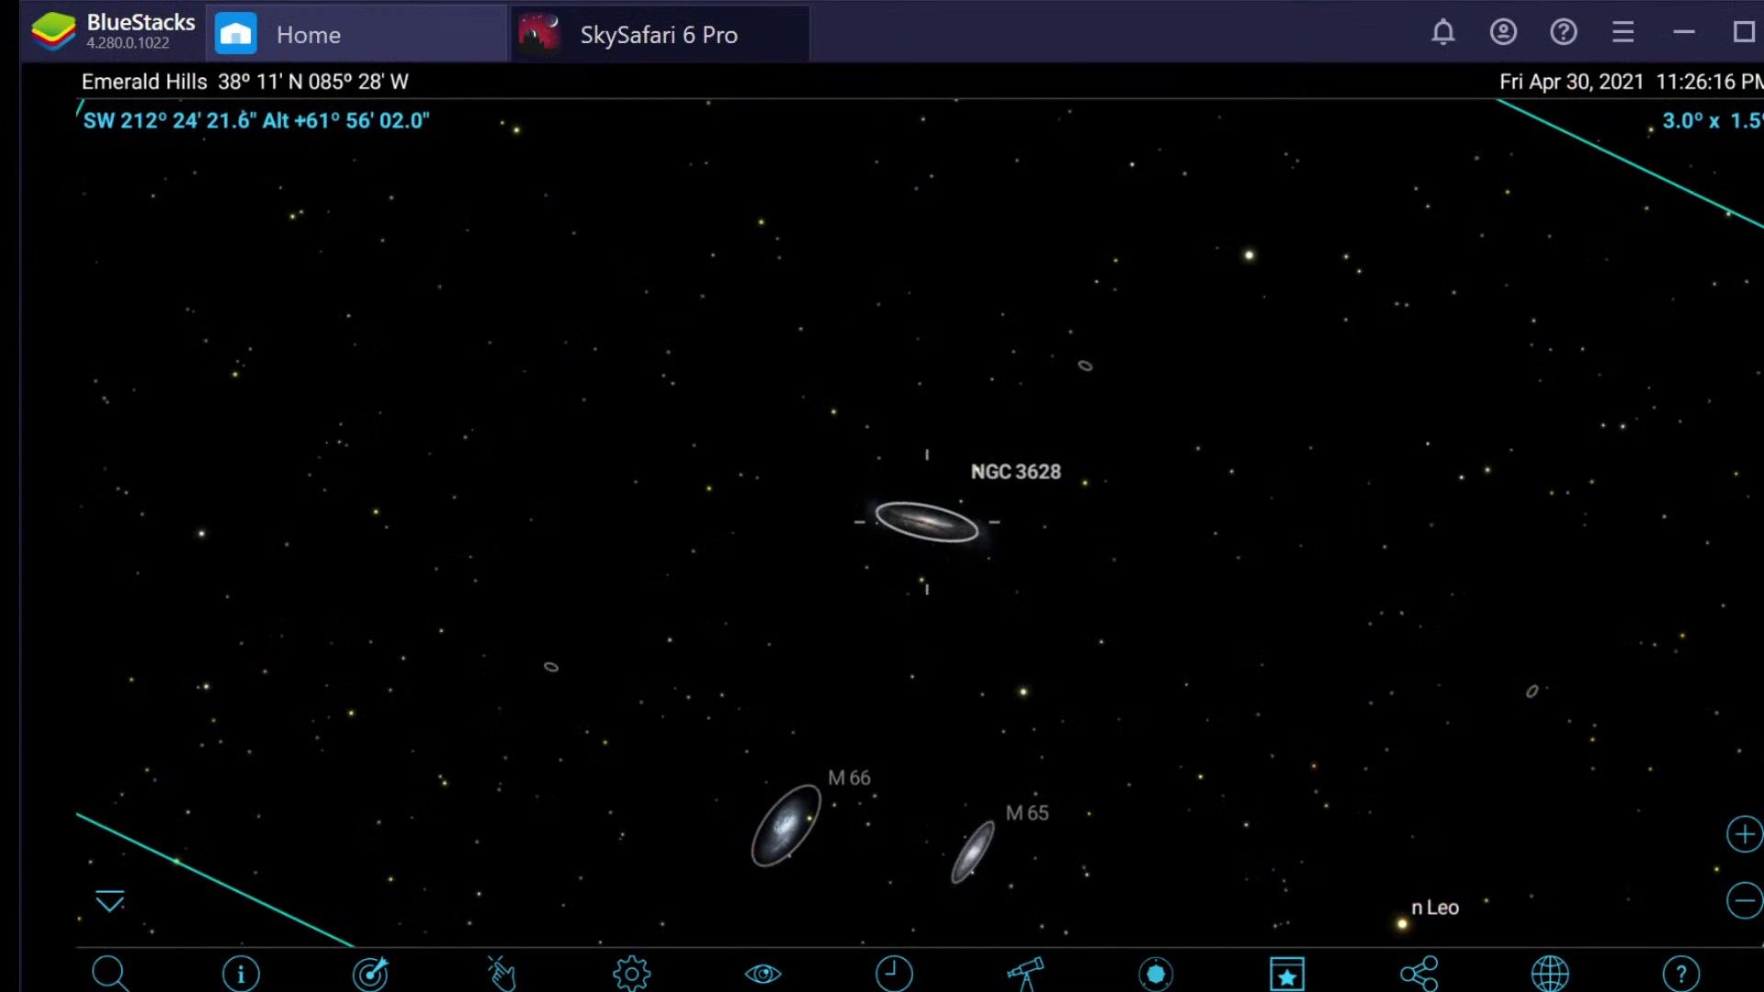
Step: Return to SkySafari and read through NGC 3628's object information, including the description and reference photos
left_click(1744, 834)
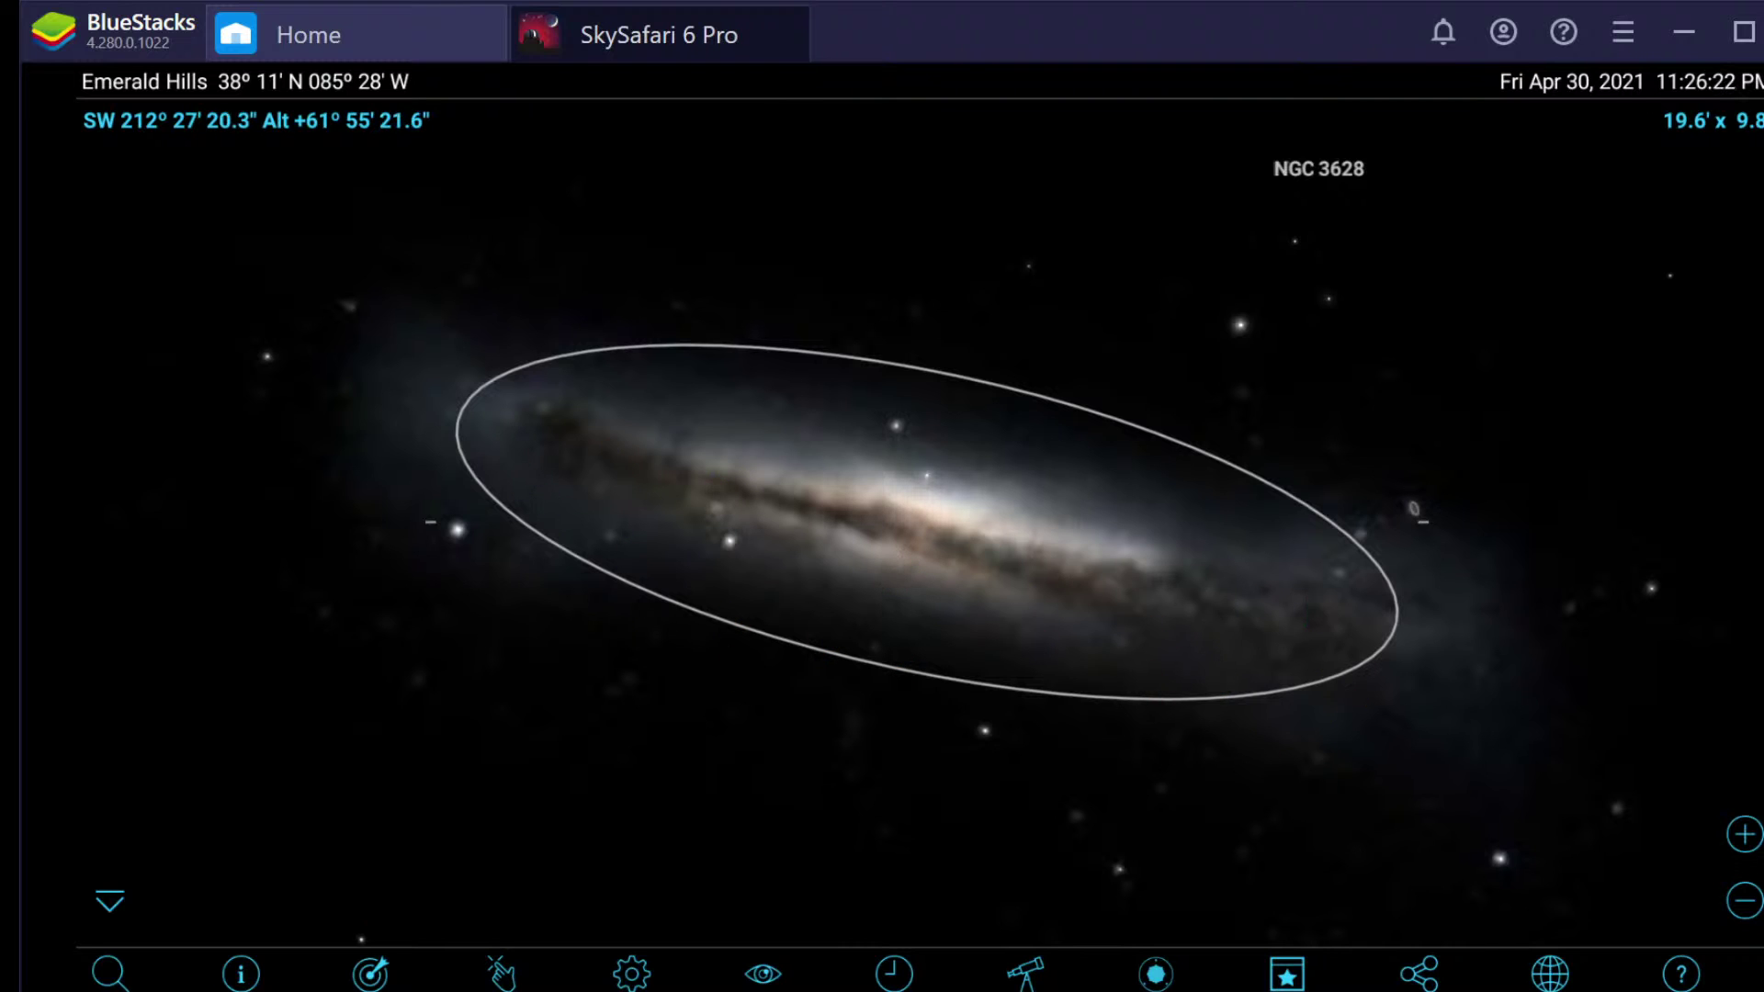
left_click(238, 979)
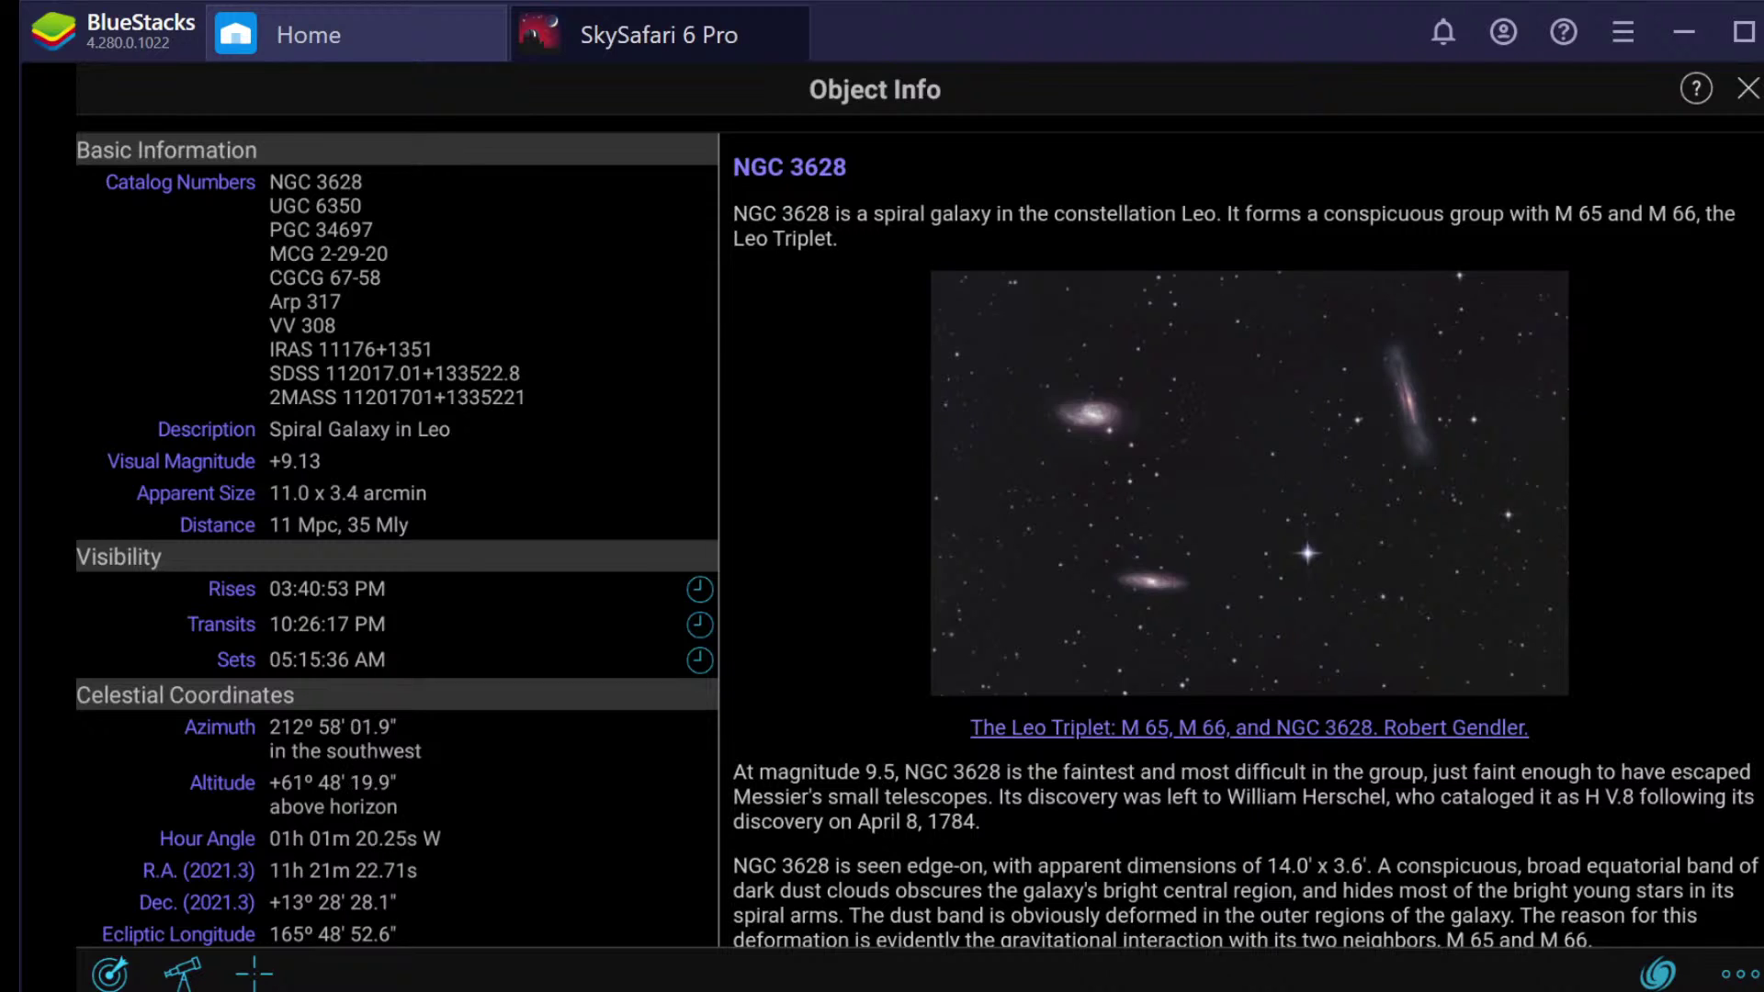
scroll(1521, 622, "down", 2)
scroll(1525, 634, "down", 3)
scroll(1569, 731, "up", 4)
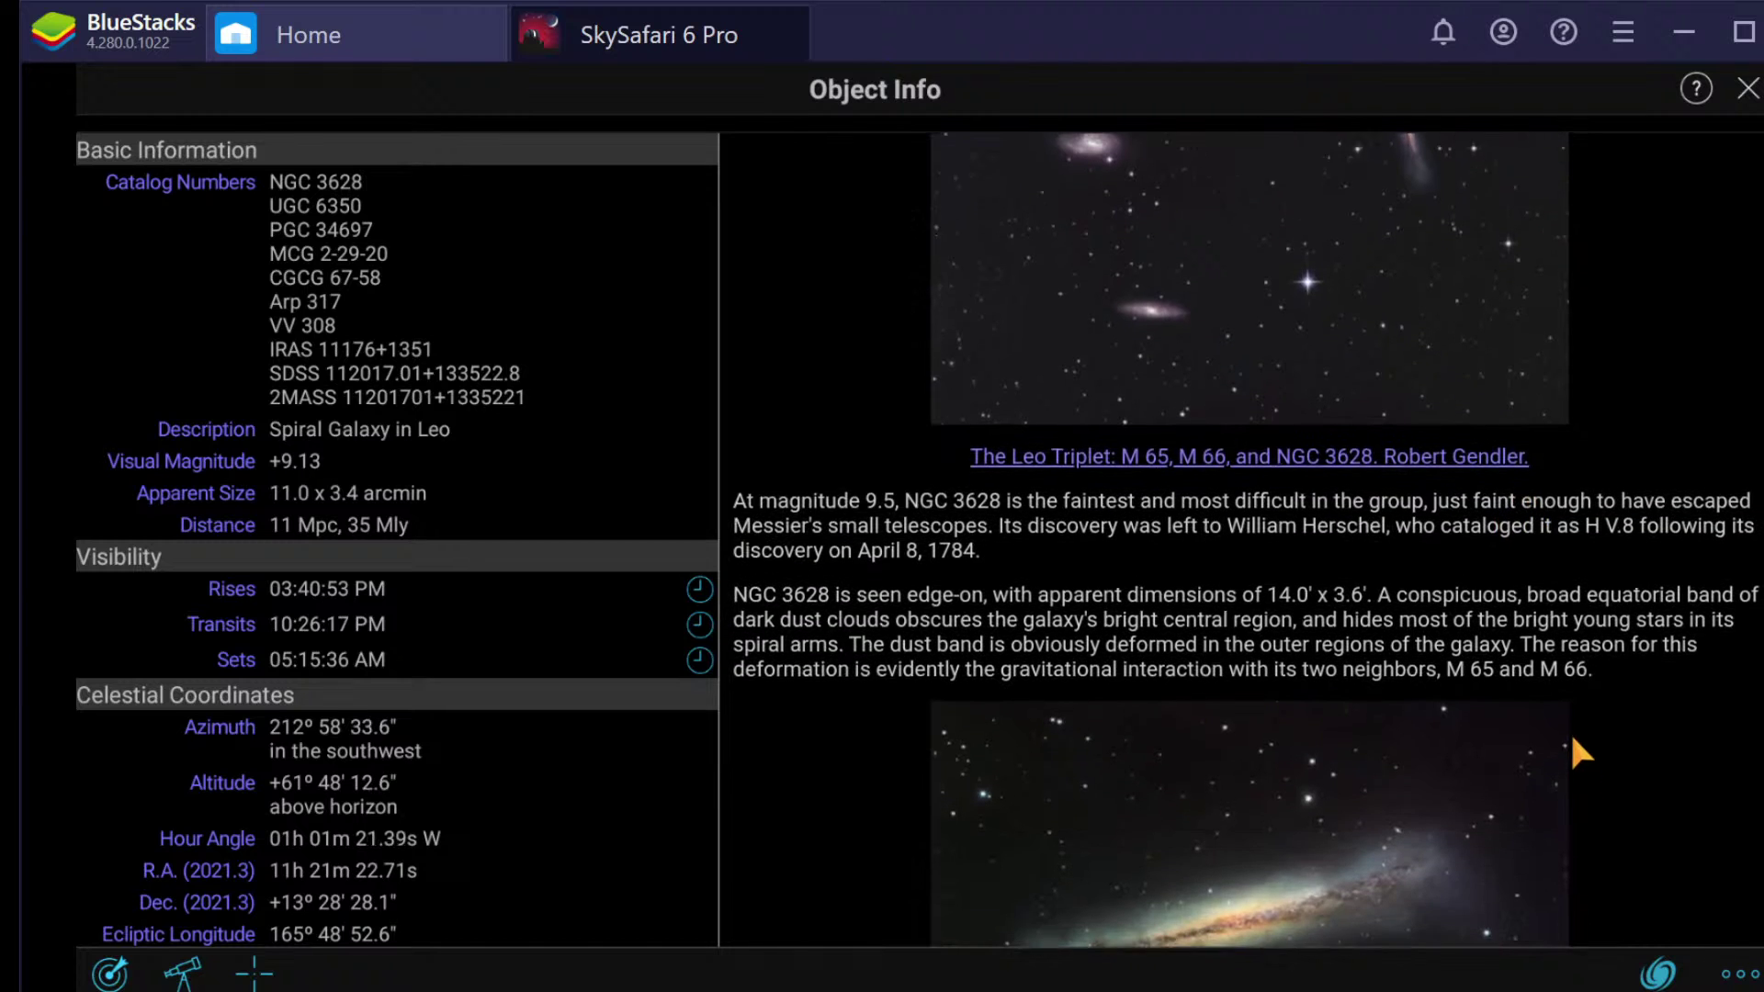
scroll(1580, 552, "down", 5)
scroll(1569, 731, "down", 1)
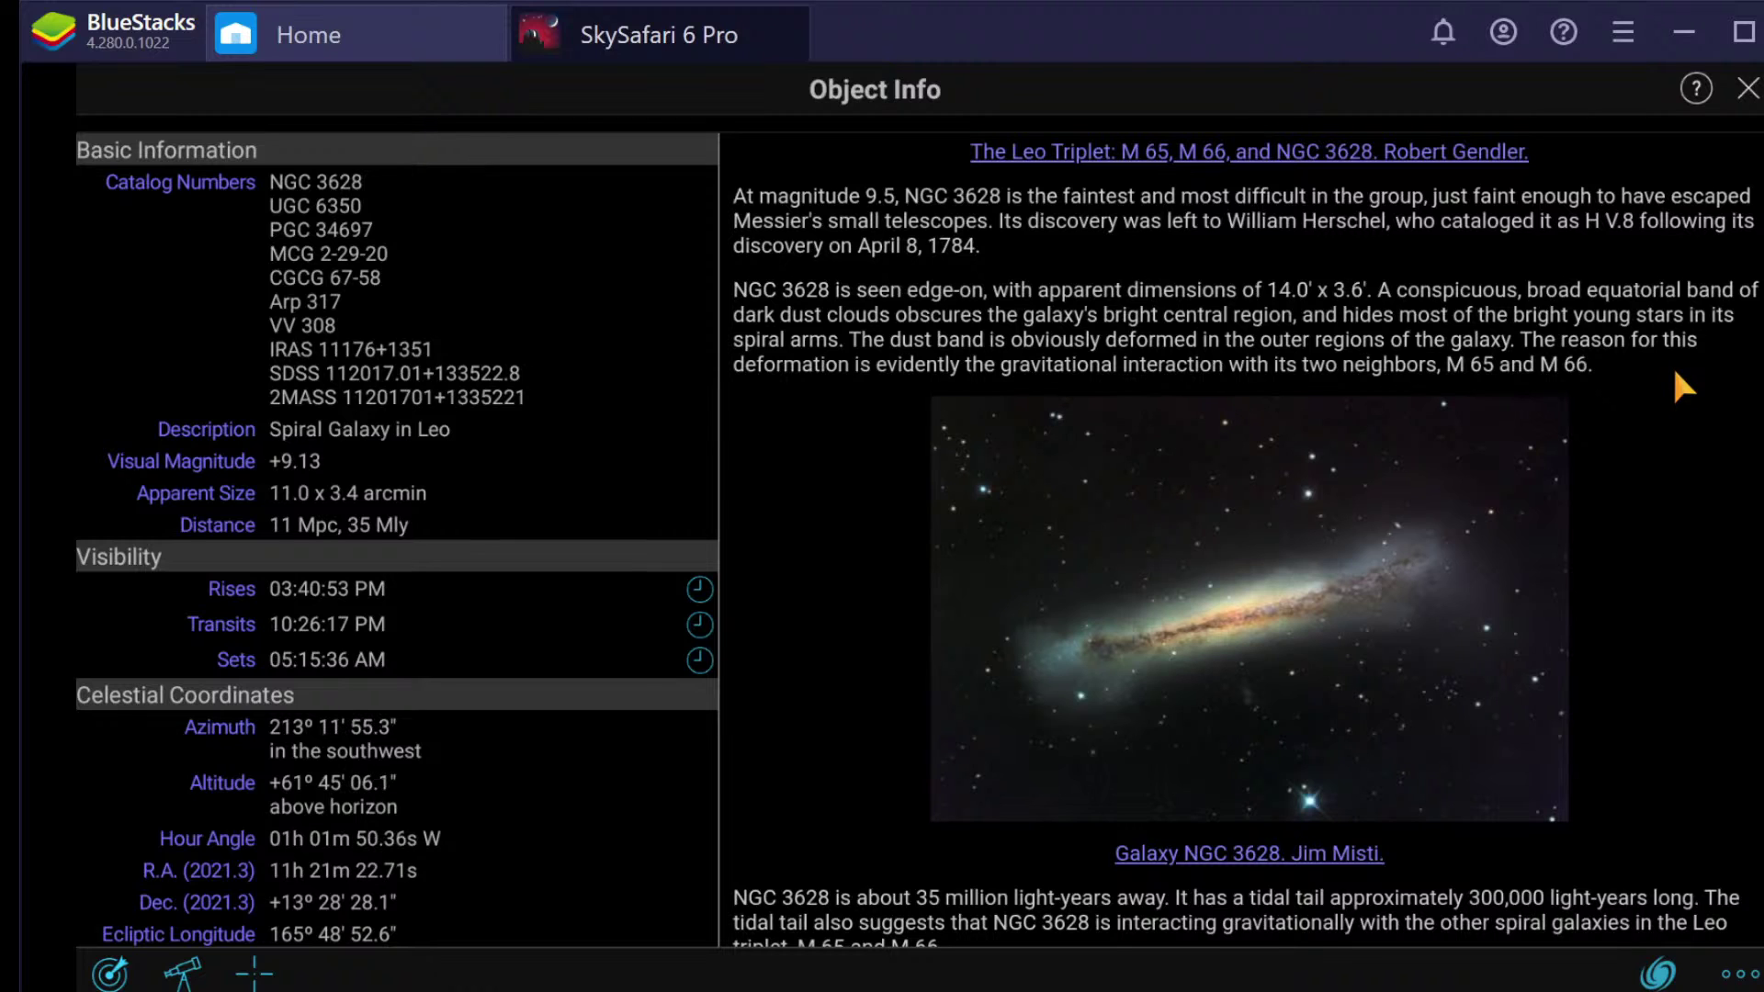
scroll(1672, 365, "down", 2)
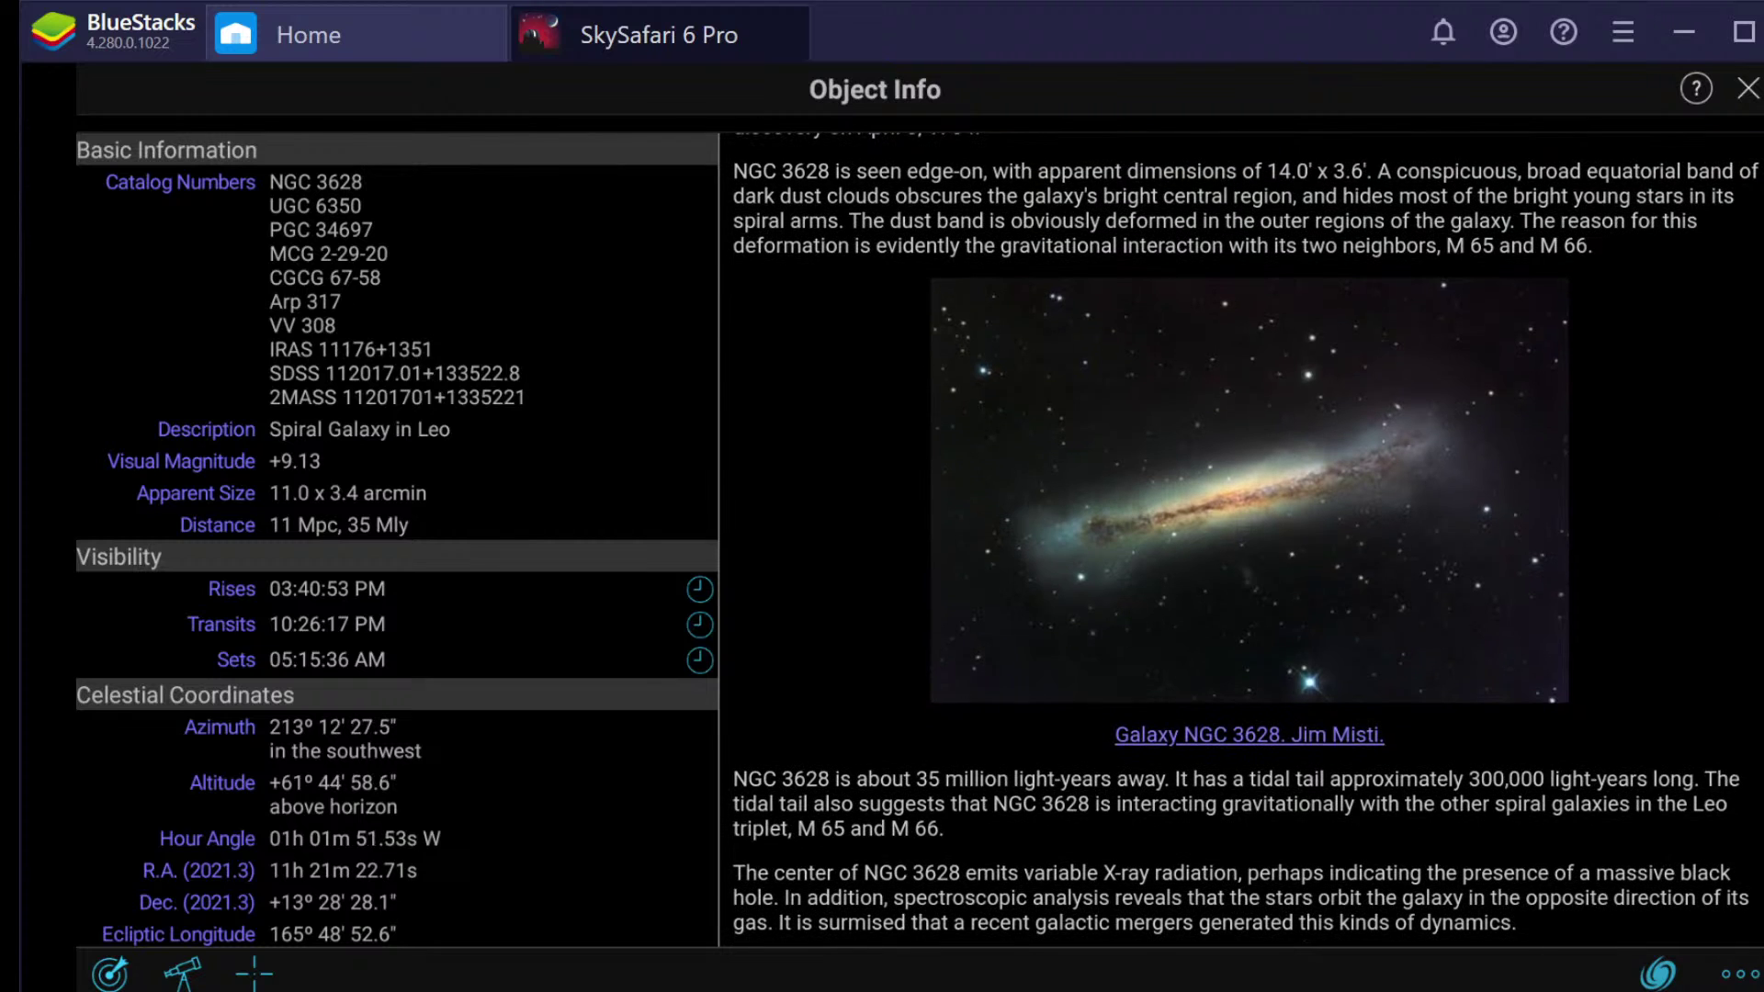
scroll(1635, 564, "down", 1)
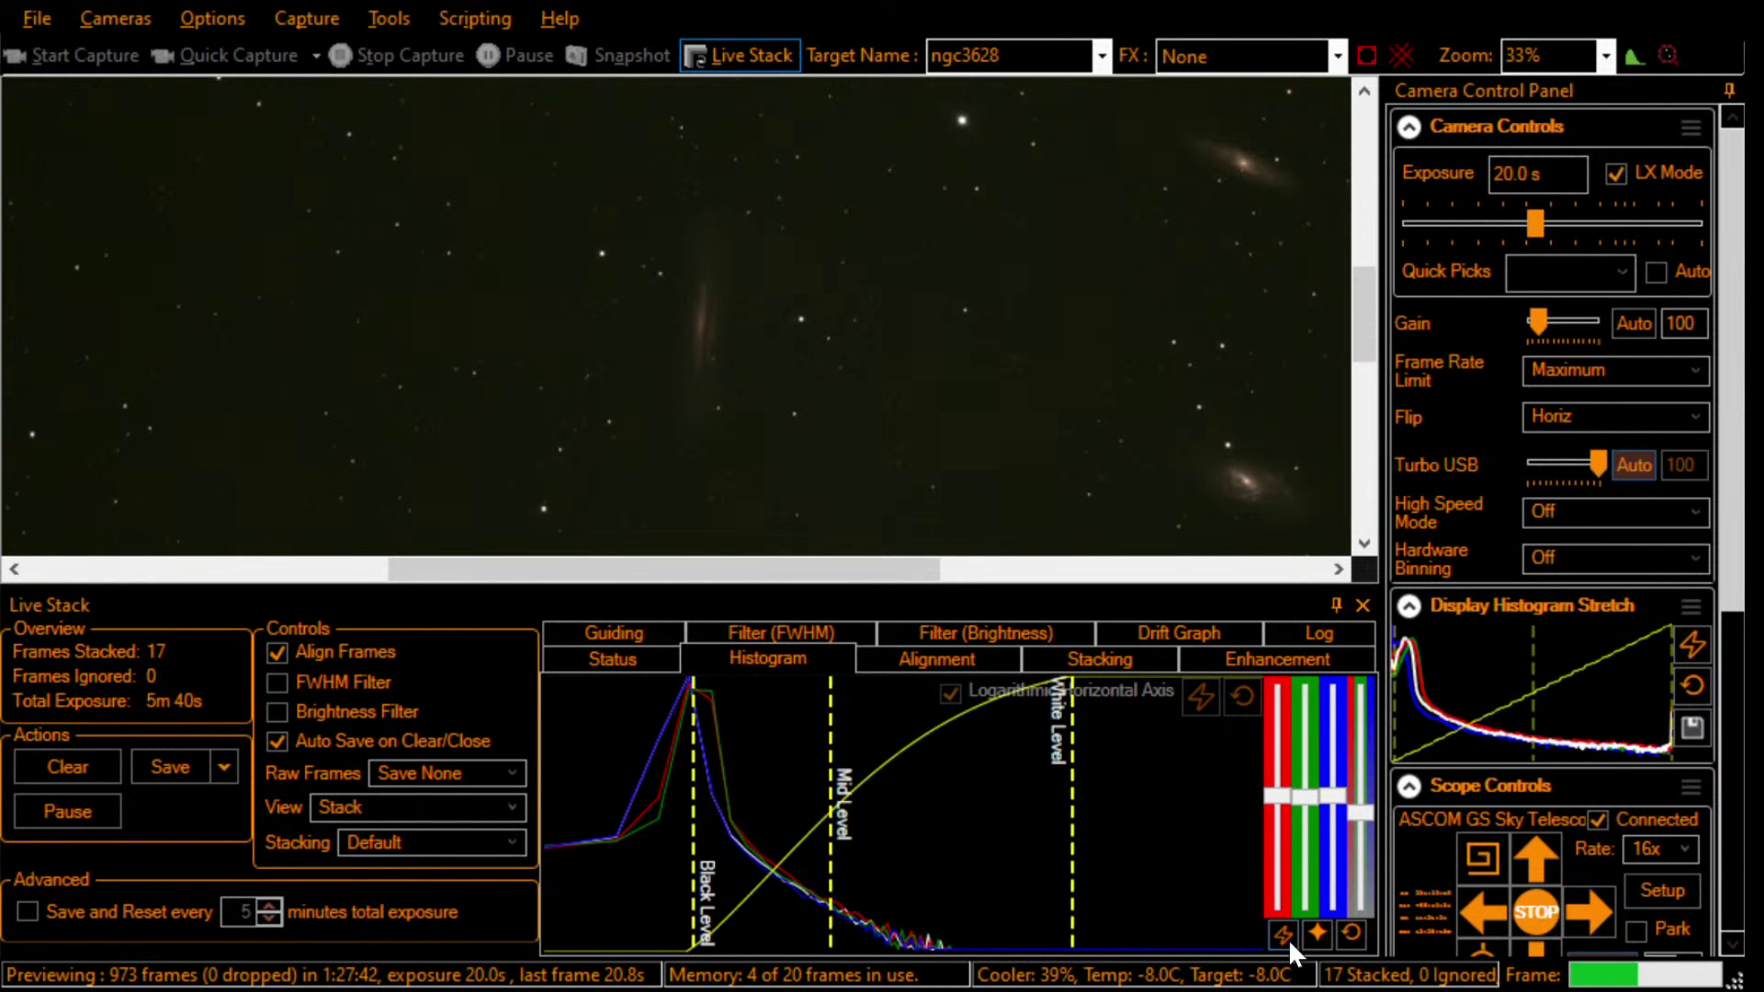
Step: Switch to SharpCap, reset the live stack's colour adjustments, and auto-balance its red, green and blue levels
left_click(1347, 934)
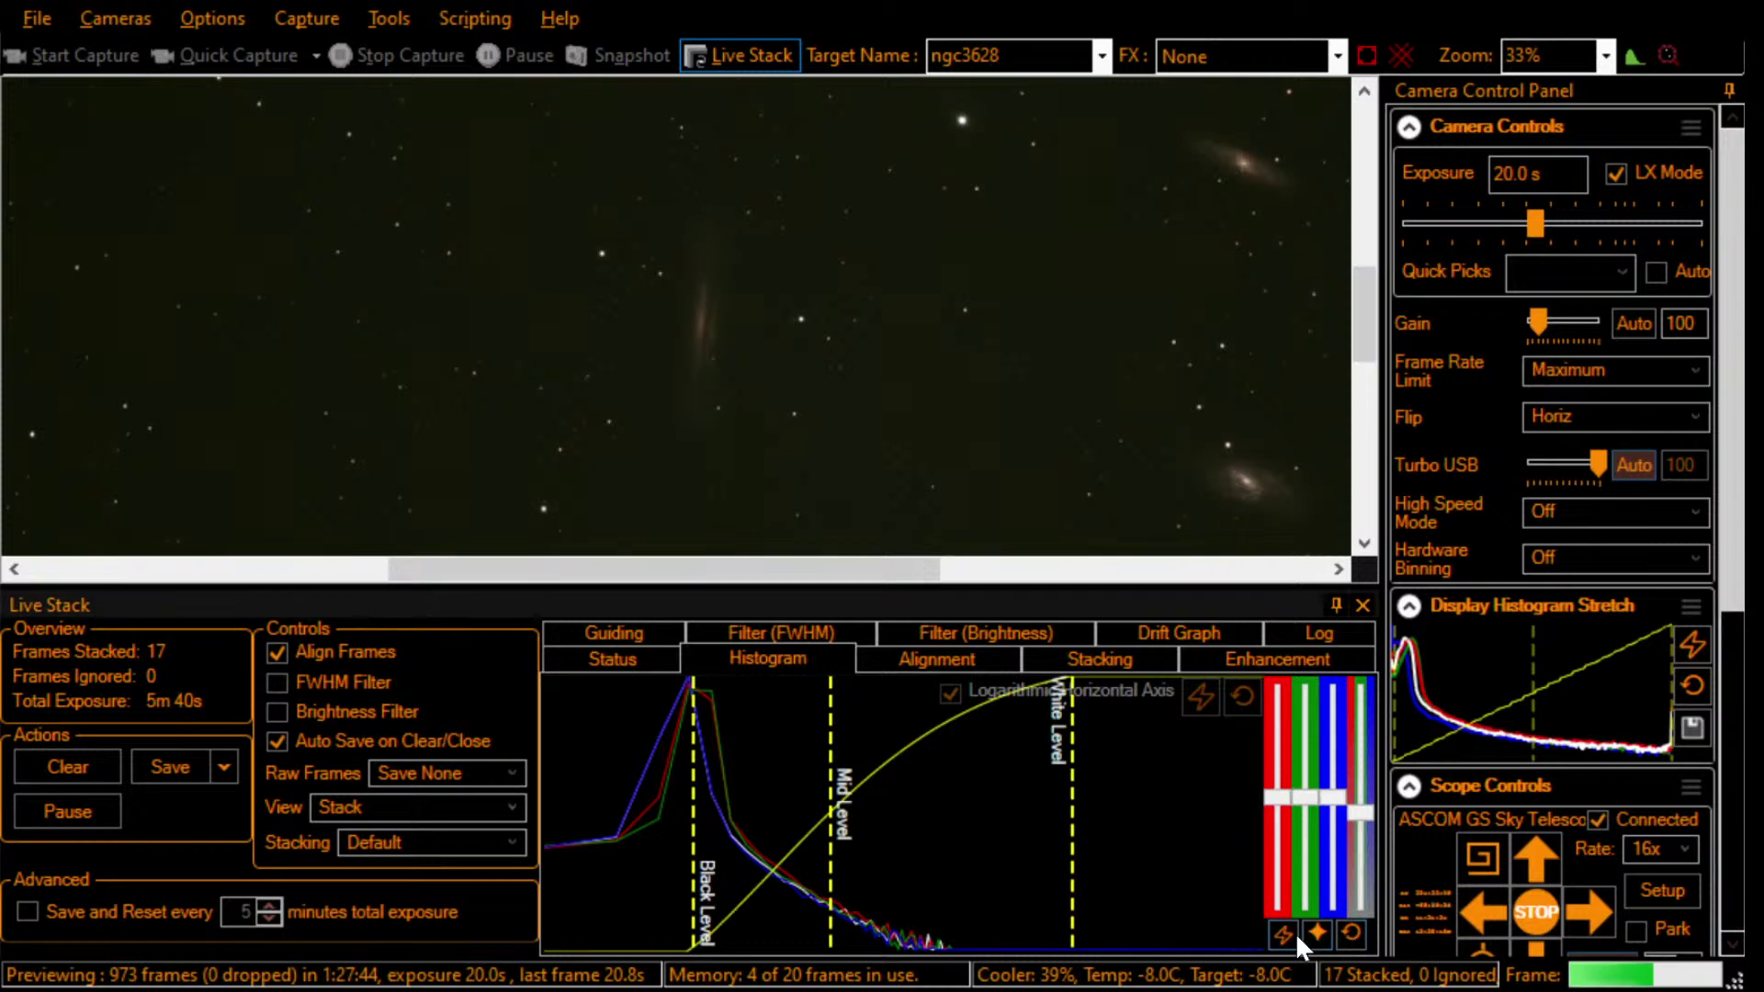
left_click(1287, 934)
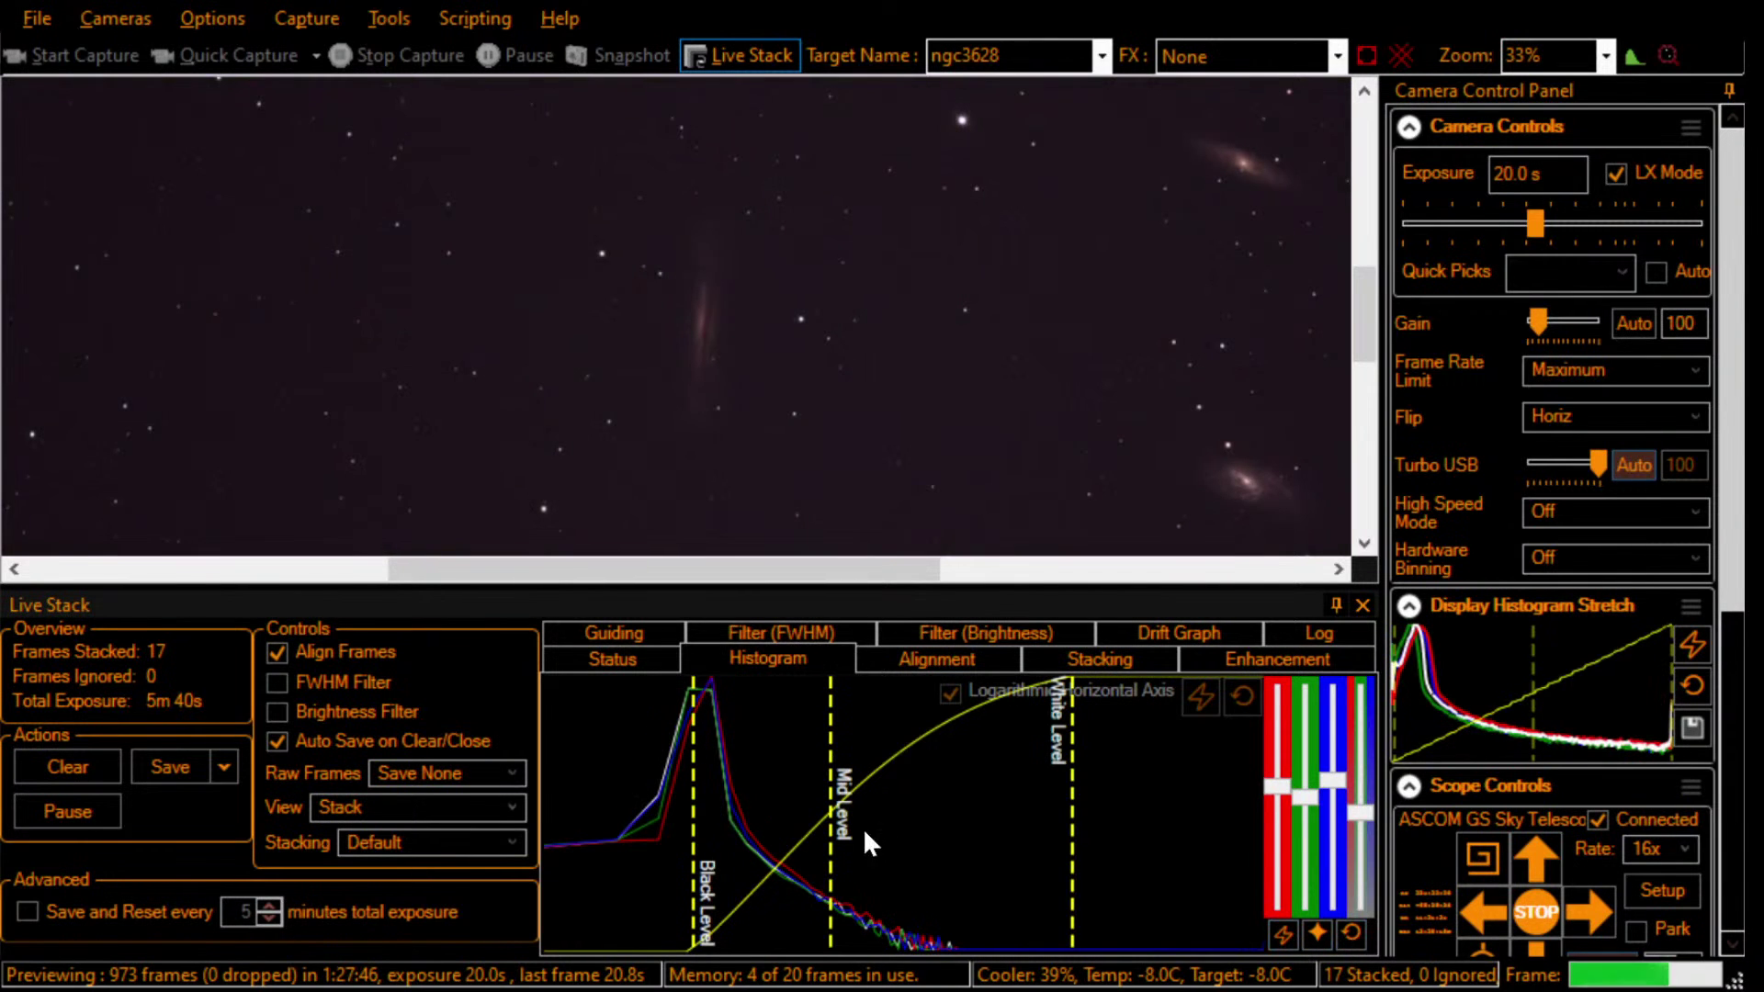
Step: Reset and auto-balance the live stack's colours, and stretch the histogram by raising the black level and lowering the mid level
left_click(1349, 936)
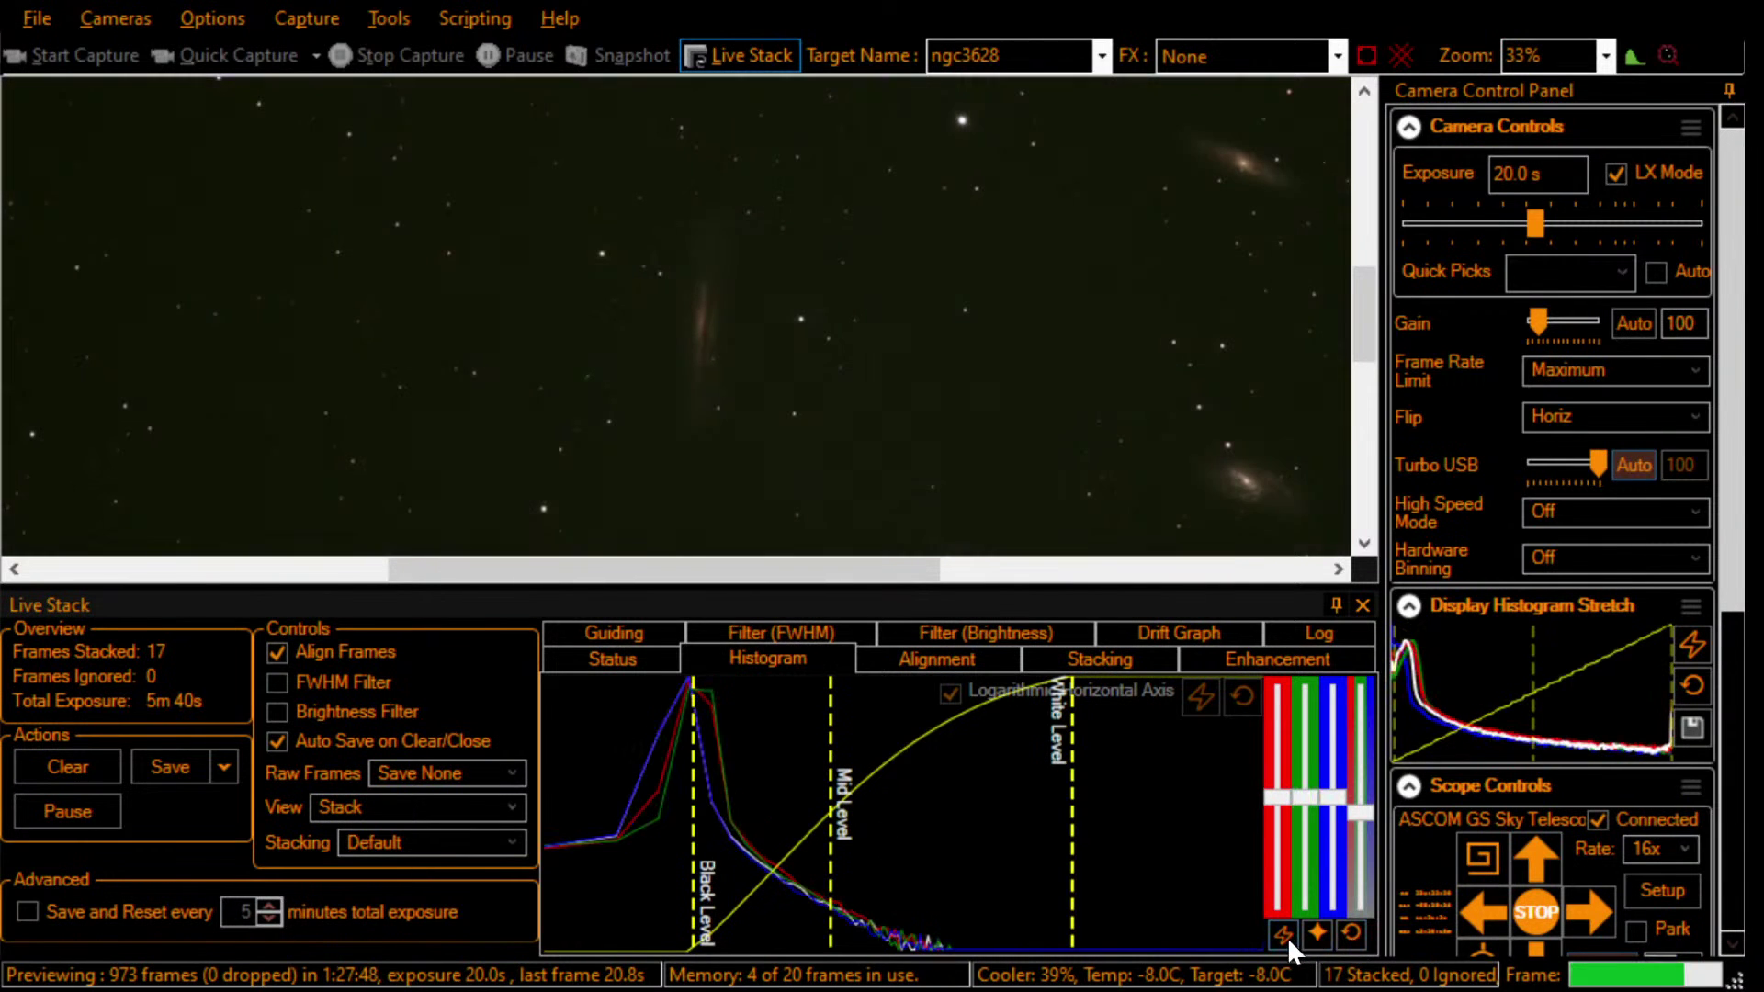
left_click(1287, 935)
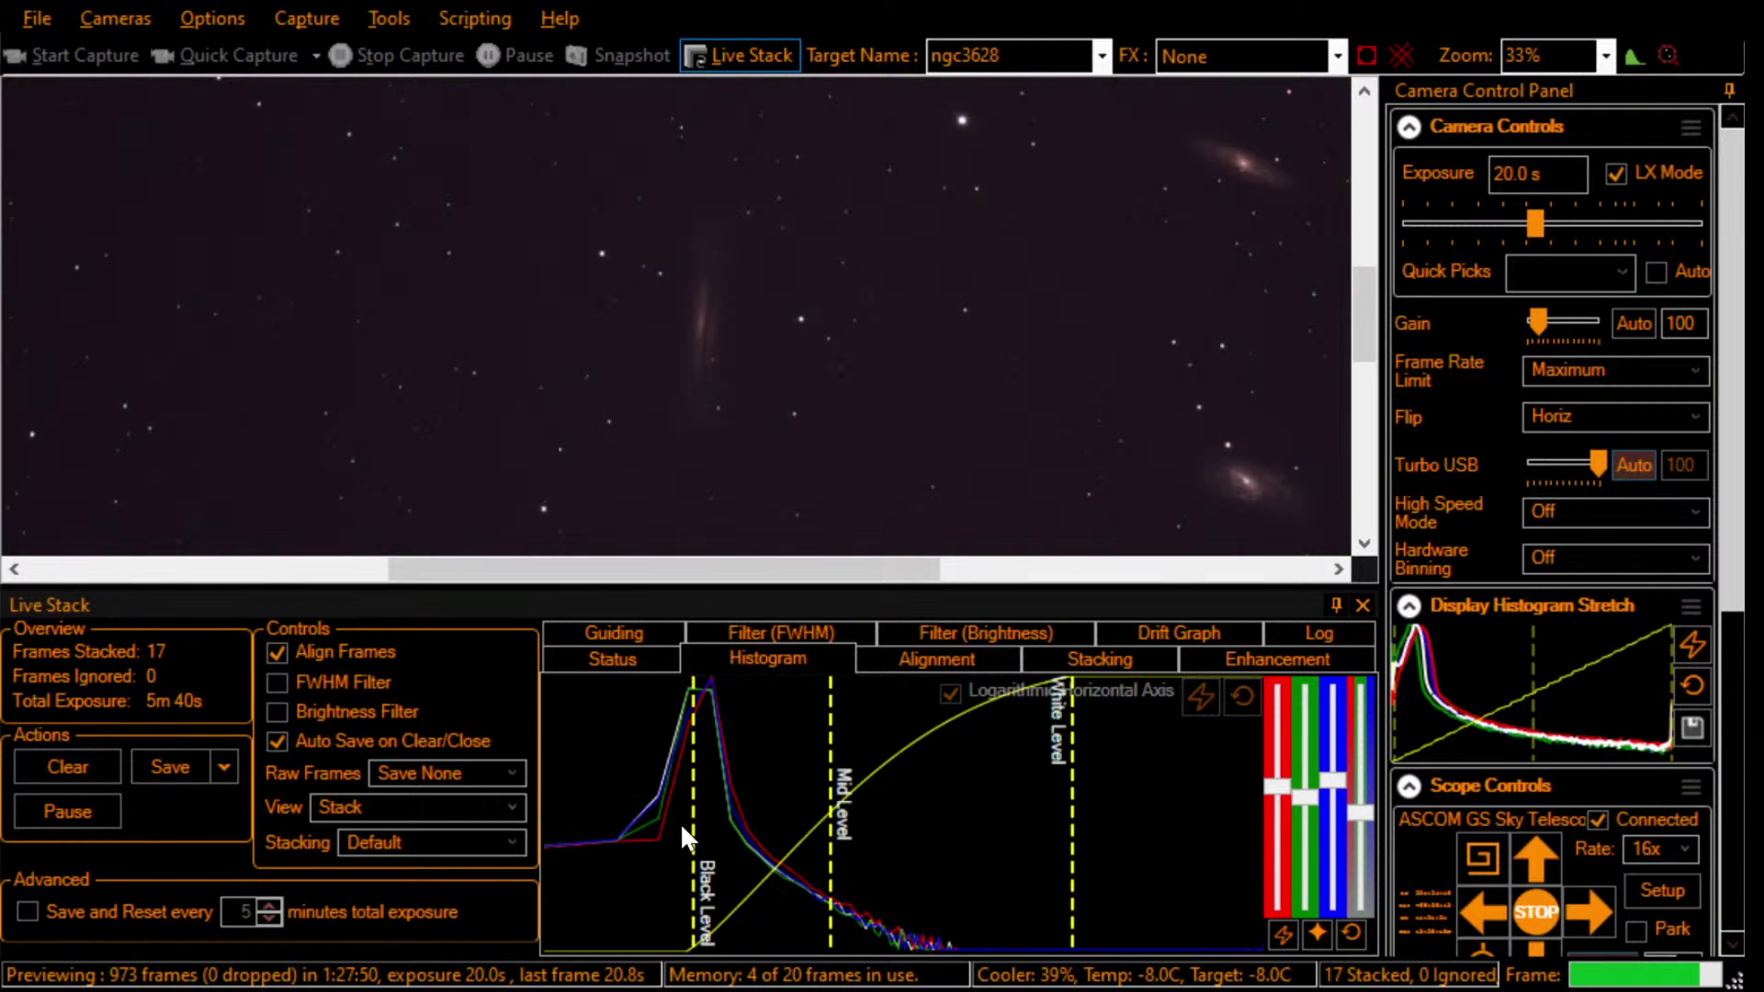
left_click_drag(693, 825, 711, 829)
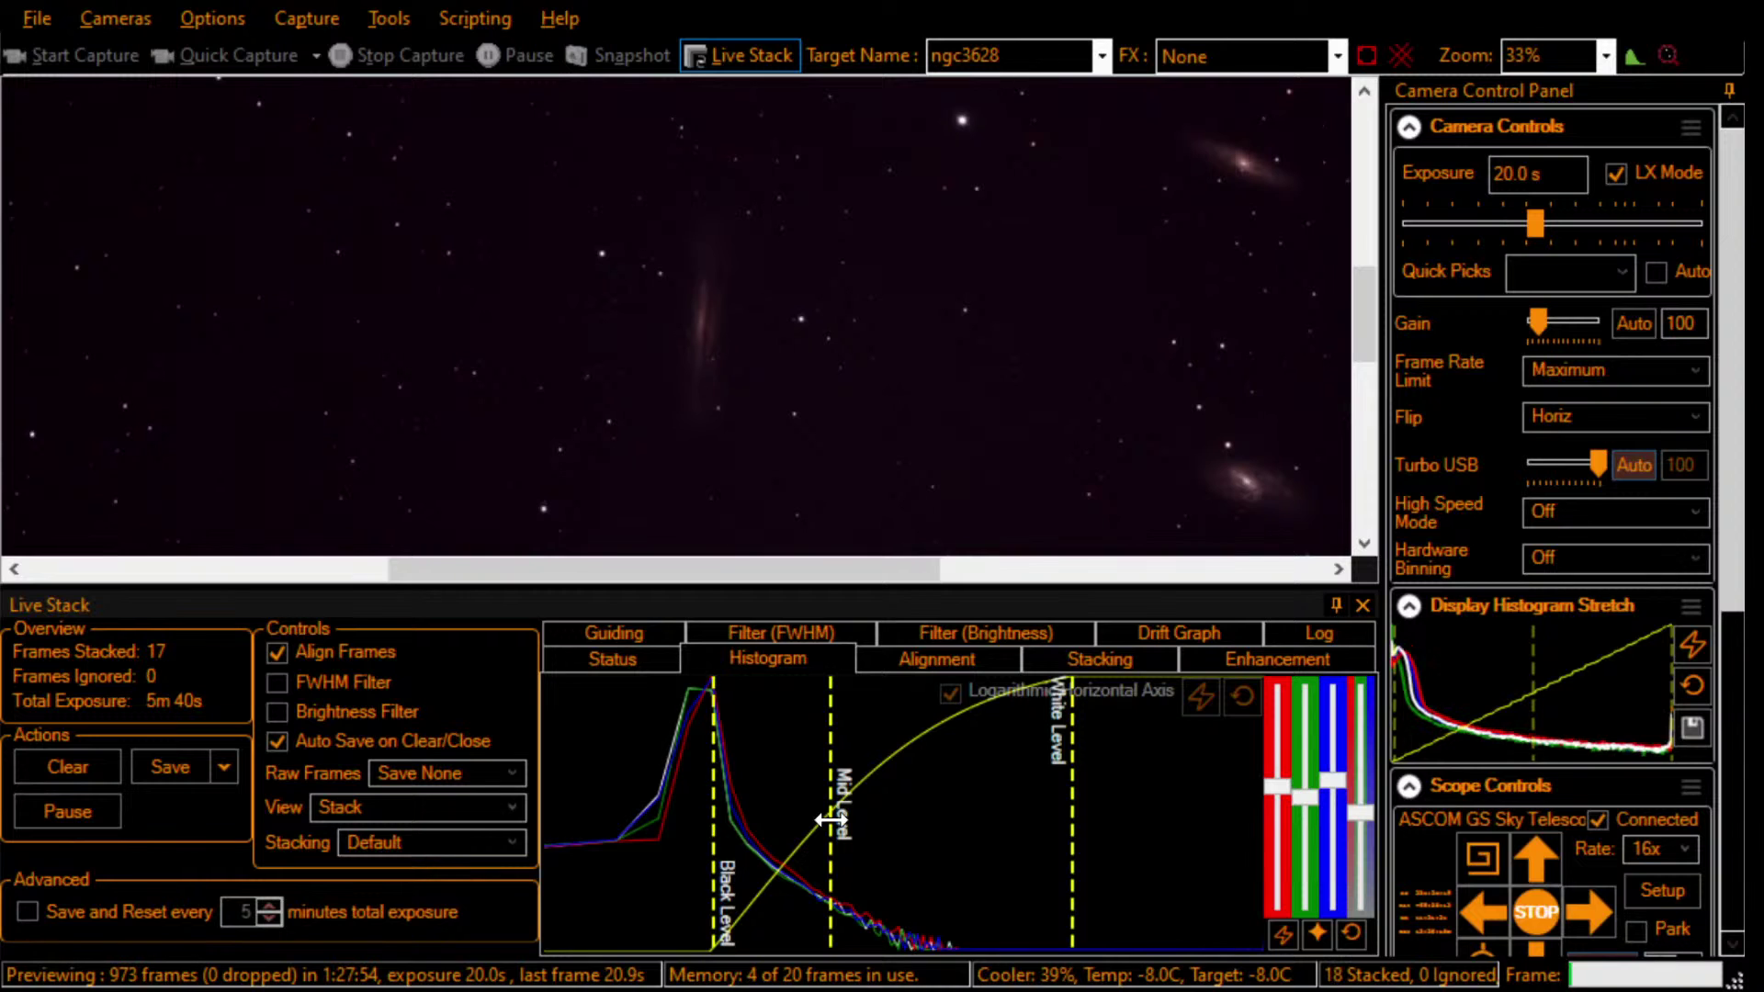
left_click_drag(830, 820, 799, 831)
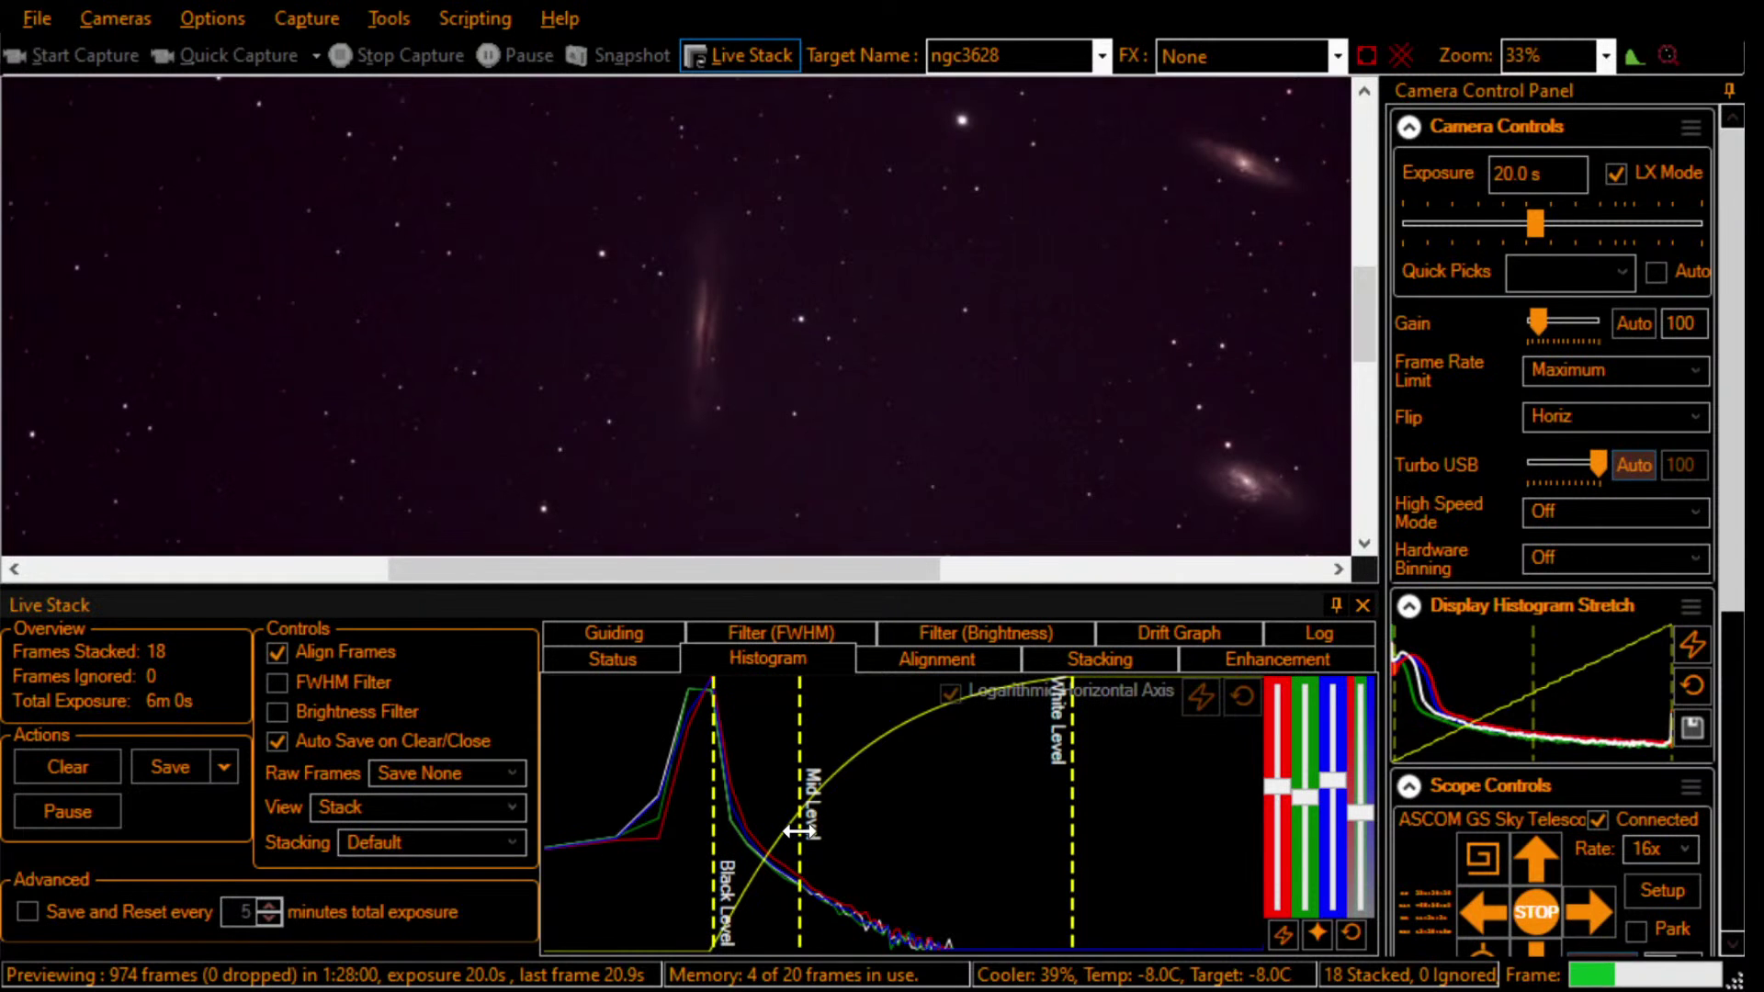
left_click_drag(799, 830, 796, 832)
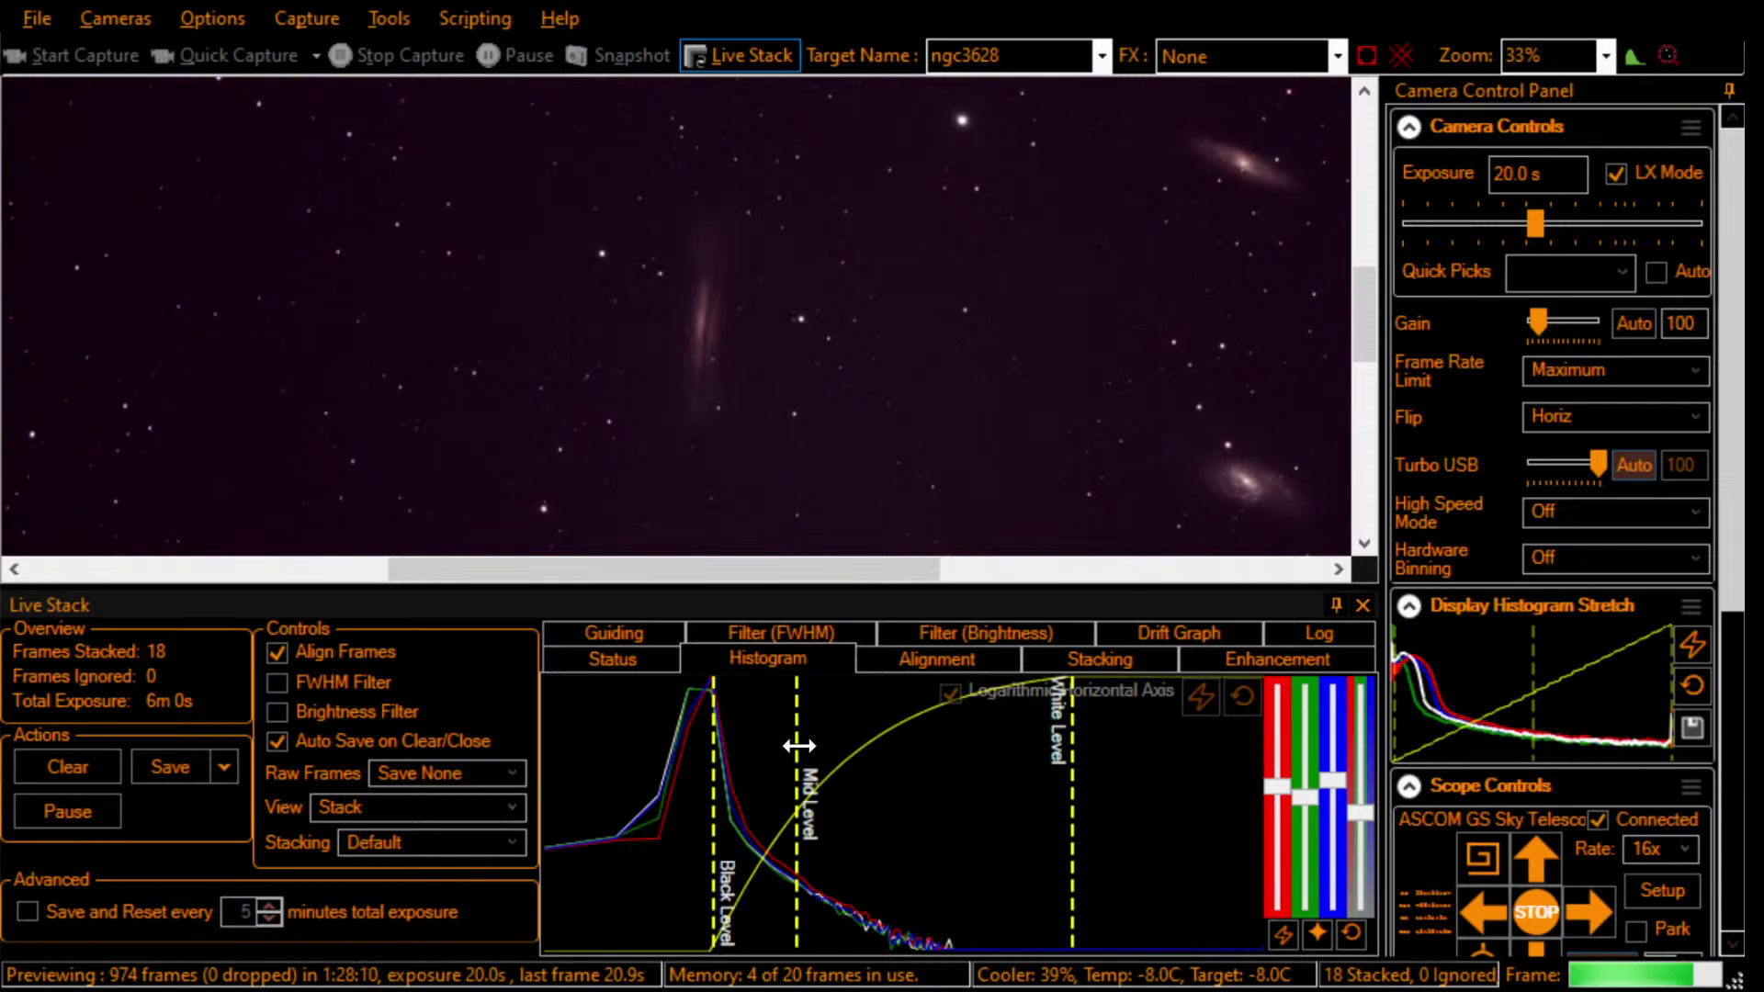
left_click_drag(798, 745, 796, 745)
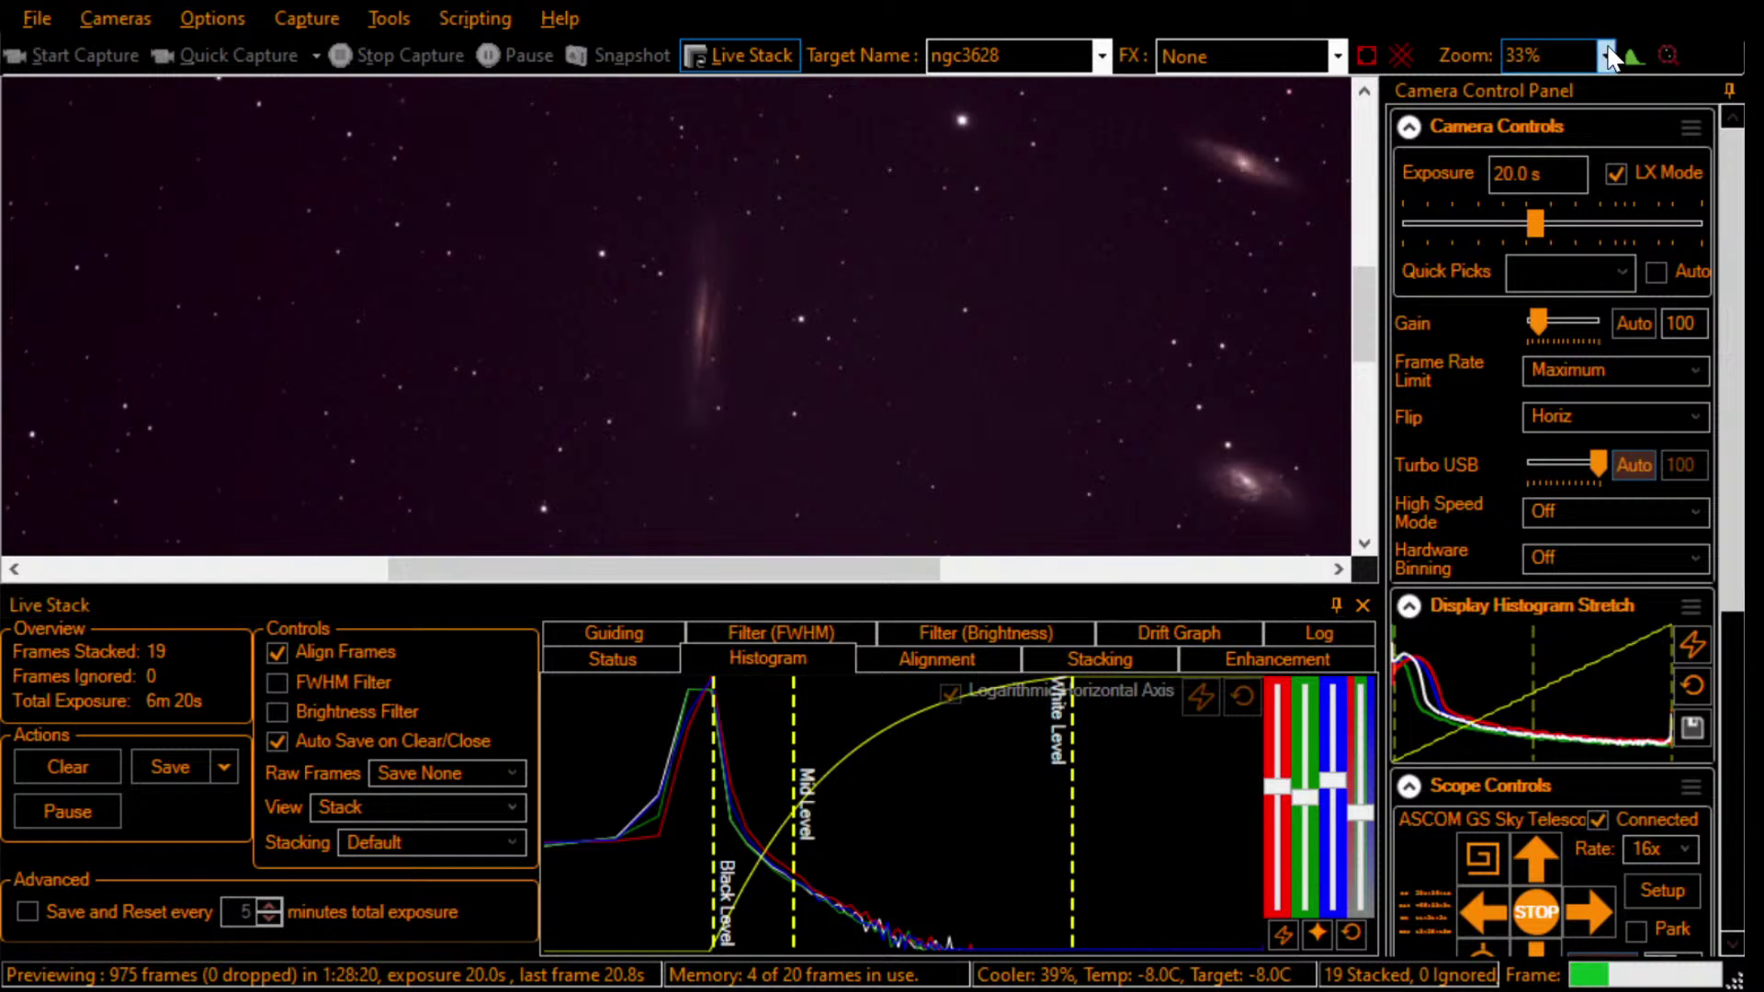
Step: View the stack at 50% zoom with both side panels collapsed, framing all three galaxies in the image area
left_click(1552, 55)
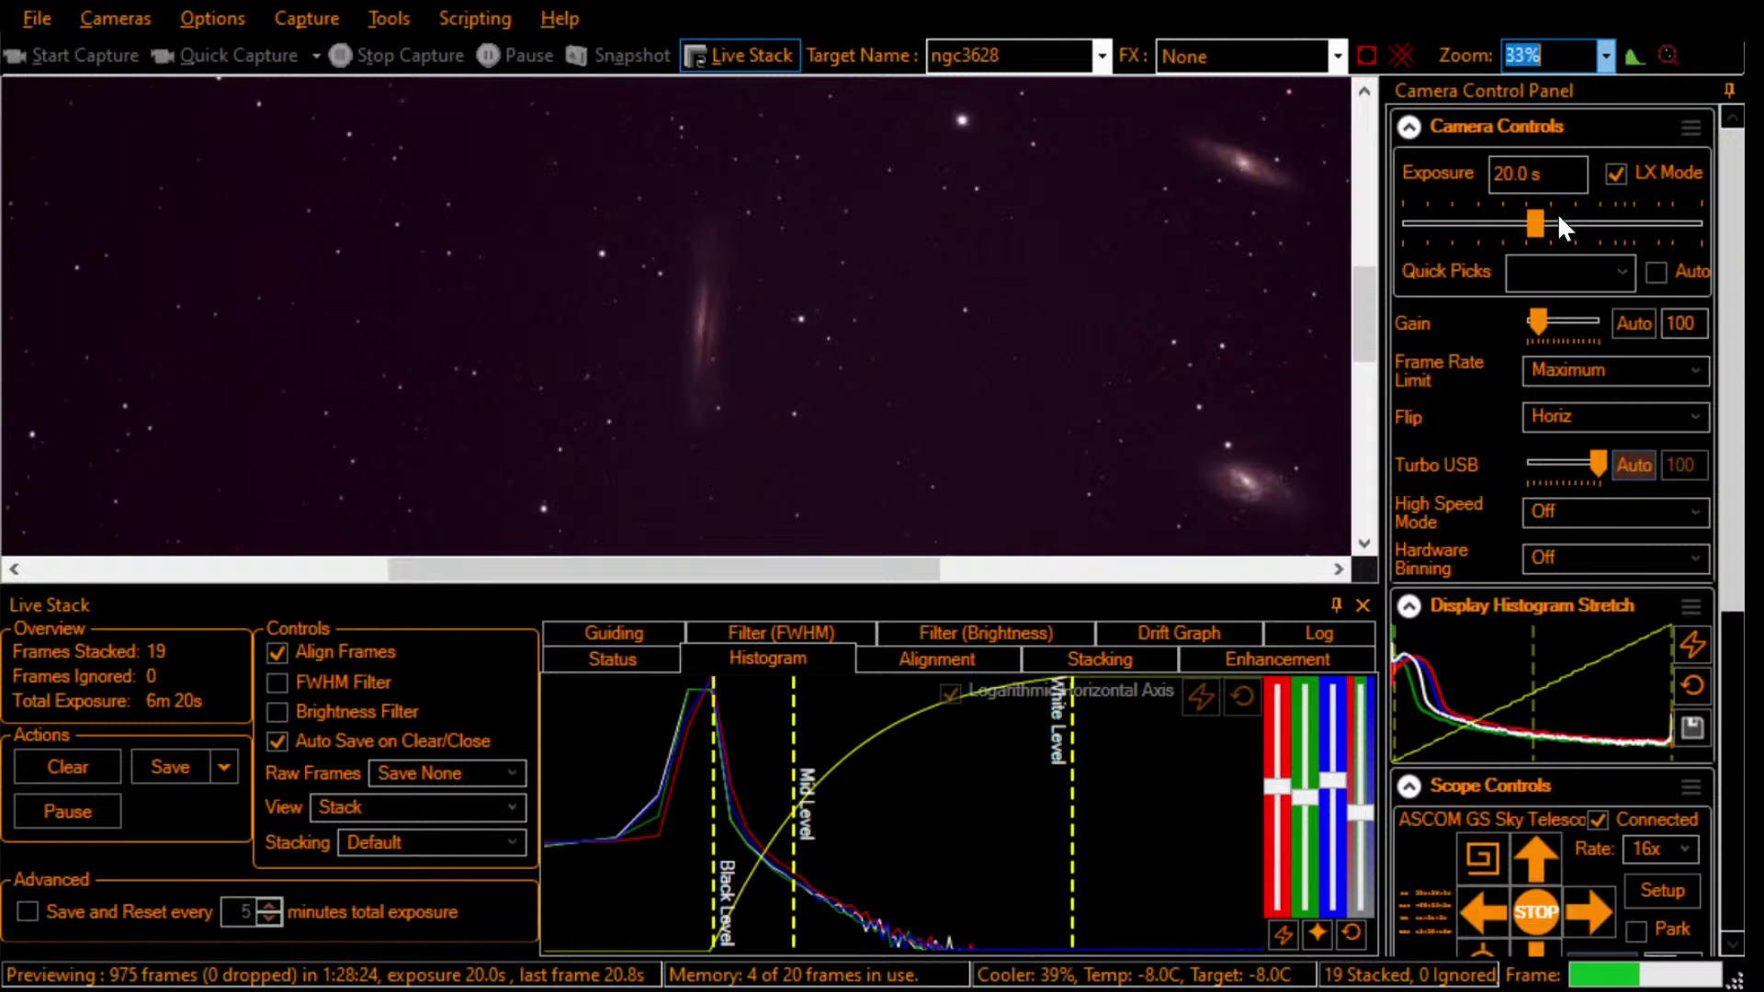
key("Down")
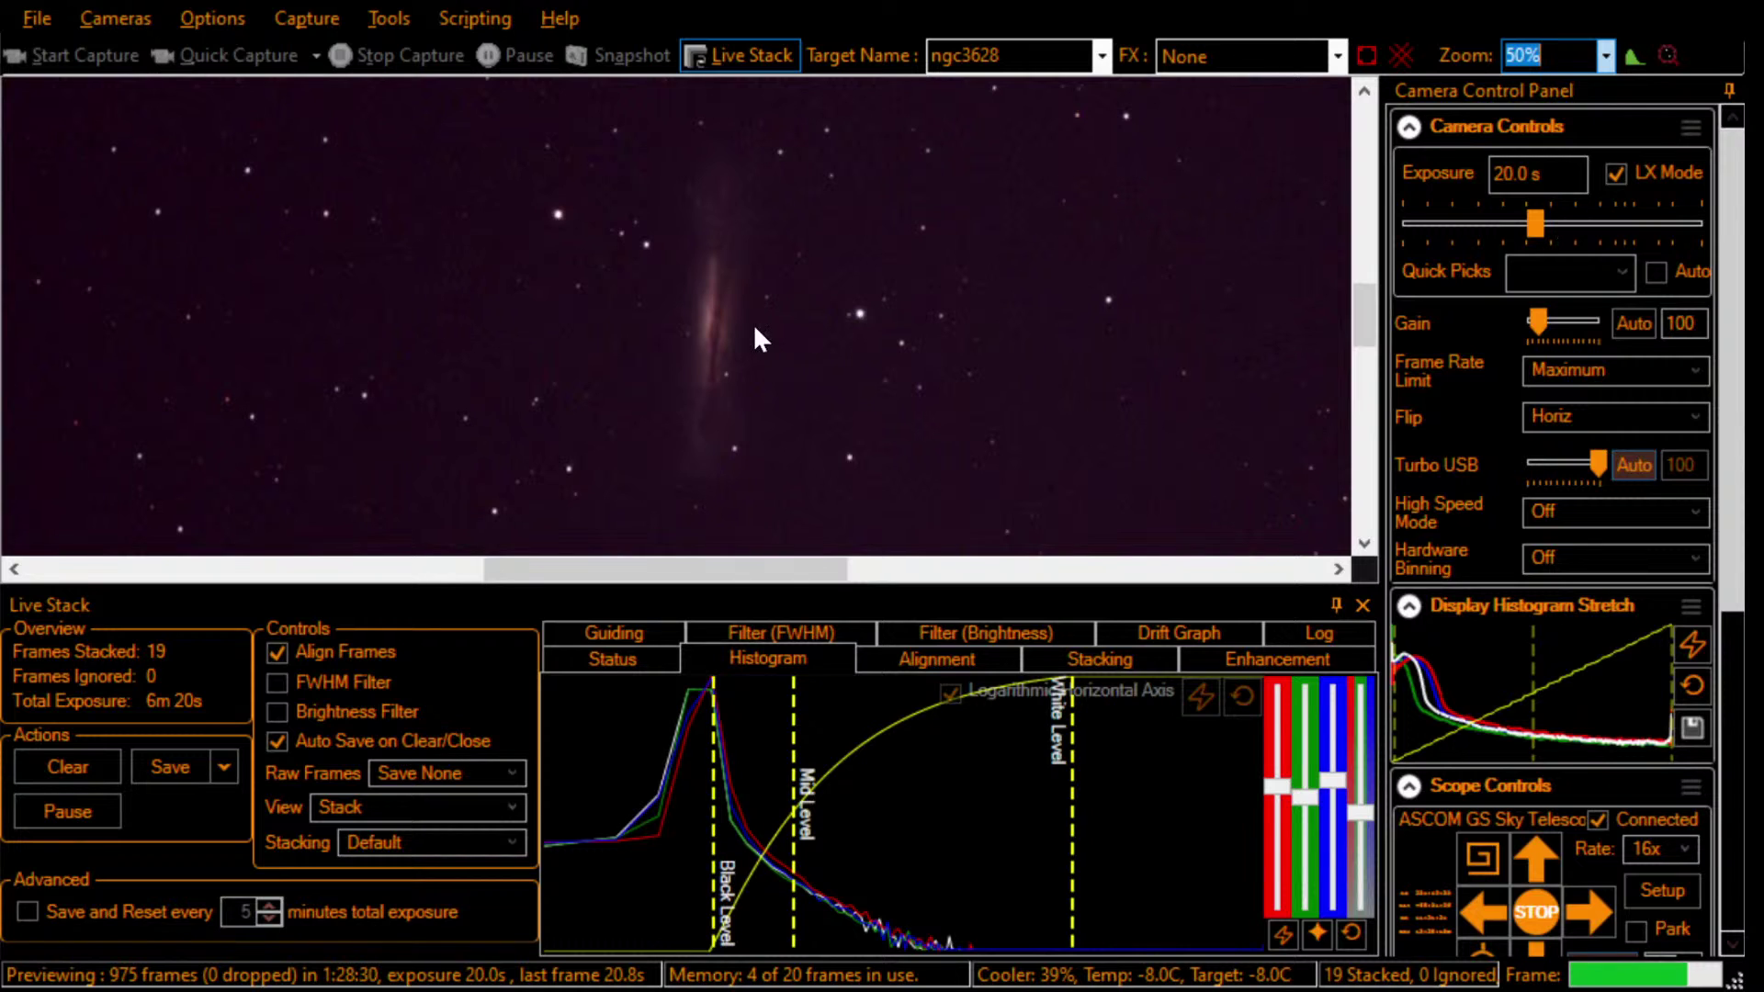
left_click(1334, 605)
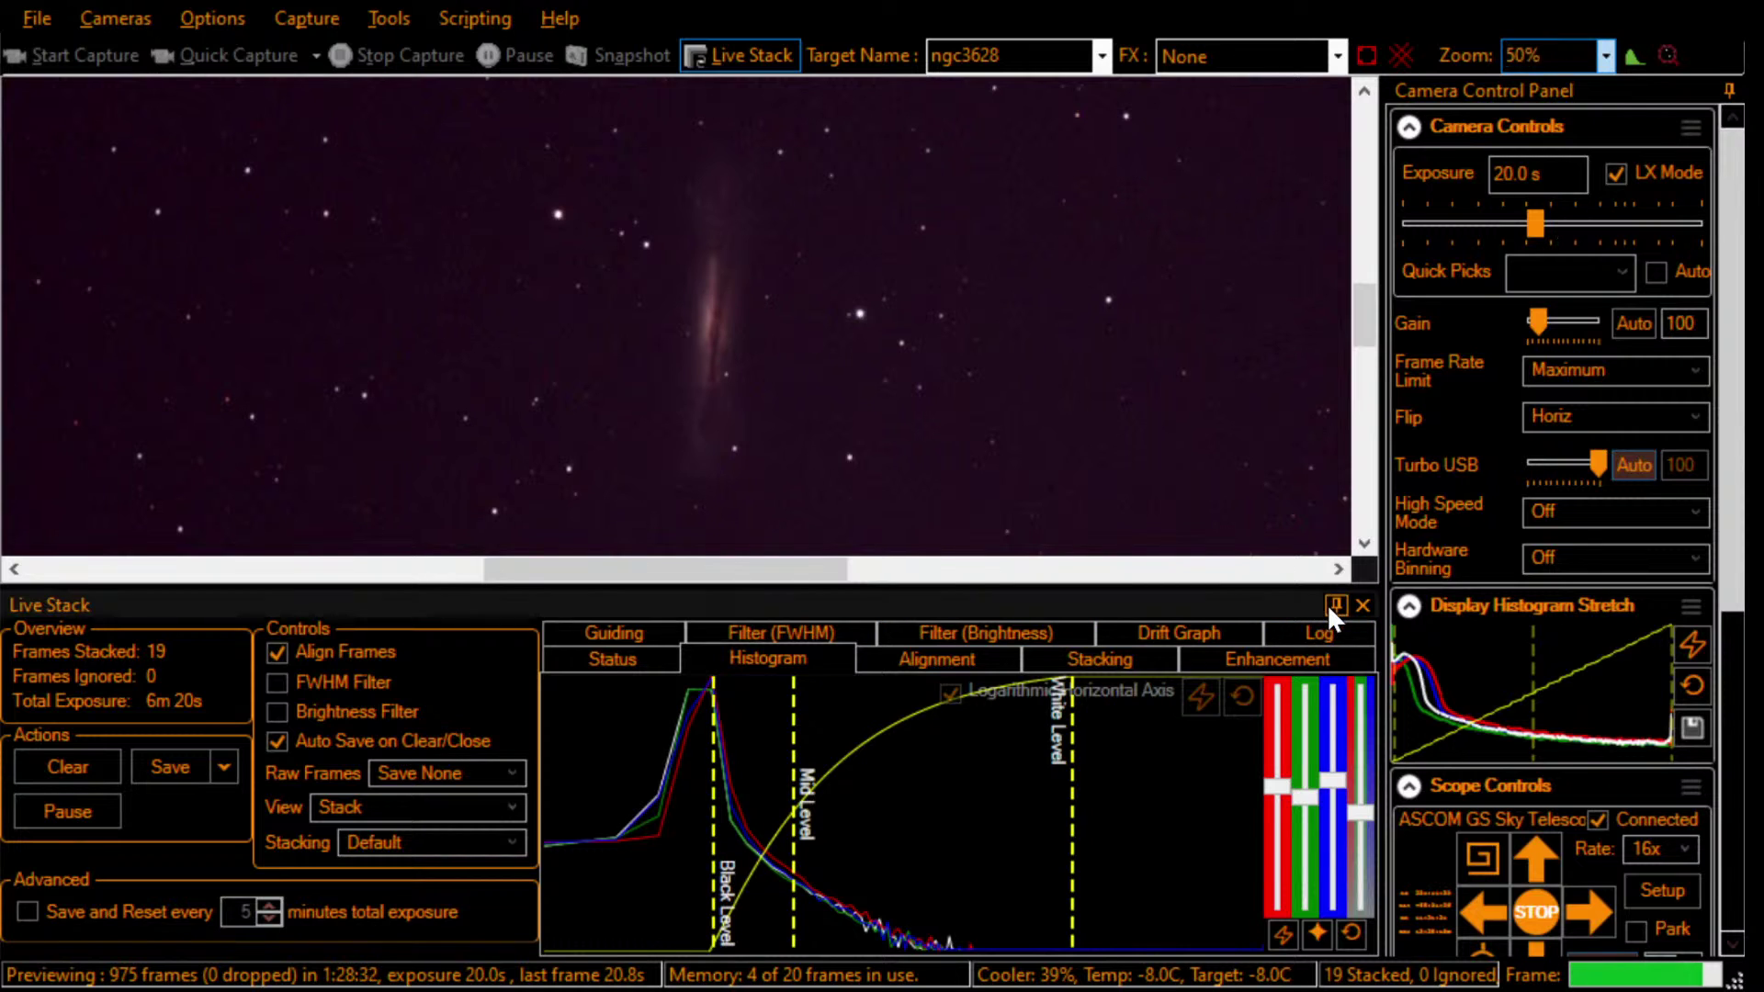
left_click(1729, 89)
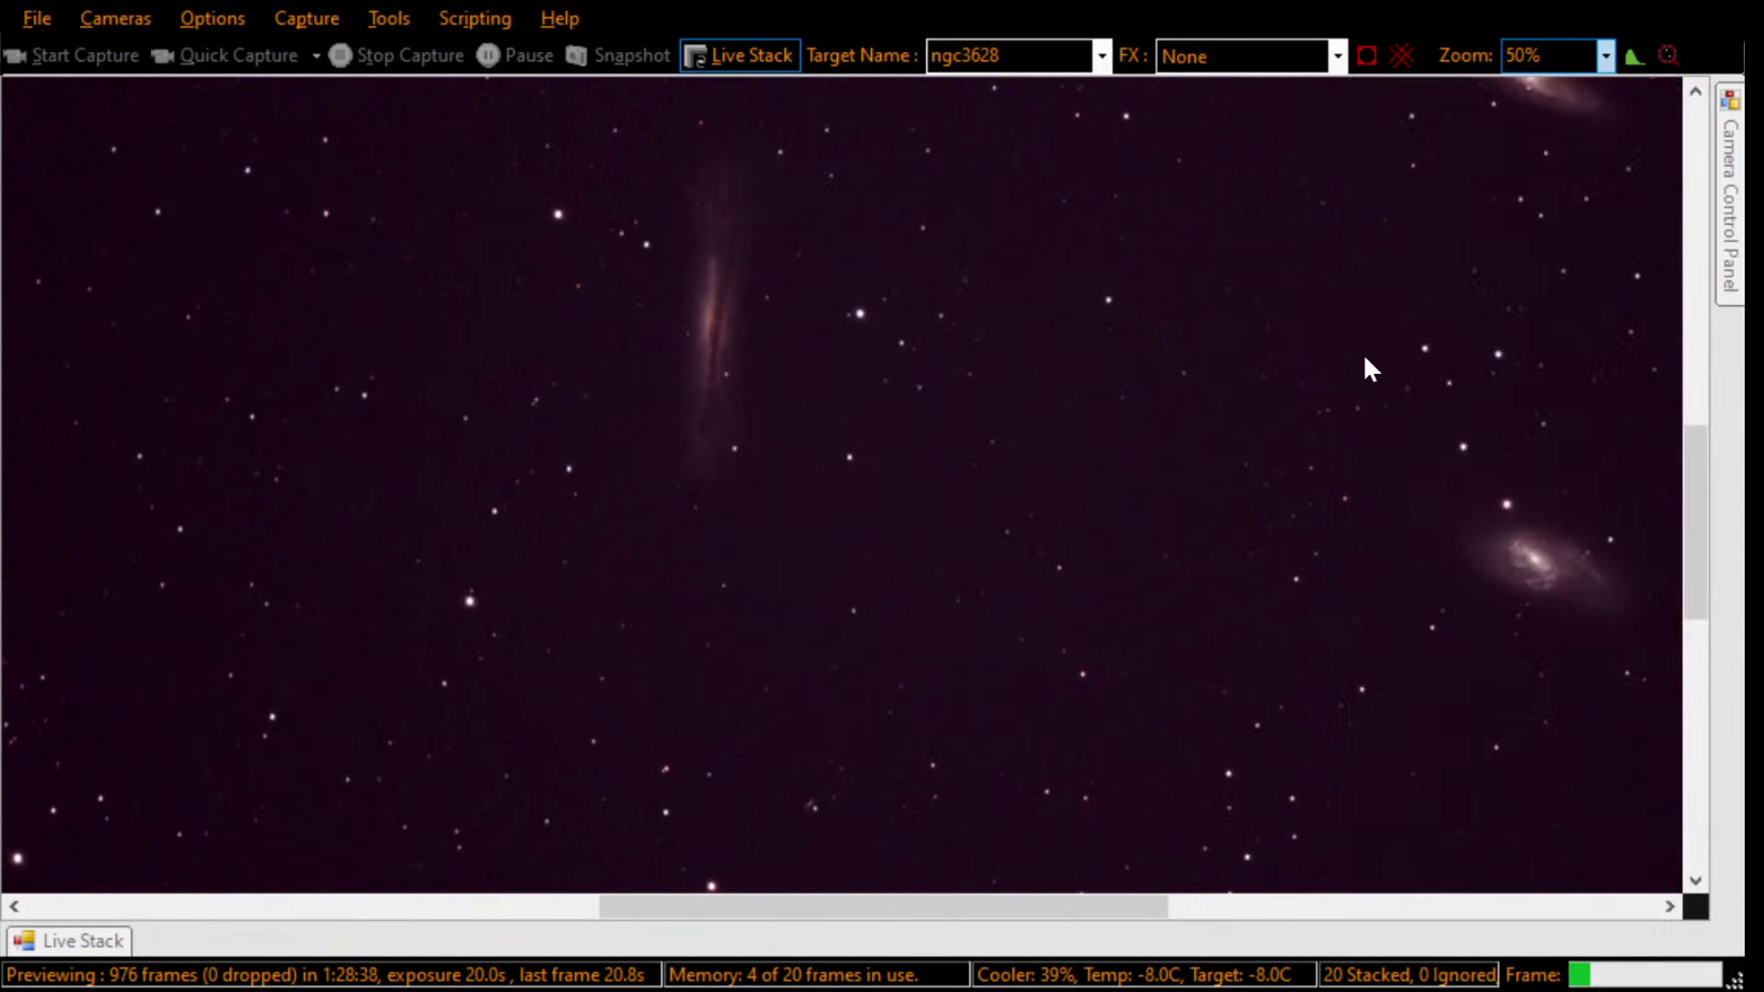
left_click_drag(1700, 446, 1702, 409)
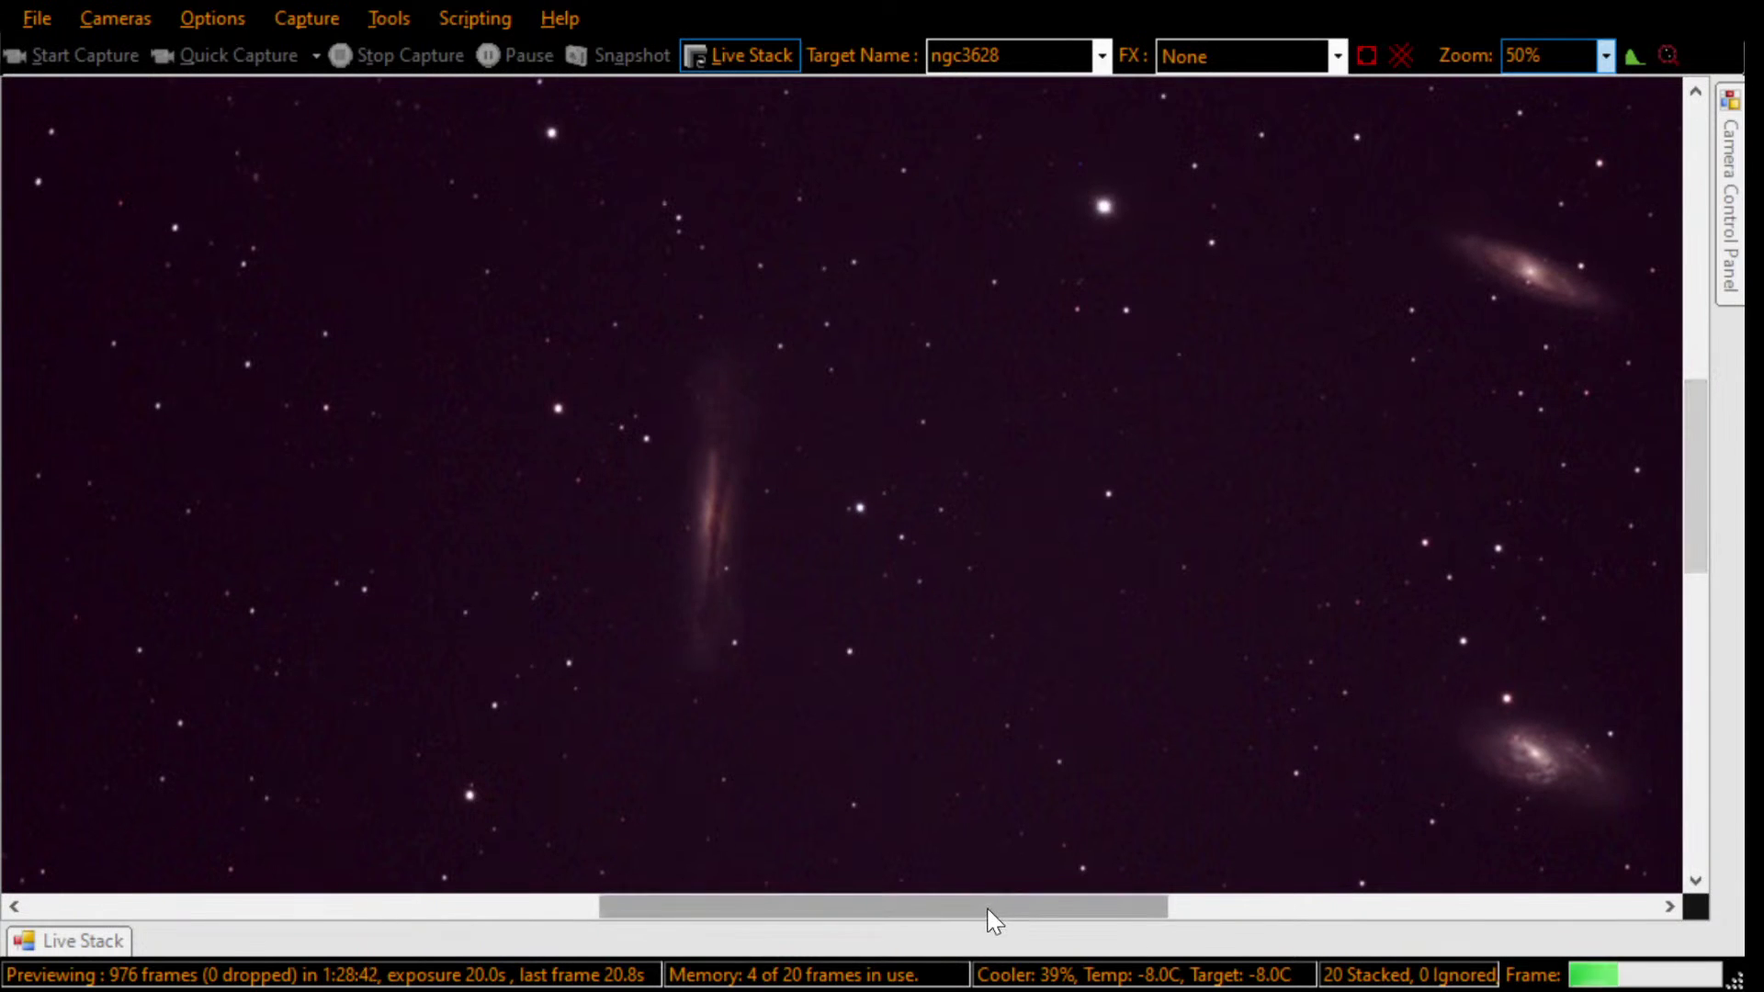
mouse_move(993, 910)
left_mouse_down()
mouse_move(1045, 906)
mouse_move(1023, 908)
left_mouse_up()
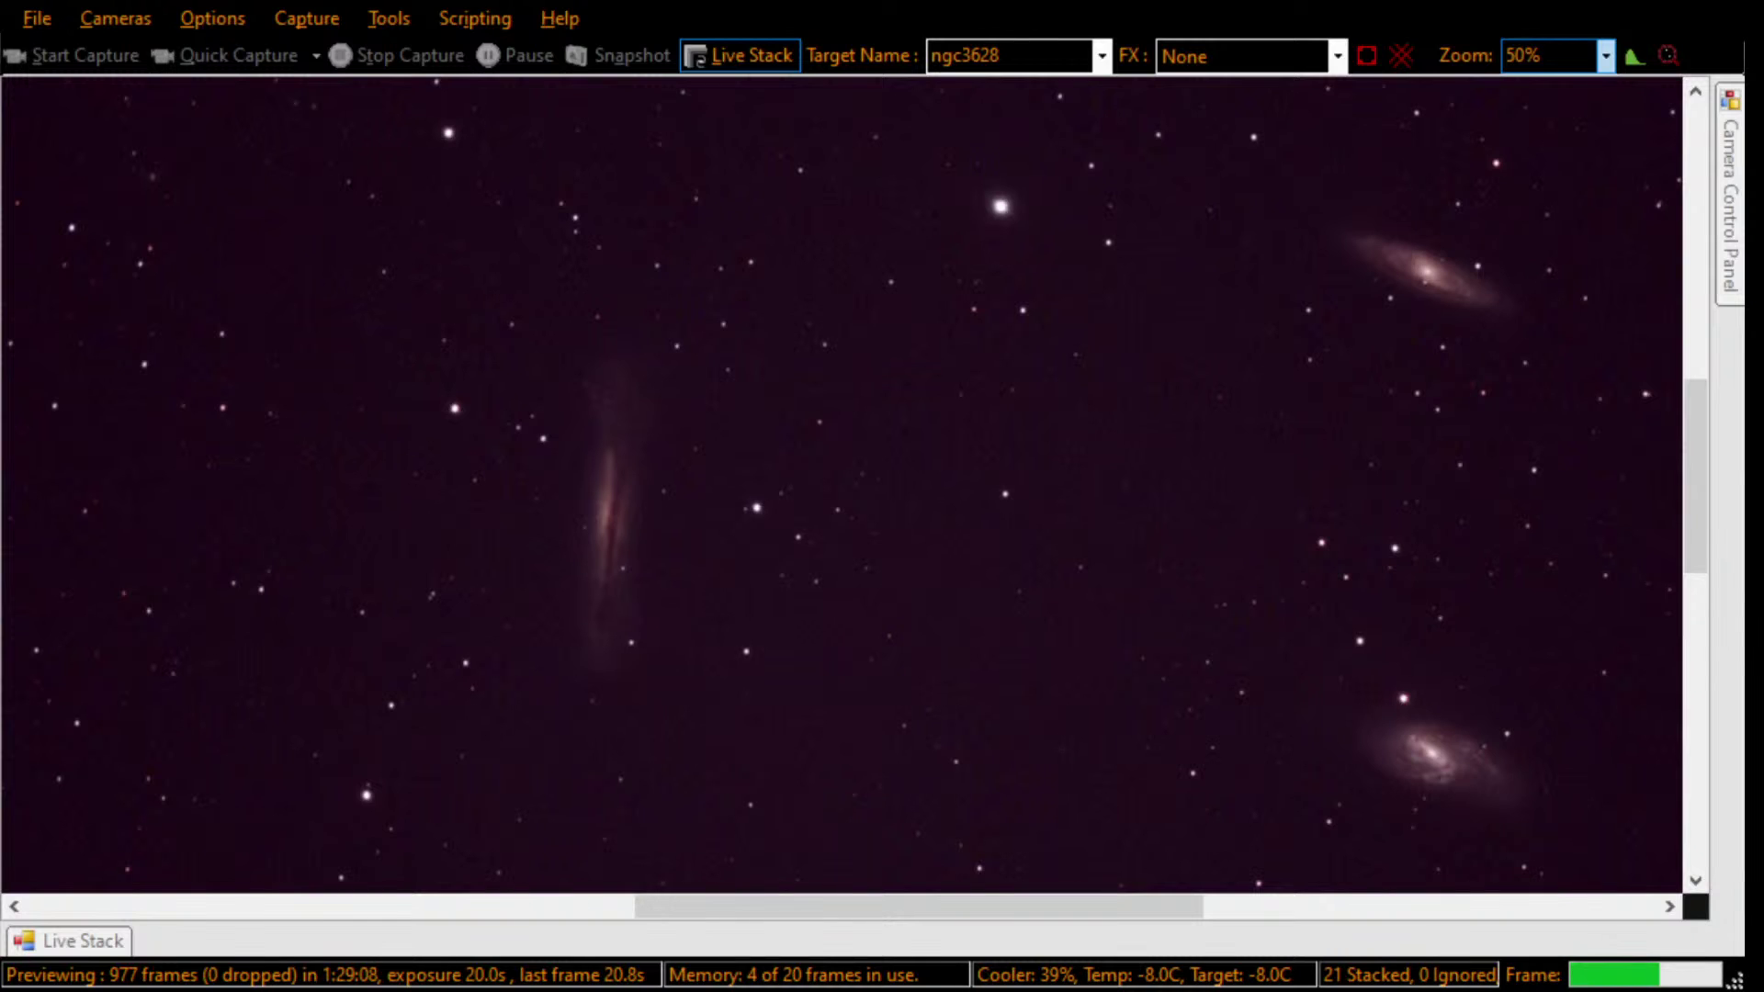
Step: Examine the ngc3628 galaxy at 75% and 100% zoom, keeping it centred in the image area
left_click(1605, 56)
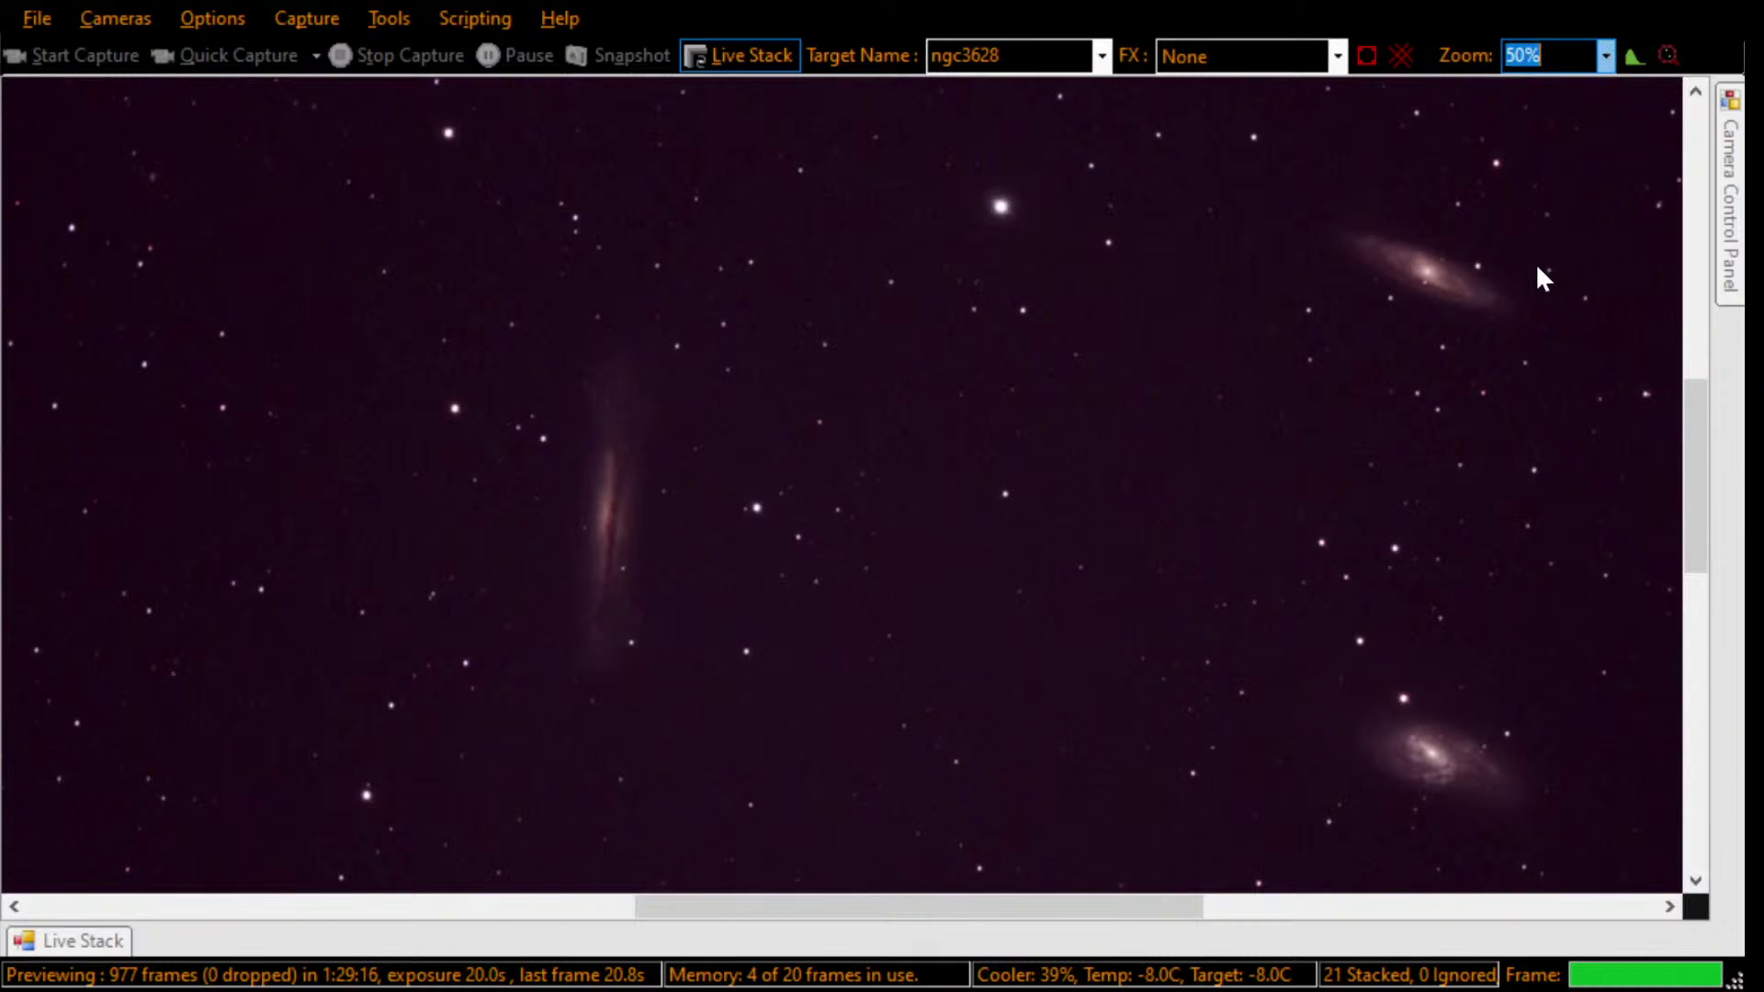
key("Down")
left_click_drag(803, 906, 732, 908)
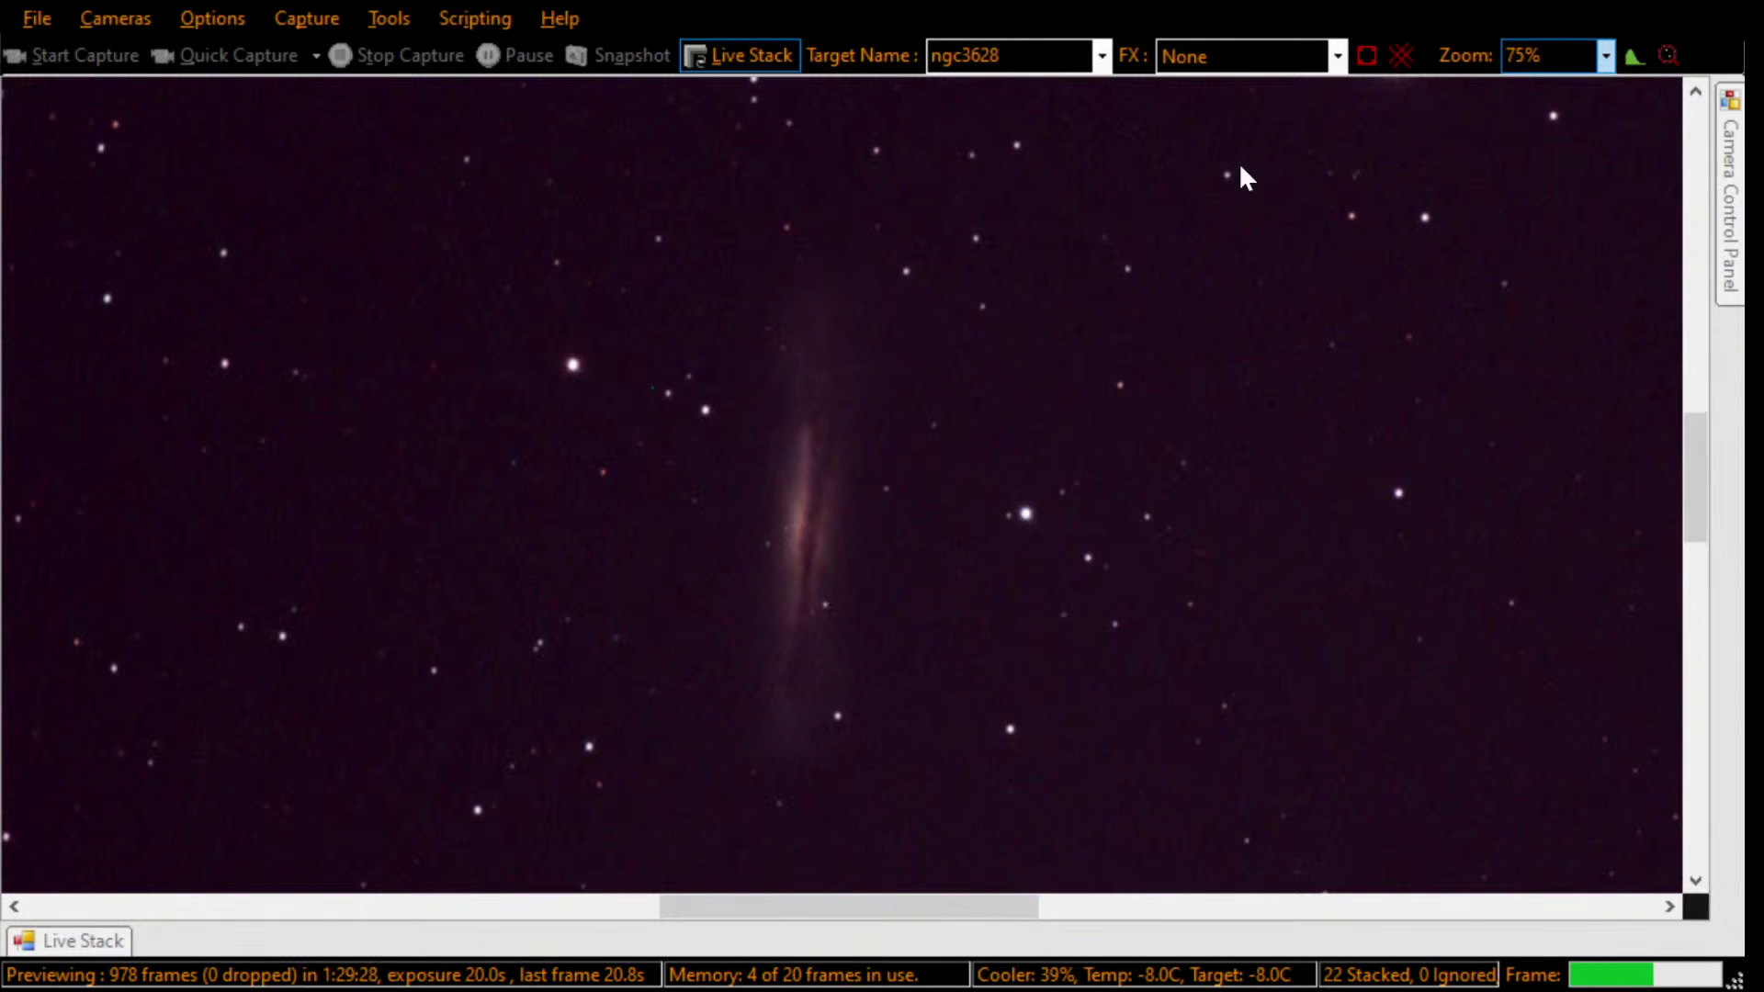
left_click(1608, 57)
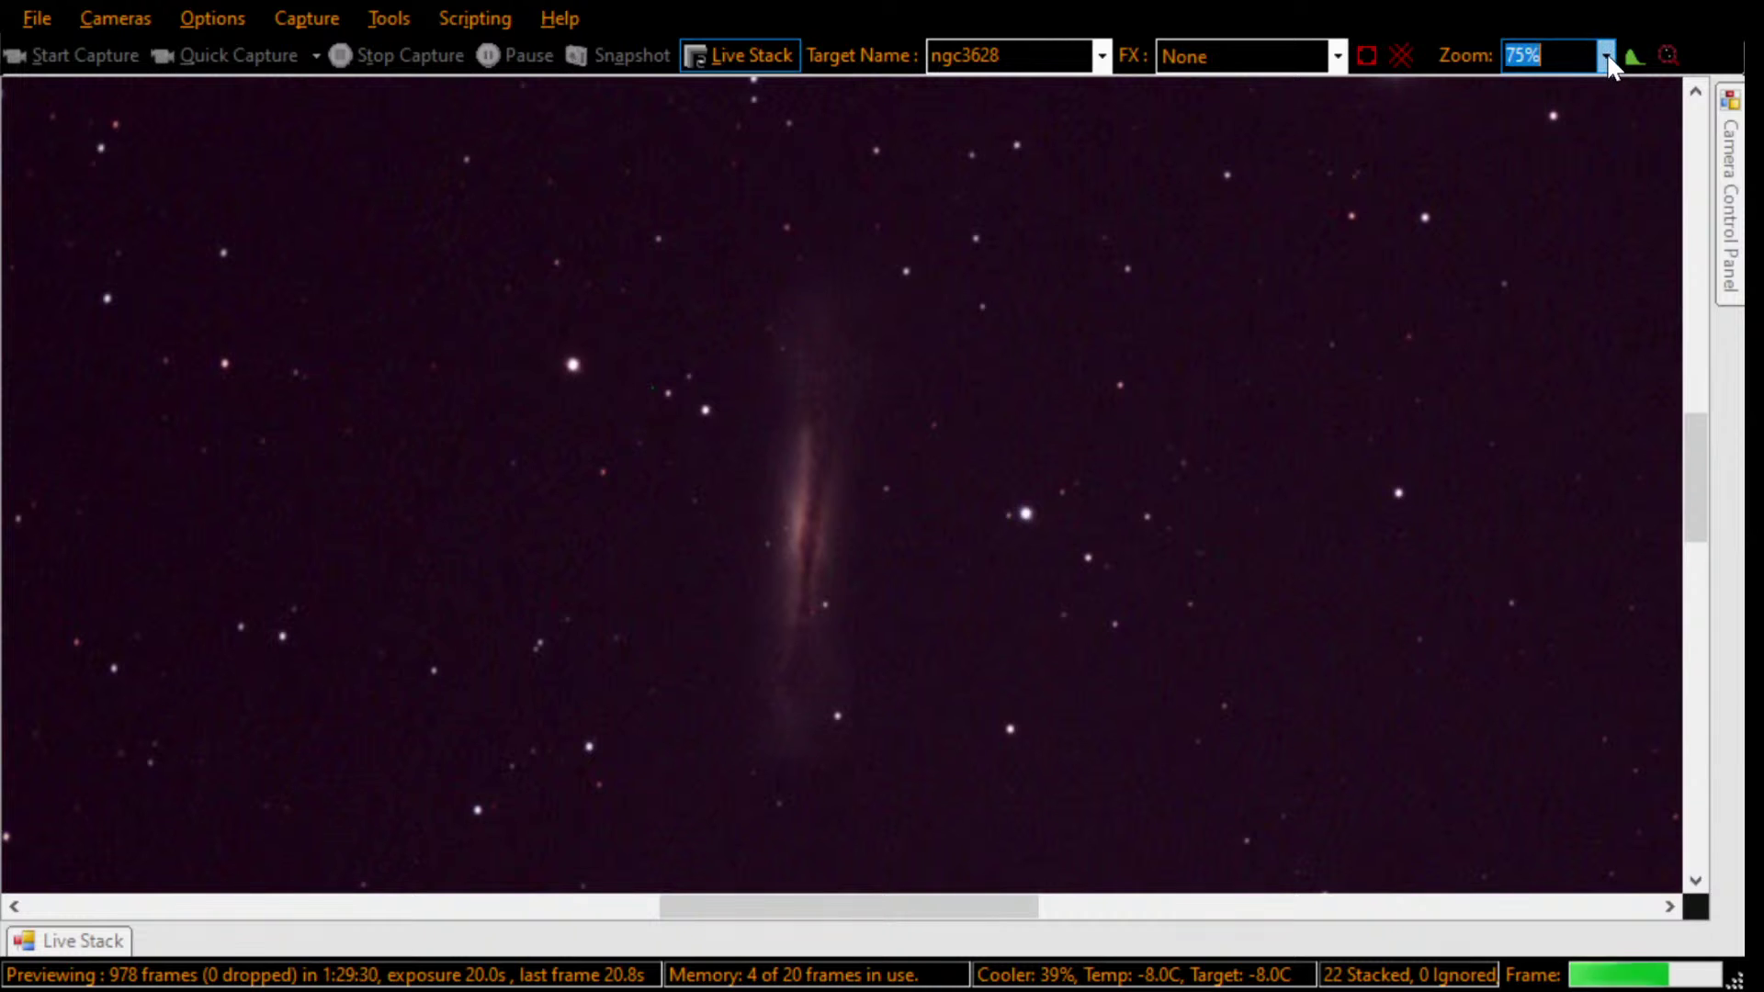
scroll(1569, 289, "down", 1)
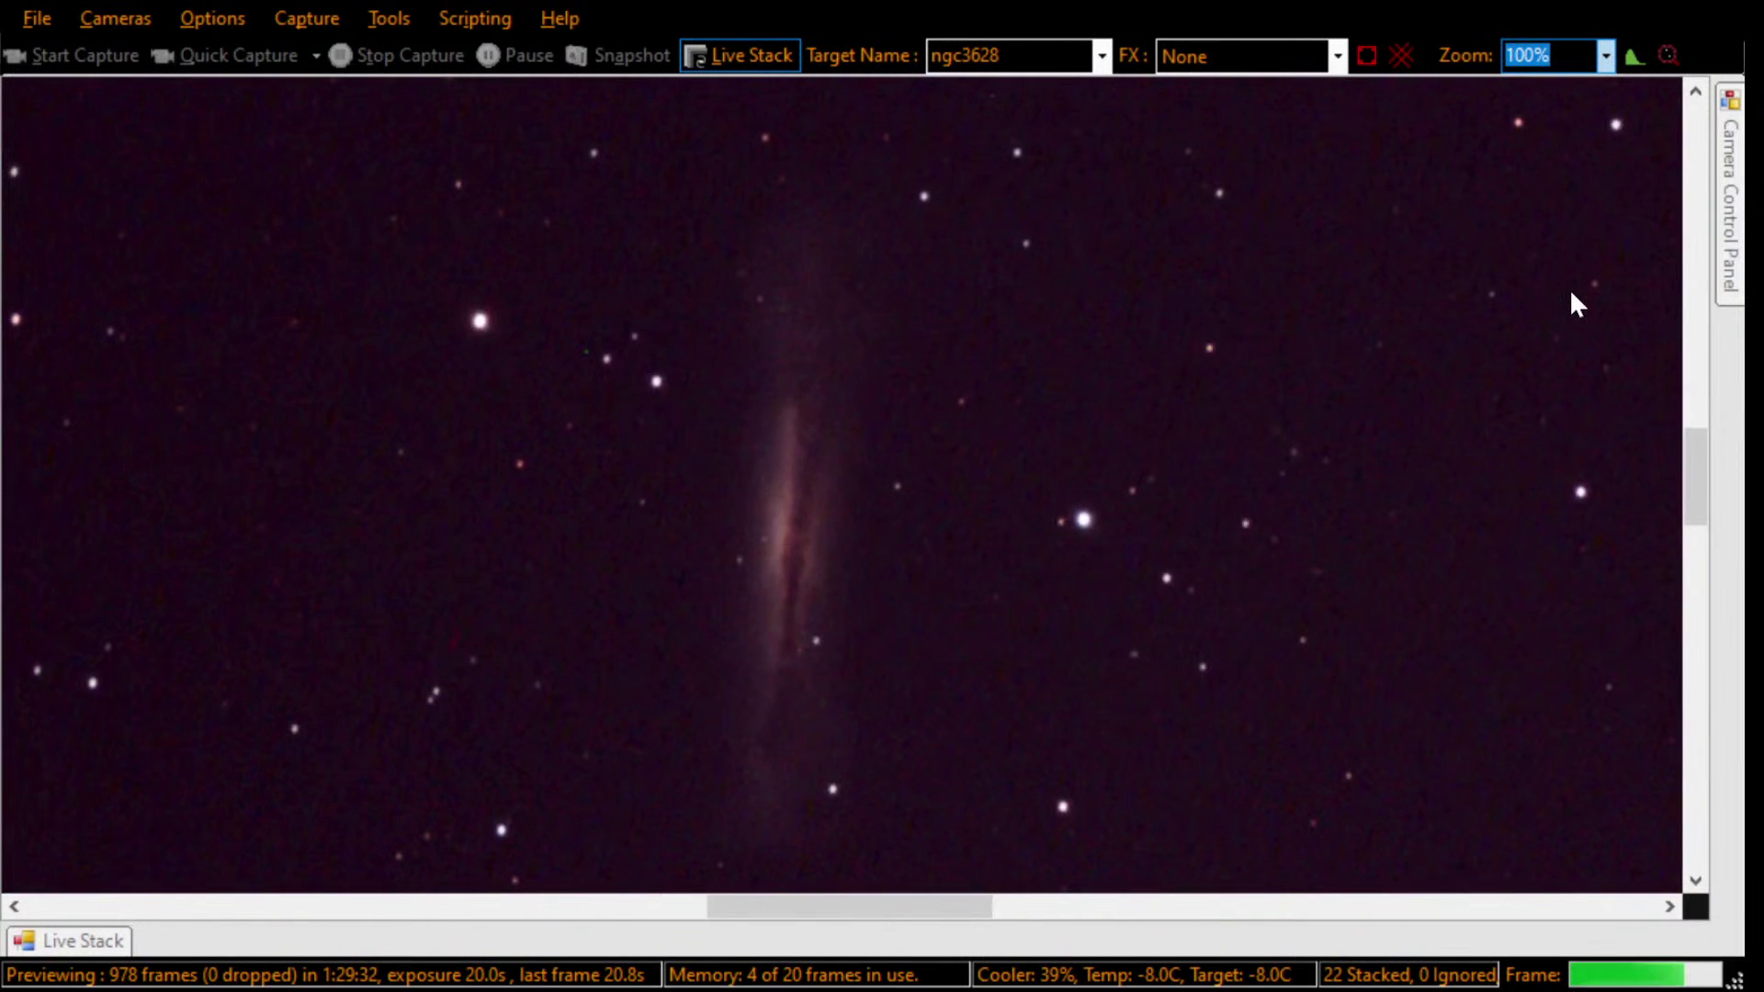
left_click(1698, 484)
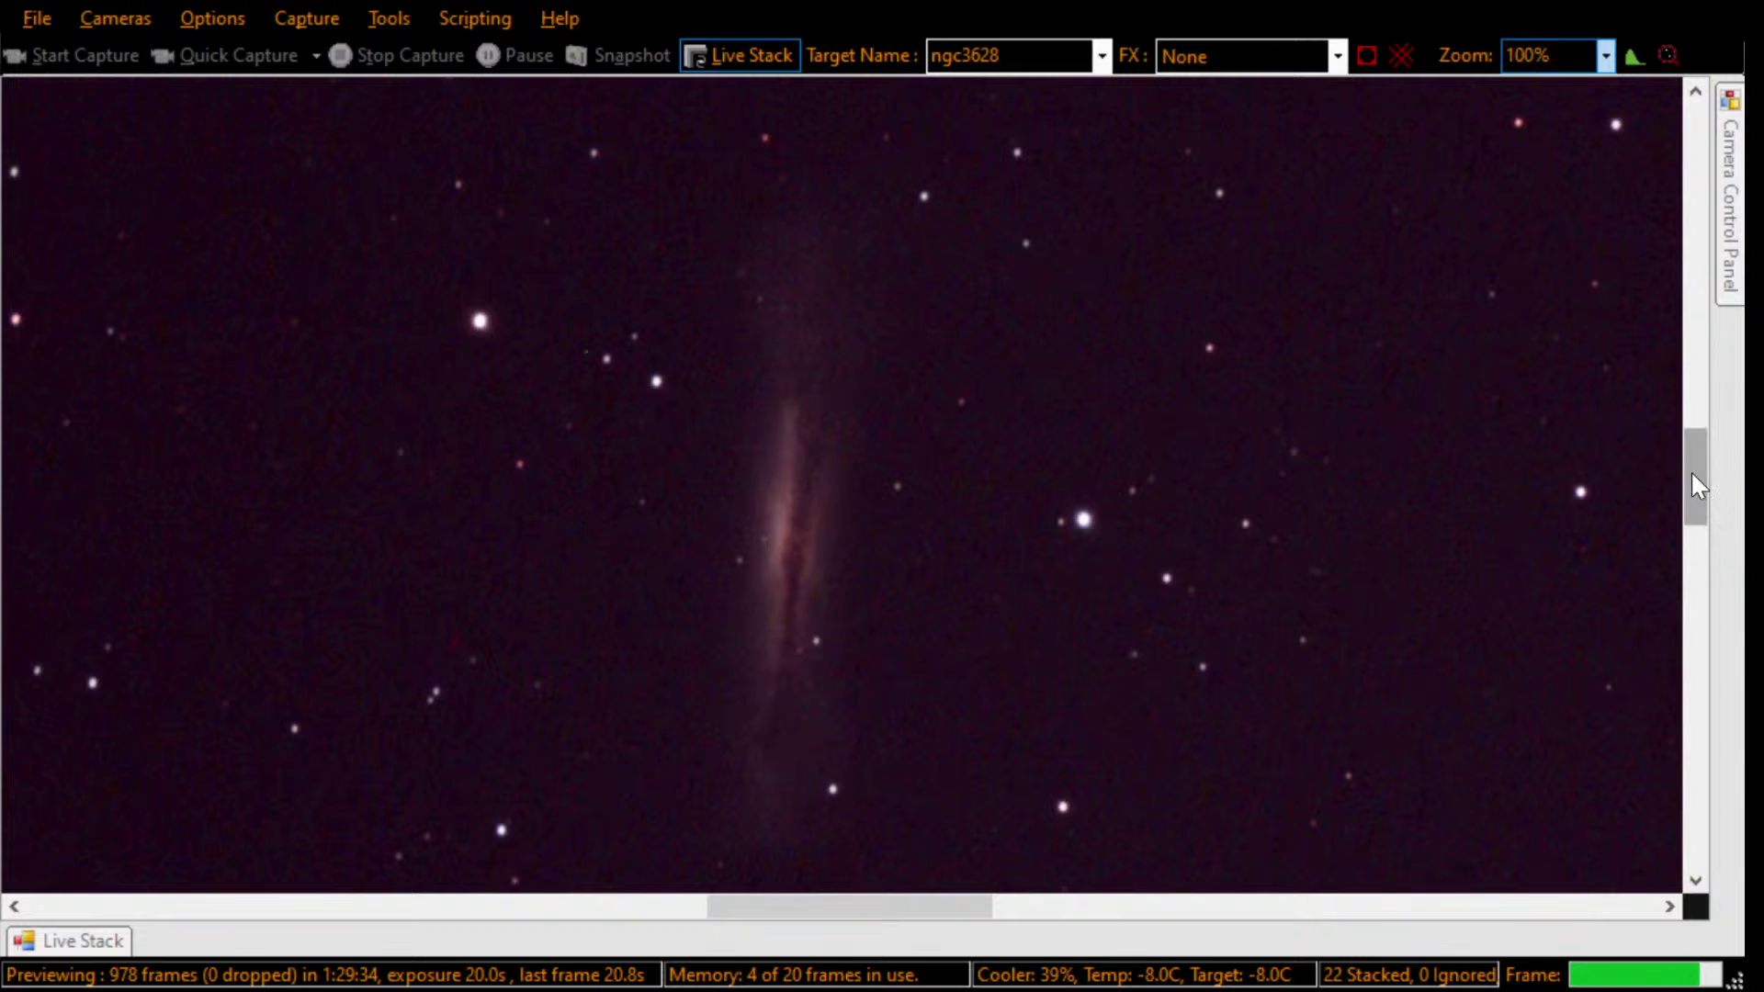
mouse_move(1698, 484)
left_mouse_down()
mouse_move(1698, 464)
mouse_move(1697, 495)
mouse_move(1693, 480)
left_mouse_up()
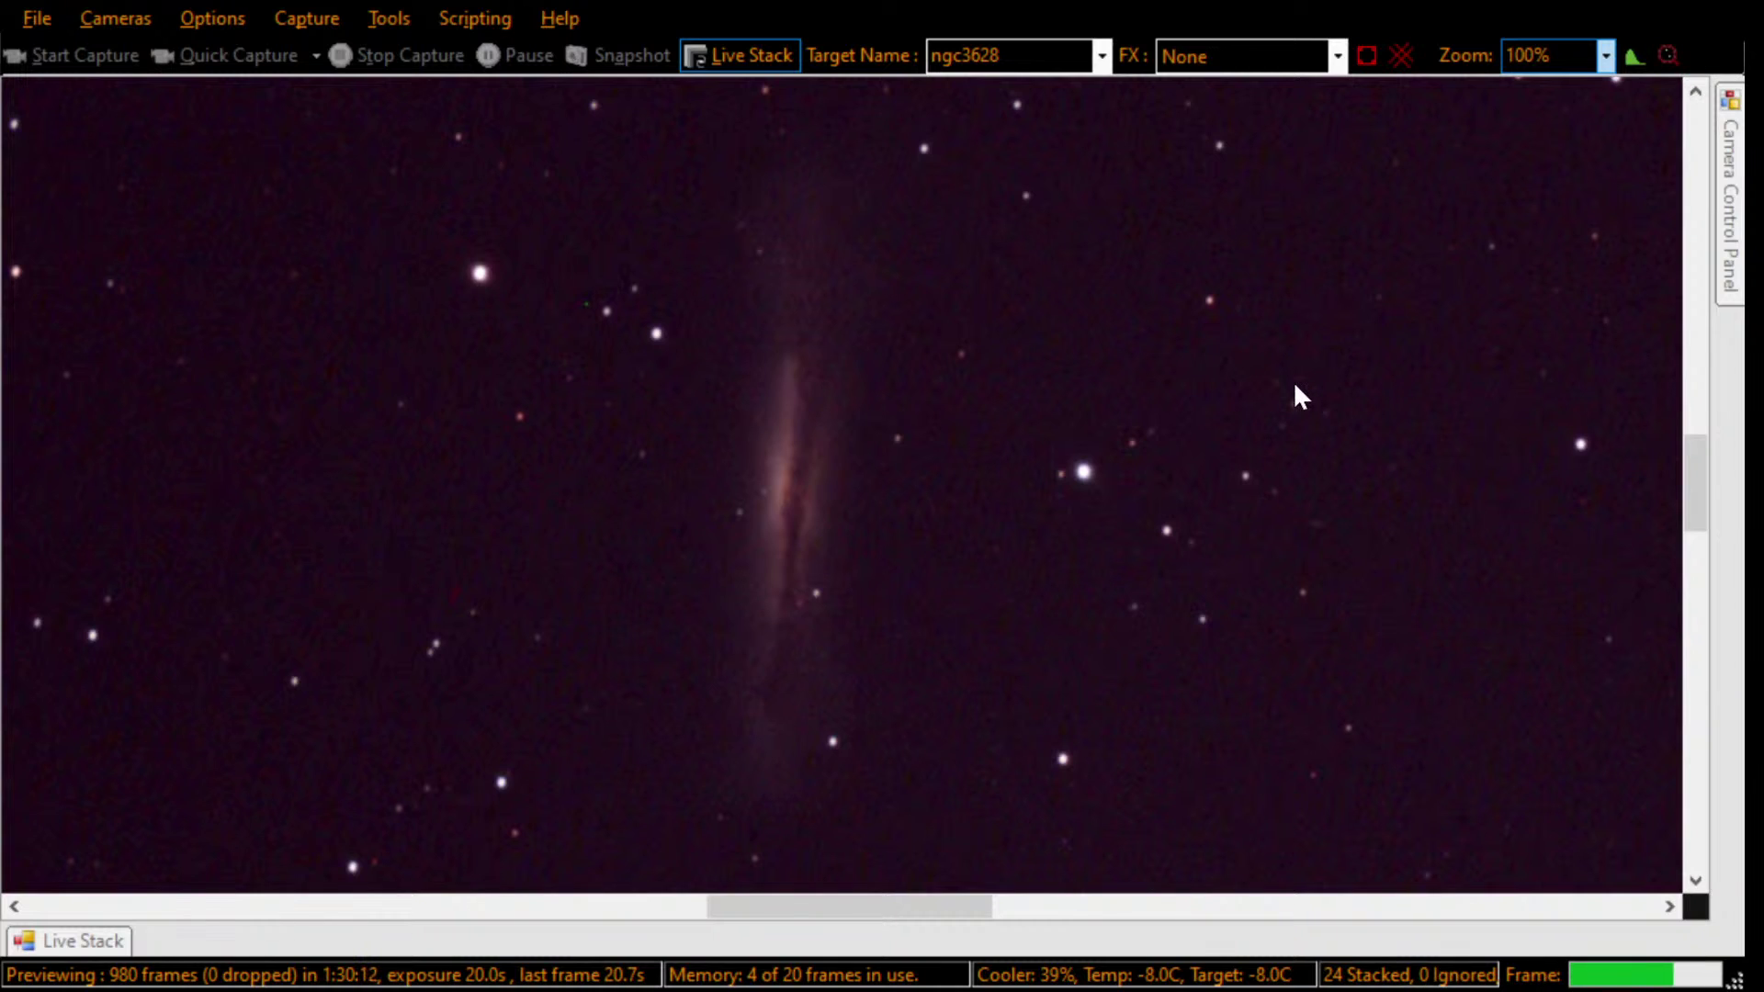
Step: Return the image zoom to 75% and dock the Camera Control Panel again
left_click(1606, 57)
key("Down")
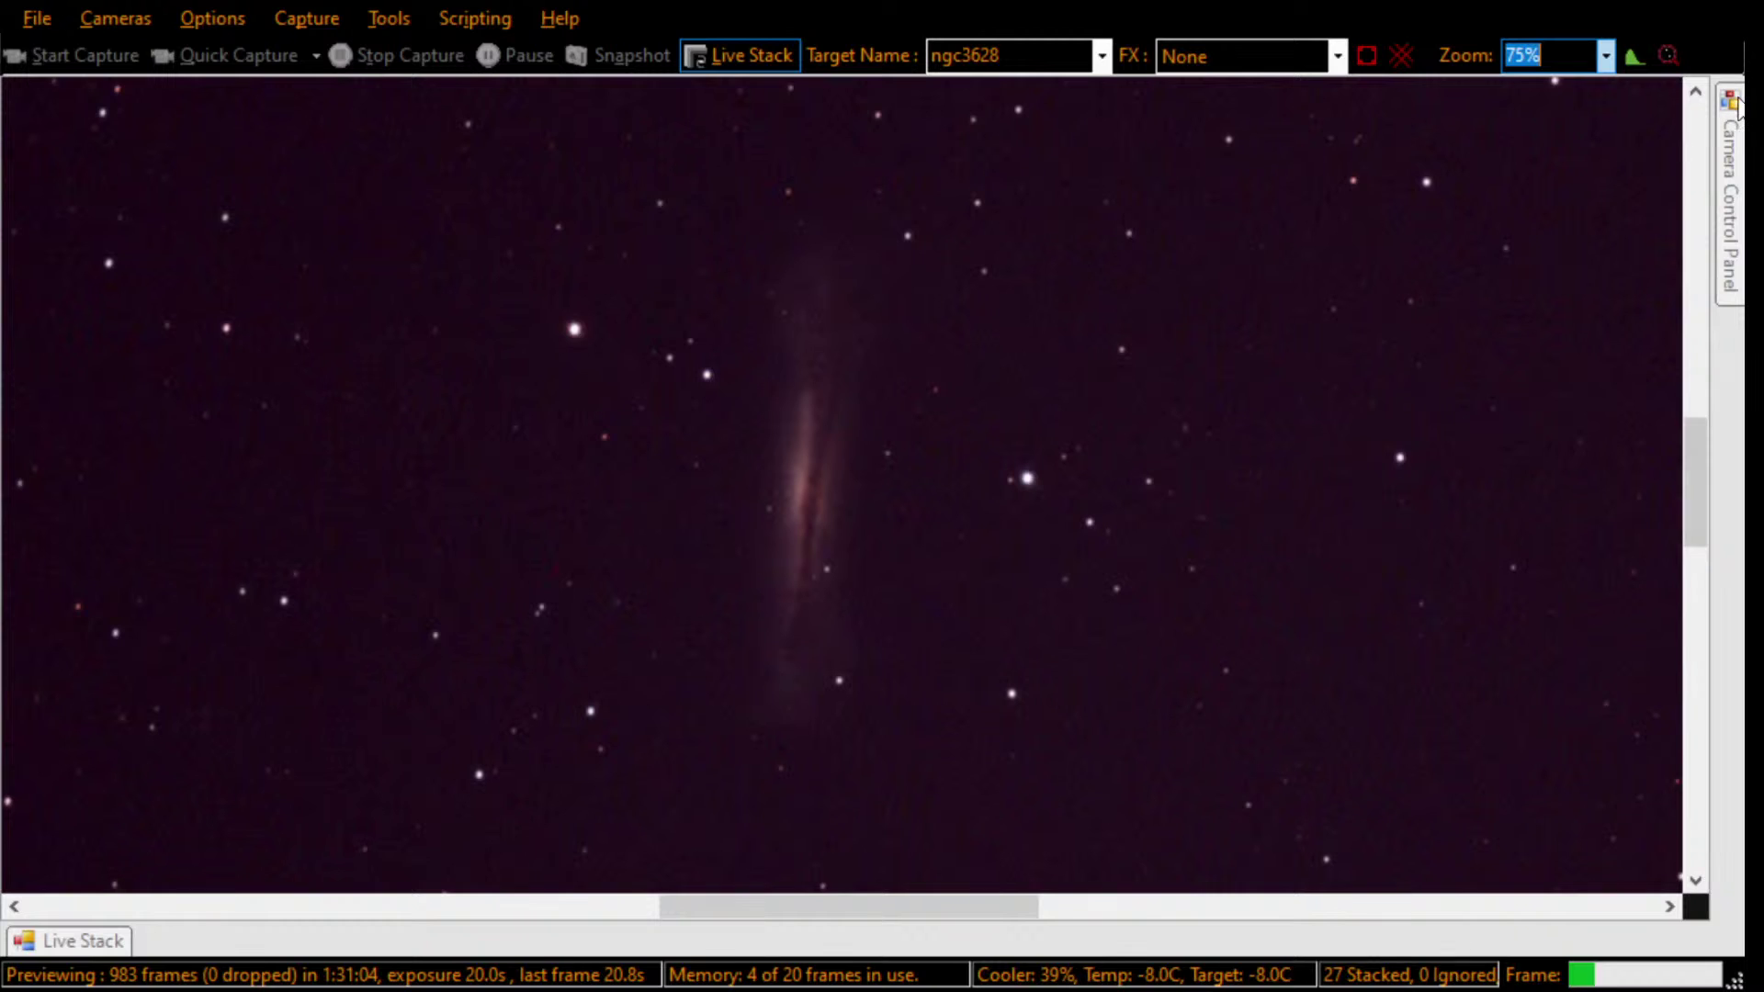
mouse_move(1738, 100)
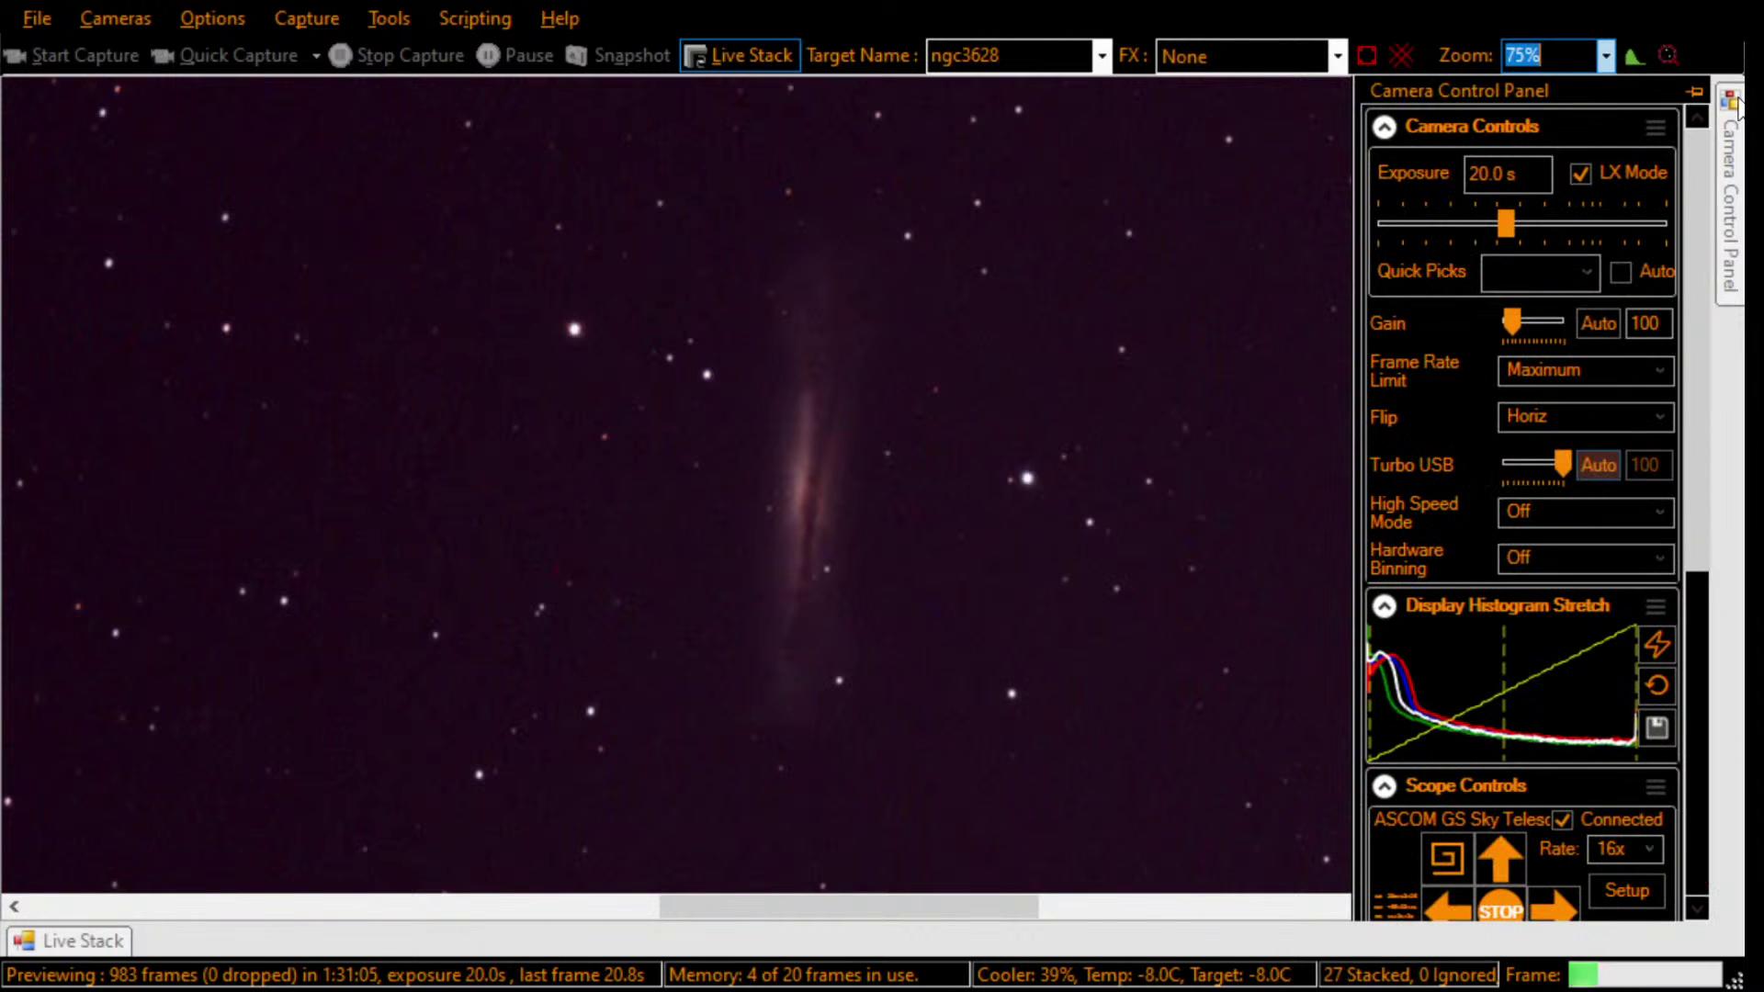
left_click(1692, 89)
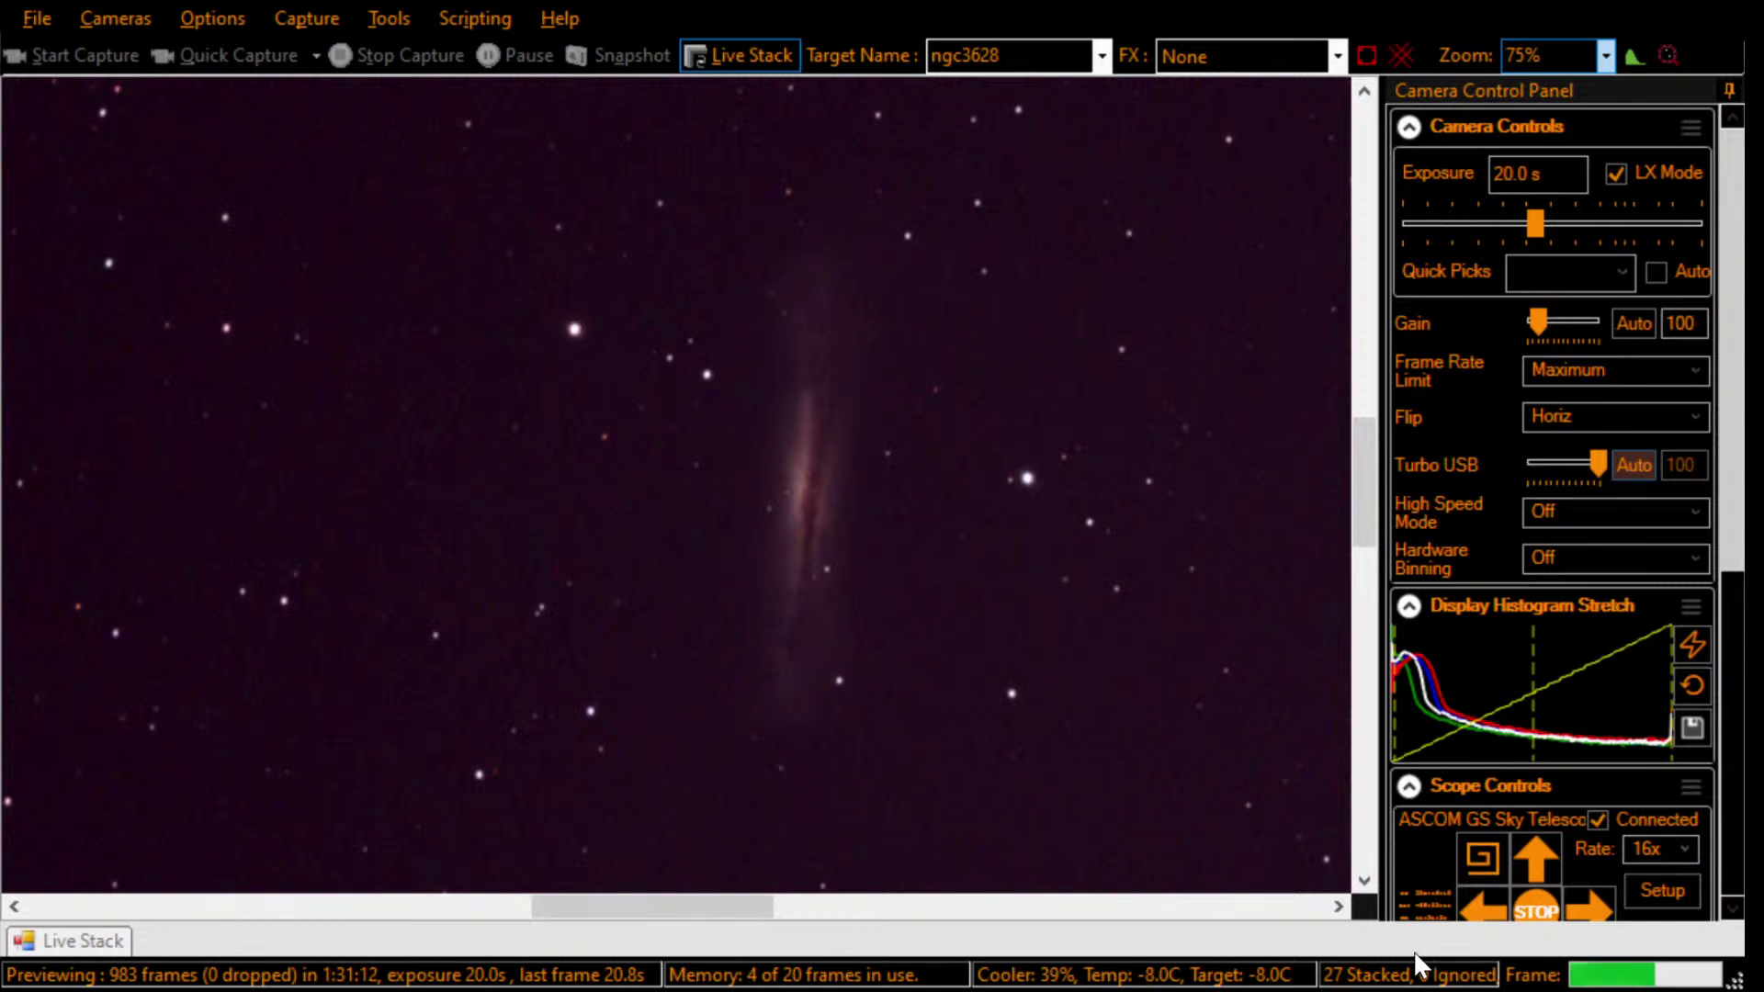
Step: Close the Live Stack panel, re-enter live stack mode, and save the ngc3628 stack as a PNG with its display stretch
left_click(71, 951)
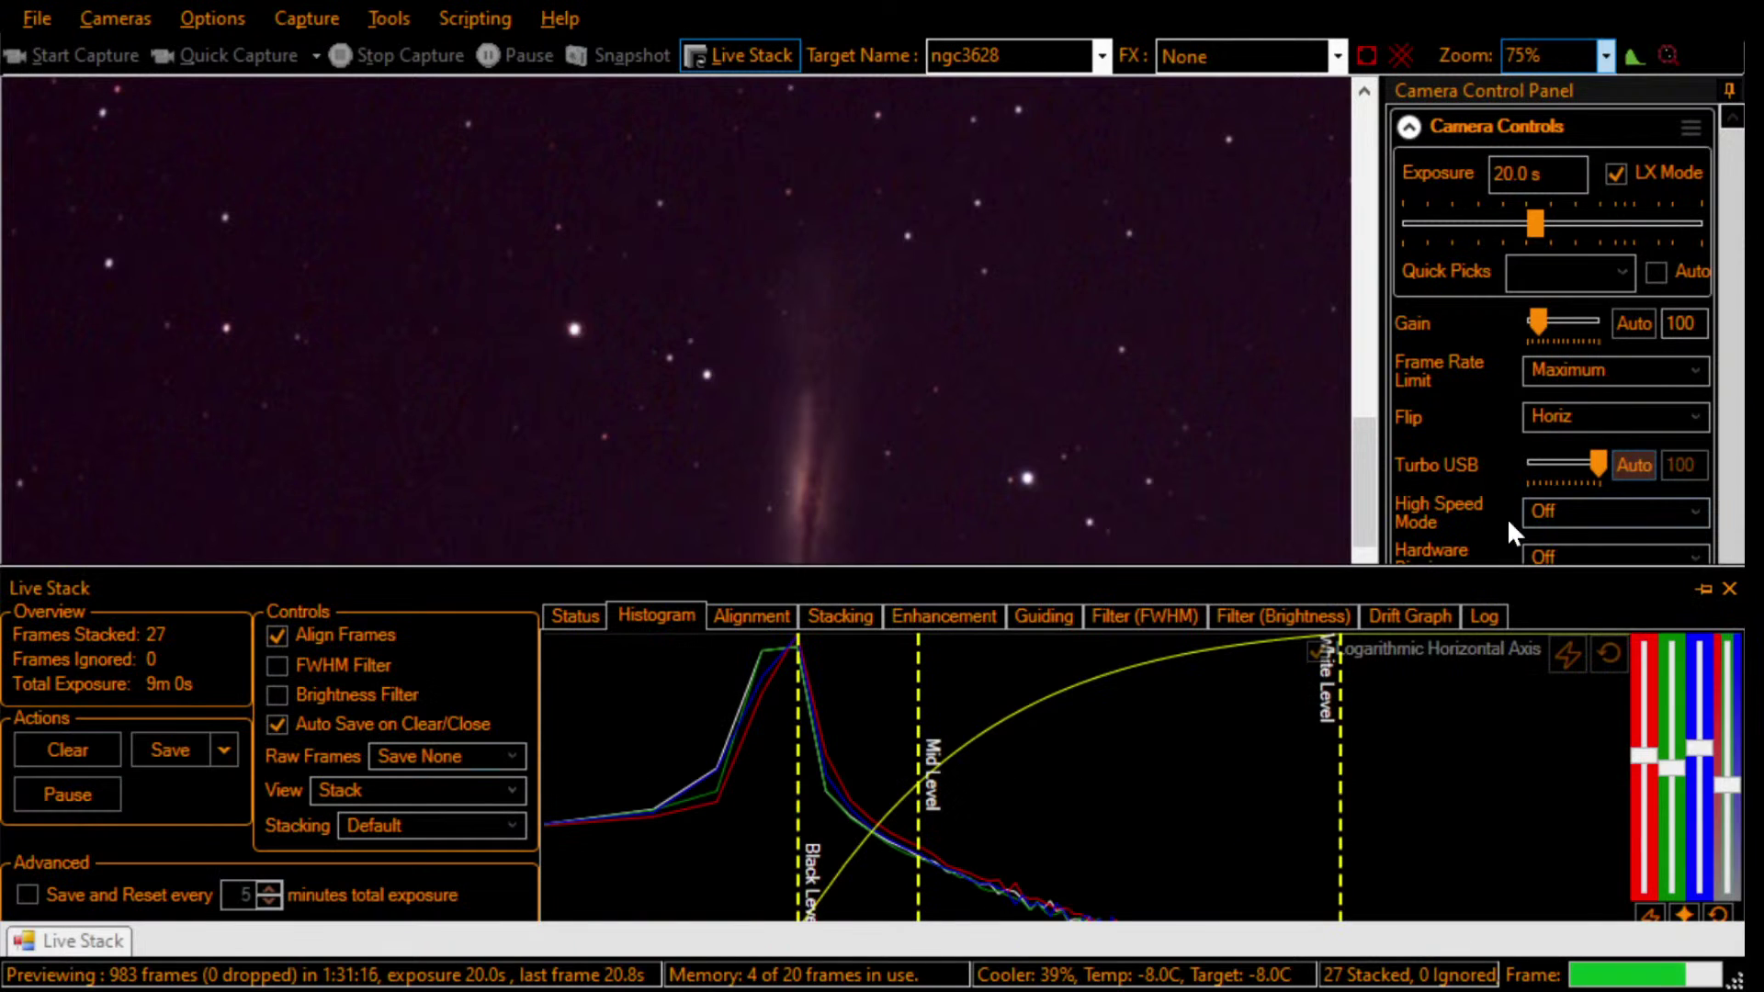
left_click(1728, 589)
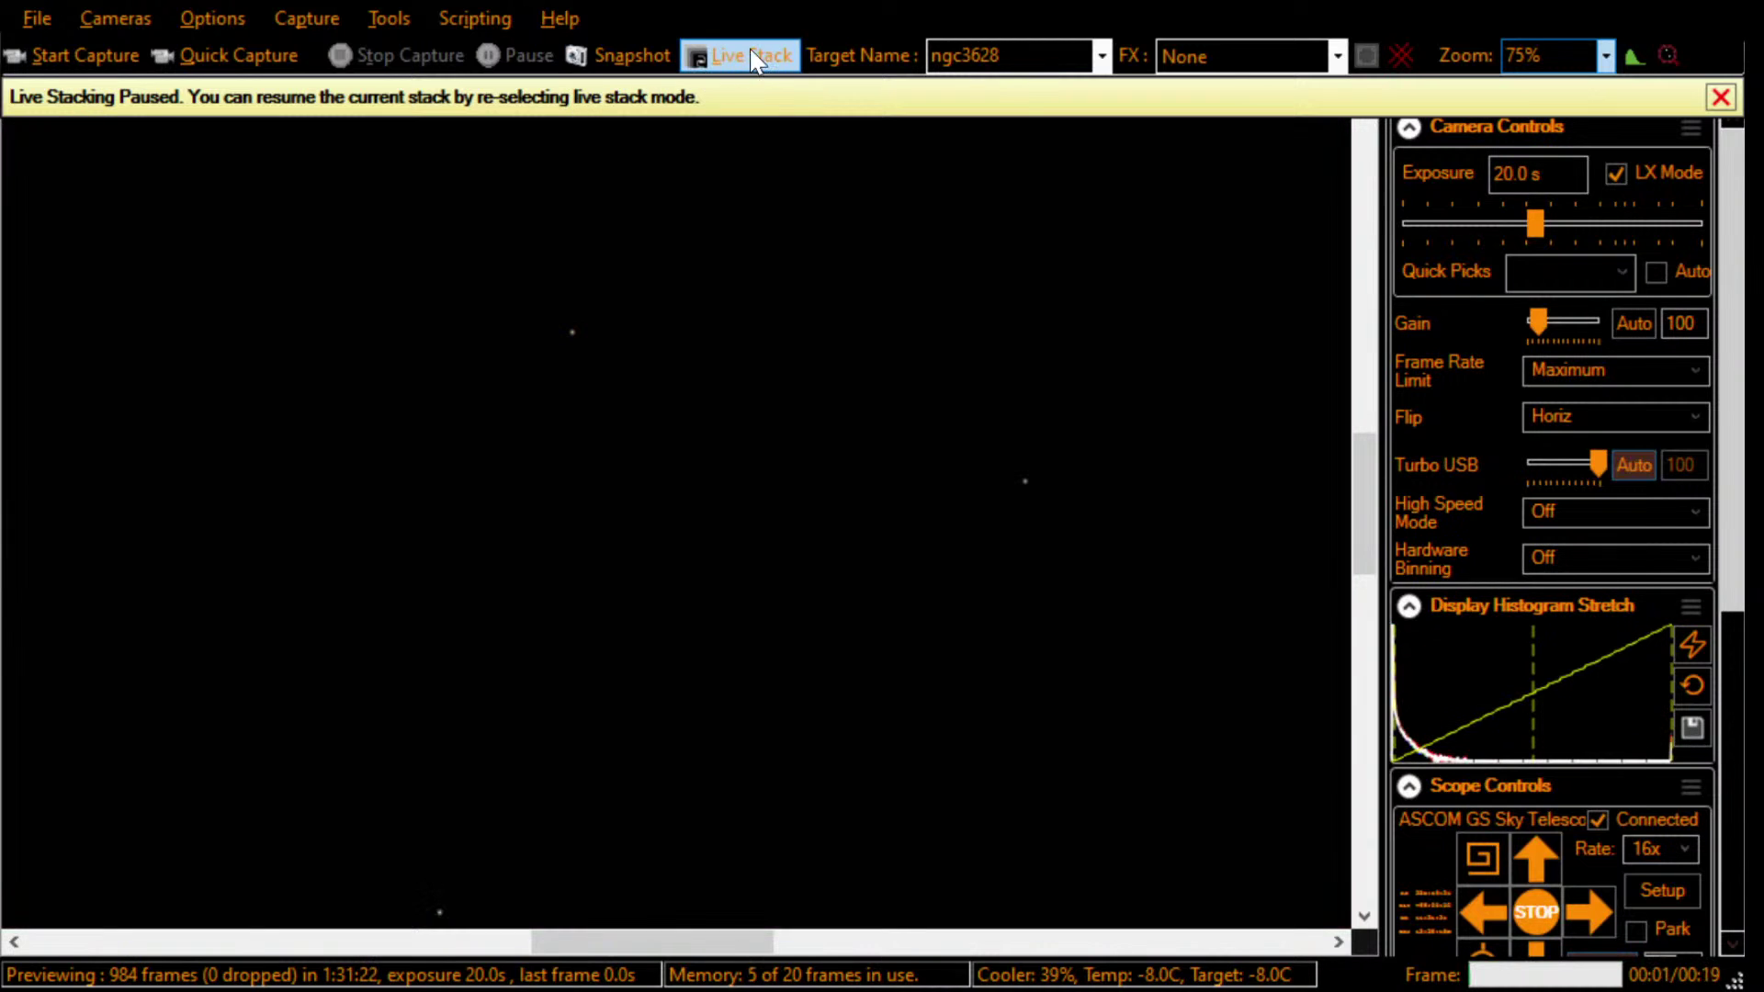
left_click(749, 55)
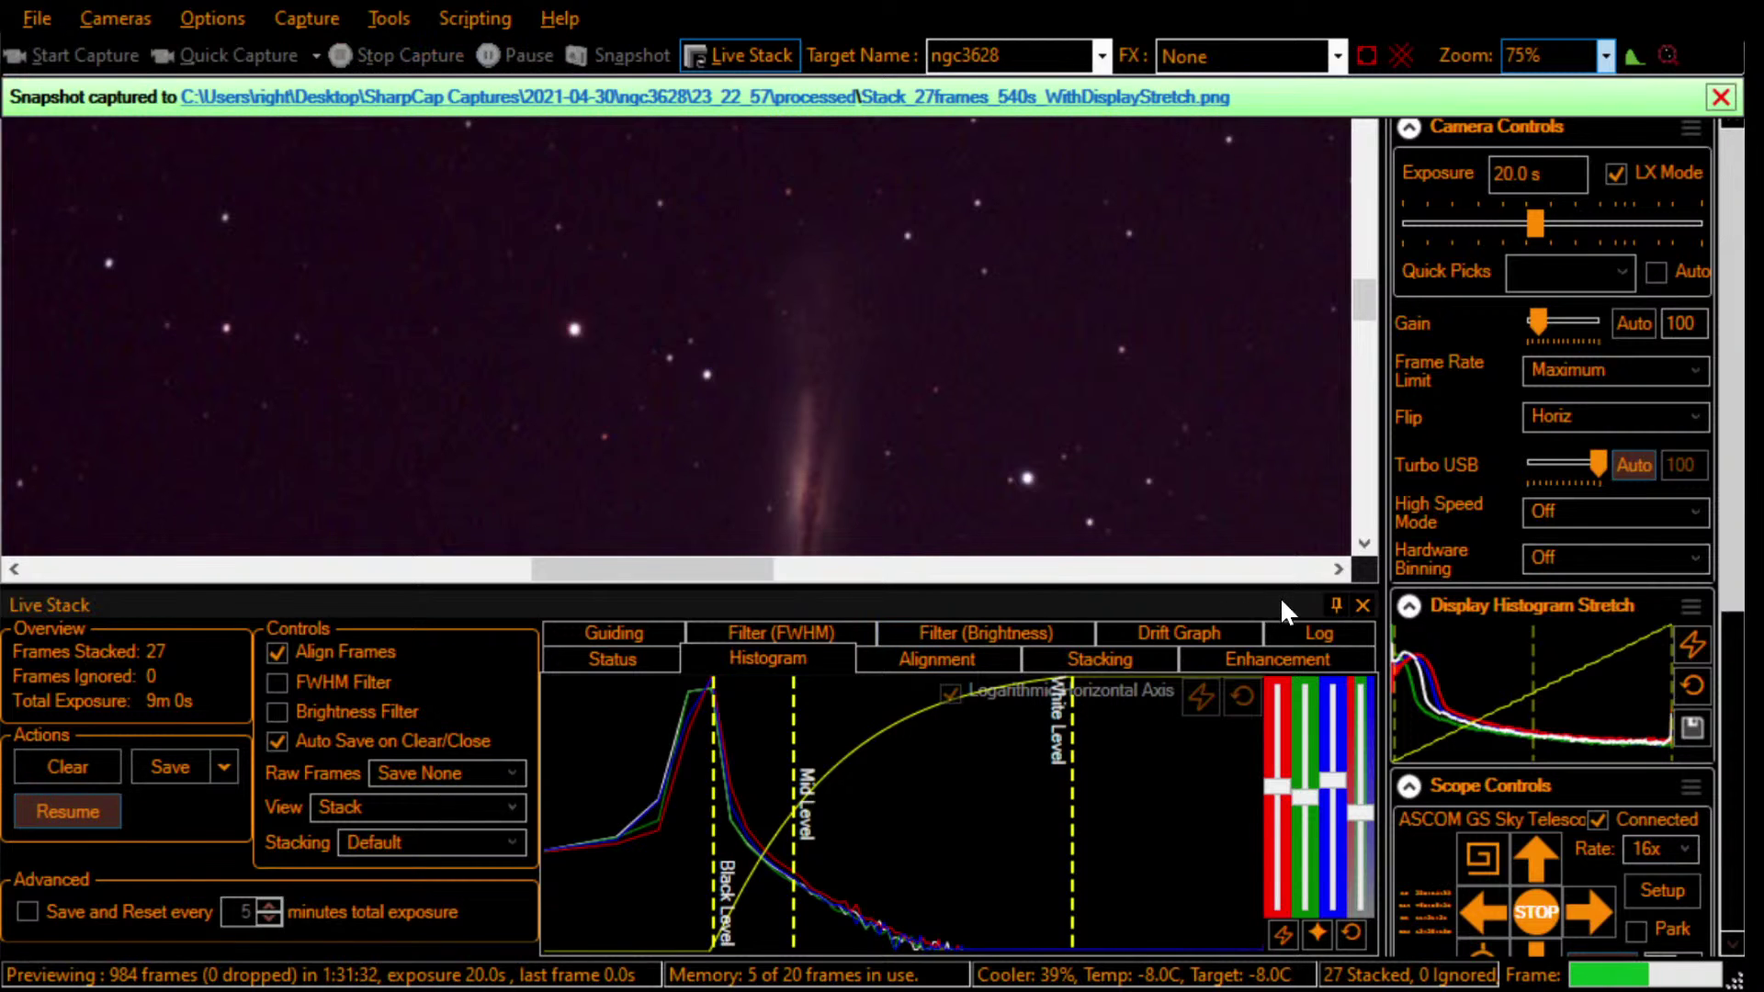
left_click_drag(1360, 305, 1360, 335)
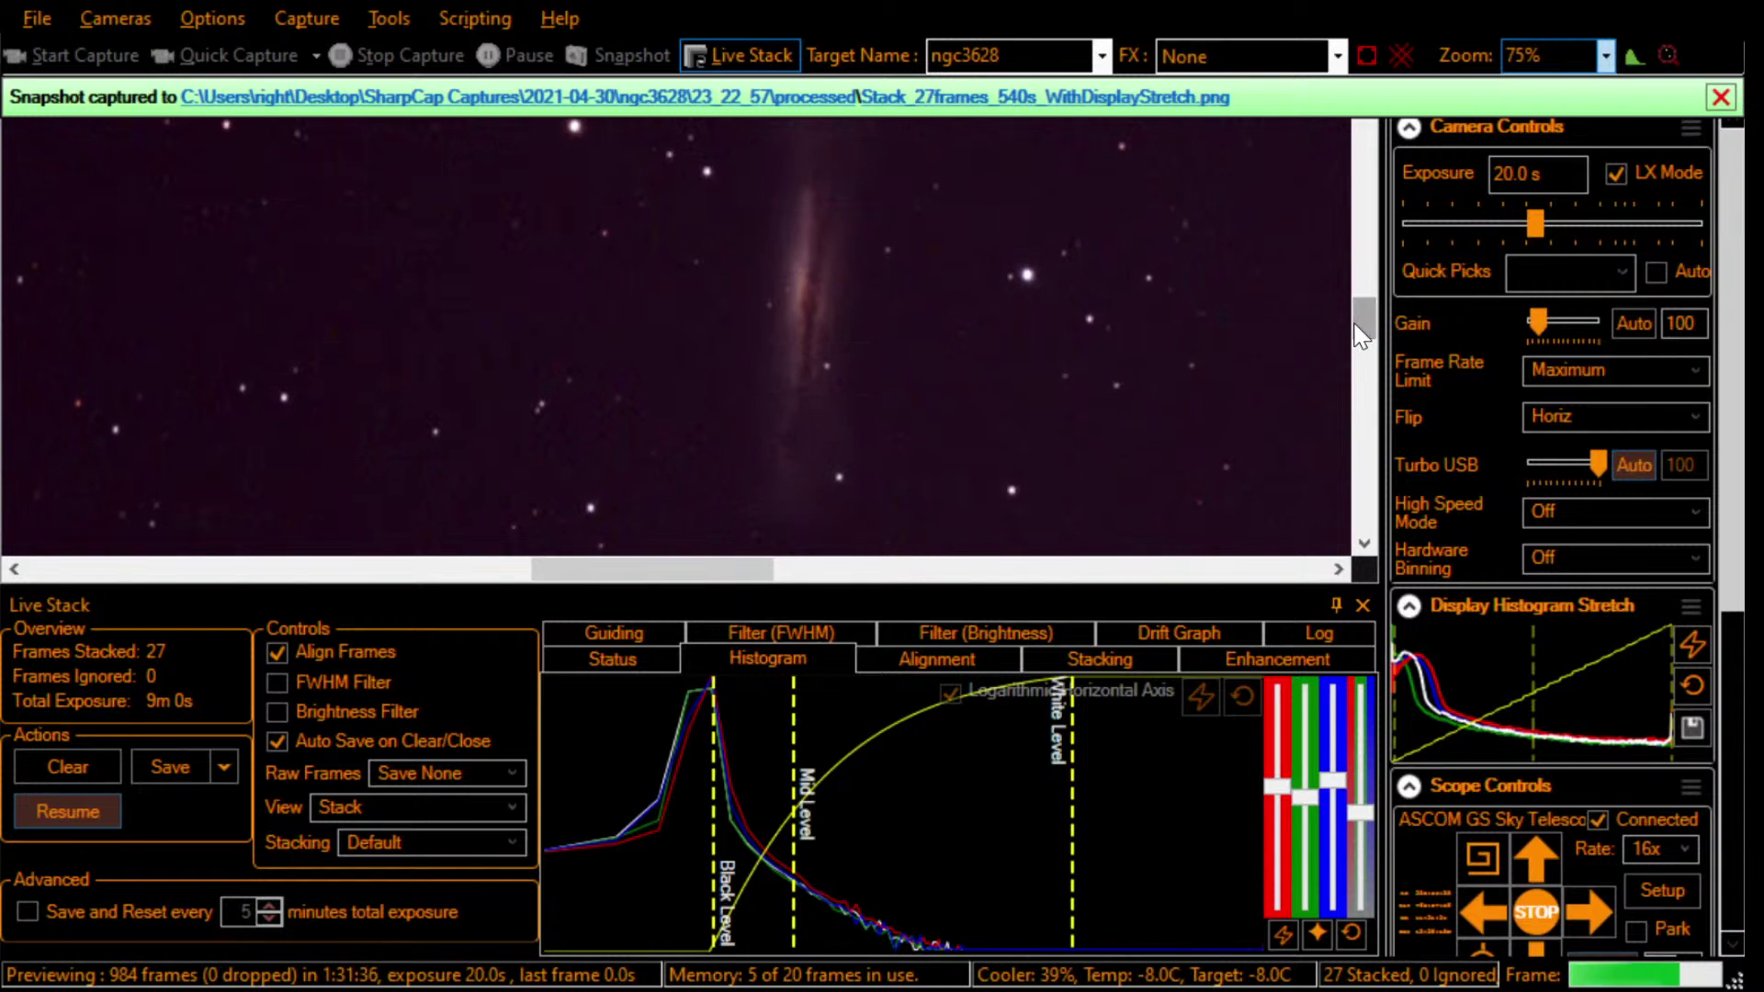
left_click(740, 57)
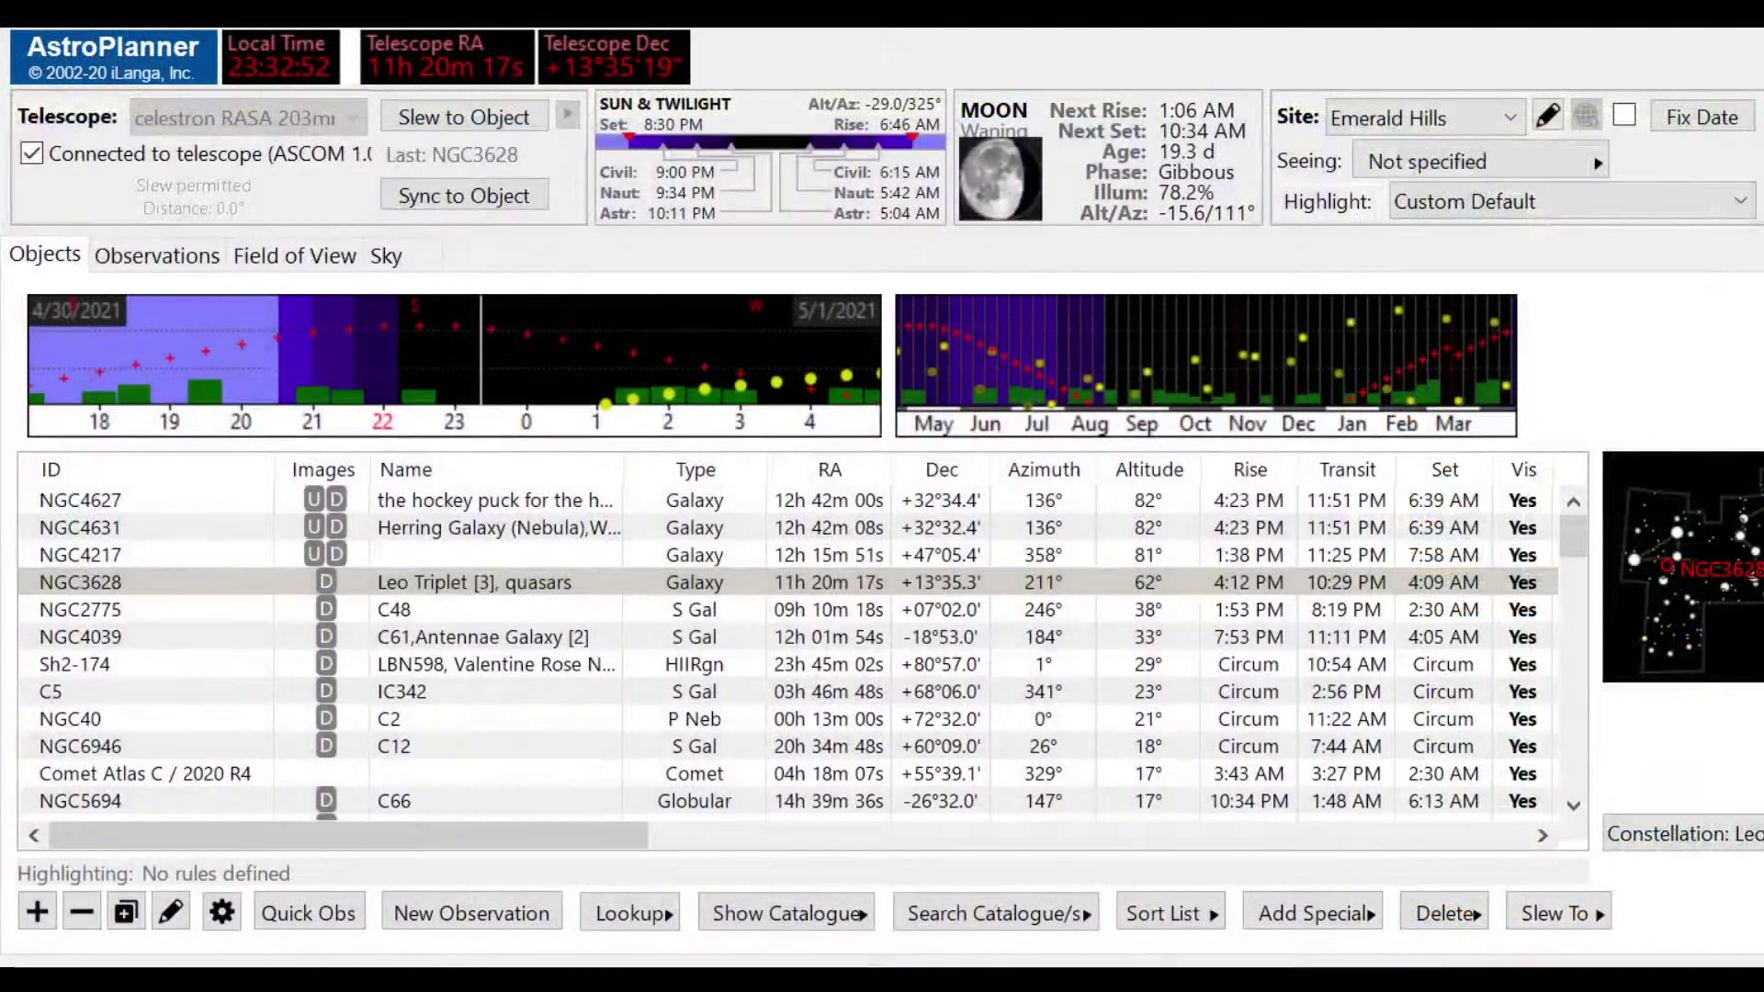
Step: Switch to AstroPlanner and create a new observation for NGC3628, showing its general details
left_click(512, 232)
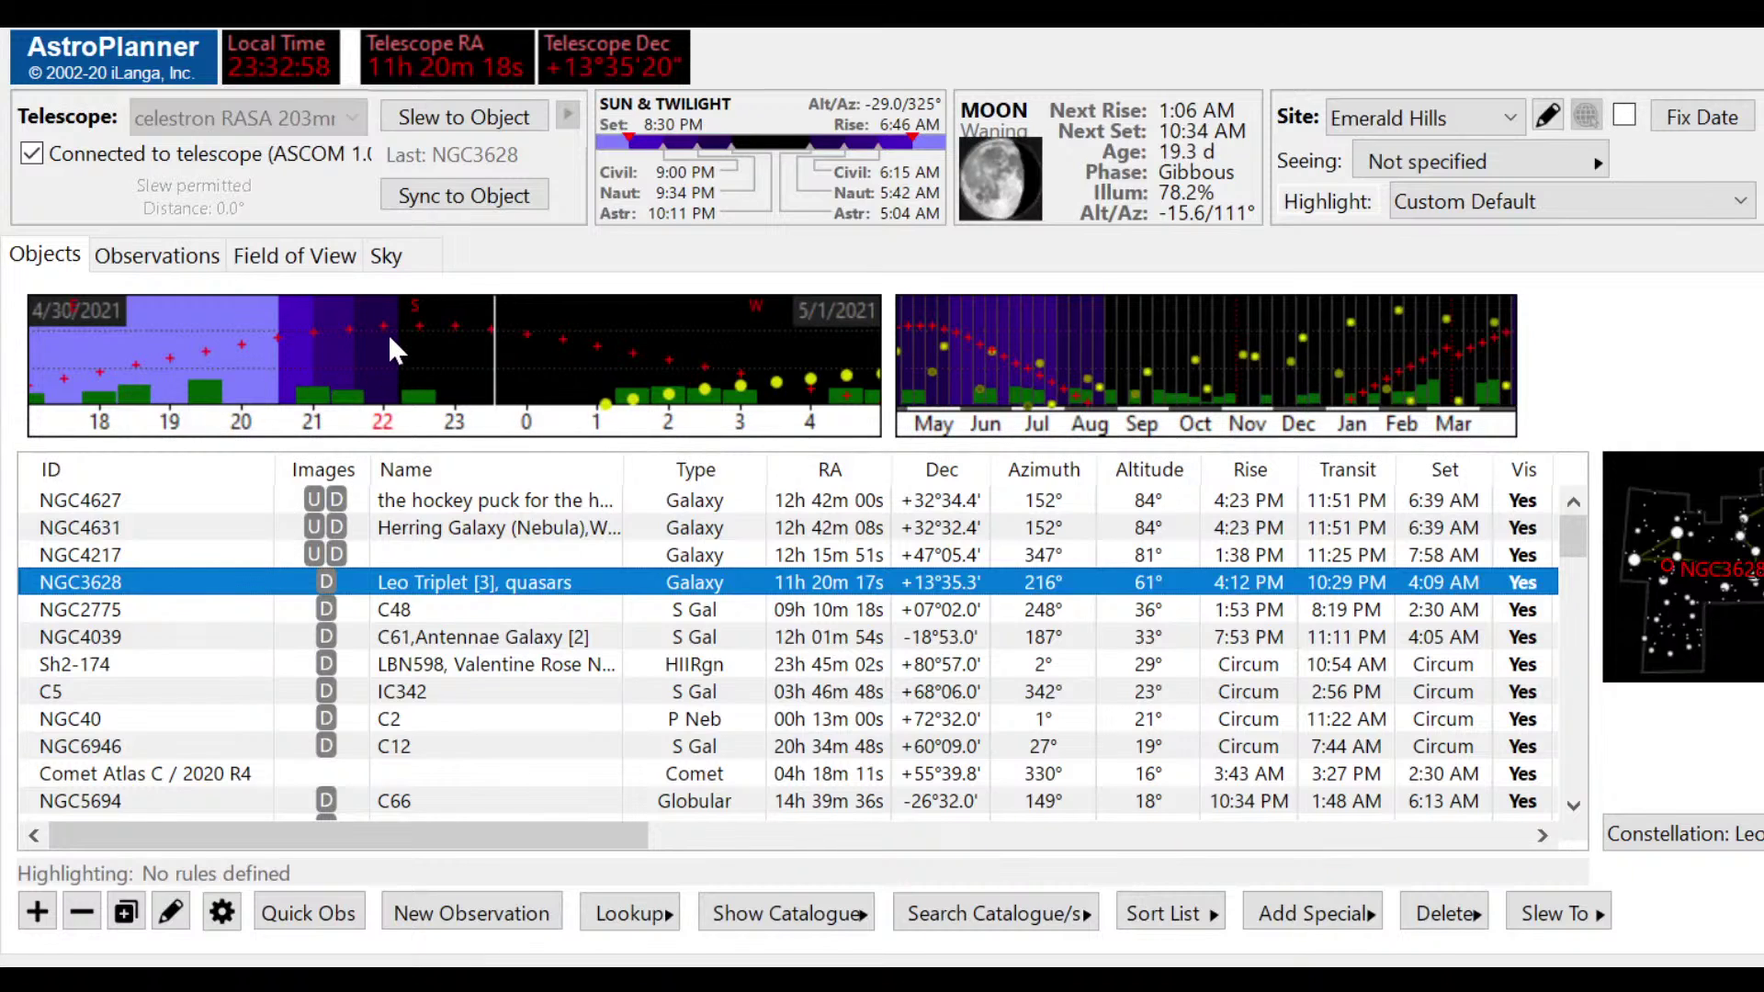
key("ctrl+shift+o")
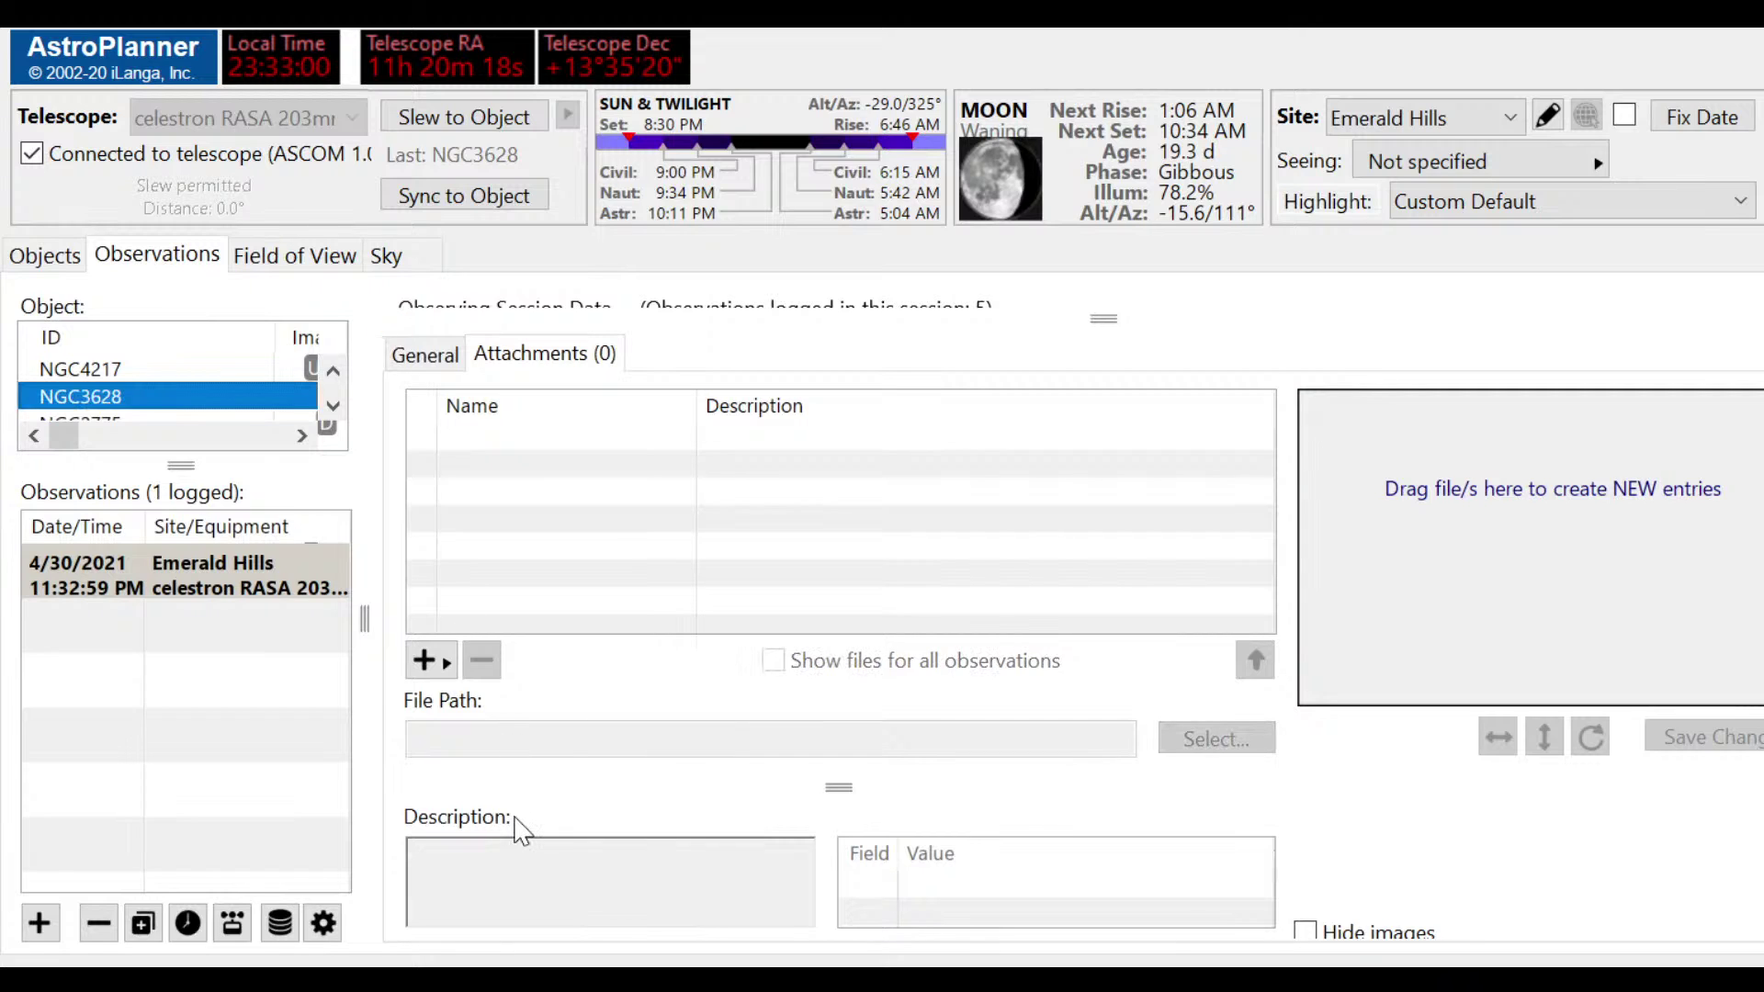
left_click(441, 368)
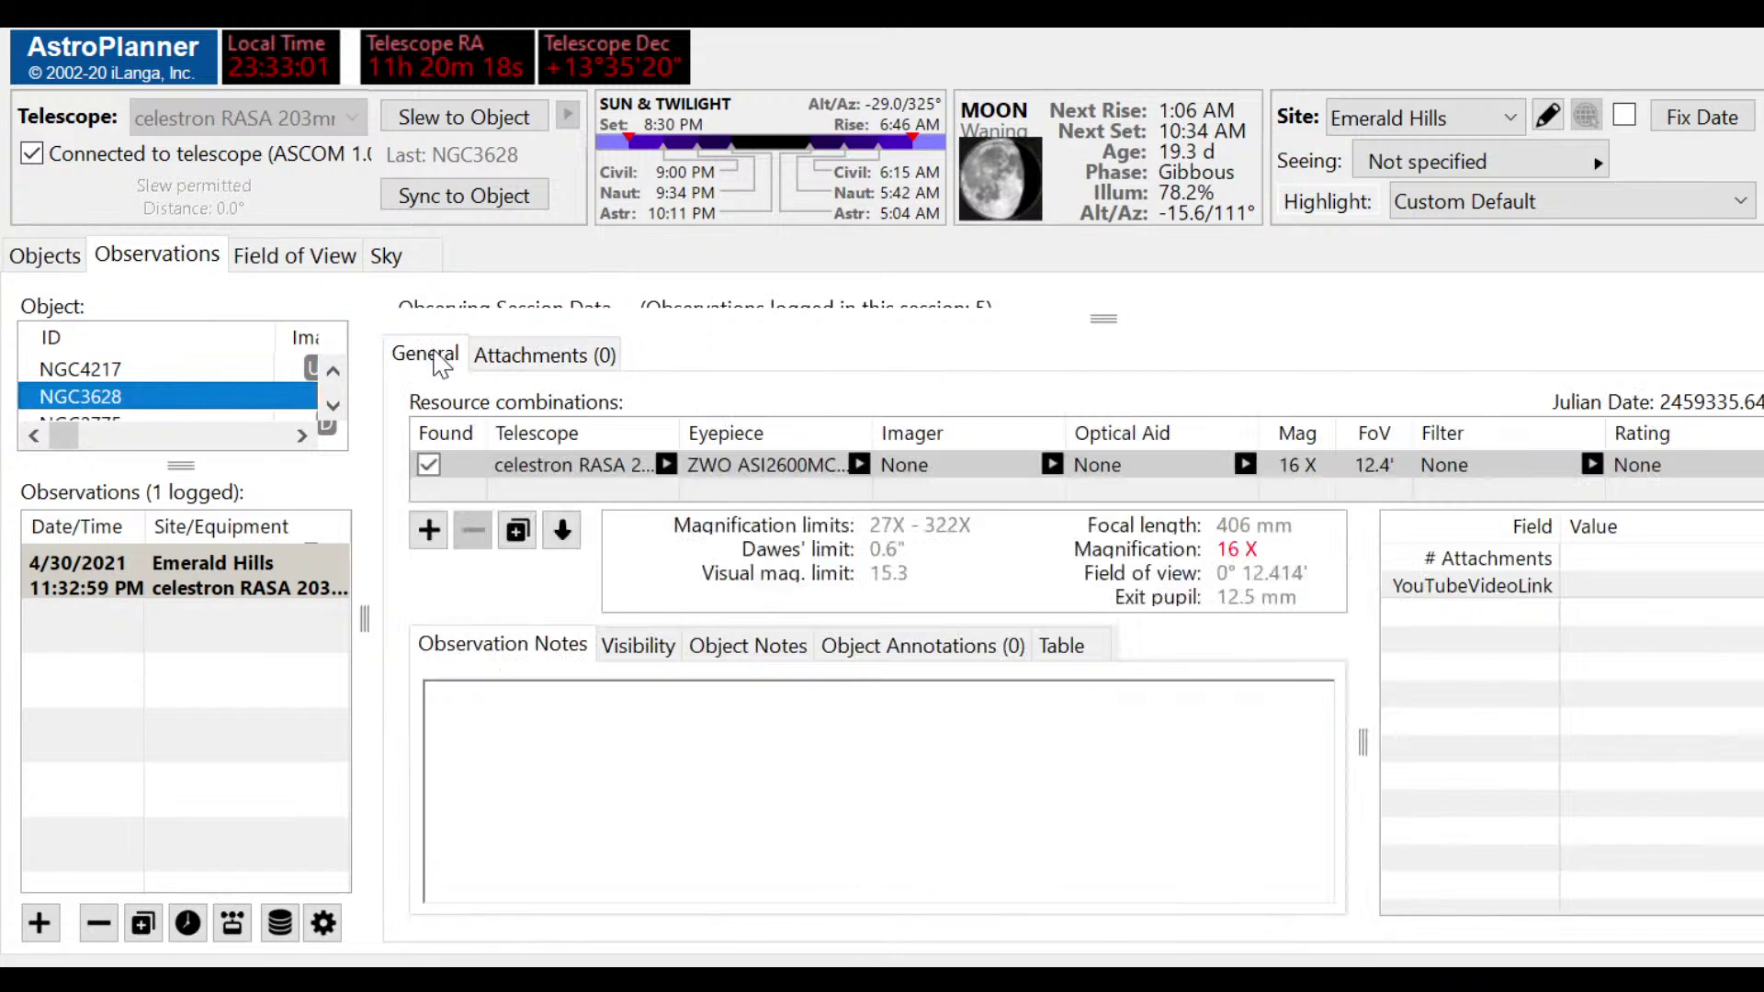
Step: Begin the observation notes with "Wow - it really does remind us of a squished hamburger, maybe pressed in the"
left_click(572, 747)
type("Wow -")
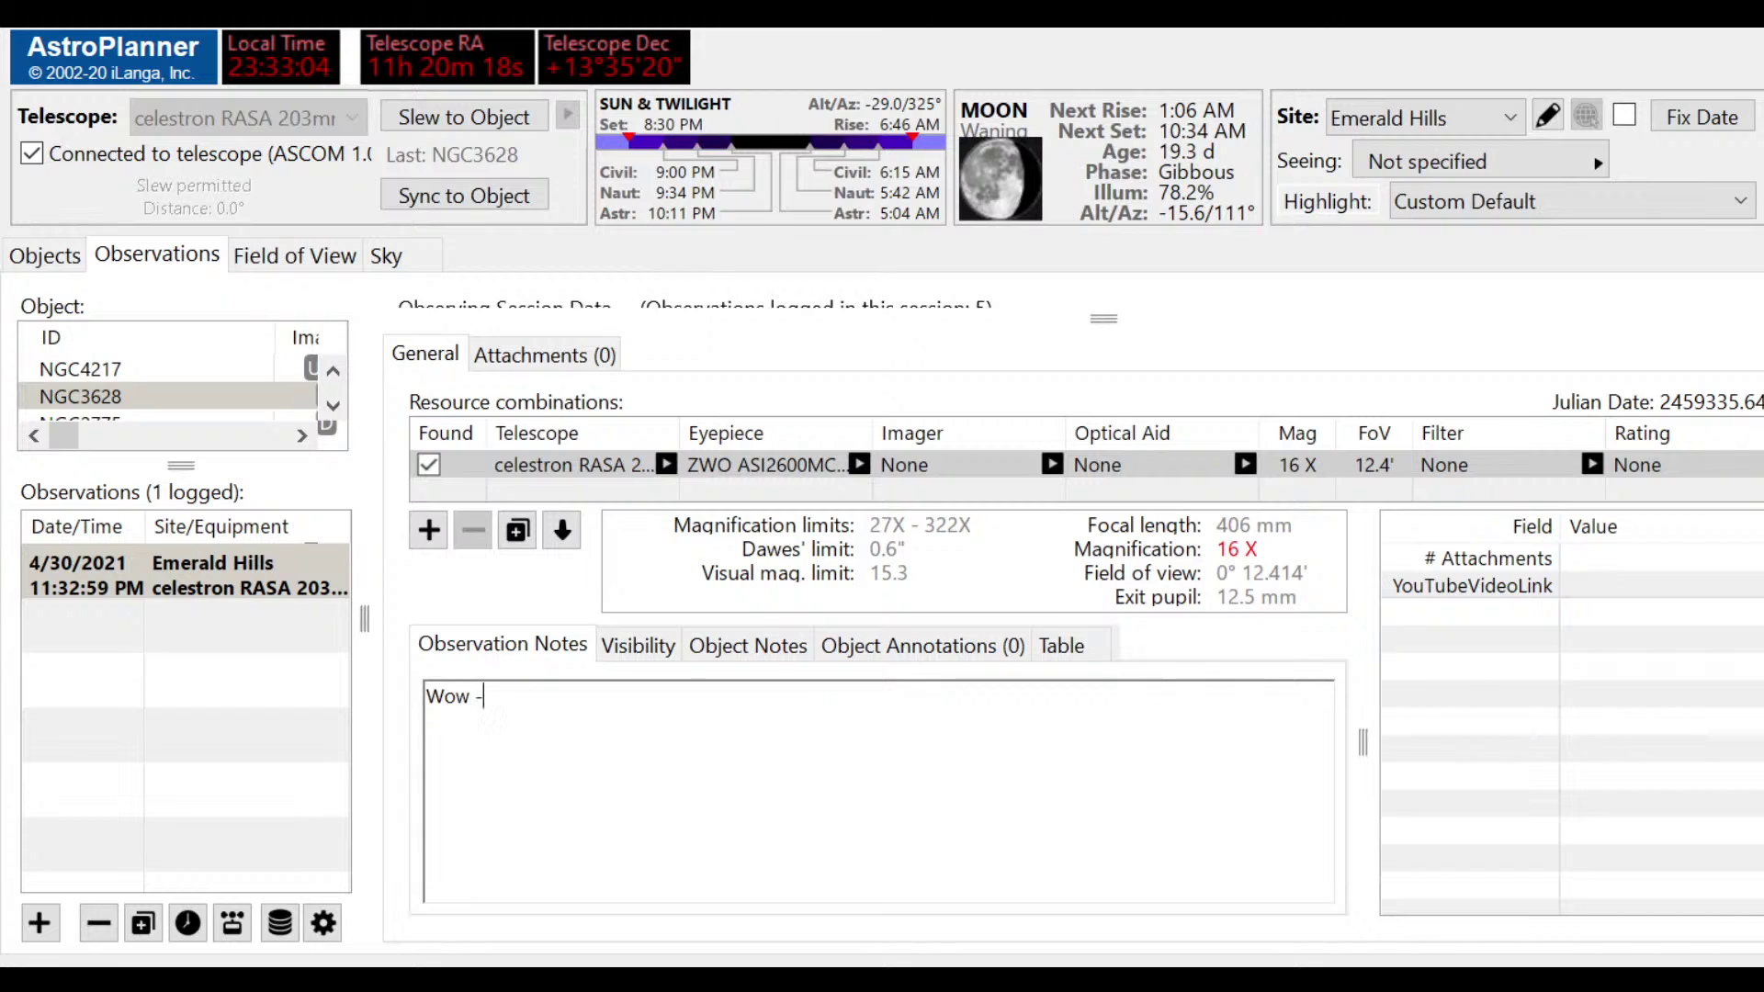
type(" it really does remind us o")
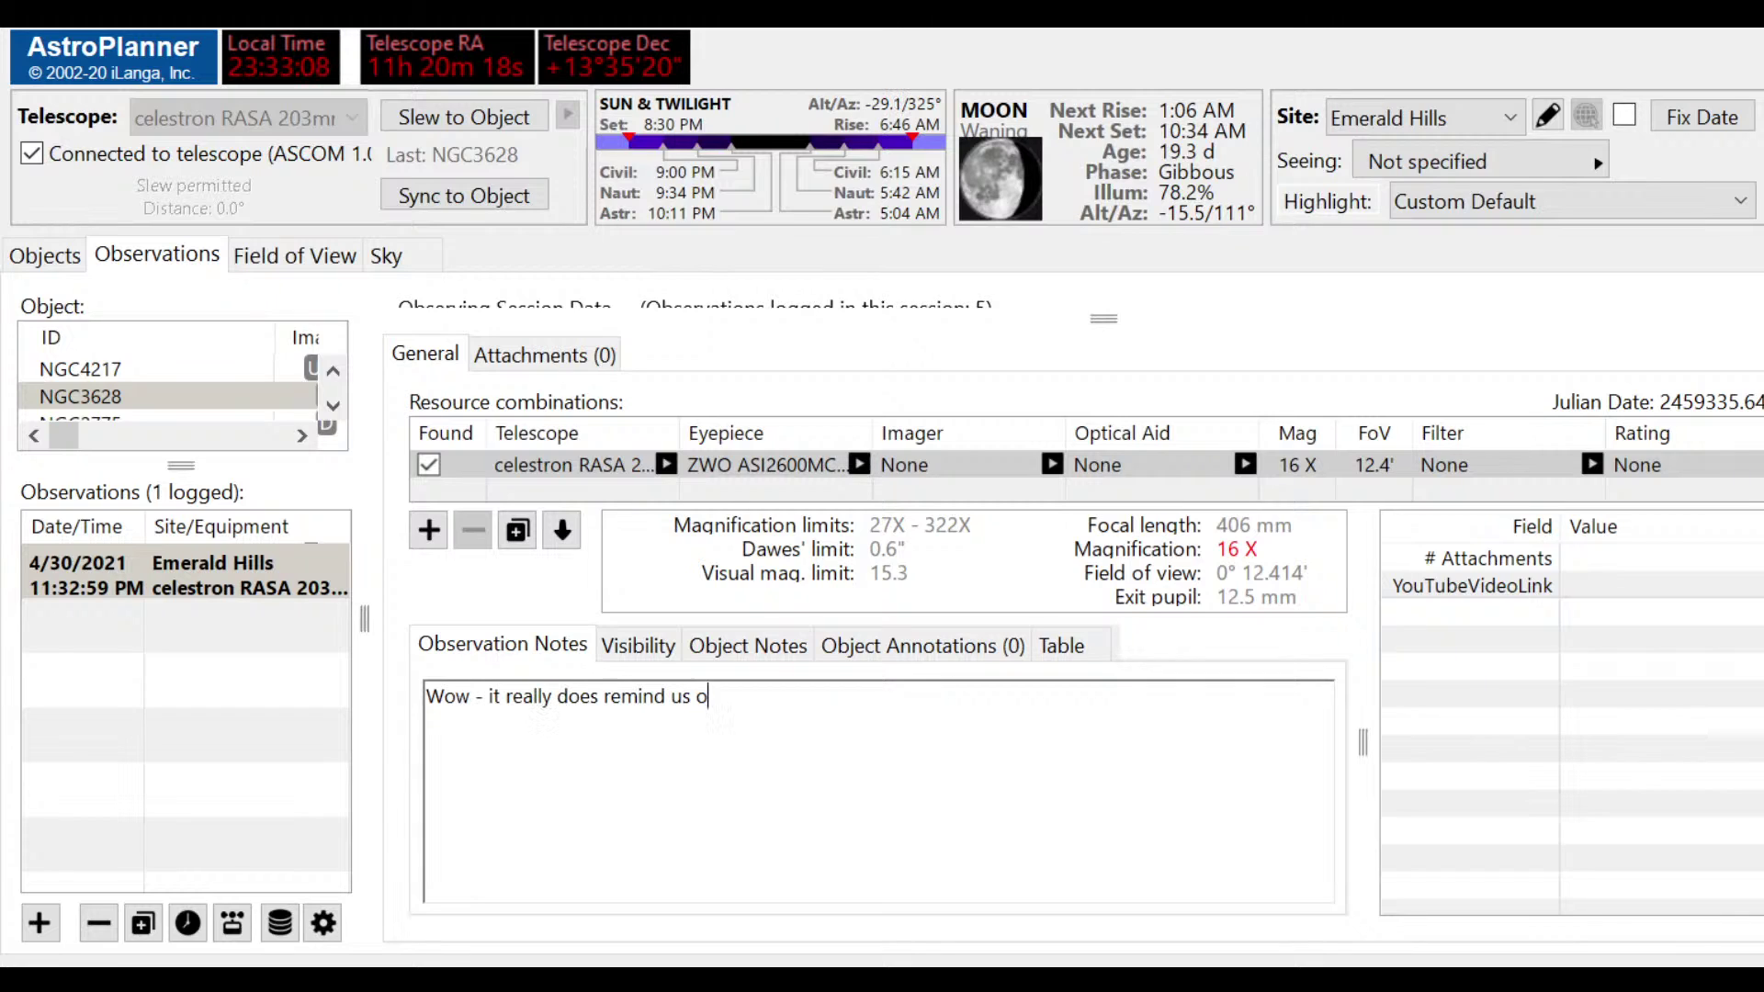
type("f a squished hambu")
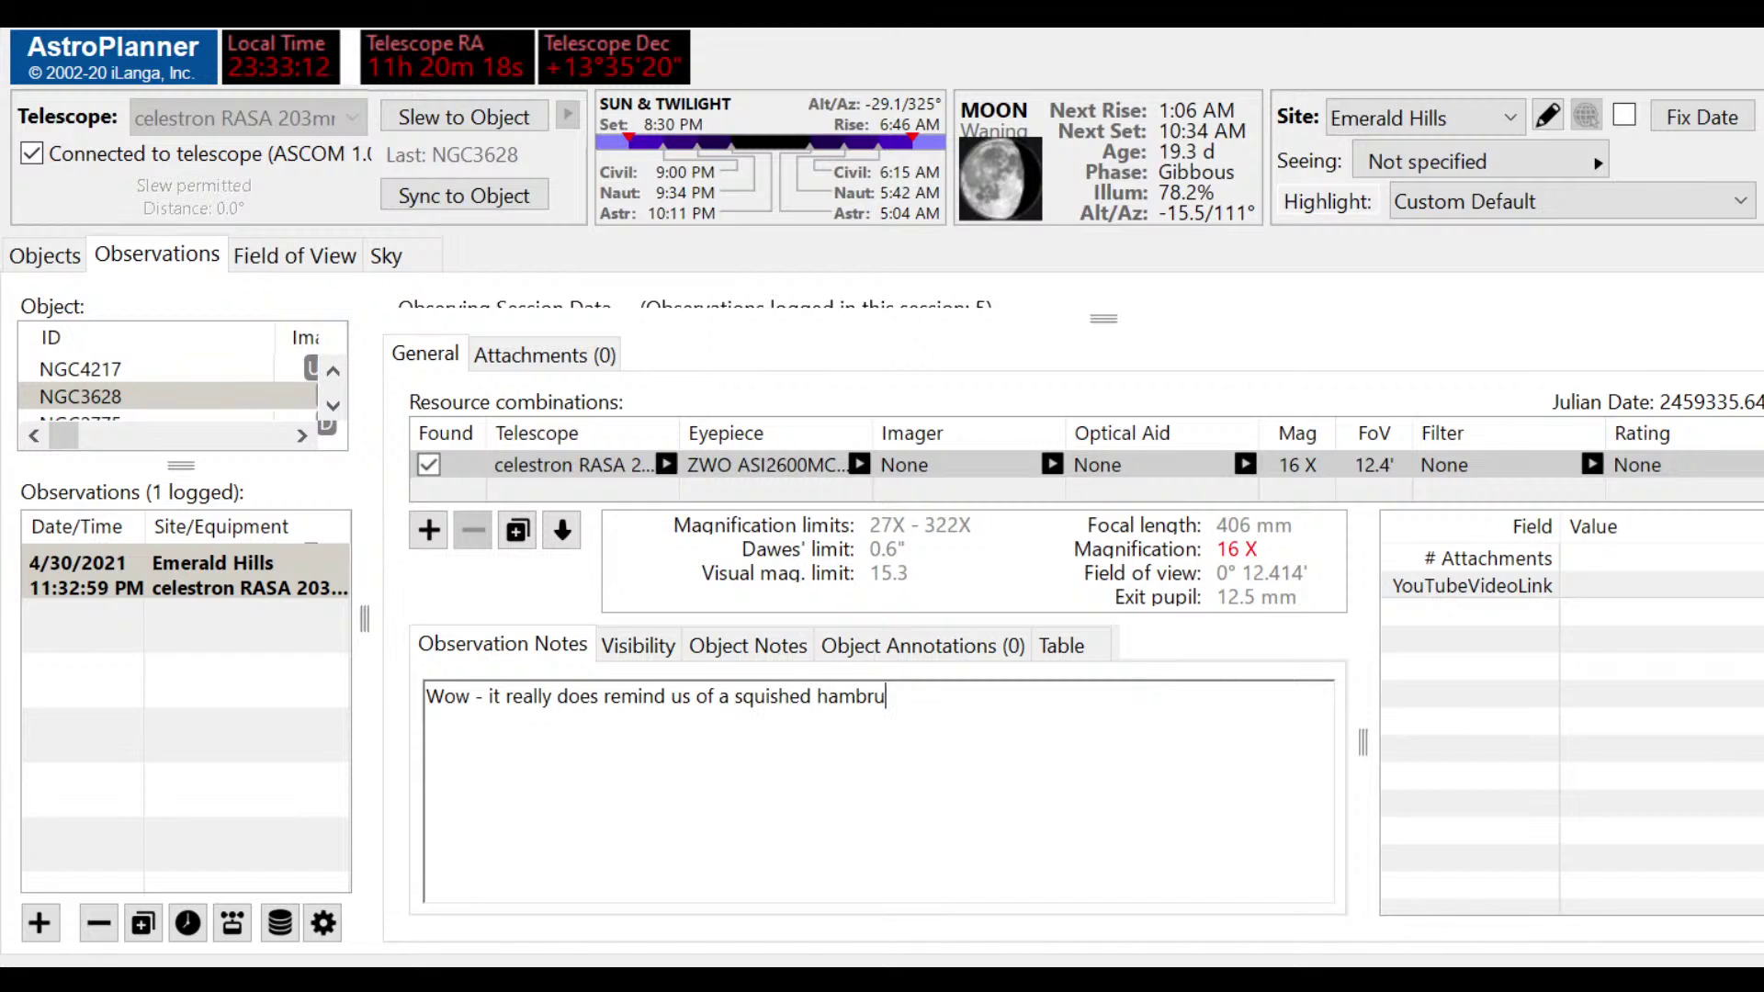
key("BackSpace")
type("urger, maybe pressed in the")
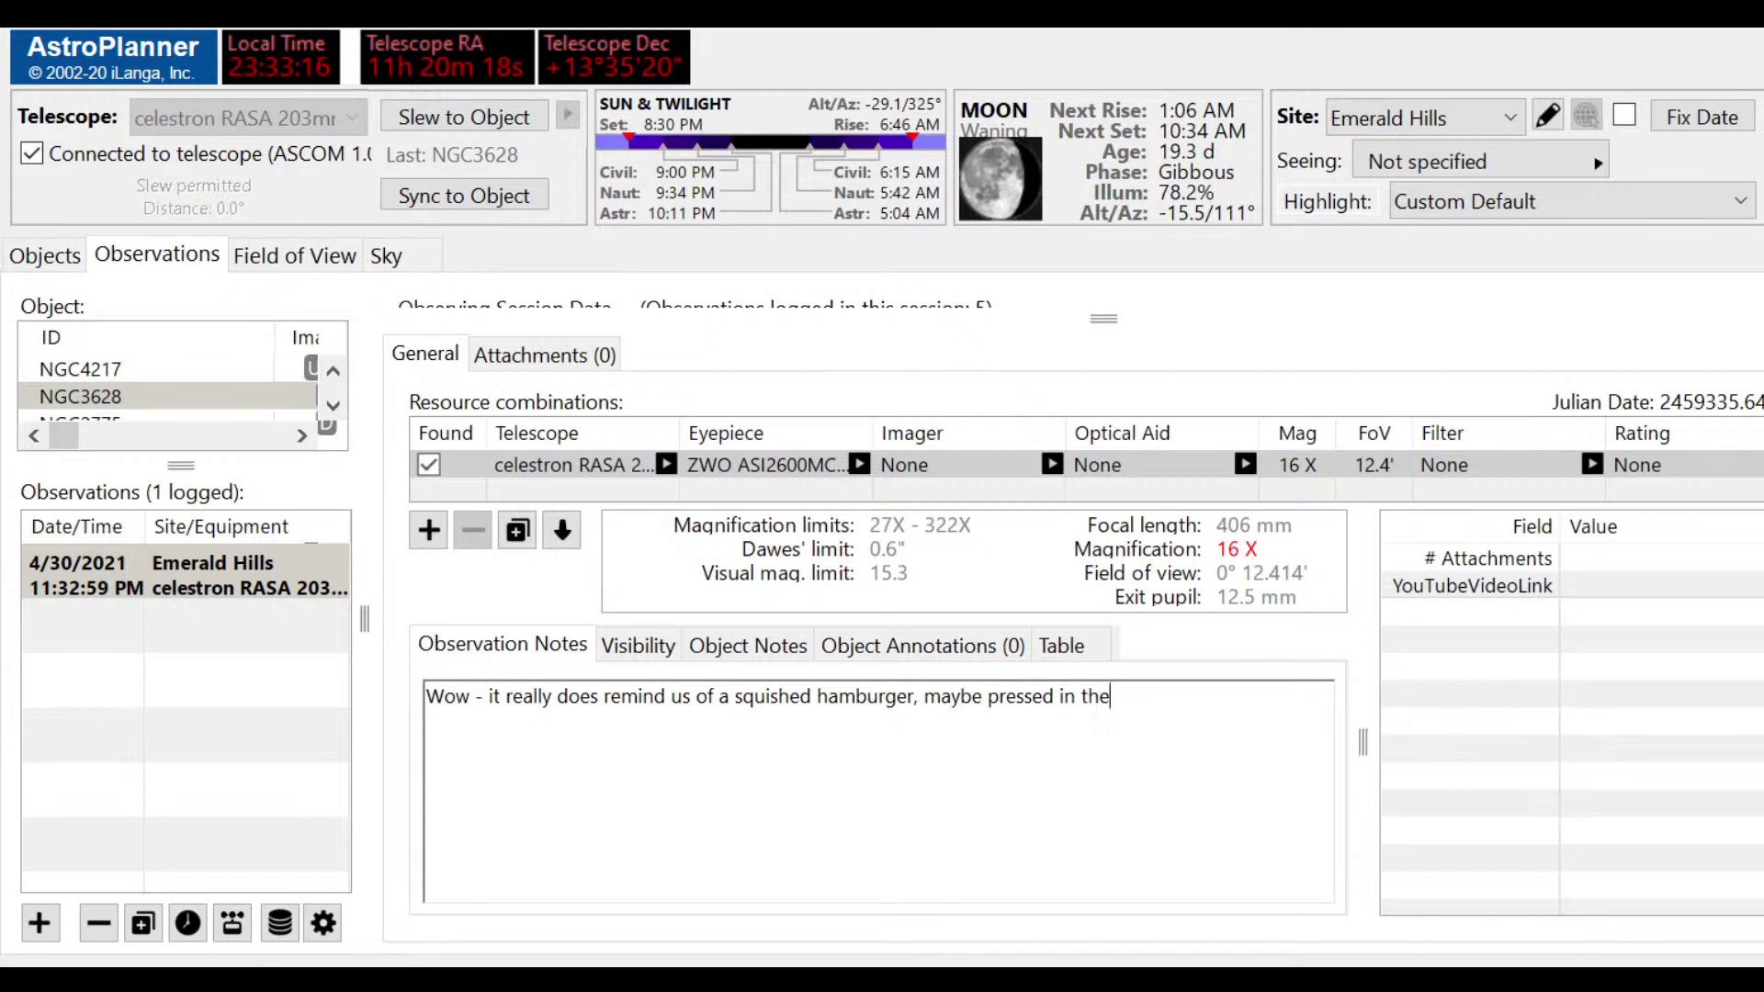
Step: Continue the observation notes with "grill press at the sub shop. haha We could the", leaving an opening quotation mark at the end
type(" grill press at the sub shot")
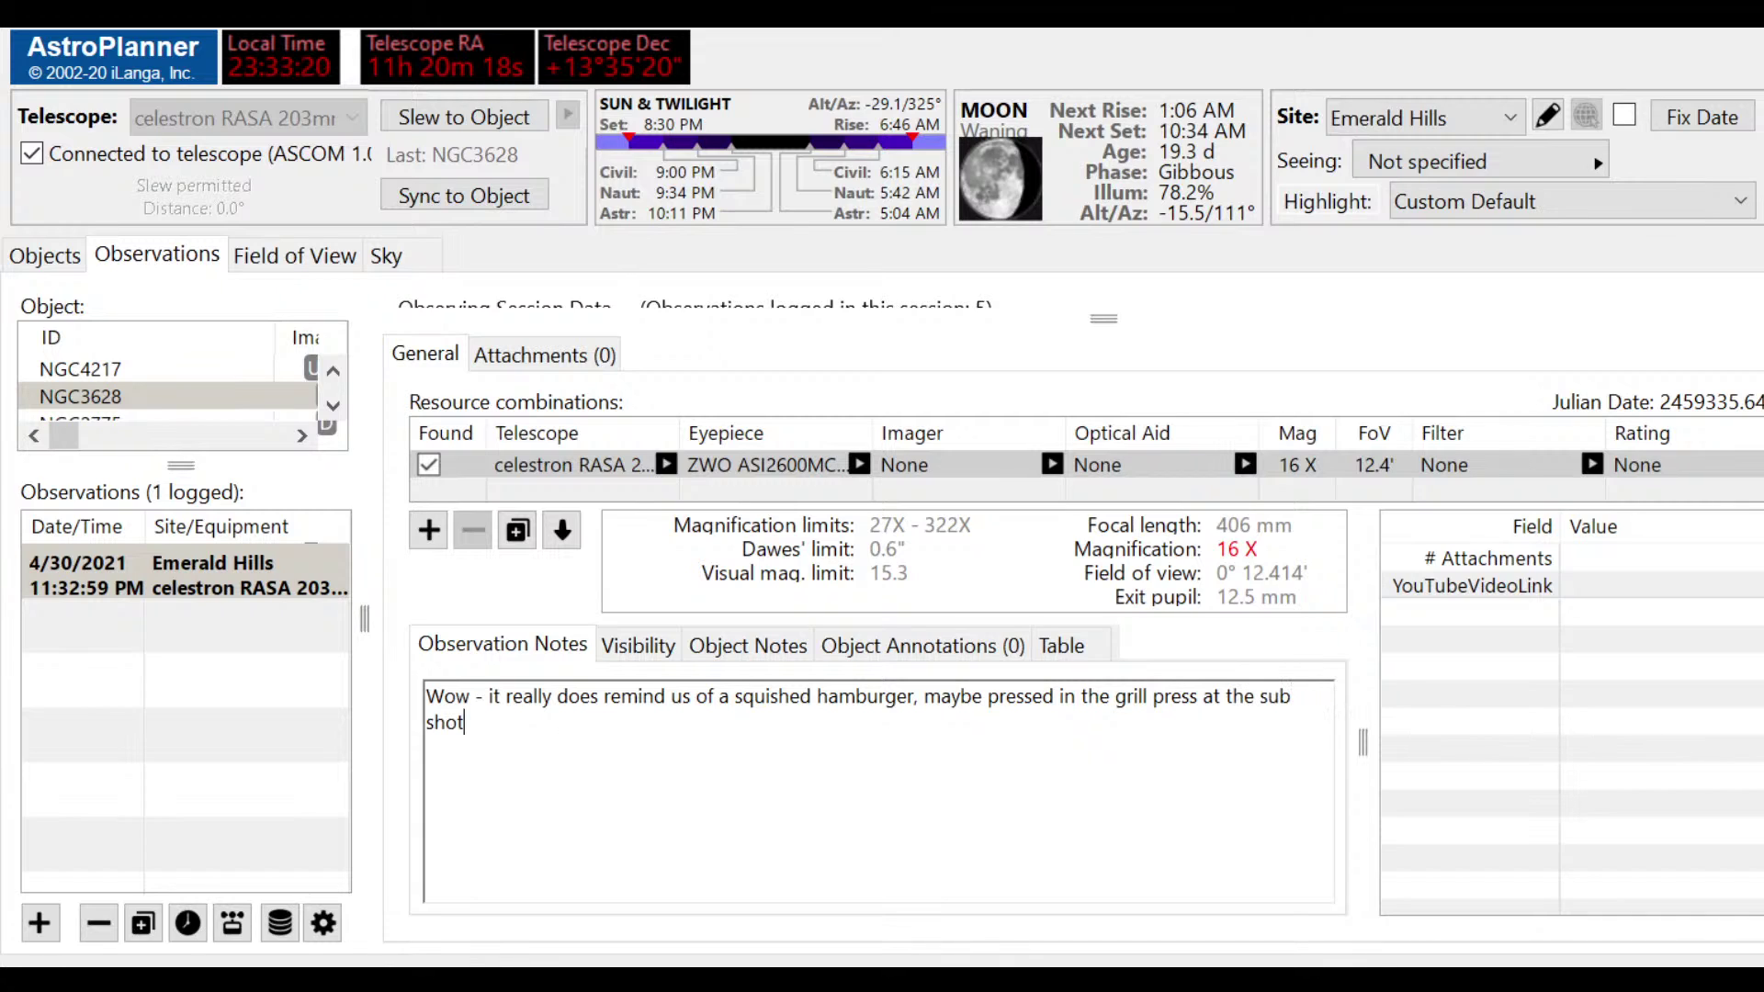
key("BackSpace")
type("p. haha We could the \"")
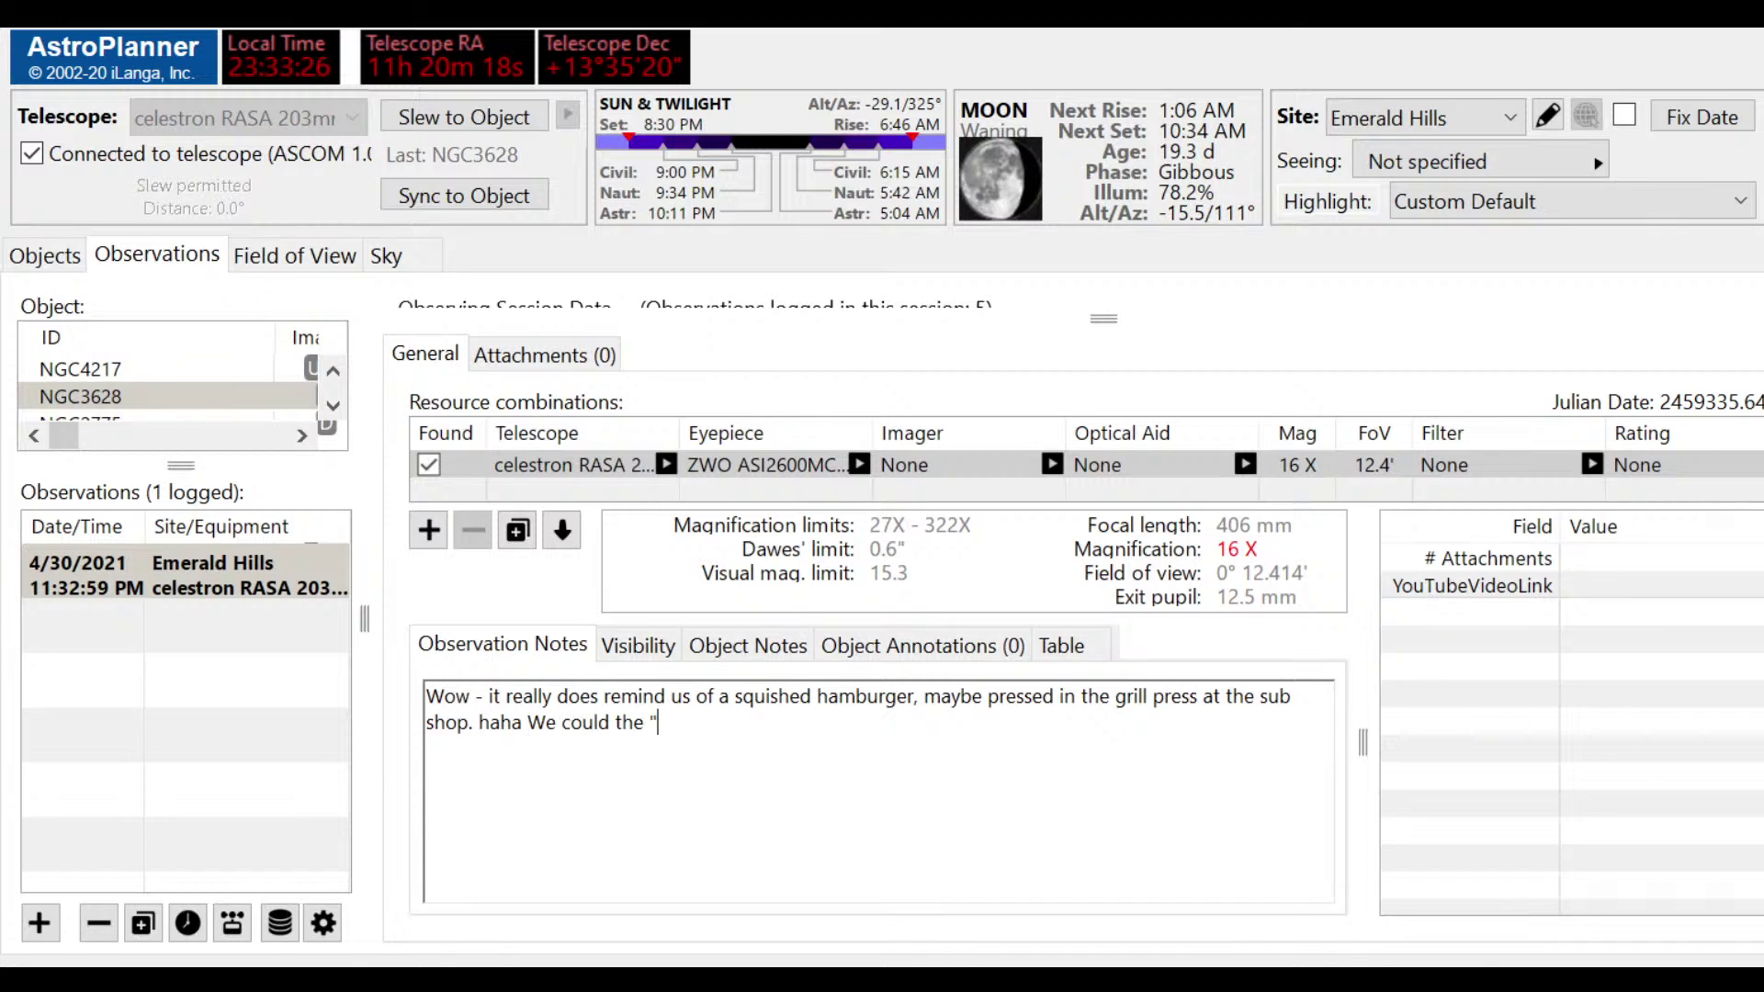
Step: Finish the observation notes sentence with "burger" portion blocking the core and the "tail" of dust being flung out
type("burger\" portion block")
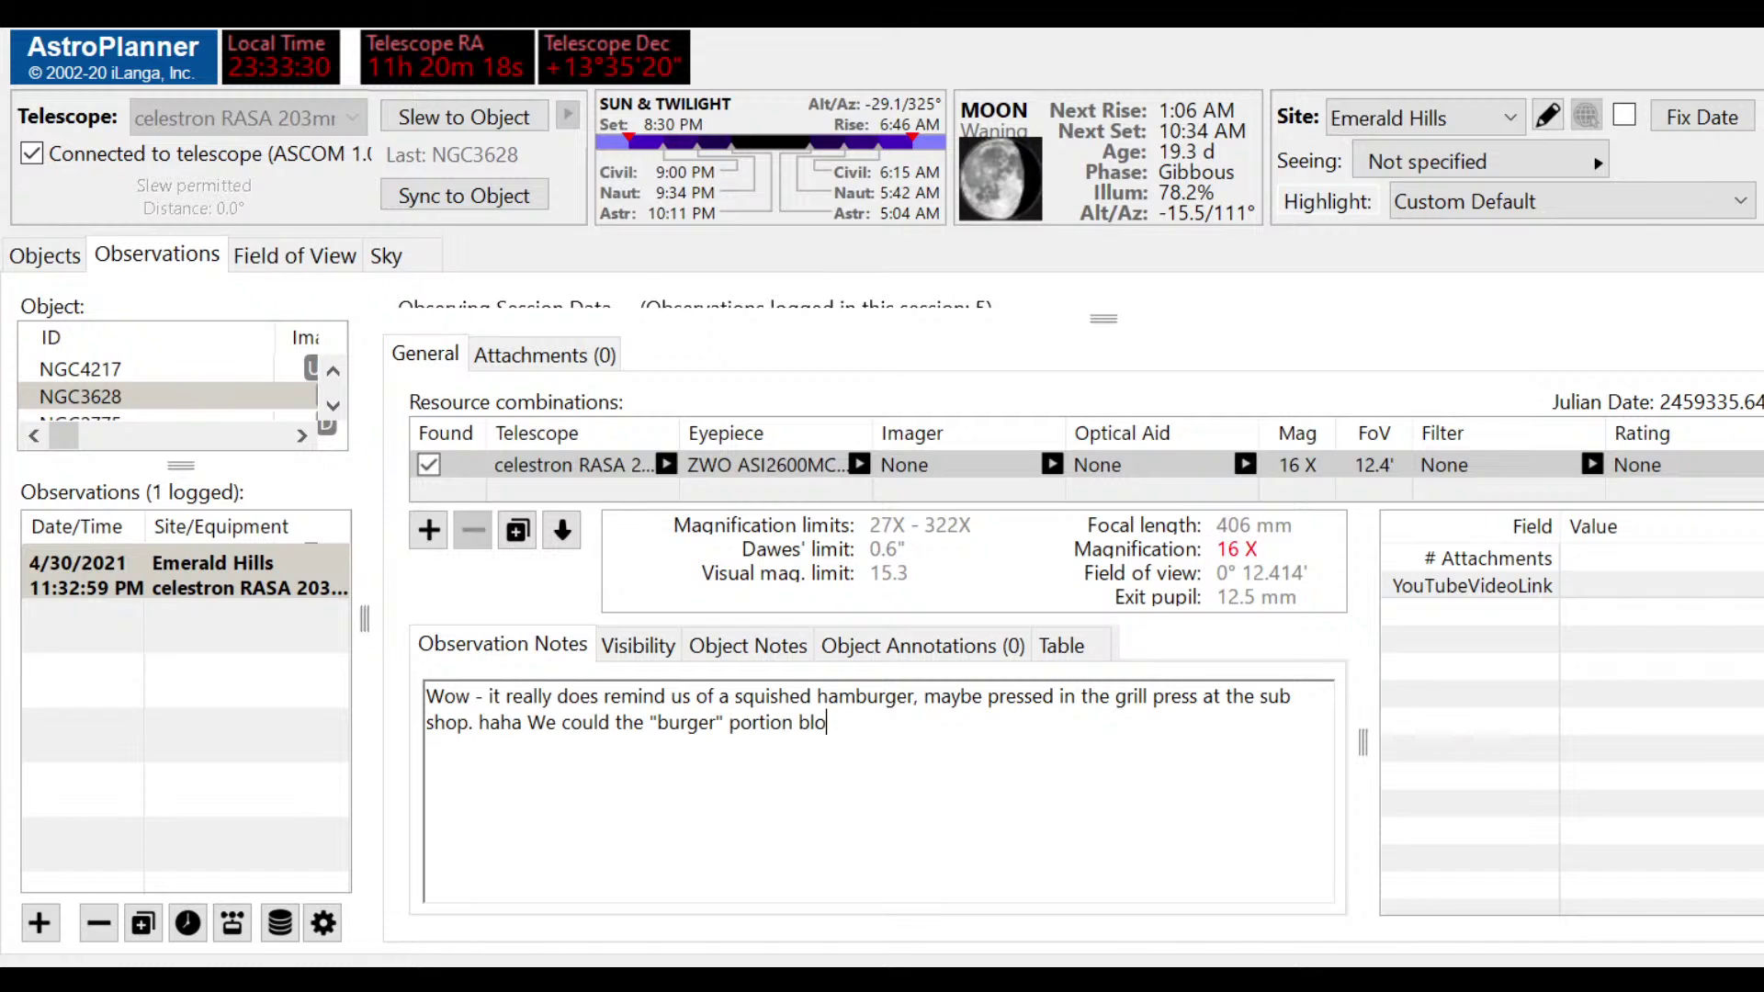
key("BackSpace")
type("ing the core")
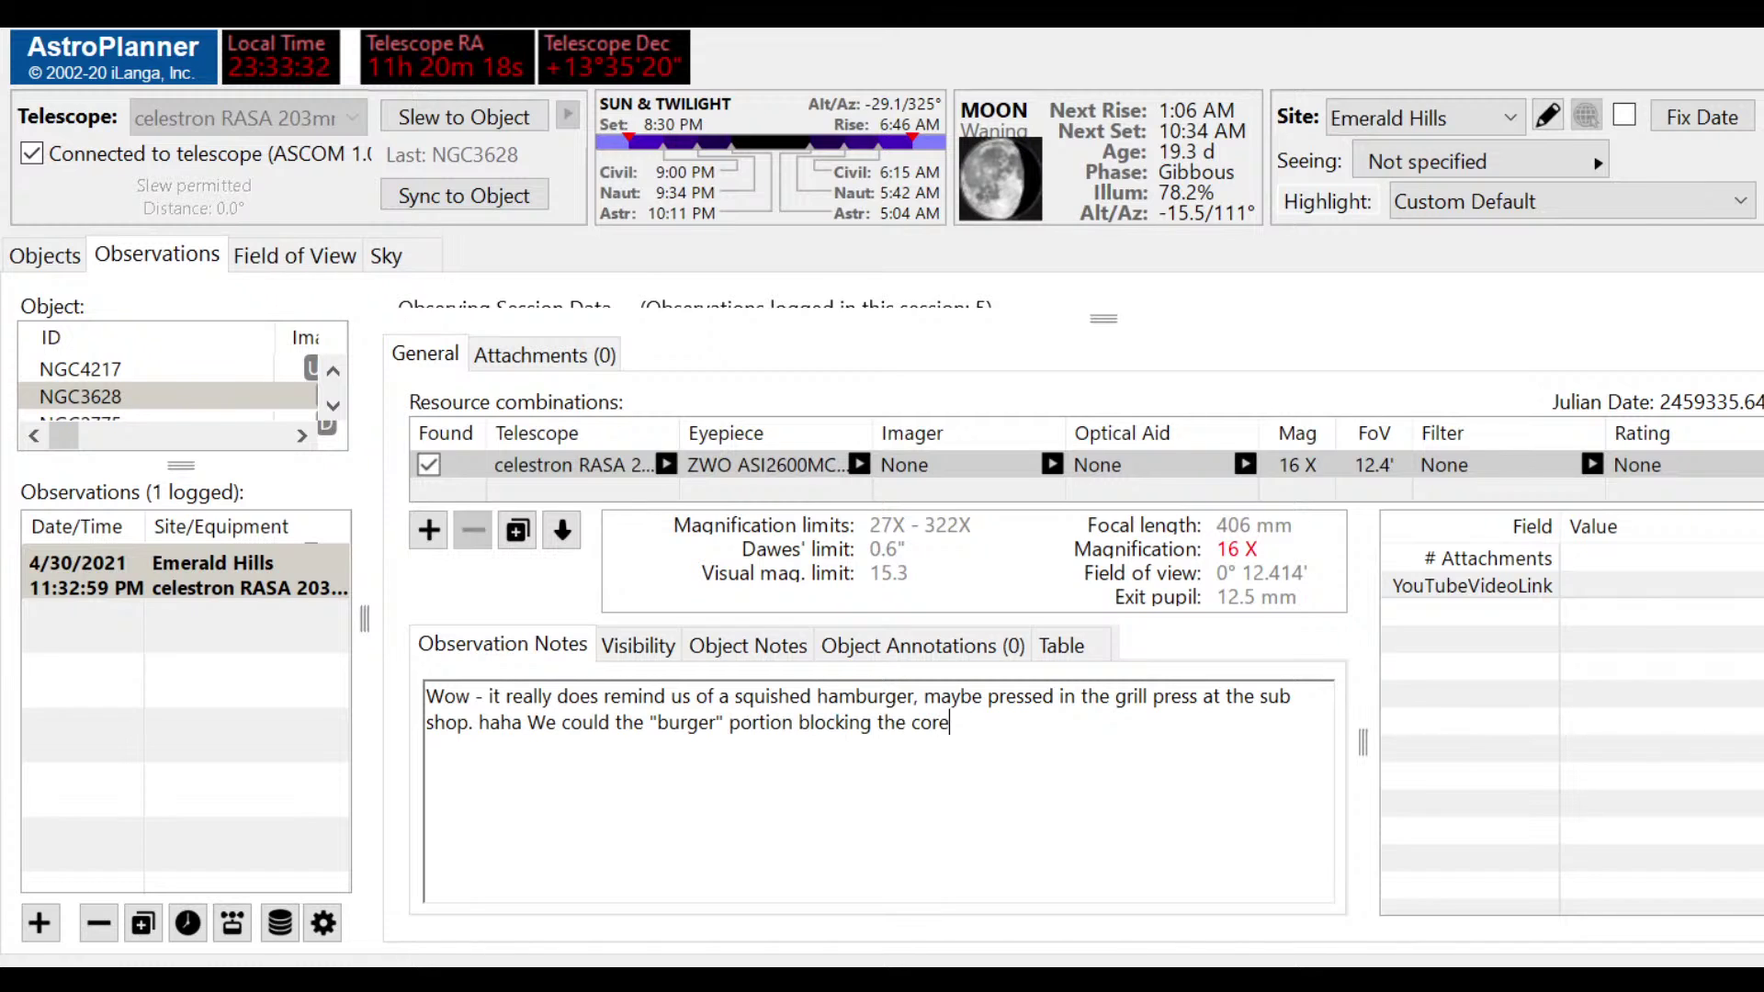
type(" and the ")
type("\"tail\" of dust being f")
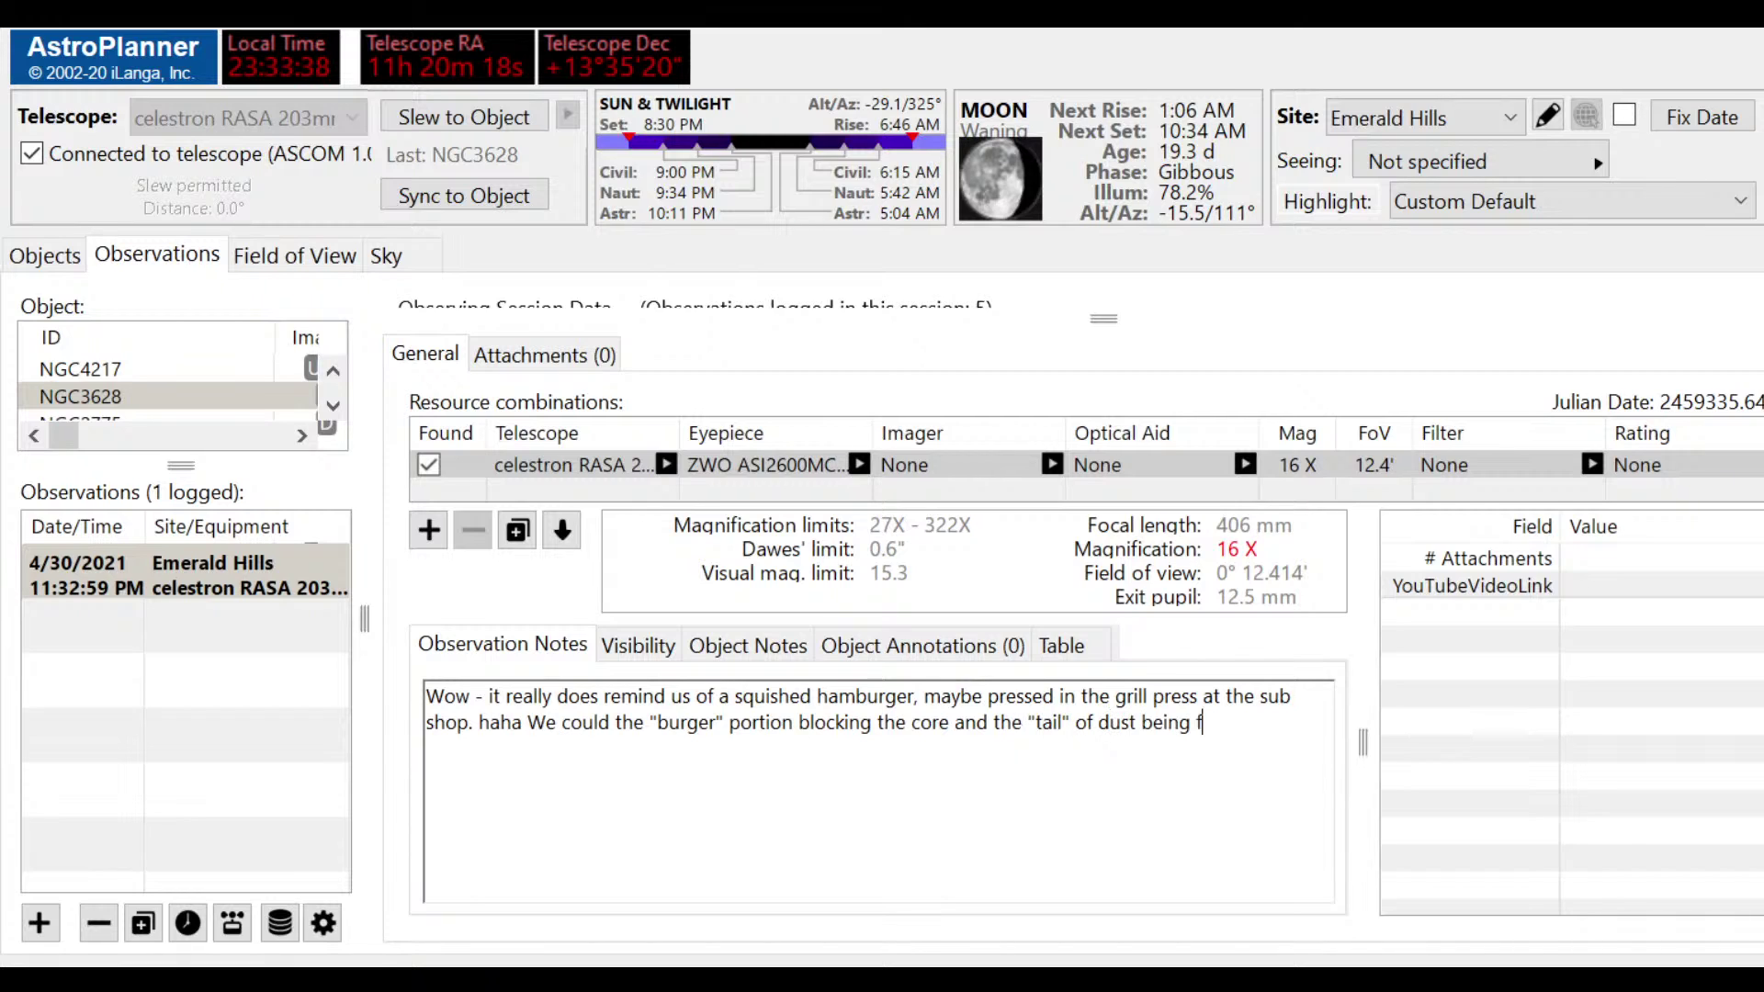
type("lung out.")
Step: Attach the image ngc3628.jpg to the NGC3628 observation
left_click(430, 531)
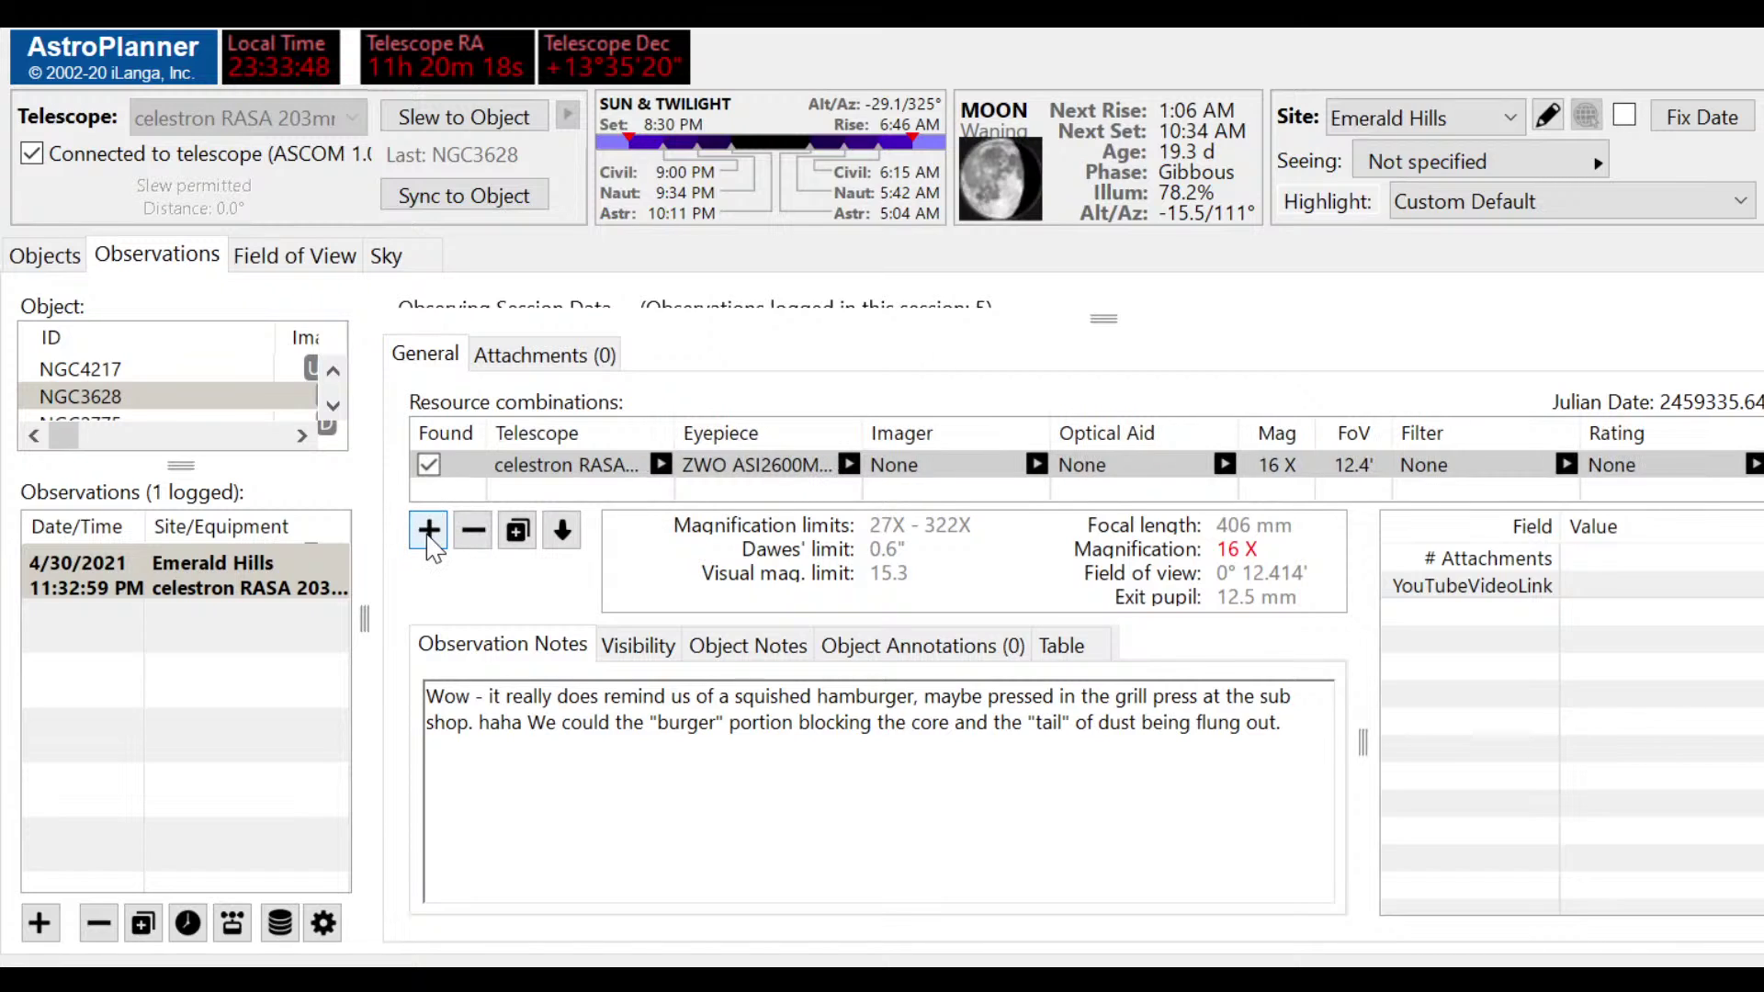
left_click(517, 359)
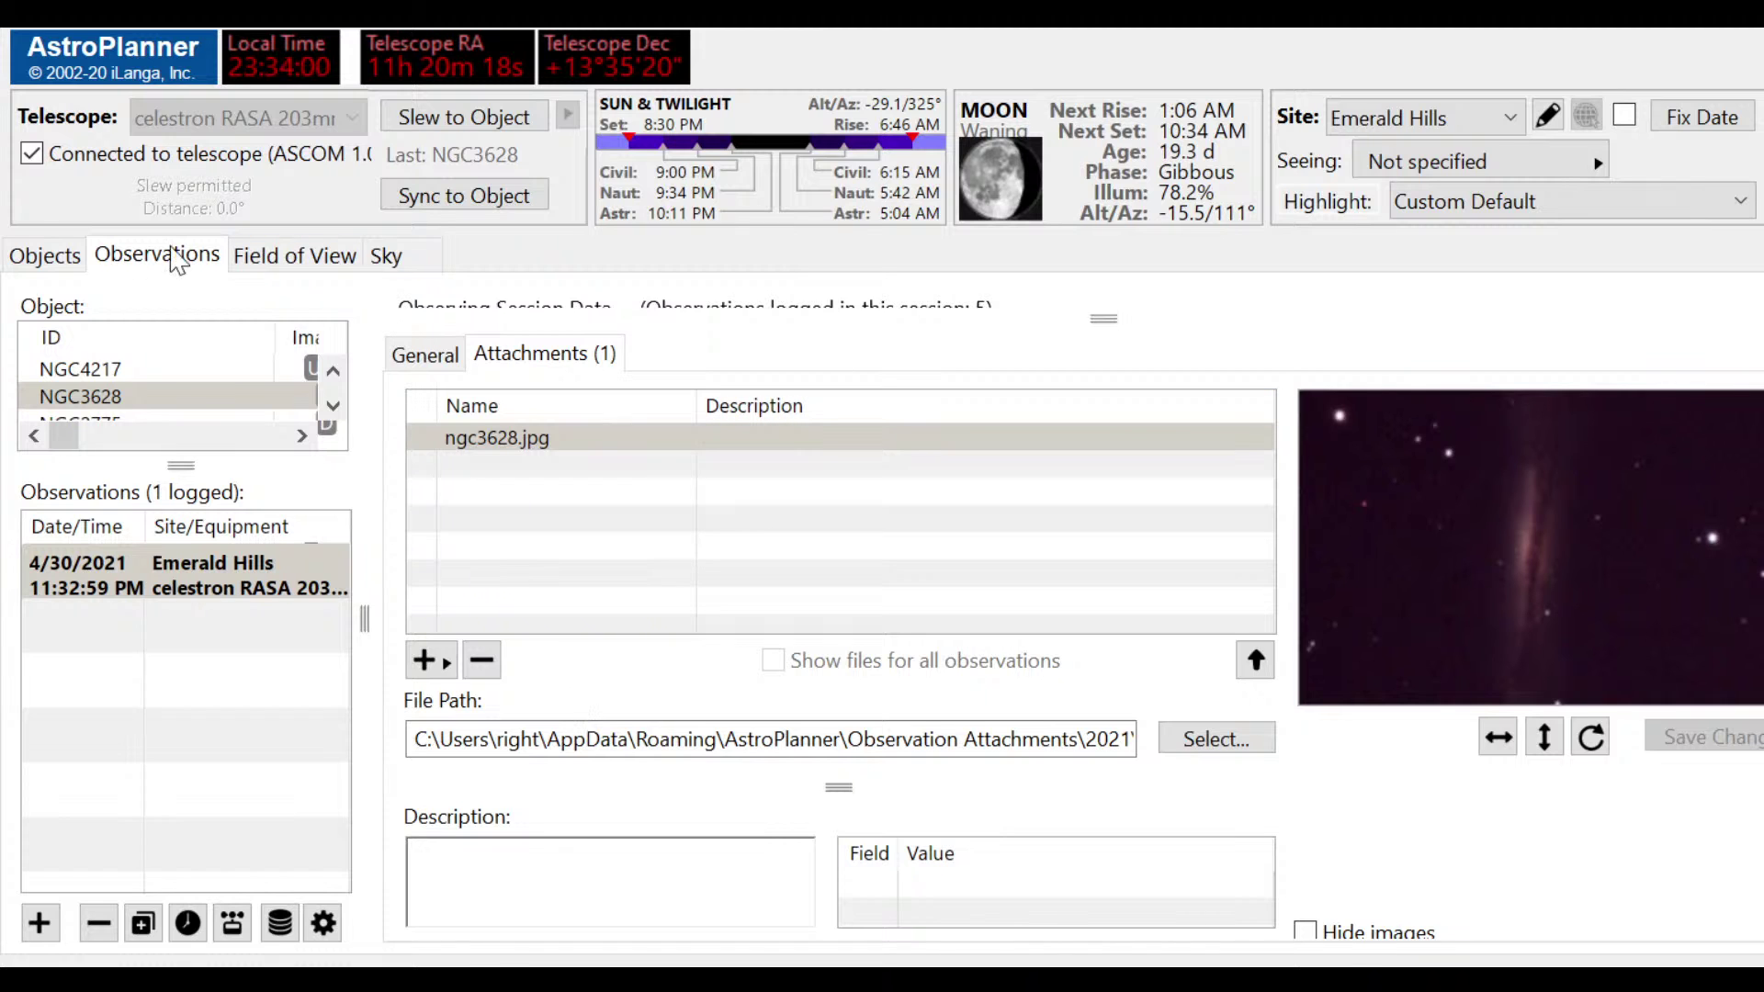
Step: Return to the object list and add the captured picture to NGC3628 as a user image captioned "burger"
left_click(14, 256)
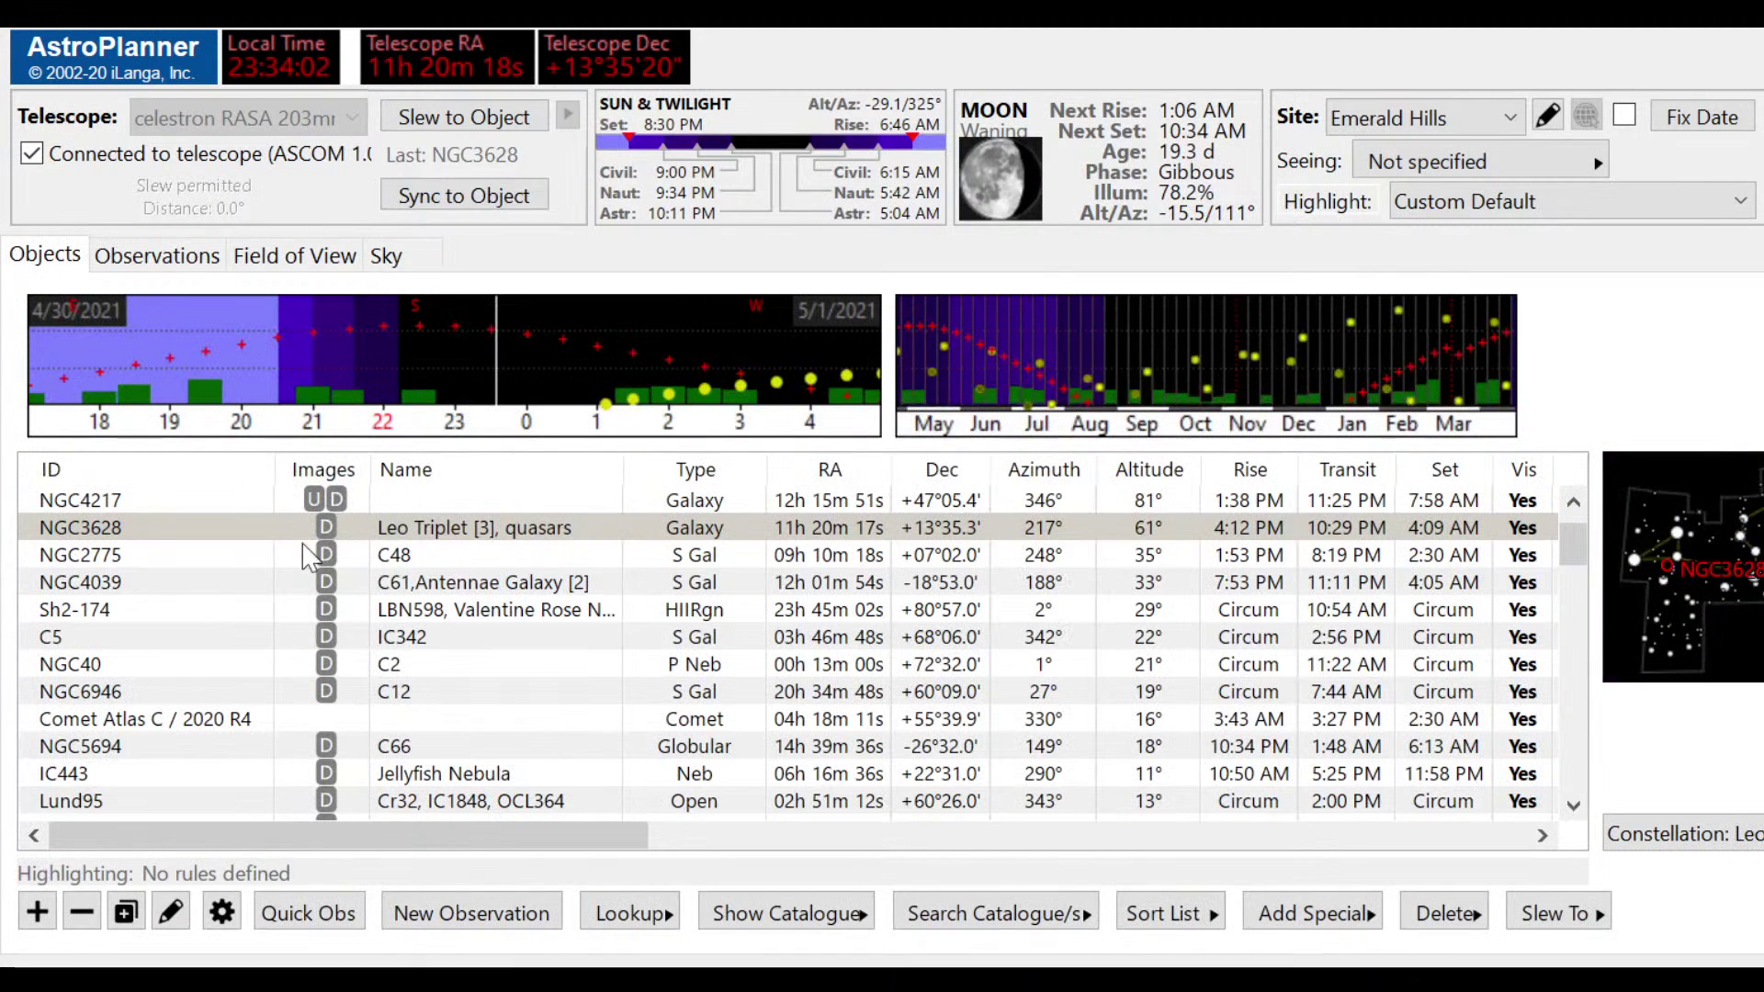
left_click(174, 535)
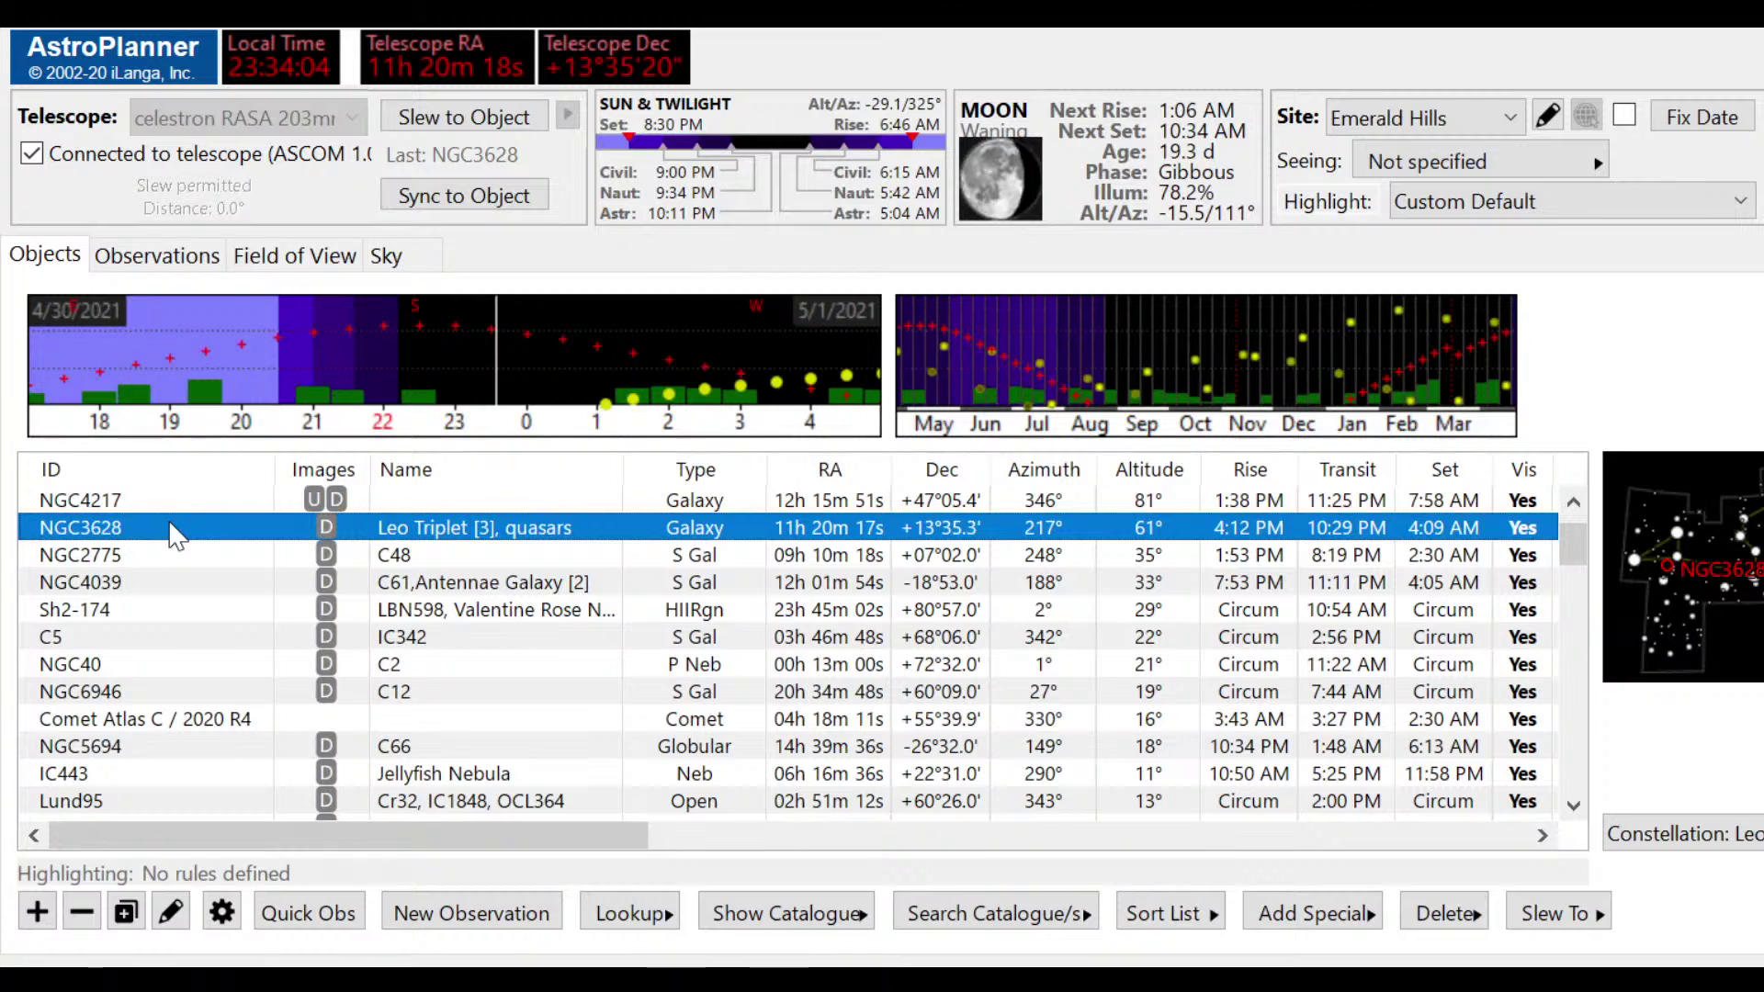
left_click(315, 687)
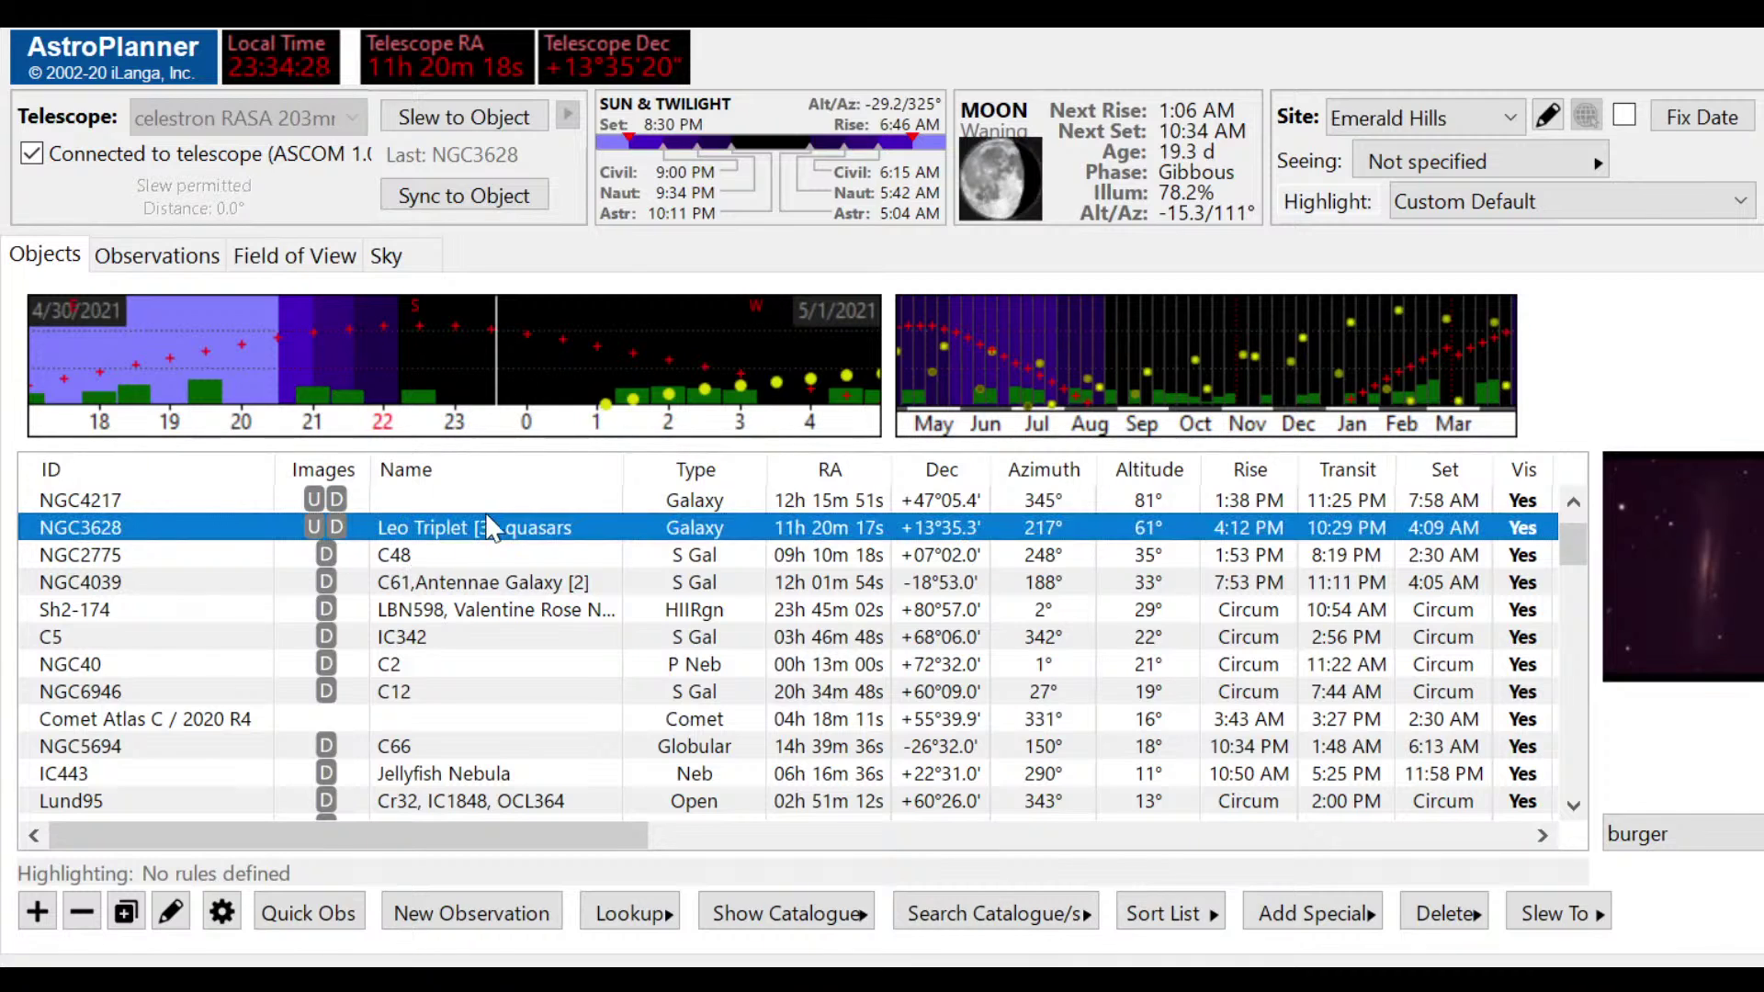
Step: Select NGC2775 in the object list as the next target after NGC3628
left_click(1567, 507)
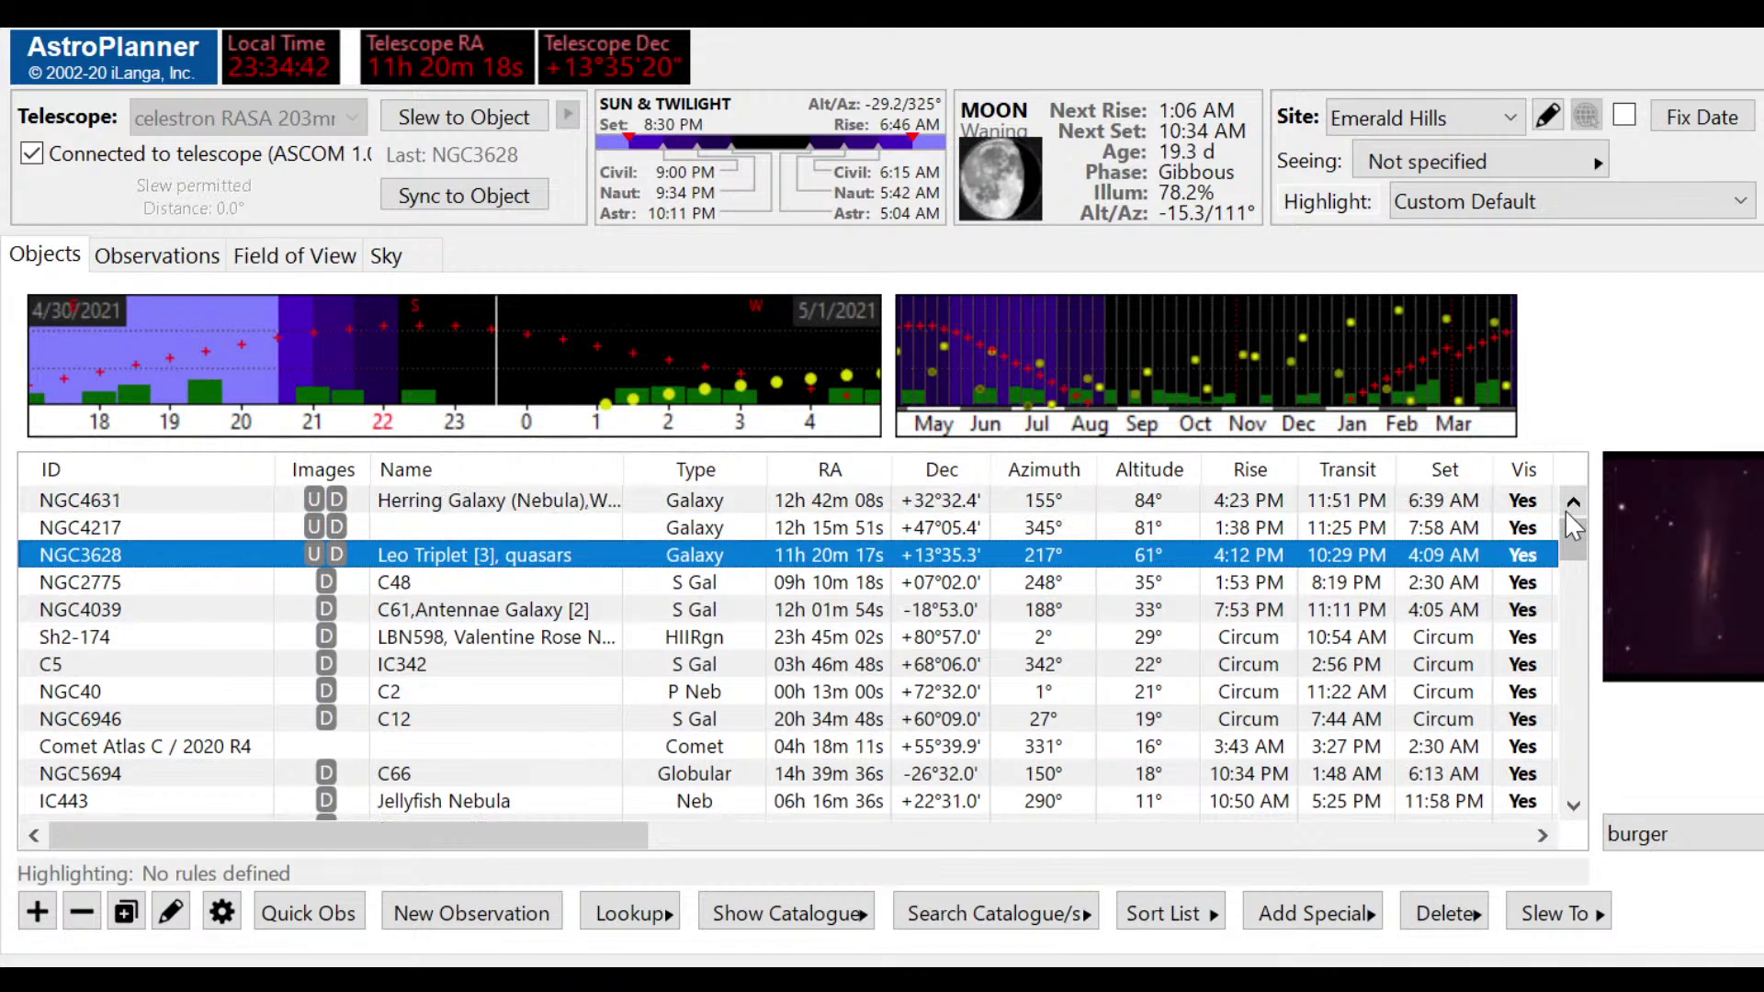
left_click(1570, 507)
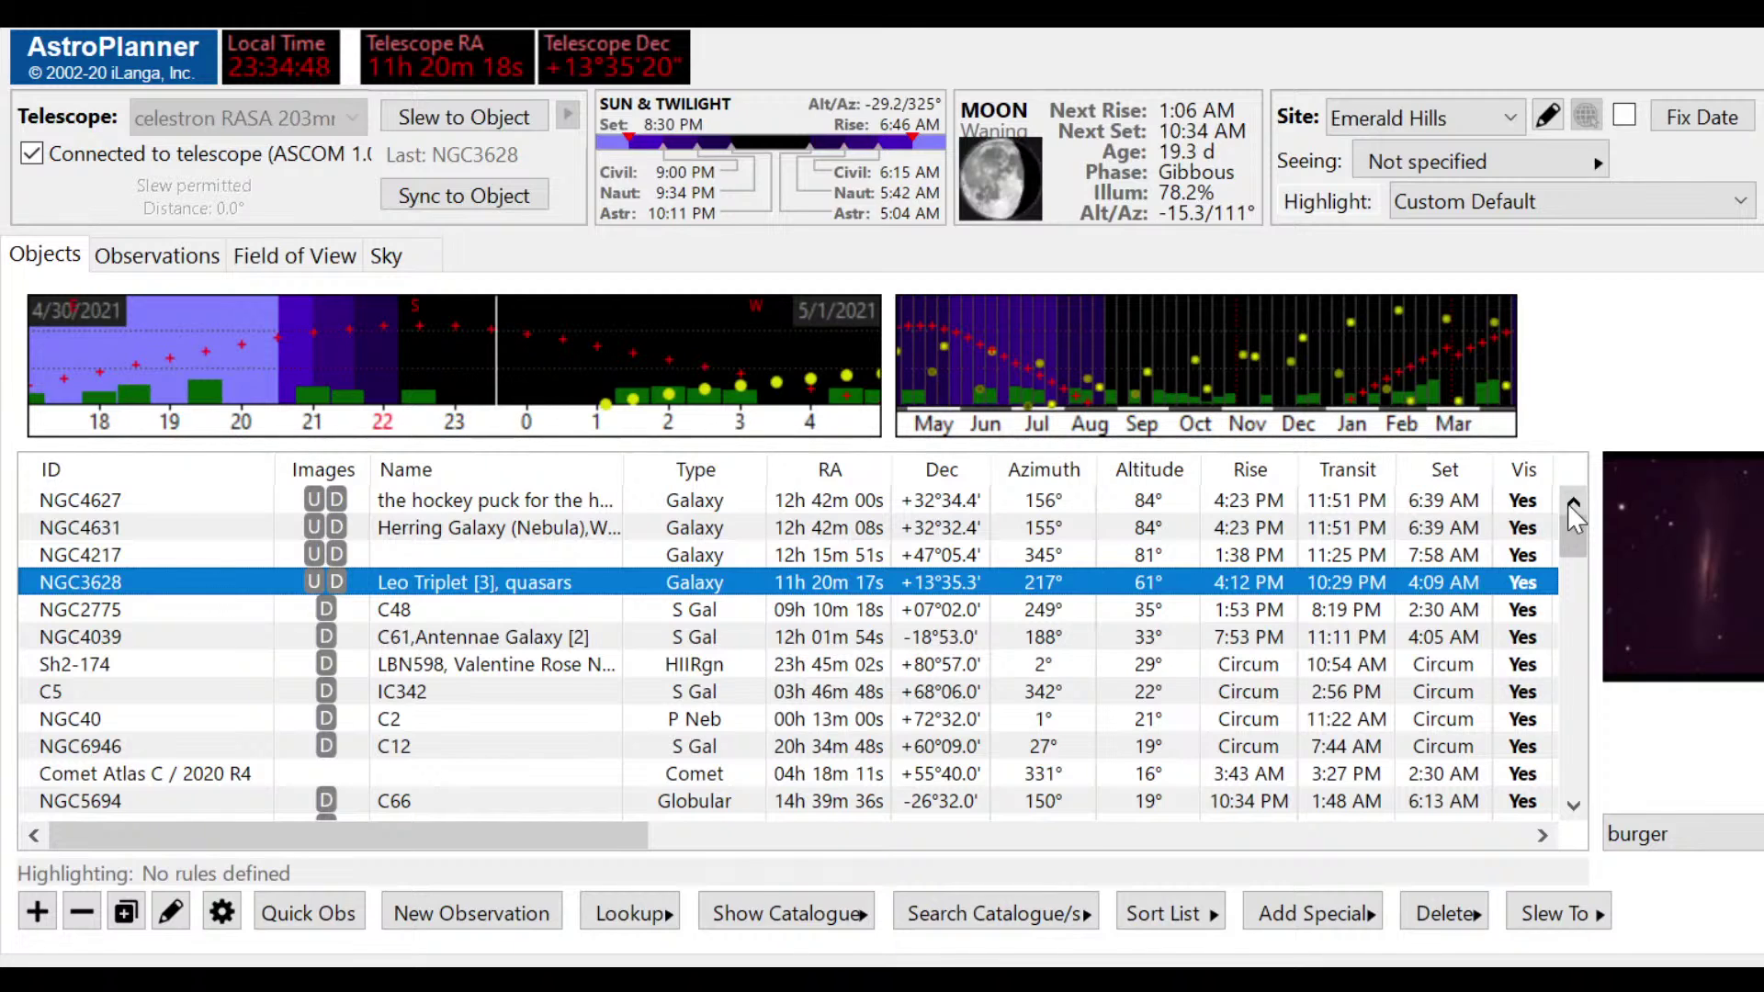
left_click(195, 609)
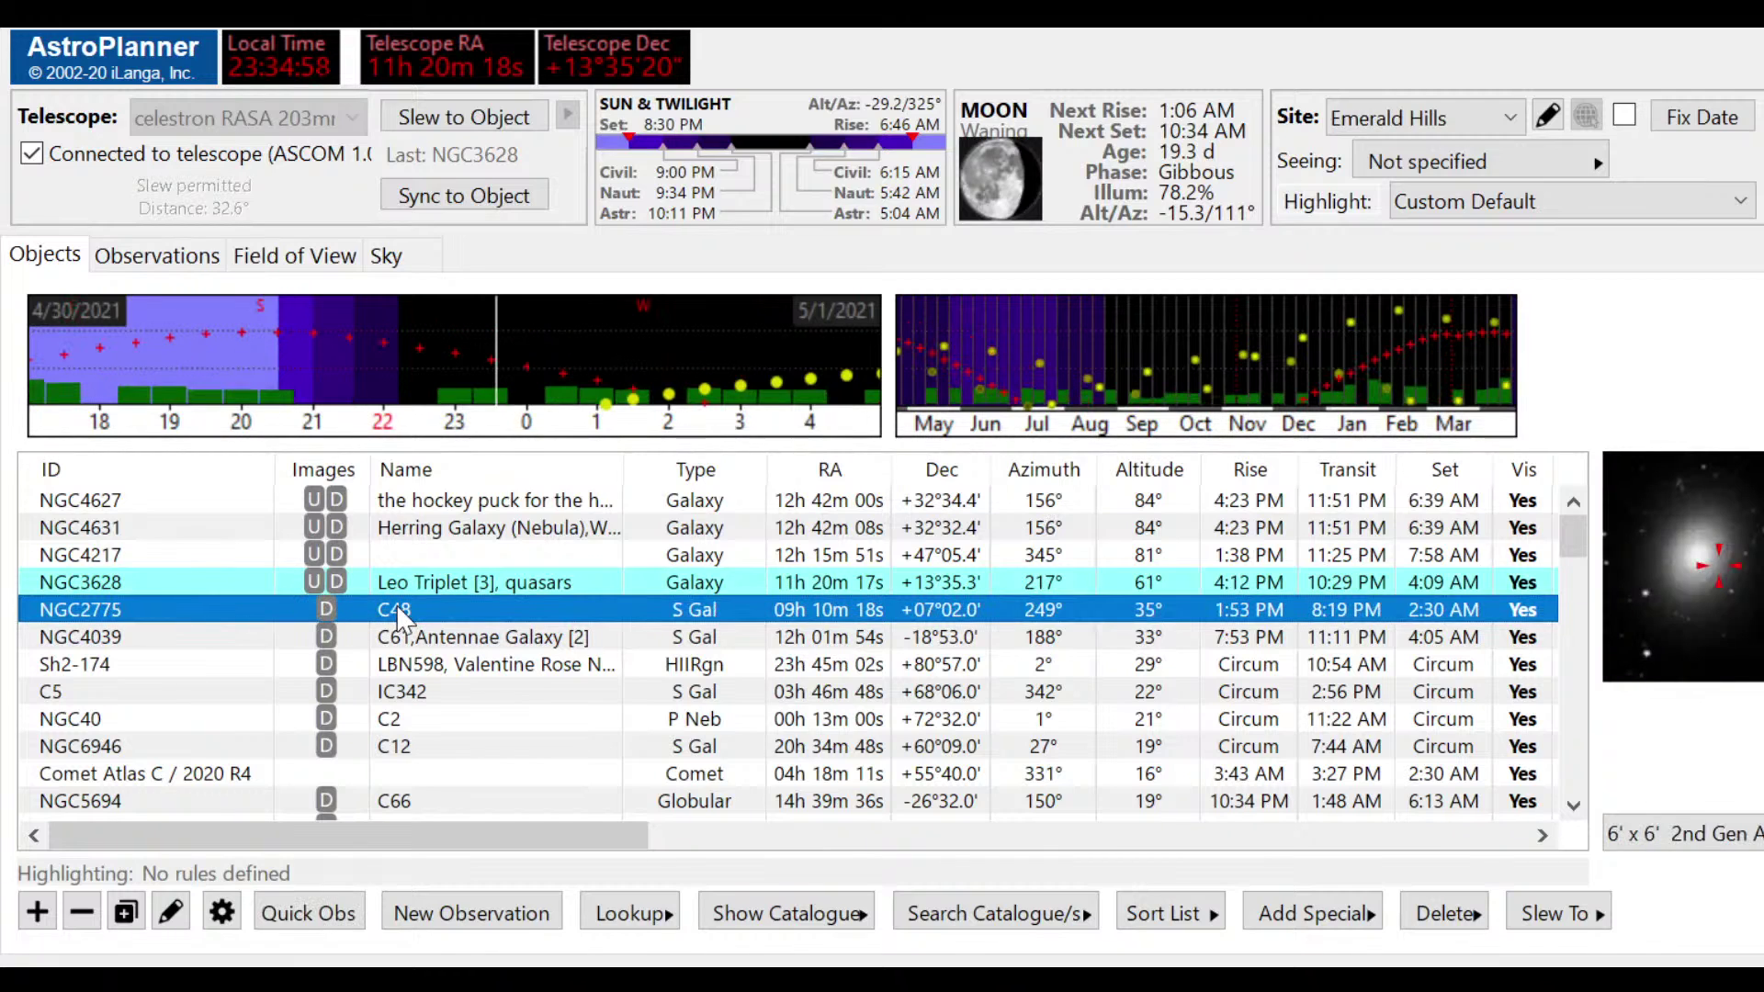
left_click(663, 921)
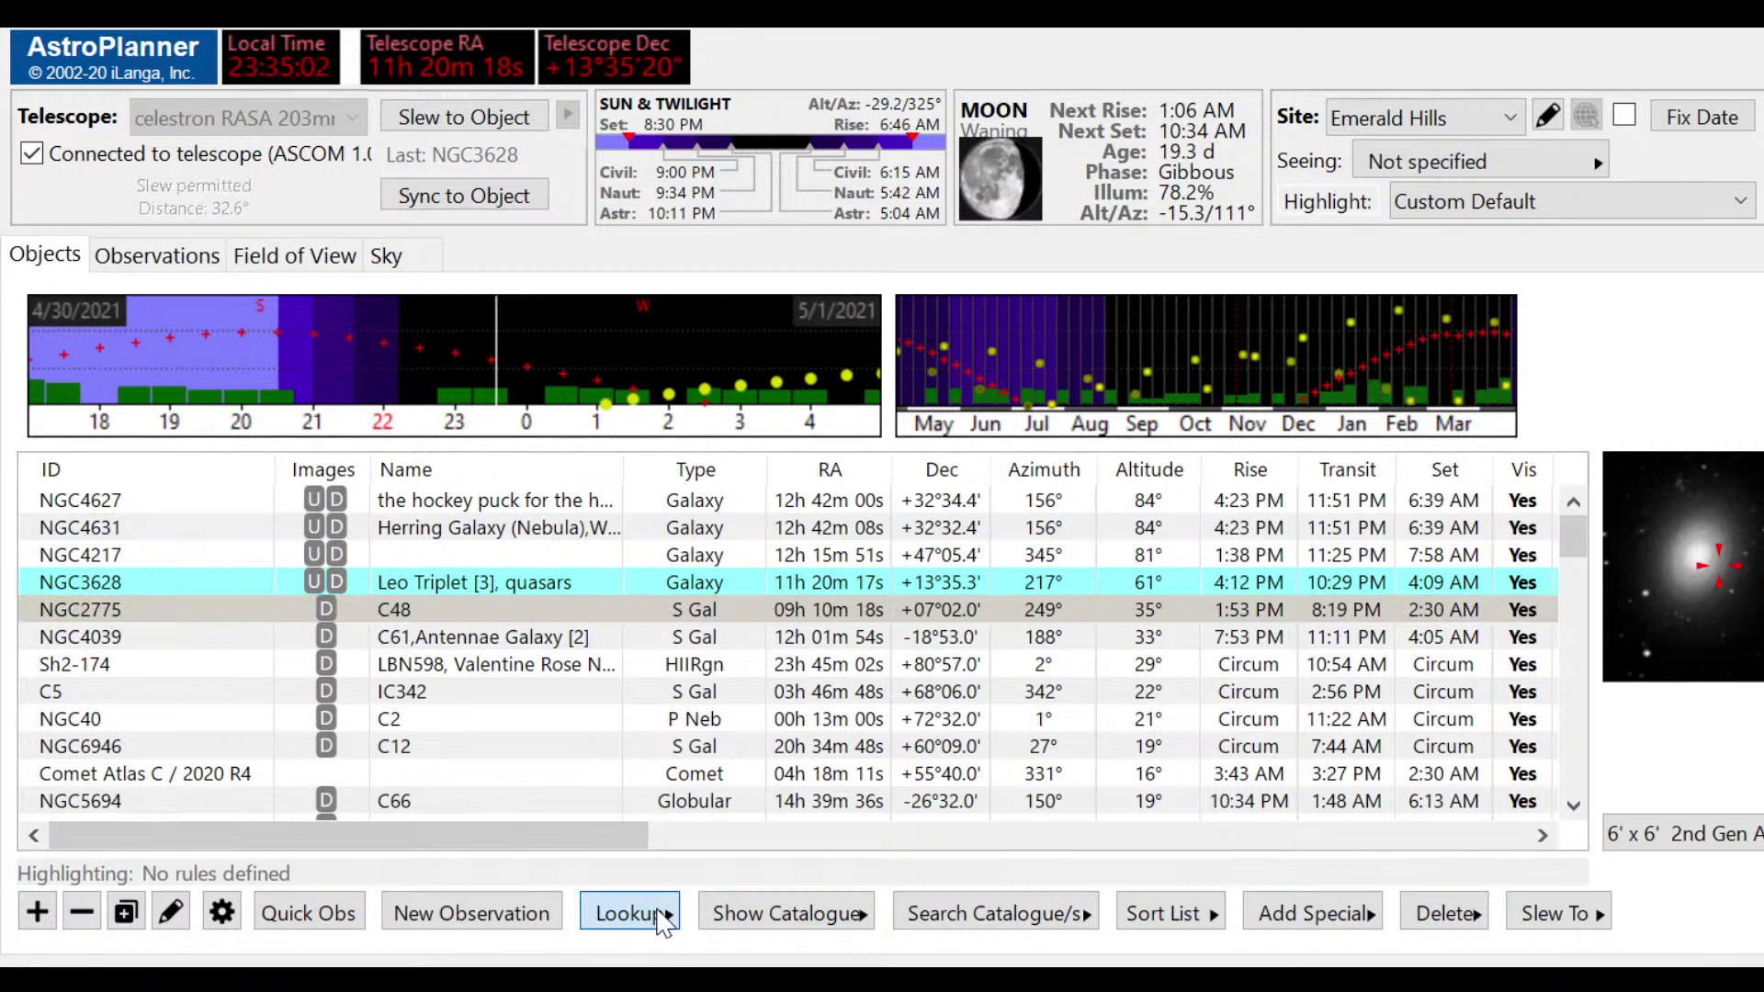
left_click(746, 921)
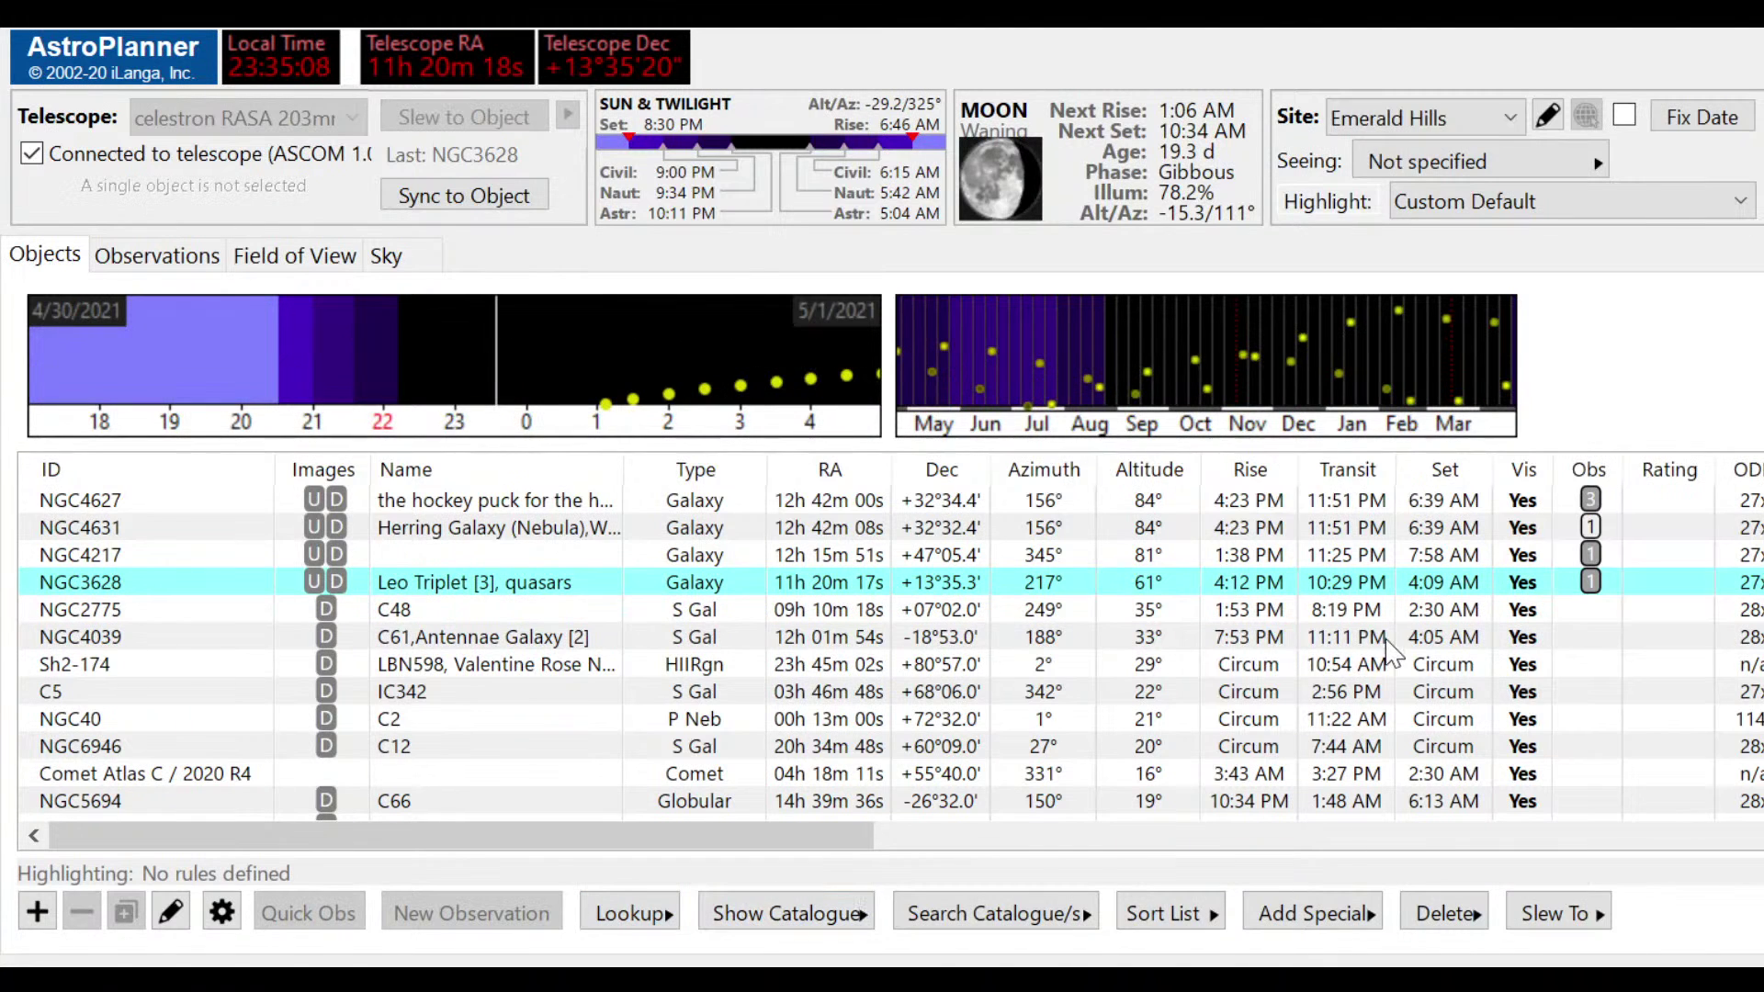
left_click(1070, 914)
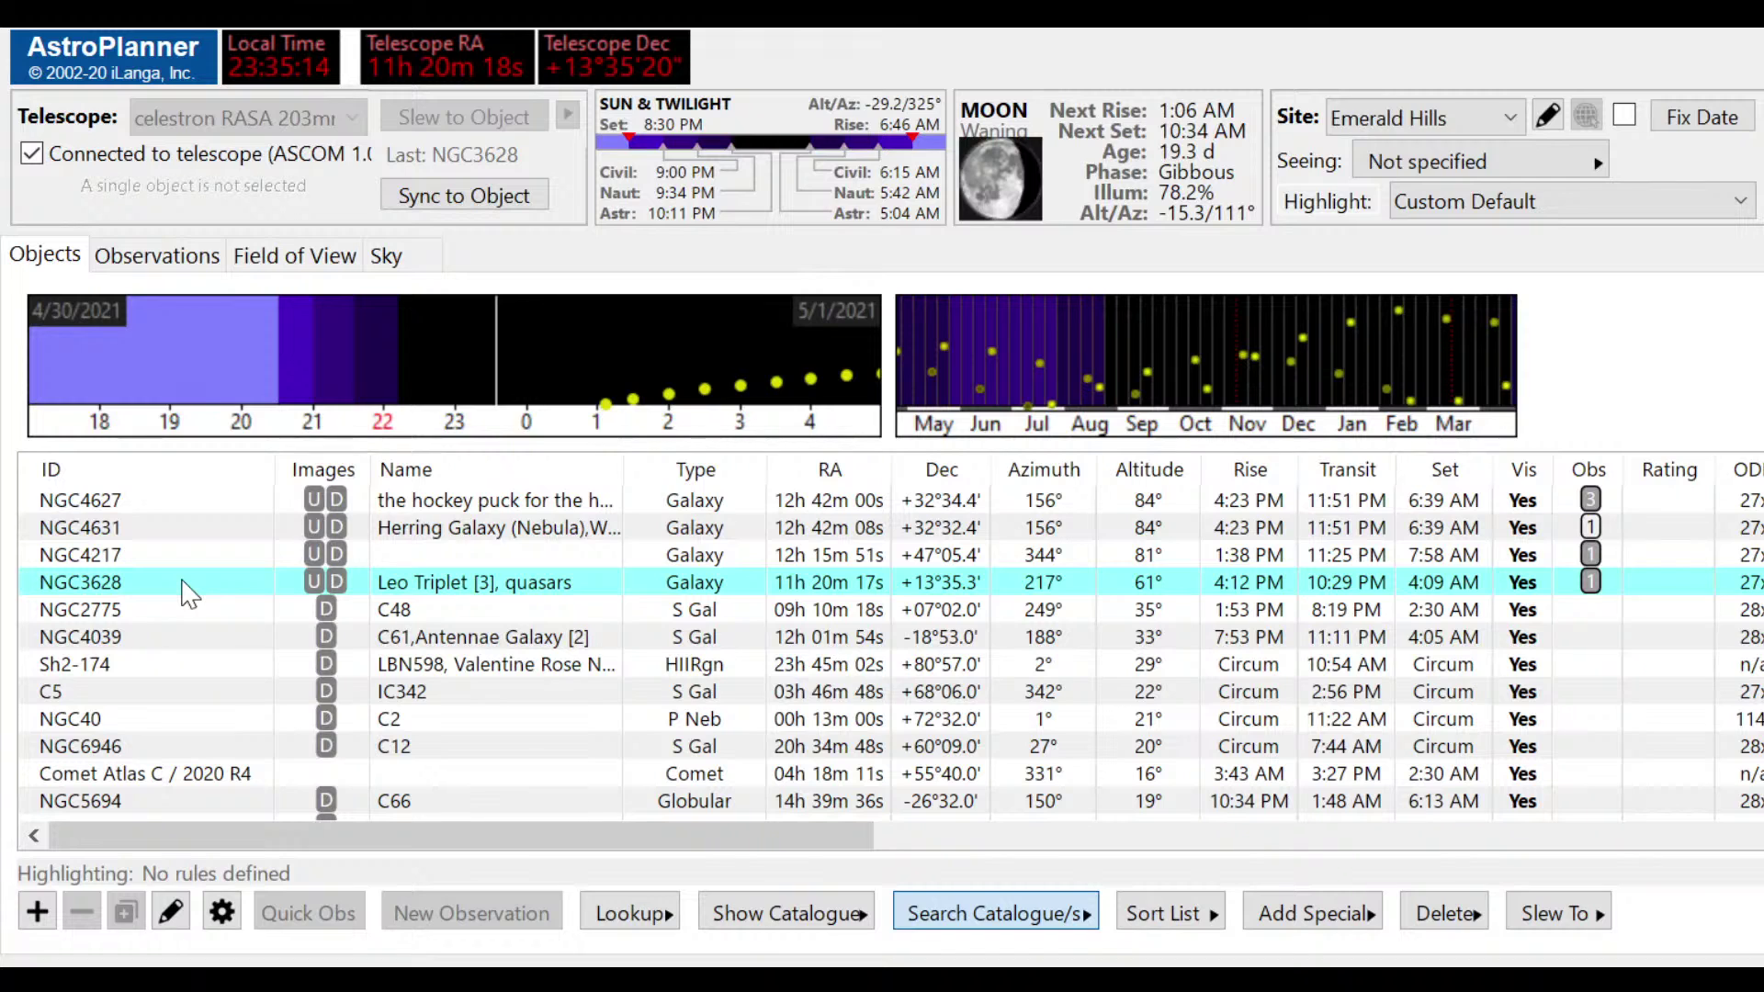
left_click(179, 623)
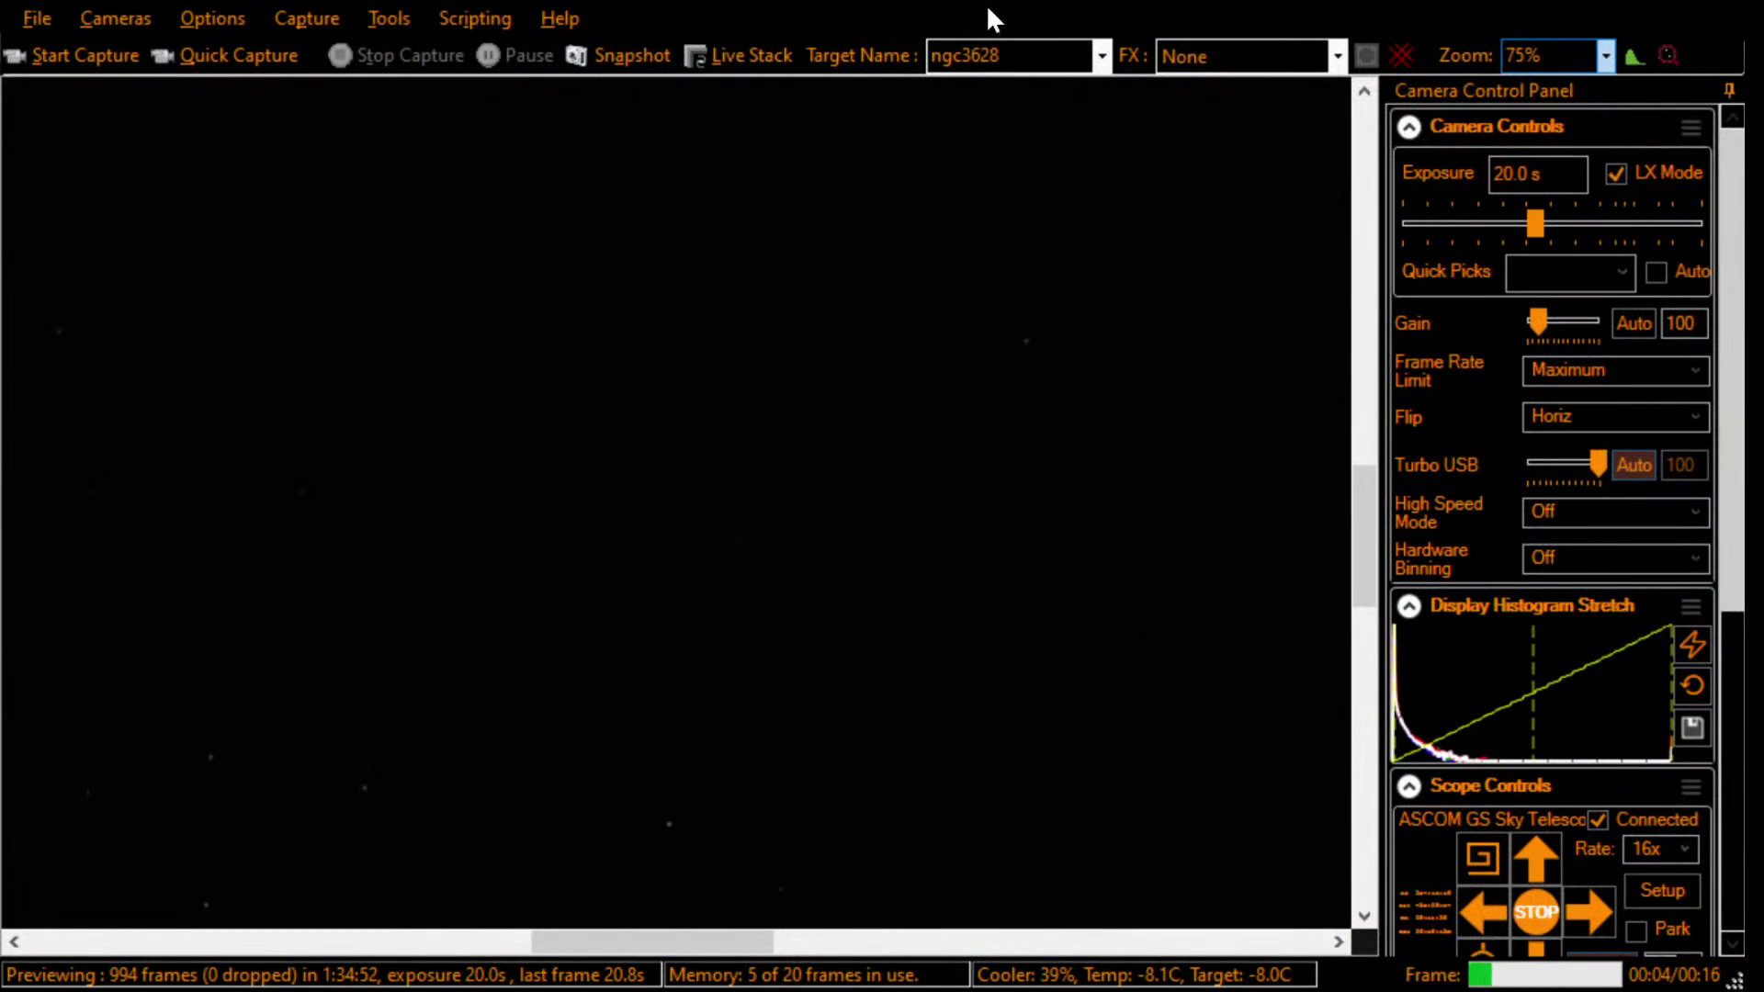
Step: In SharpCap, set the capture target name to ngc2775
double_click(1016, 56)
type("n")
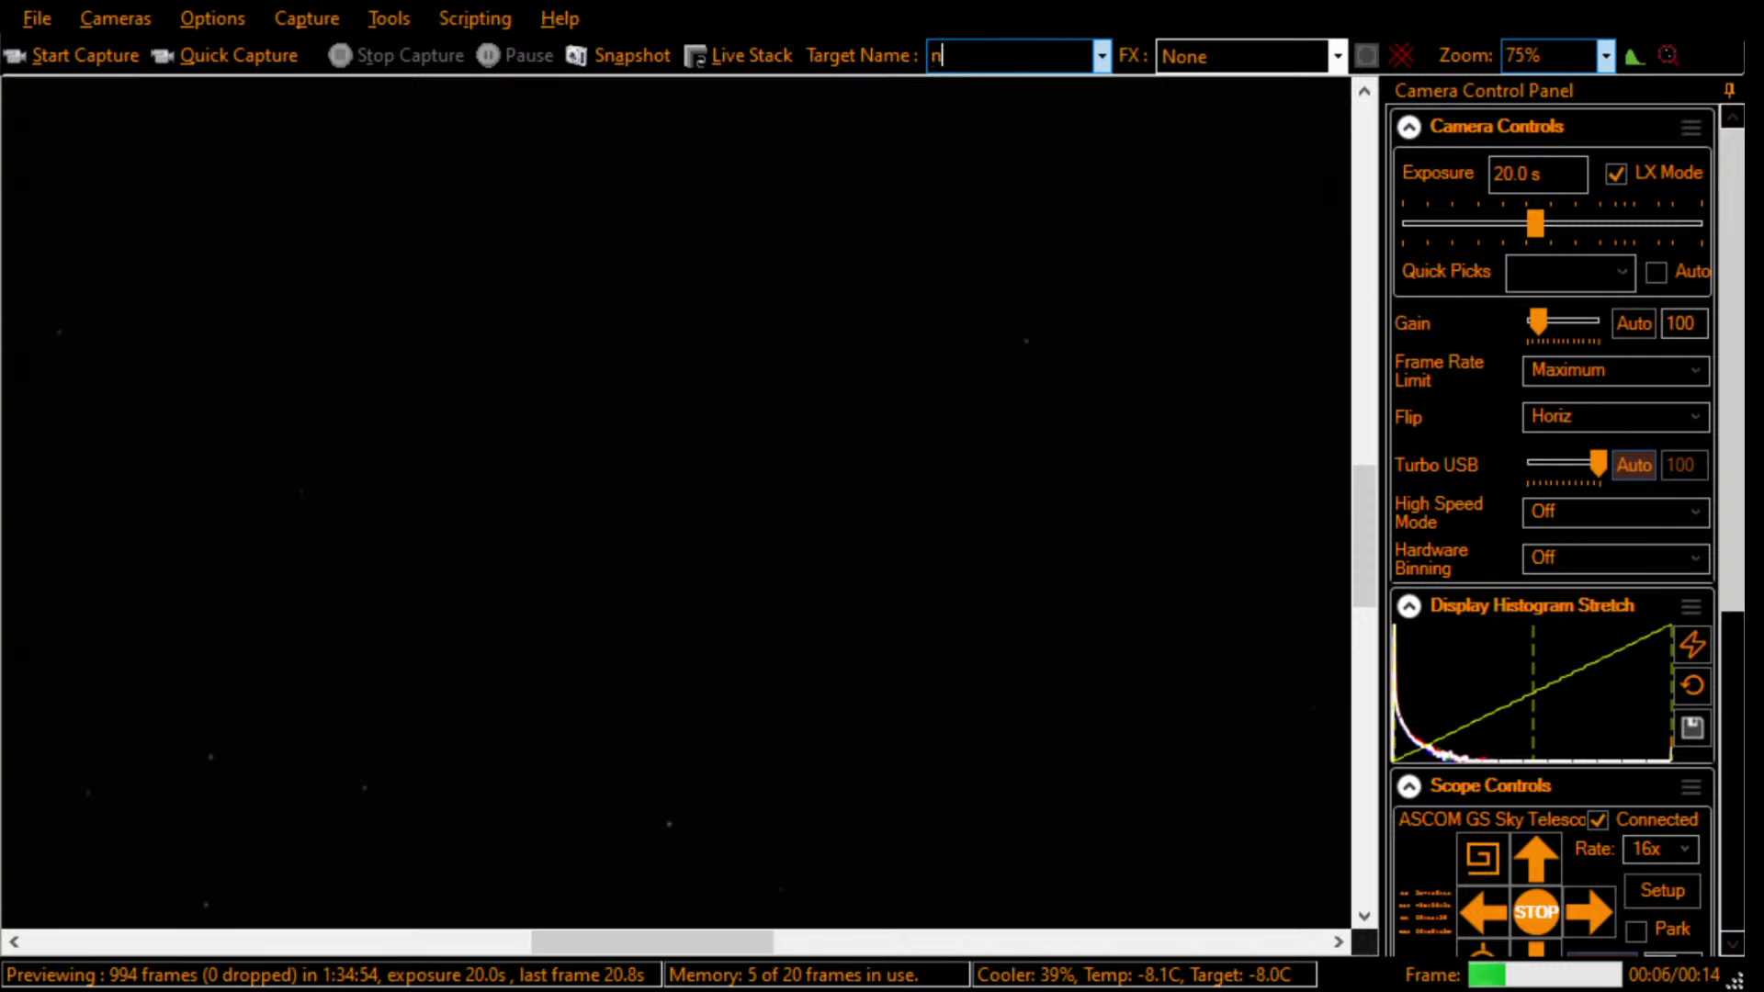
type("gc2775")
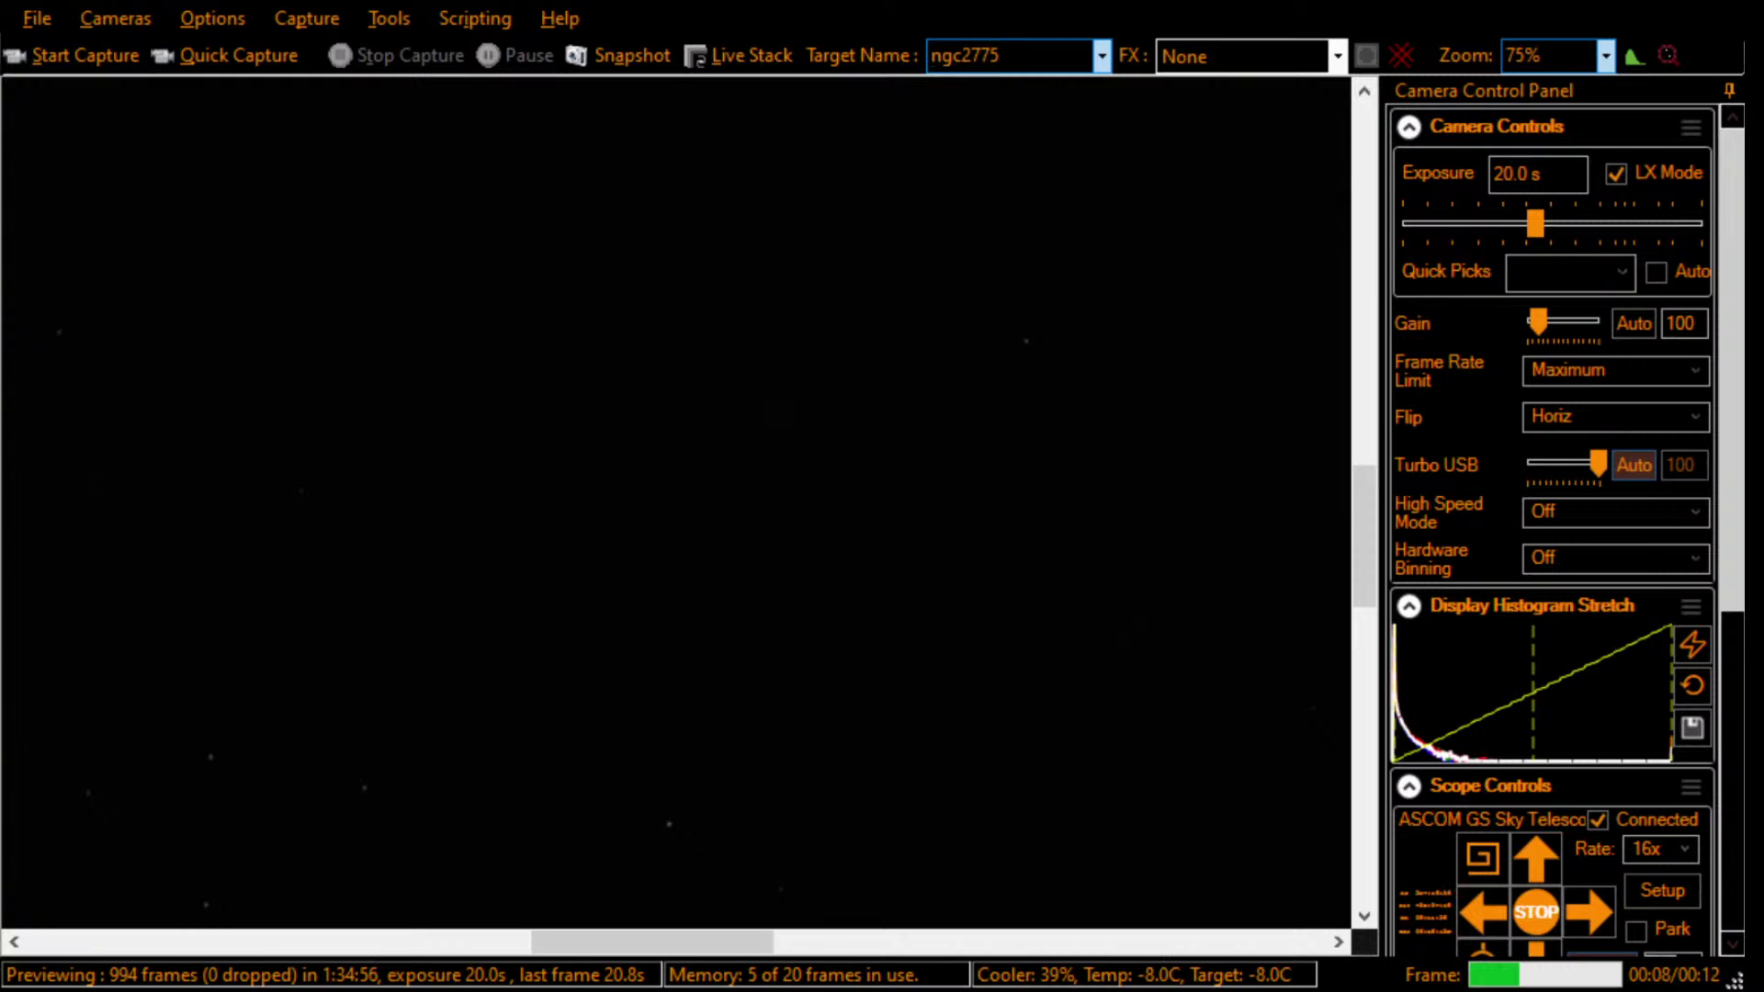
key("Tab")
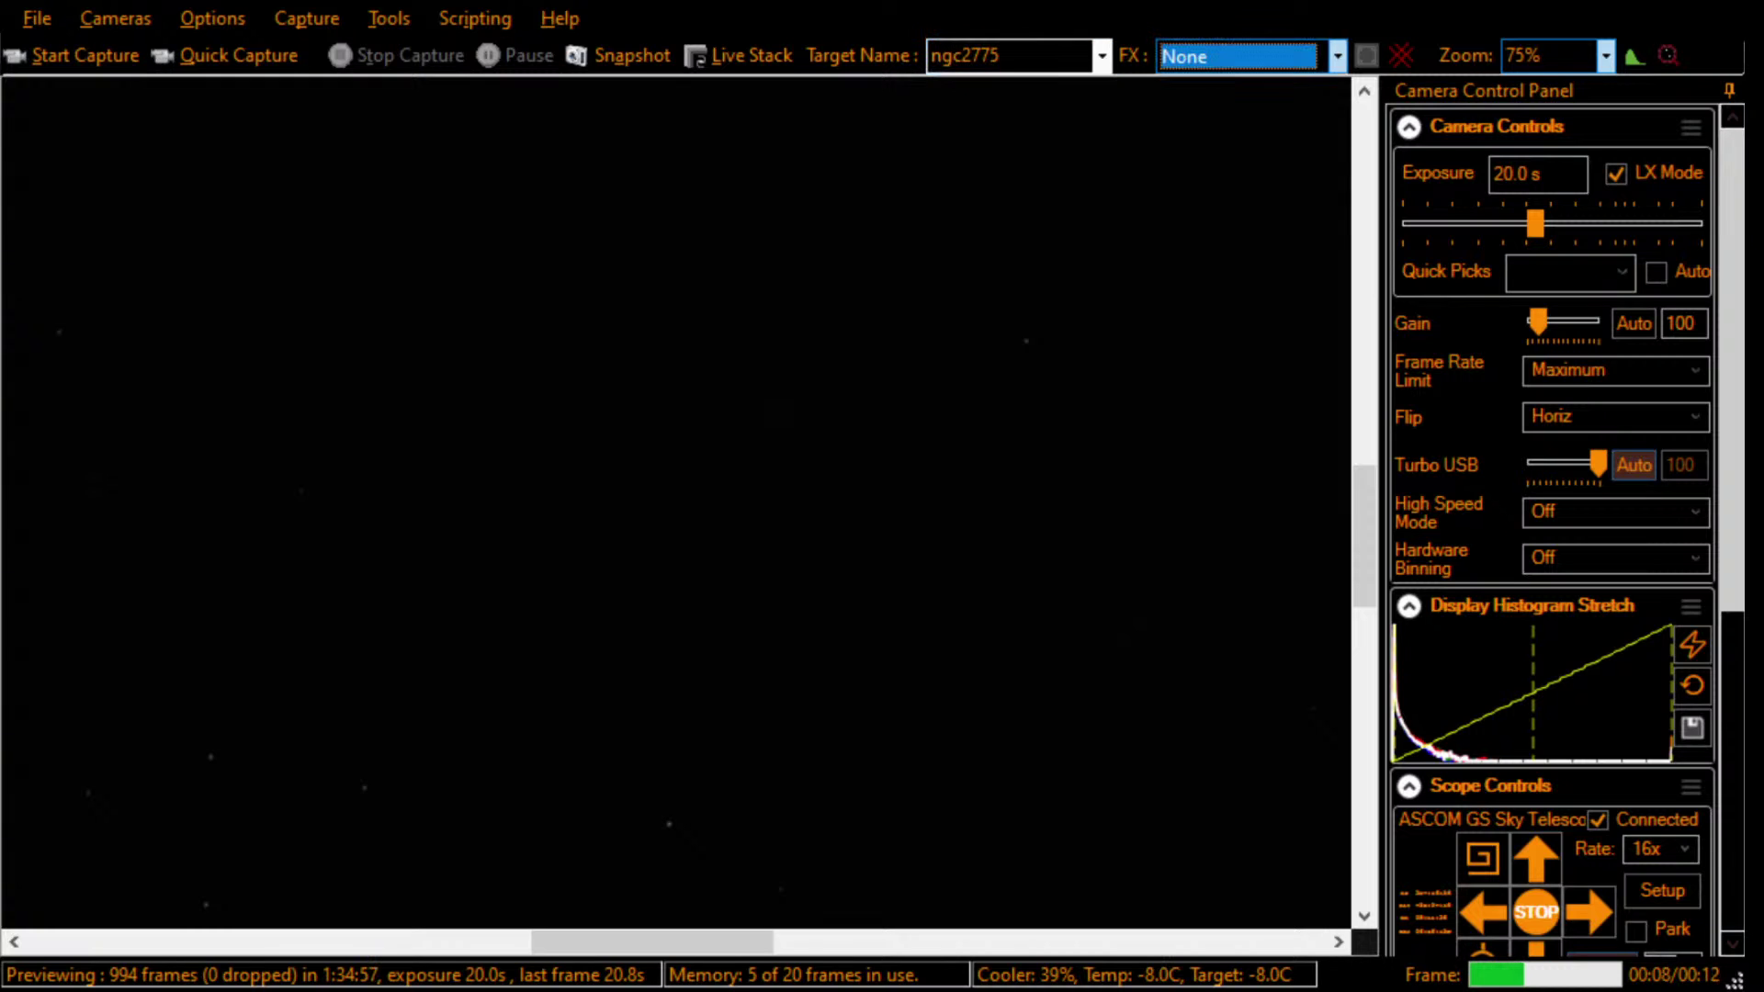
Step: Turn on live stacking for ngc2775 and clear the previous stack so that a new one starts
left_click(1481, 947)
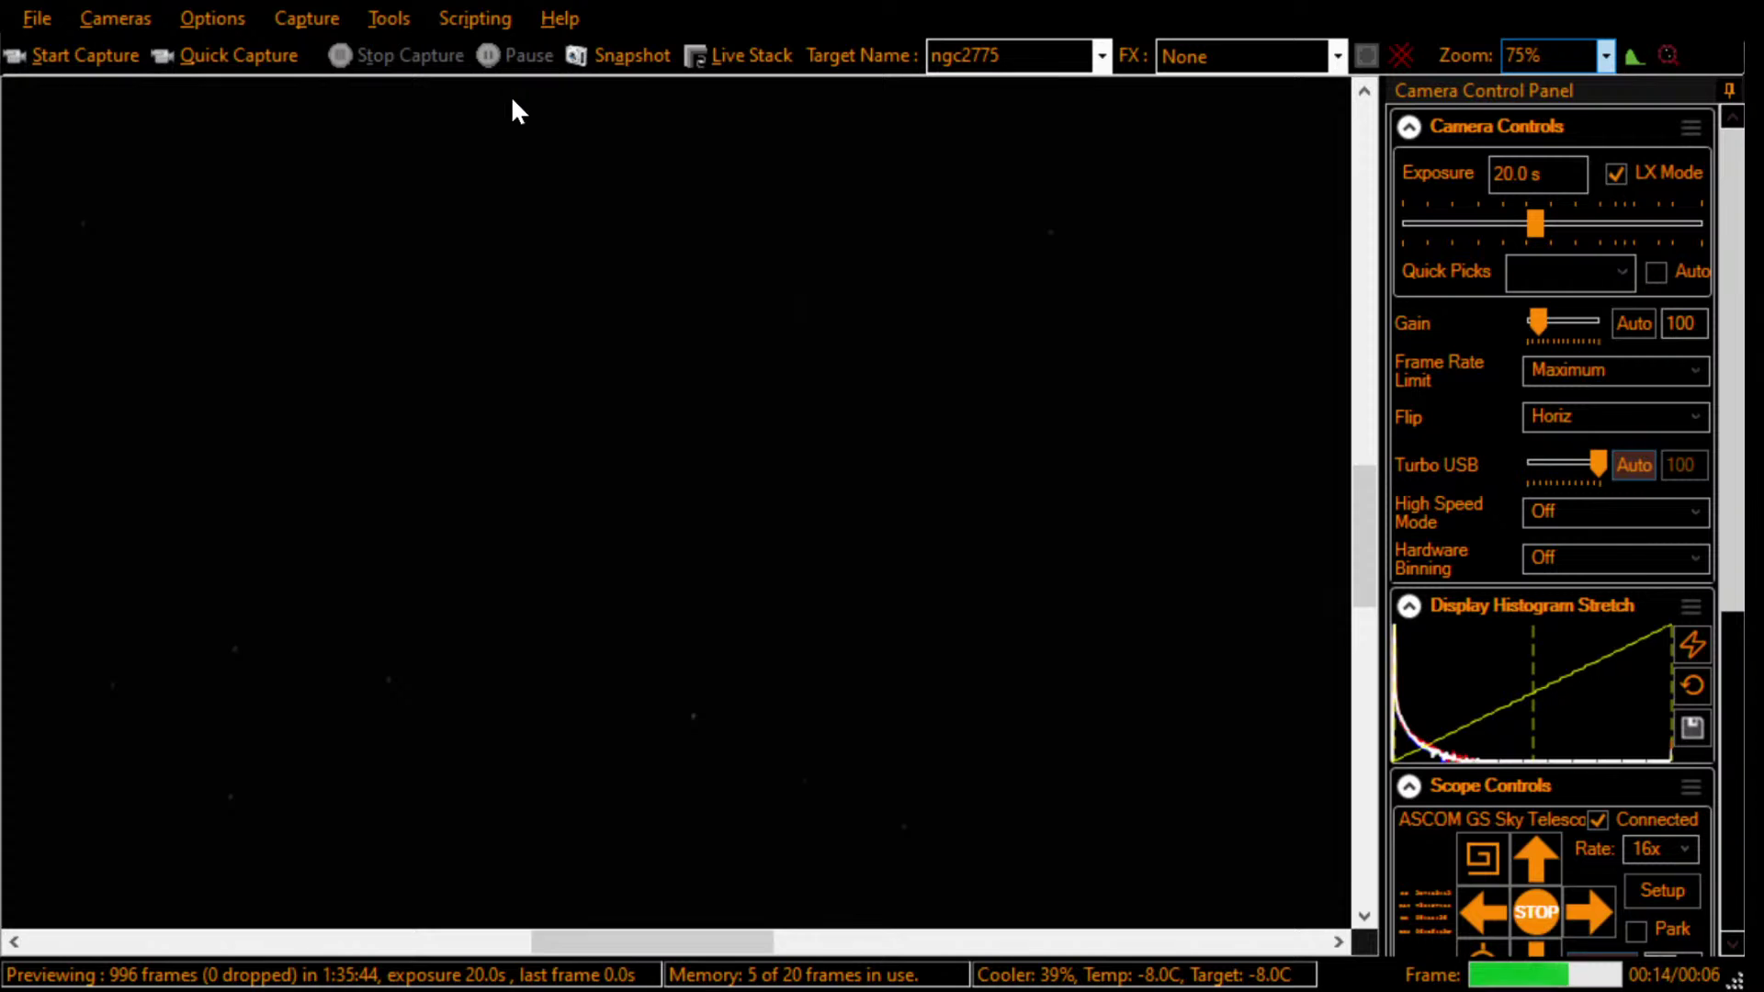
left_click(752, 48)
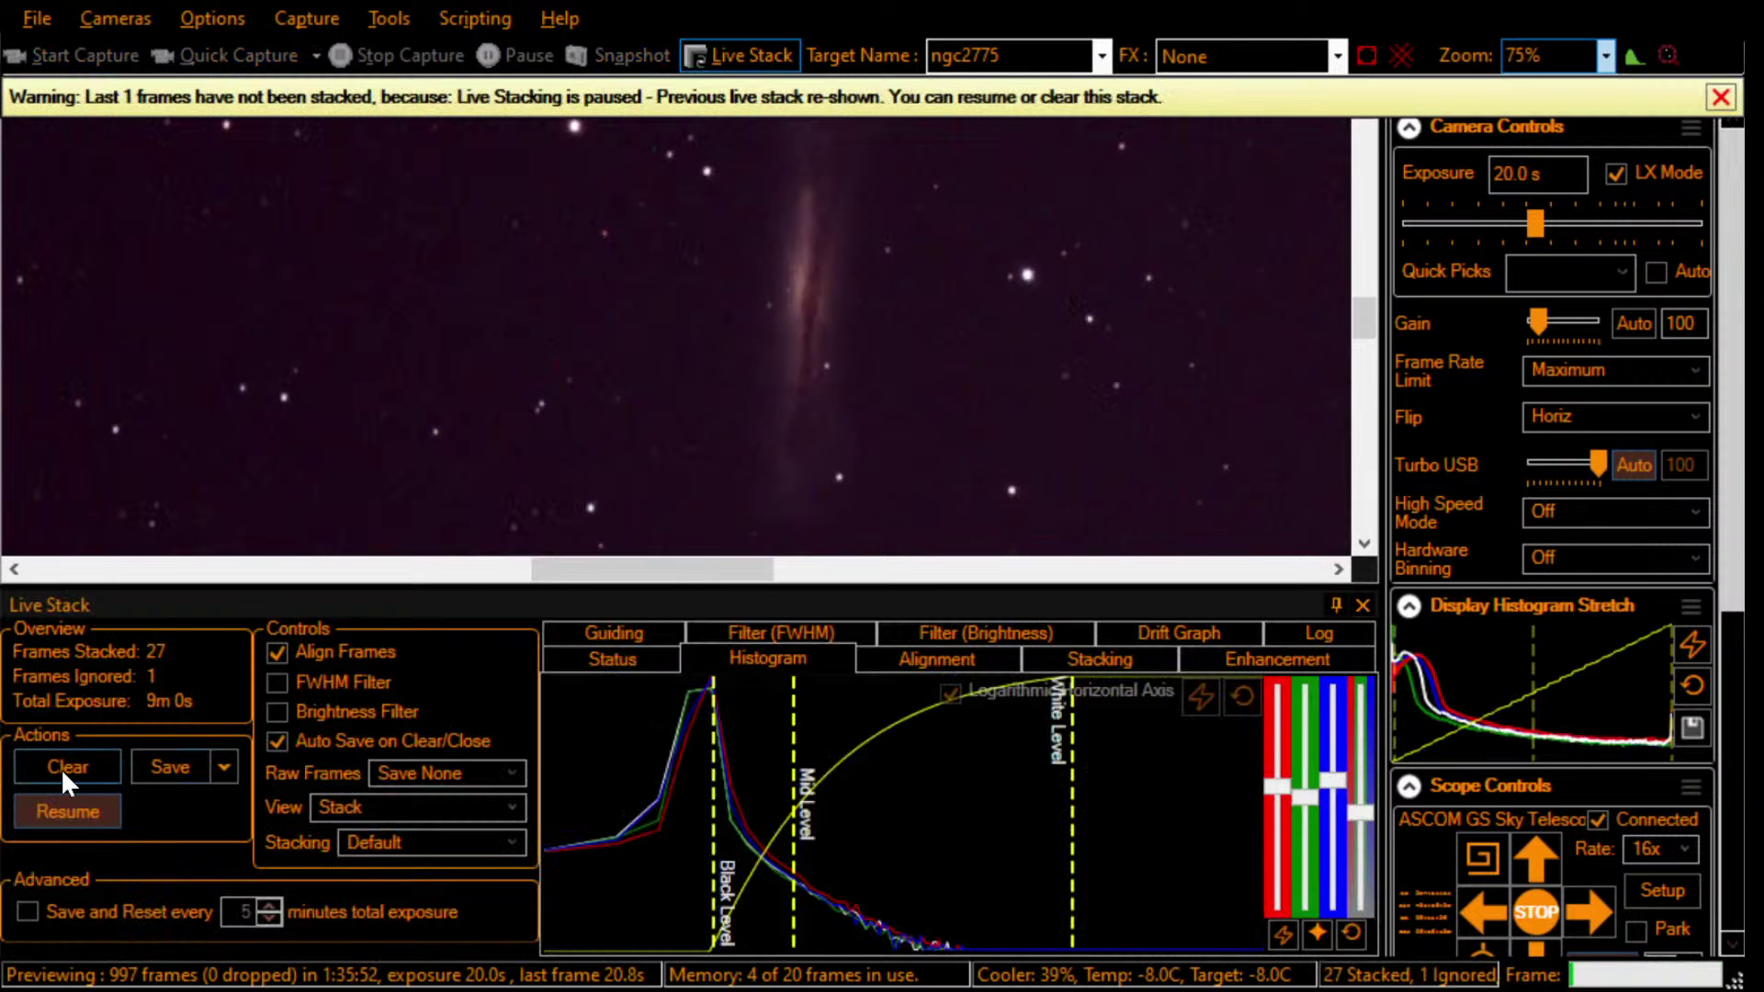
left_click(61, 768)
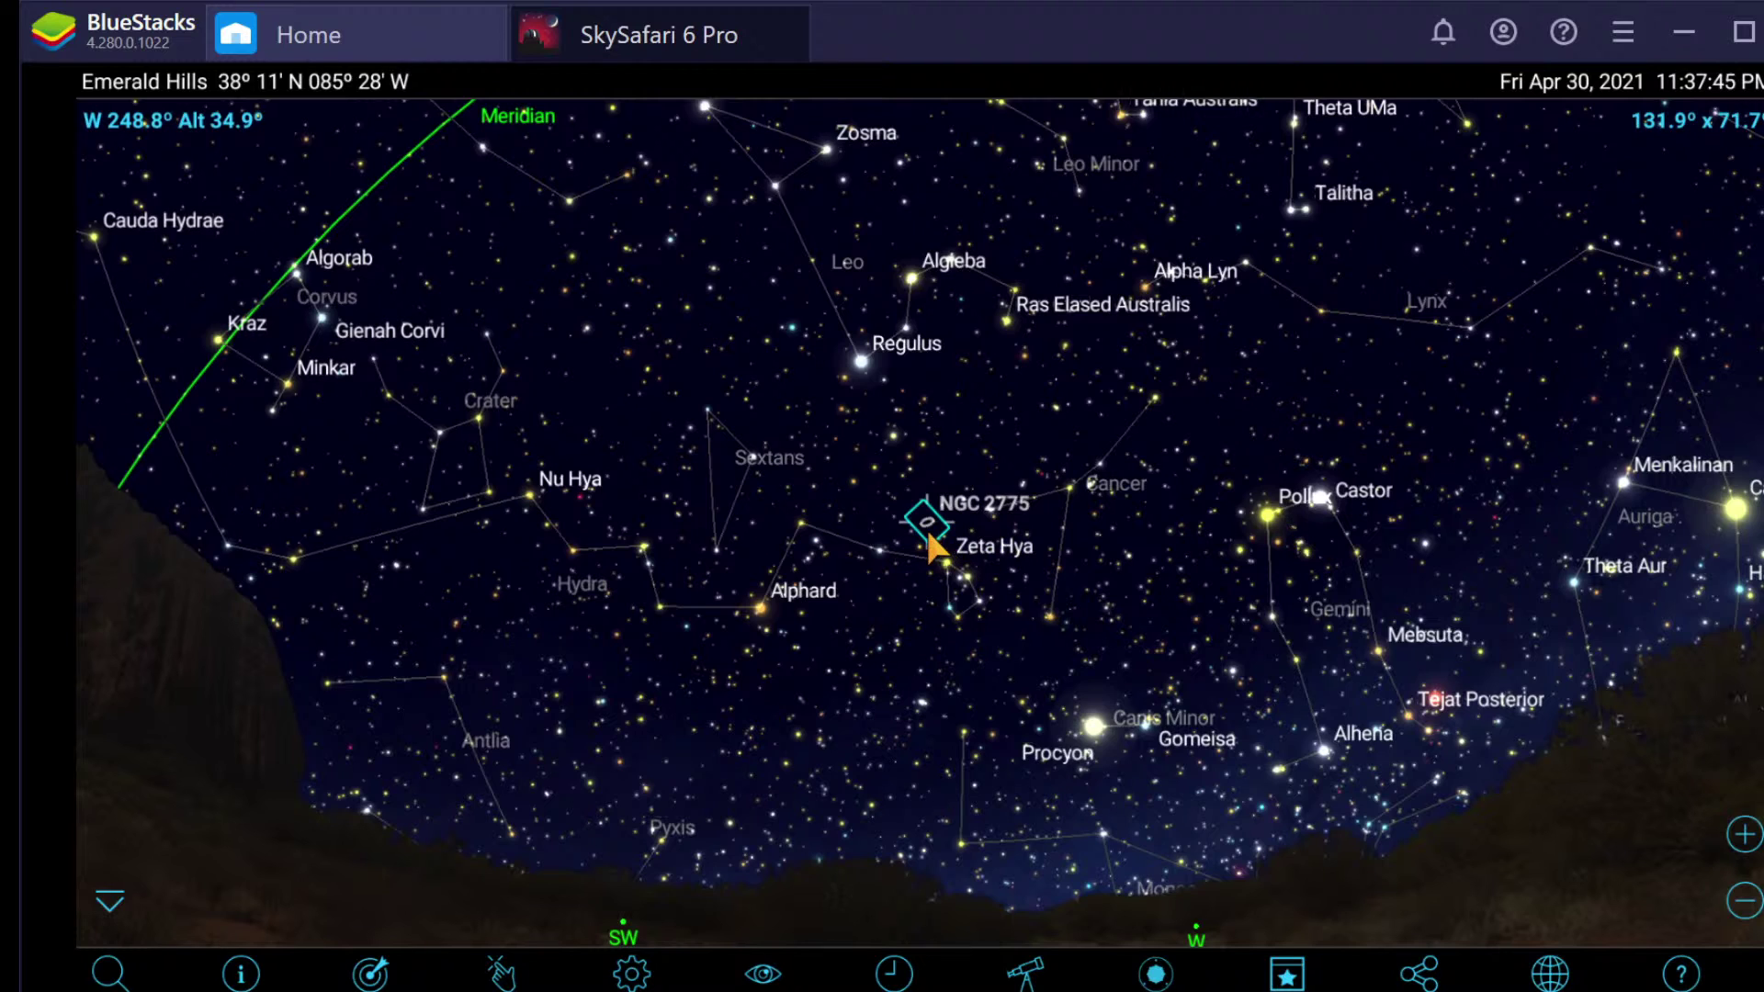
Step: Switch to the SkySafari star chart and zoom in on NGC 2775 to examine its position, camera framing and close-up appearance
left_click(1744, 834)
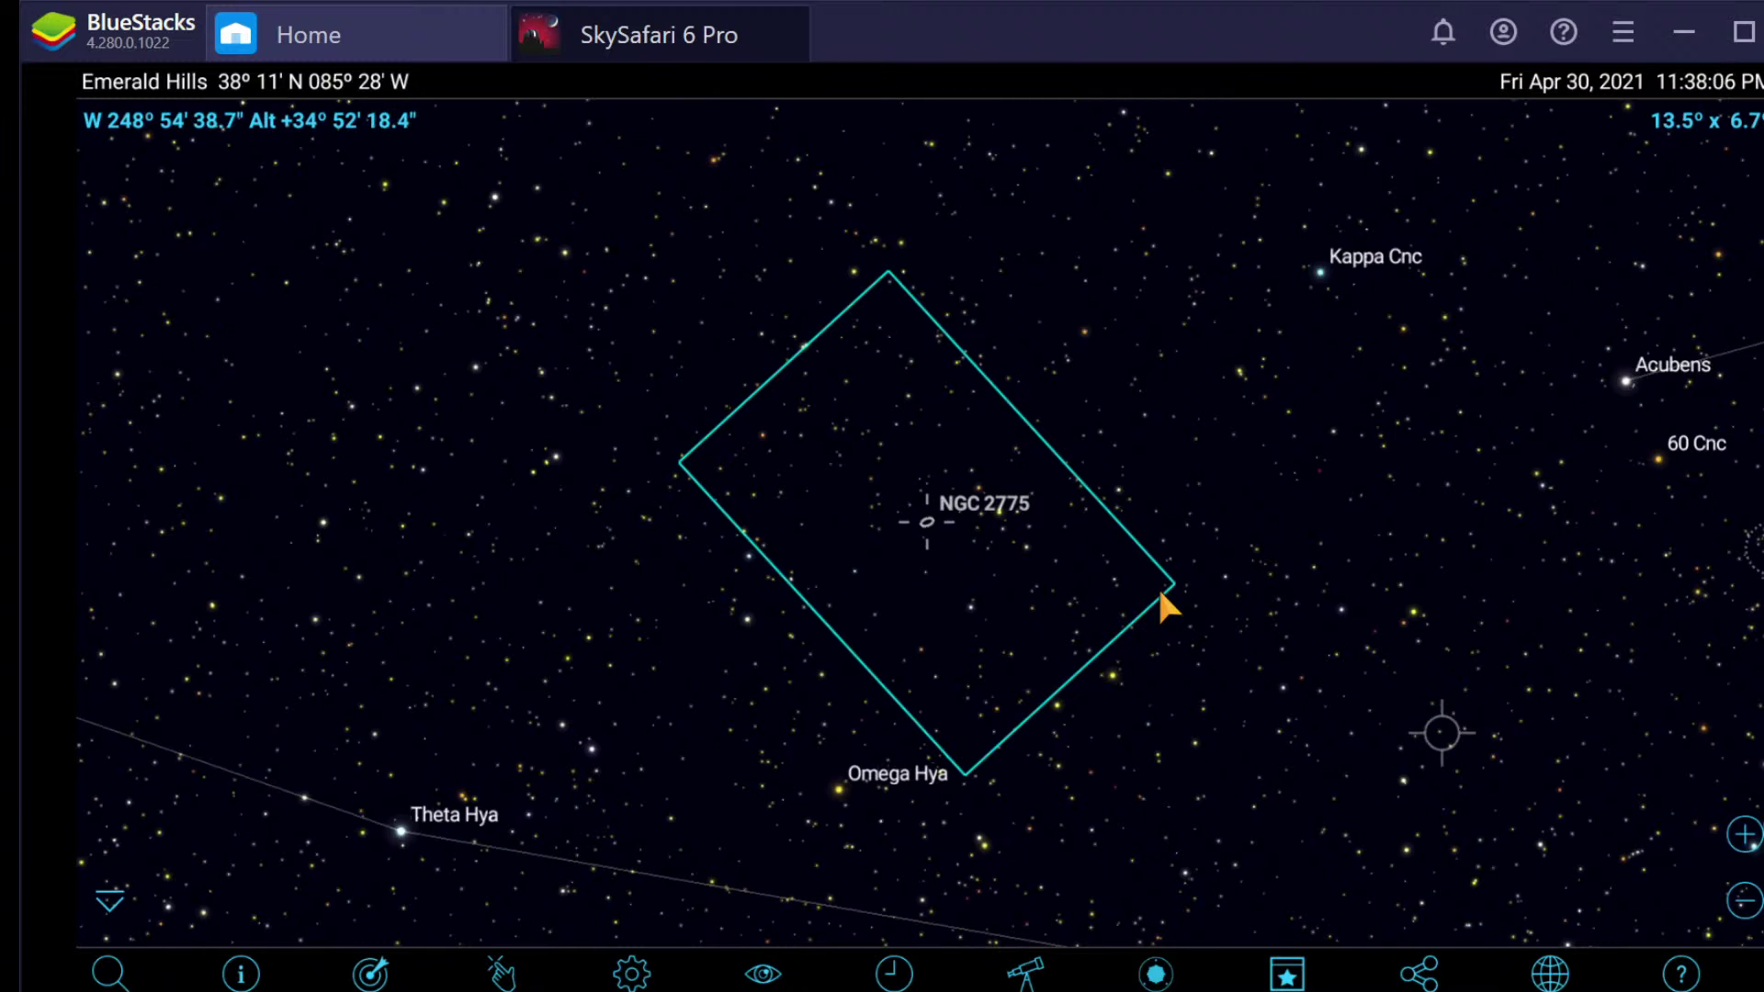
left_click(1741, 833)
left_click(1741, 835)
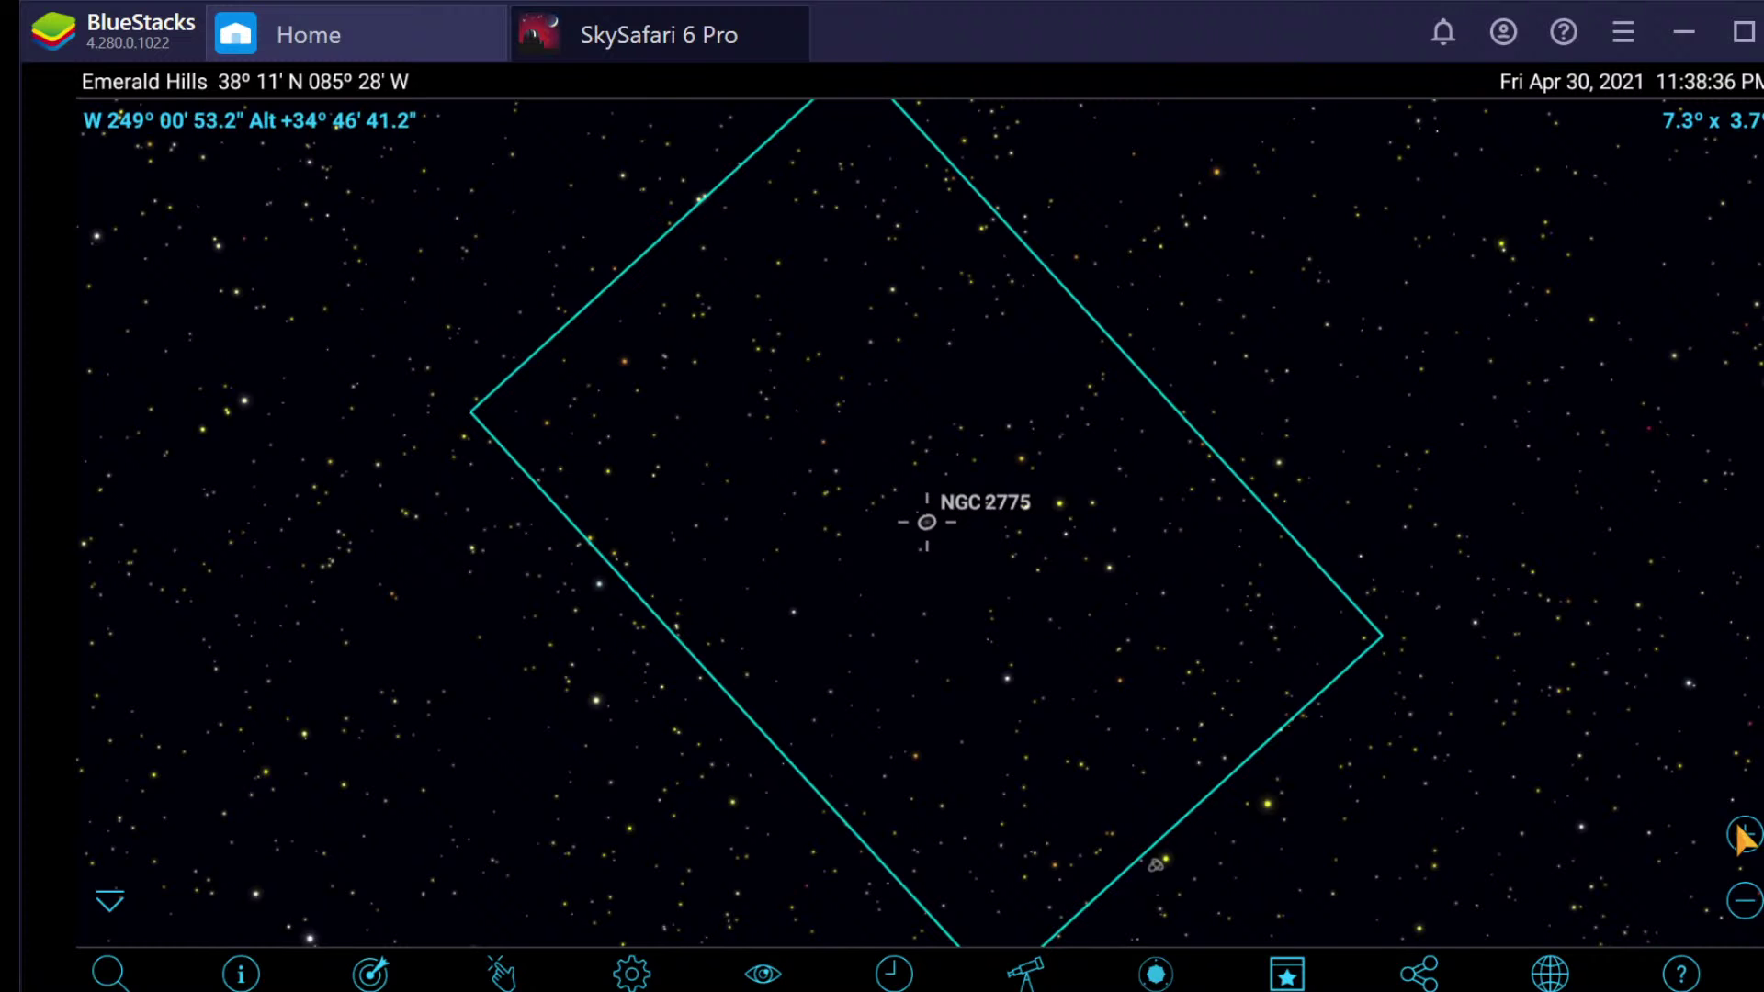
left_click(1743, 836)
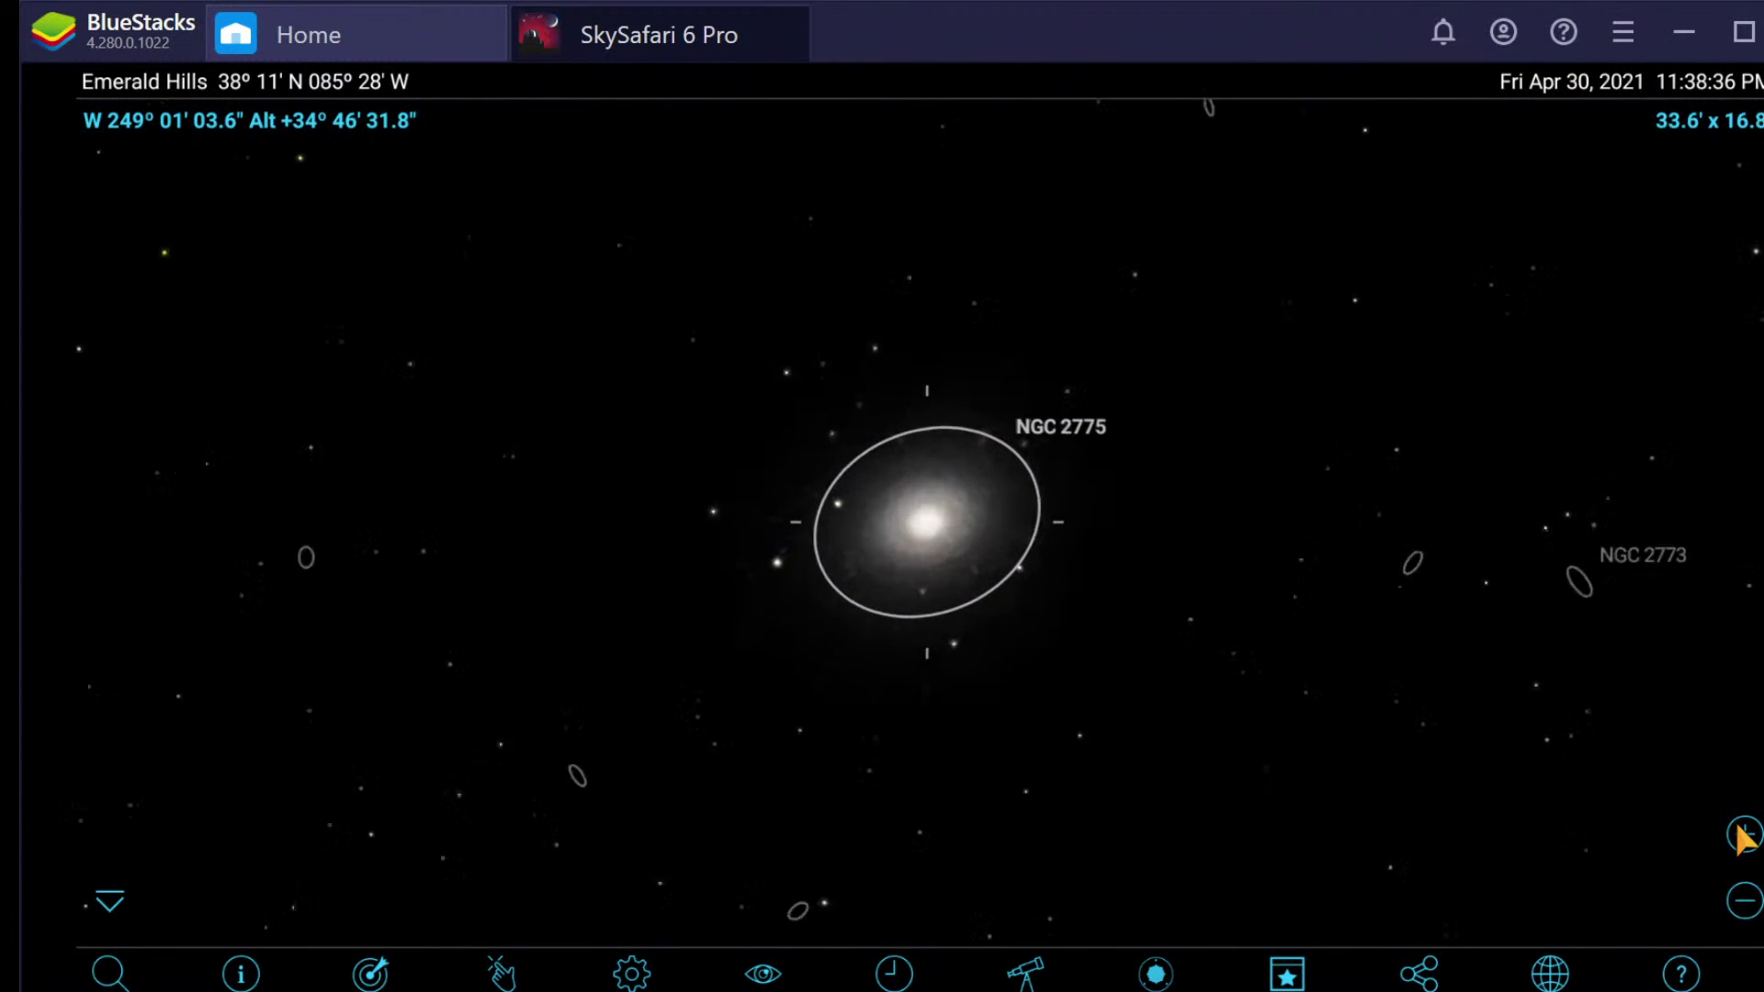
left_click(1755, 902)
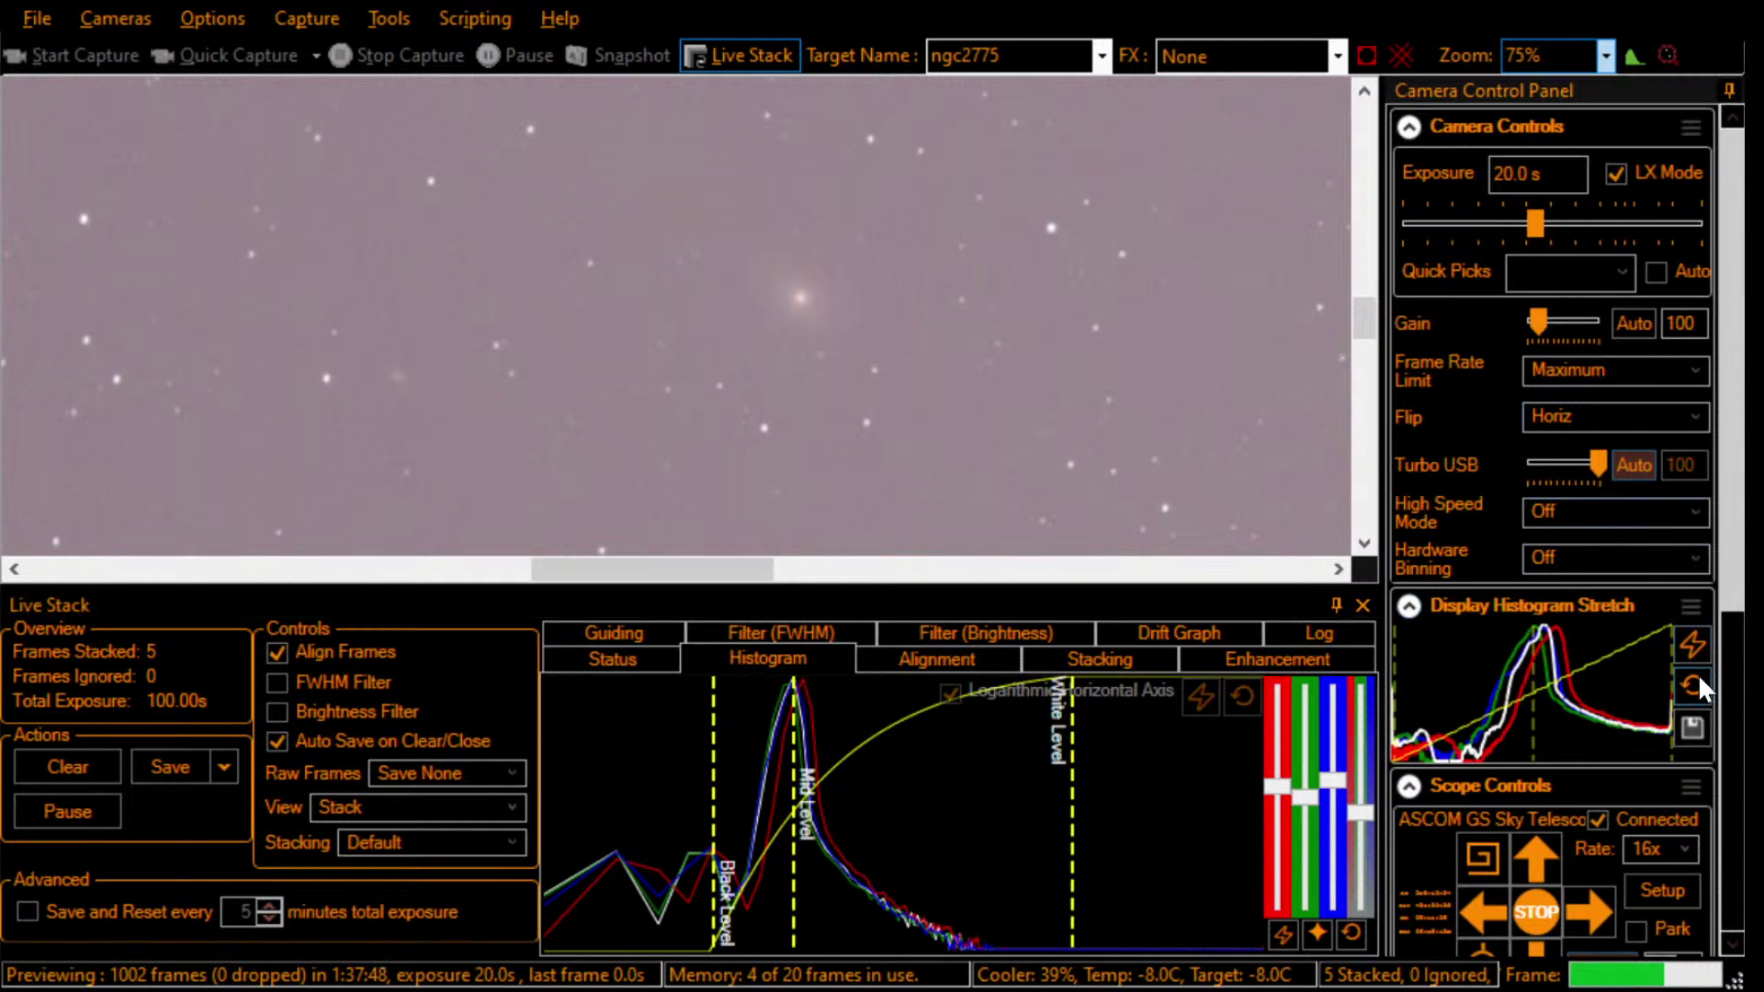
Step: Back in SharpCap, reset and auto-stretch the live stack histogram, and auto-balance its colours with slightly less blue
left_click(1241, 695)
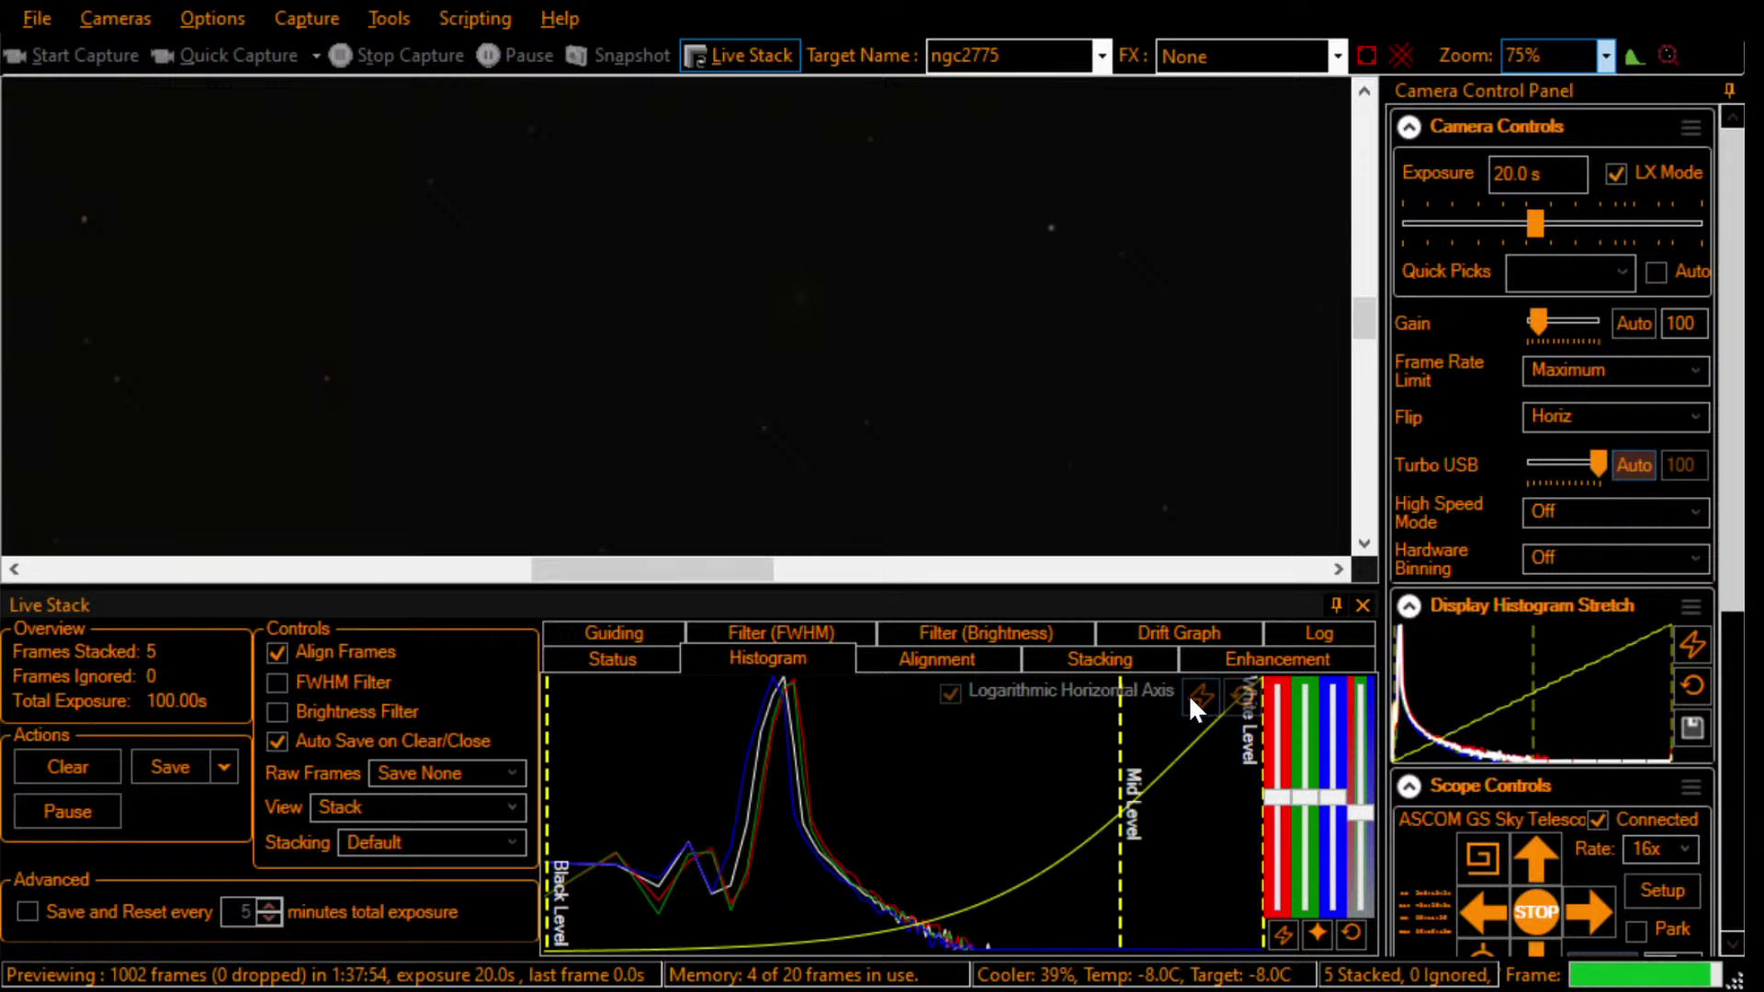
left_click(1189, 695)
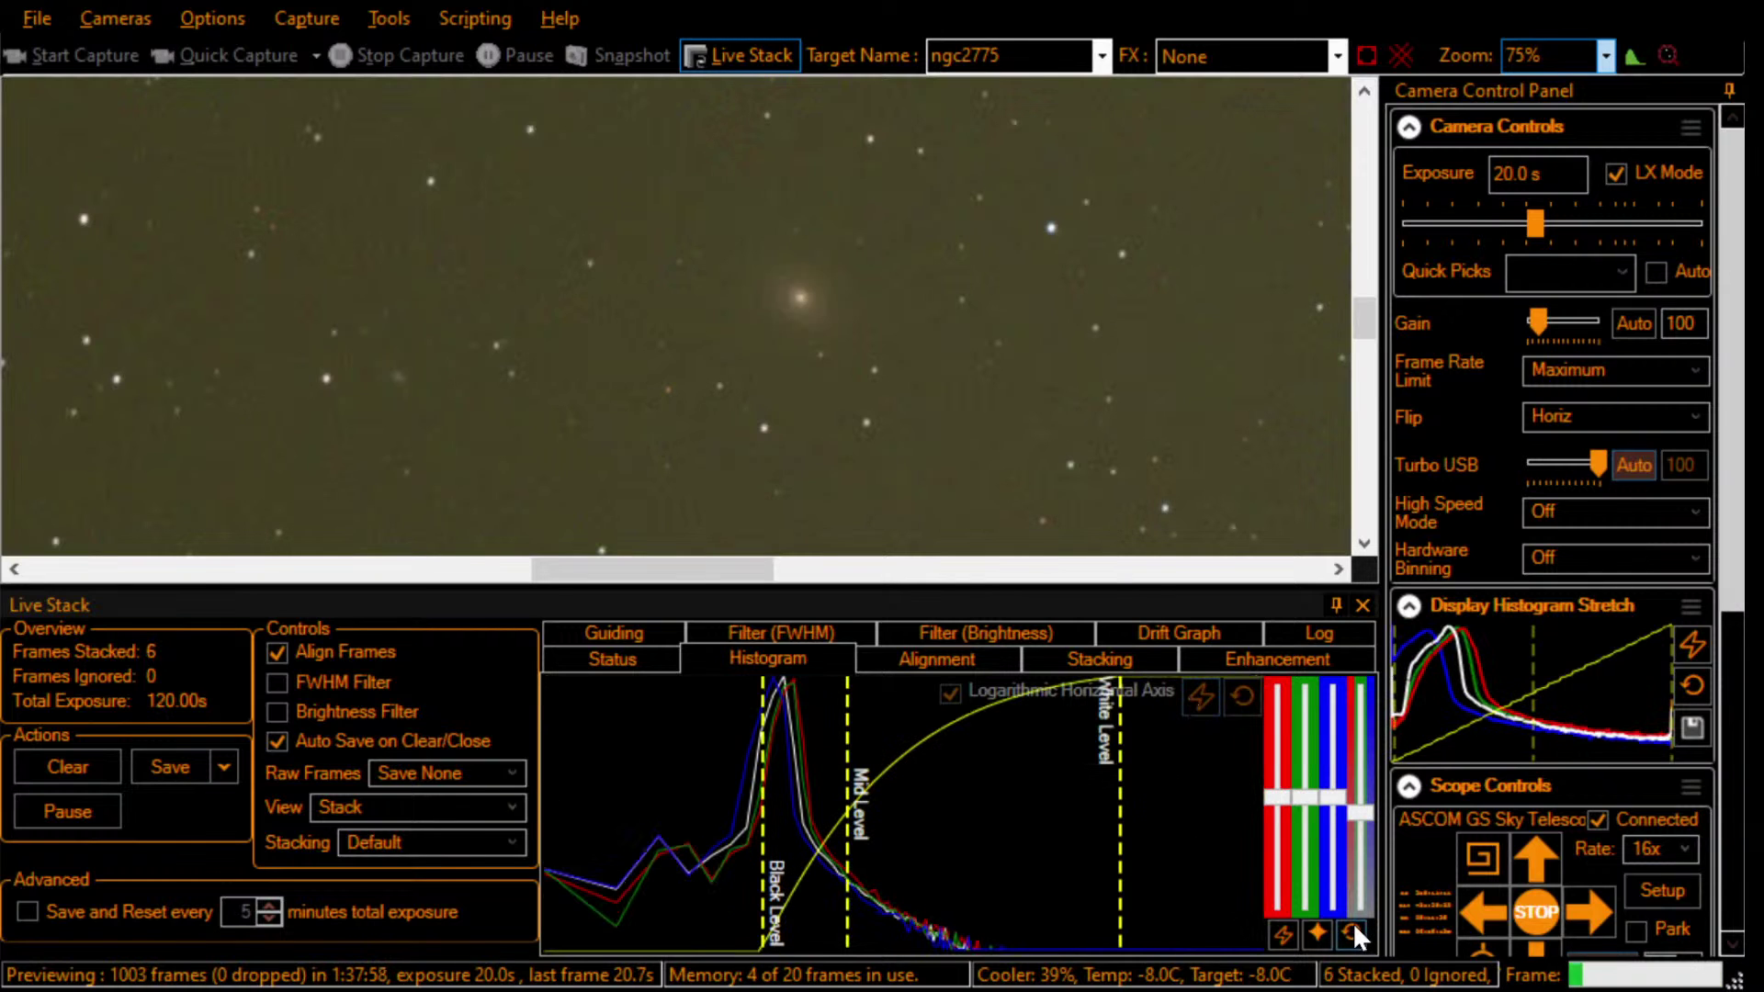
left_click(1286, 928)
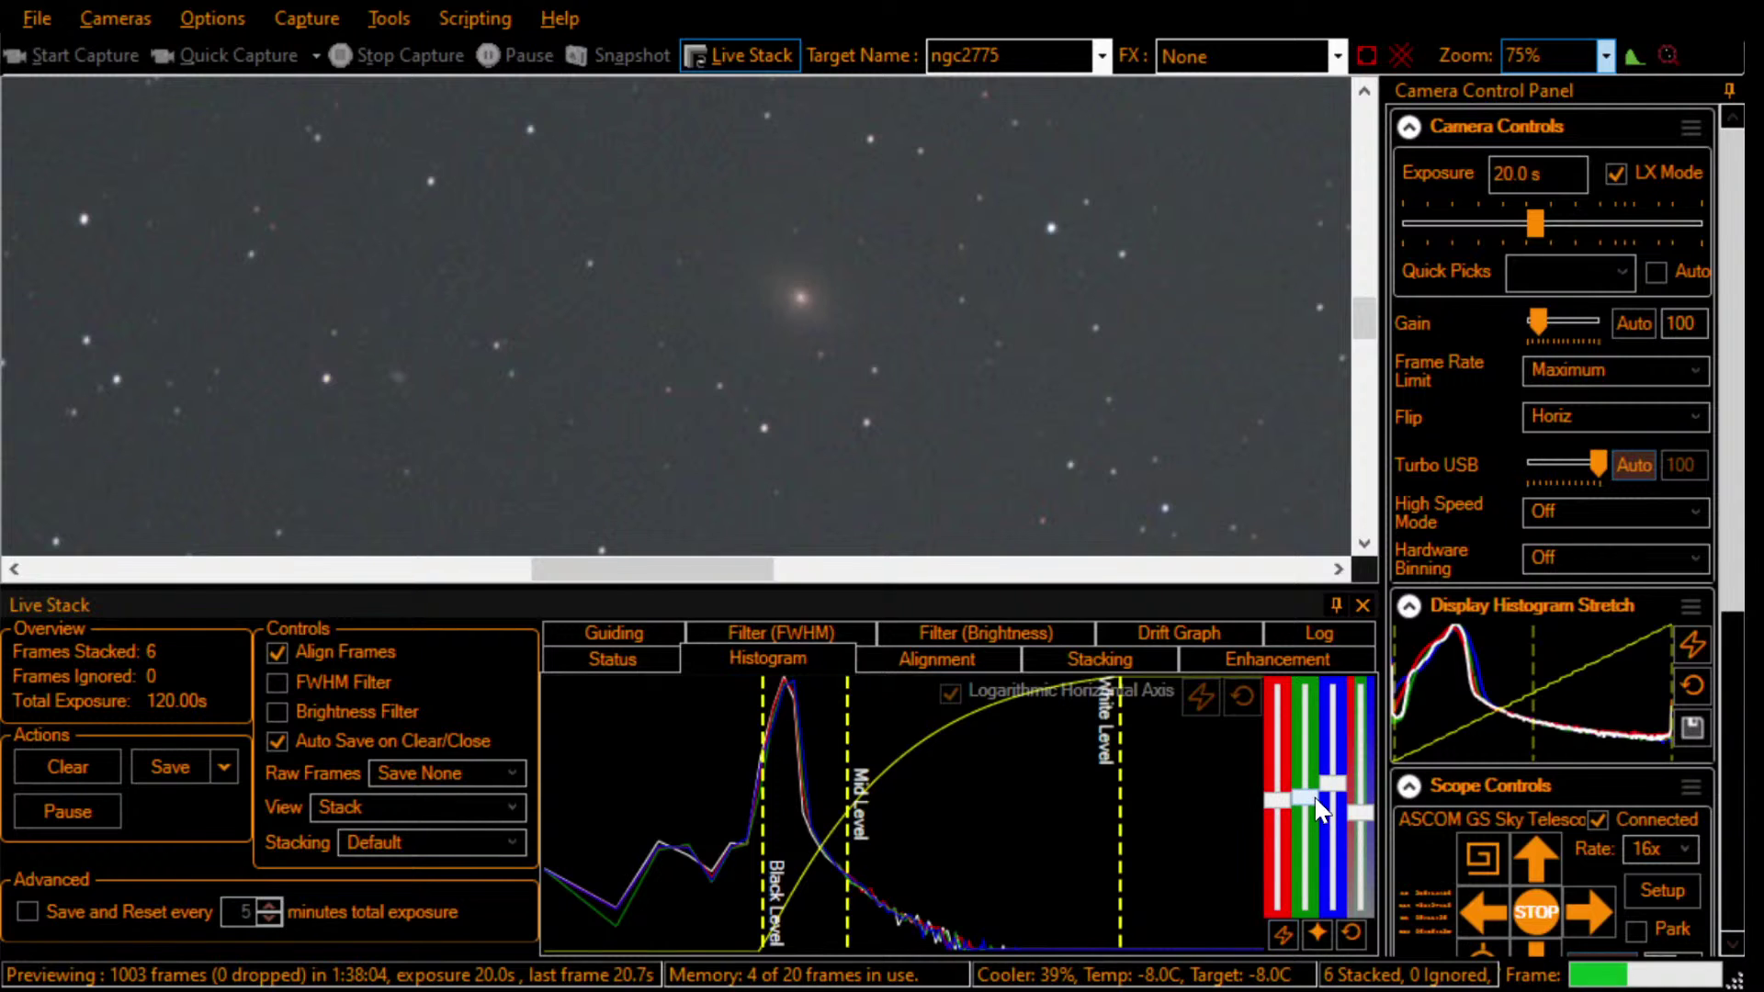
left_click_drag(1332, 788, 1332, 799)
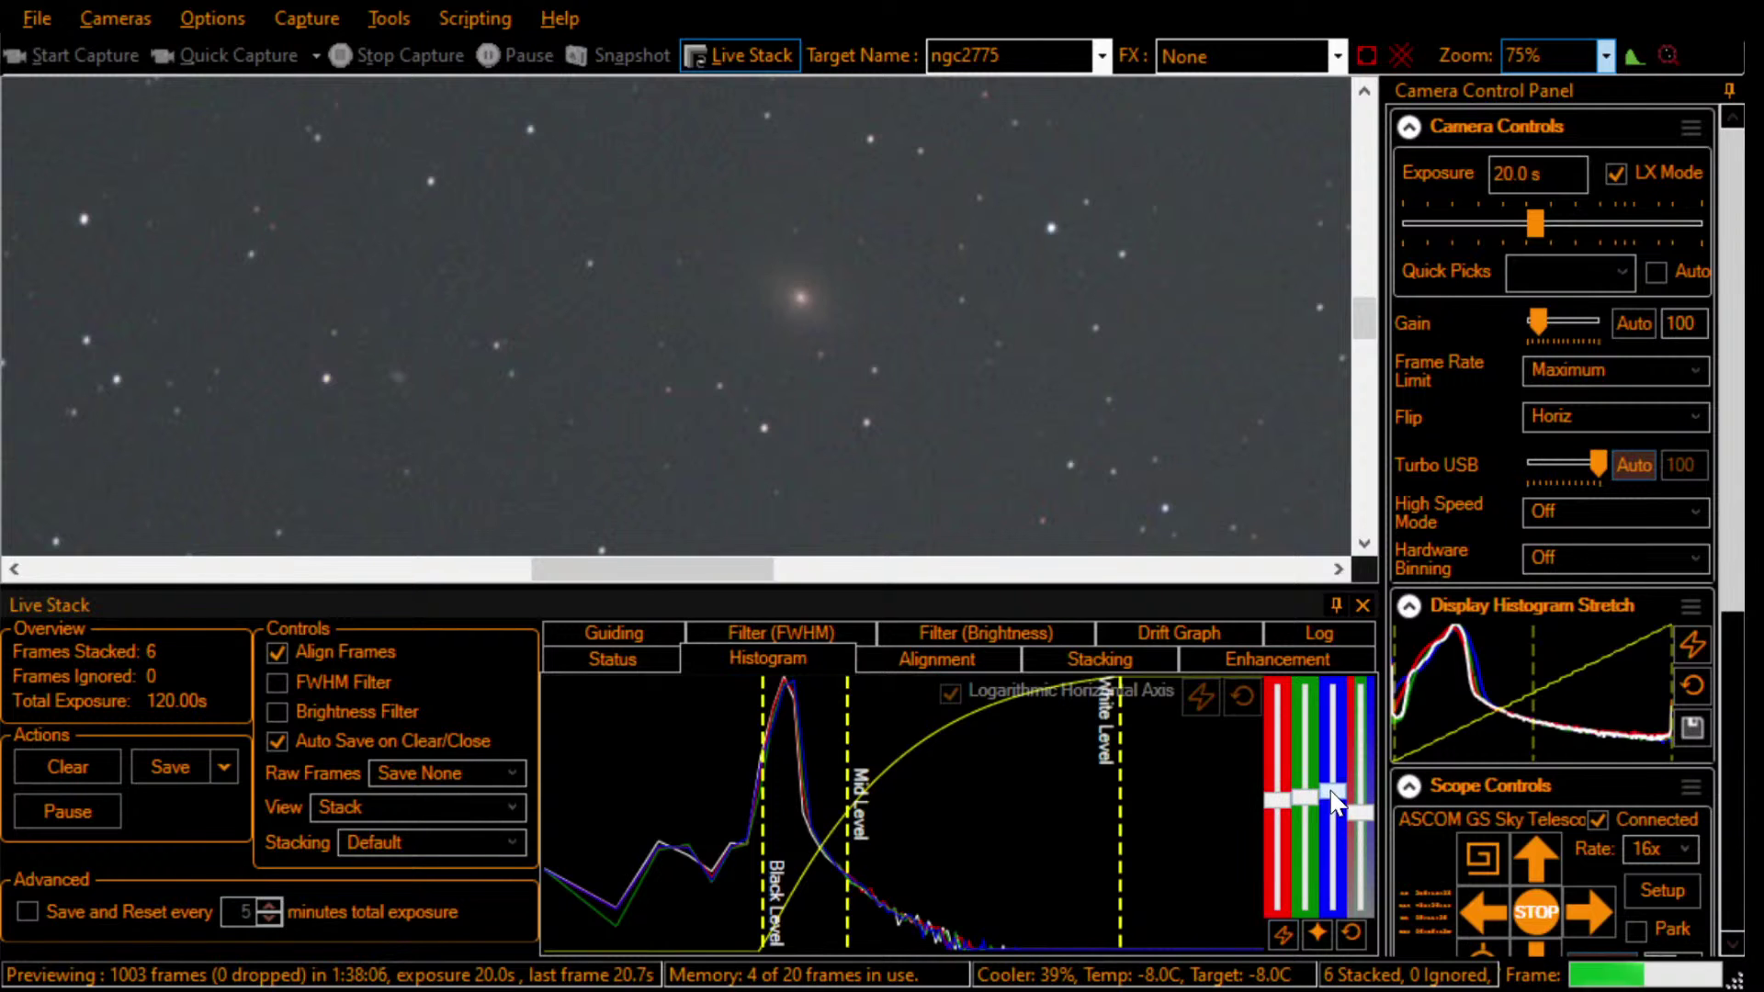
Step: Raise the live stack's black level to the histogram peak and shift the mid level up to darken the sky around the galaxy
left_click_drag(759, 778, 887, 783)
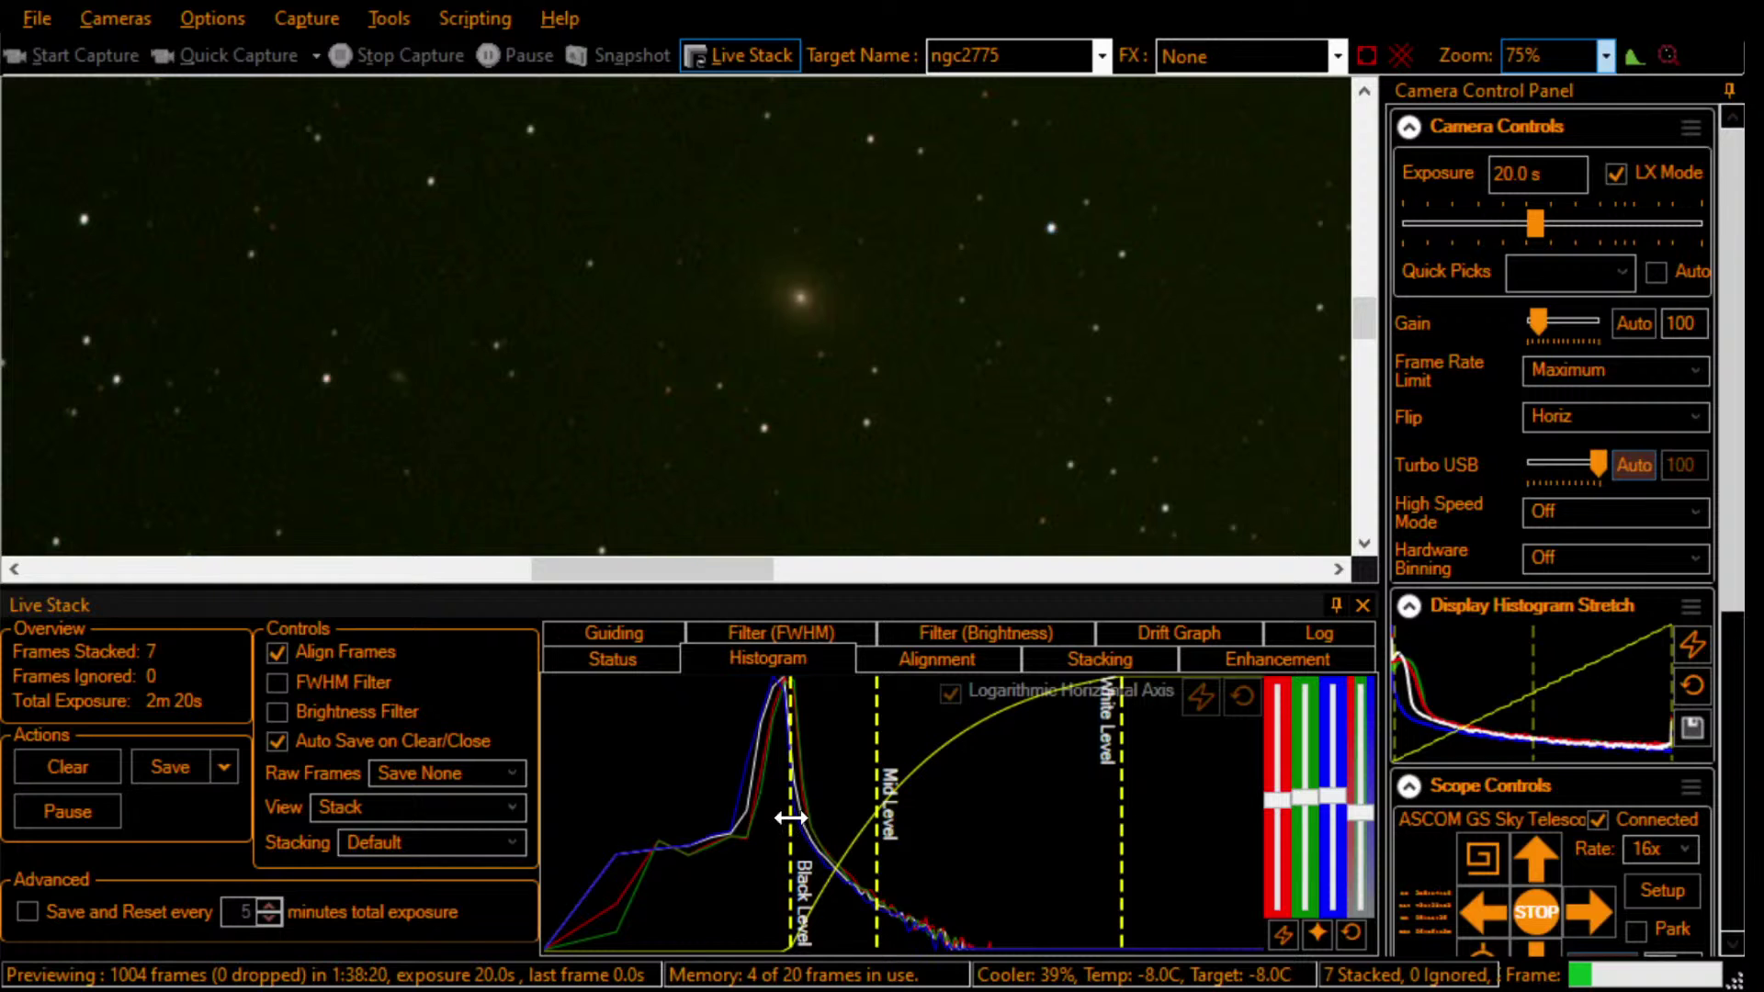
left_click_drag(791, 818, 790, 818)
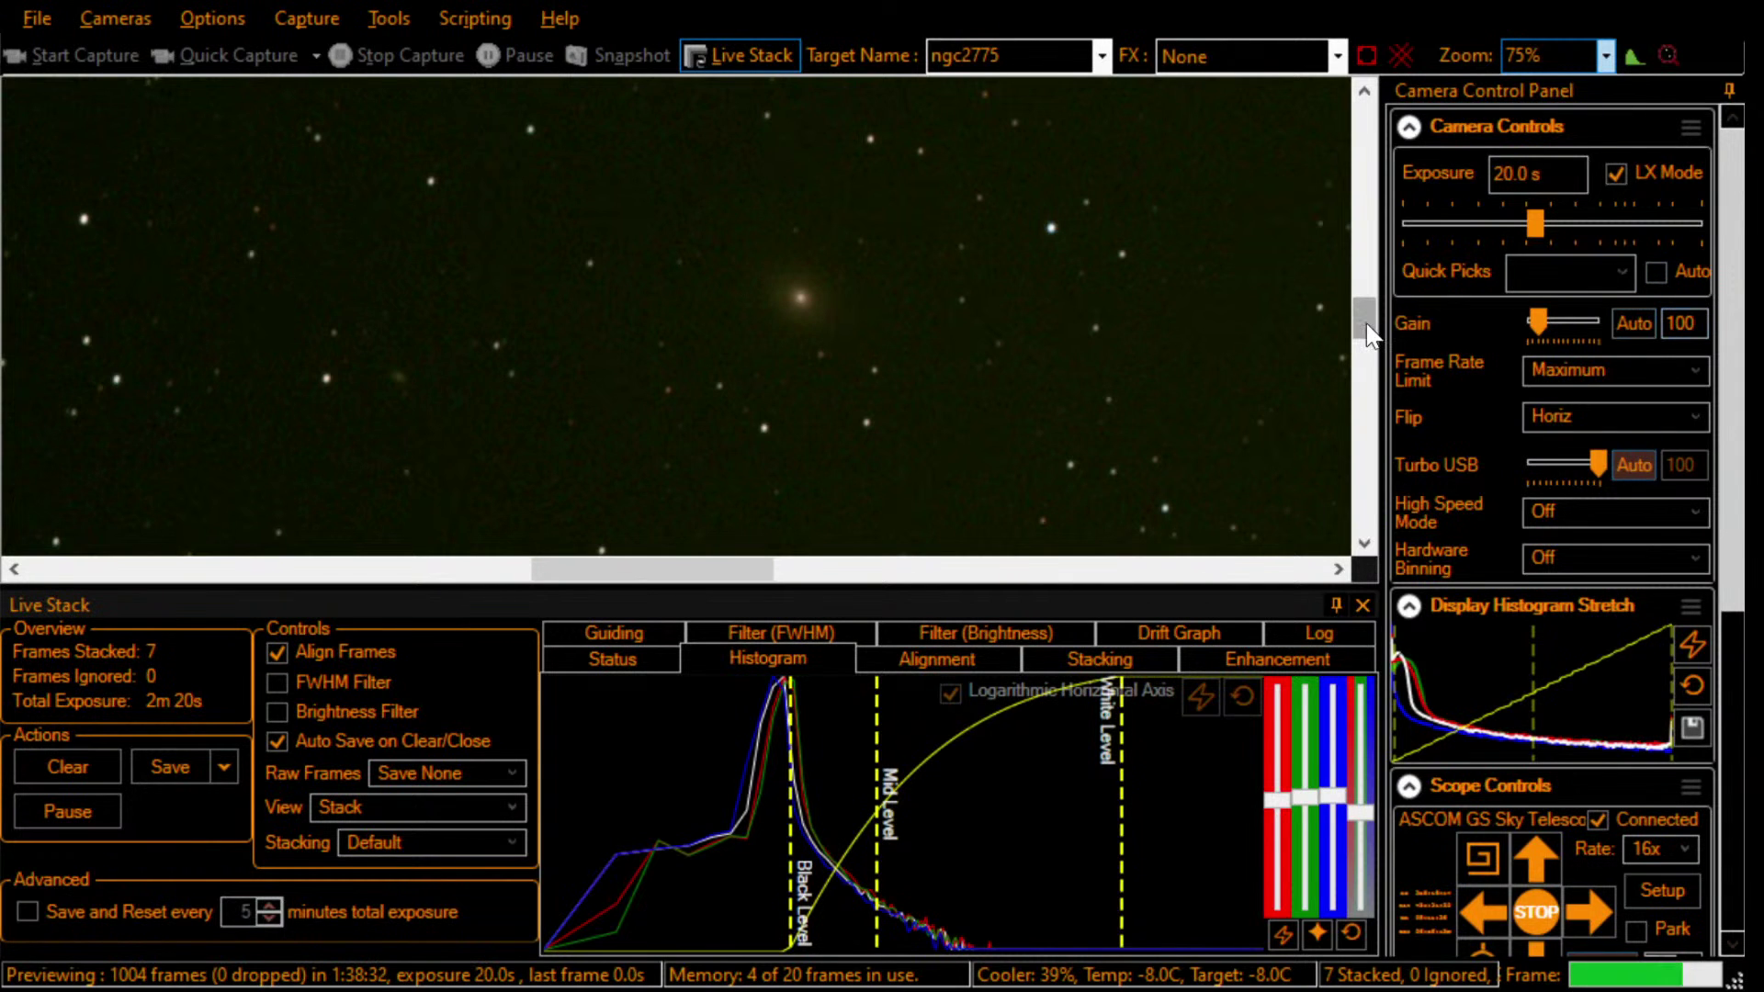
left_click_drag(1366, 336, 1367, 336)
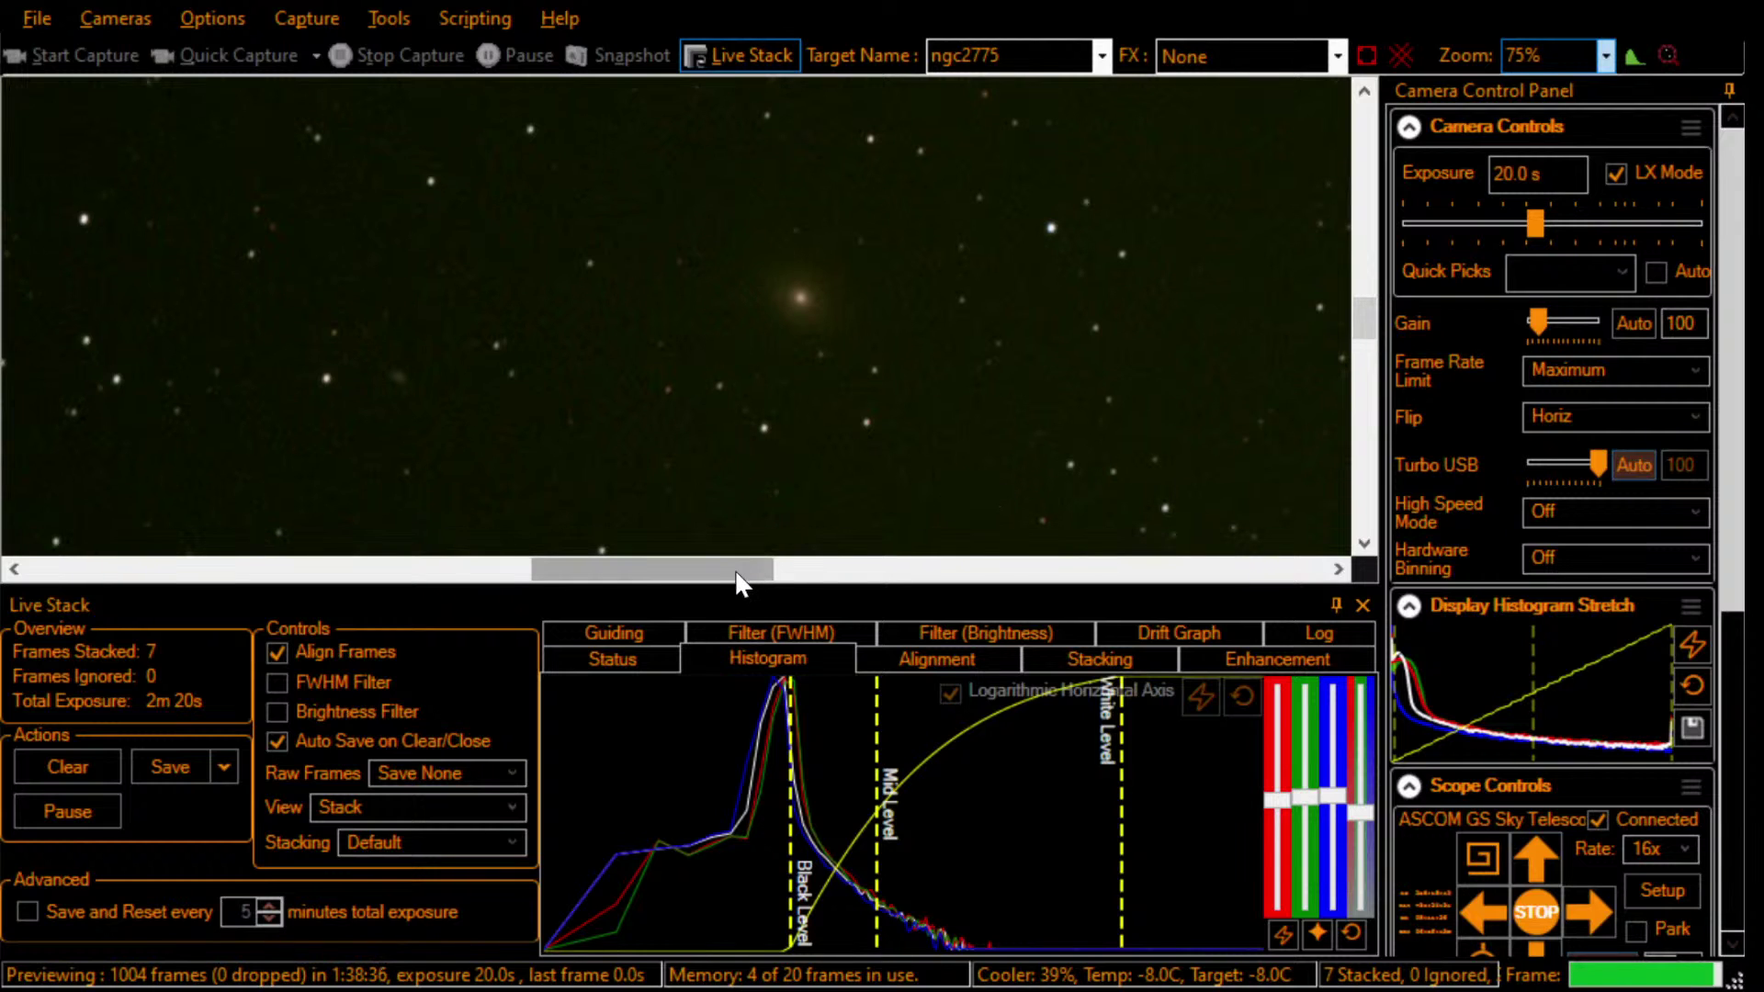
left_click_drag(737, 572, 754, 571)
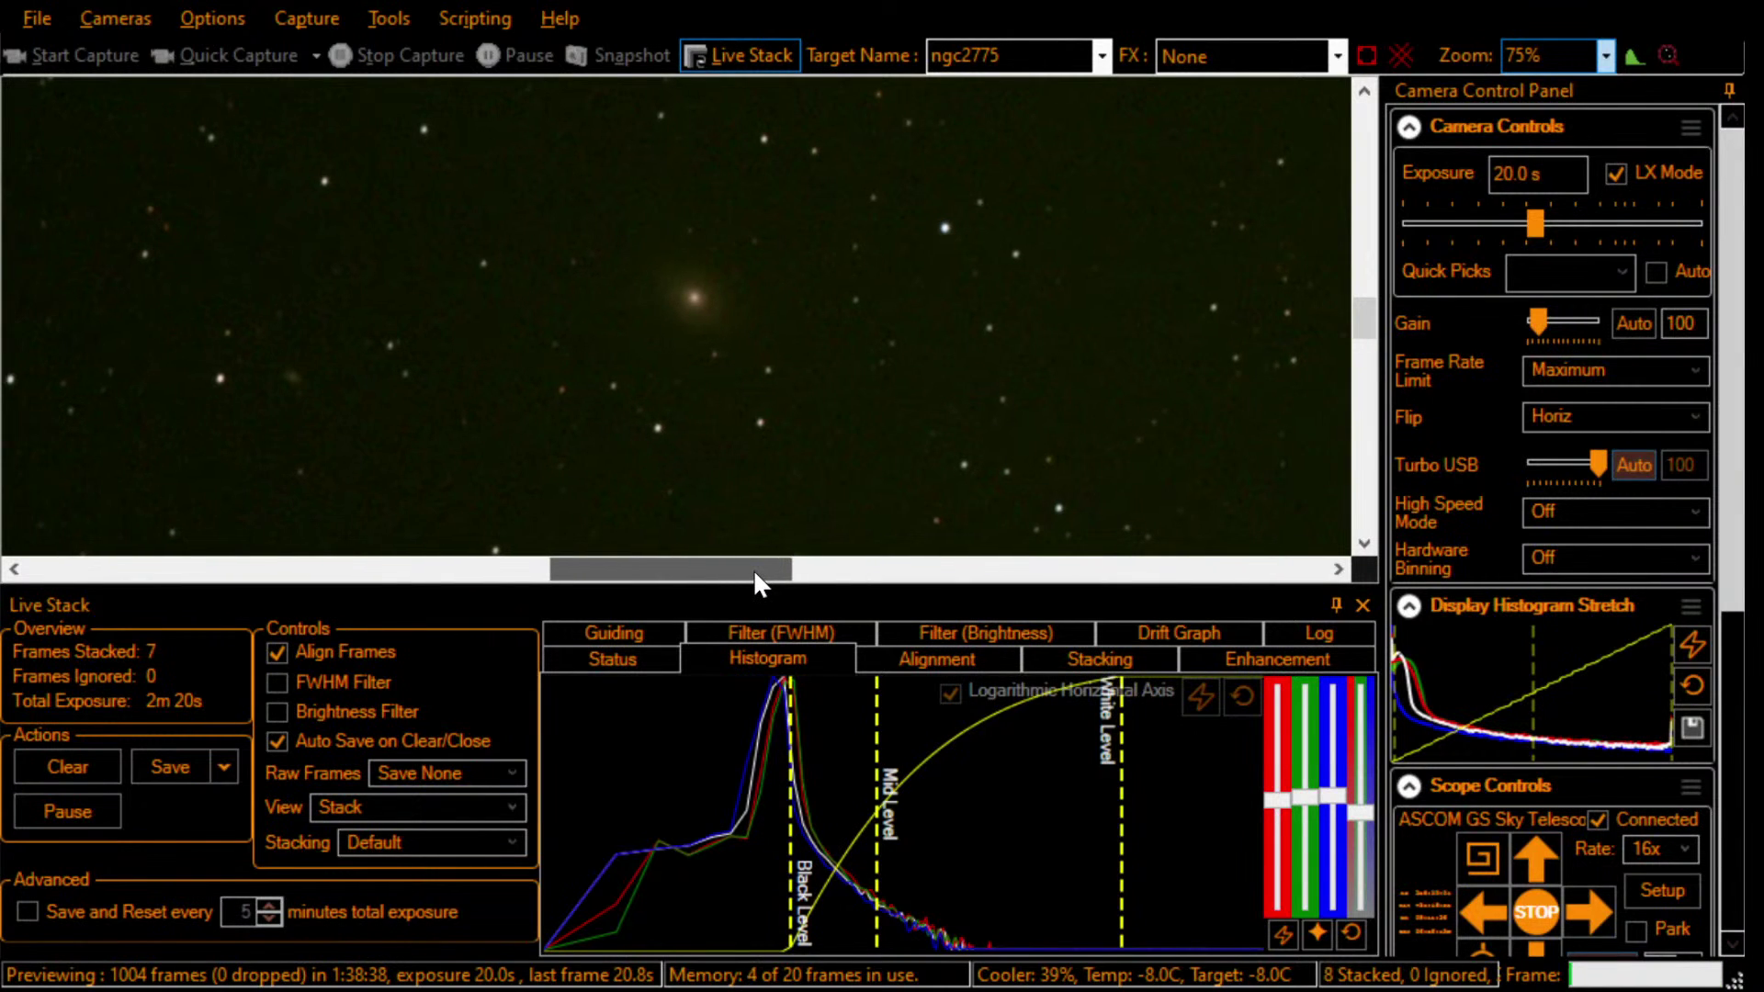
Step: Zoom the live stack preview in to 100% and examine the galaxy
left_click(1607, 53)
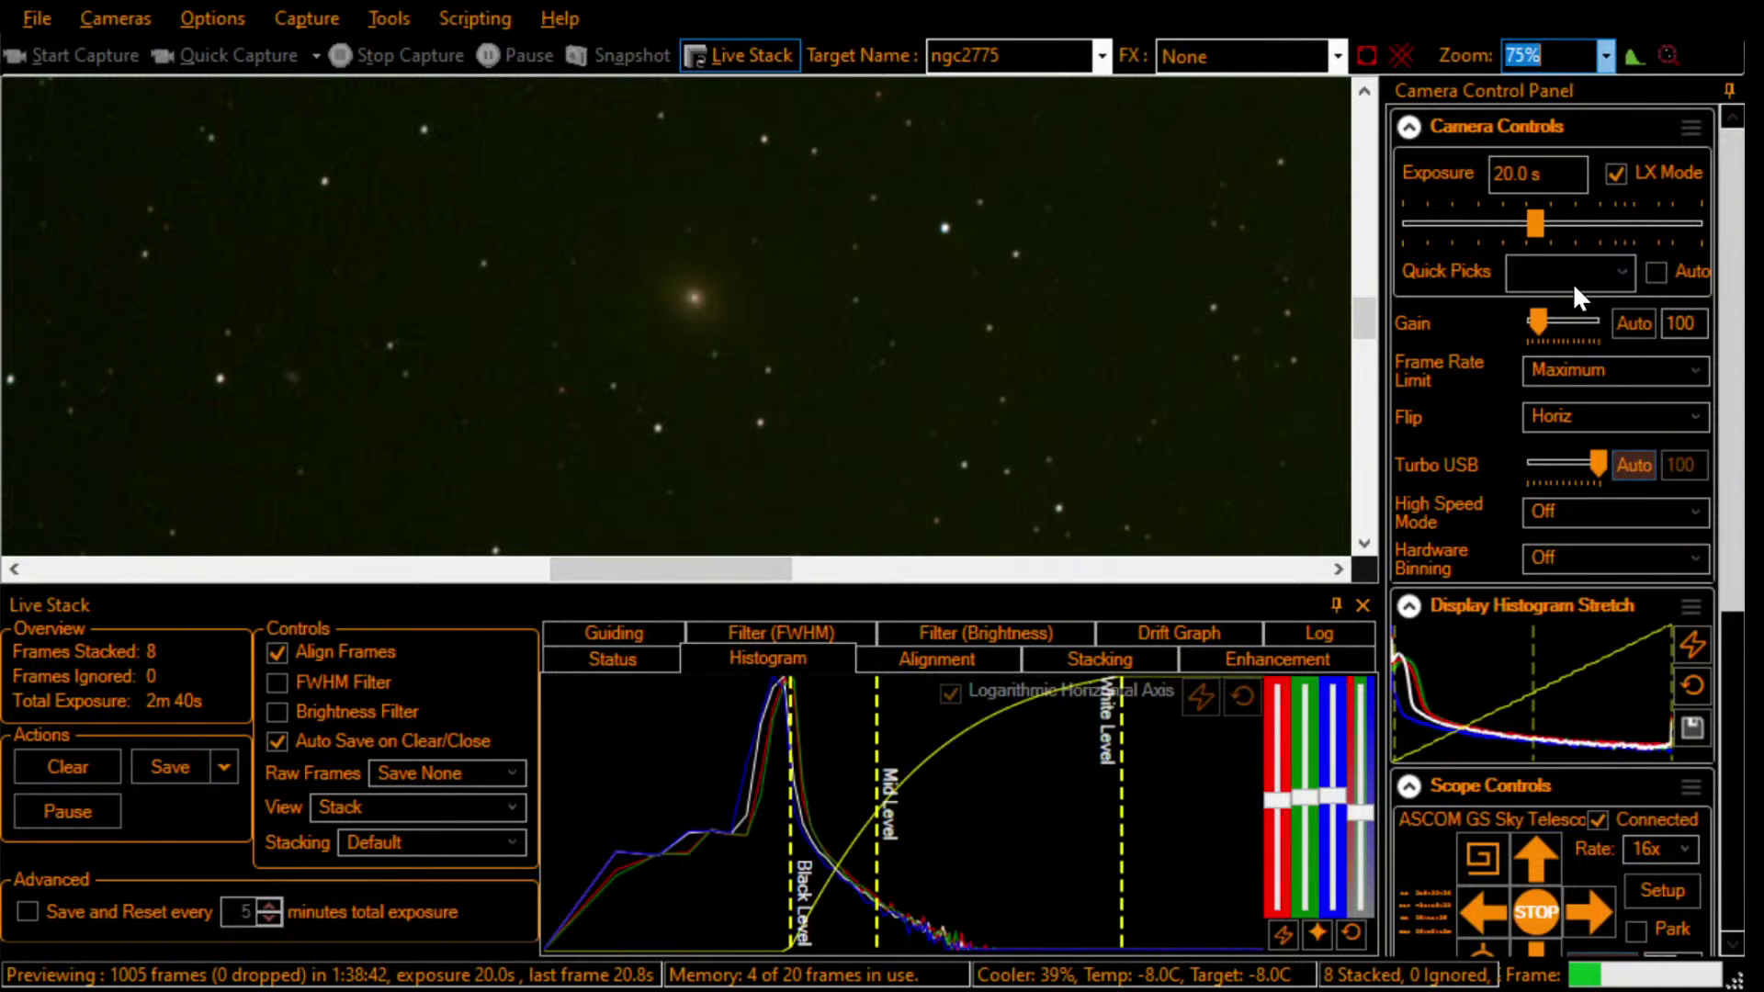
key("Down")
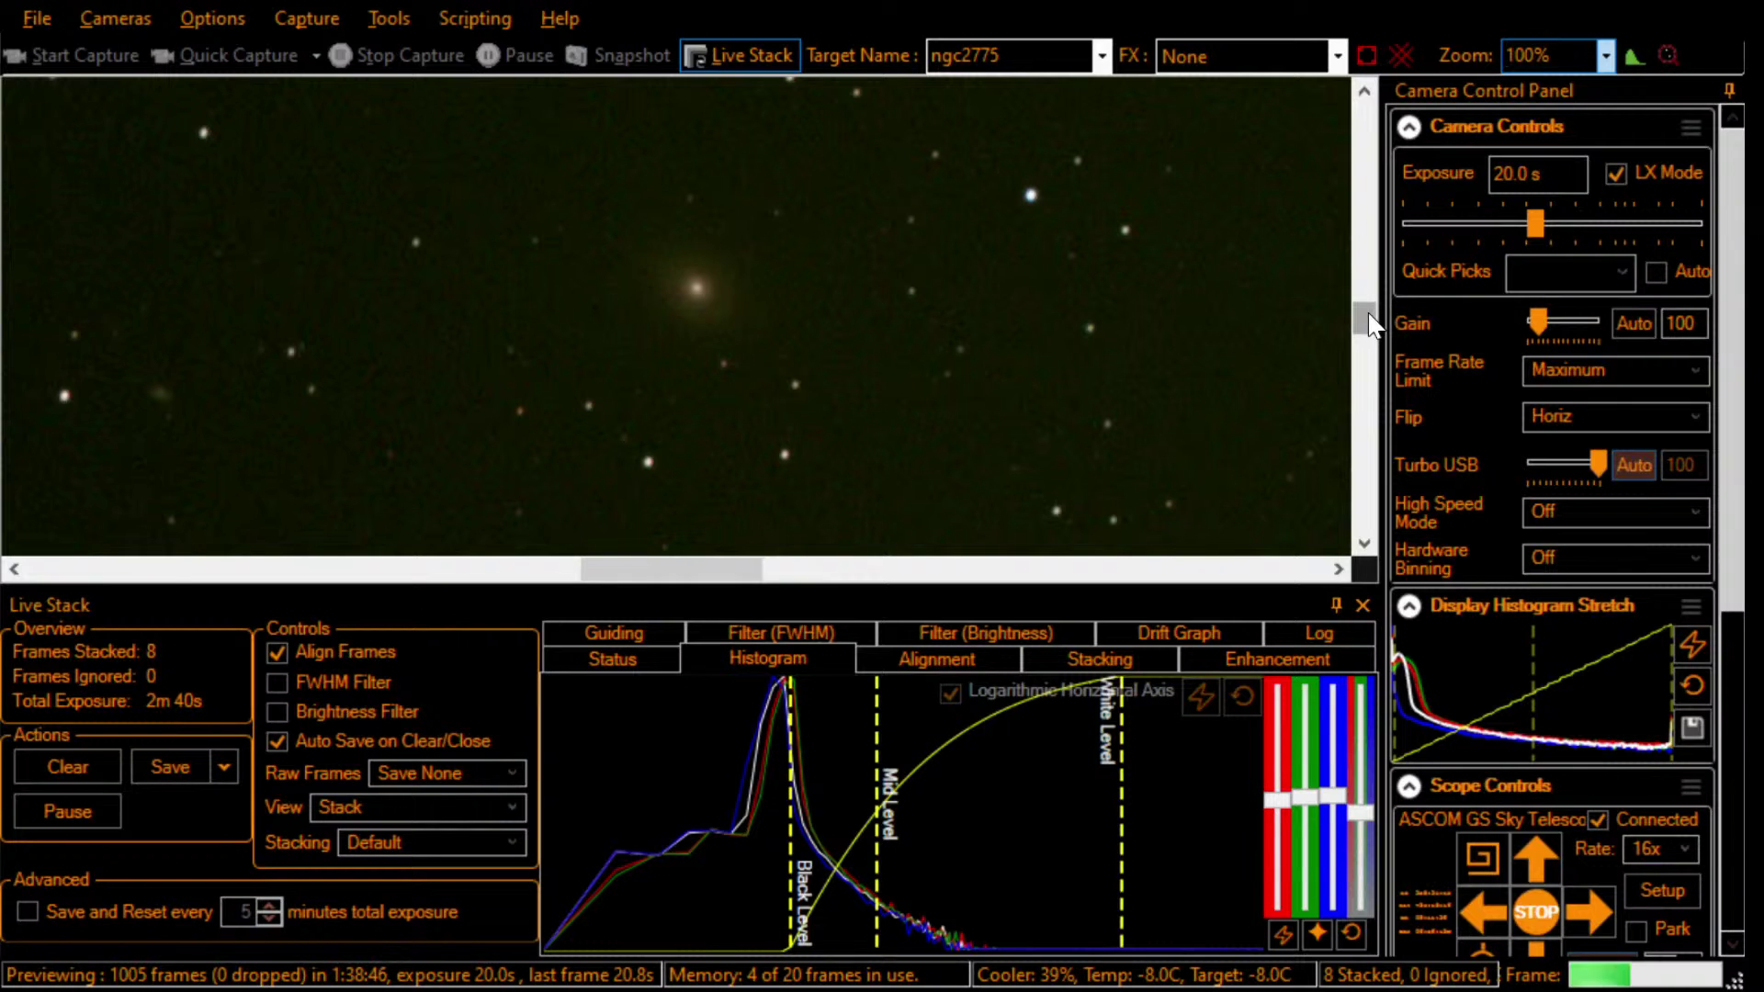
scroll(1369, 322, "up", 1)
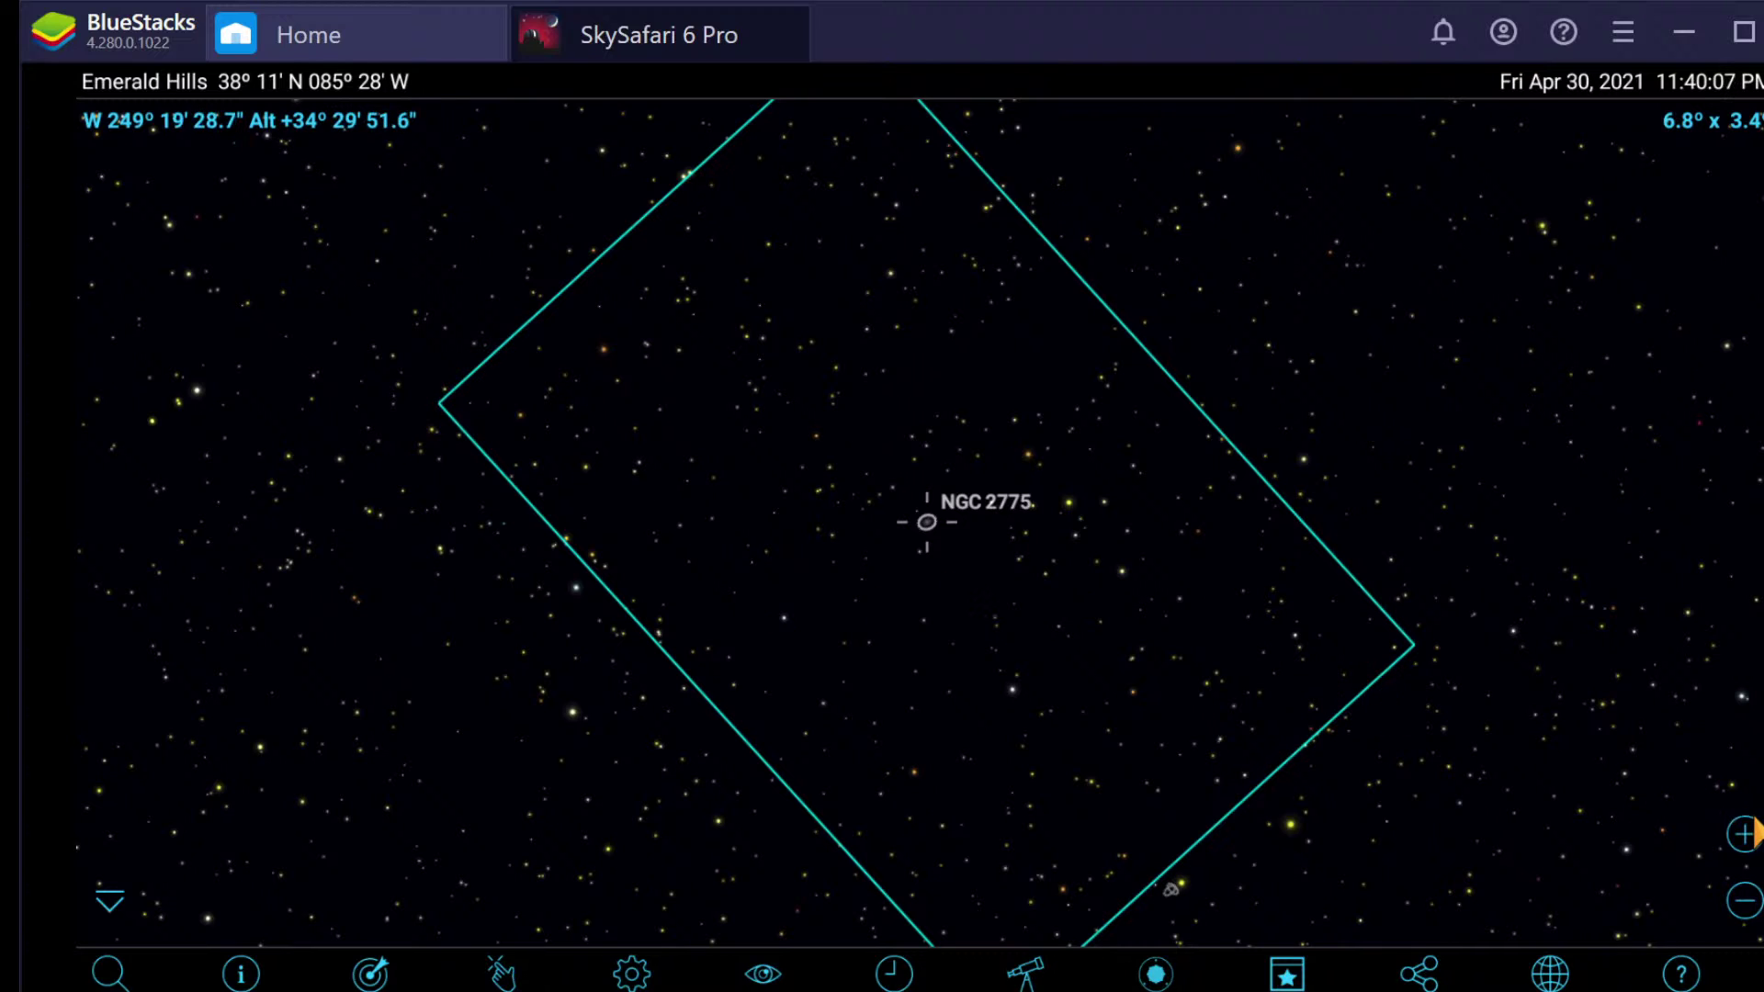
Step: Switch to SkySafari, zoom in closely on NGC 2775 and read its object information and description
left_click(1745, 835)
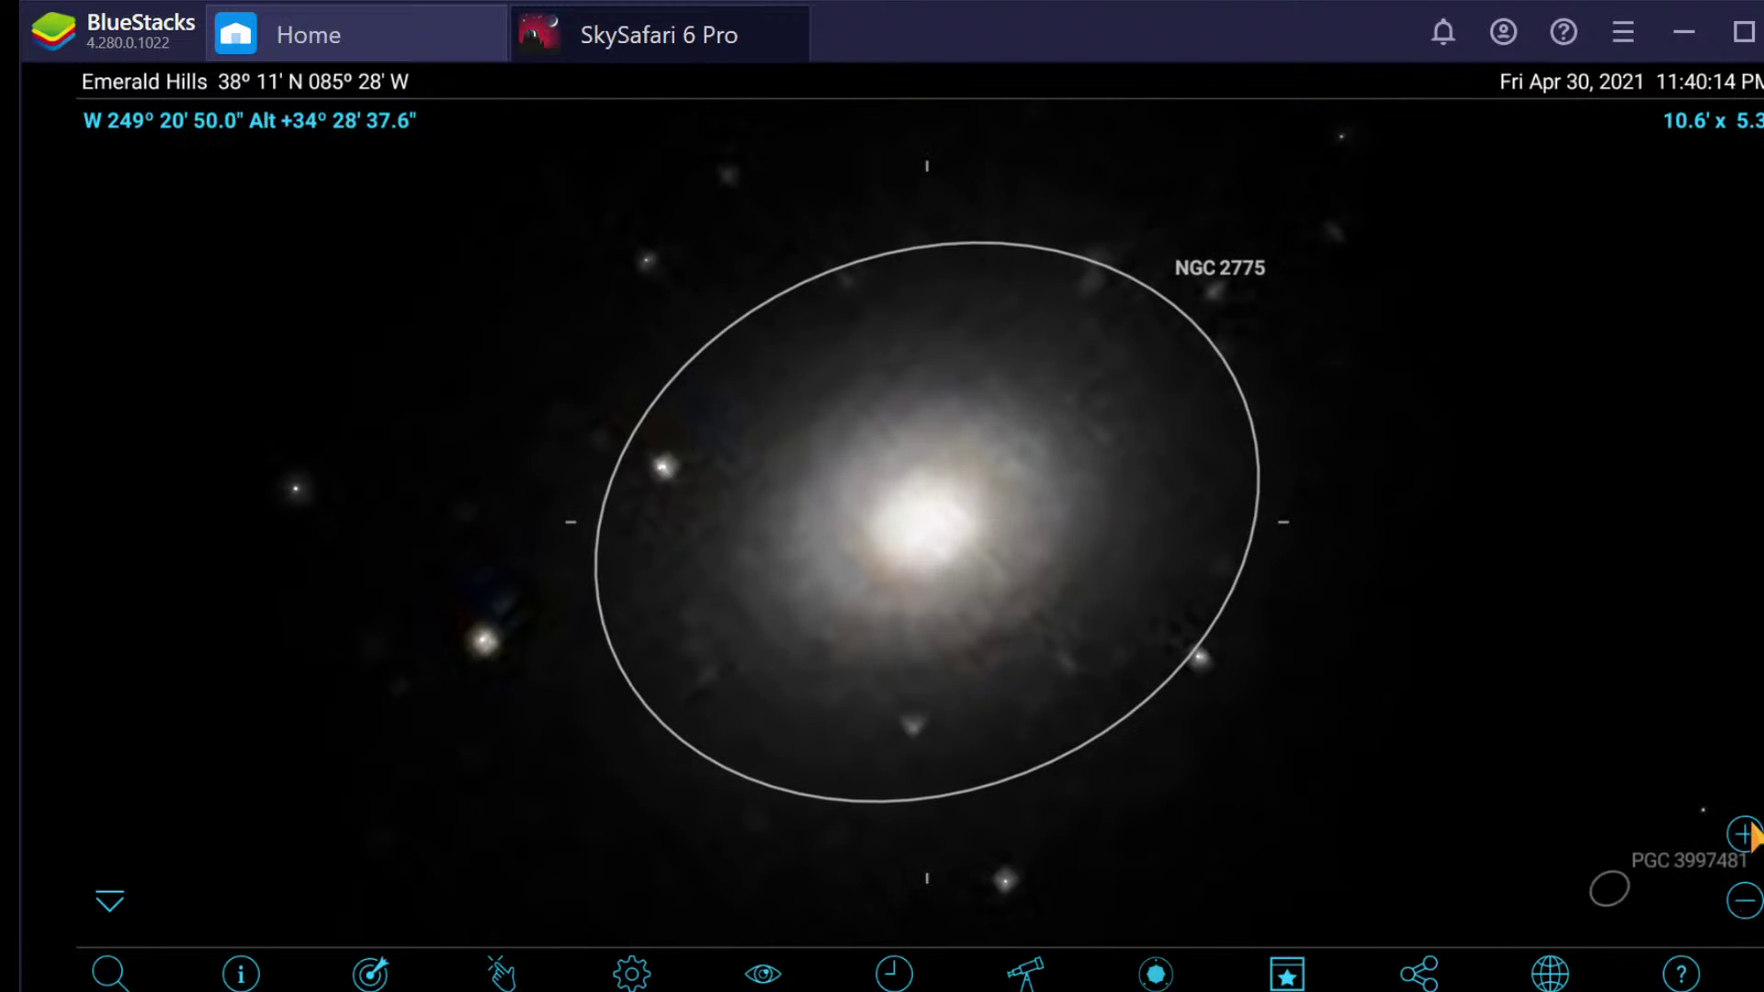
left_click(243, 974)
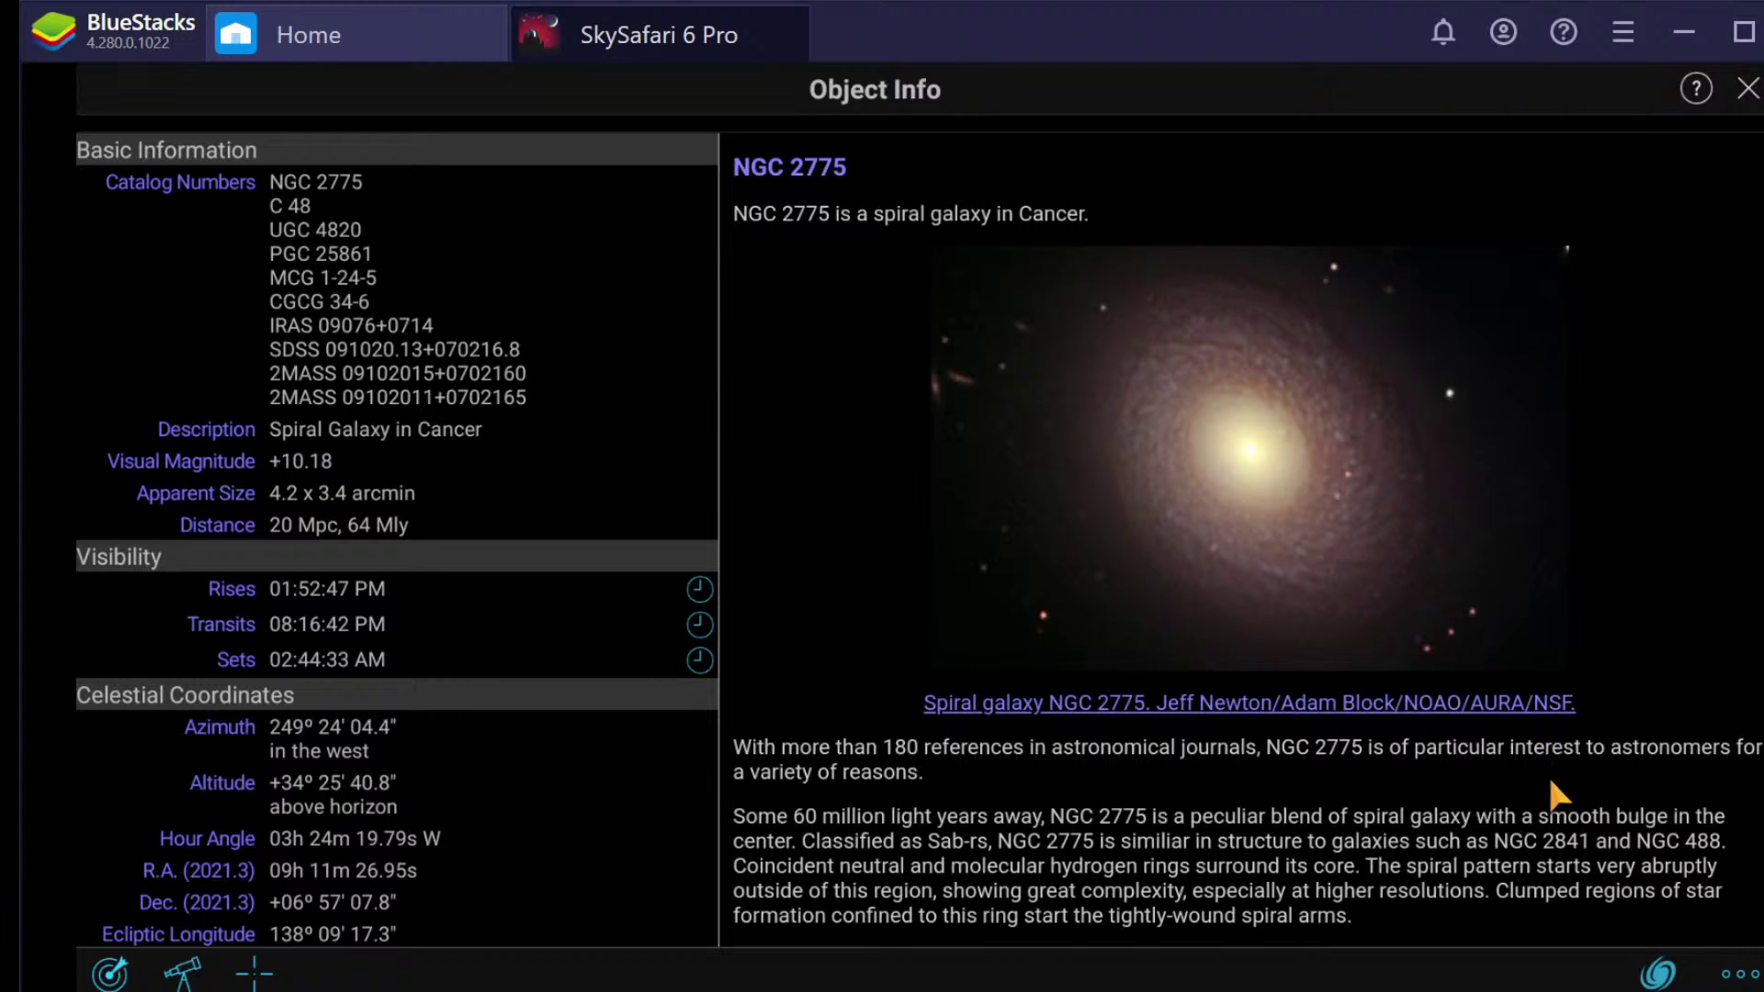
left_click_drag(1551, 782, 1555, 641)
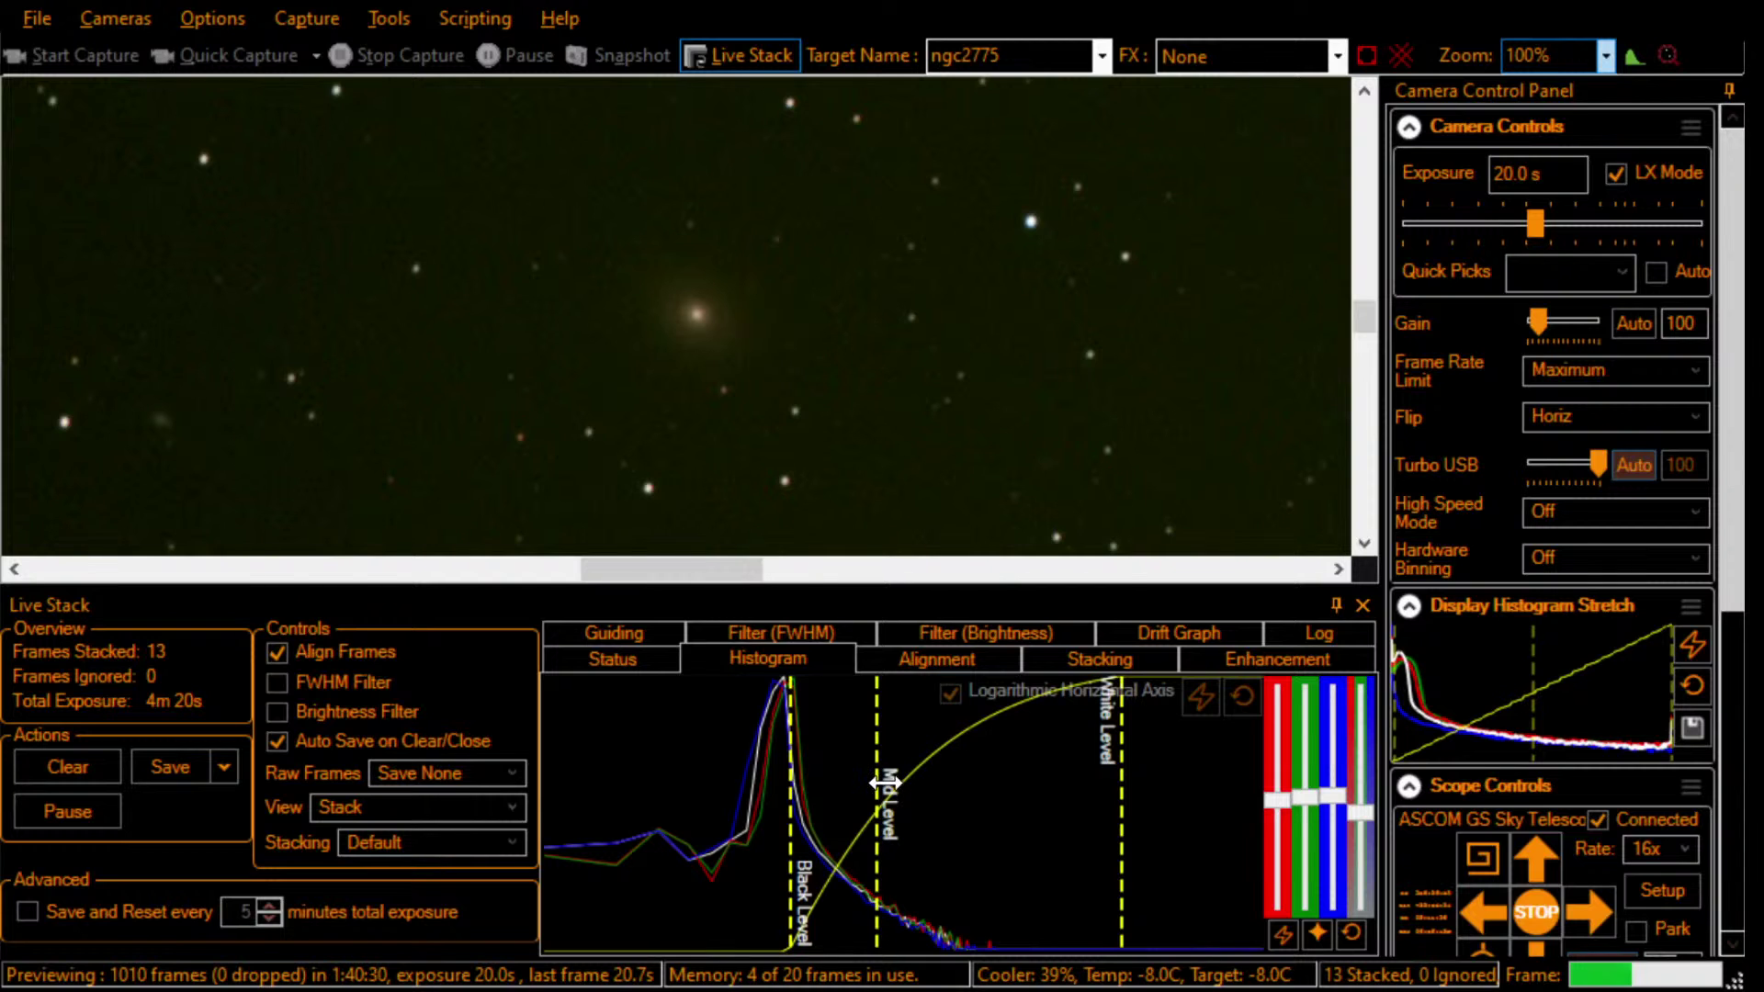
Step: Back in SharpCap, shift the live stack's mid level slightly up, and reset and auto-balance its colours
left_click_drag(885, 783, 899, 790)
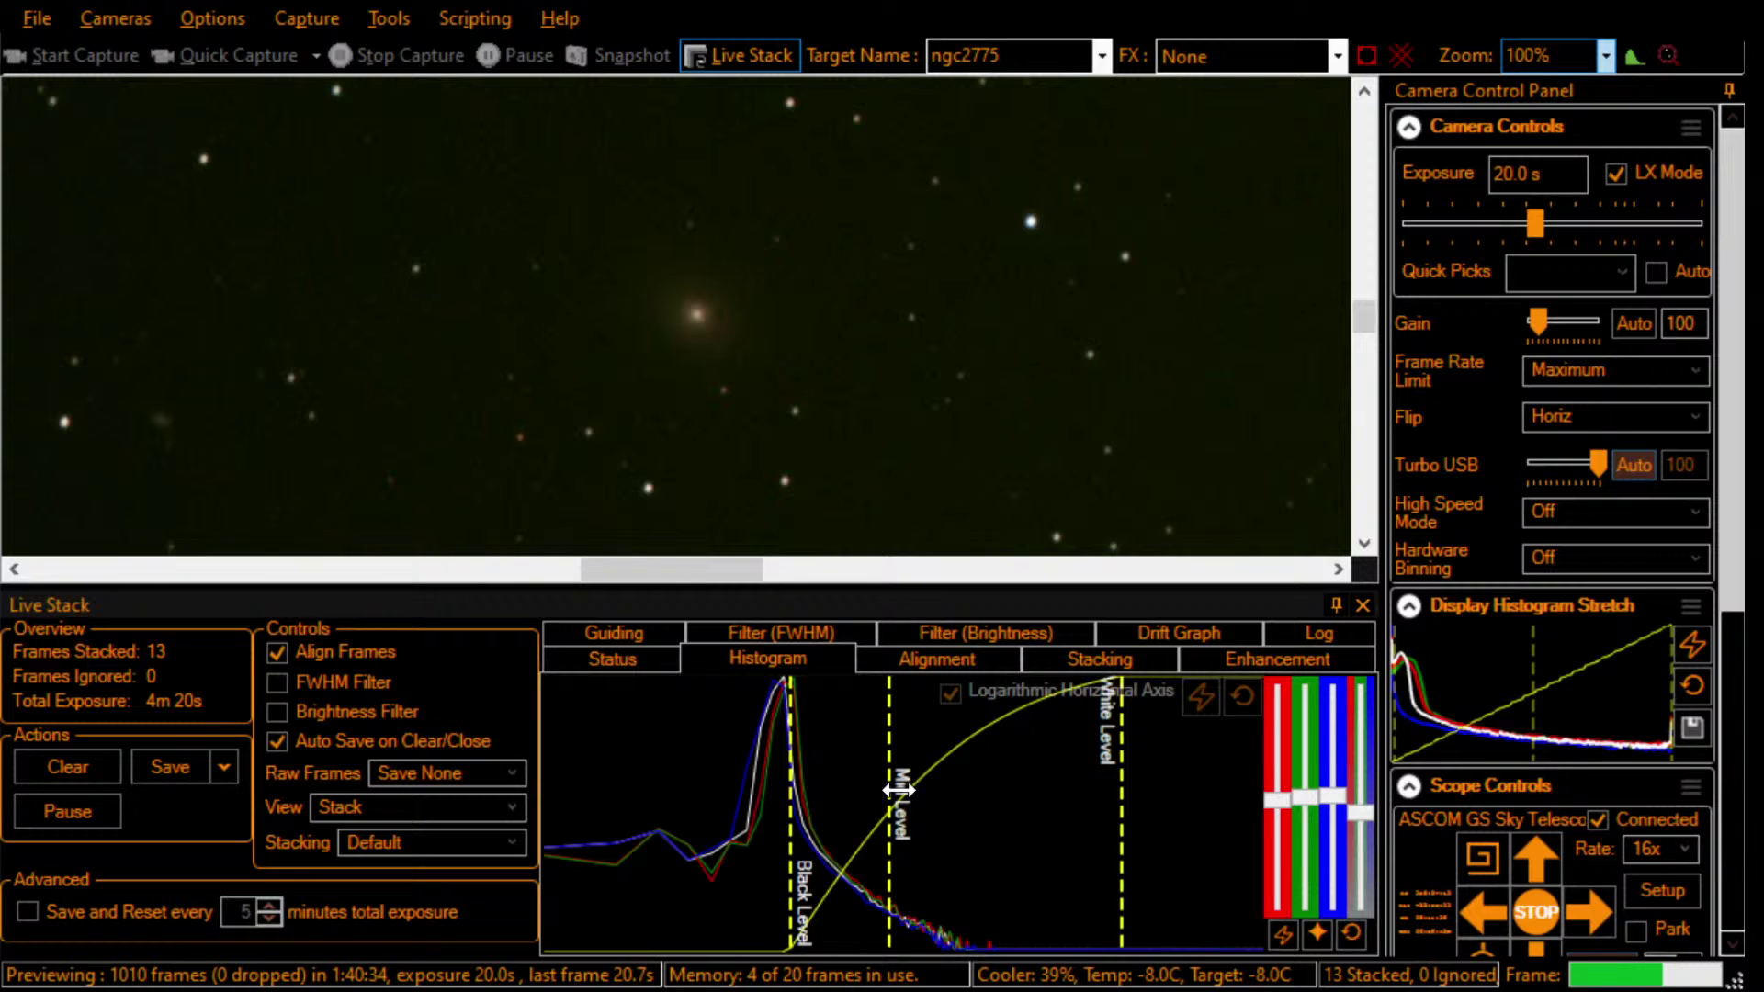
left_click_drag(898, 790, 899, 790)
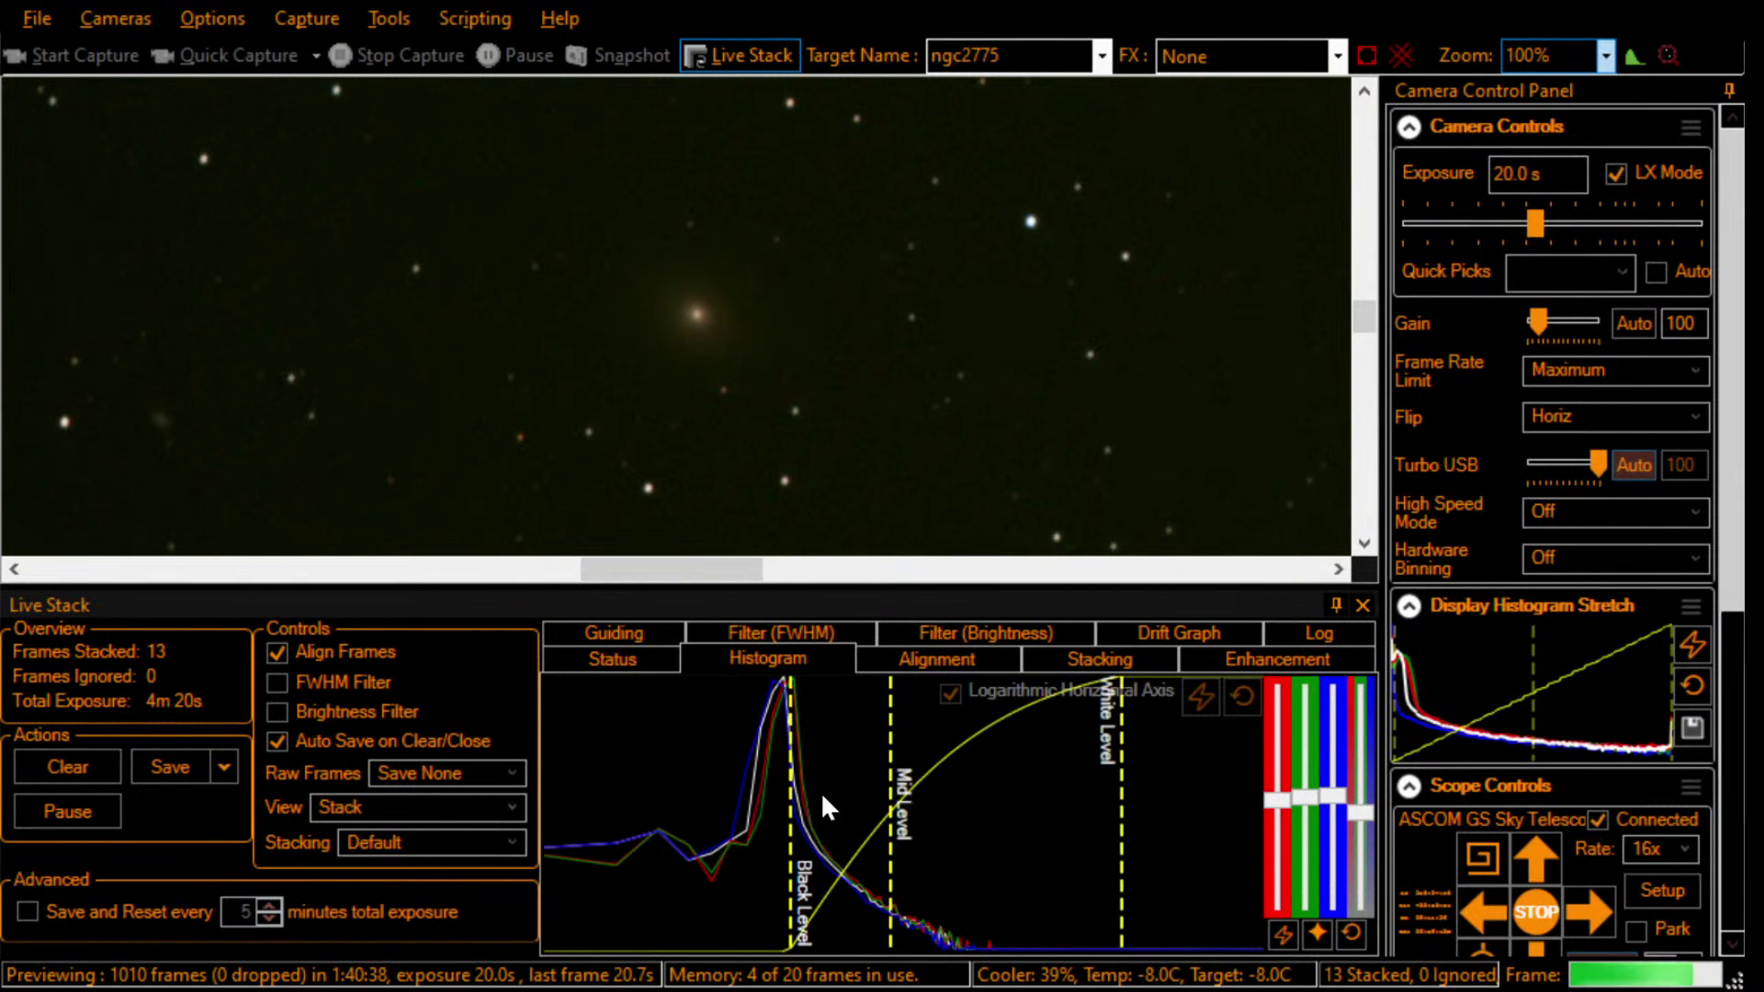
left_click(1351, 931)
left_click(1283, 931)
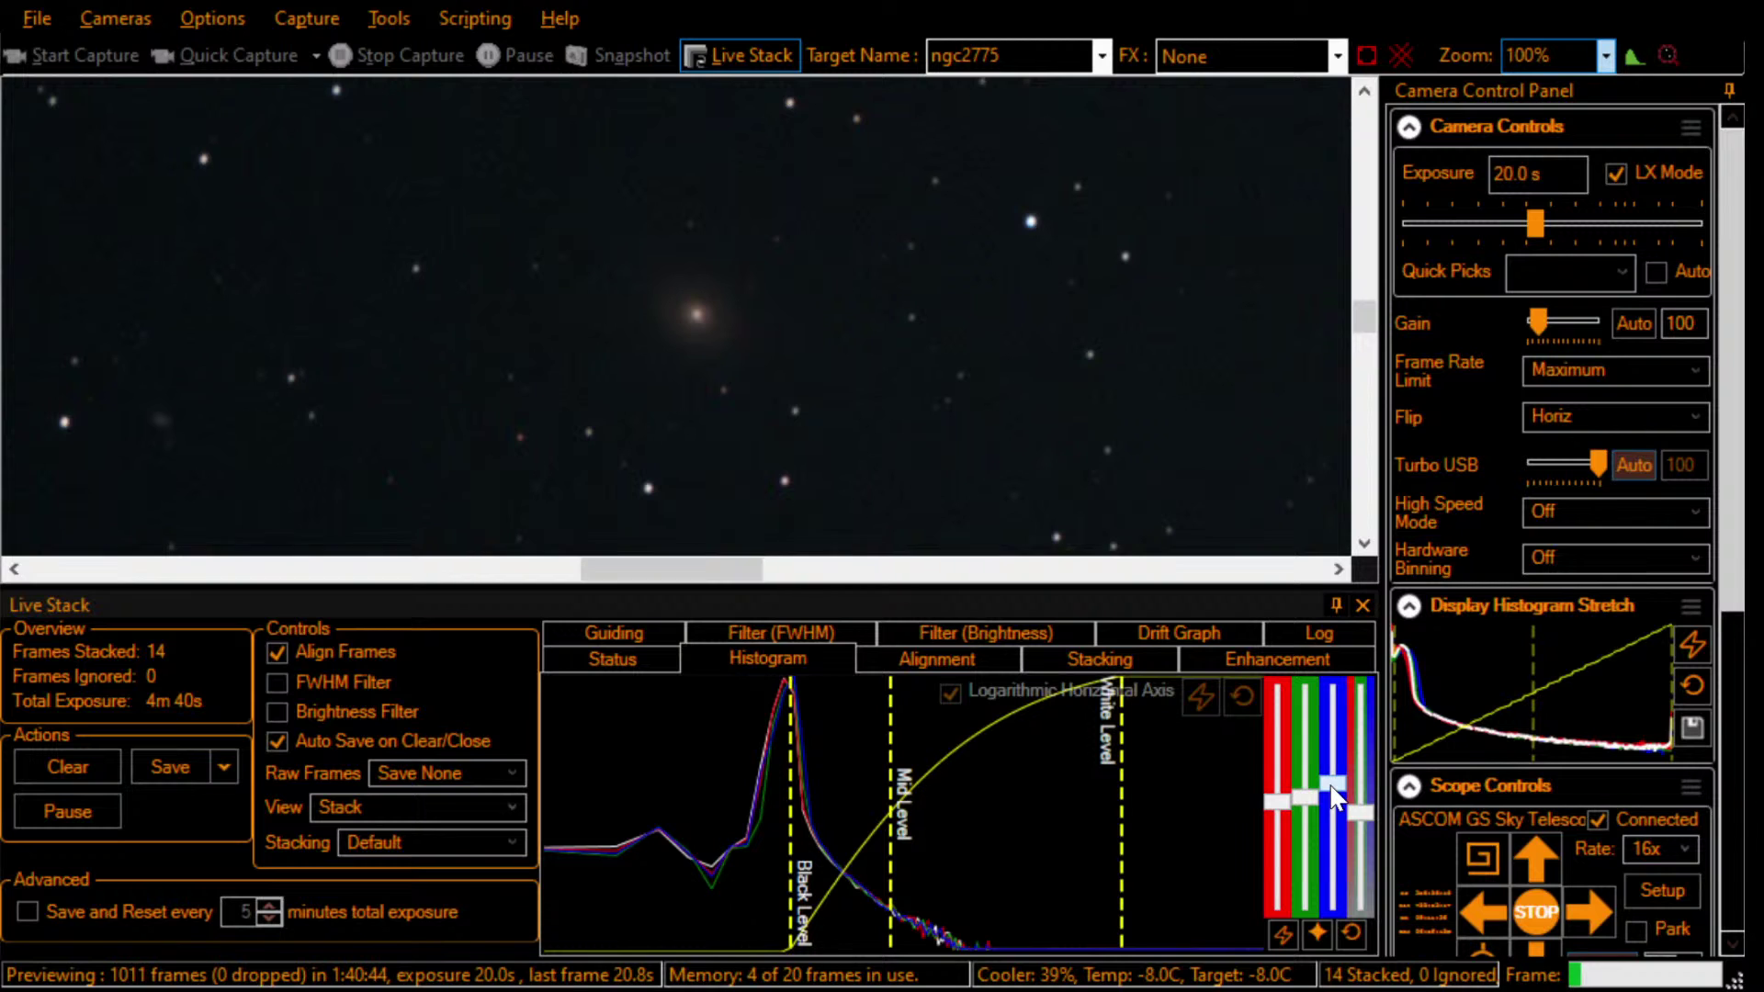
left_click_drag(1330, 787, 1332, 797)
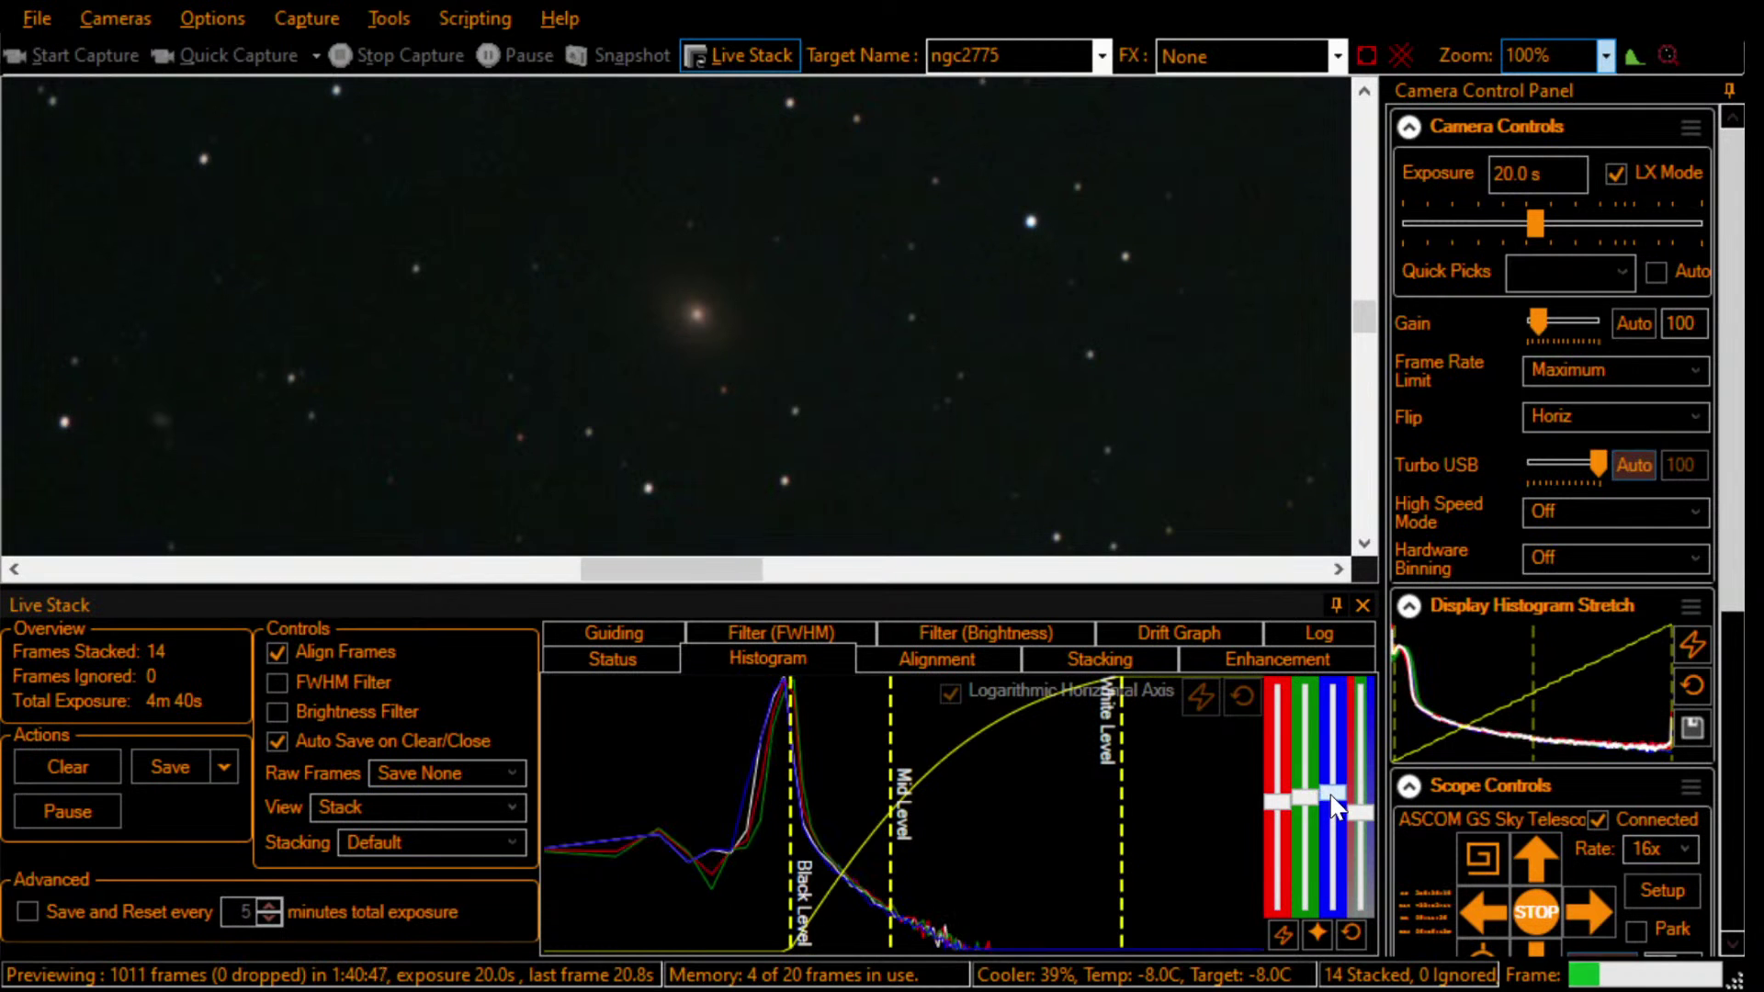
left_click(1284, 933)
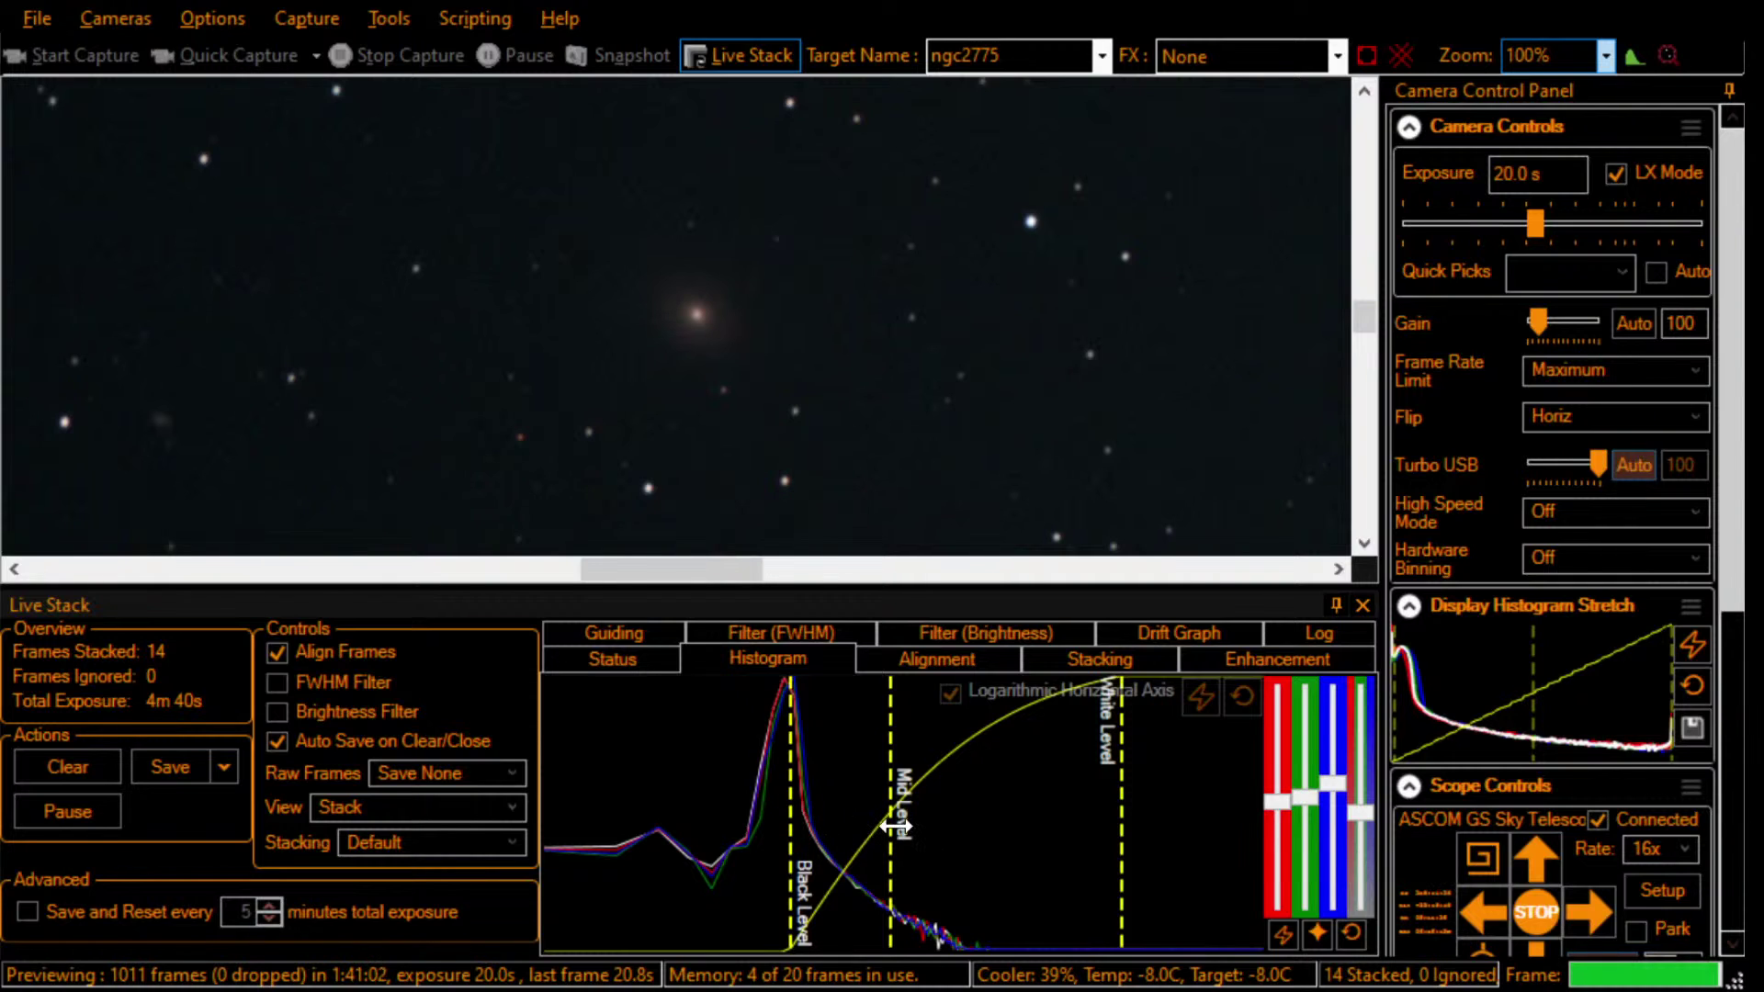
Step: Fine-tune the live stack's mid level at 100% and Auto zoom, leaving it slightly higher to darken the sky
left_click_drag(896, 826, 881, 826)
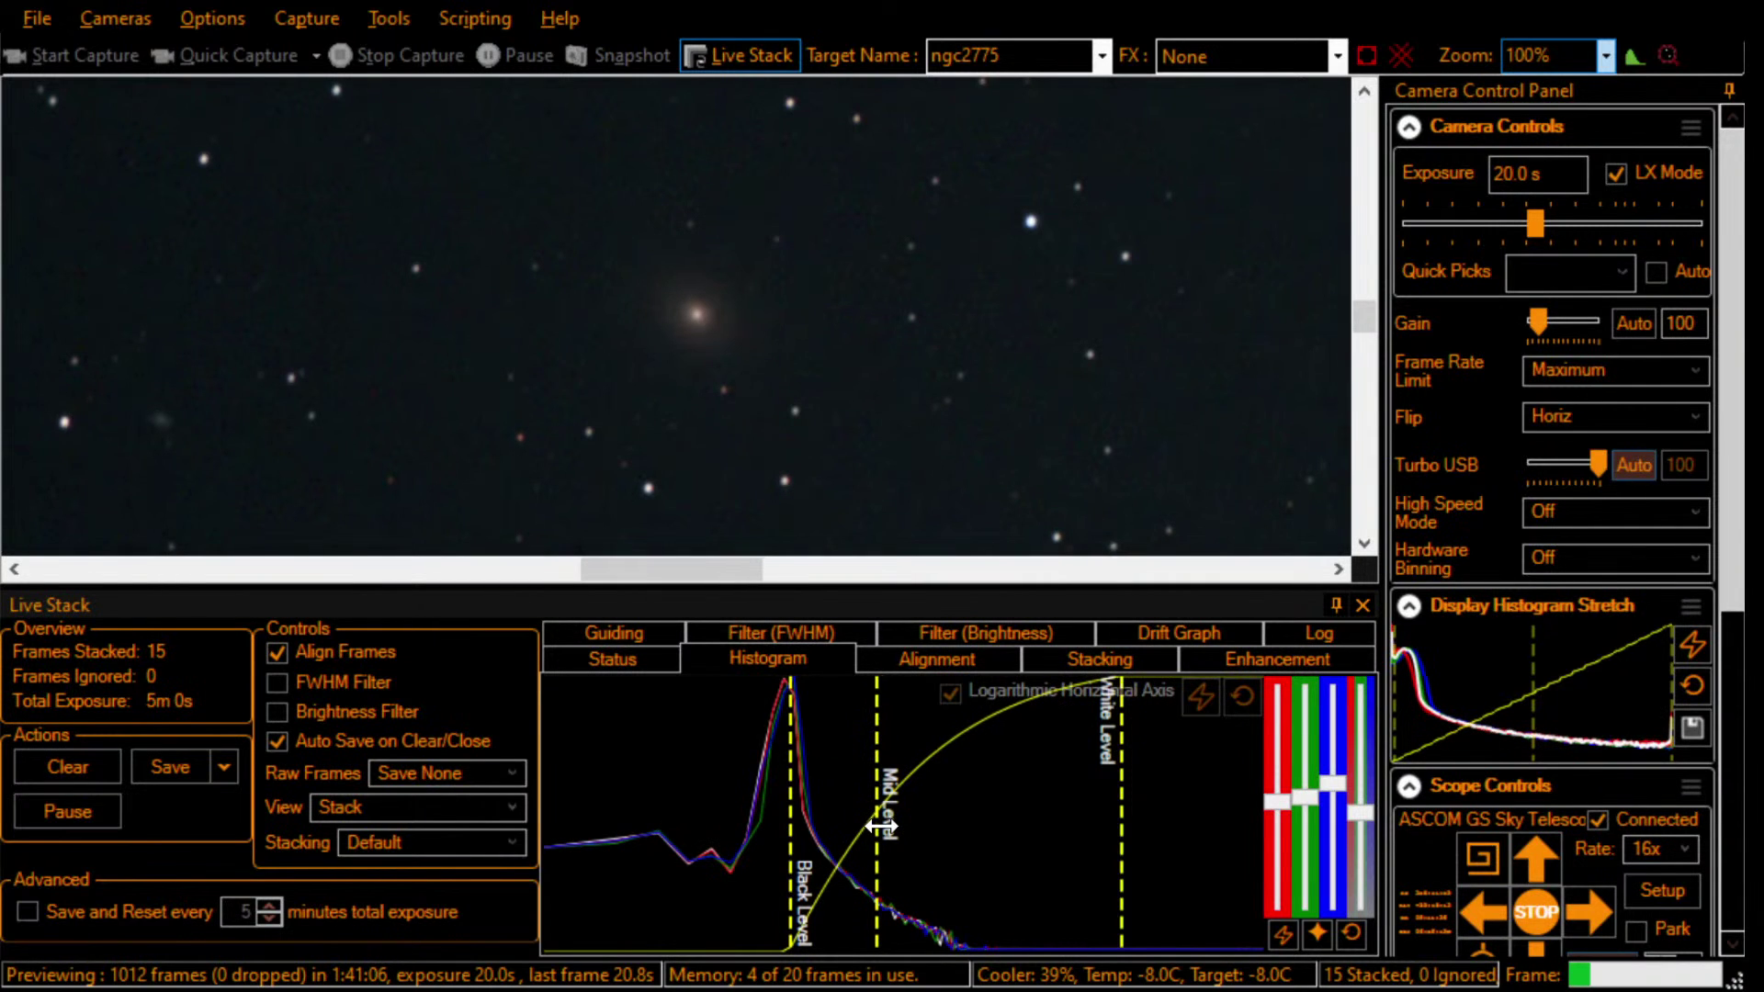
left_click_drag(881, 826, 874, 831)
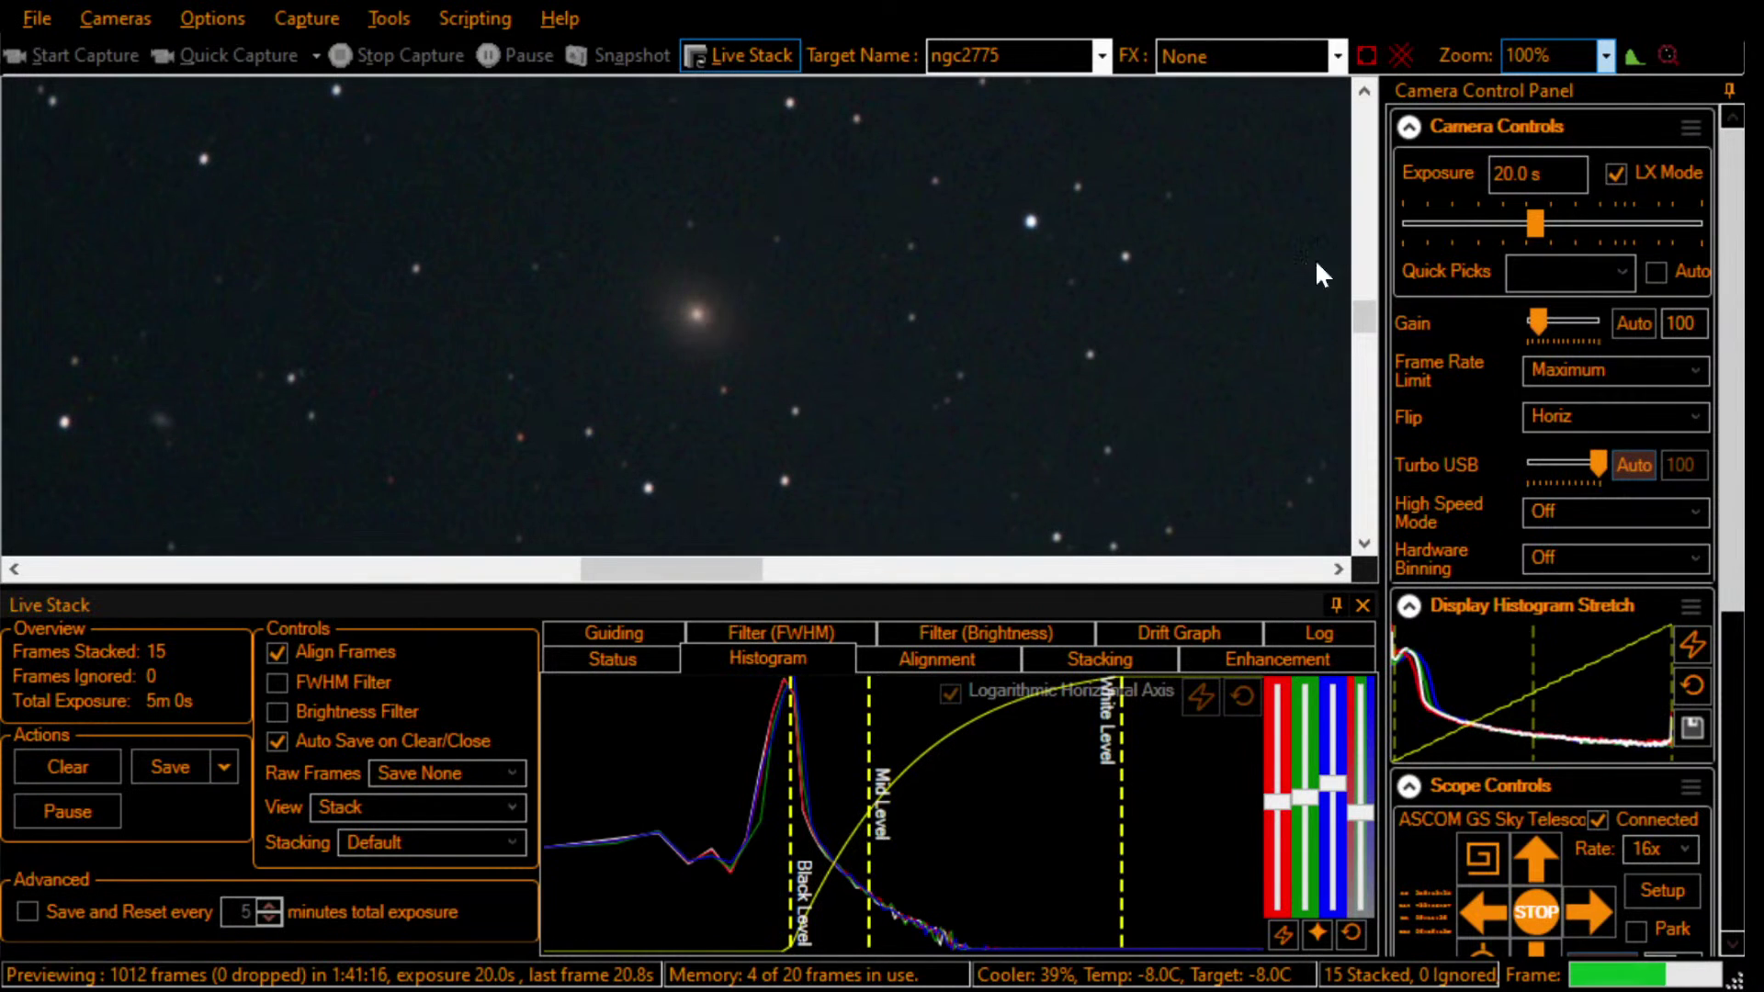
left_click(1606, 59)
left_click(1608, 72)
left_click(1582, 81)
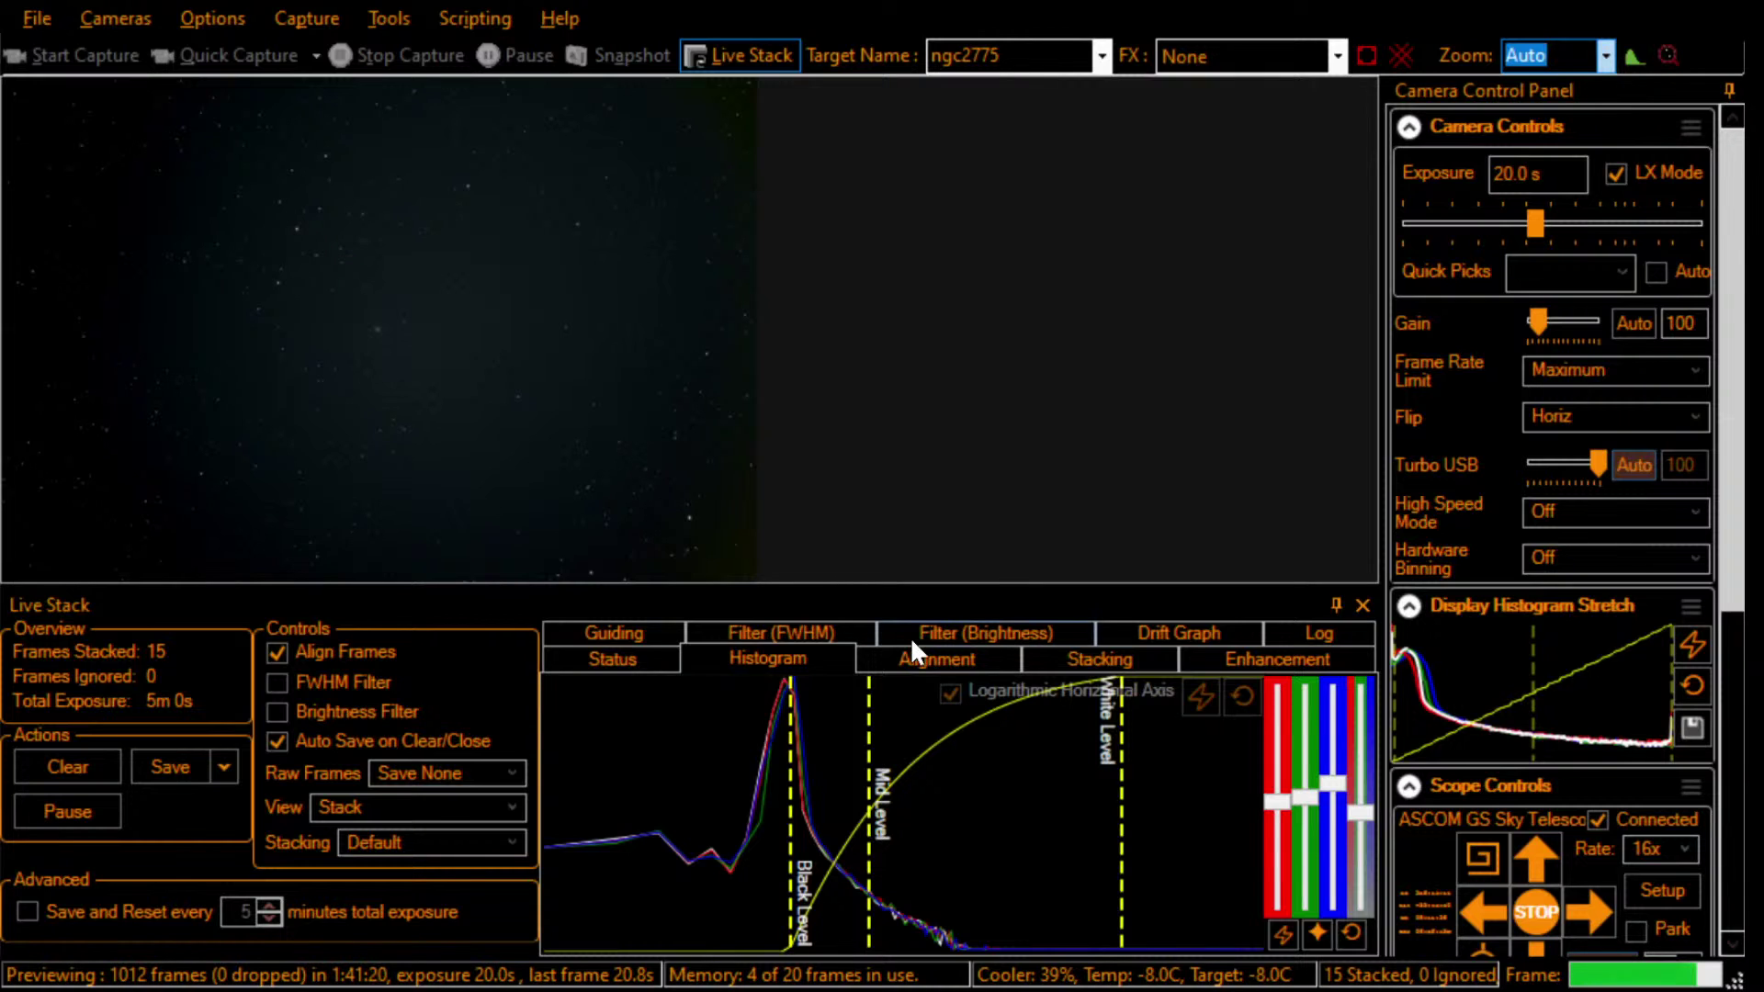
left_click_drag(871, 756, 889, 756)
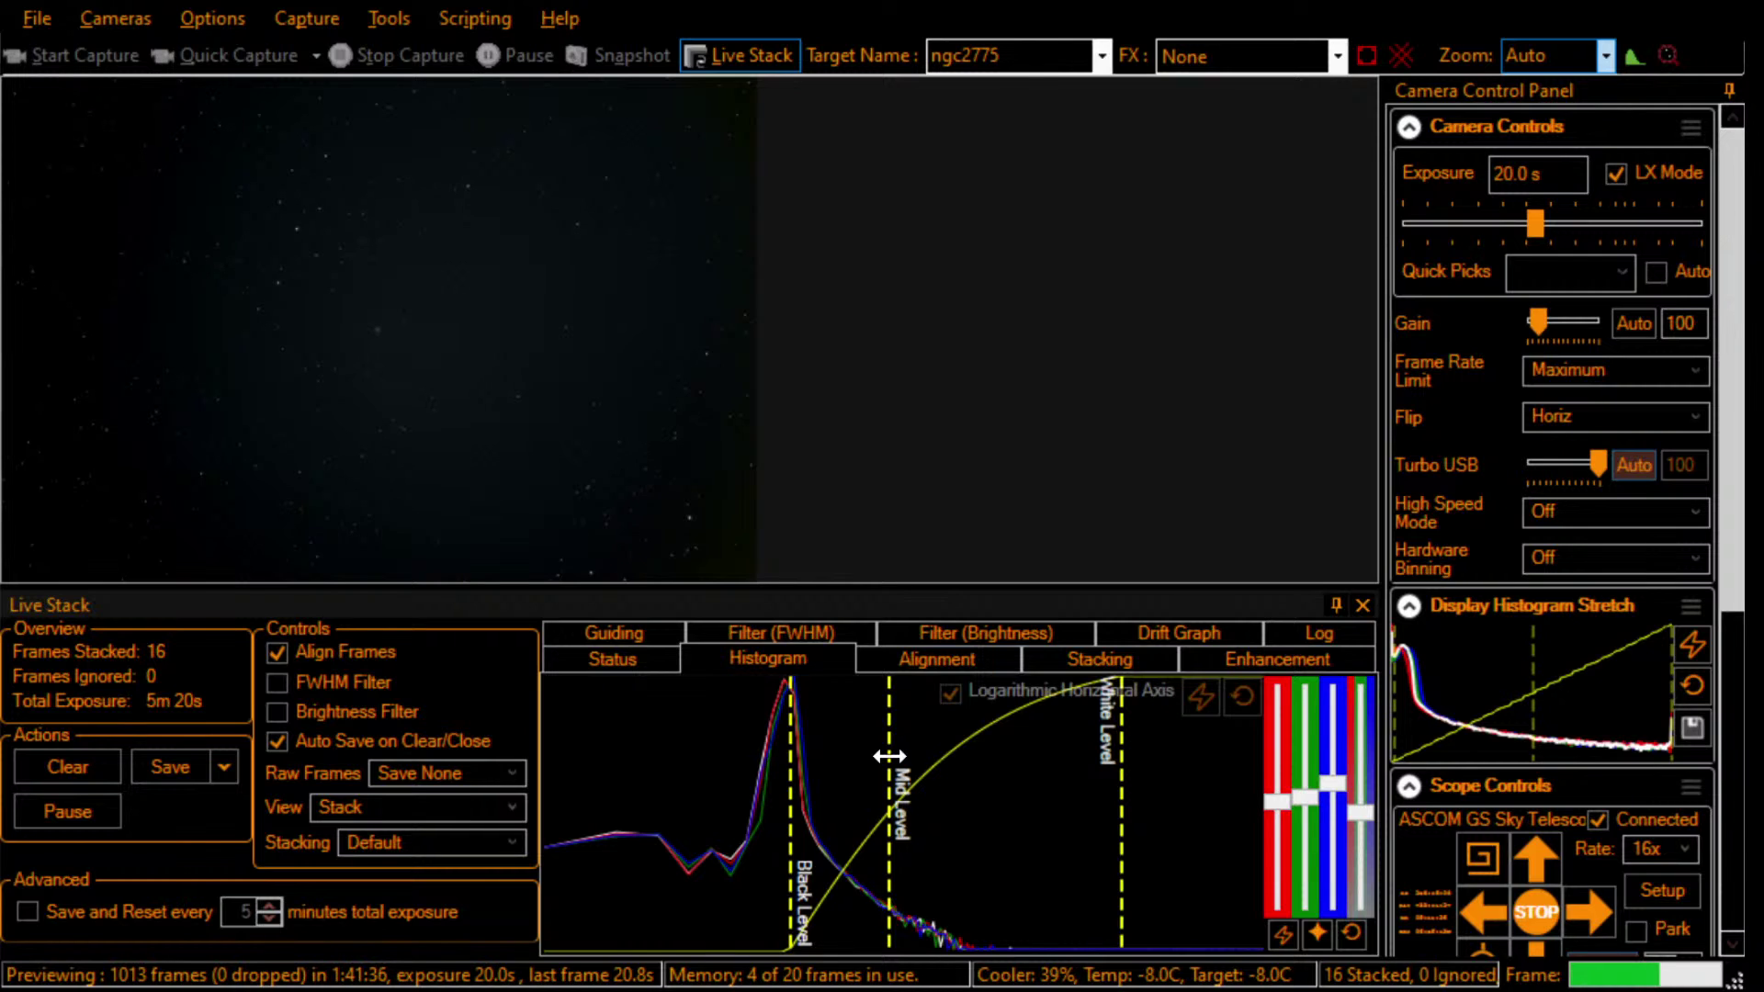
Step: Return the preview to 100% zoom and pan it to bring the galaxy back near the centre
left_click(1520, 53)
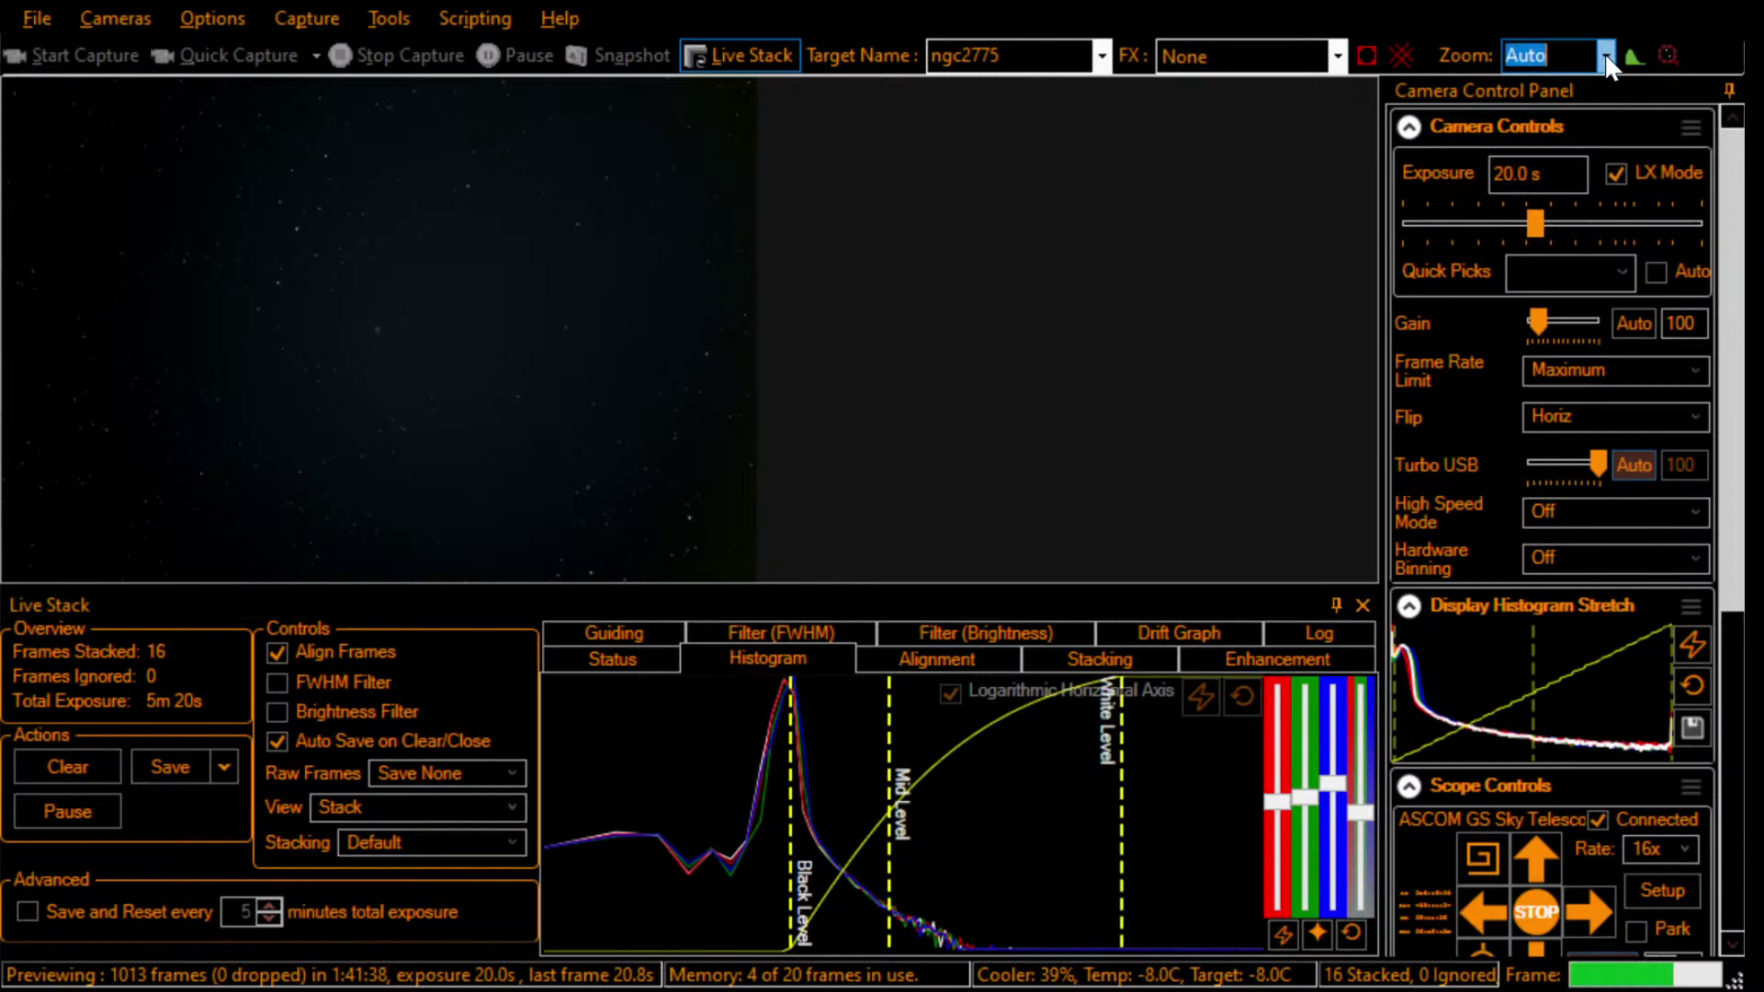
key("Down")
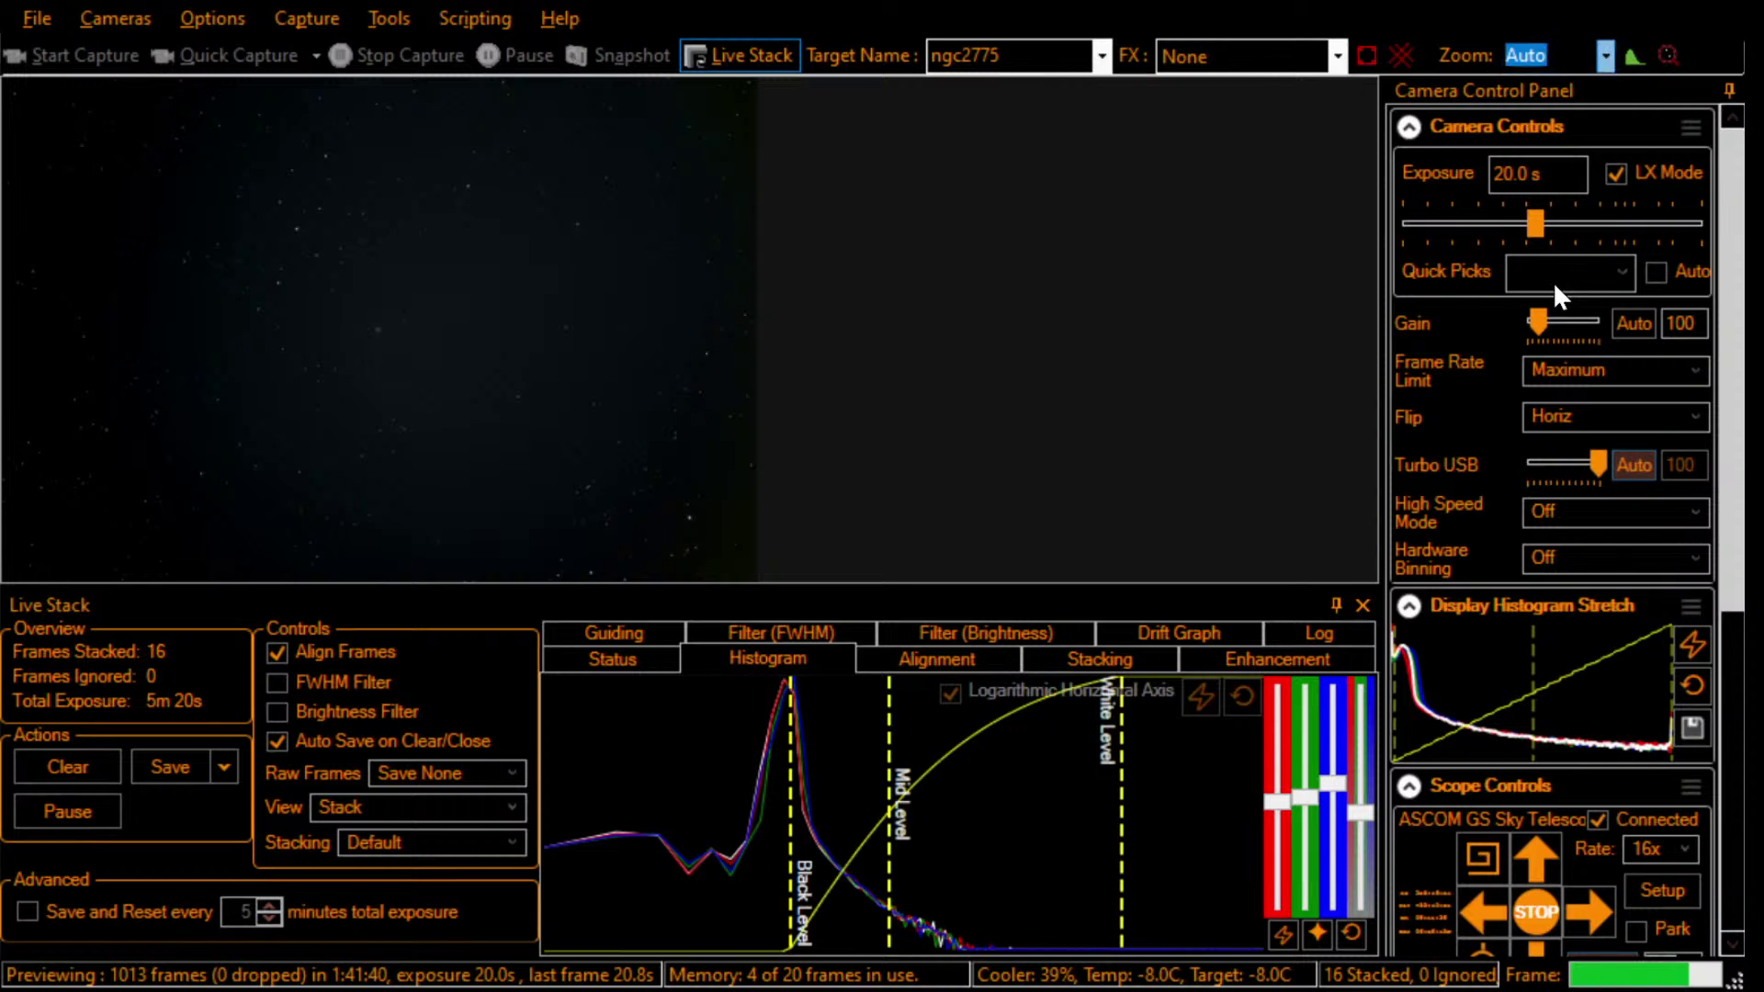
left_click_drag(752, 570, 706, 568)
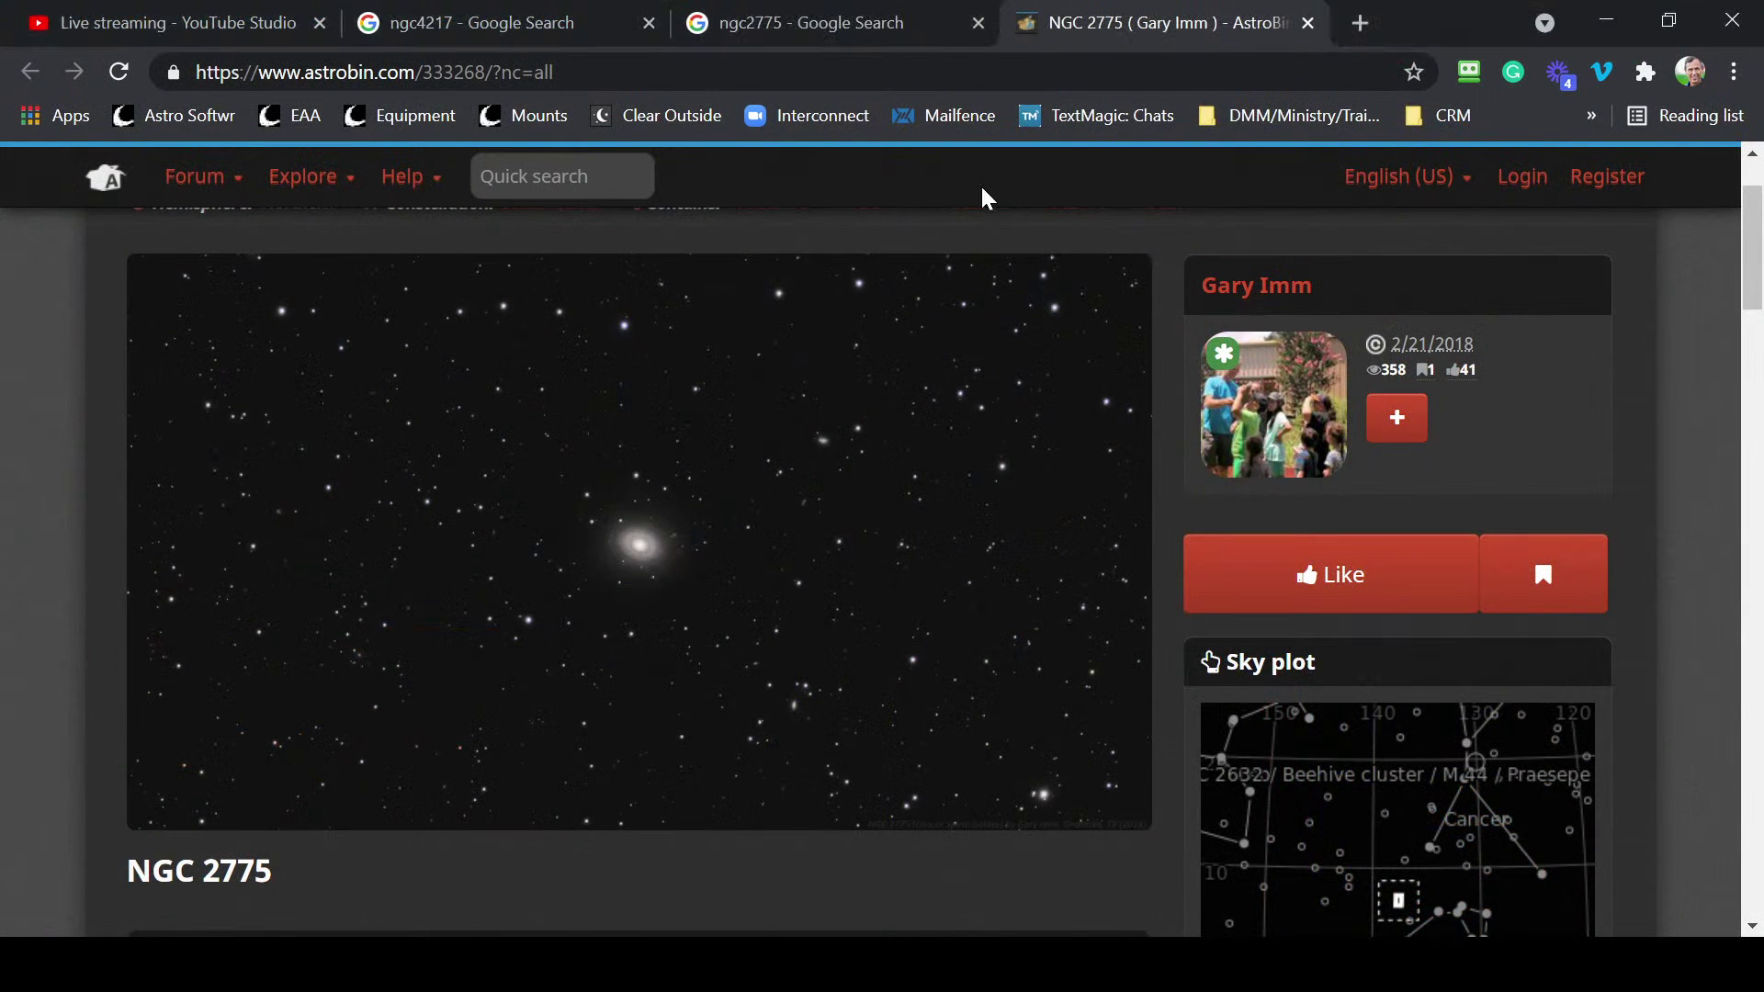
Step: Switch to the browser and examine the AstroBin NGC 2775 image together with its technical card and exposure details
mouse_move(643, 551)
mouse_move(793, 700)
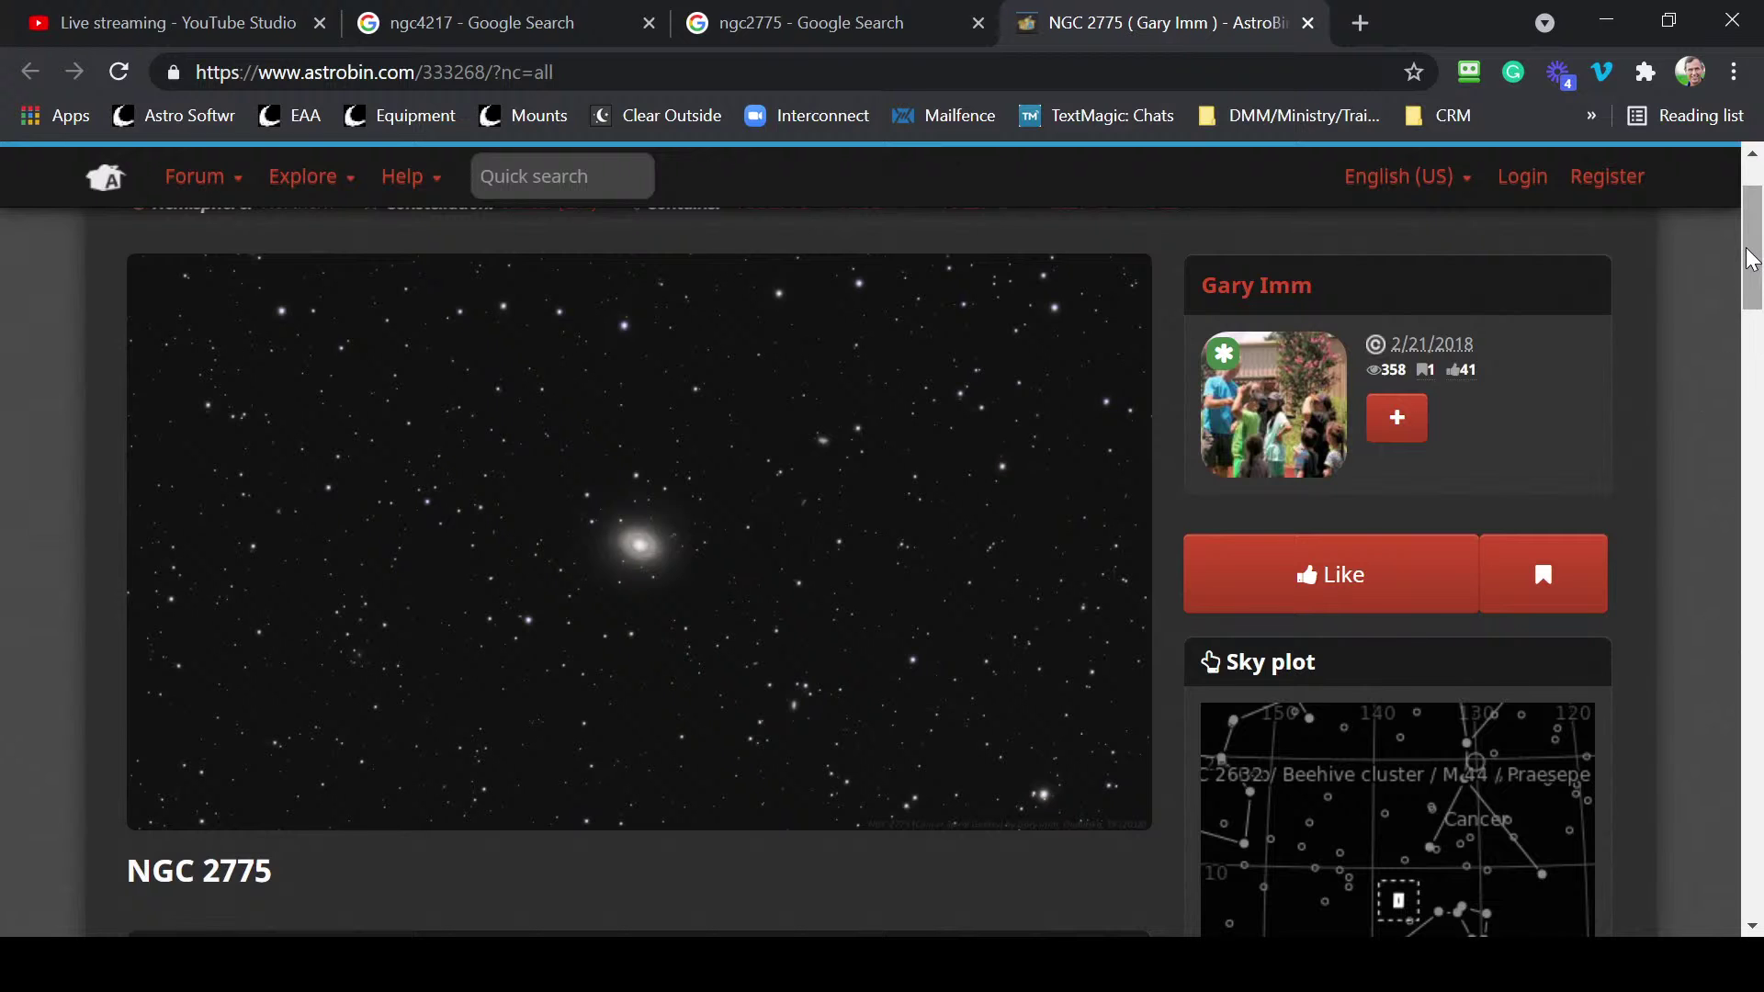
left_click_drag(1752, 260, 1759, 340)
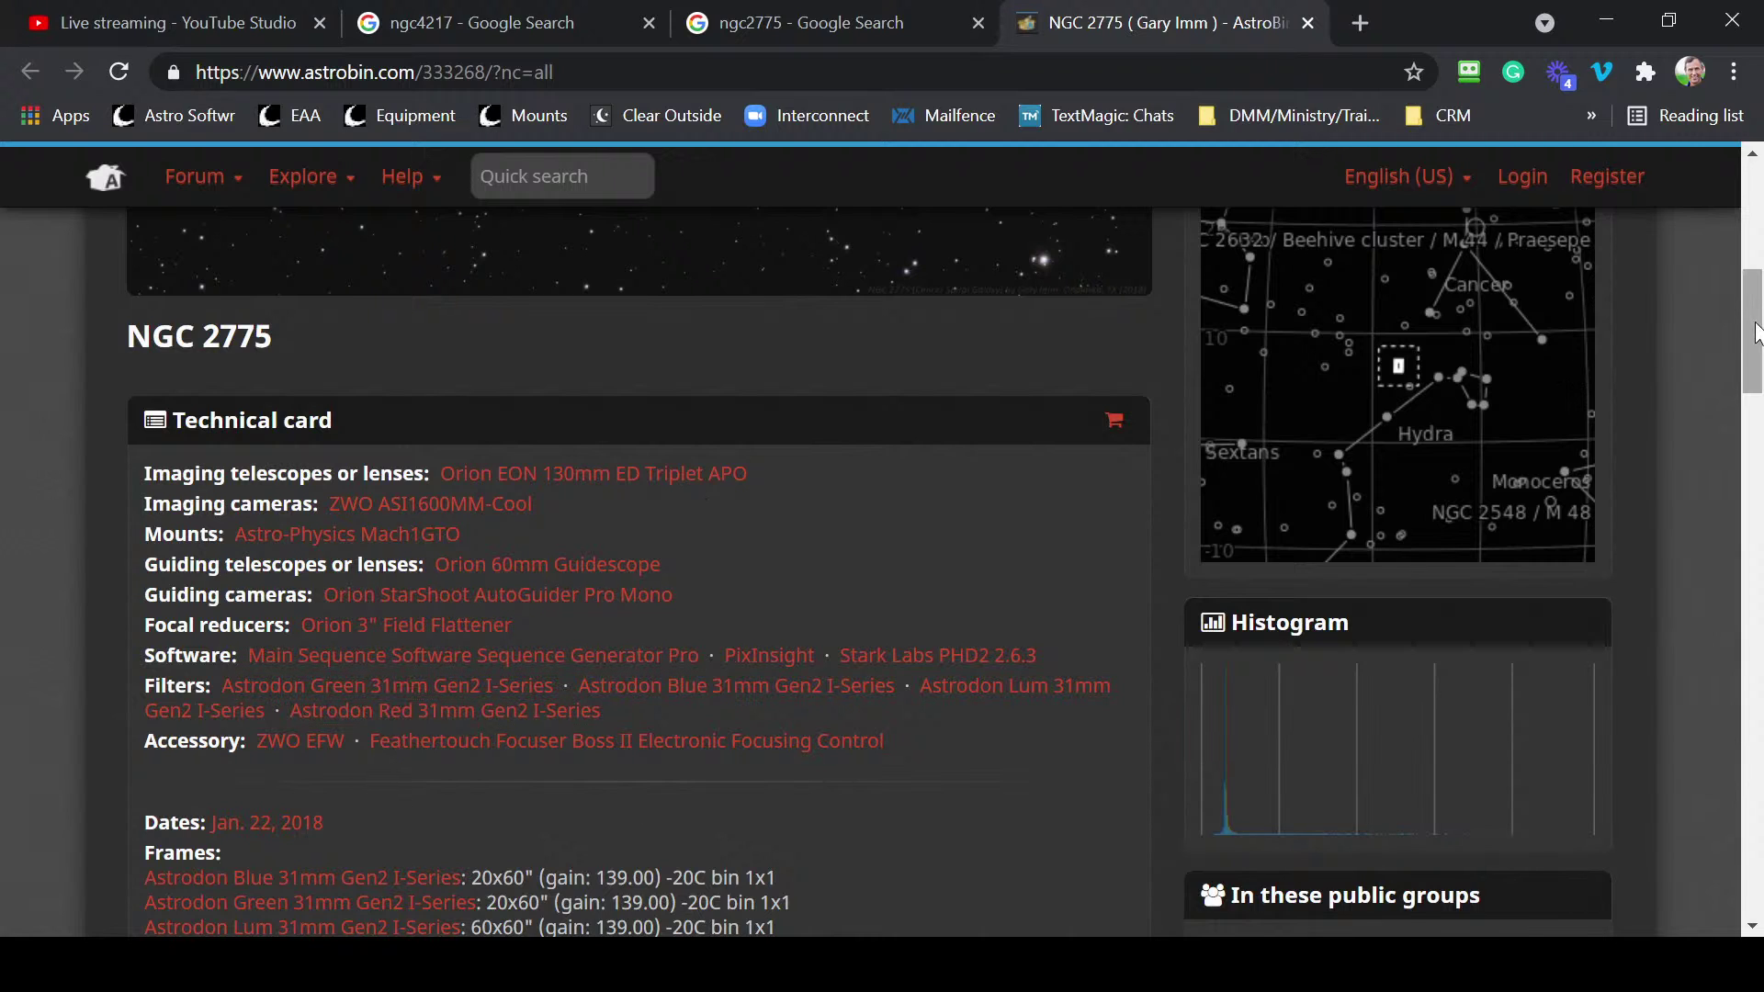
left_click_drag(1756, 332, 1757, 369)
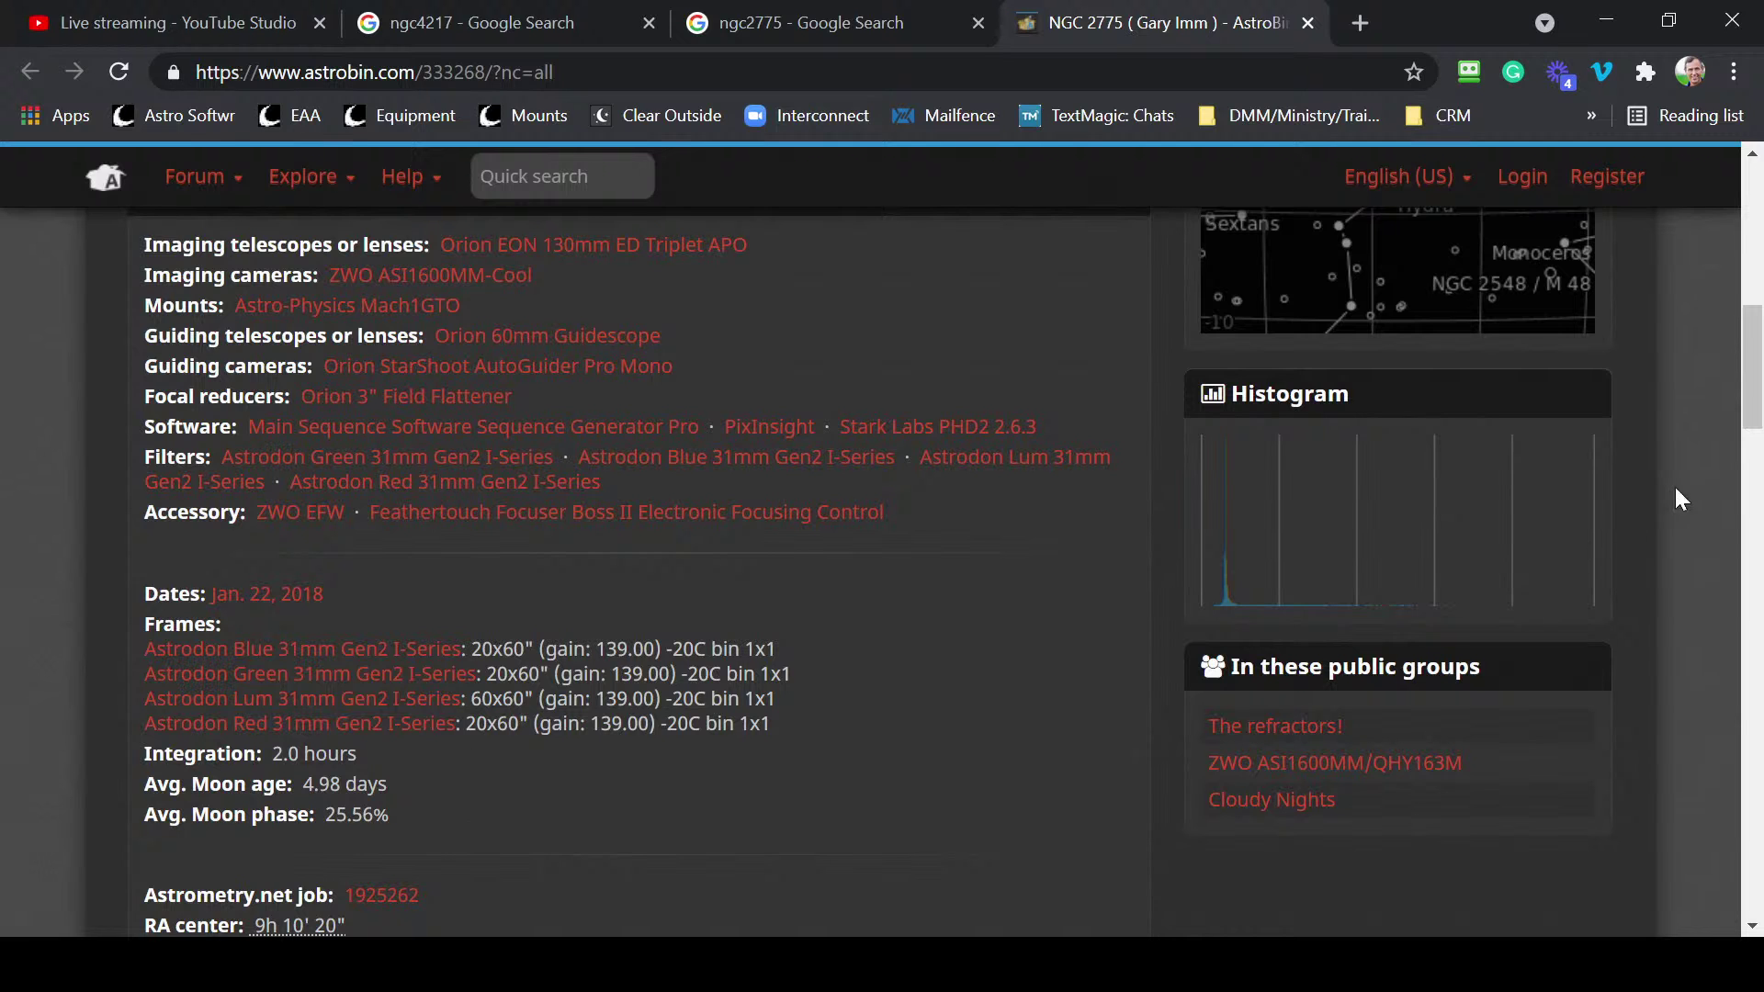
left_click_drag(1755, 404, 1755, 269)
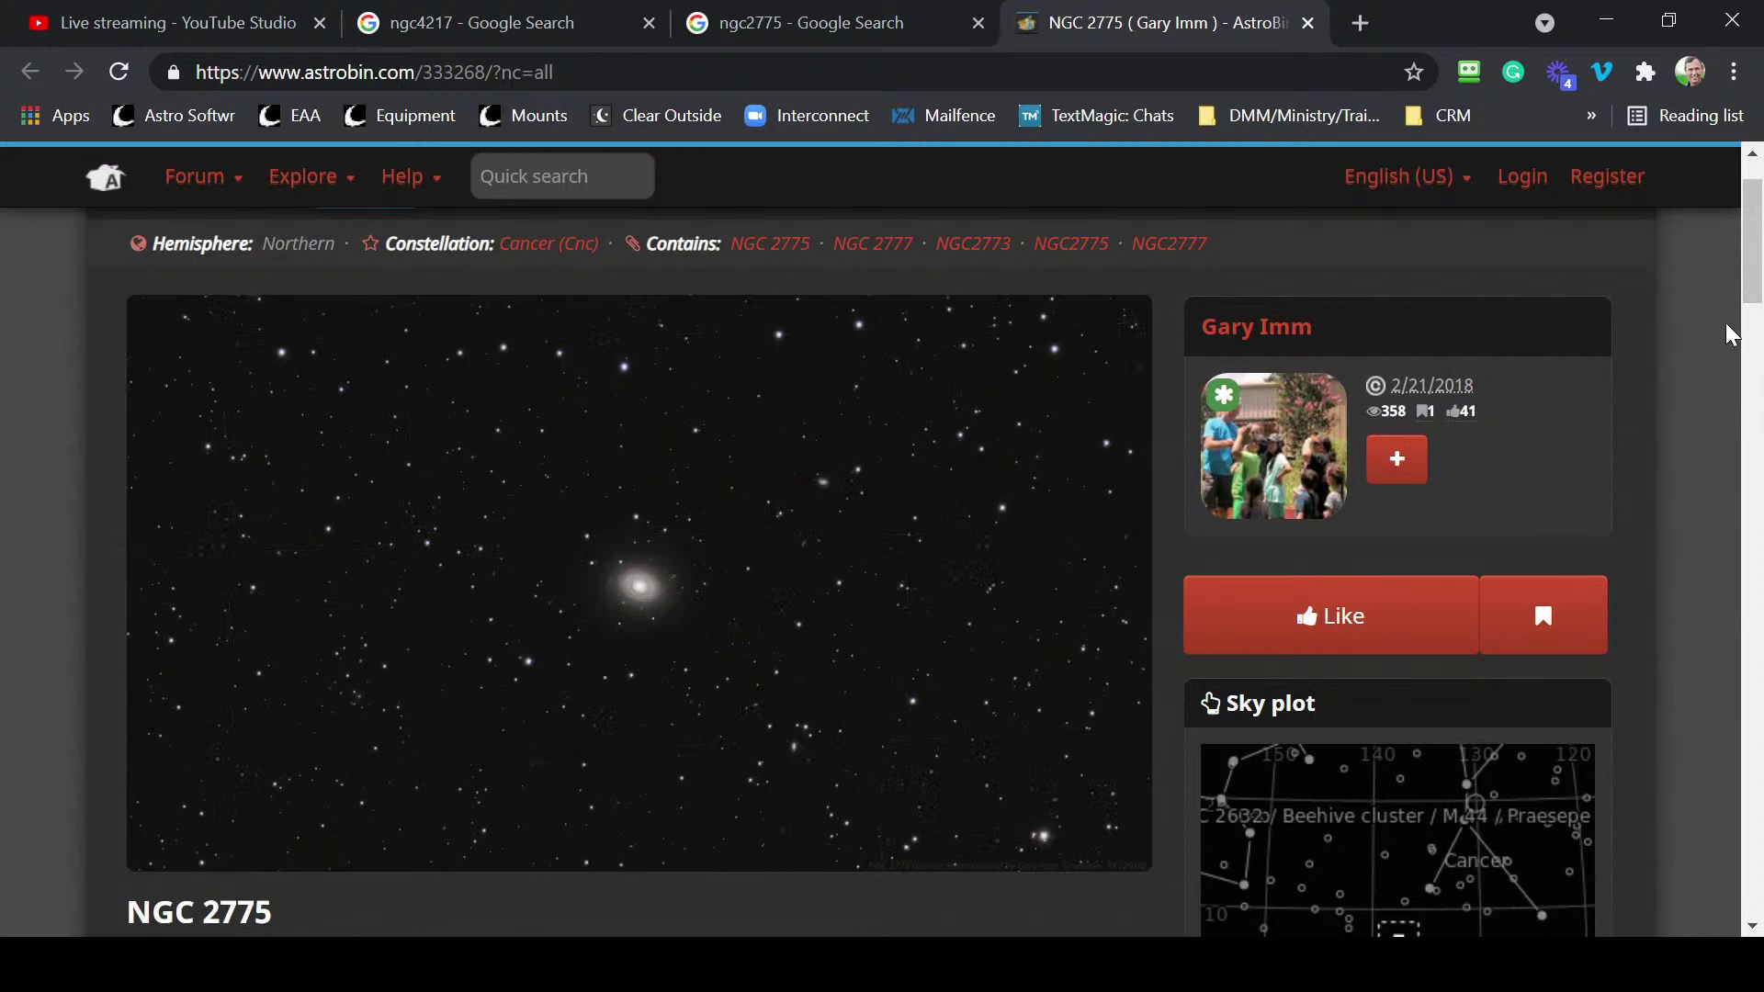
mouse_move(1751, 252)
left_mouse_down()
mouse_move(1753, 343)
mouse_move(1753, 263)
left_mouse_up()
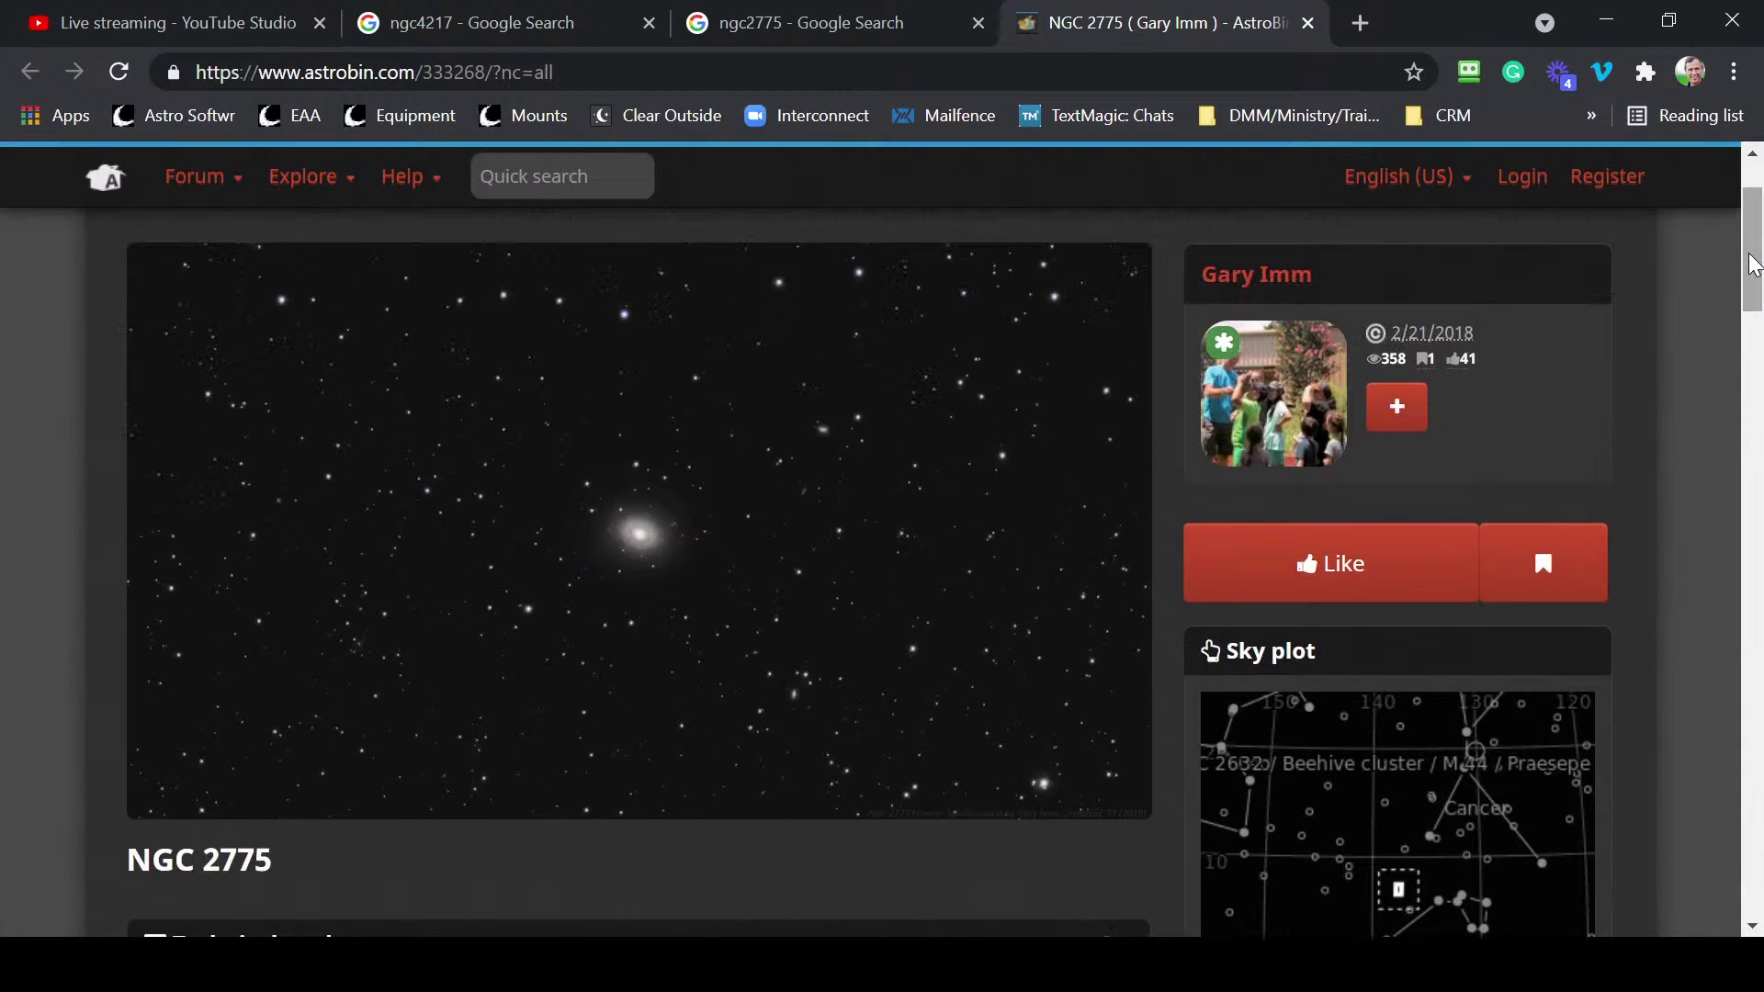
mouse_move(657, 533)
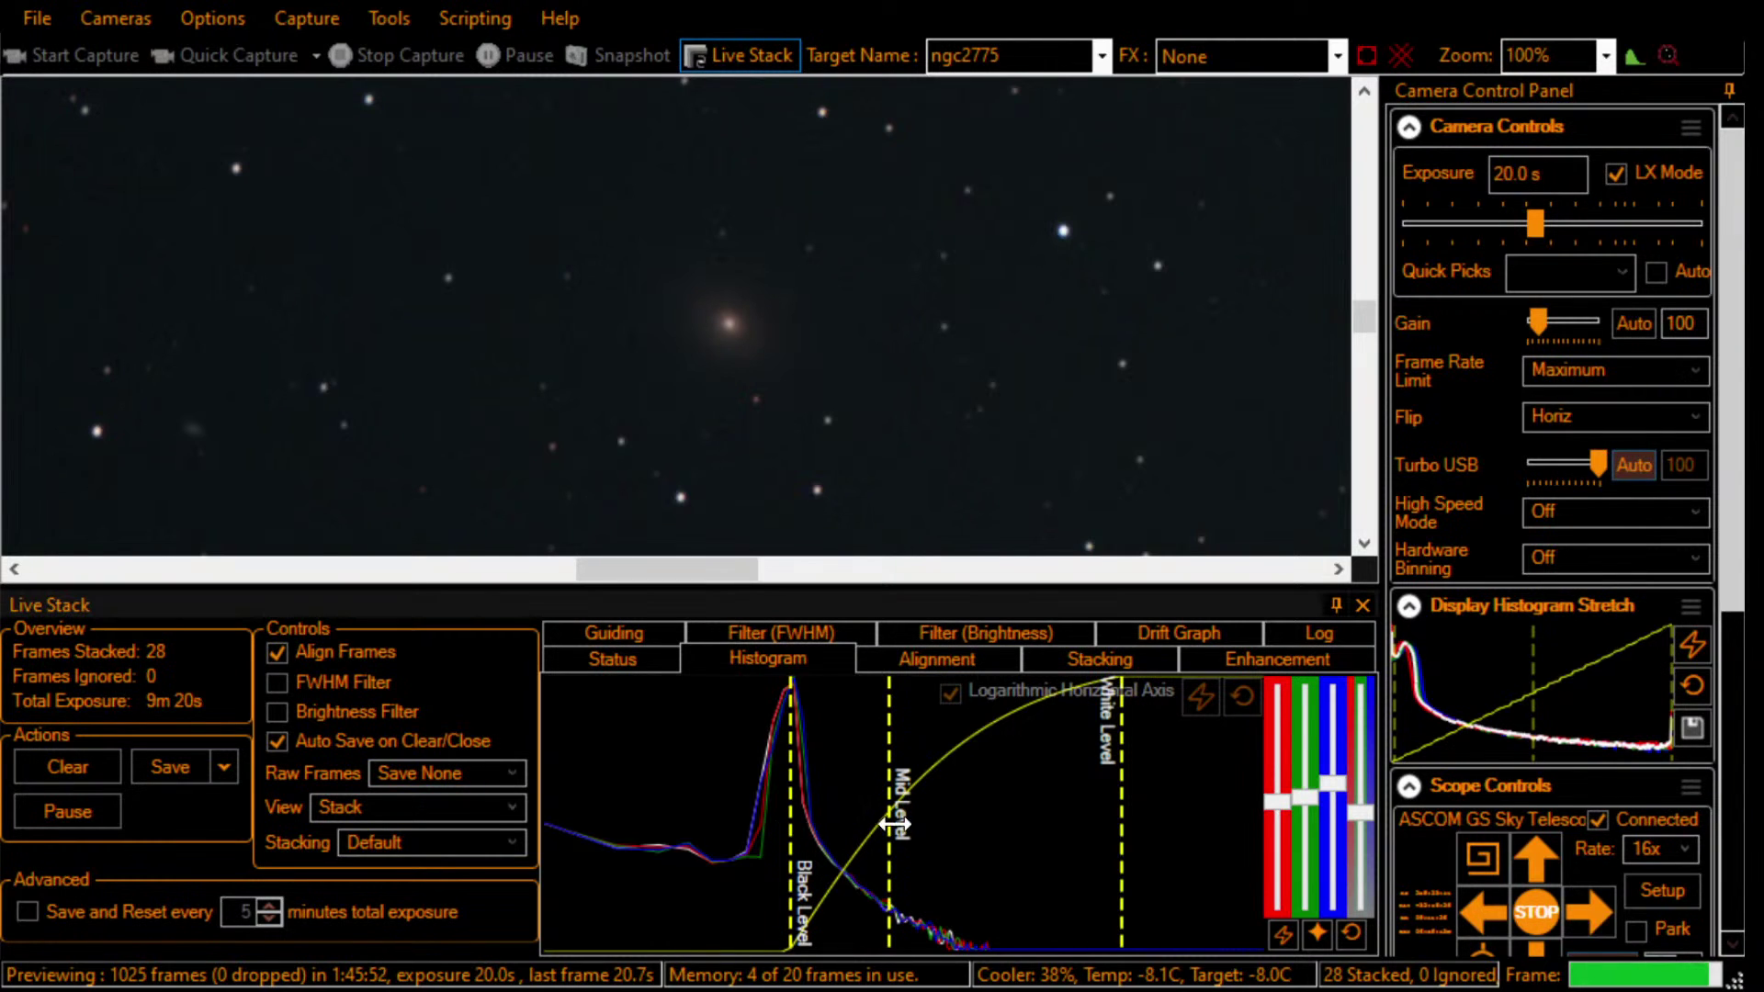
Step: Back in SharpCap, lower the live stack's mid level slightly to brighten the galaxy
mouse_move(896, 824)
left_mouse_down()
mouse_move(867, 825)
mouse_move(882, 831)
left_mouse_up()
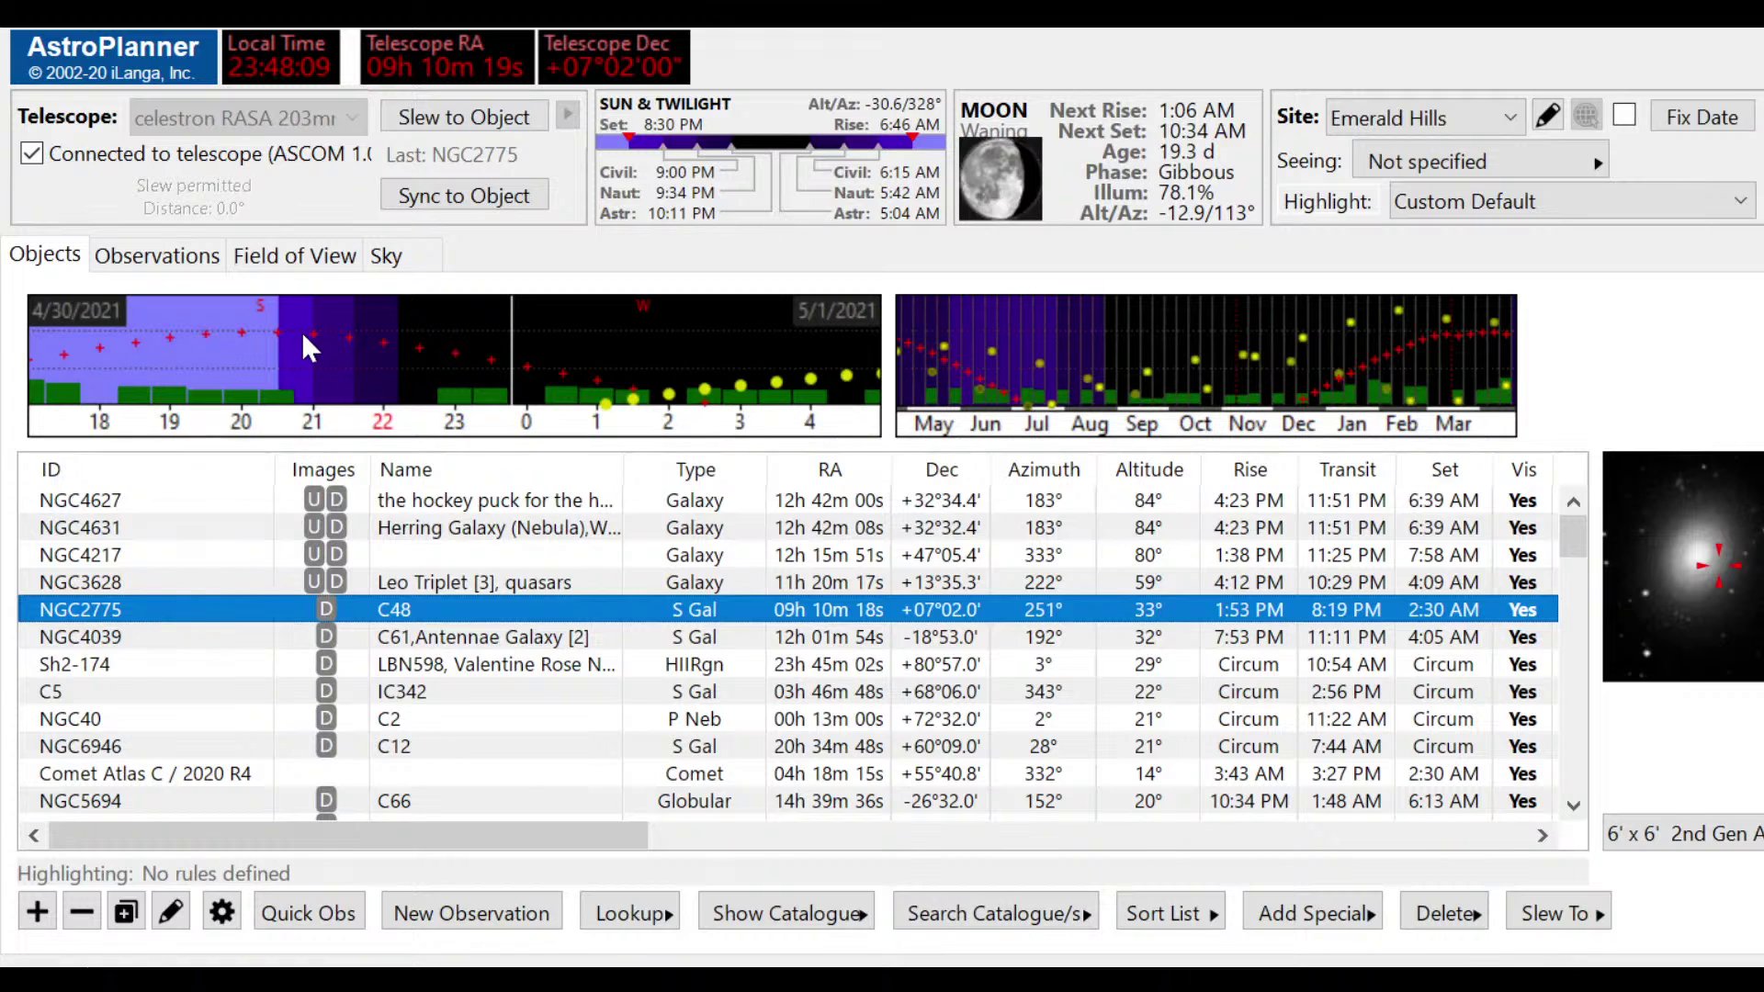
Step: Switch to AstroPlanner, create a new observation for NGC2775 and open its empty observation notes for writing
key("ctrl+n")
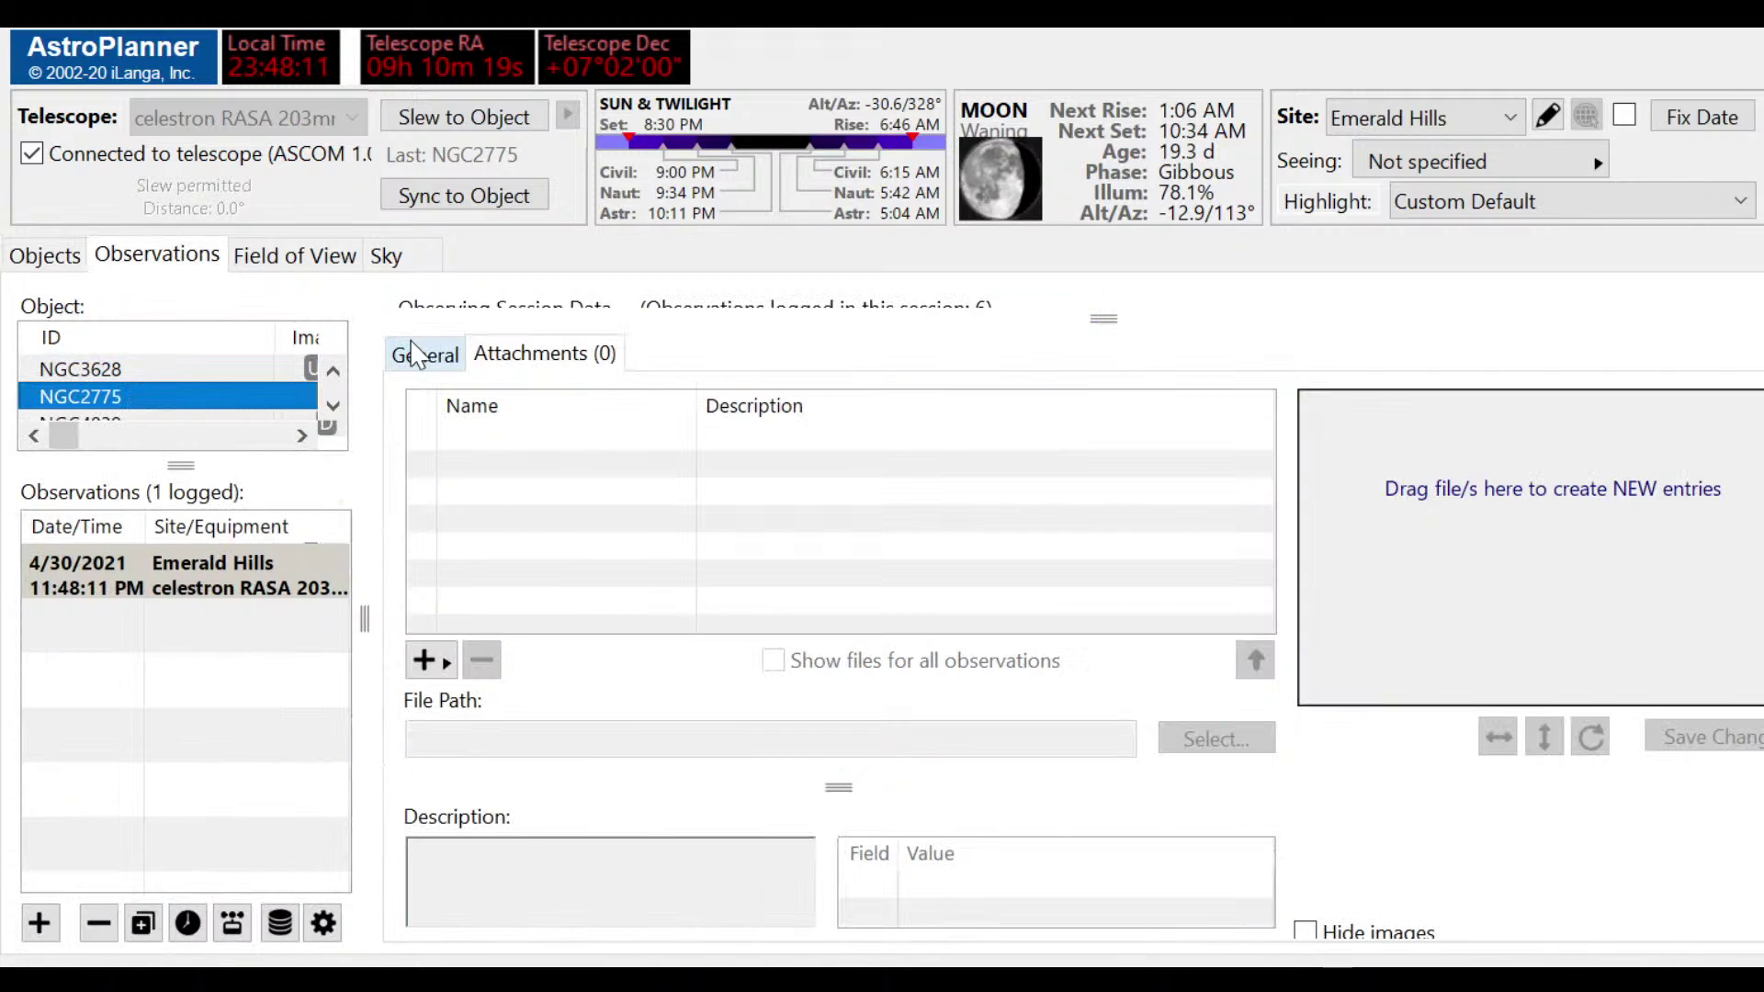
left_click(413, 353)
left_click(603, 770)
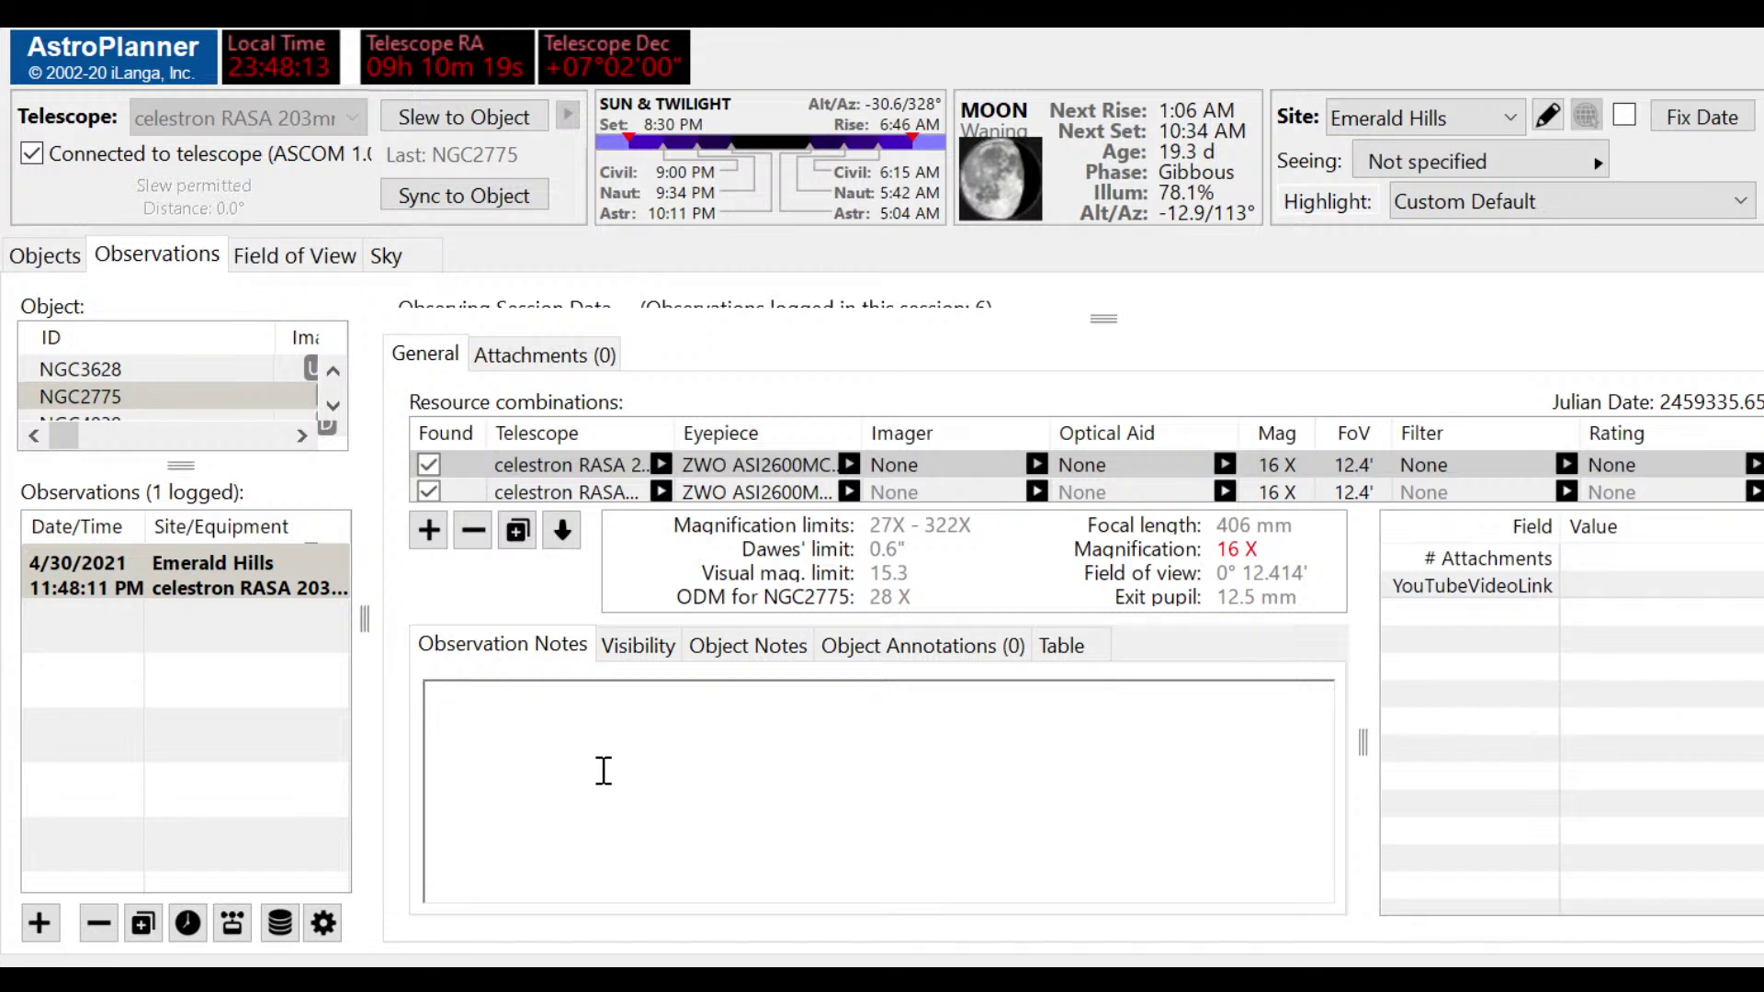
Step: Begin the observation notes with "ok... I admit... we were pushing it to image this in a wide-field RASA but we still could"
type("ok... I admit... we wer")
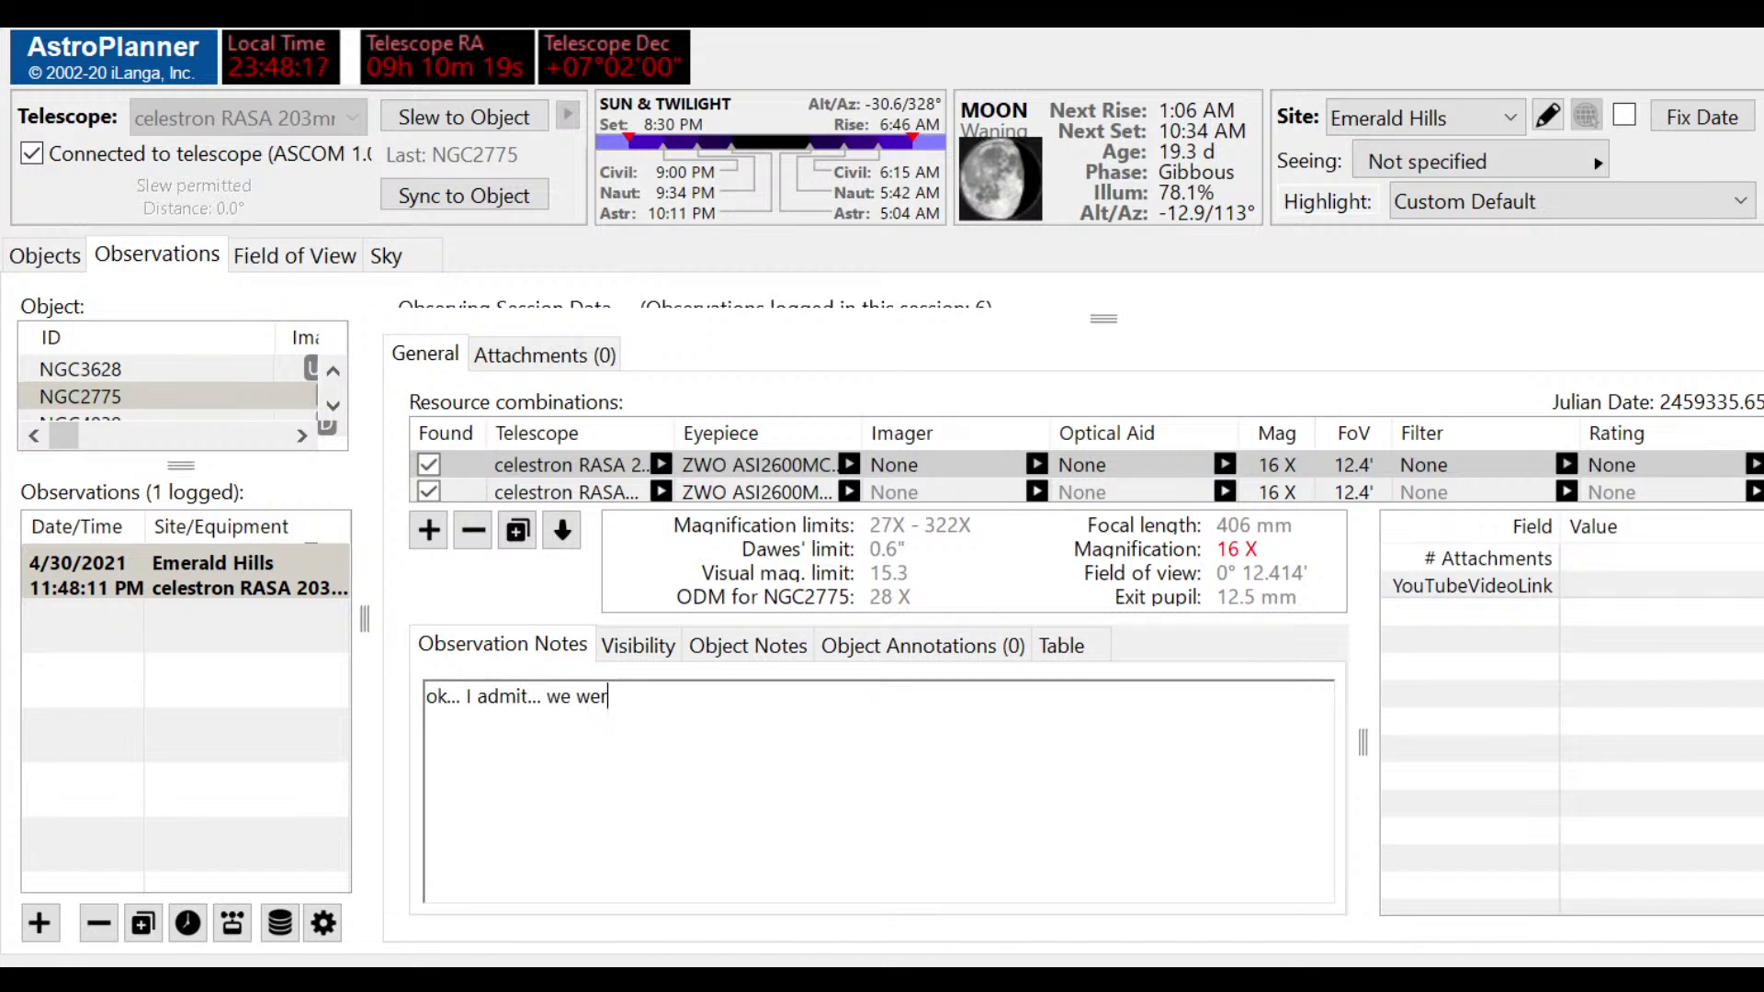
type("e pr")
key("BackSpace")
type("ushing it to im")
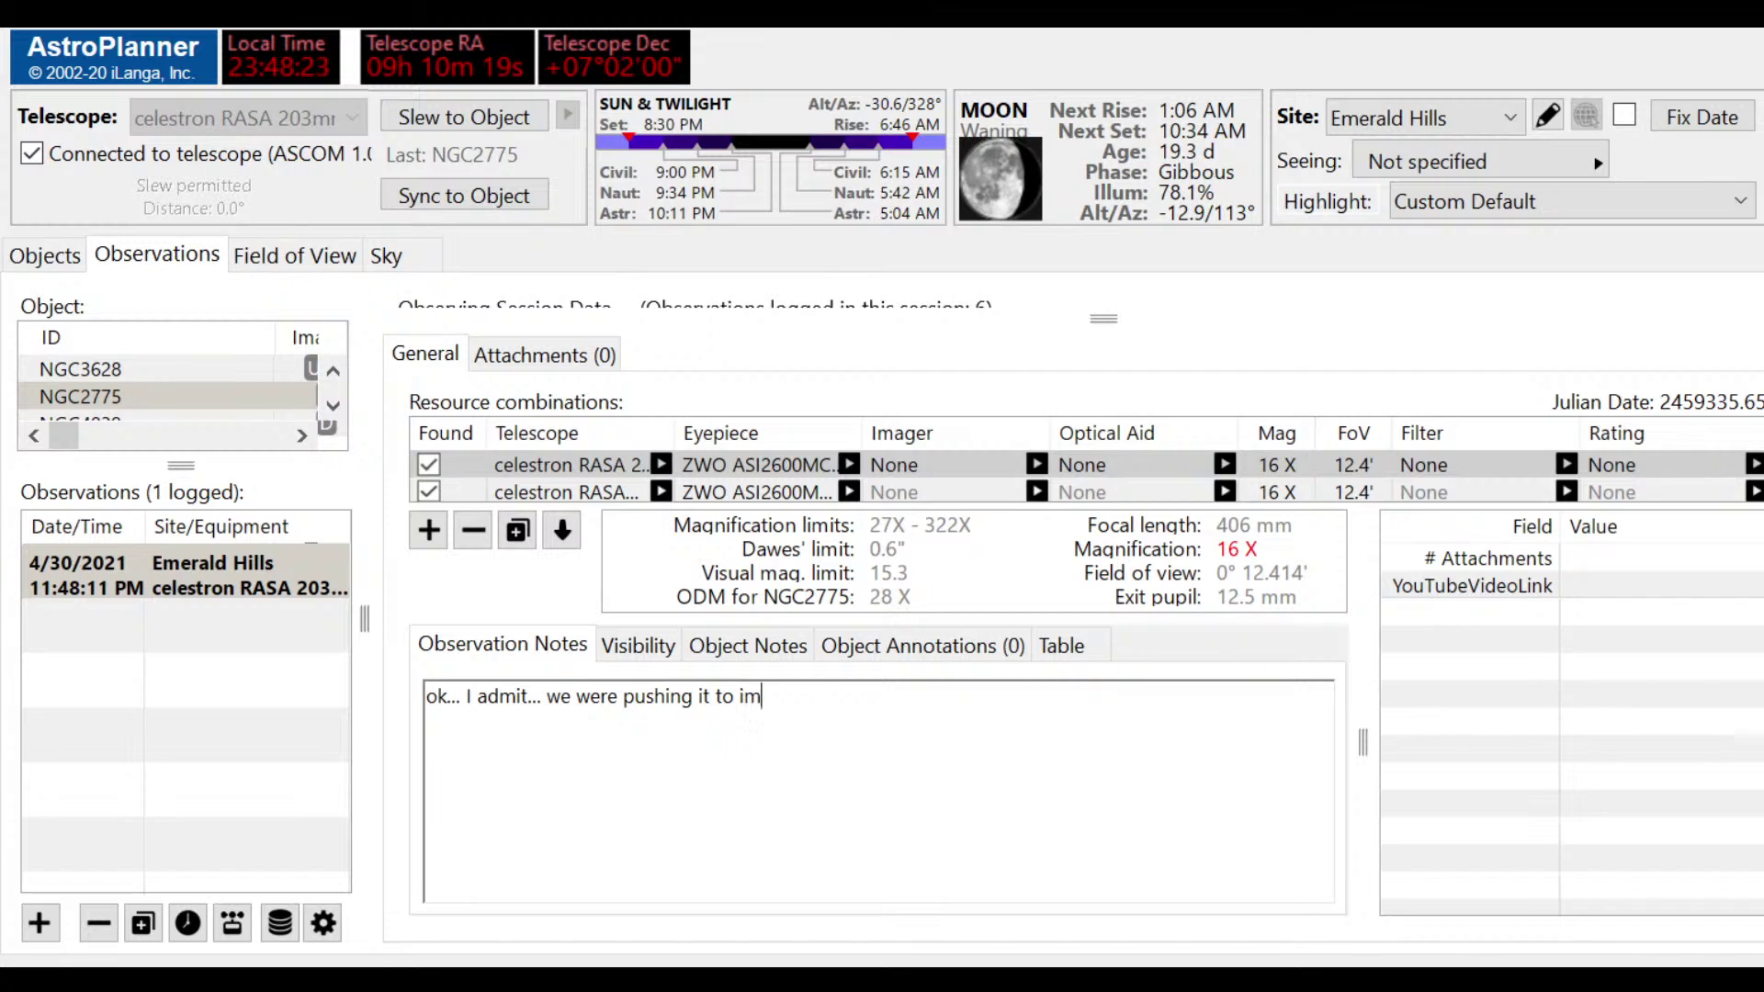
type("age this in a wid")
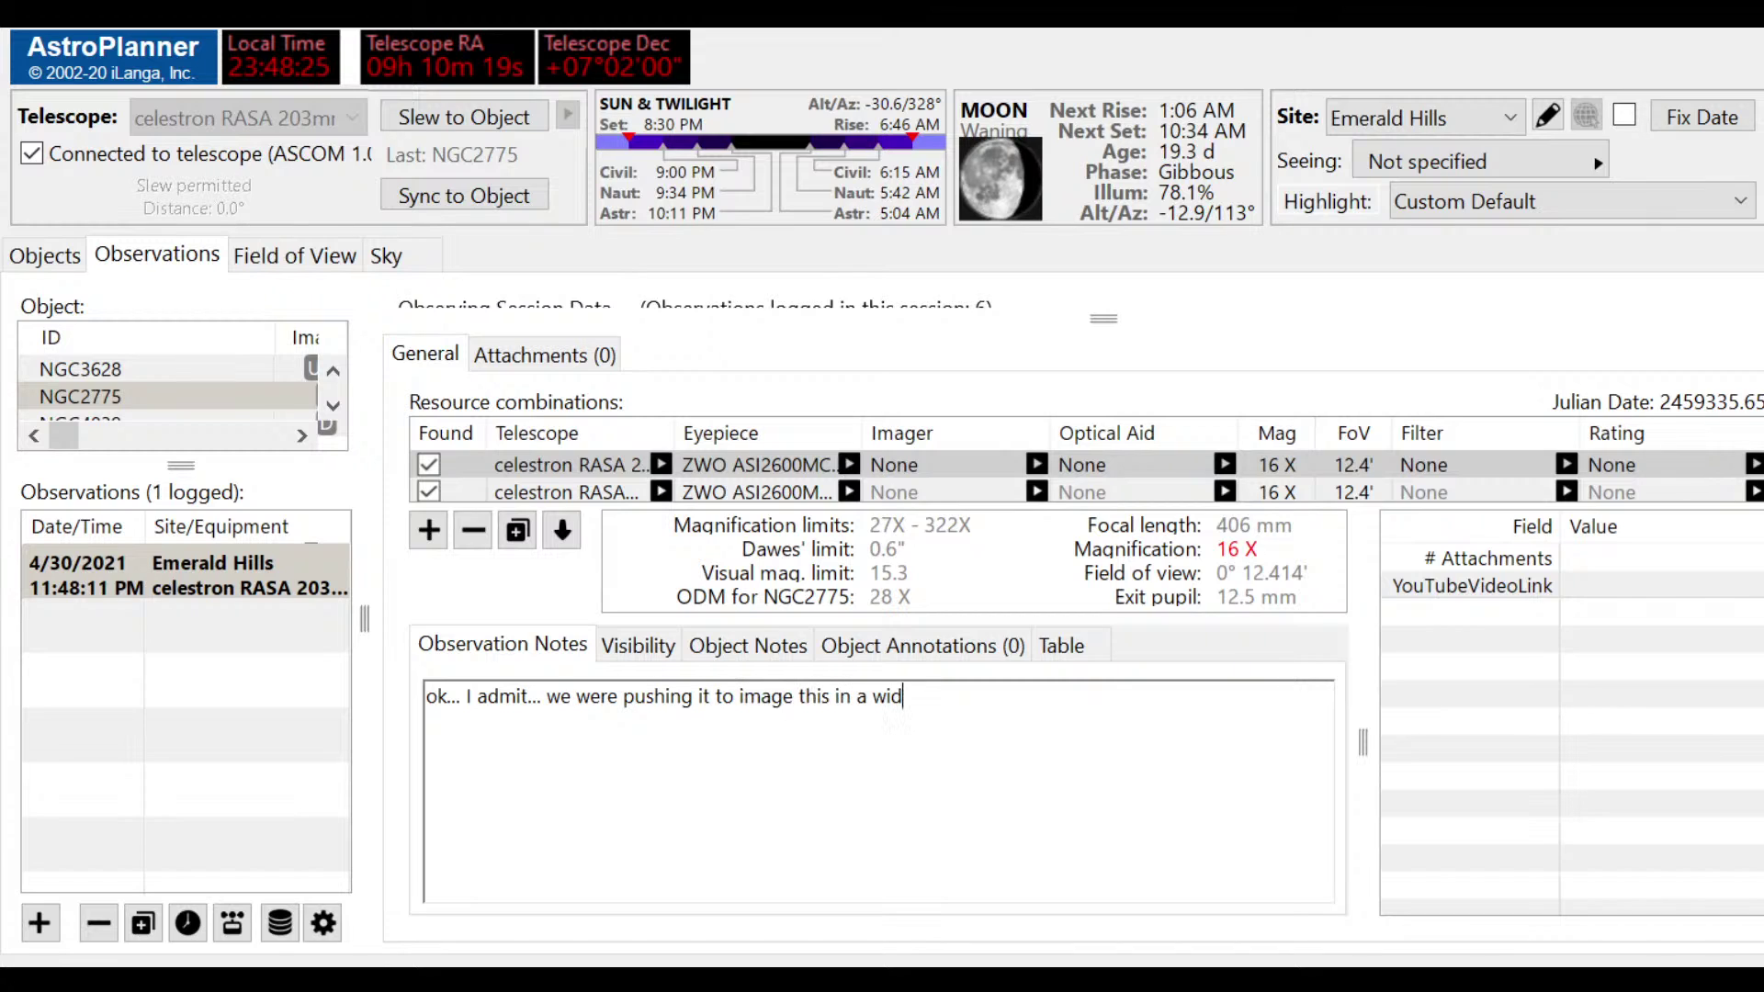
type("e-field RASA buy")
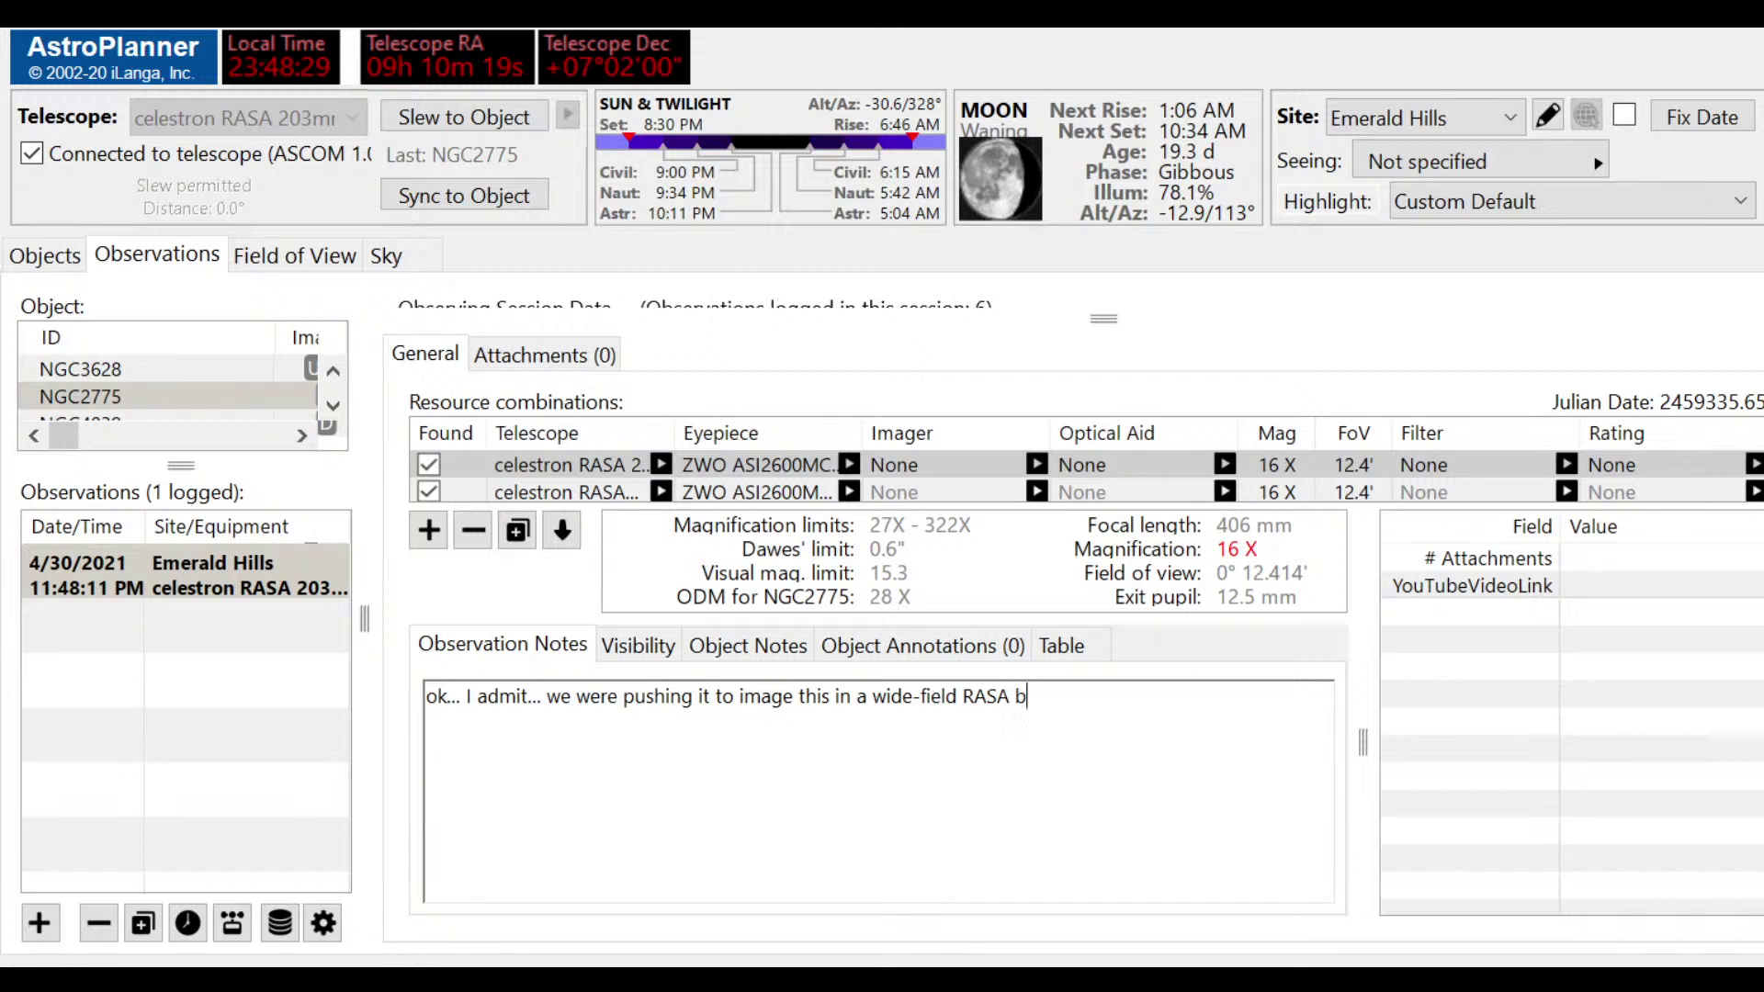
key("BackSpace")
type("t we still could ")
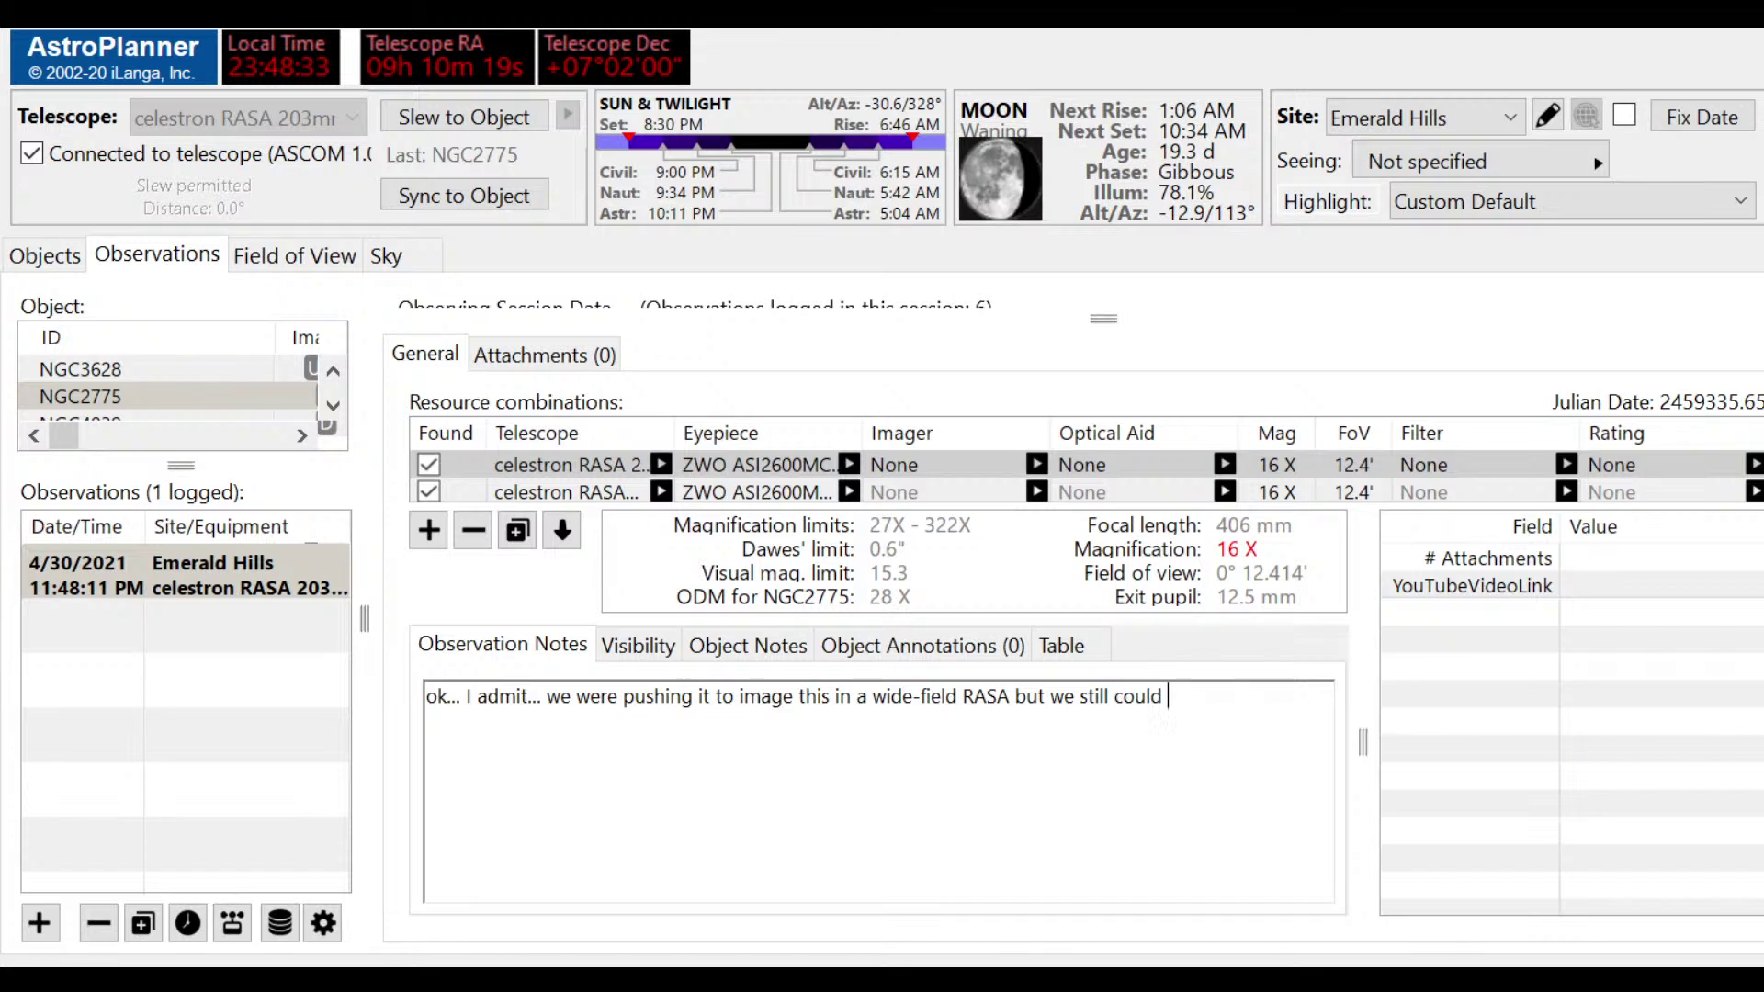
Step: Complete the observation notes with "see it, just not quite all the detail that a two-hour monochrome refractor astrophotographer would see"
type("see it, just ont al")
key("BackSpace")
key("BackSpace")
key("BackSpace")
key("BackSpace")
key("BackSpace")
key("BackSpace")
type("not ")
type("quite all the")
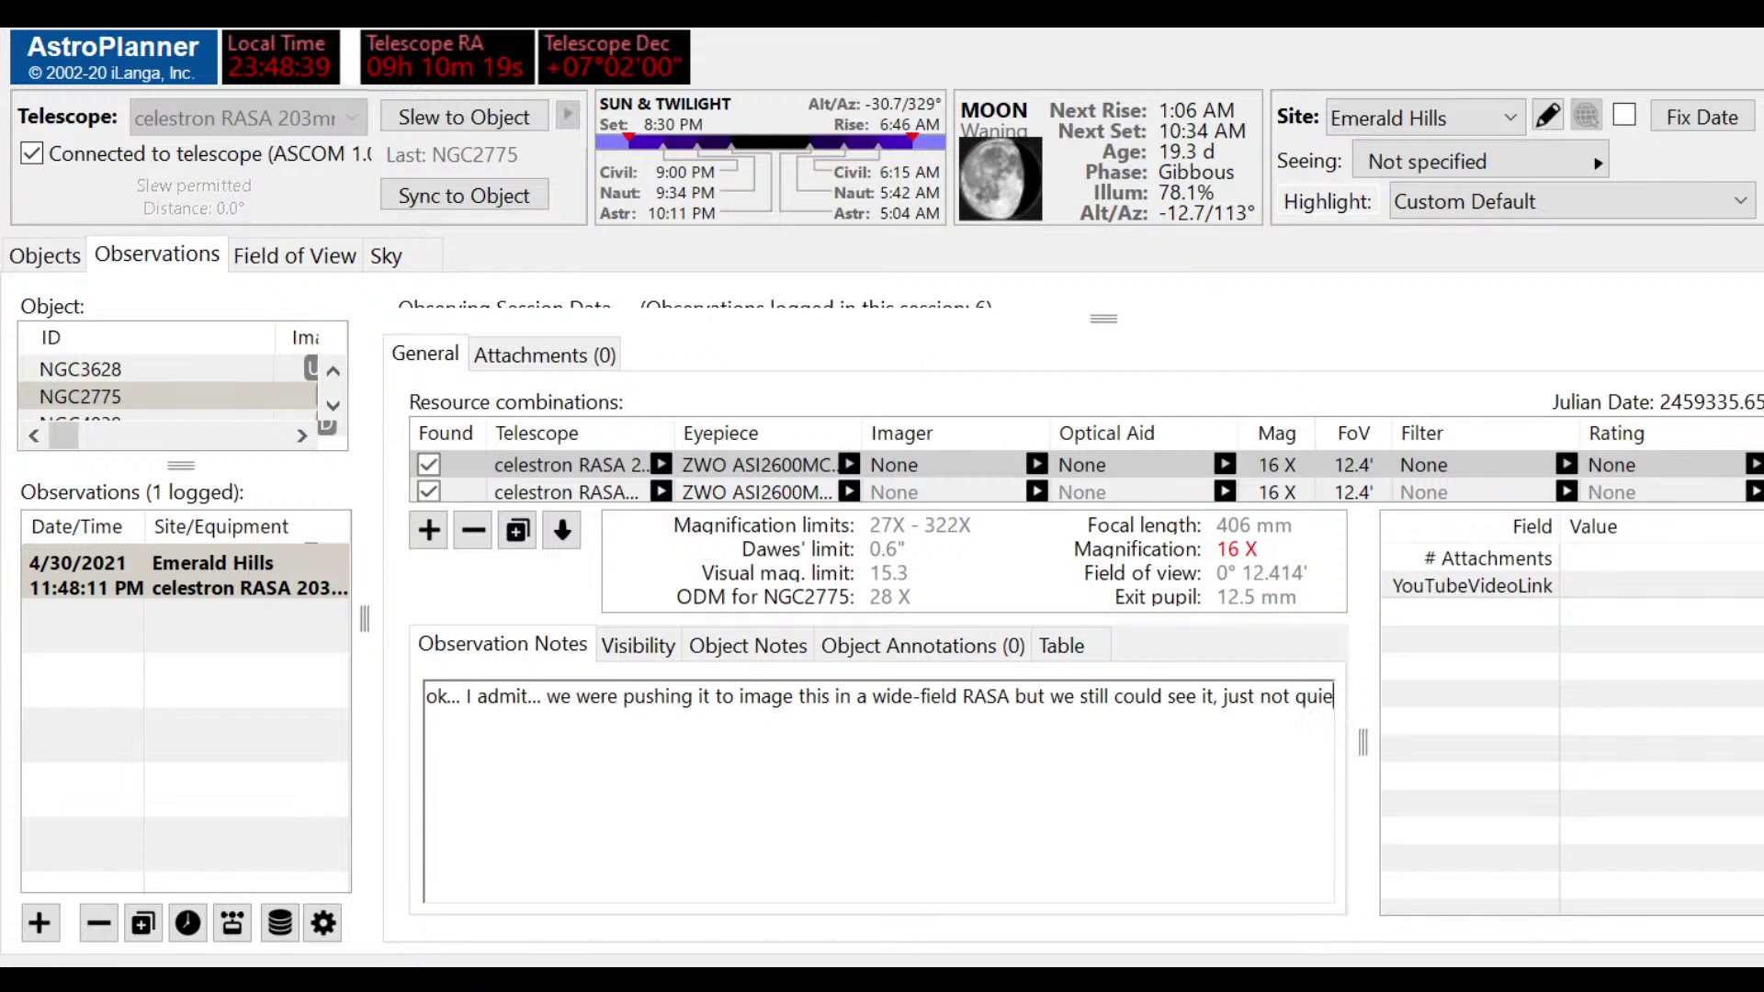
type(" deta")
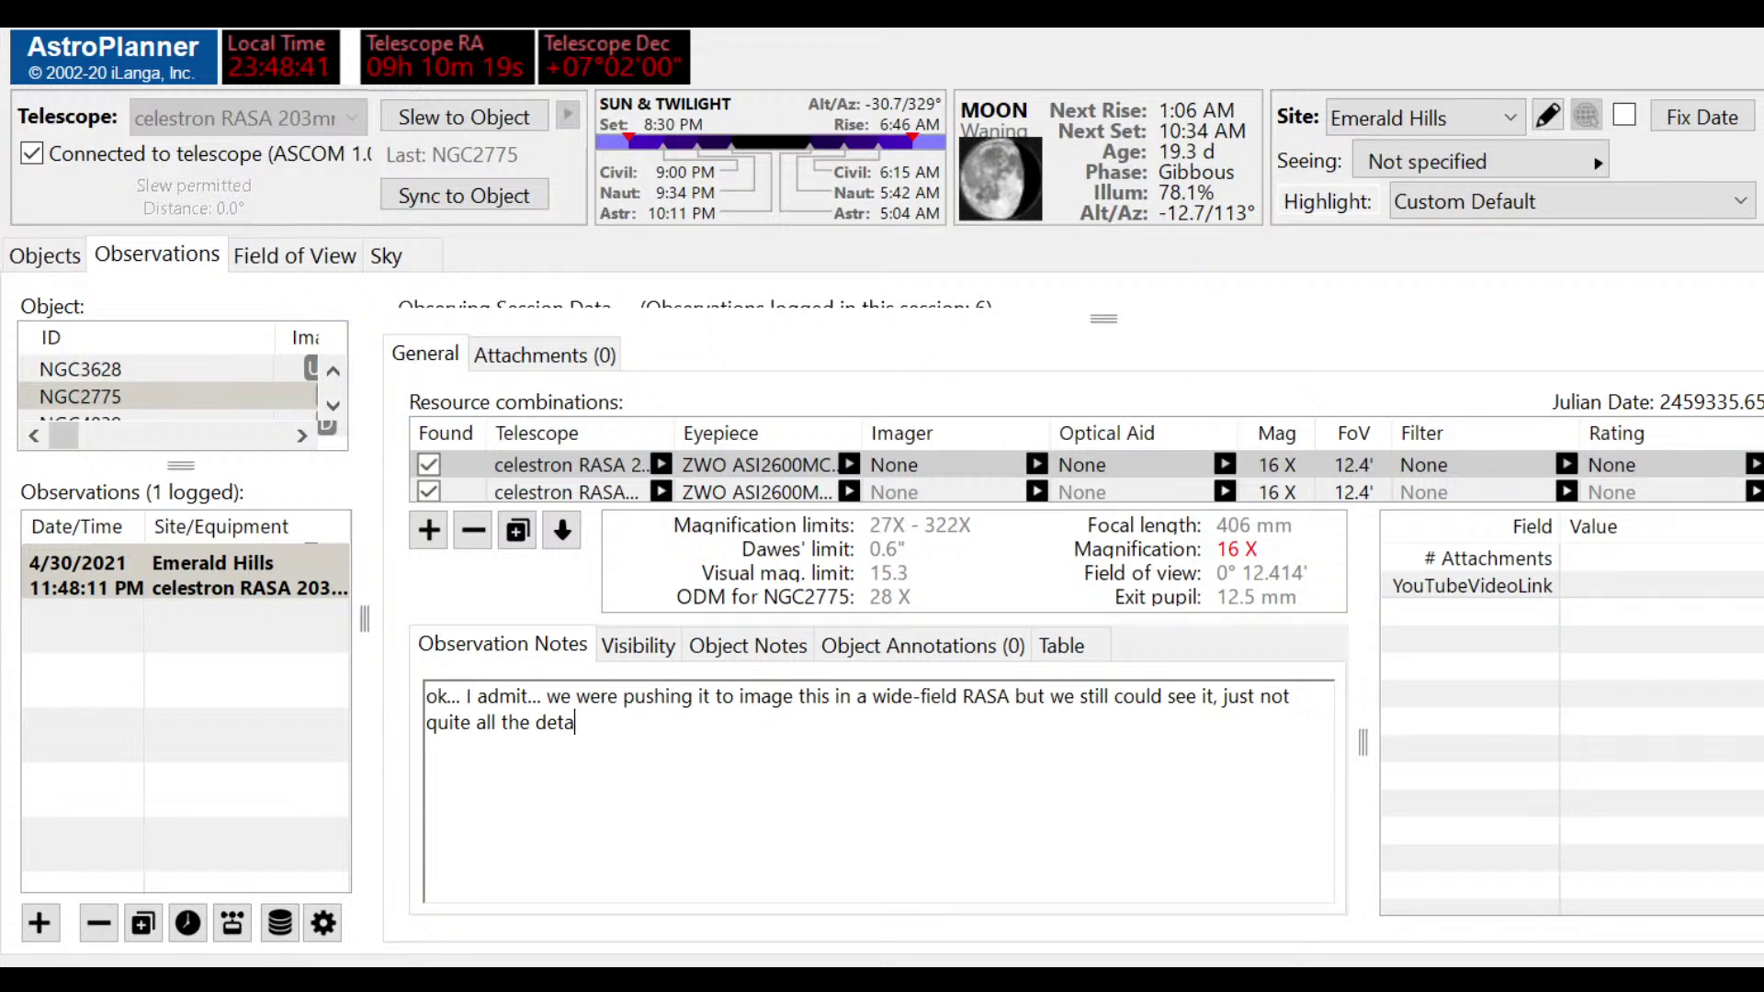
type("il that a two-hour ")
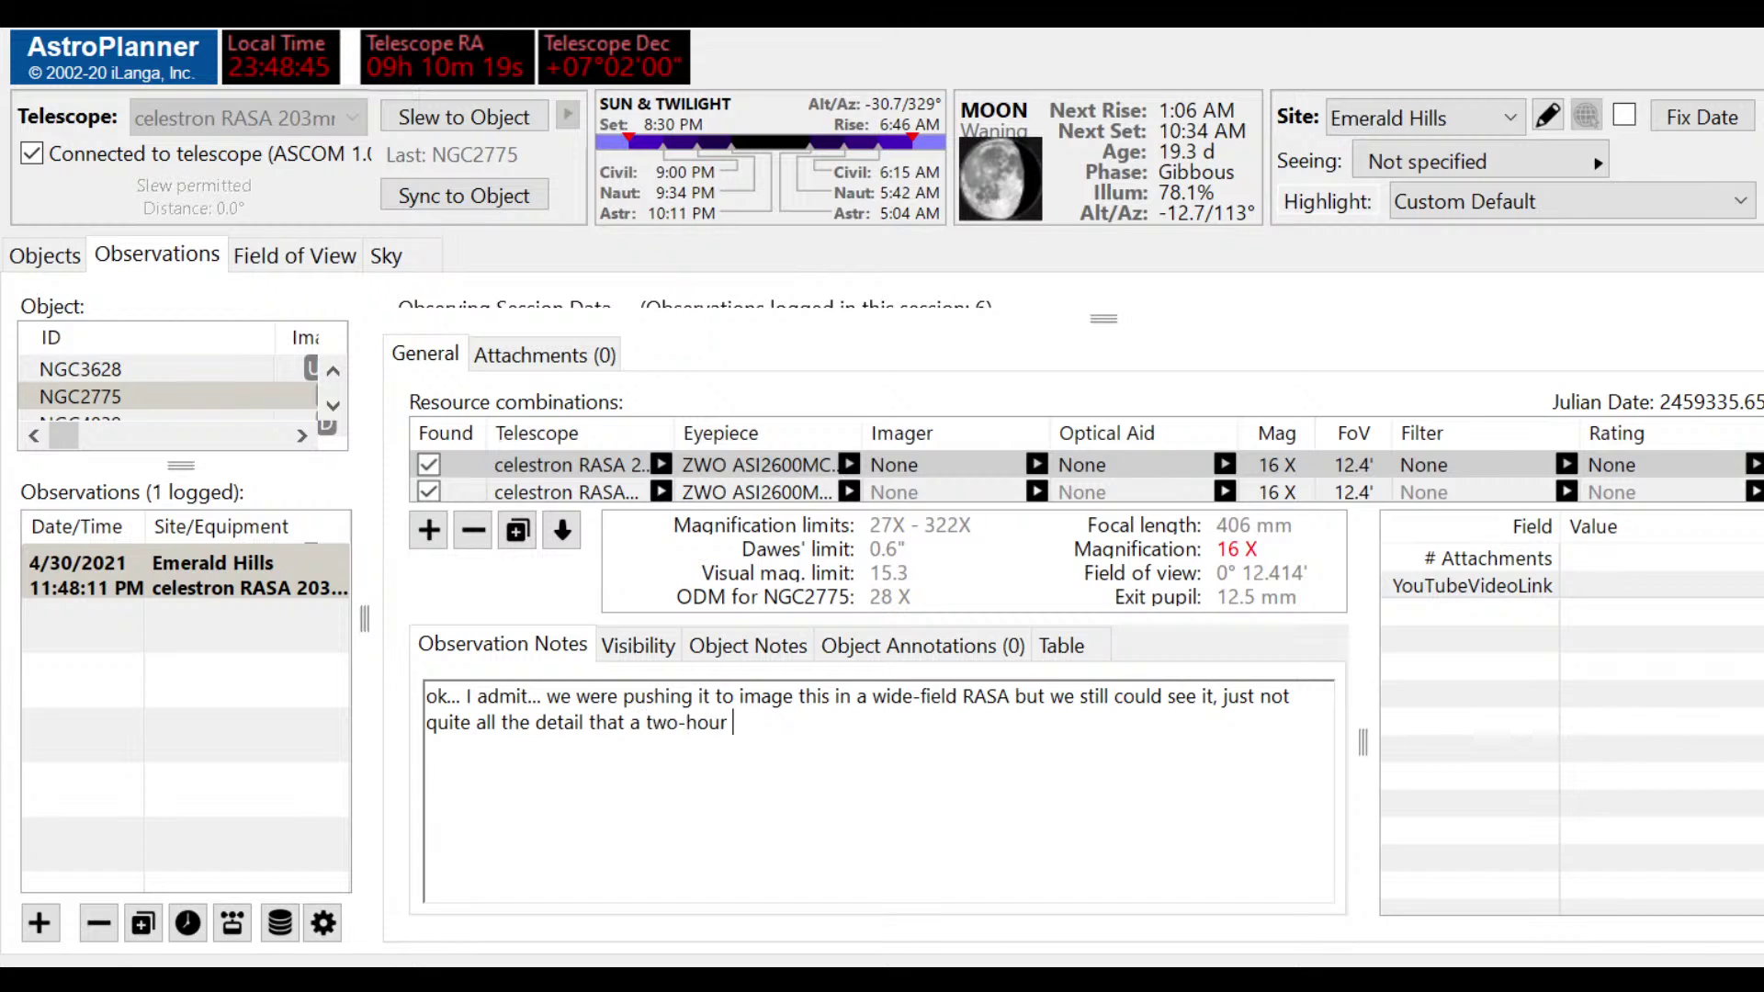
type("monochrome r")
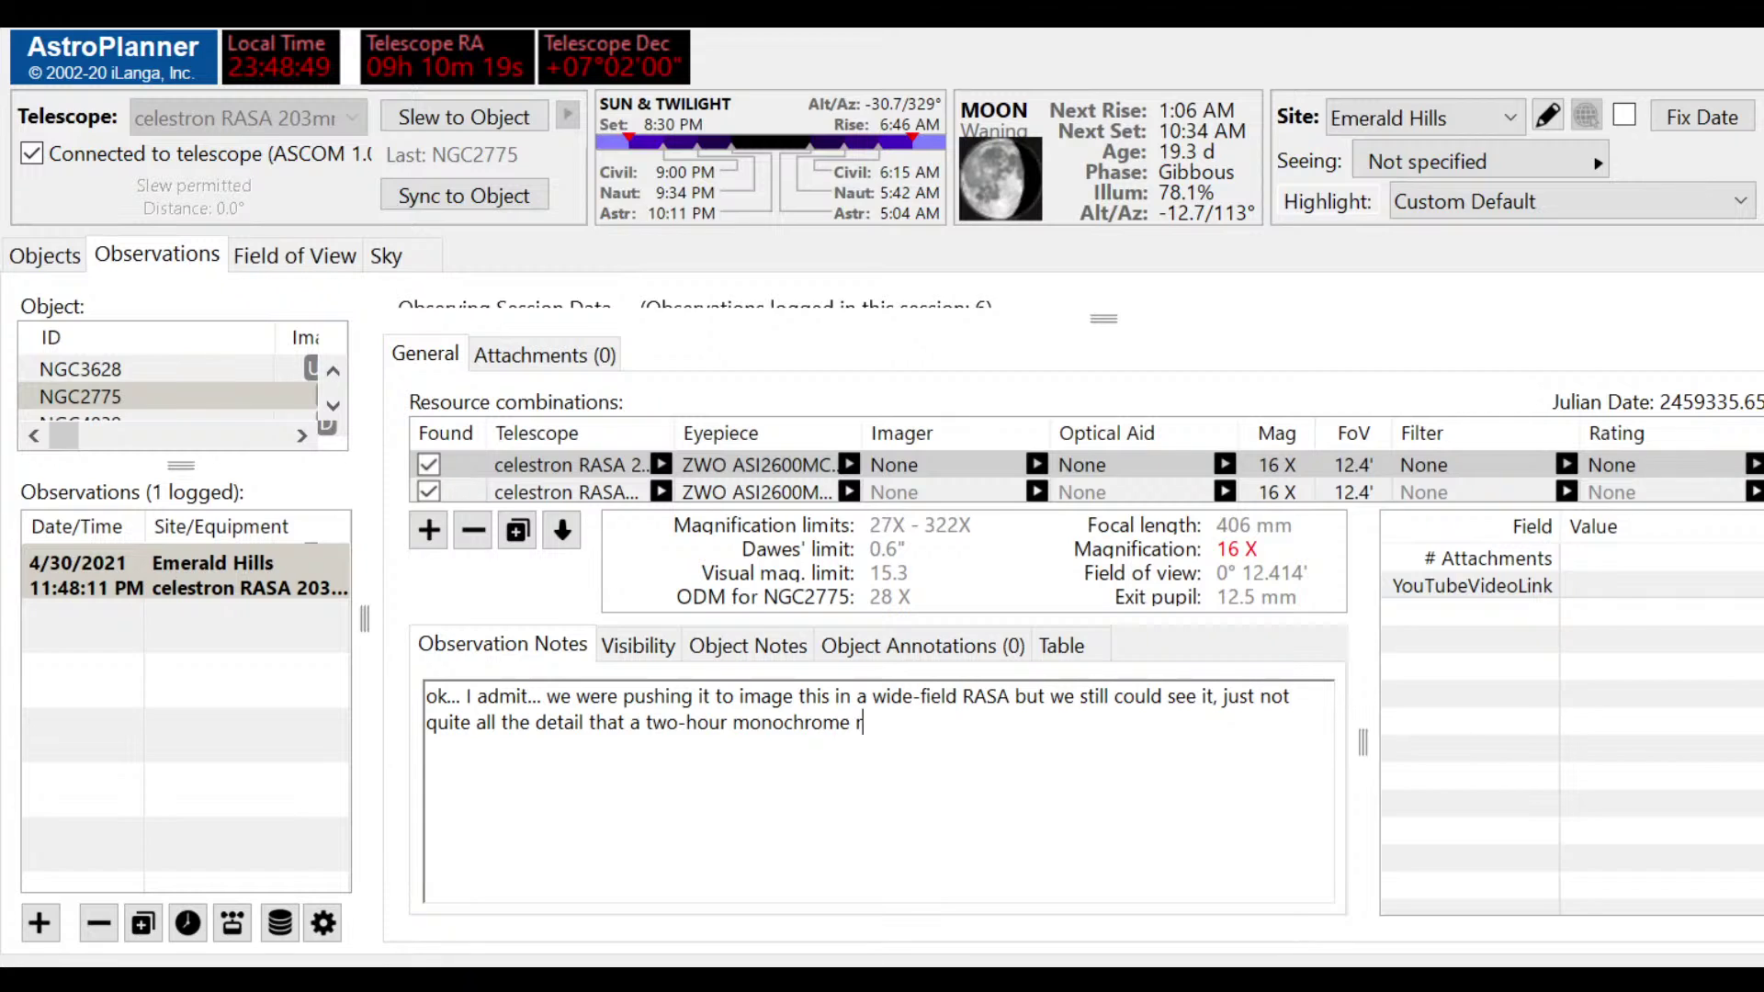
type("efractor astropho")
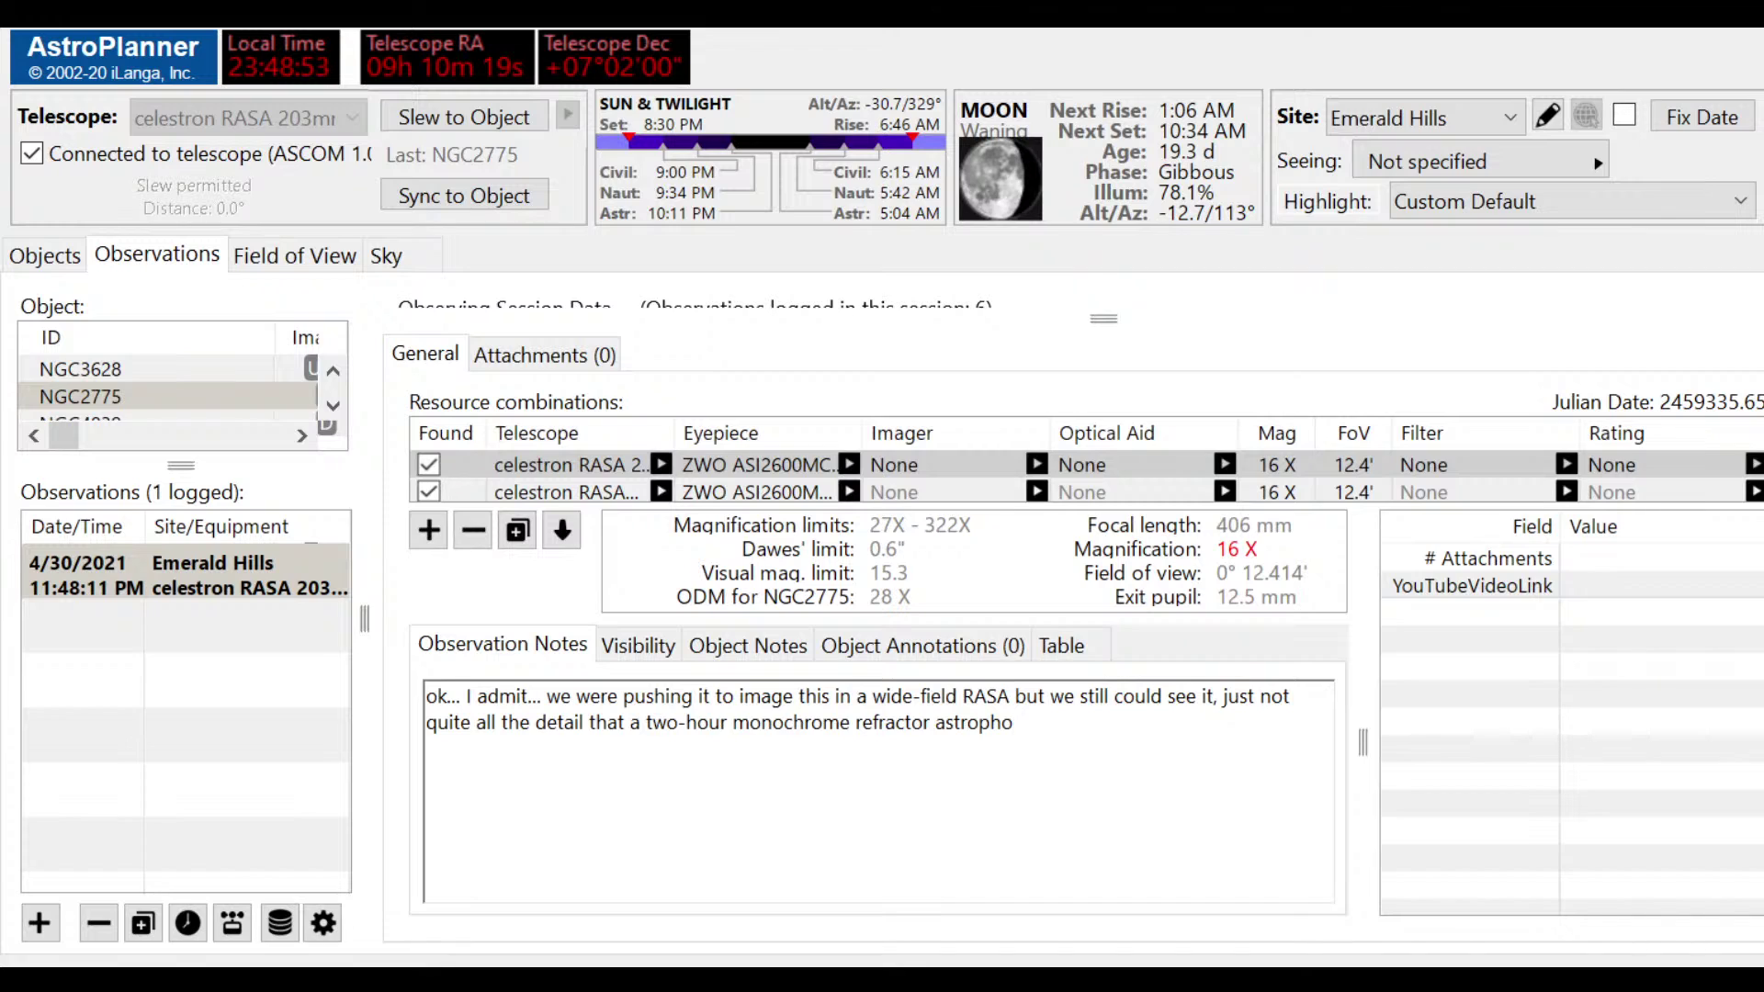
type("tographer would see")
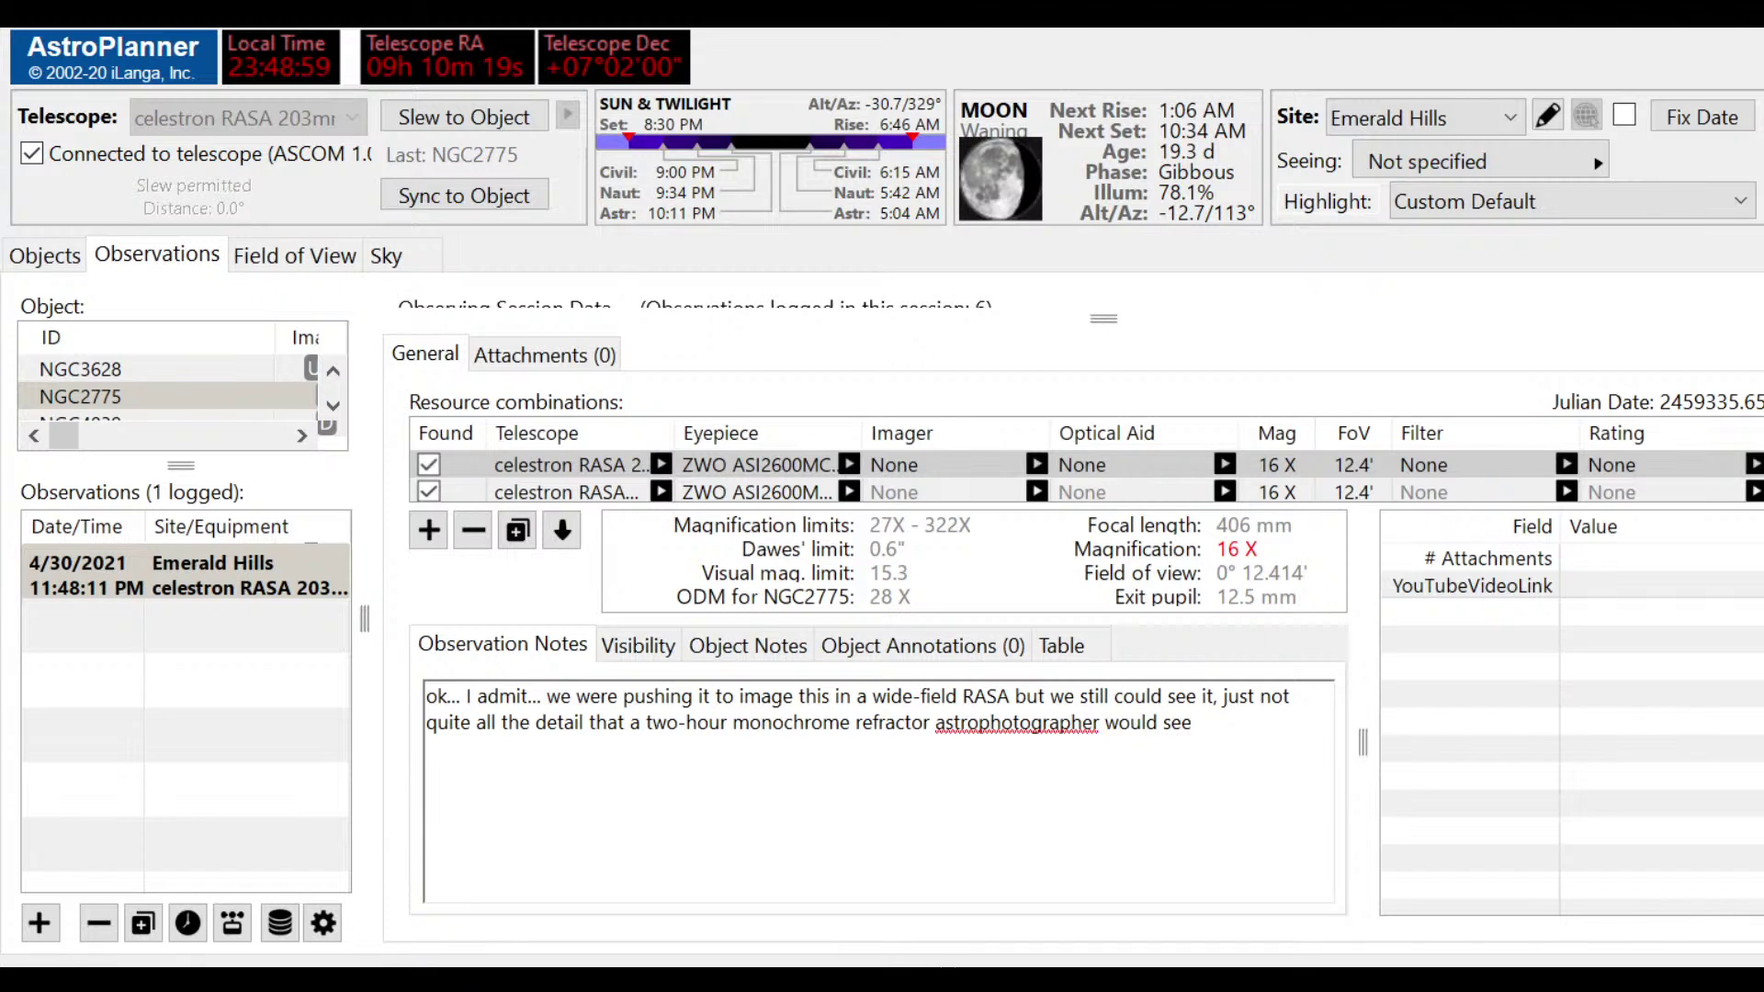
Step: Attach ngc2775.jpg to the observation and display the attached image for NGC2775 in the object list
left_click(529, 356)
left_click(425, 660)
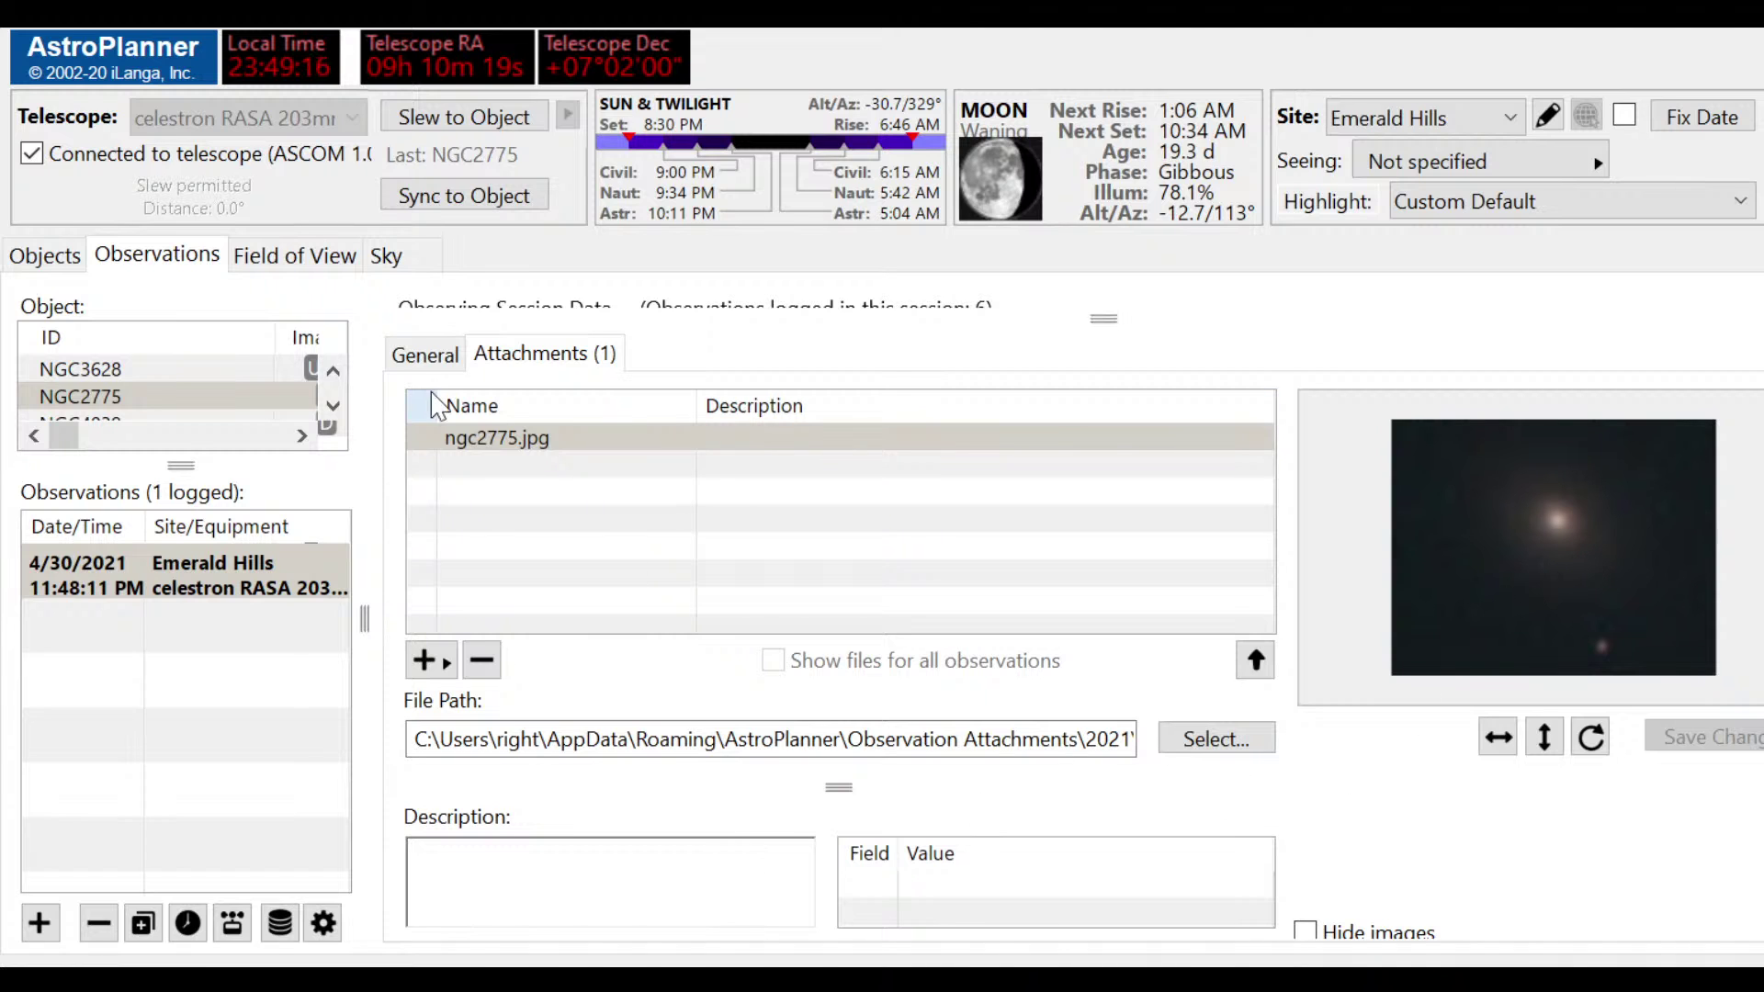
left_click(45, 257)
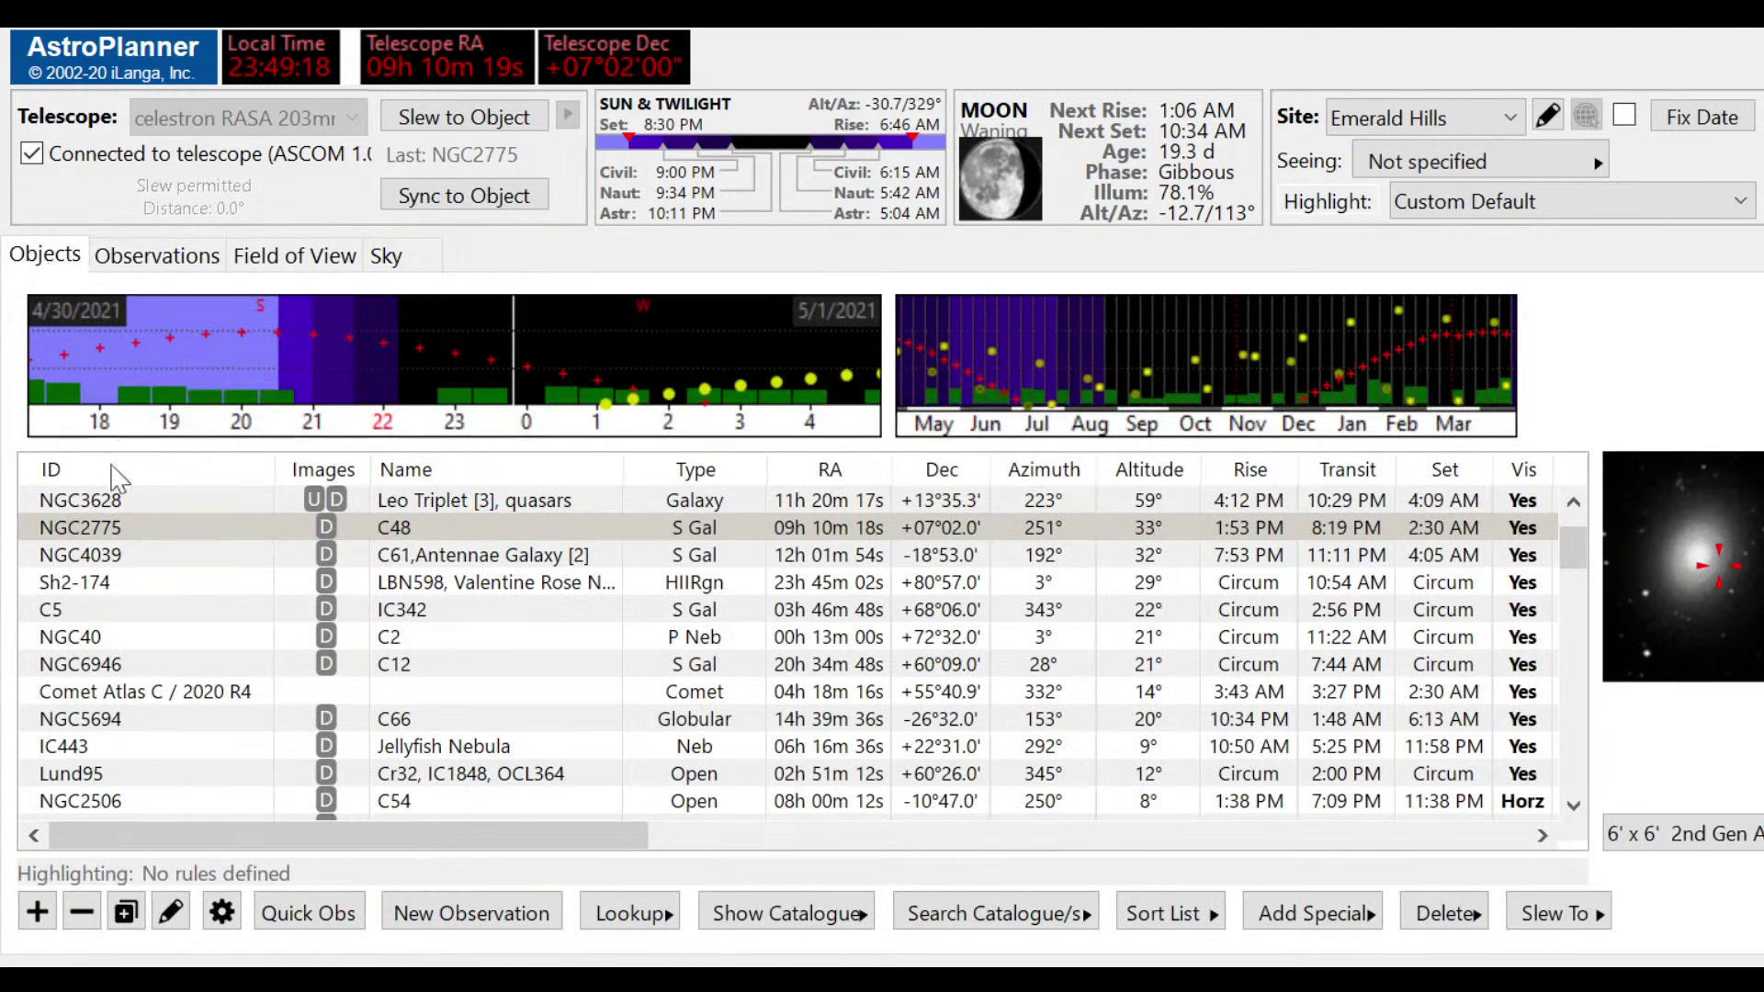
left_click(110, 530)
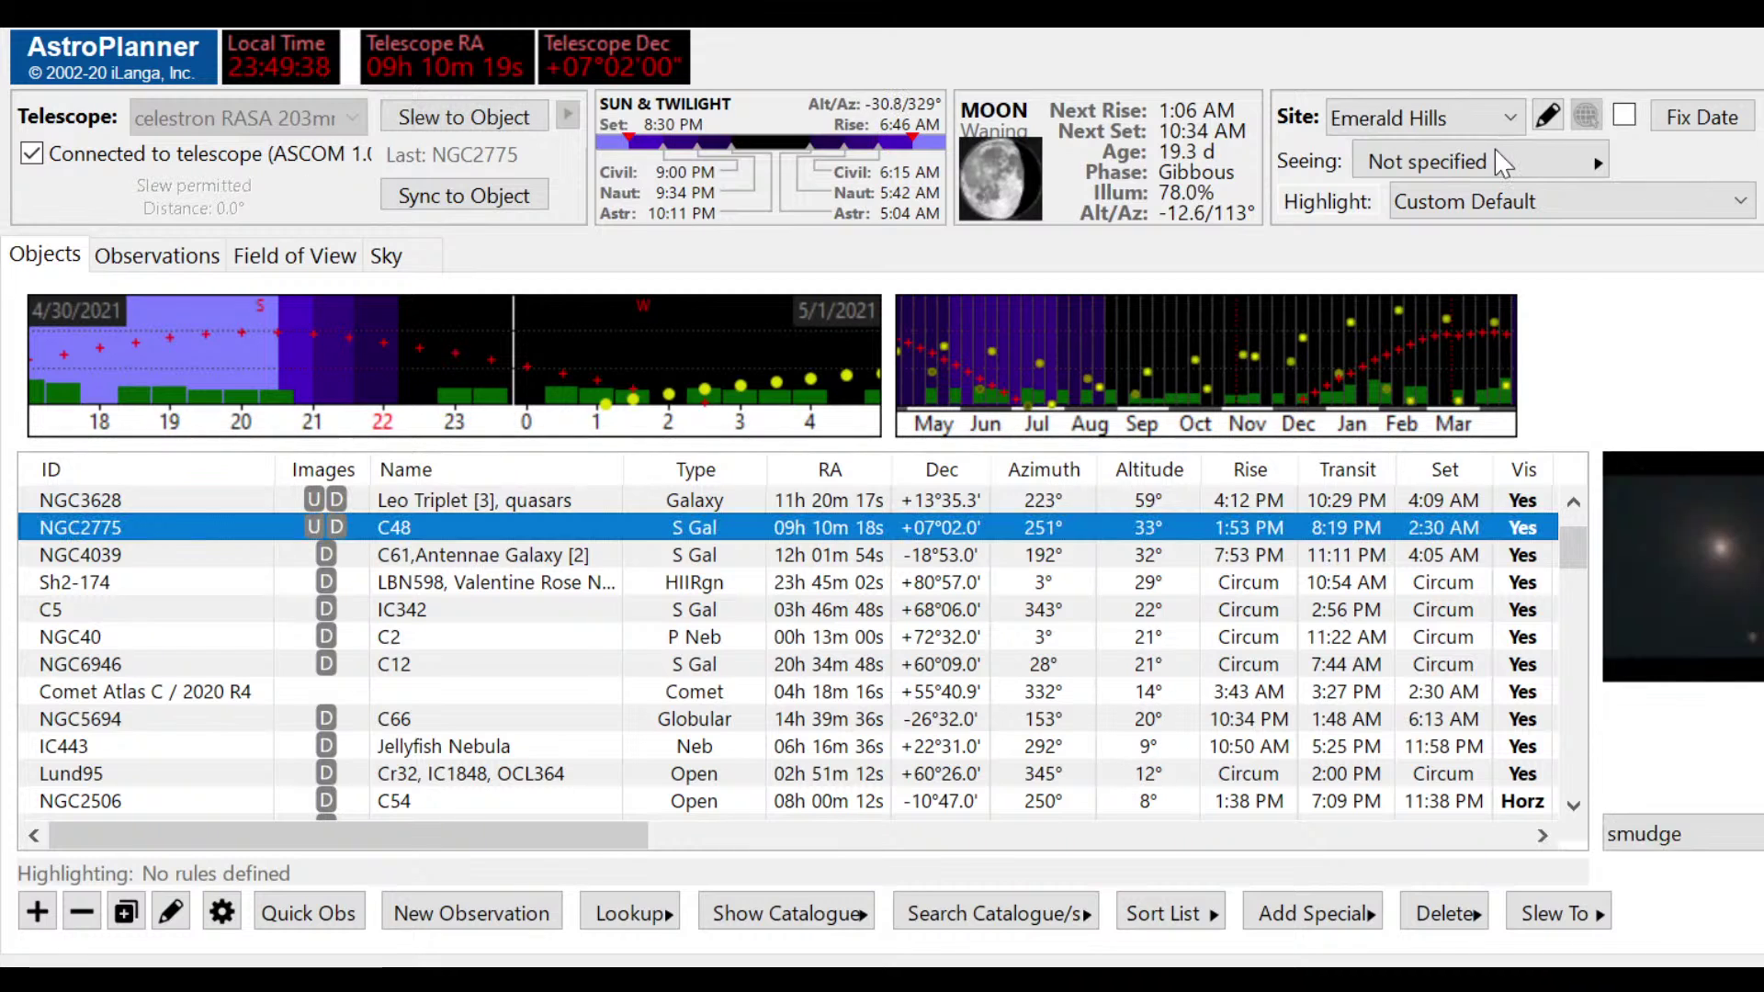
left_click(1728, 579)
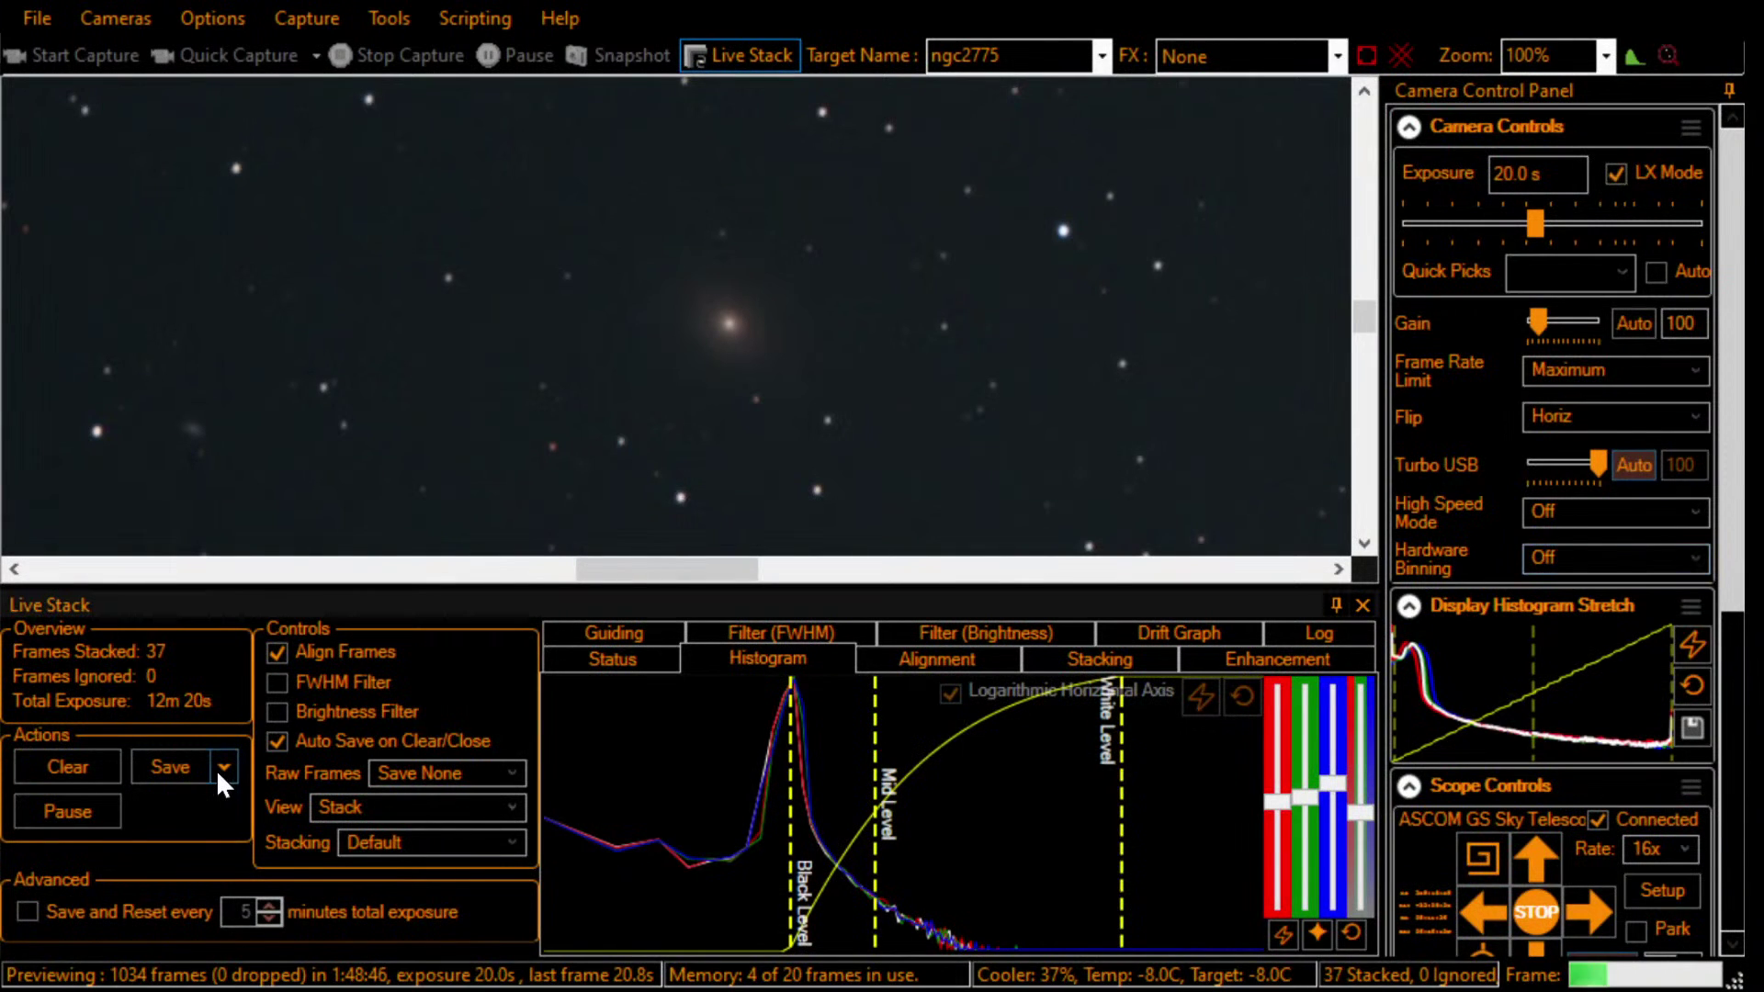
Step: Switch to SharpCap, save a snapshot of the displayed ngc2775 stack and turn off live stacking
key("ctrl+shift+s")
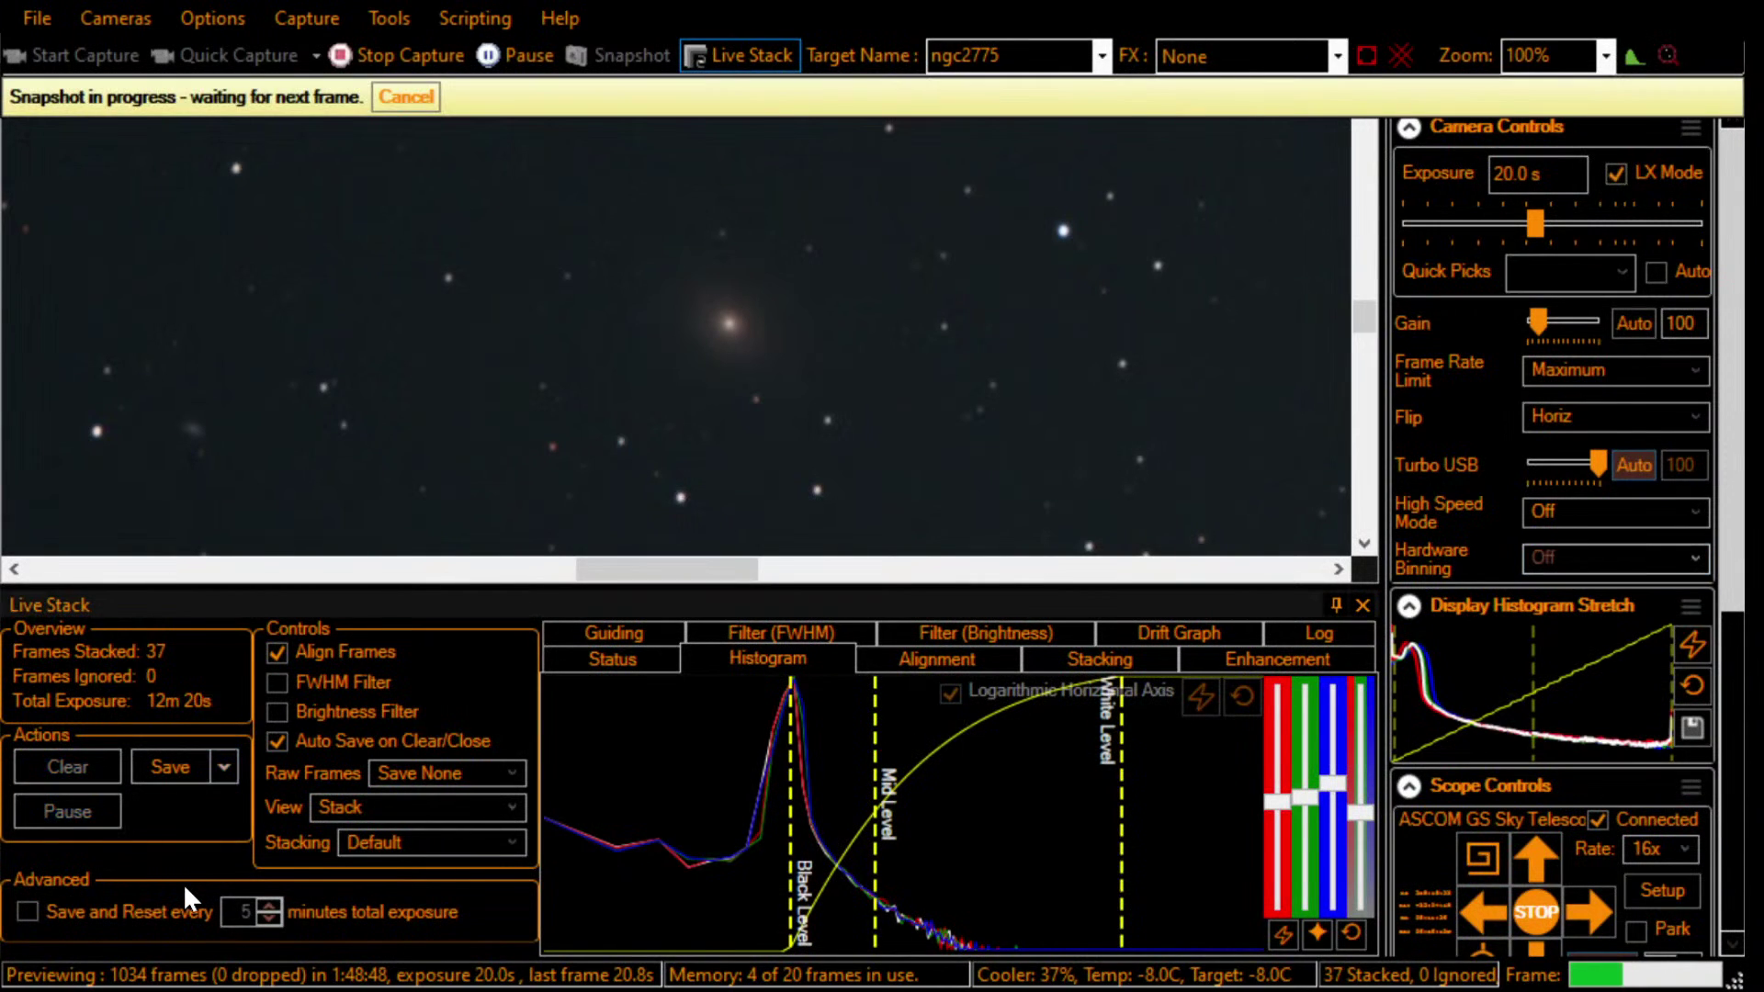
left_click(762, 56)
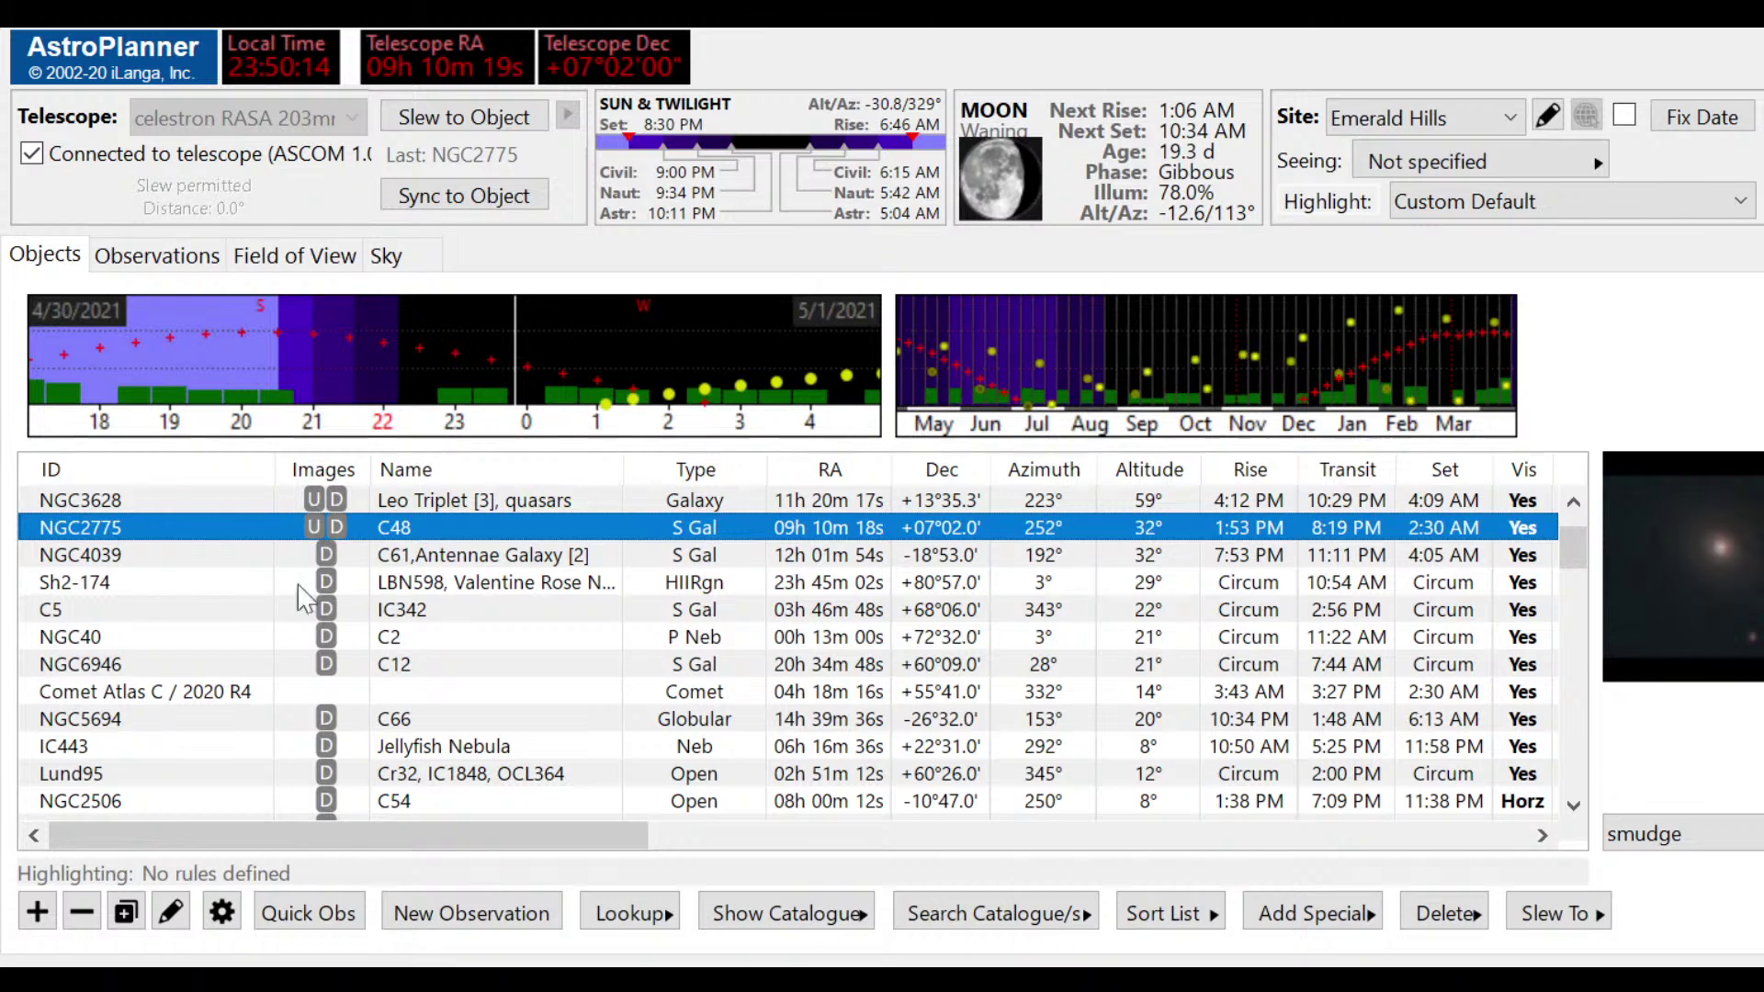
Step: Select NGC4039 in the AstroPlanner object list and set the target name in SharpCap to ngc4039
left_click(229, 559)
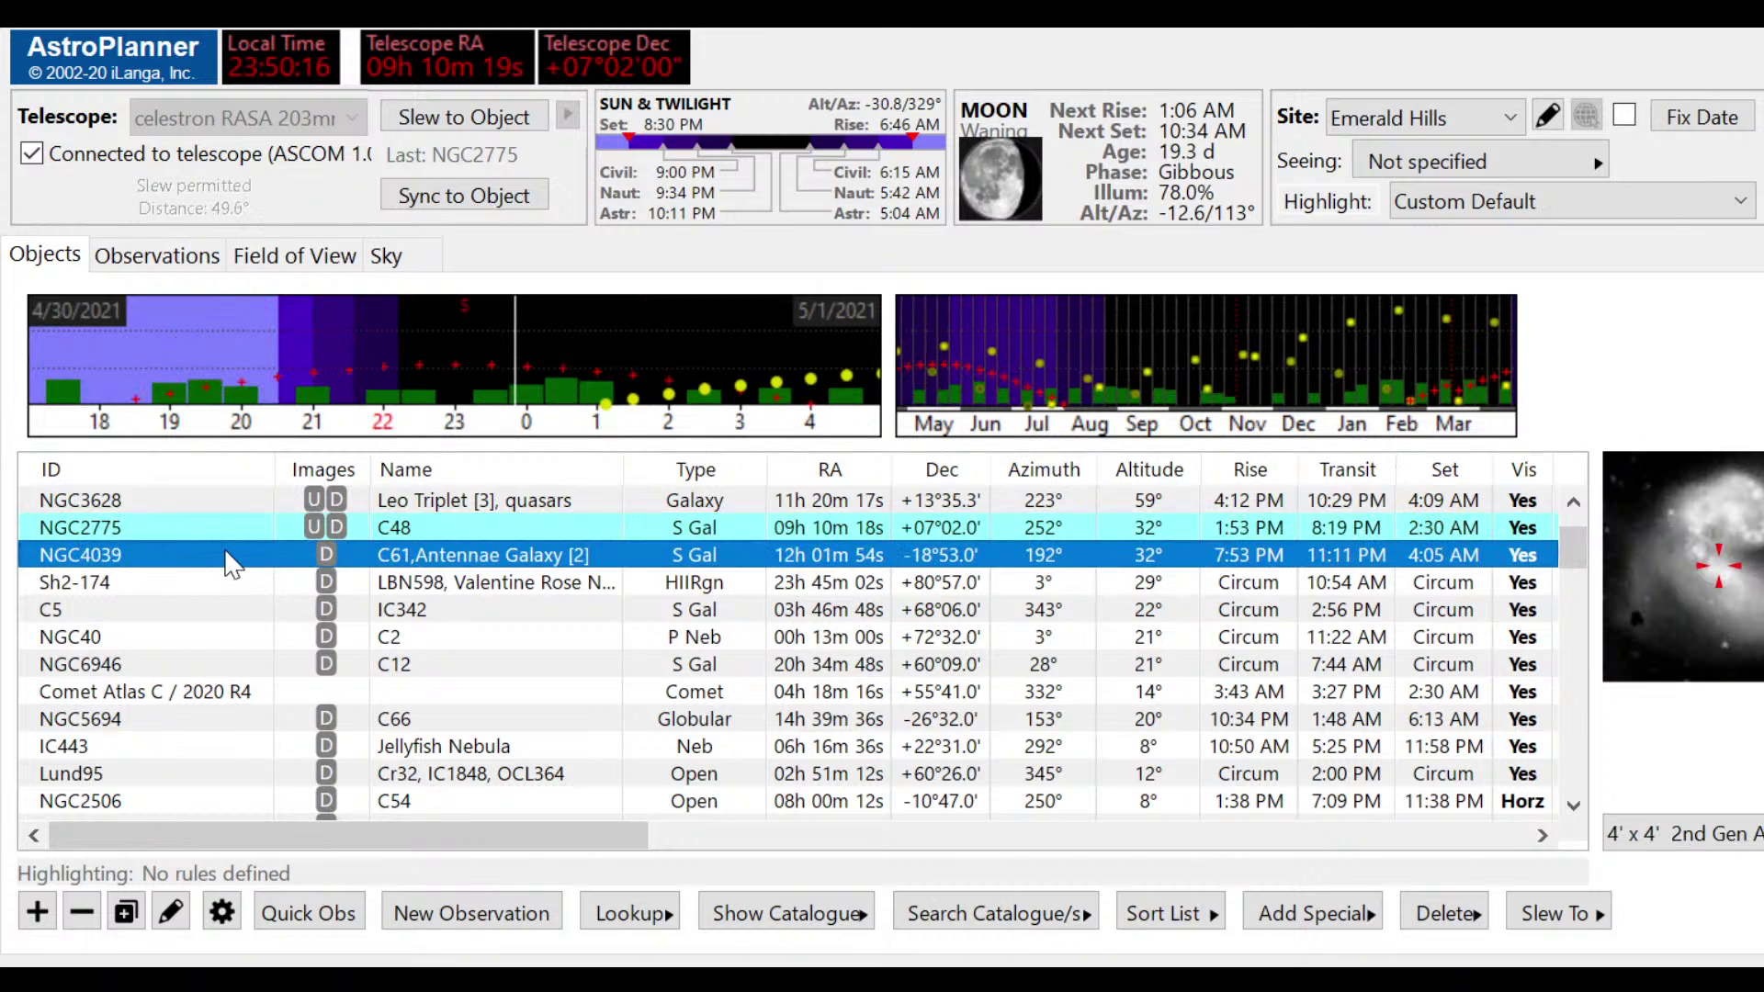
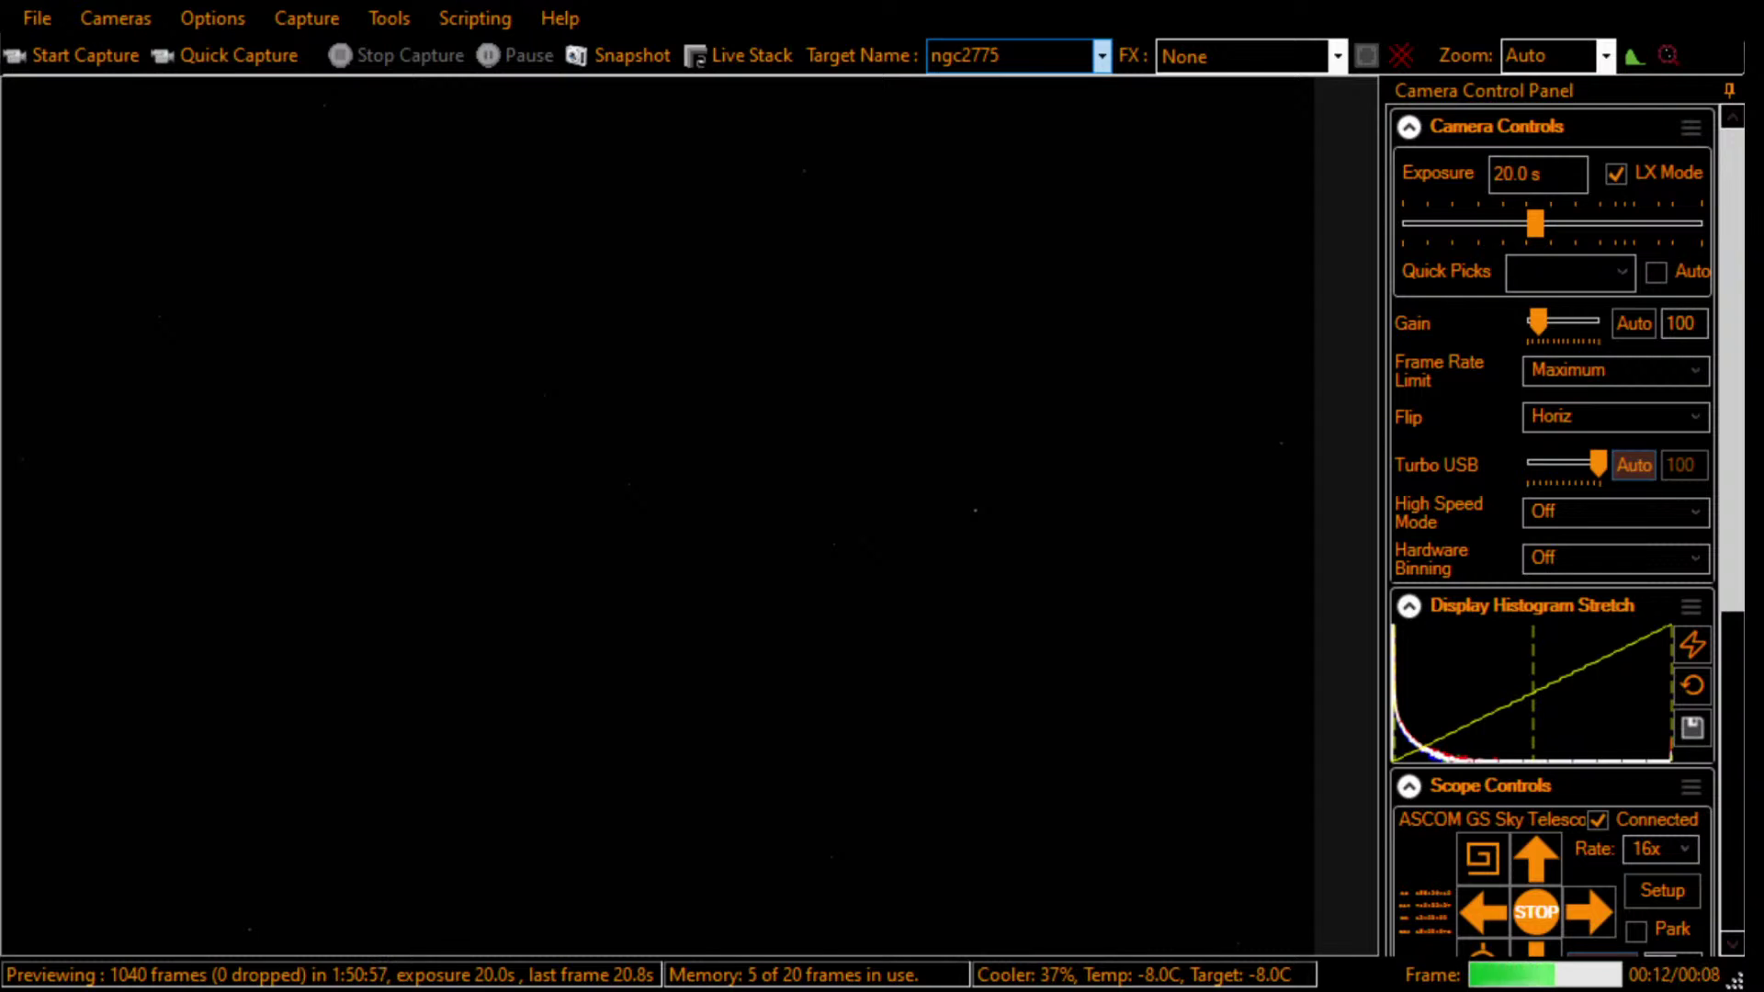
left_click_drag(1082, 56, 908, 66)
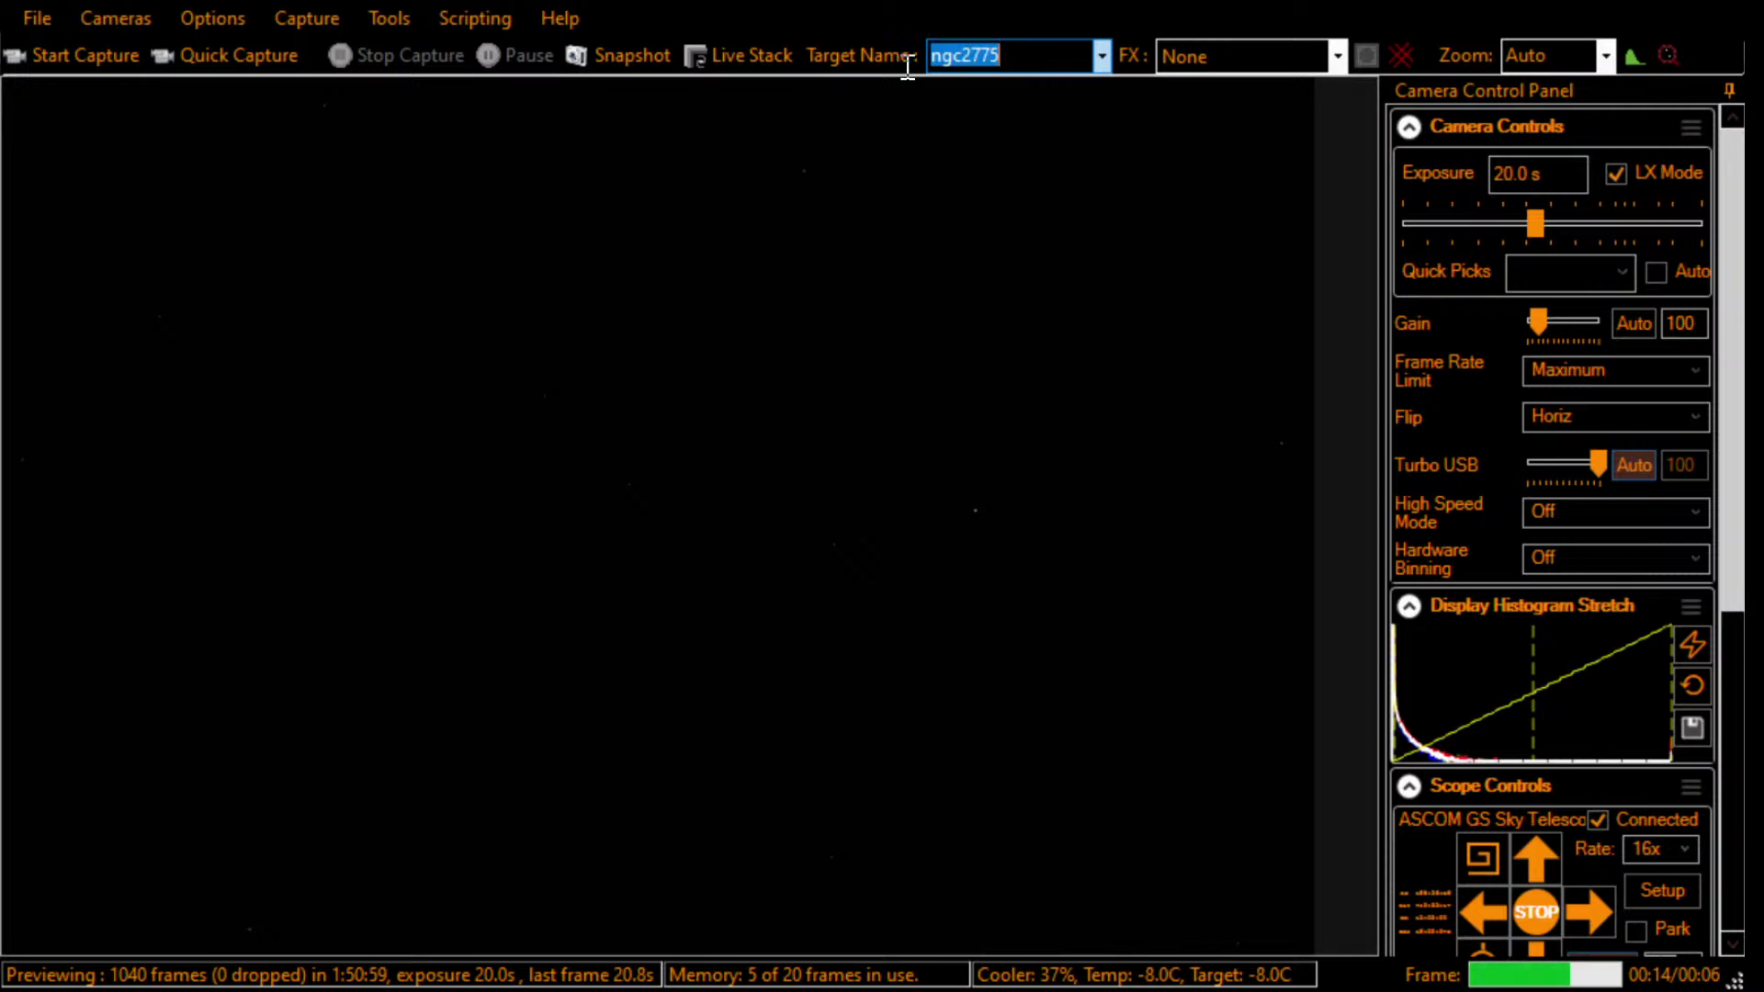
type("ngc4")
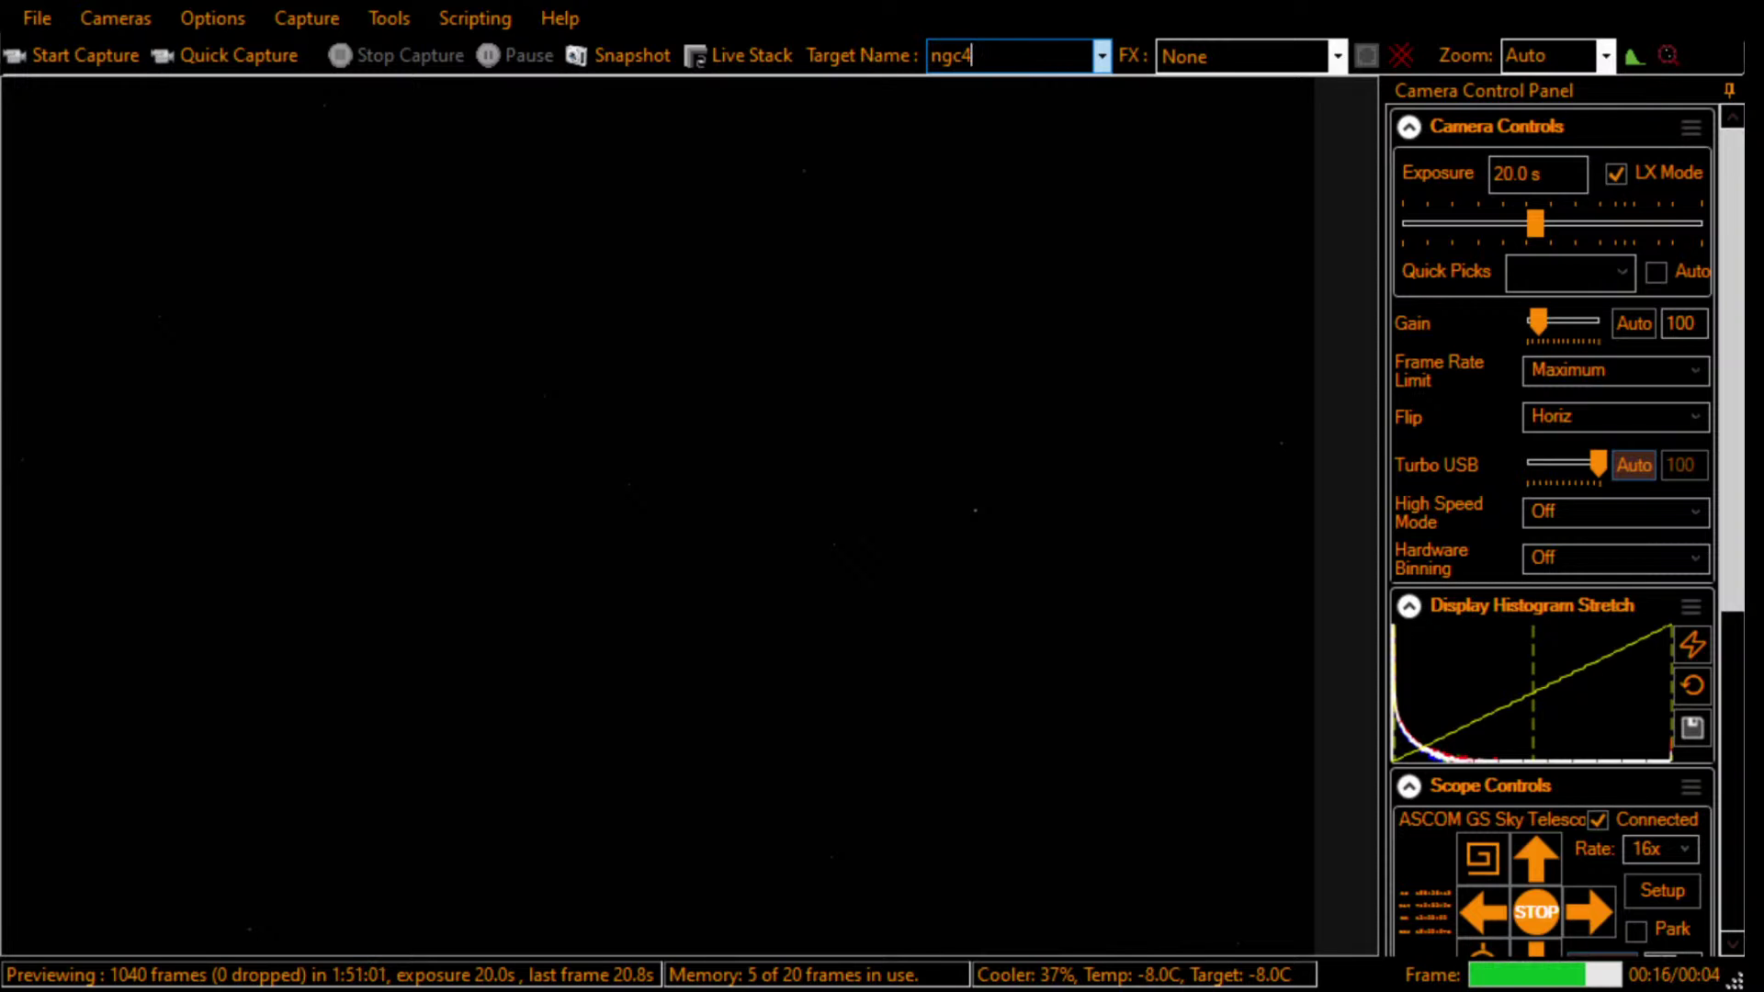
type("039")
key("Tab")
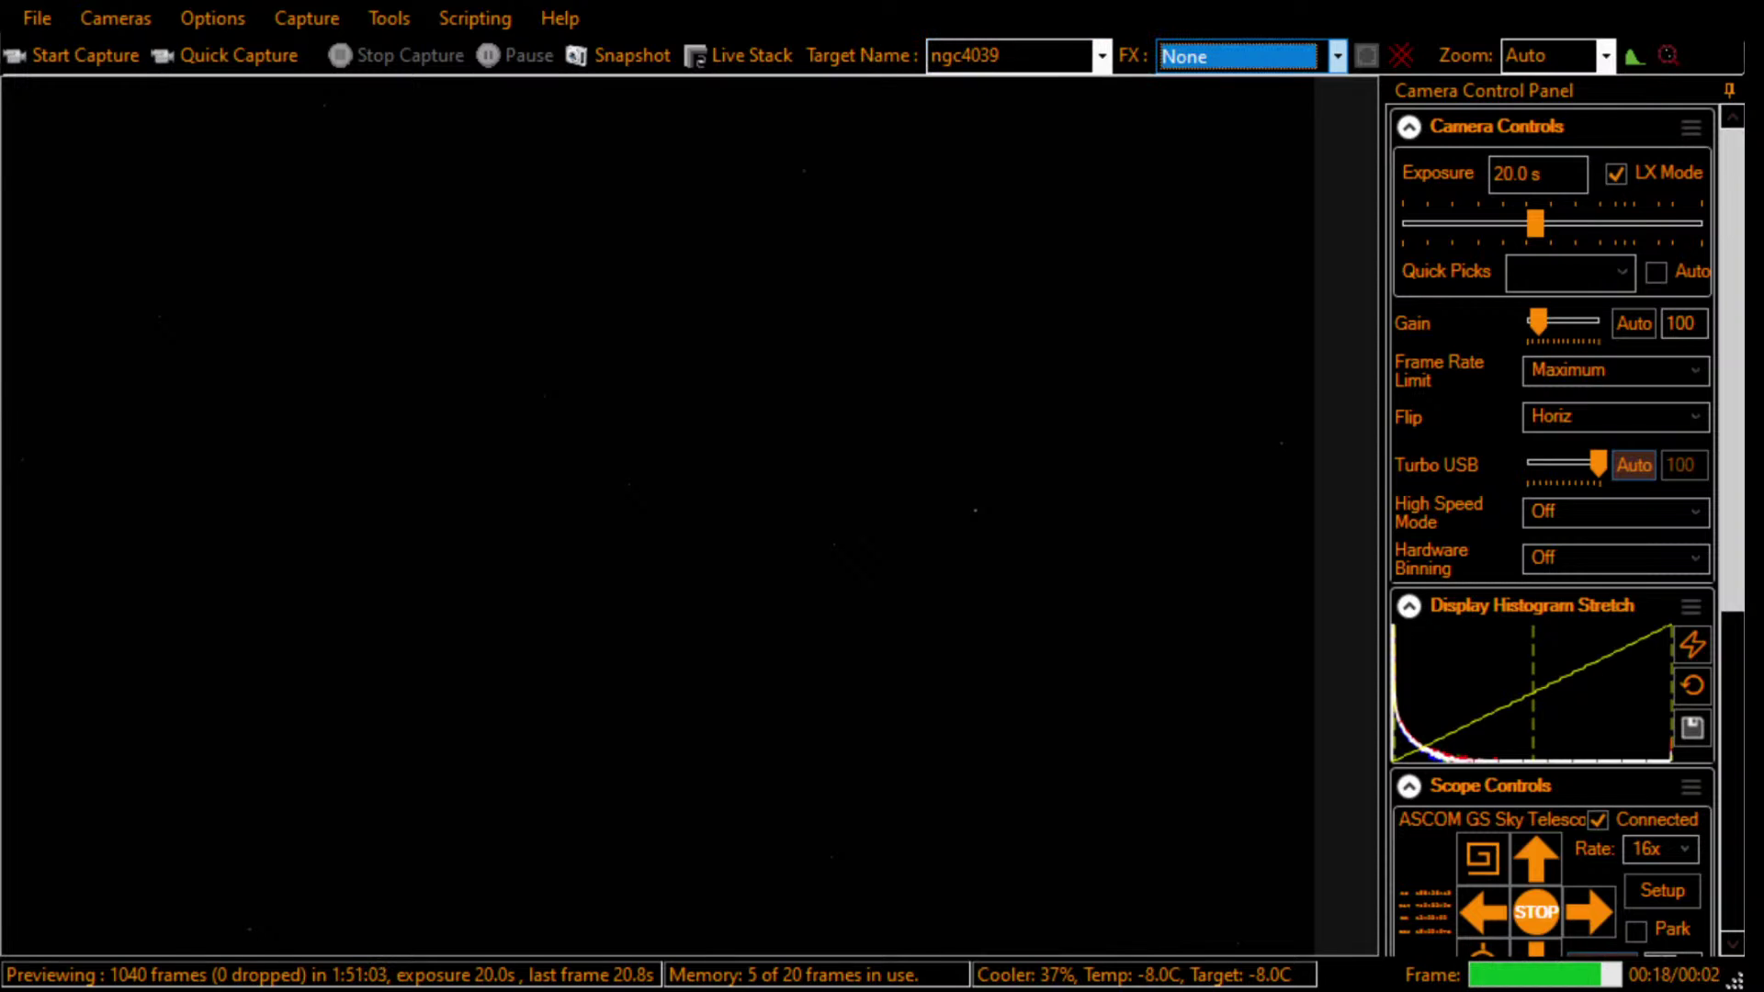
key("Tab")
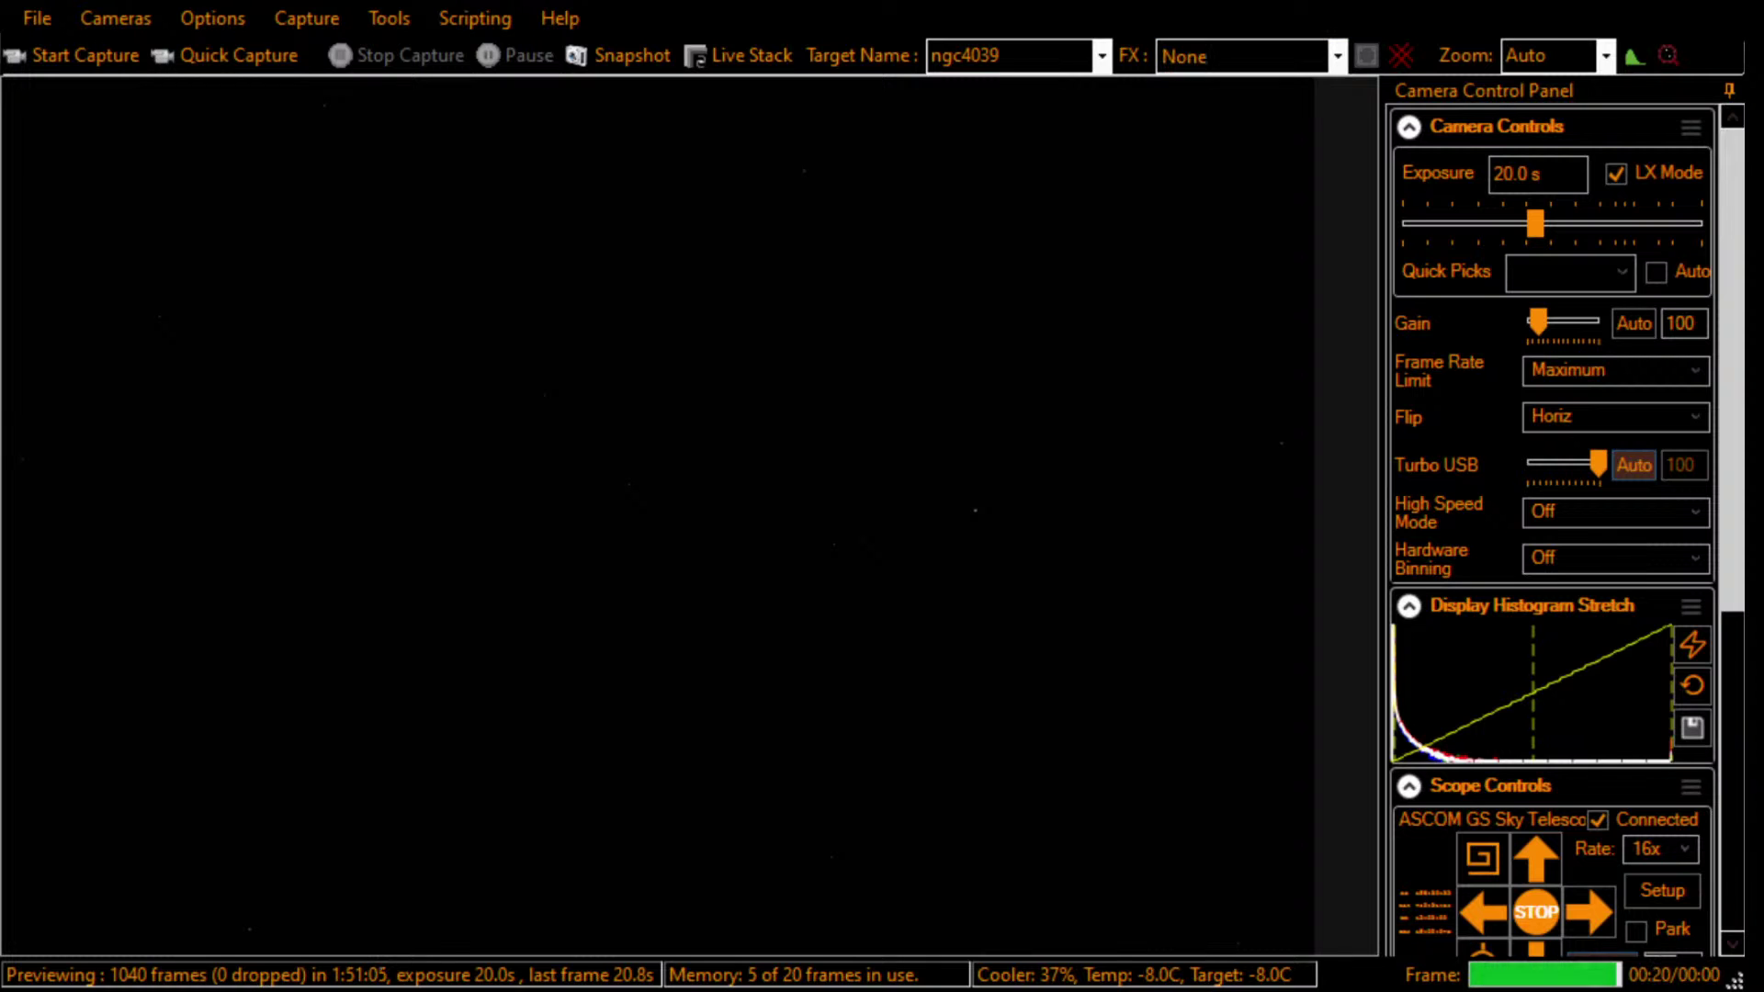
Step: Turn live stacking on again and clear the previous stack to start a new one for ngc4039
left_click(740, 56)
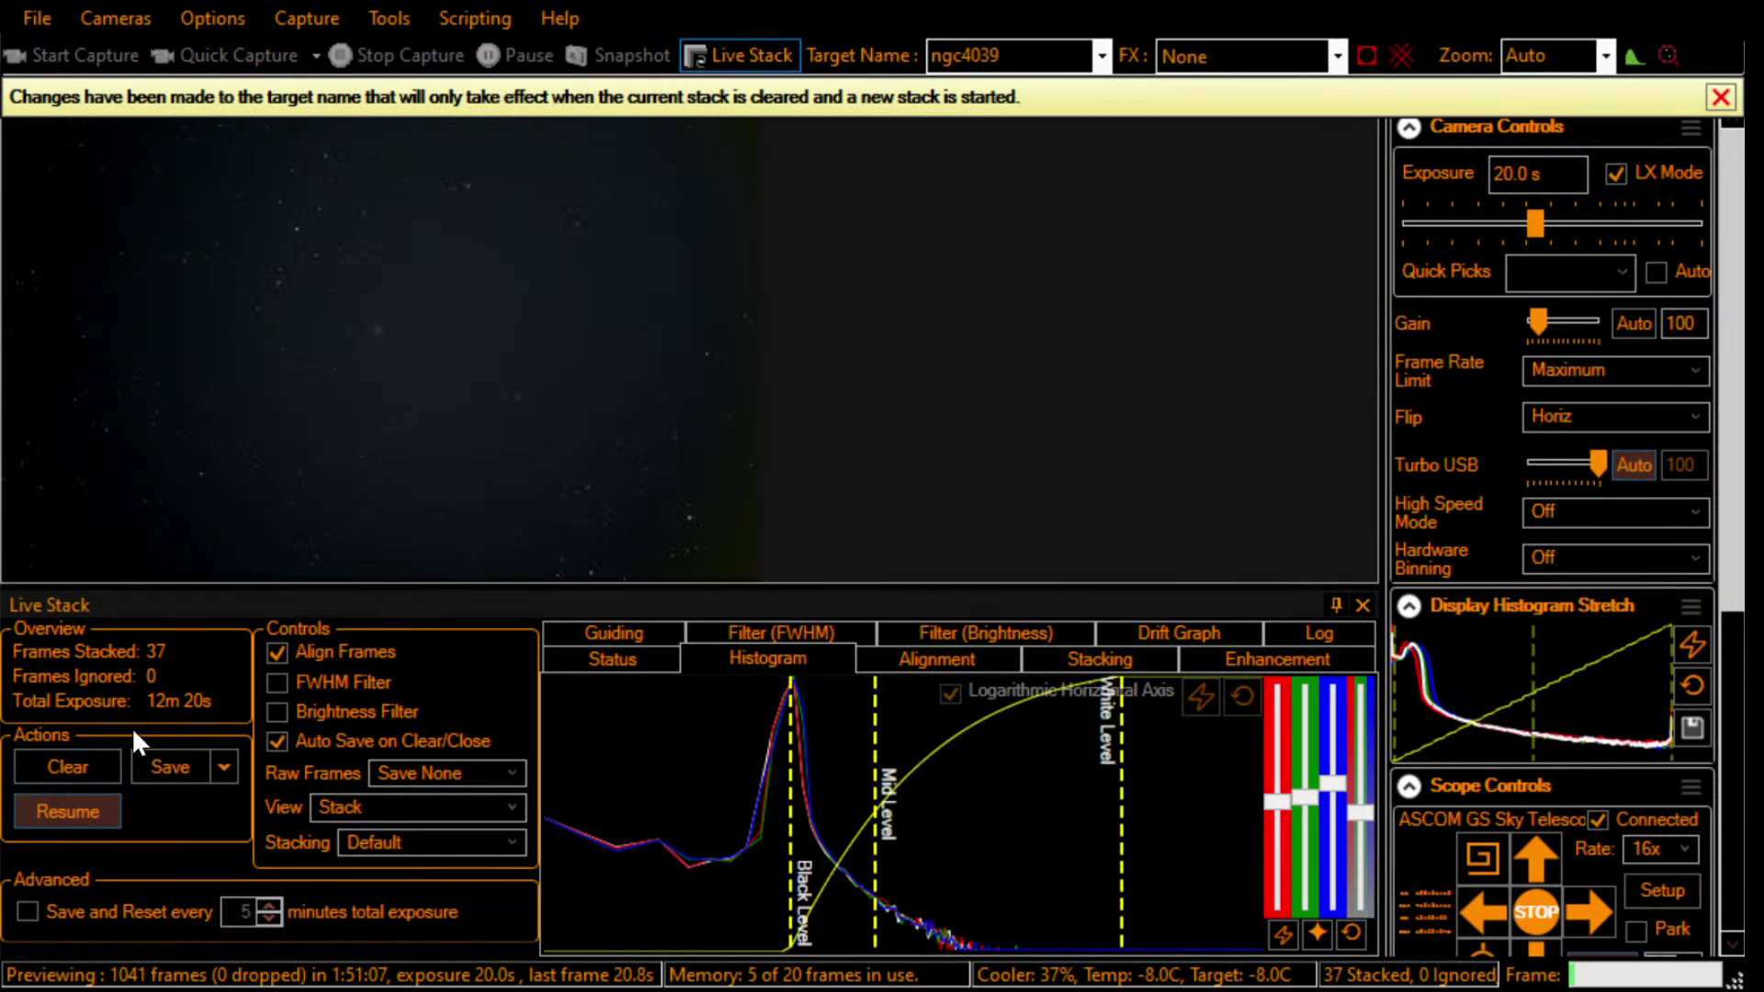
left_click(96, 755)
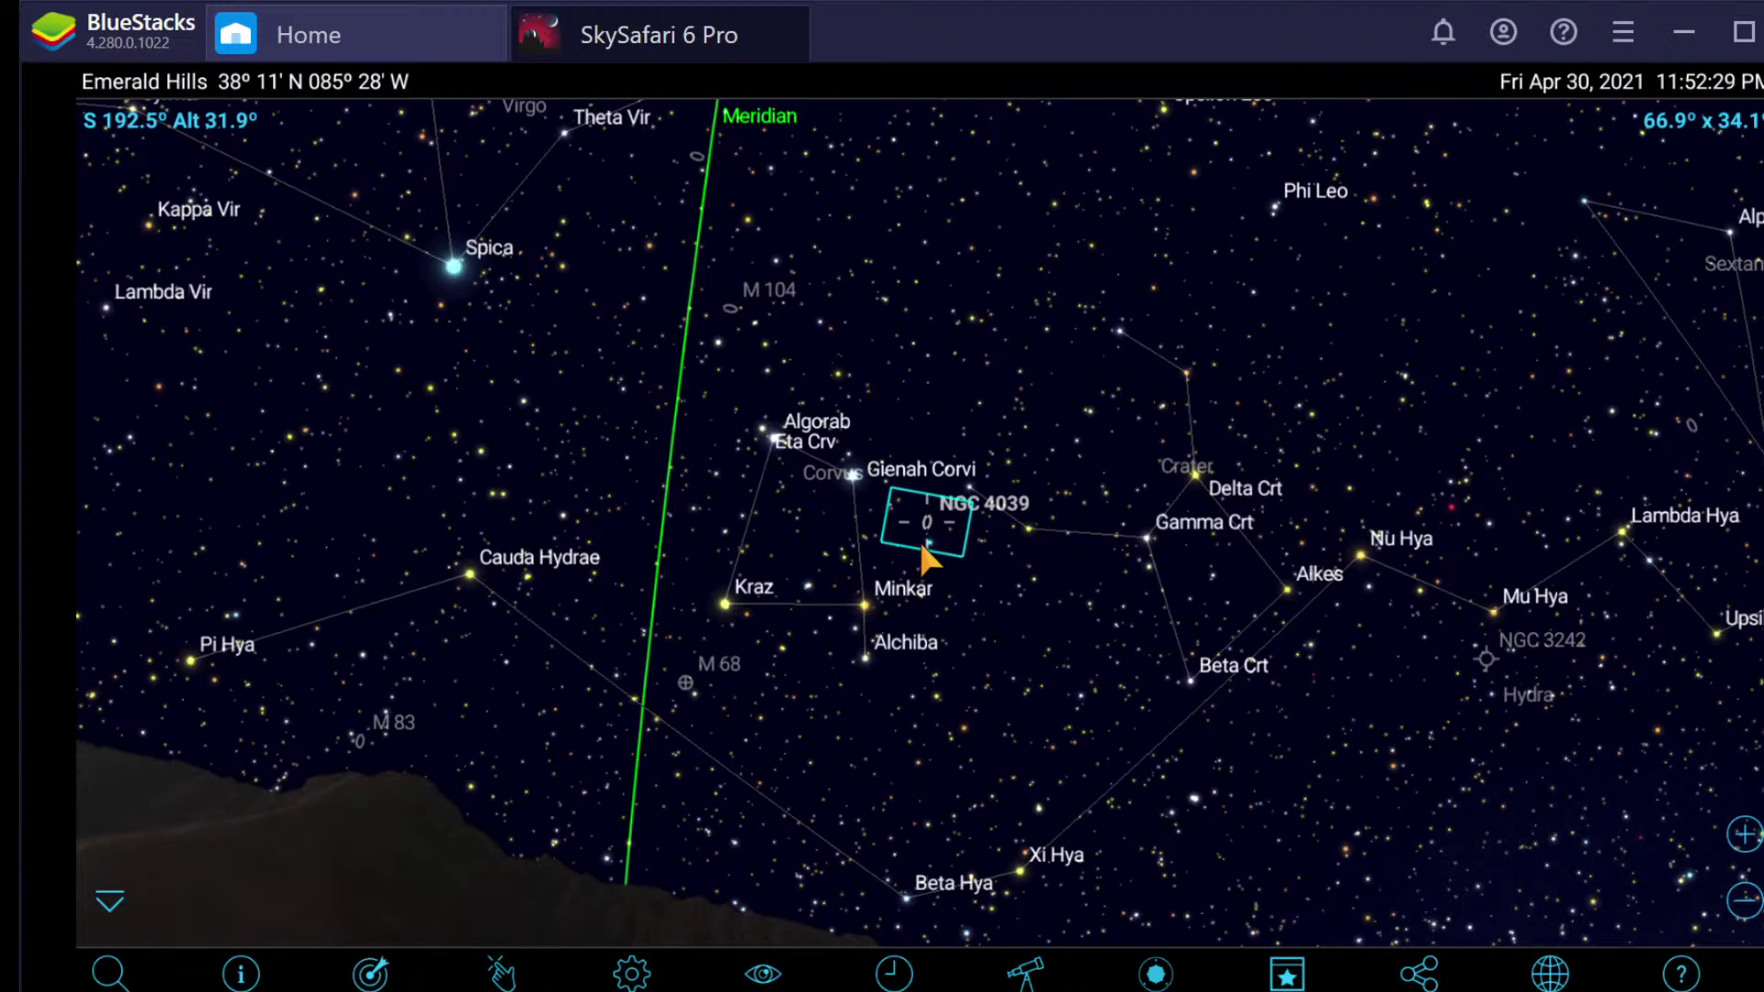
Step: Switch to SkySafari and examine NGC 4039, from its place among the surrounding constellations to a close-up of the galaxy pair
left_click(1746, 901)
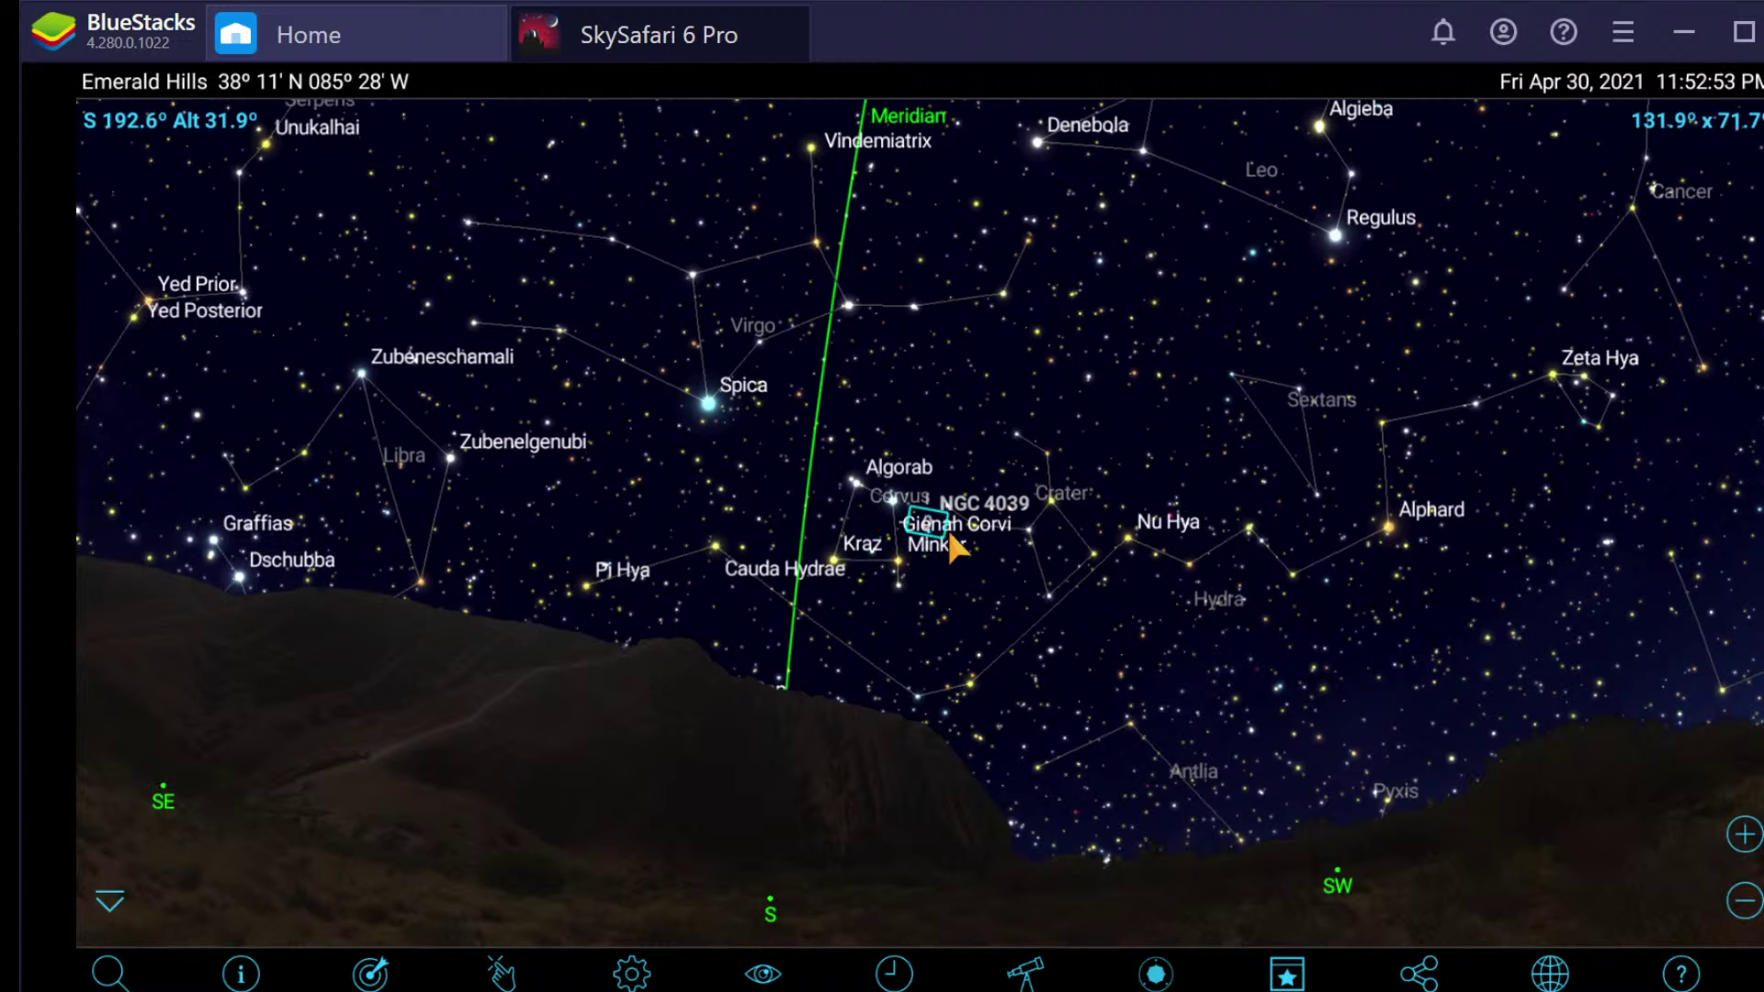
left_click(1744, 835)
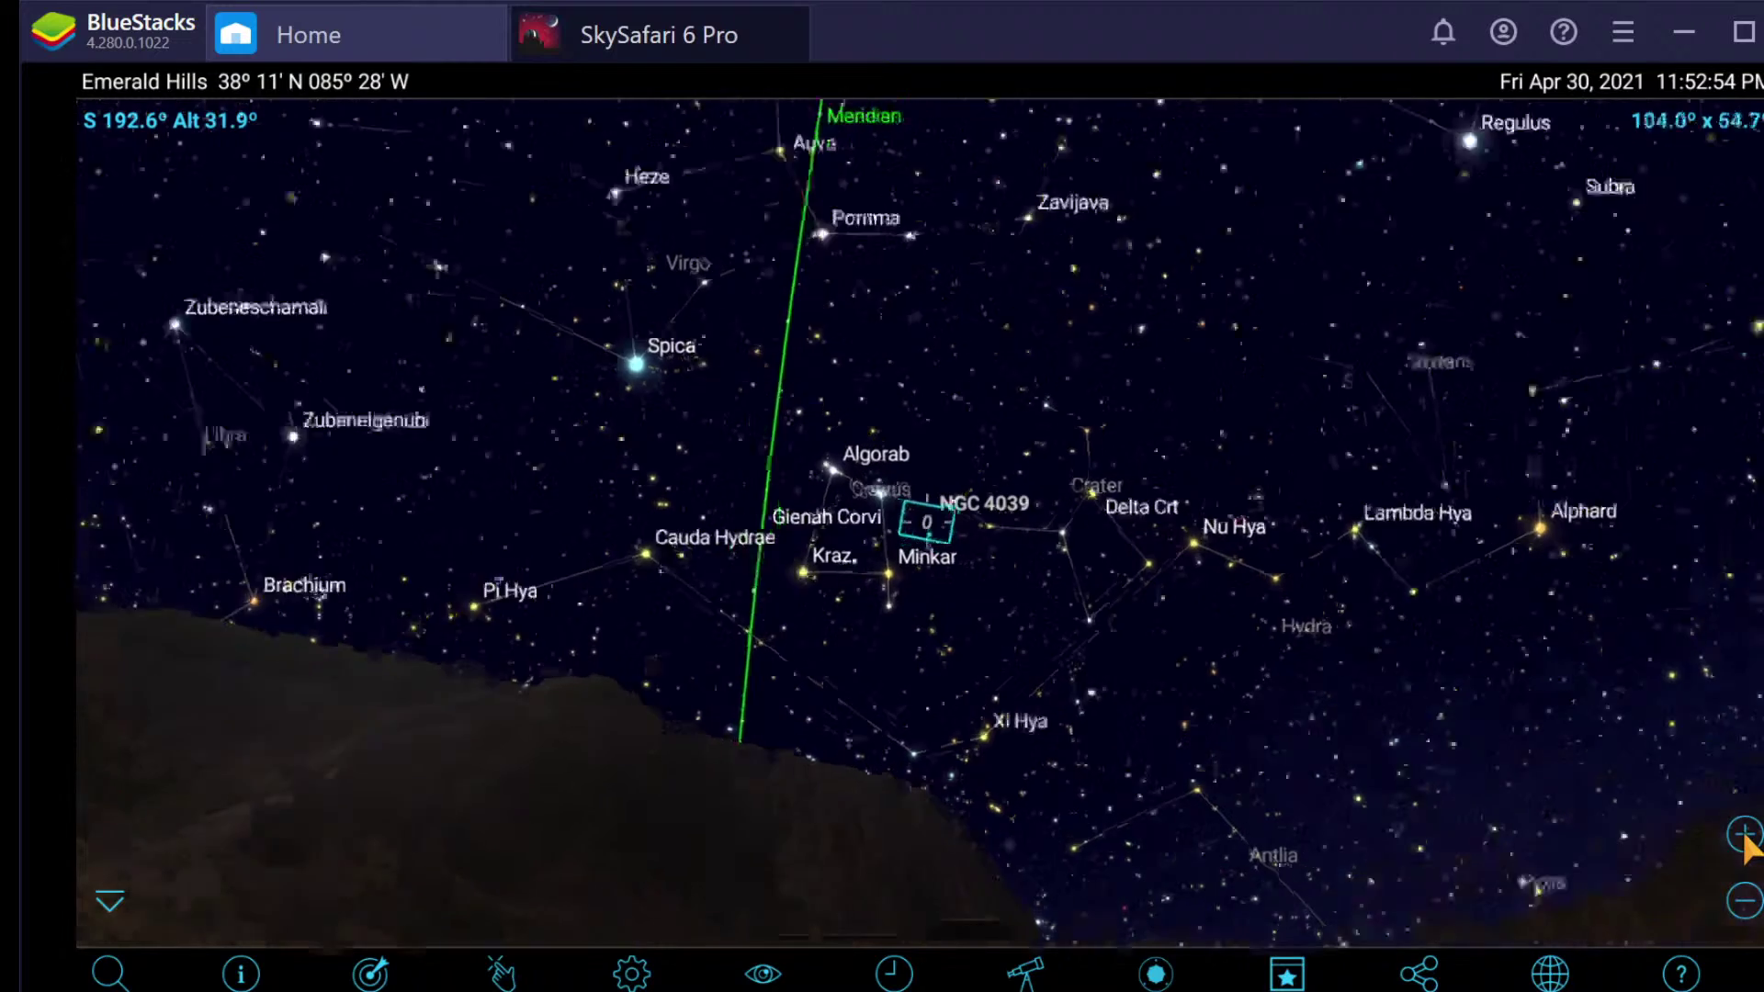
left_click(1745, 834)
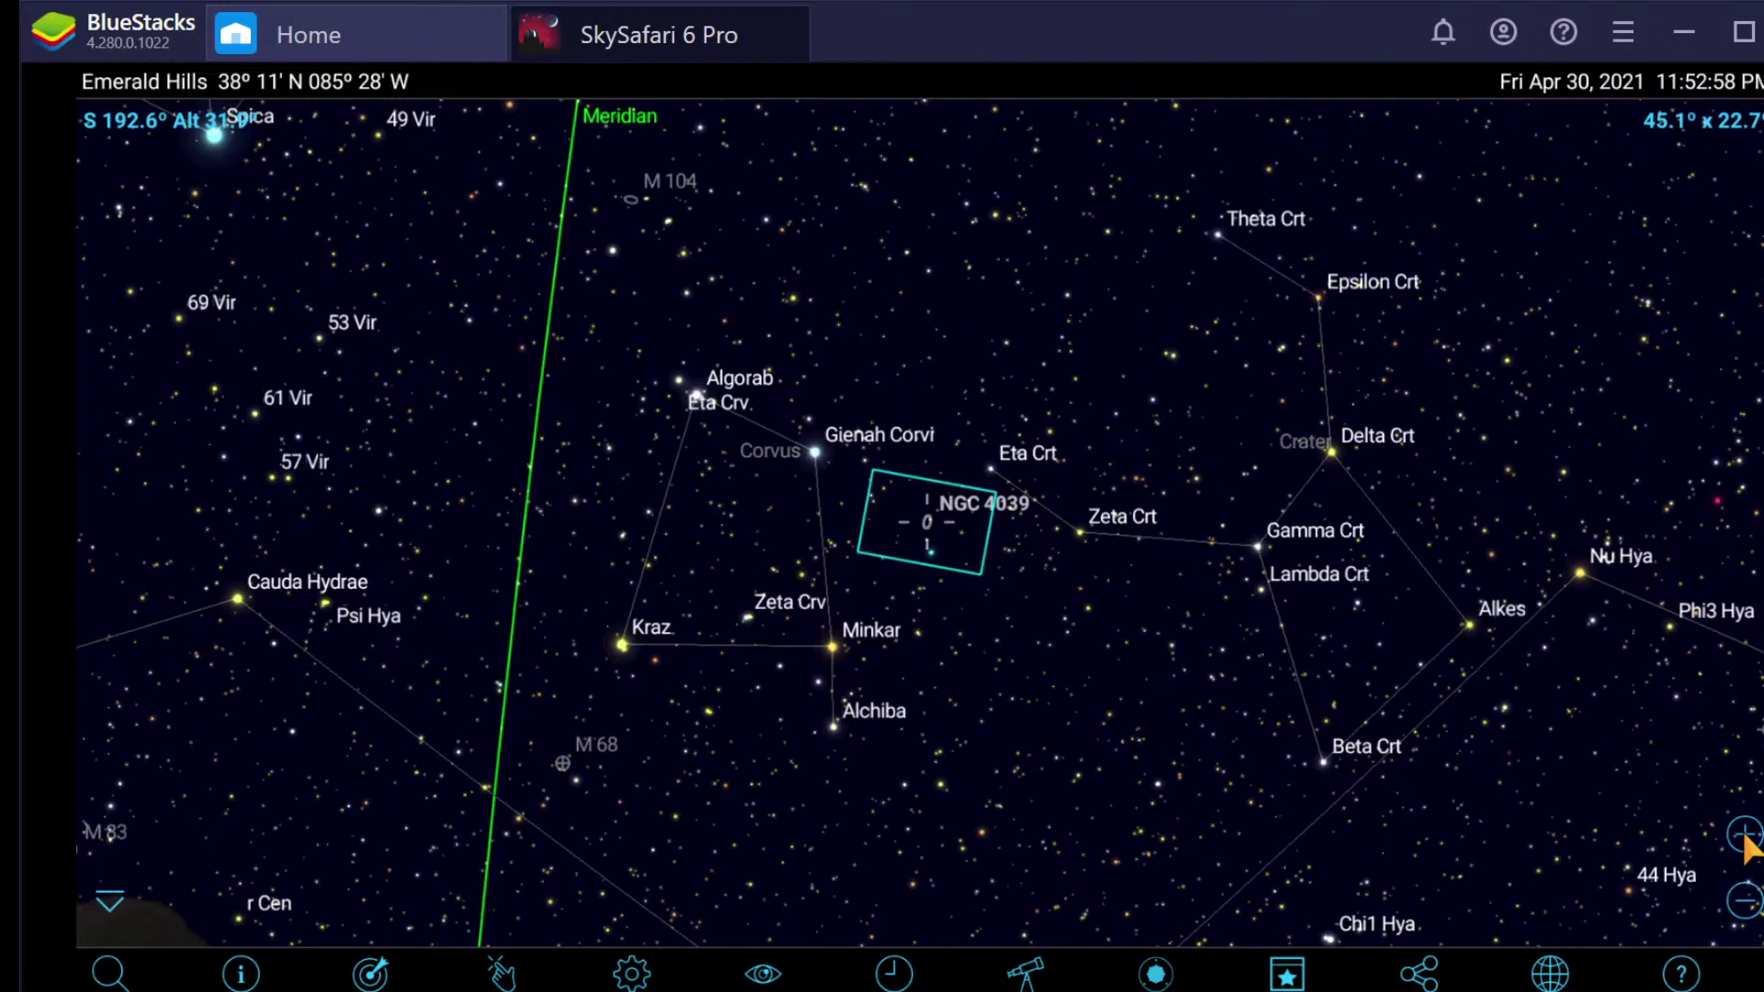
left_click(1745, 834)
left_click(1745, 834)
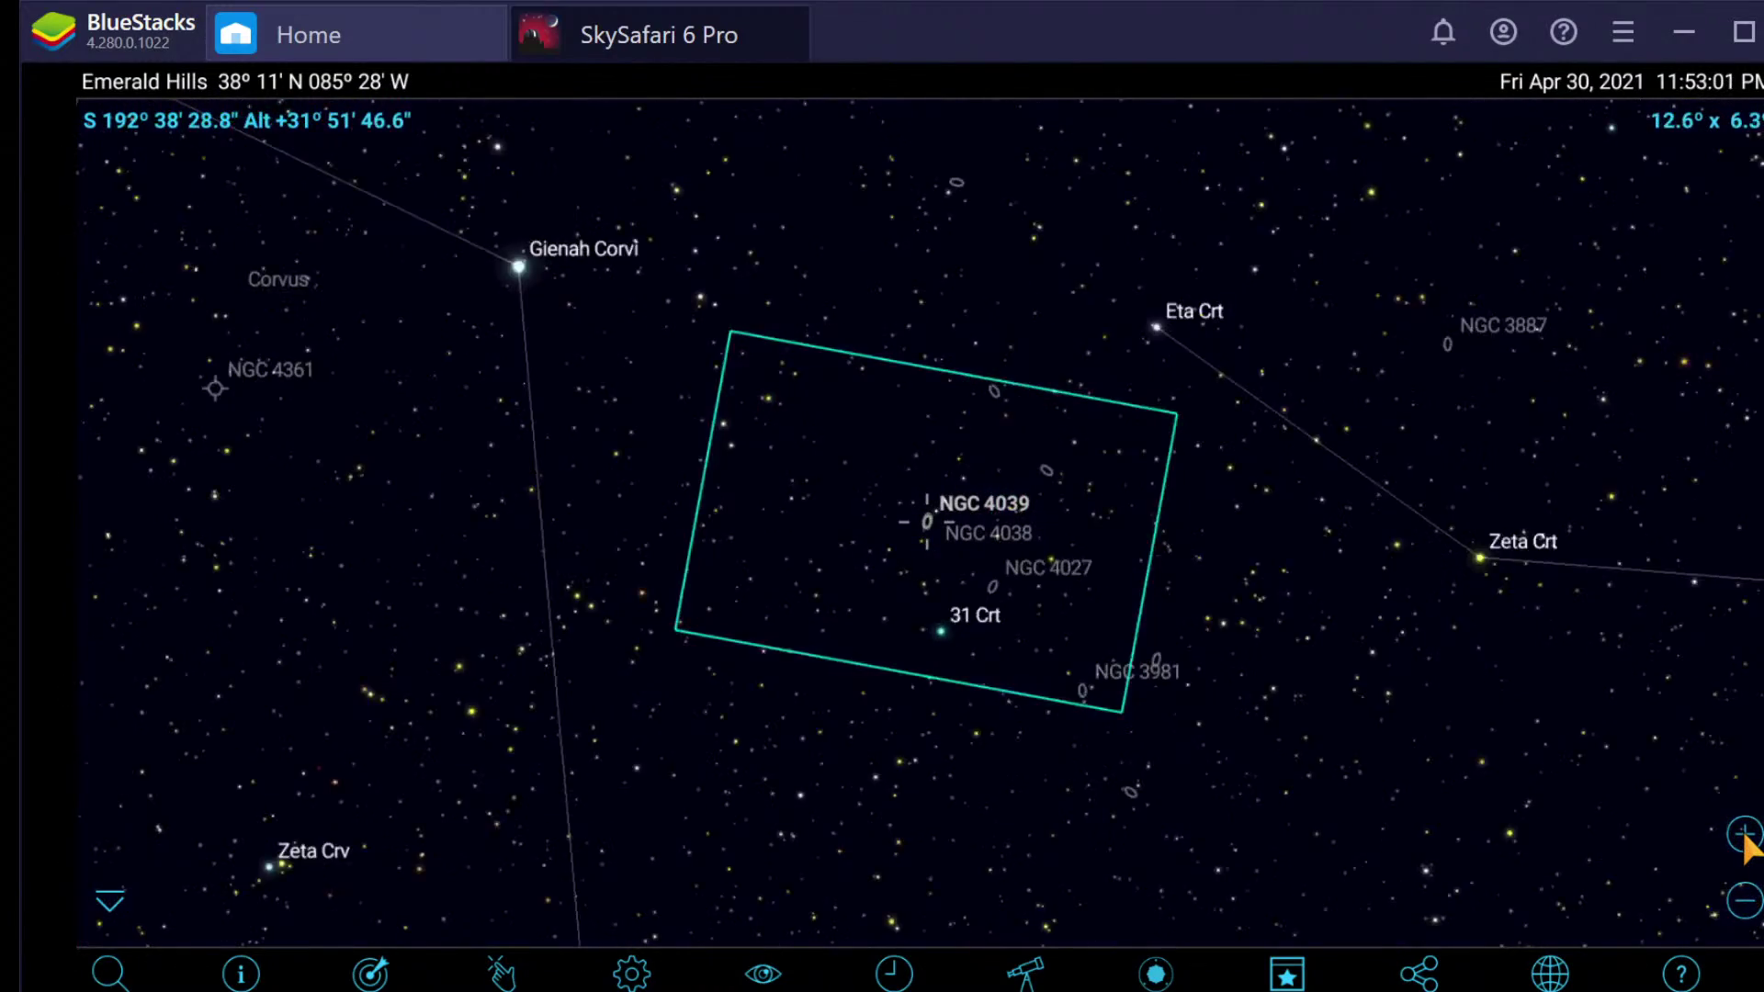
left_click(1744, 835)
left_click(1745, 835)
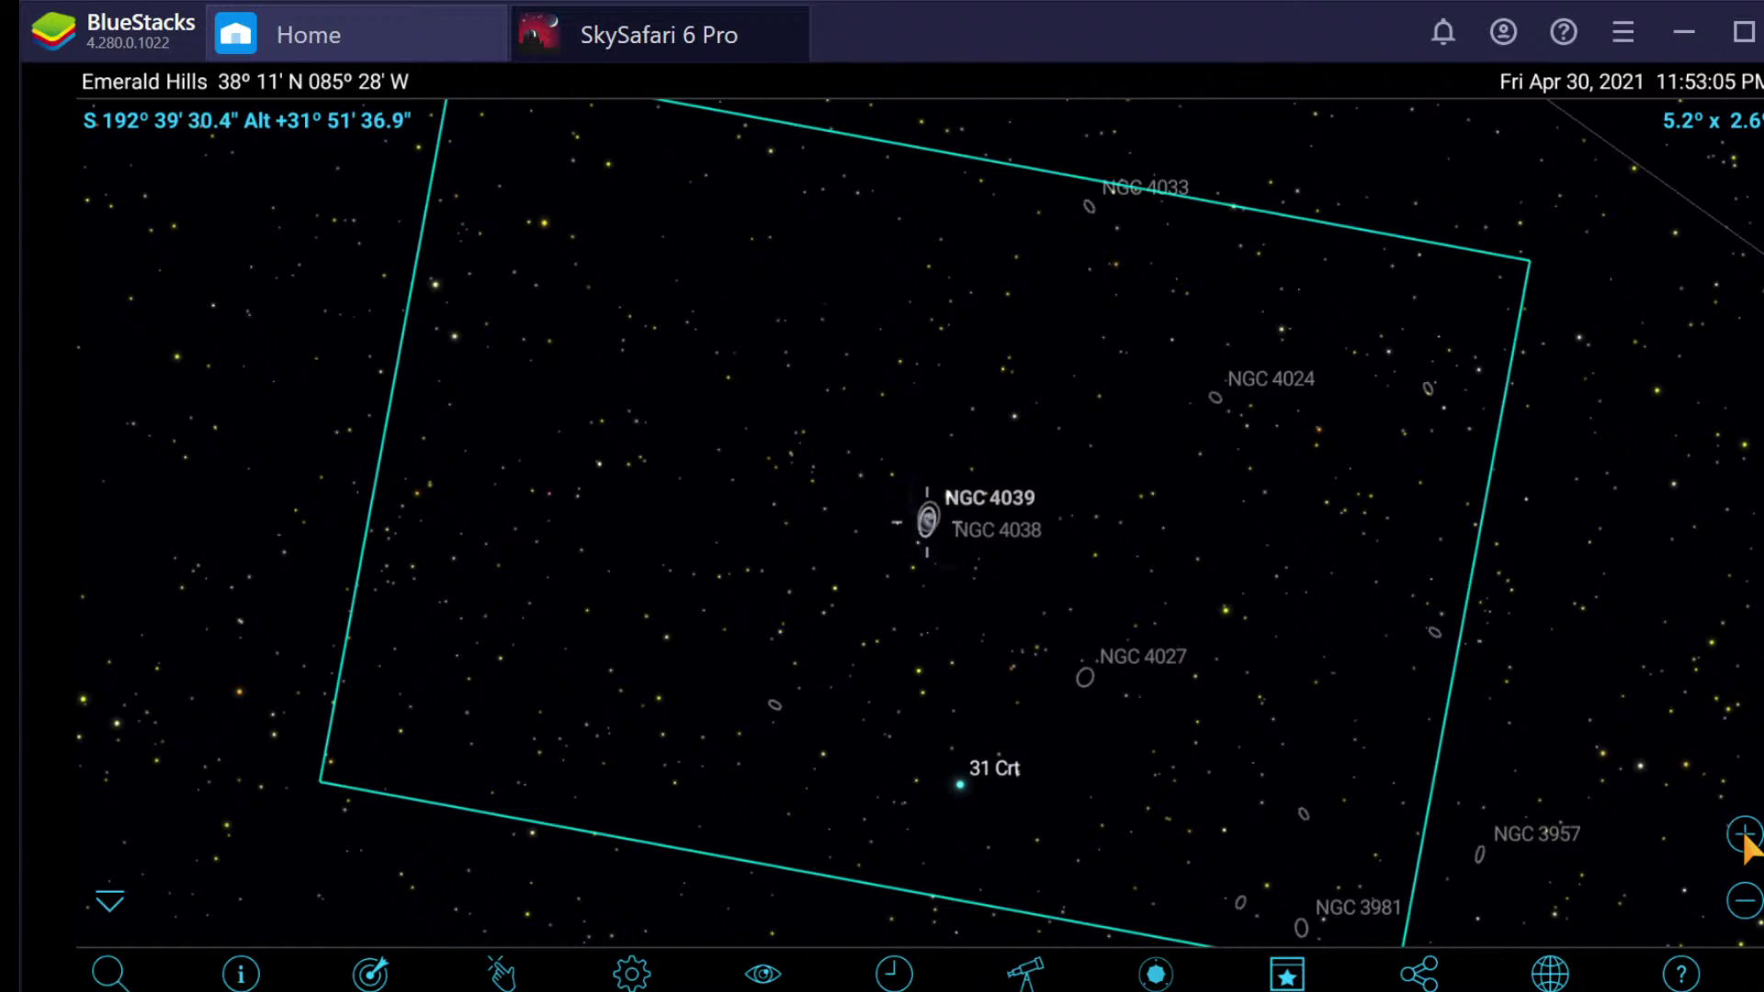
left_click(1745, 834)
left_click(1745, 834)
left_click(1745, 834)
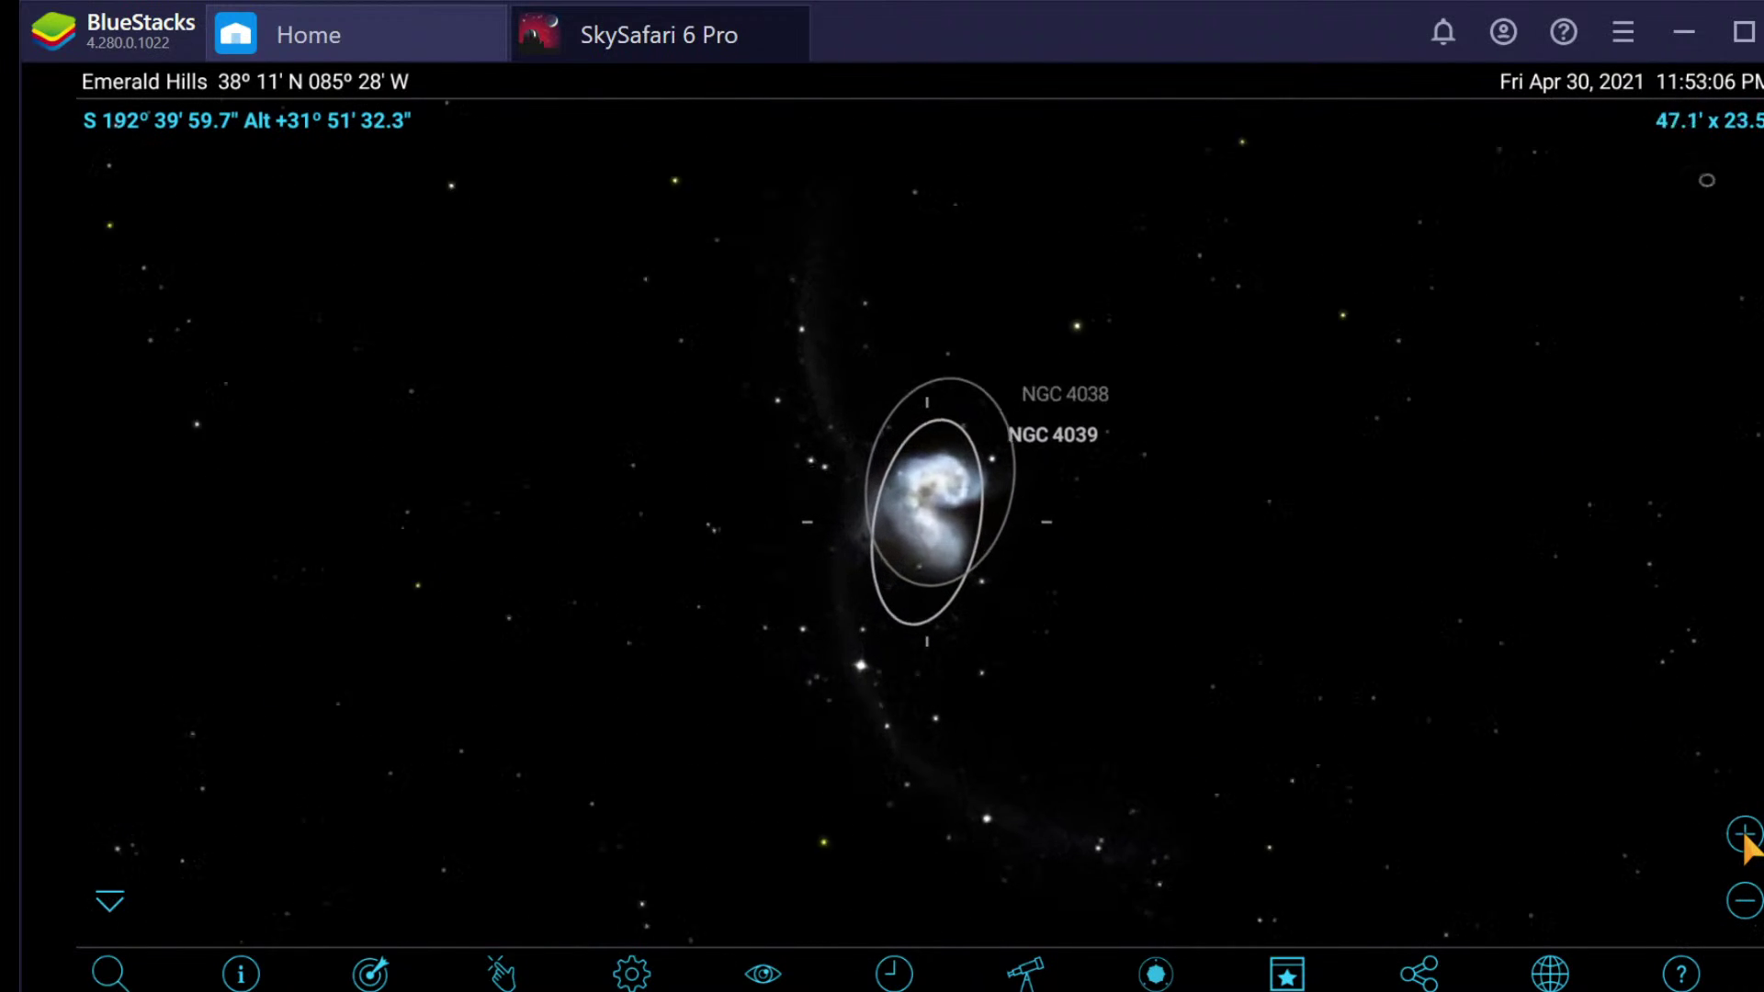
left_click(1745, 835)
left_click(1745, 835)
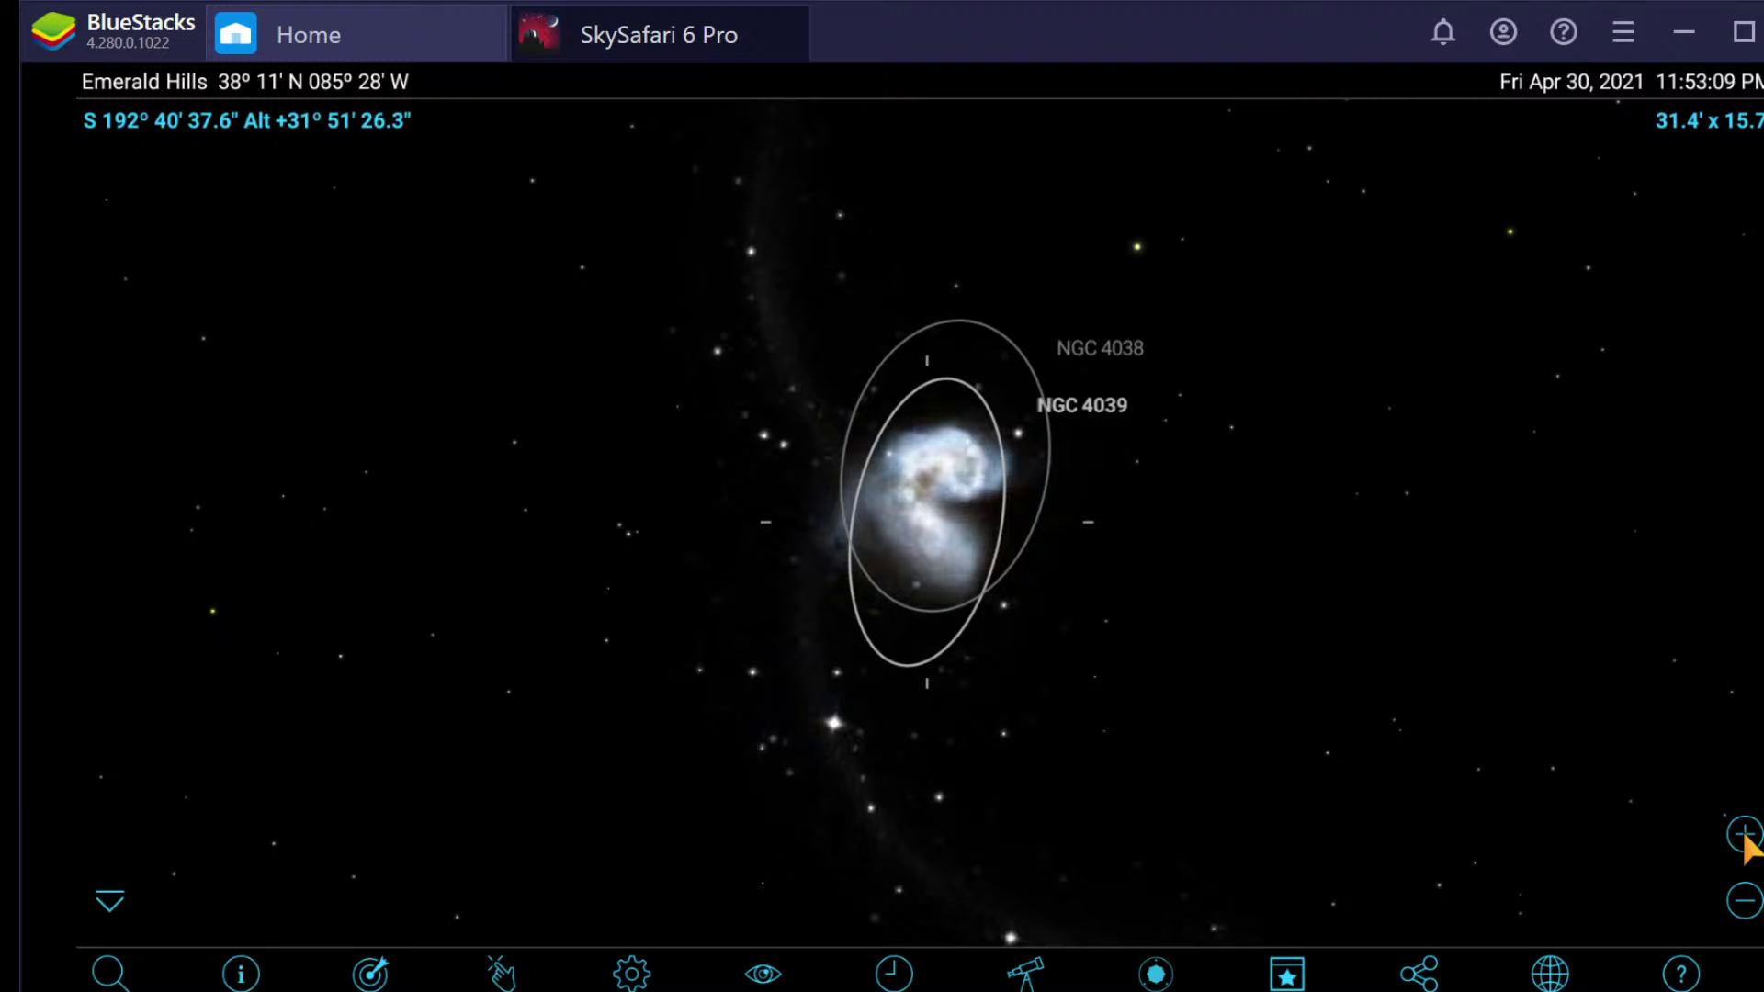
left_click(1745, 902)
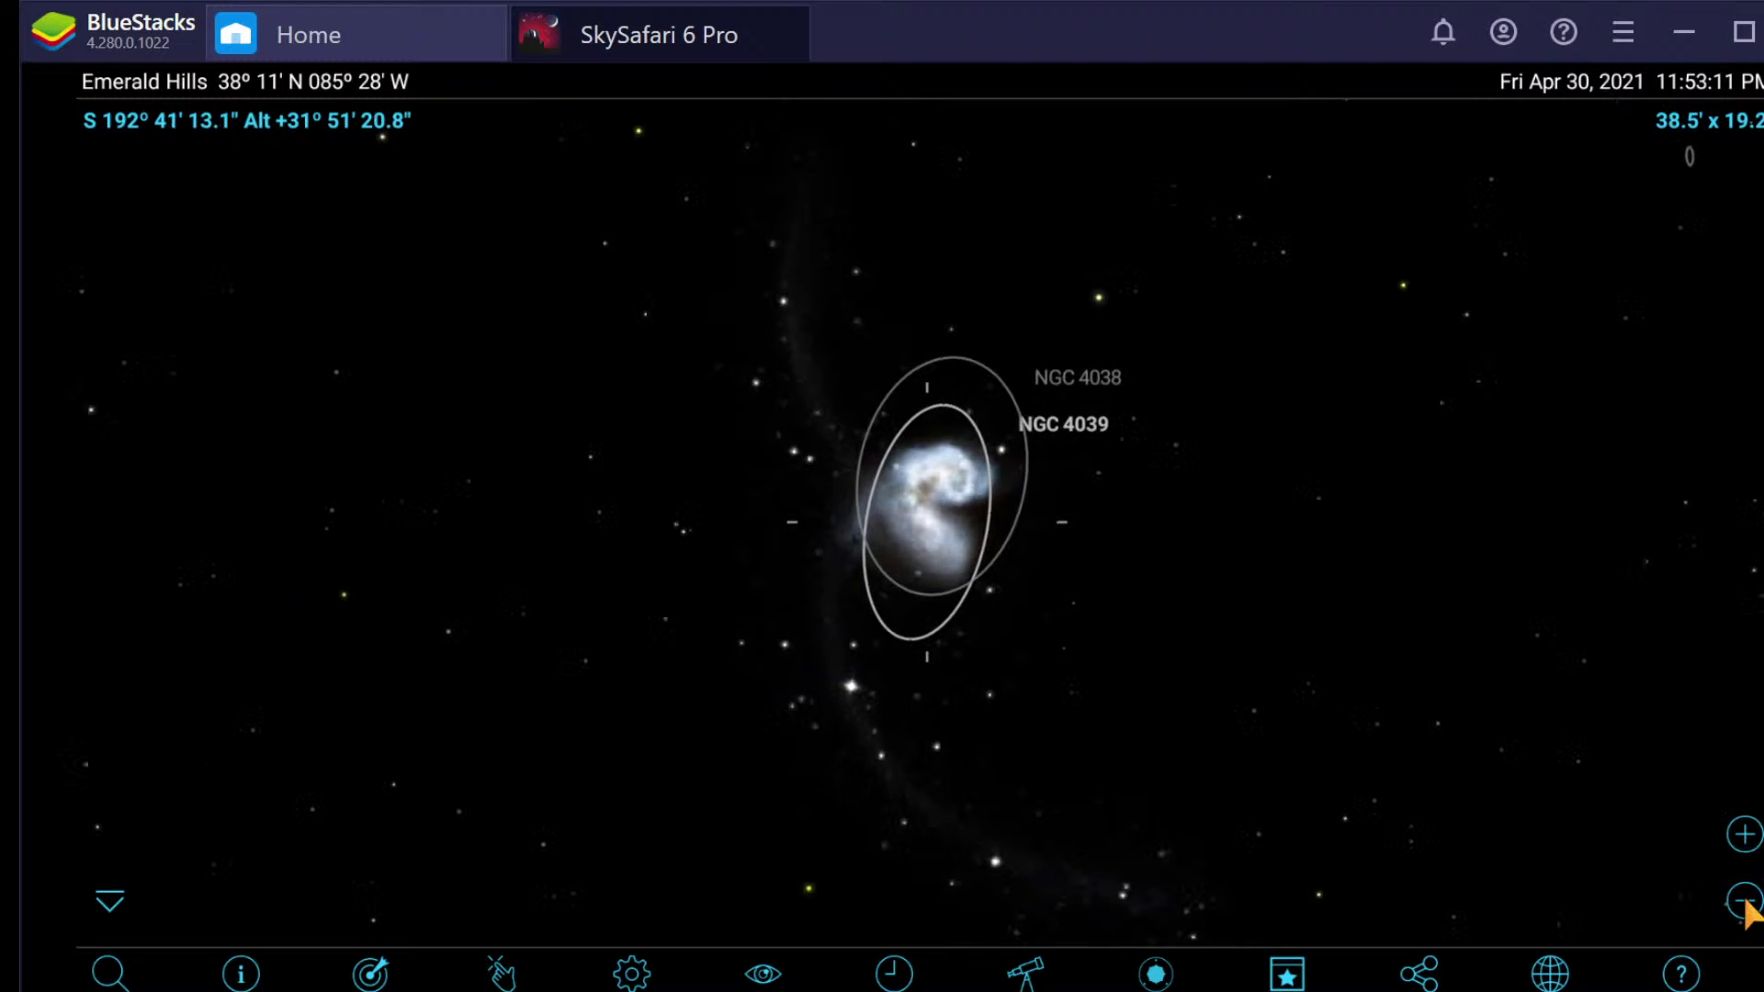
left_click(1745, 902)
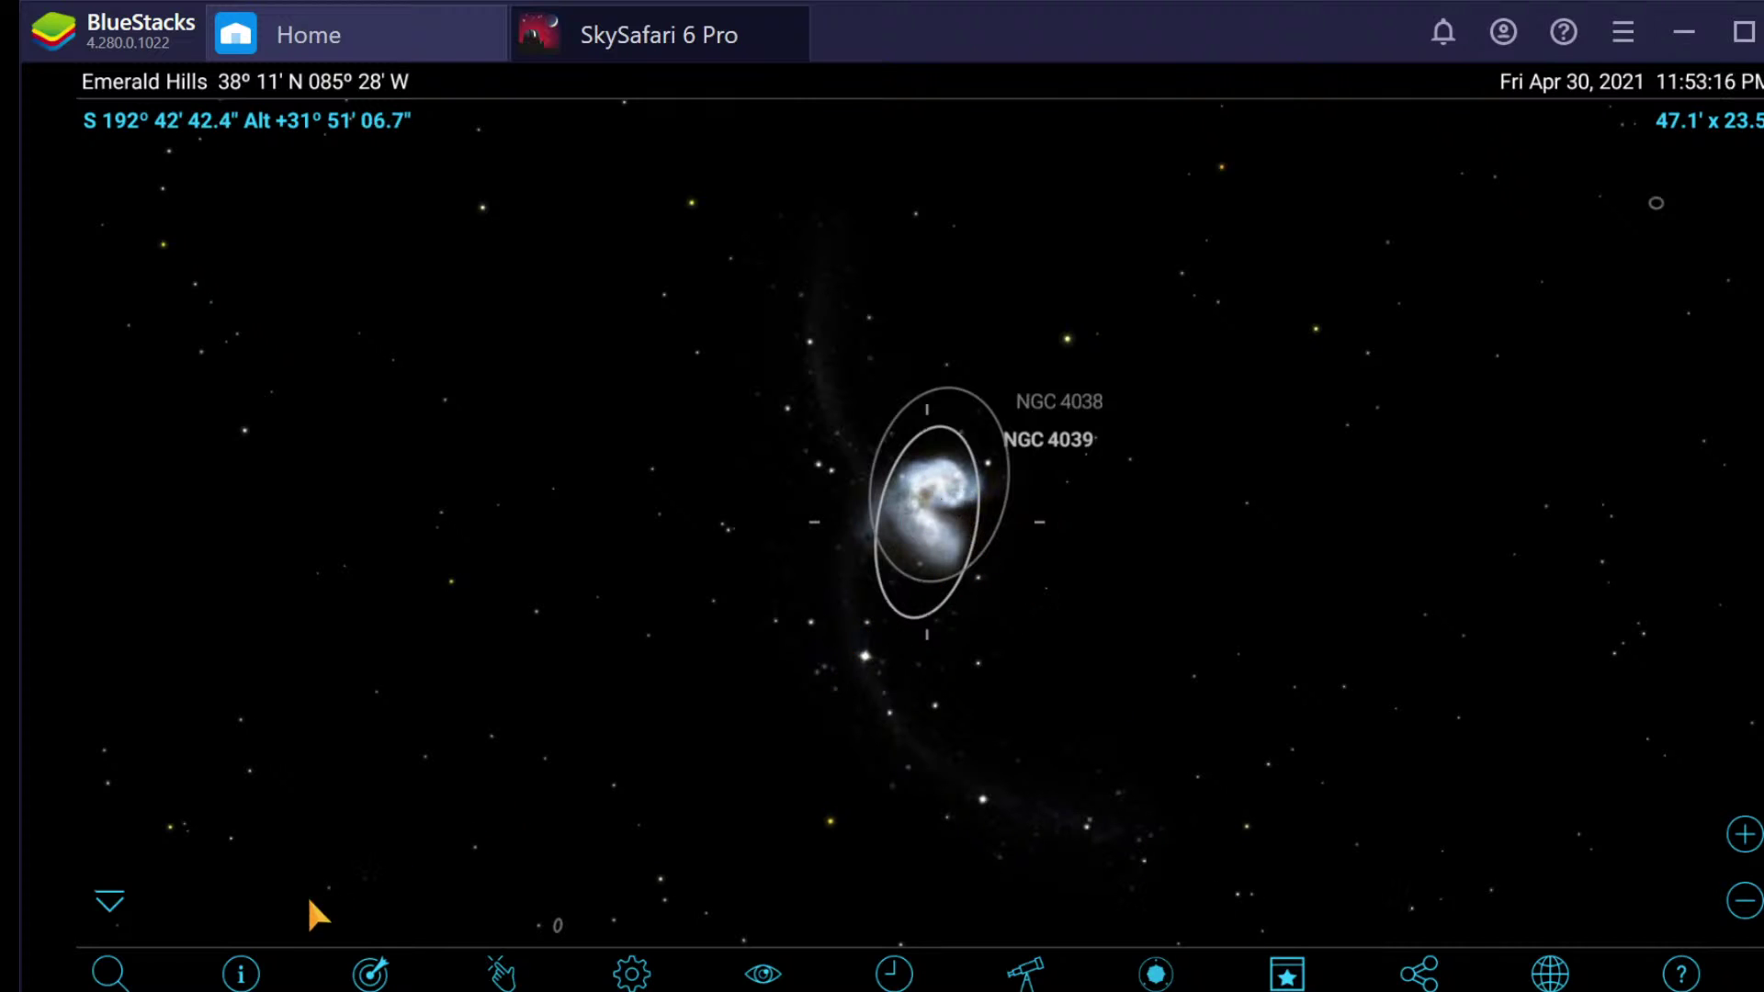
Step: Open the object information for NGC 4039 and play its audio tour
left_click(243, 974)
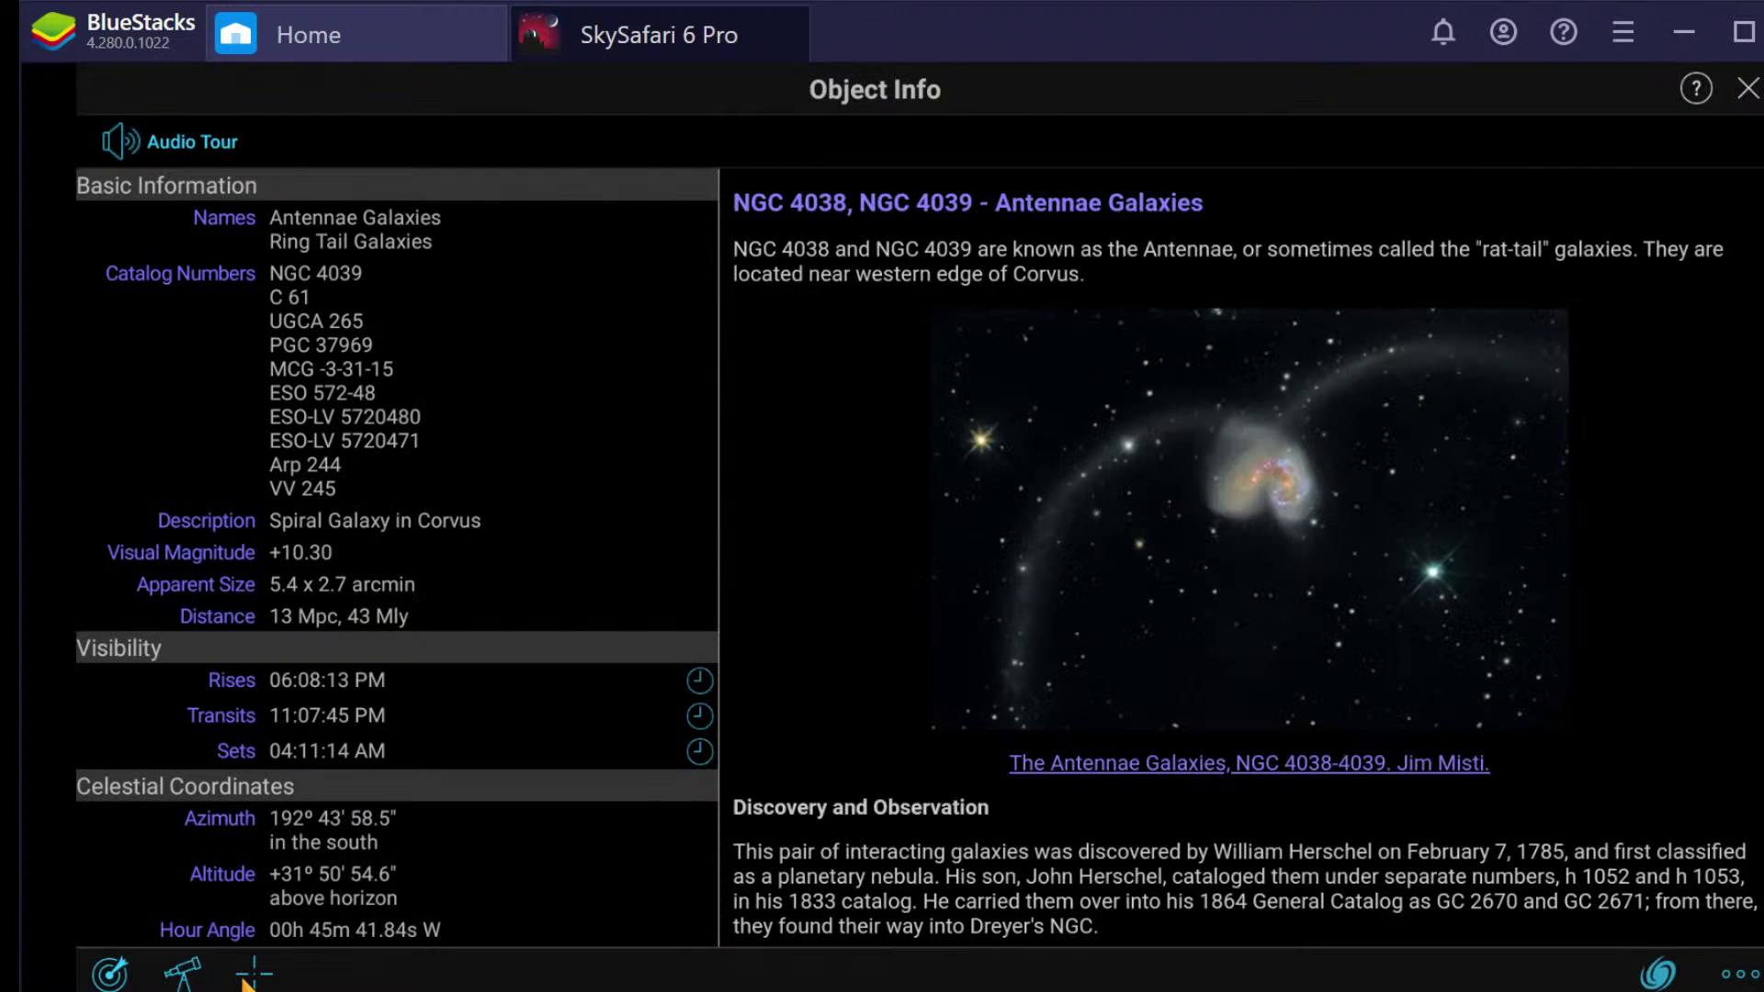
left_click(116, 140)
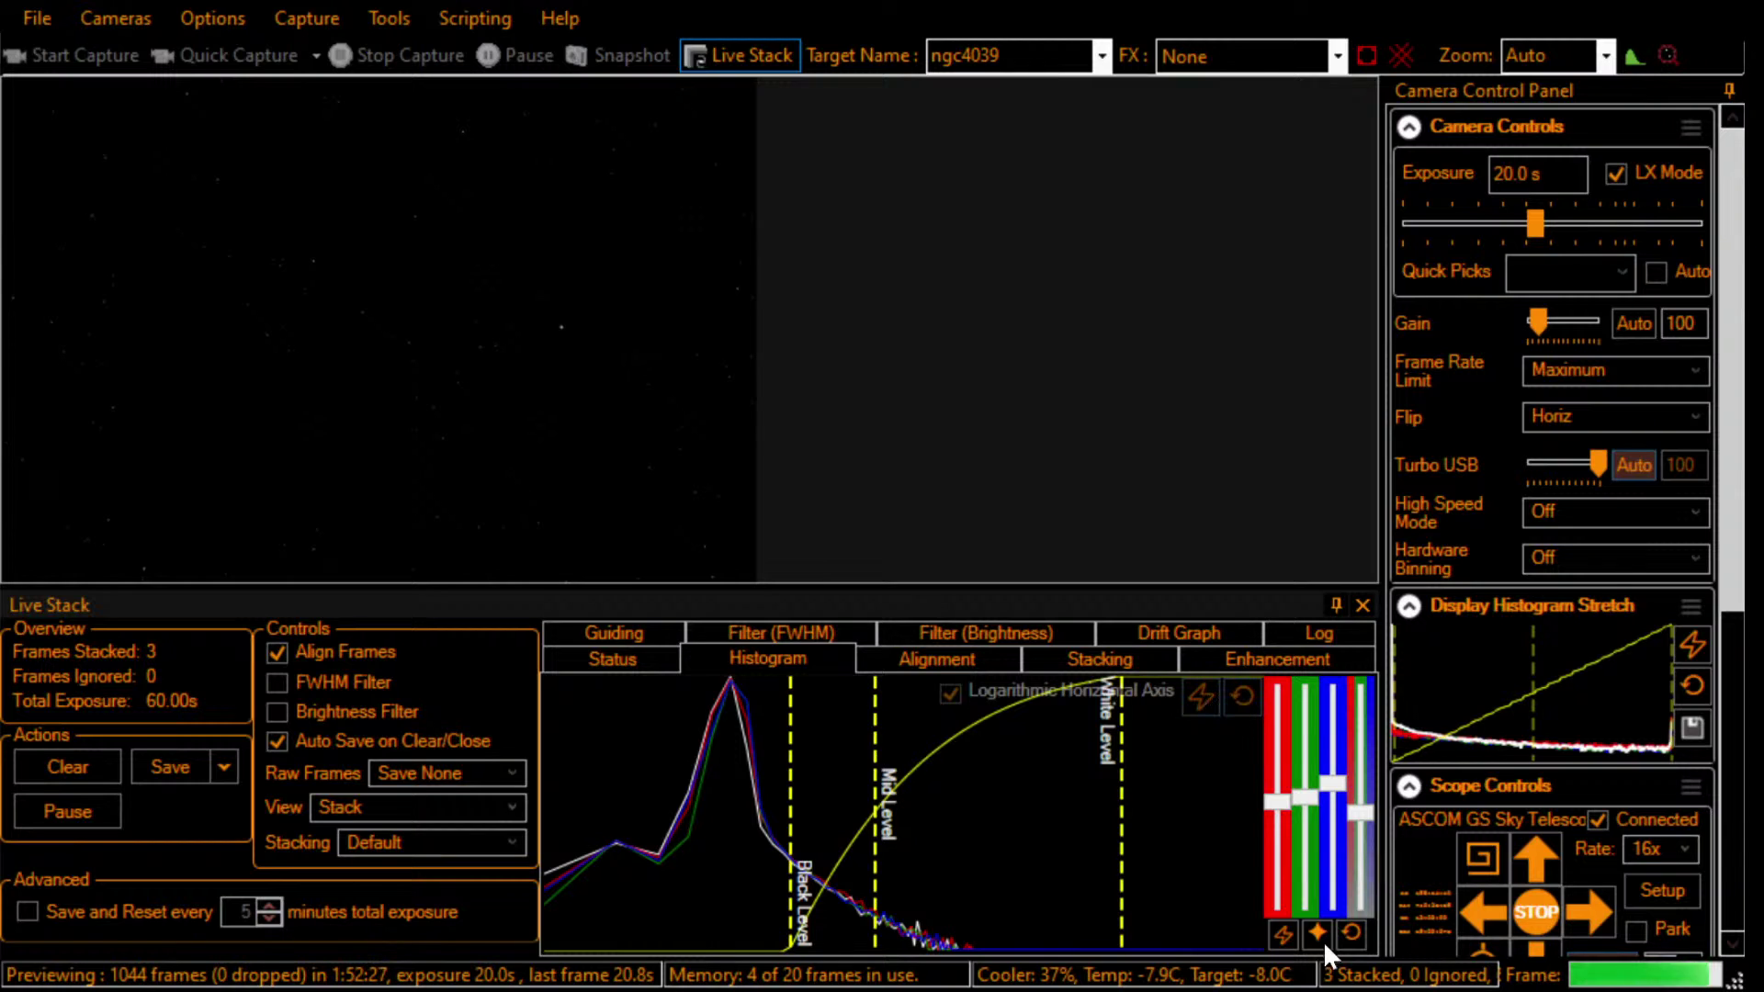
Step: Back in SharpCap, restretch the ngc4039 live stack from reset levels using auto stretch, automatic colour balance and a raised black level
left_click(1244, 695)
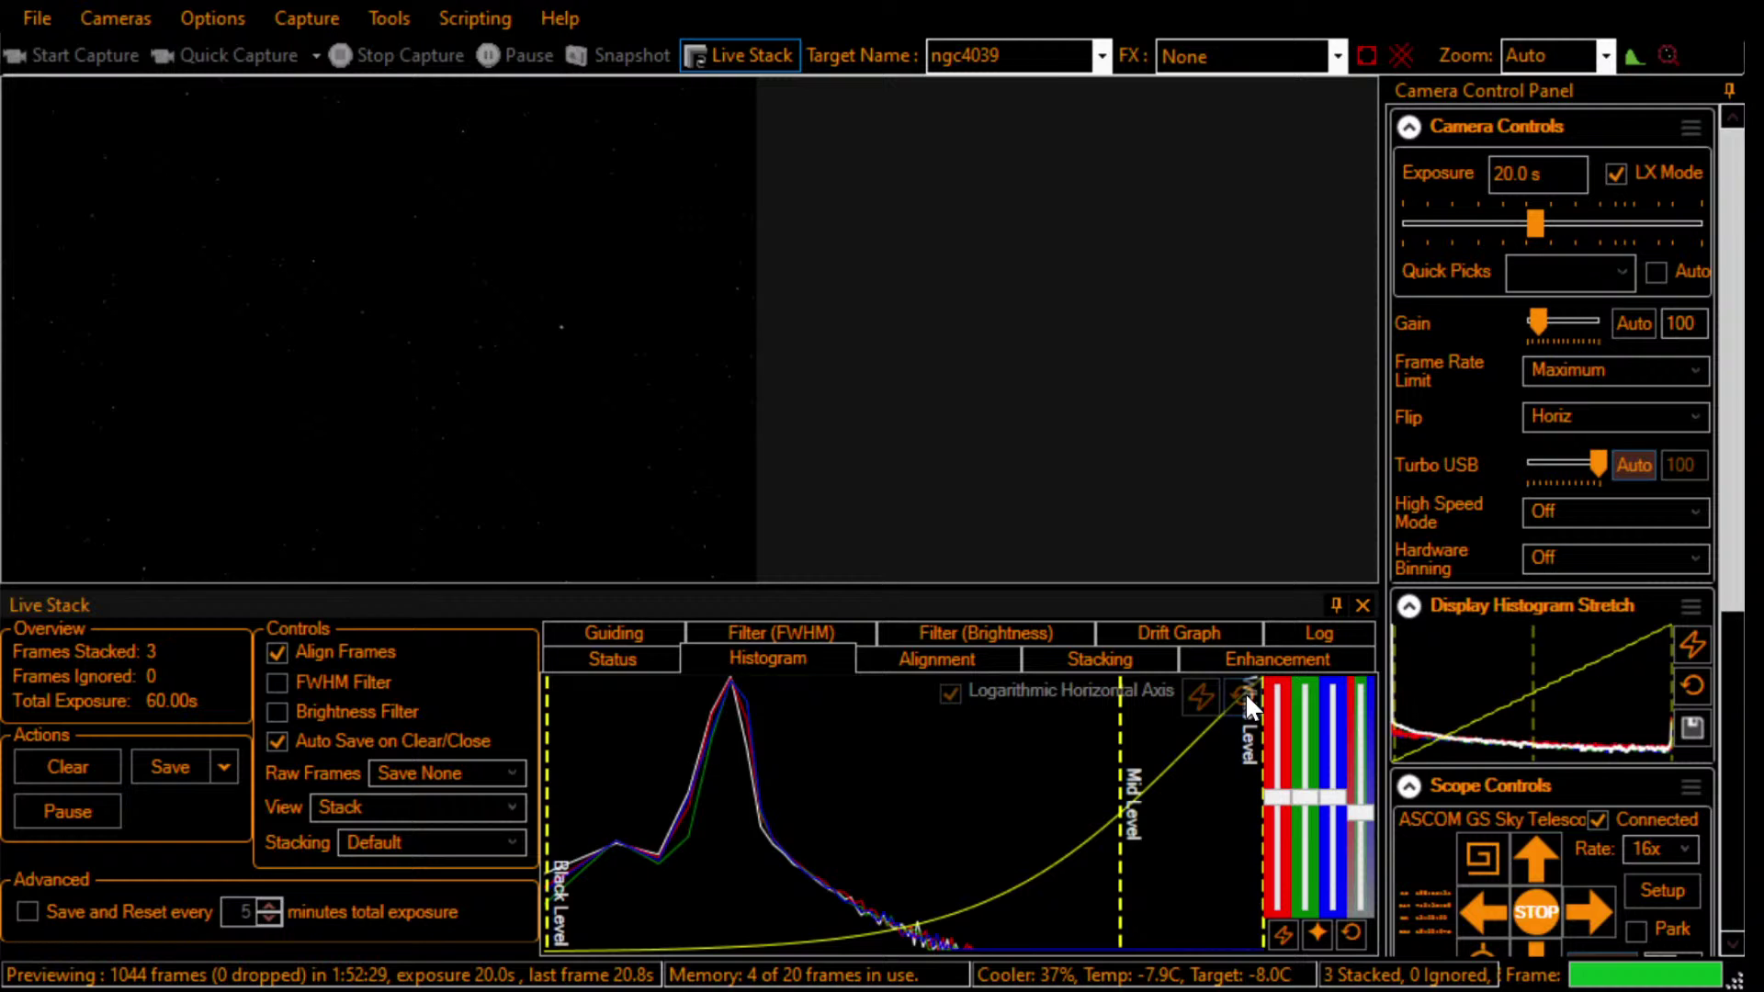
left_click(1198, 695)
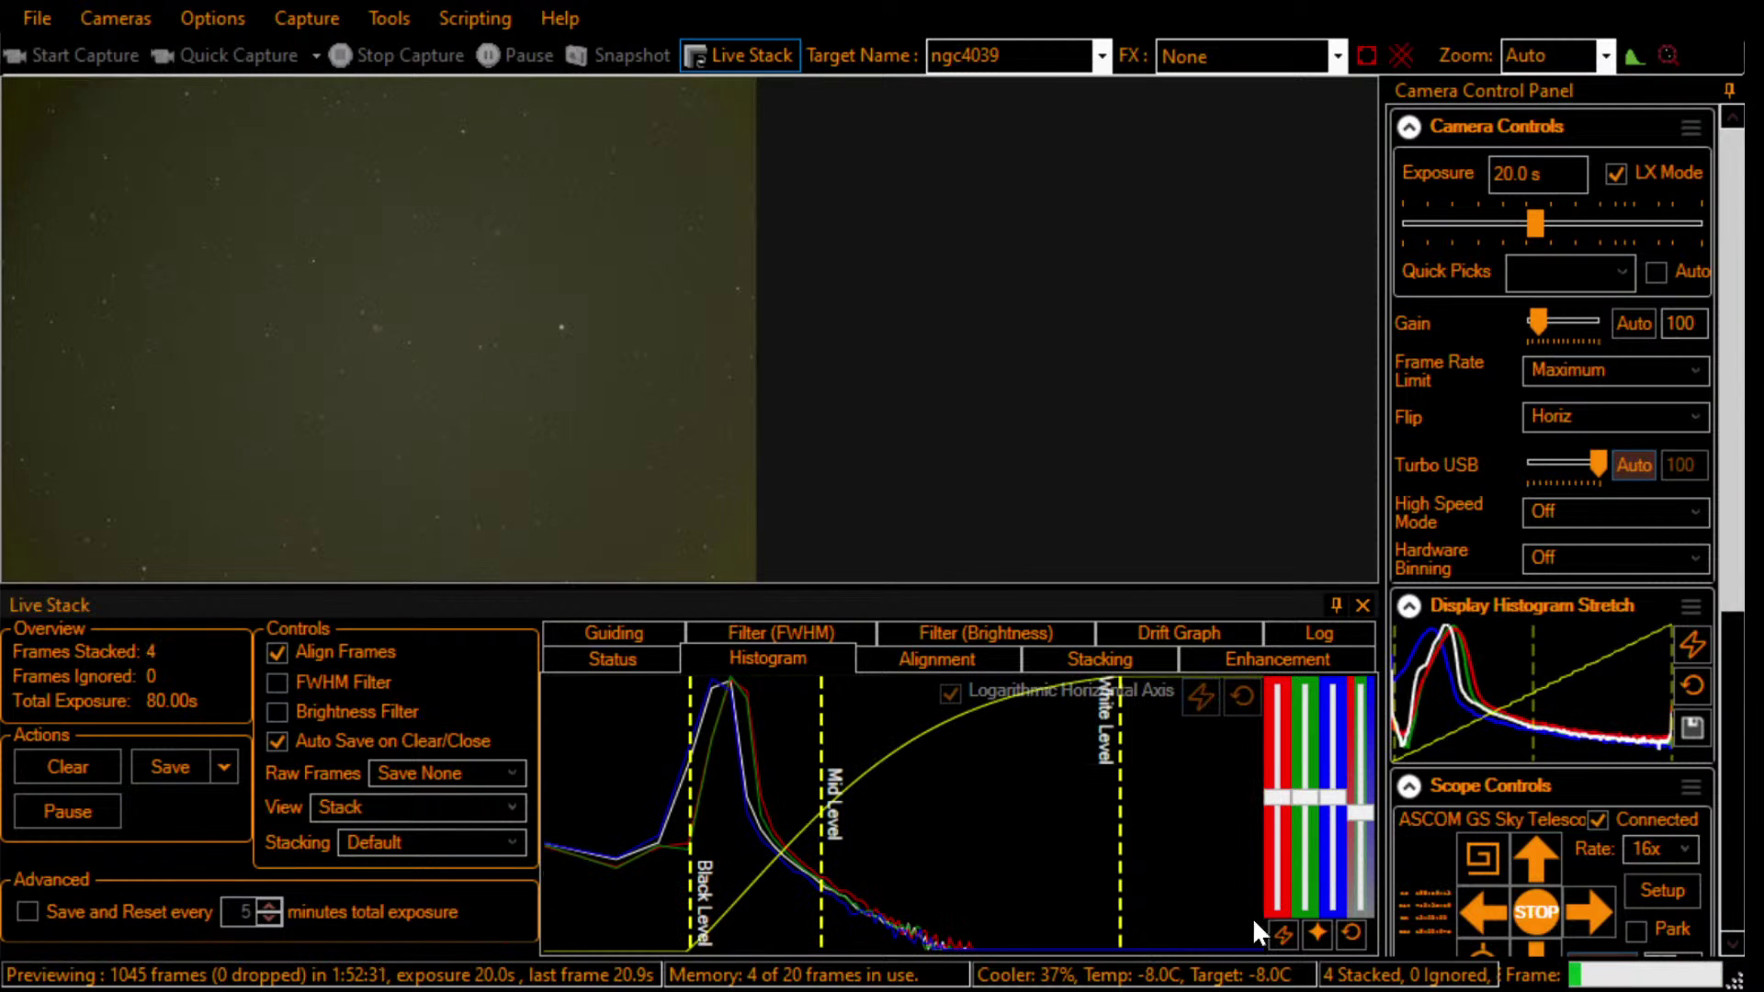
left_click(1283, 930)
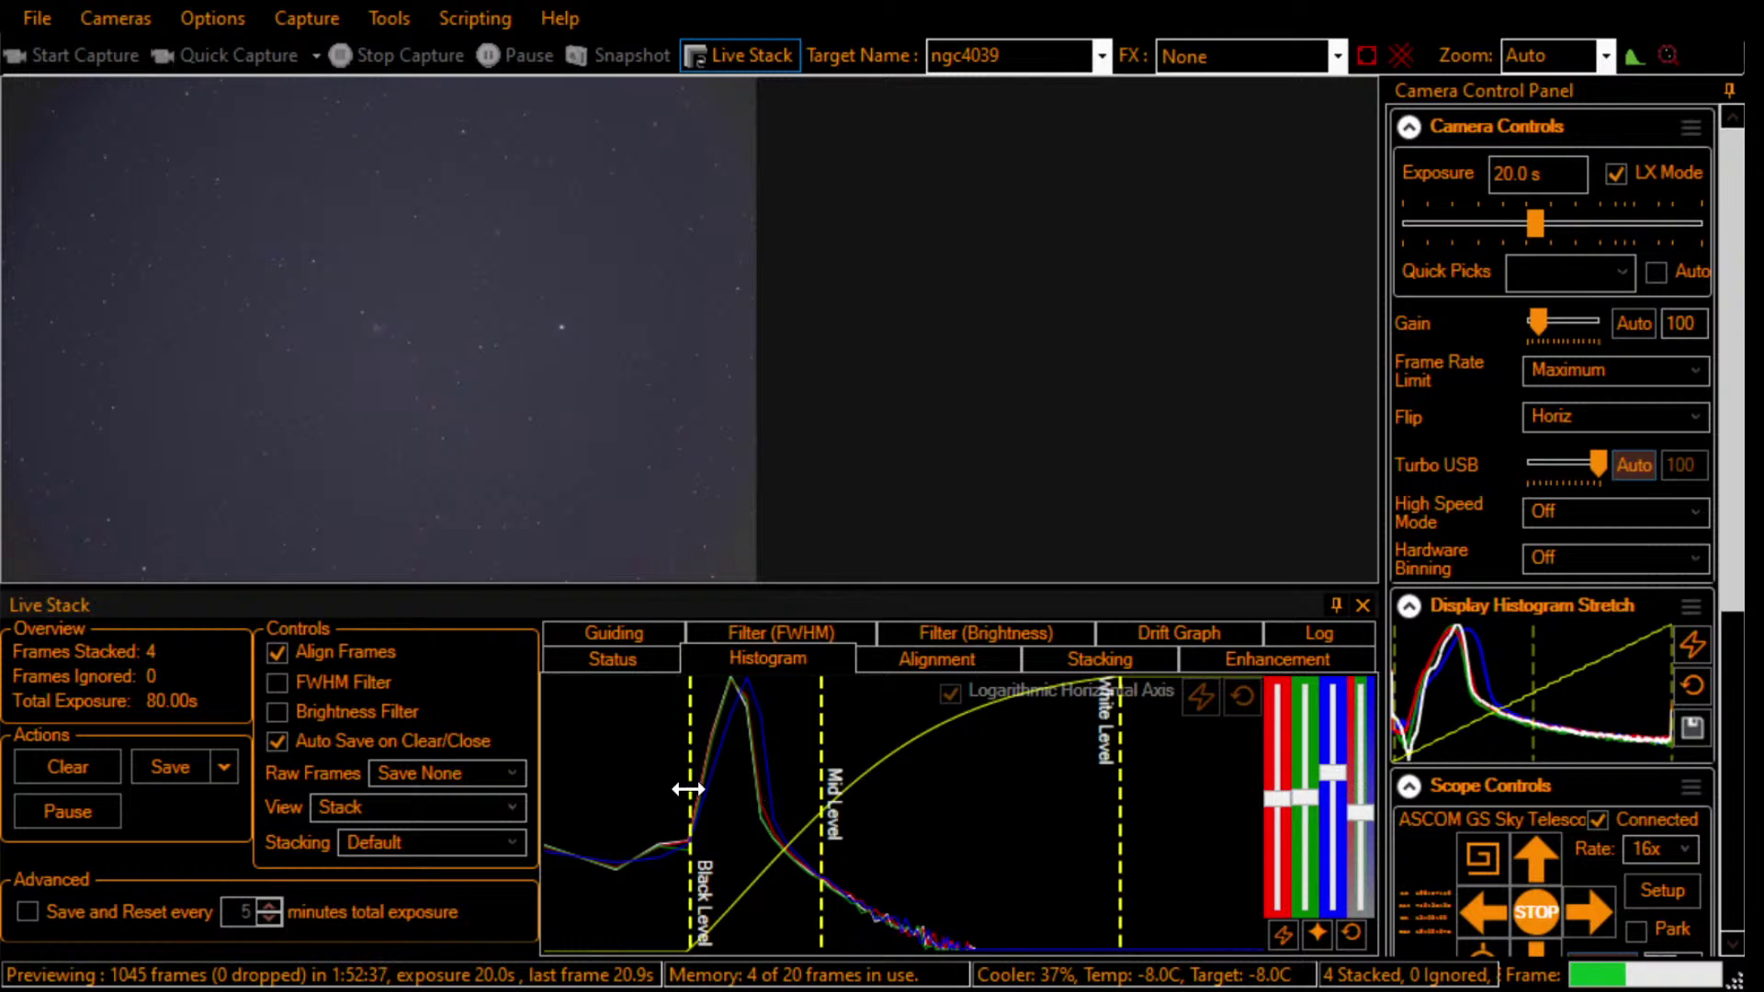
left_click_drag(690, 786, 837, 800)
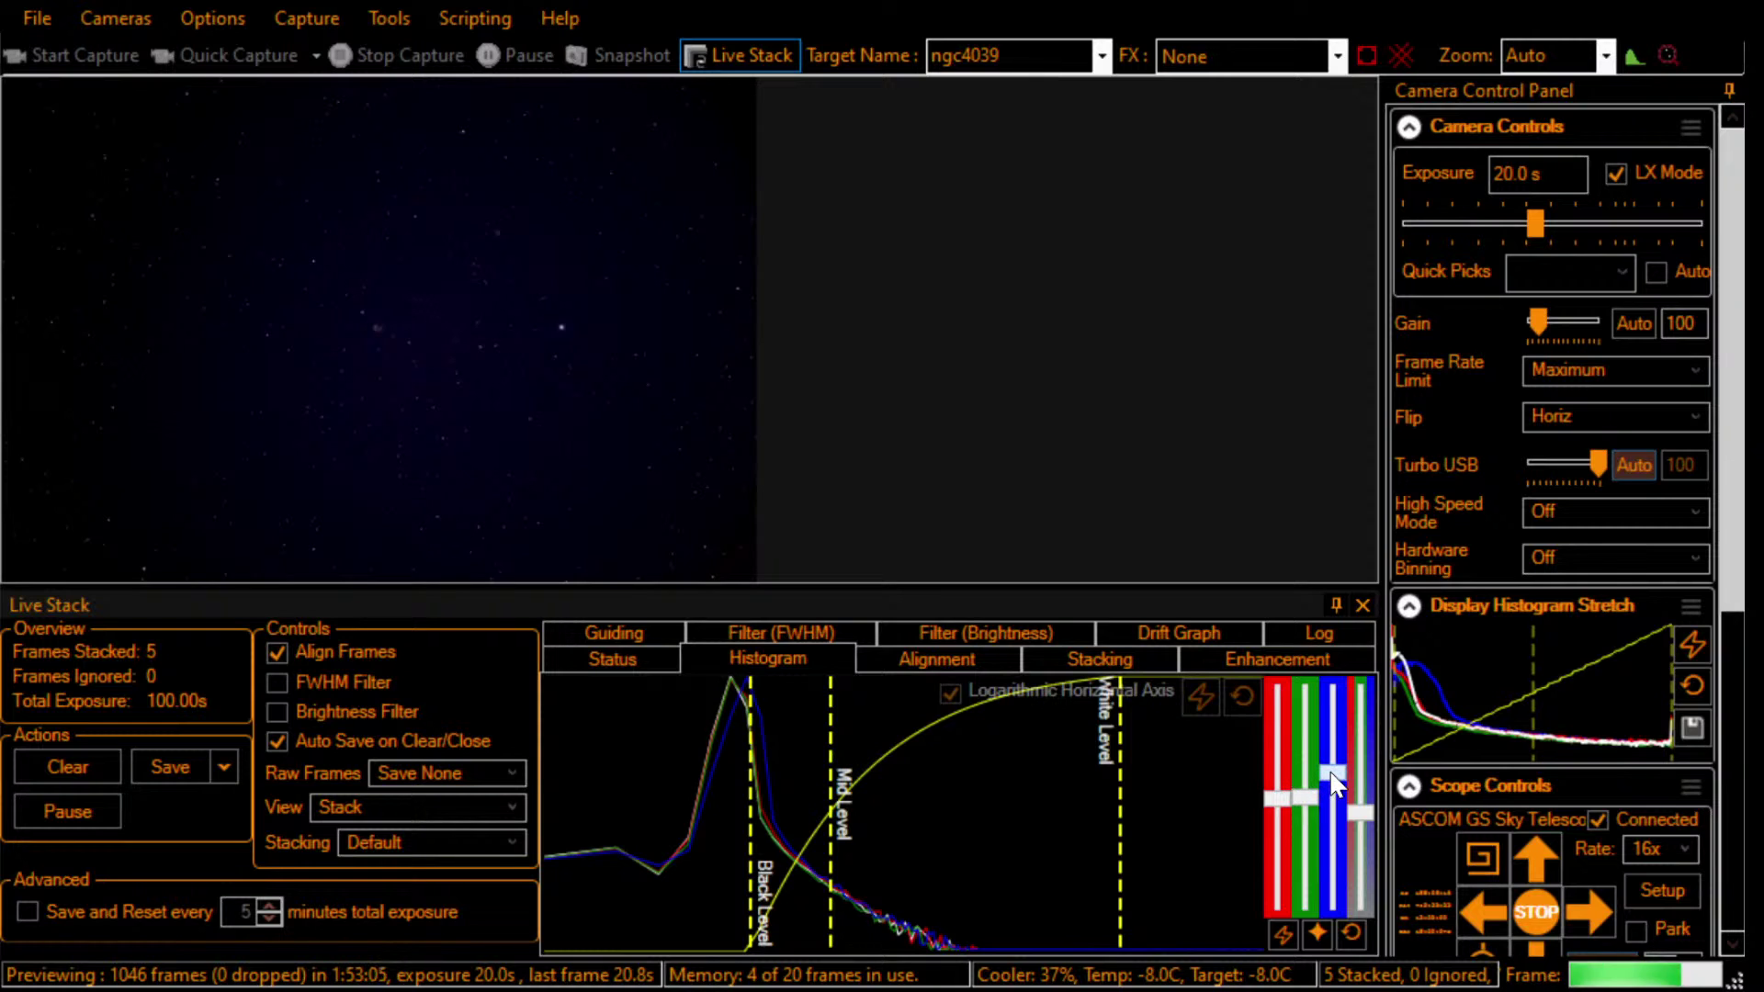
Step: Slightly reduce the blue colour balance and lower the black level of the ngc4039 live stack
mouse_move(1334, 780)
left_mouse_down()
mouse_move(1337, 801)
mouse_move(1334, 783)
left_mouse_up()
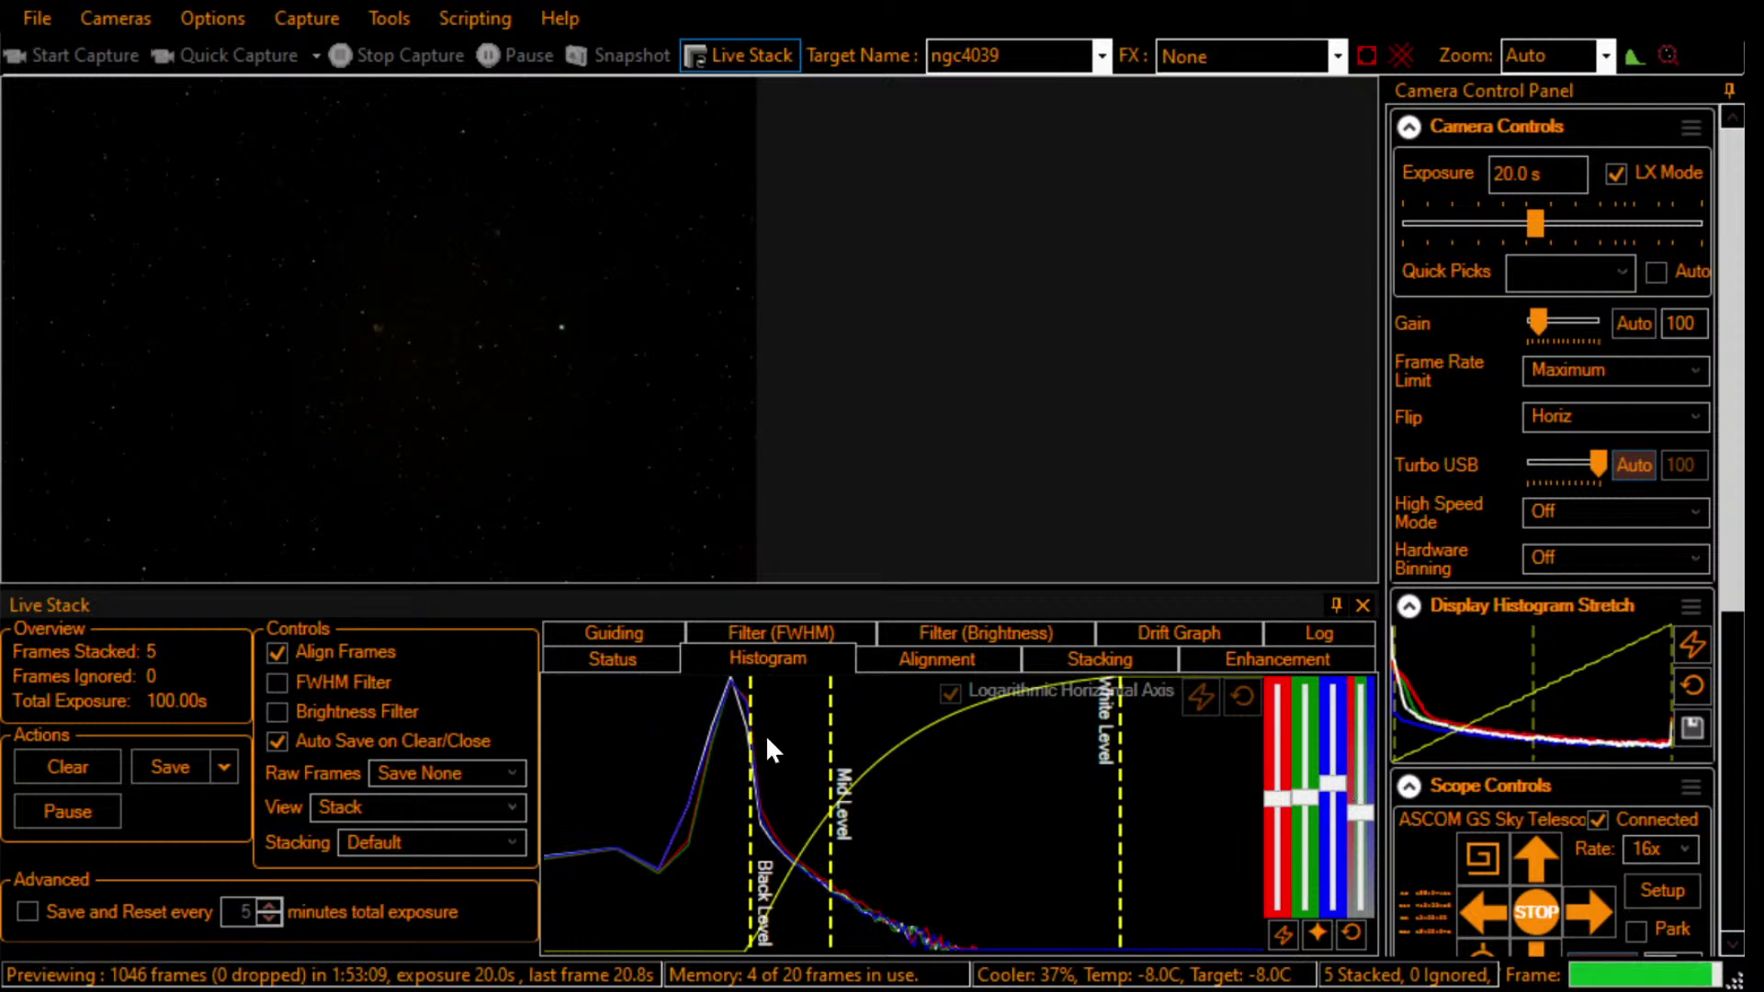
left_click_drag(753, 753, 741, 753)
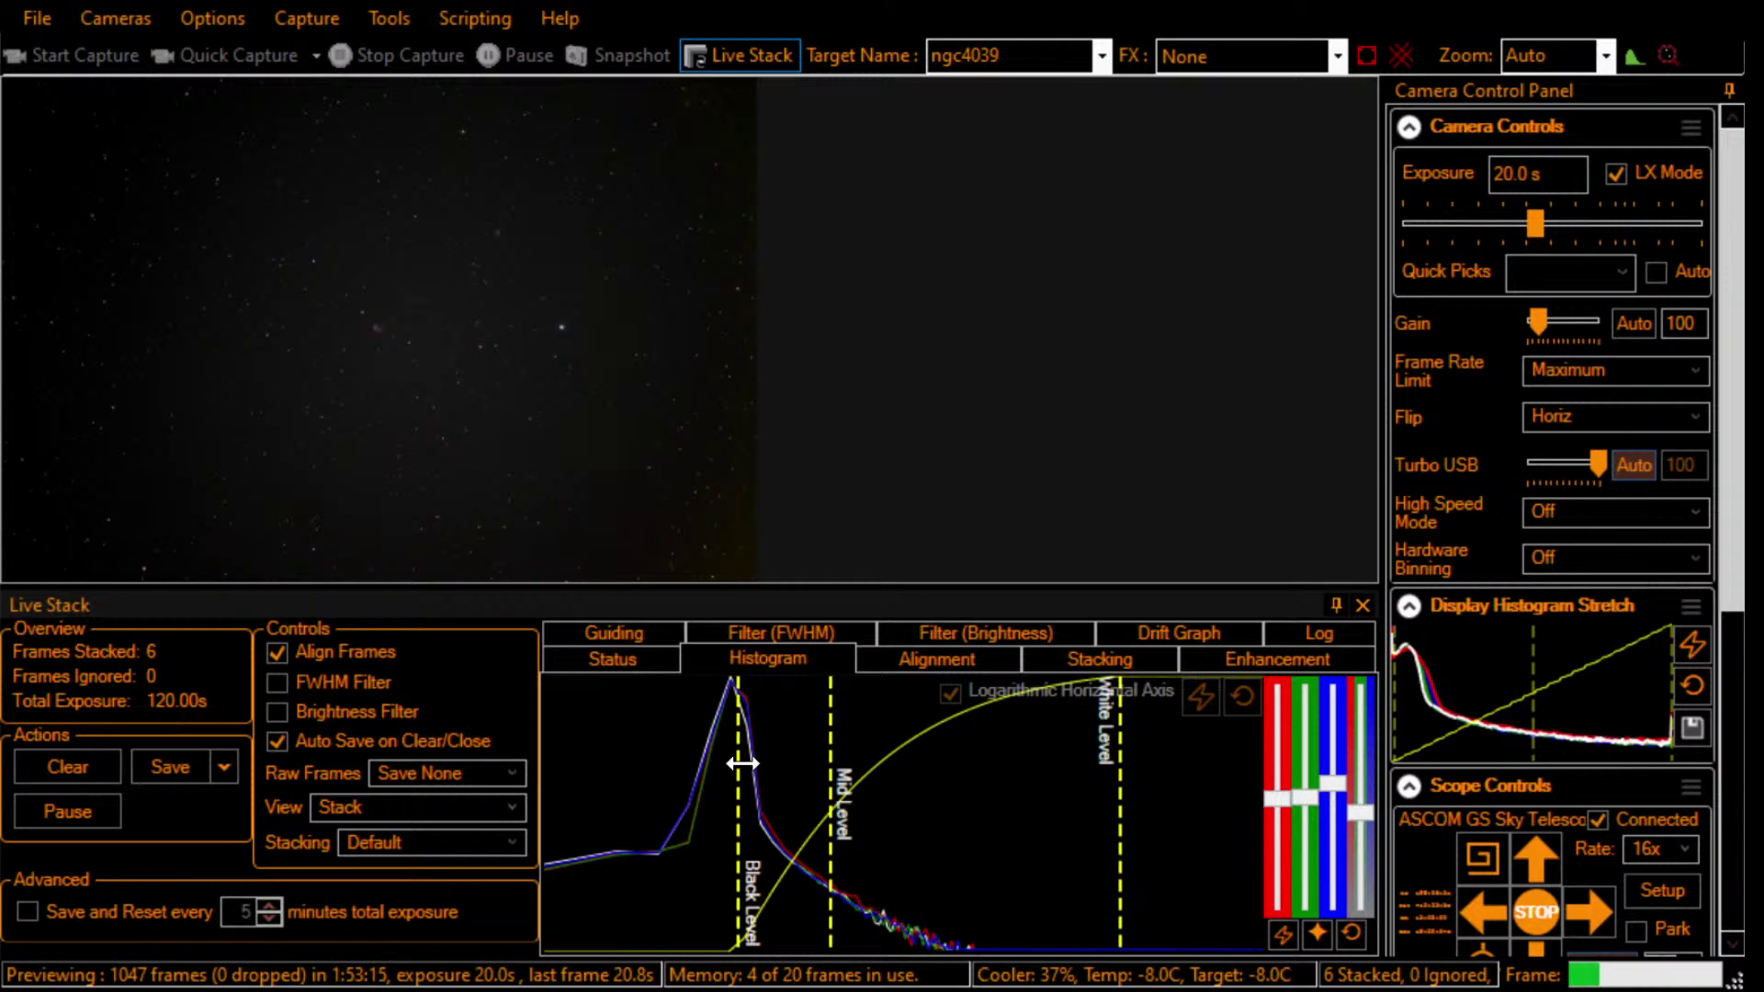
left_click_drag(742, 764, 746, 764)
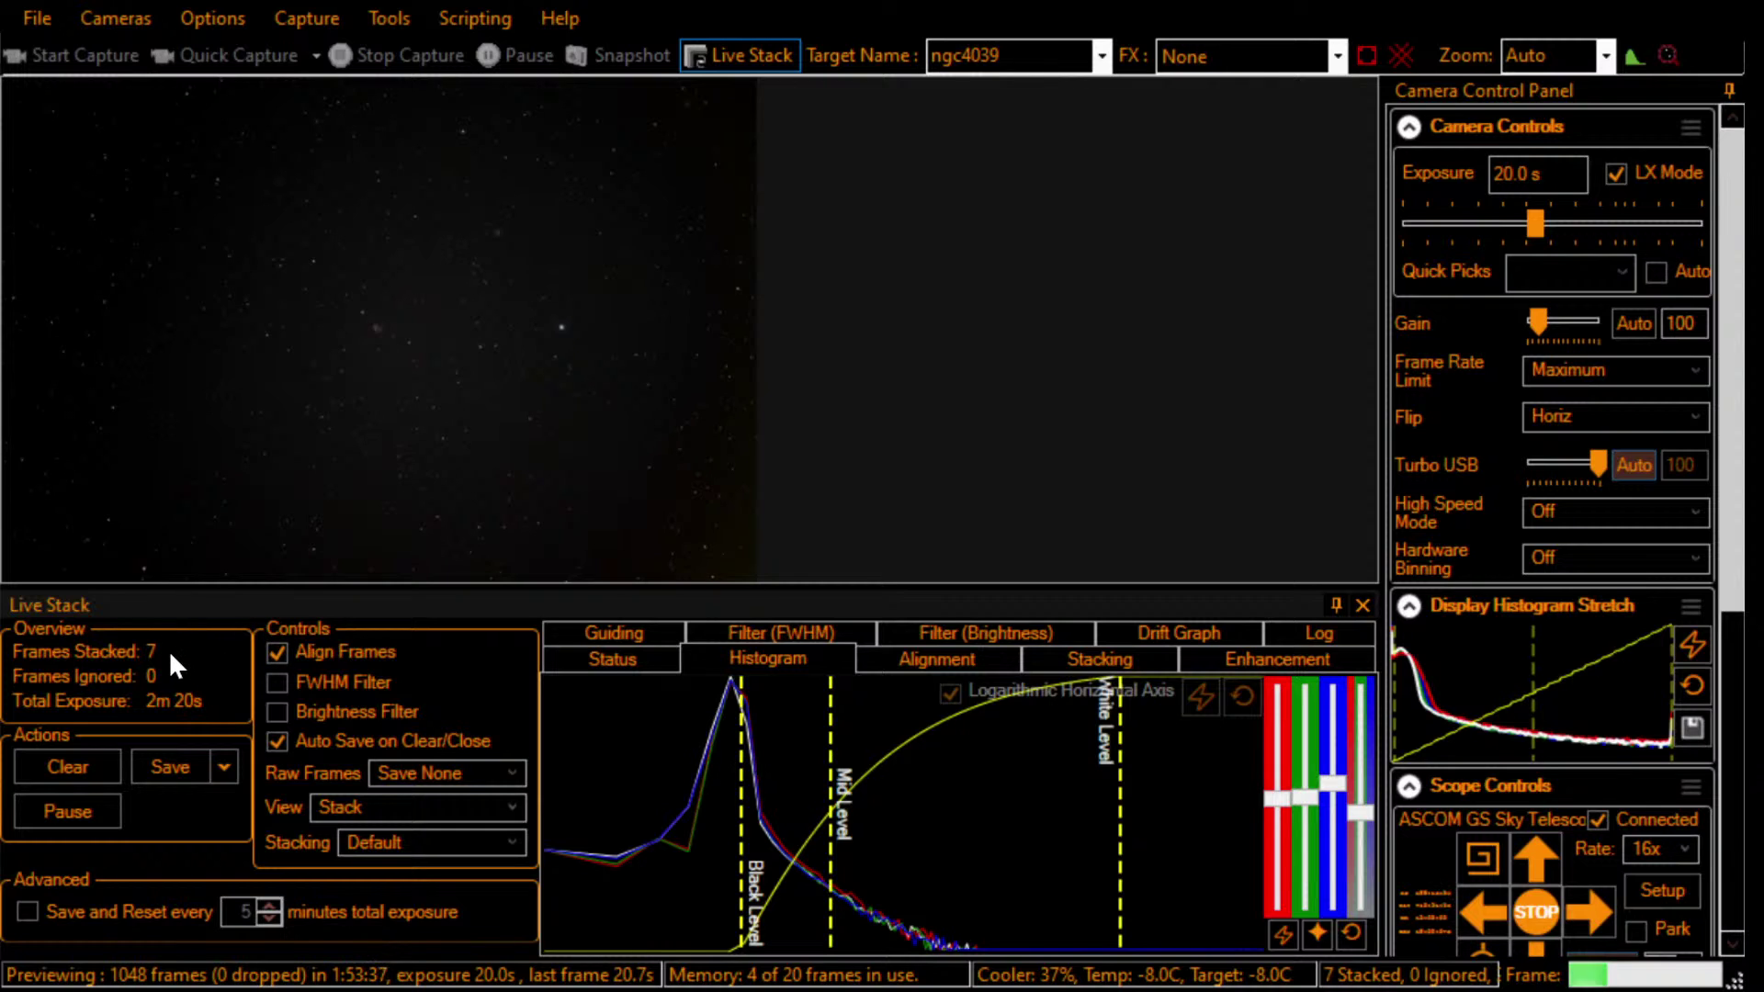
left_click(1509, 190)
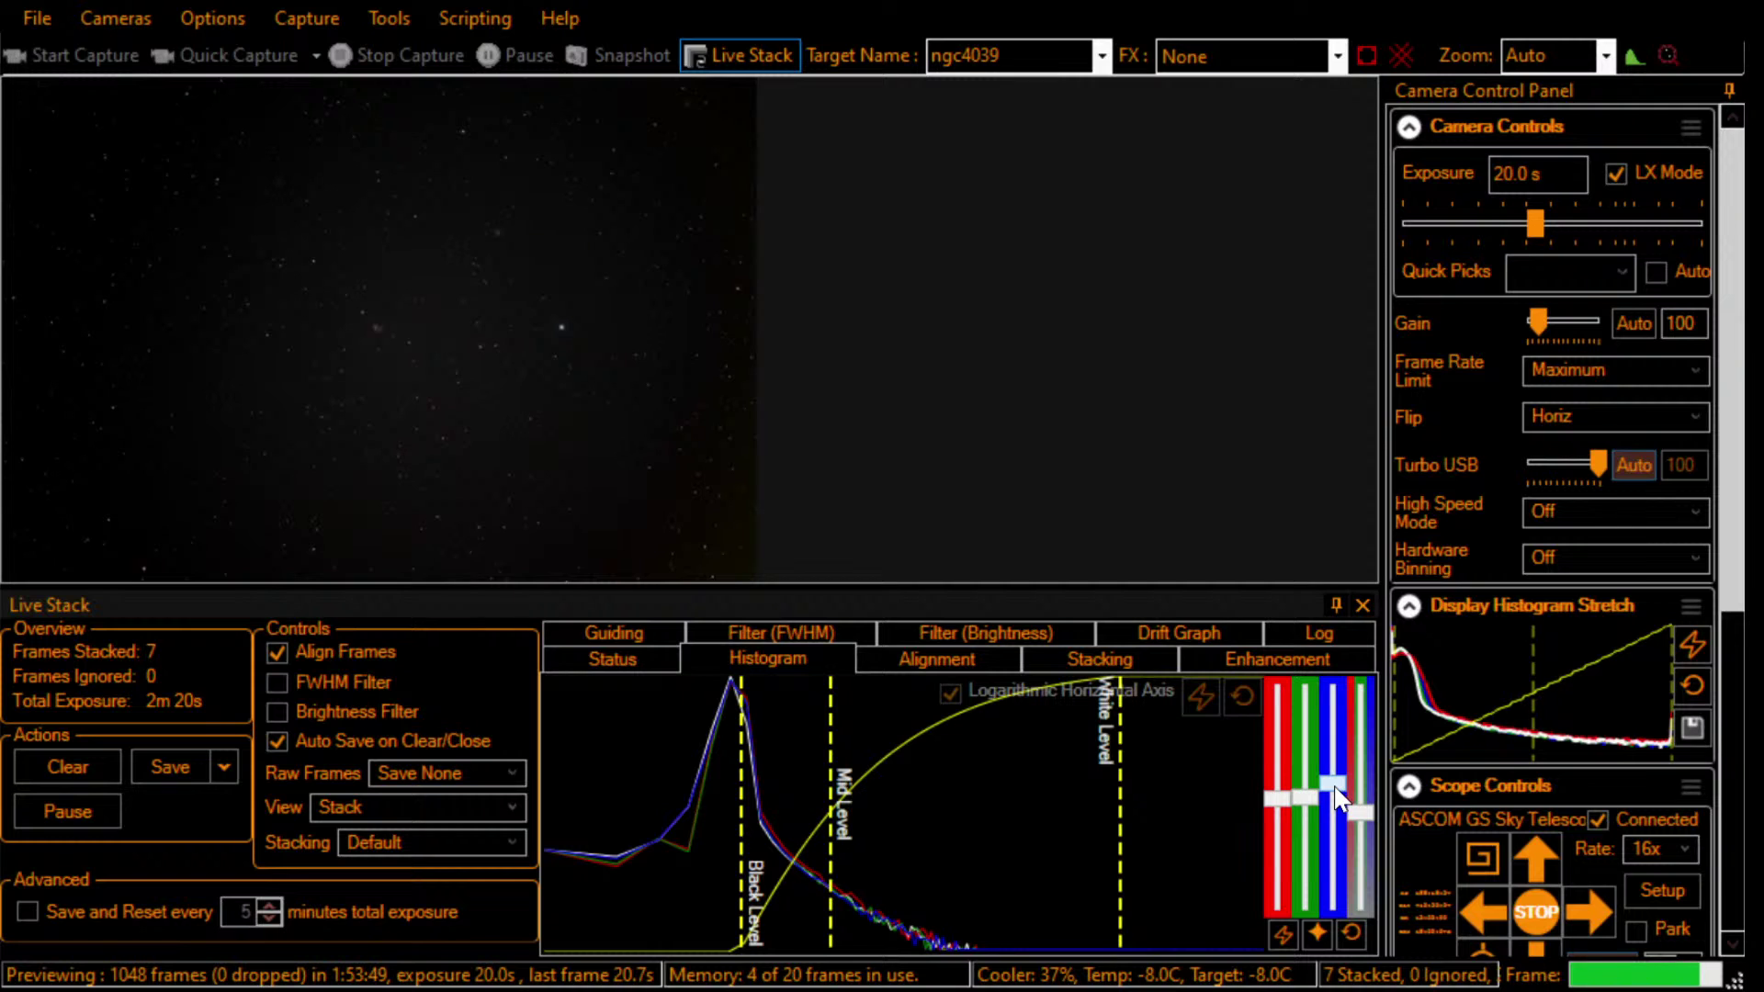
left_click_drag(1334, 791, 1334, 793)
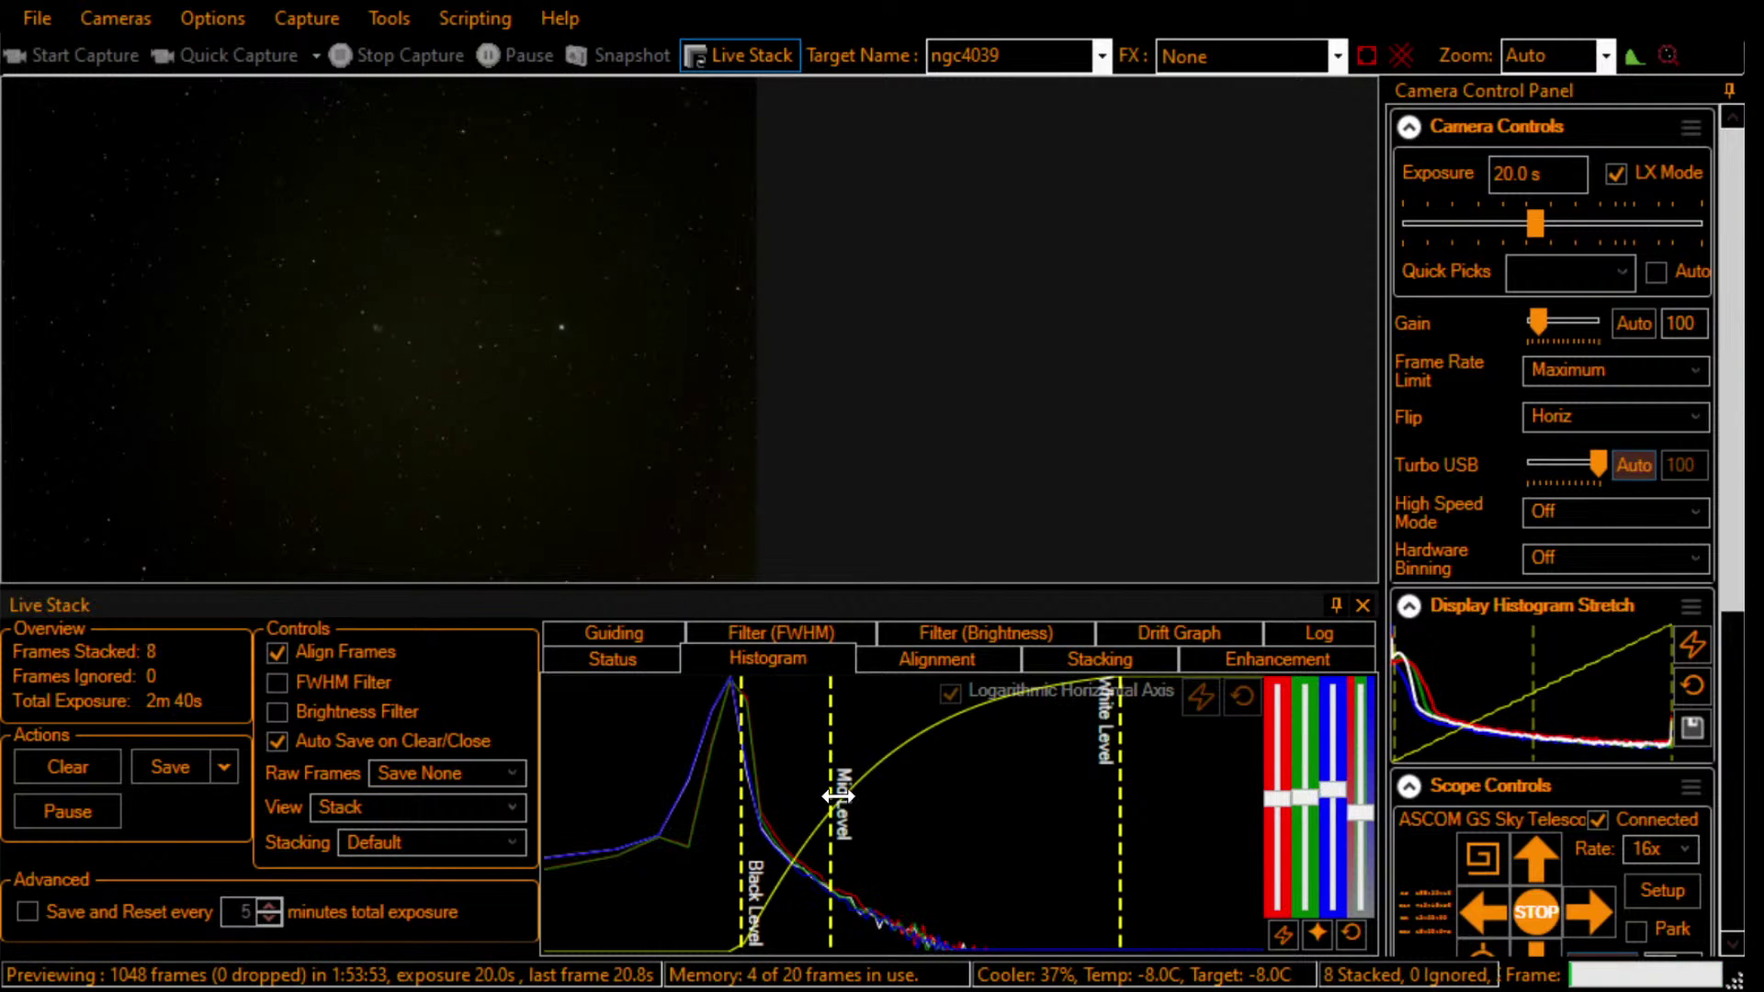
Step: Bring the white level of the live stack histogram well down, lower the black level slightly and raise the mid level a little
left_click_drag(840, 799, 836, 801)
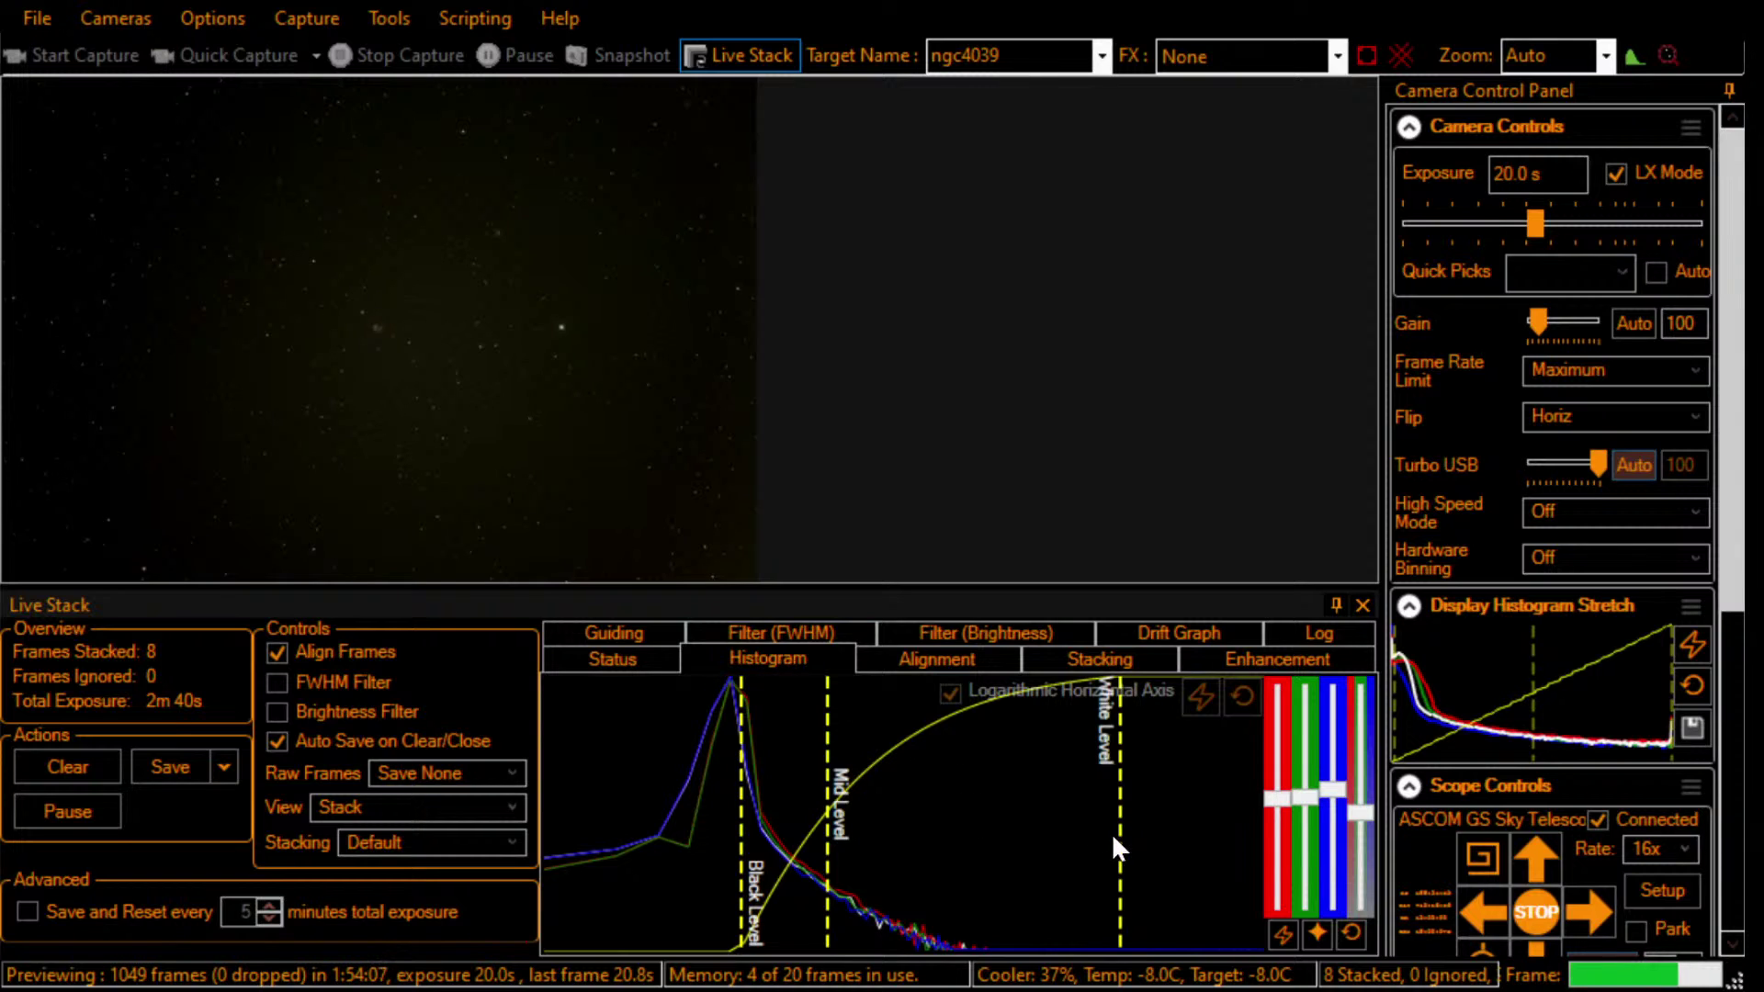
mouse_move(1121, 836)
left_mouse_down()
mouse_move(838, 832)
mouse_move(1005, 831)
left_mouse_up()
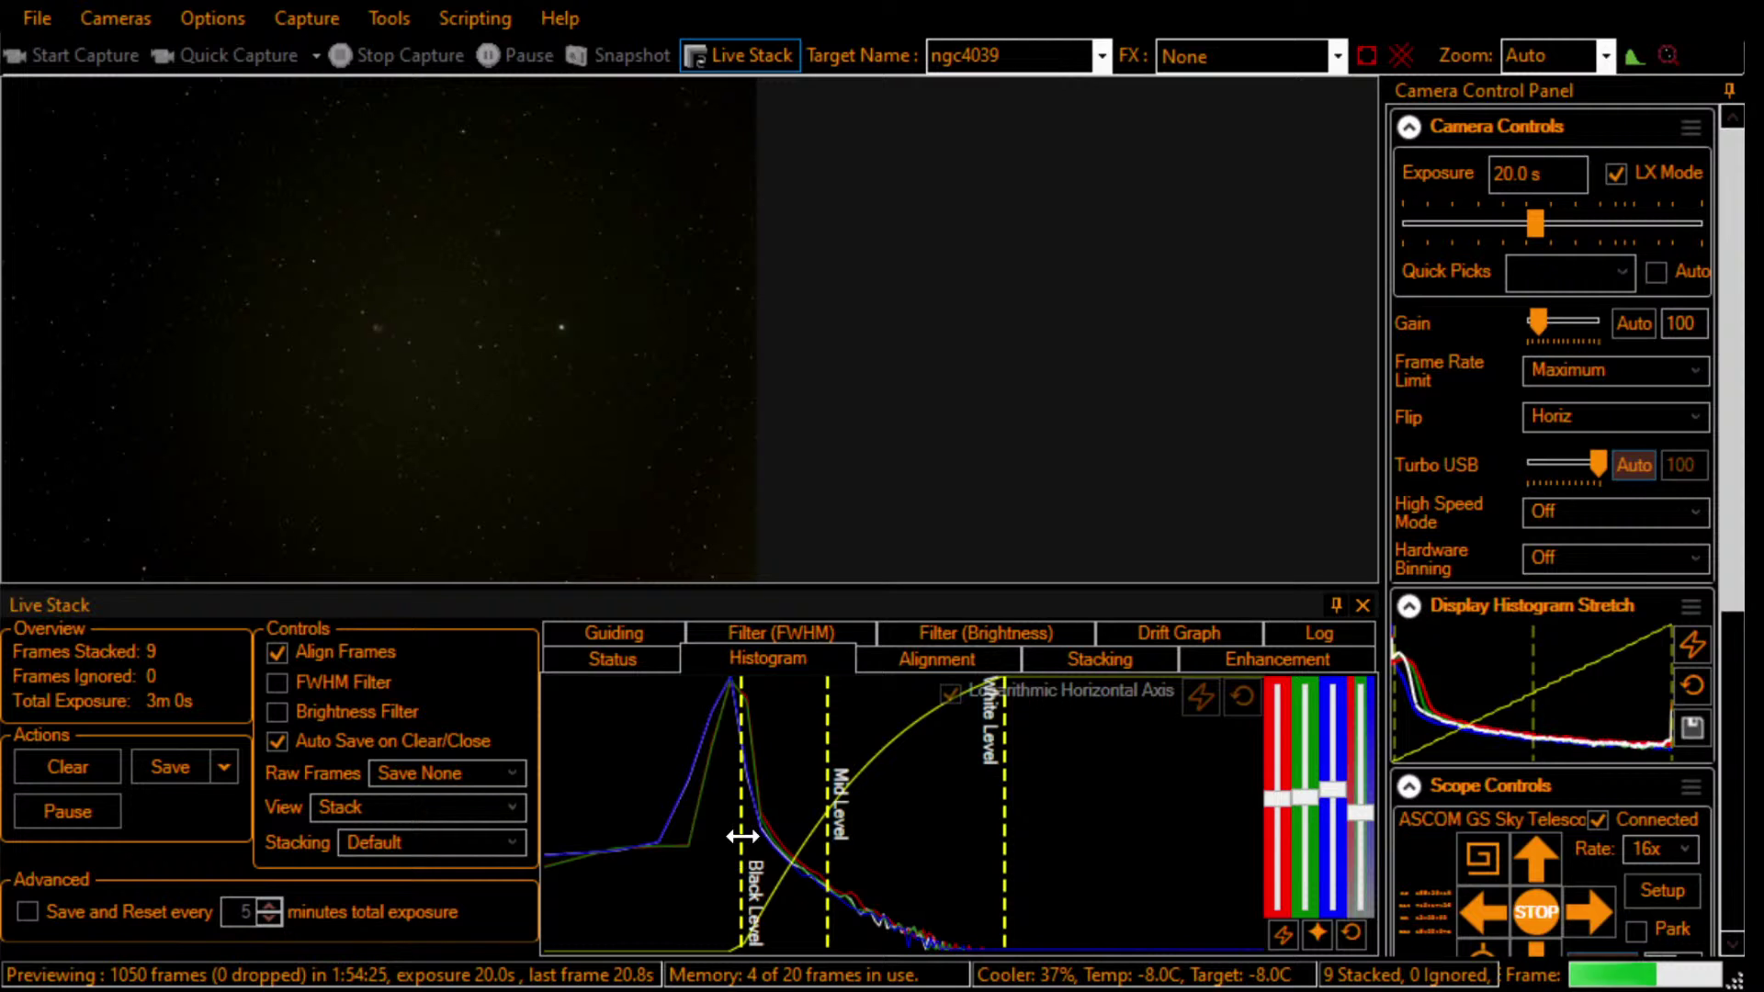
left_click_drag(745, 836, 742, 839)
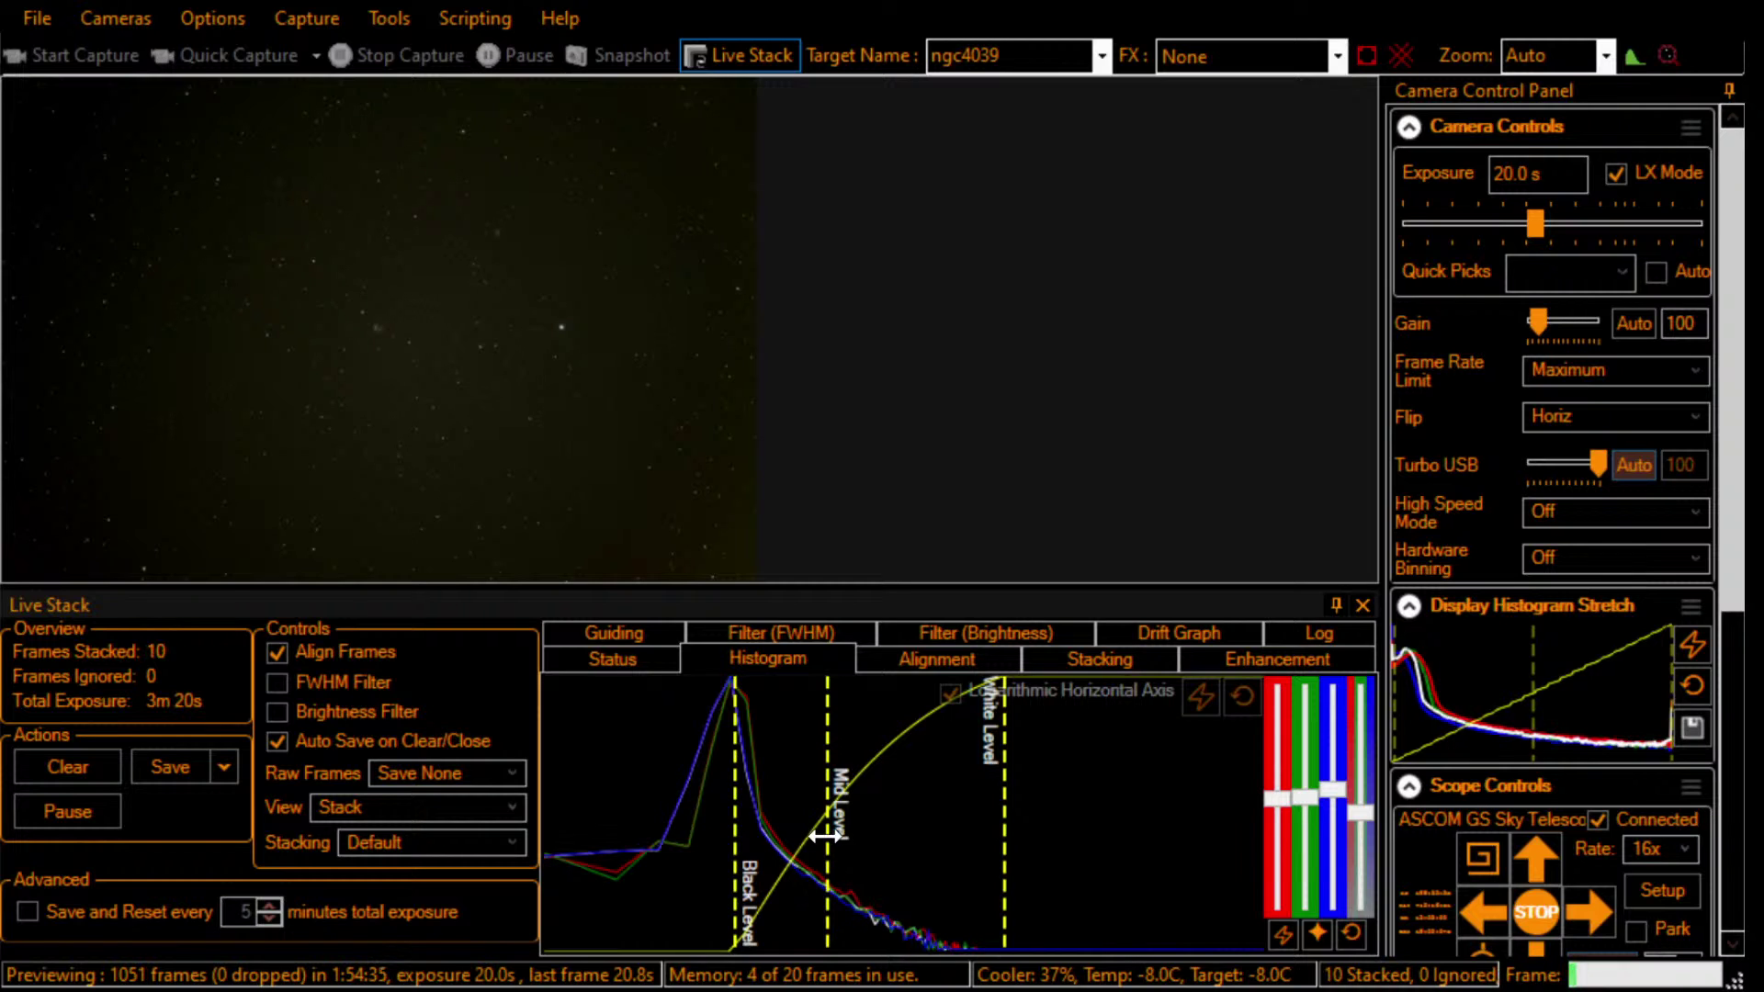
left_click_drag(822, 840, 832, 845)
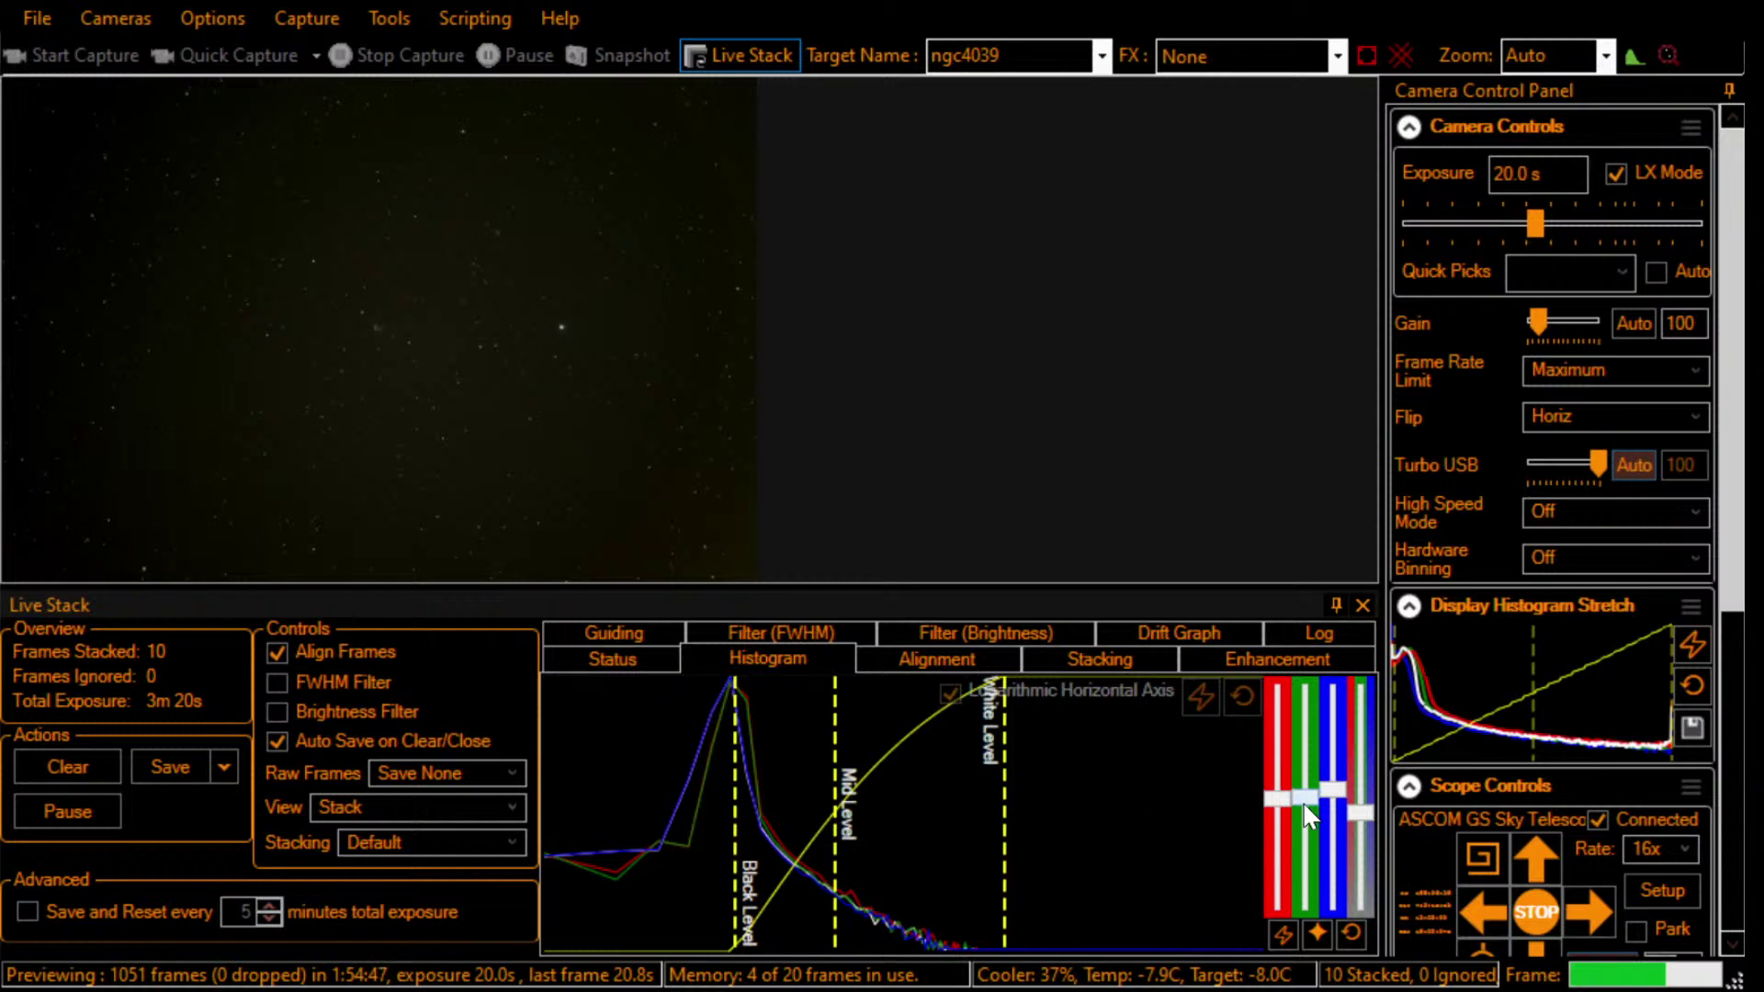
Step: Inspect the stacked galaxy pair at 20% zoom, centred in the preview, and at 25% and closer
left_click(1607, 57)
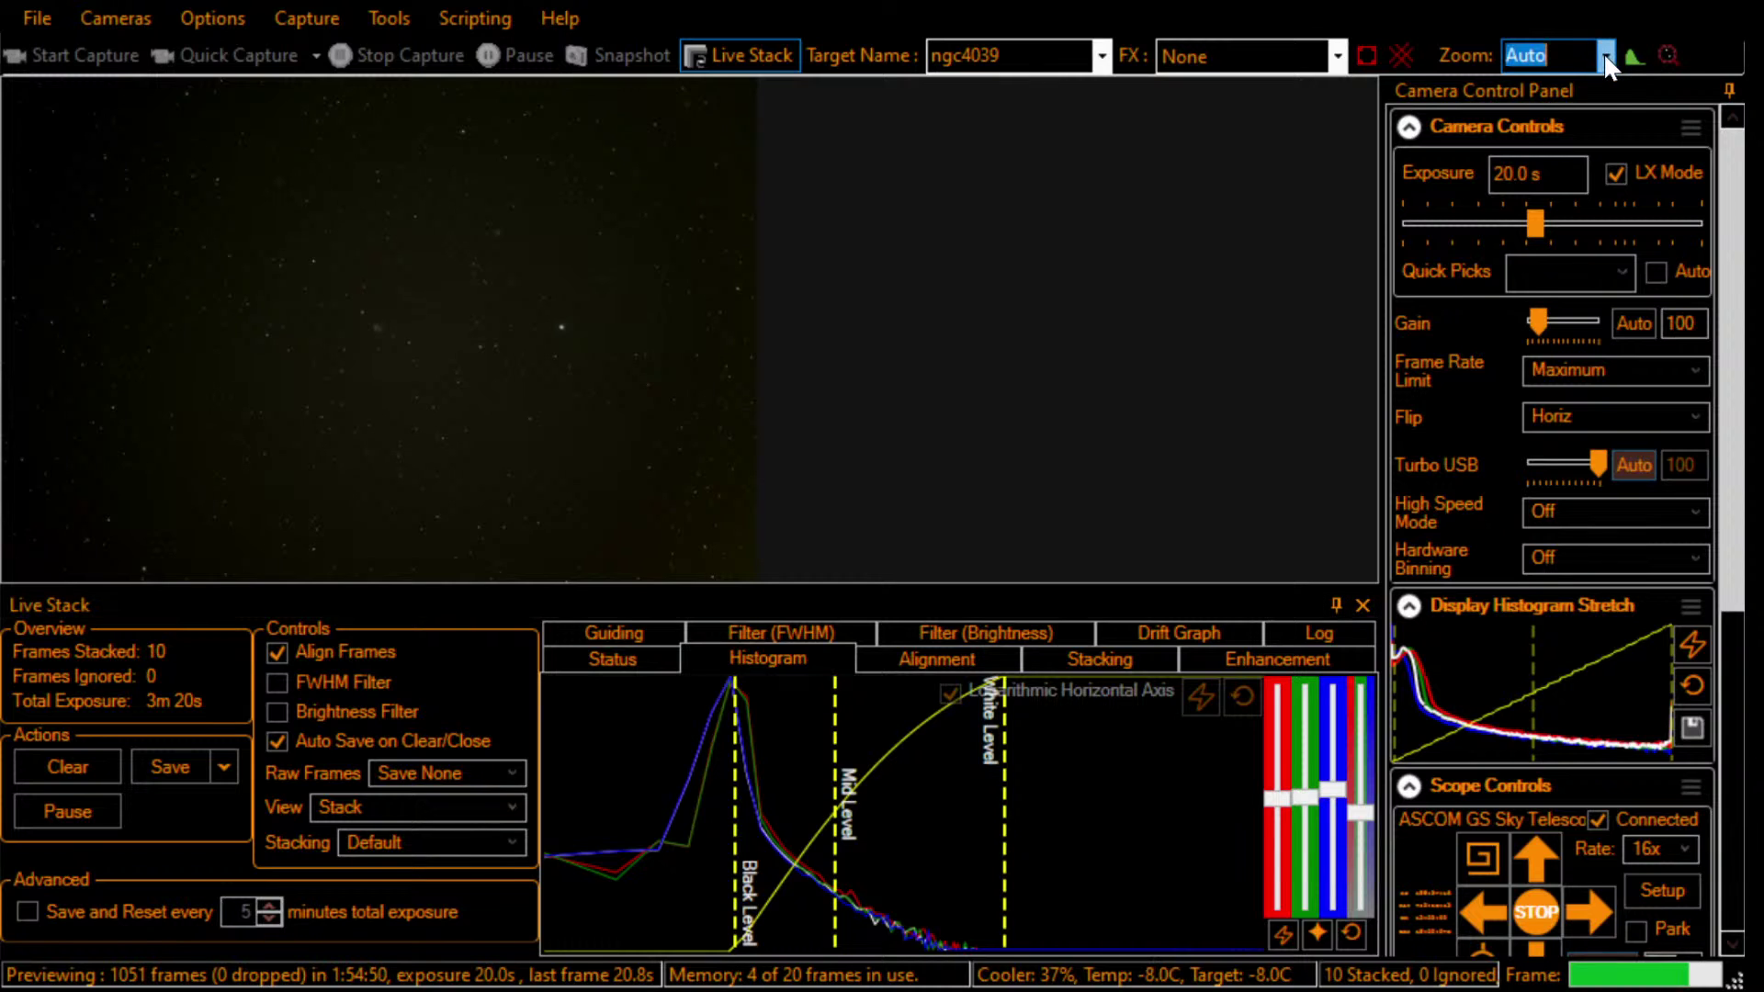
left_click(1577, 131)
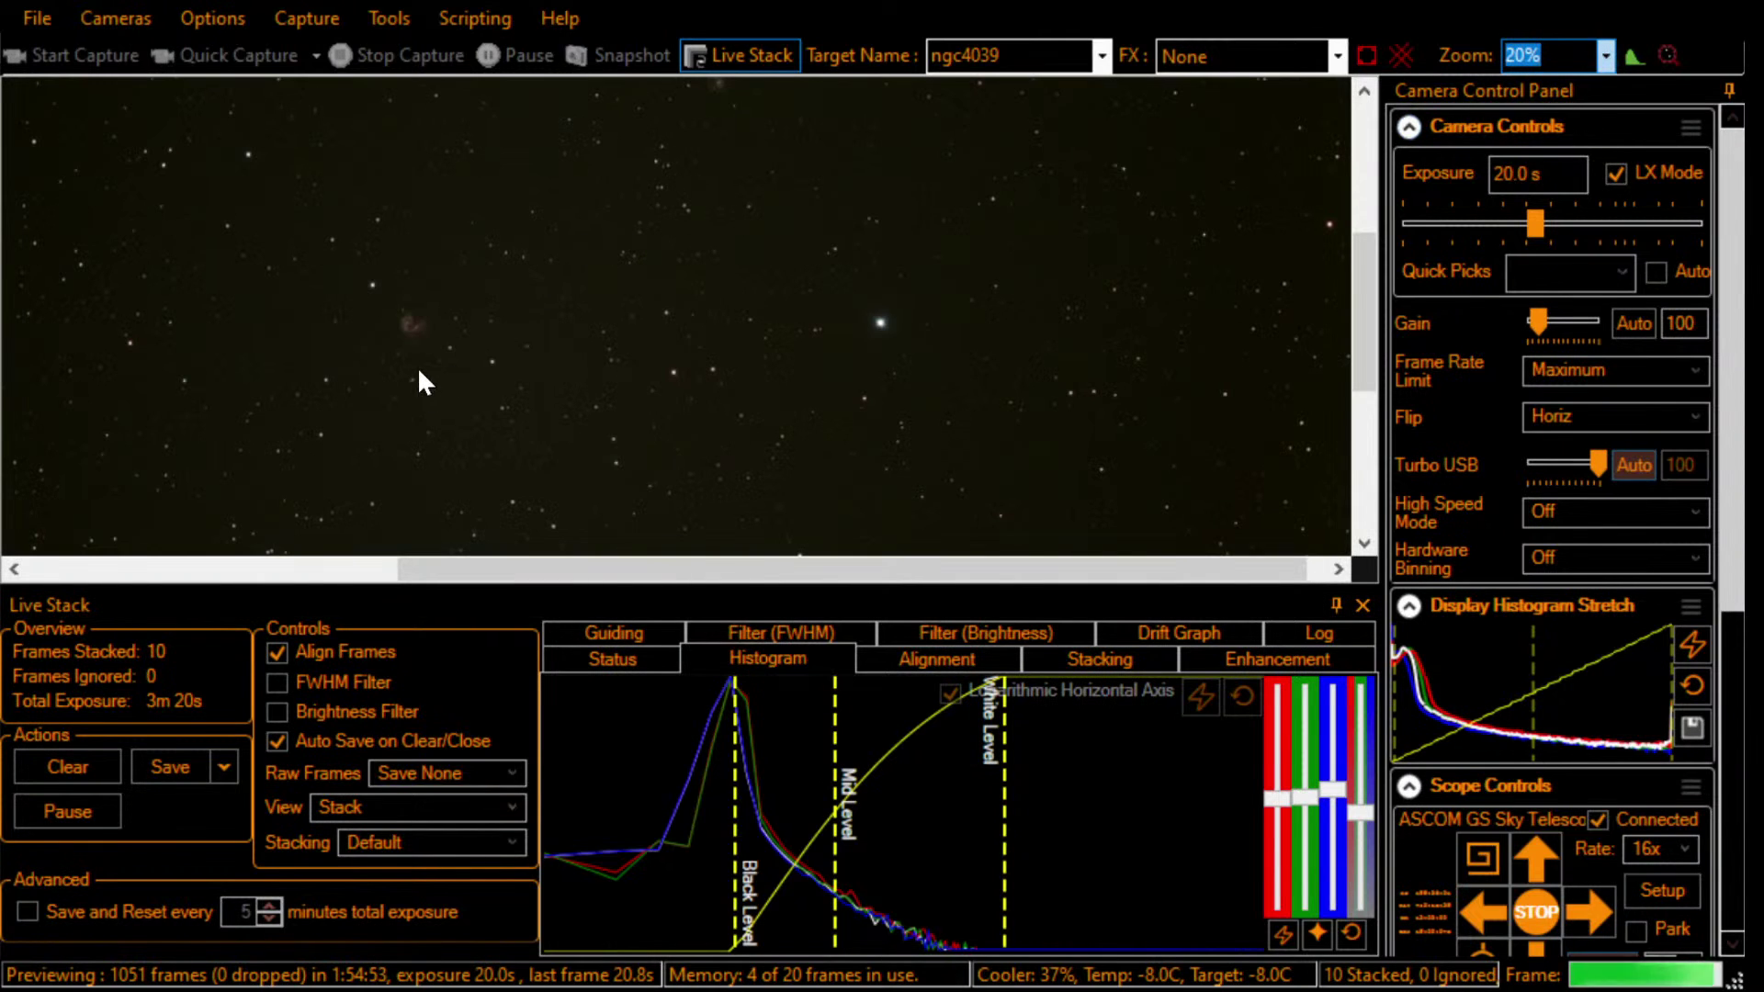
left_click_drag(618, 566, 444, 559)
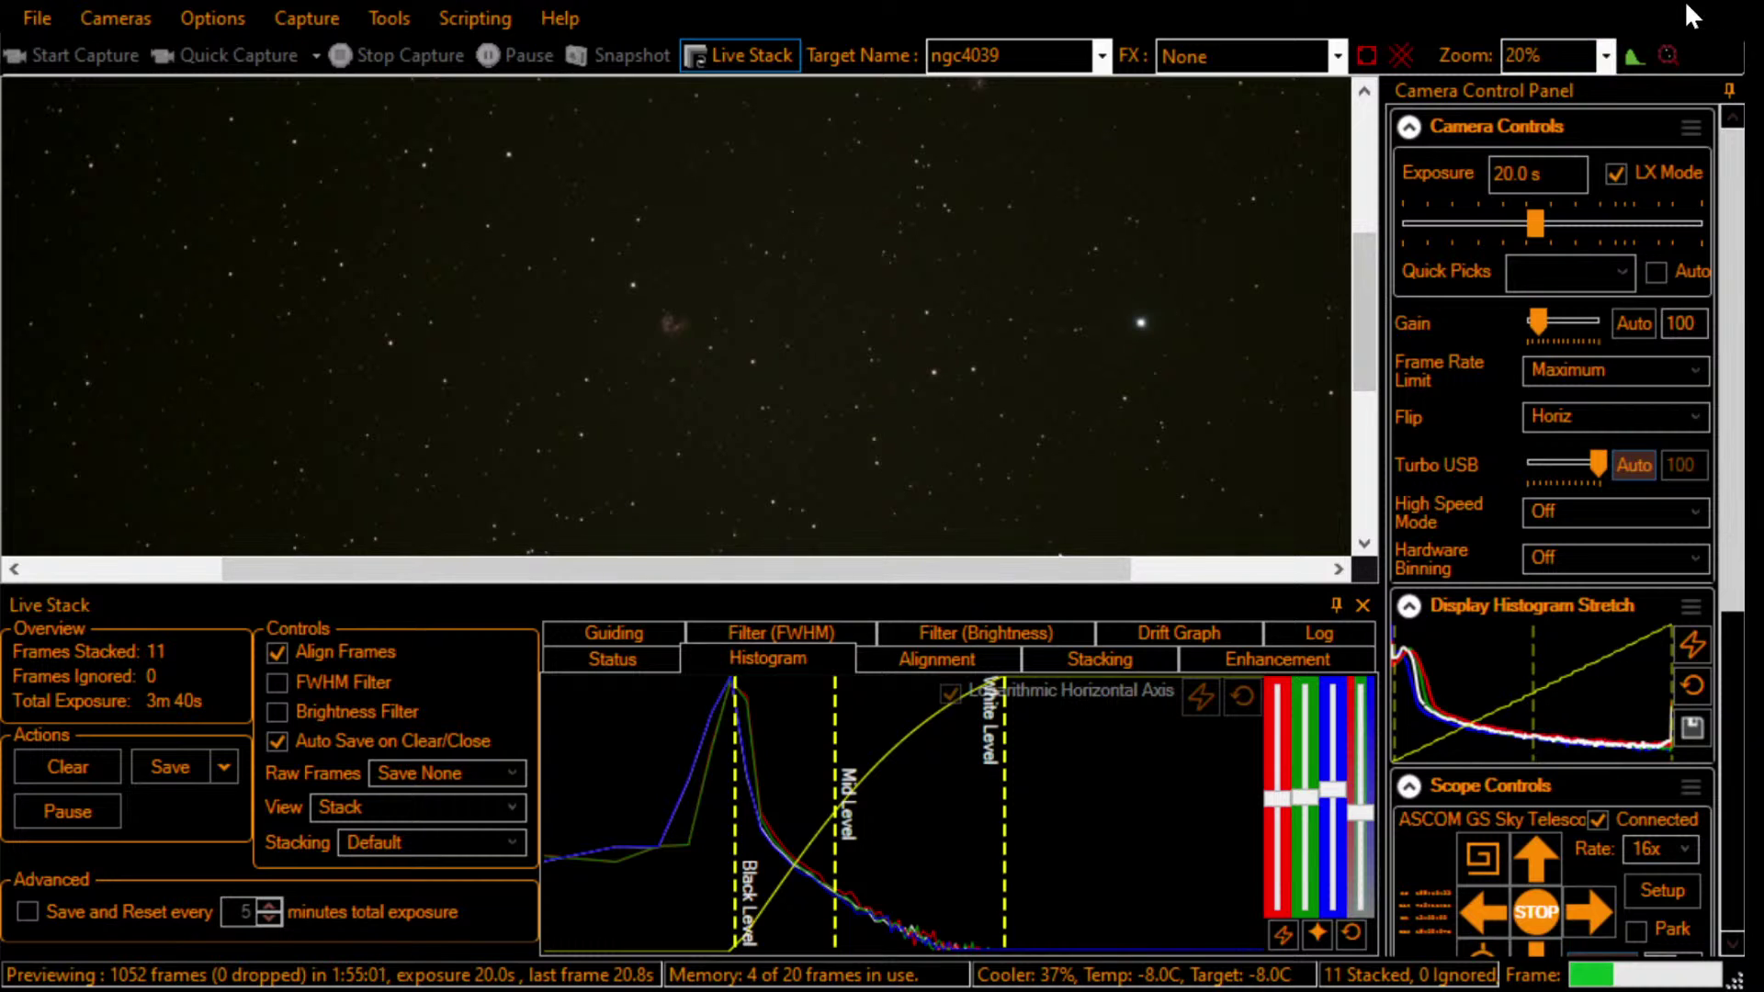
left_click(1606, 56)
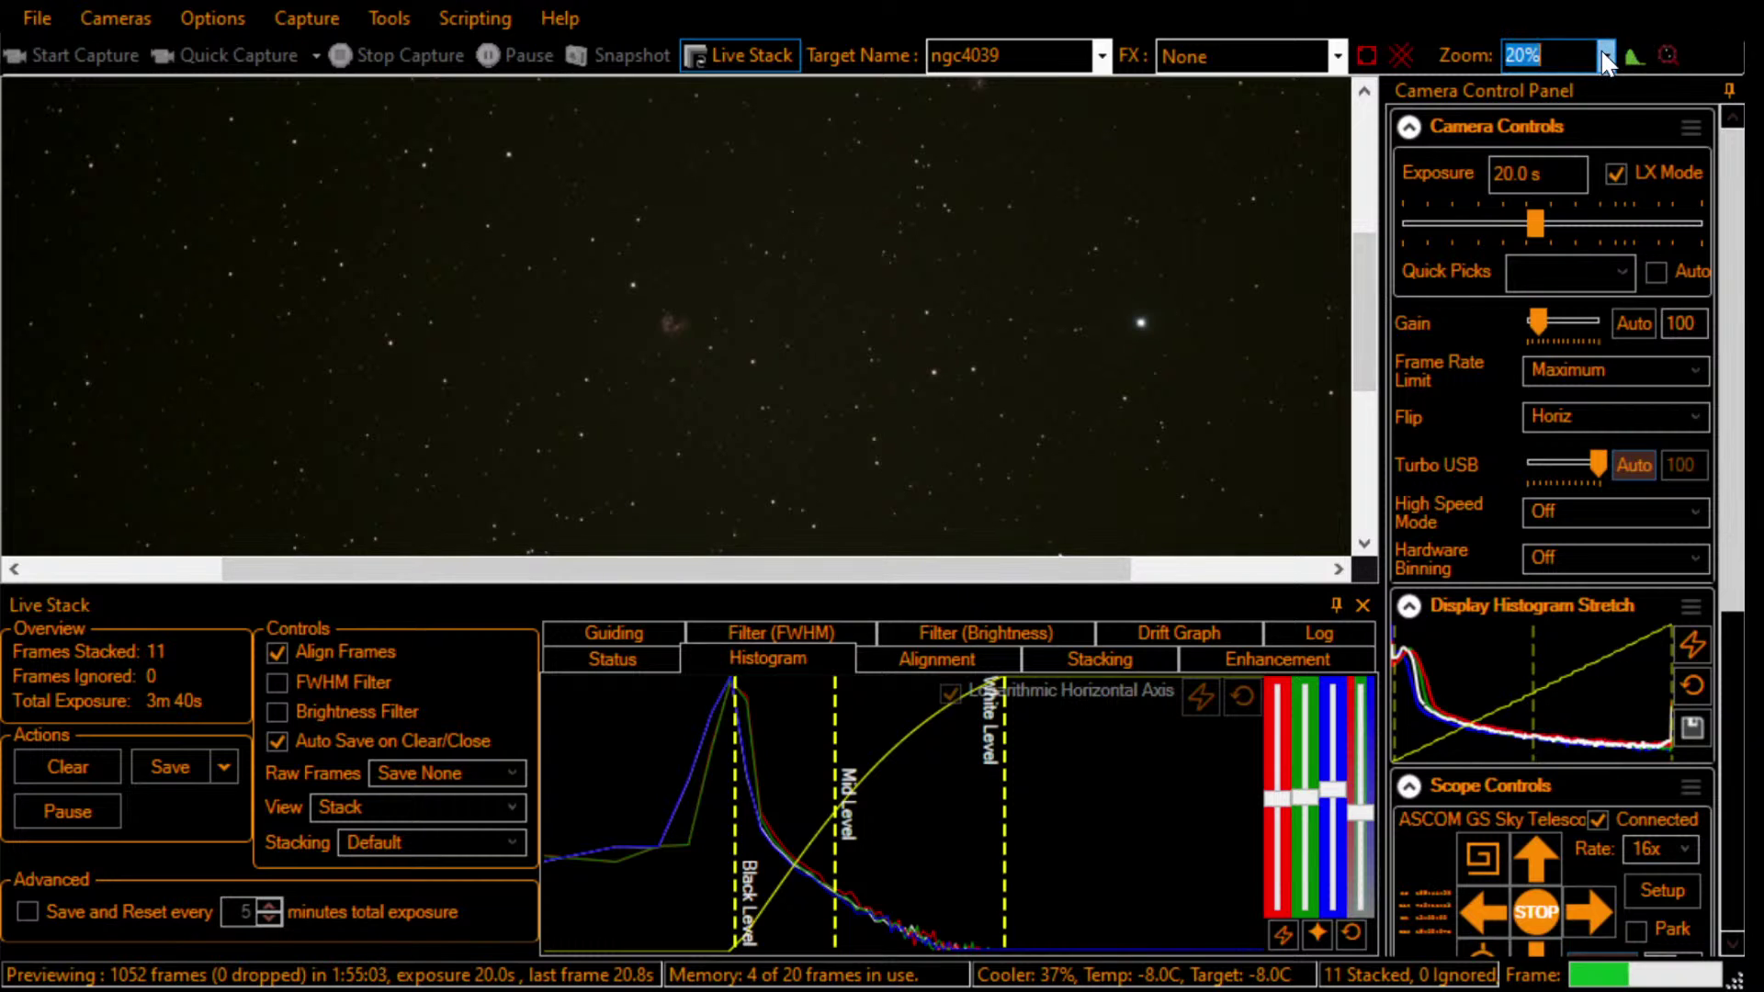
key("Down")
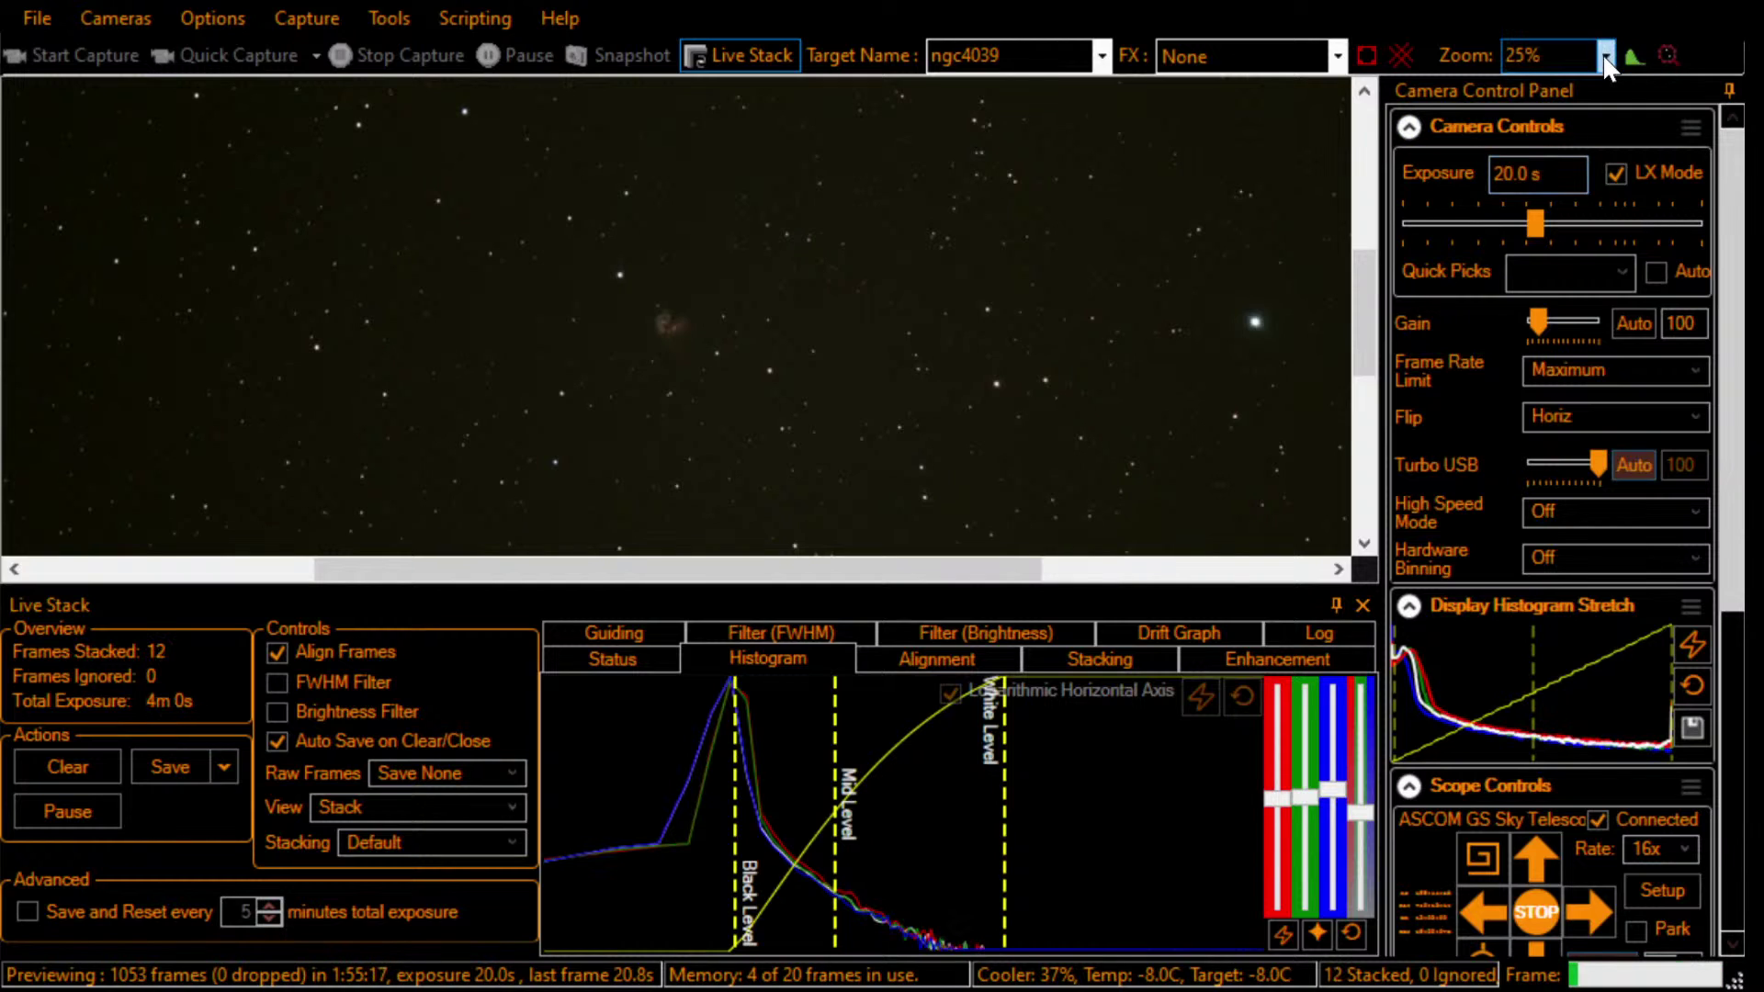
key("Down")
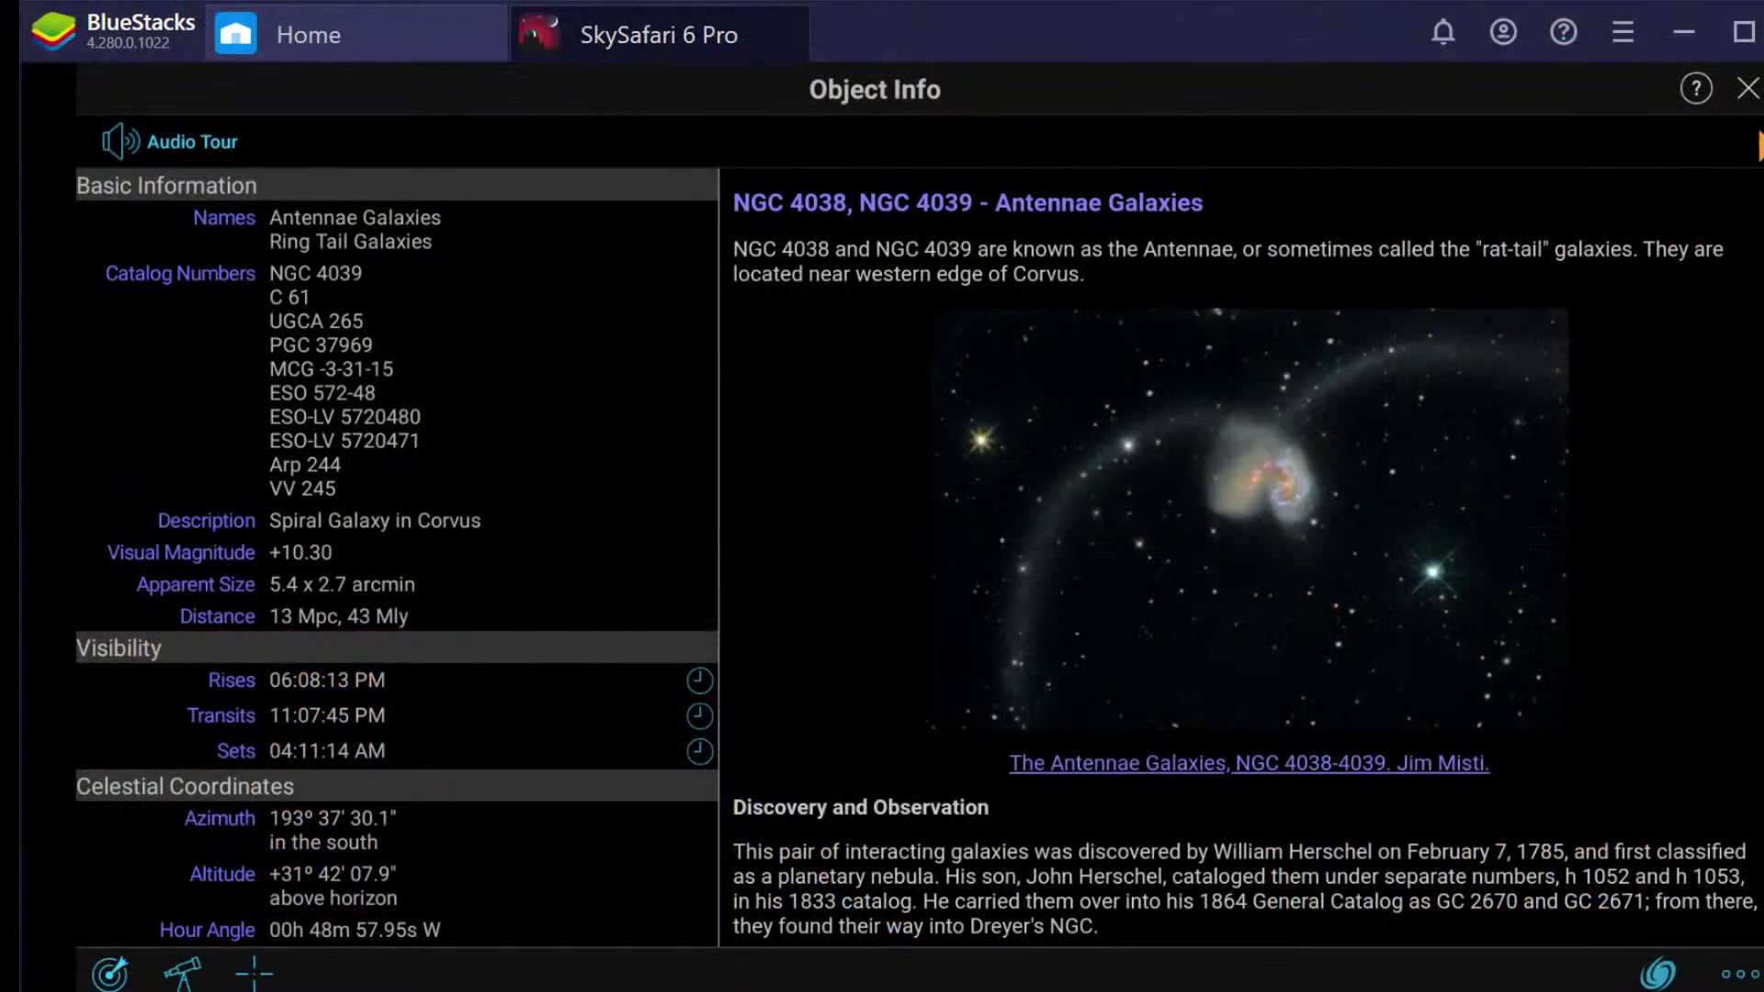
Step: In SkySafari, close the object information and examine NGC 4039 from the surrounding constellations of Corvus and Crater to a close-up
left_click(1748, 88)
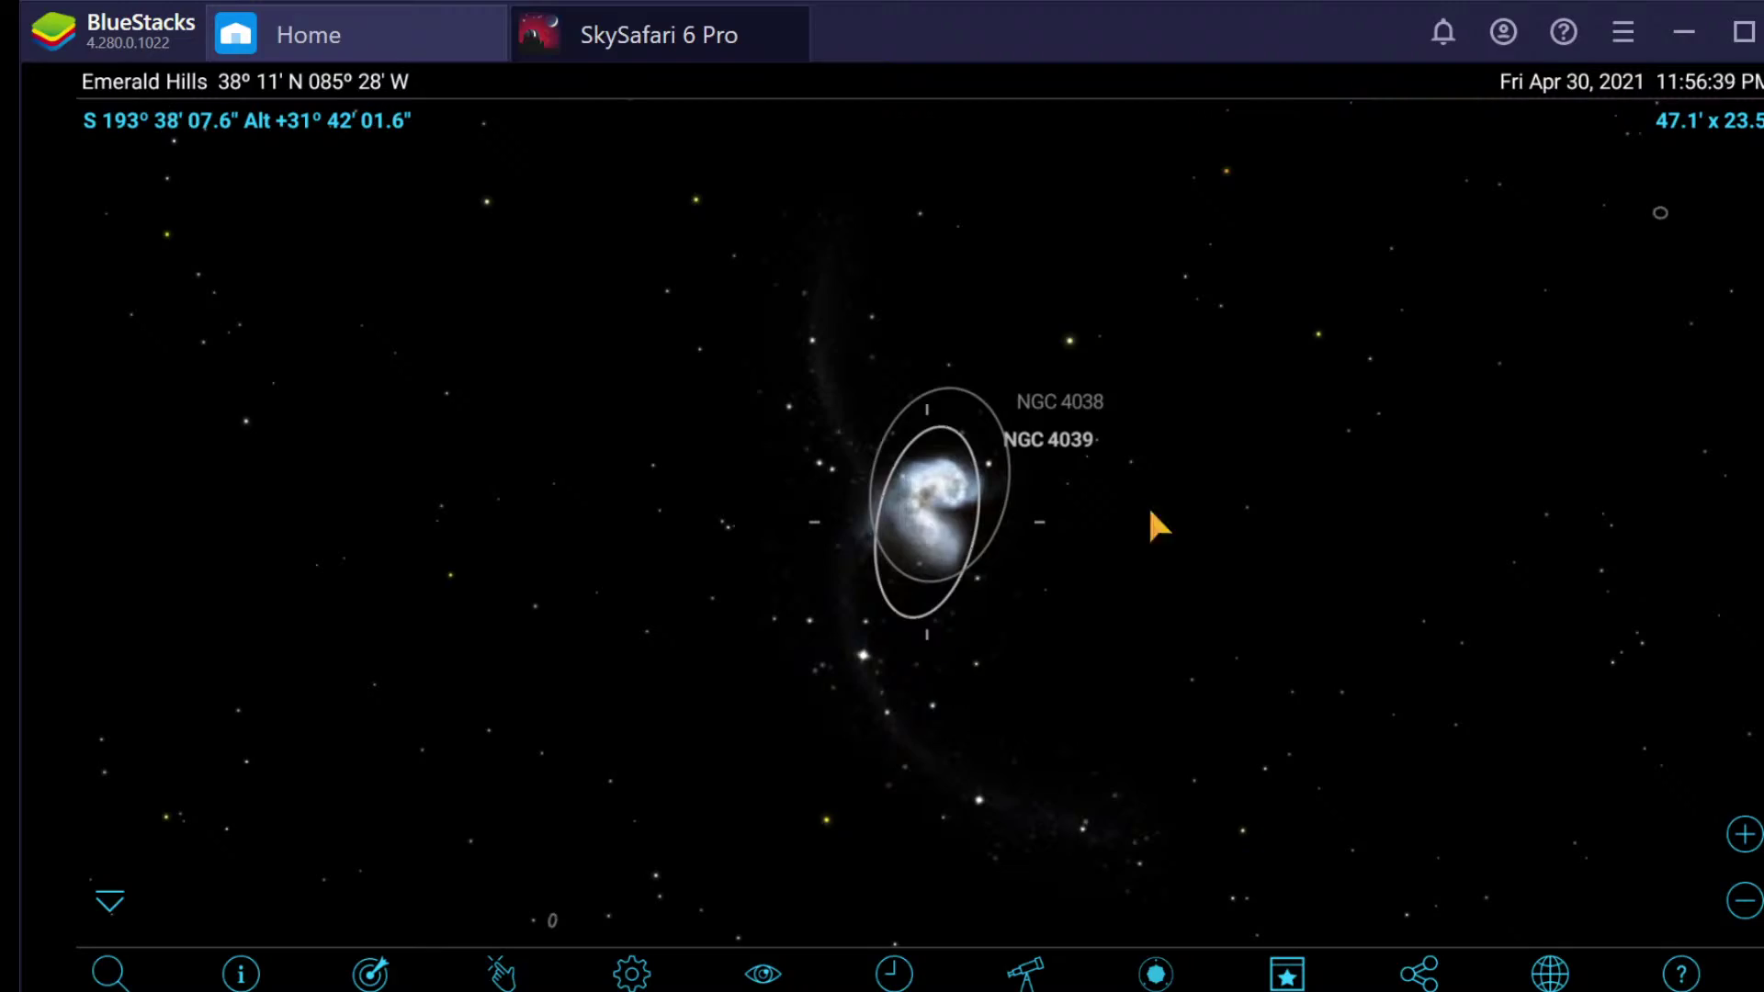
left_click(1748, 910)
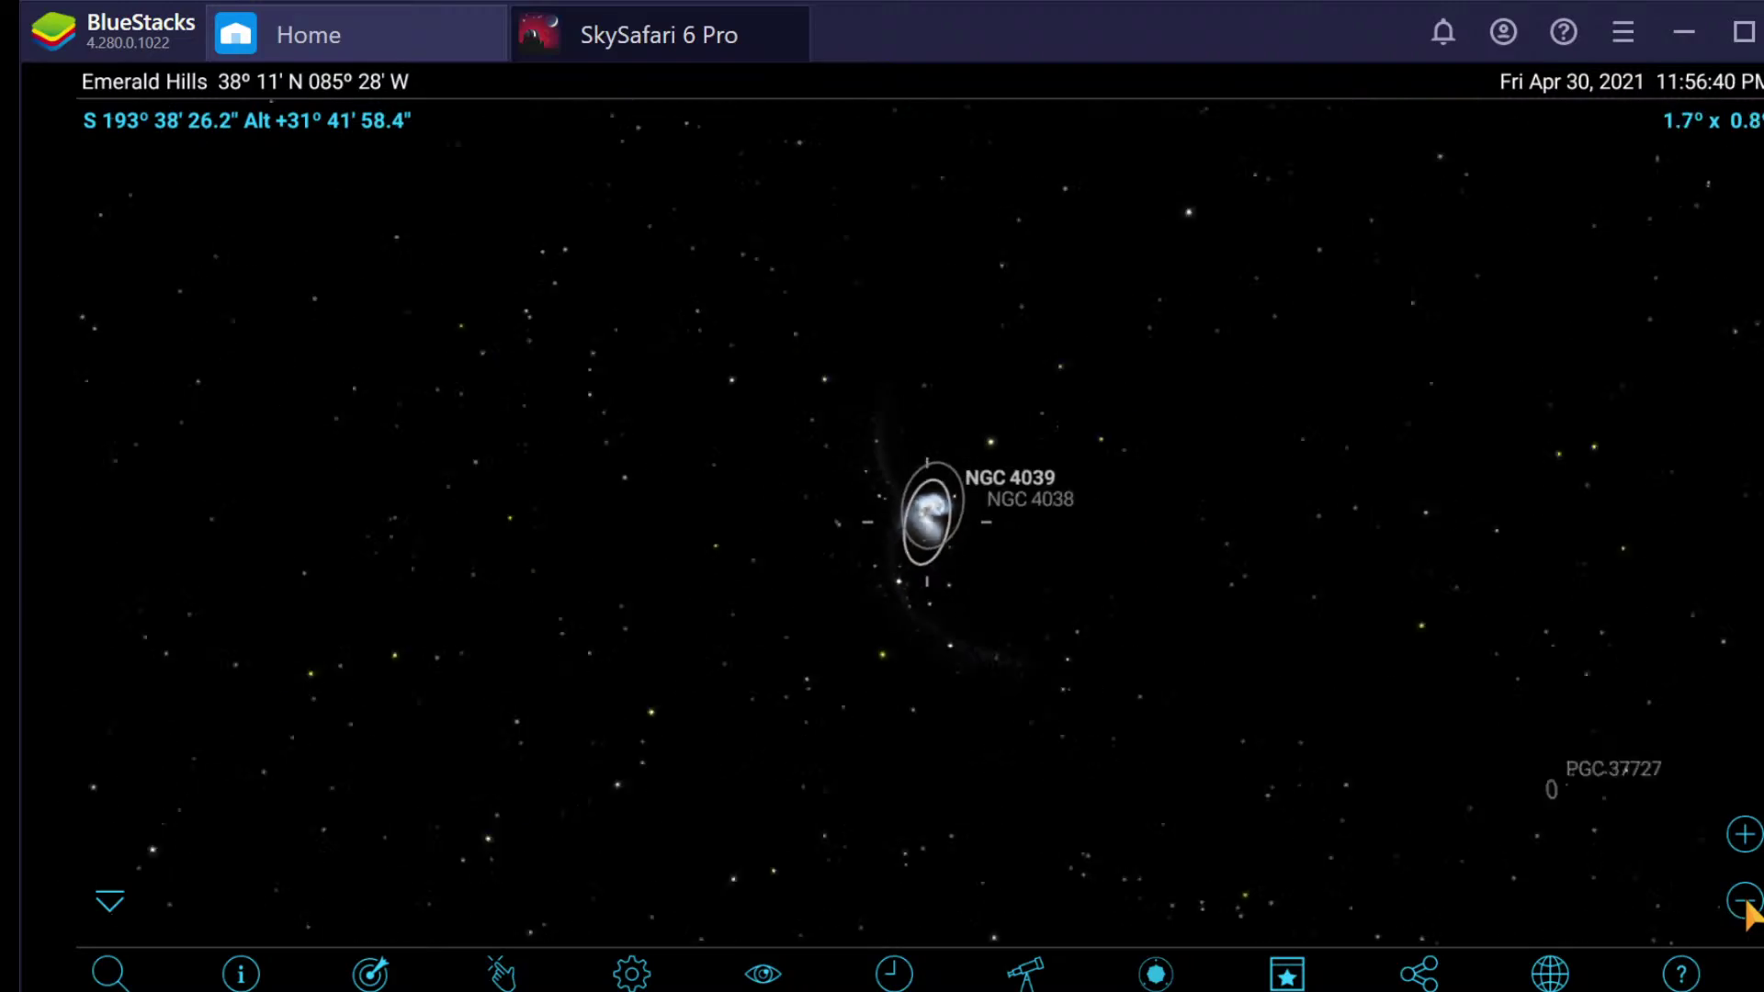
left_click(1748, 909)
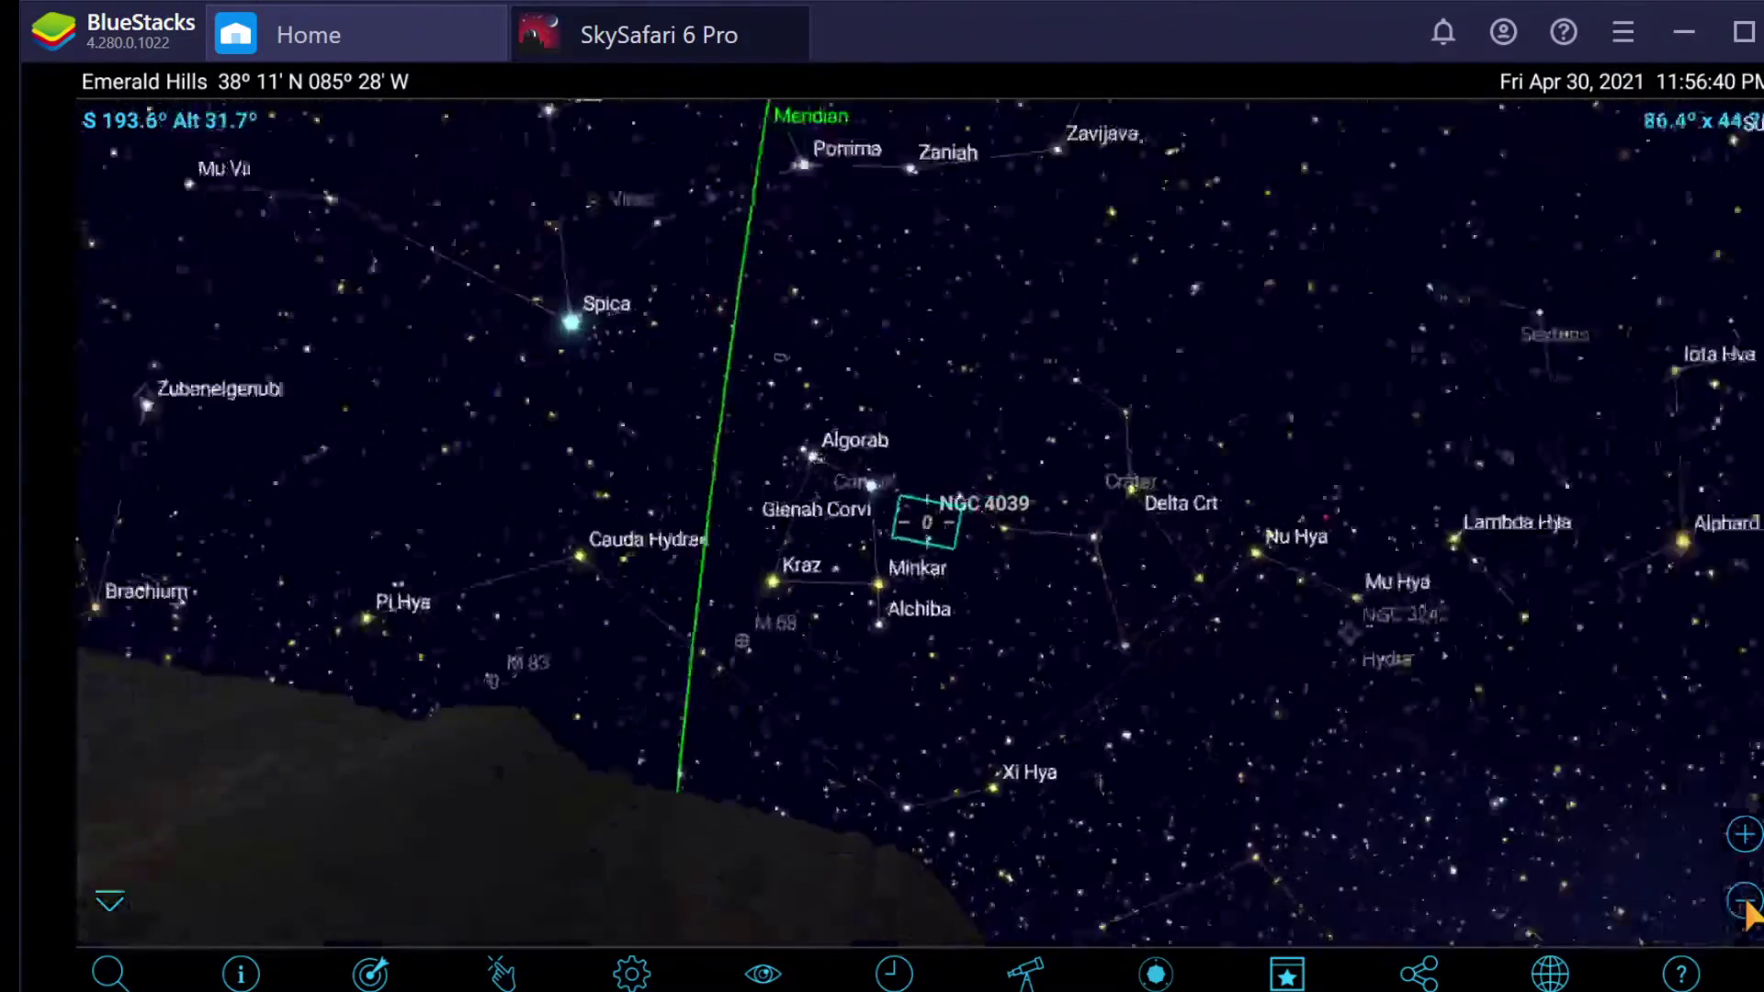
left_click(1746, 838)
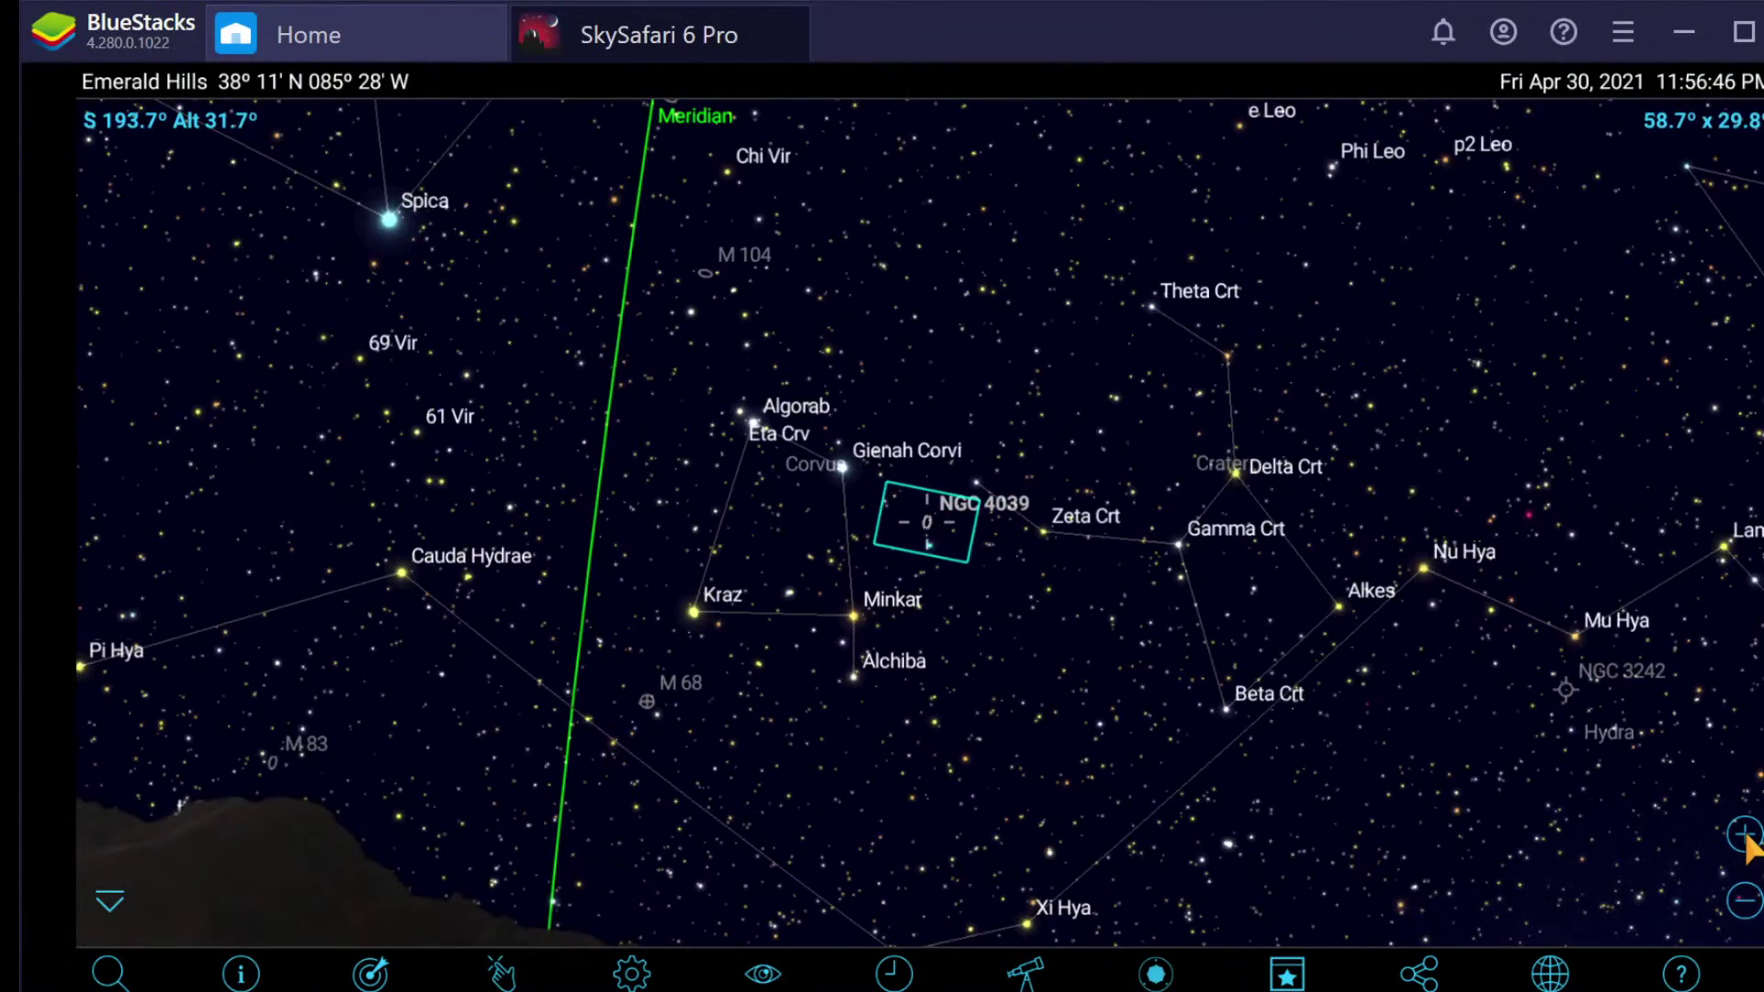
left_click(1746, 838)
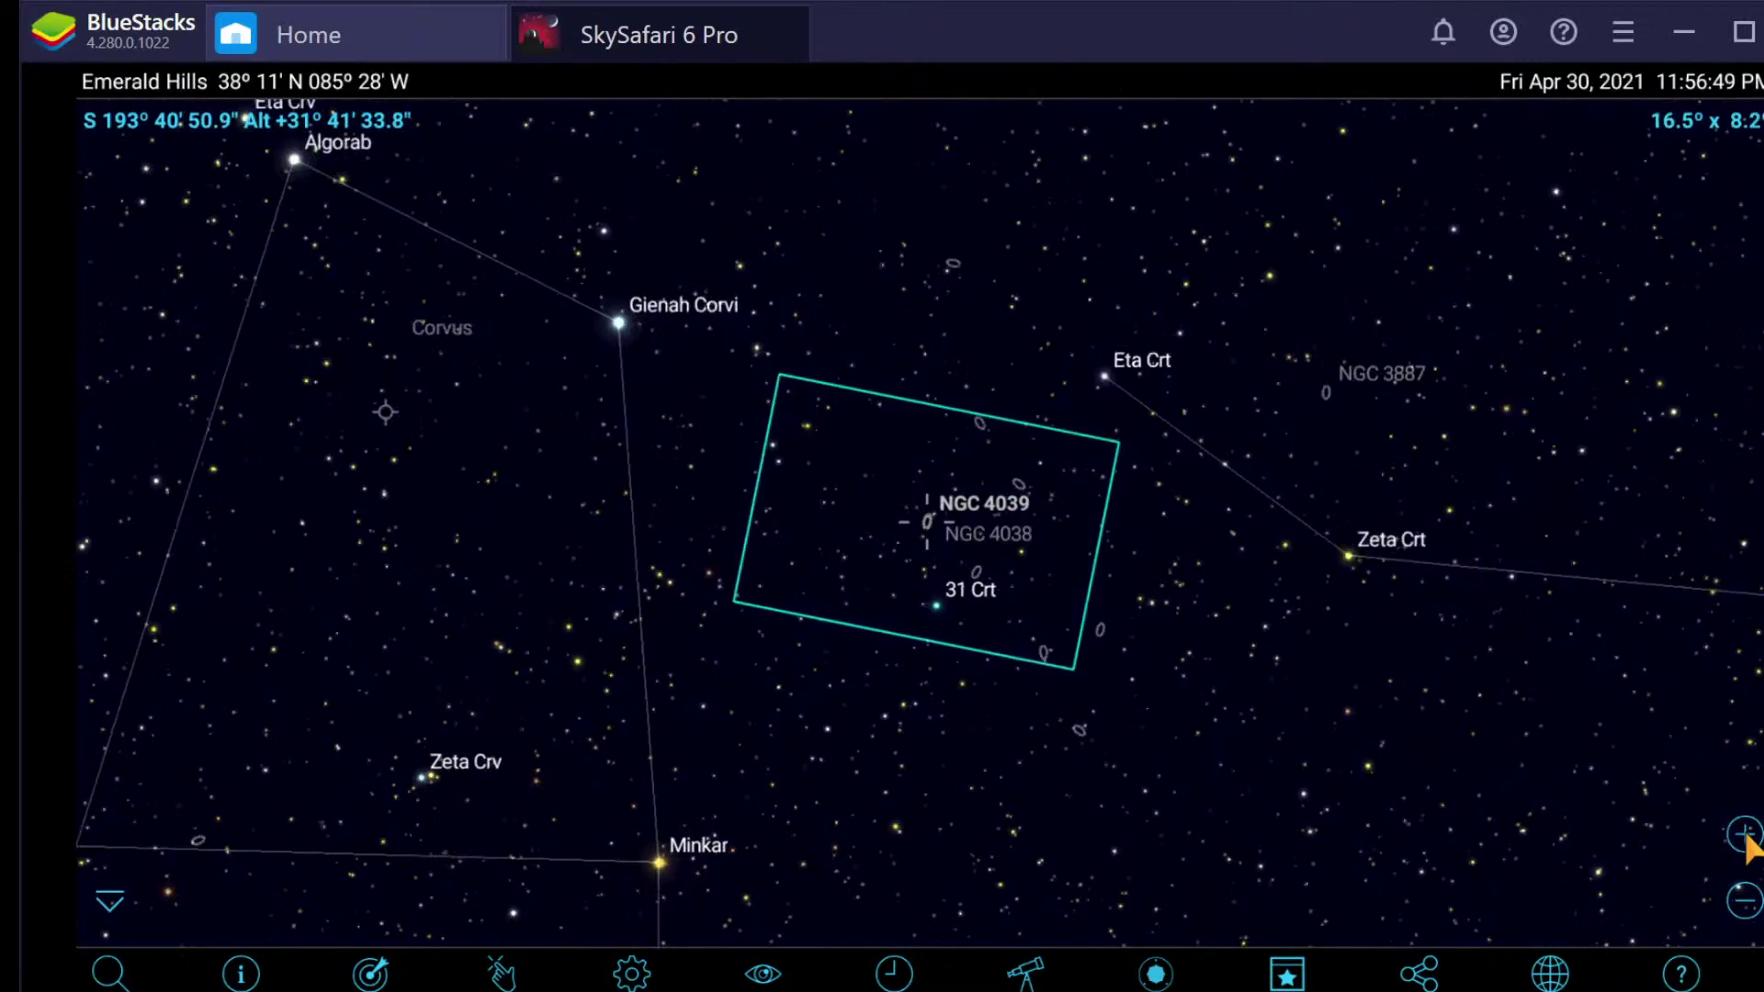
left_click(1746, 838)
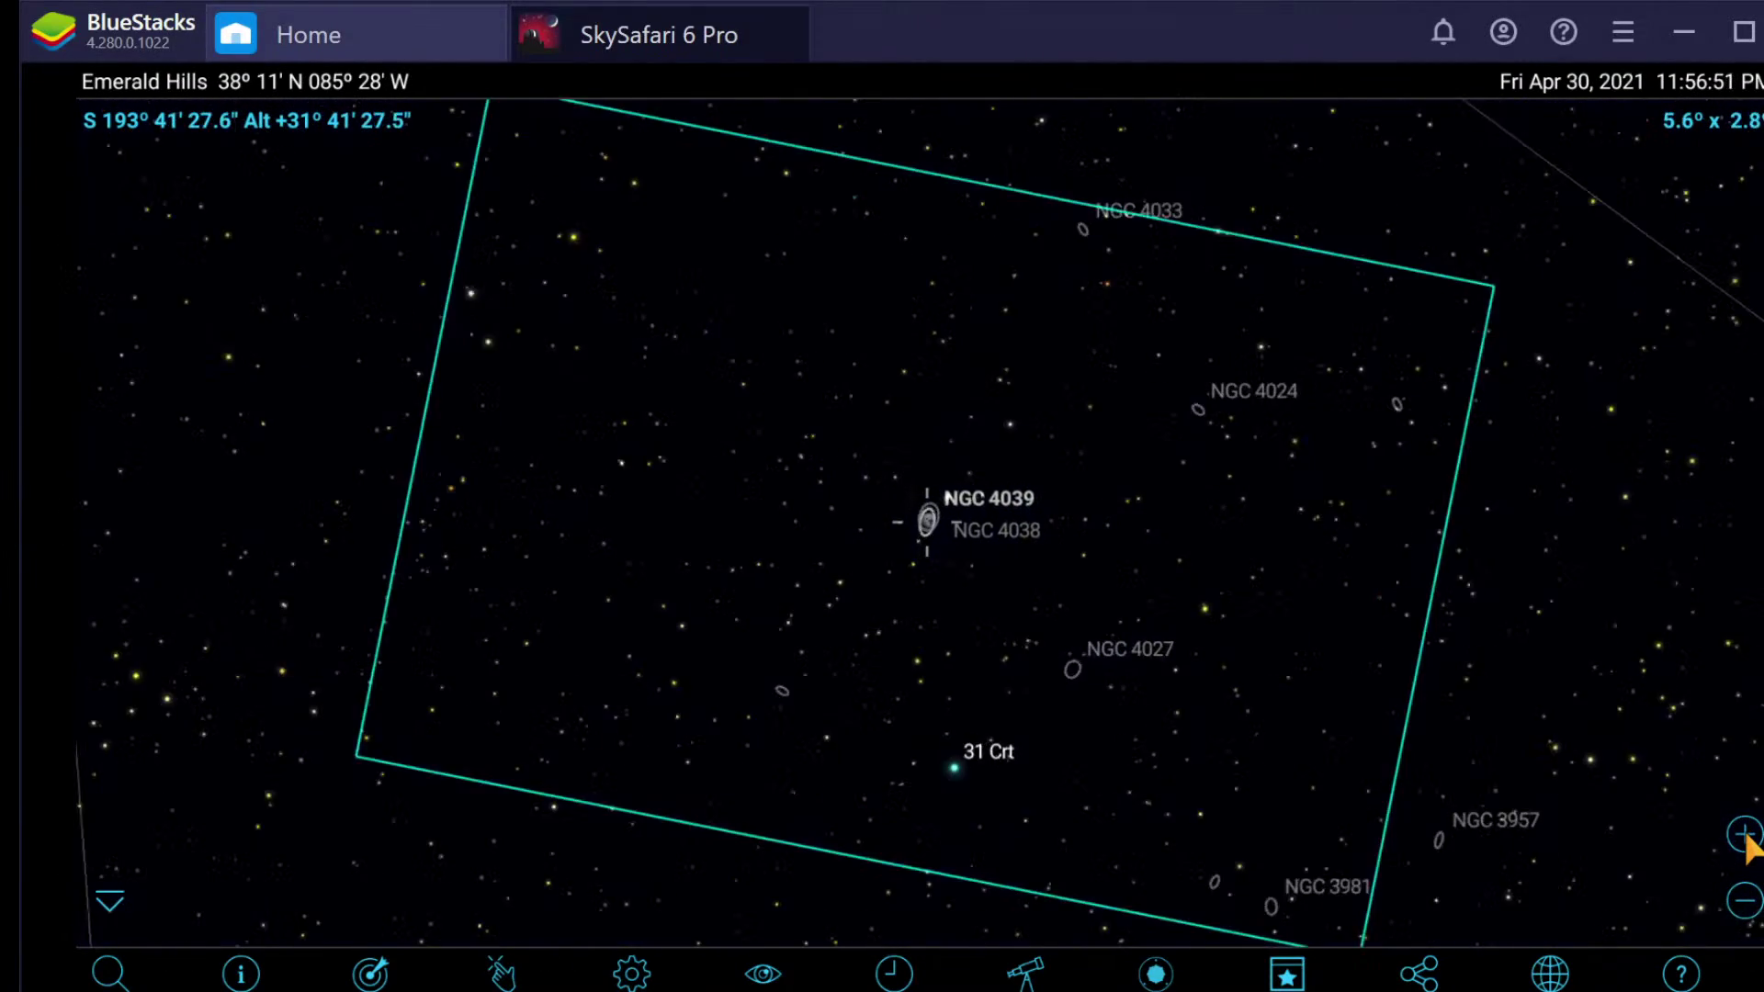
left_click(1746, 838)
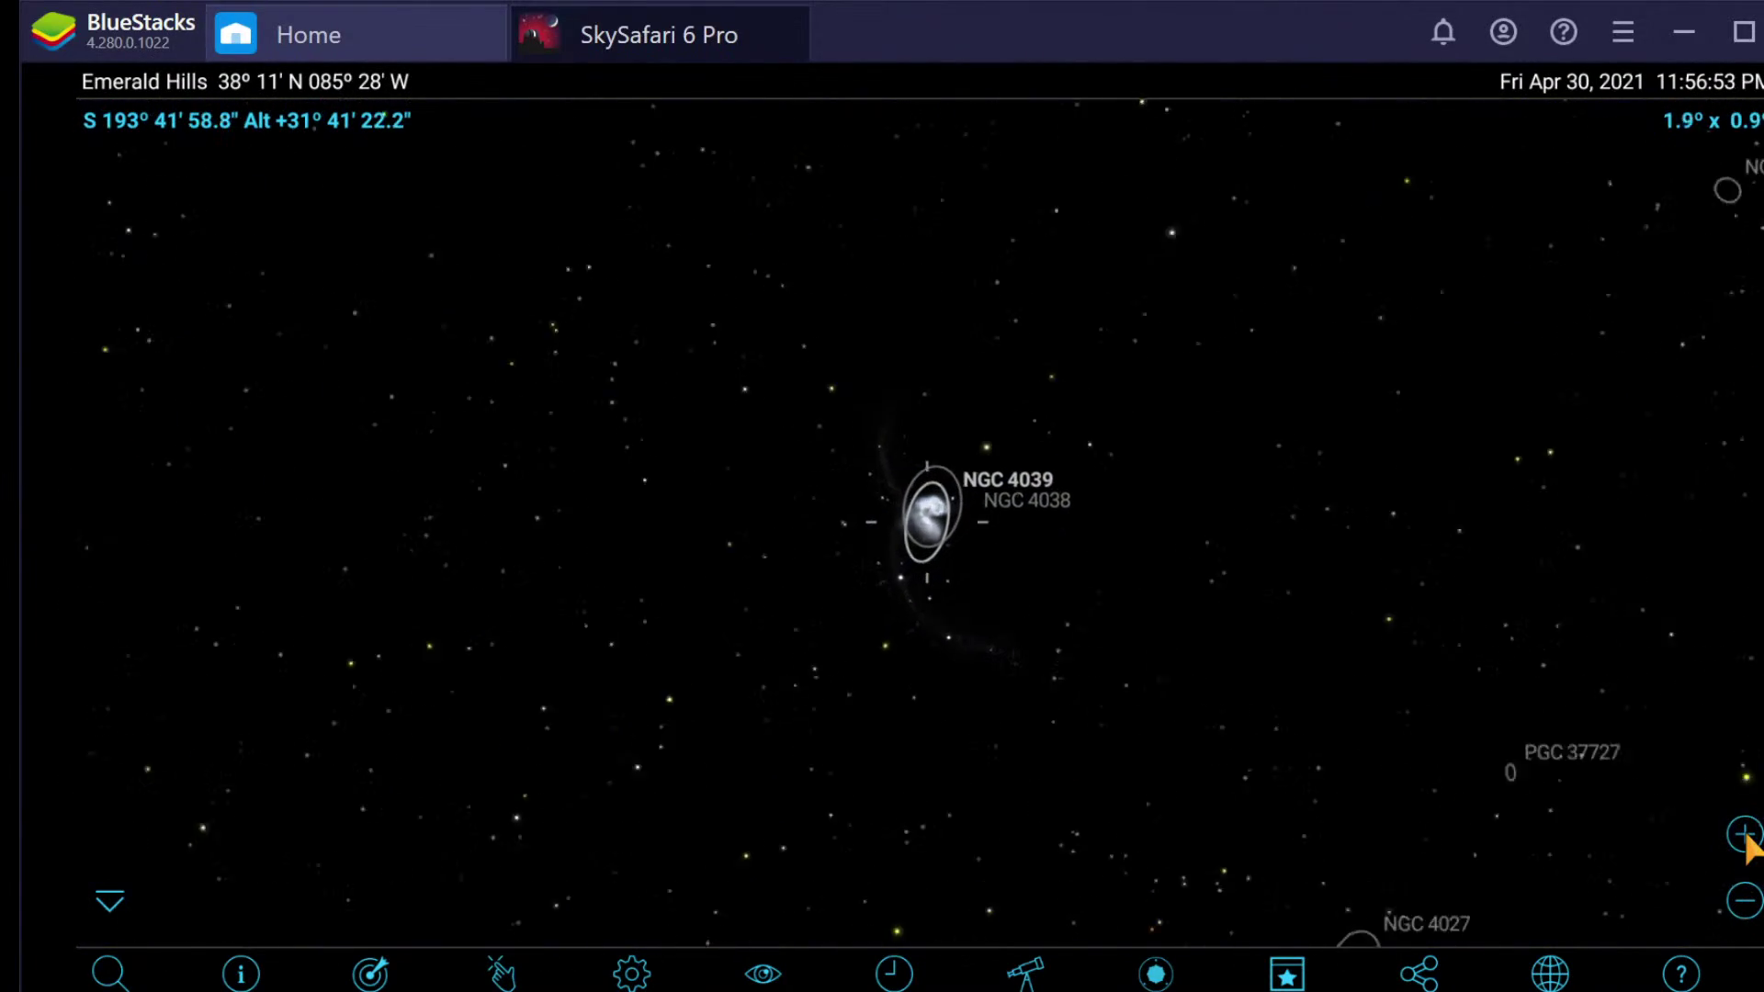
left_click(1746, 838)
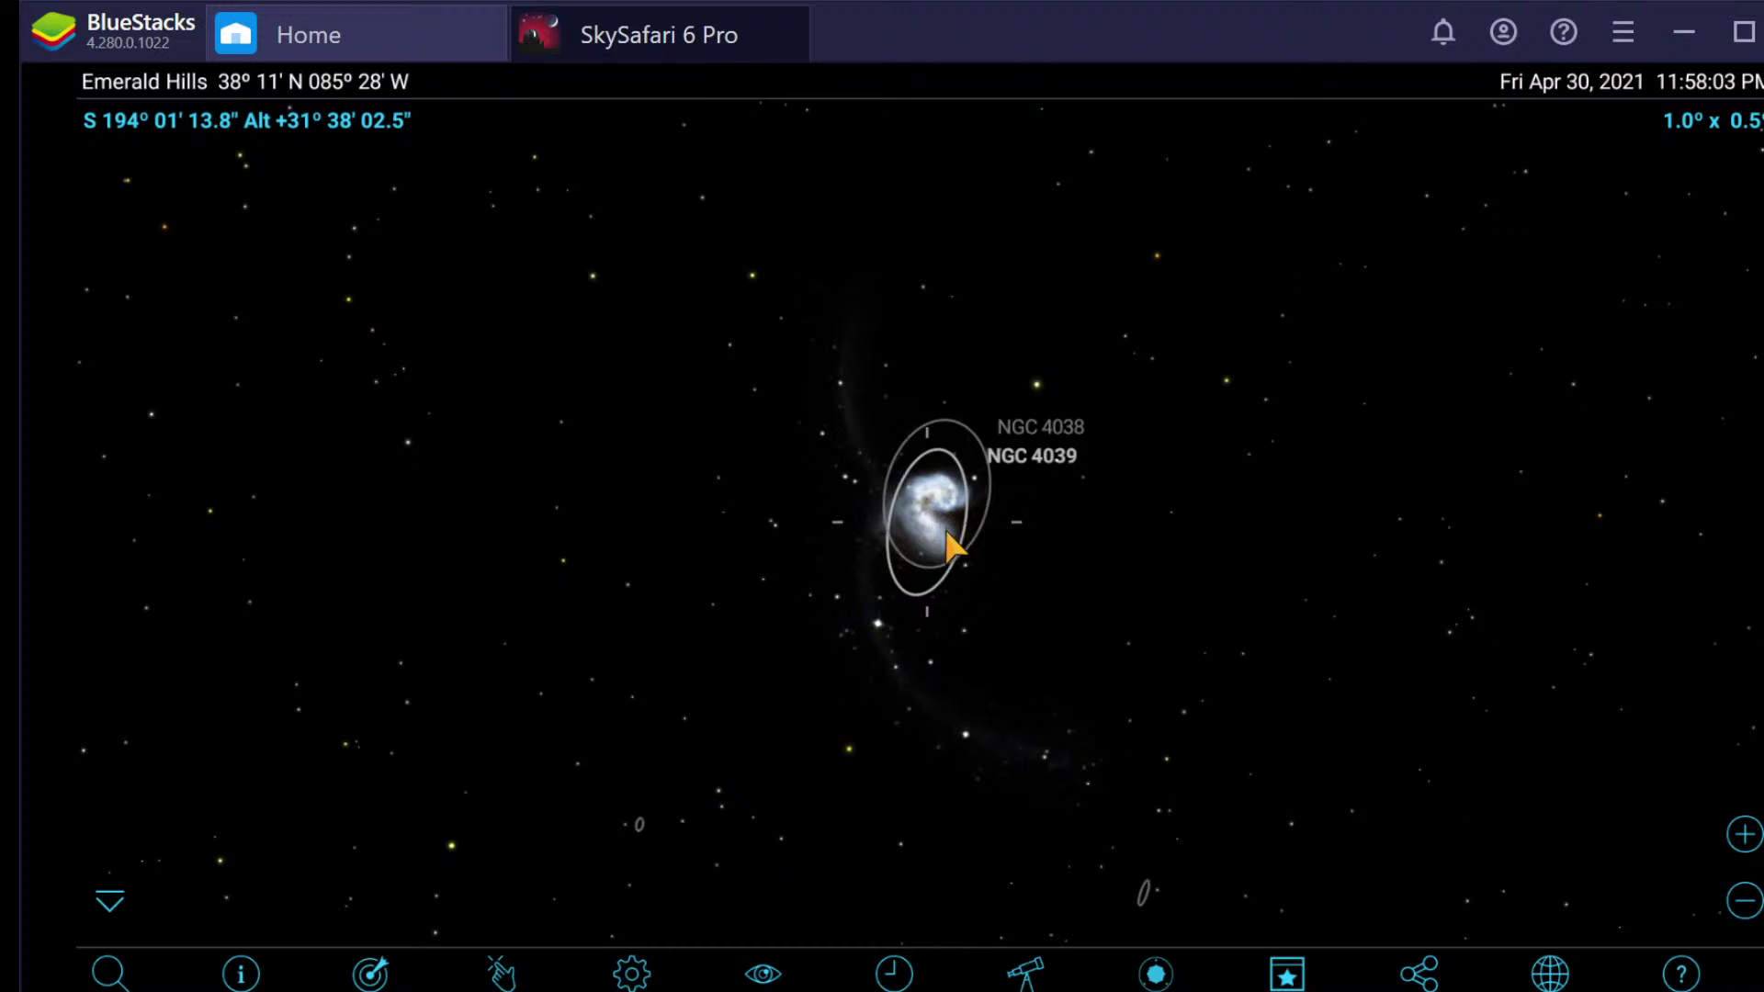
Step: Review the NGC 4039 object information and compare the outlines of NGC 4038 and NGC 4039 by selecting each galaxy in turn
left_click(241, 972)
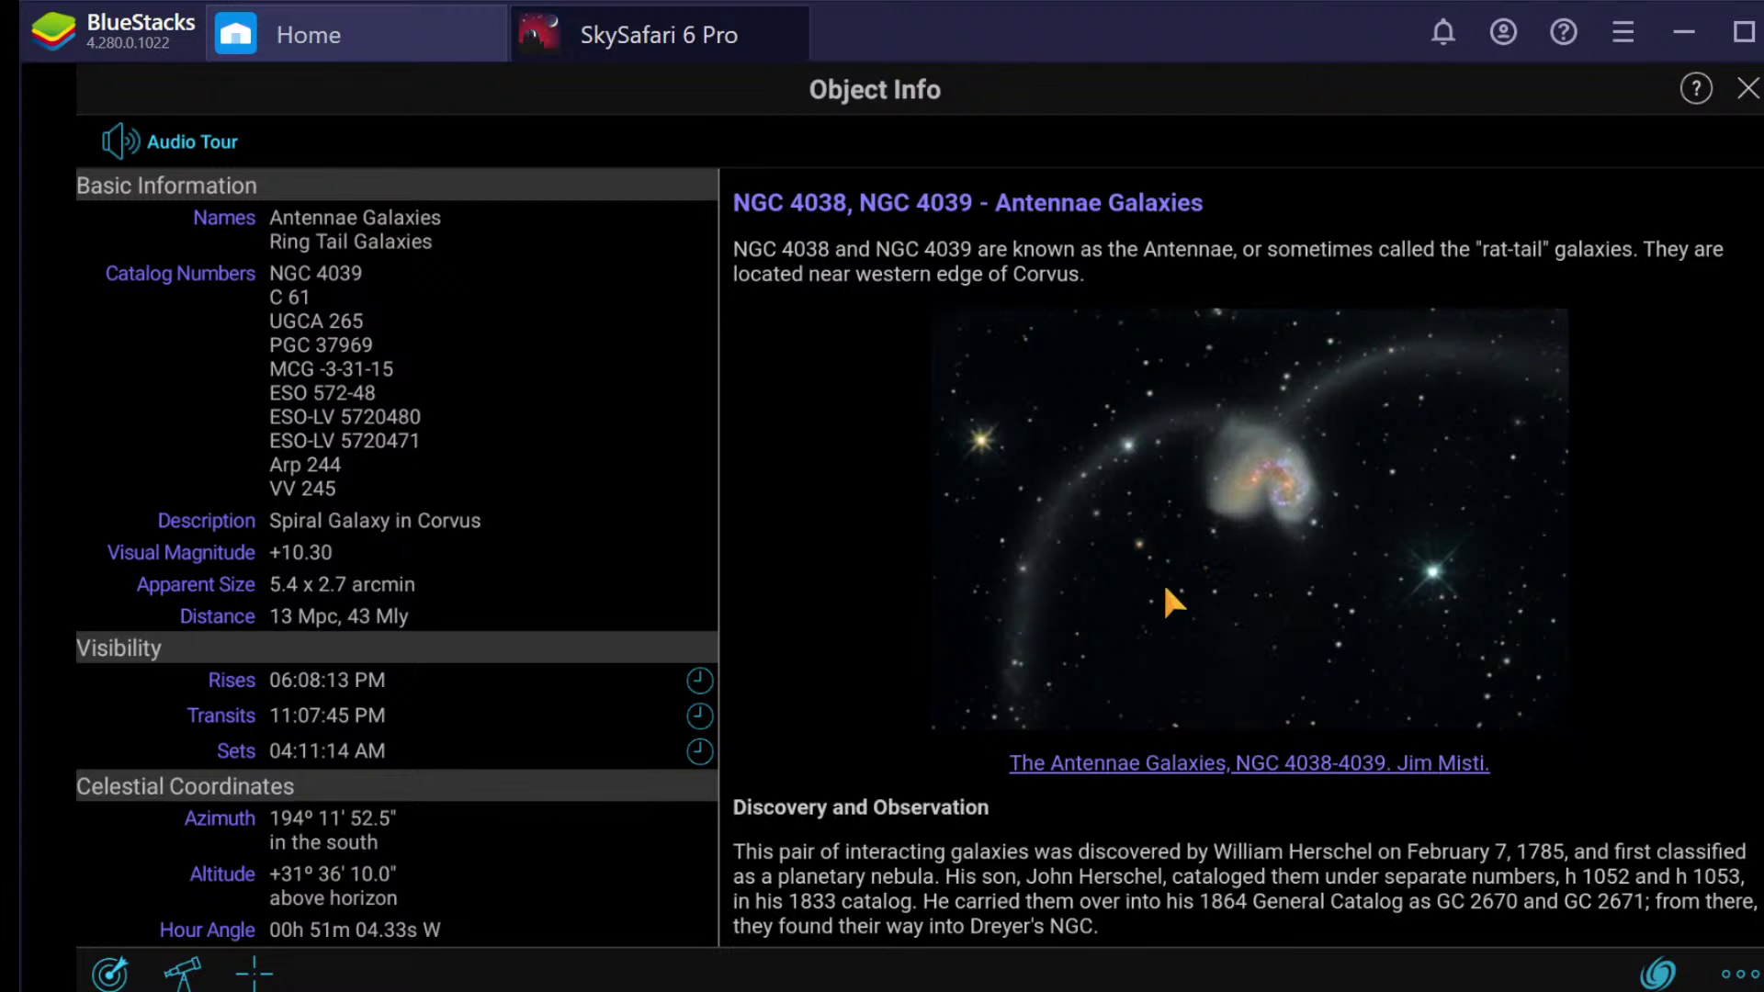
left_click(1744, 90)
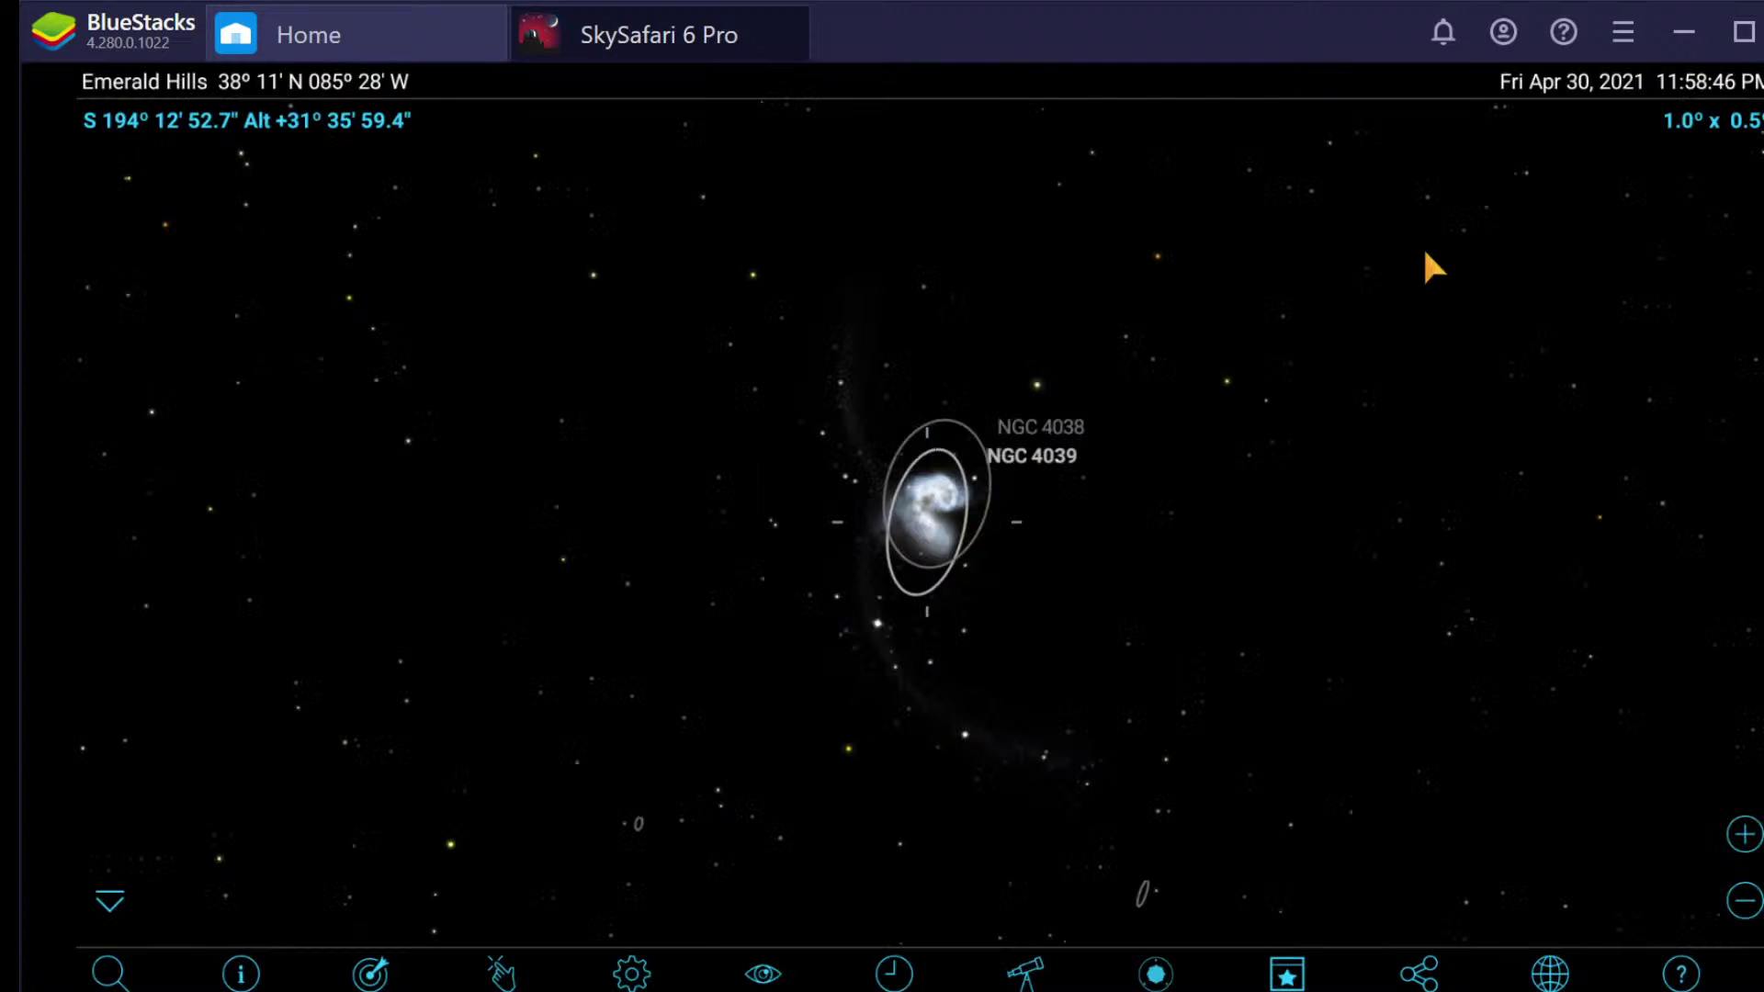
left_click(939, 501)
left_click(946, 551)
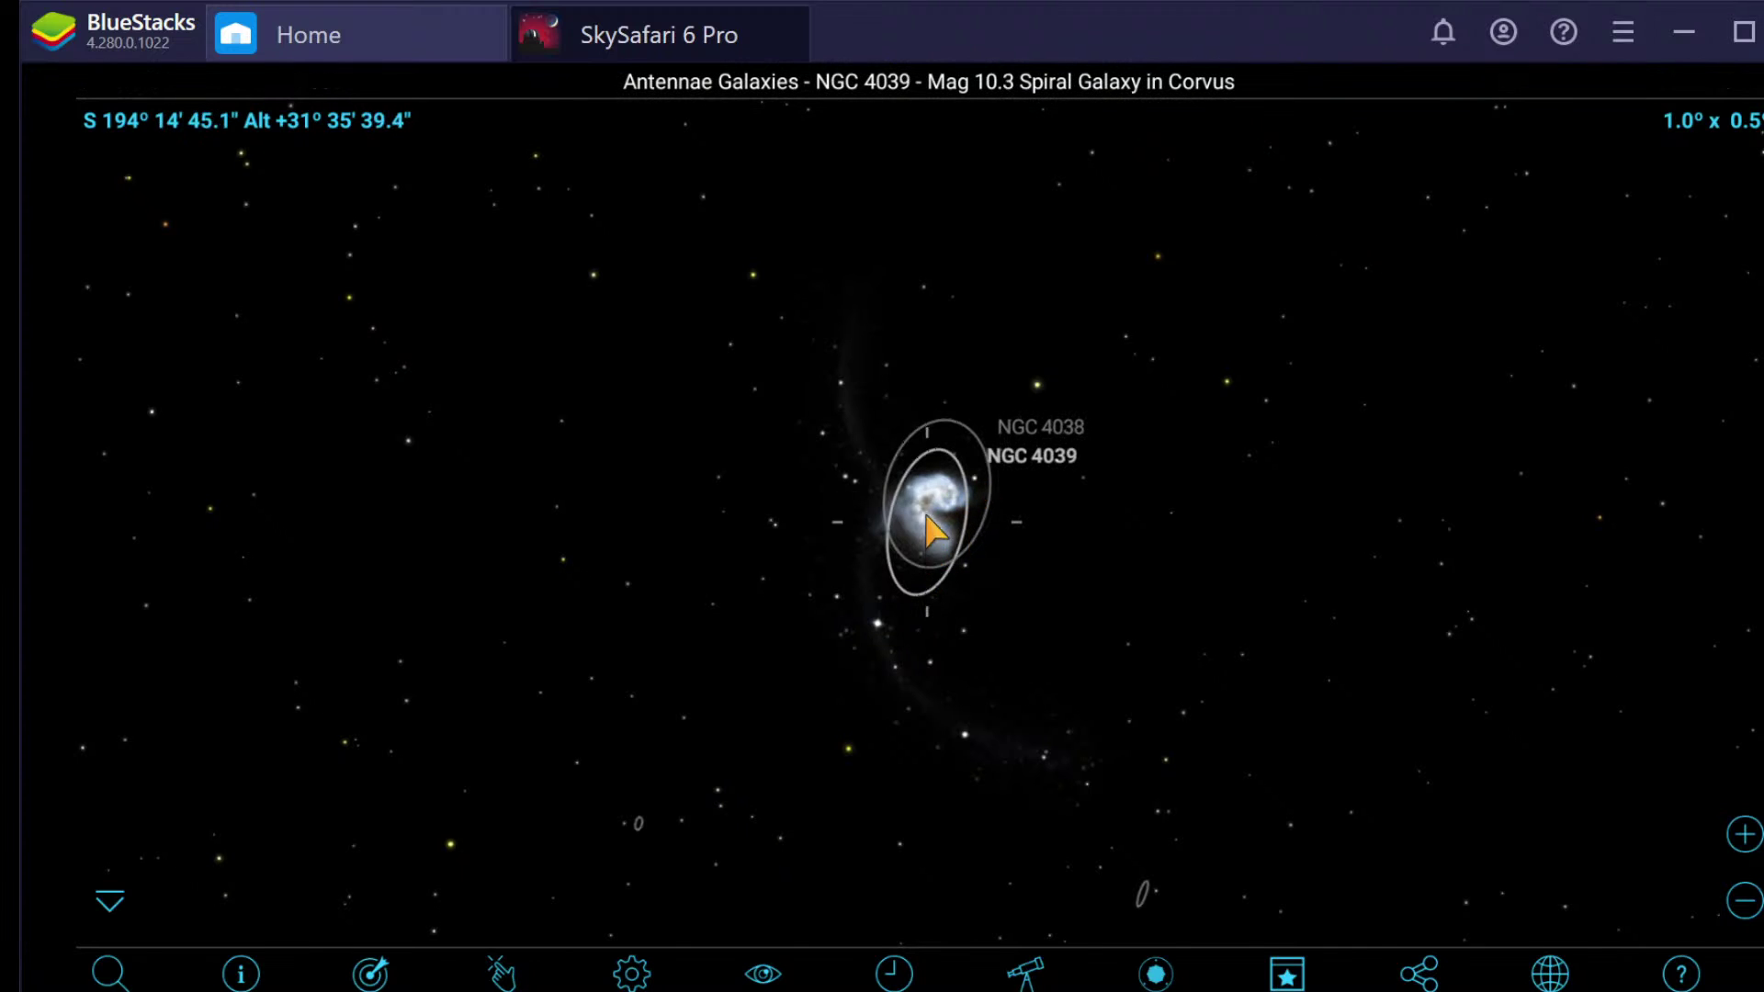
left_click(939, 500)
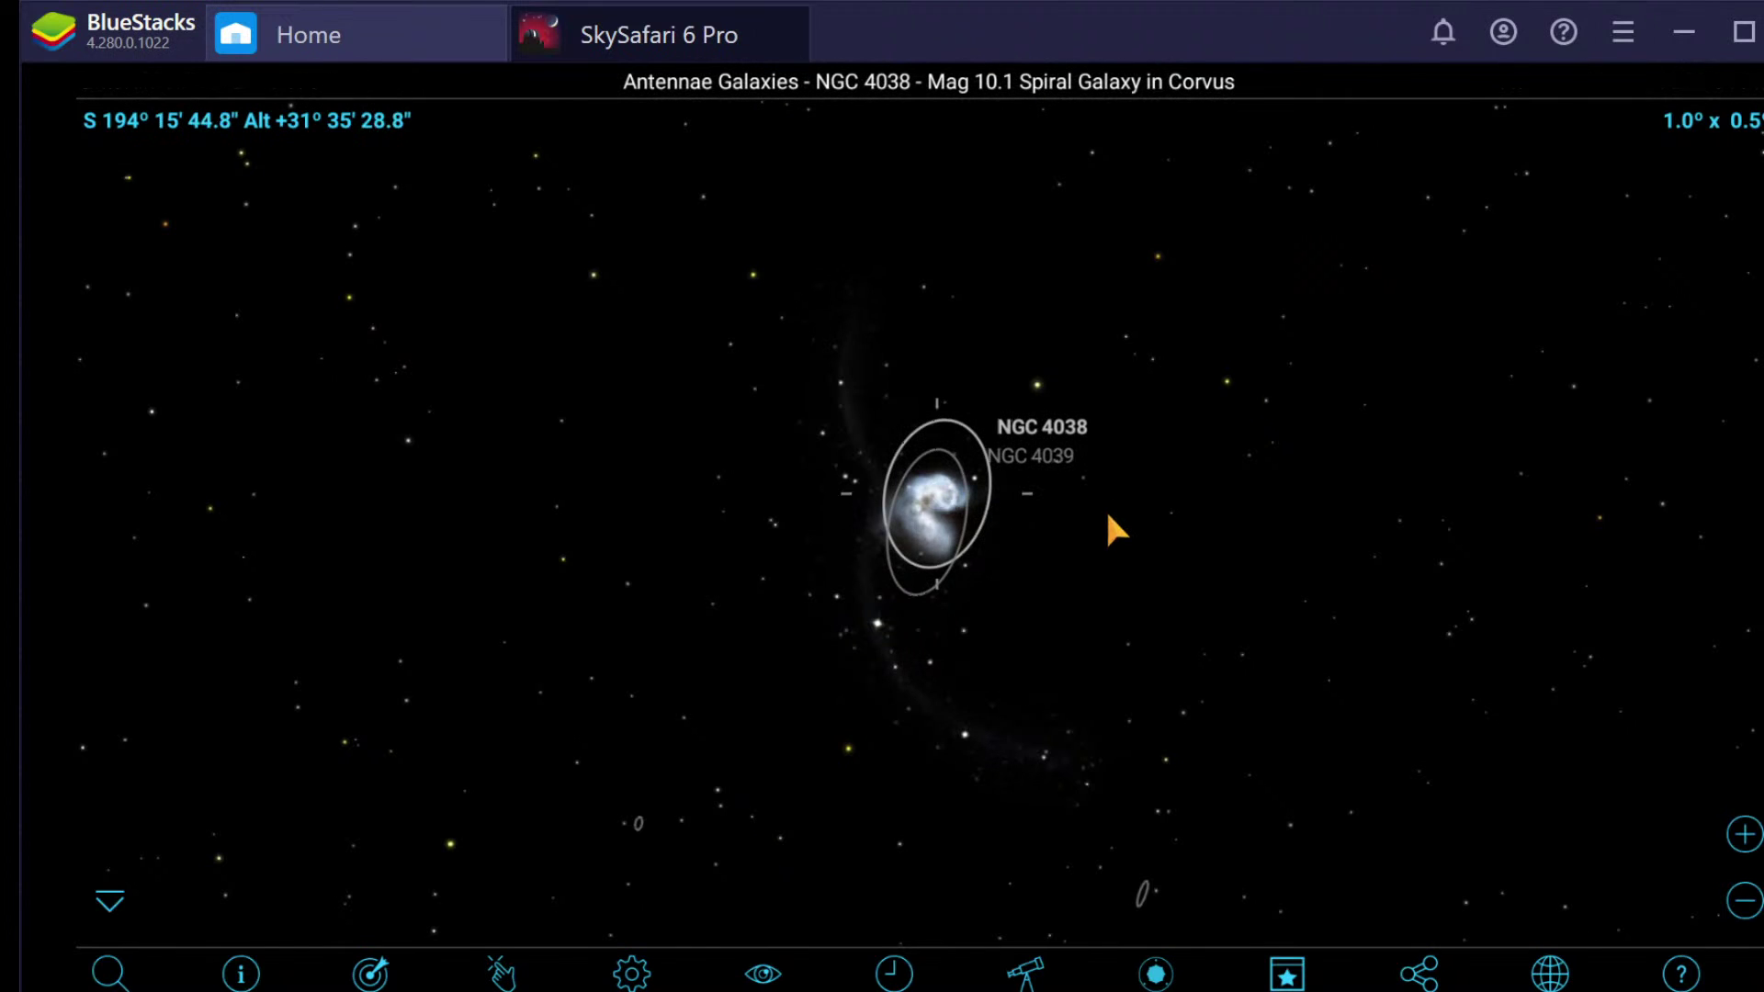
left_click(935, 553)
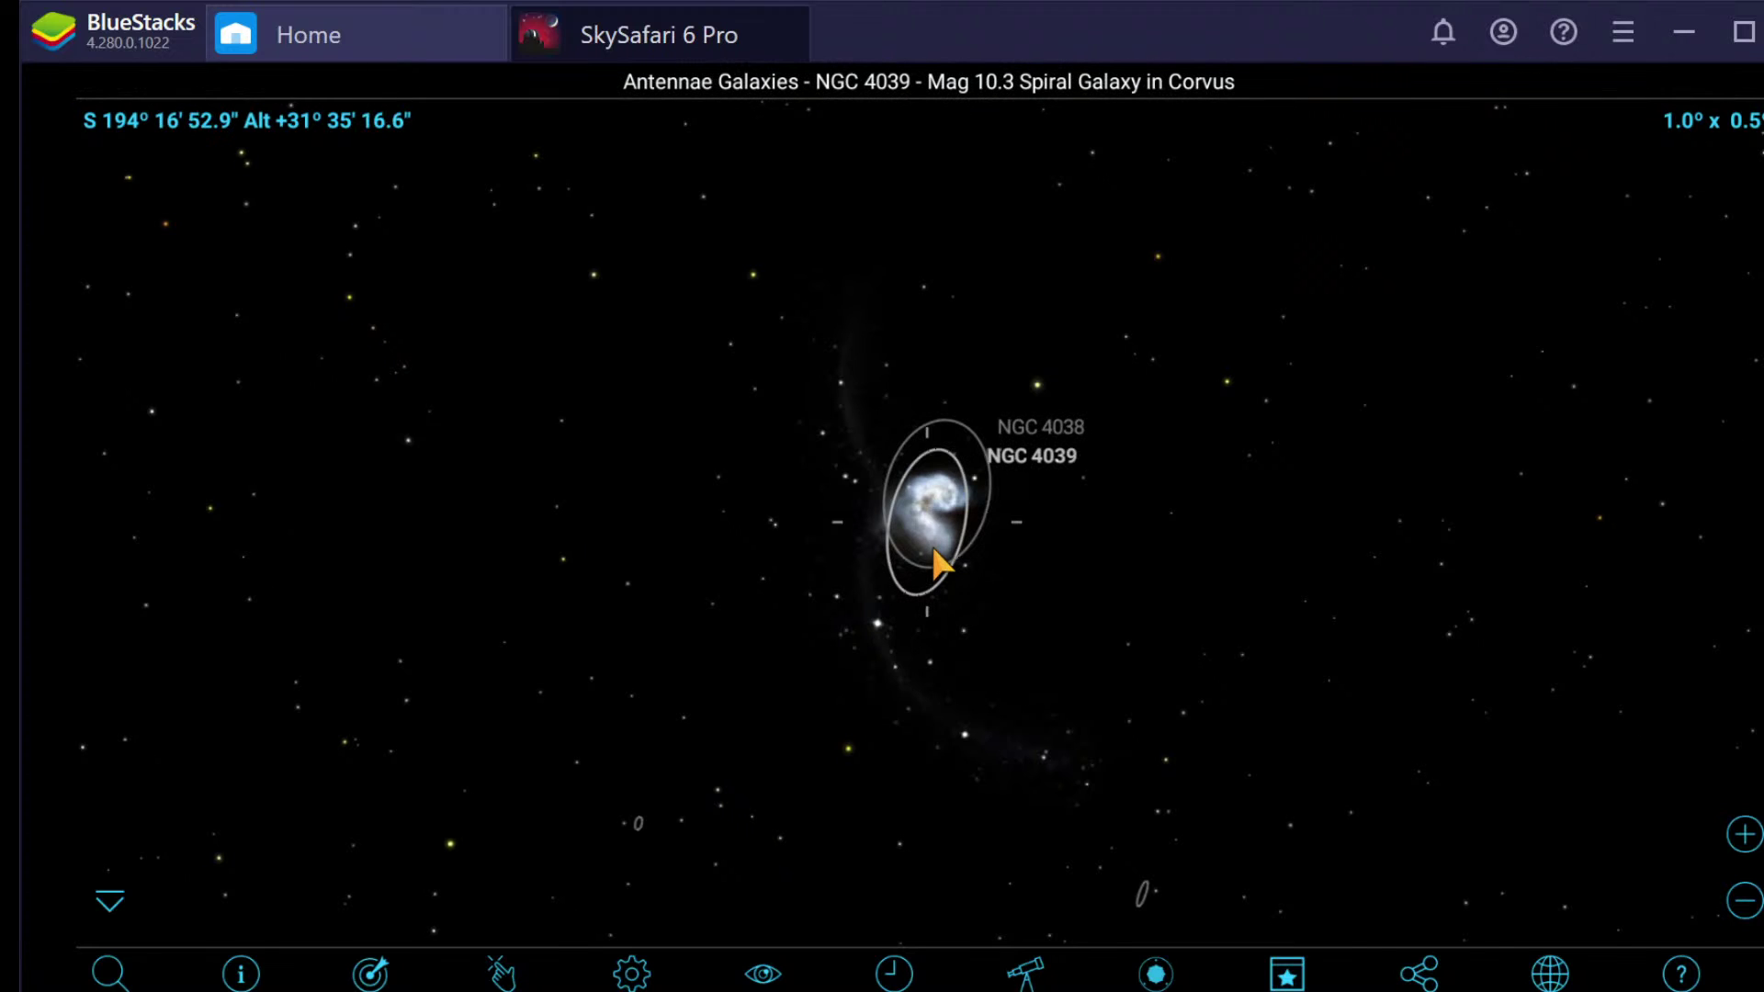
left_click(934, 493)
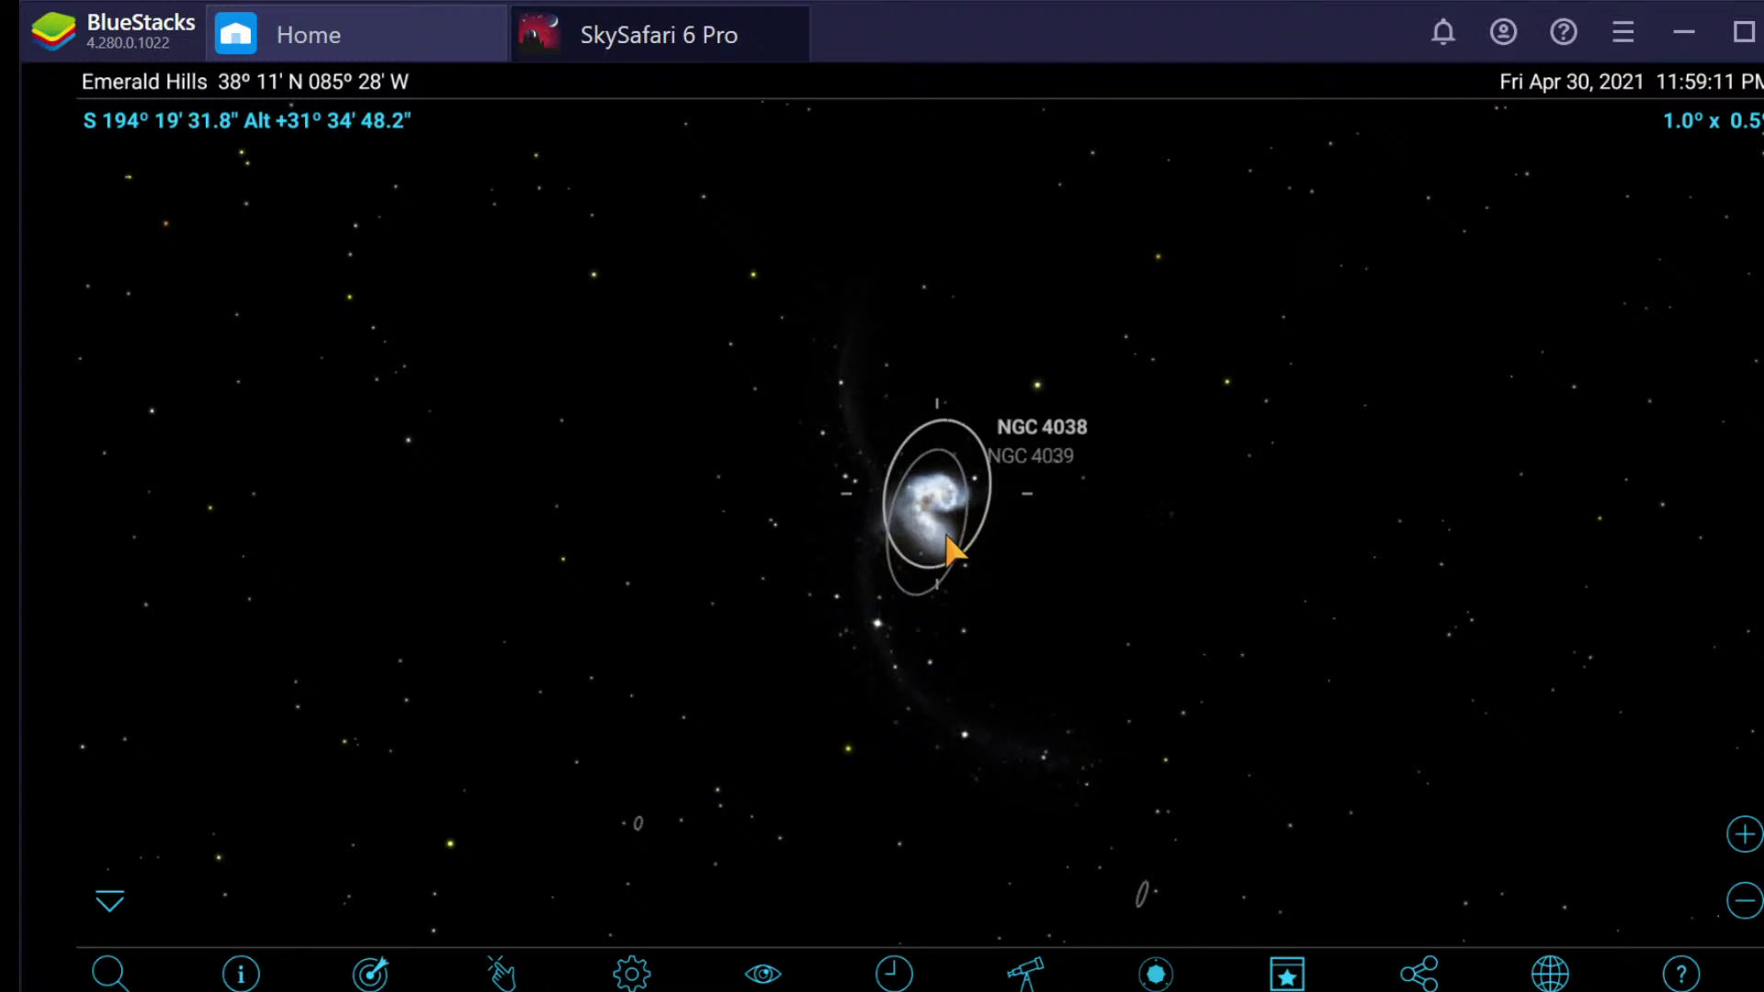
left_click(919, 586)
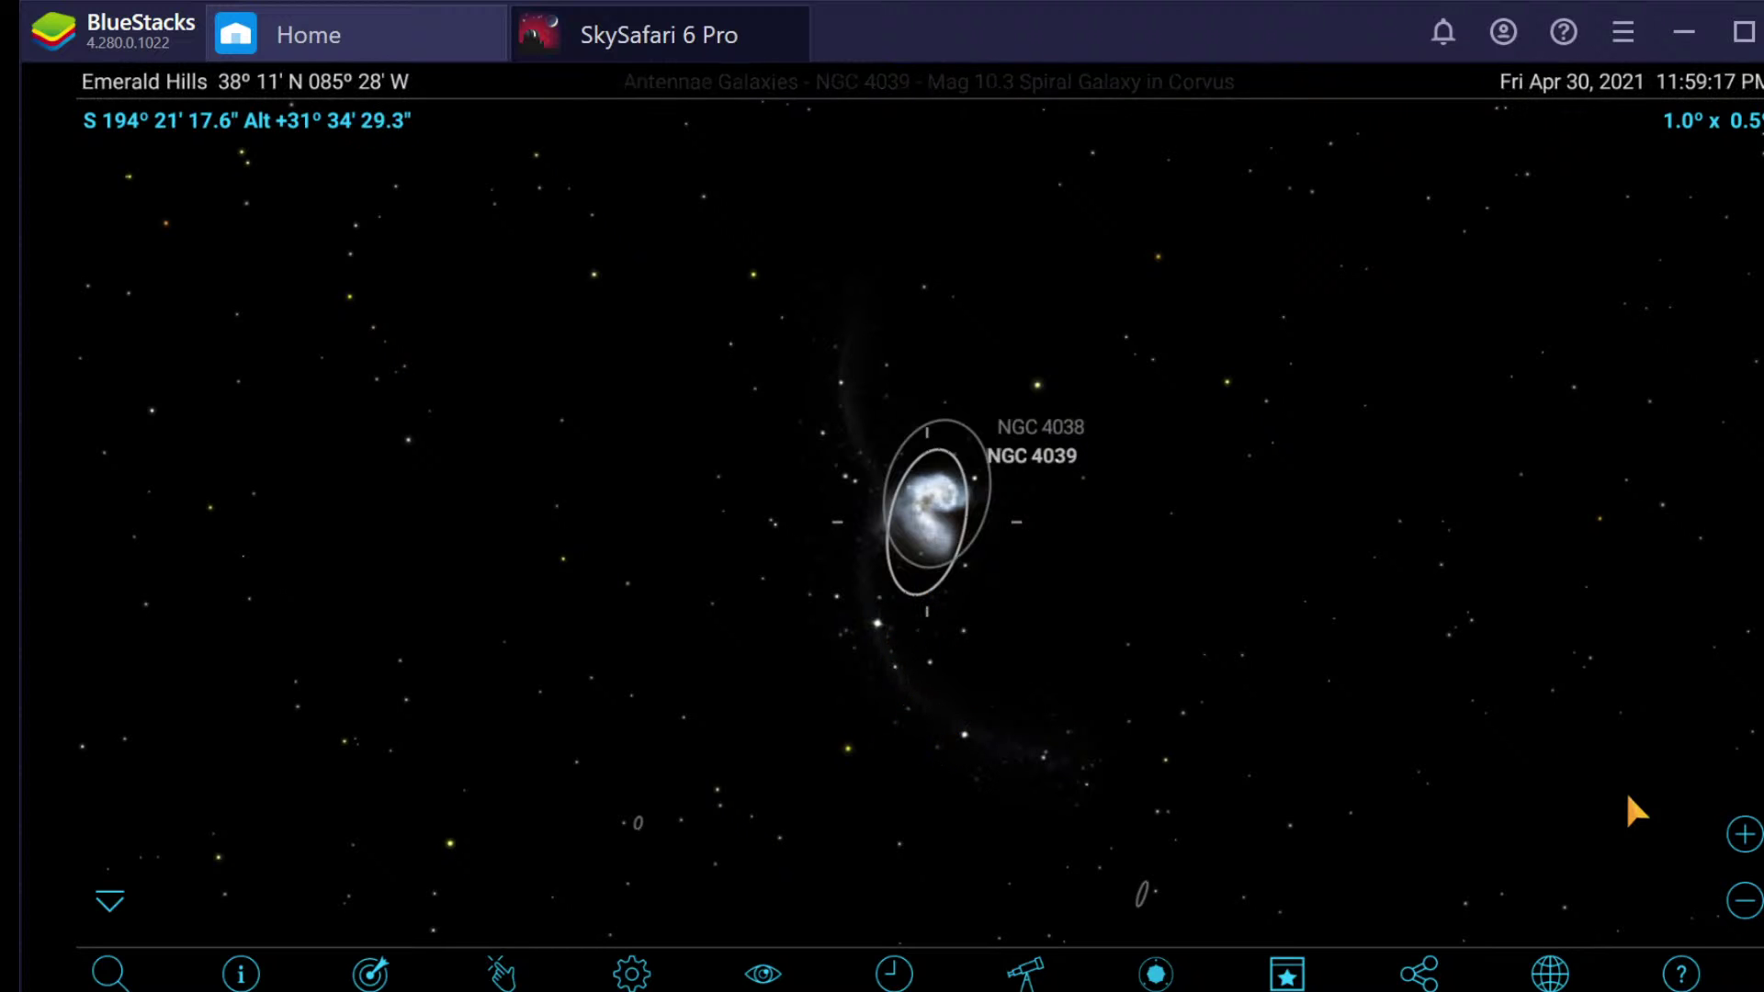
left_click(1743, 836)
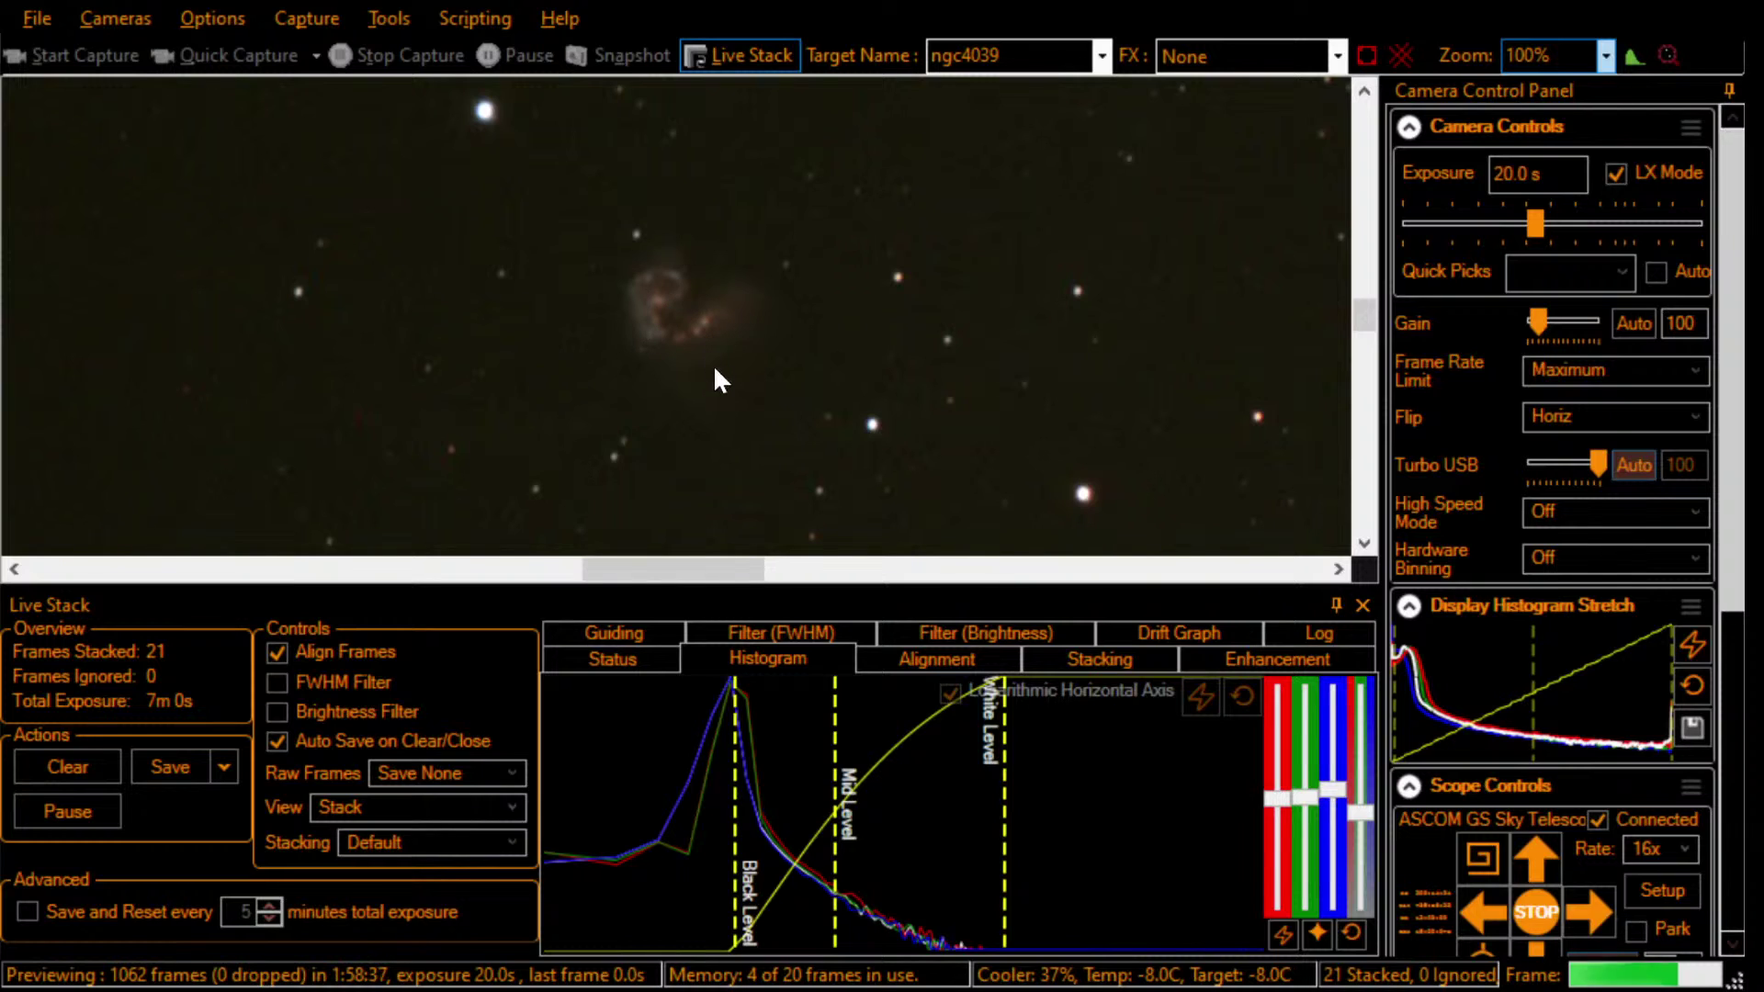
Step: Back in SharpCap, inspect the stacked Antennae Galaxies at 75%, 66% and 40% zoom
left_click(1595, 53)
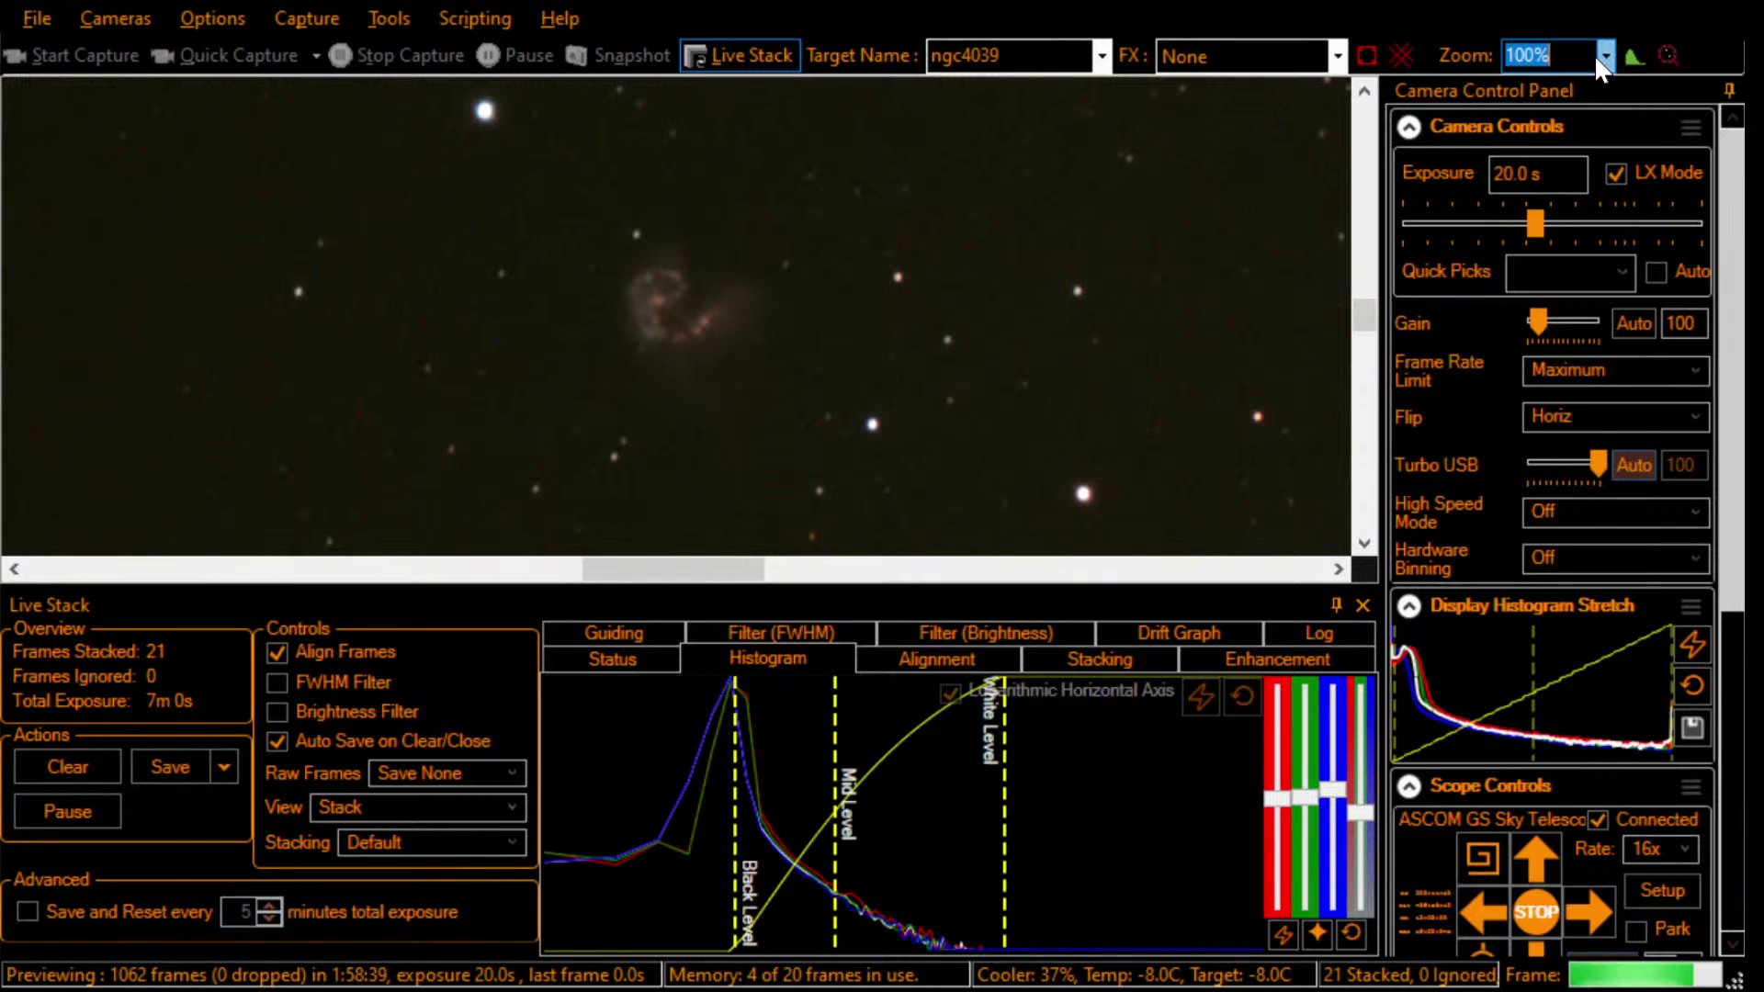
key("Down")
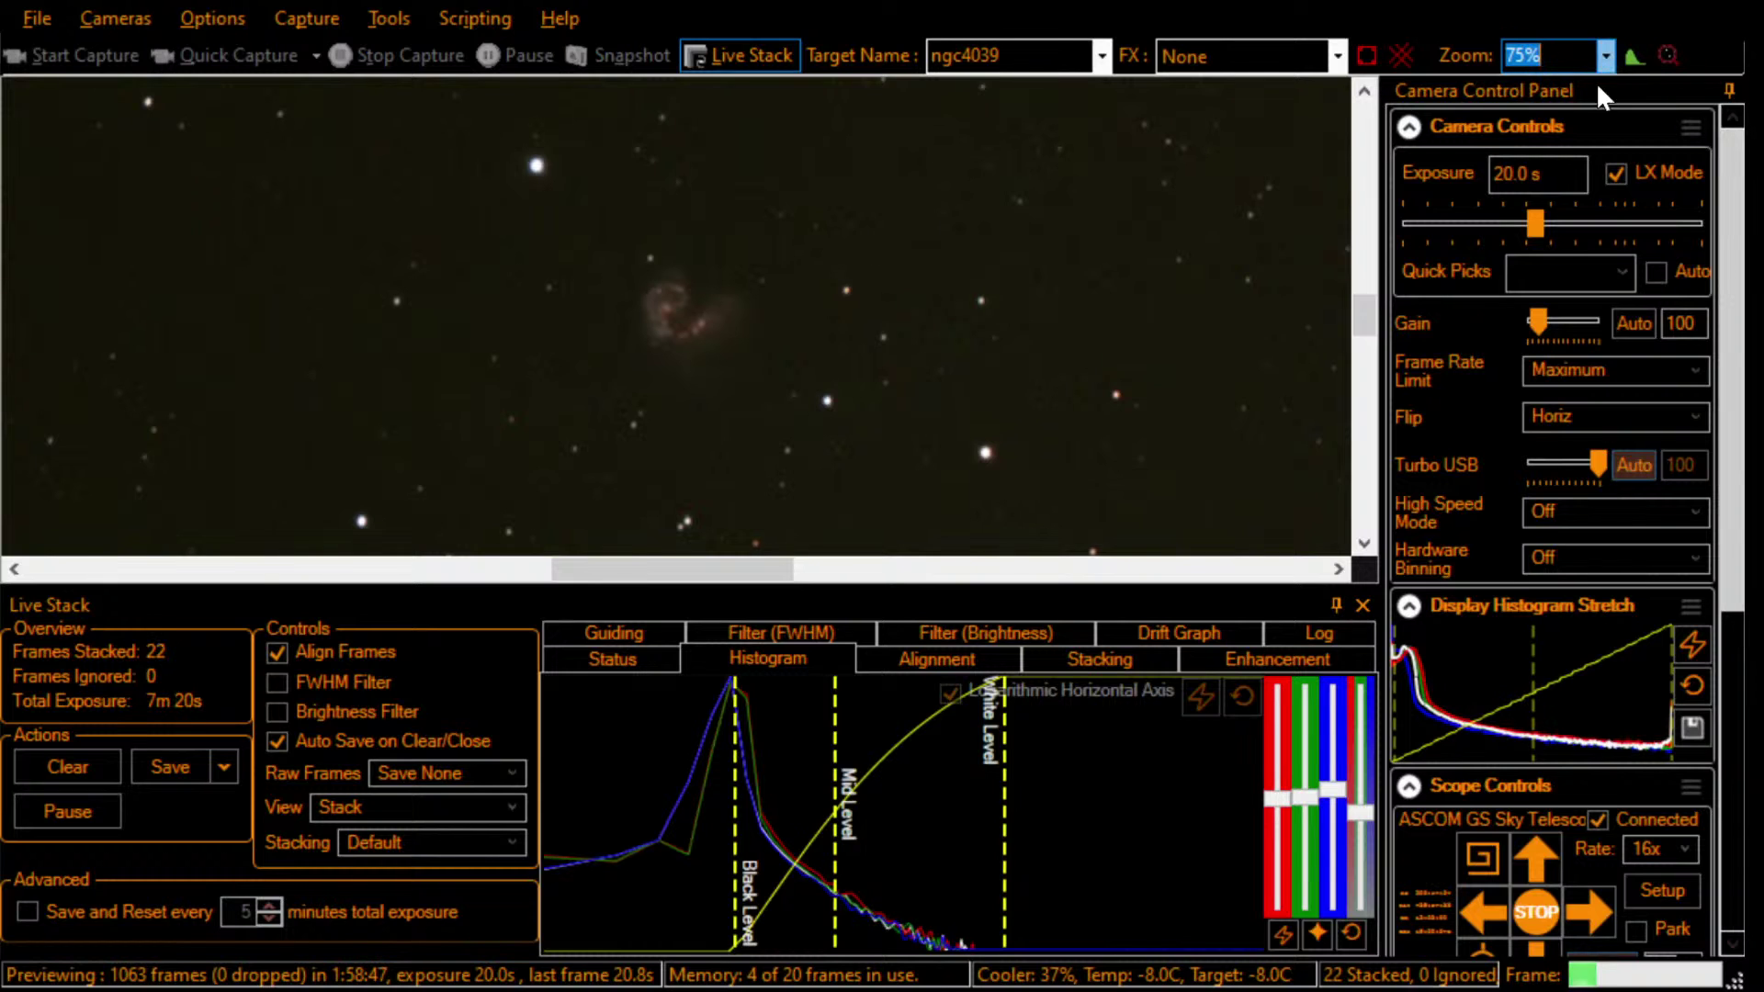
key("Up")
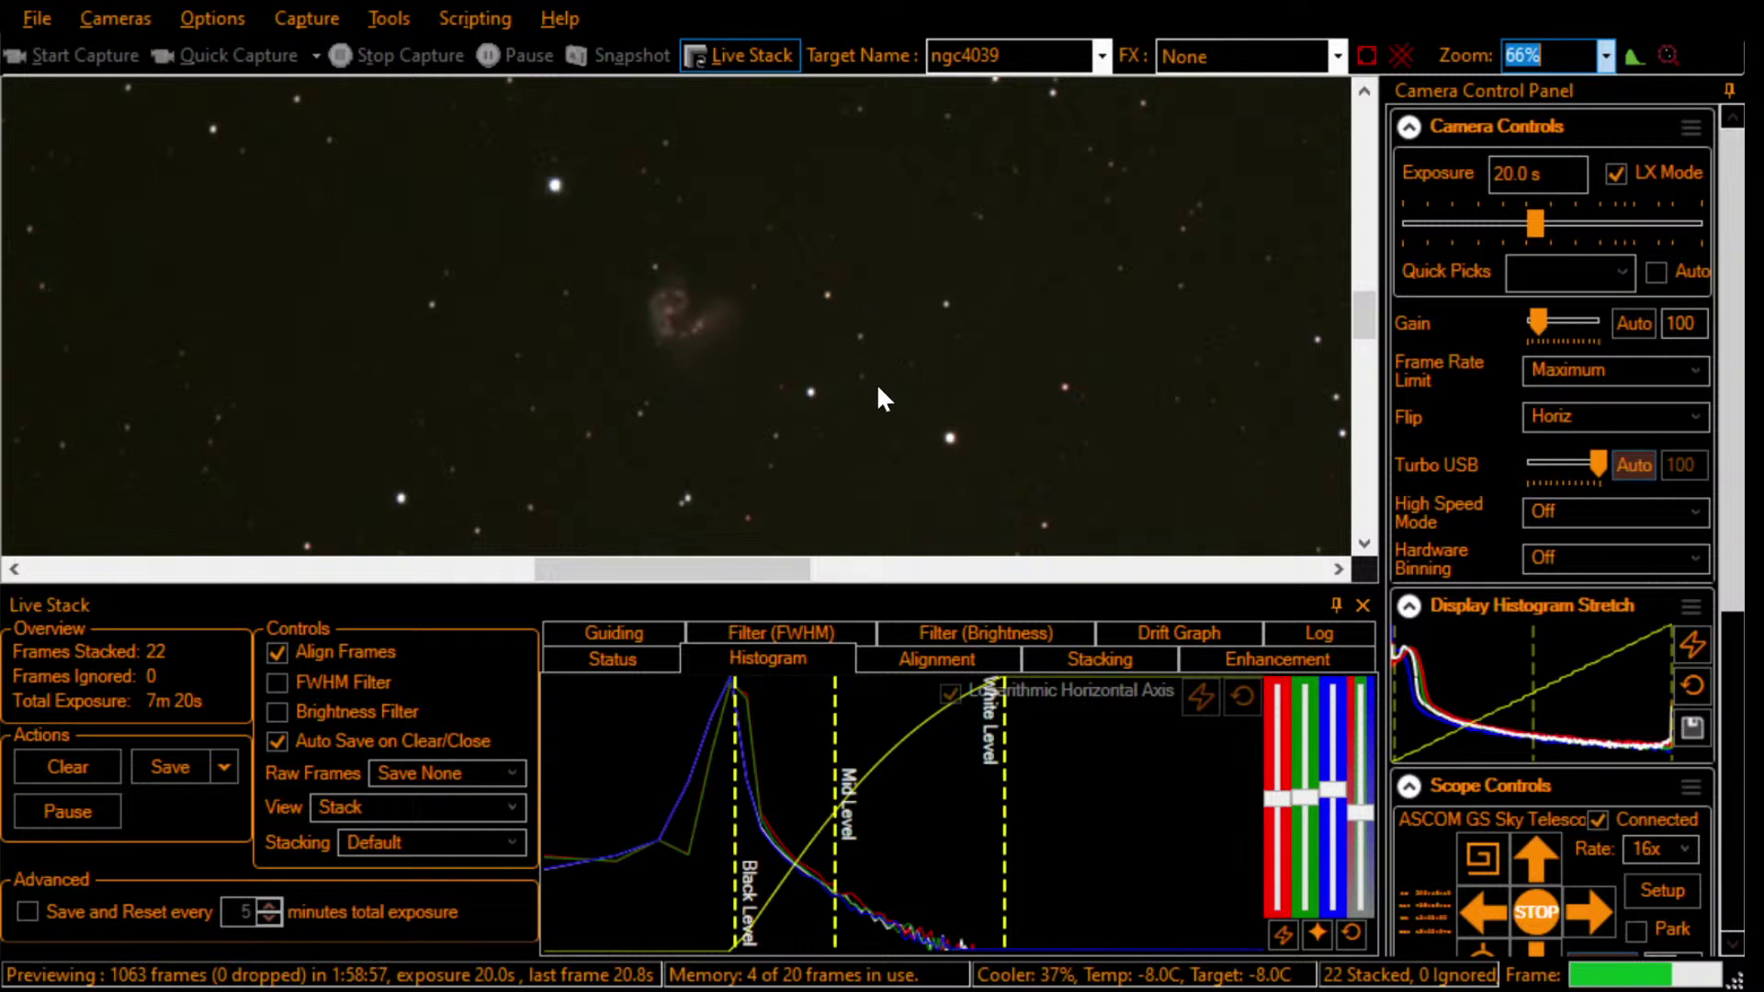
left_click(1606, 55)
left_click(1535, 193)
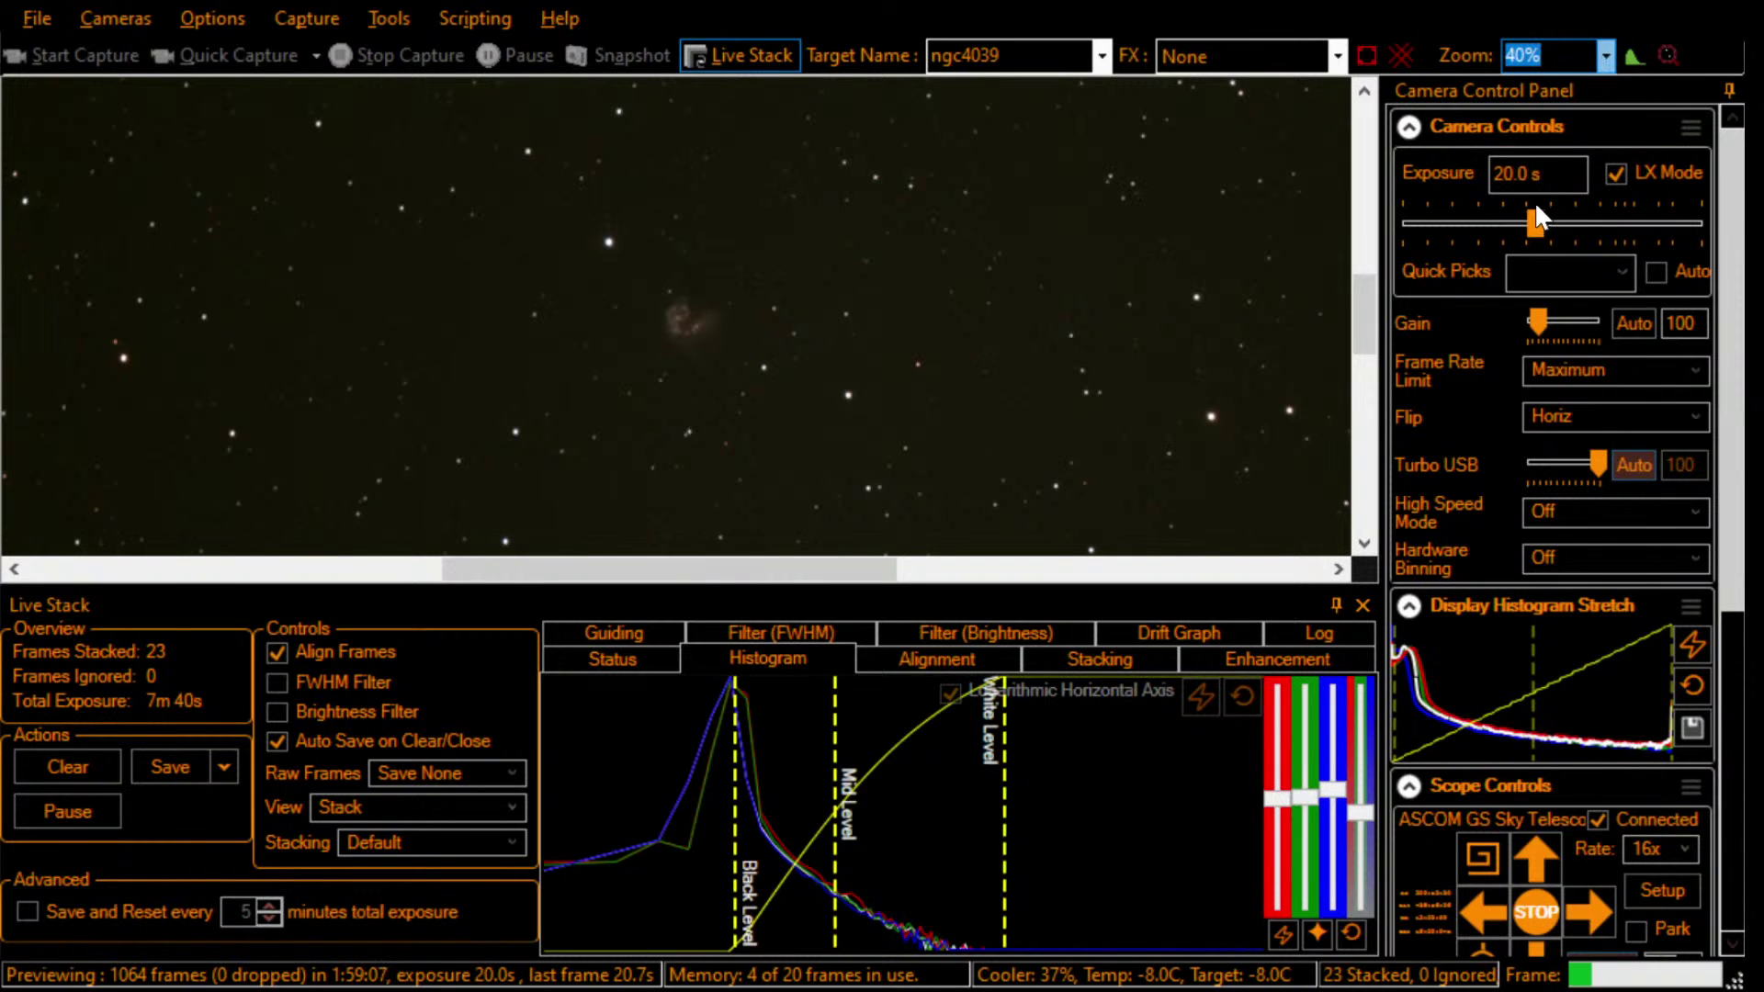
Step: Compare the stacked Antennae Galaxies at 50%, 100% and 75% zoom with the NGC 4038 and NGC 4039 pair in SkySafari
key("Down")
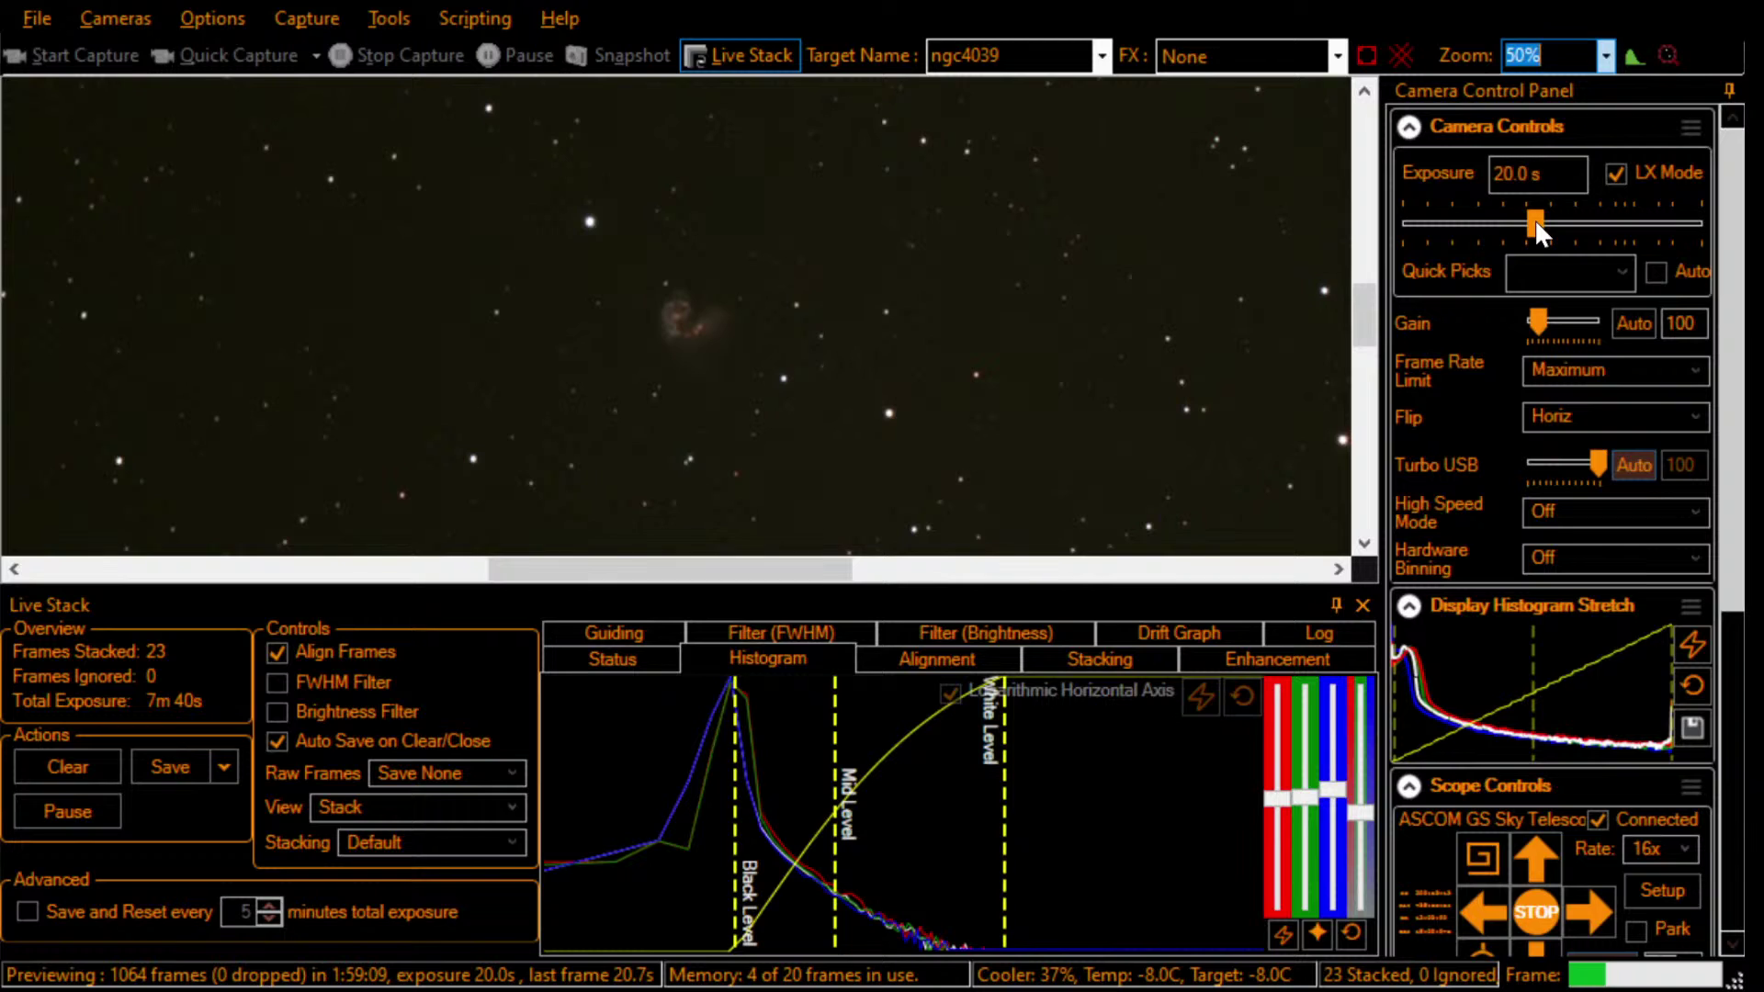
key("alt+Tab")
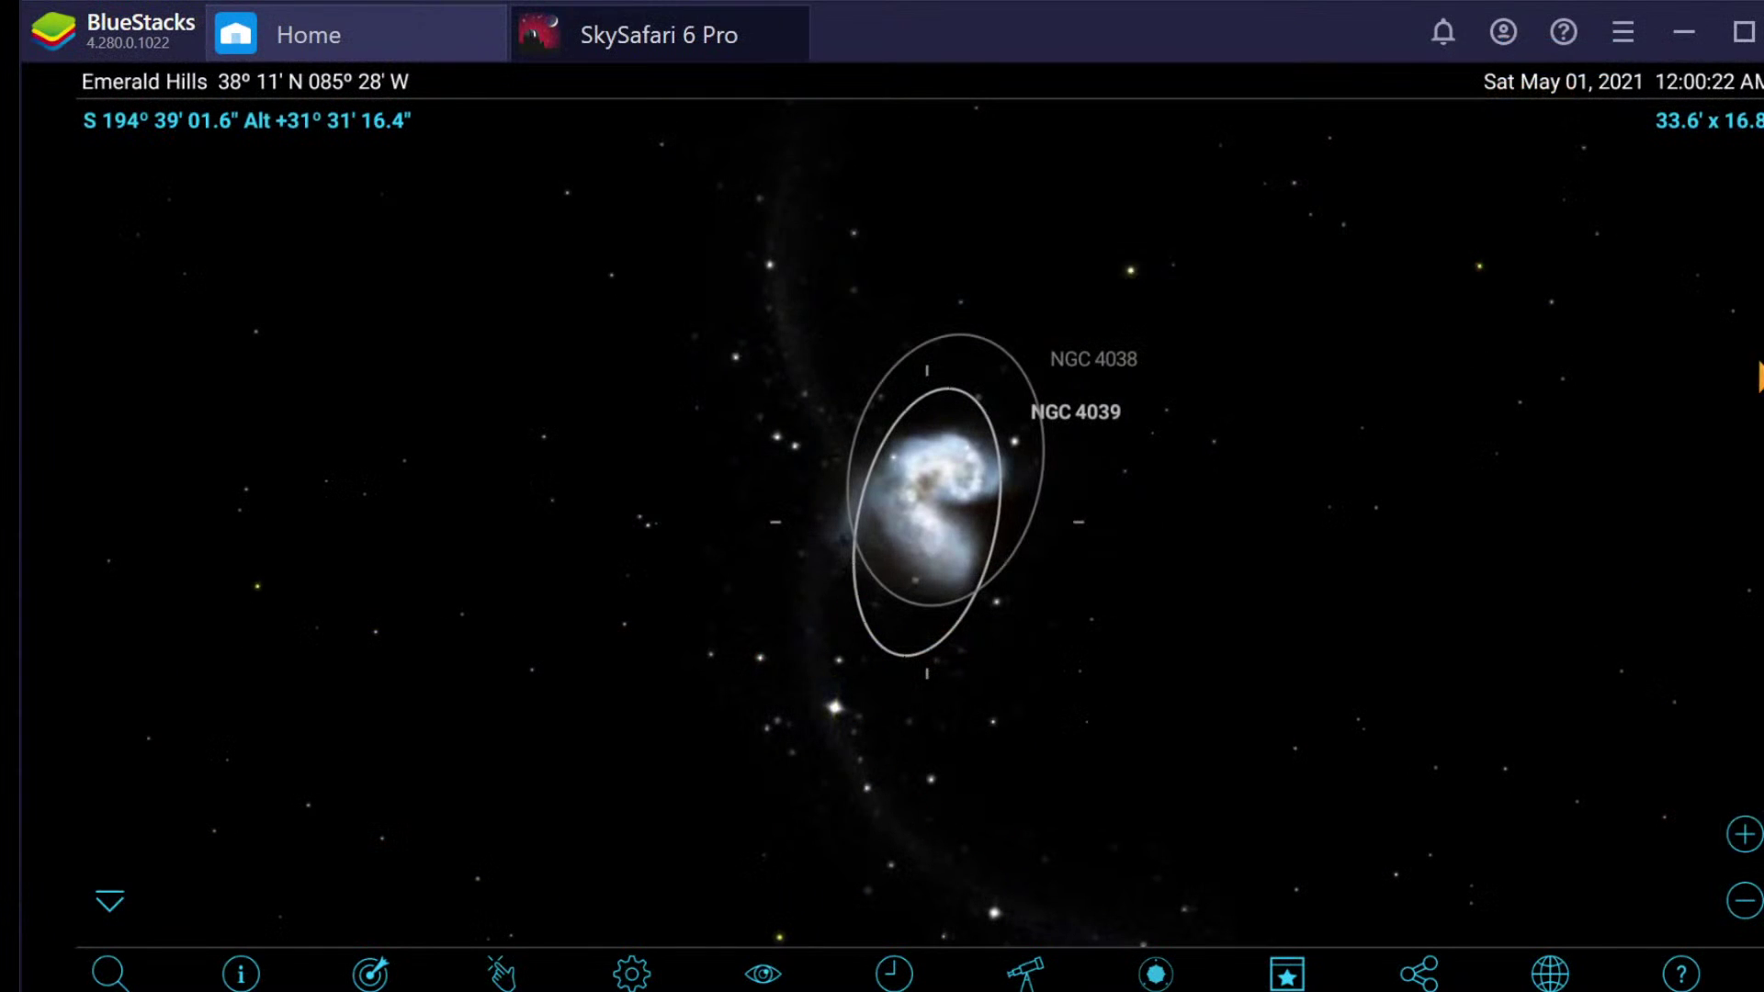
left_click(1748, 902)
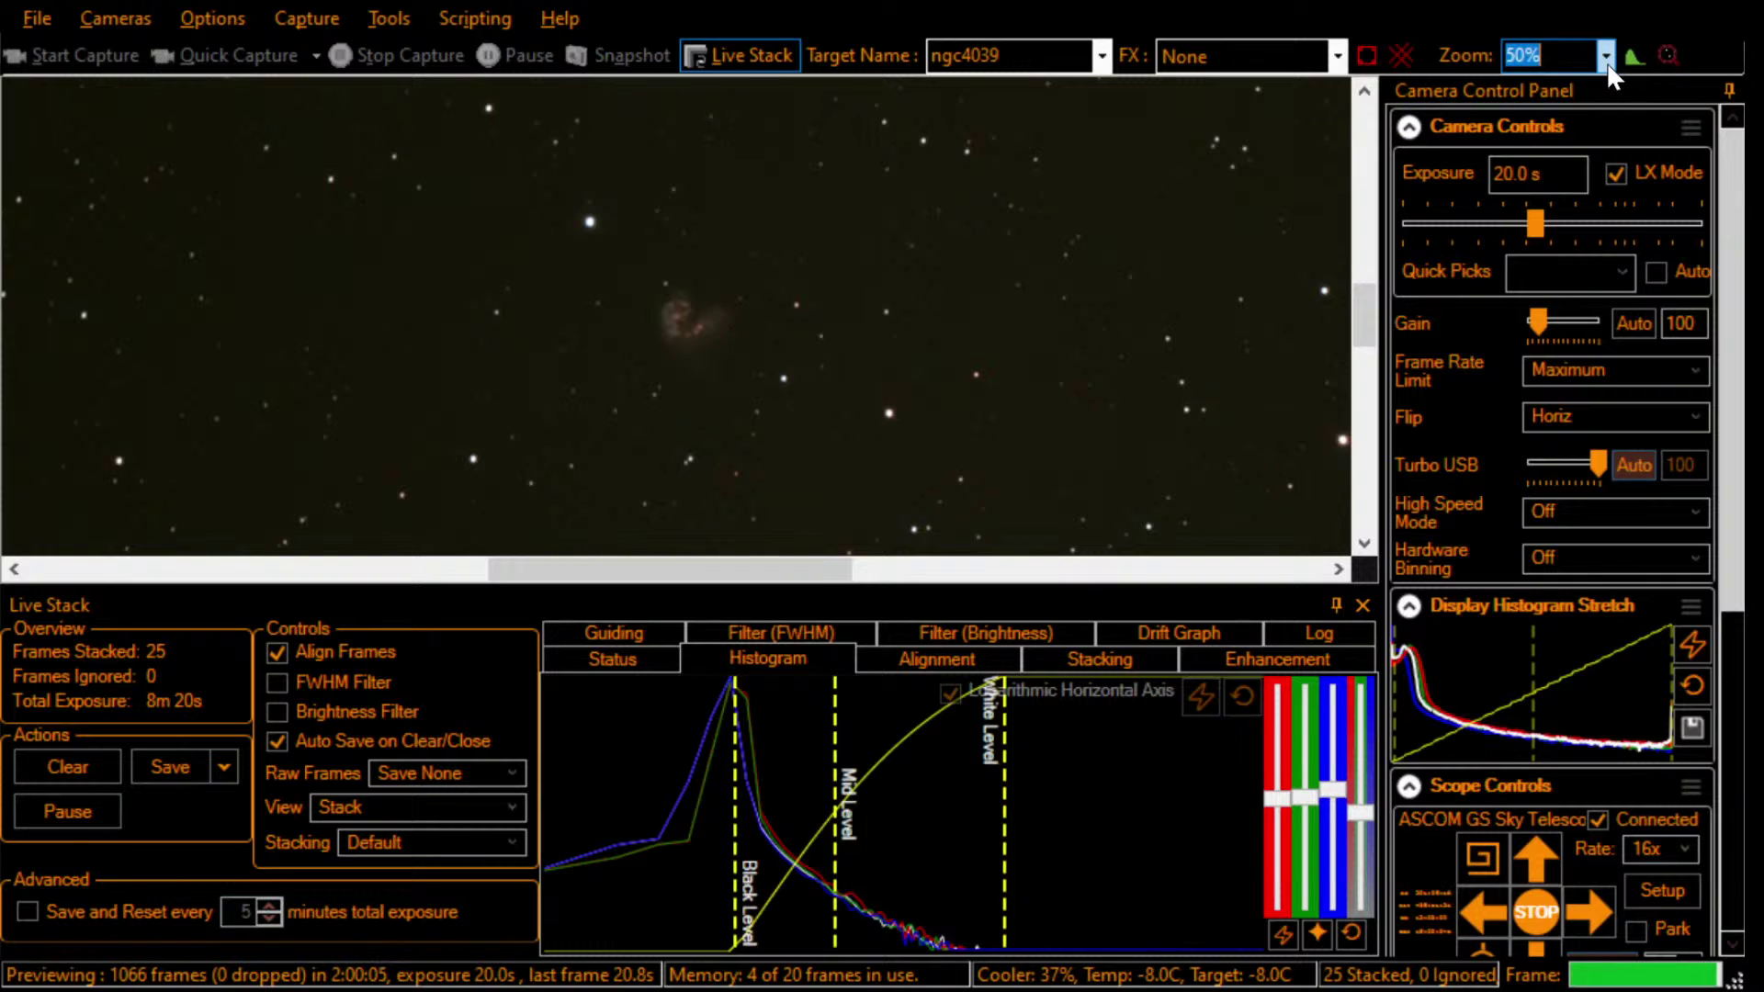
scroll(1557, 283, "down", 1)
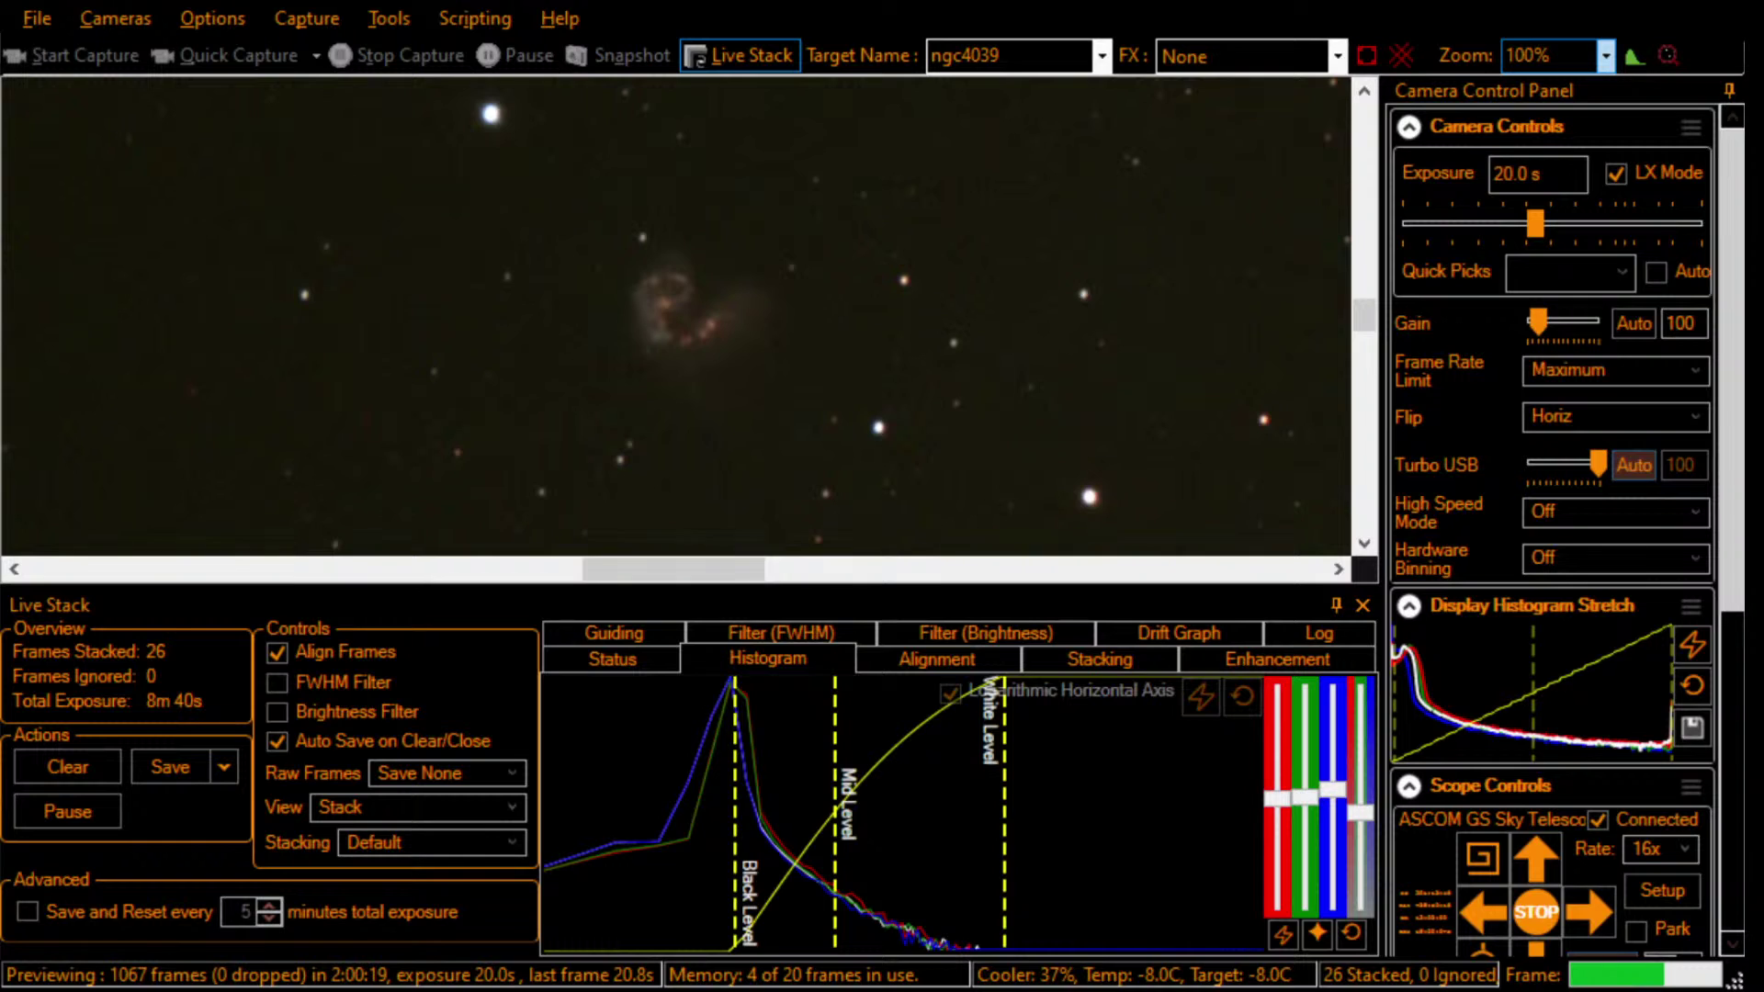
left_click(548, 301)
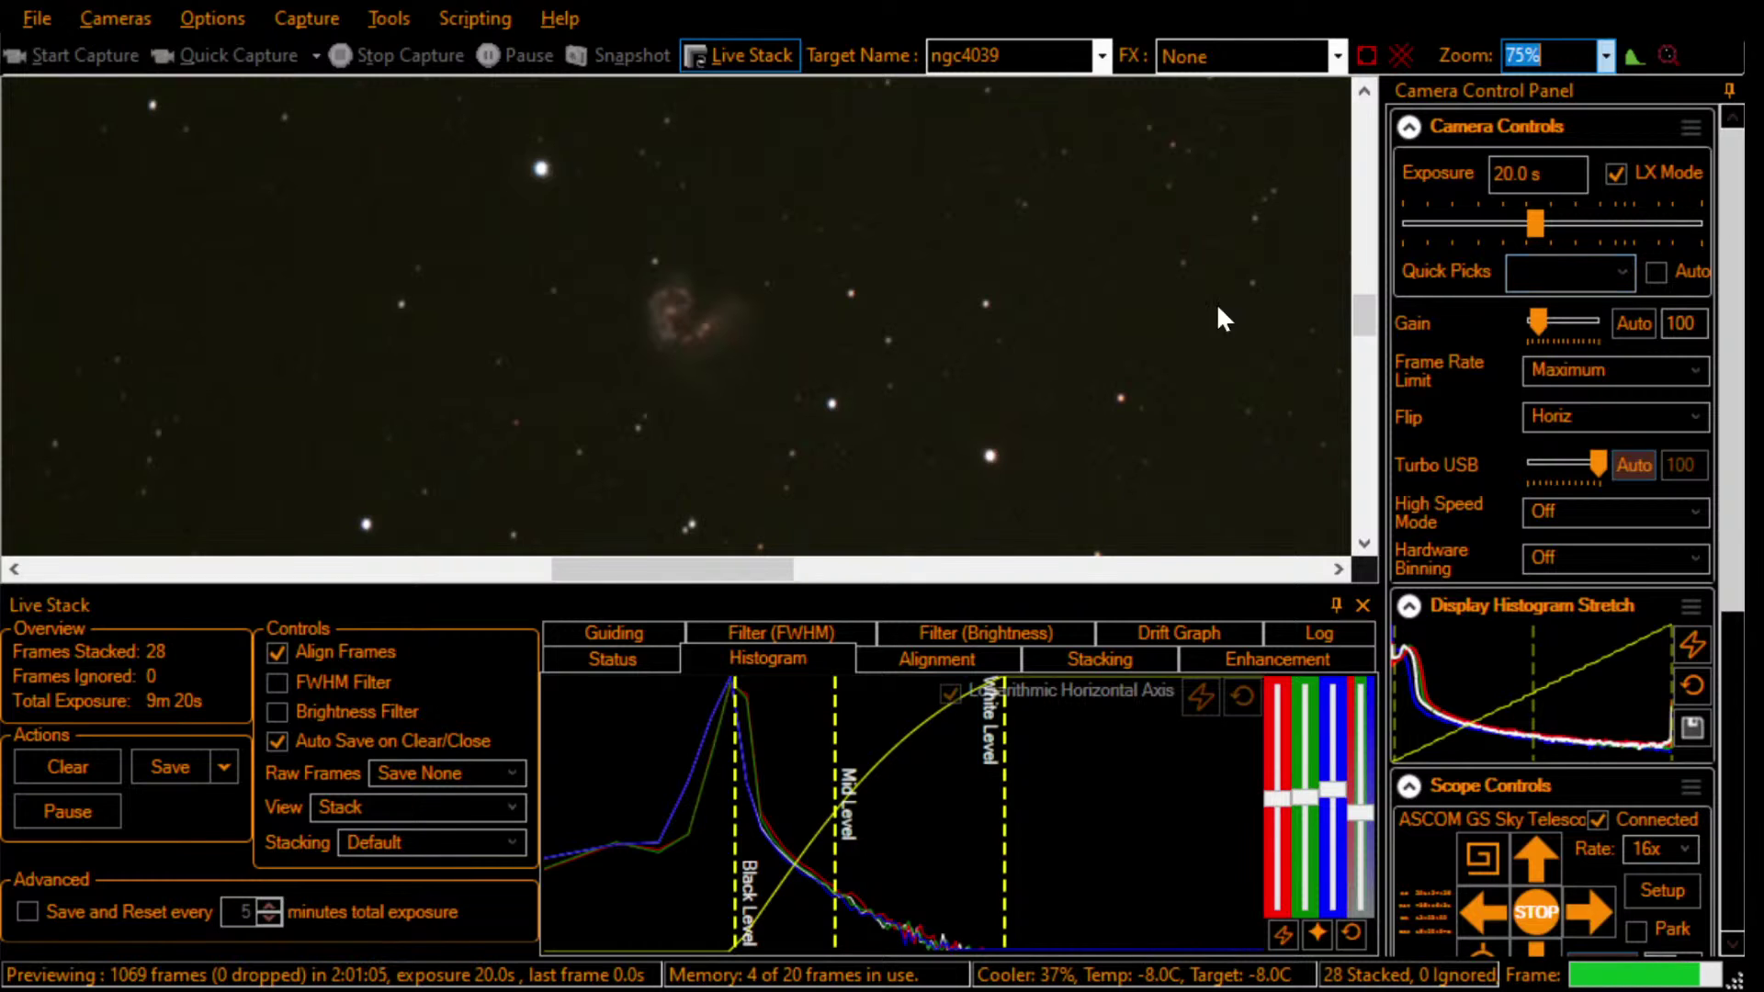
Step: Fine-tune the live stack's histogram stretch by raising the black level slightly and lowering the mid level to bring out the faint galaxy detail
left_click(831, 749)
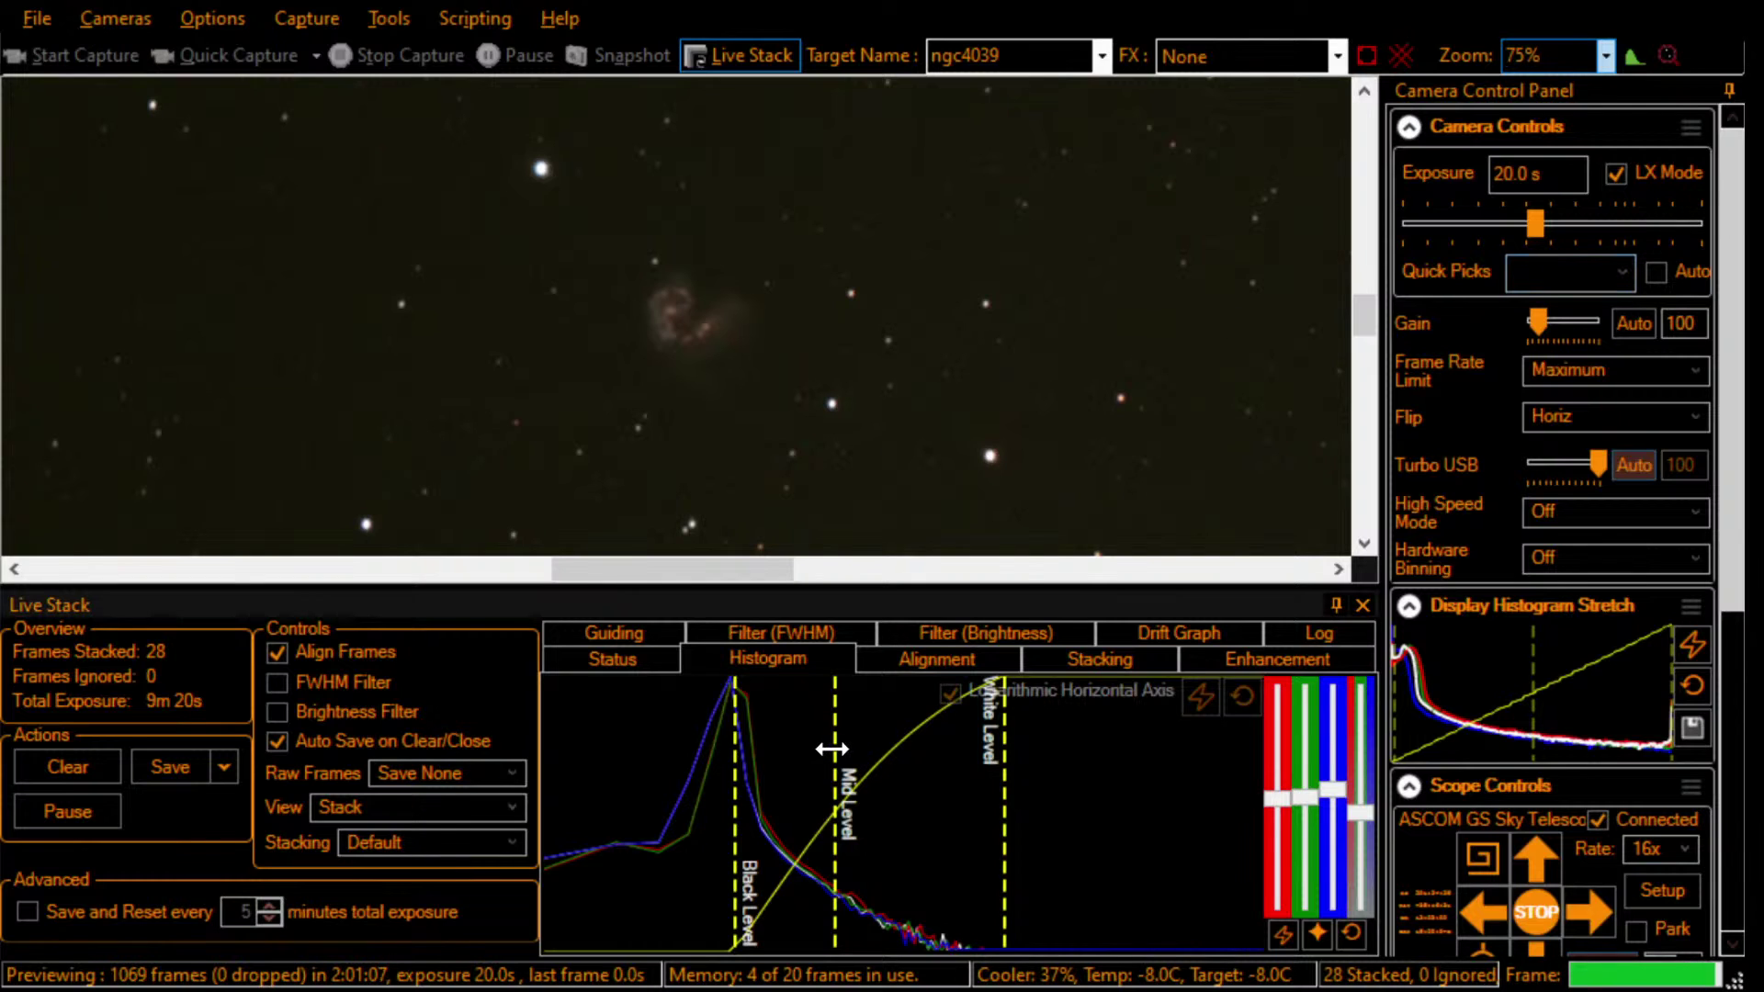
left_click_drag(831, 749, 820, 749)
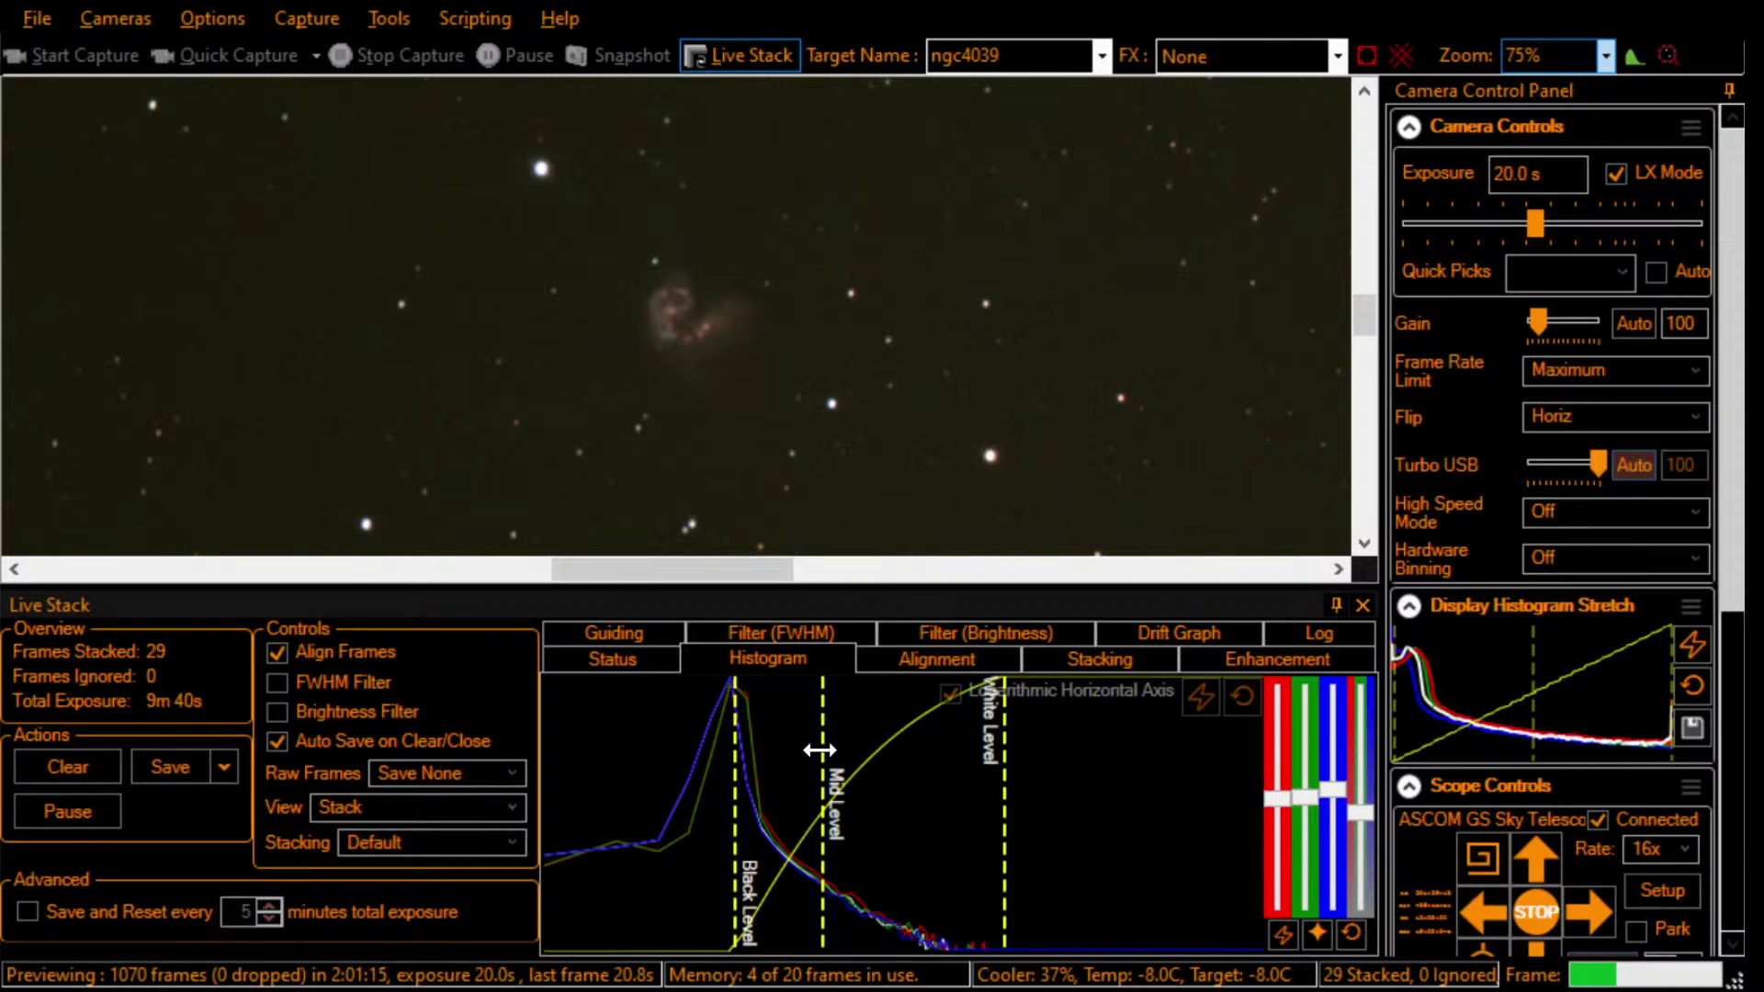
left_click_drag(819, 751, 806, 751)
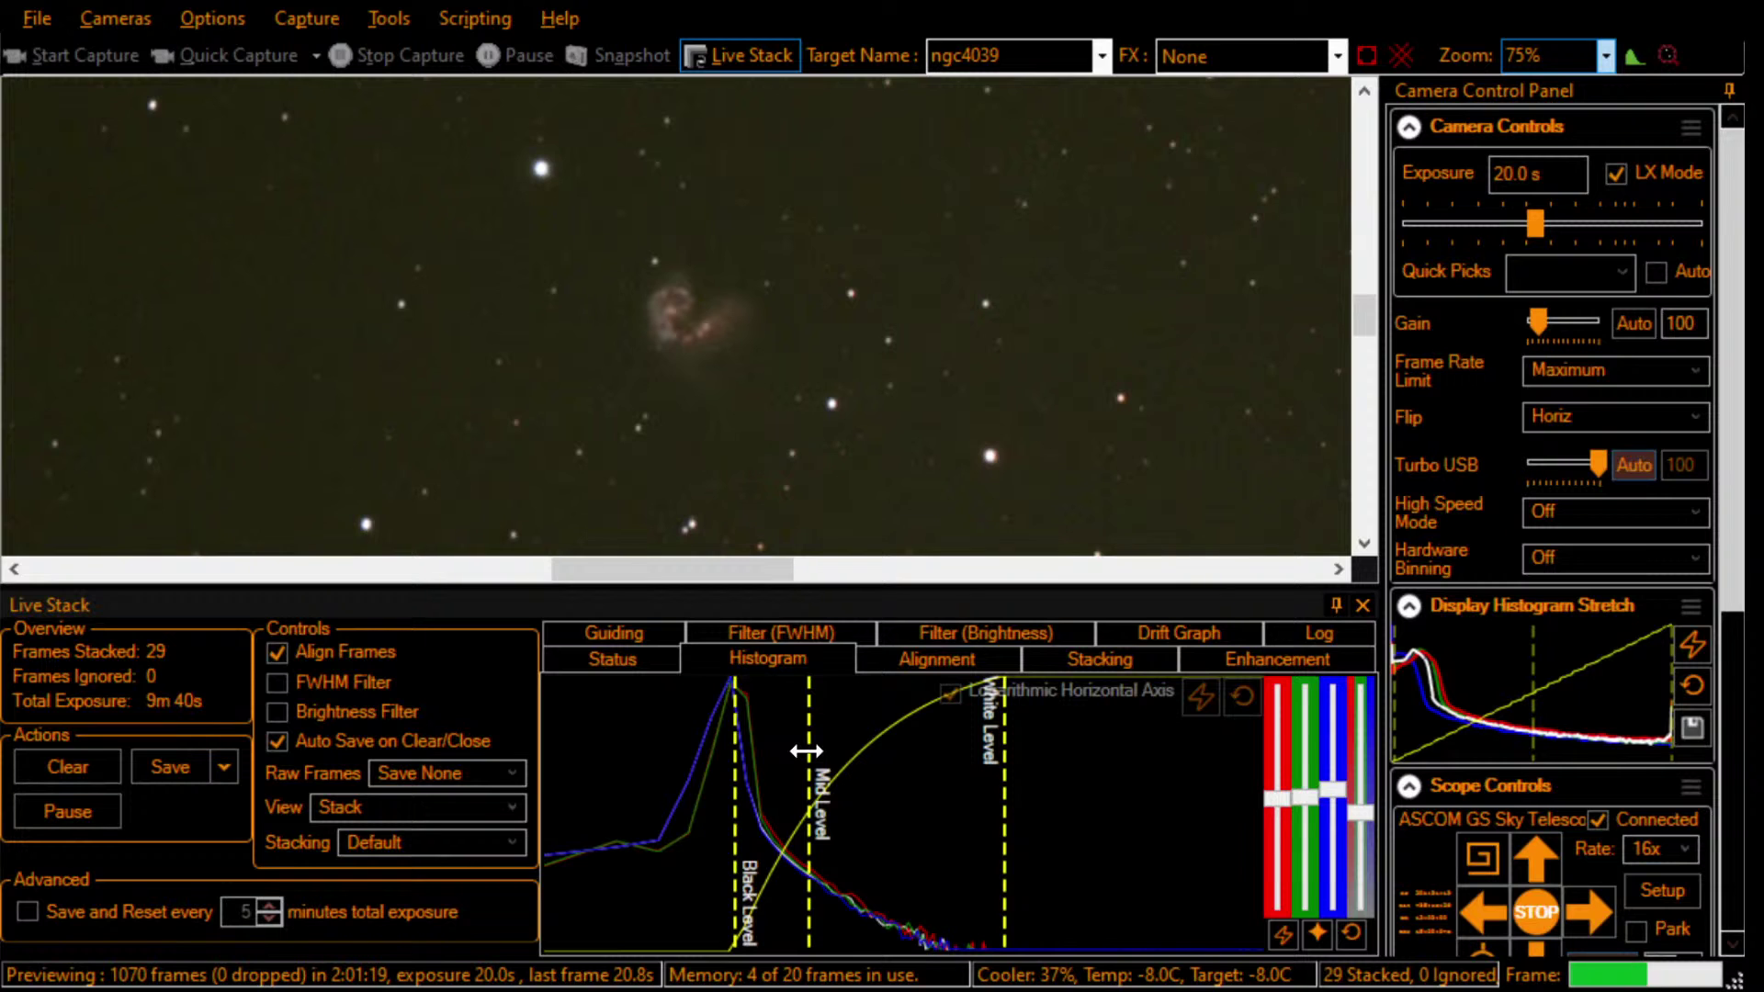
mouse_move(806, 751)
left_mouse_down()
mouse_move(785, 758)
mouse_move(816, 759)
left_mouse_up()
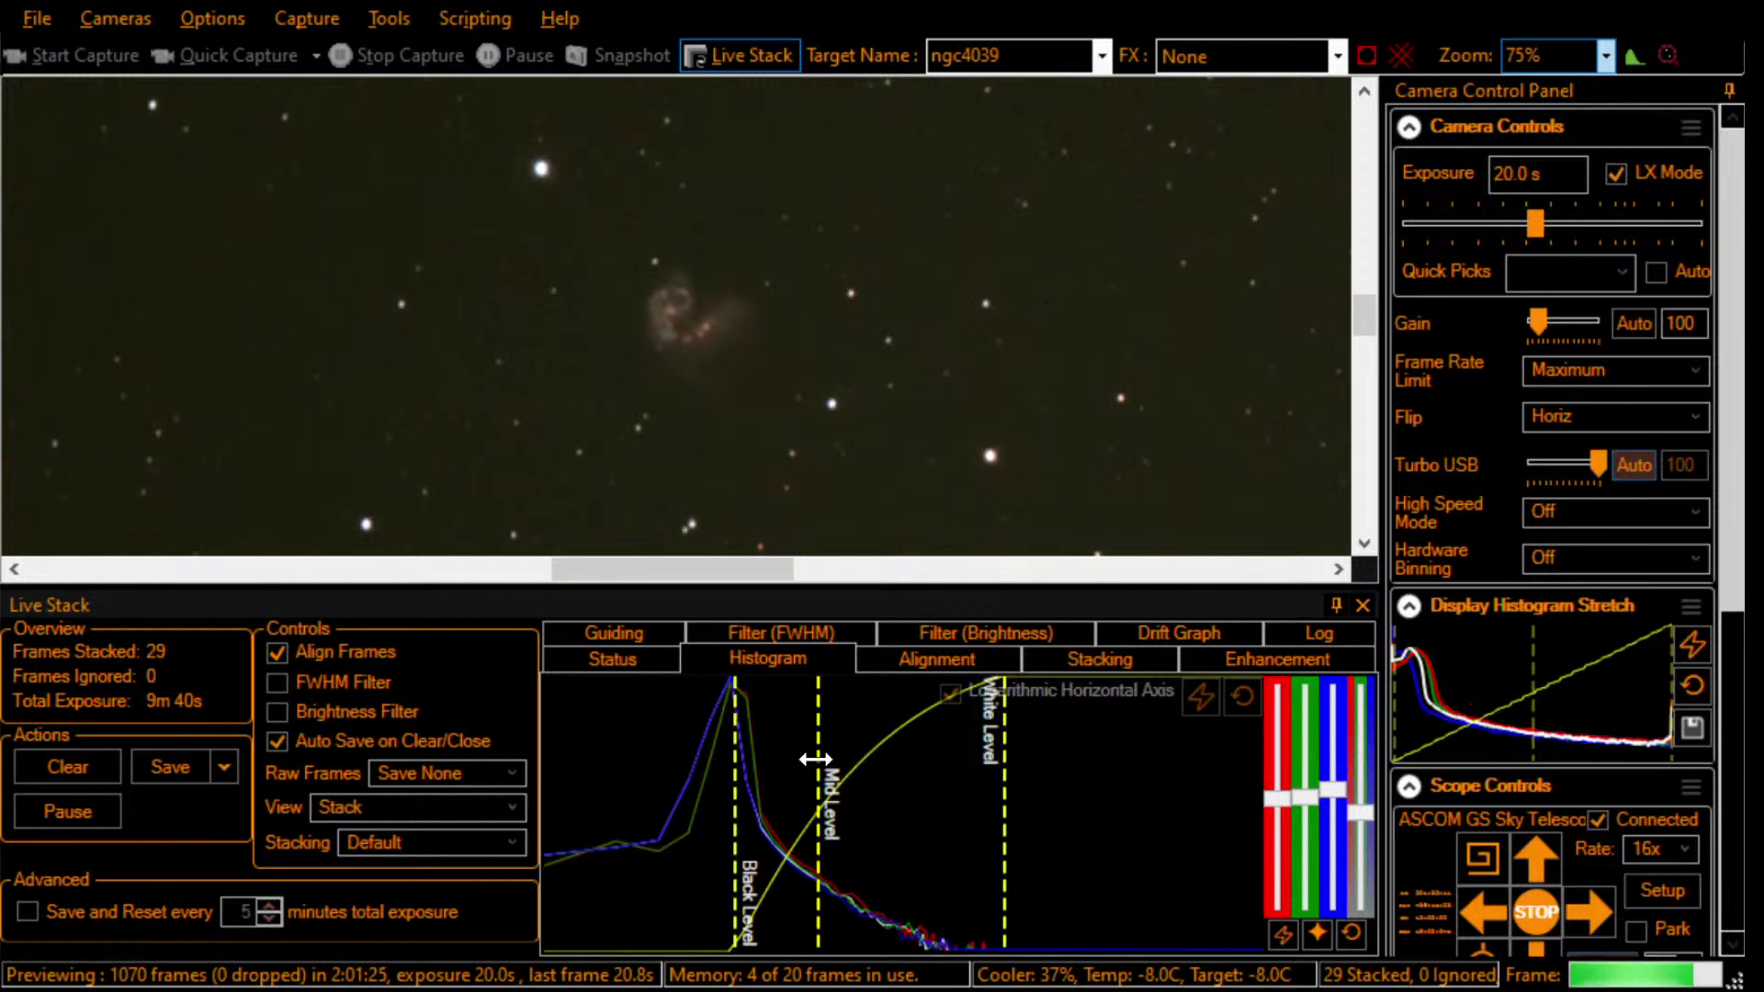
left_click_drag(815, 759, 840, 759)
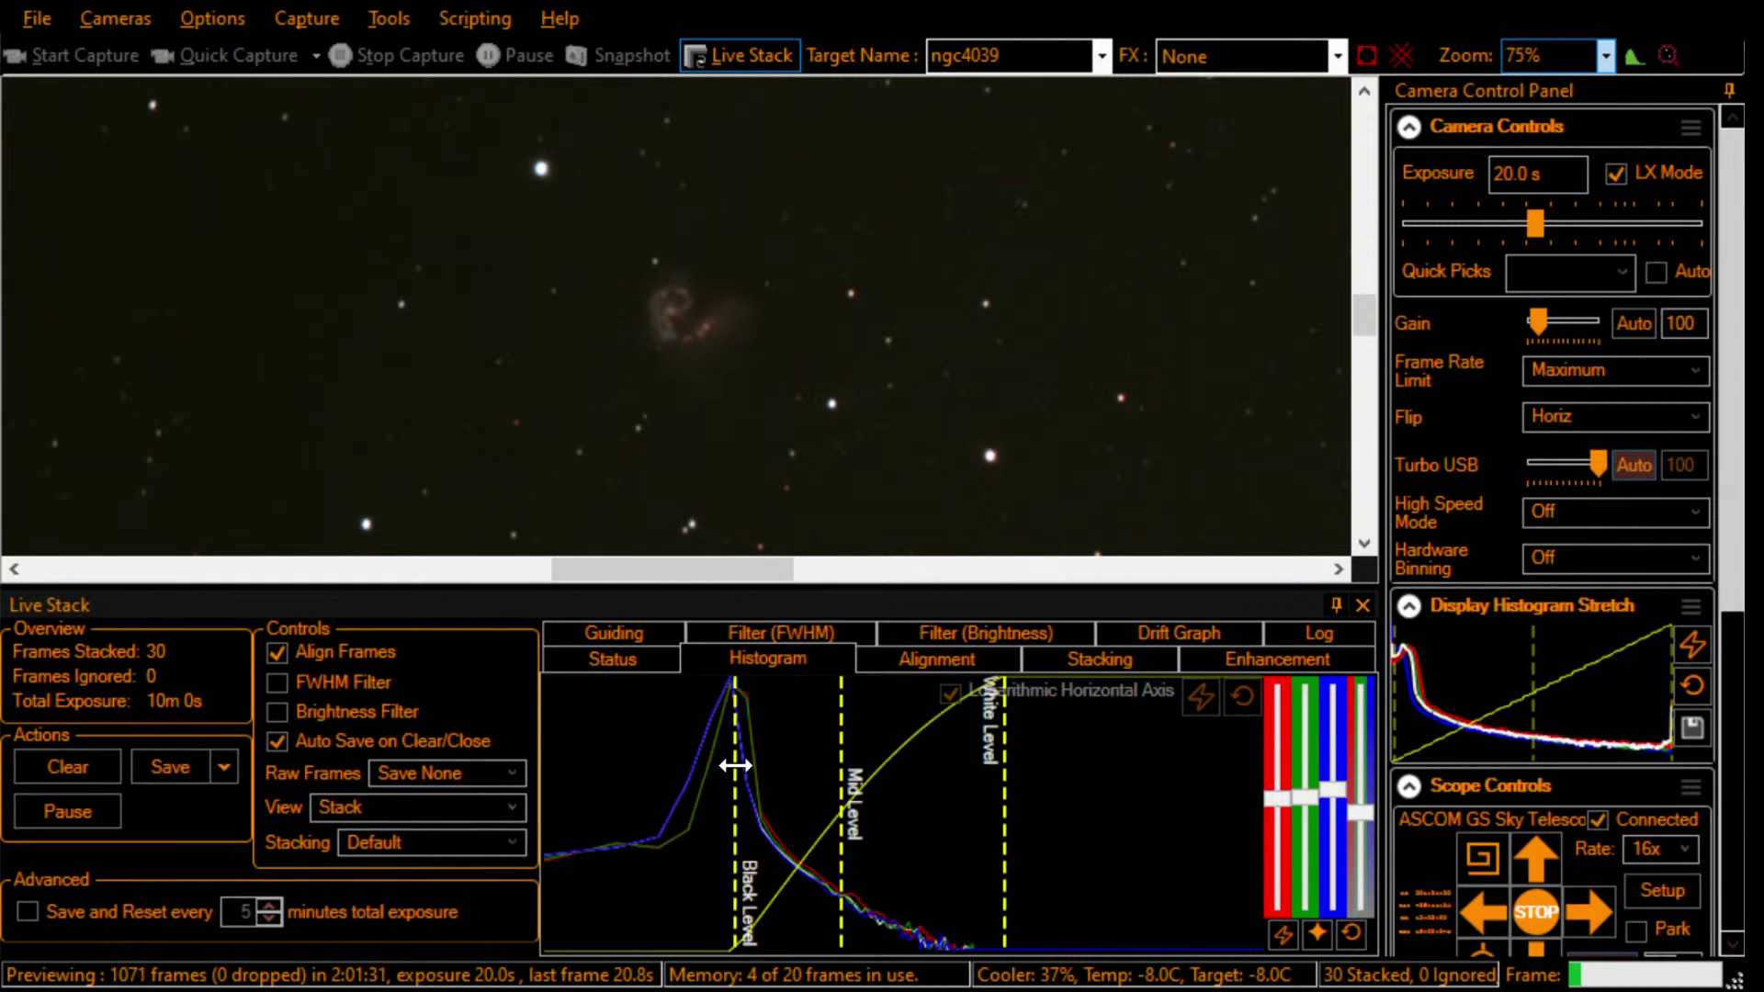
left_click_drag(735, 765, 740, 766)
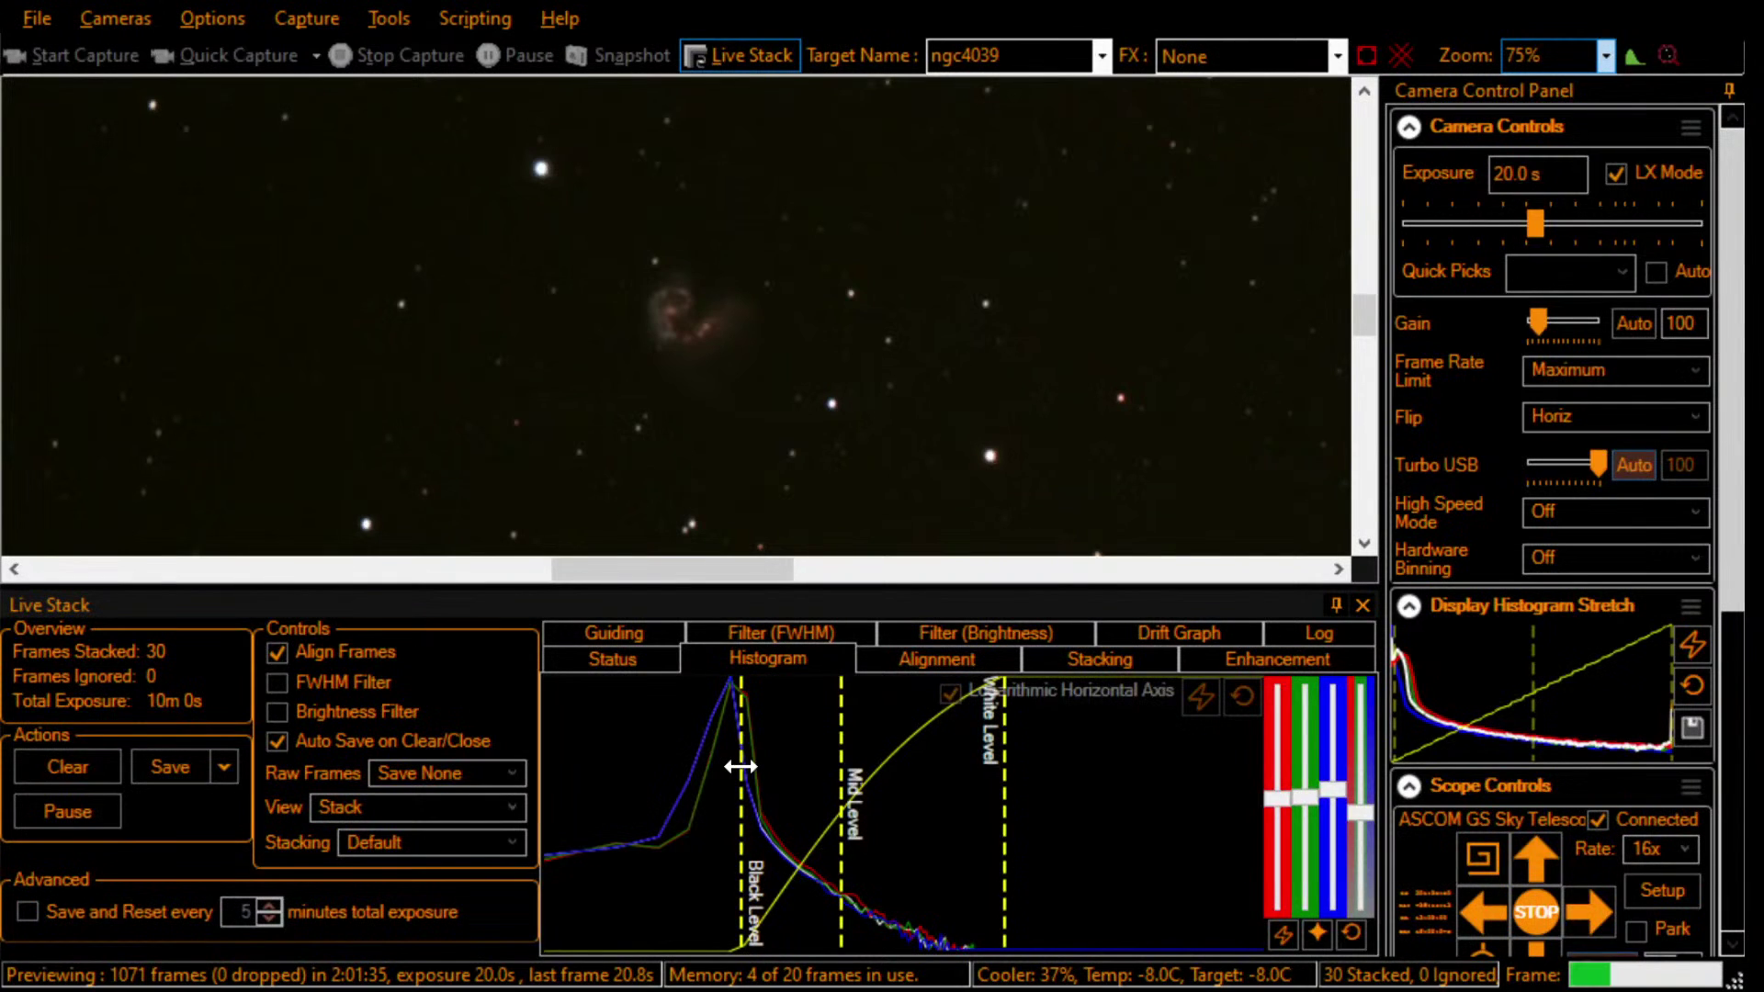
left_click_drag(839, 793, 822, 797)
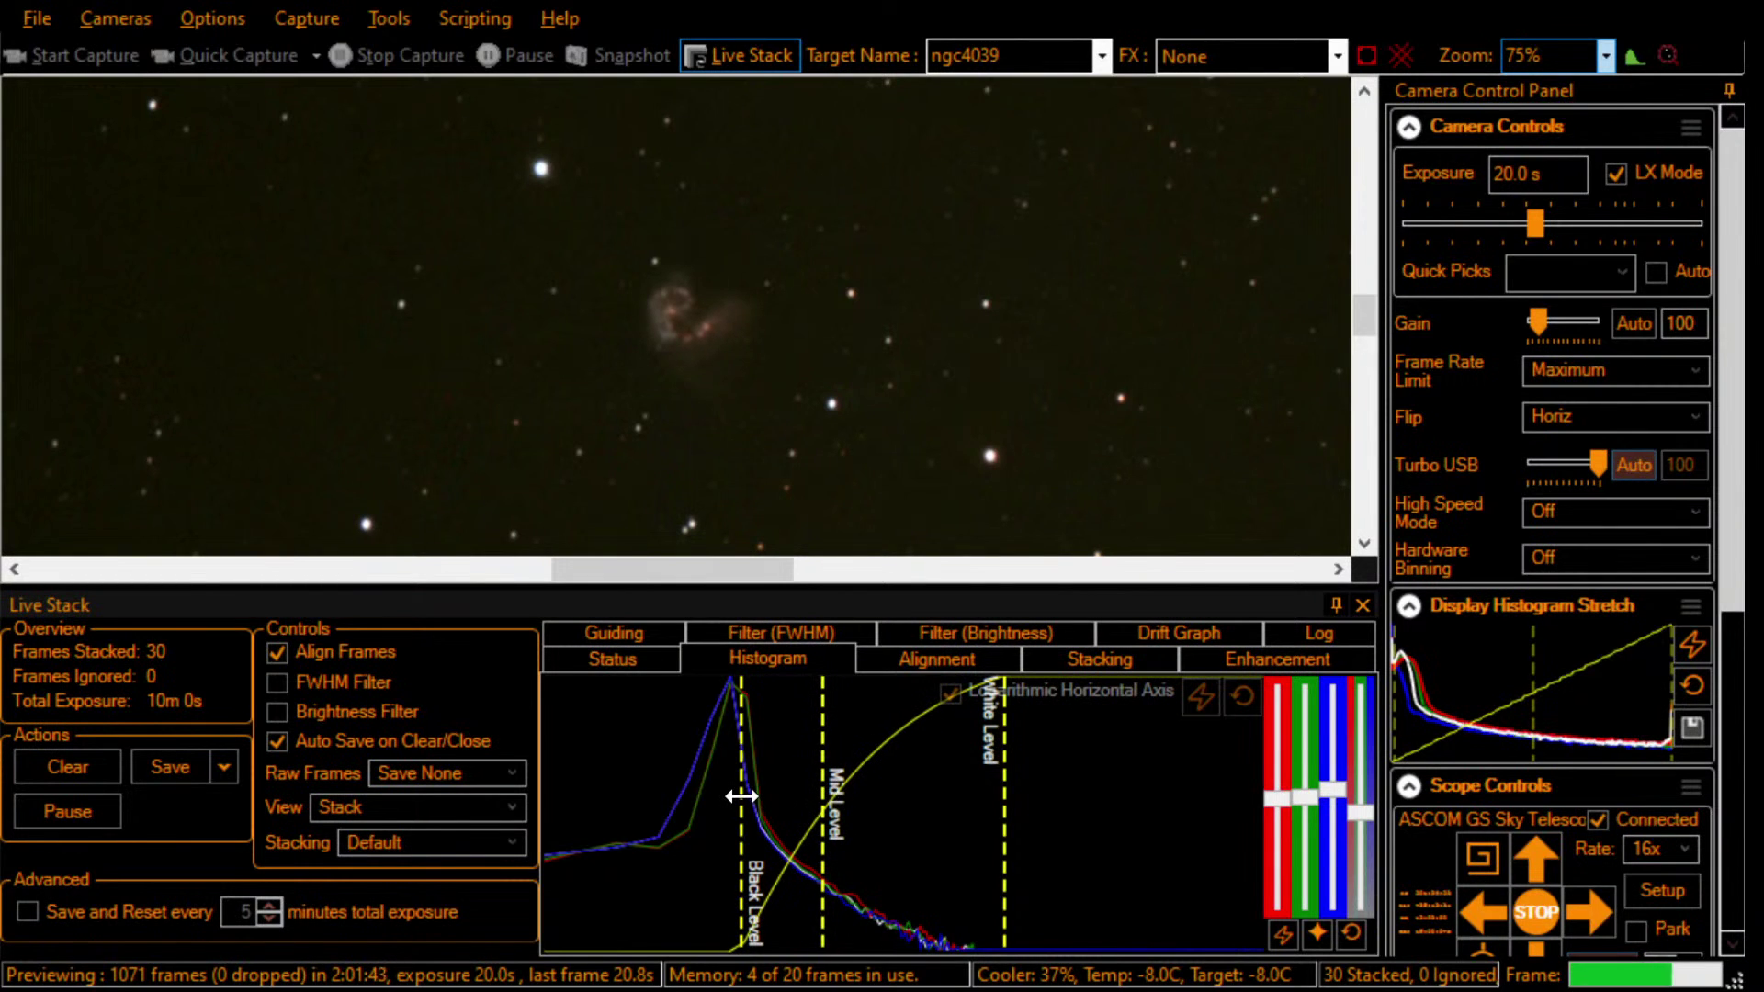
left_click_drag(742, 796, 742, 797)
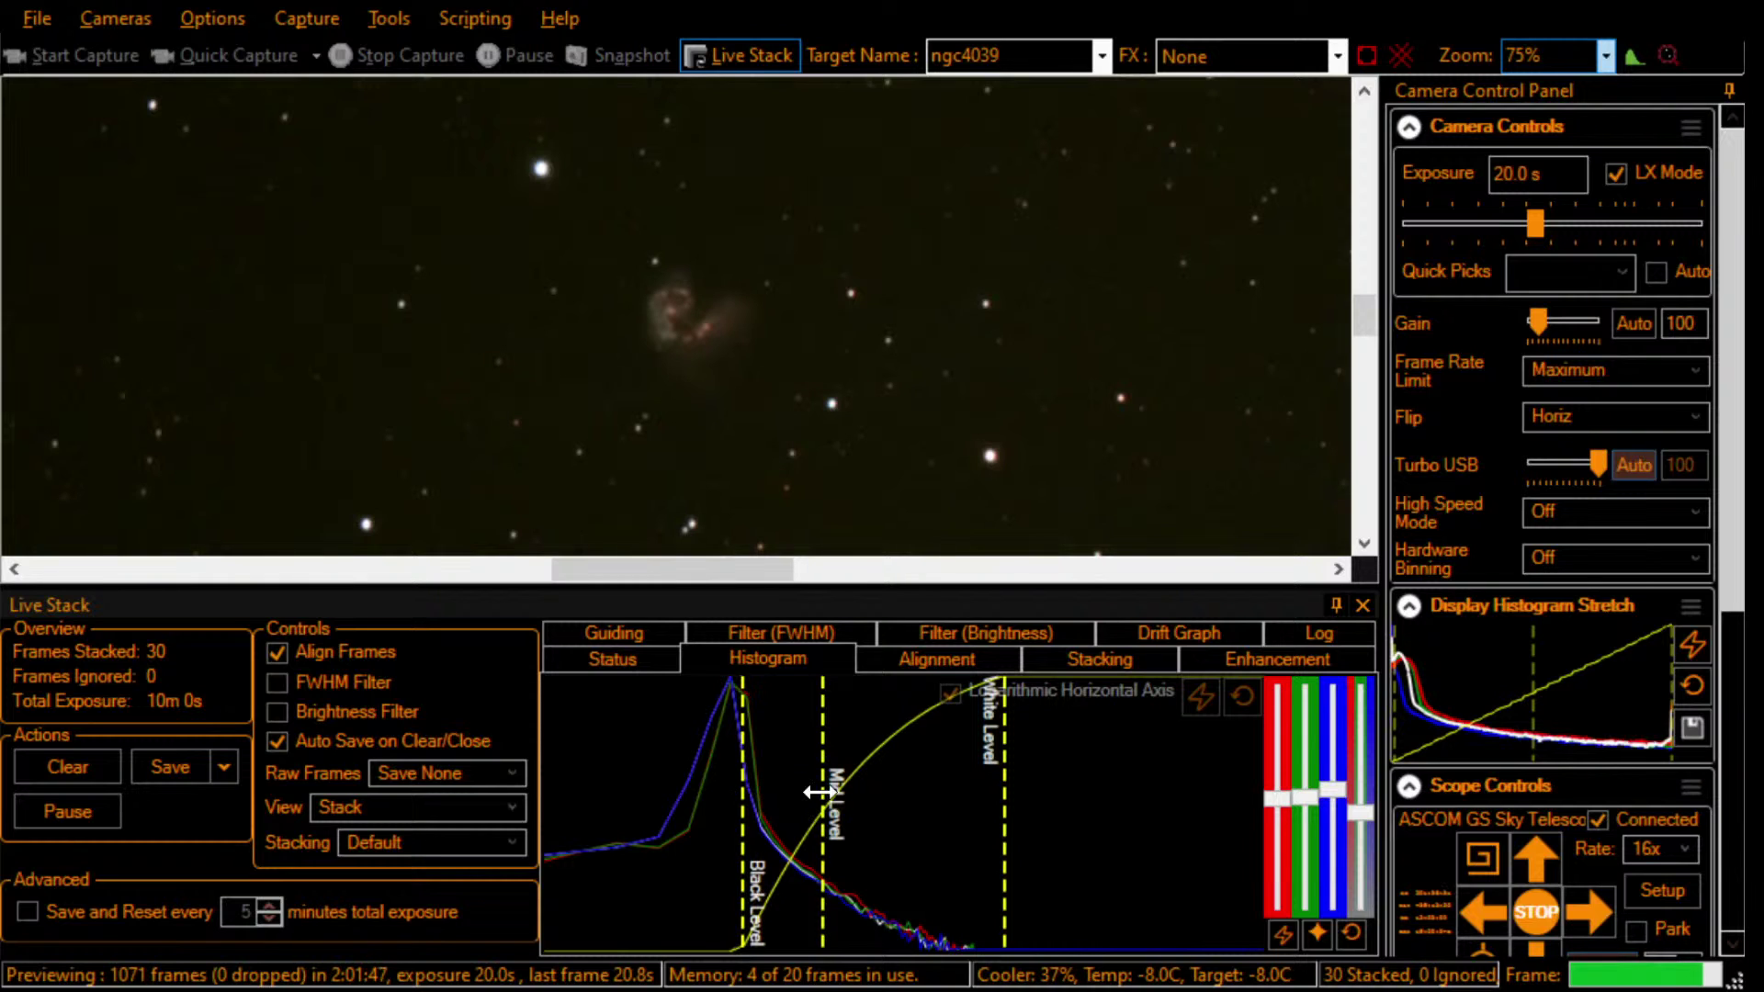
left_click_drag(820, 792, 808, 794)
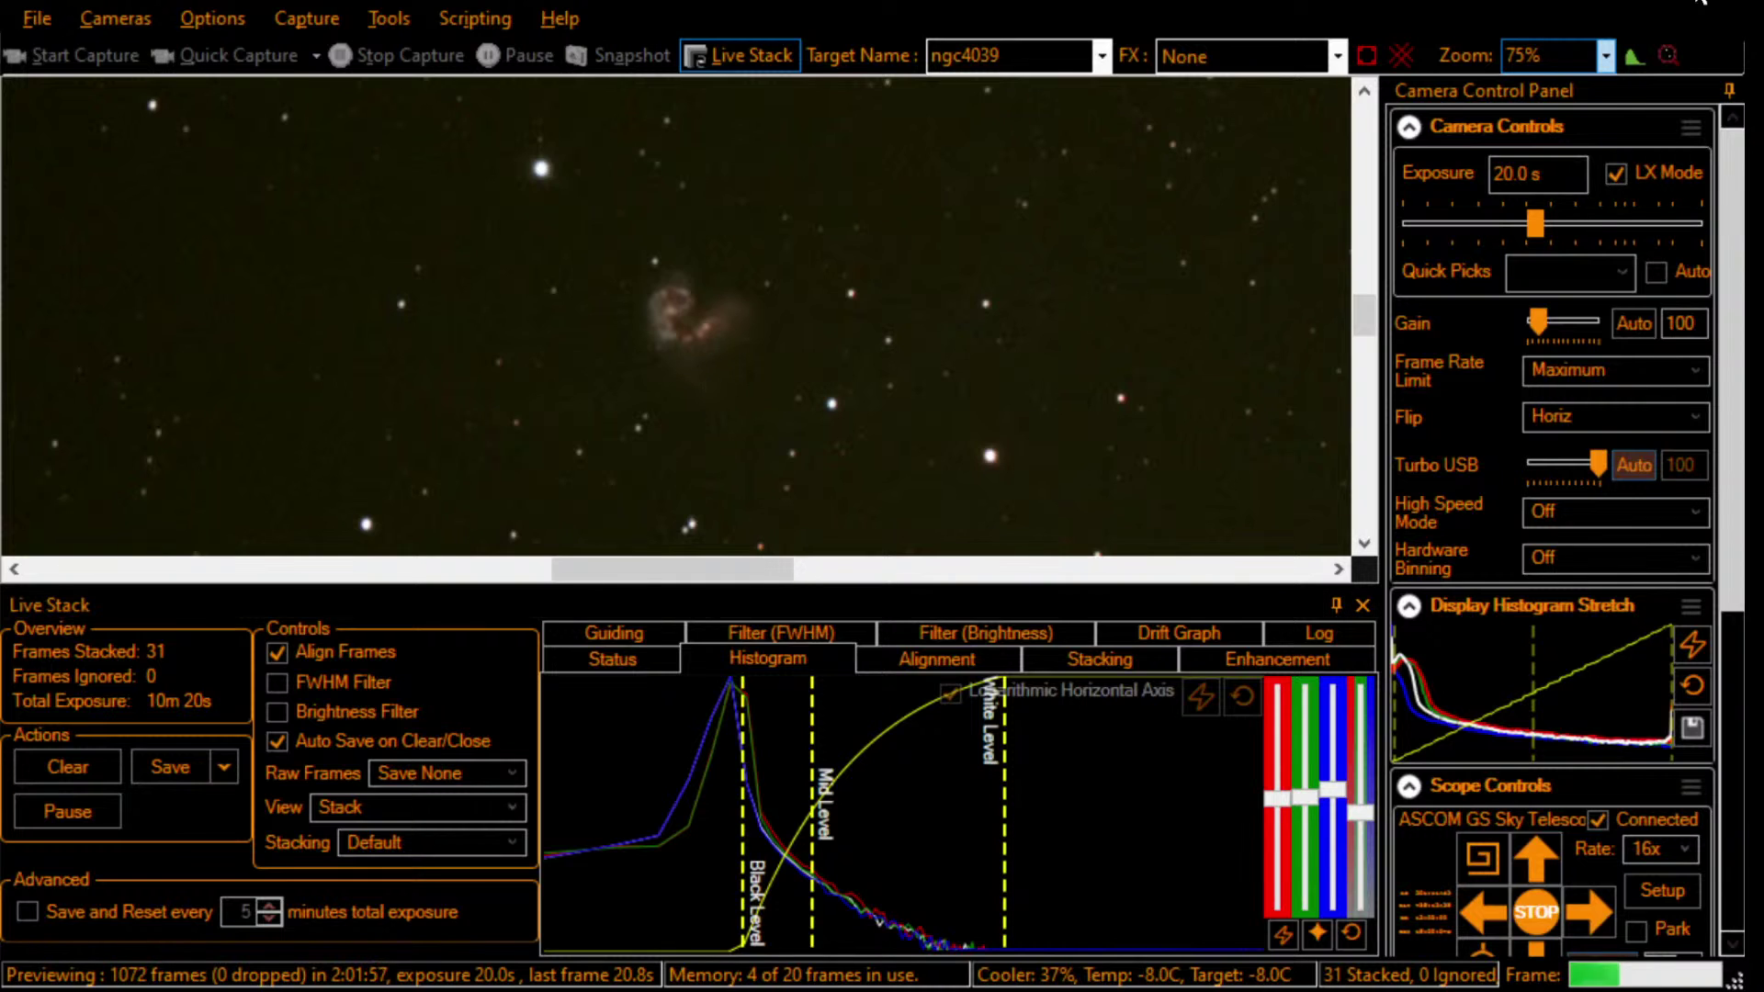
Step: View the stacked galaxies at 100% zoom and save the live-stacked image
left_click(1606, 57)
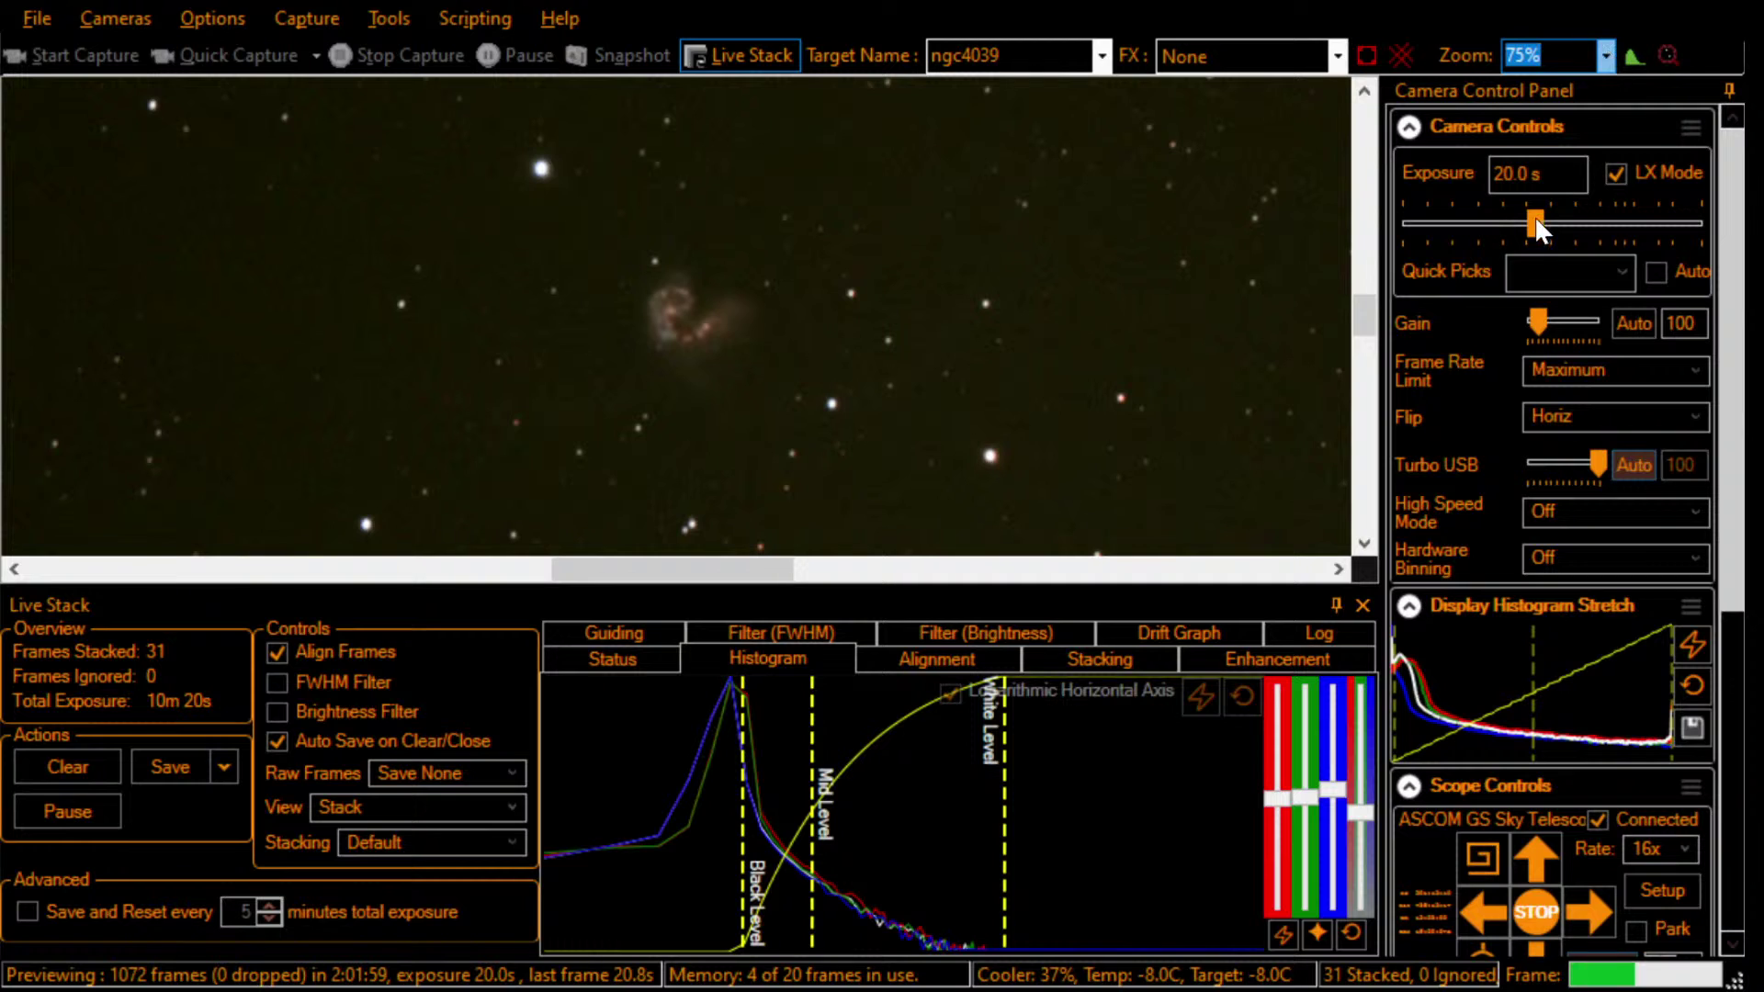
left_click(1534, 285)
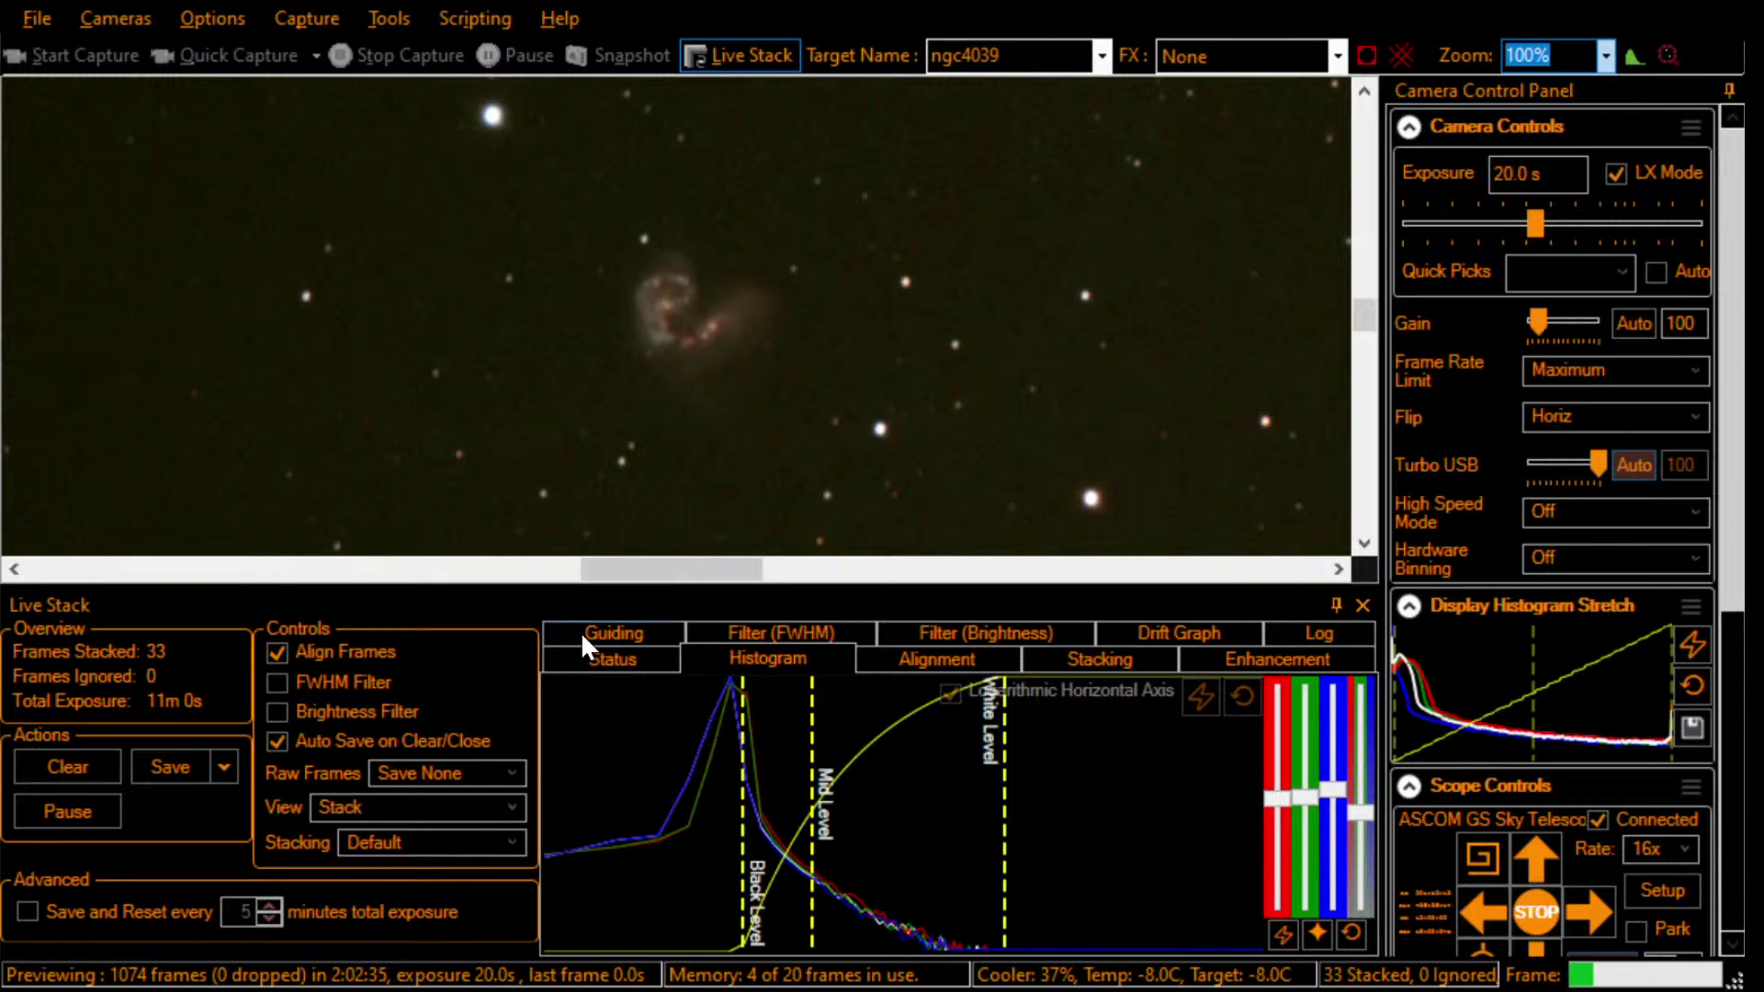
left_click(229, 764)
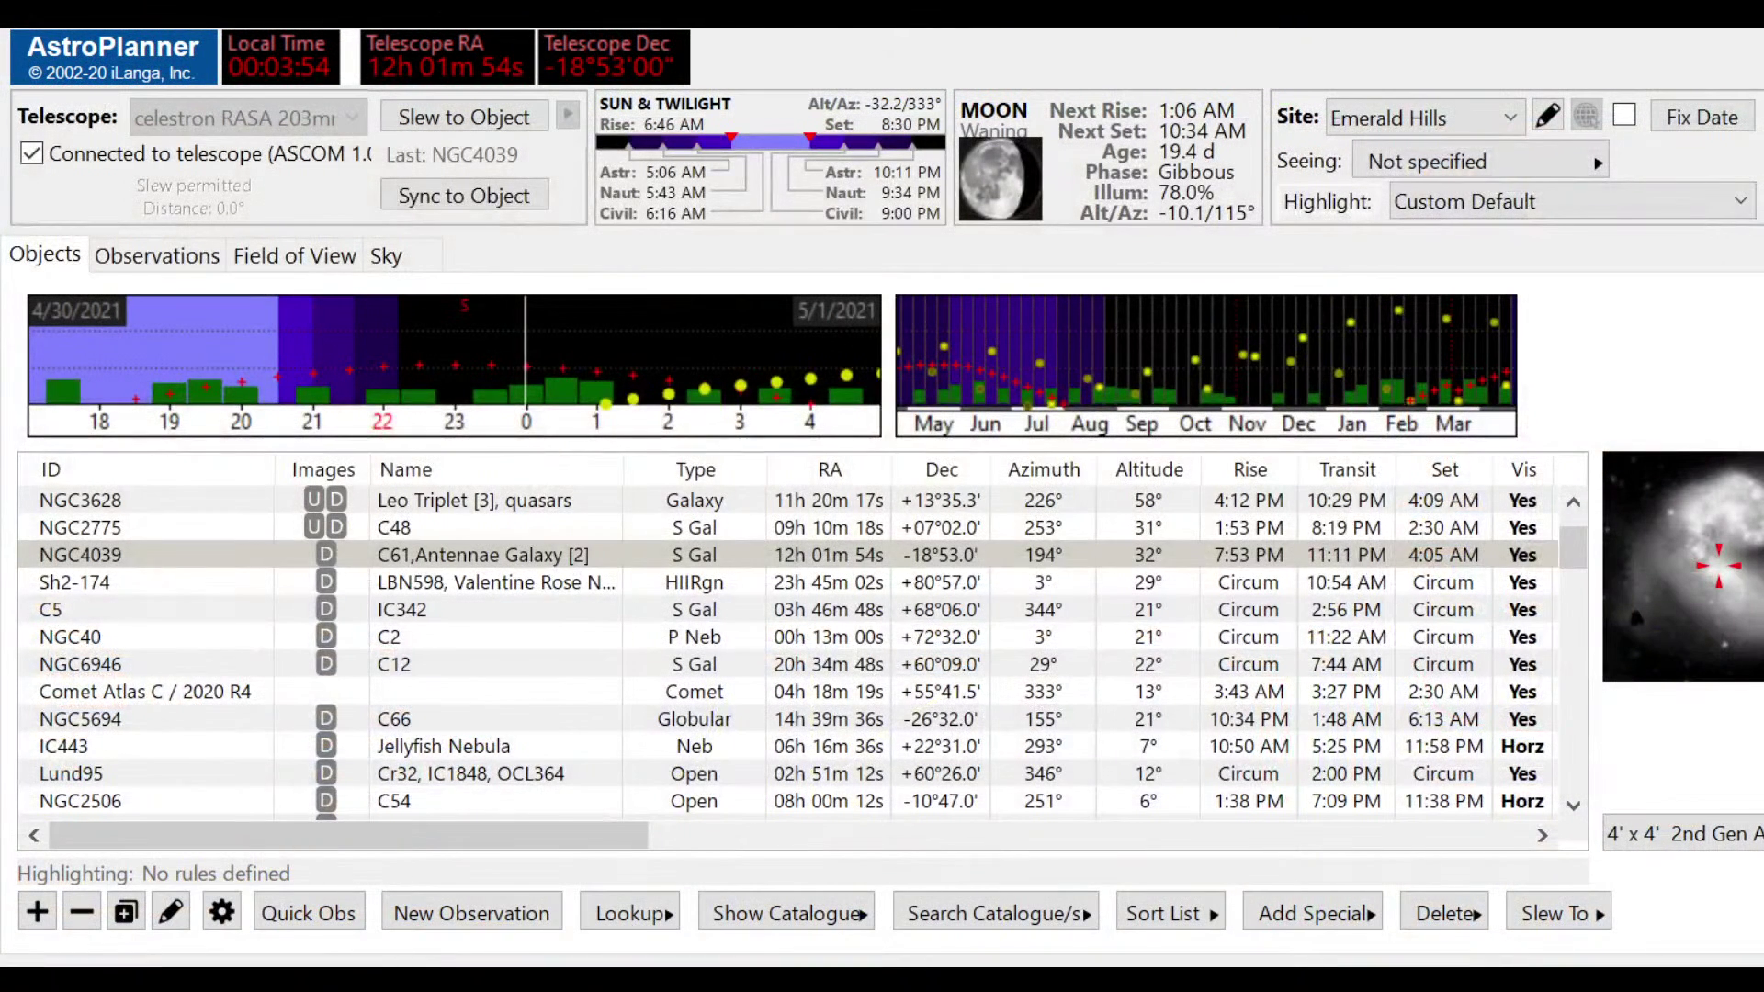
Step: Switch to AstroPlanner, create a new observation for NGC4039 and show its general details
left_click(163, 559)
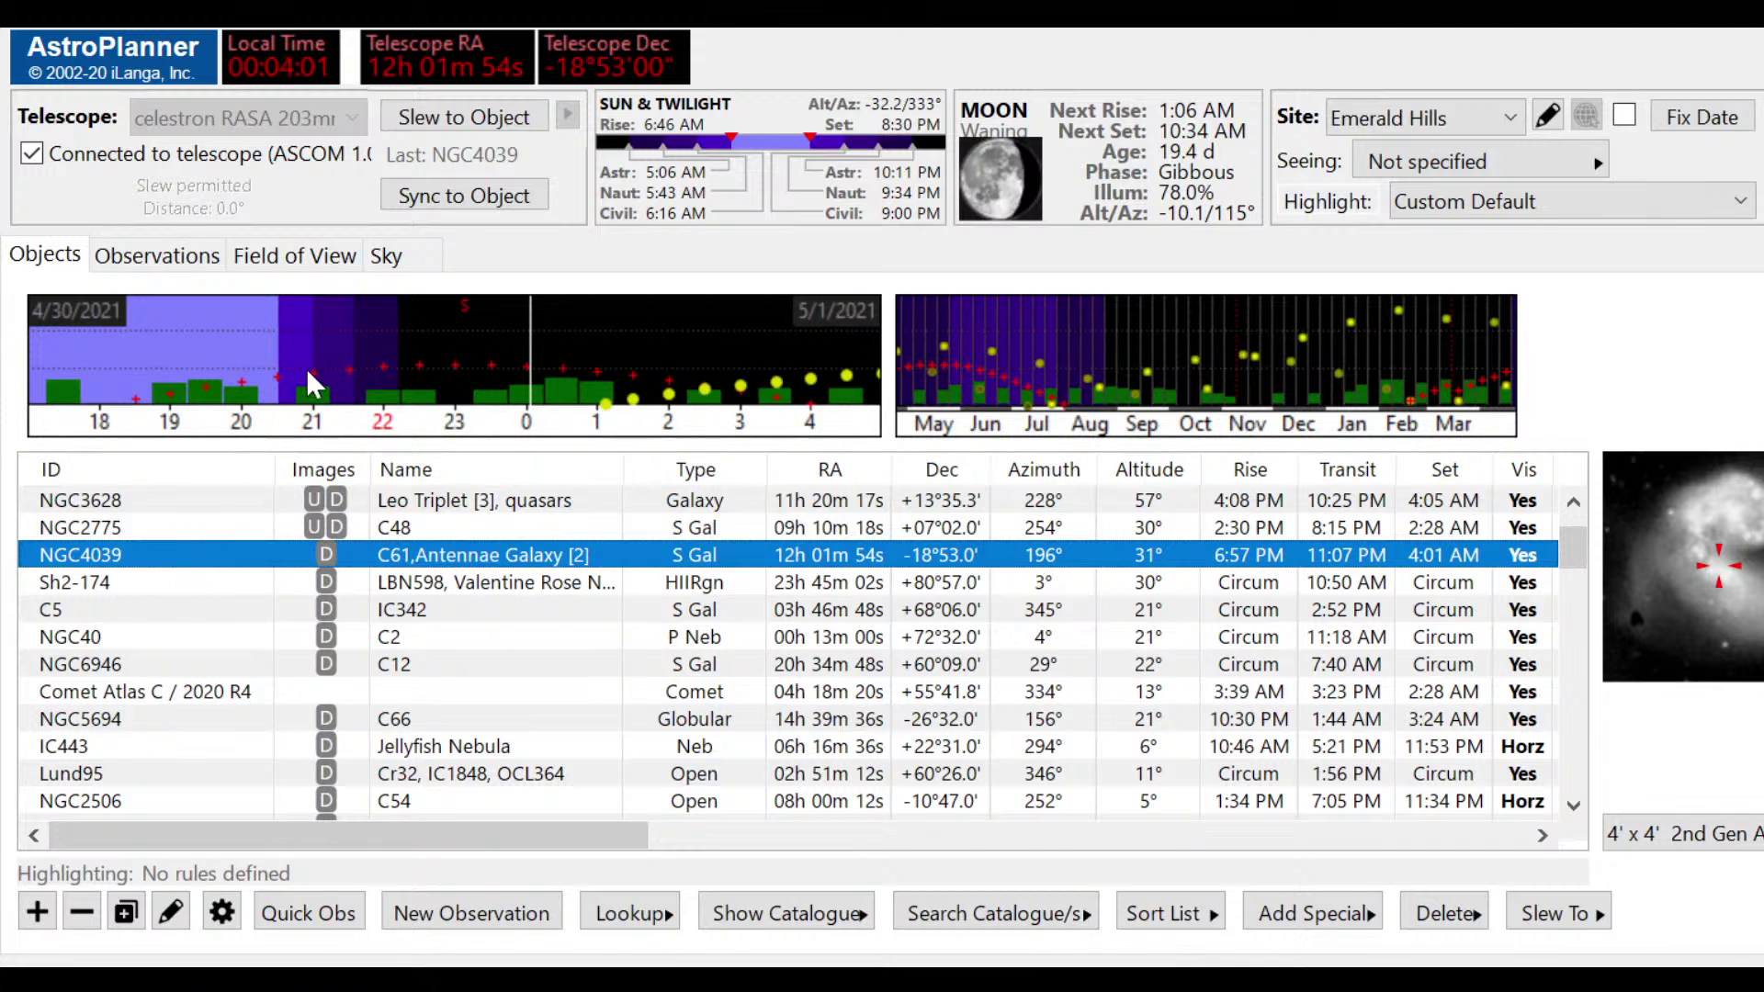
key("ctrl+n")
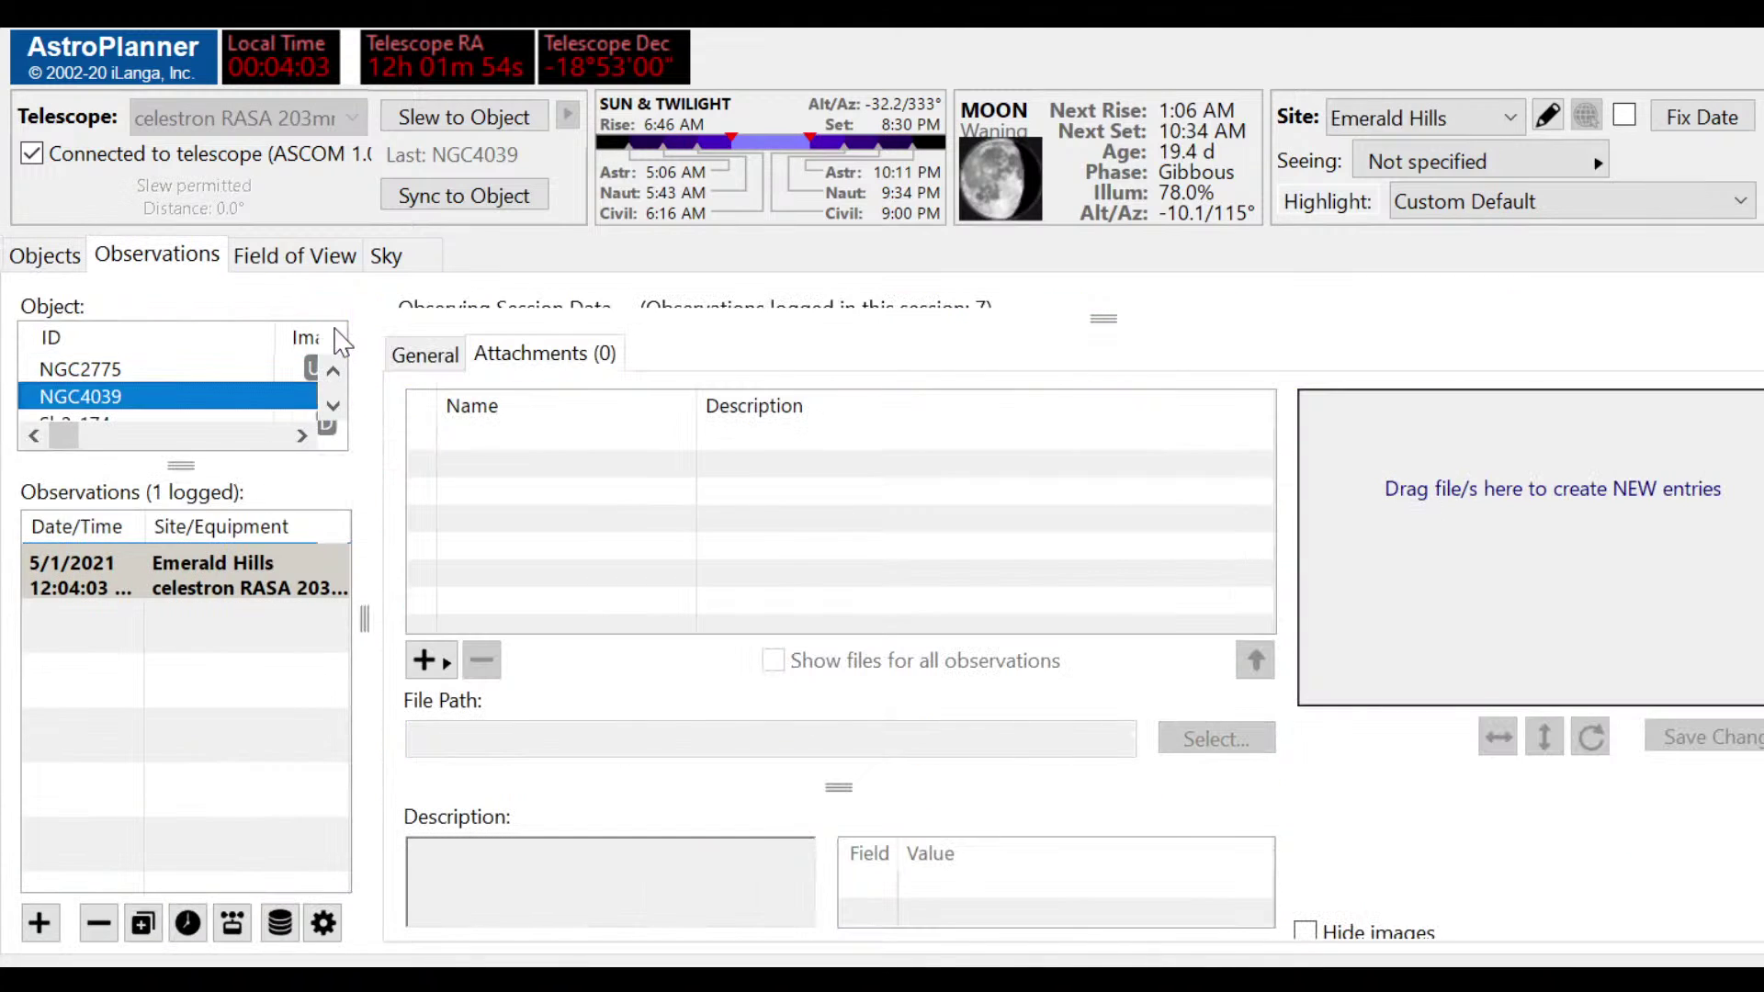
left_click(434, 364)
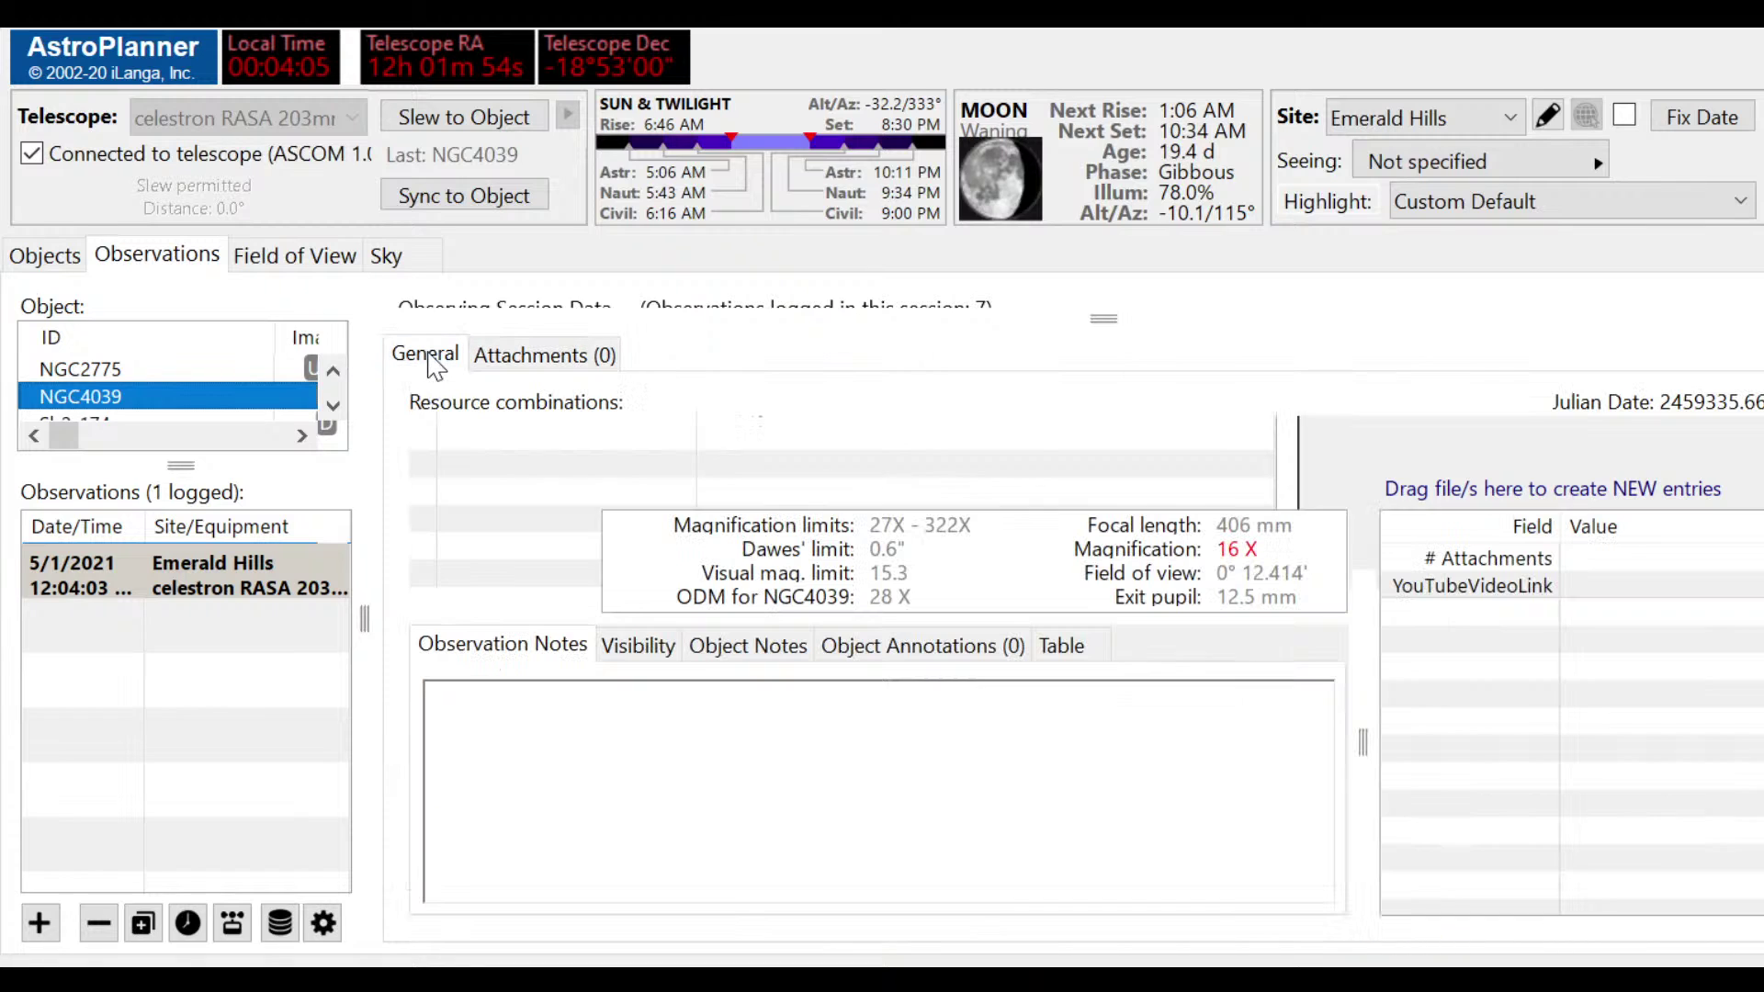
Step: Enter the observation notes "two galaxies colliding. NGC4039 is the one with more definition. The entire object is C61"
left_click(572, 779)
type("two")
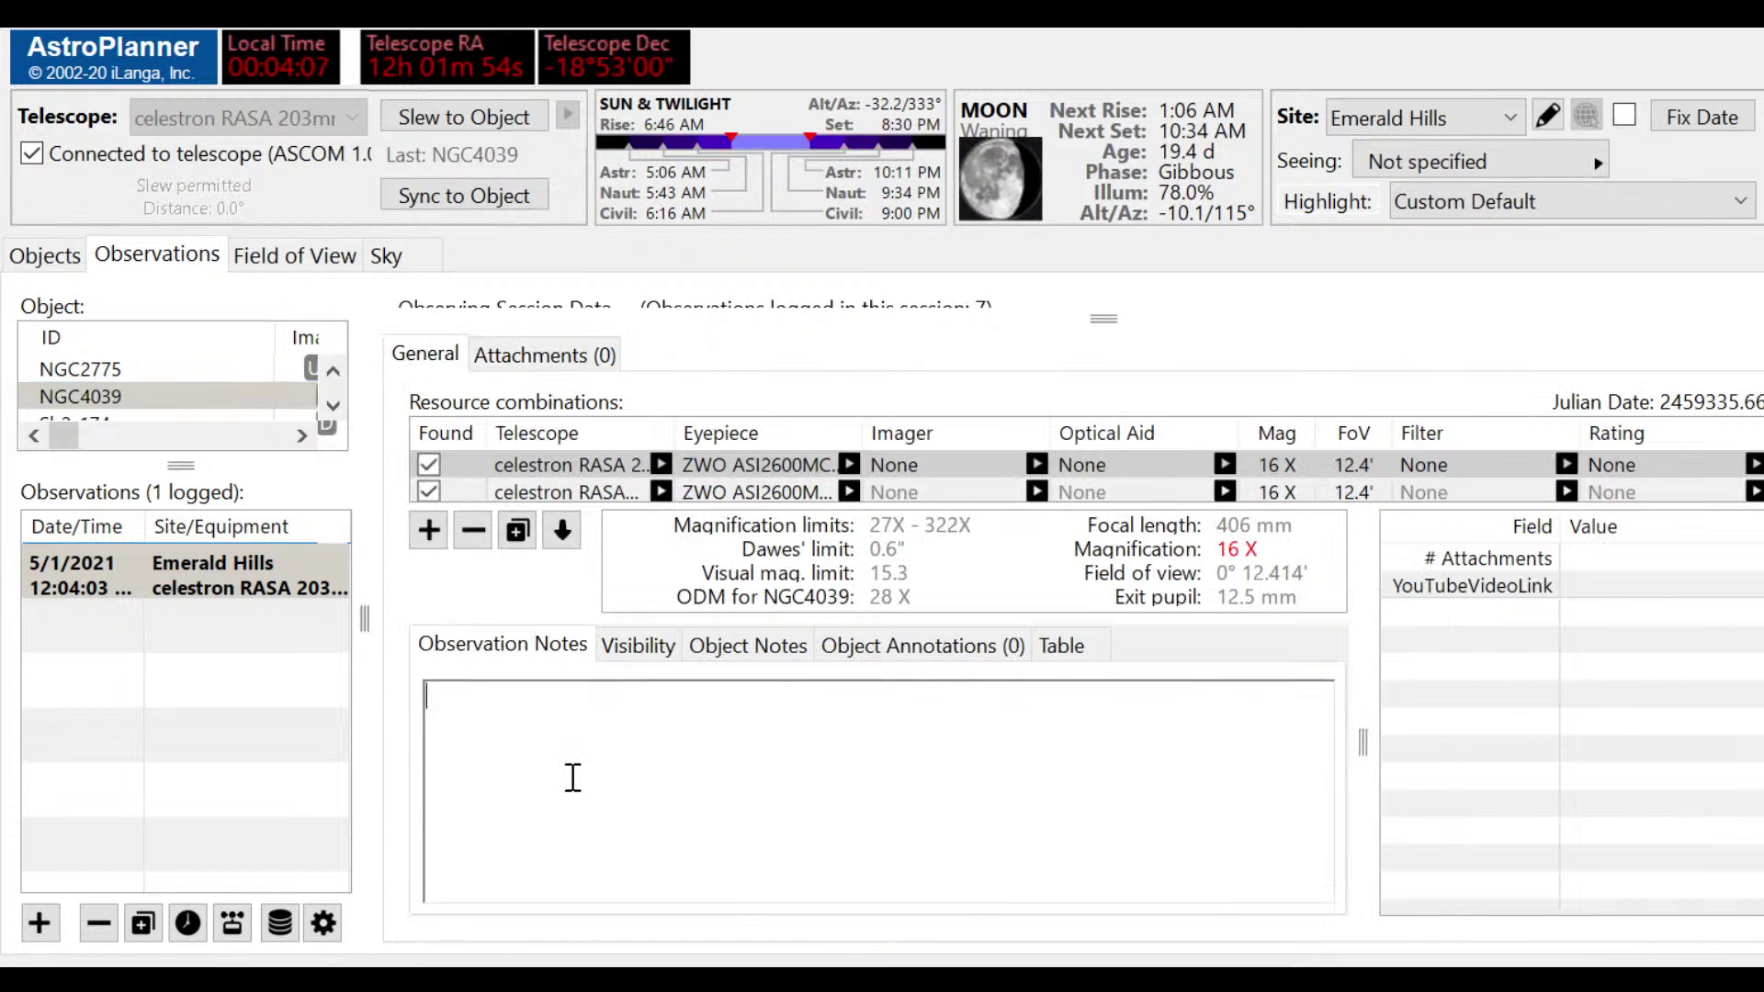
type(" galaxies coll")
type("iding. N")
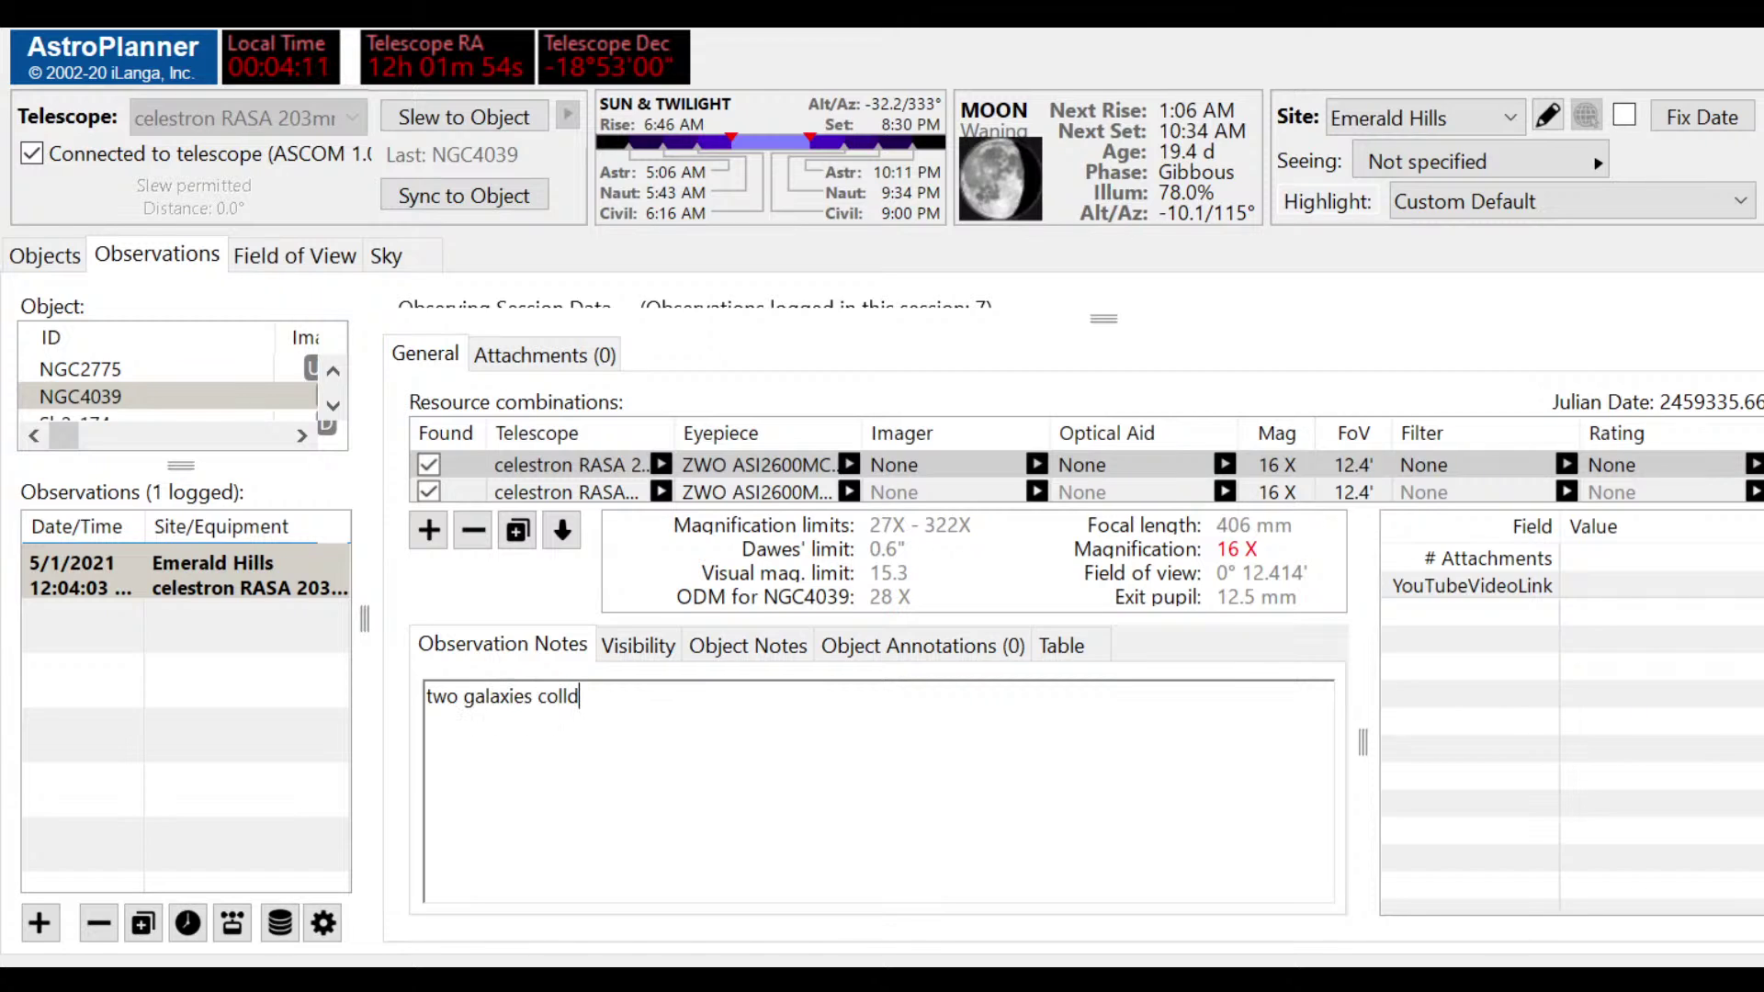
type("GC40239")
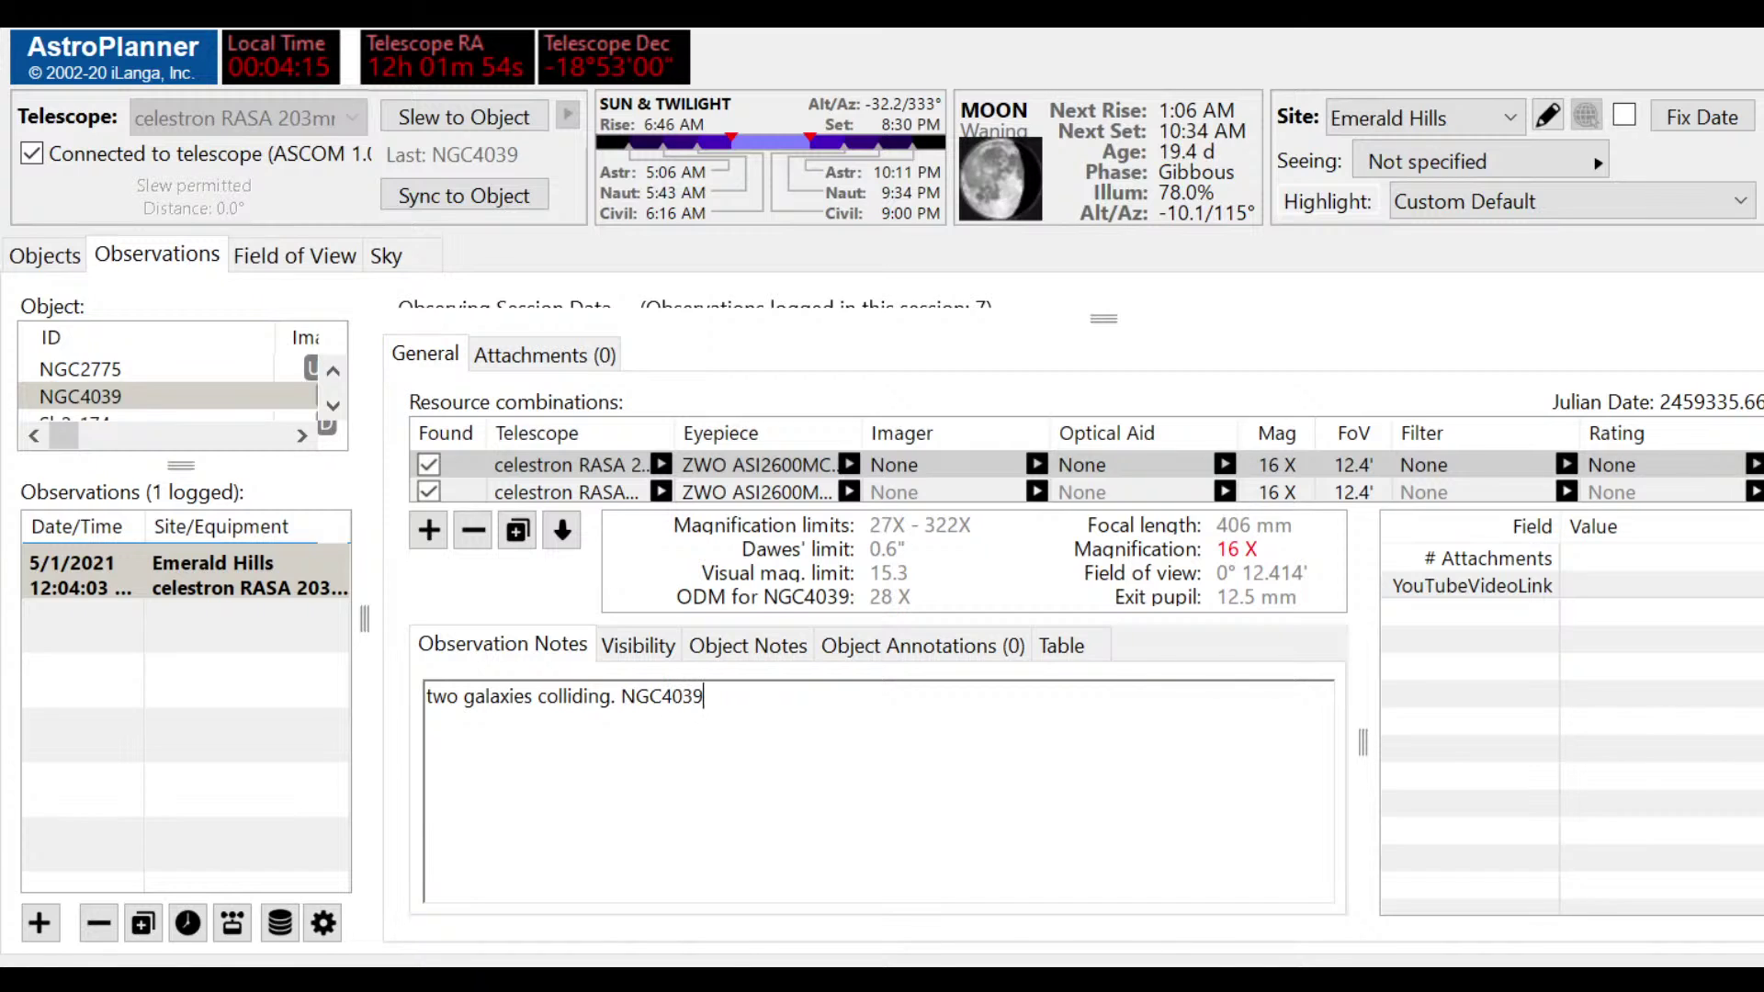
type(" is the one with more d")
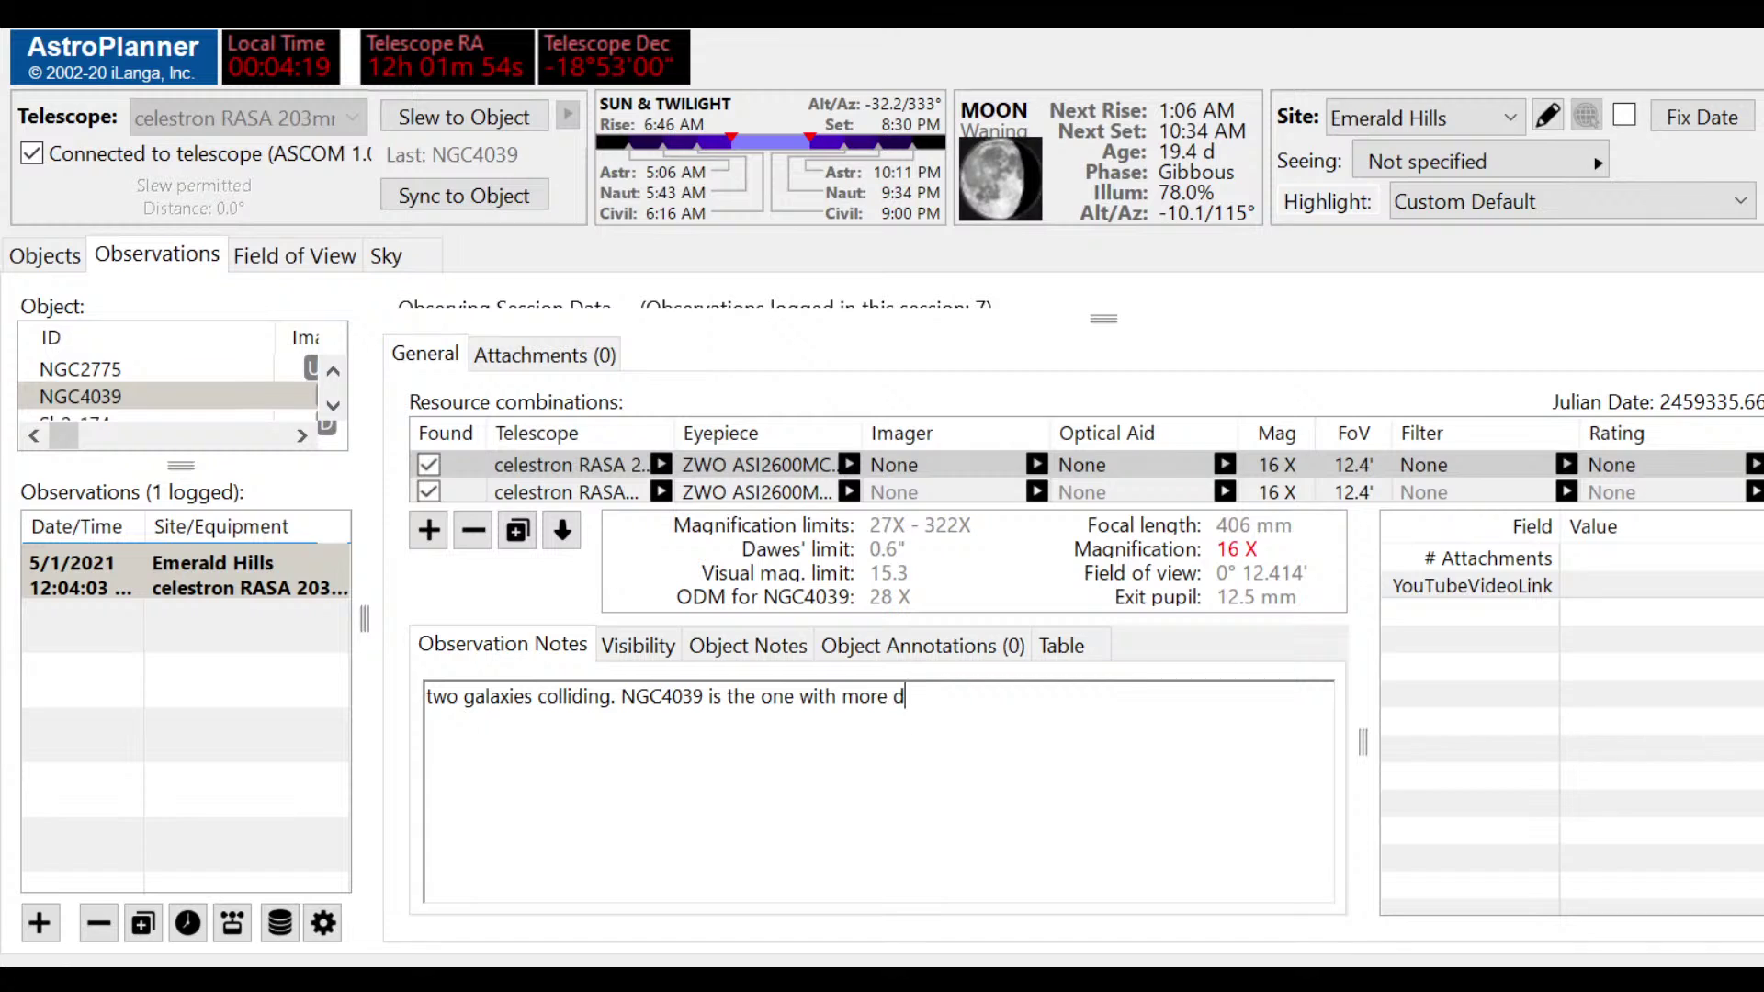
type("f")
key("BackSpace")
type("efinition. The entire ")
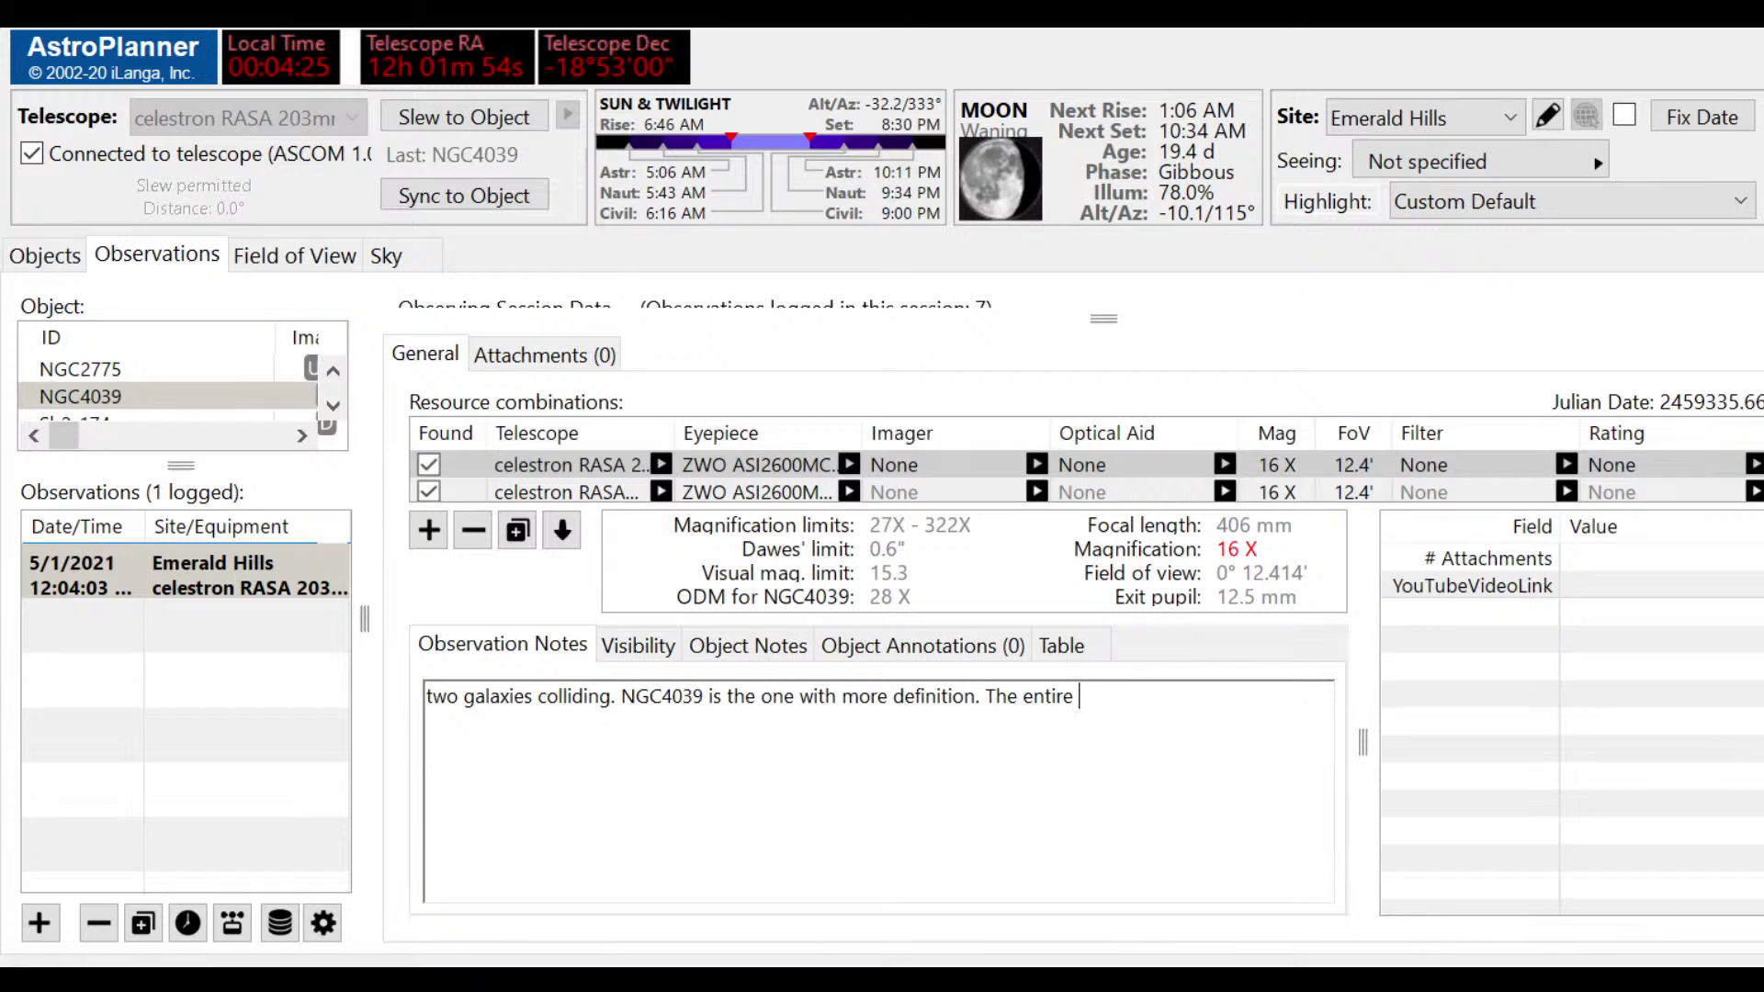
type("object is C61")
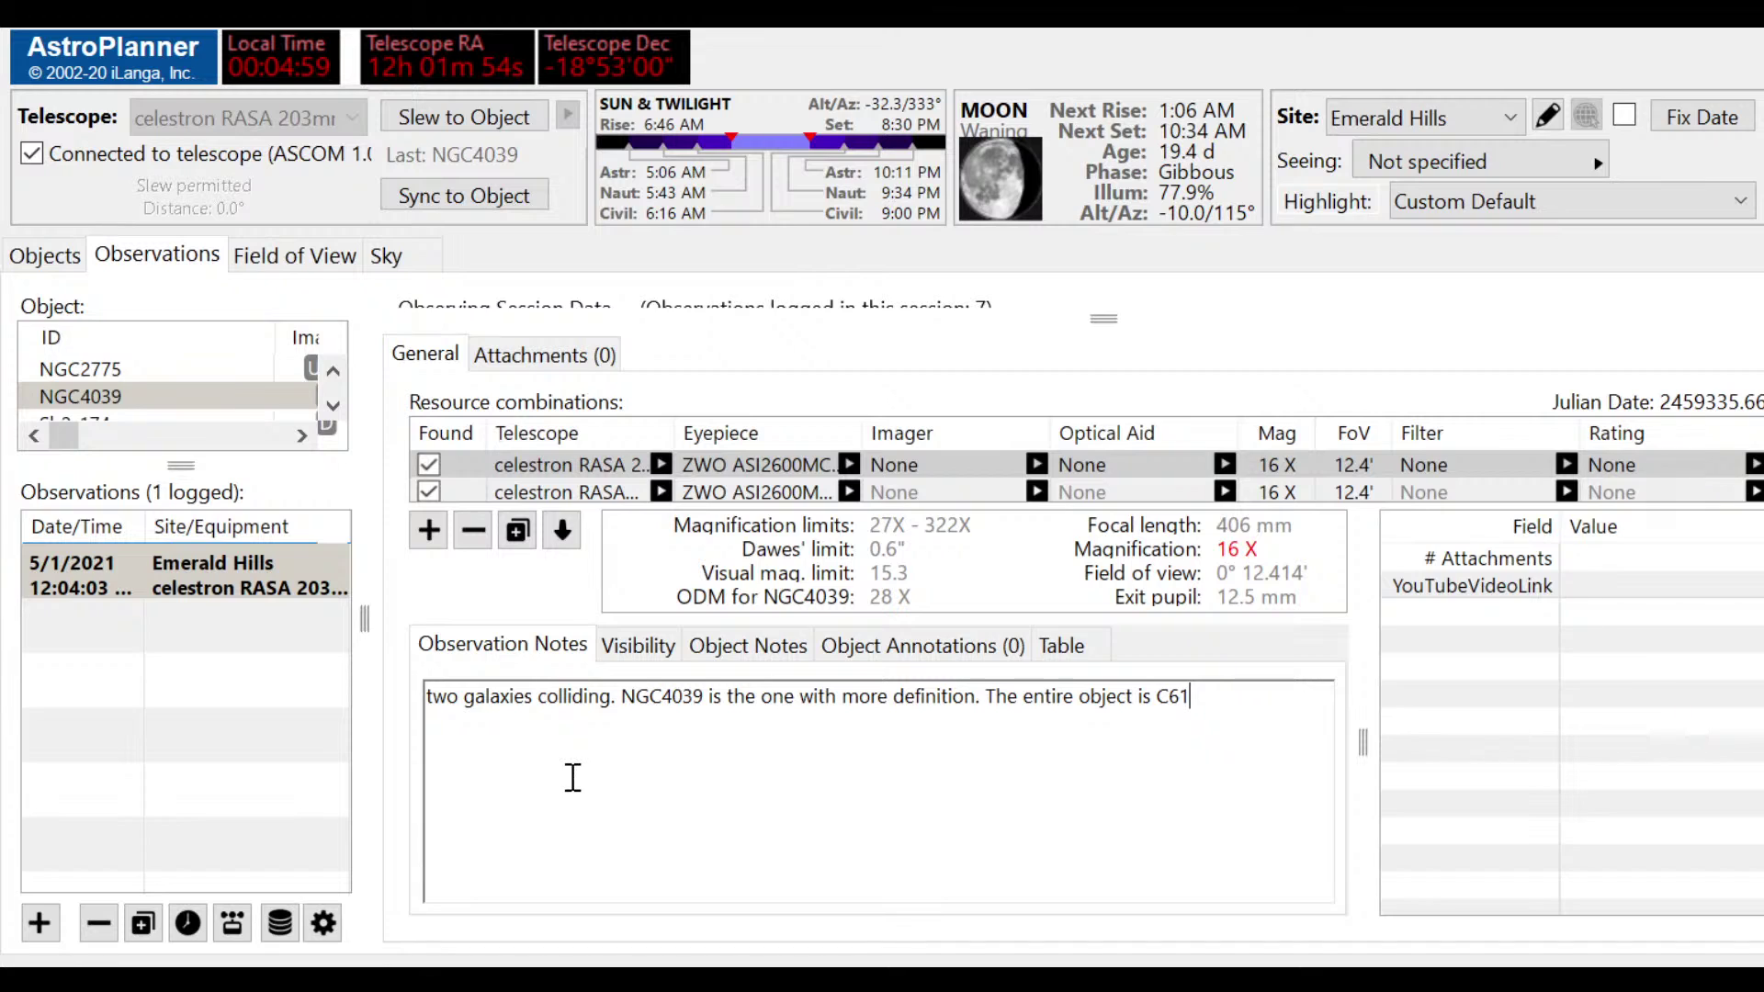
Step: Attach ngc4039.jpg to the observation and add the captured picture, named "colliding", as a user image of NGC4039 in the object list
left_click(516, 358)
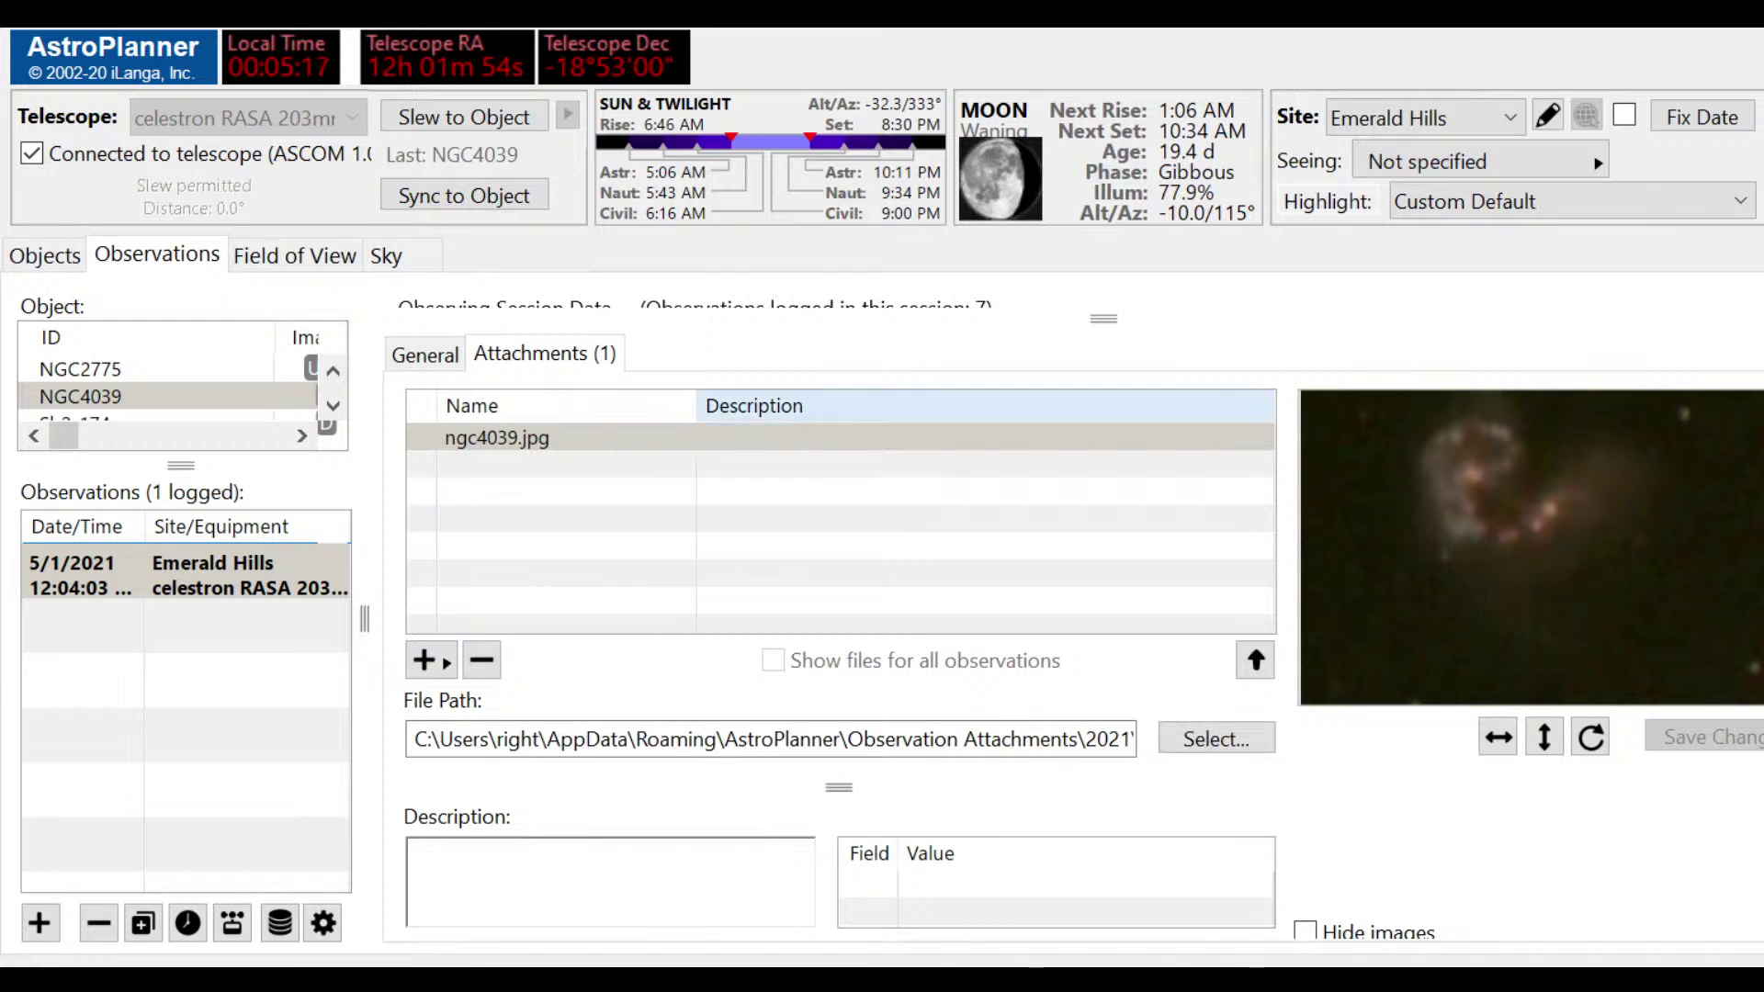
left_click(425, 357)
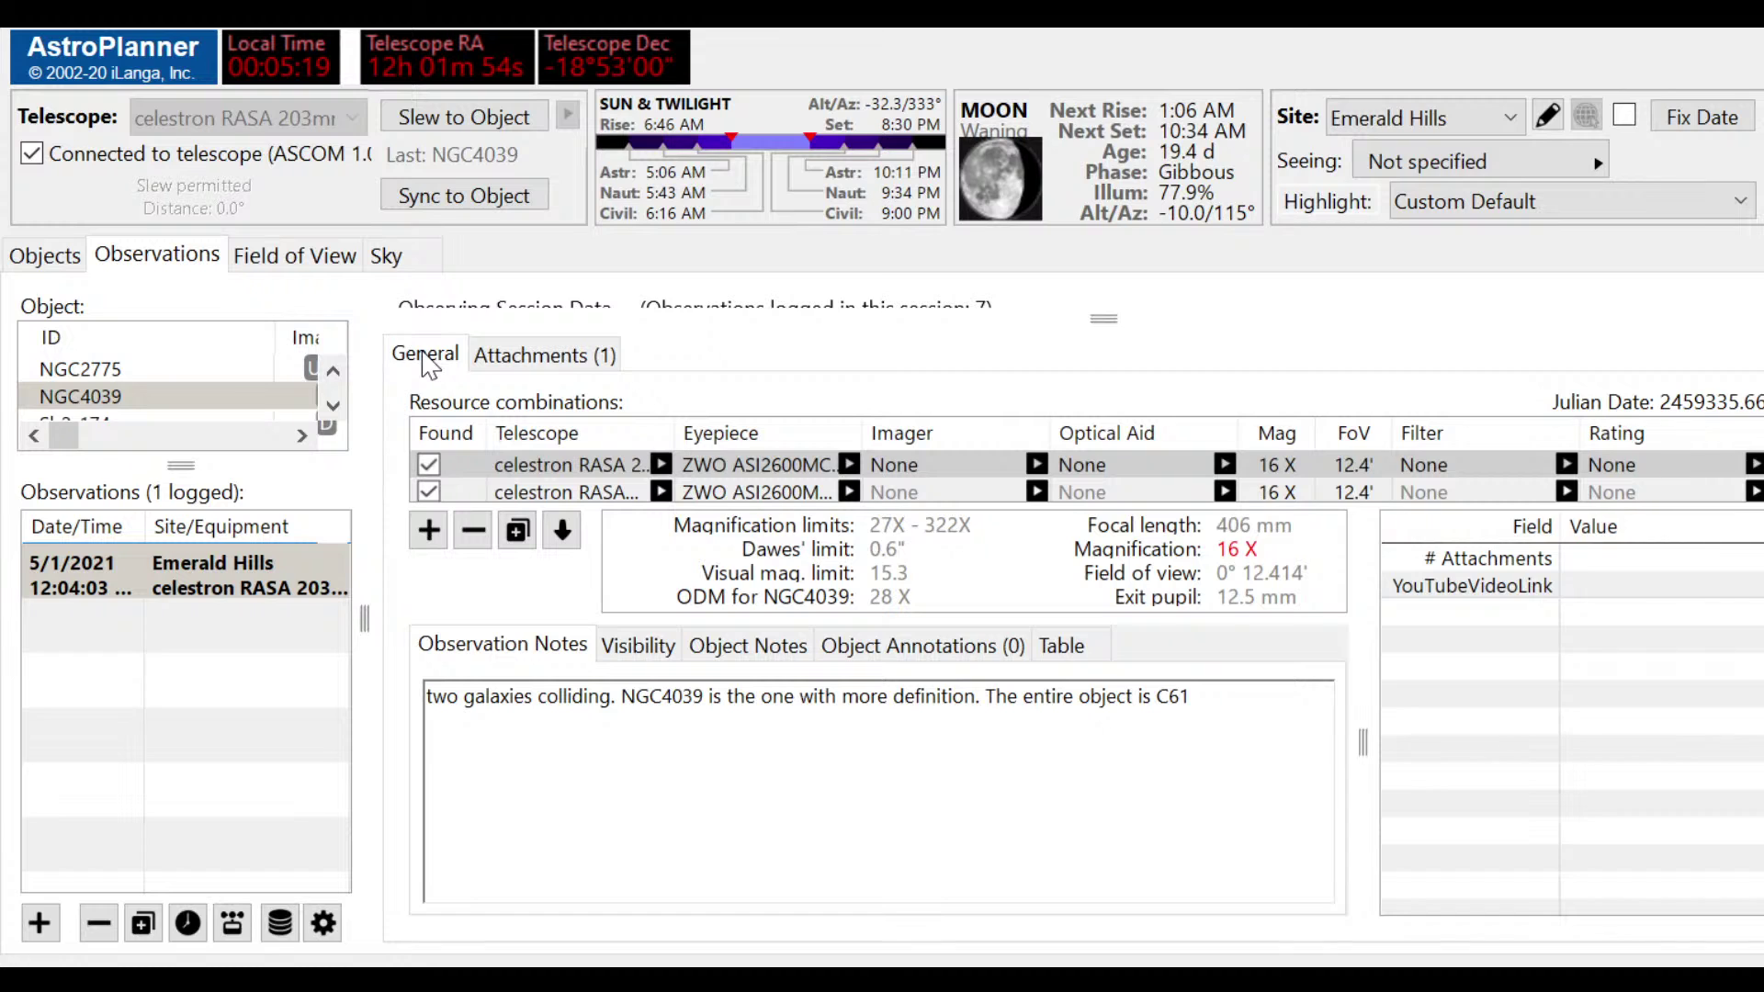
left_click(48, 259)
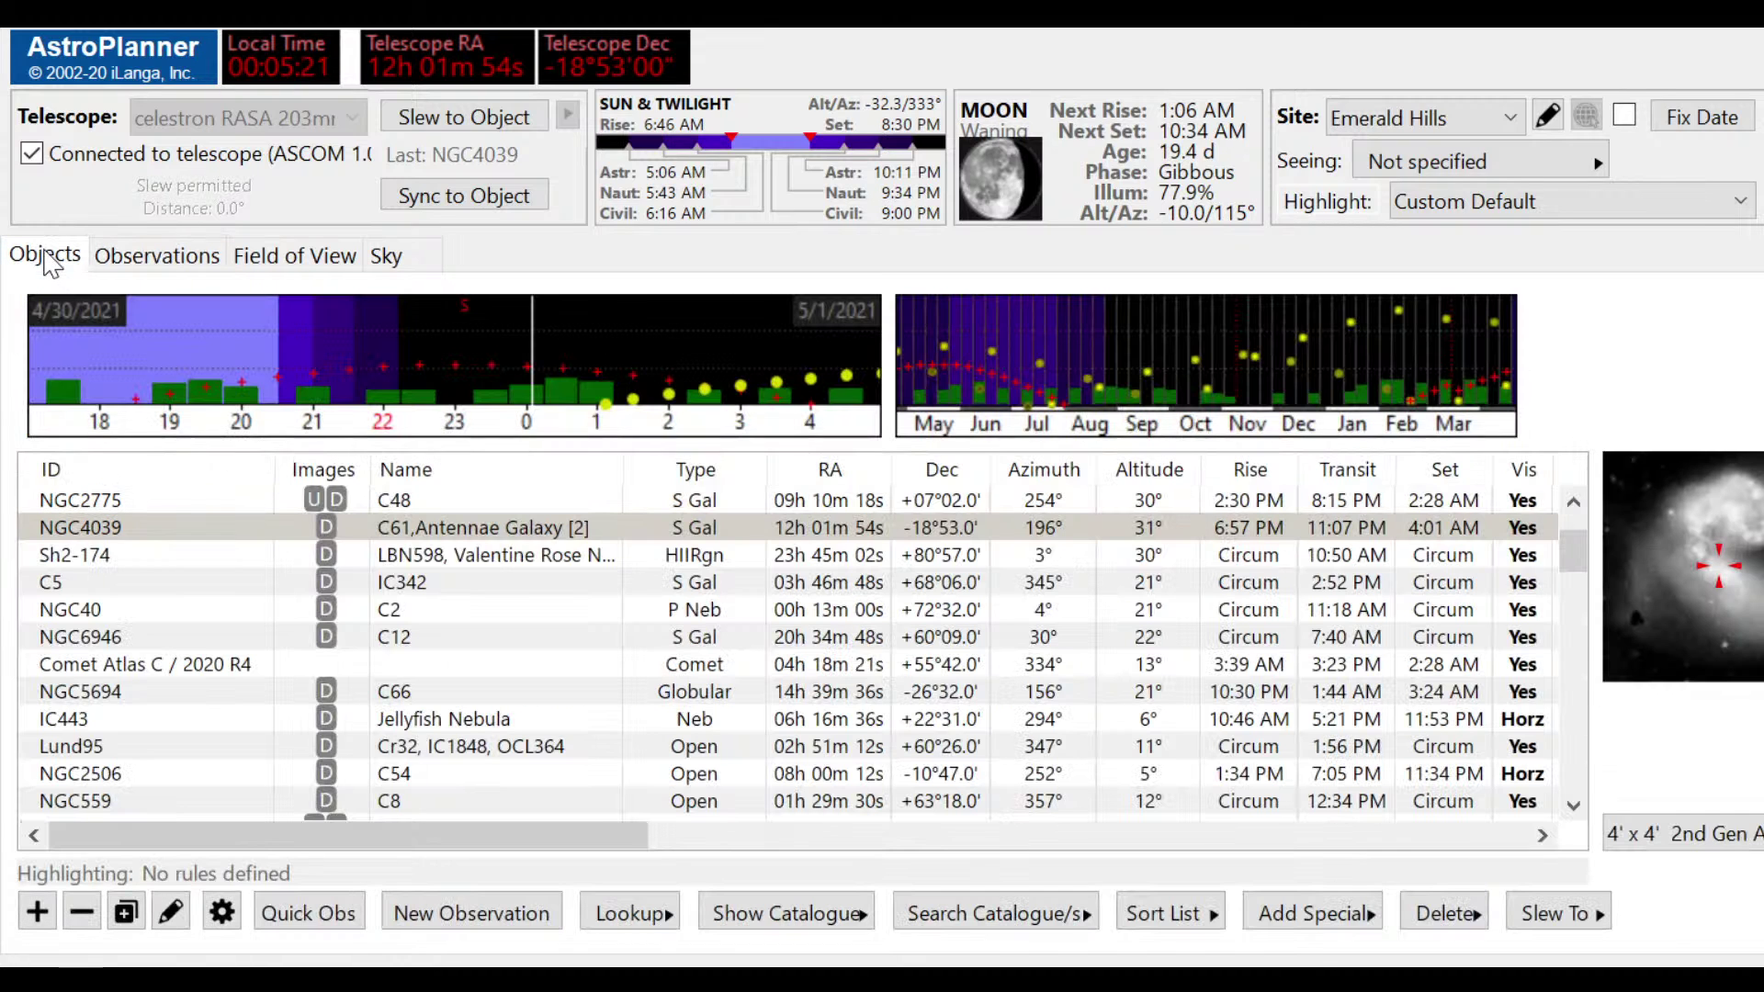
left_click(177, 531)
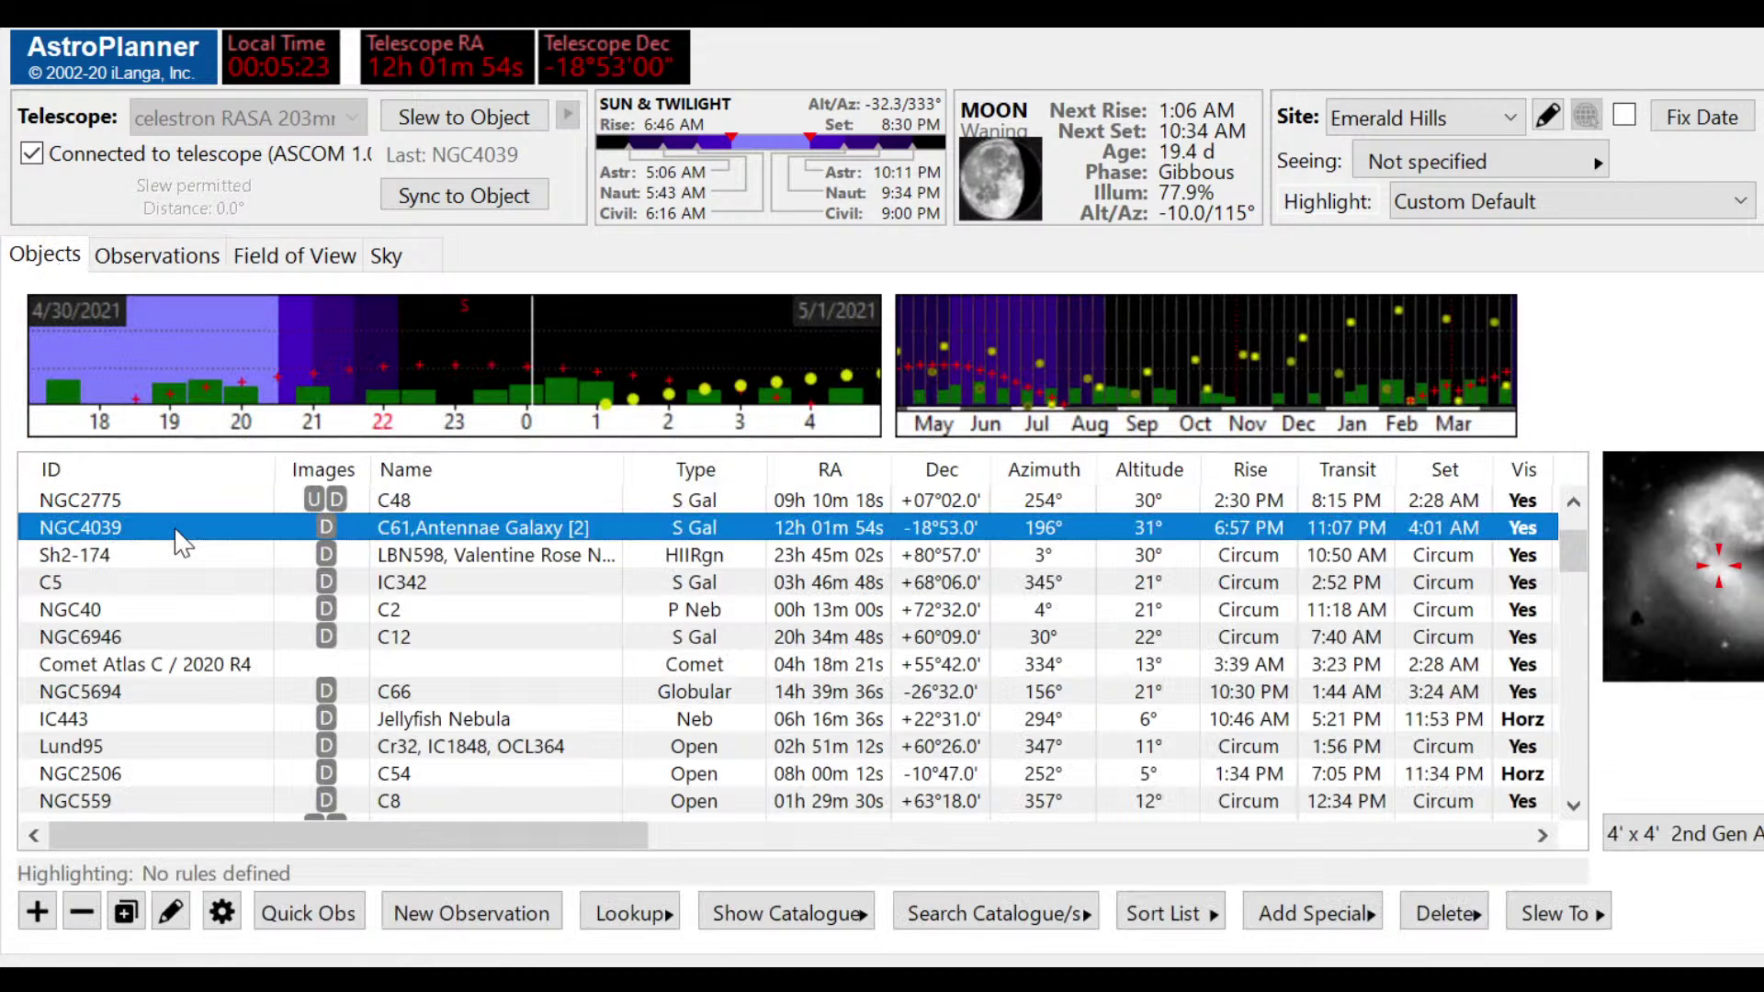
left_click(340, 691)
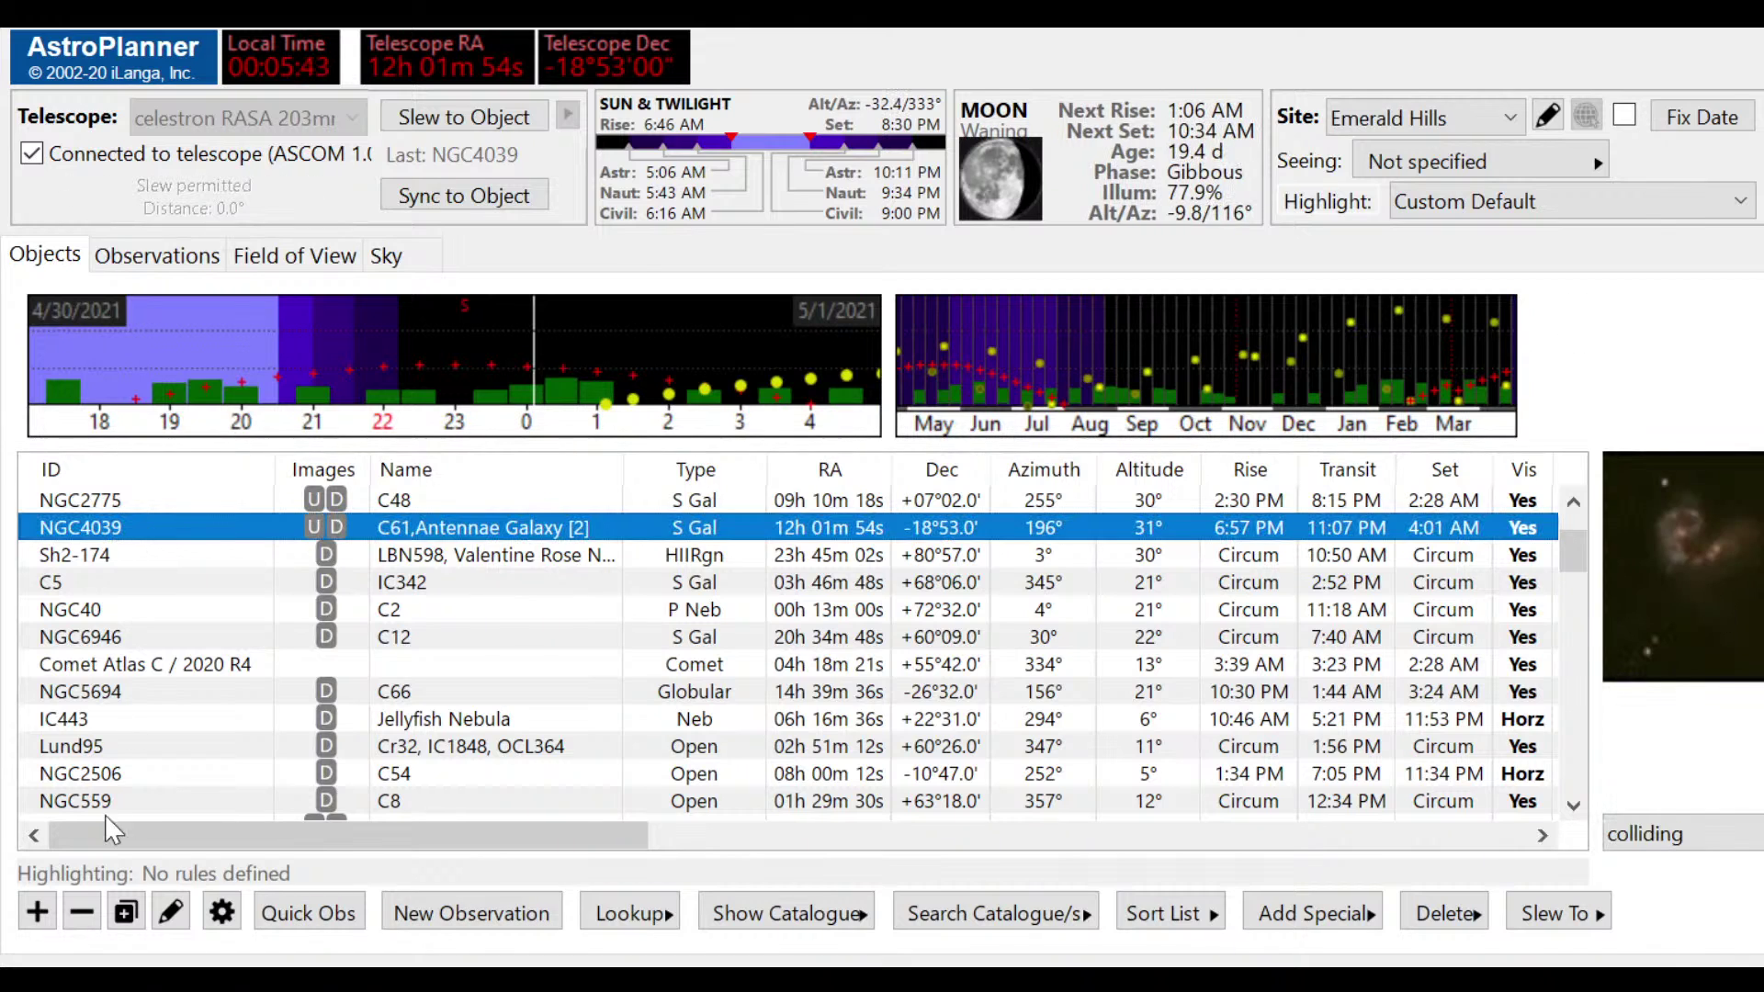
Step: Add NGC4038 to the object list and sort the list by descending altitude, leaving NGC4039 selected
left_click(45, 915)
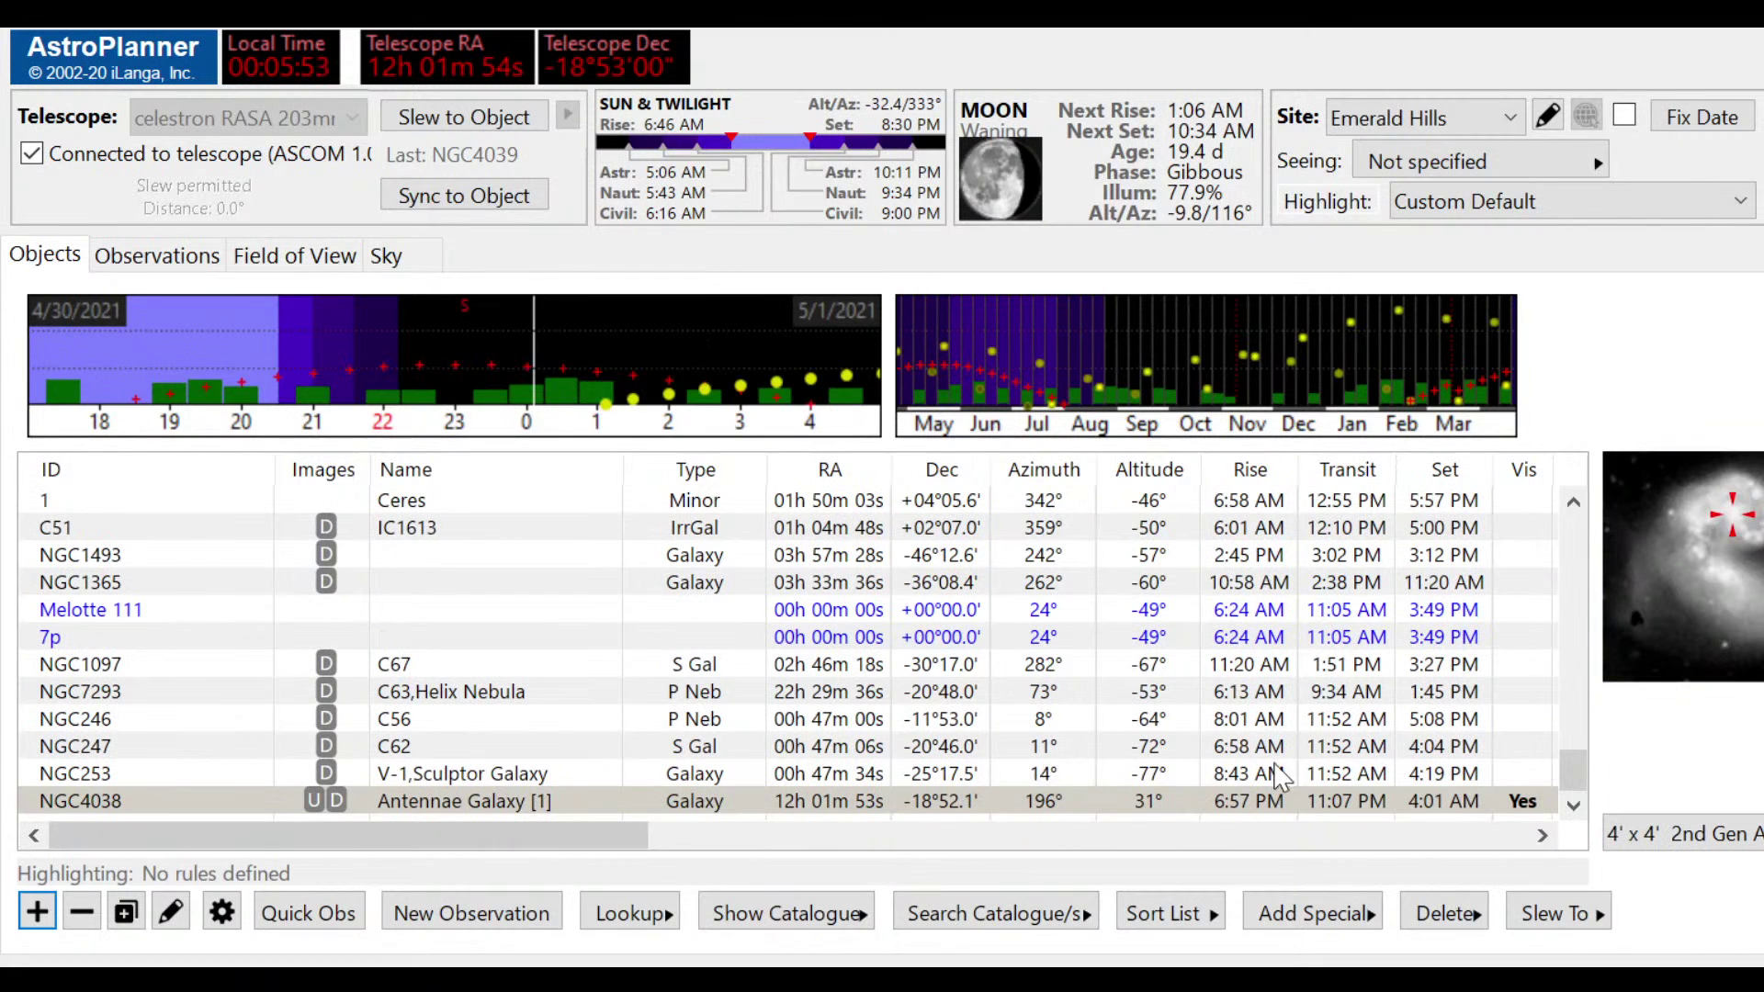
left_click(1194, 919)
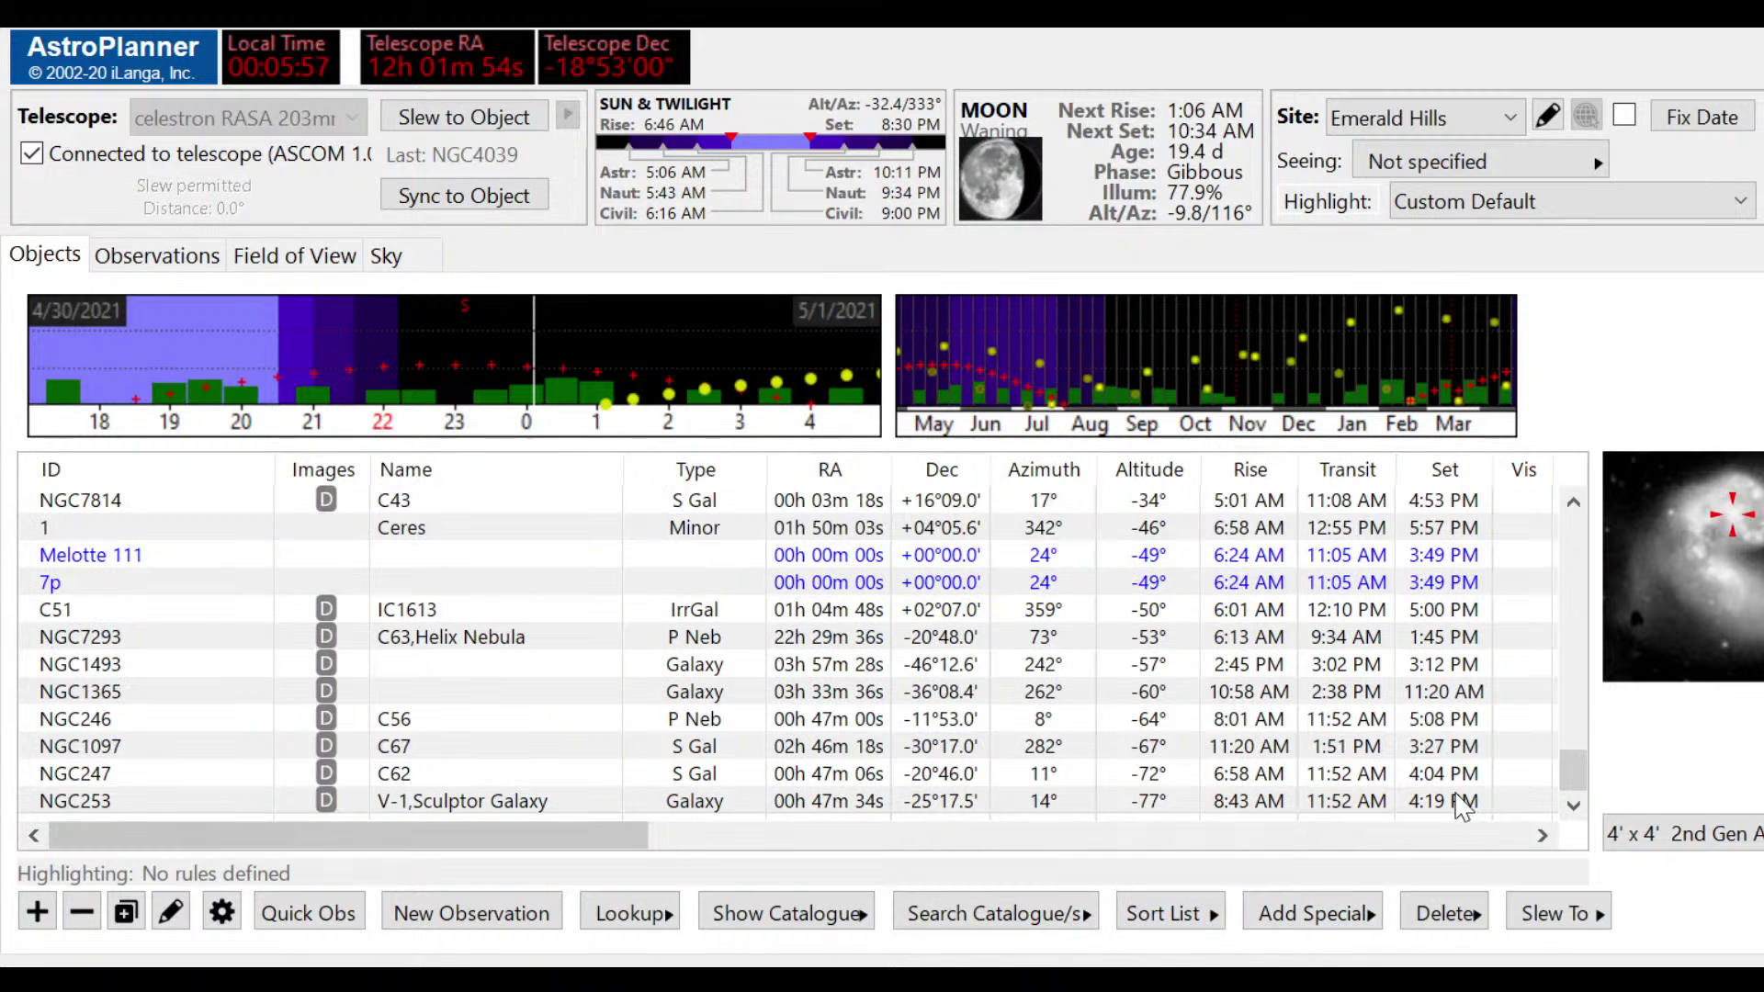
left_click_drag(1593, 788, 1592, 551)
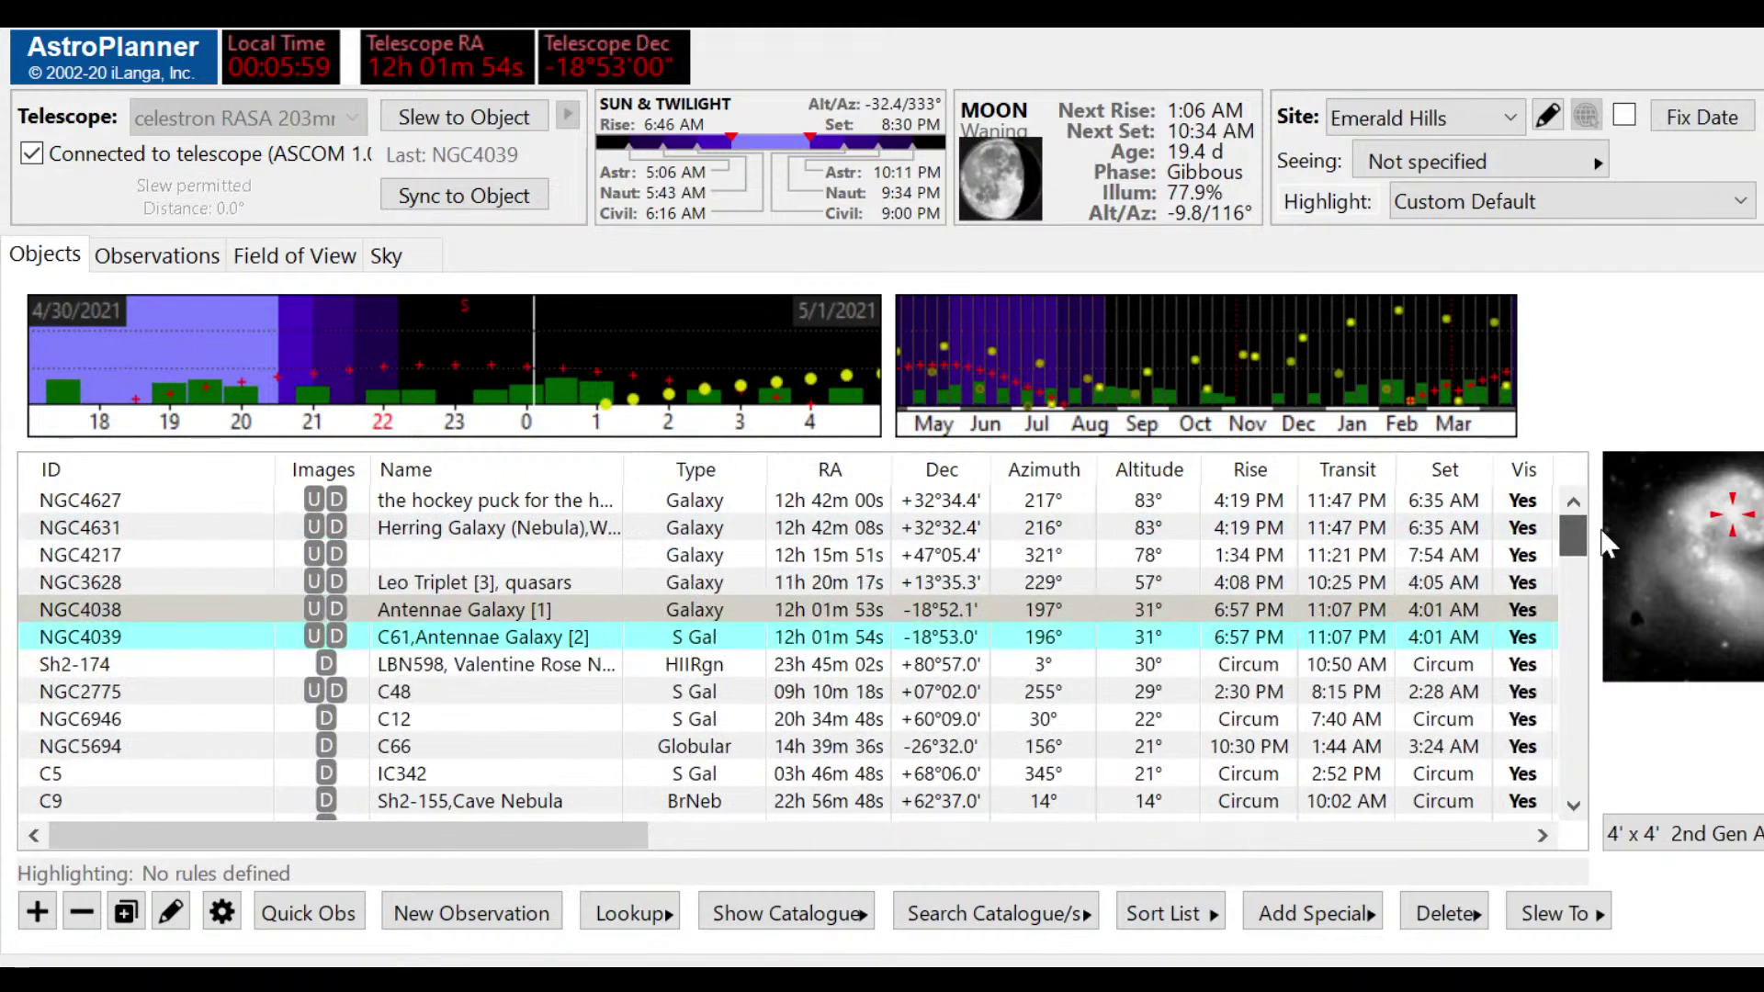
left_click(145, 643)
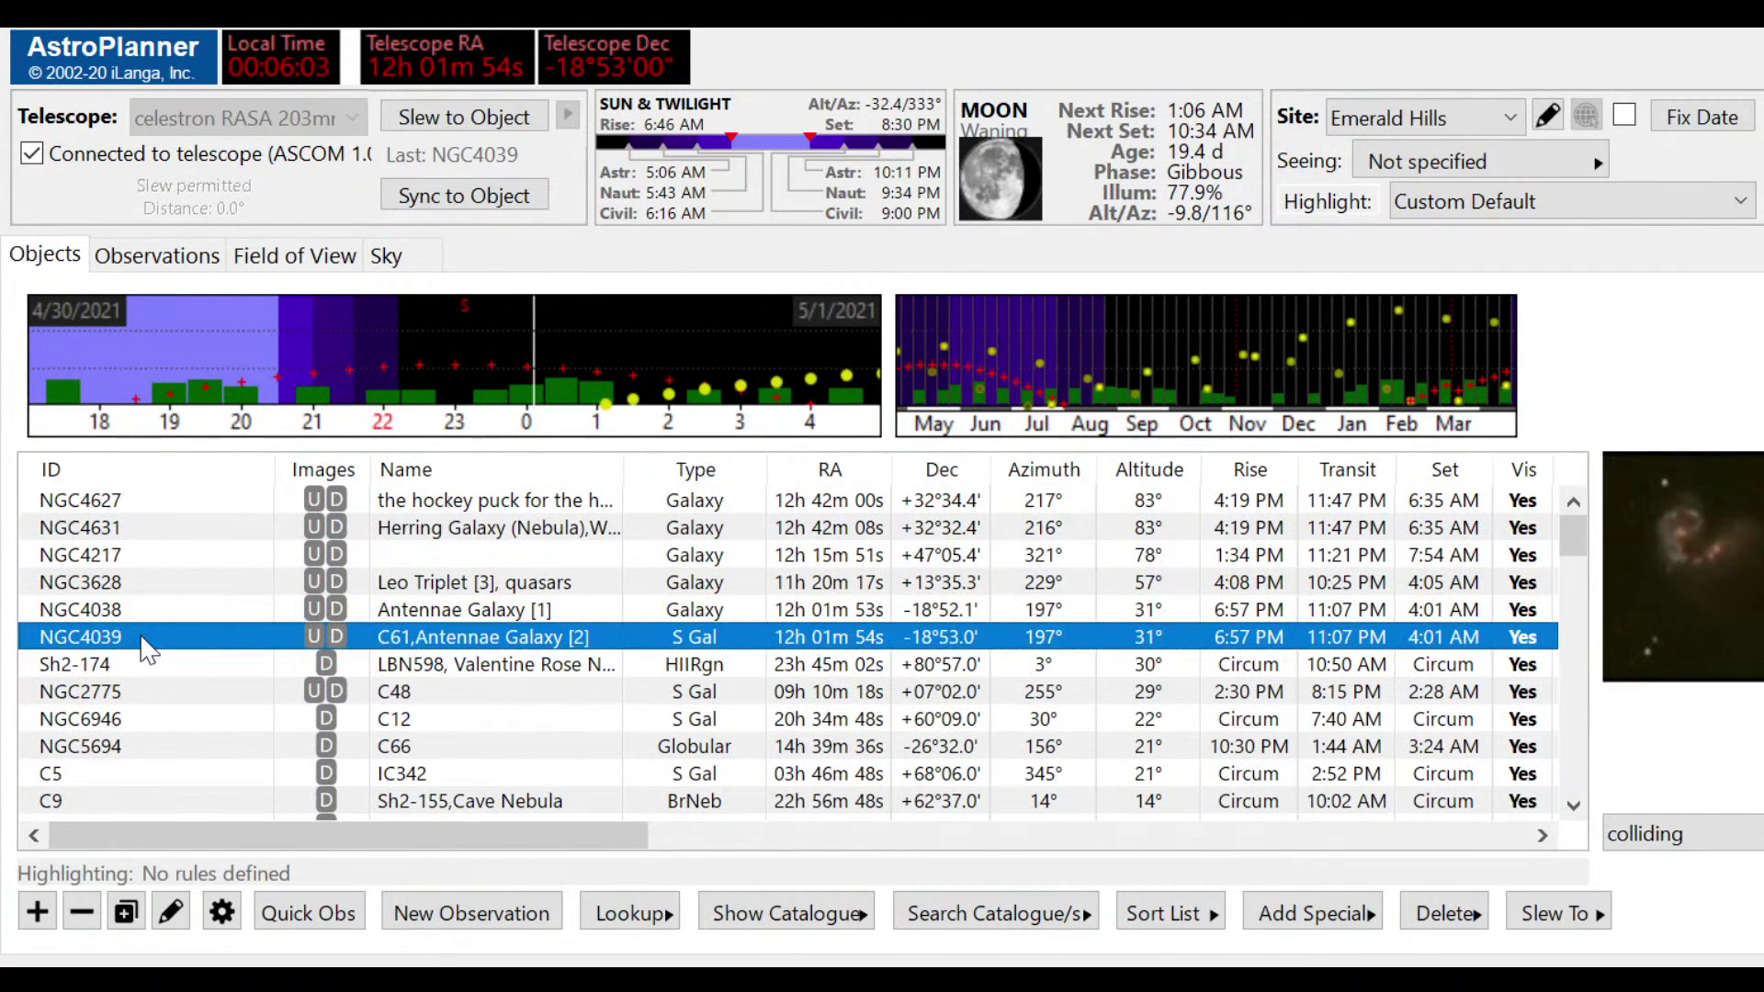
Step: Select NGC4038 together with NGC4039 in the object list
key("shift+Up")
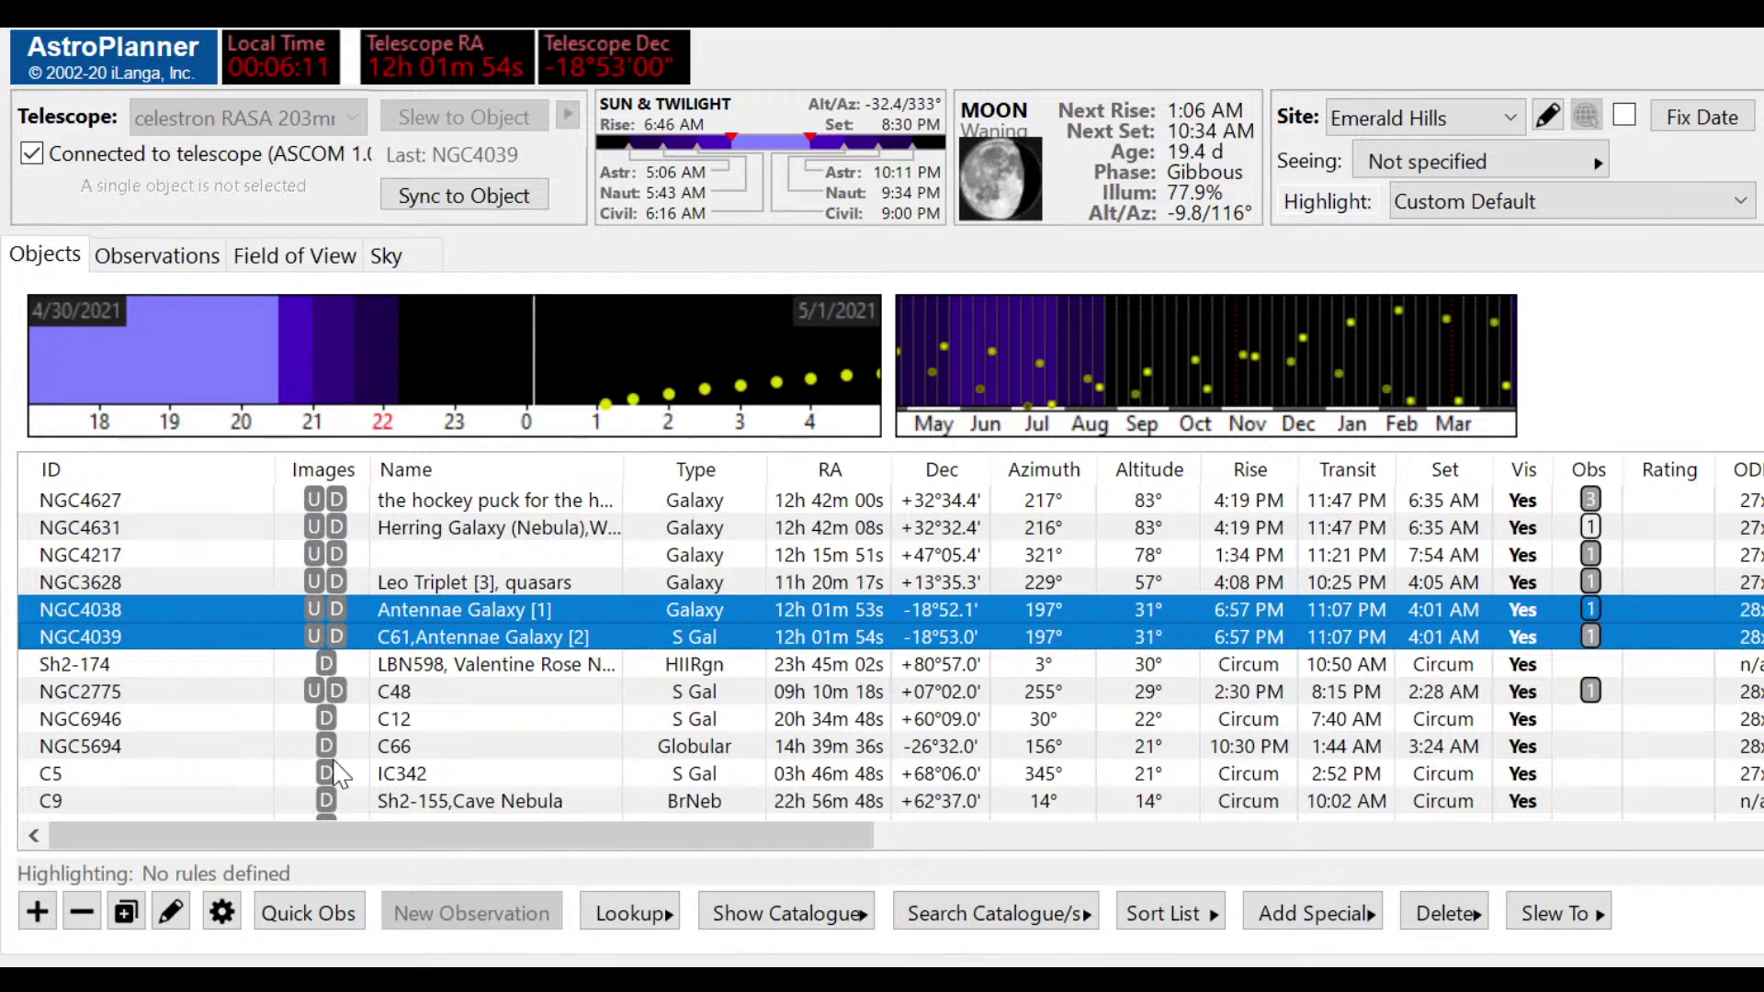
left_click(329, 820)
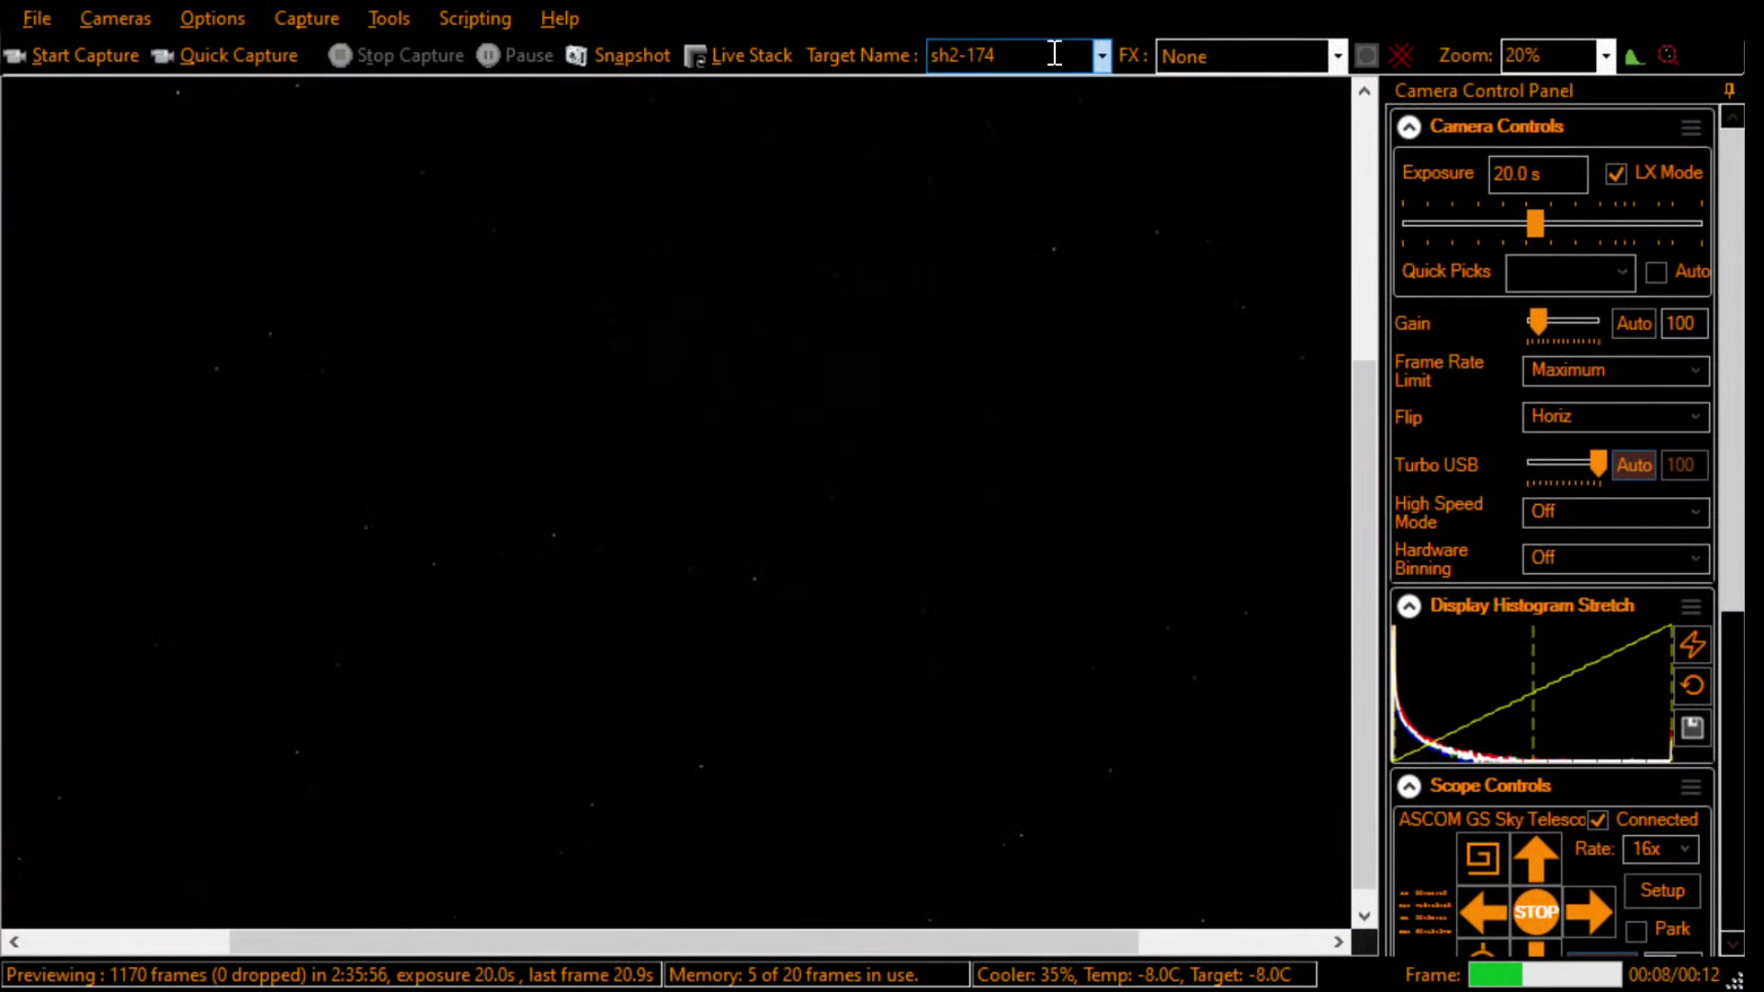
Step: Switch to SharpCap, set the target name to ngc6946, and start live stacking from a cleared stack
left_click_drag(1051, 55, 893, 57)
type("ngc")
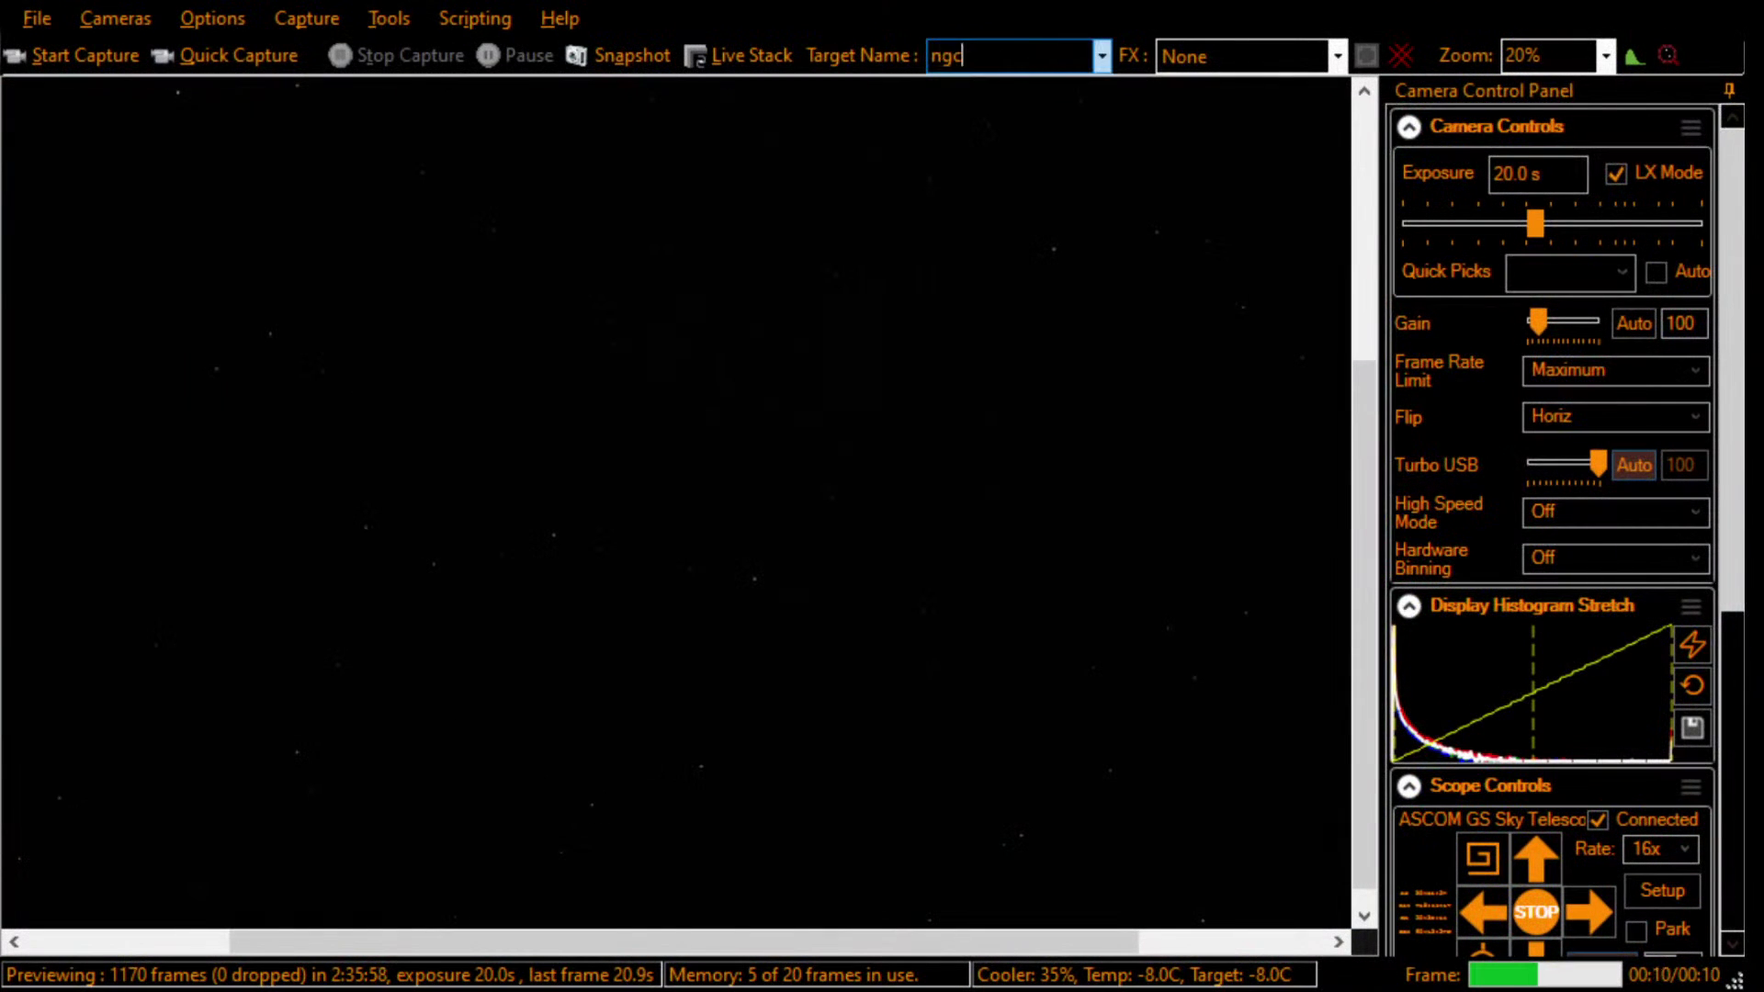
type("6946")
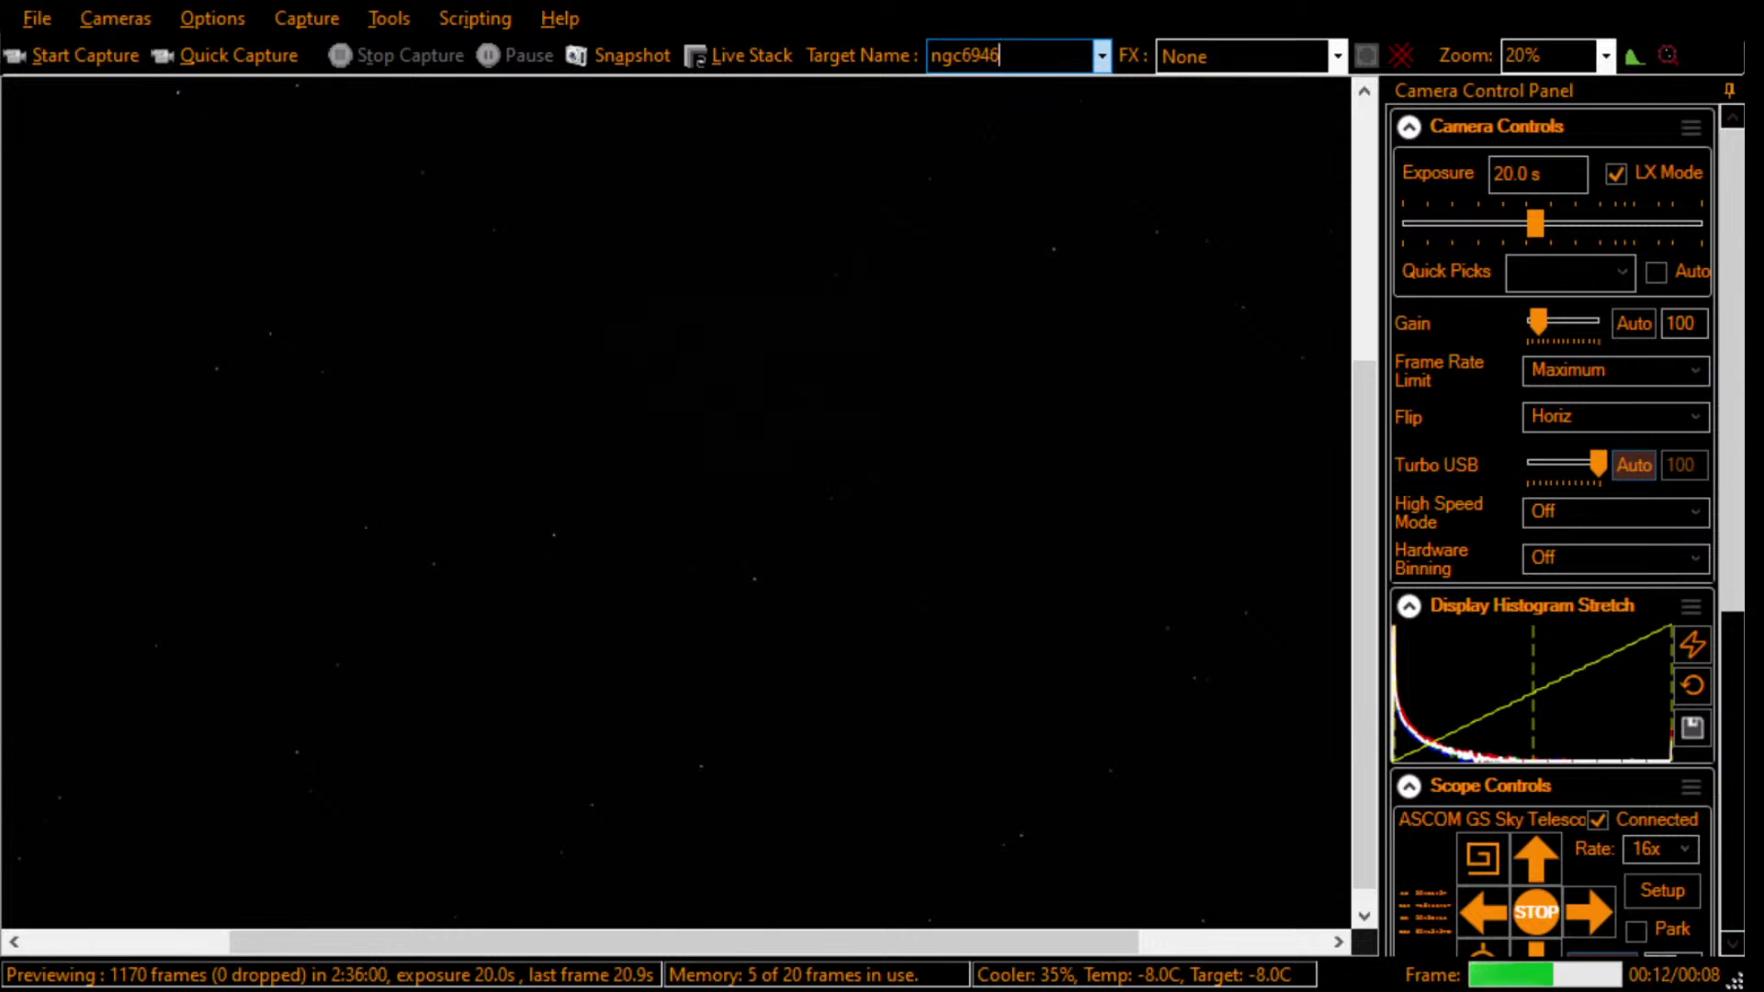
key("Tab")
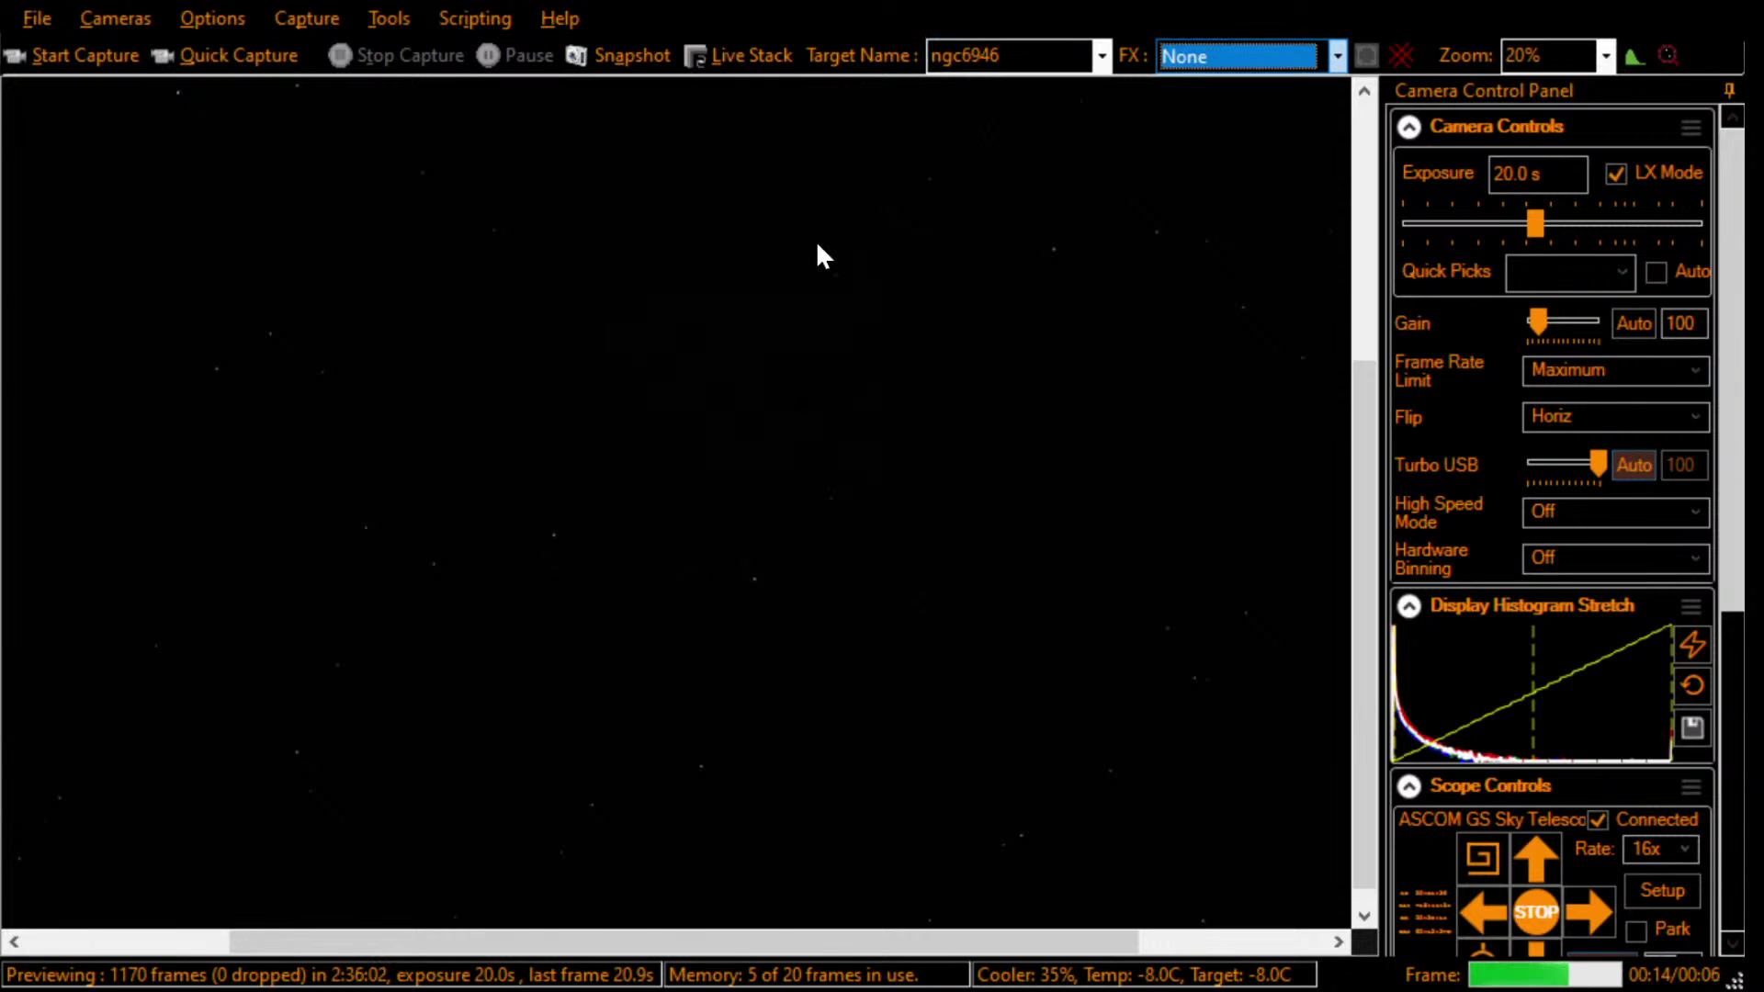
key("ctrl+shift+s")
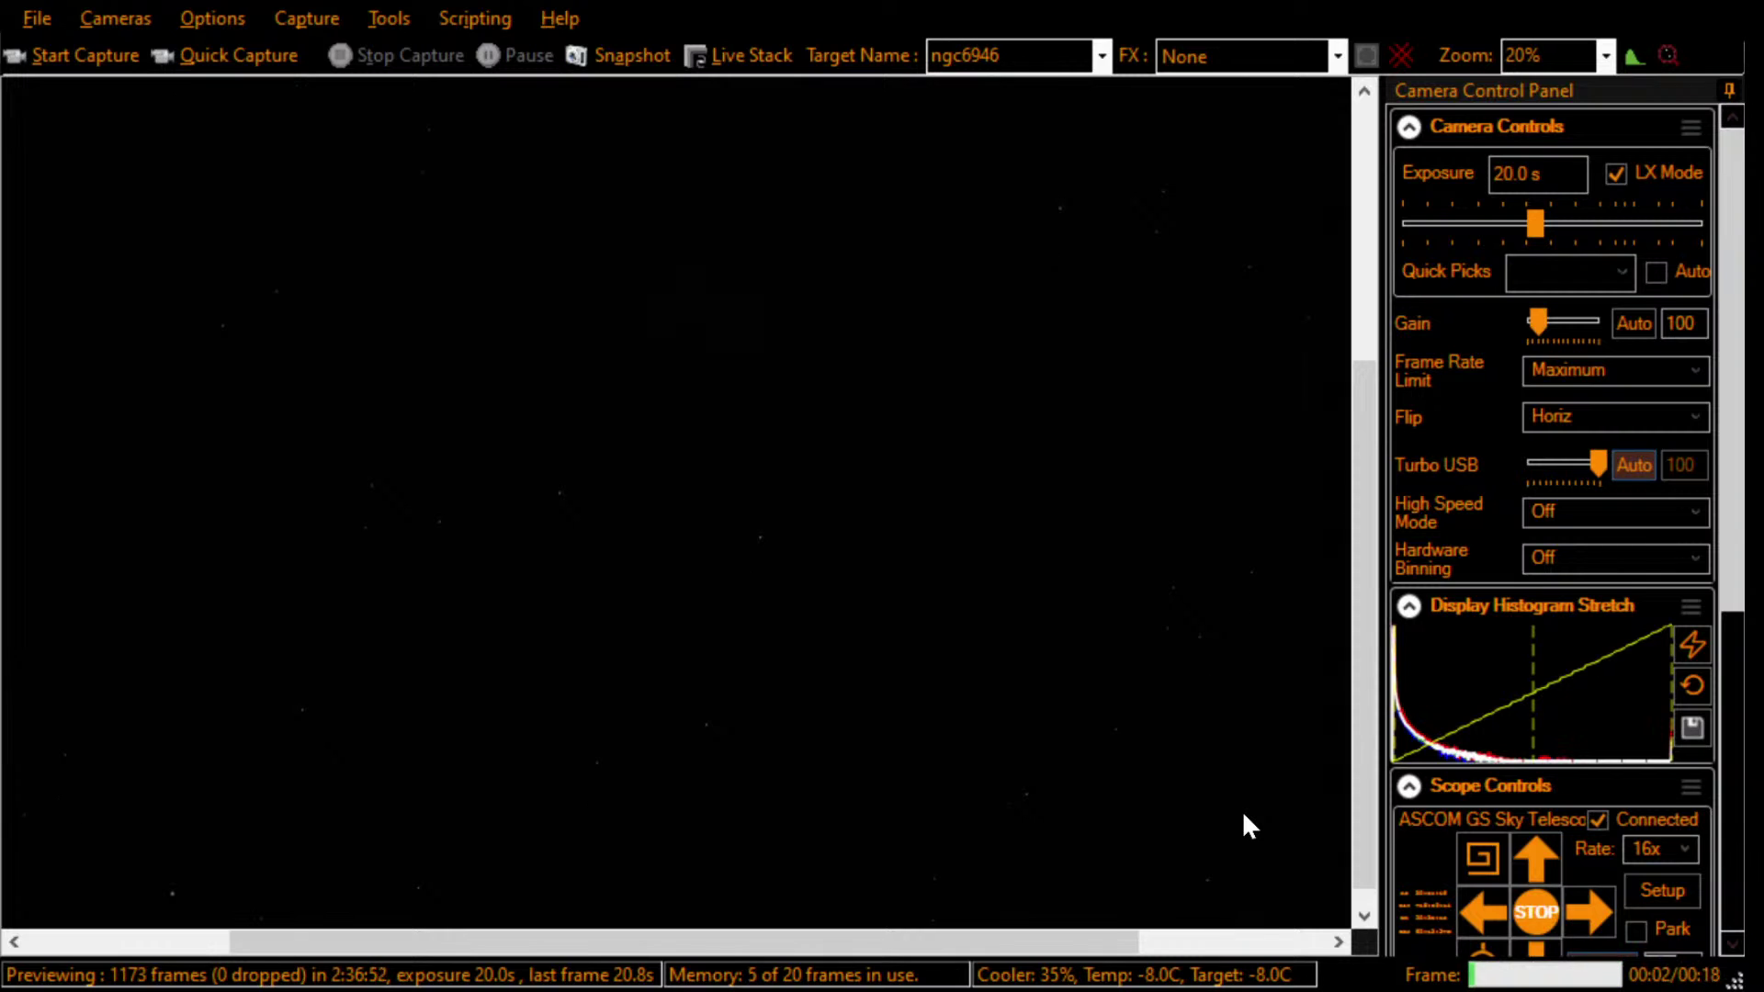
left_click(719, 61)
left_click(55, 767)
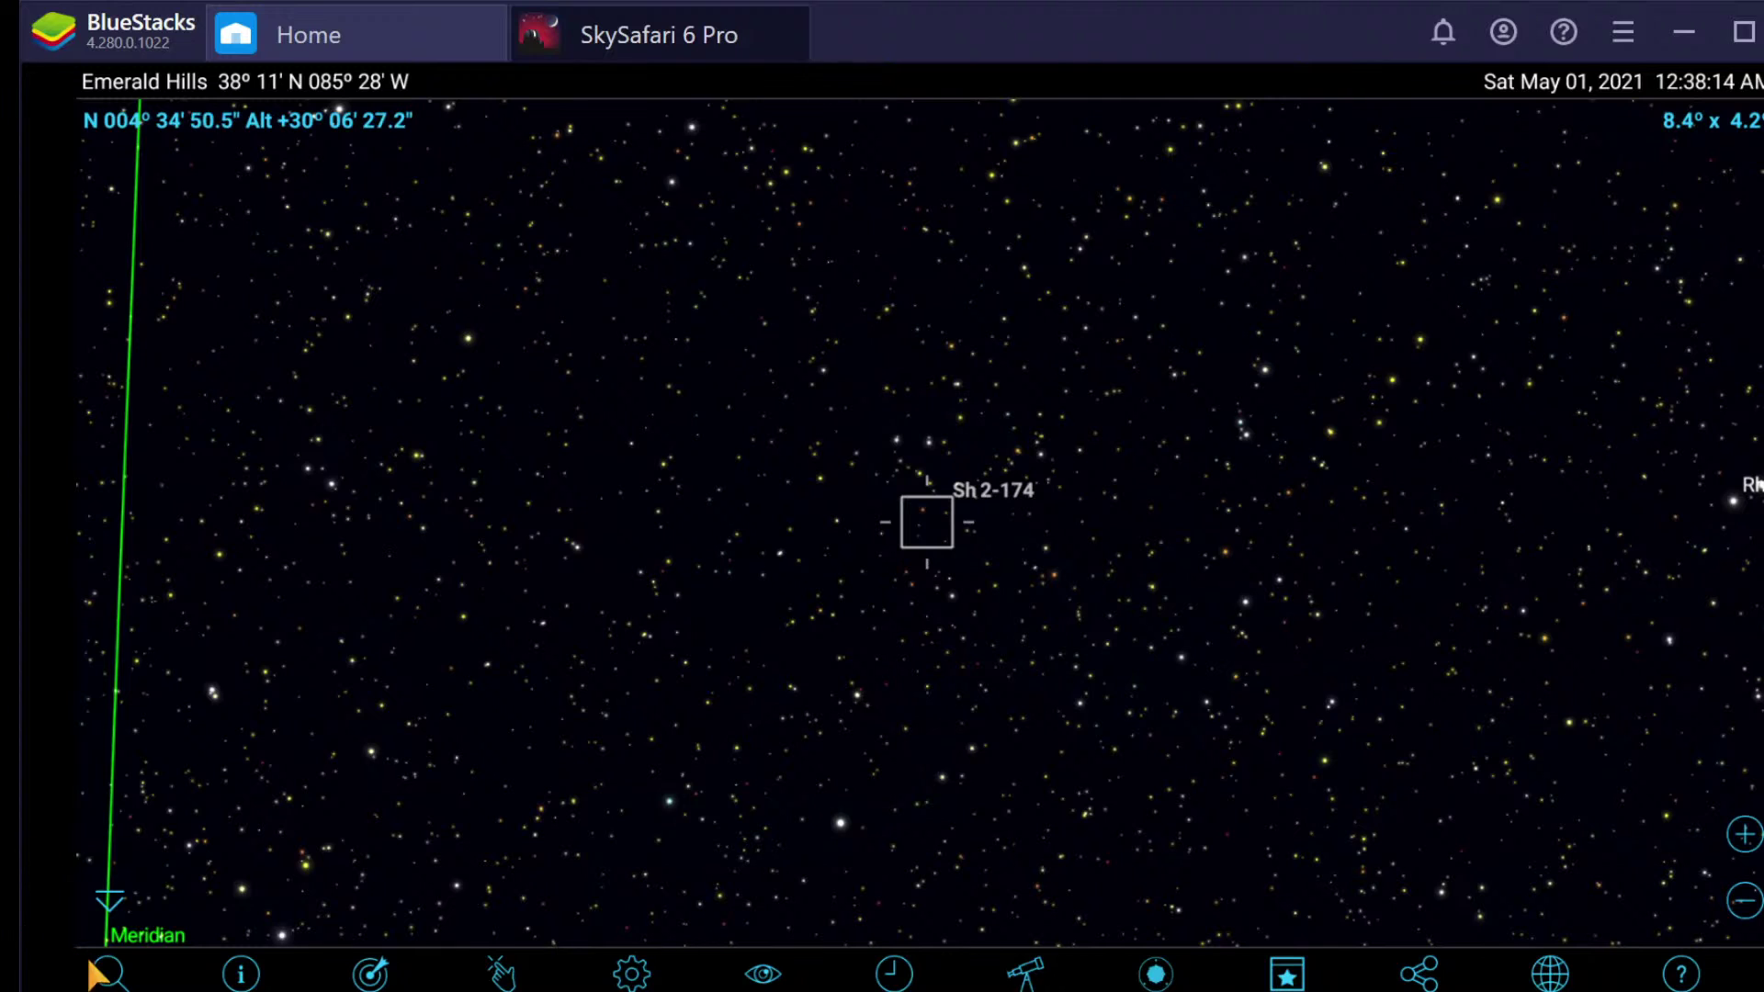
Step: Switch to SkySafari, search for ngc6946, and centre the sky chart on it
left_click(103, 972)
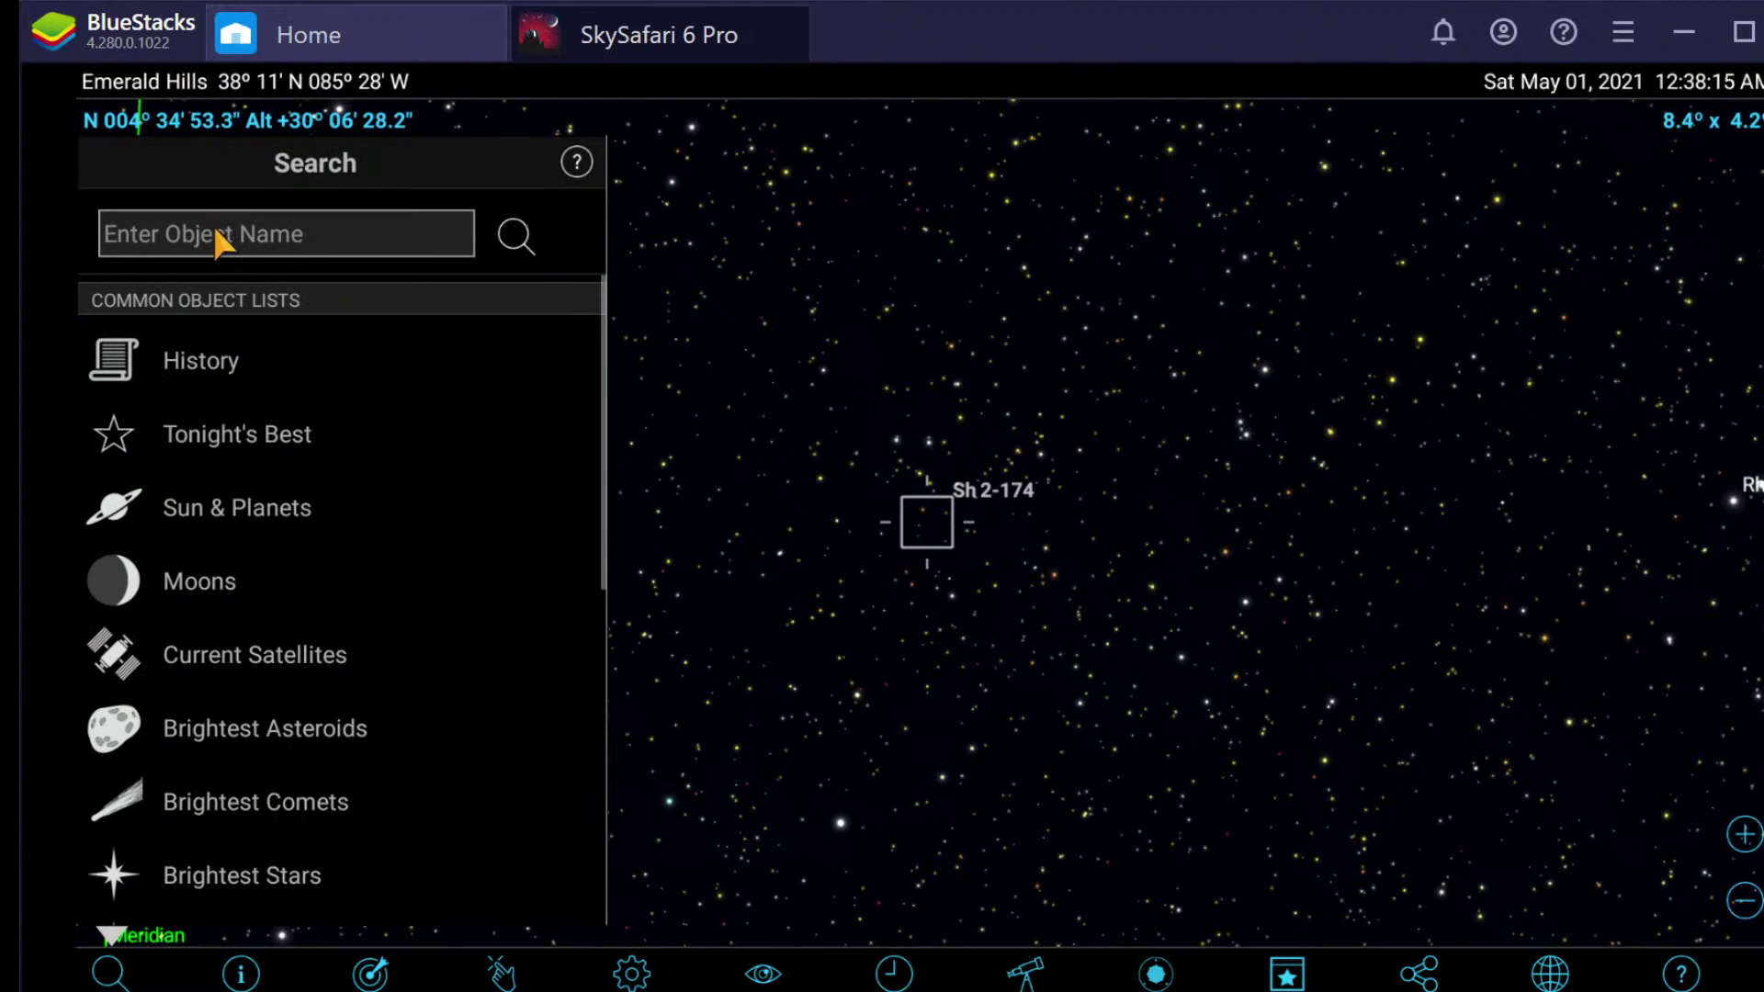
left_click(215, 234)
type("ngc")
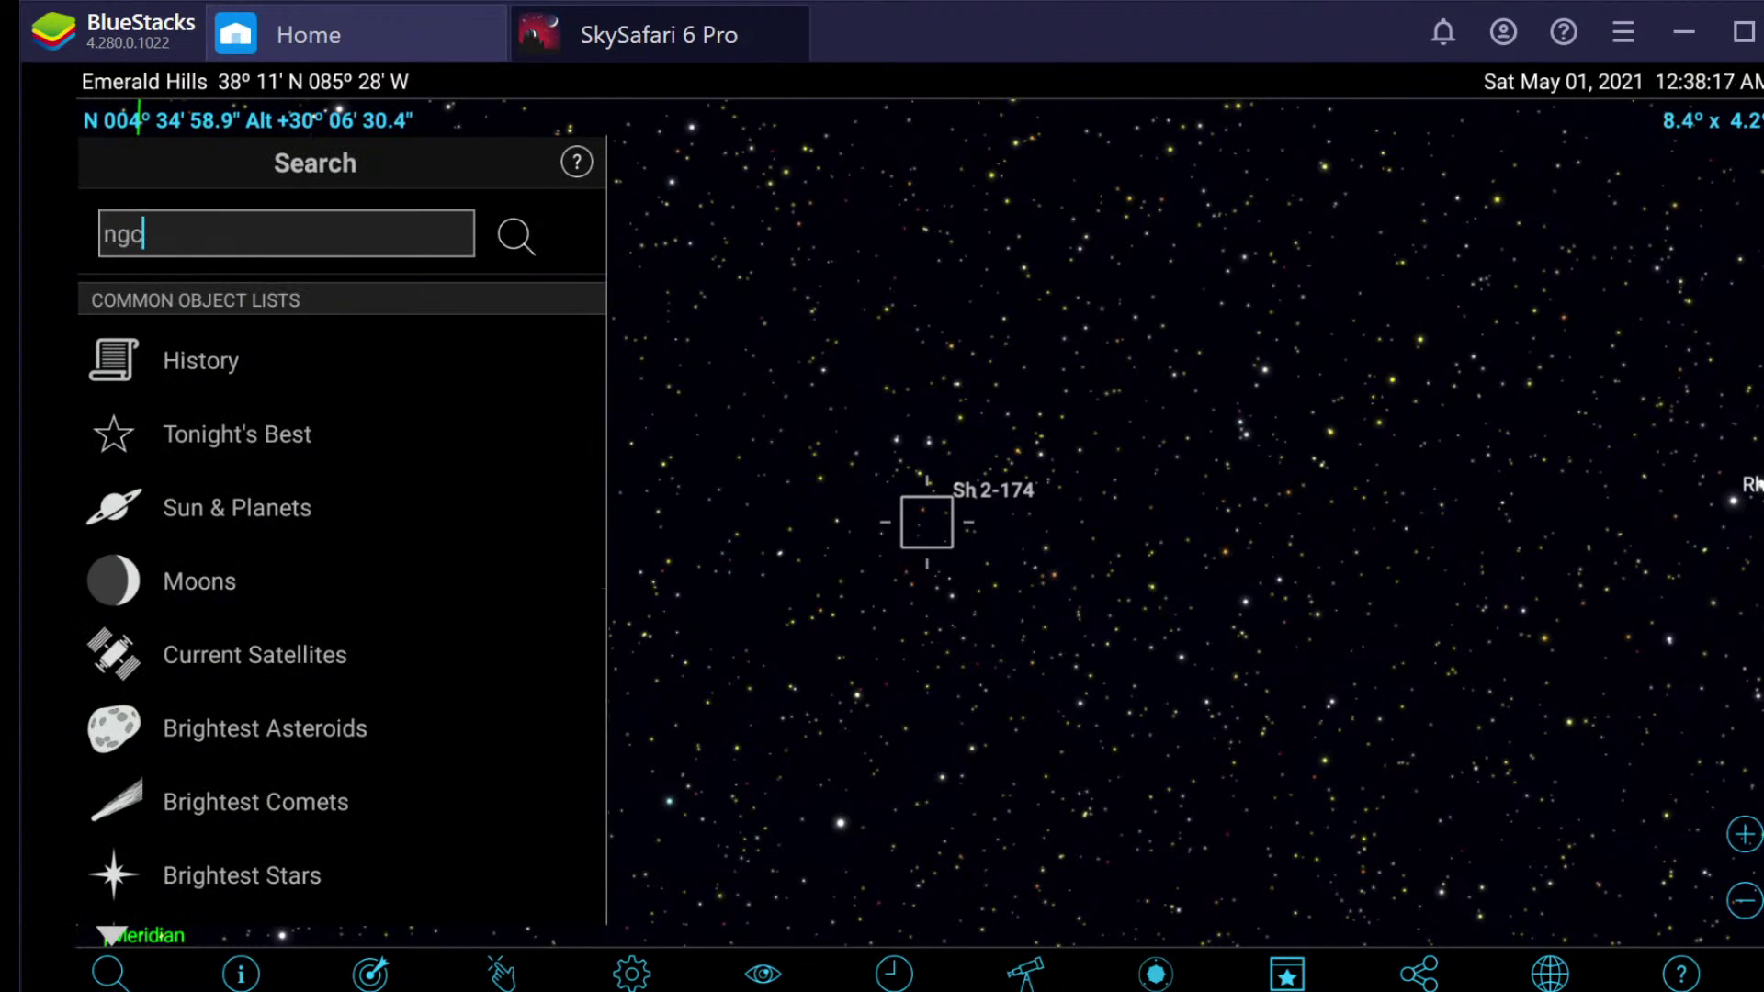
type("694")
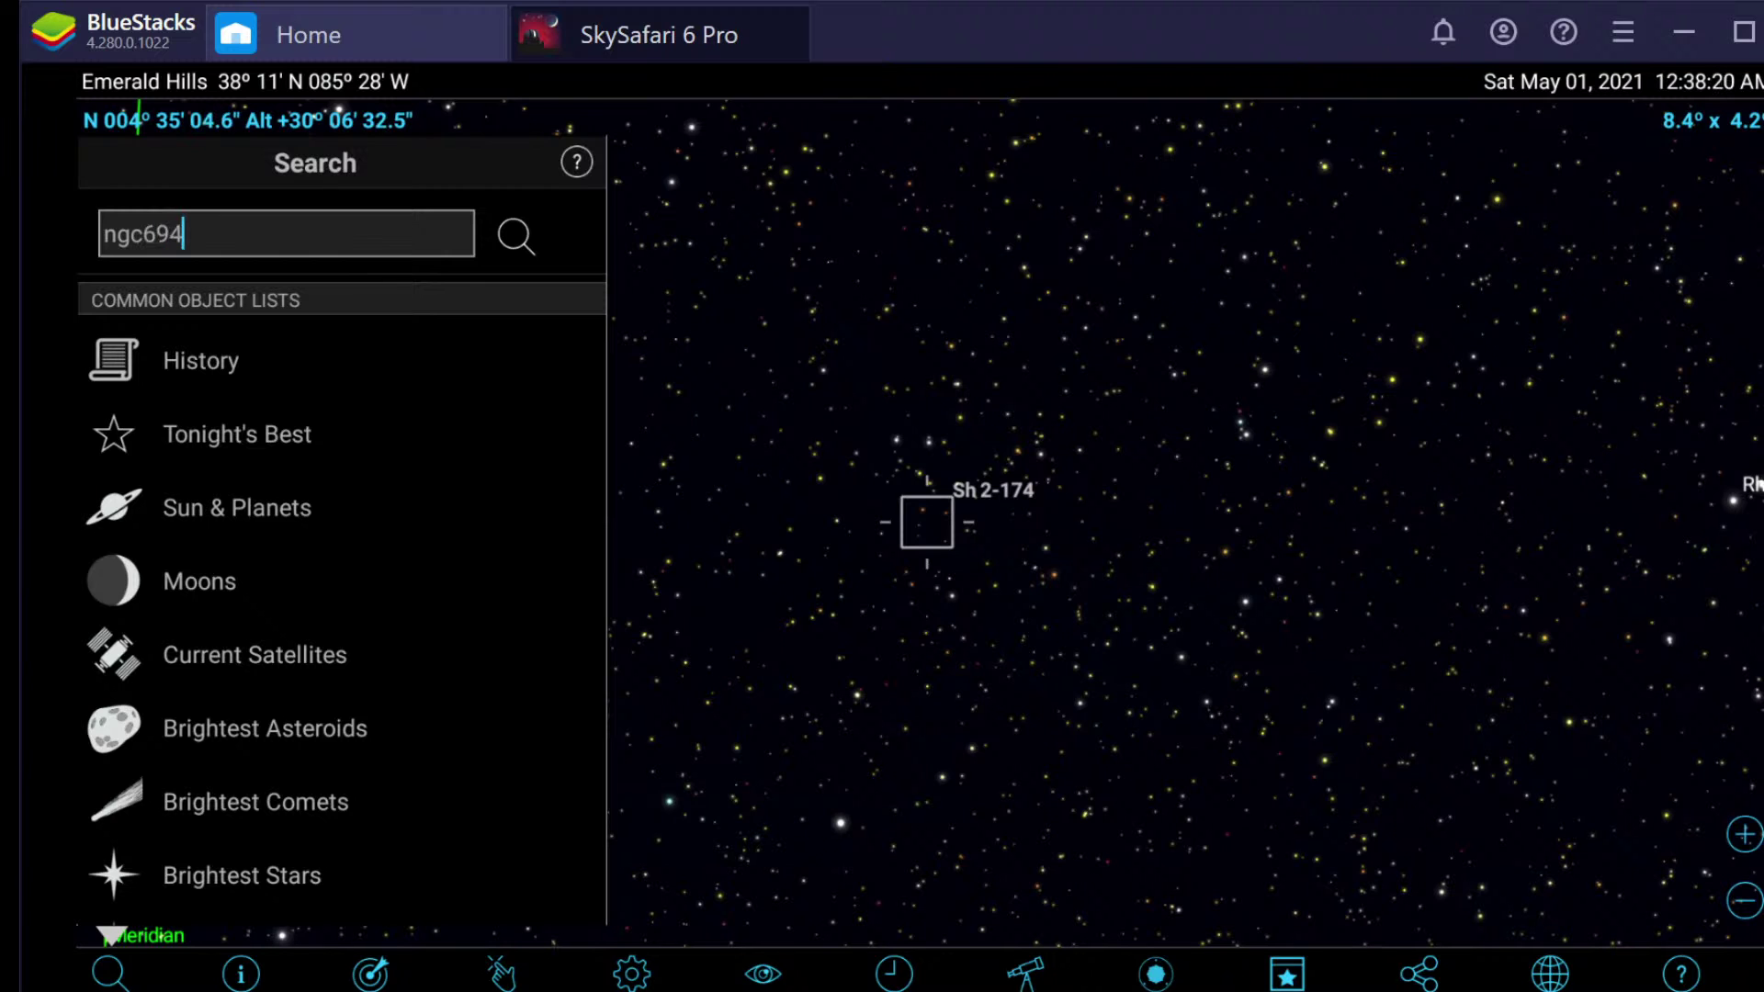
type("6")
key("Return")
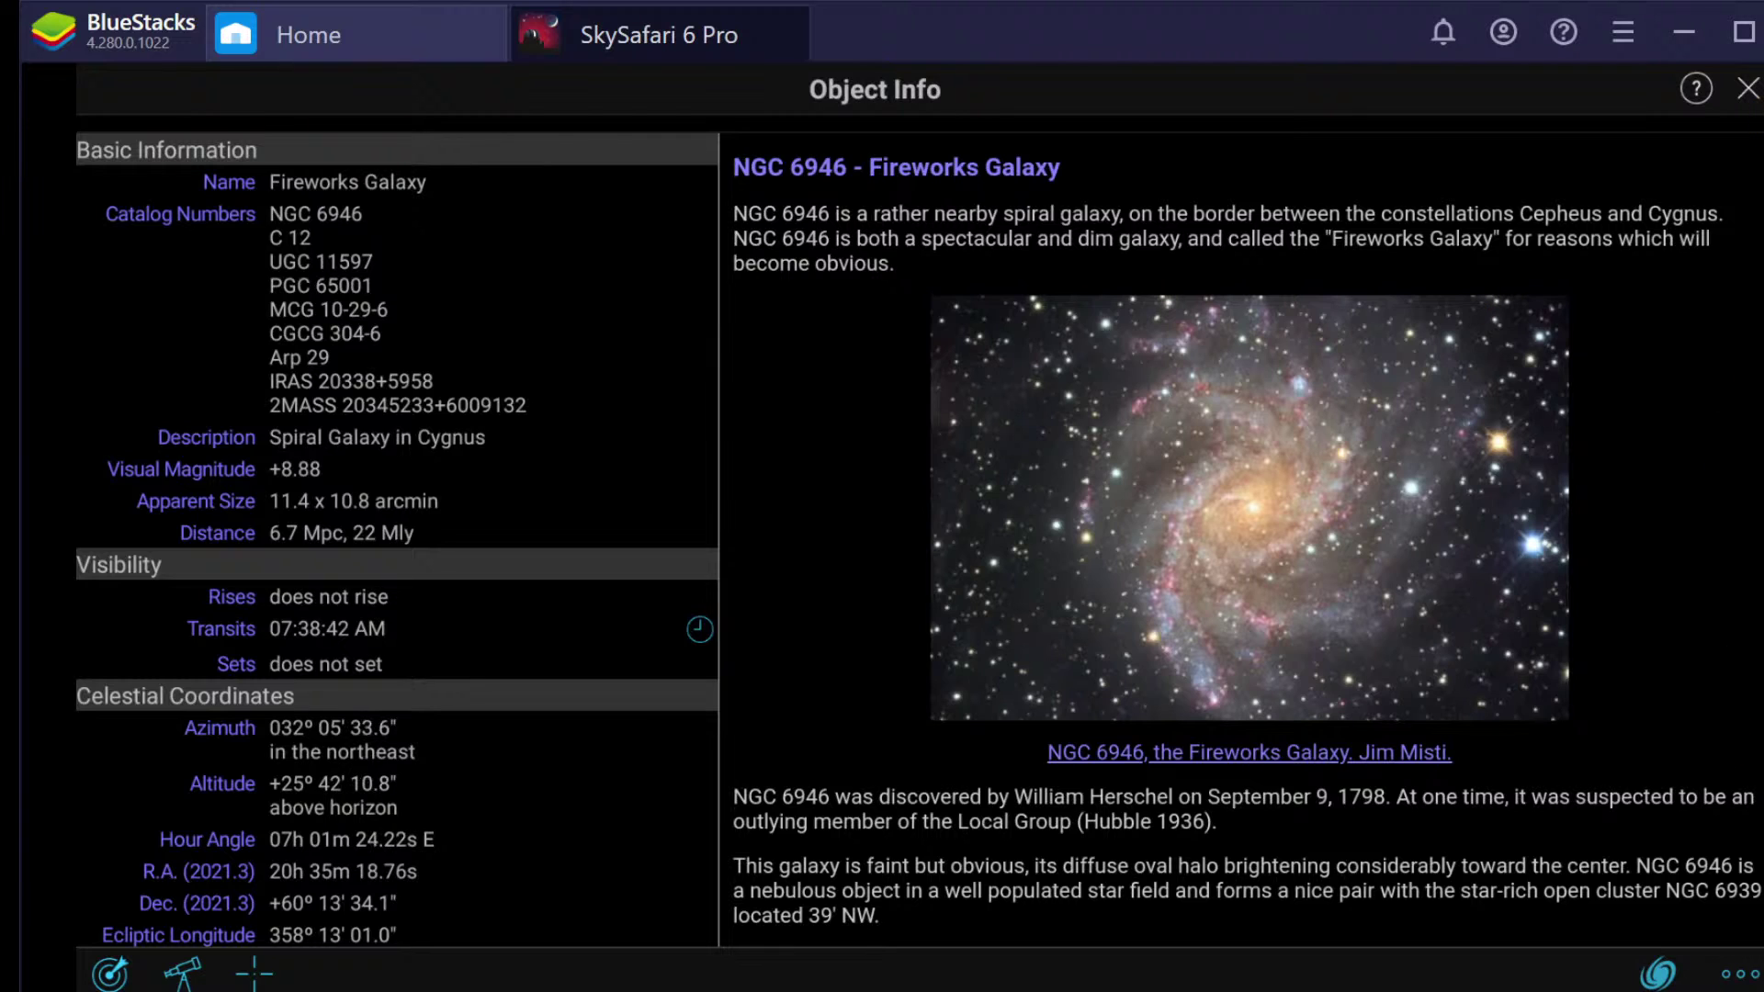
left_click(109, 972)
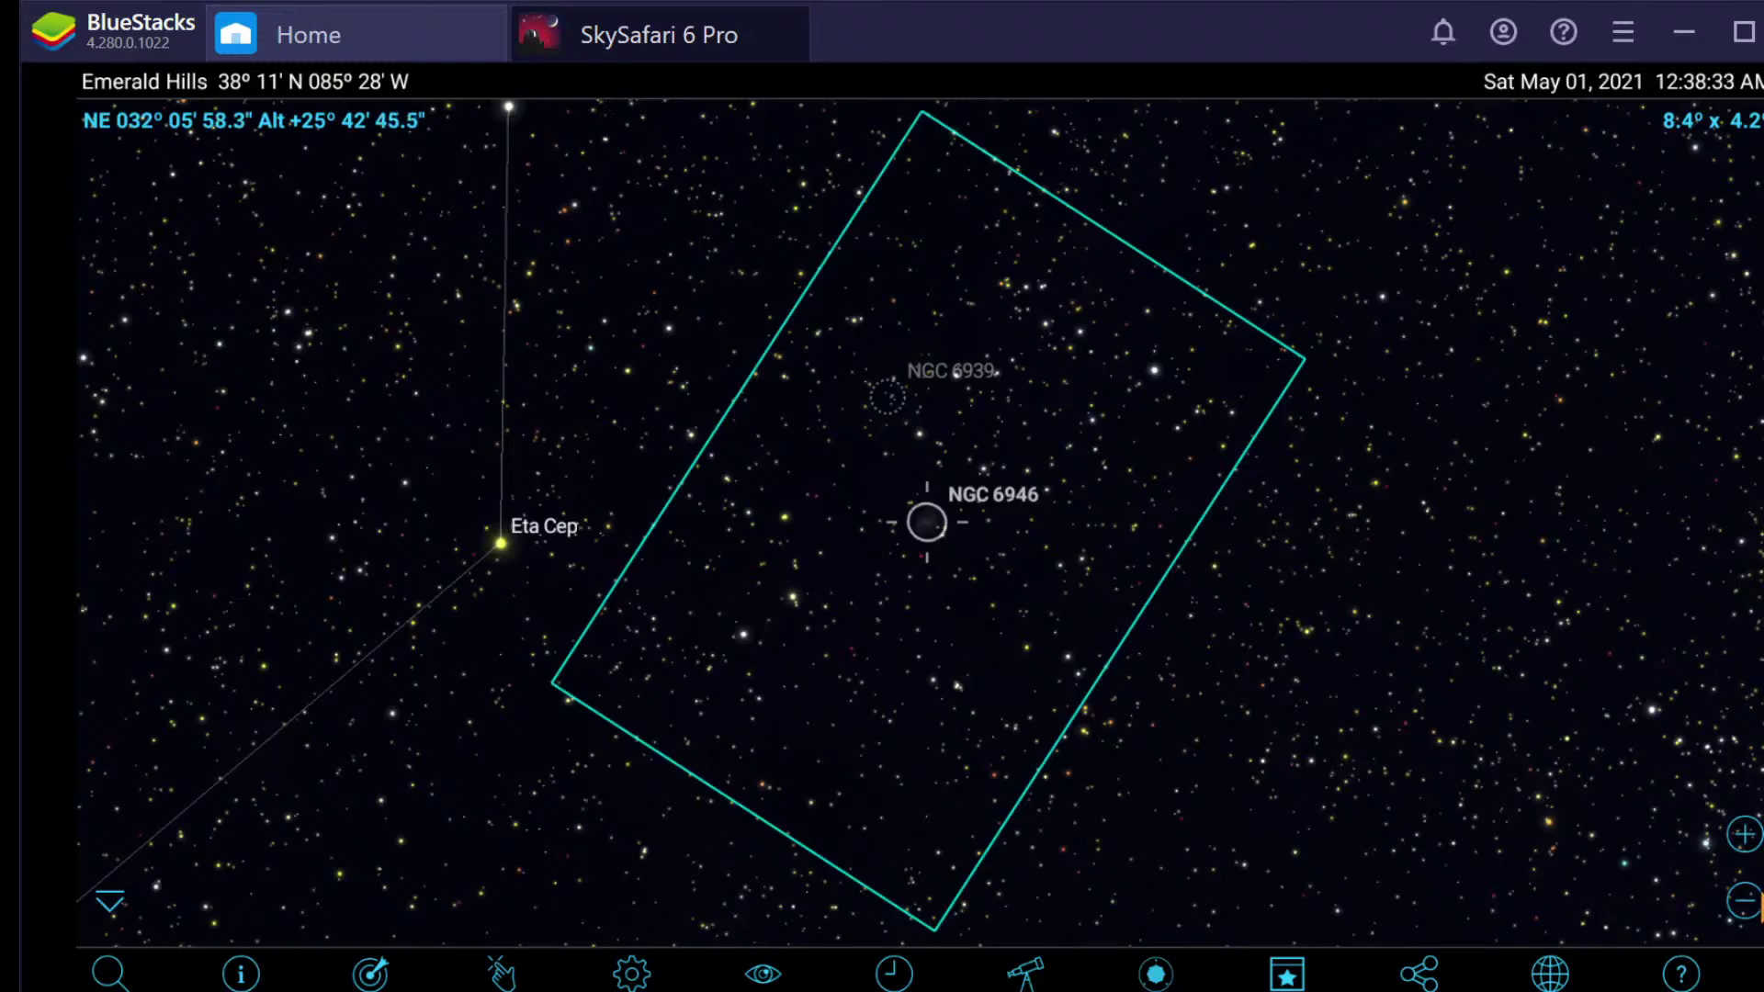
Step: View NGC 6946 among its surrounding constellations in a wide field, narrowing back to a close field of about 3.5° by 1.7°
scroll(919, 524, "down", 5)
scroll(919, 523, "down", 3)
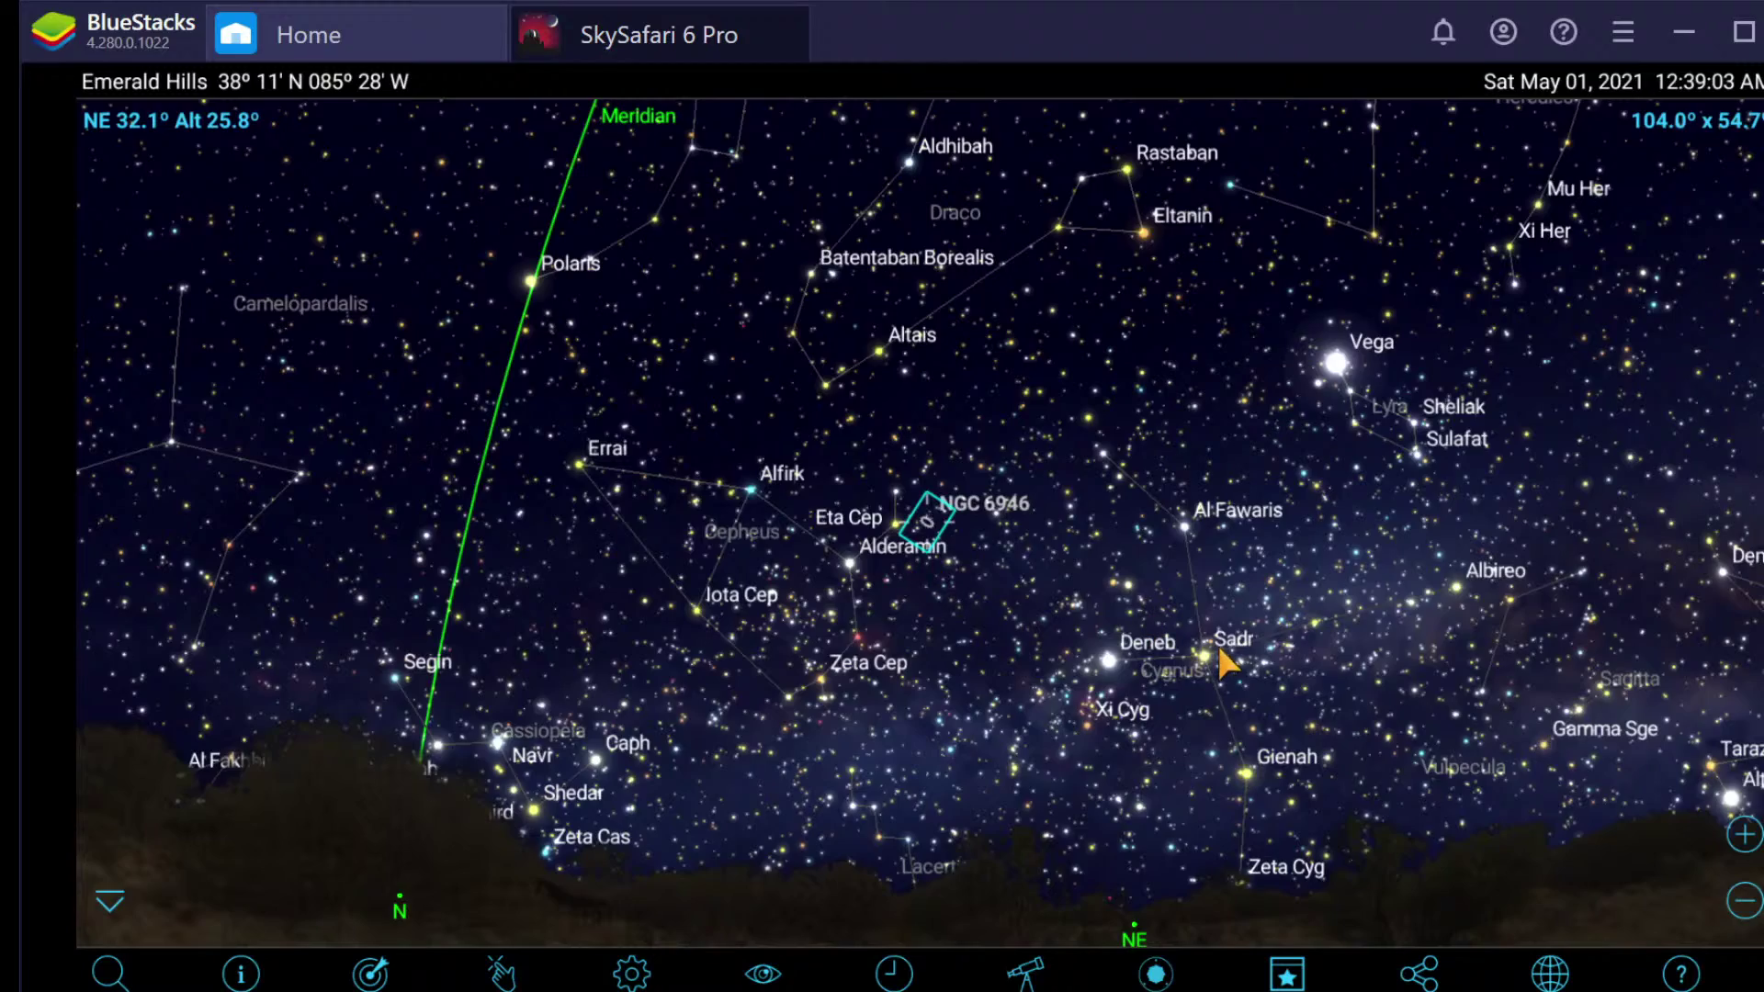
left_click(1744, 834)
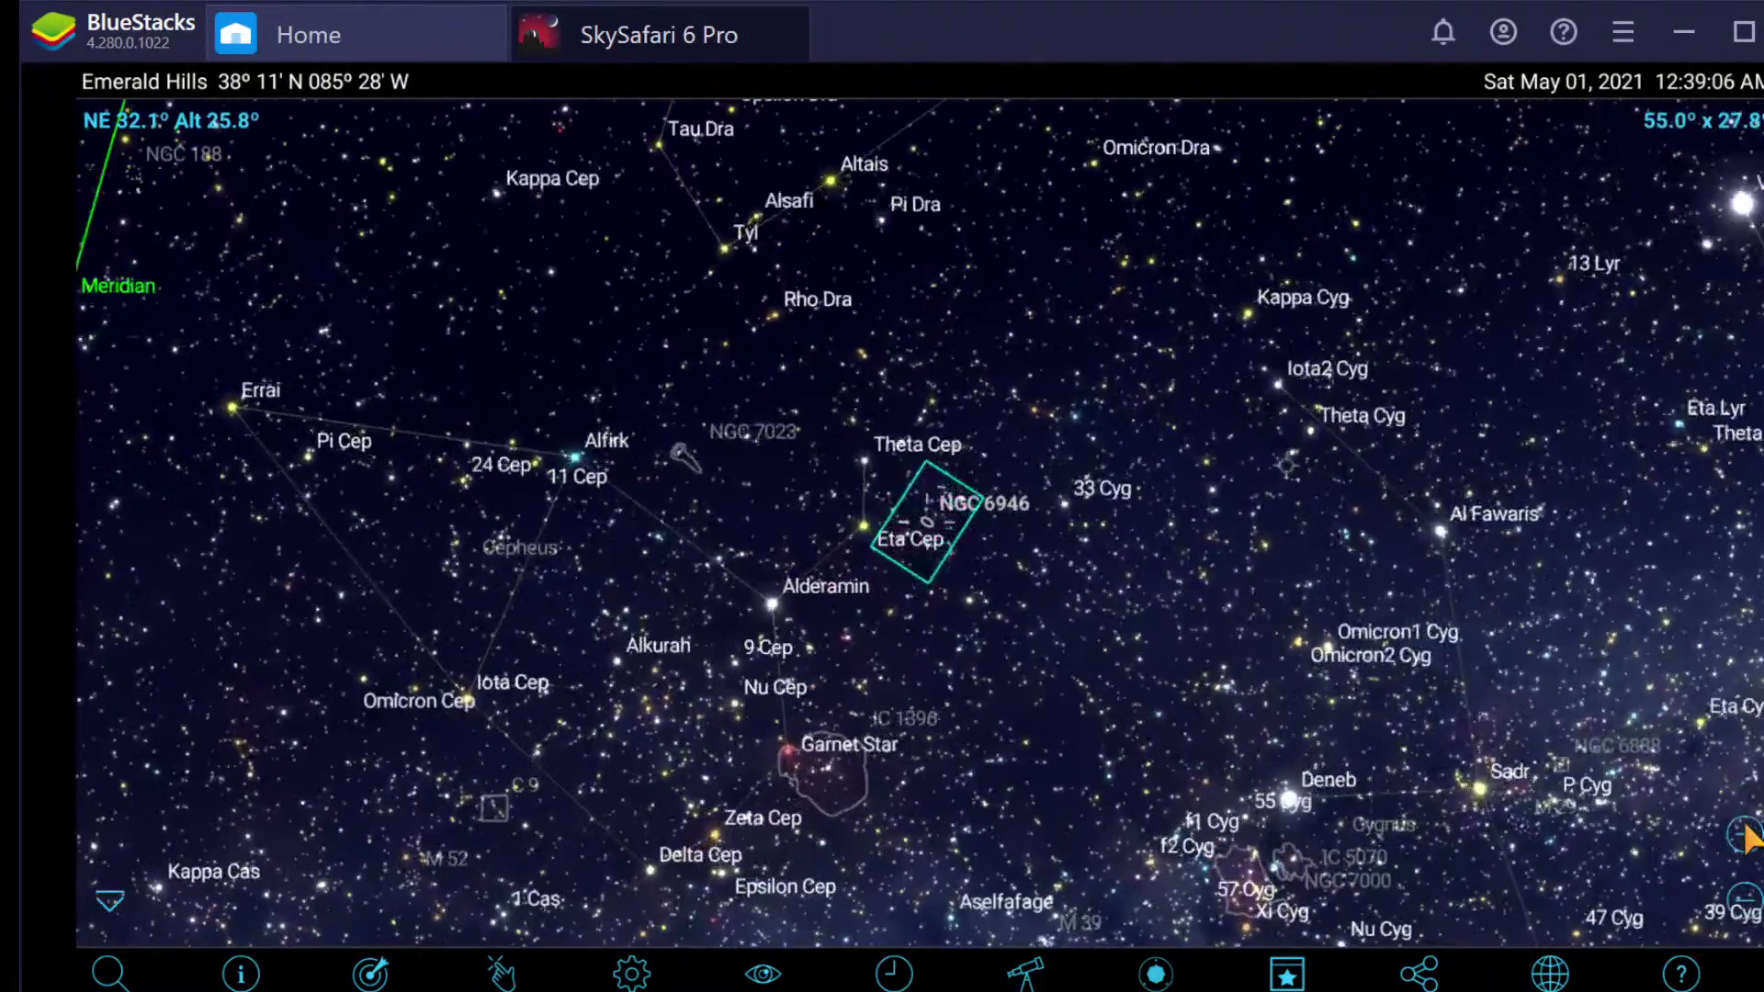
left_click(1744, 835)
left_click(1744, 835)
left_click(1744, 834)
left_click(1744, 835)
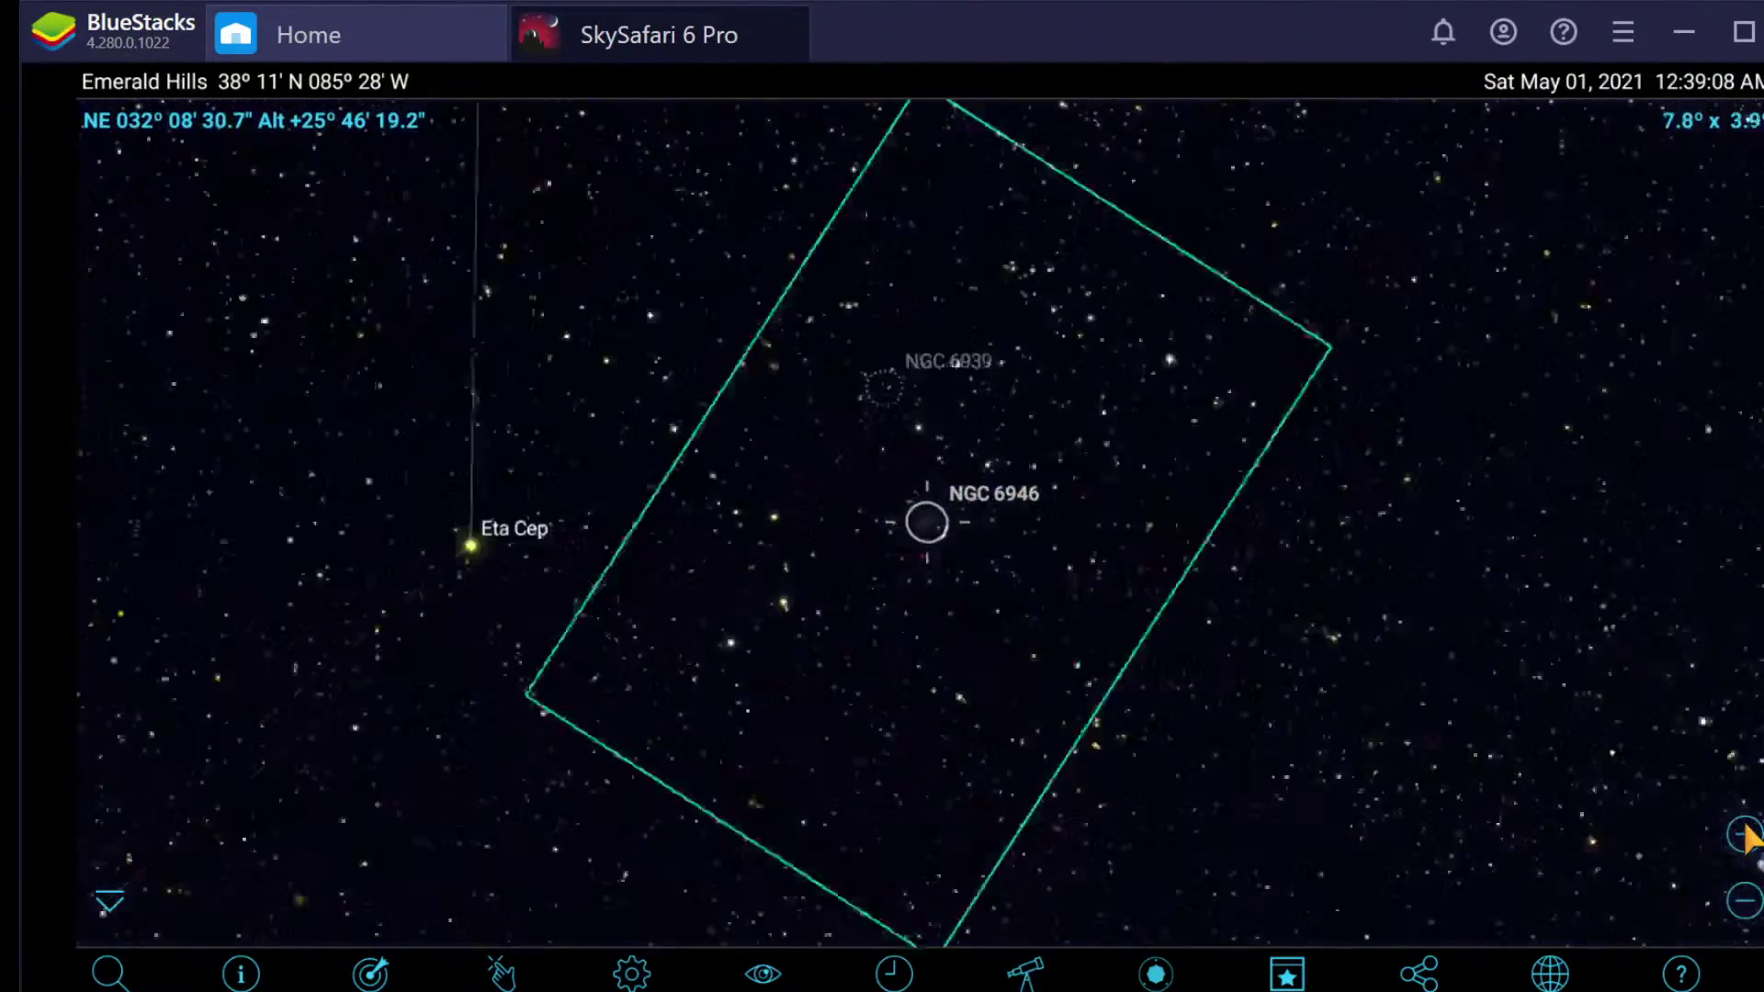
left_click(1743, 834)
left_click(1744, 834)
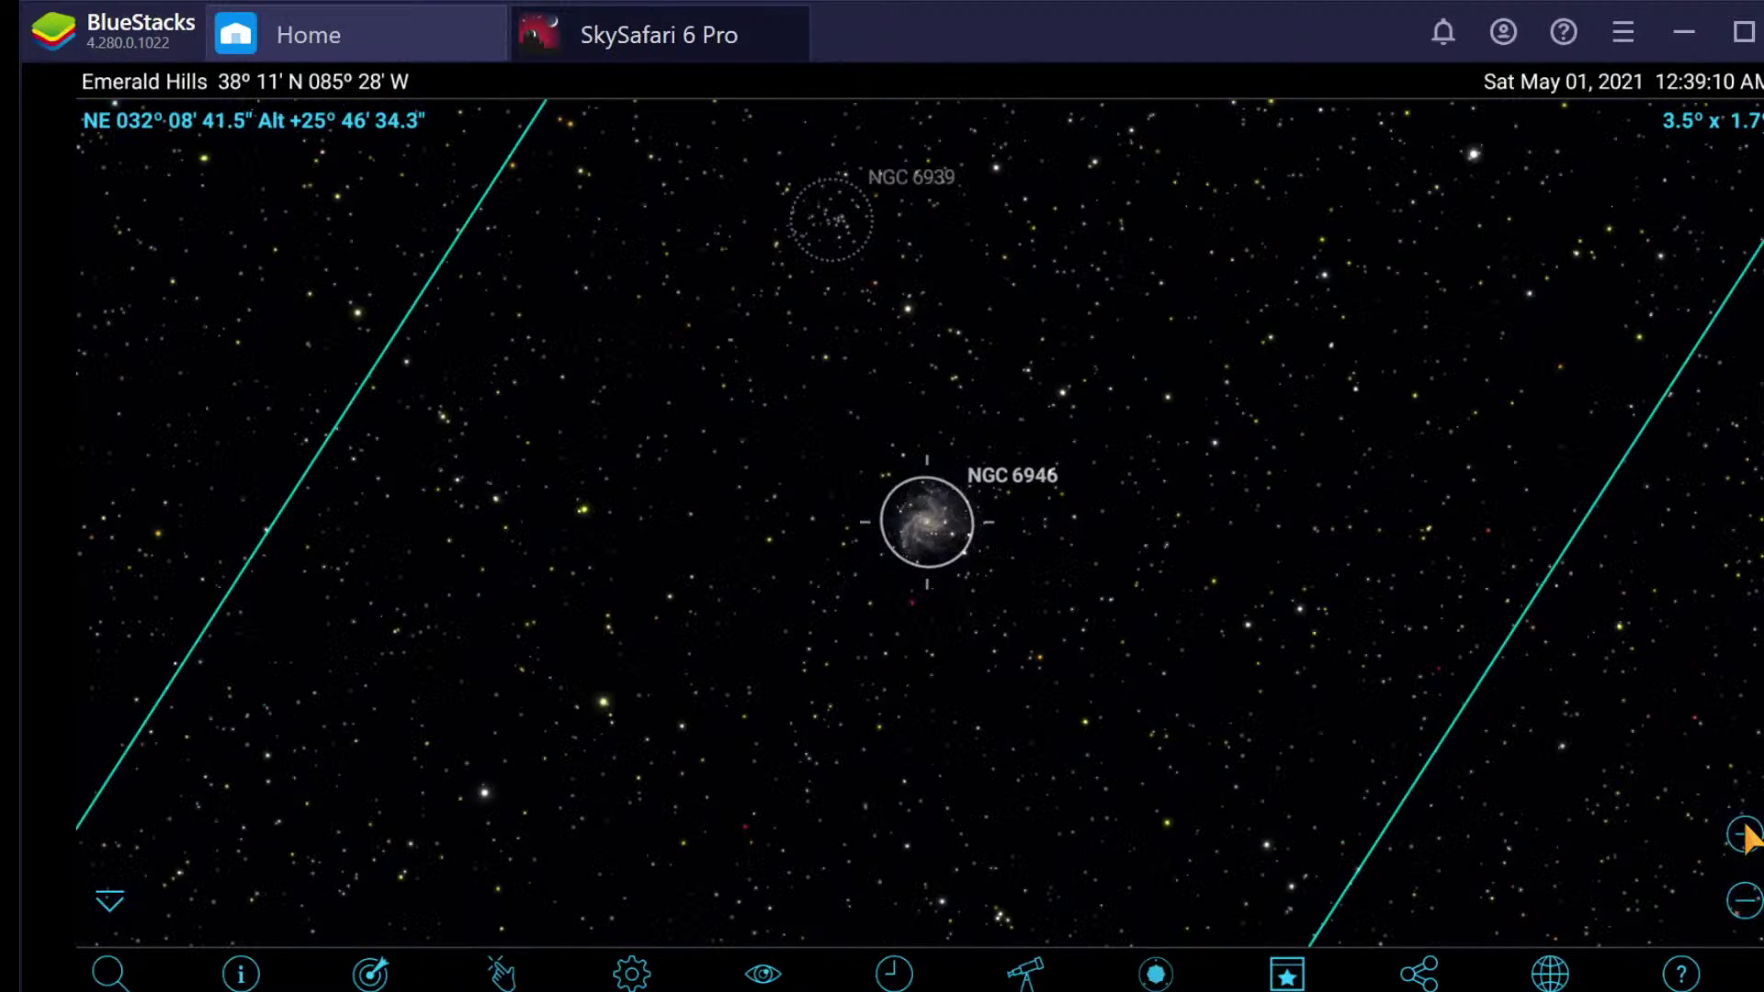
Step: Read the object information and description for NGC 6946, the Fireworks Galaxy, and return to the sky chart
left_click(246, 979)
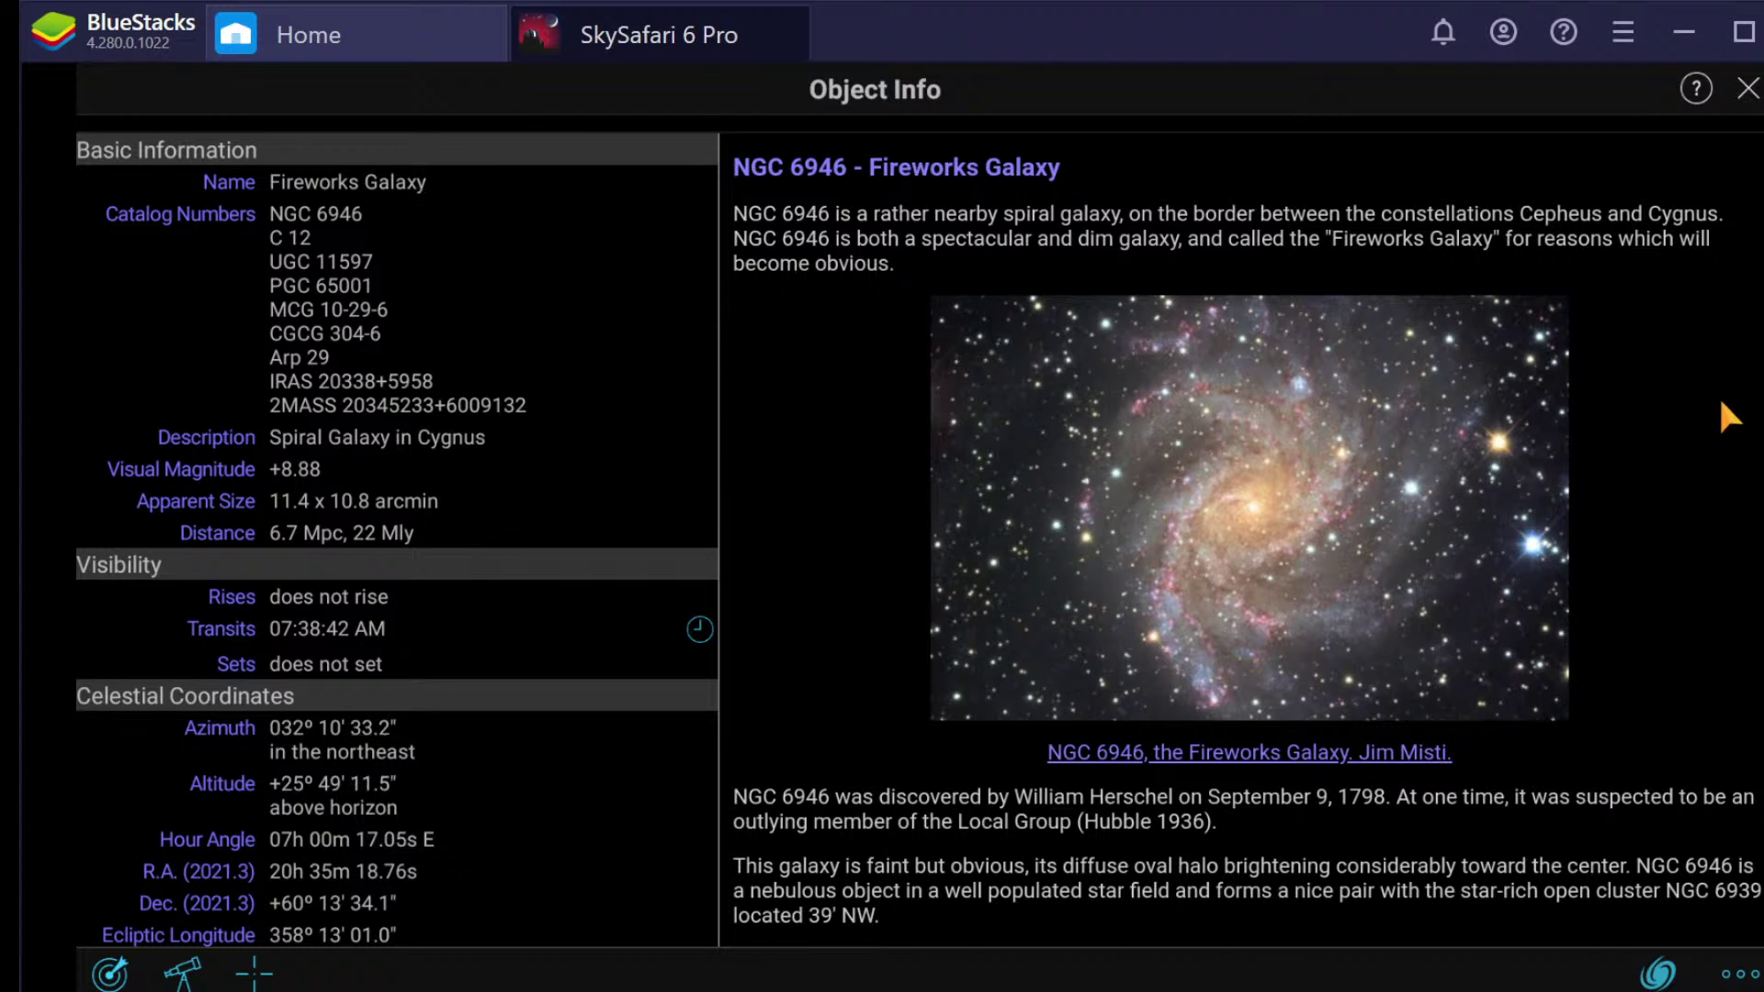
scroll(1681, 460, "down", 5)
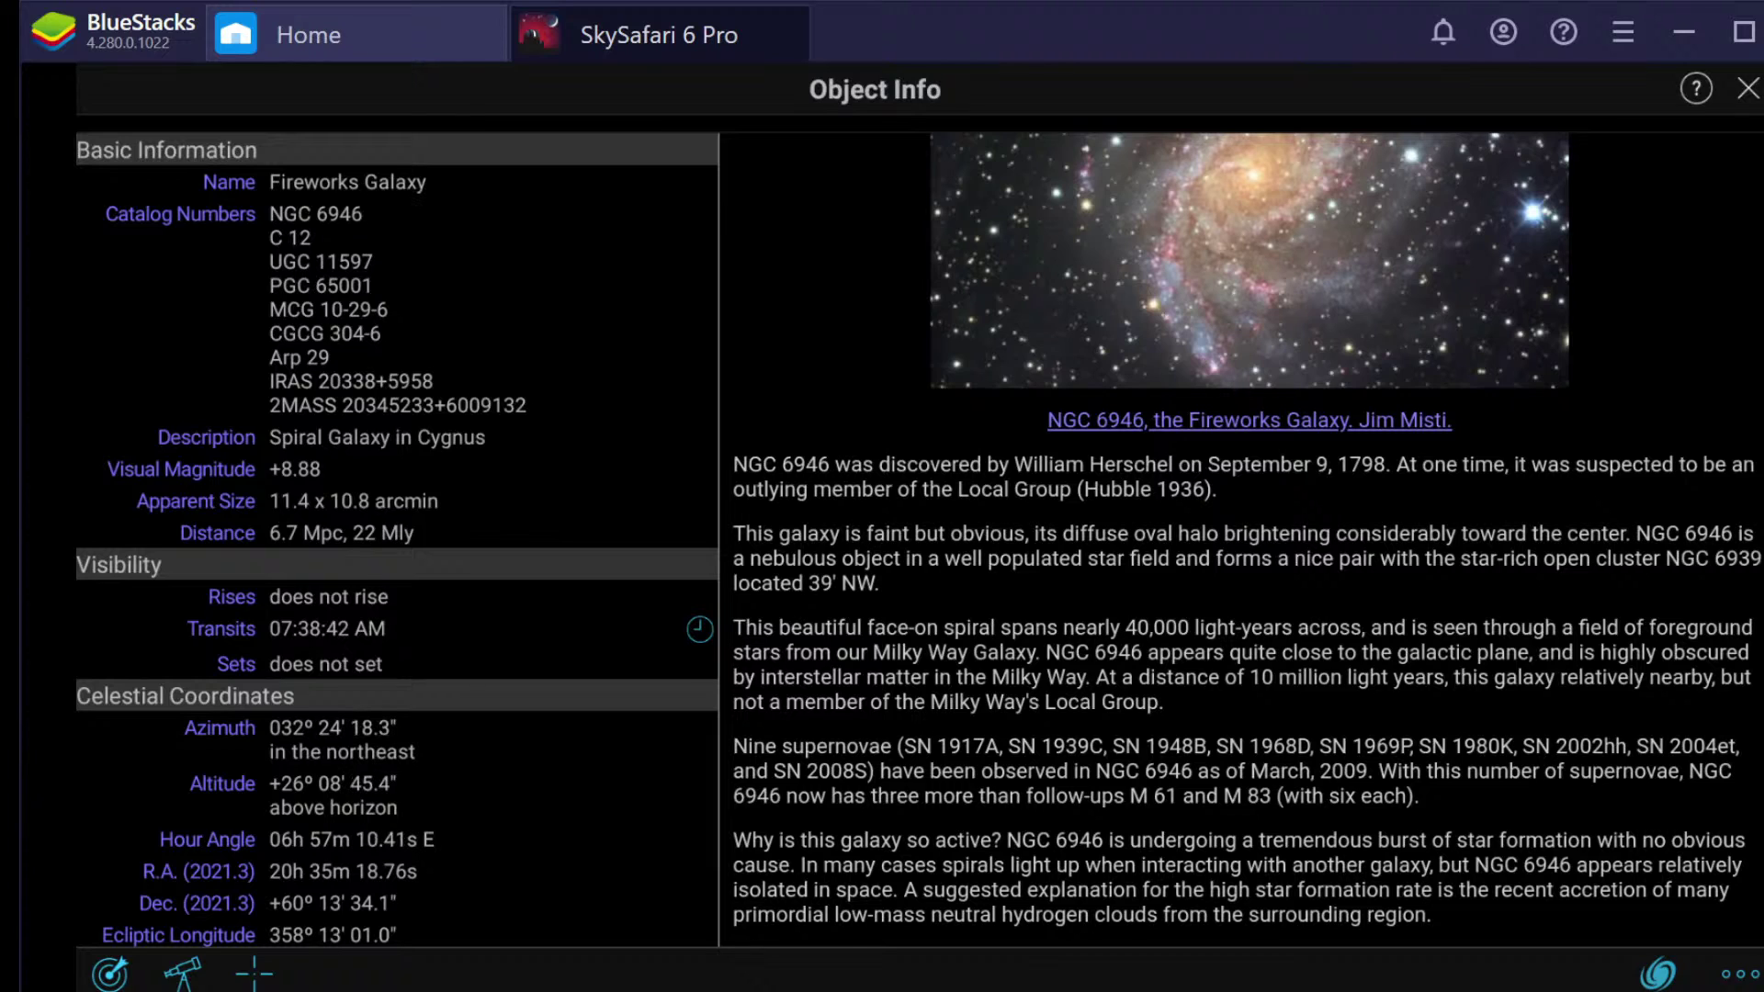
scroll(1321, 840, "up", 3)
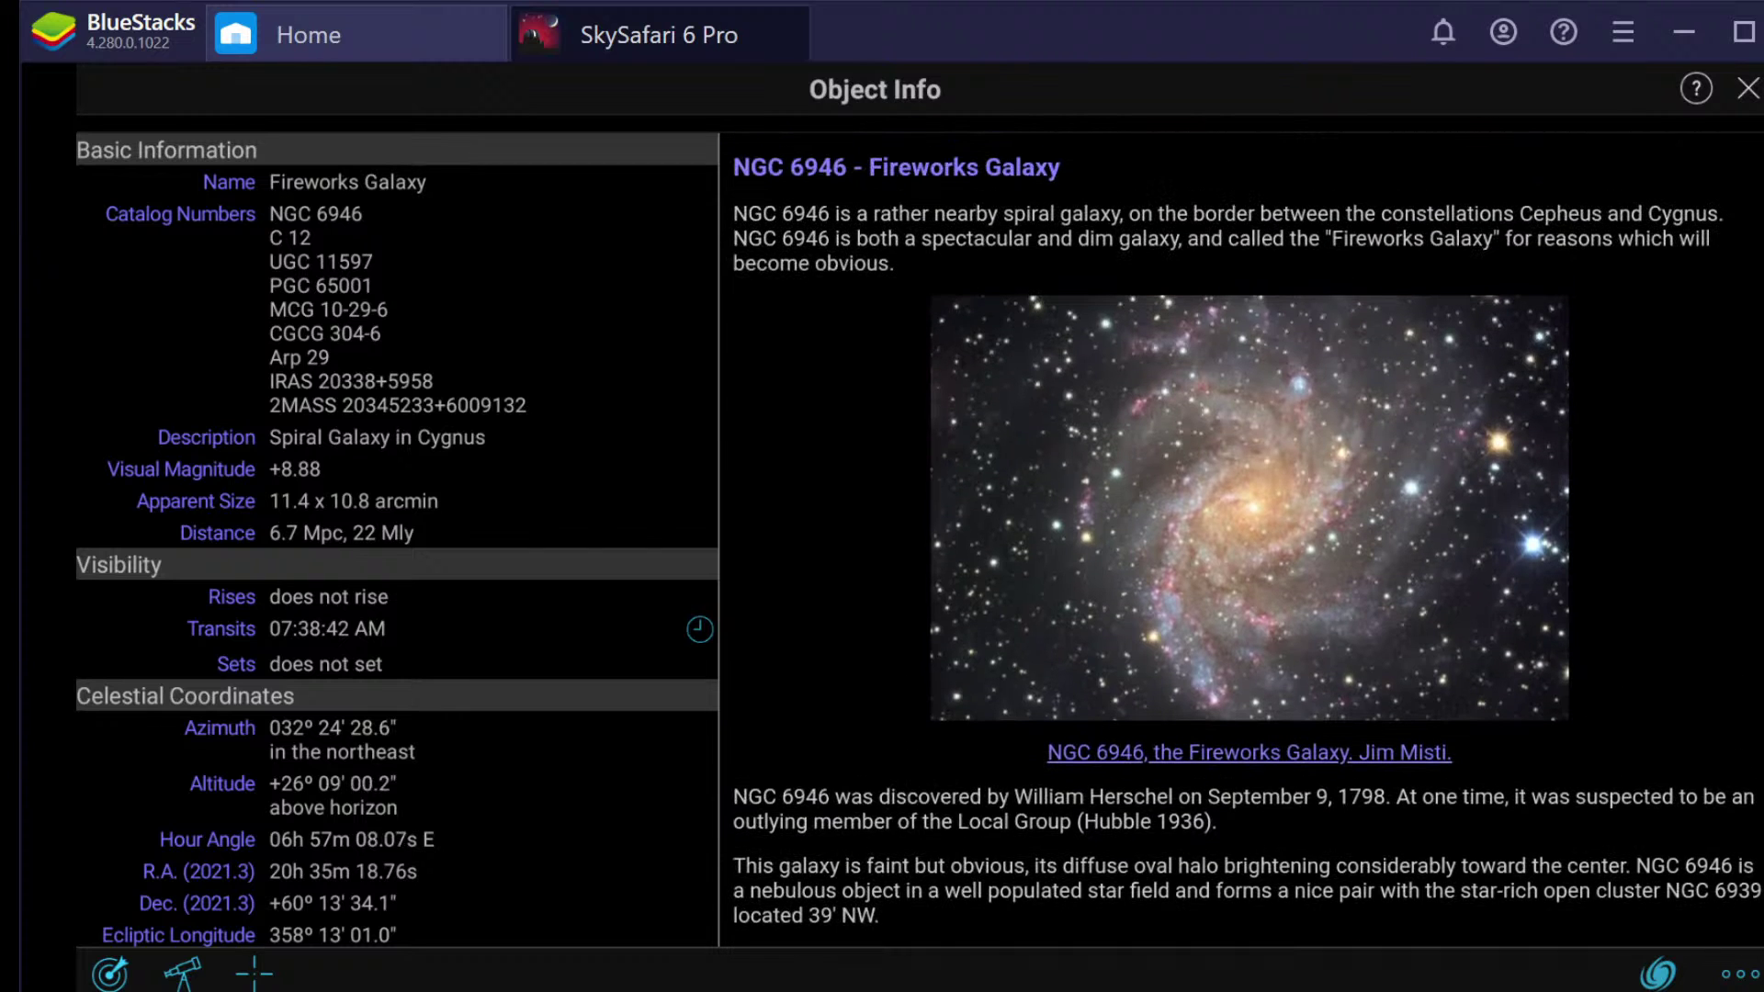
scroll(1540, 746, "down", 3)
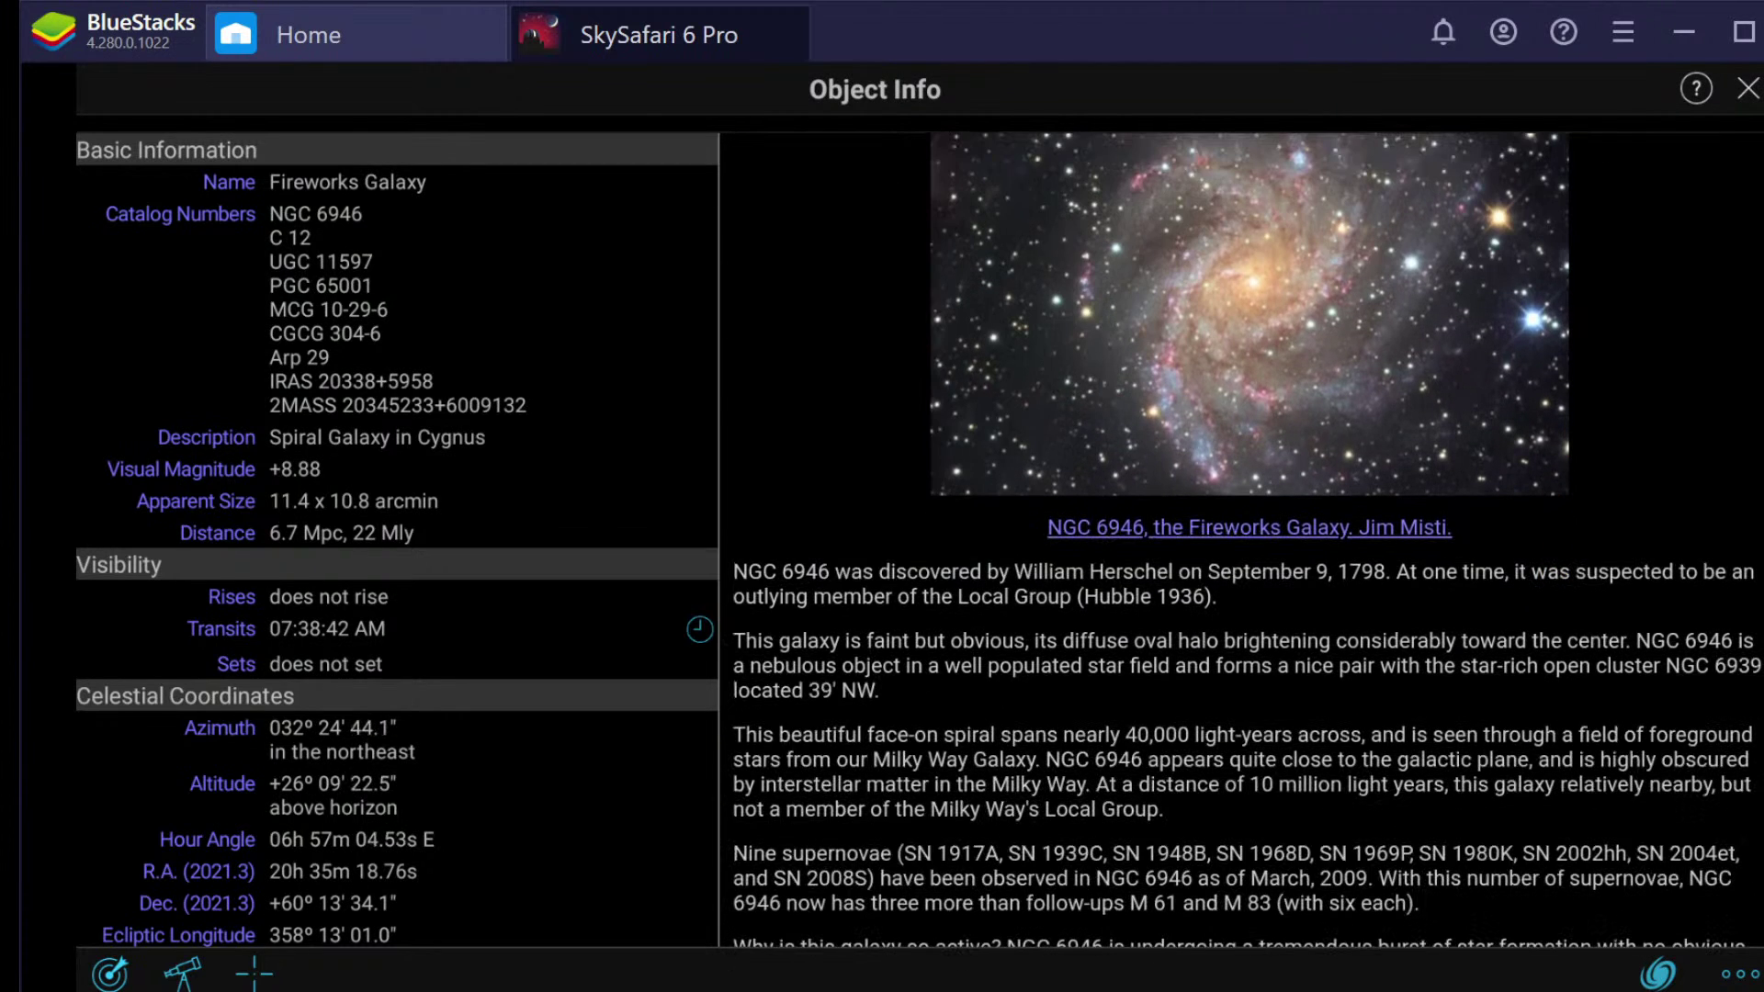
scroll(1247, 693, "down", 2)
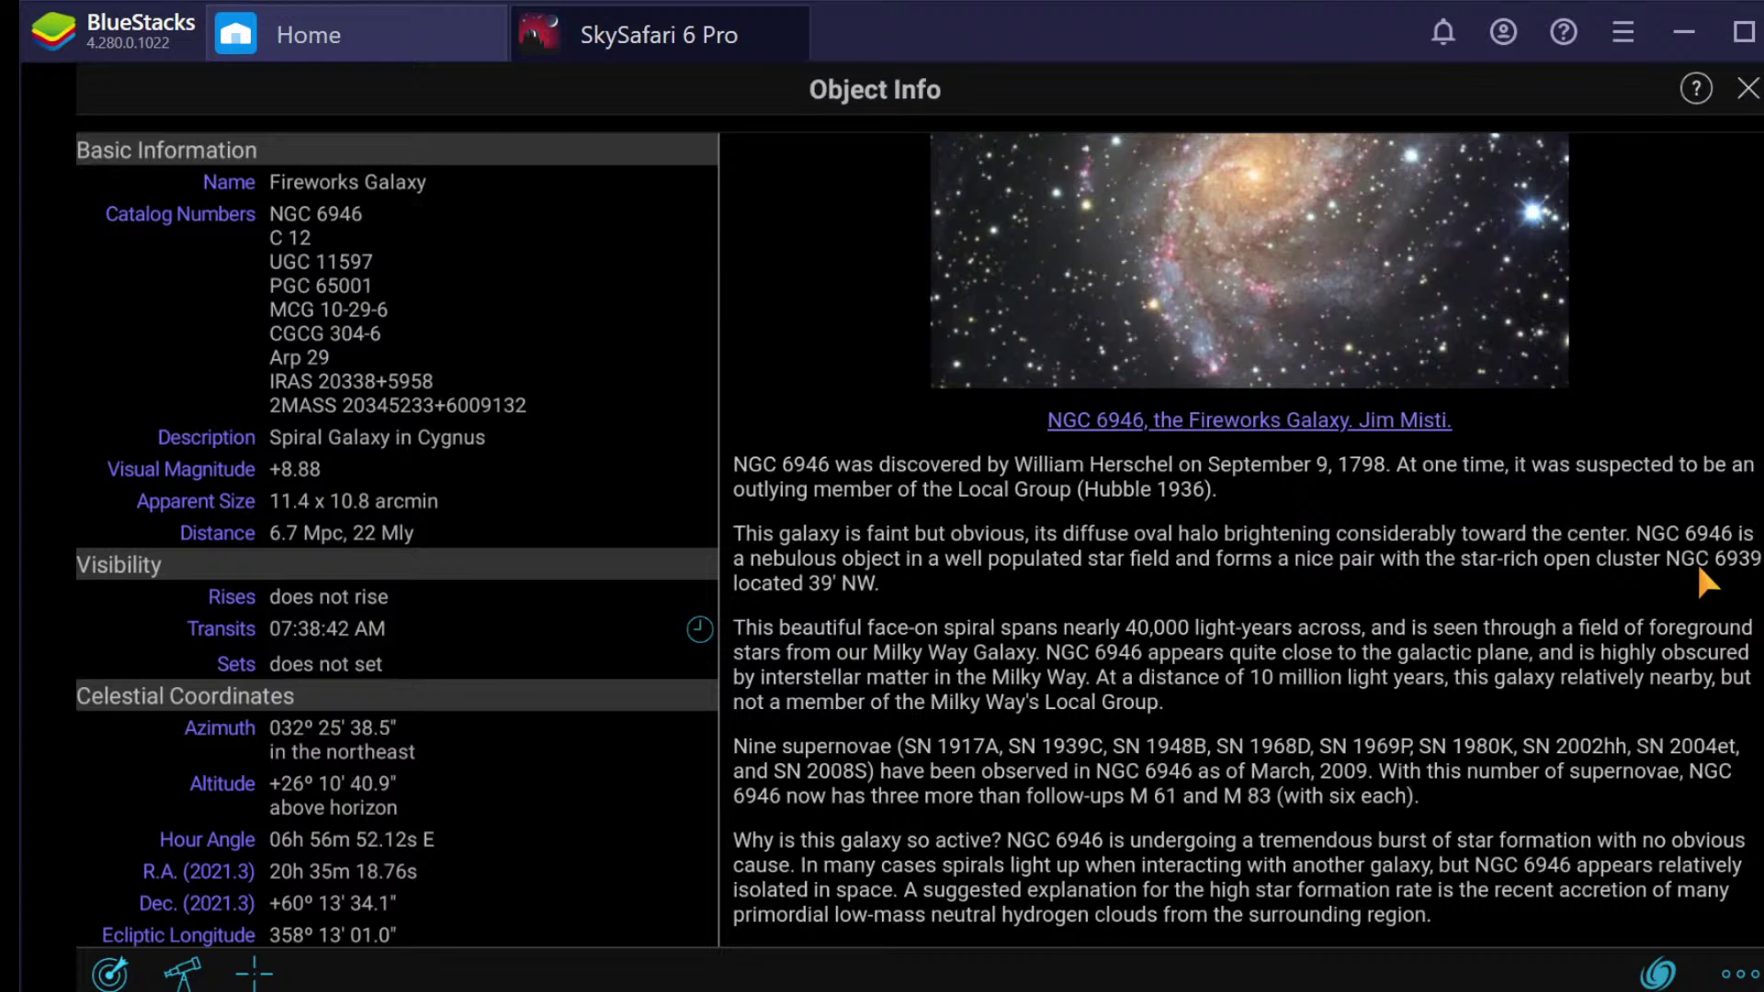
left_click(1749, 89)
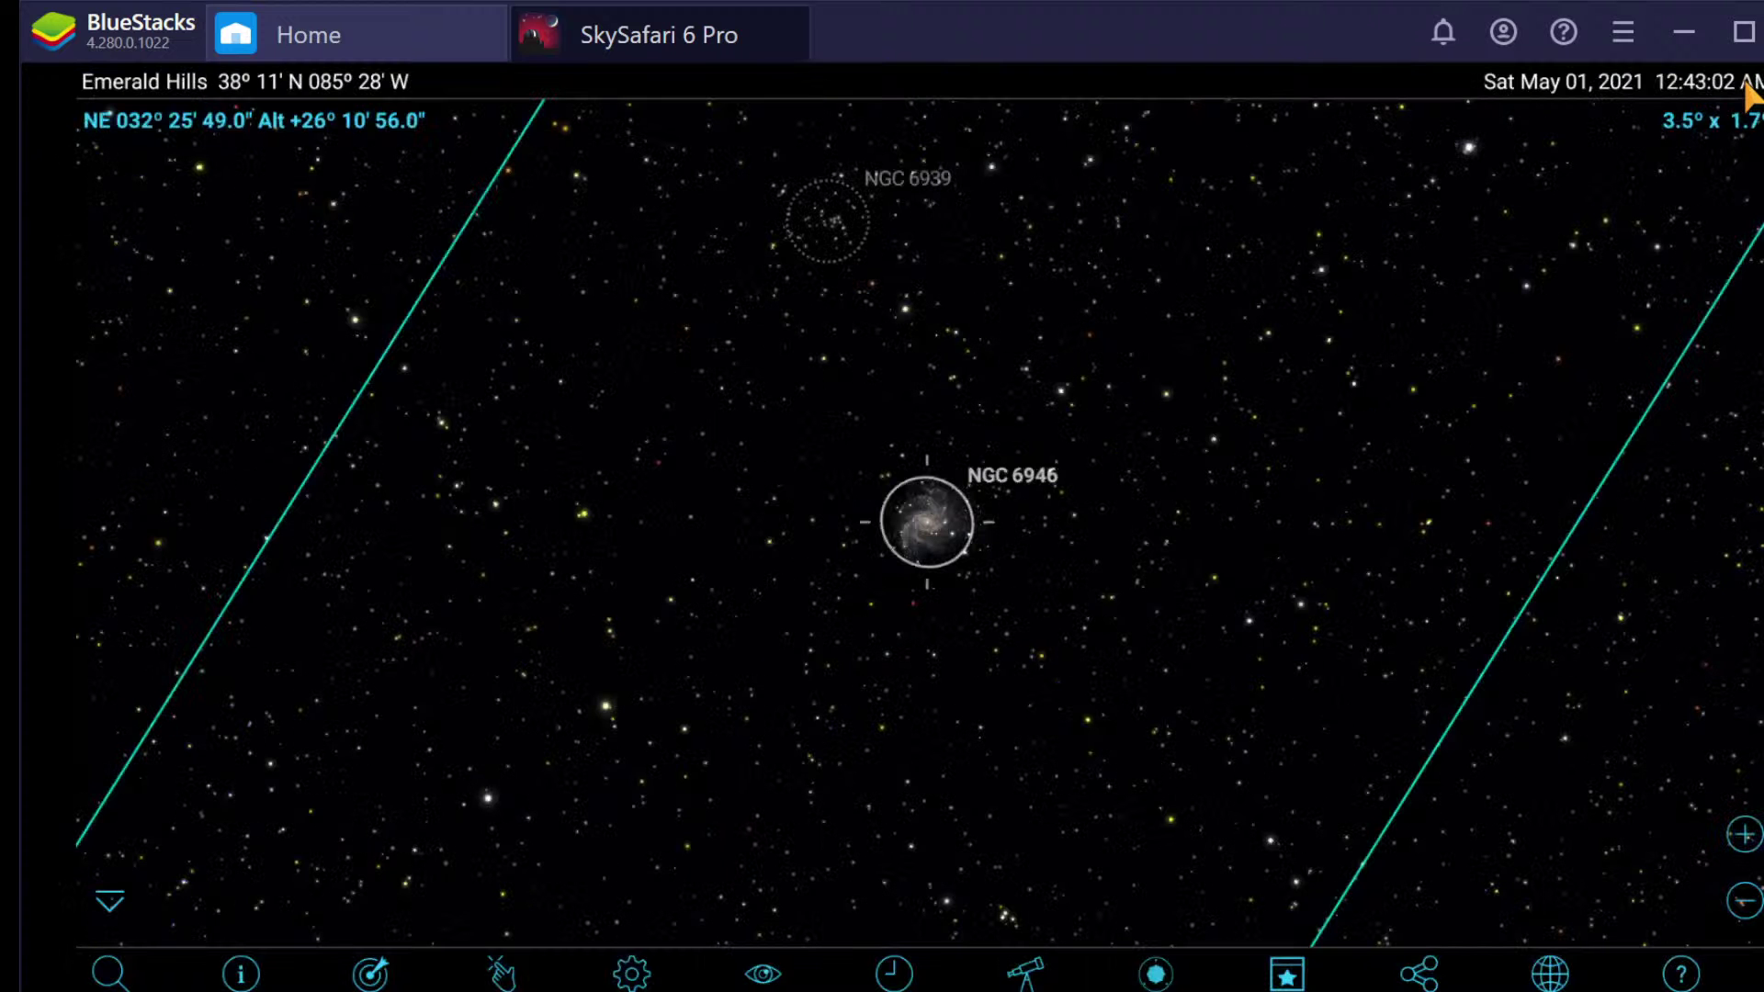
left_click(1743, 903)
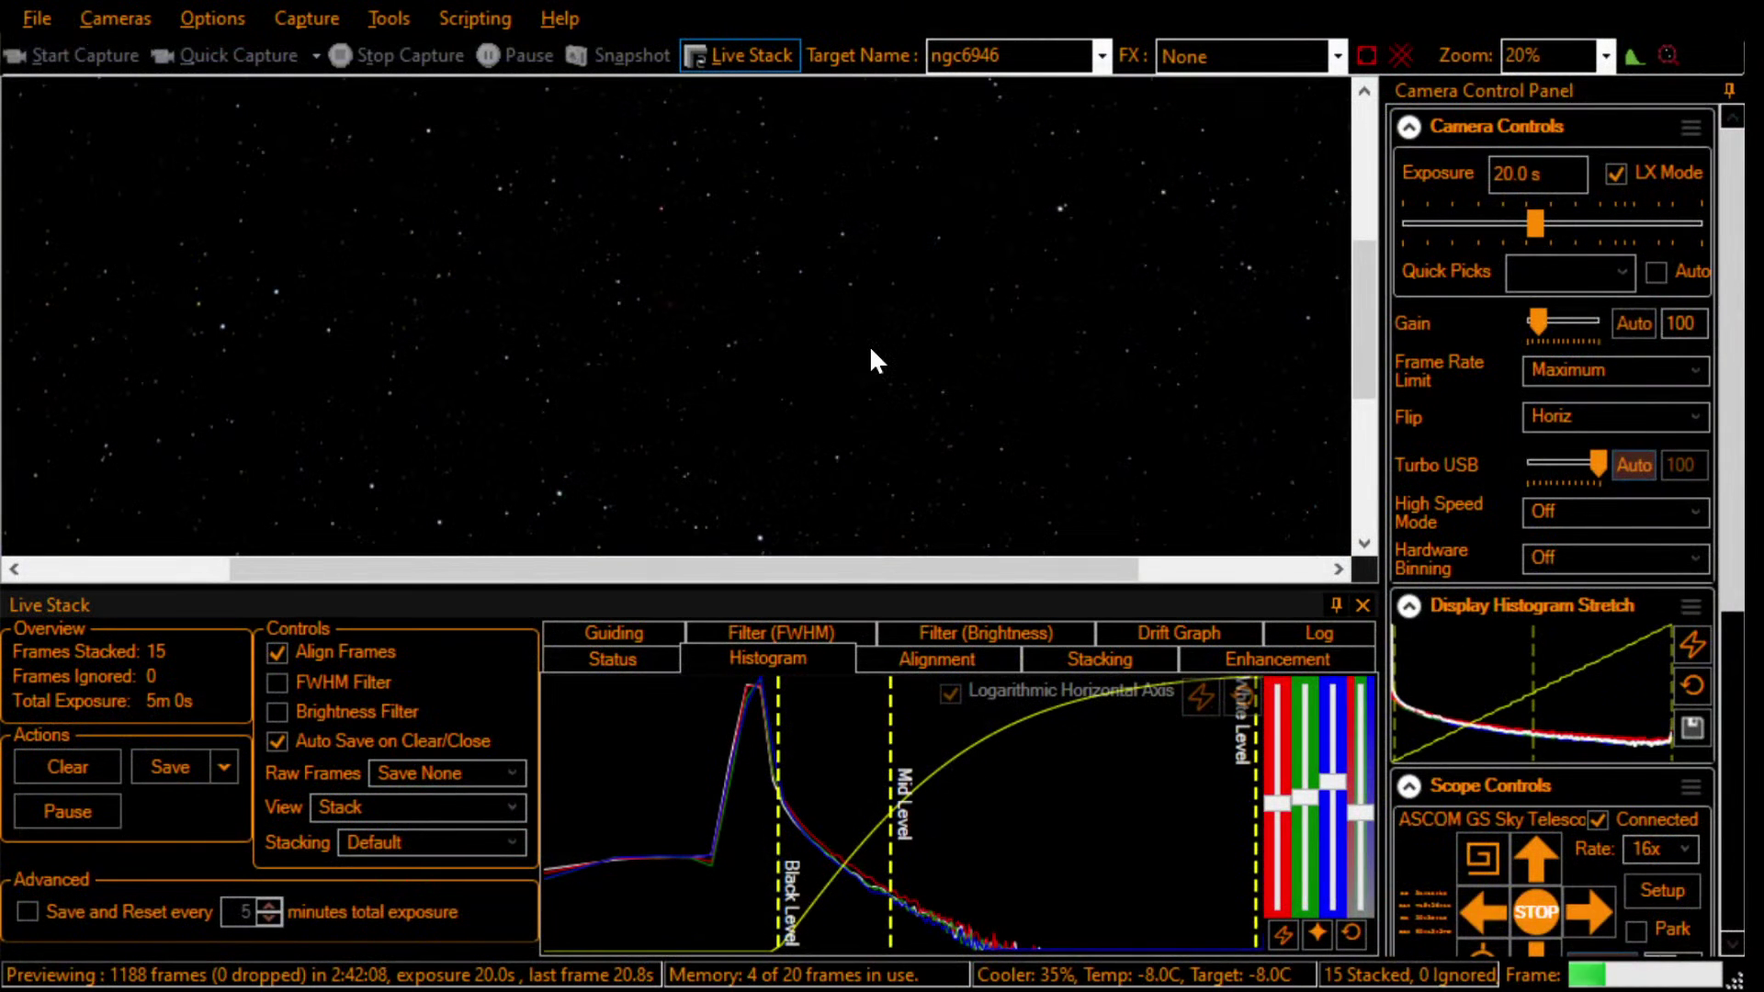
Step: Switch to SharpCap, reset and automatically reapply the stack's histogram stretch and colour balance, with the black level raised just past the peak
left_click(1351, 932)
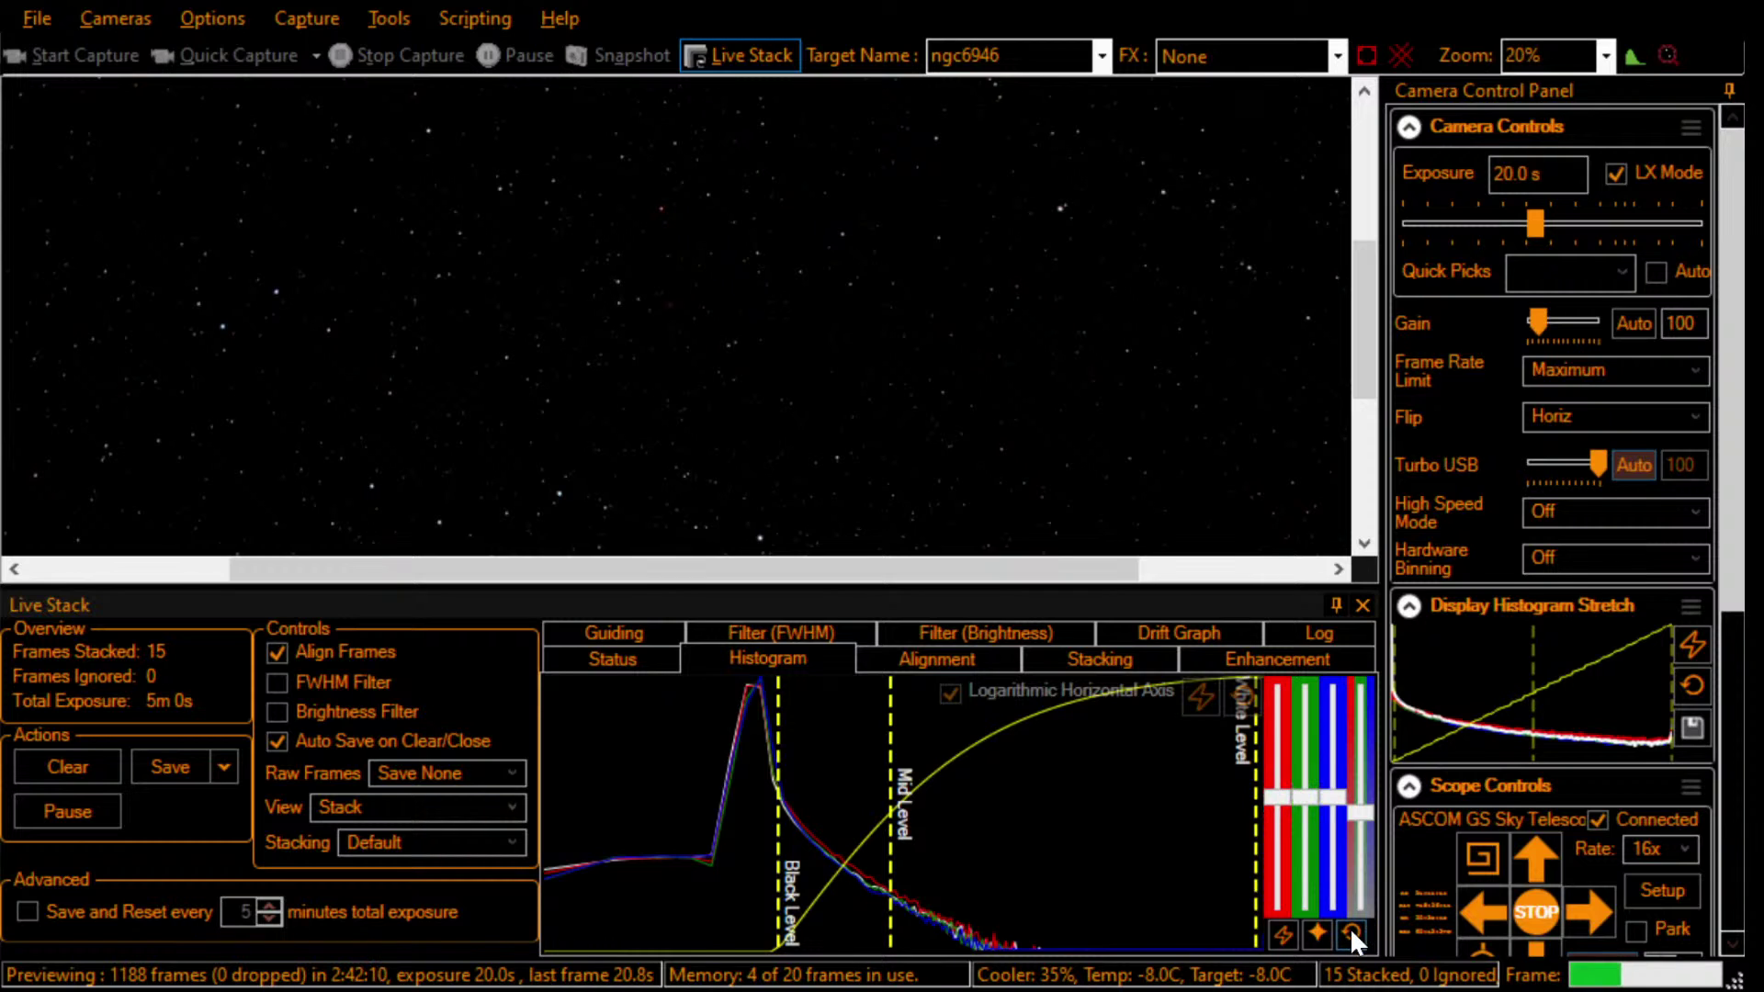
left_click(1279, 936)
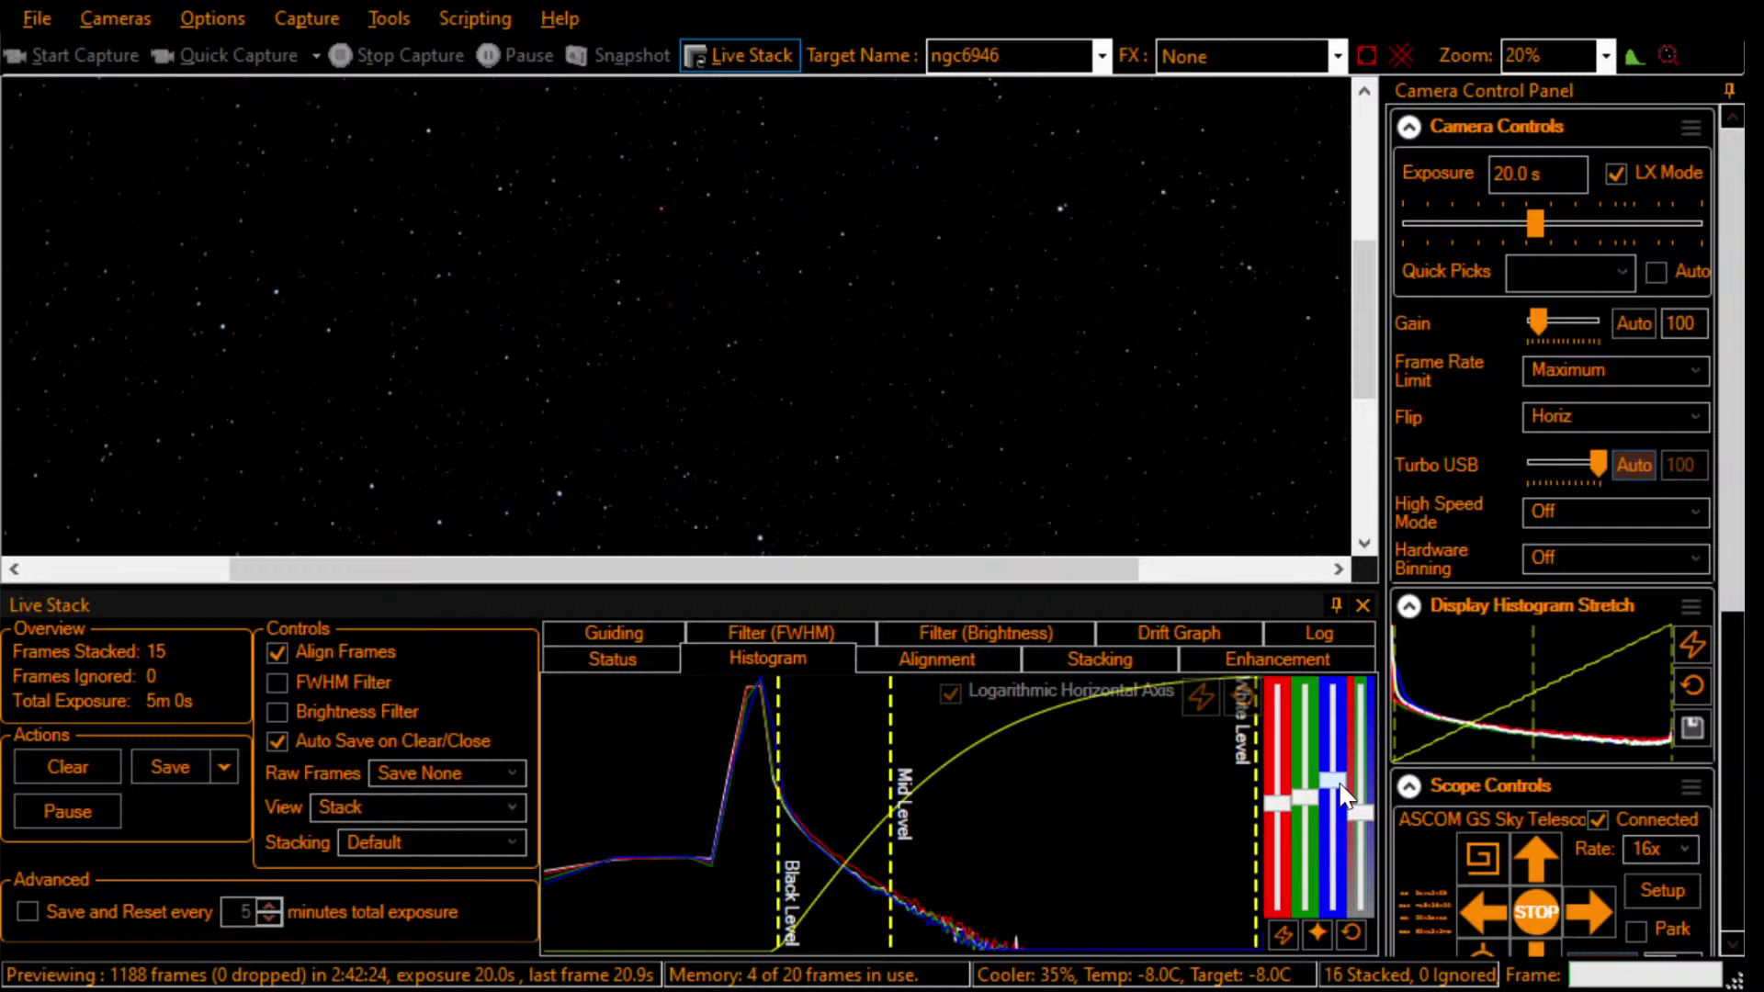
left_click(1242, 691)
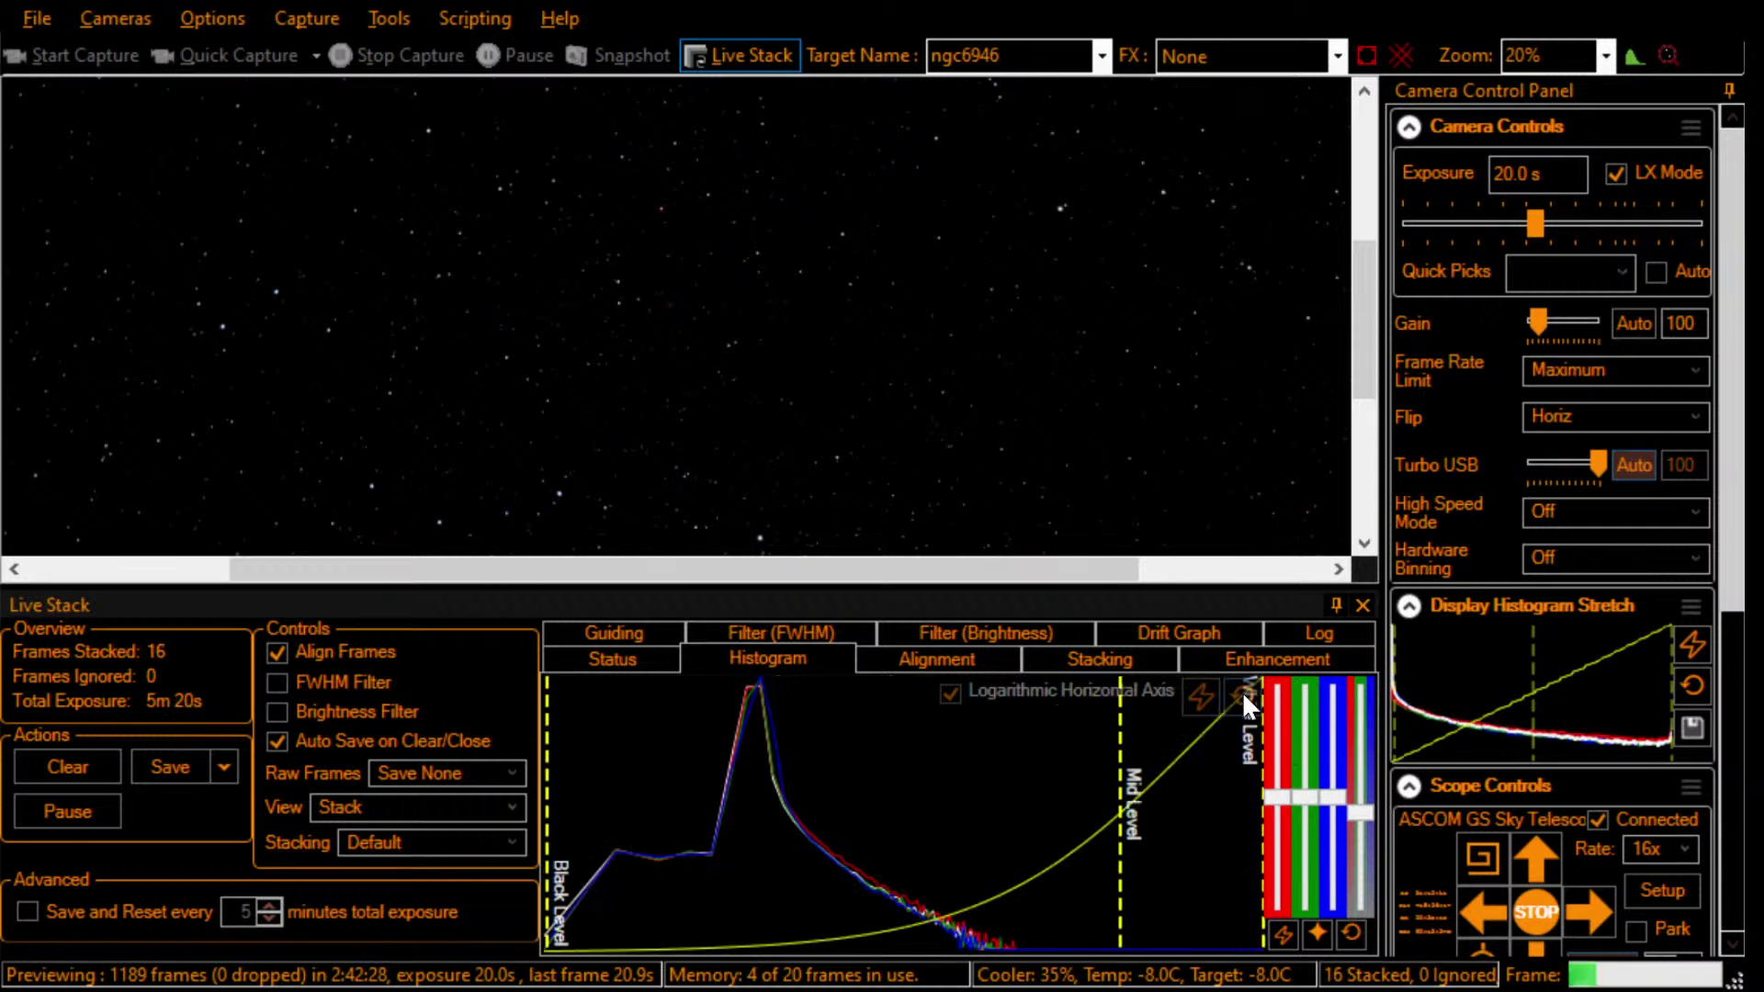
left_click(1195, 692)
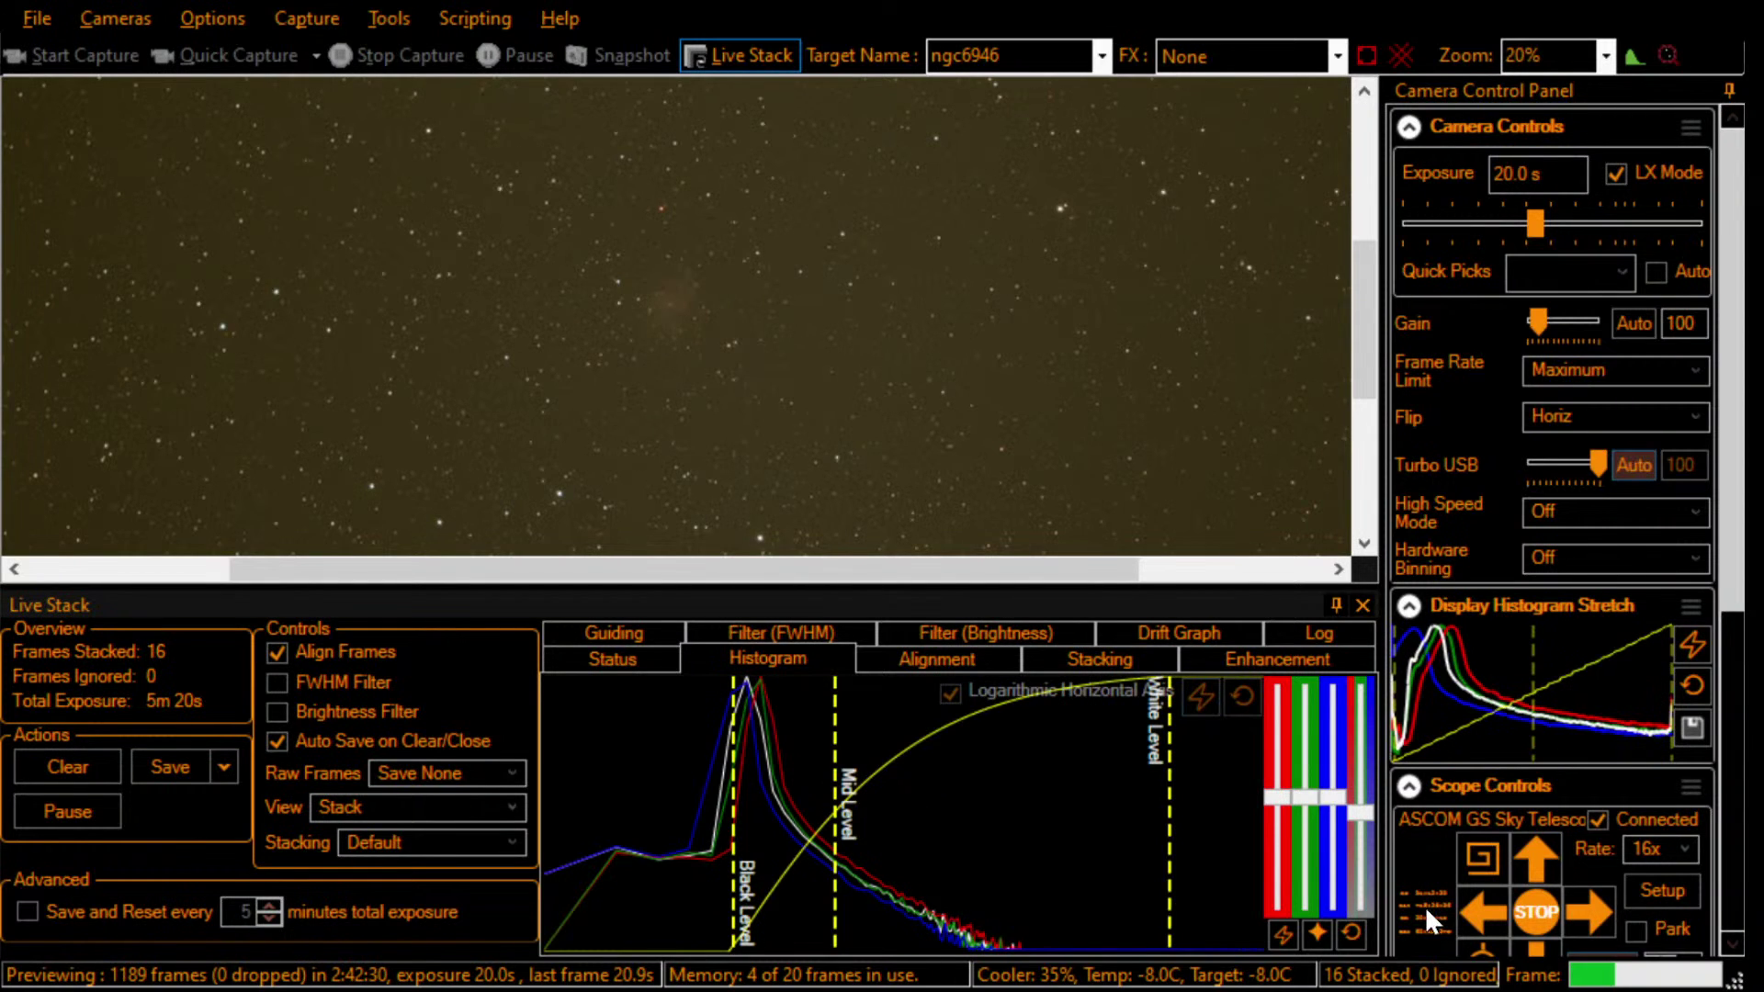
left_click(1281, 933)
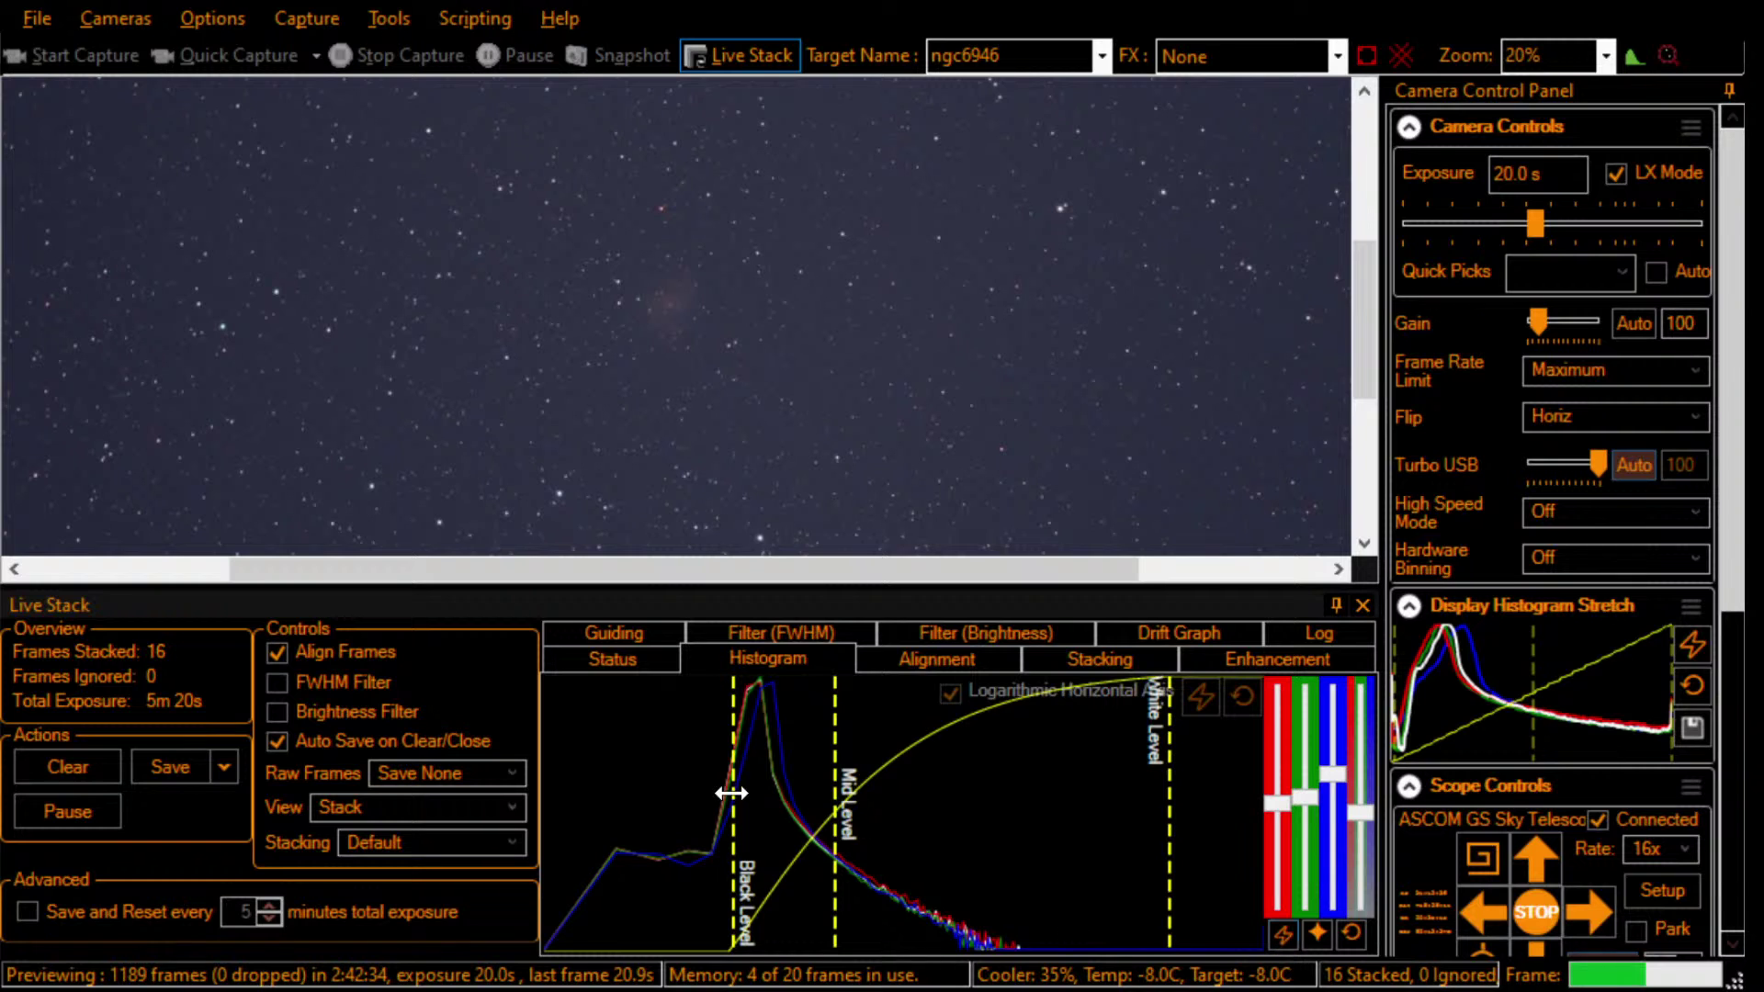
left_click_drag(732, 790, 772, 793)
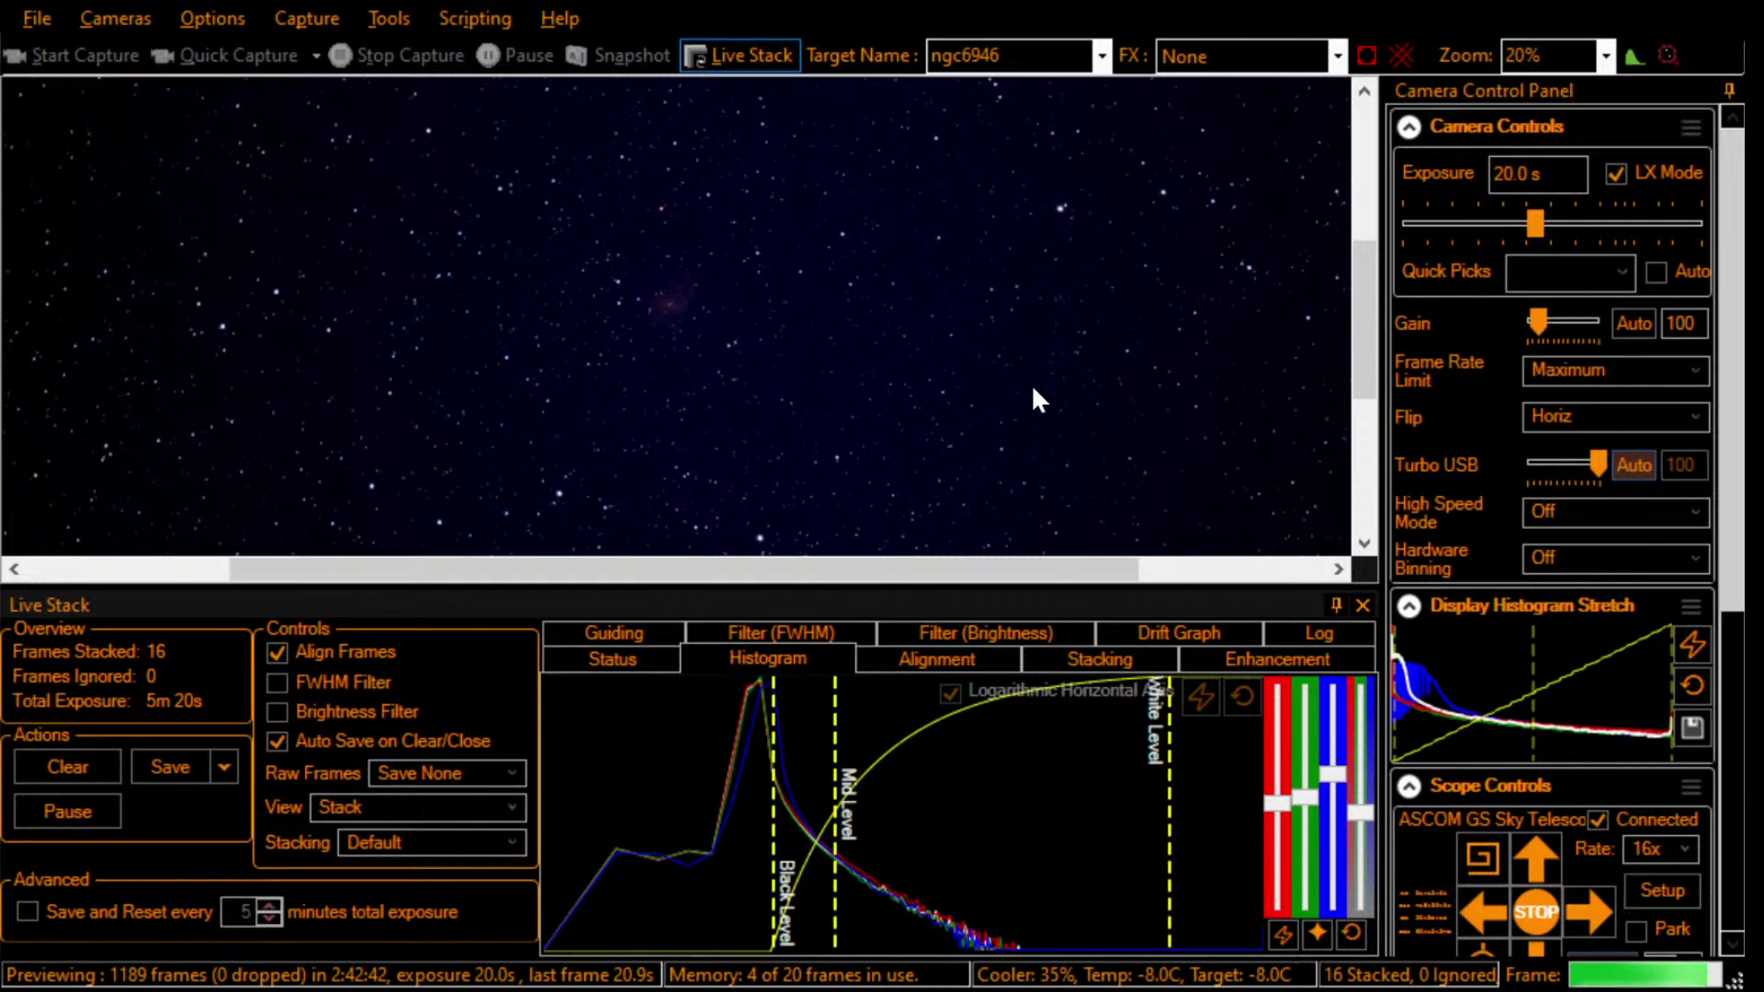
Step: Inspect the stacked galaxy at 40% zoom and the whole frame at Auto zoom, ending at 16%
left_click(1620, 46)
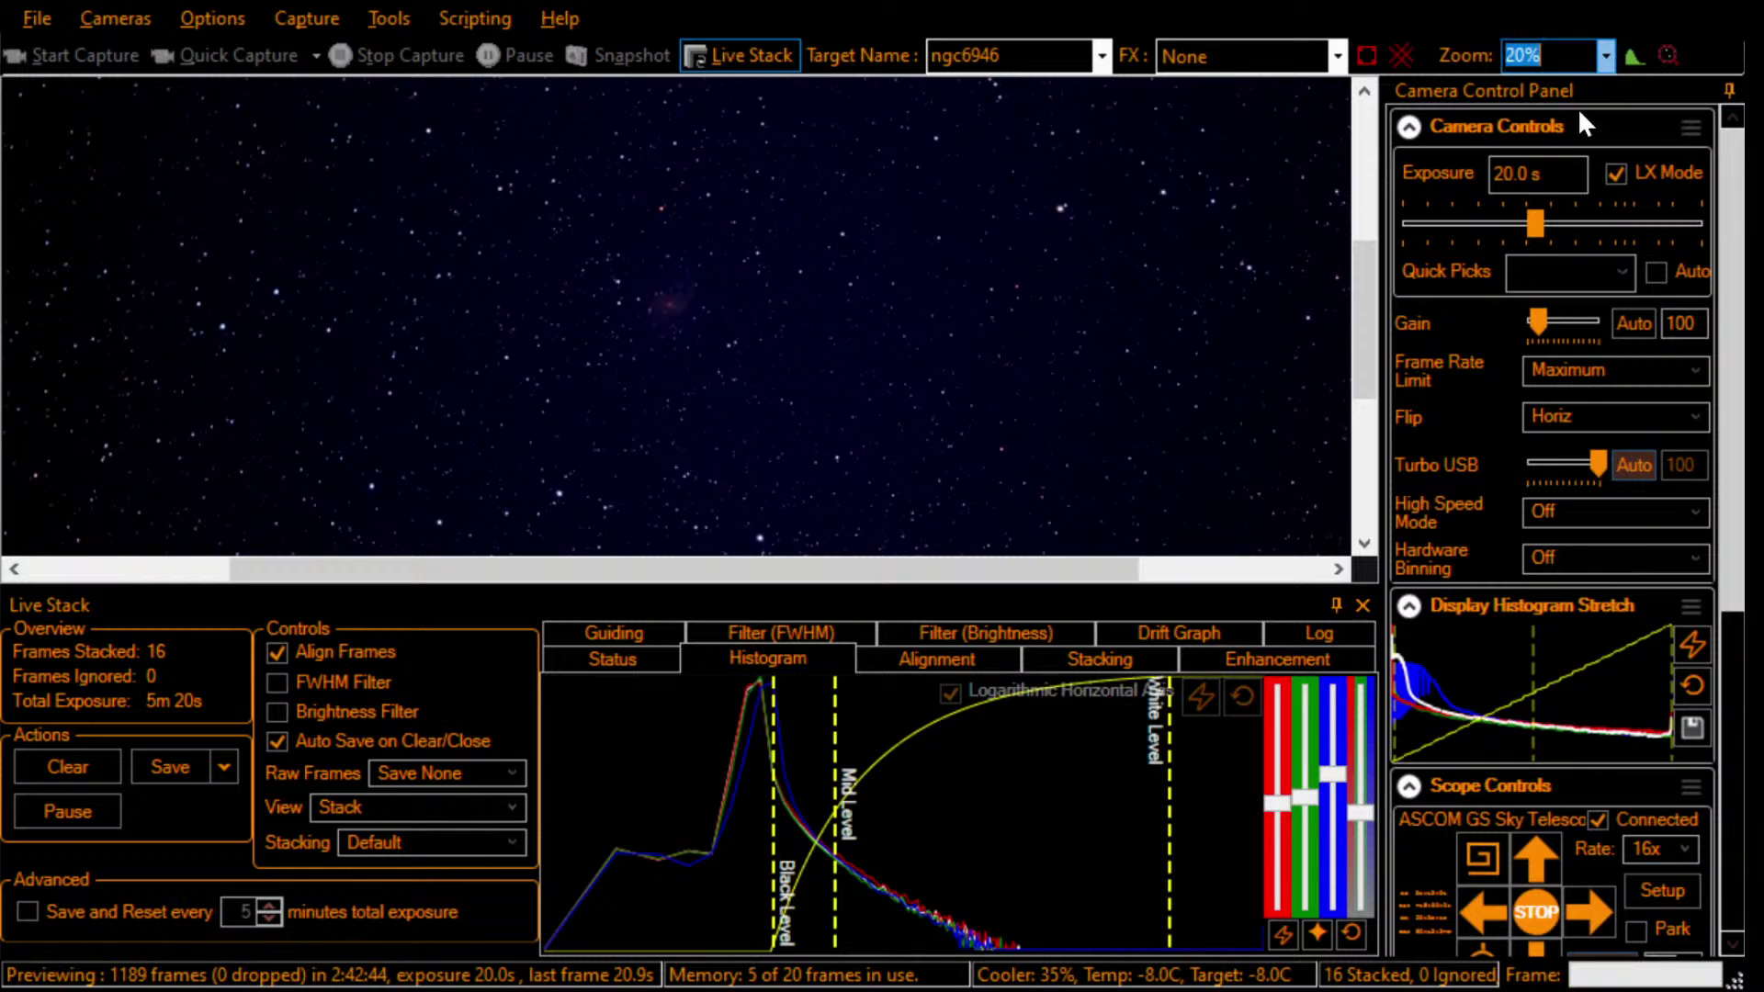
key("Down")
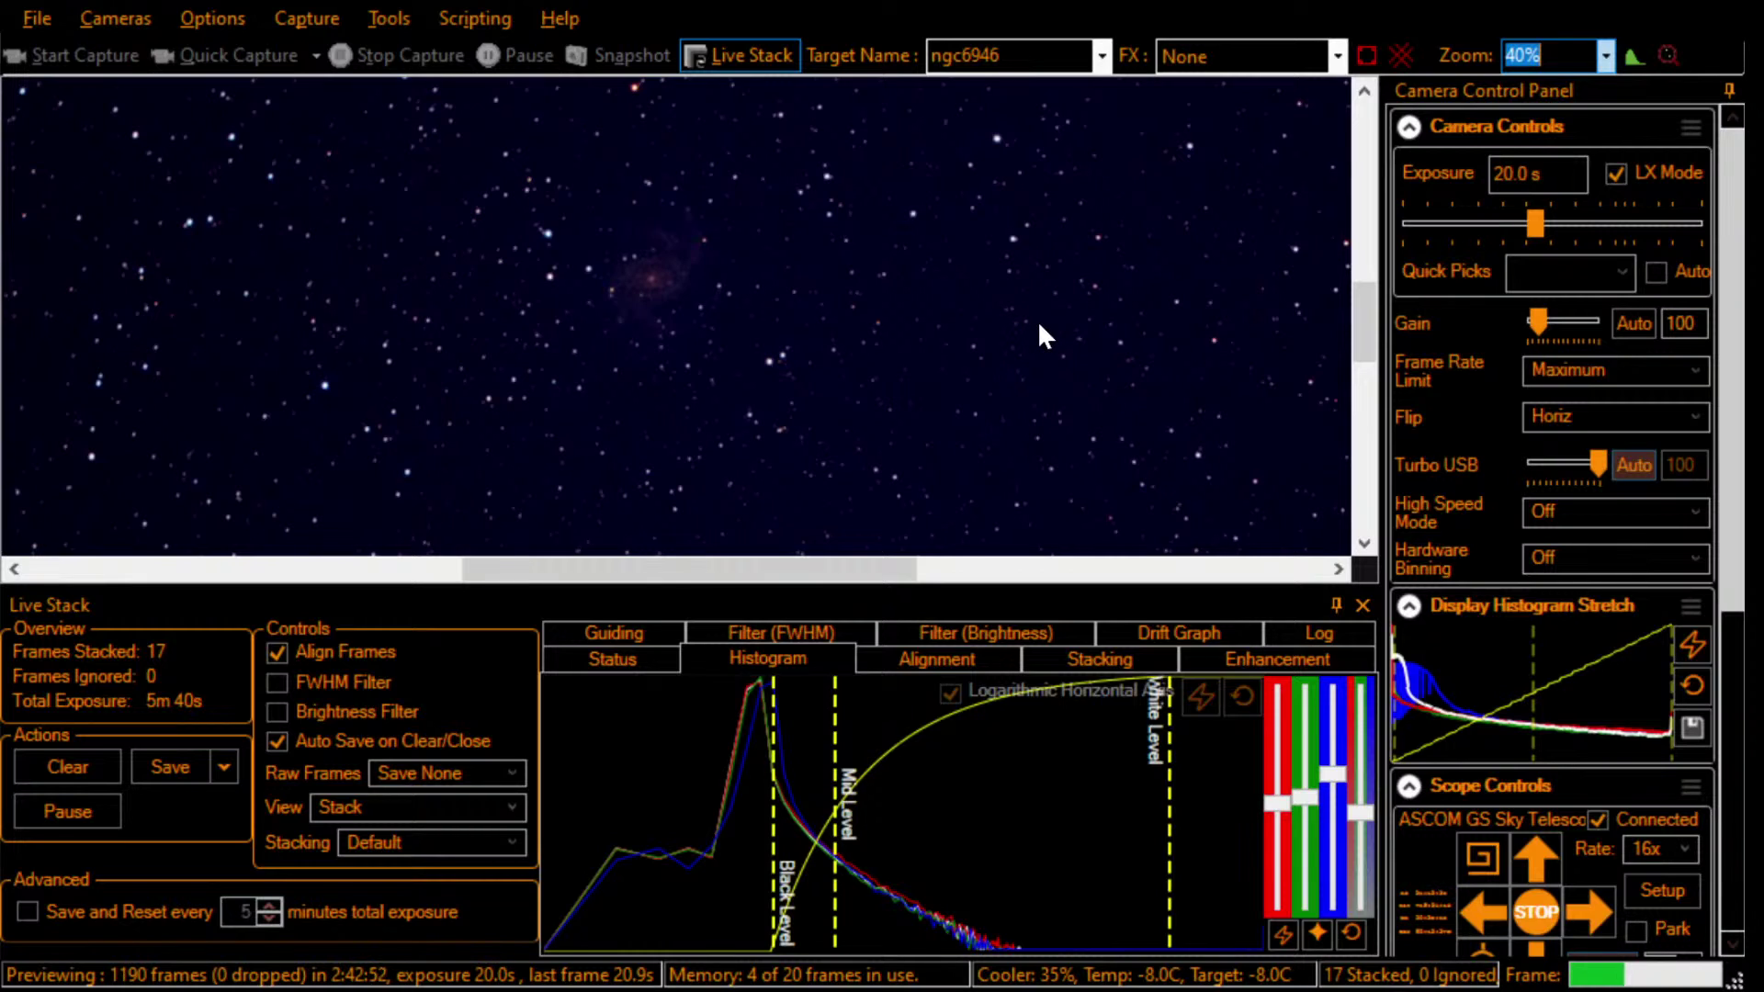
left_click(795, 568)
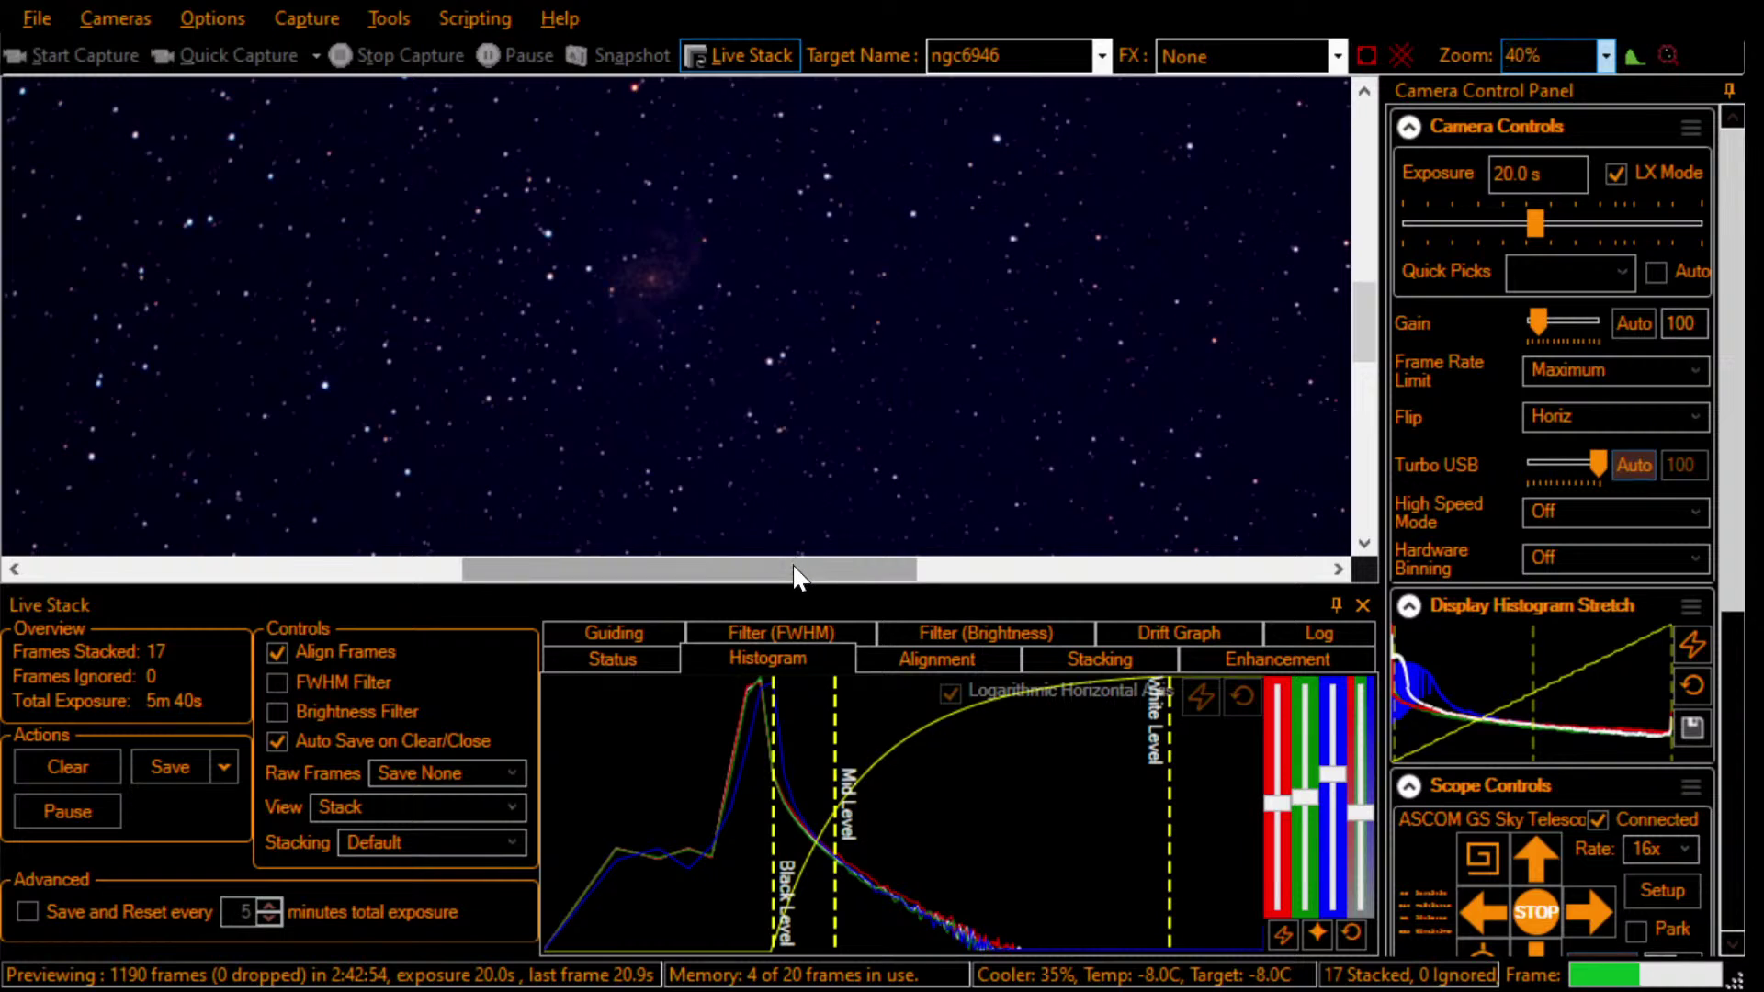
left_click_drag(795, 568, 776, 562)
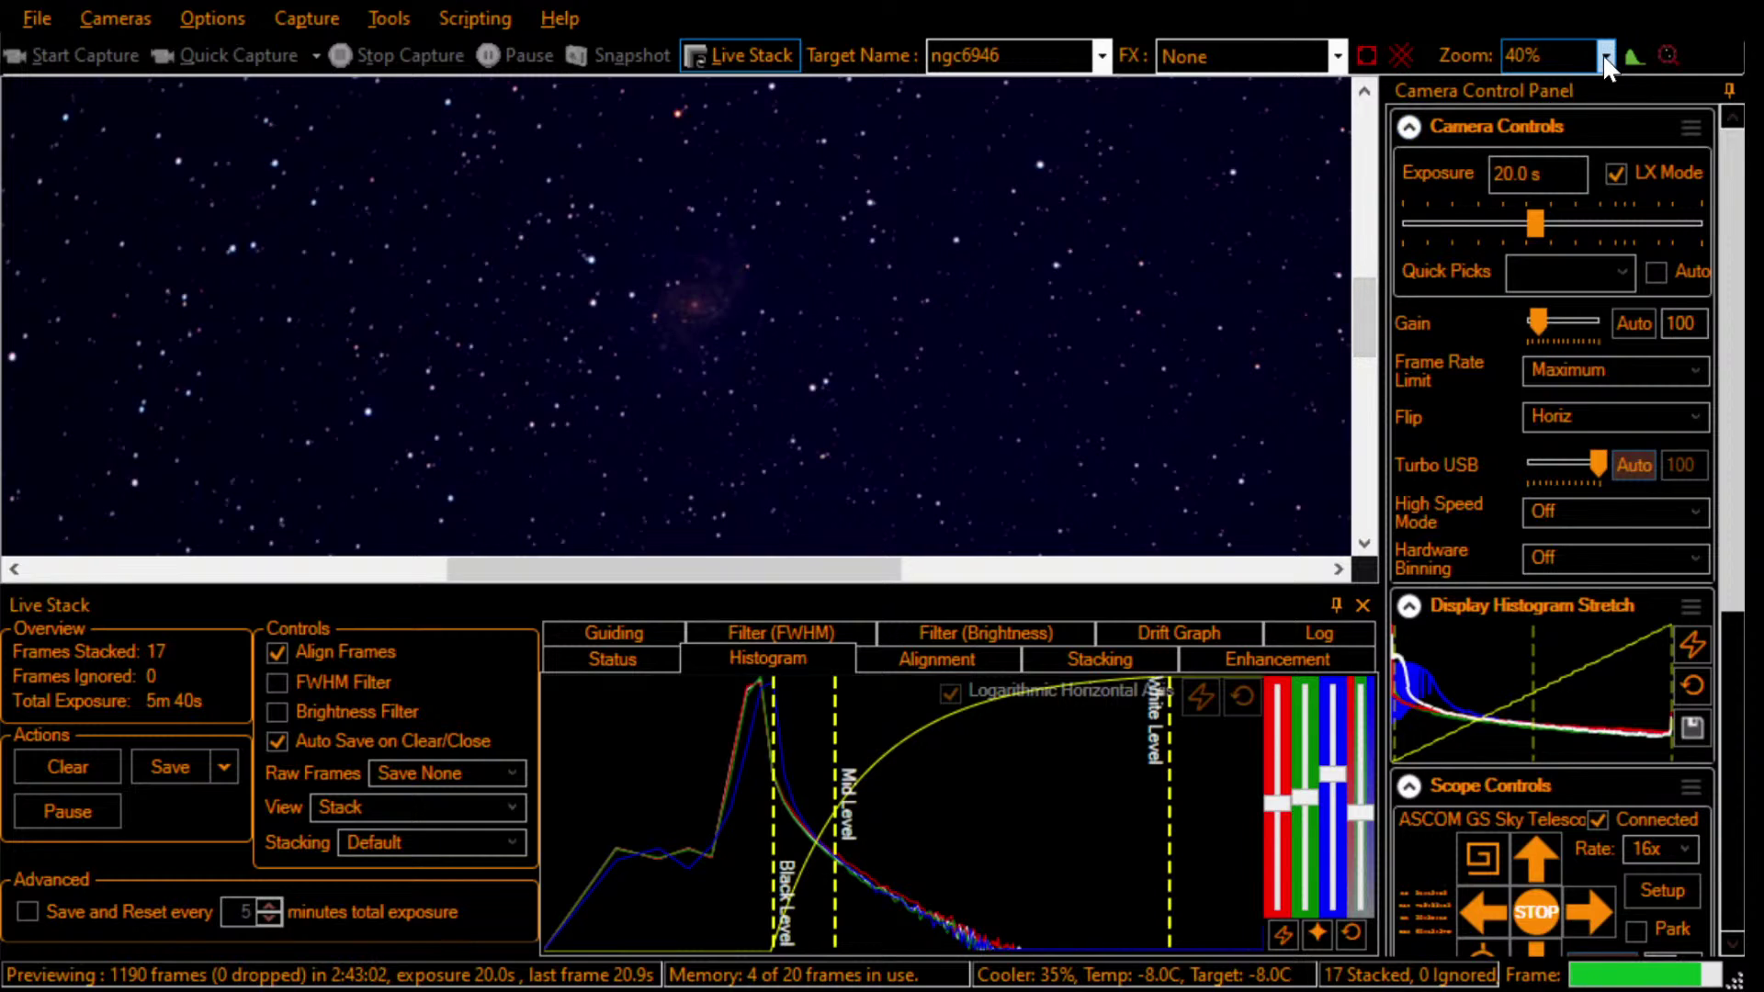
scroll(1606, 57, "up", 2)
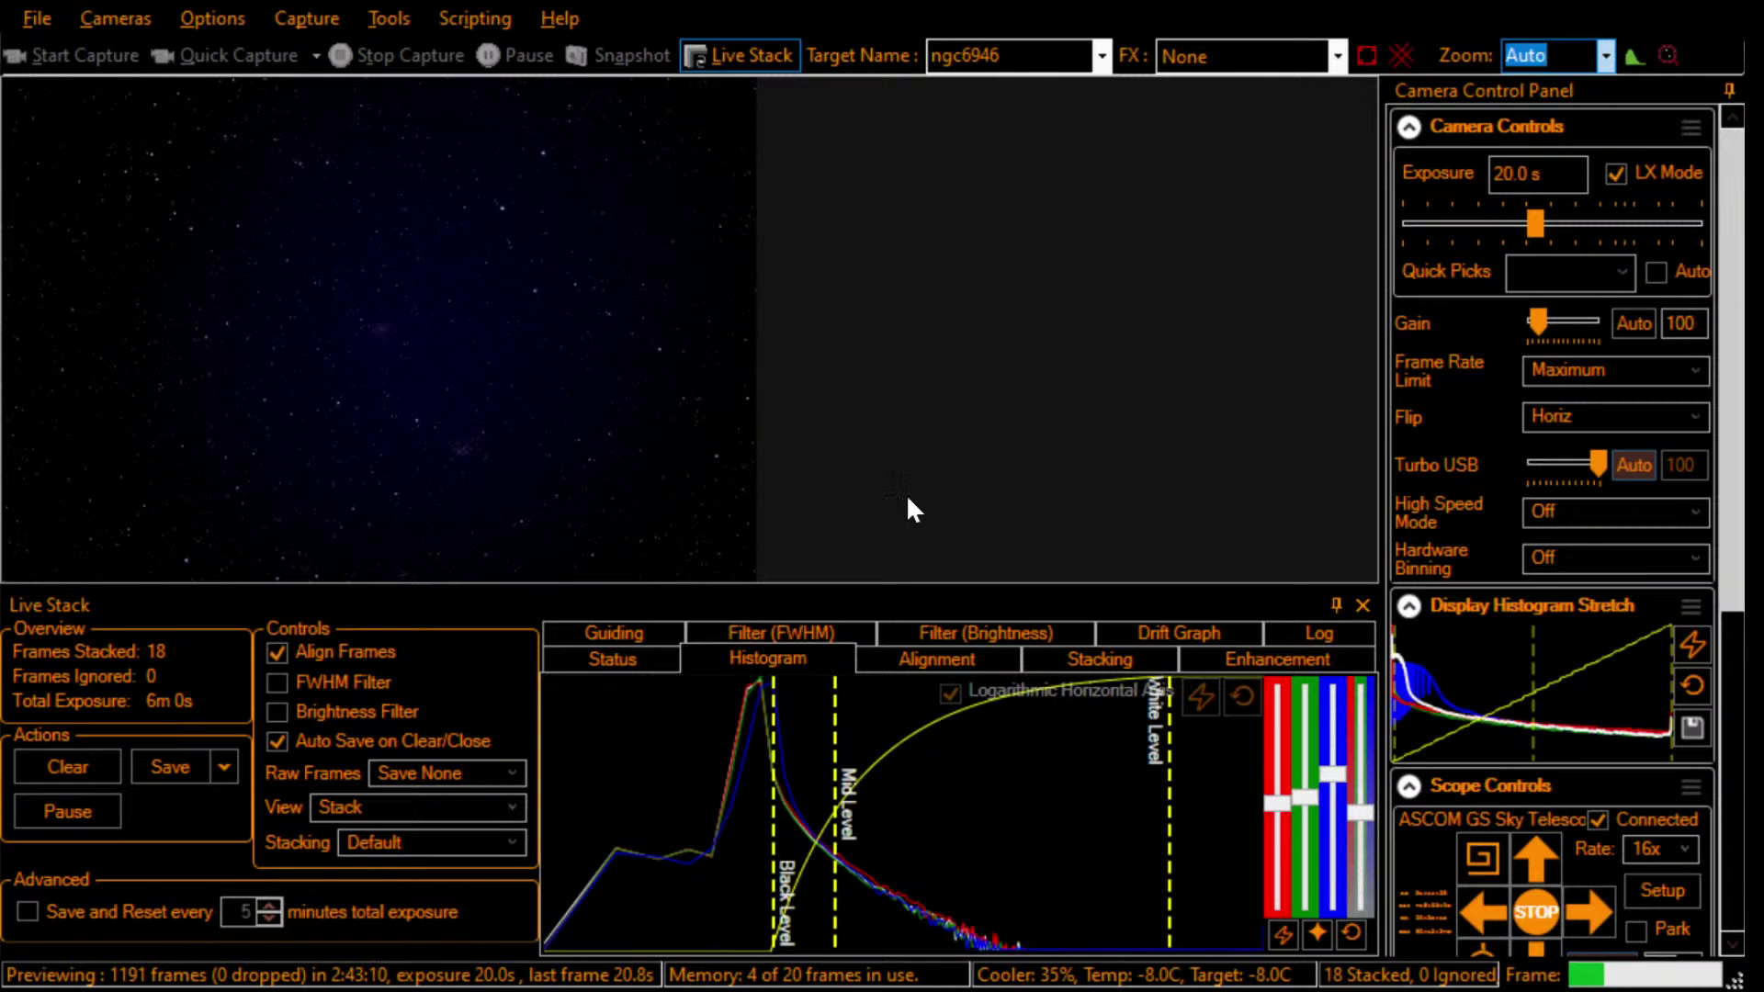
left_click(1610, 63)
left_click(1573, 105)
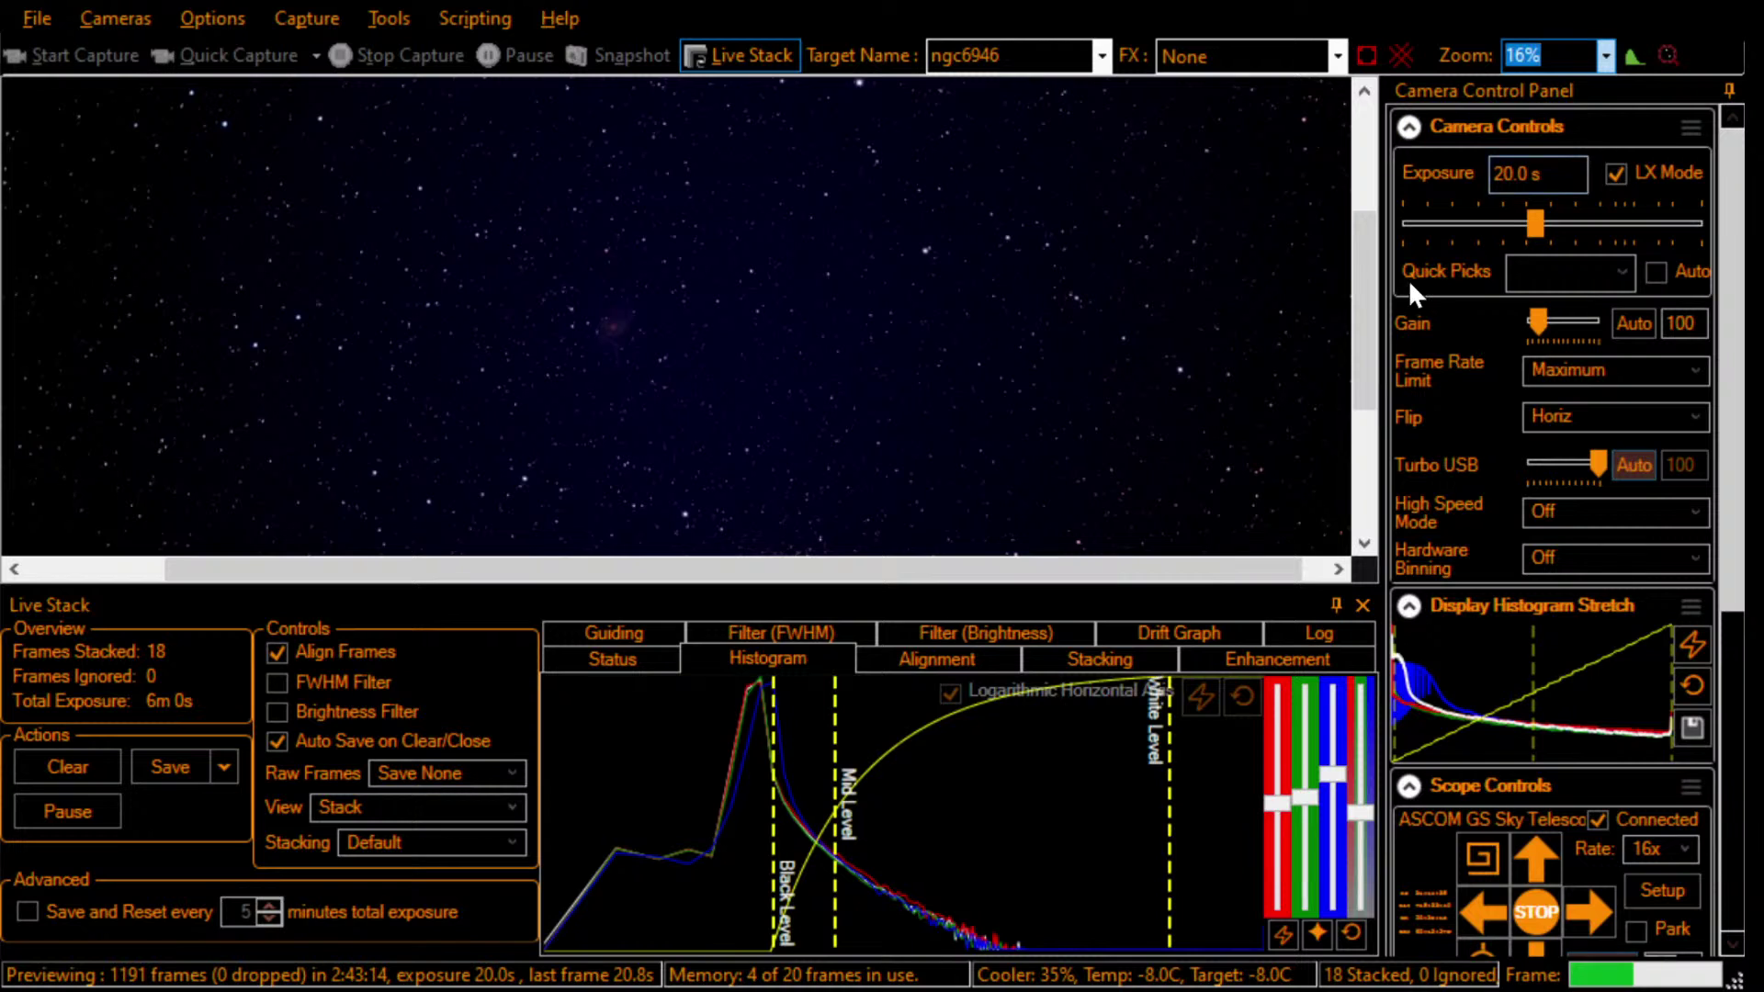
Step: Locate the open cluster NGC 6939 near the galaxy in the stacked frame, ending at 33% zoom
left_click_drag(1367, 292, 1364, 413)
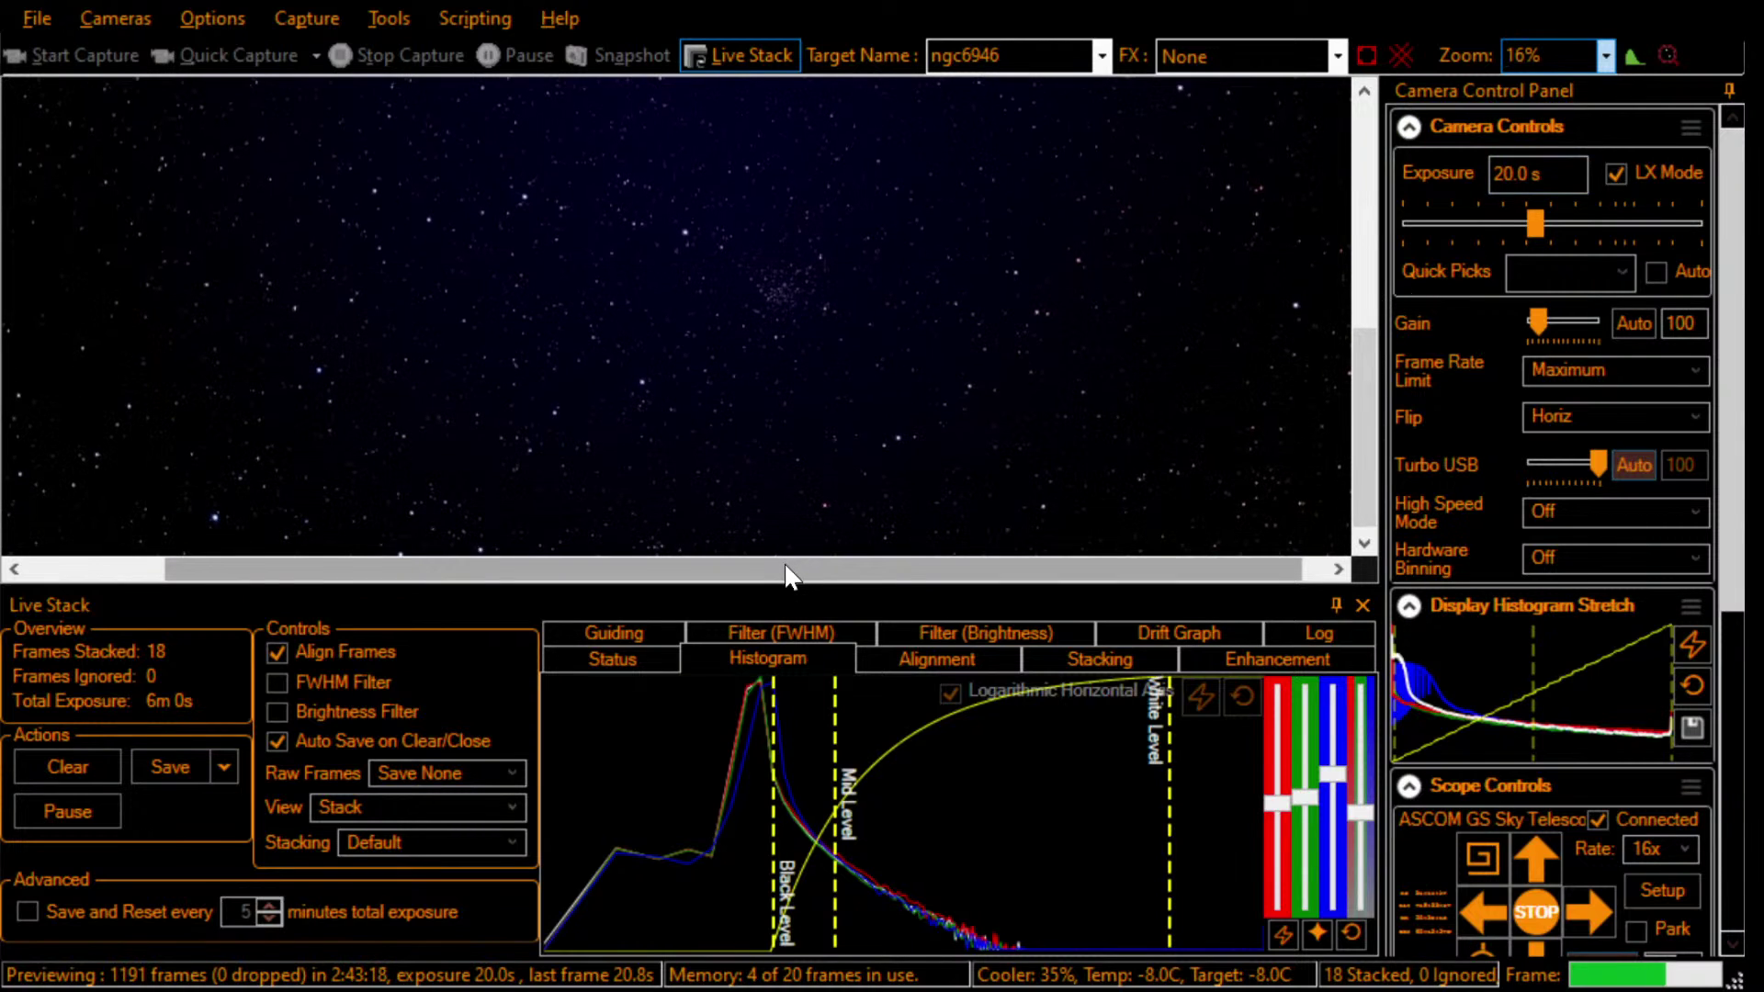
left_click_drag(786, 577, 795, 577)
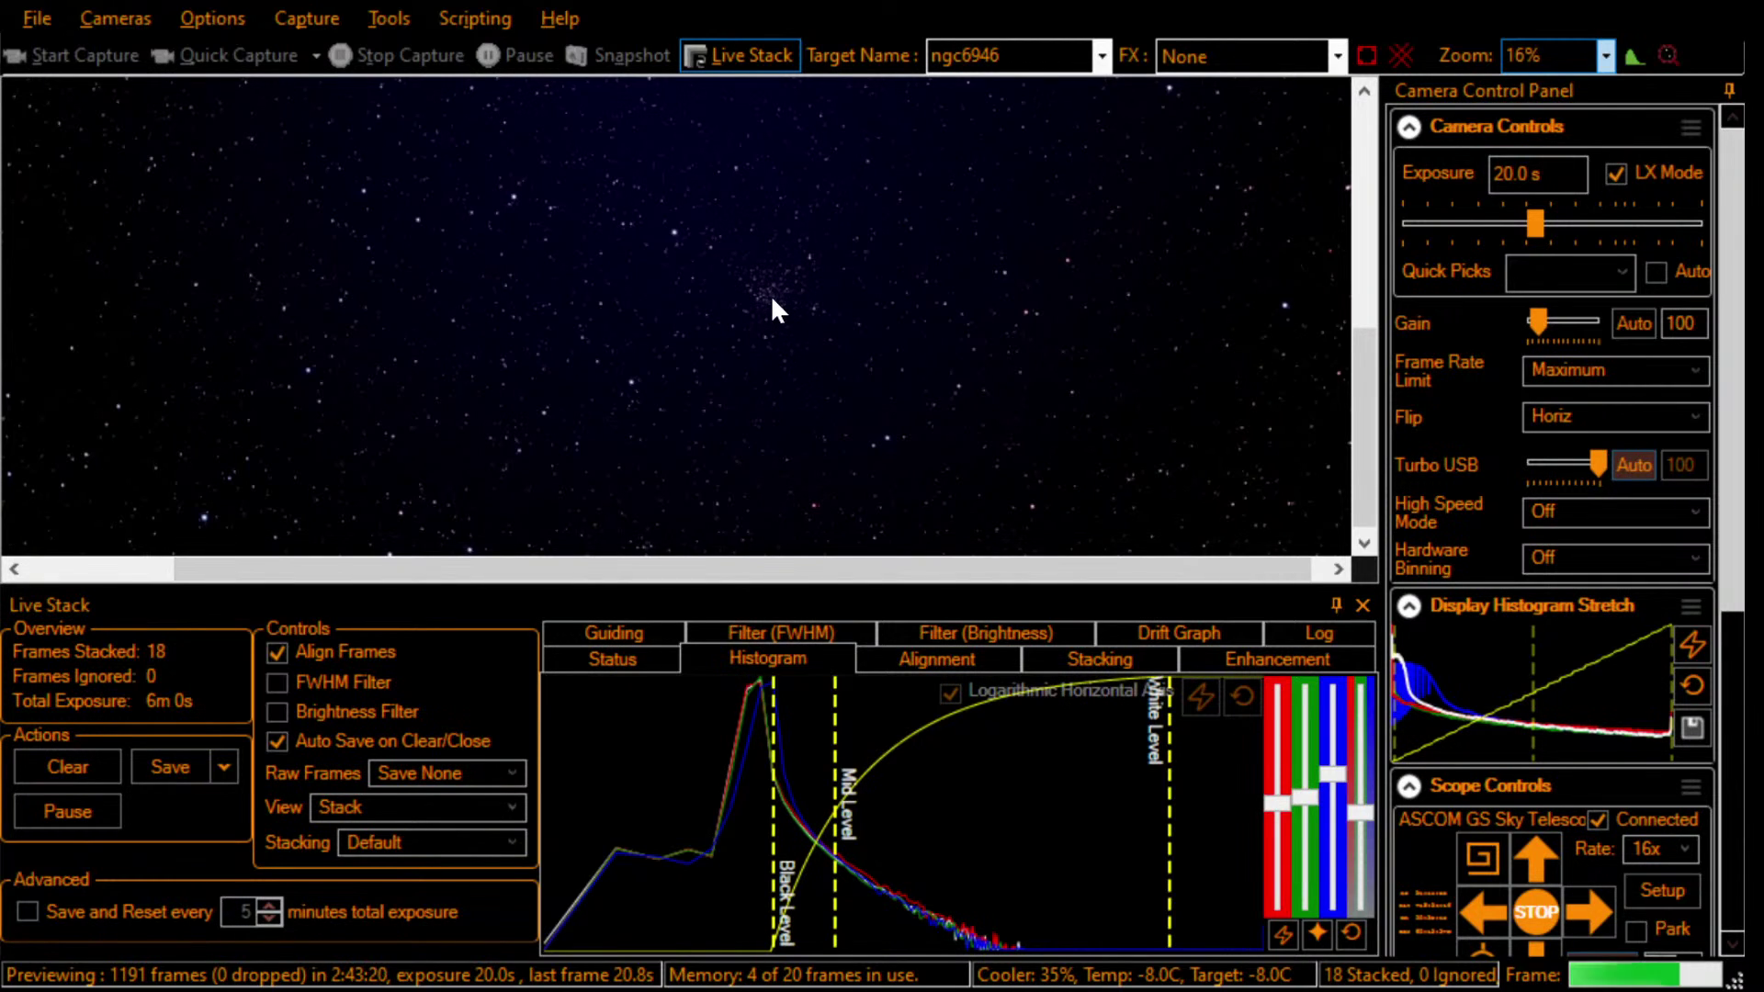
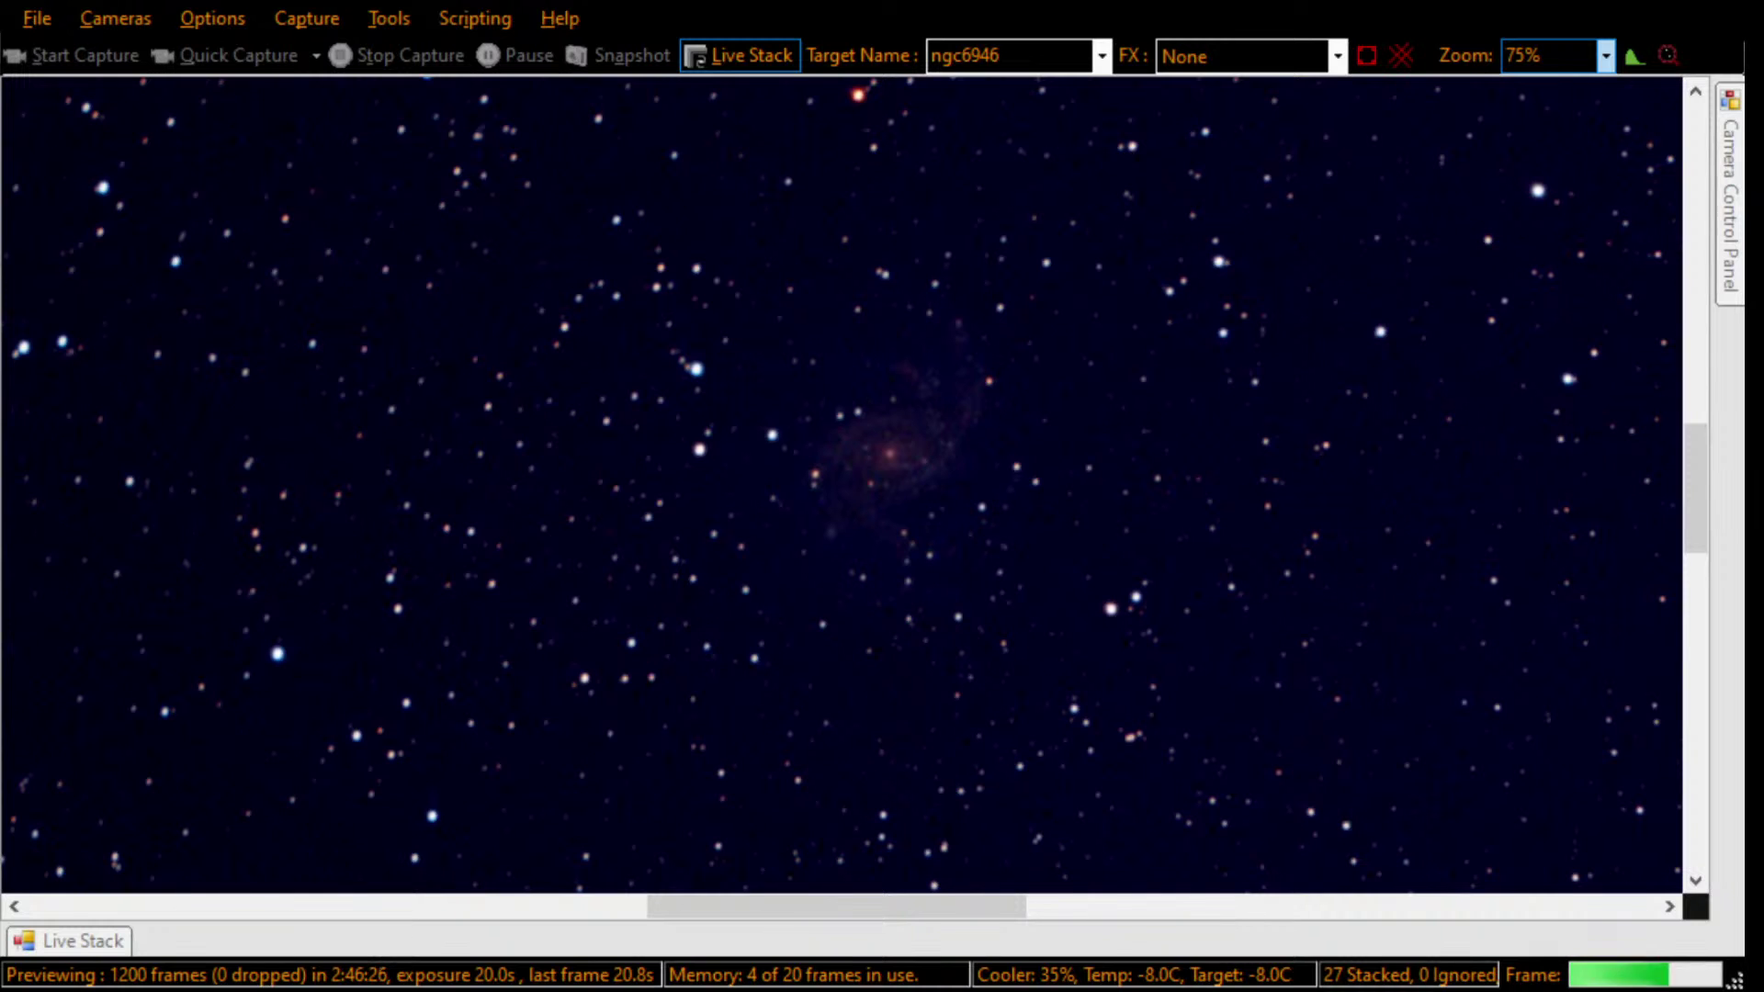
left_click_drag(965, 910, 1507, 644)
left_click_drag(1688, 487, 1689, 698)
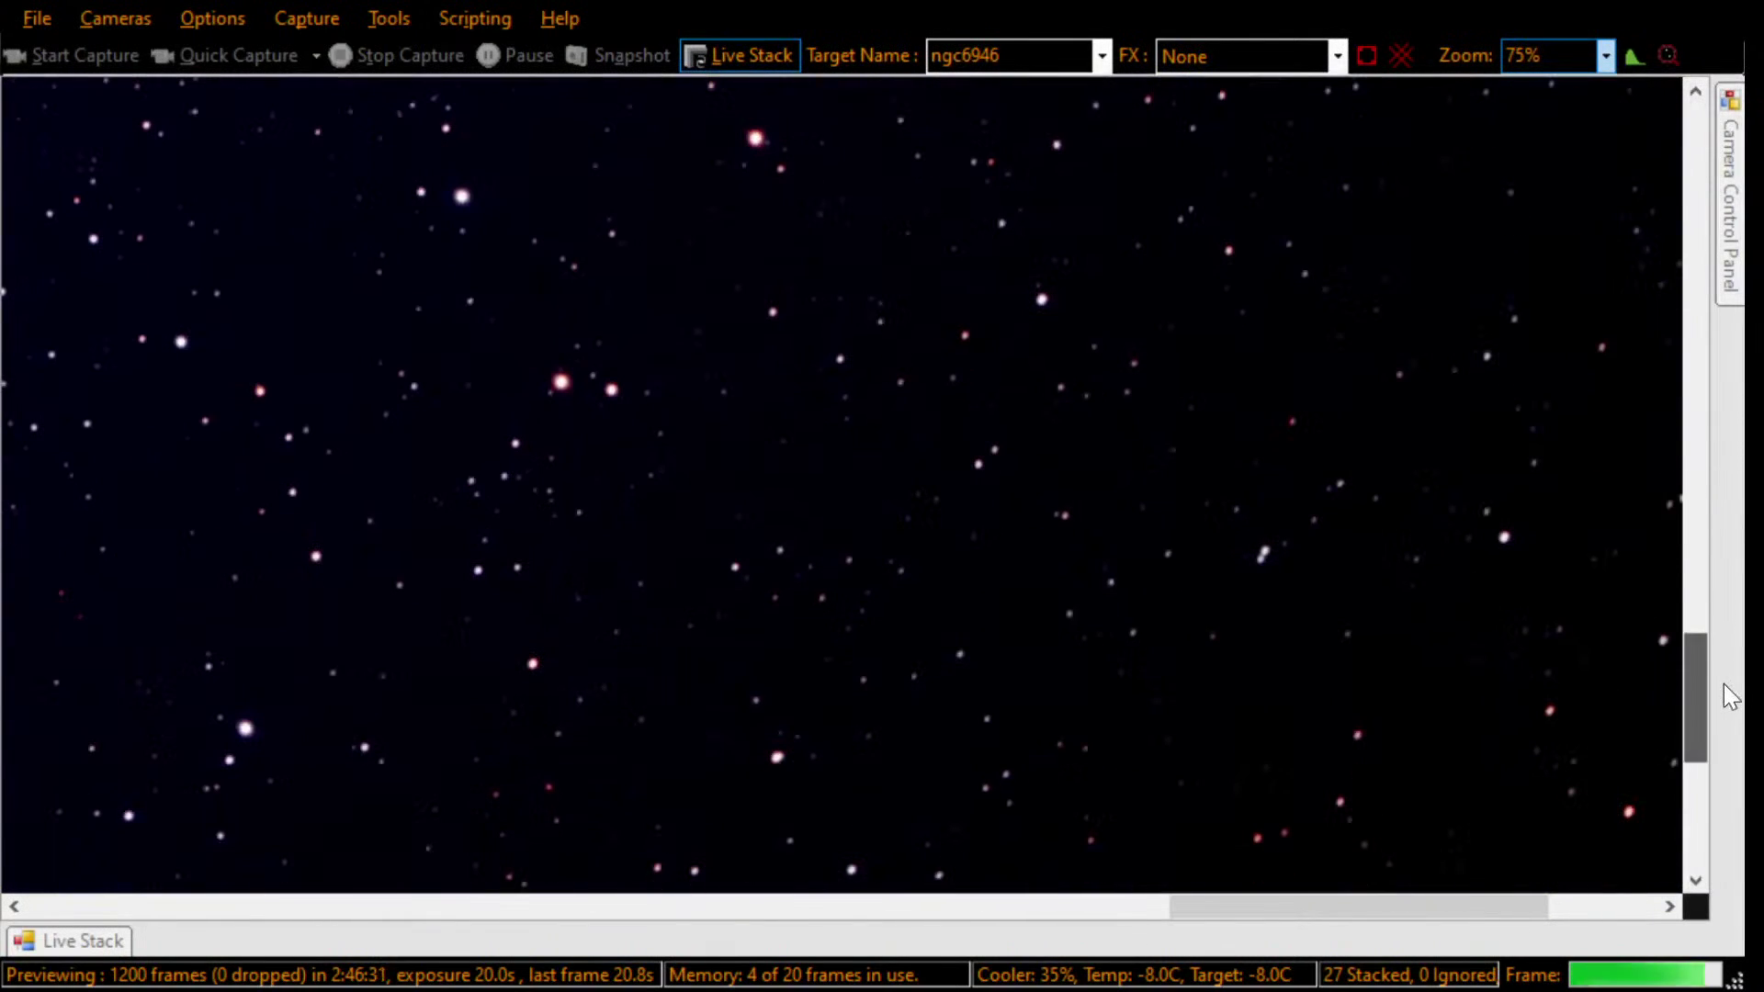
left_click(1606, 55)
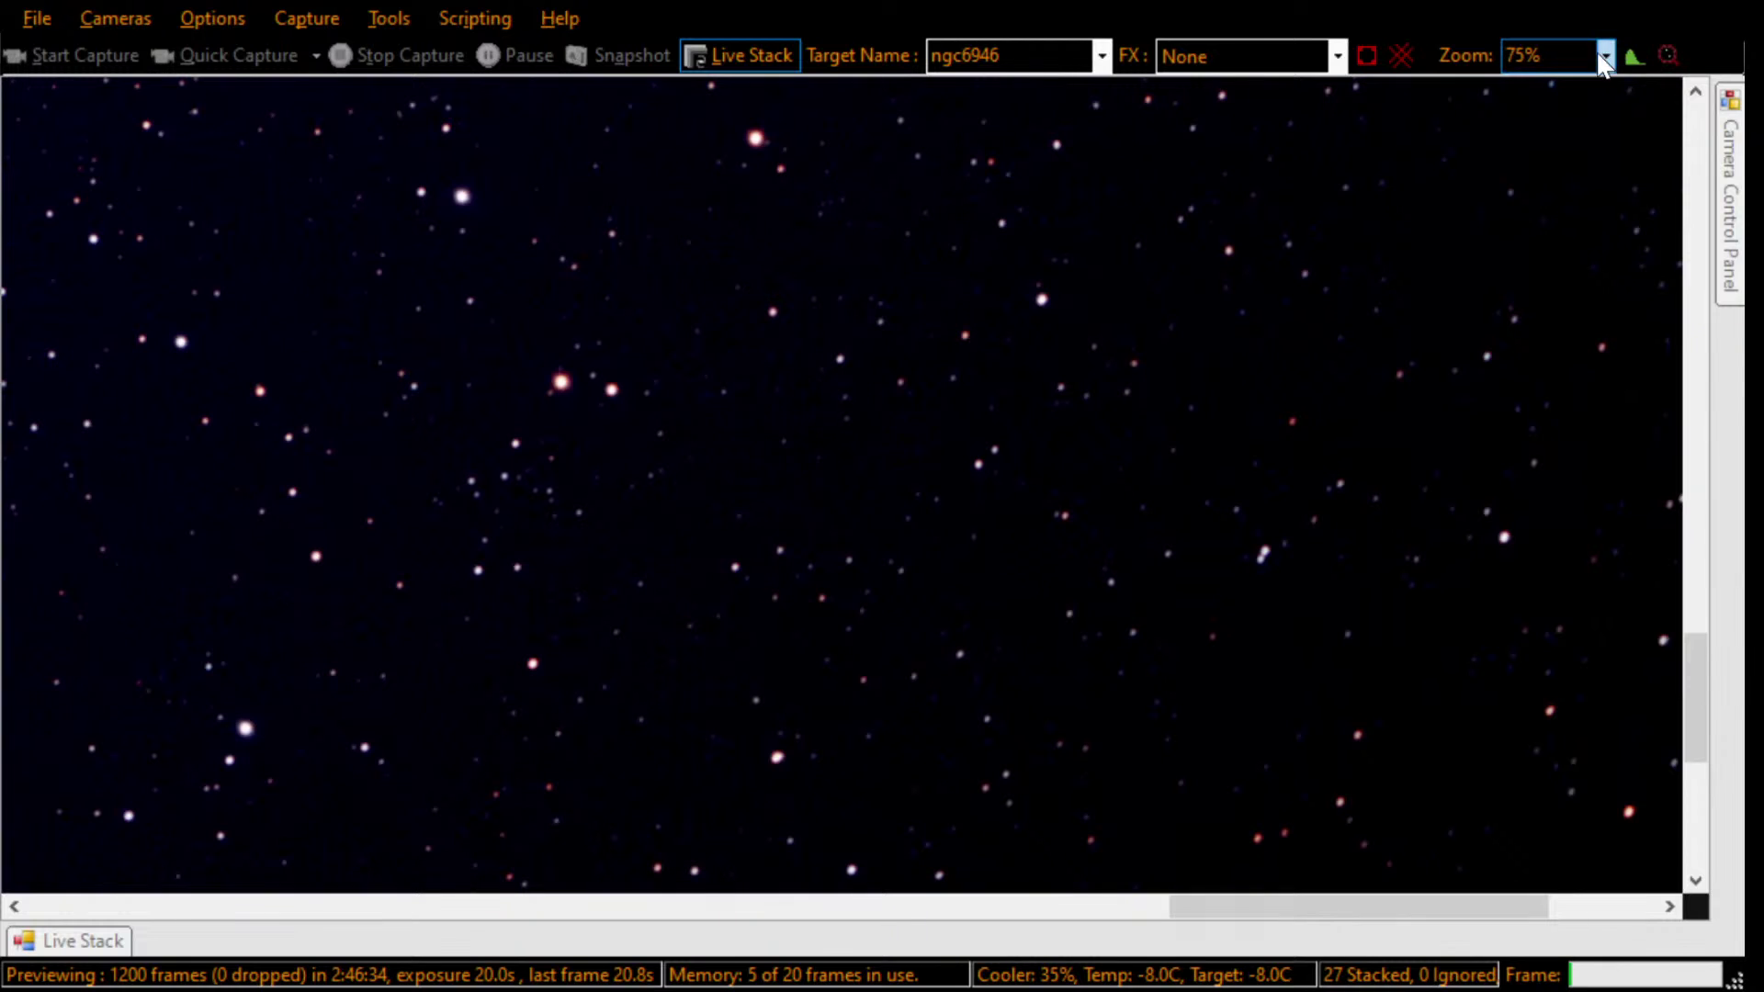
left_click(1606, 56)
left_click(1569, 172)
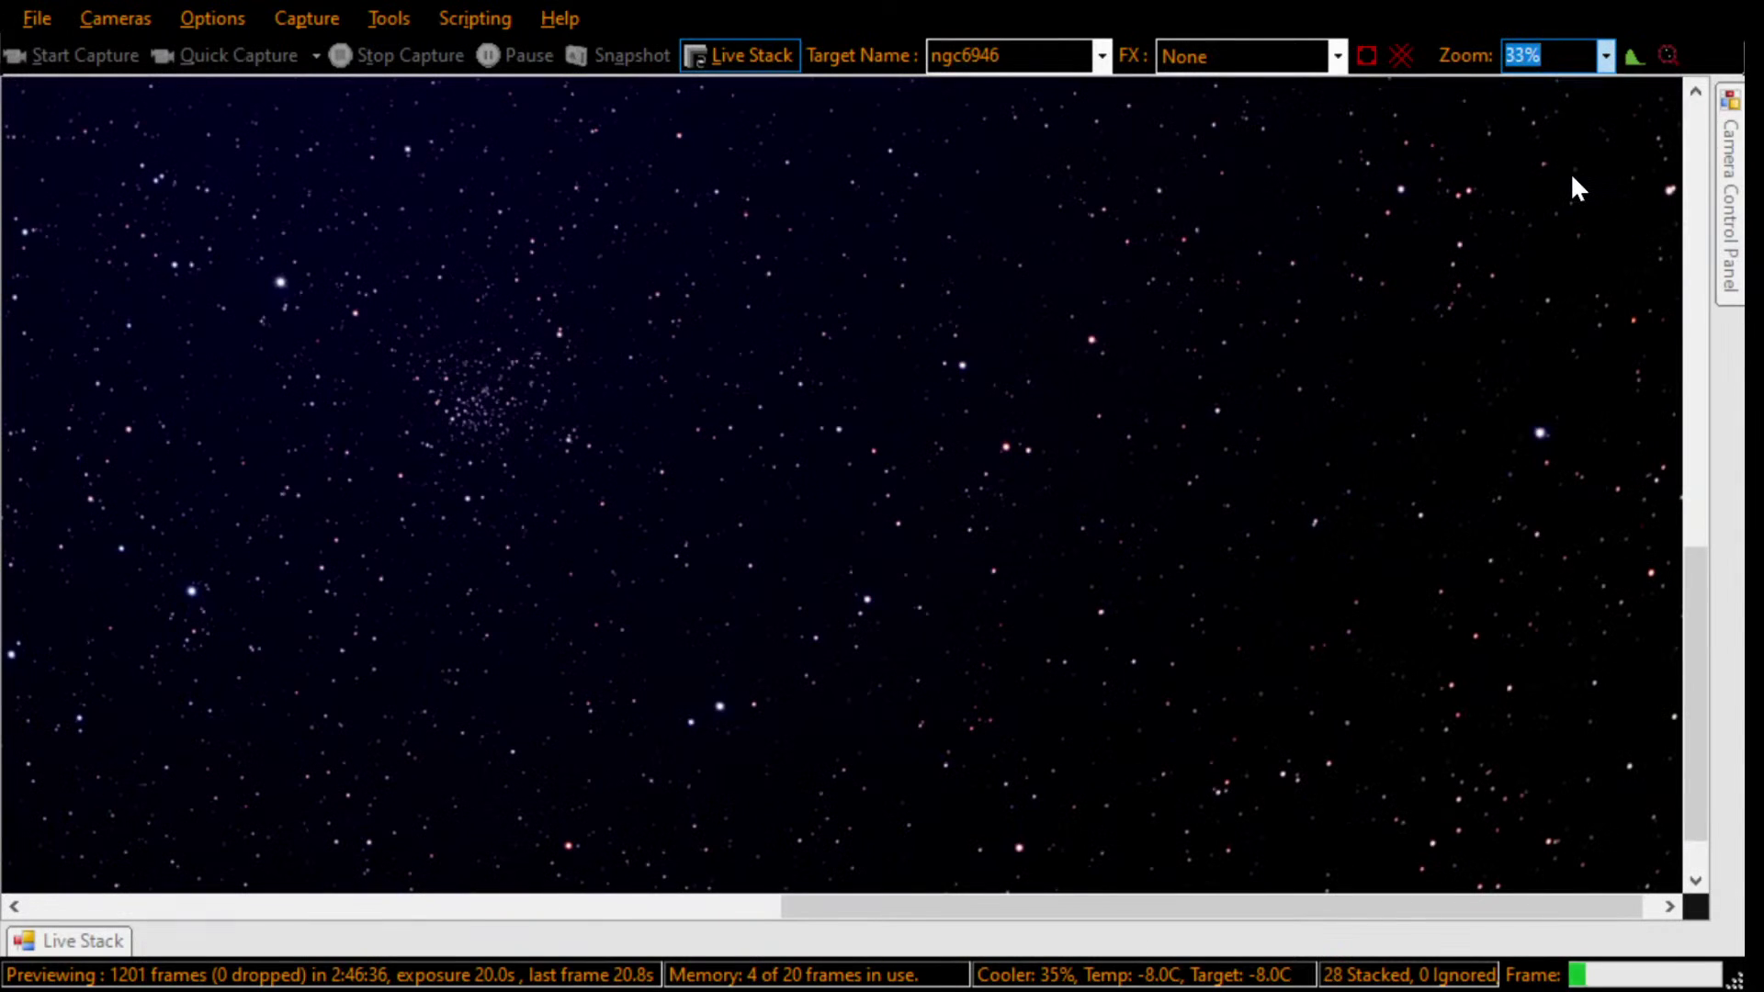
Step: Centre the NGC 6939 cluster in the stacked image and inspect it at 33%, 40% and 50% zoom
left_click_drag(1122, 907, 930, 917)
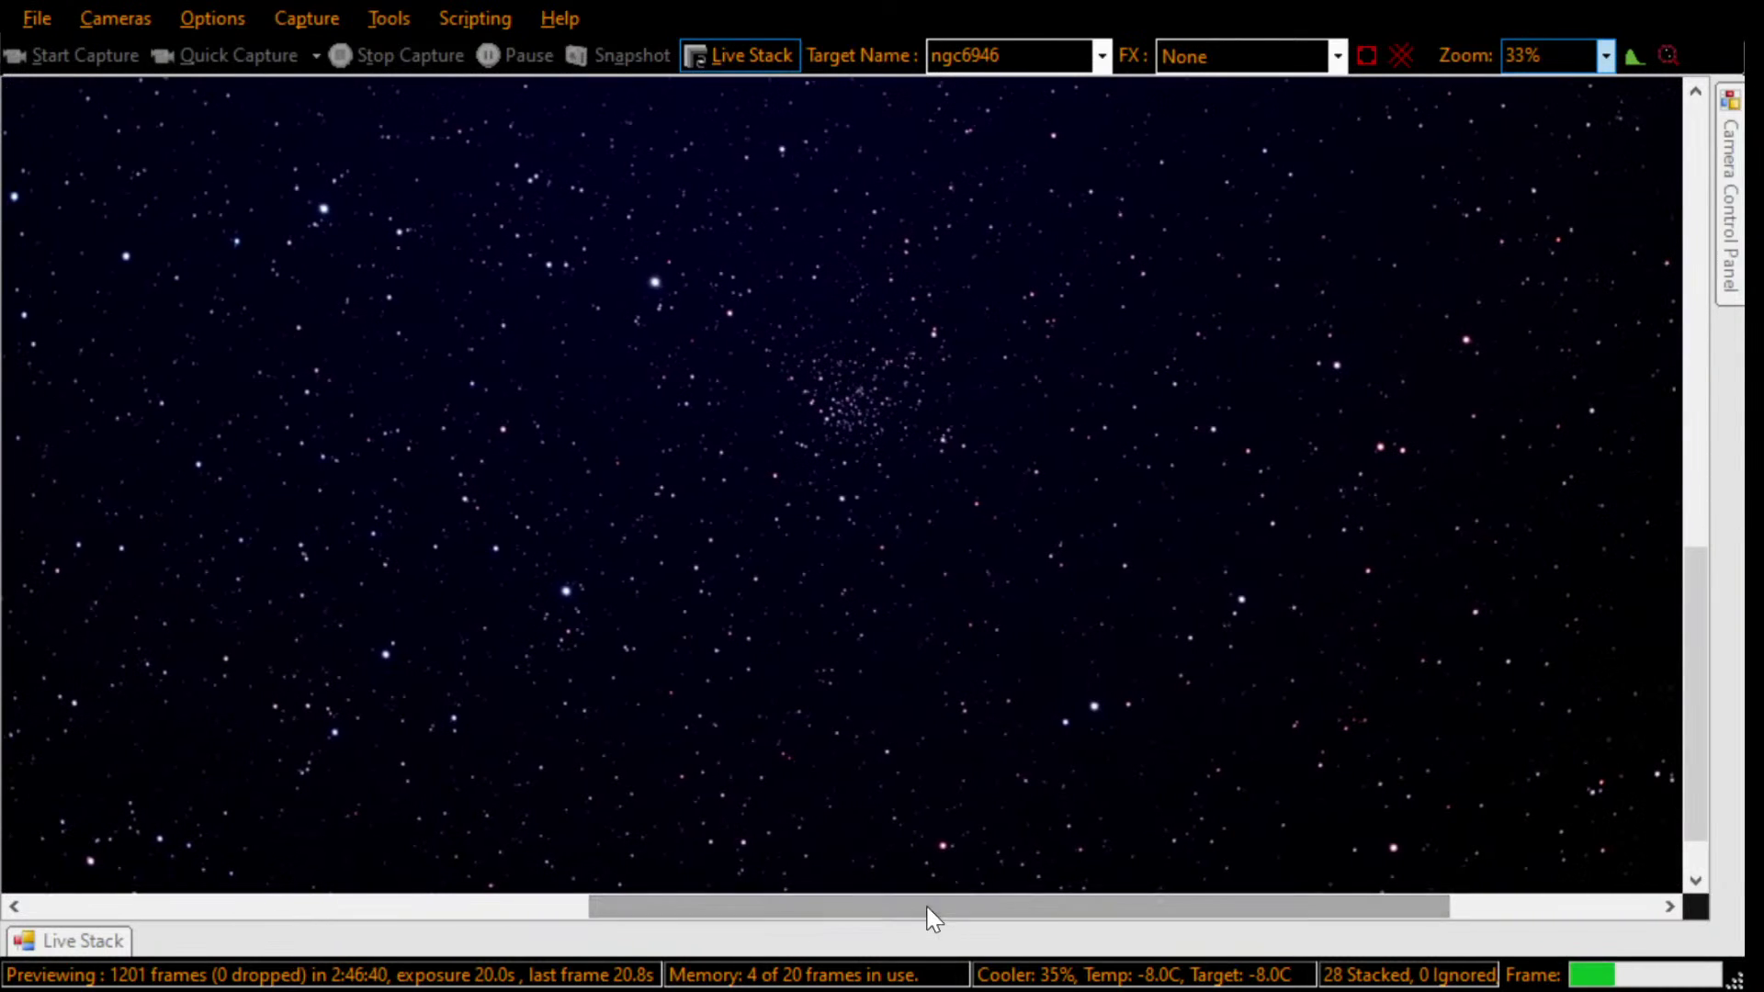
left_click_drag(1687, 598, 1690, 575)
left_click(1605, 56)
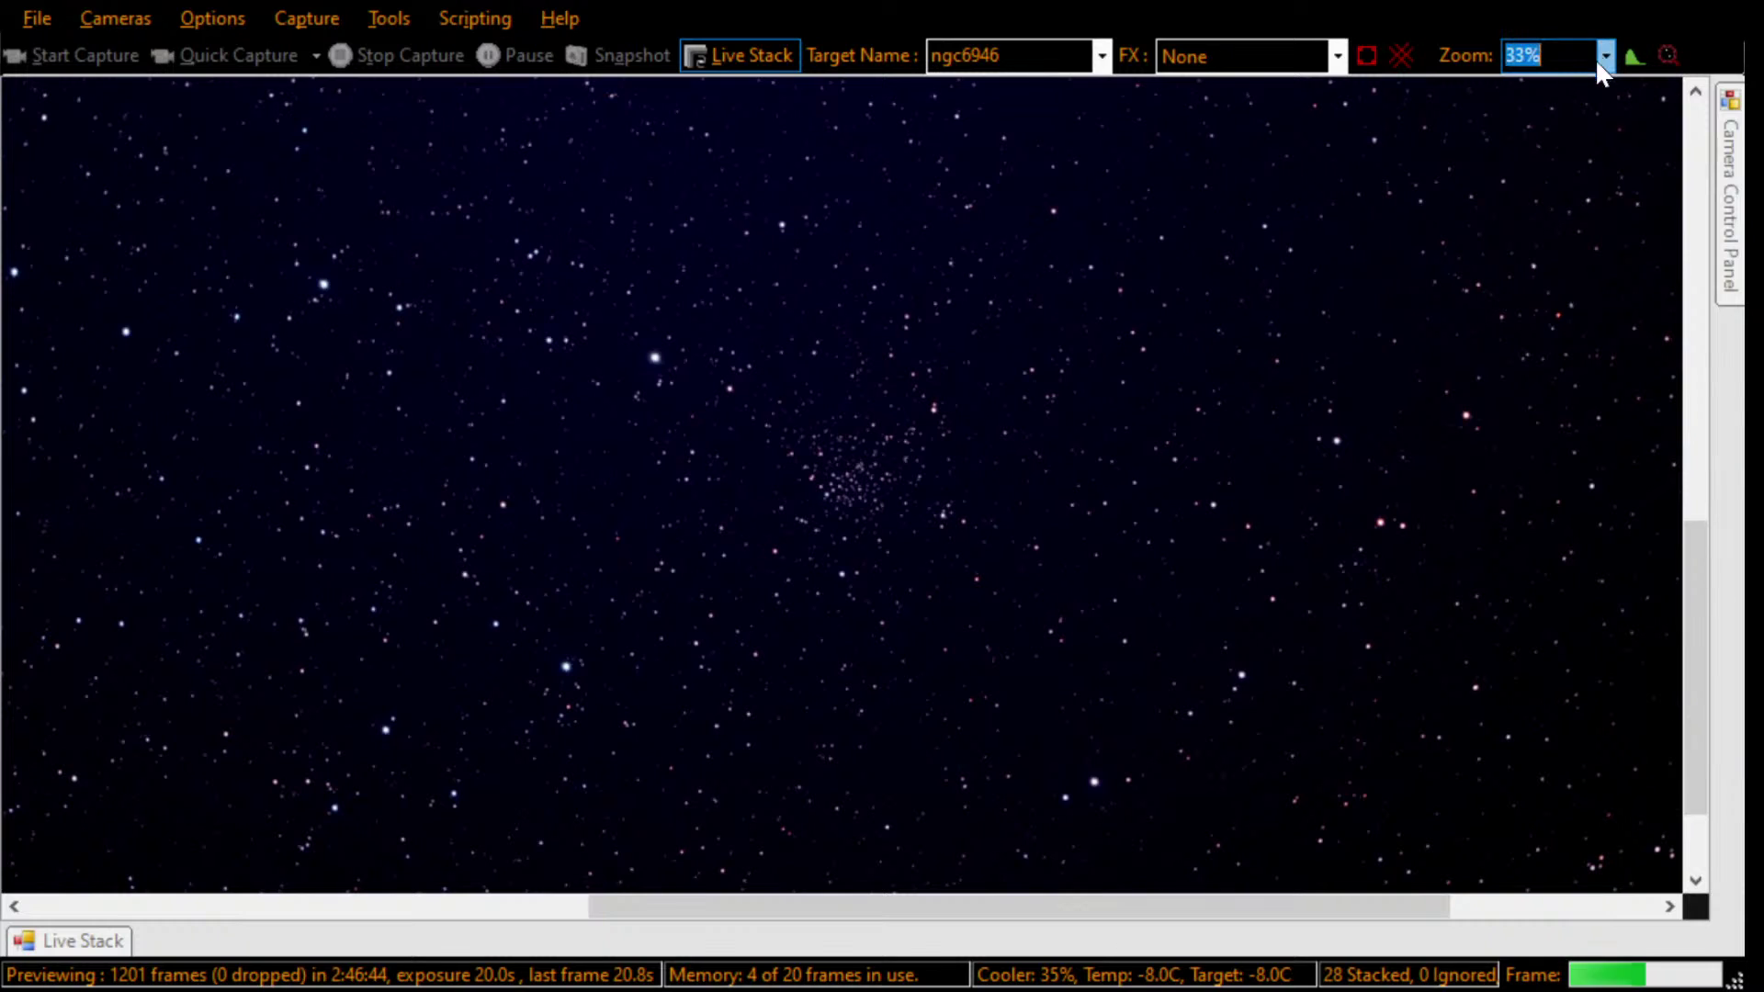
left_click(1564, 196)
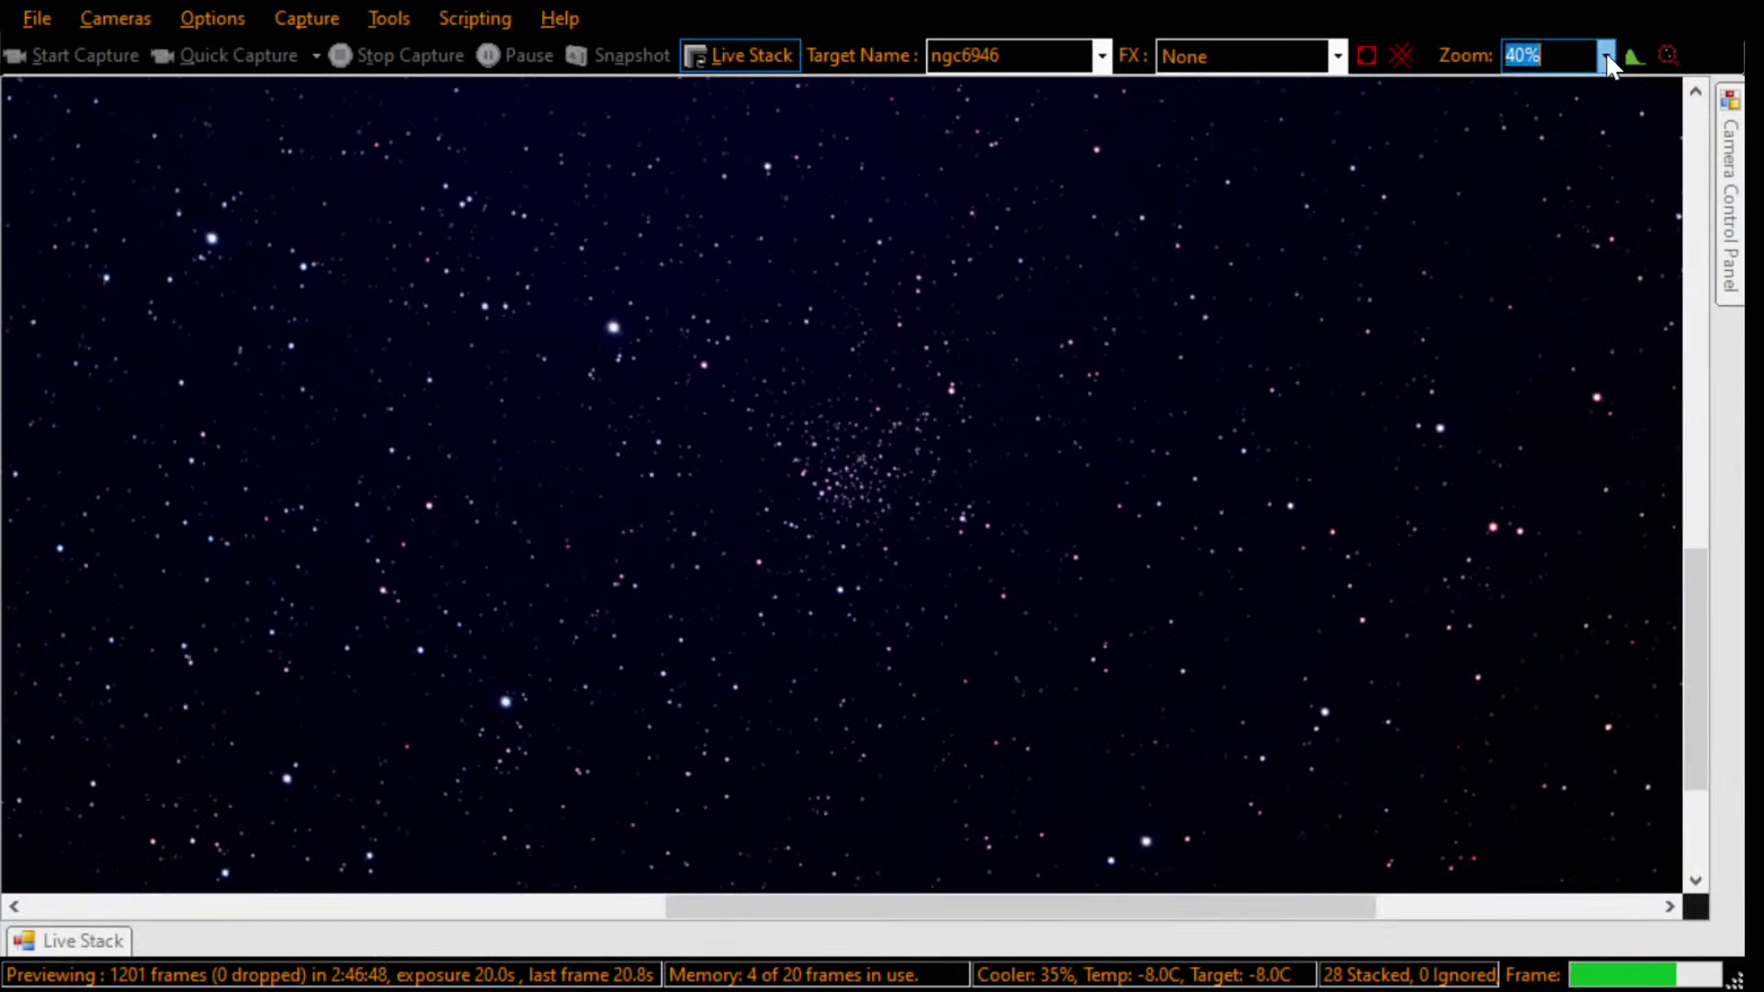
scroll(1565, 235, "up", 1)
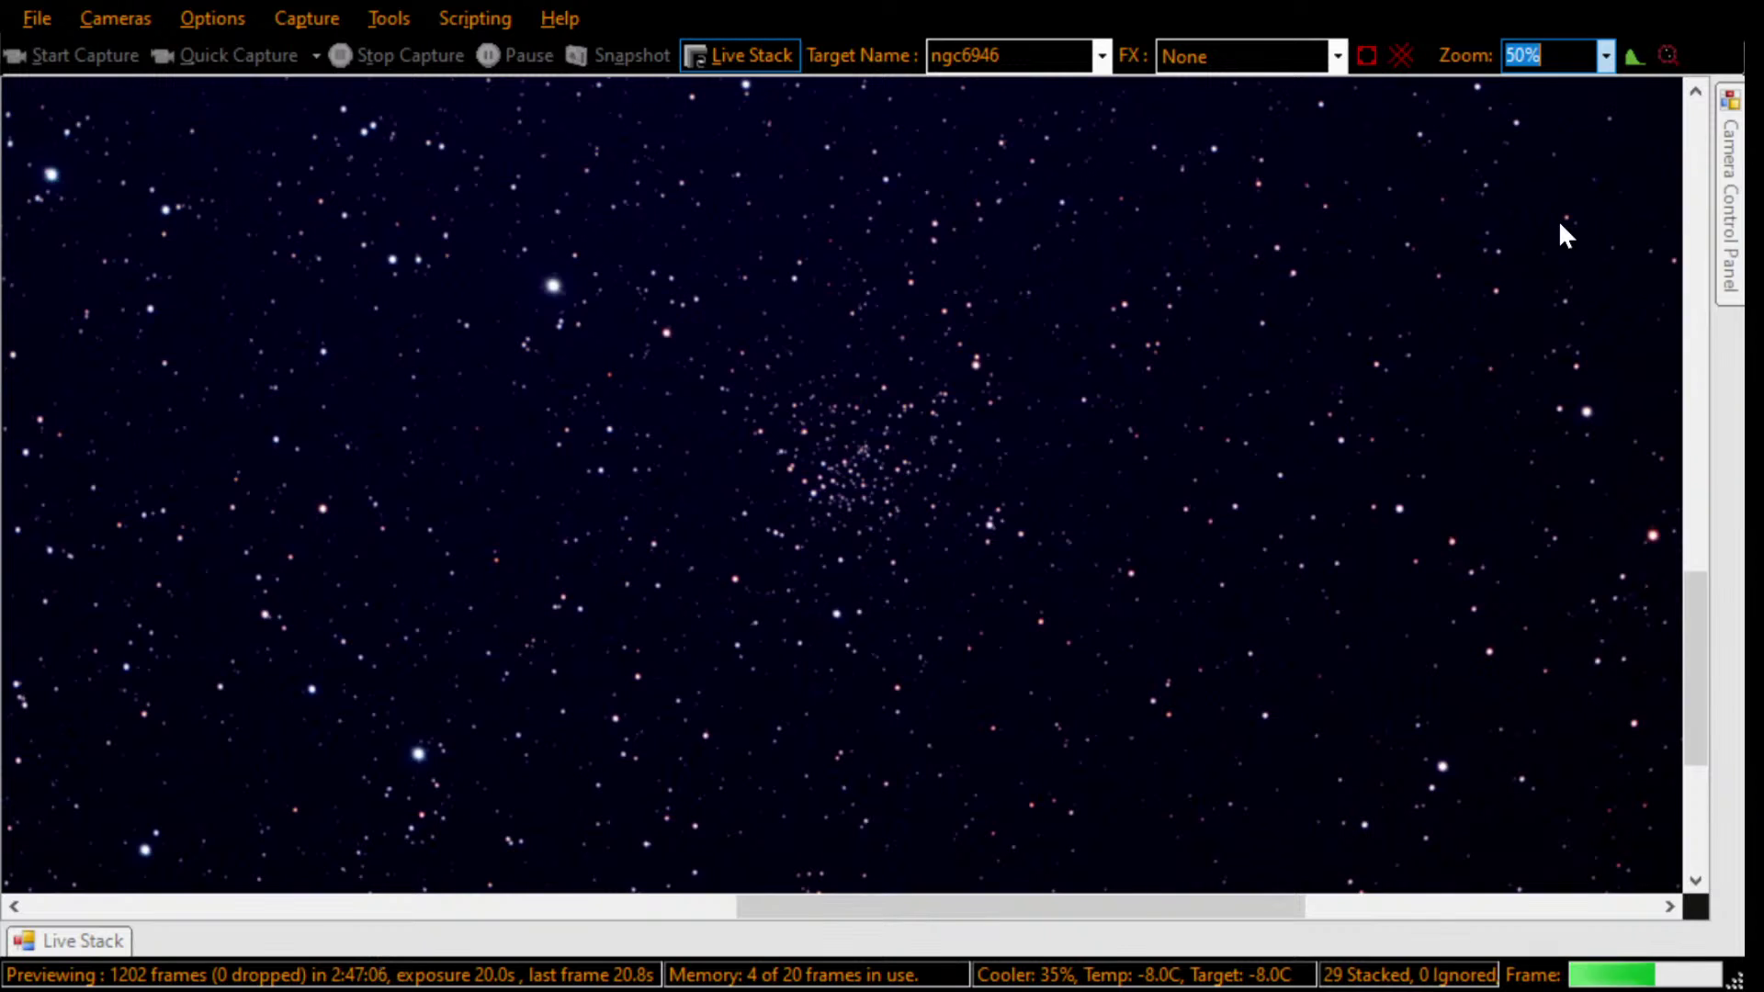
Step: View the whole stacked frame at Auto zoom, and frame the galaxy and cluster together at 20%
left_click(1605, 55)
left_click(1569, 81)
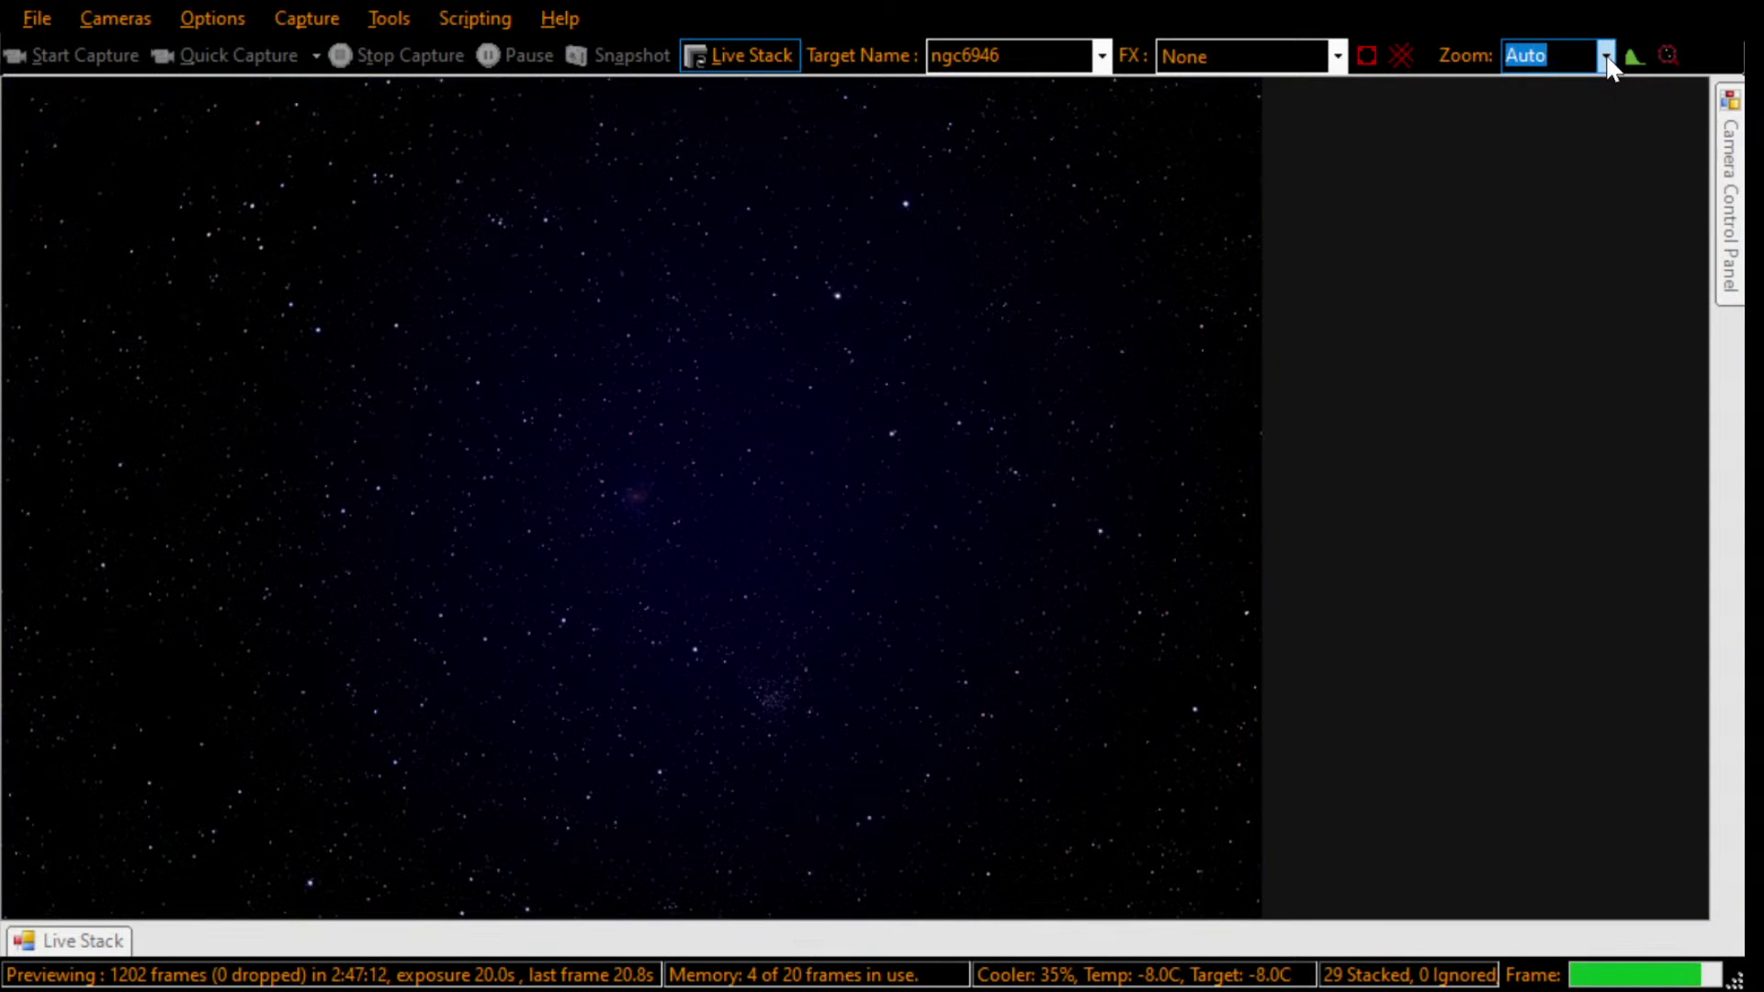
key("Down")
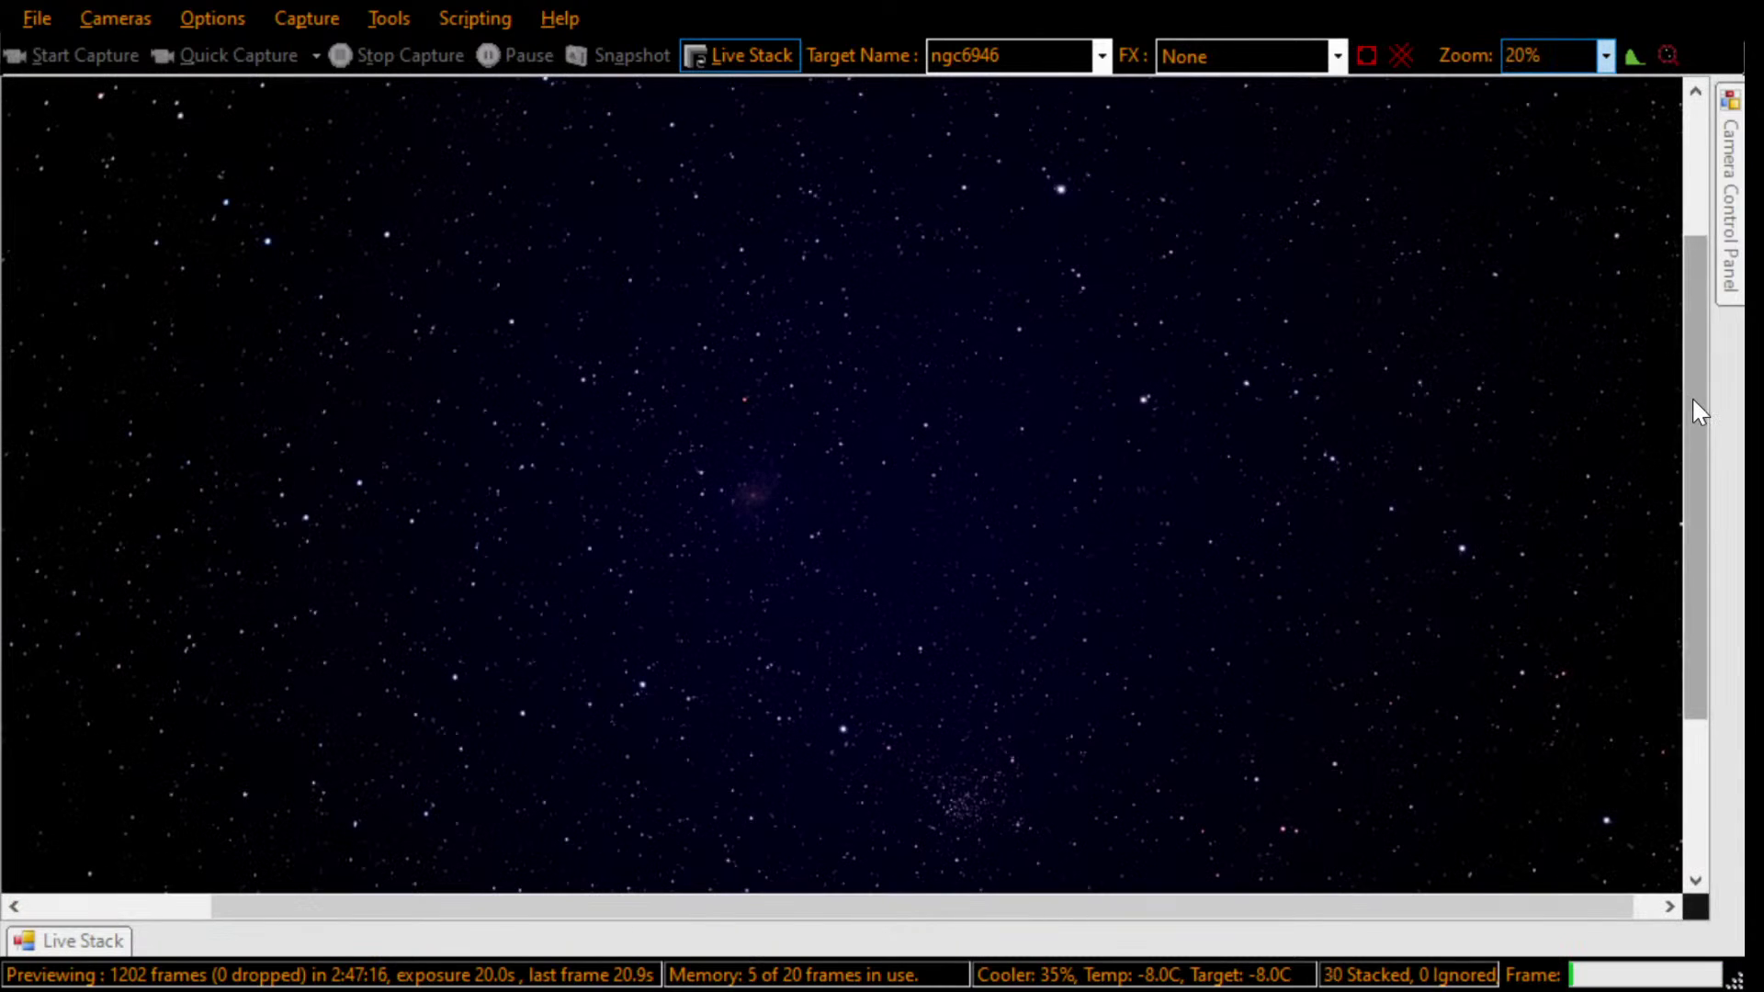
left_click_drag(1027, 906, 981, 909)
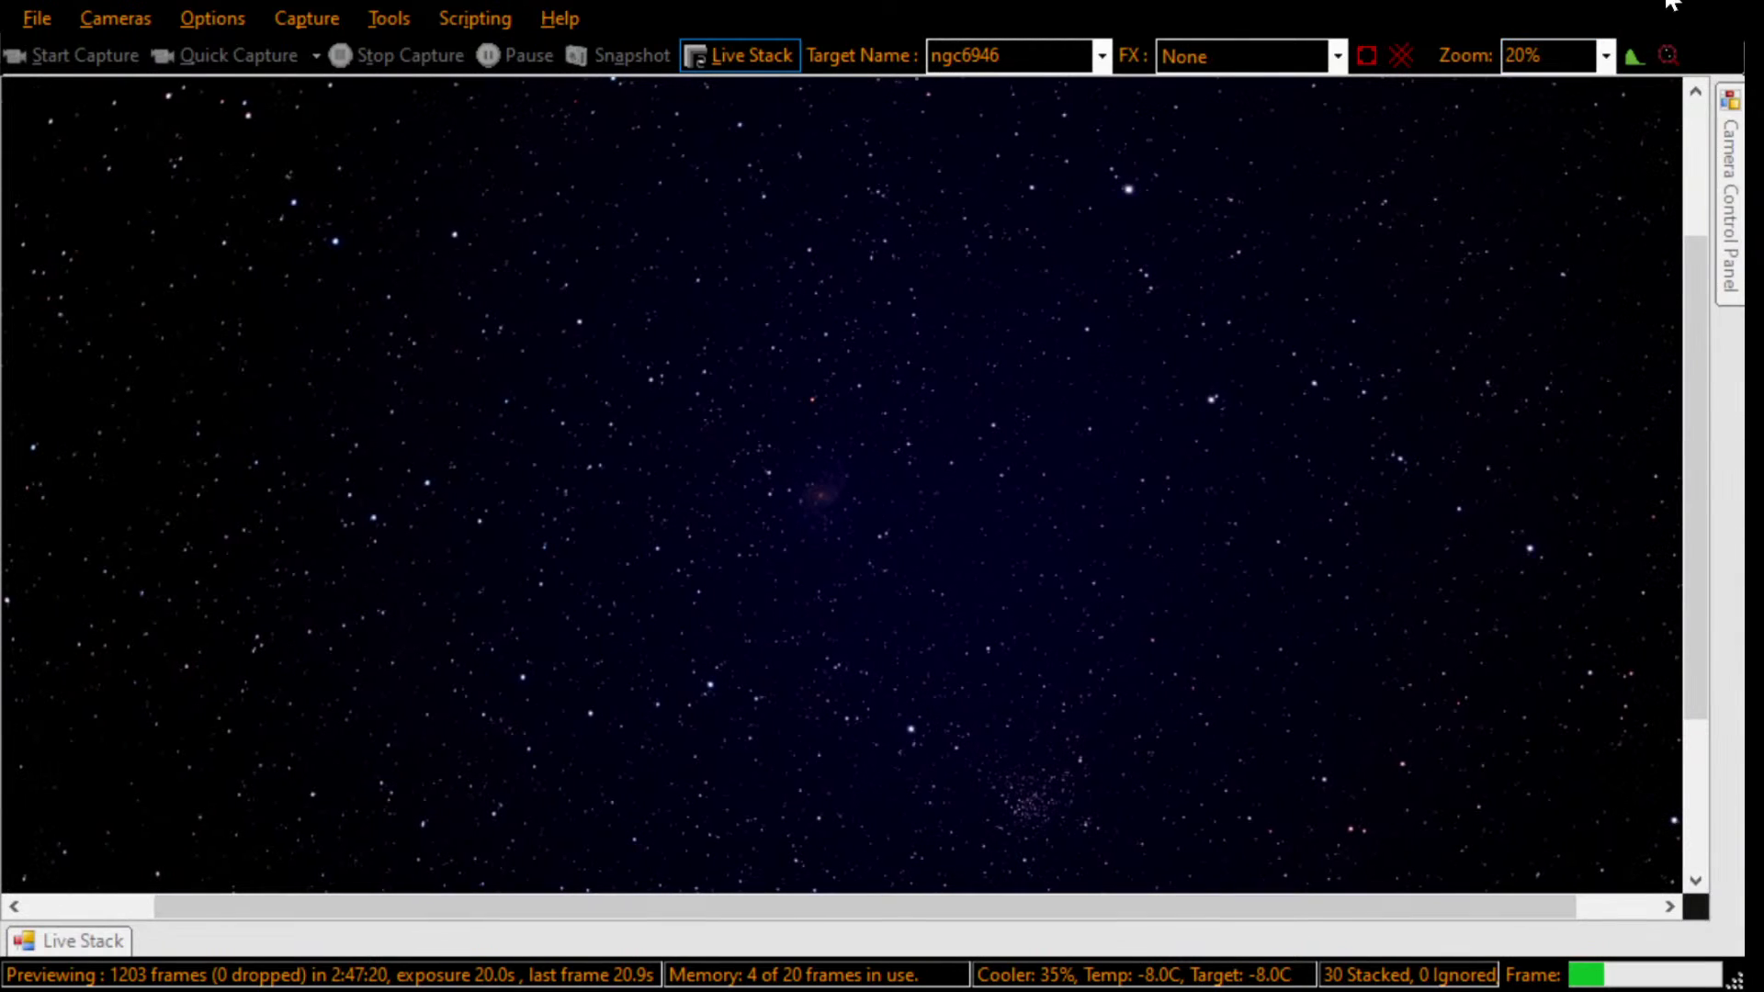
Step: Inspect the stacked NGC 6946 galaxy near the centre of the view at 75% zoom, ending at 100%
left_click(1606, 56)
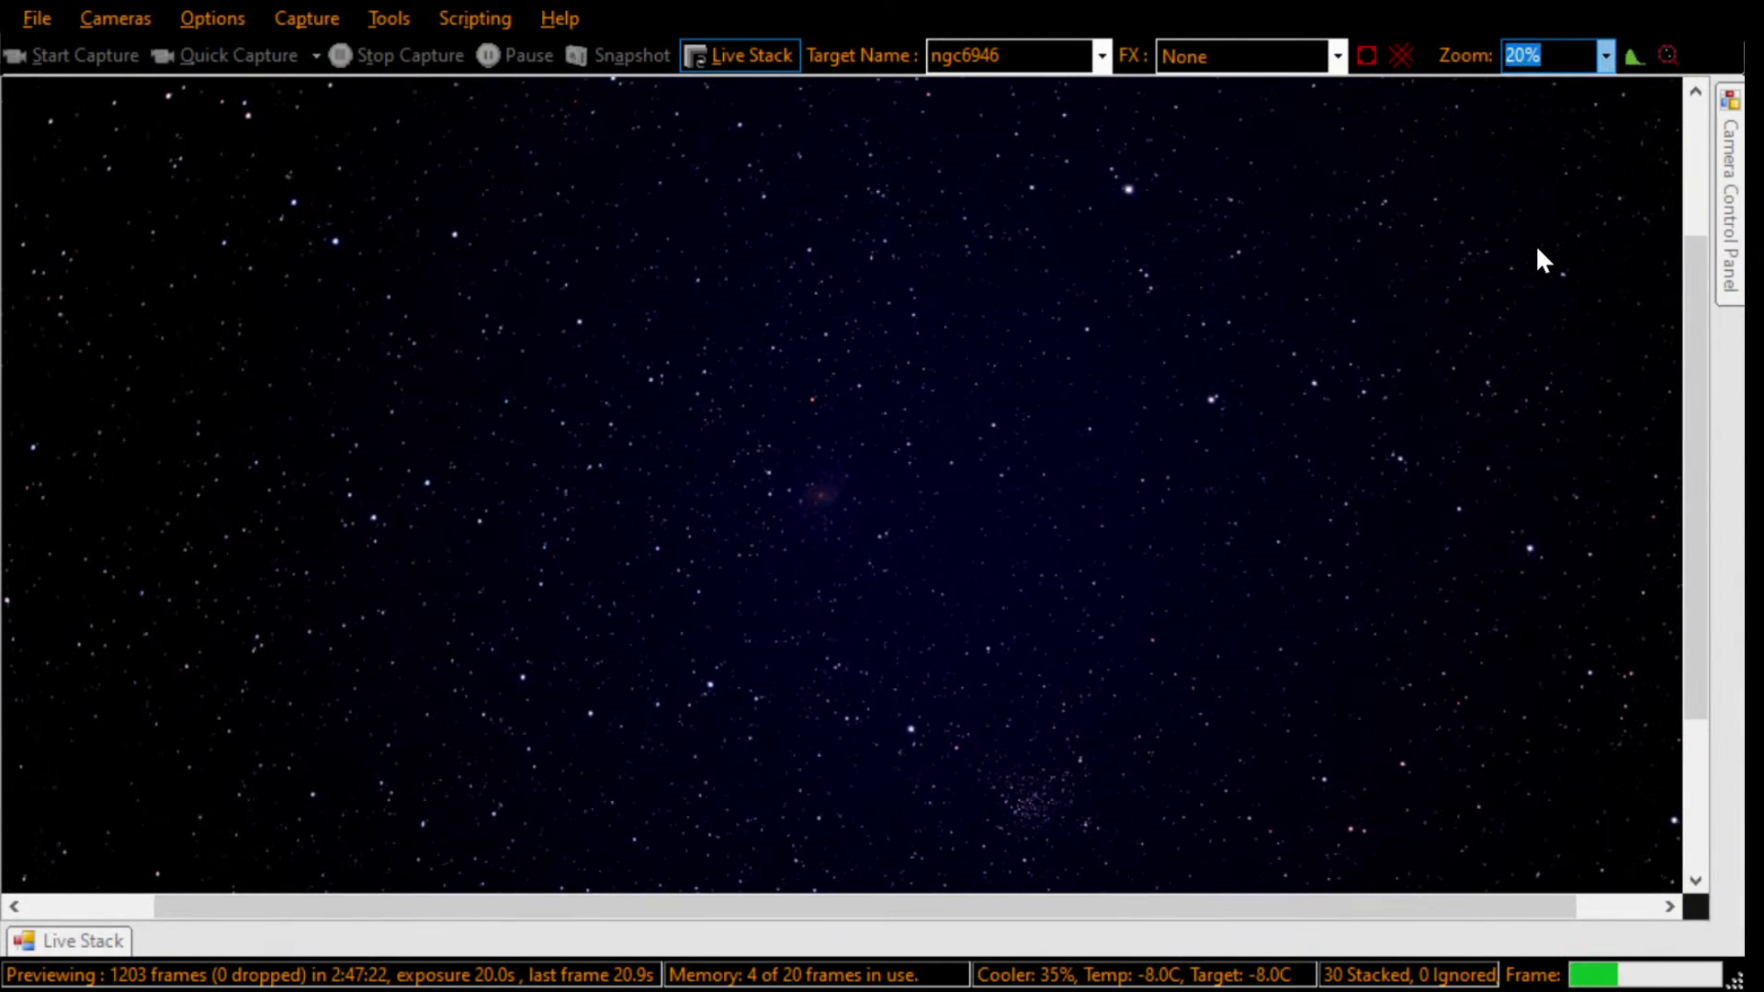
scroll(1535, 272, "up", 4)
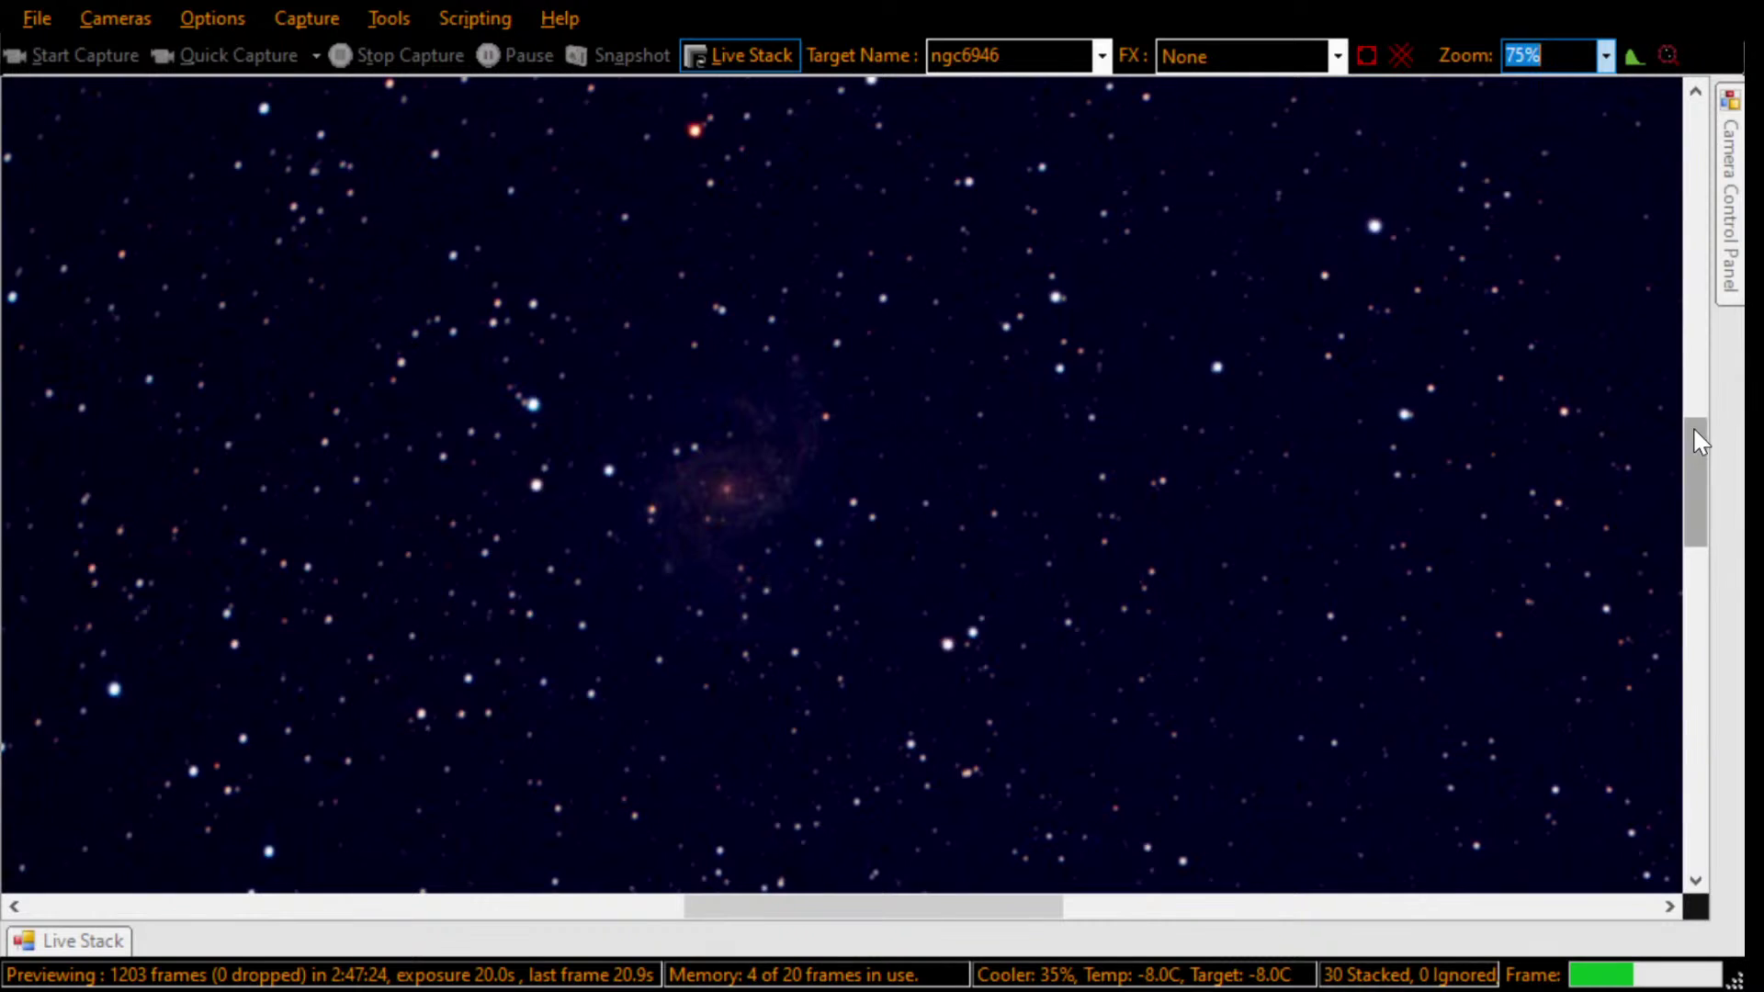
left_click_drag(1009, 914, 971, 918)
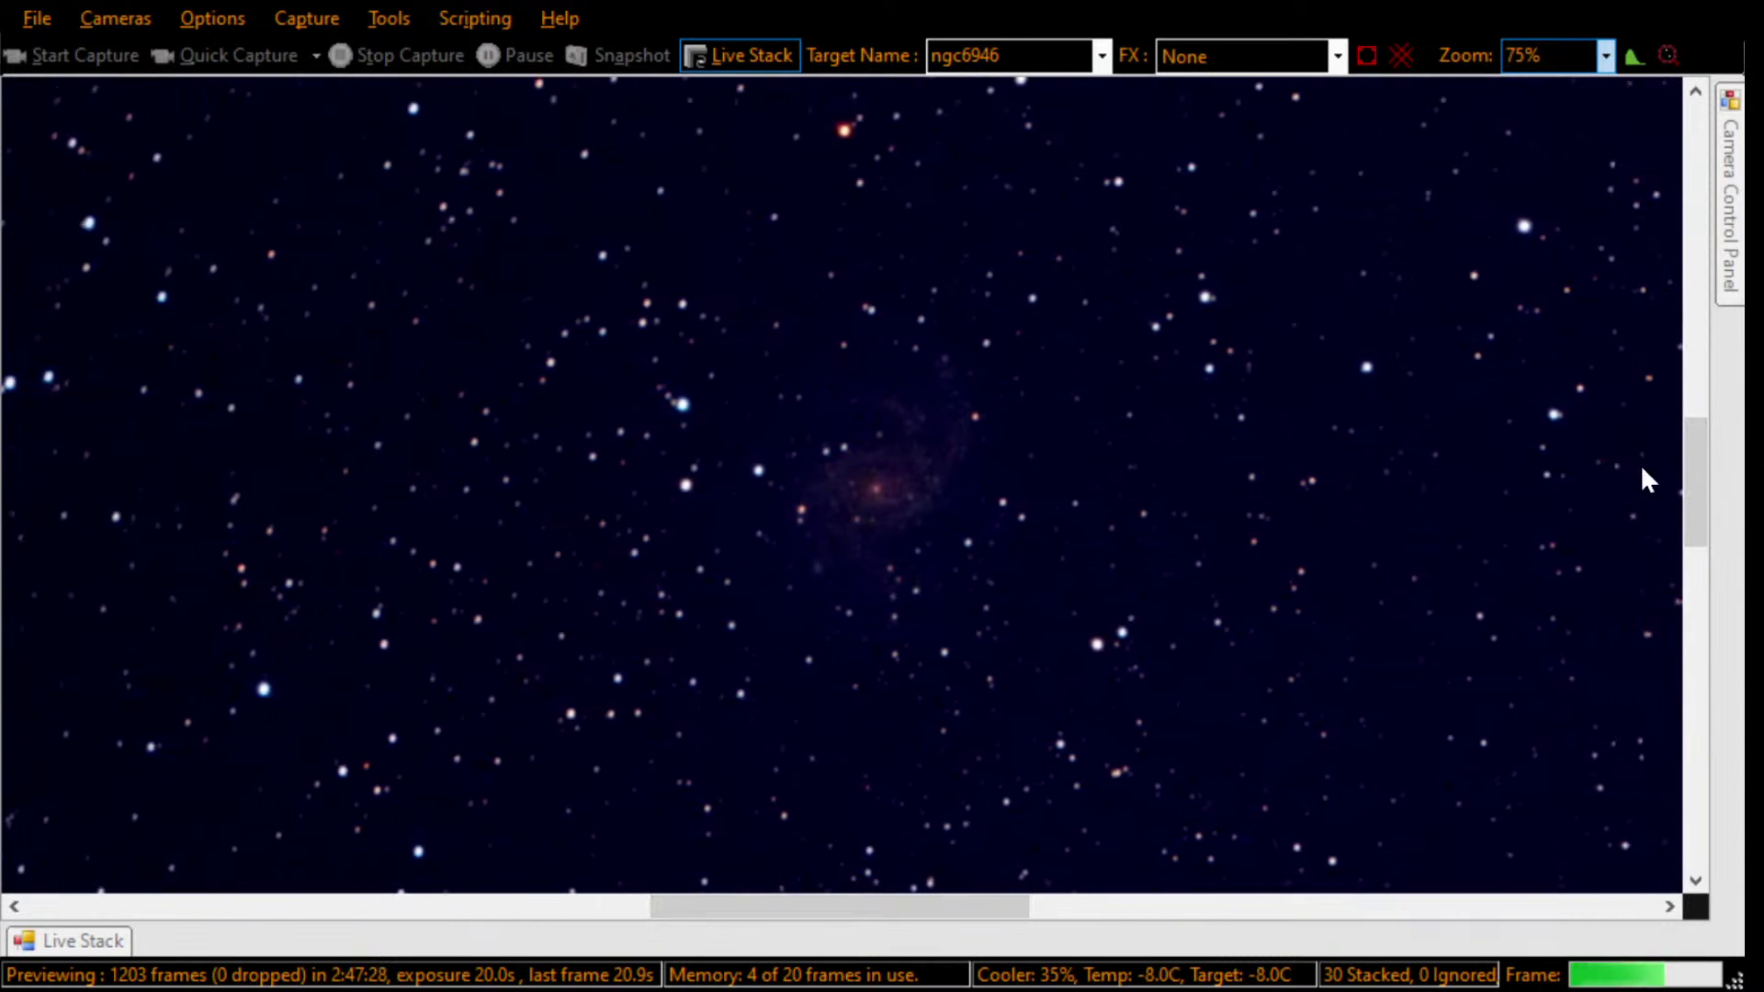
mouse_move(1696, 465)
left_mouse_down()
mouse_move(1694, 446)
mouse_move(1696, 468)
left_mouse_up()
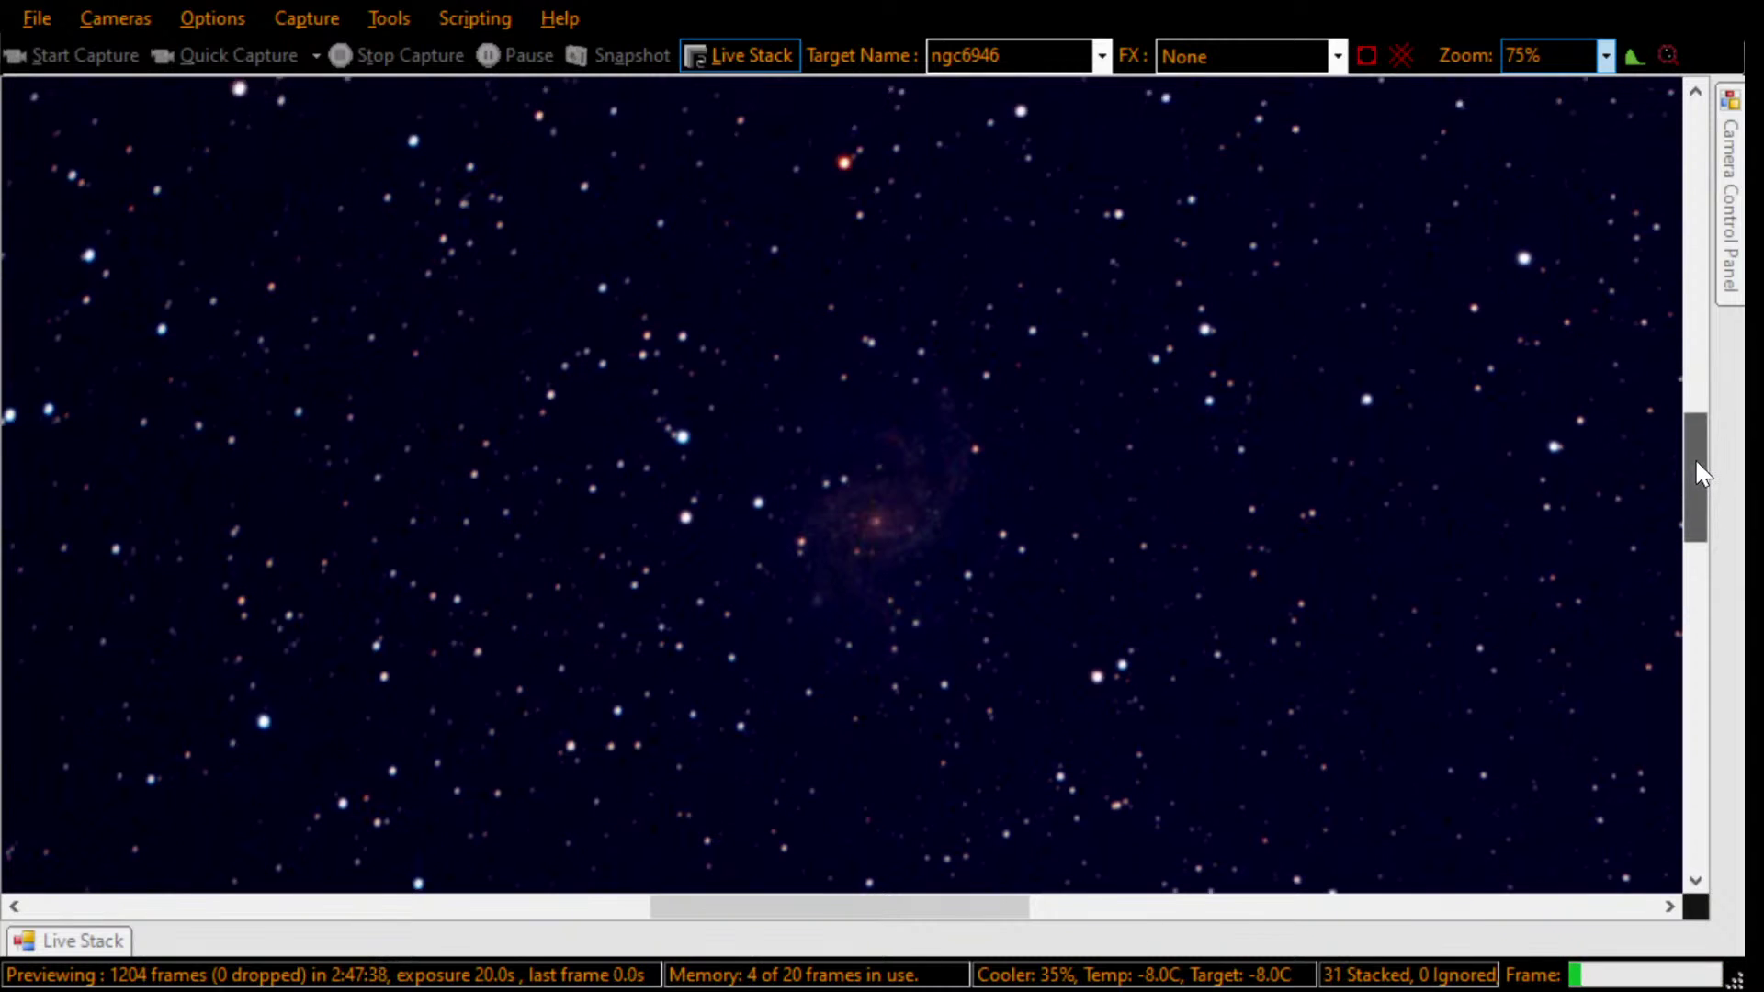
left_click_drag(1694, 465, 1678, 460)
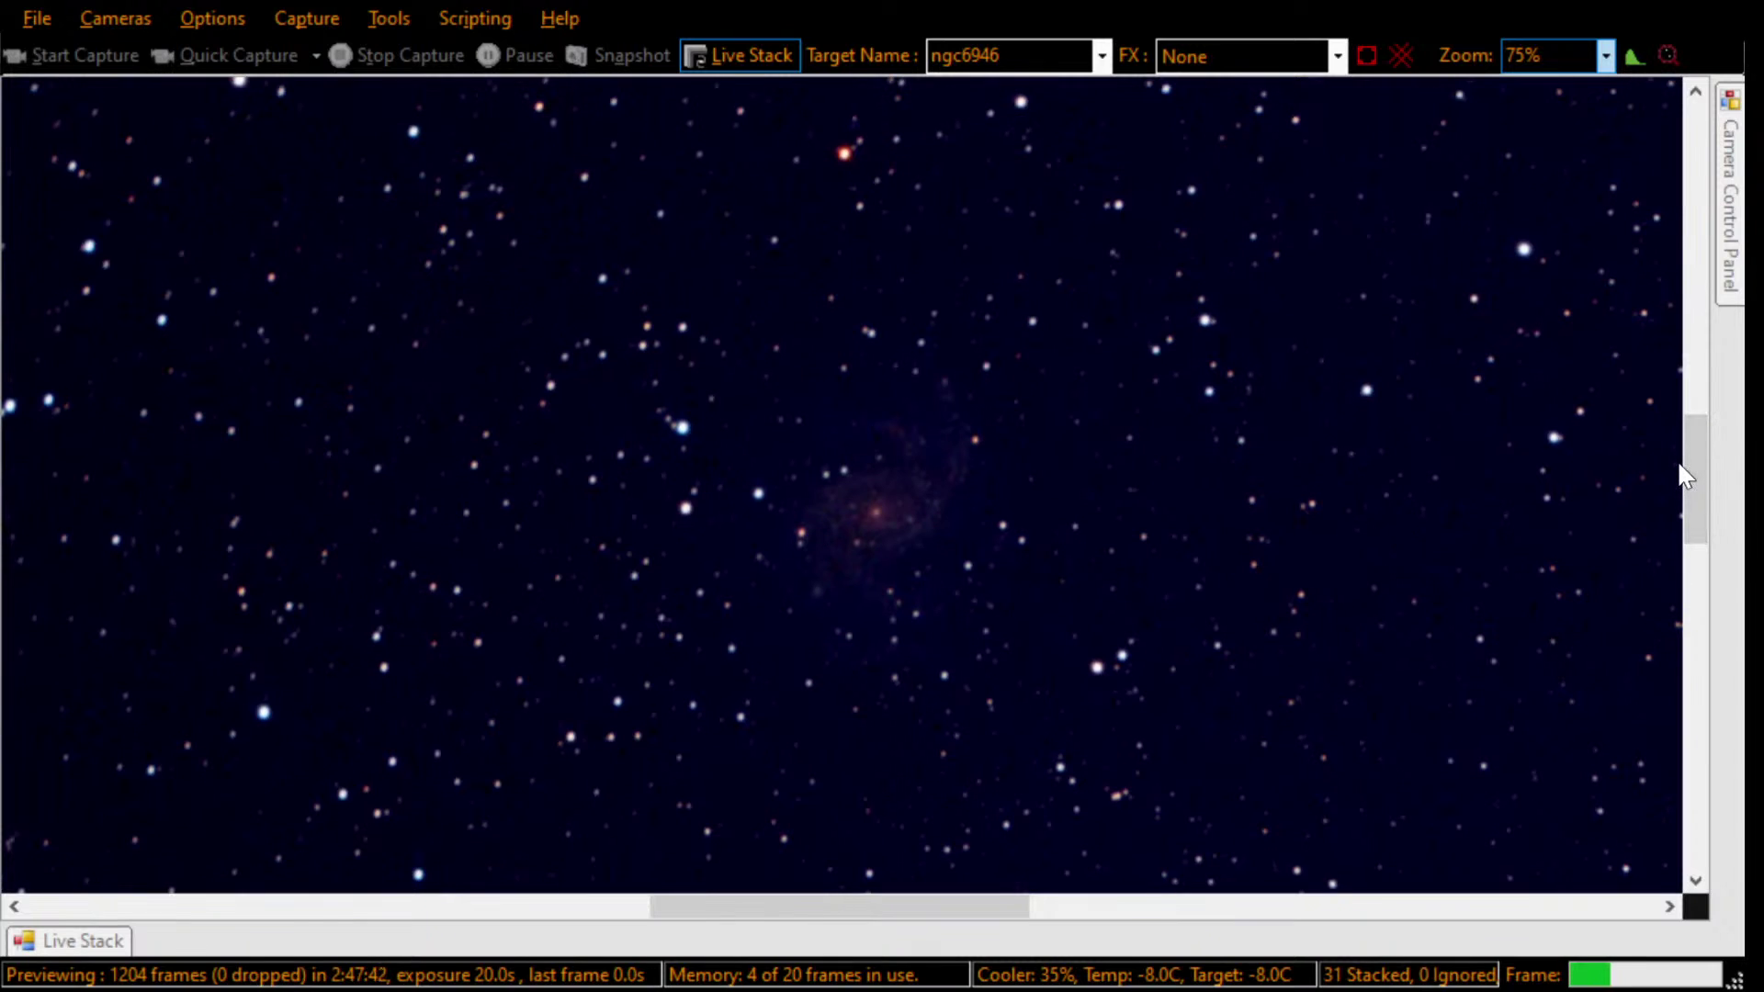
left_click(1608, 62)
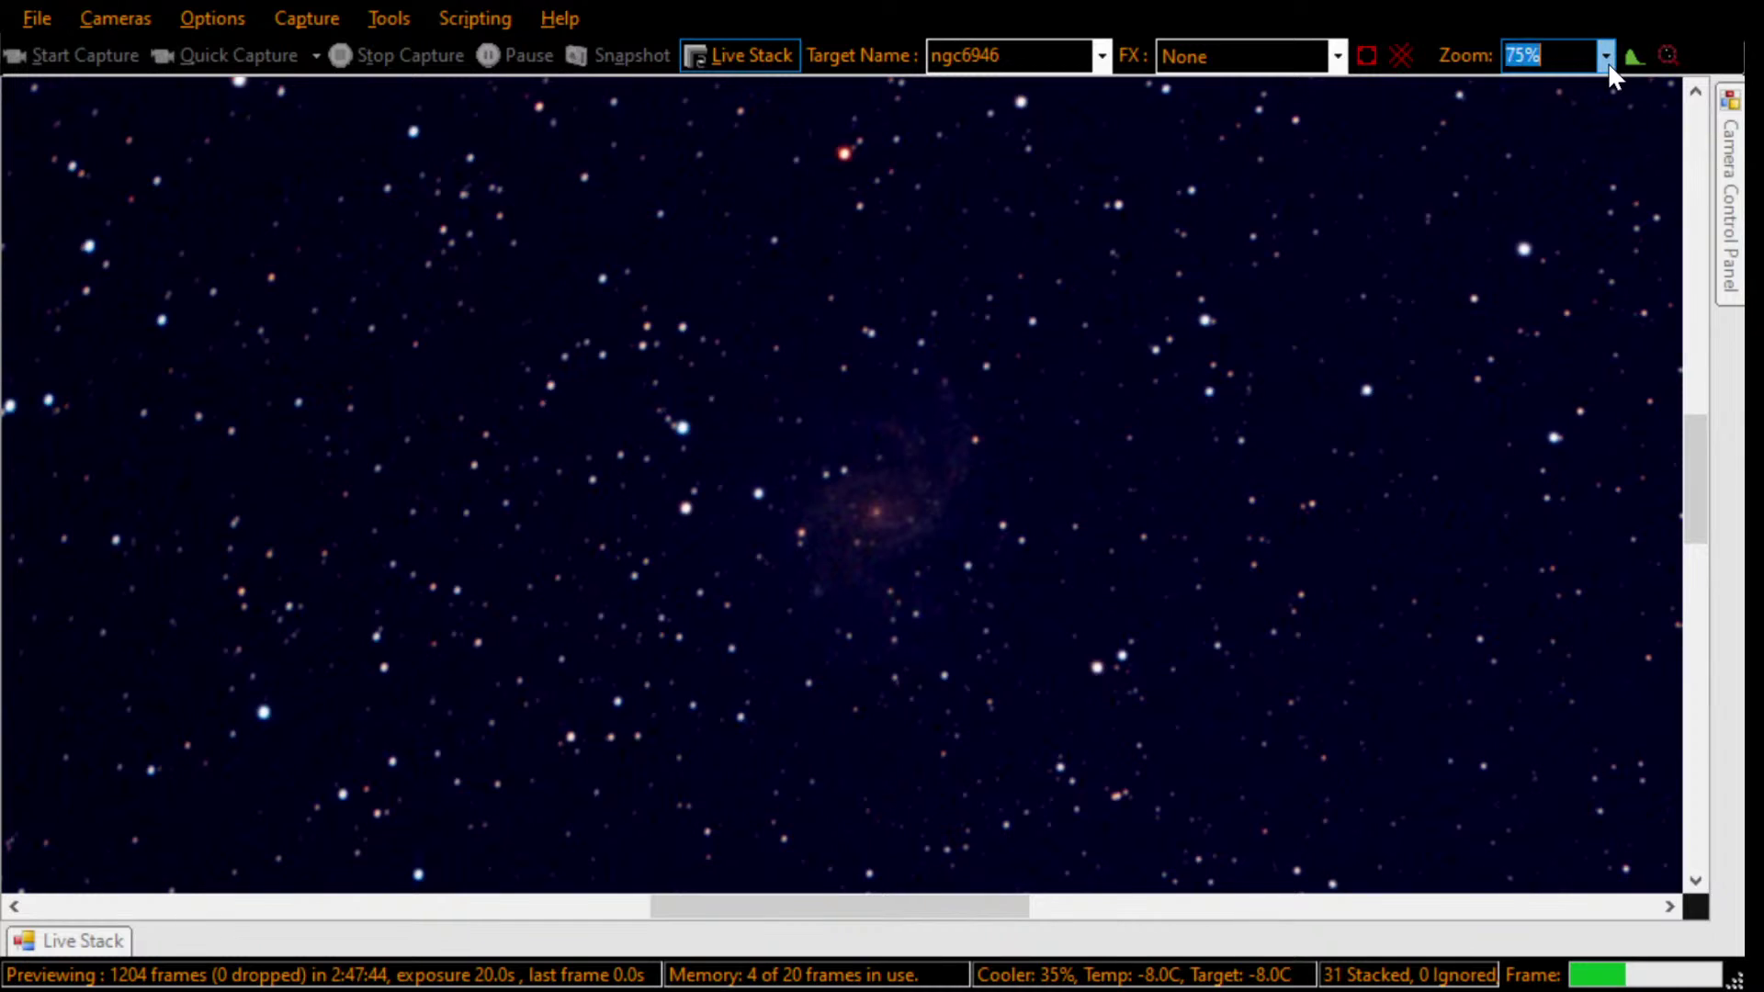
key("Down")
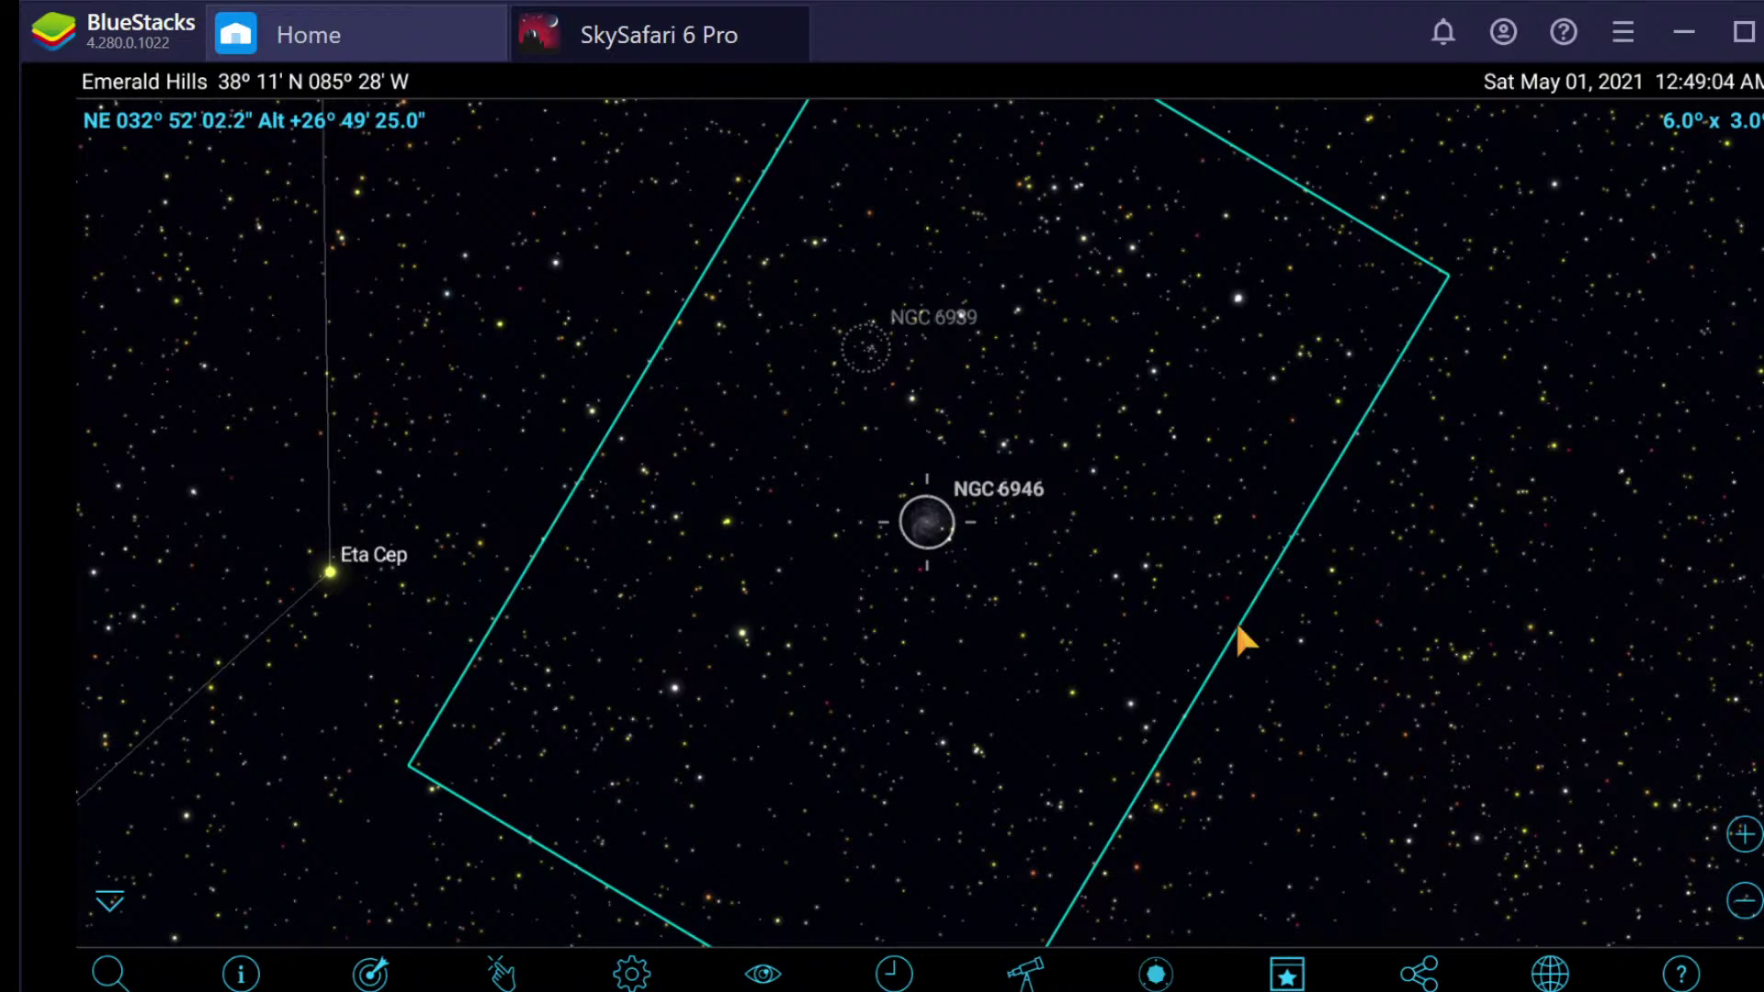
Step: Switch to SkySafari, narrow the field around NGC 6946 to about 36' wide, and open its object information
left_click(1745, 835)
left_click(1745, 834)
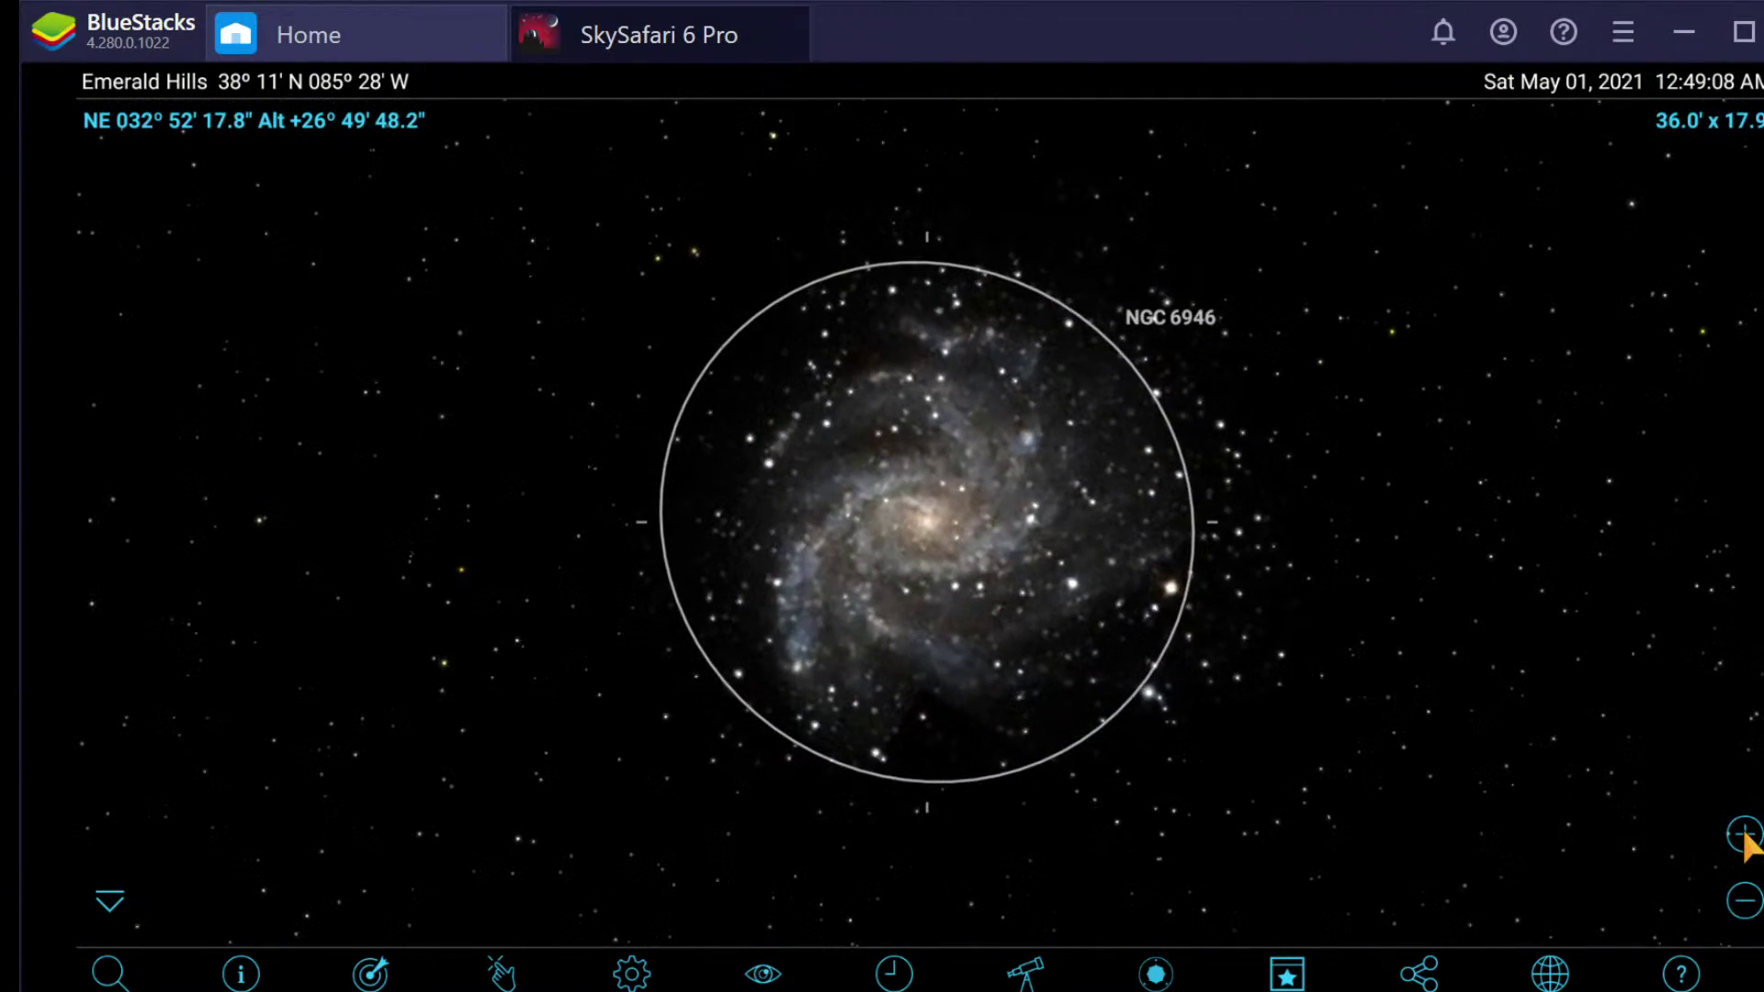
left_click(241, 974)
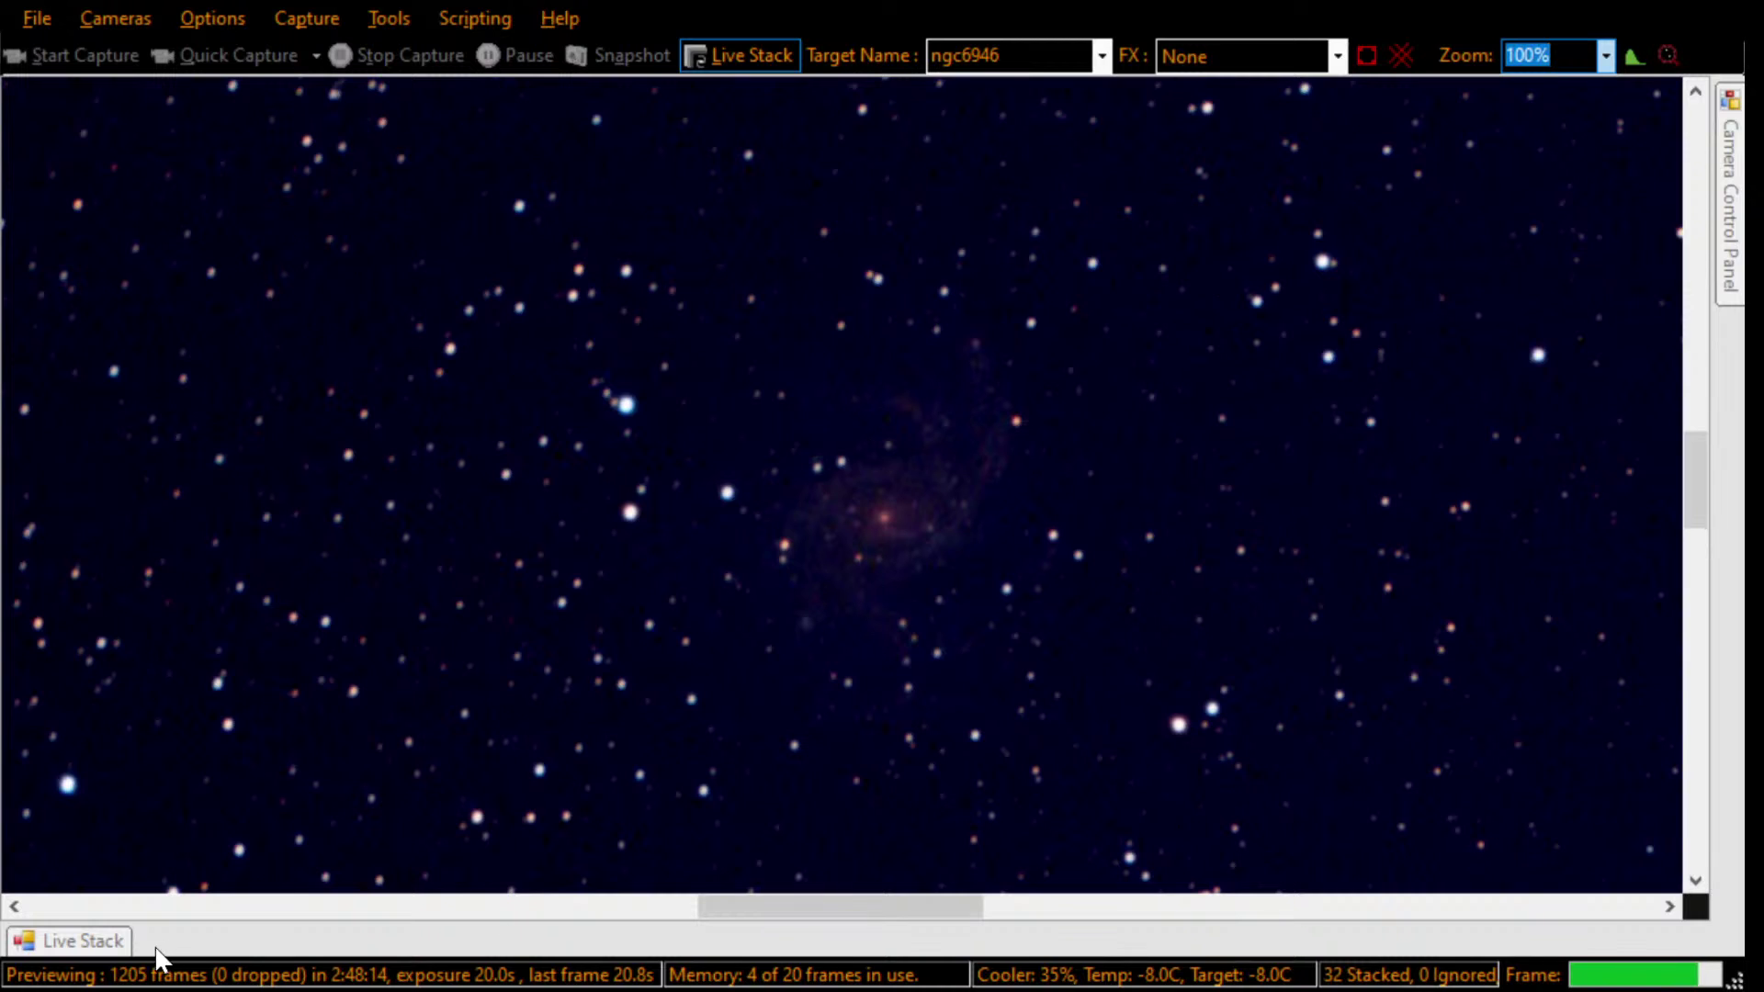
Step: Switch back to SharpCap and recentre the galaxy in the stacked image at 100% zoom
left_click(97, 943)
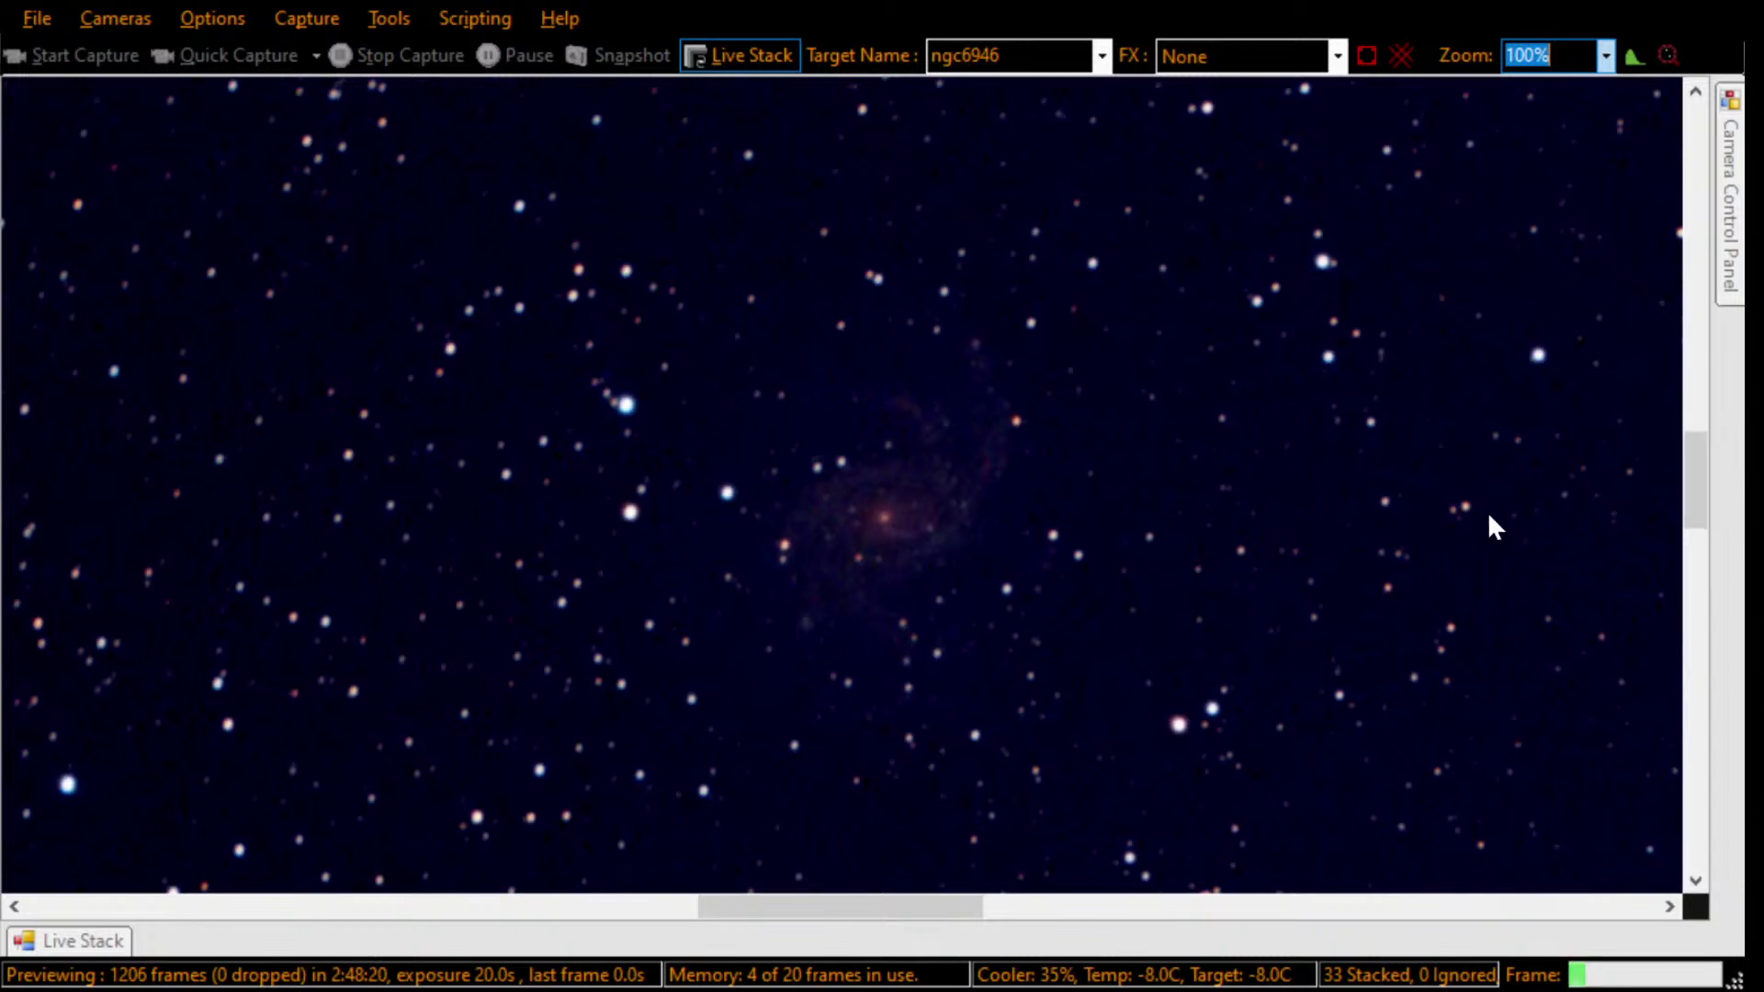
left_click(1704, 470)
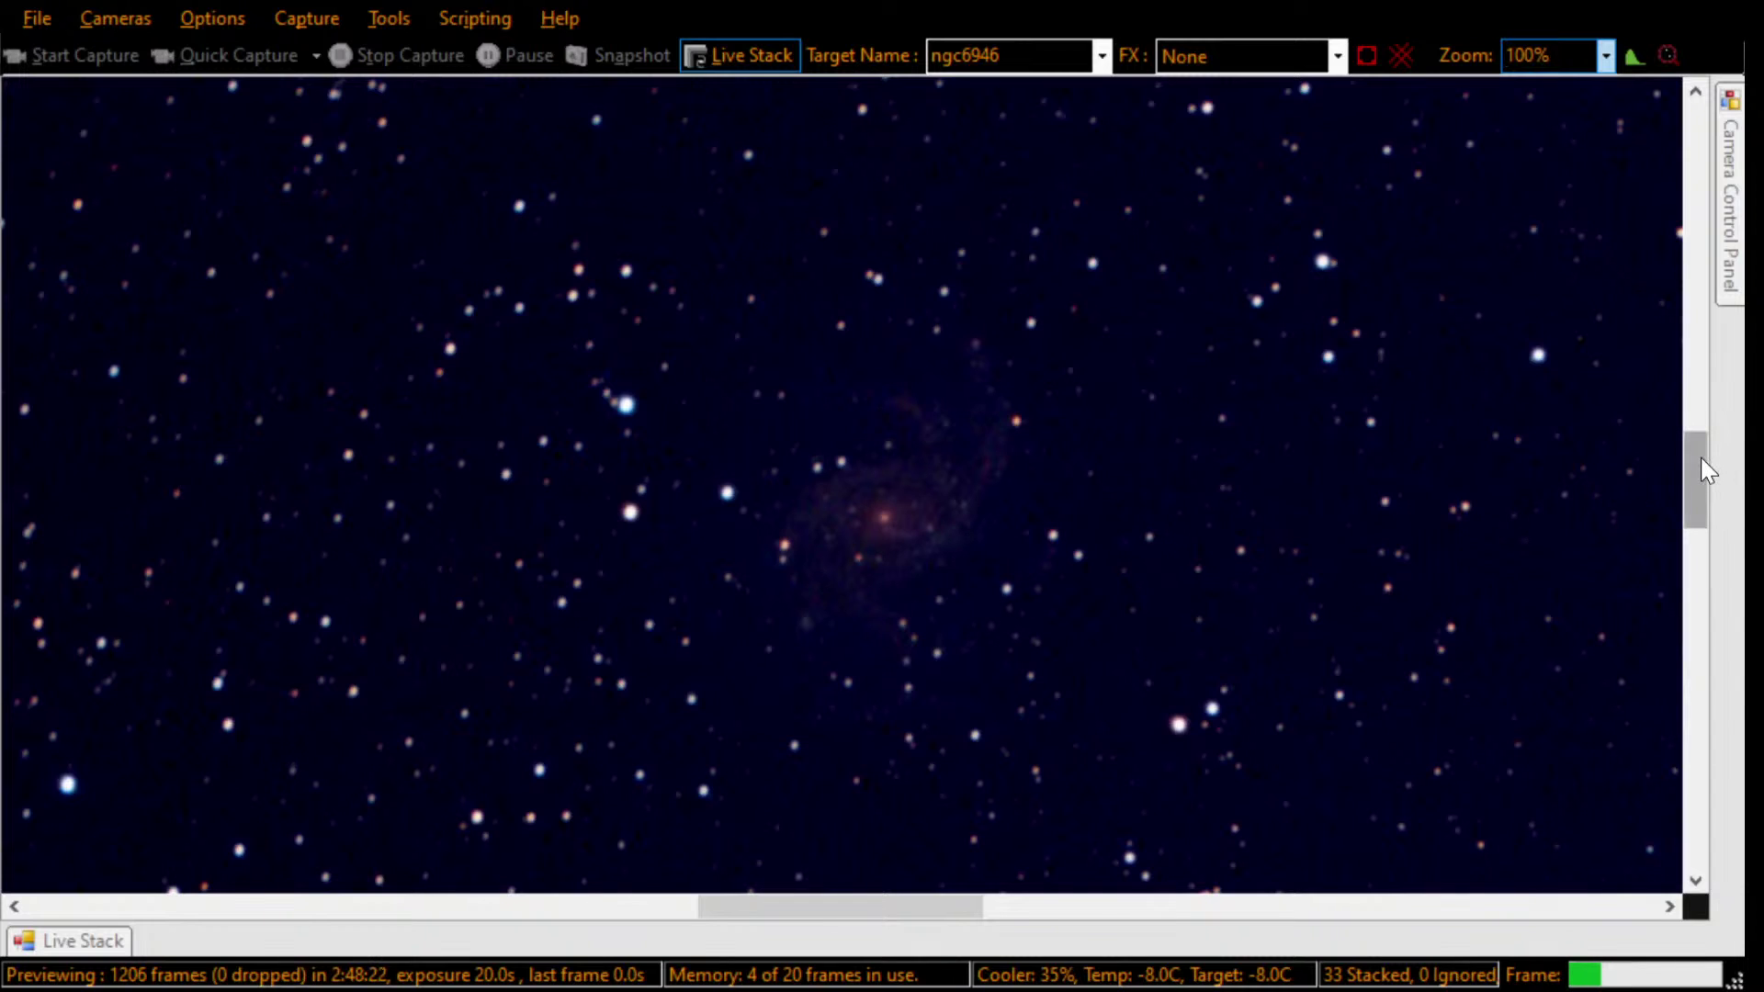
left_click_drag(1705, 470, 1704, 477)
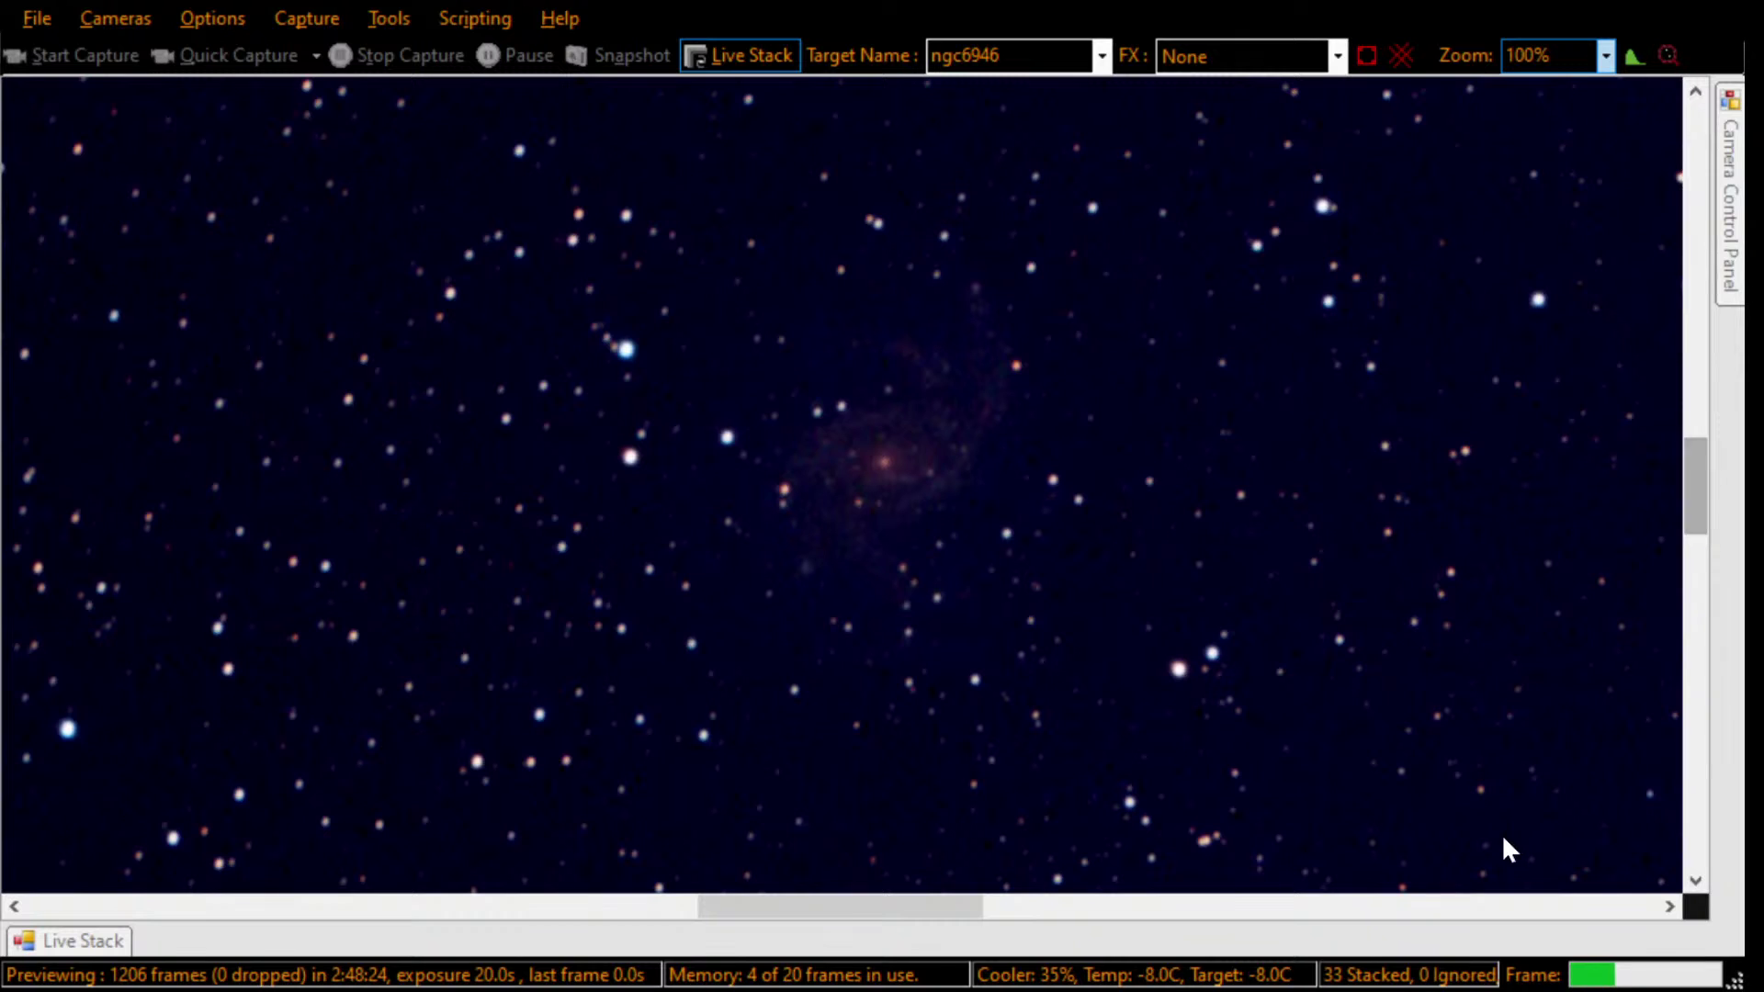
Step: Keep the Live Stack controls open and rebalance the stack's colours automatically, with the blue level lowered slightly
left_click(70, 943)
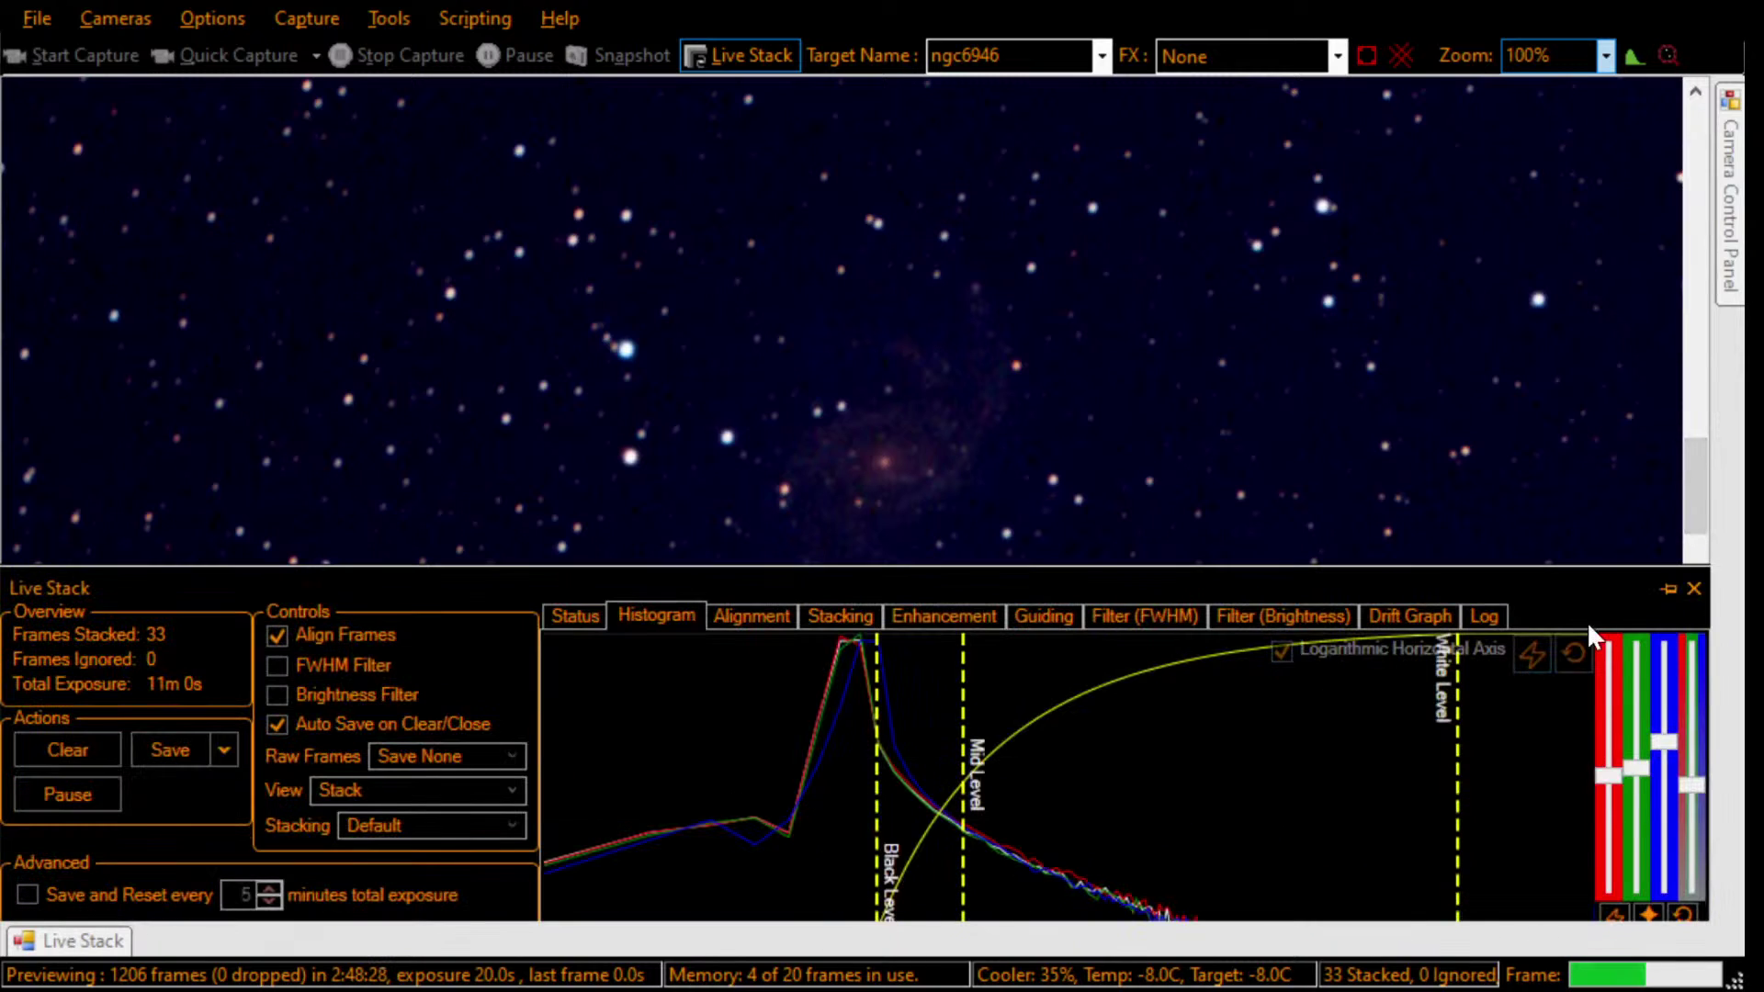
left_click(1665, 588)
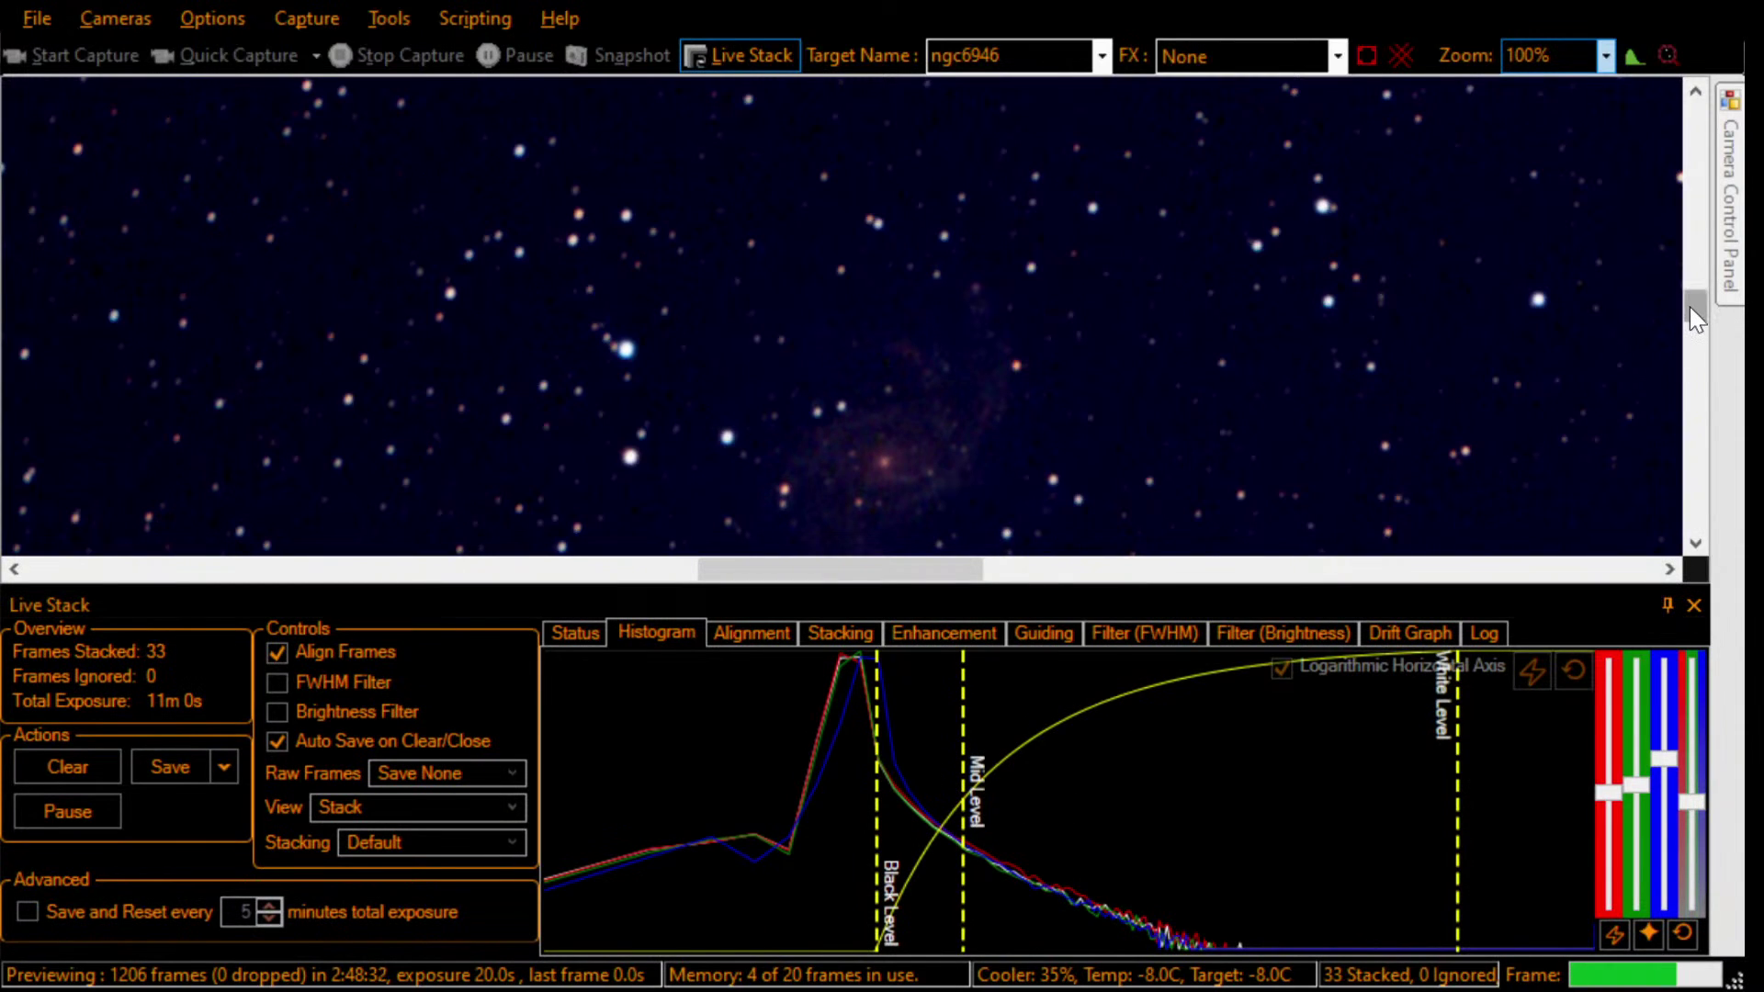
left_click_drag(1693, 307, 1694, 331)
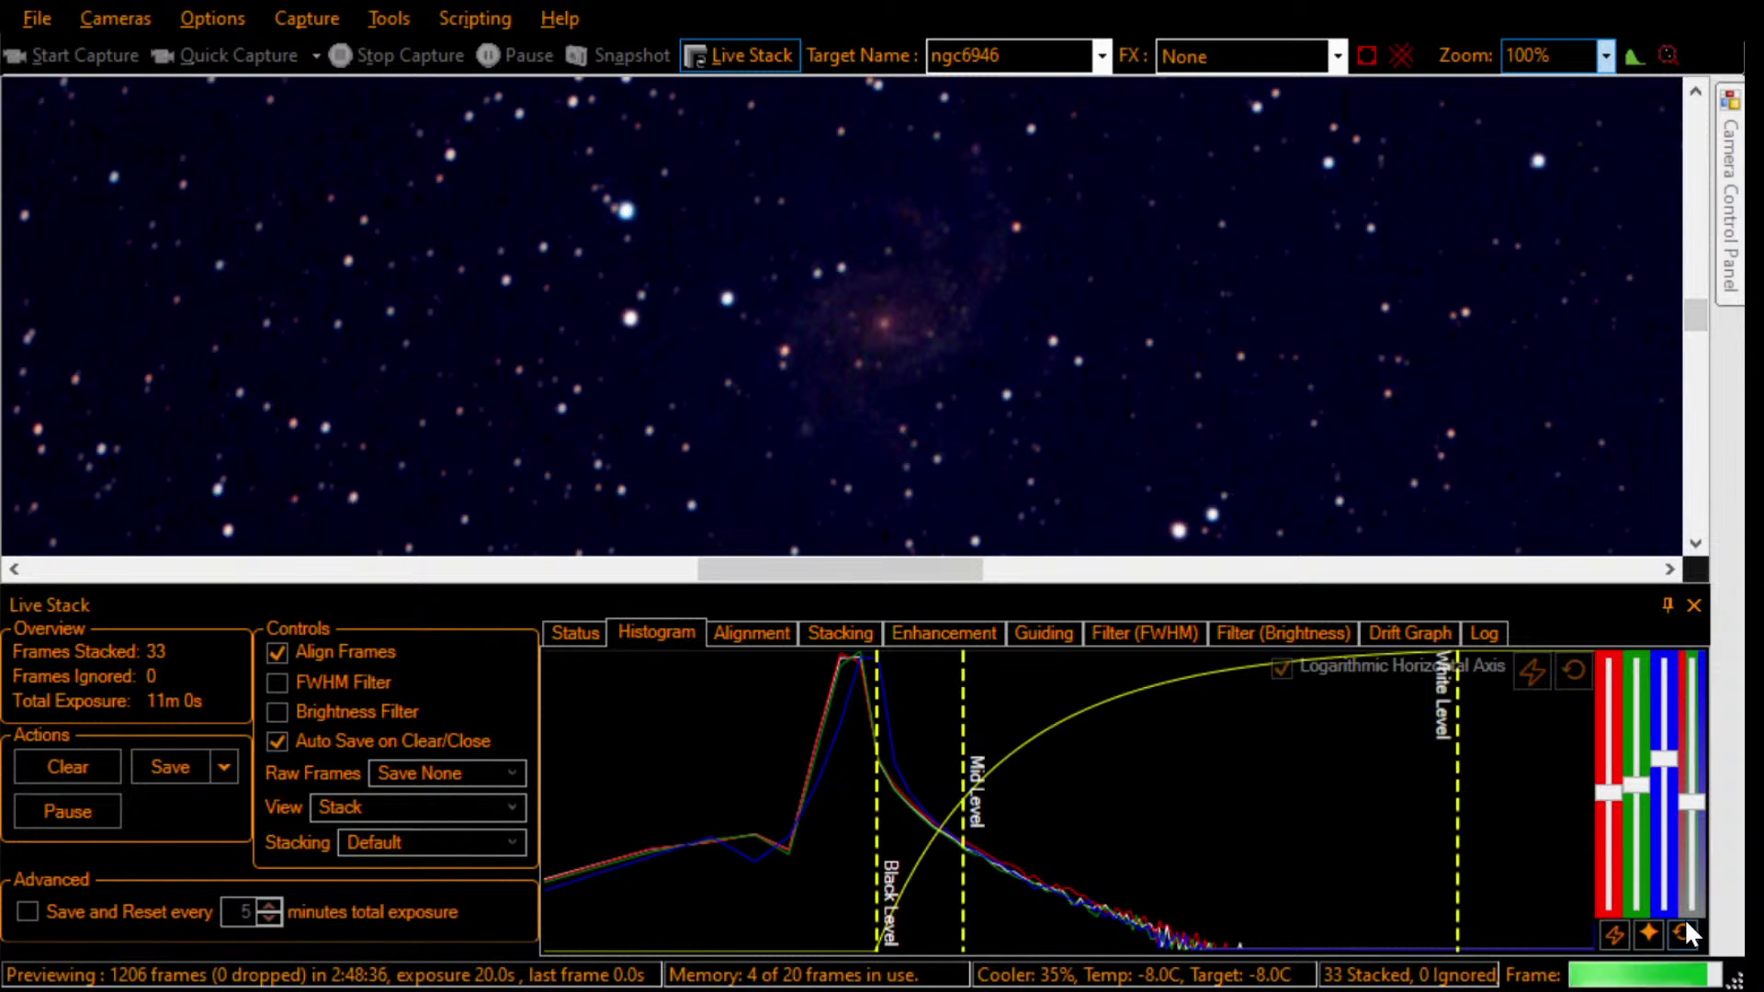
left_click(1654, 930)
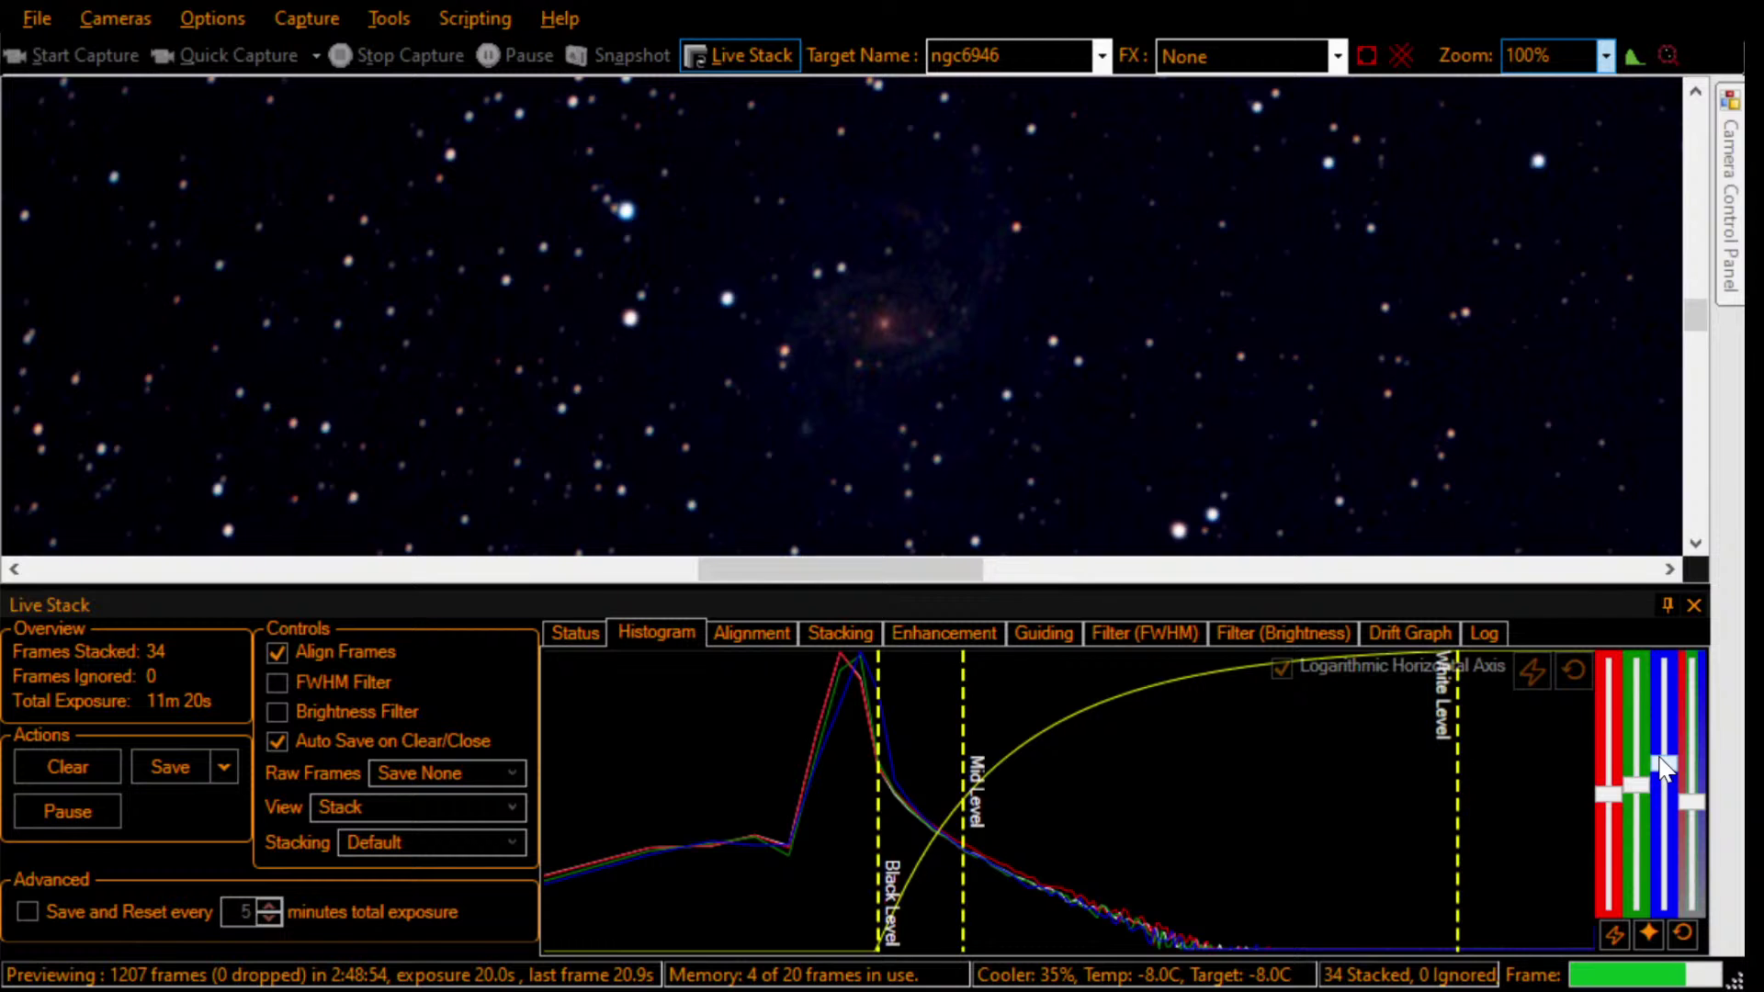
left_click_drag(1663, 762, 1664, 766)
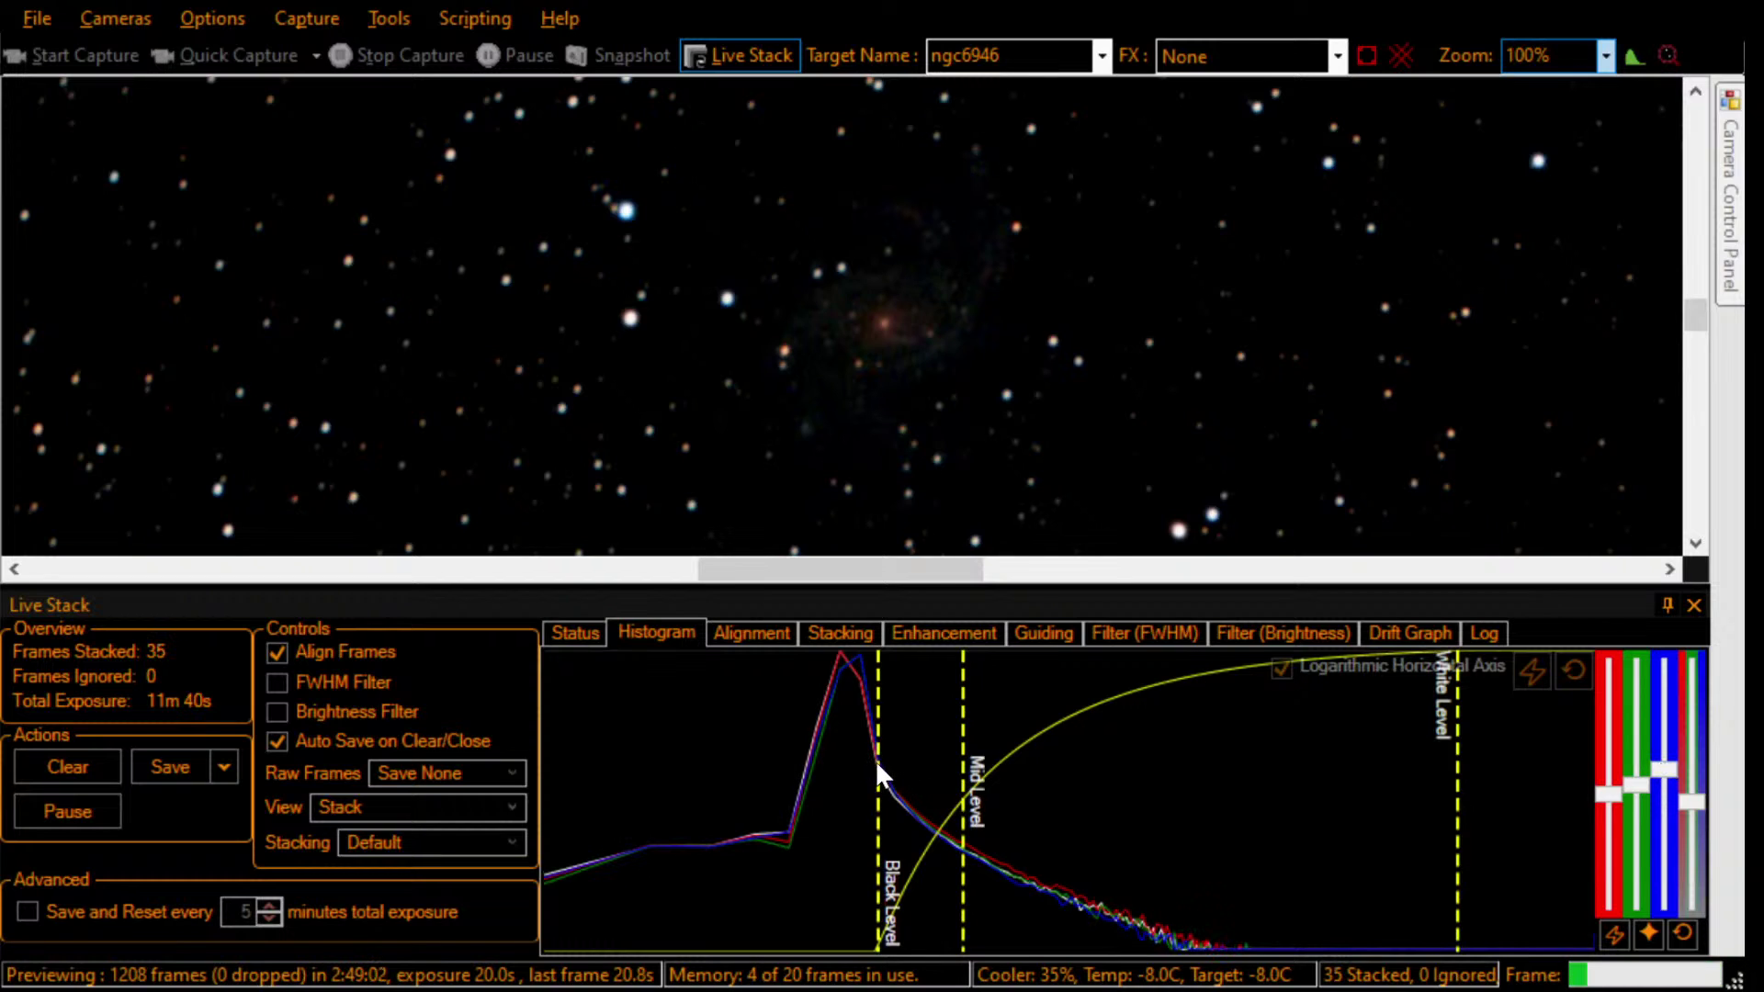
Step: Brighten the stack by lowering the black level onto the peak's falling edge and the mid level closer to it, and view the galaxy enlarged
left_click_drag(875, 764, 866, 765)
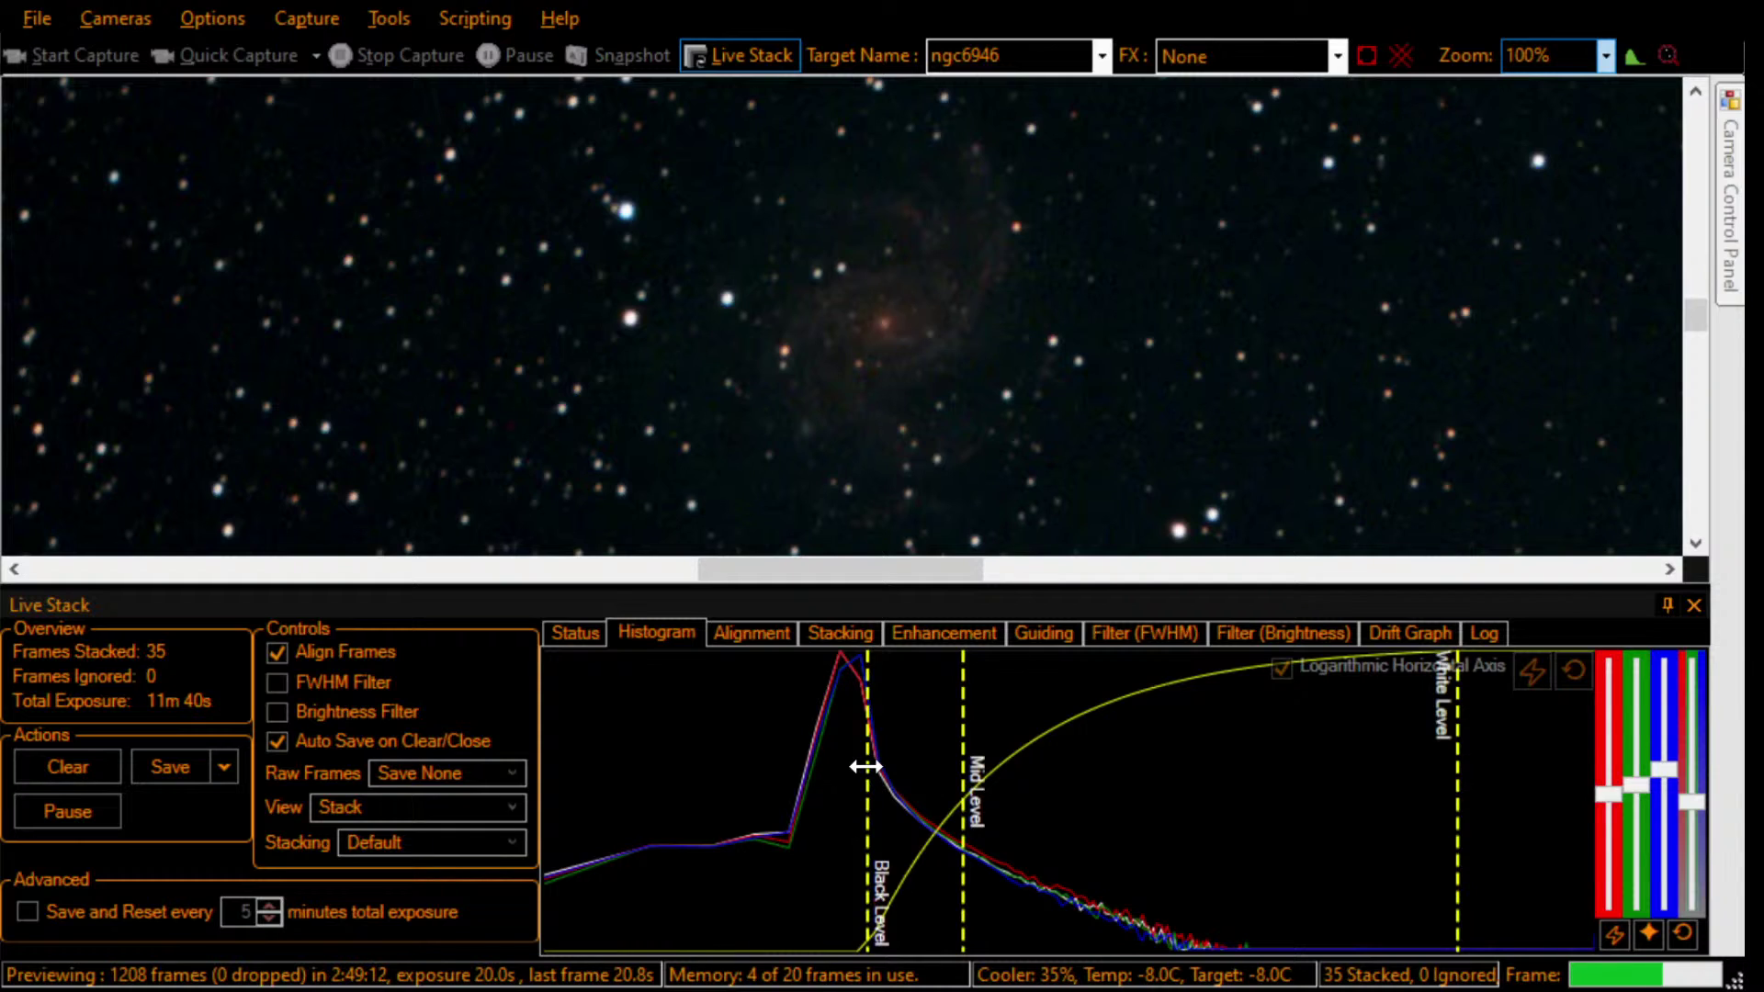
left_click_drag(867, 765, 820, 767)
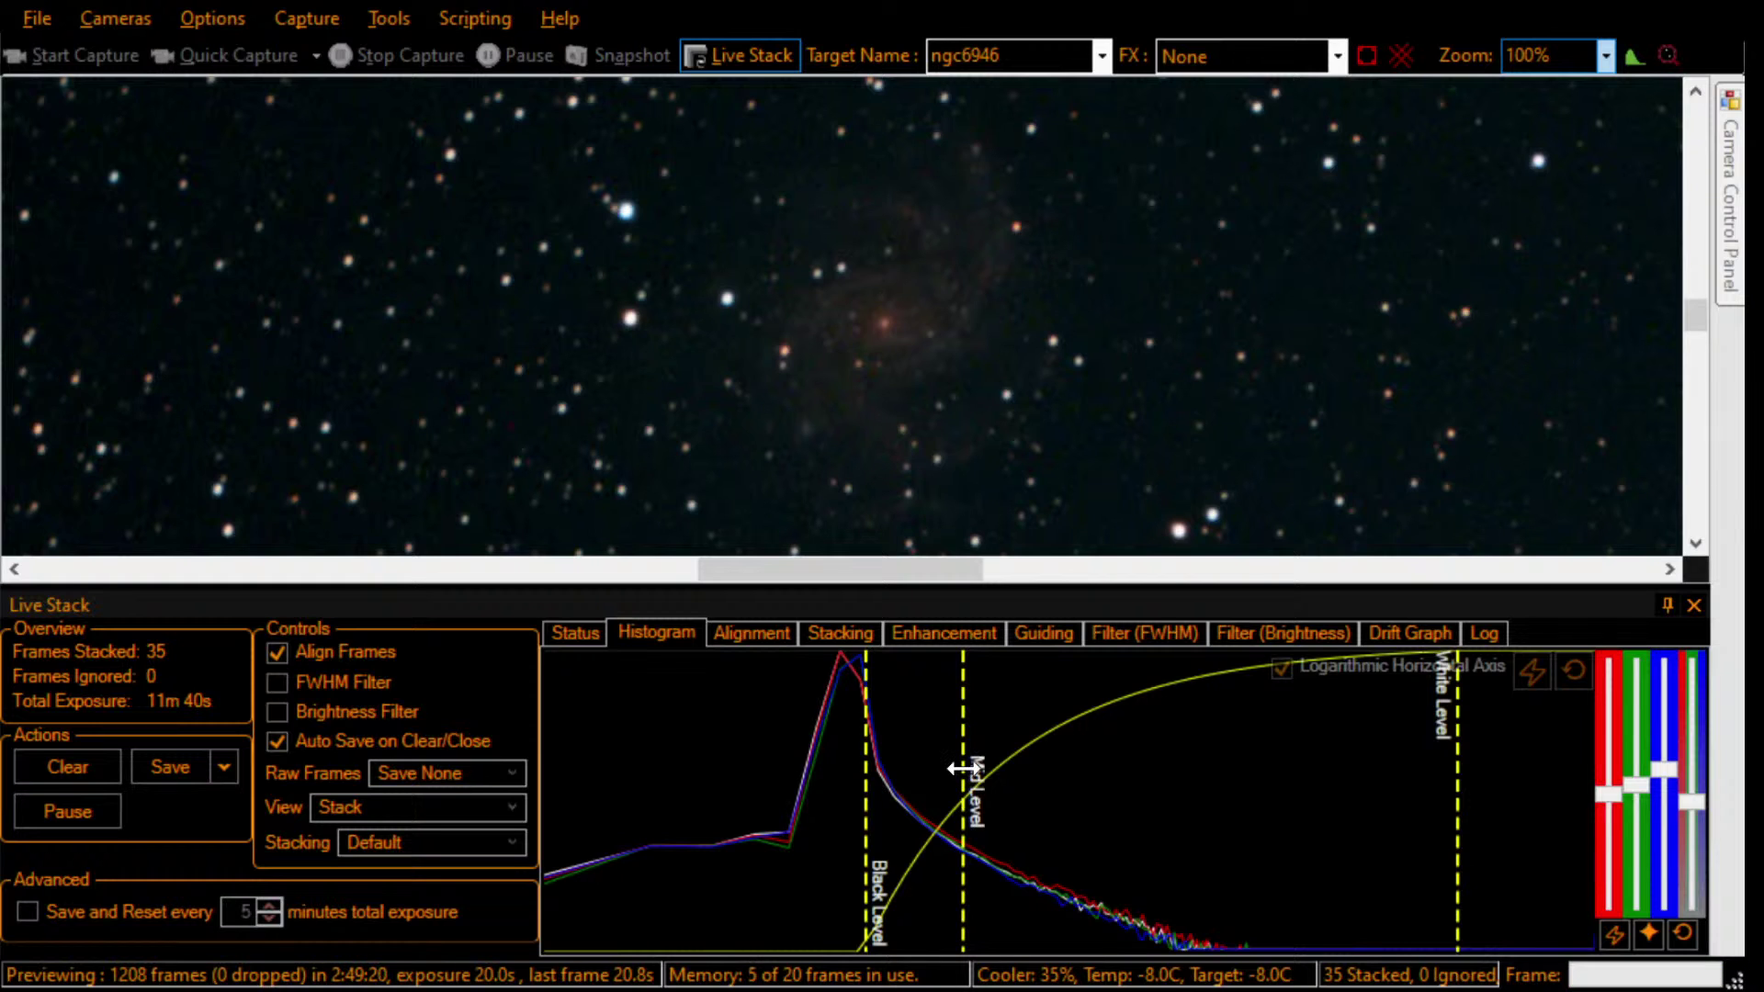
left_click_drag(962, 768, 924, 770)
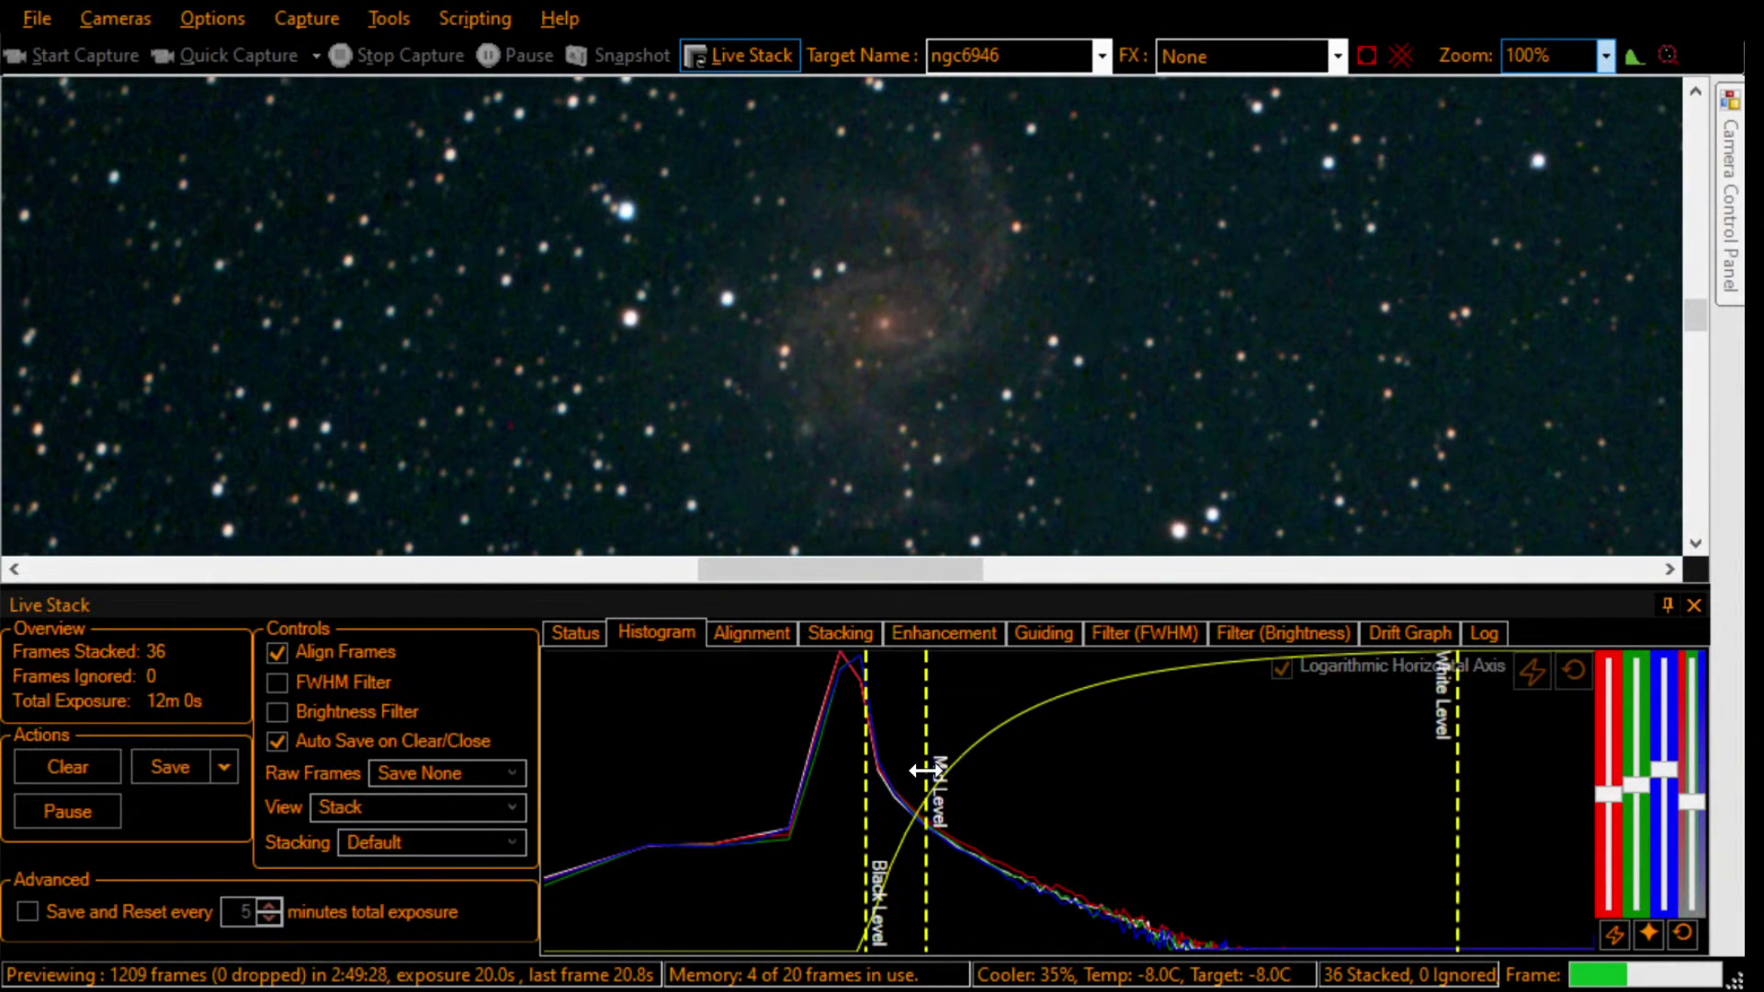
left_click_drag(926, 772, 938, 785)
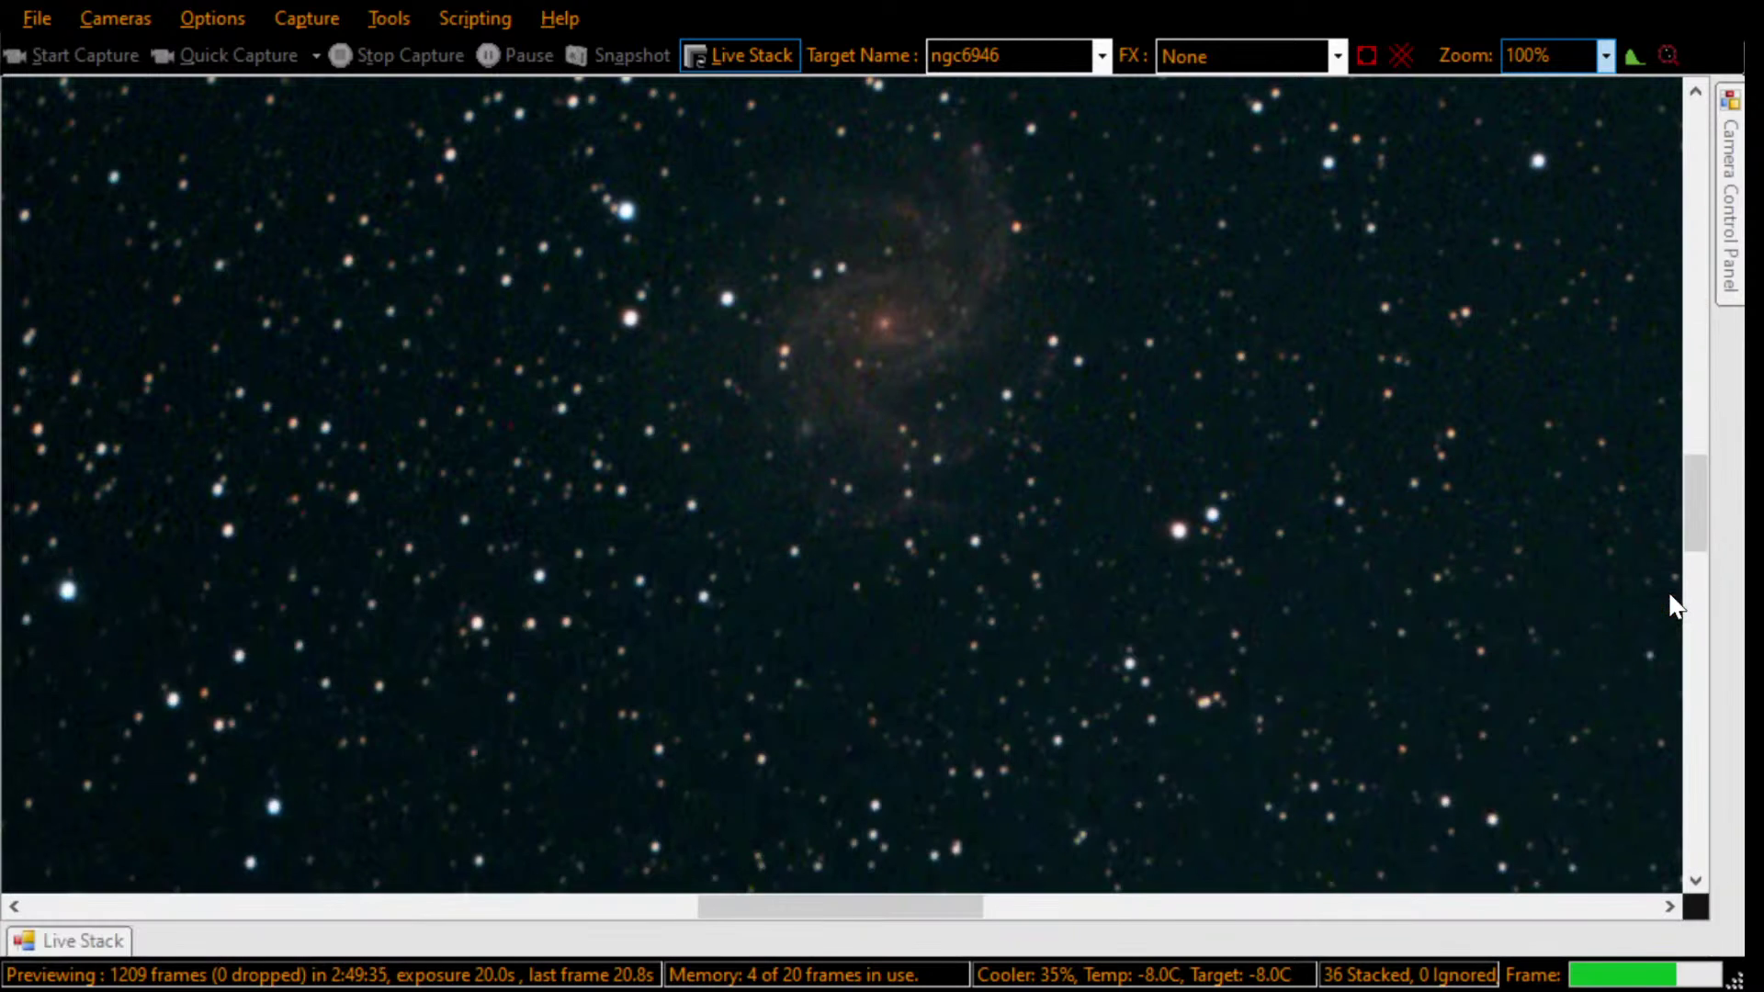
left_click(1667, 603)
scroll(1691, 480, "up", 3)
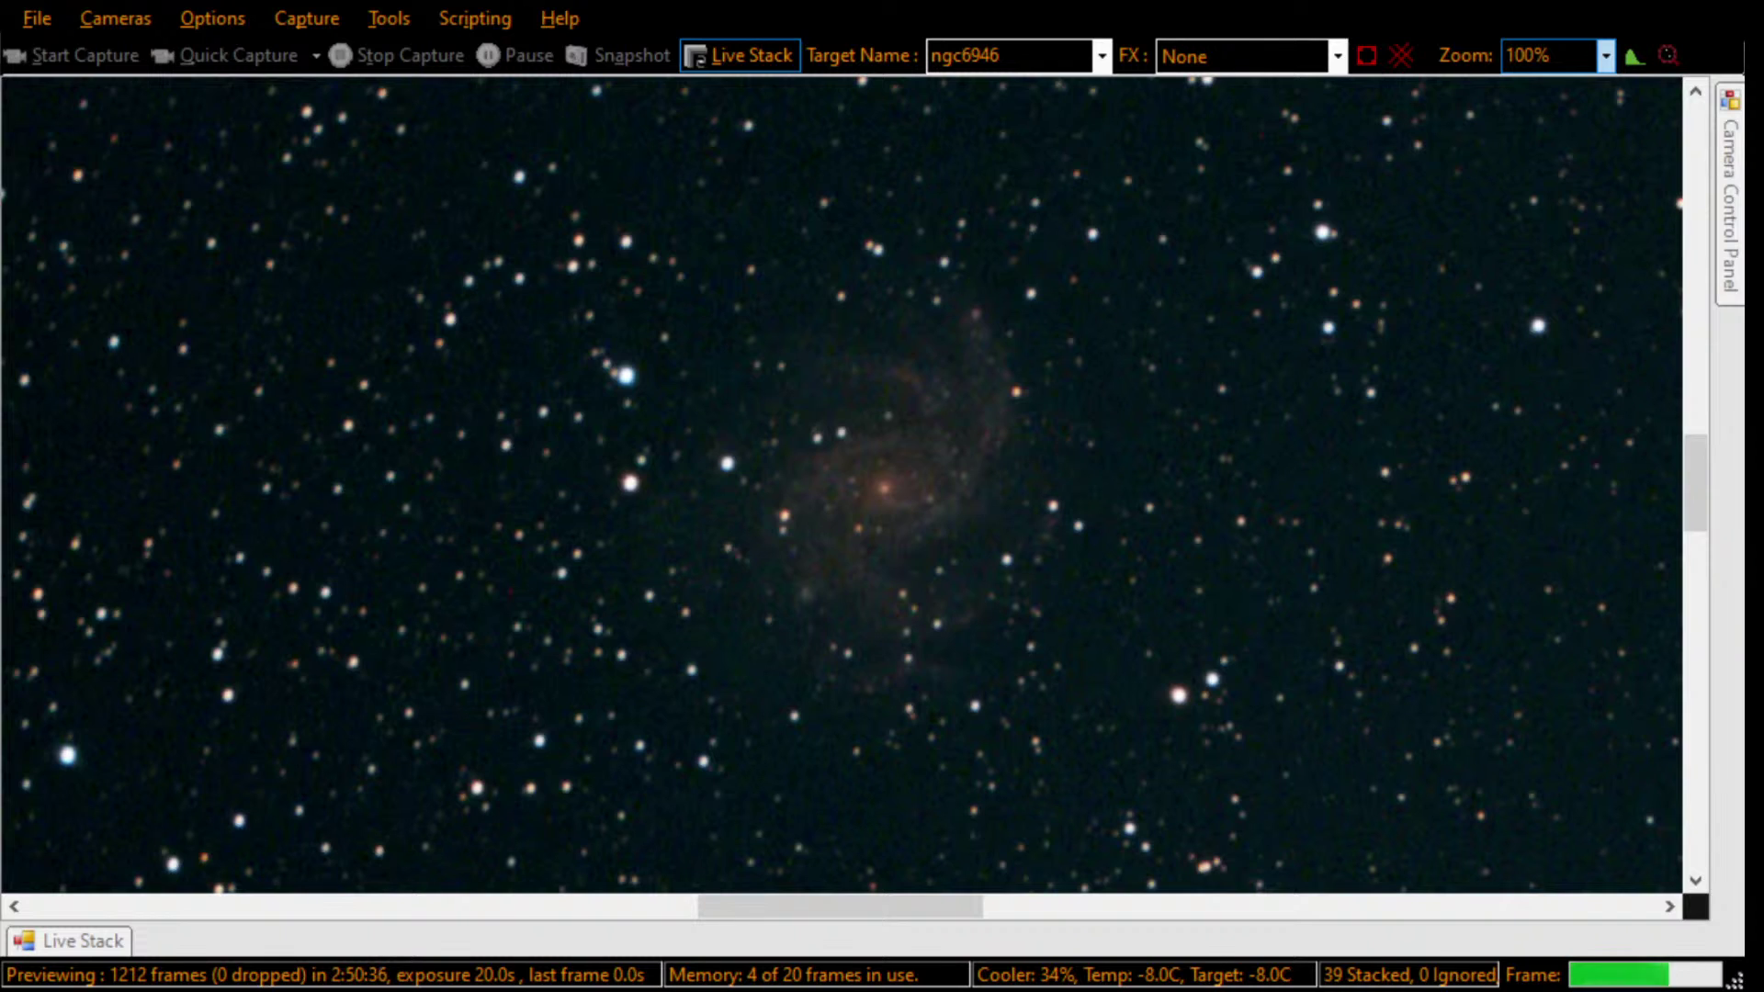
Step: Keep the Live Stack and camera controls open, and save the NGC 6946 stack as a PNG with its display stretch
left_click(64, 940)
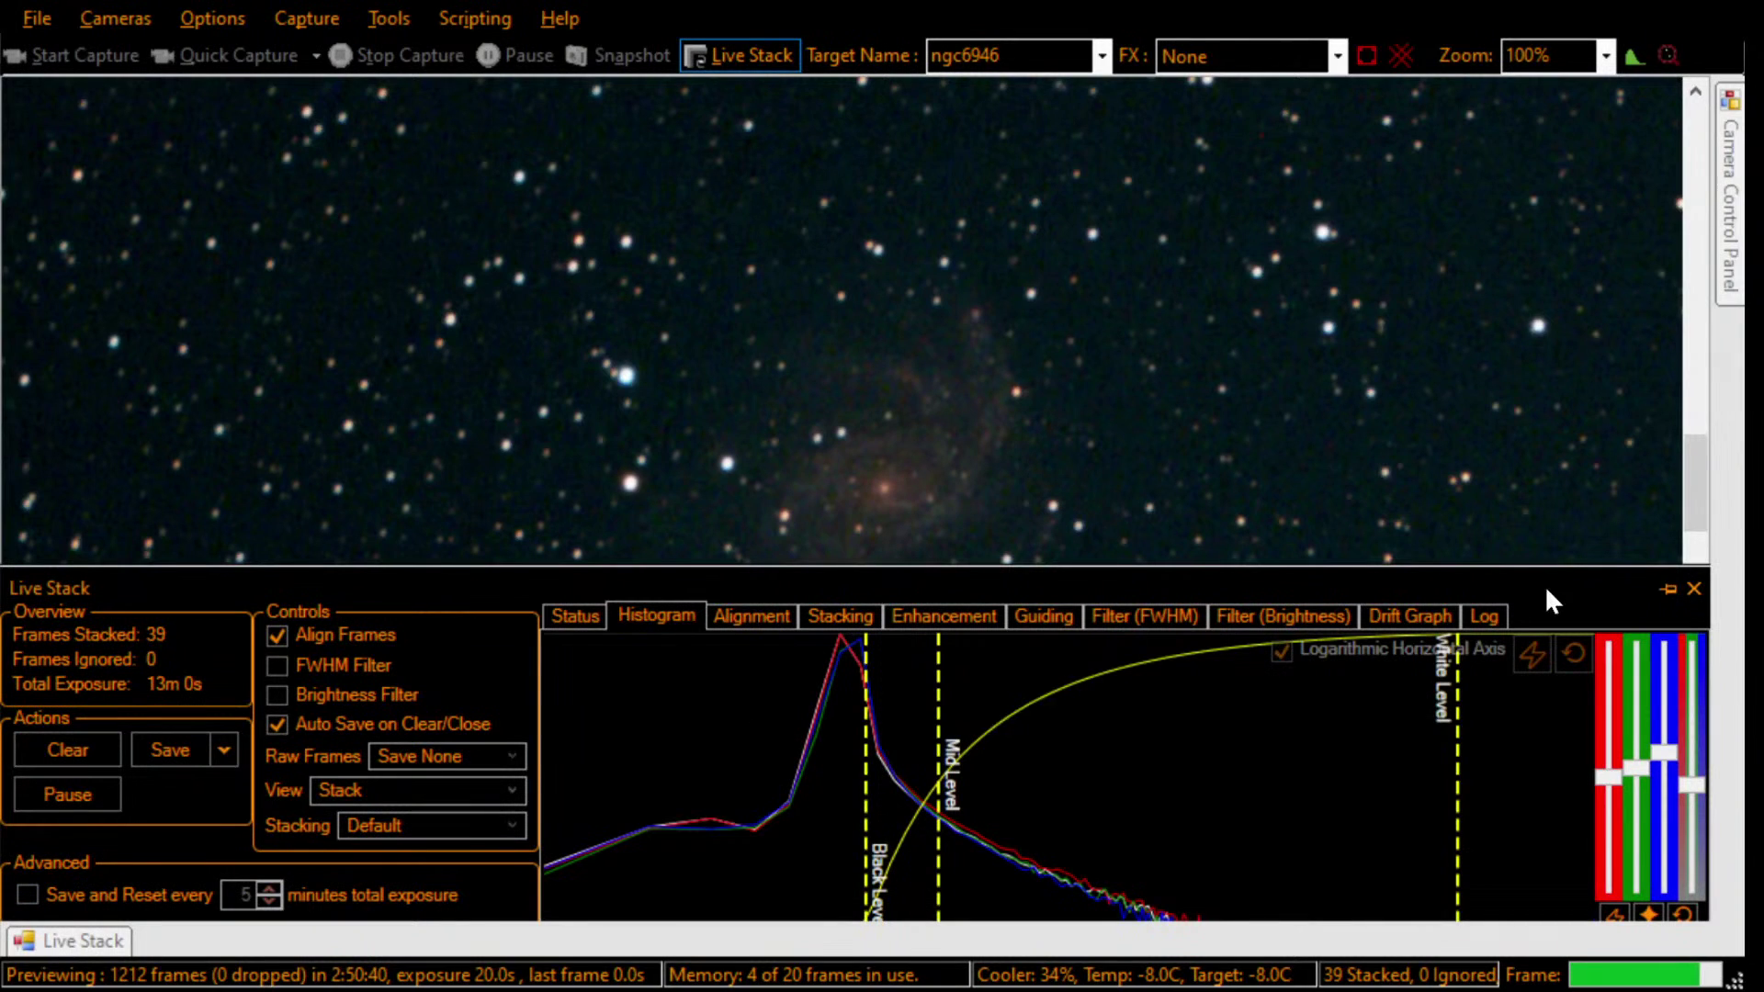
left_click(1661, 586)
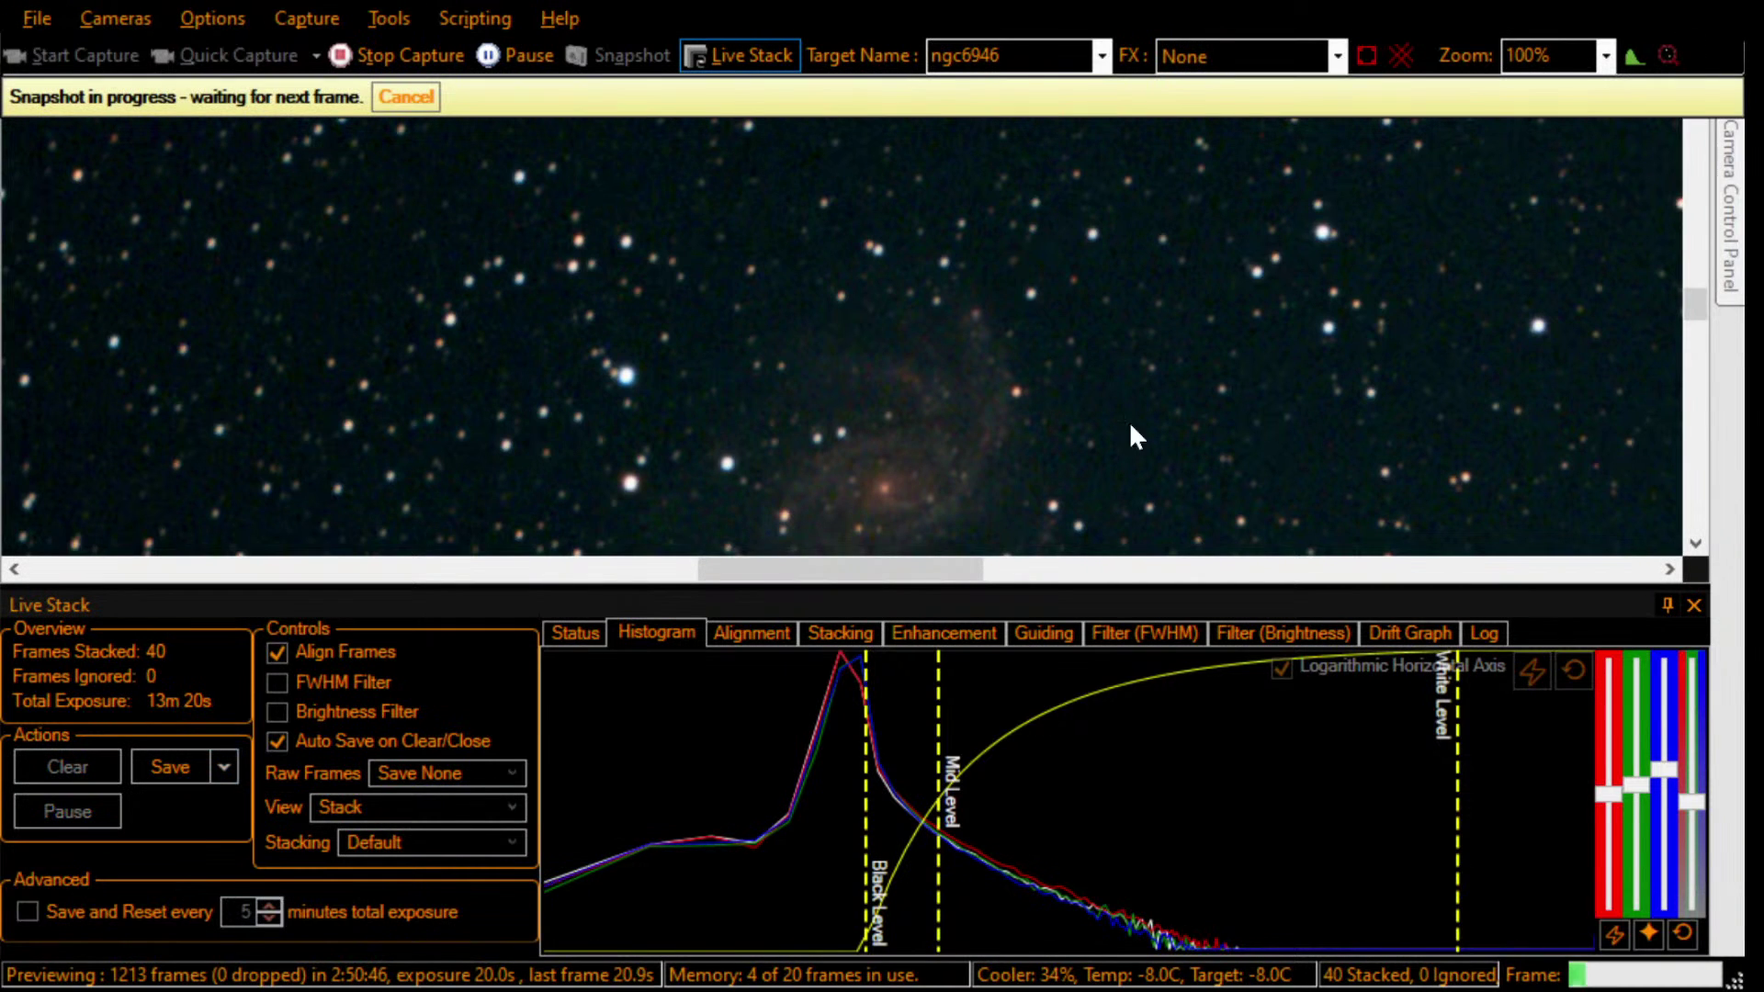
mouse_move(1734, 193)
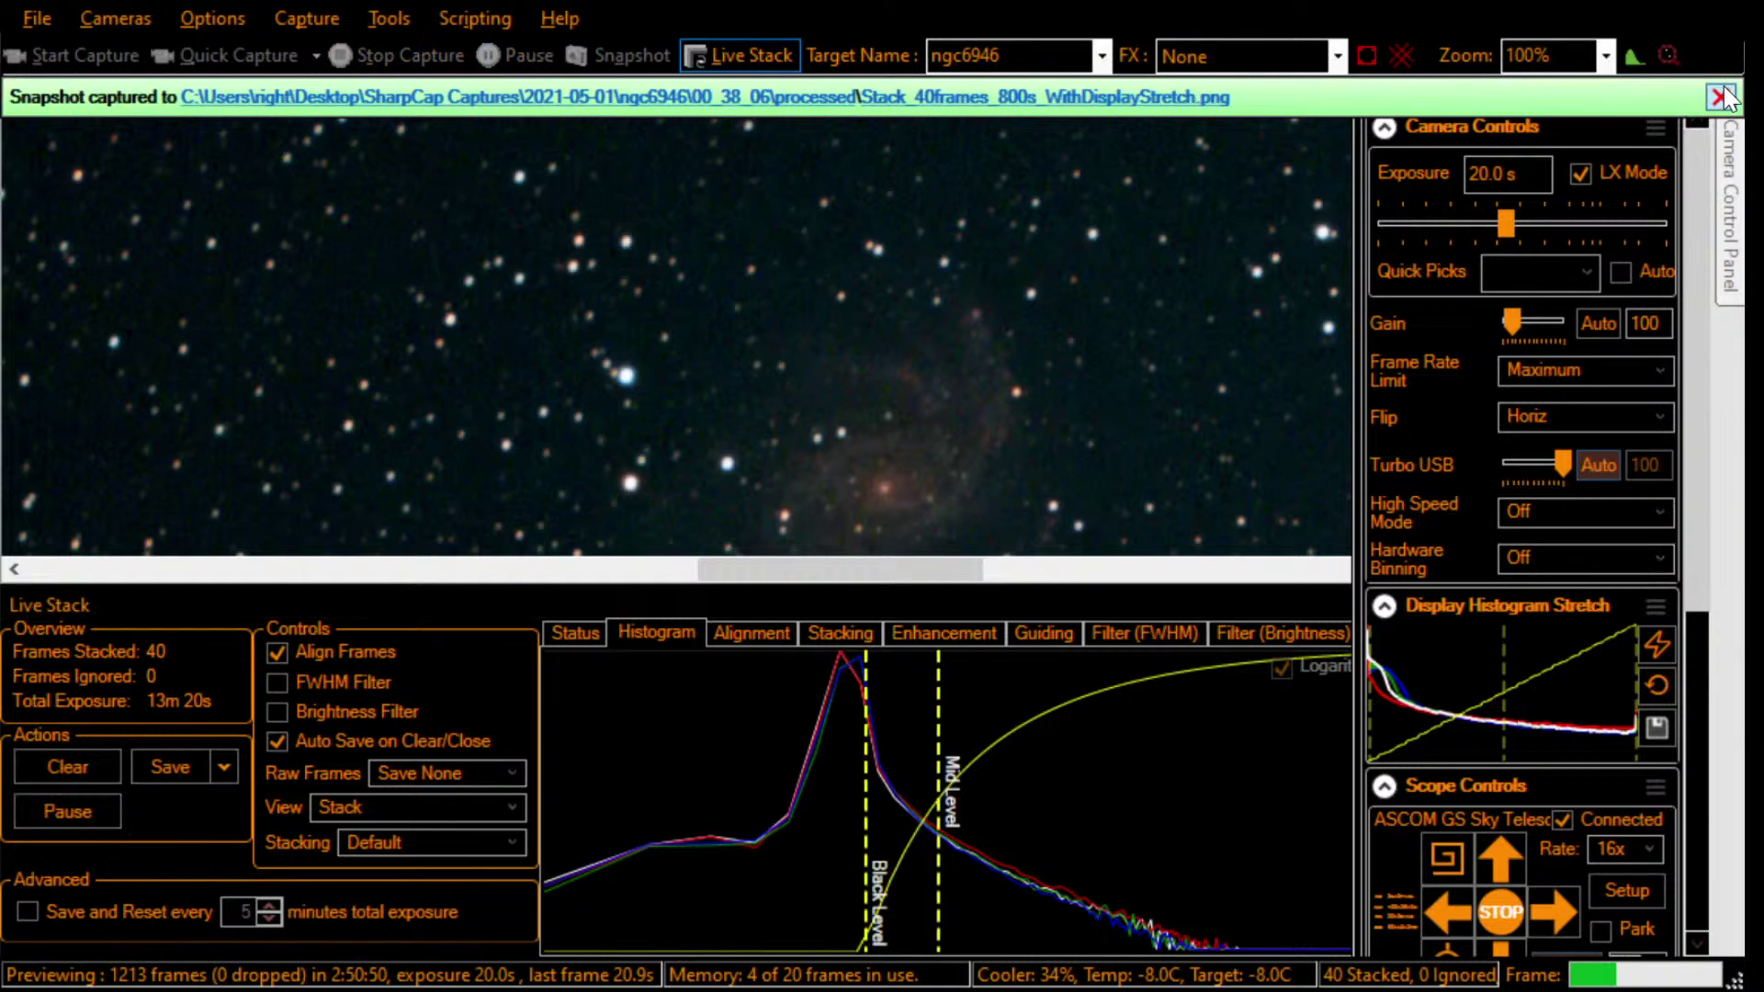
left_click(1719, 97)
left_click(1706, 91)
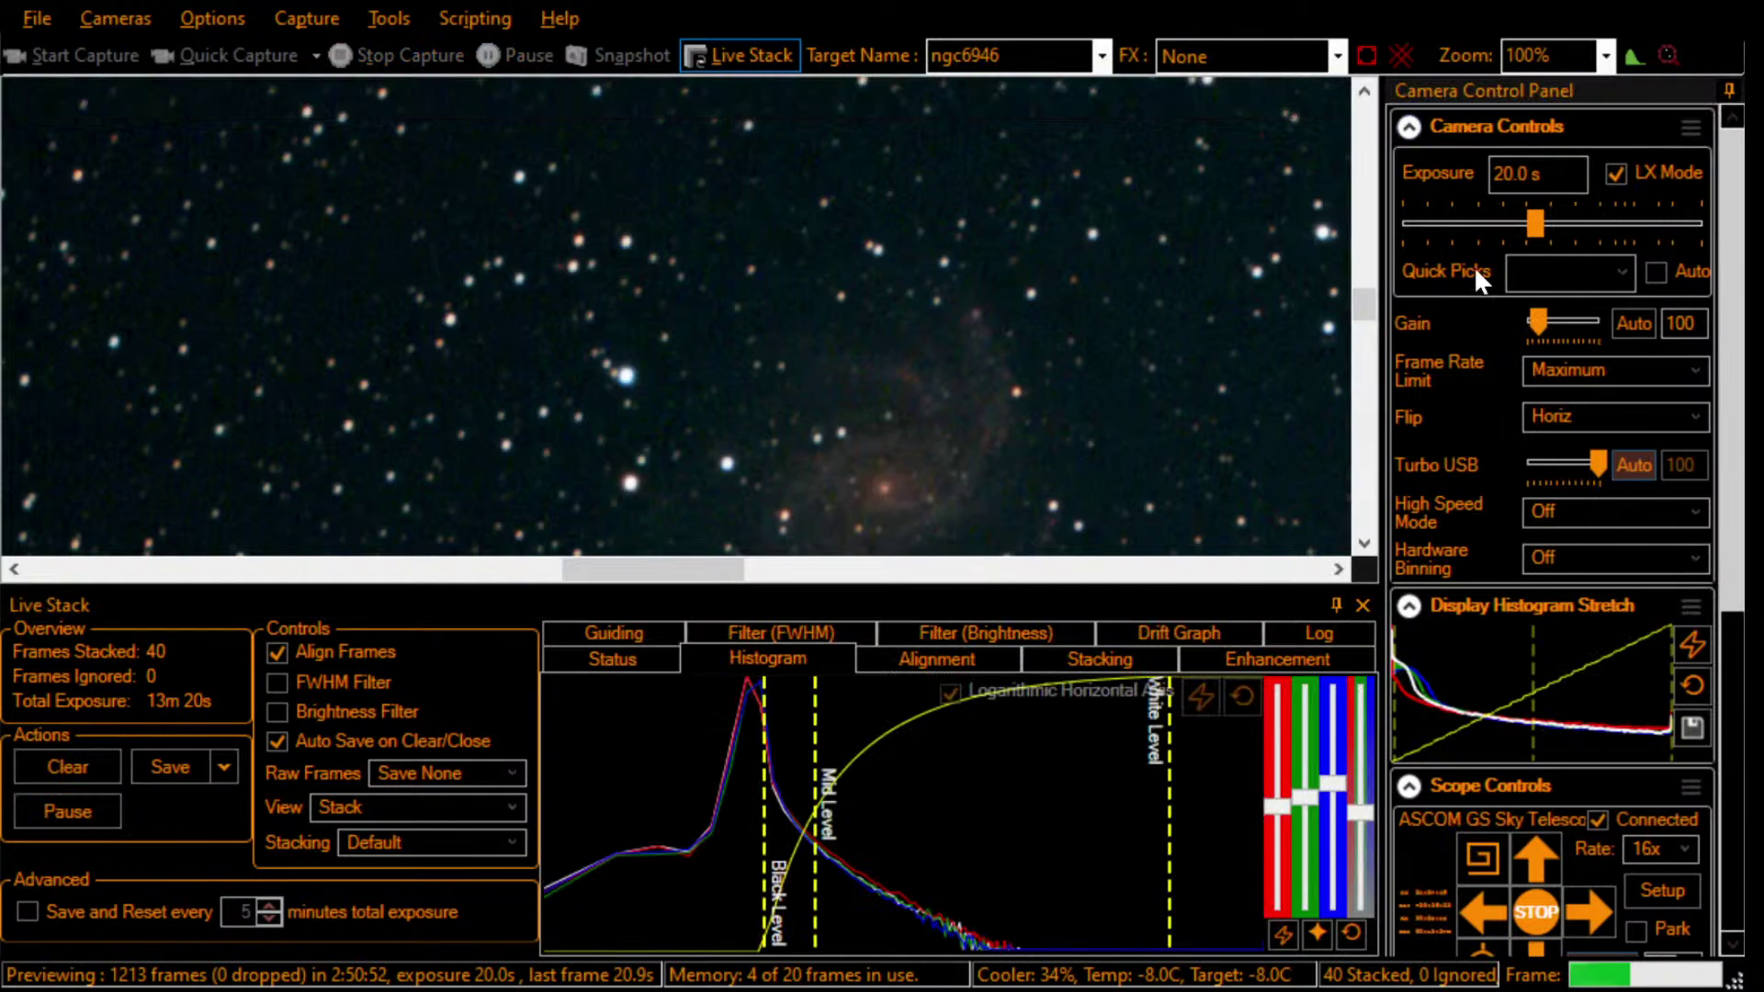
Step: Recentre the galaxy in the reduced view of the stacked image at 100% zoom
left_click_drag(1360, 306, 1365, 324)
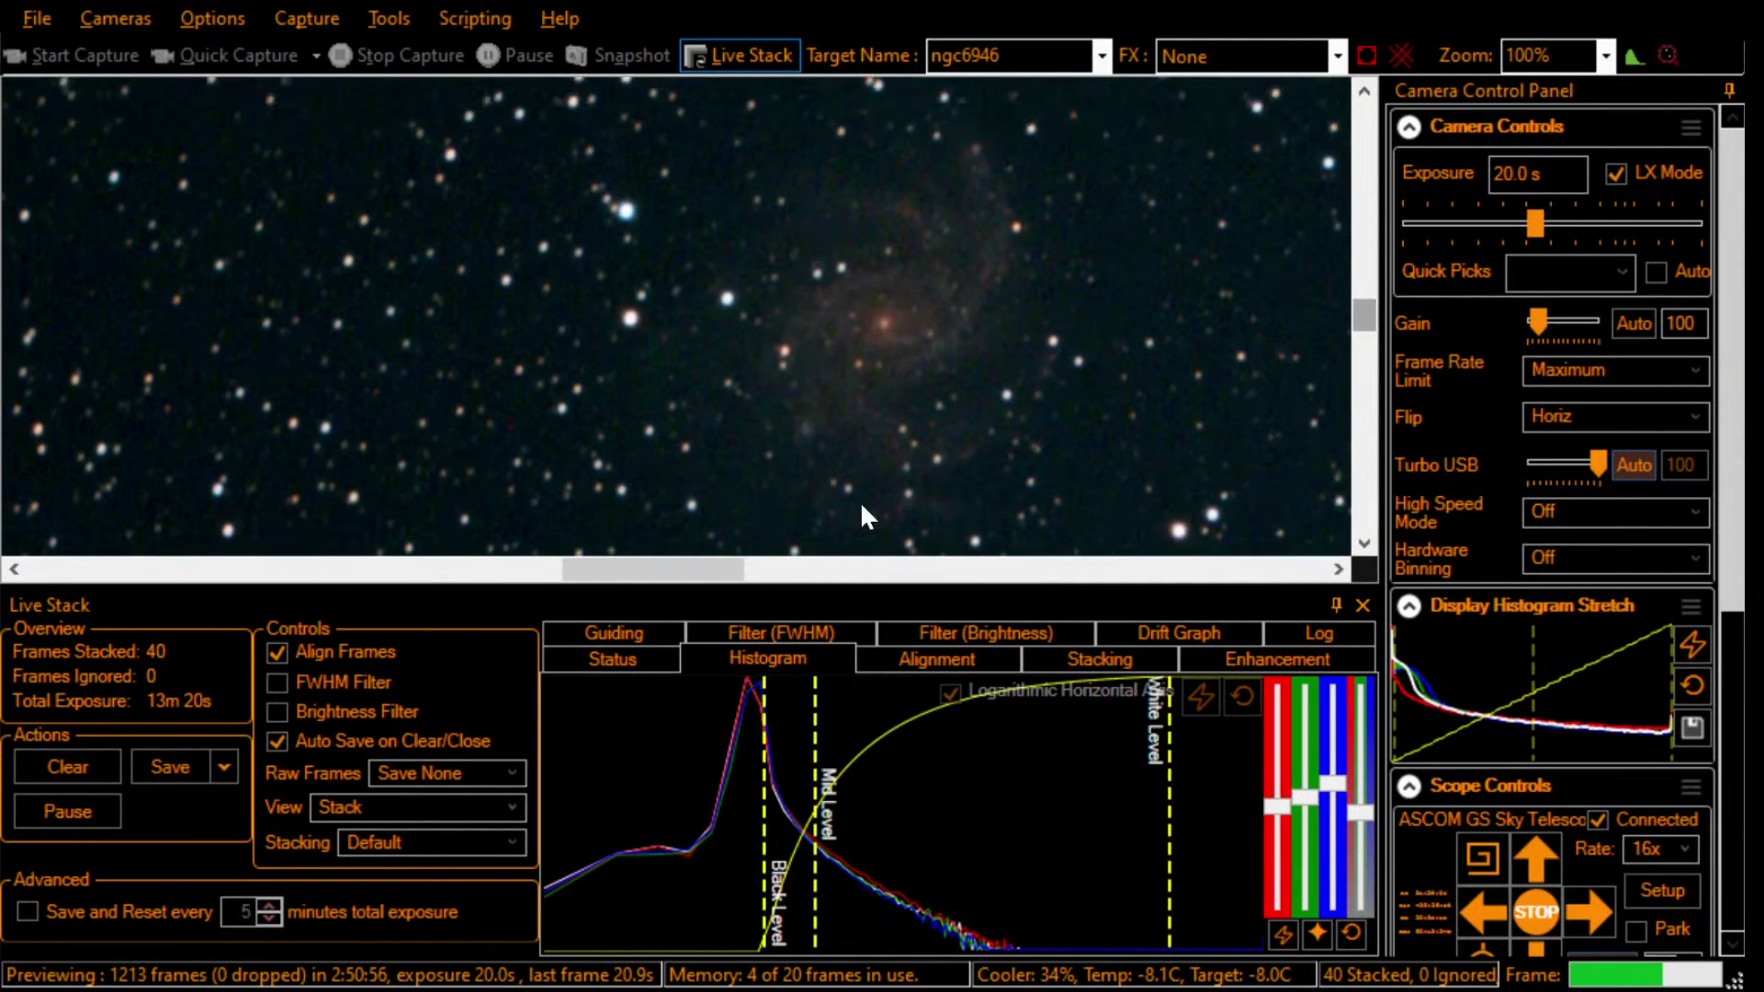
mouse_move(731, 570)
left_mouse_down()
mouse_move(768, 572)
mouse_move(733, 564)
left_mouse_up()
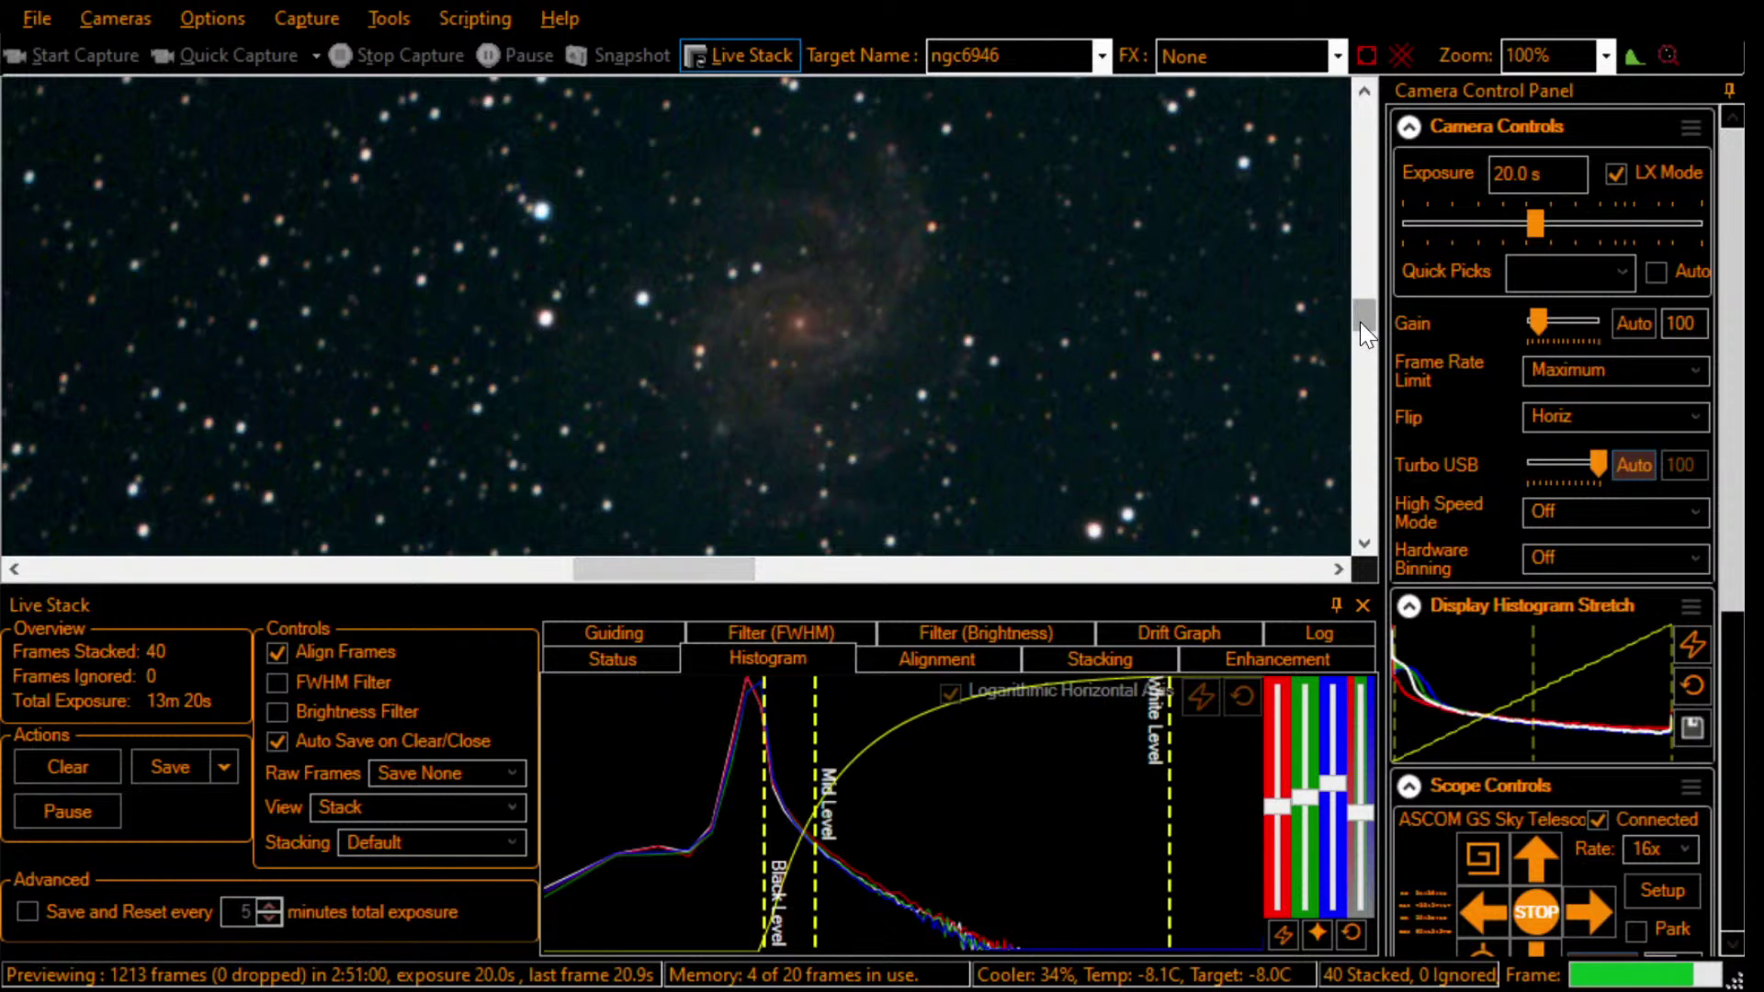
left_click_drag(1361, 324, 1360, 325)
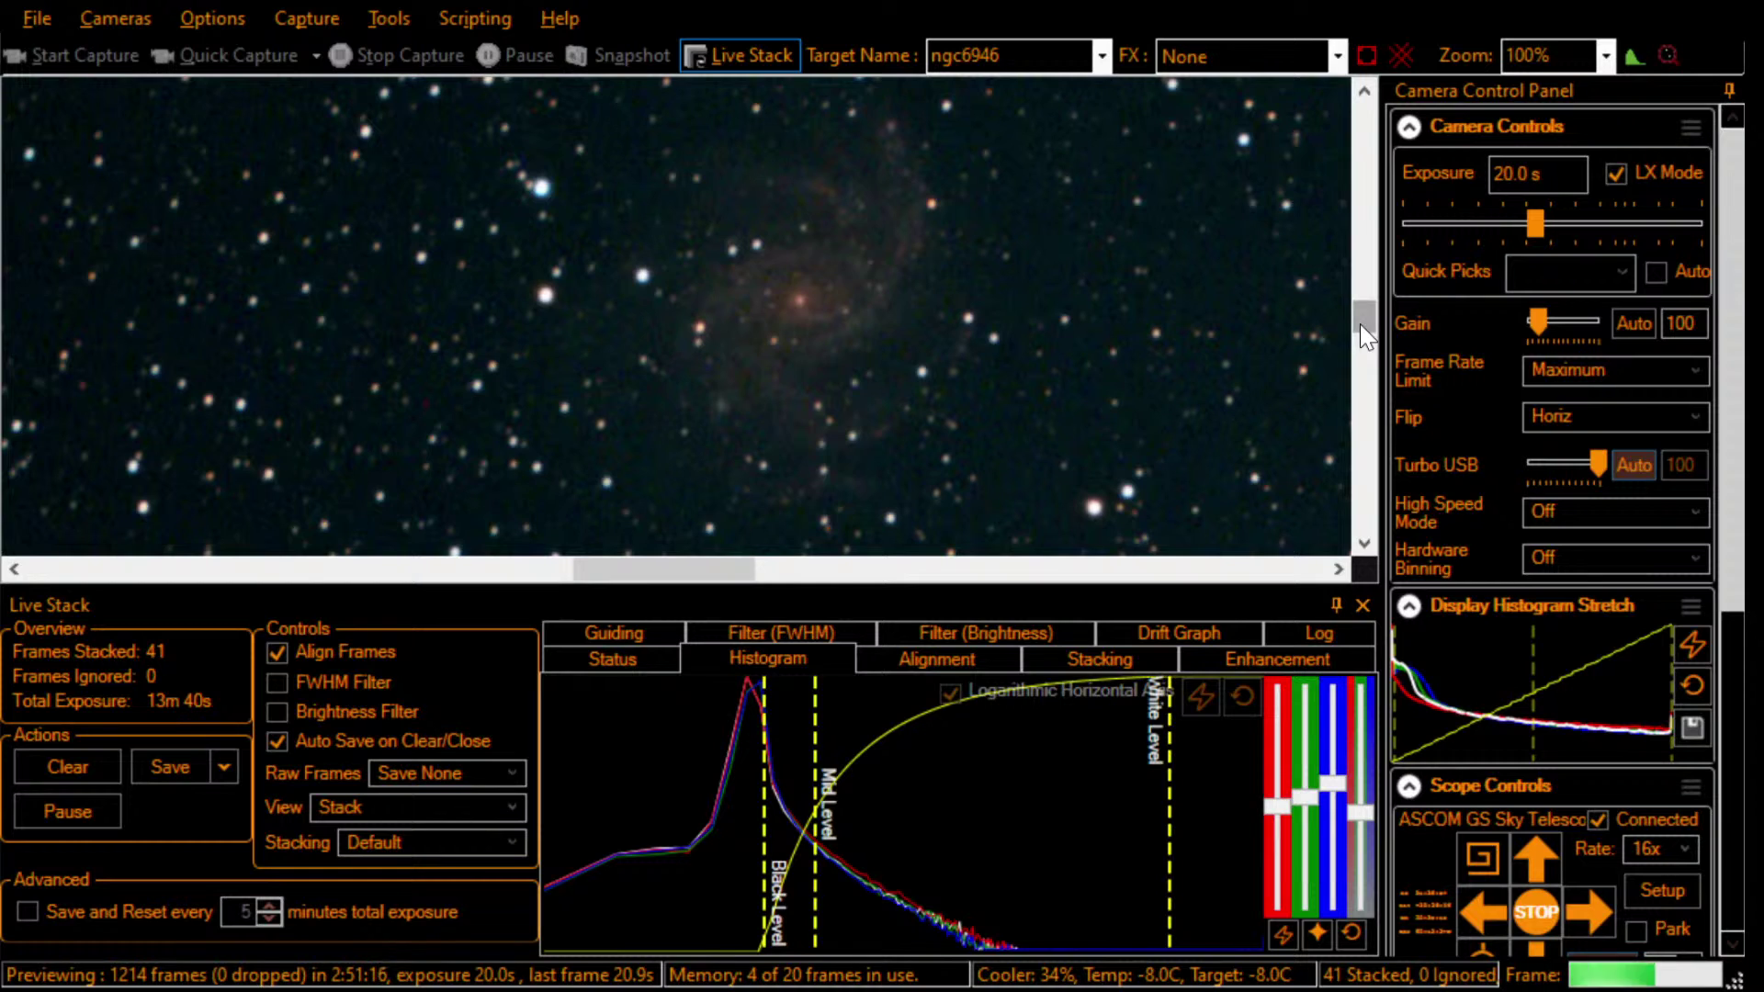
Step: Switch to AstroPlanner and log a new observation for NGC6946
left_click(723, 59)
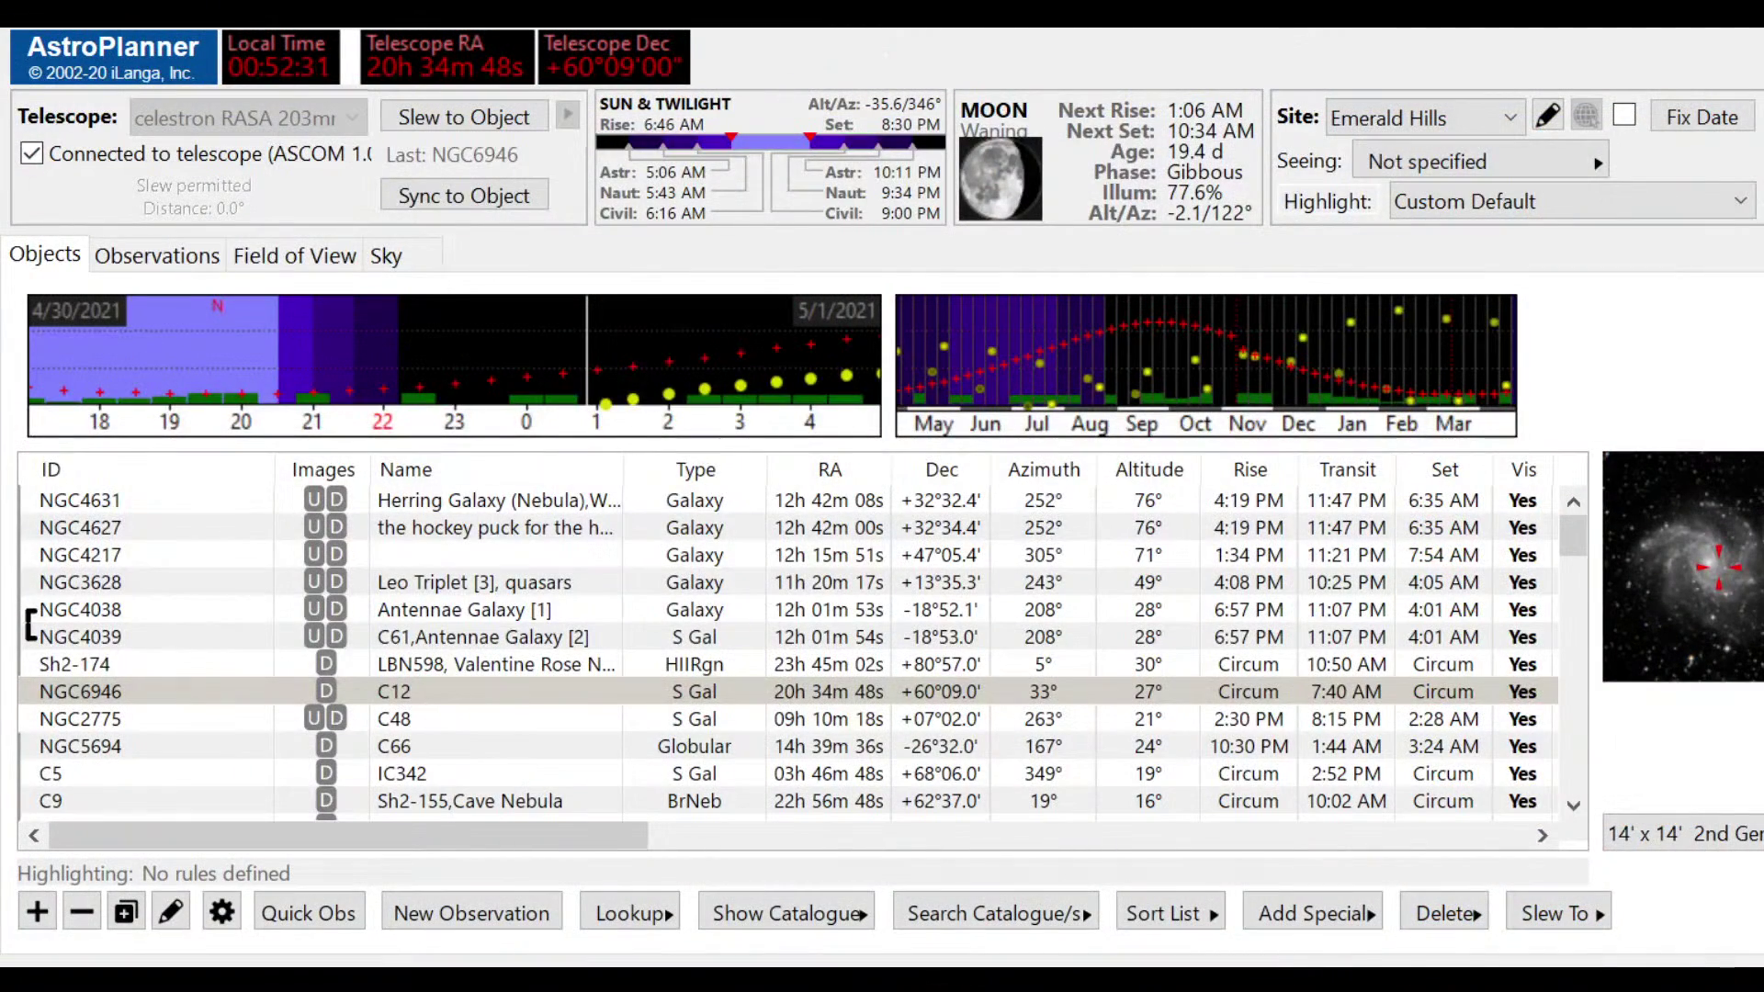
left_click(106, 377)
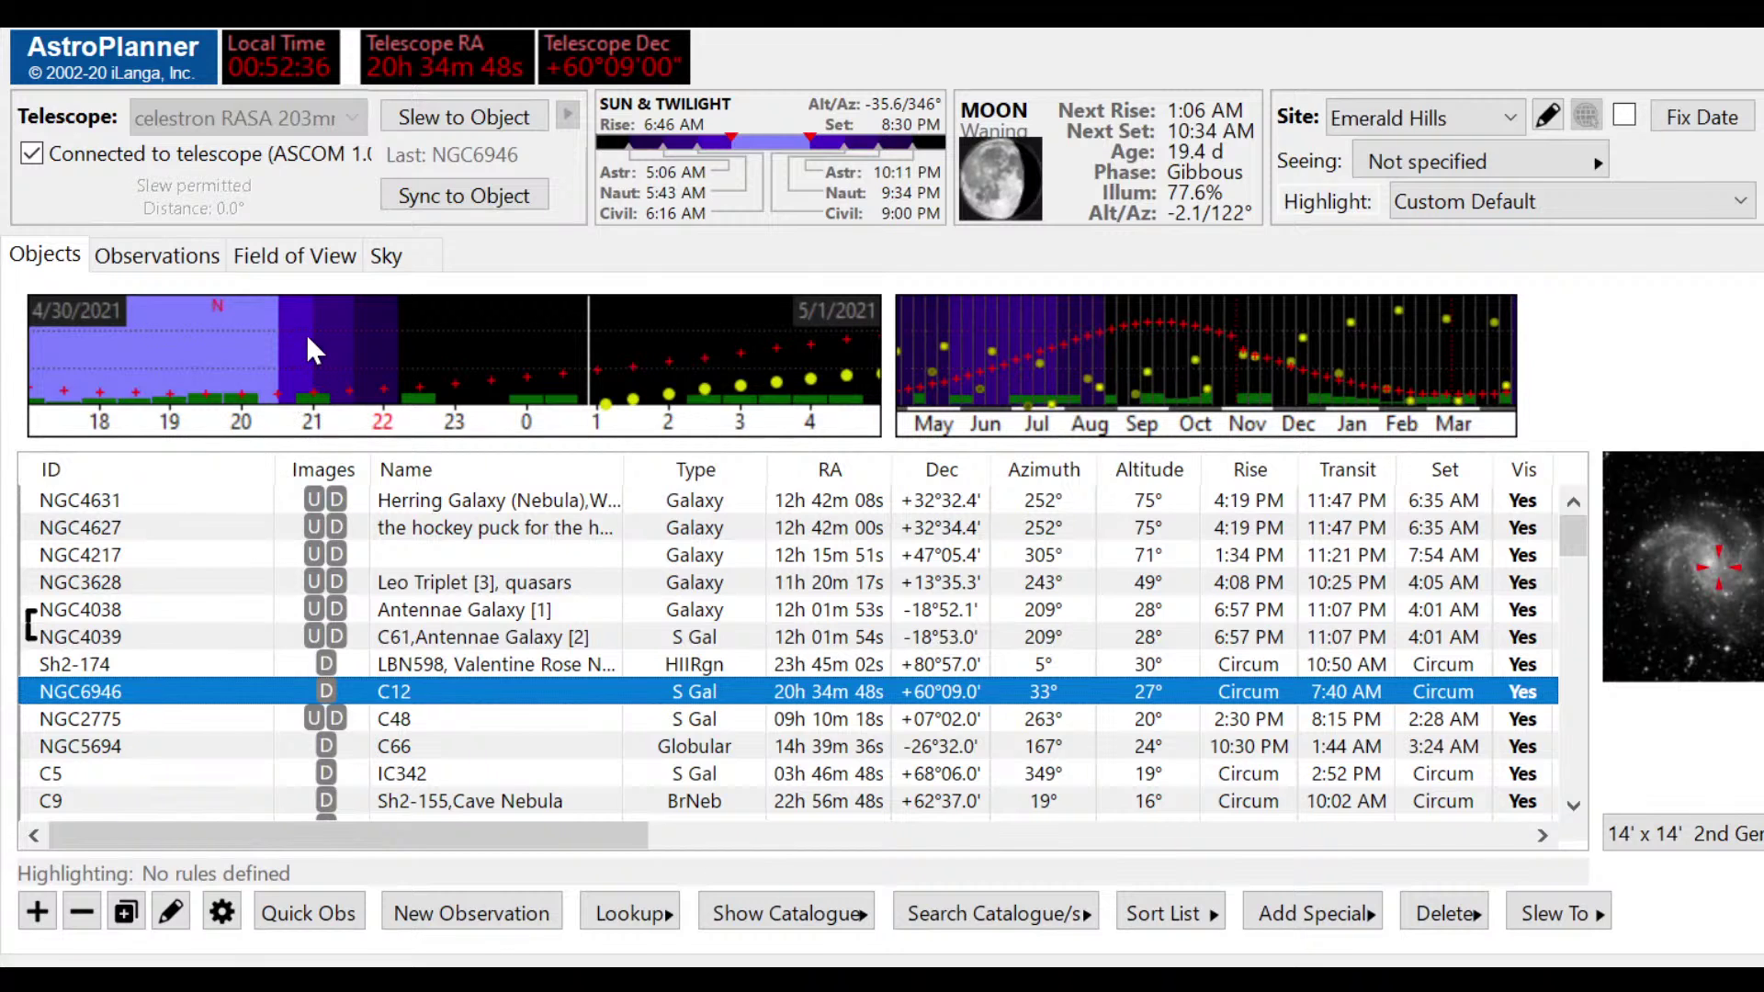
key("ctrl+Tab")
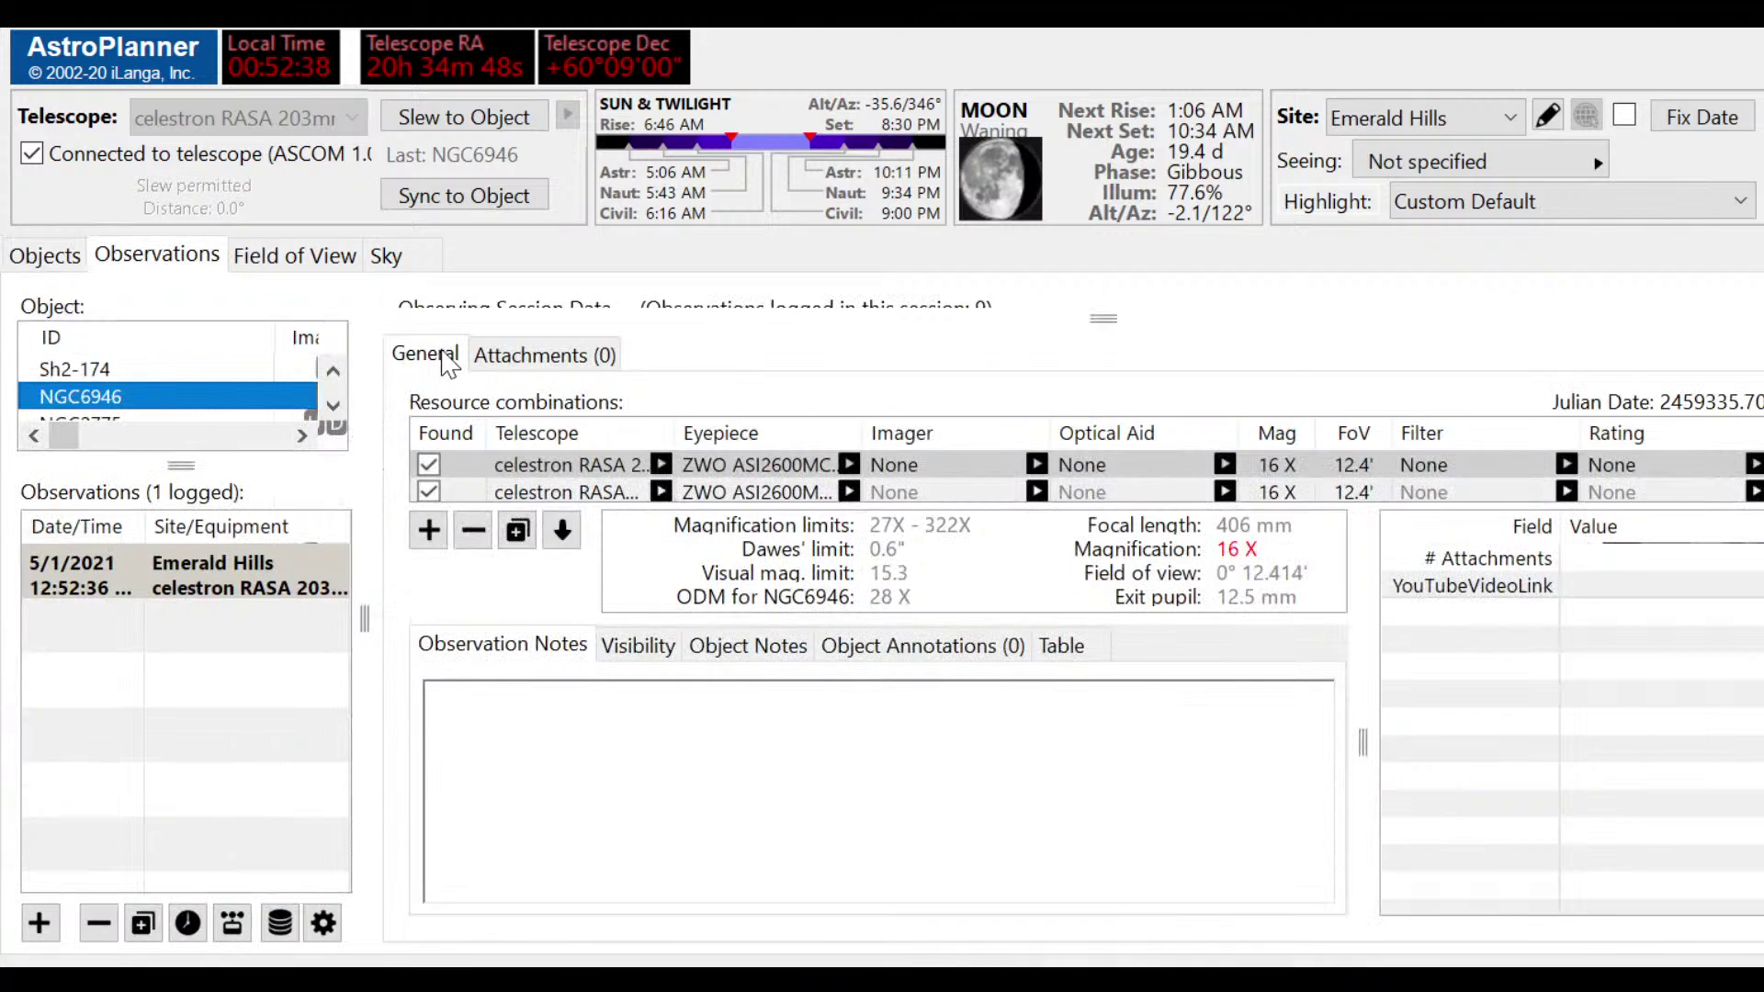
Step: Enter the observation note "Wow - saw the star-forming arms and also picked up the companion open cluster, NGC6939"
left_click(595, 709)
type("W")
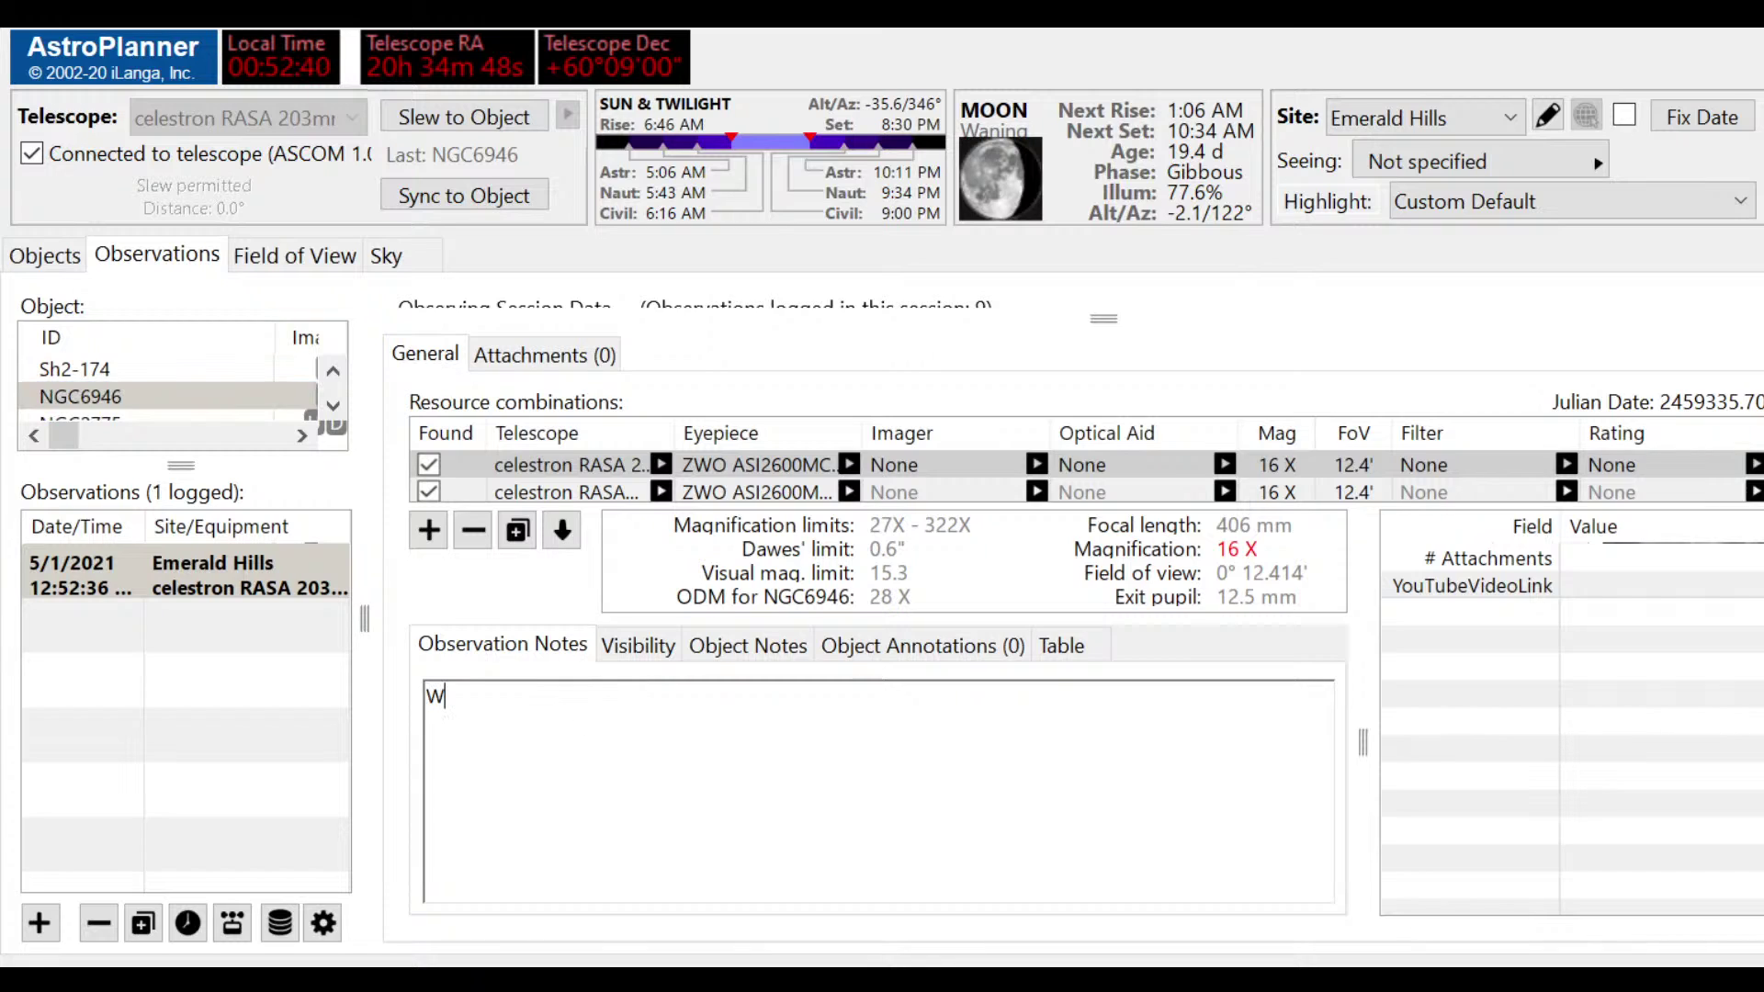
type("ow - saw the star-formin")
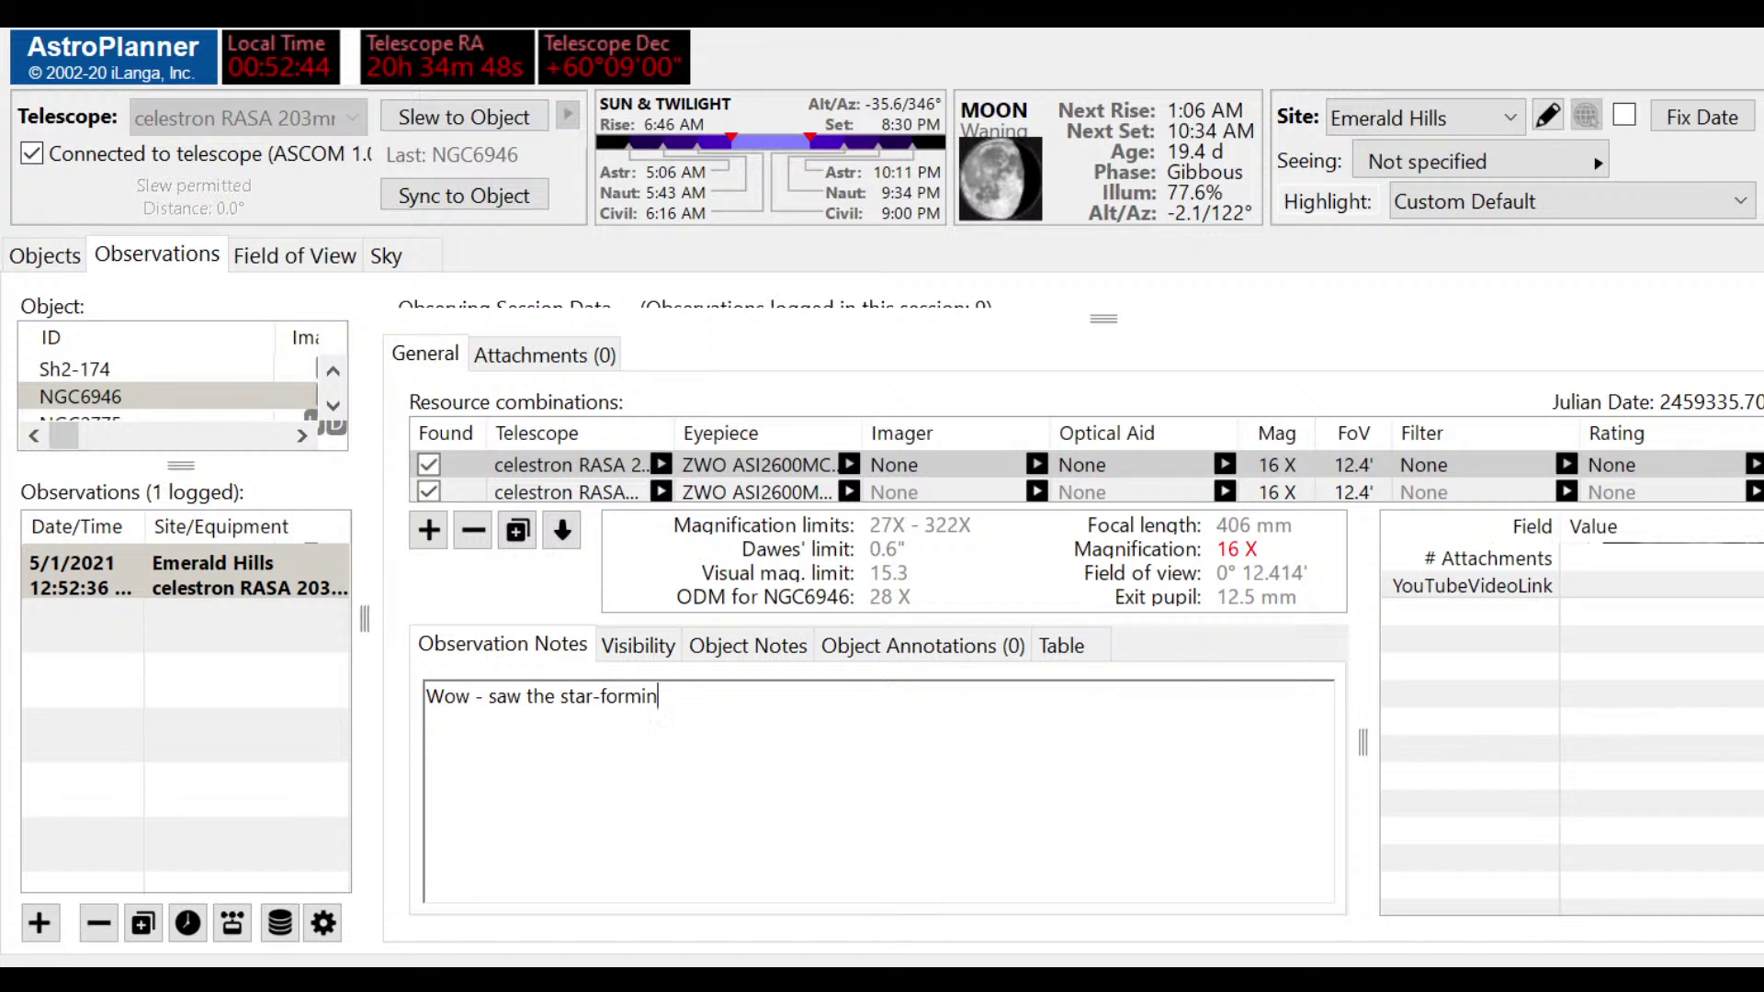
type("g arms and also picked up ")
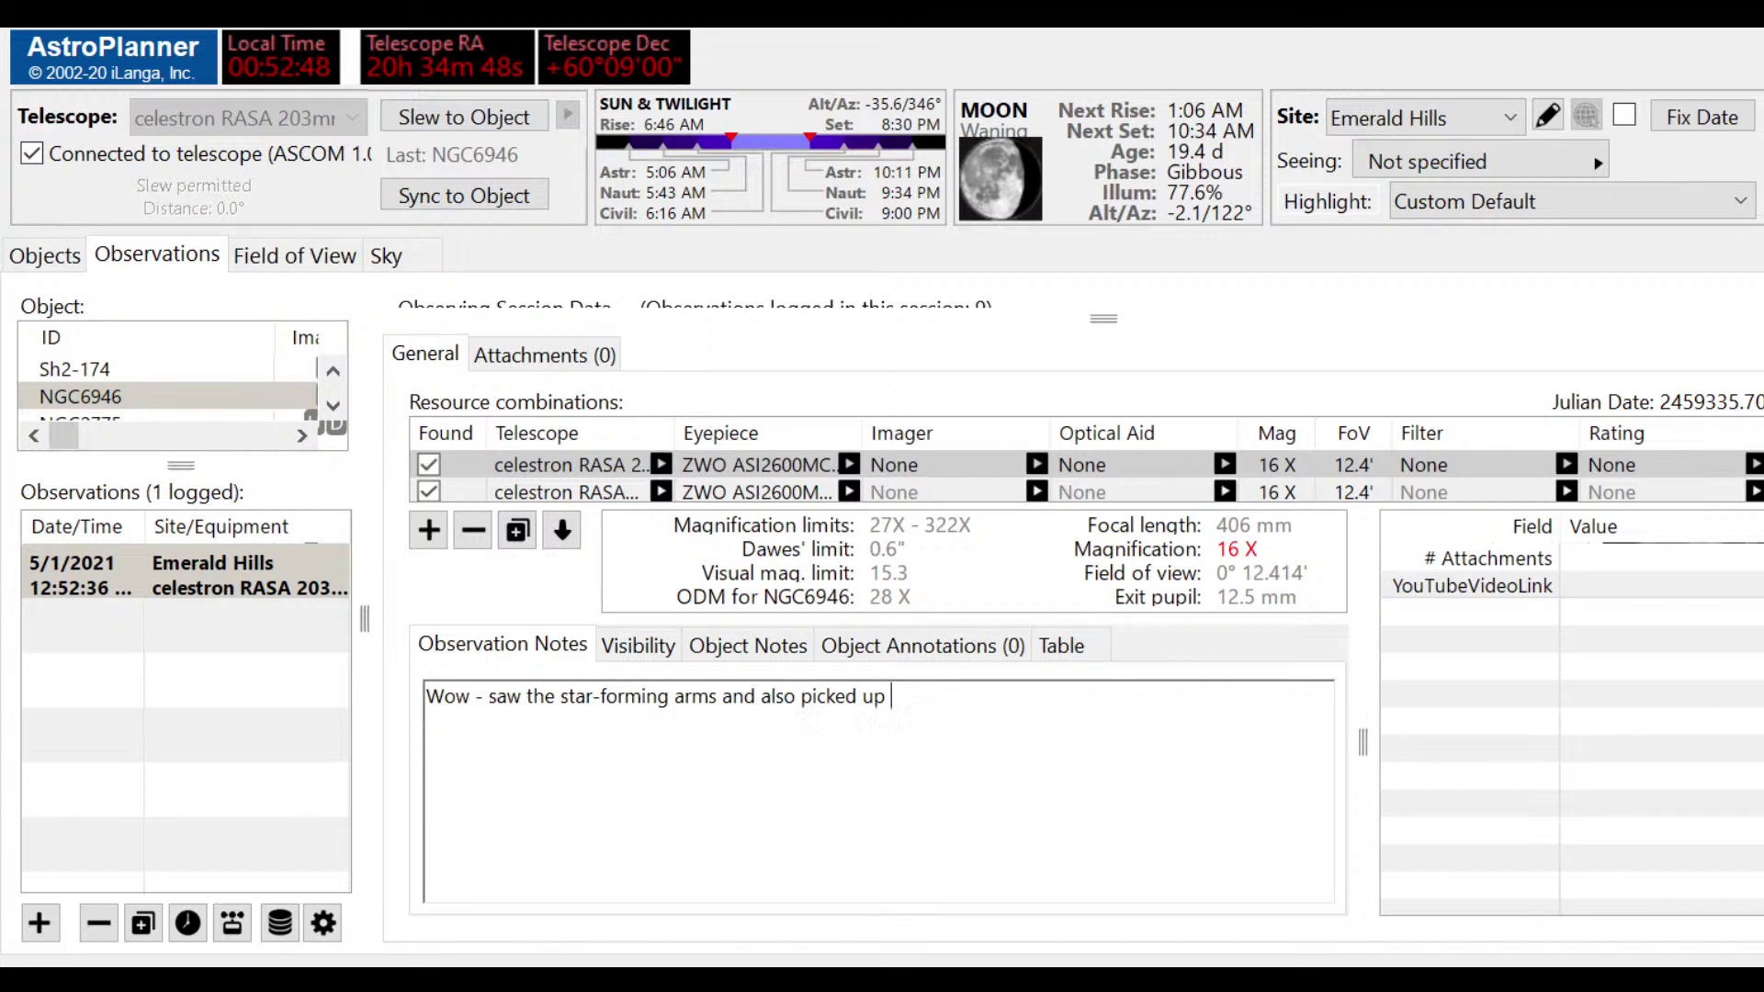
type("the comap")
key("BackSpace")
key("BackSpace")
type("[pan")
key("BackSpace")
key("BackSpace")
key("BackSpace")
key("BackSpace")
type("panion ")
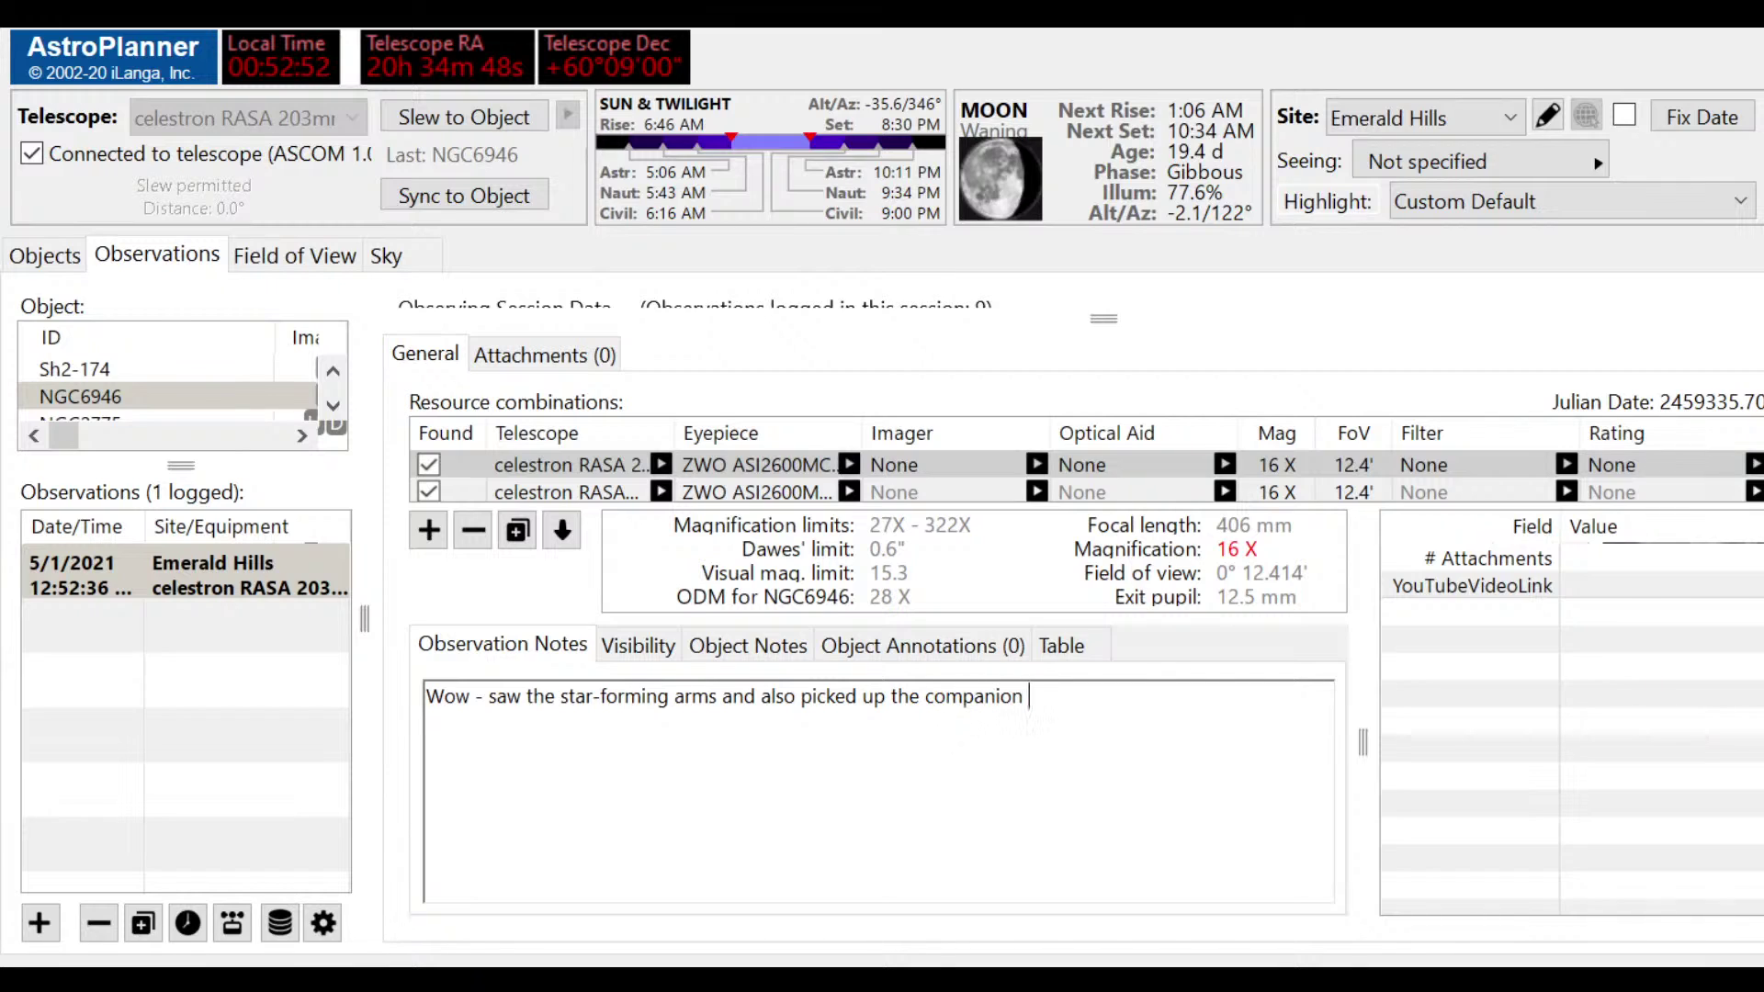
type("open cluster, NGC")
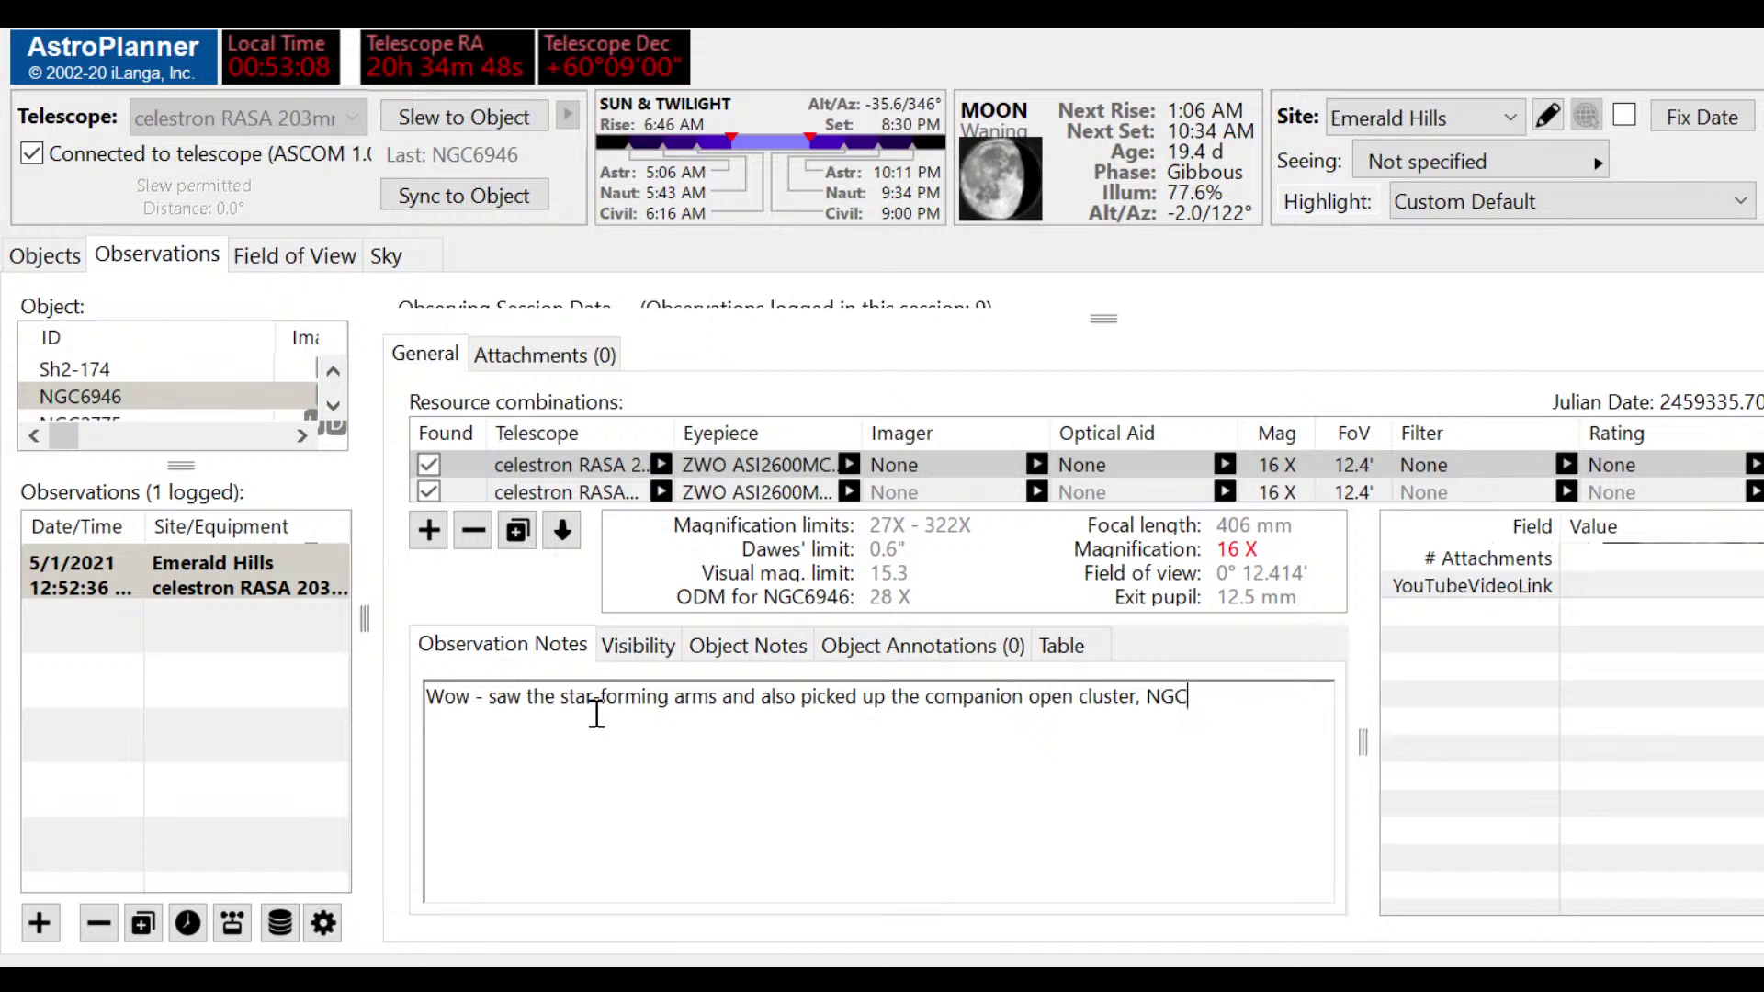
type("6939")
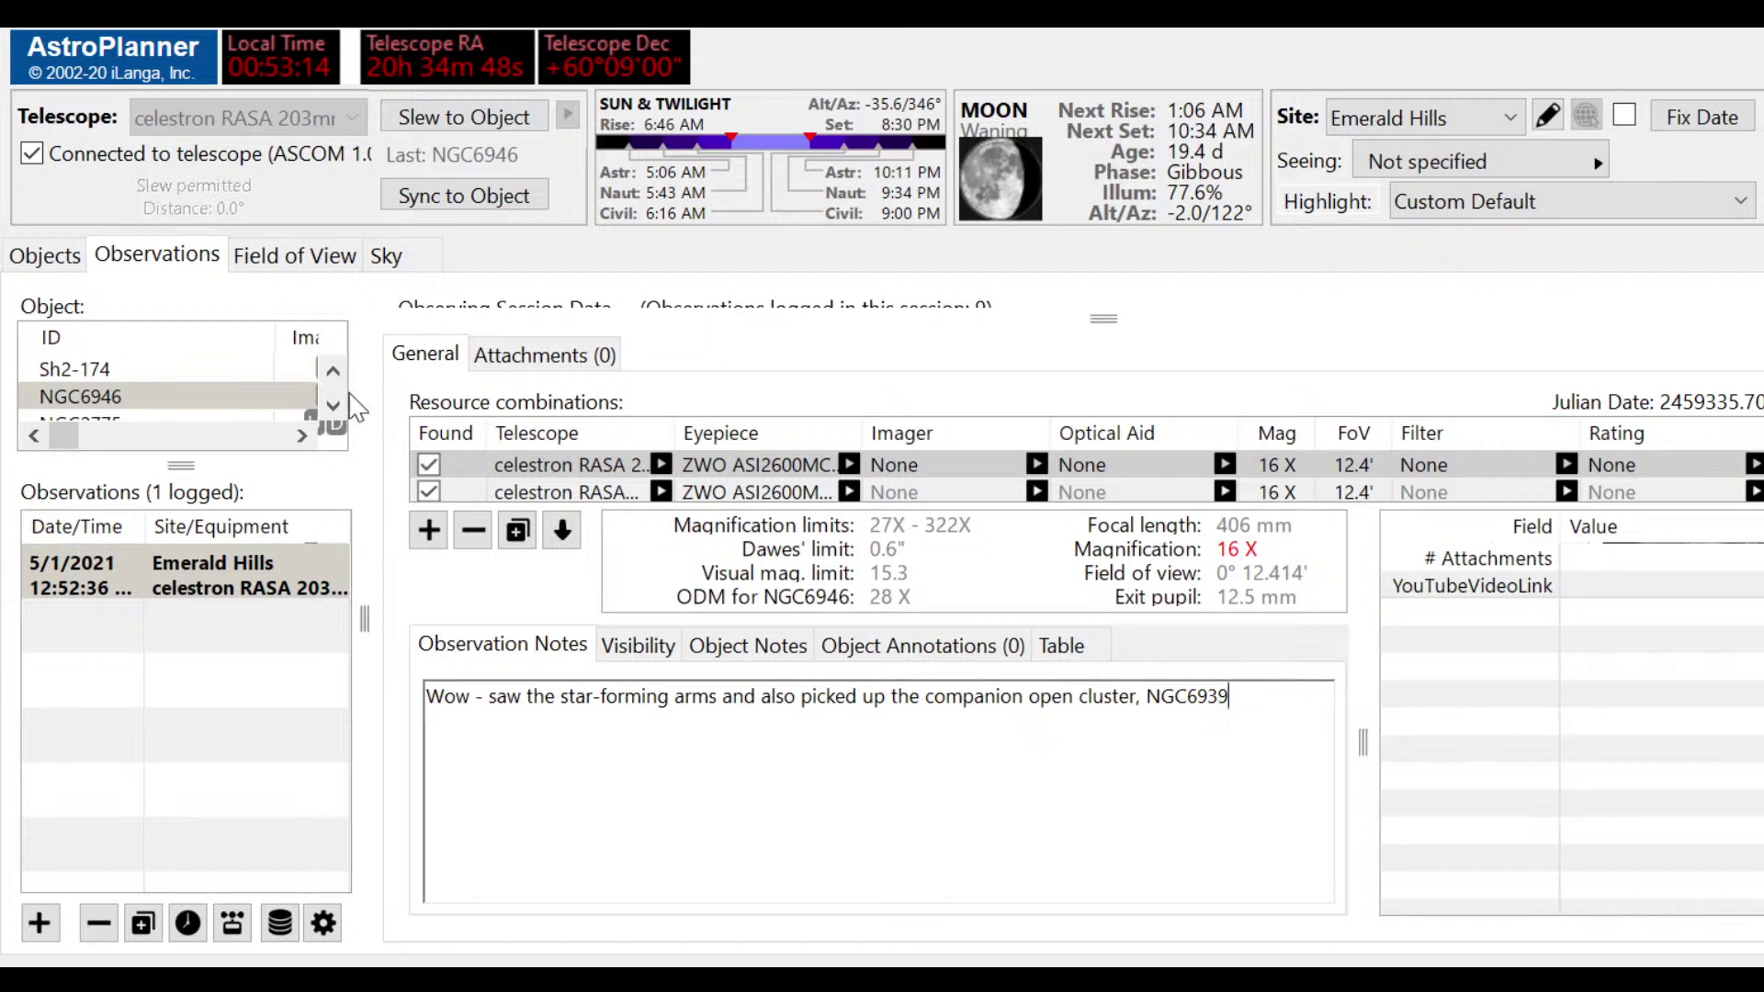
Step: Attach the image ngc6946.jpg to the observation, and return to the object list with NGC6946 selected
left_click(496, 366)
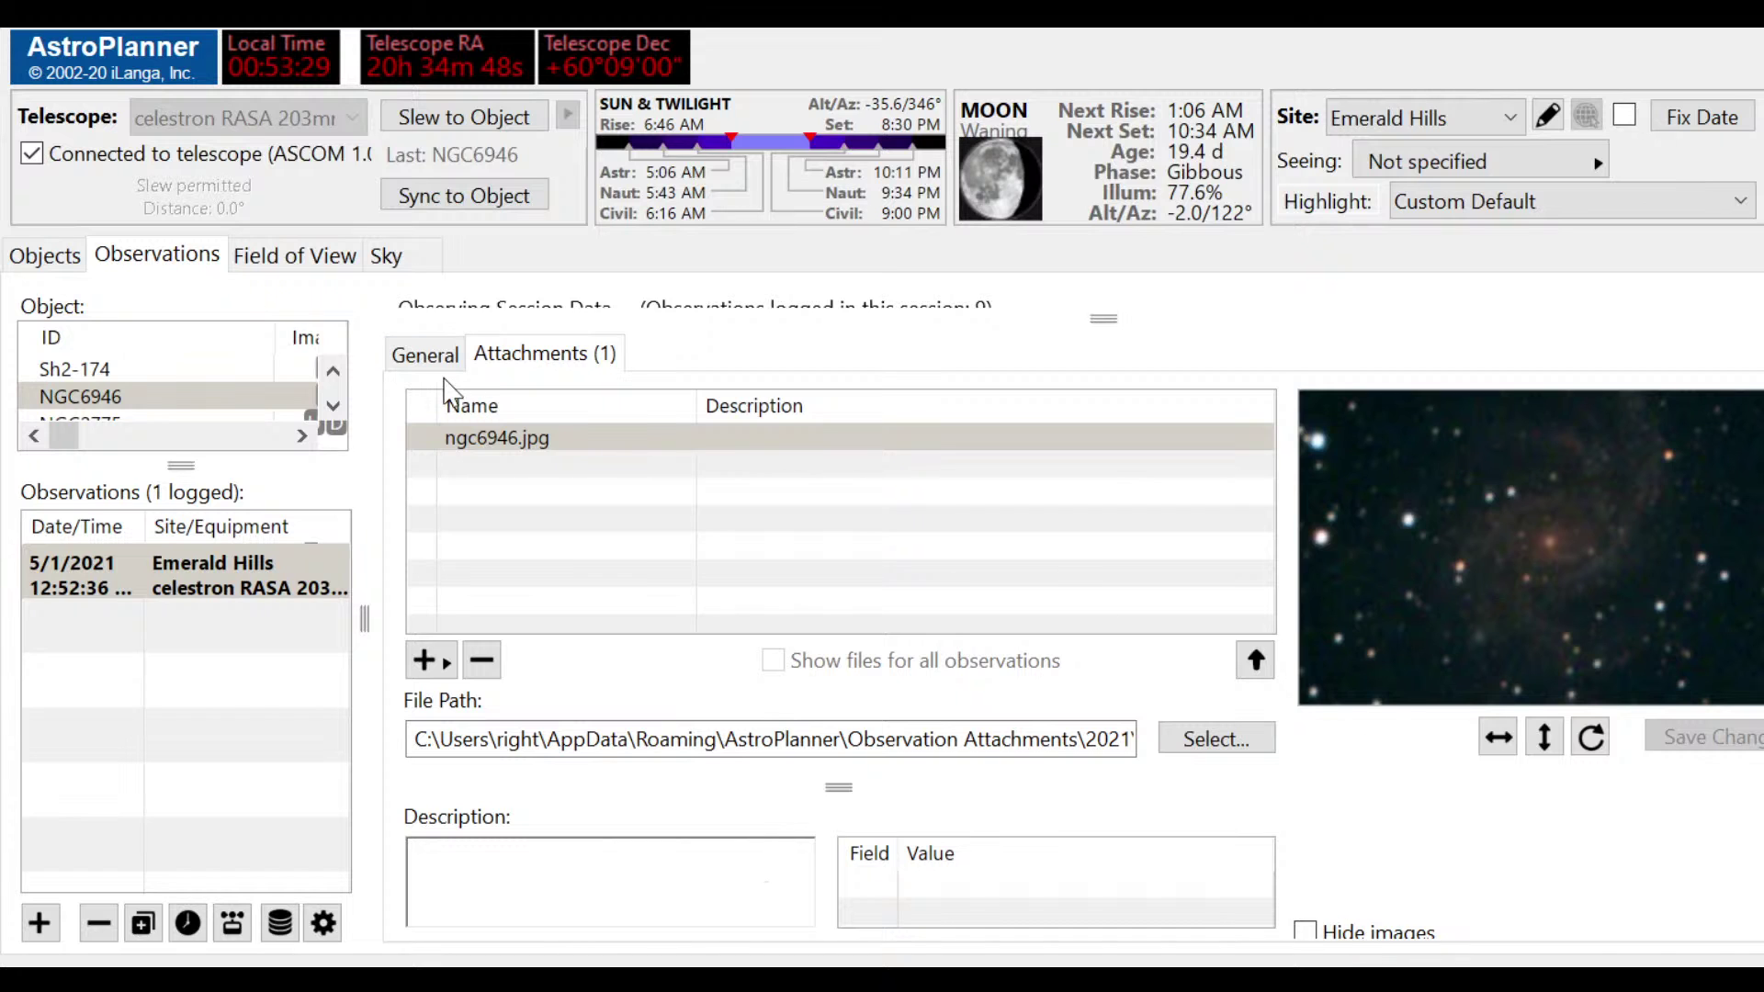
left_click(424, 355)
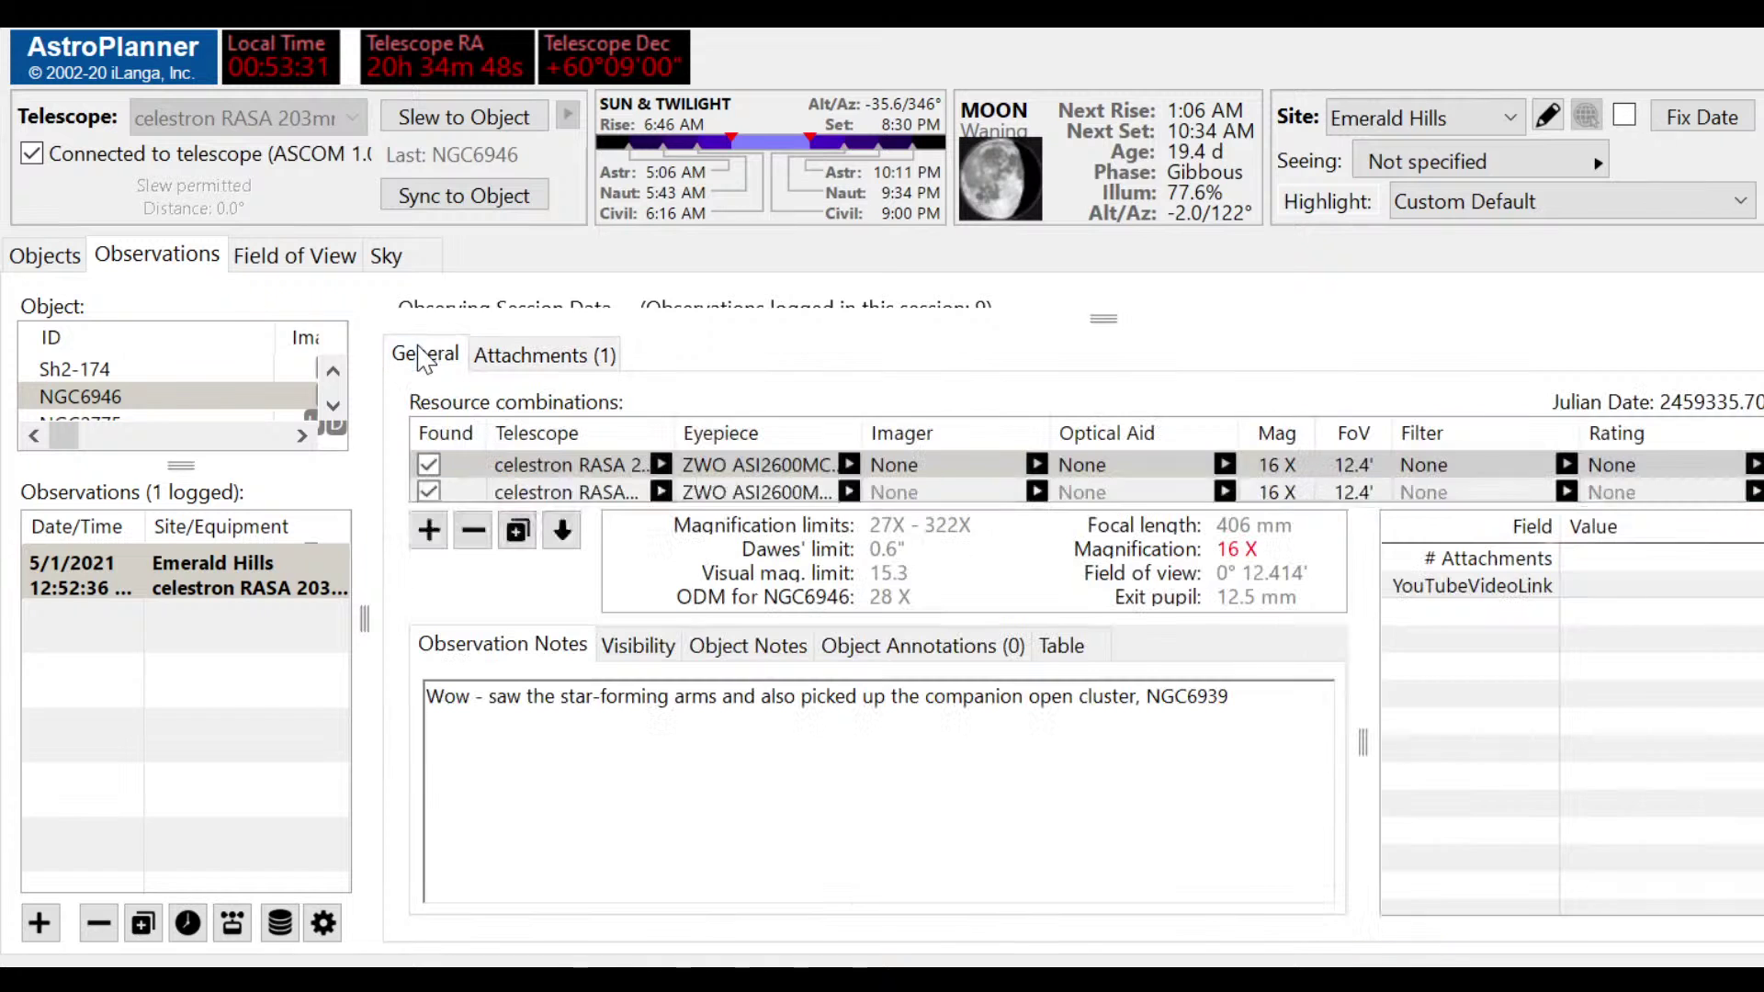
left_click(53, 257)
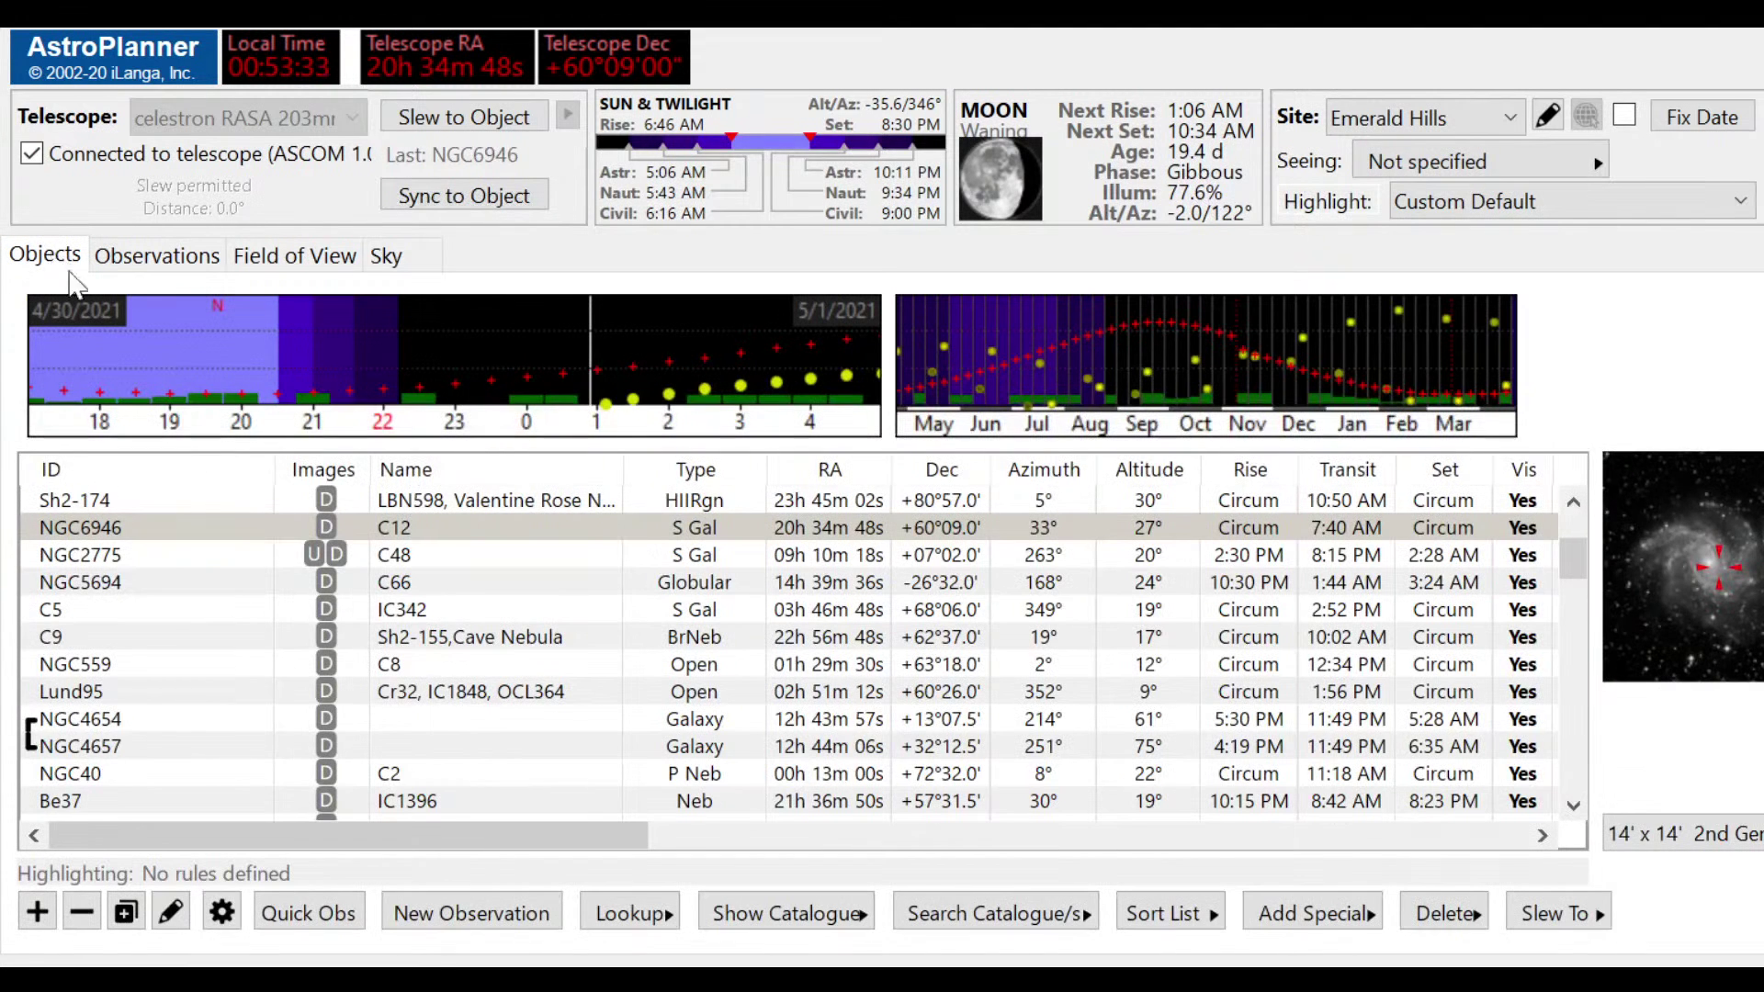
left_click(188, 533)
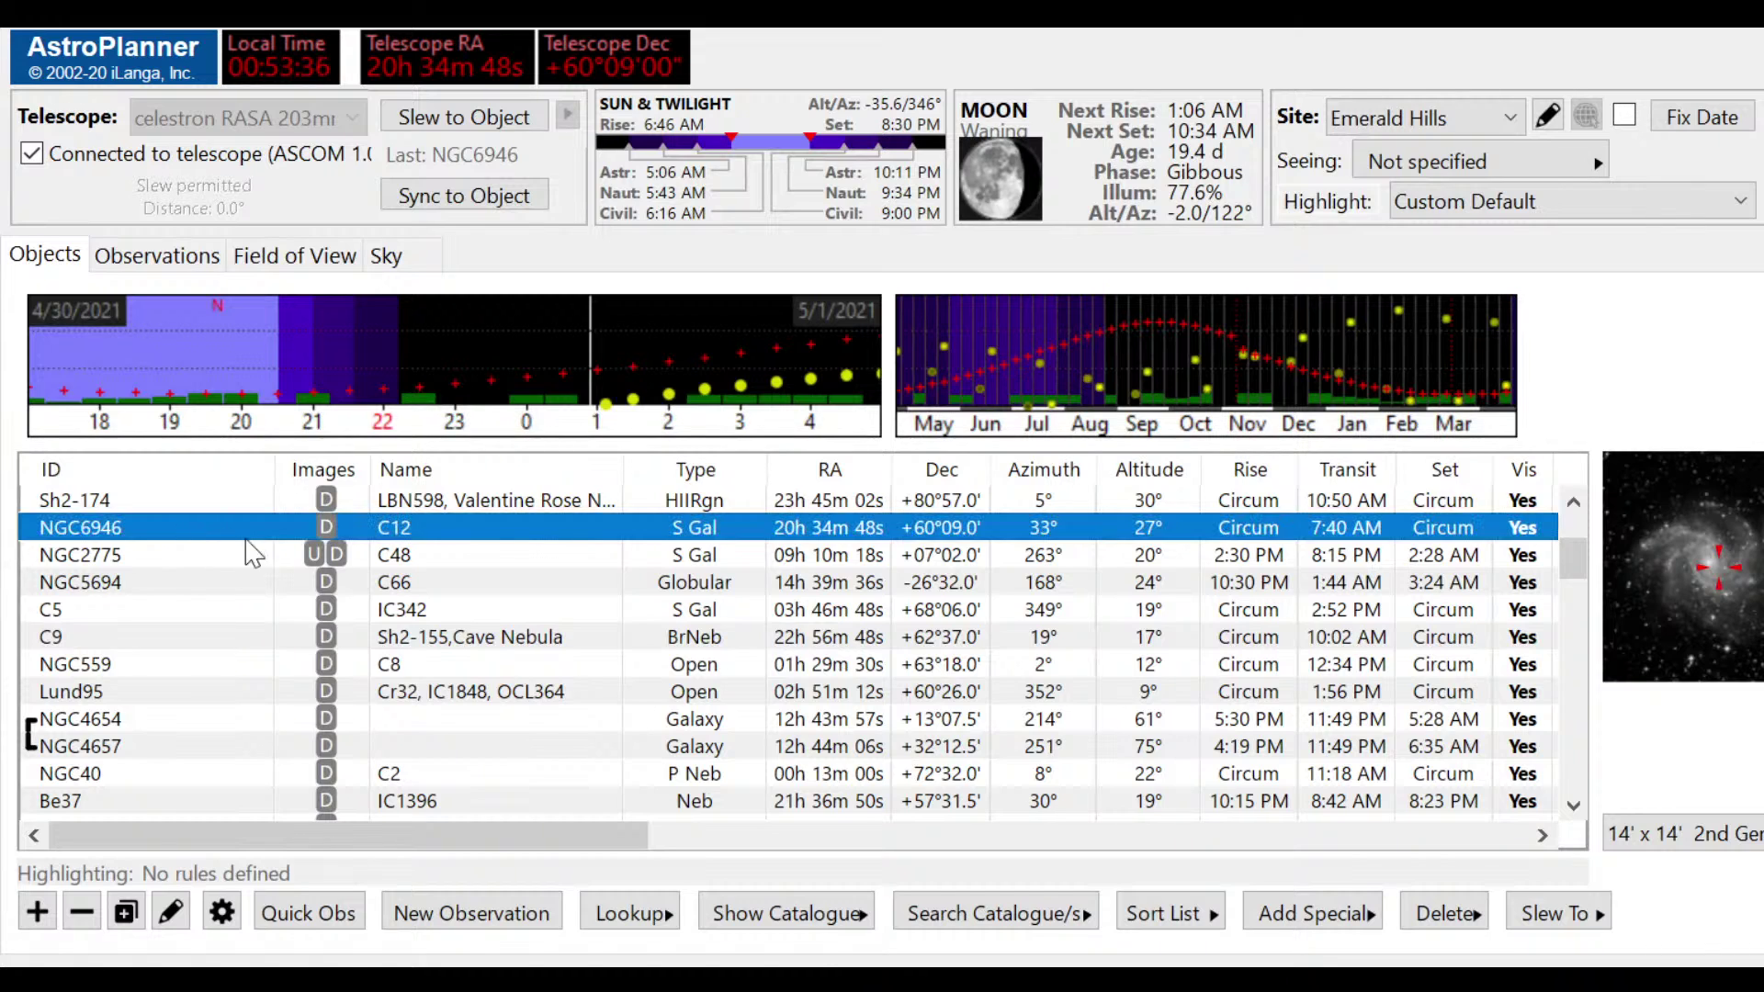